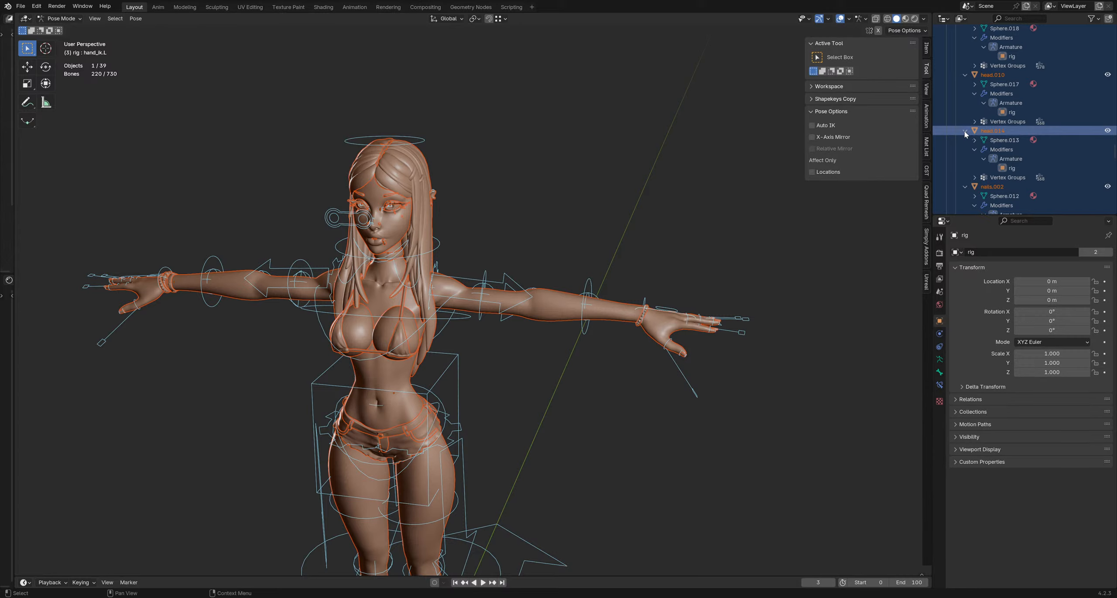
Step: Collapse the head.014 and nails.002 entries in the Outliner and clear the current object and bone selection
click(965, 131)
click(965, 140)
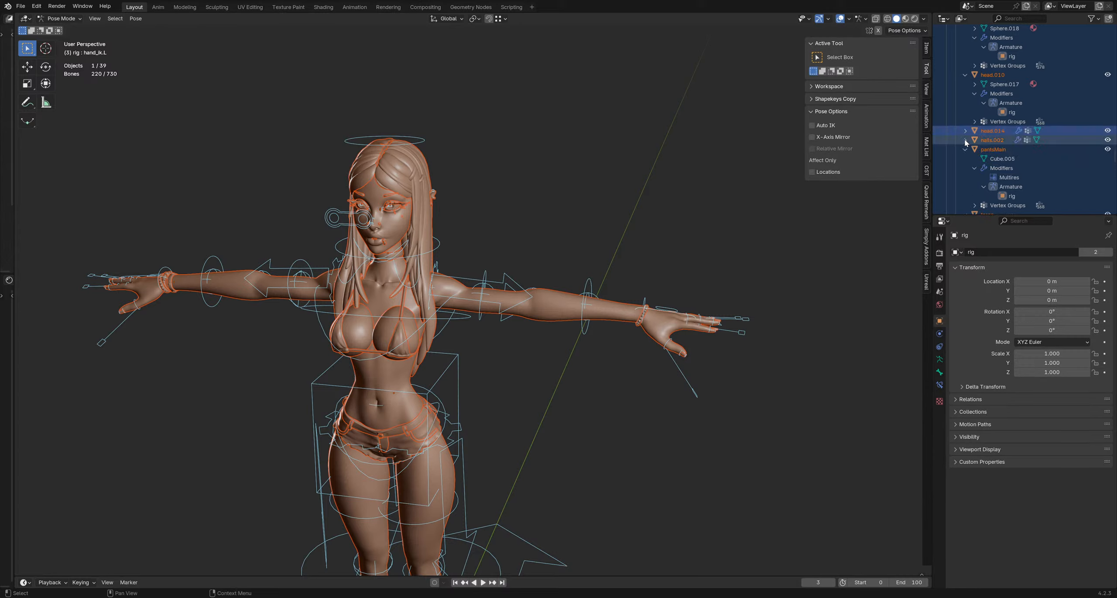
click(962, 19)
click(943, 19)
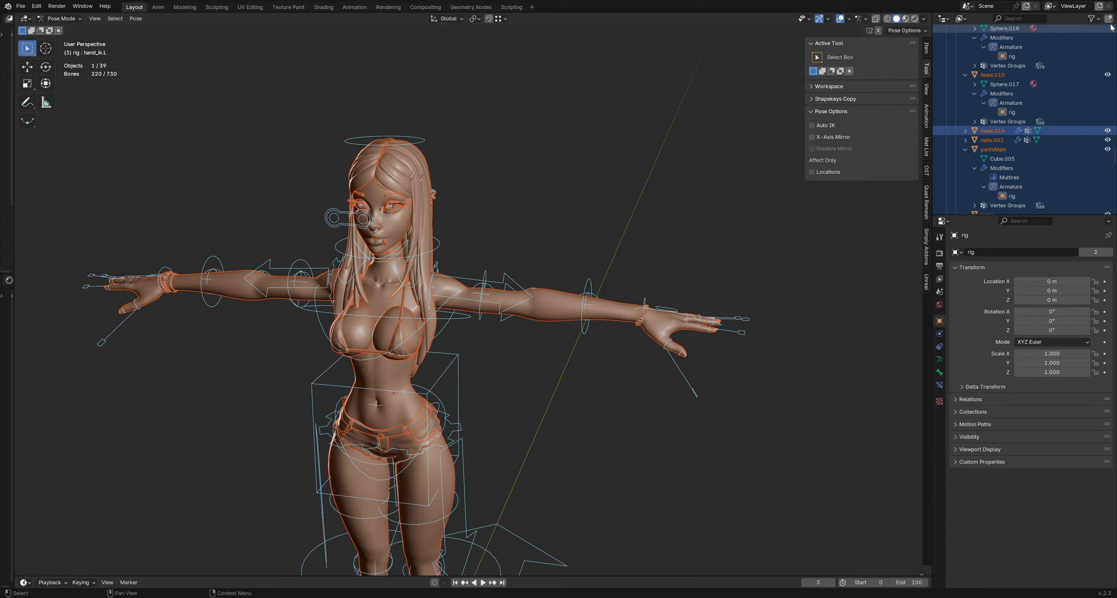
click(1092, 19)
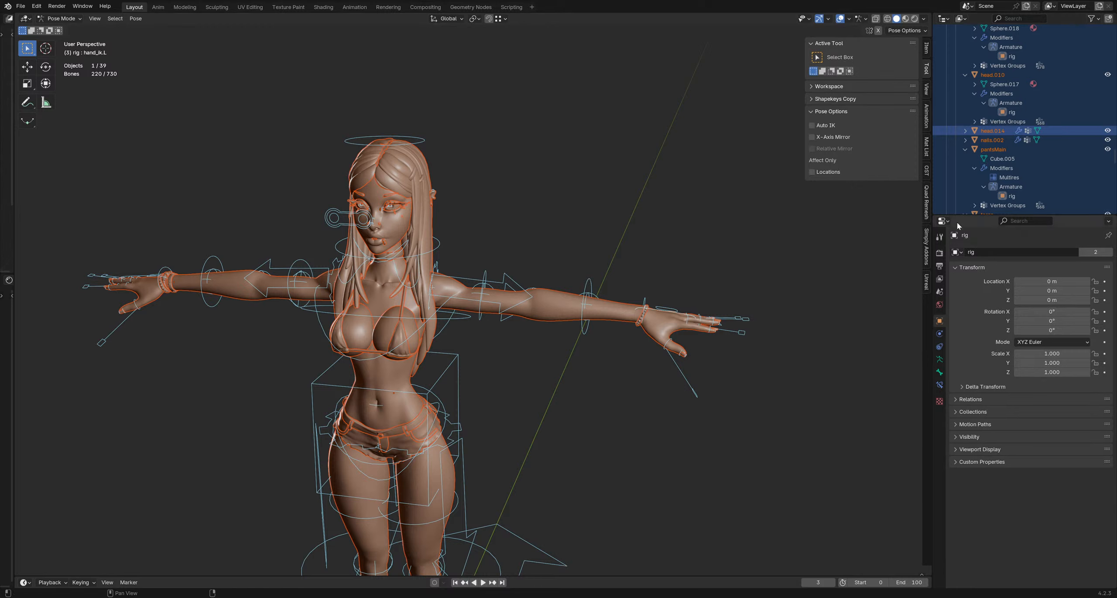
click(955, 159)
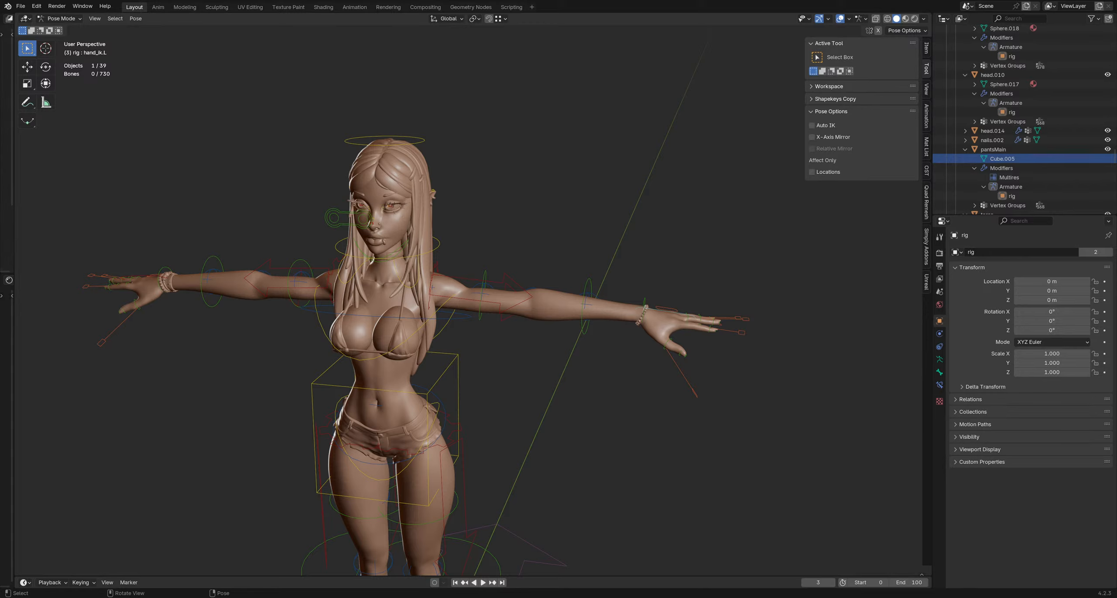
Step: Collapse the pantsMain, torso and wristbandCircles entries in the Outliner
shift+click(965, 150)
click(964, 150)
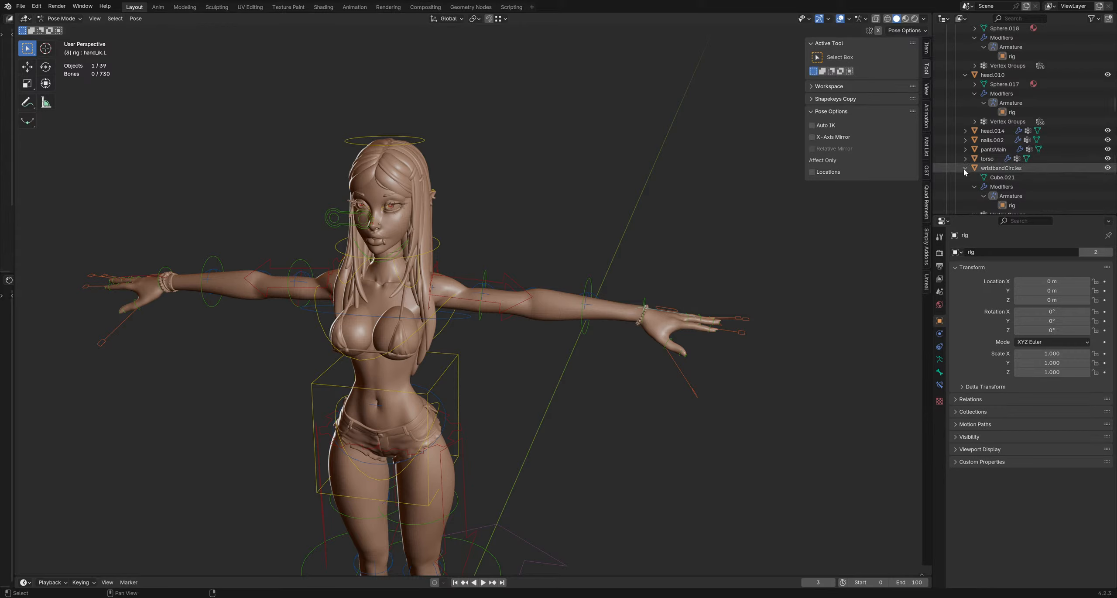
scroll(968, 175, up, 10)
scroll(968, 176, down, 15)
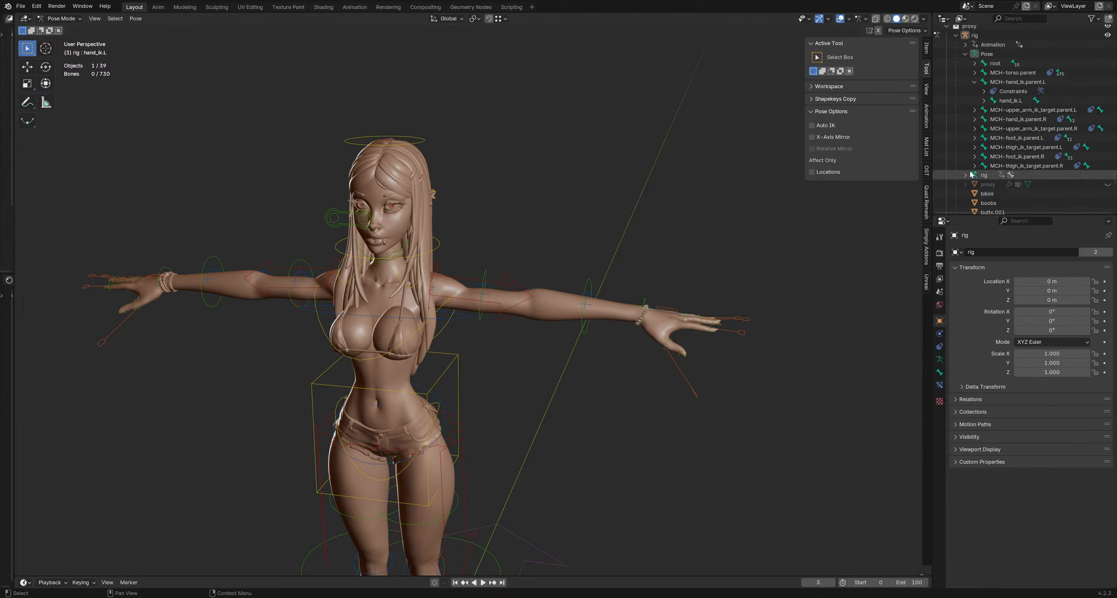
click(966, 169)
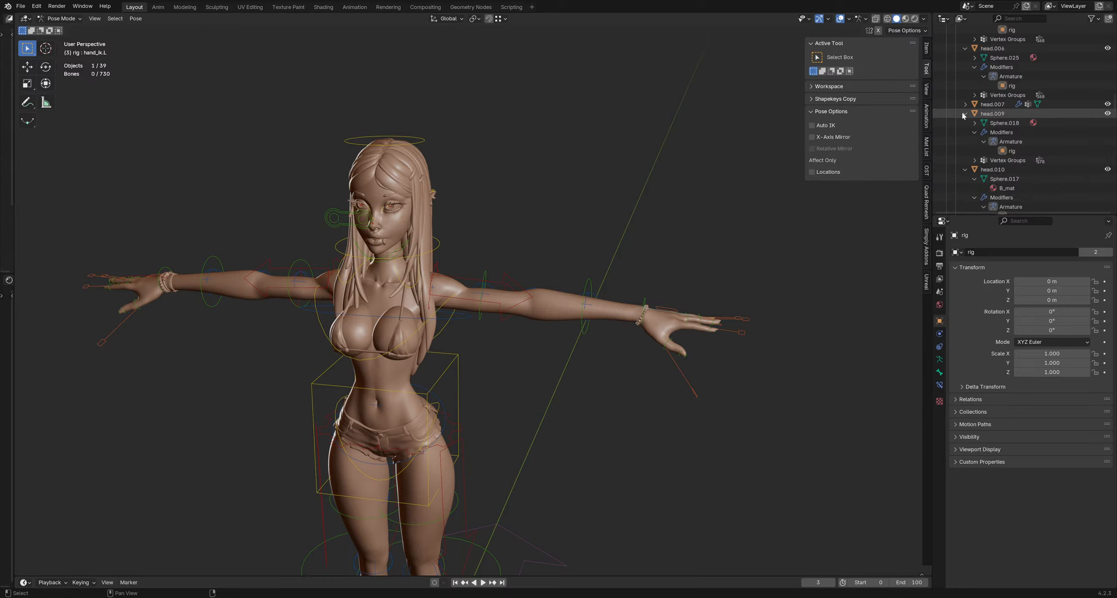
Step: Collapse the head.009, head.010, head.006, head.005 and head.004 entries in the Outliner
click(966, 114)
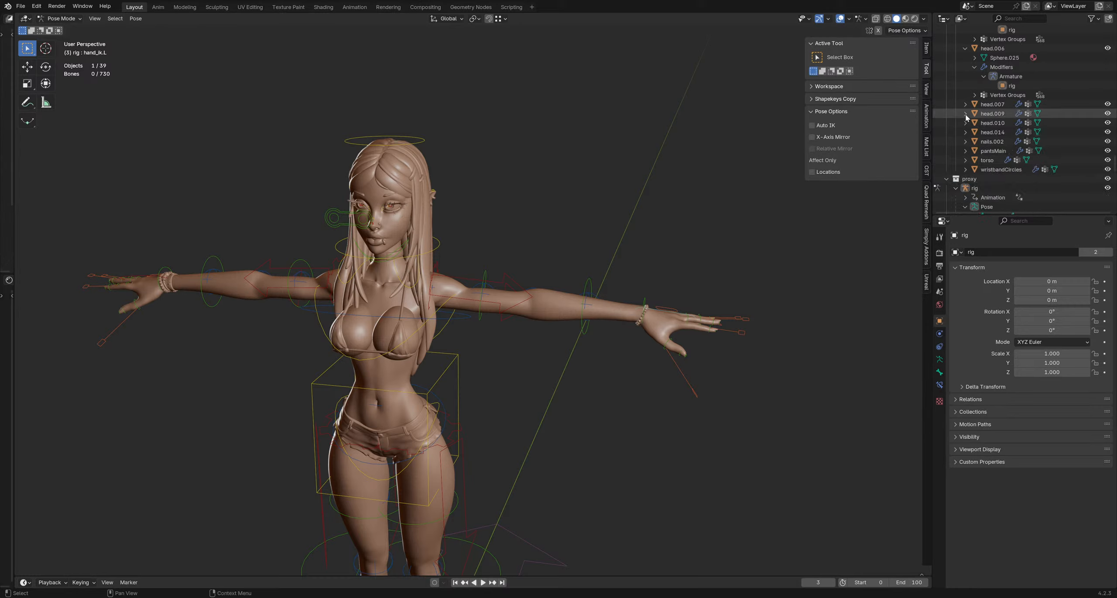
click(965, 49)
scroll(968, 78, up, 4)
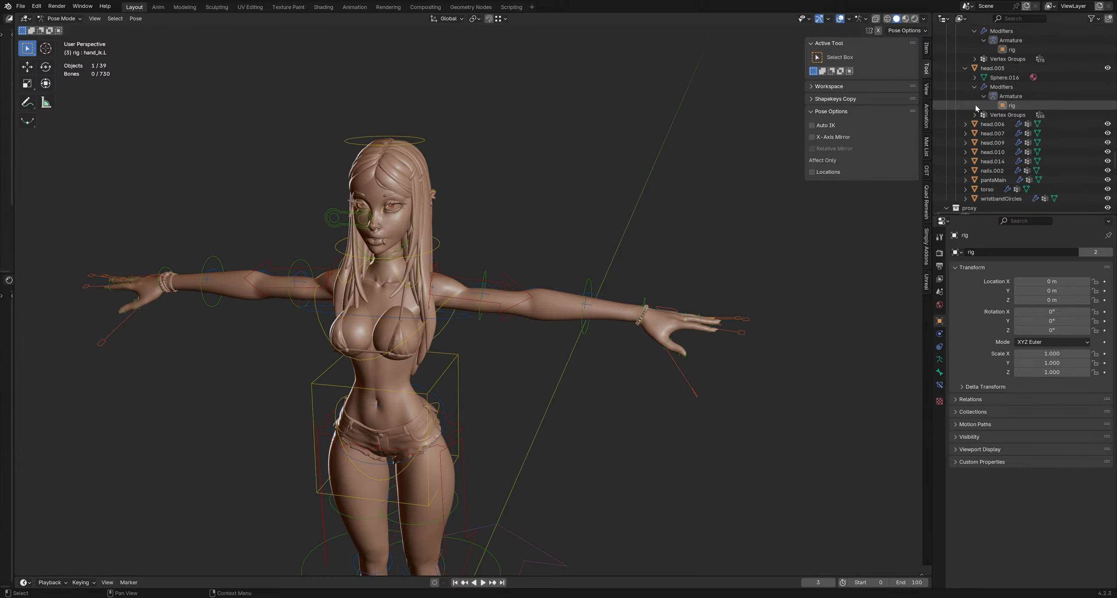
click(964, 69)
scroll(969, 94, up, 3)
scroll(970, 107, up, 3)
click(966, 108)
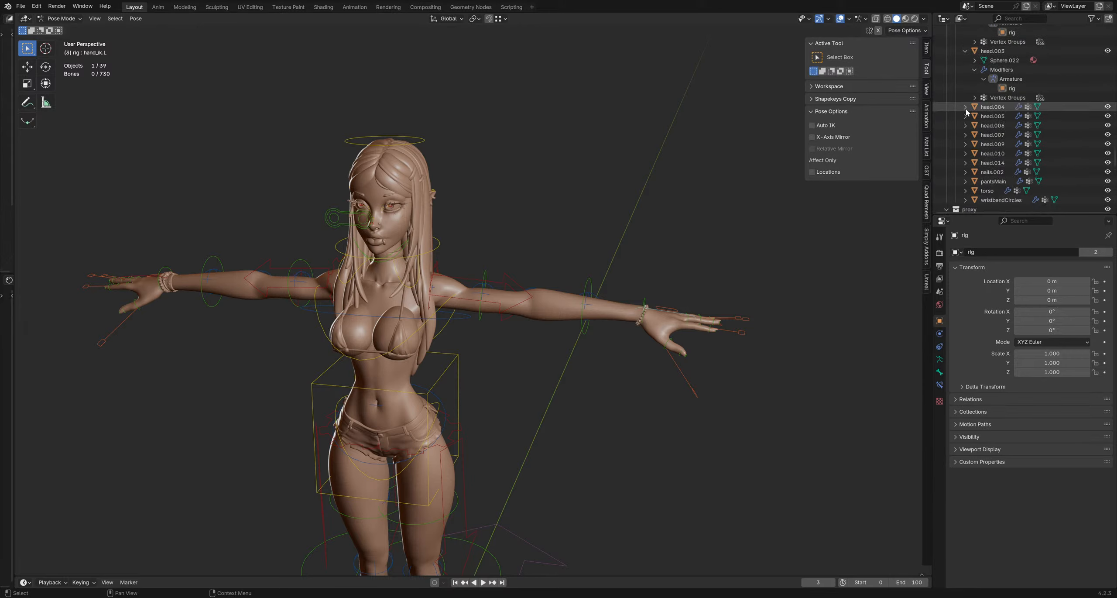
Step: Expand head.004 in the Outliner with all its nested levels, and collapse the whole entry again
scroll(968, 109, up, 3)
click(964, 145)
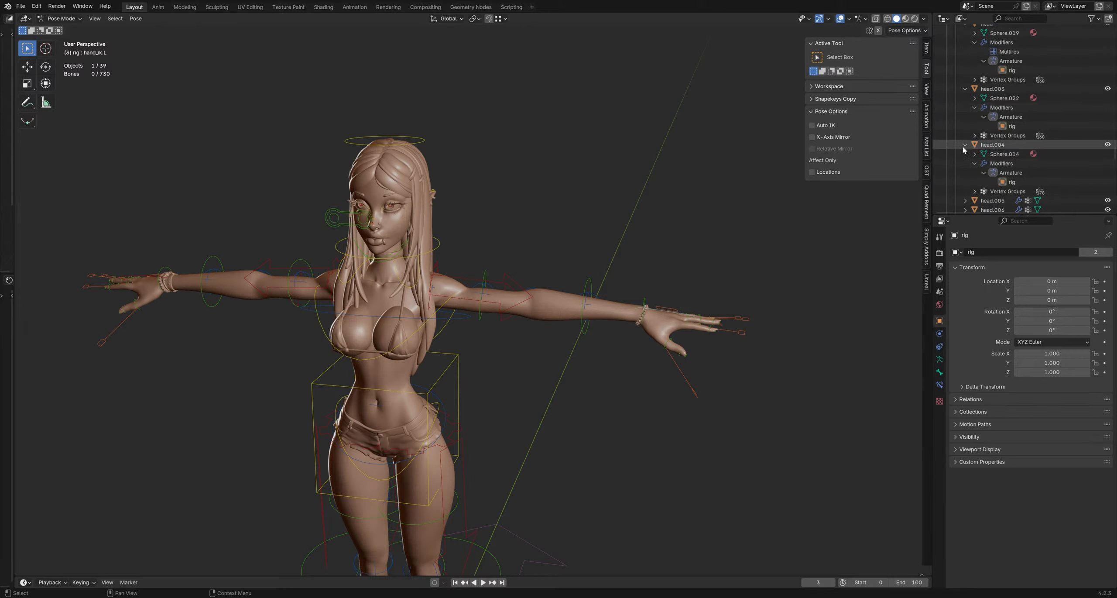
shift+click(965, 145)
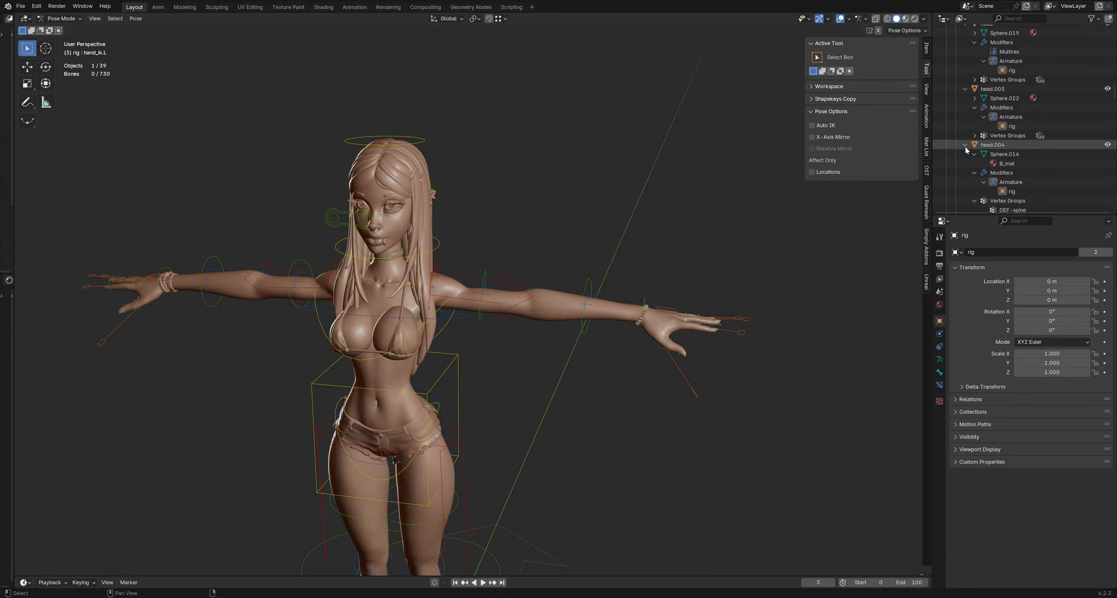
shift+click(965, 145)
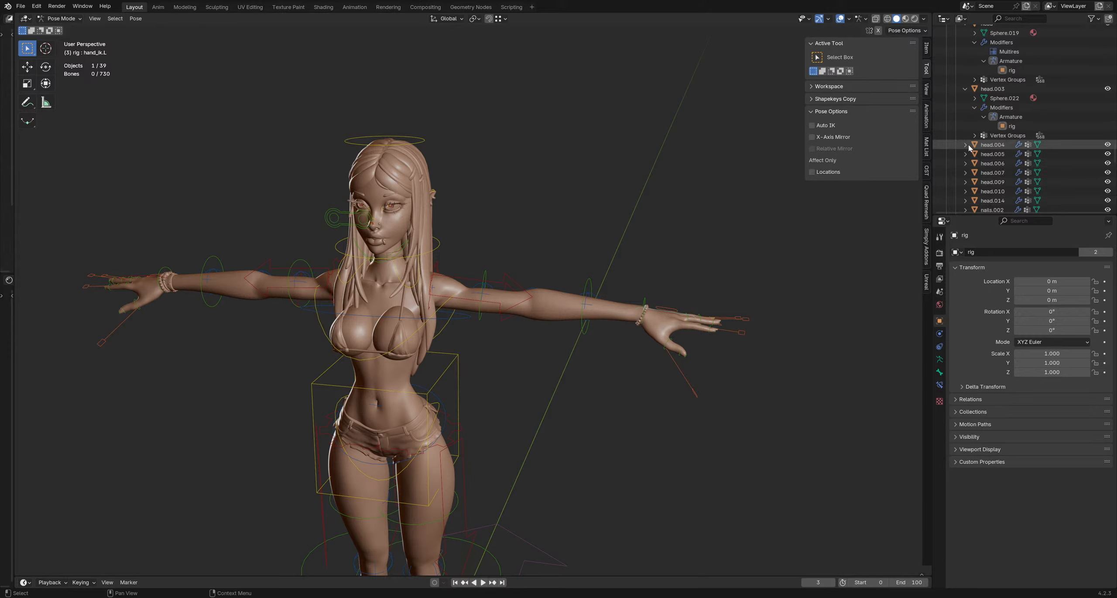
click(965, 145)
click(966, 146)
Step: Collapse the head.003, head, hair and ear.001 entries in the Outliner together with their nested levels
click(964, 89)
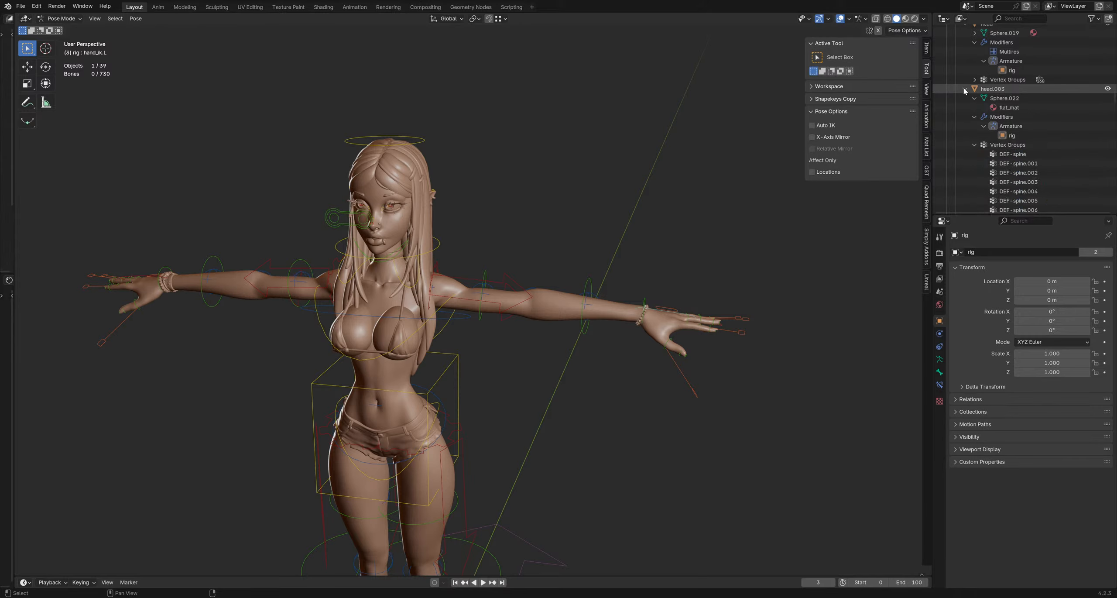
scroll(965, 89, up, 4)
click(965, 100)
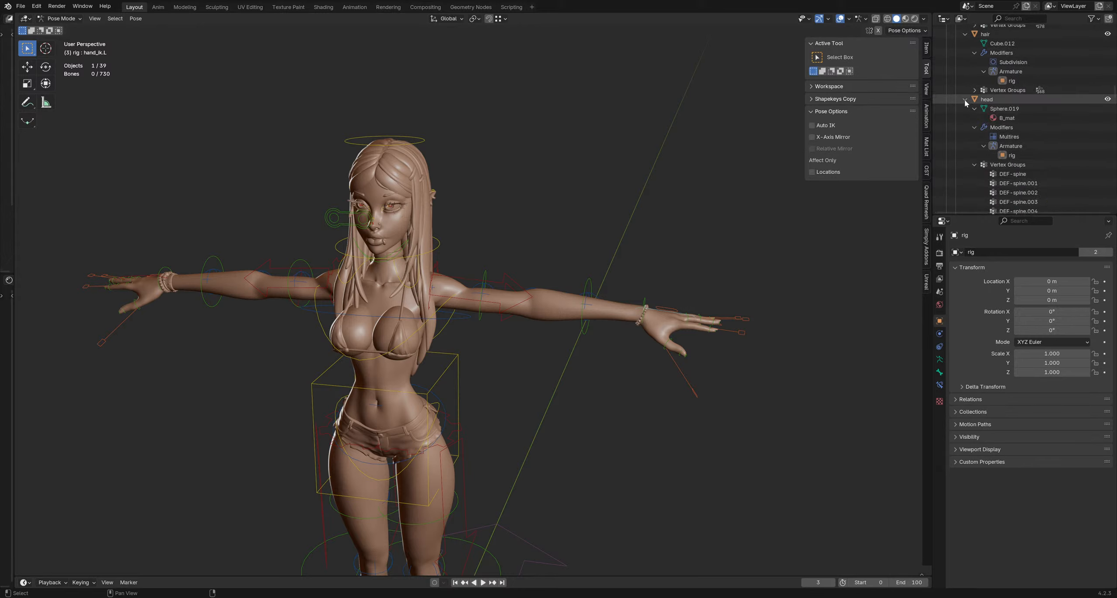
scroll(964, 100, up, 3)
shift+click(964, 93)
shift+click(964, 92)
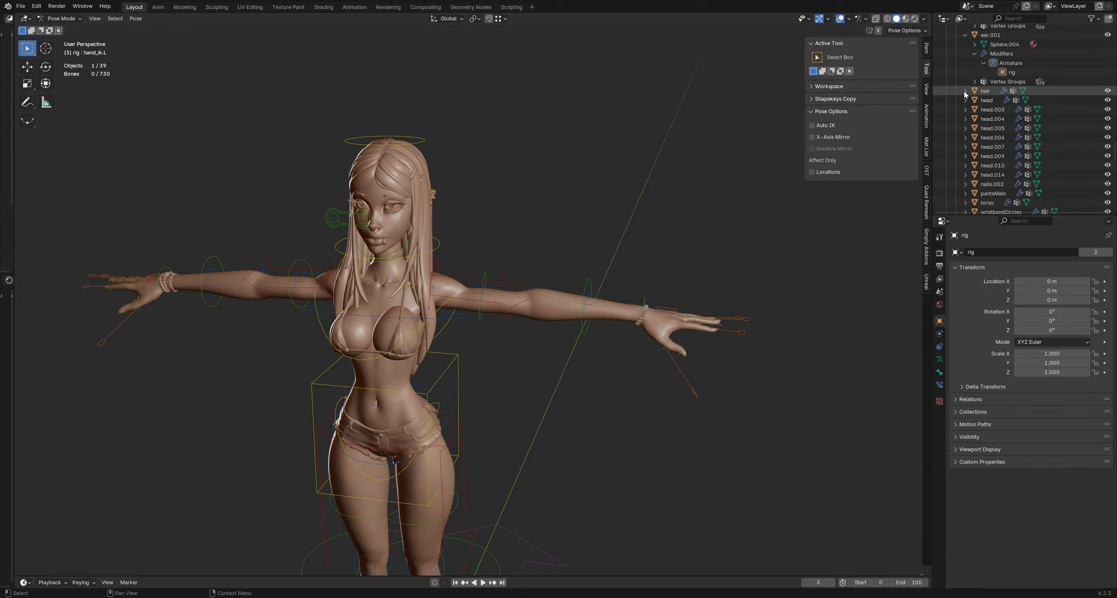
scroll(964, 94, up, 4)
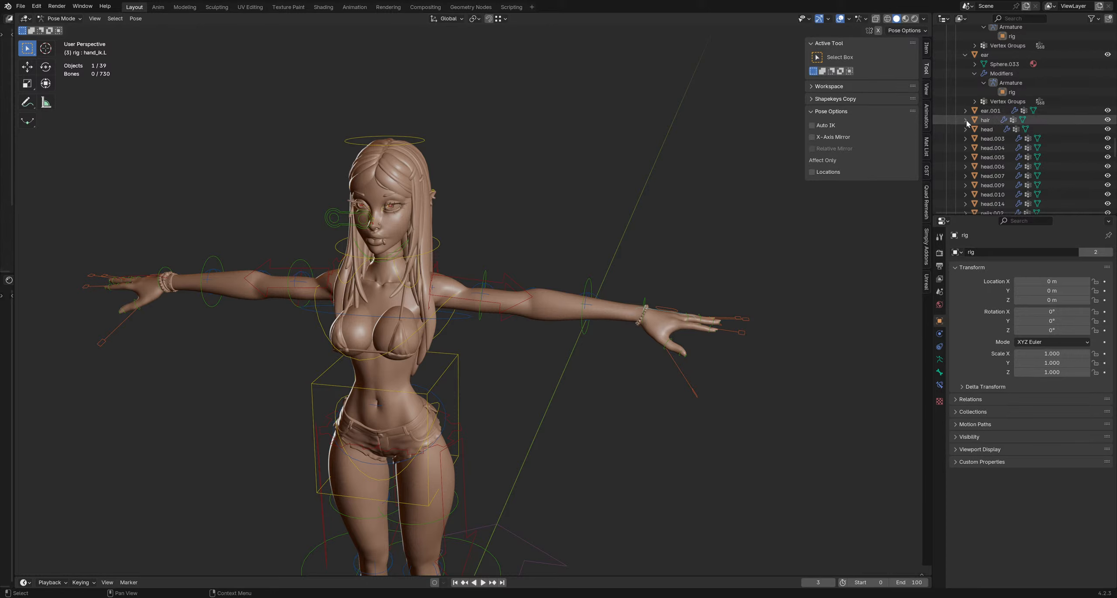
scroll(966, 116, up, 7)
scroll(966, 114, up, 2)
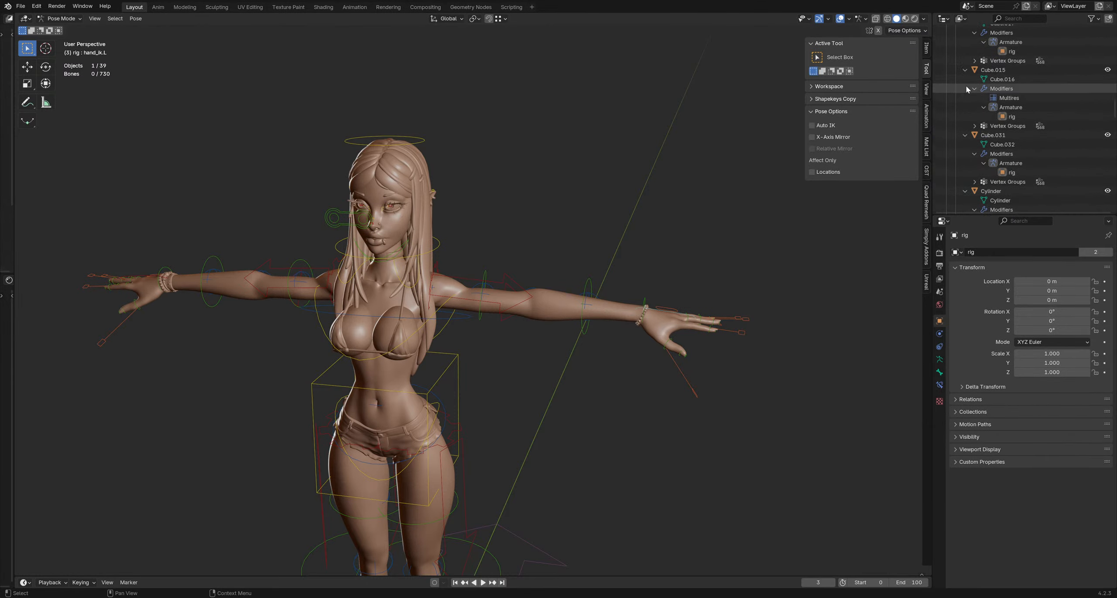
scroll(964, 104, down, 3)
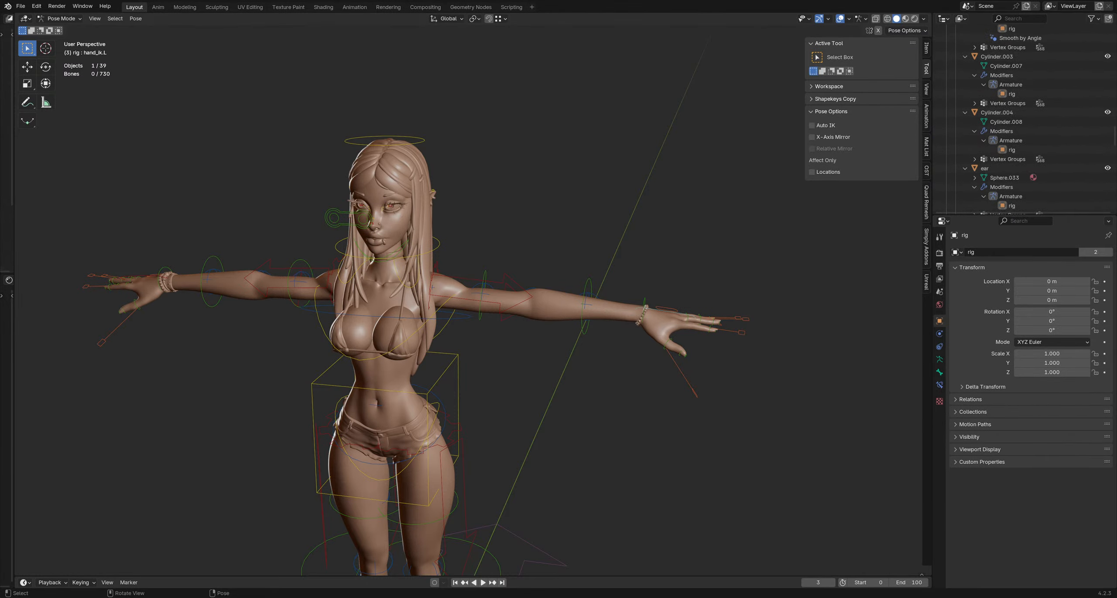
Step: Select the ear, Cylinder.004 and Cylinder.003 objects together in the Outliner and collapse the Cylinder.003 entry
click(985, 168)
shift+click(997, 112)
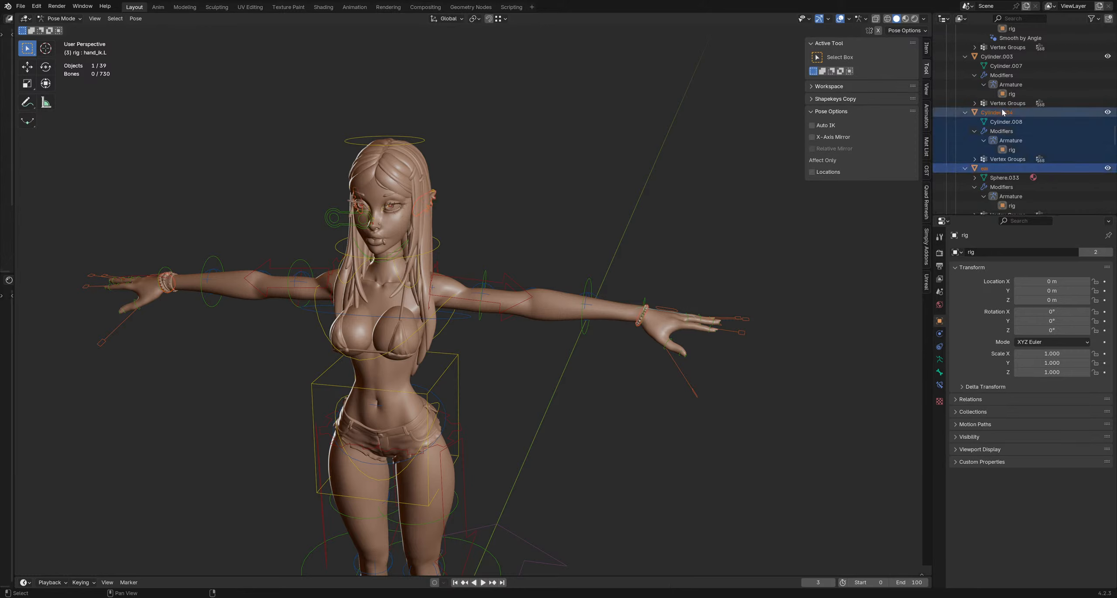
ctrl+click(990, 57)
click(964, 56)
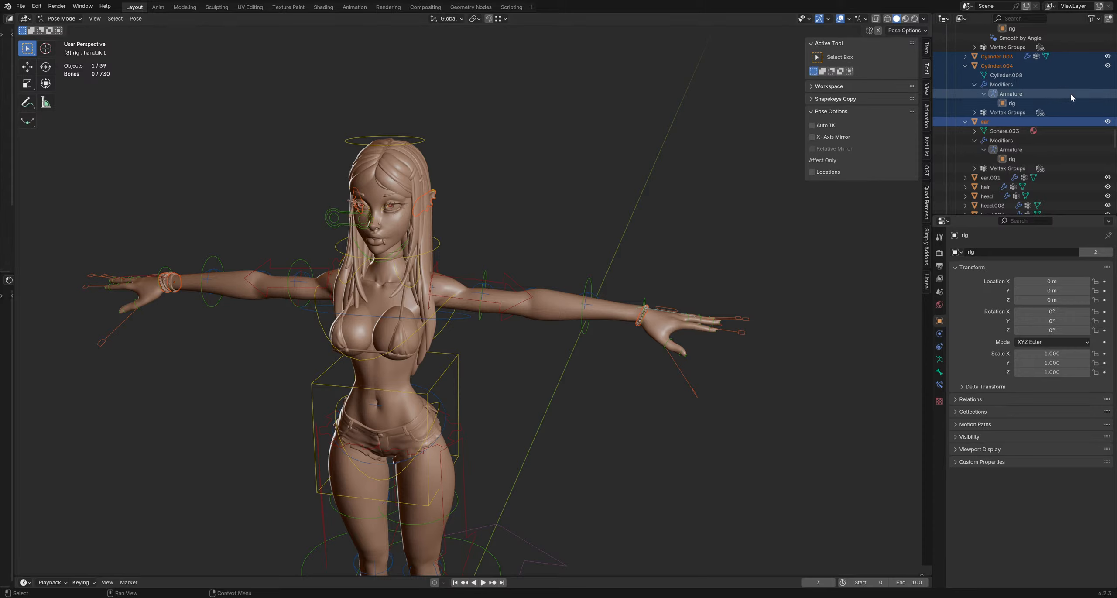
Step: Collapse all object hierarchies in the Outliner at once and check the list from the Scene Collection to the proxy rig
key(shift+a)
key(shift+a)
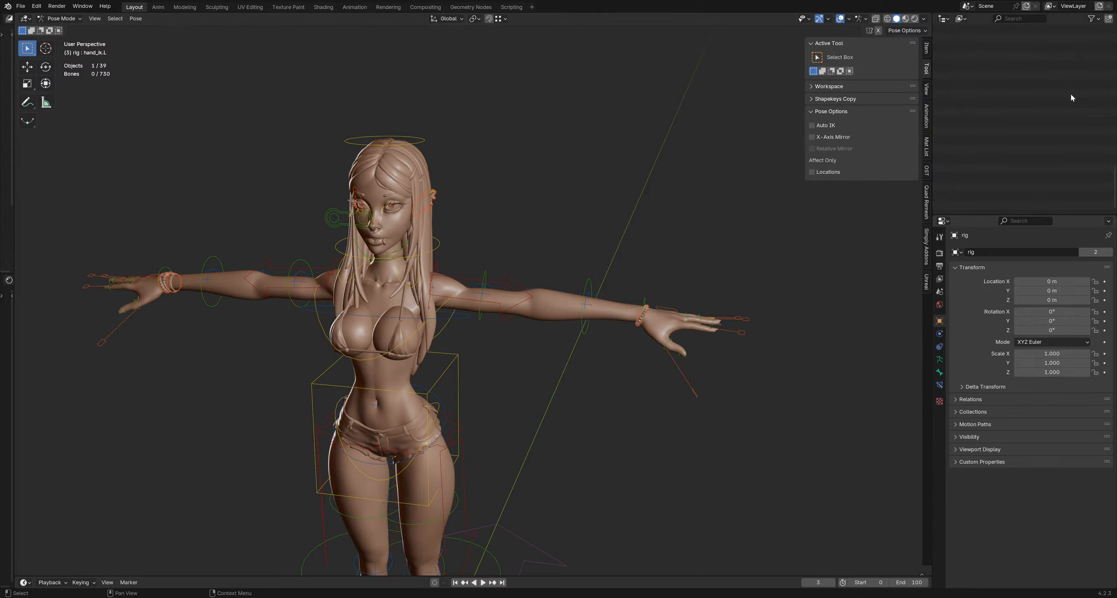
scroll(1071, 54, up, 12)
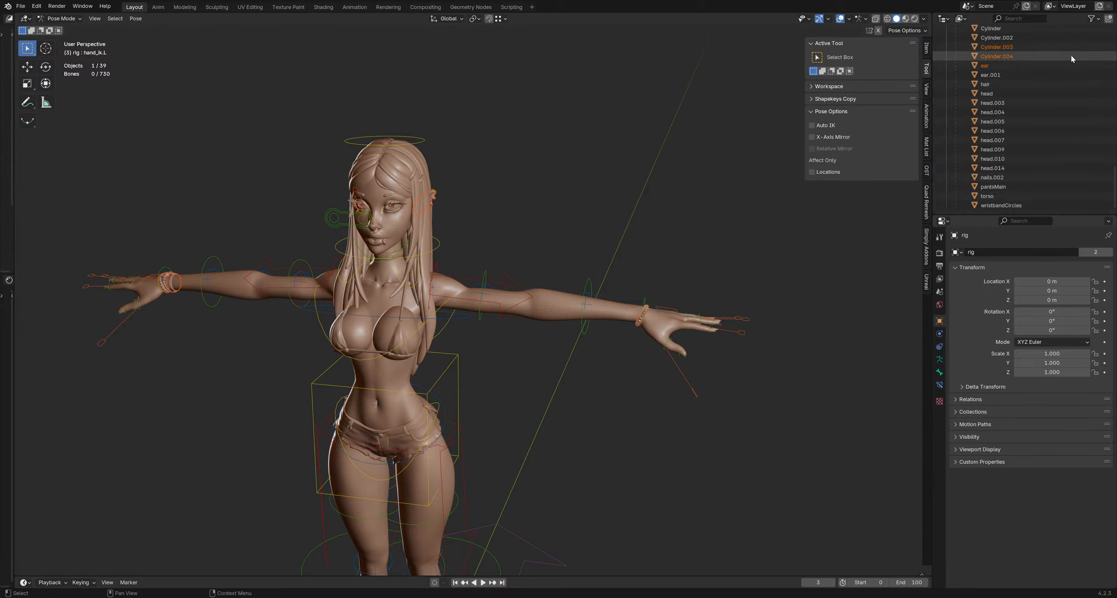
scroll(1071, 57, up, 10)
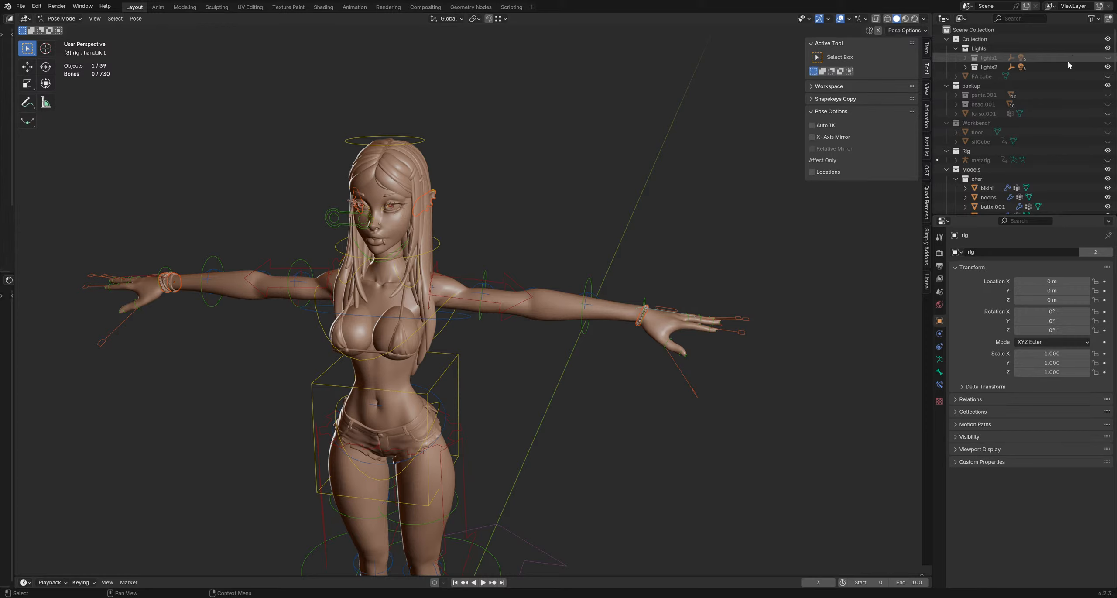
scroll(1069, 65, down, 5)
scroll(1063, 68, up, 5)
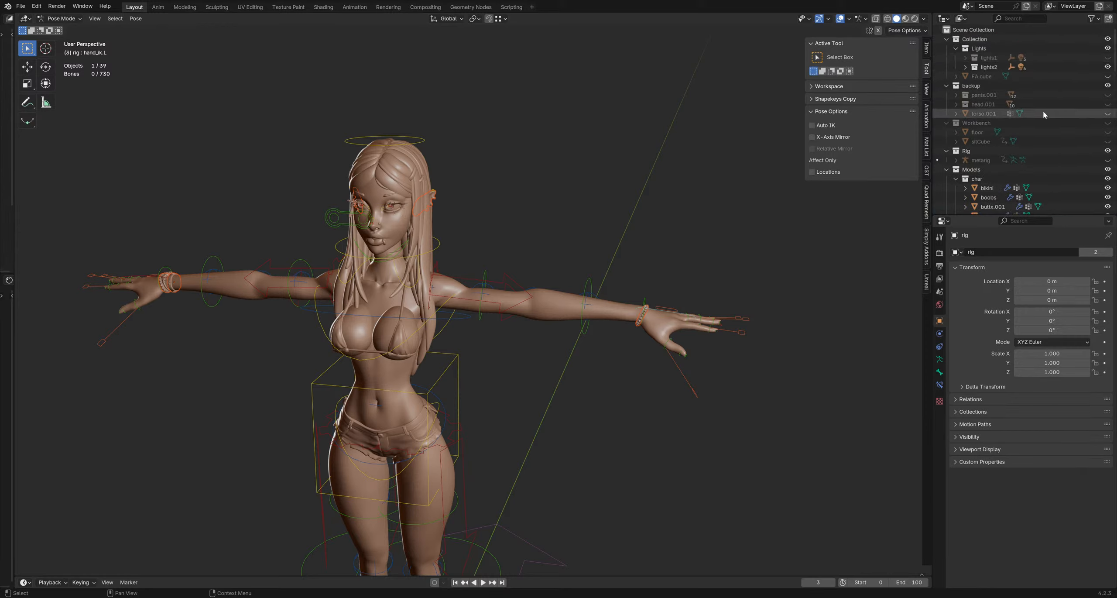
scroll(1045, 107, down, 10)
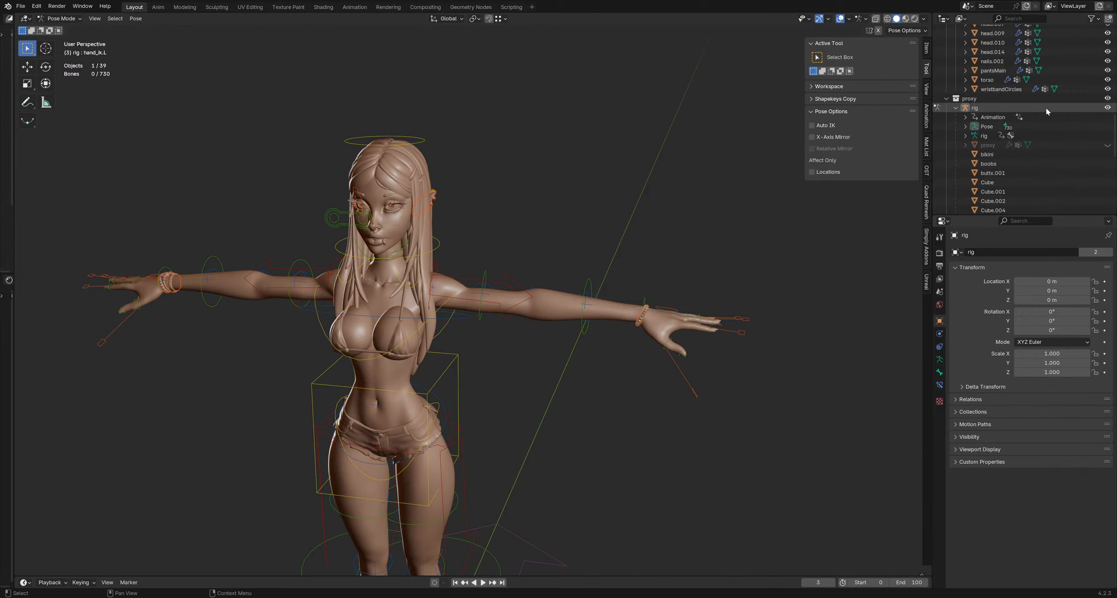
scroll(1037, 155, up, 3)
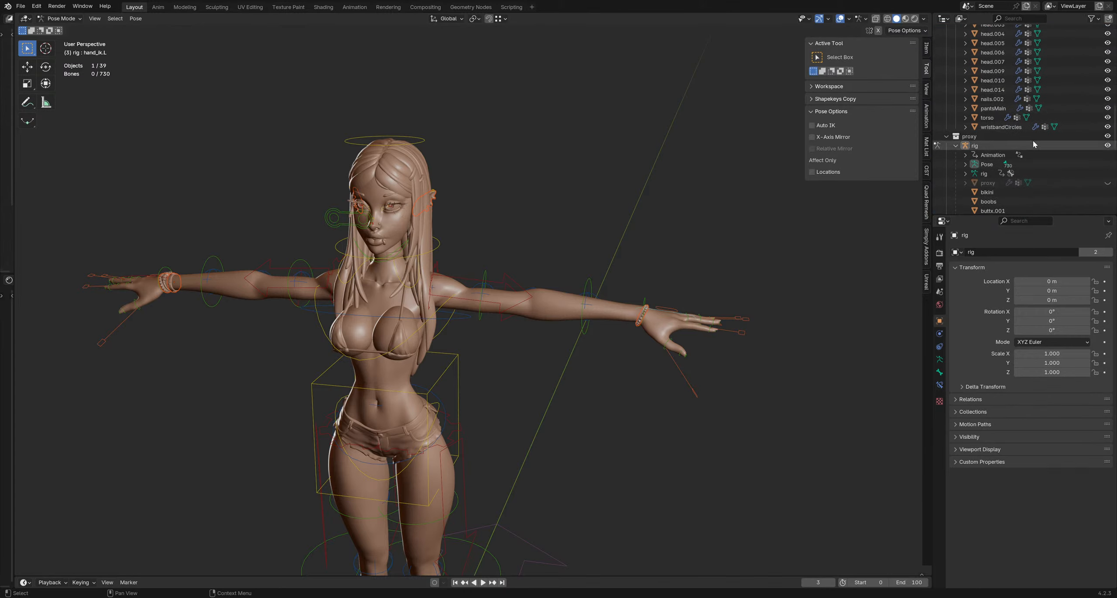
scroll(1037, 115, up, 4)
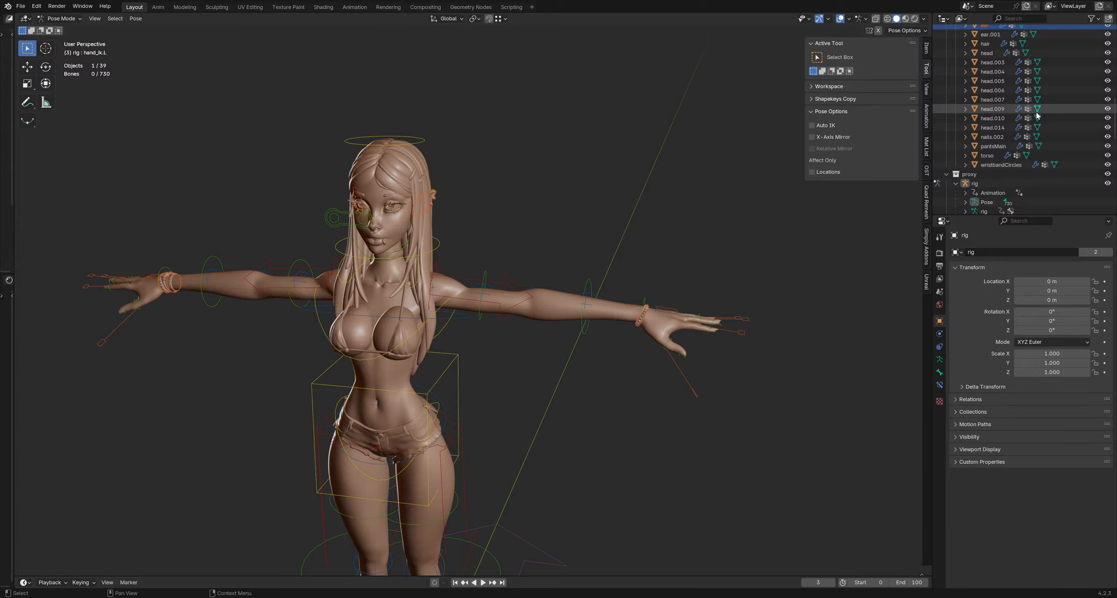
scroll(1039, 100, up, 8)
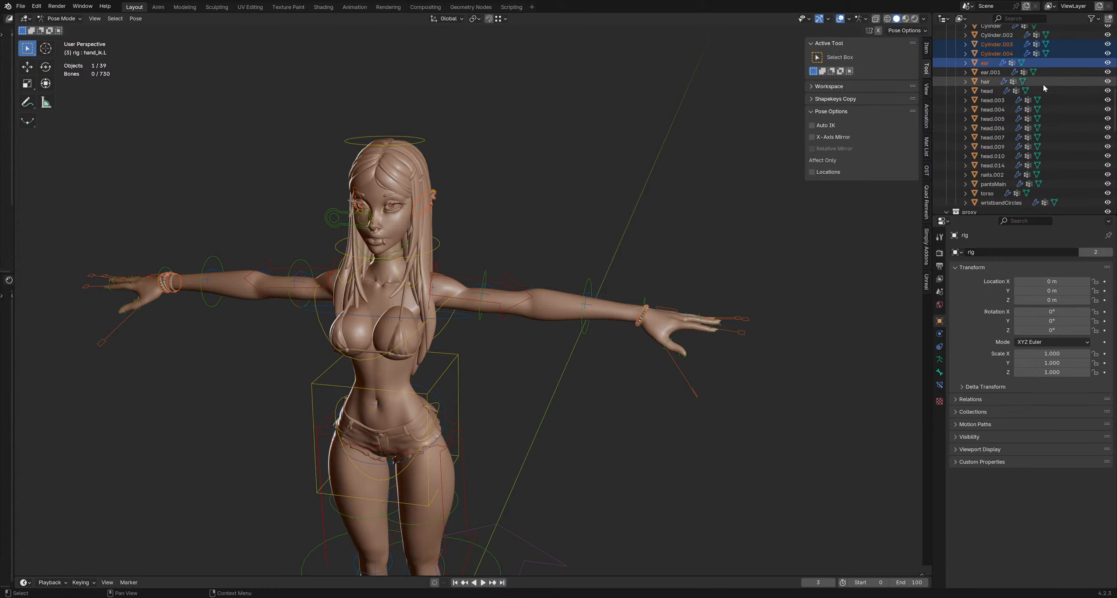
Step: Expand the hair, head, Cylinder and Cube.013 entries individually in the Outliner's char collection
click(997, 122)
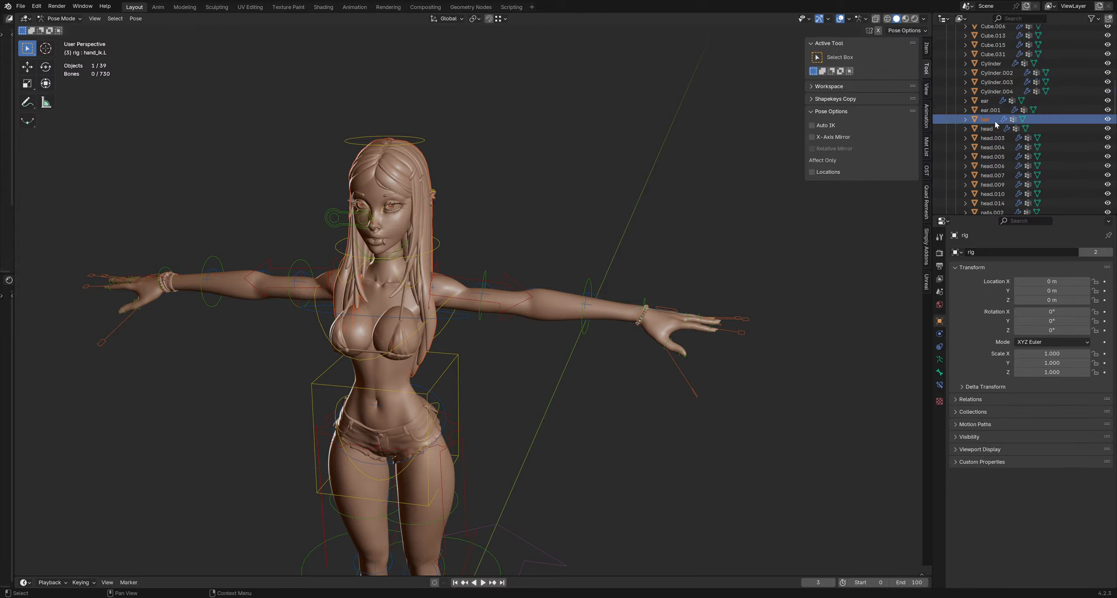
click(966, 120)
click(966, 157)
click(970, 175)
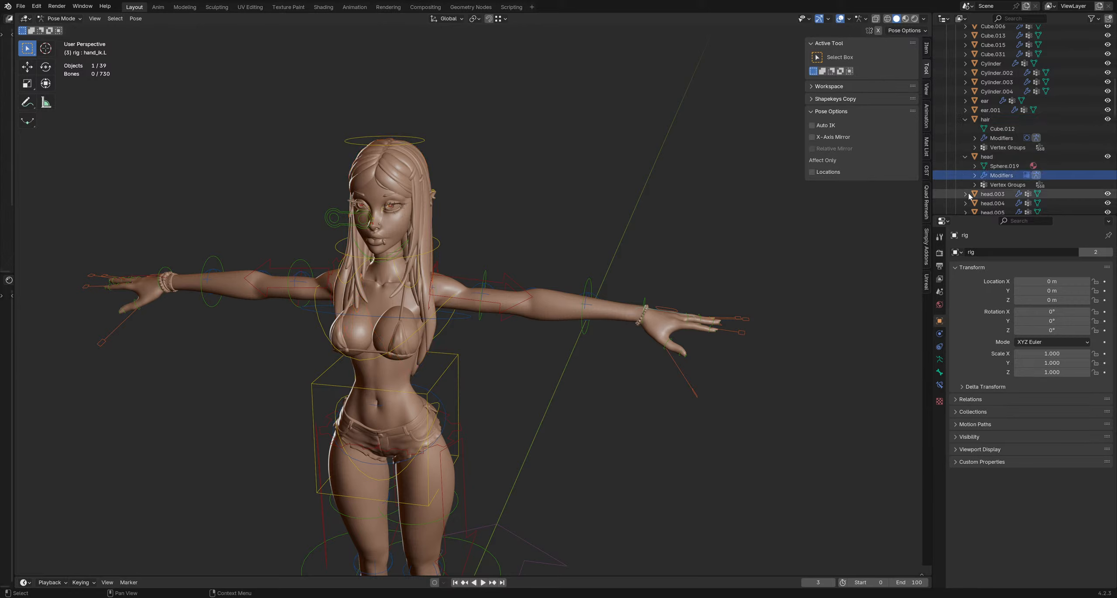
click(966, 64)
click(966, 38)
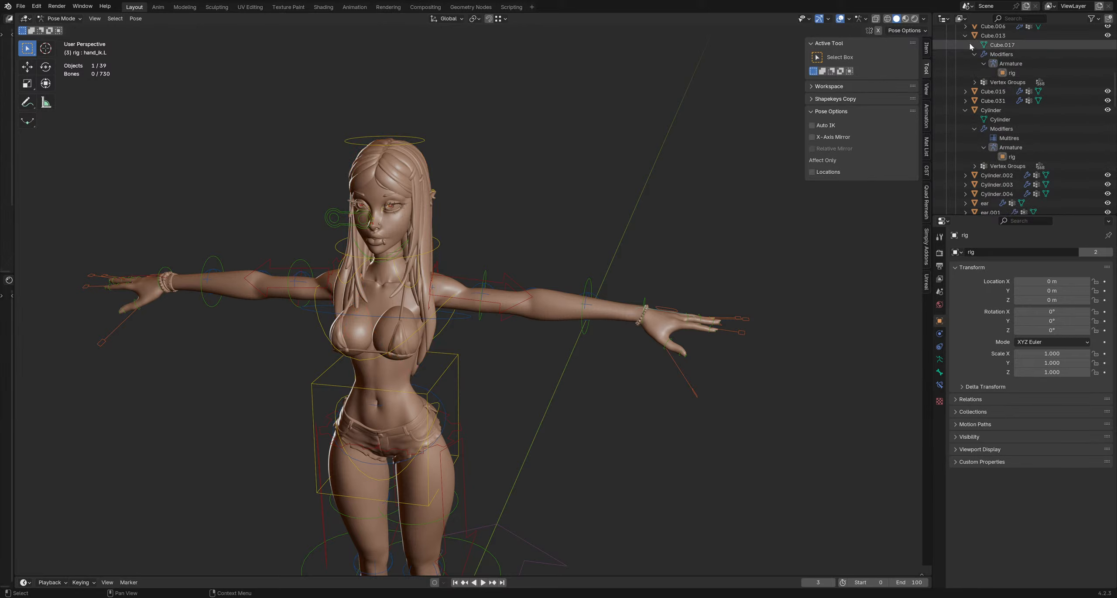
Step: Collapse all the expanded object entries again in one operation and look over the char collection's objects
key(shift+a)
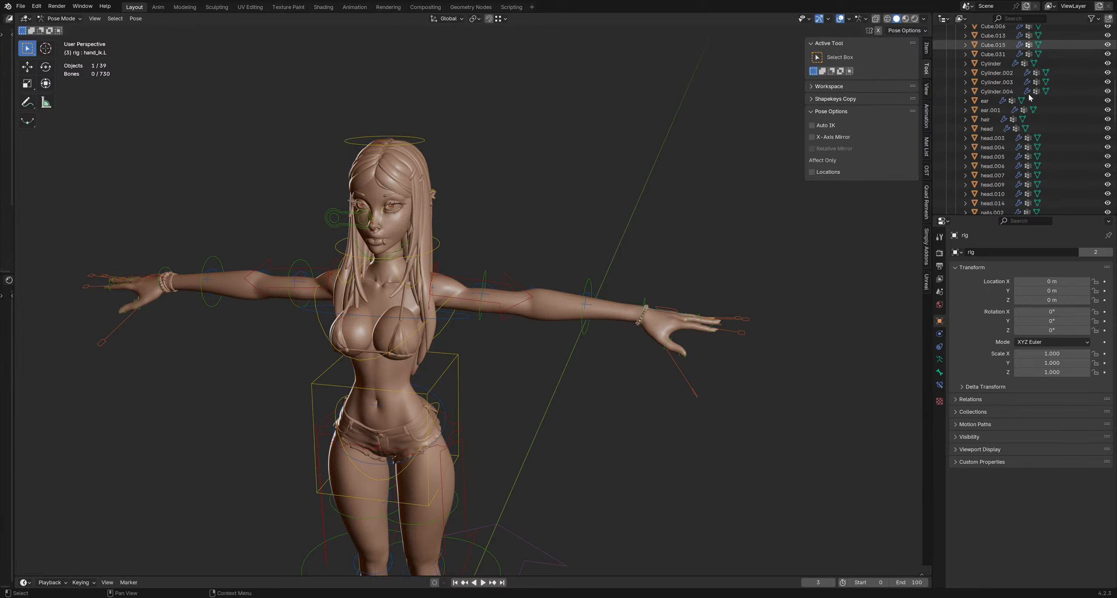
scroll(1025, 101, up, 10)
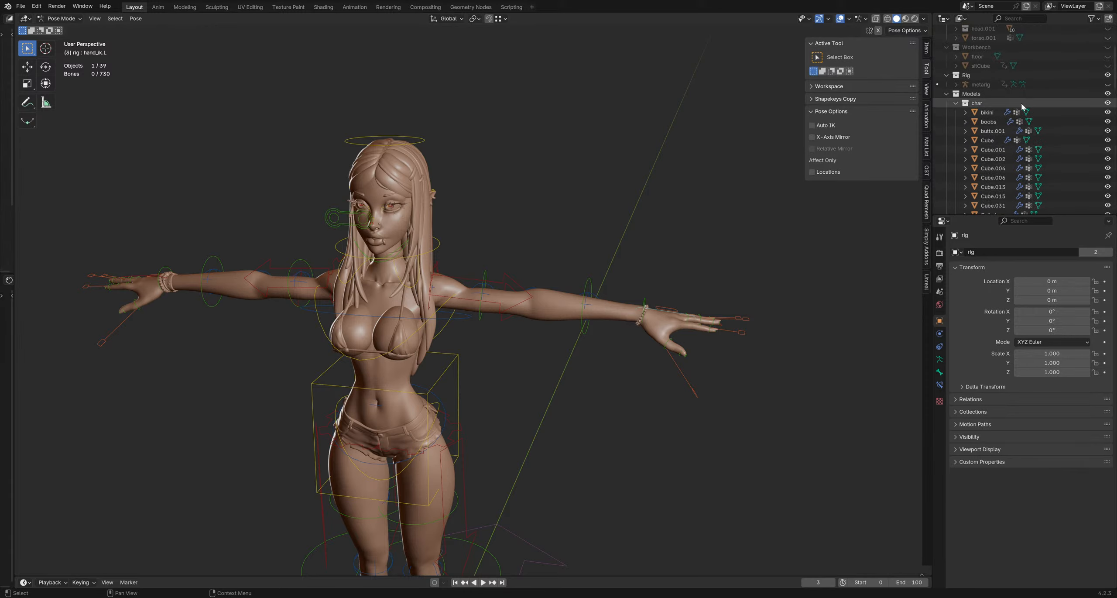
scroll(1022, 106, down, 6)
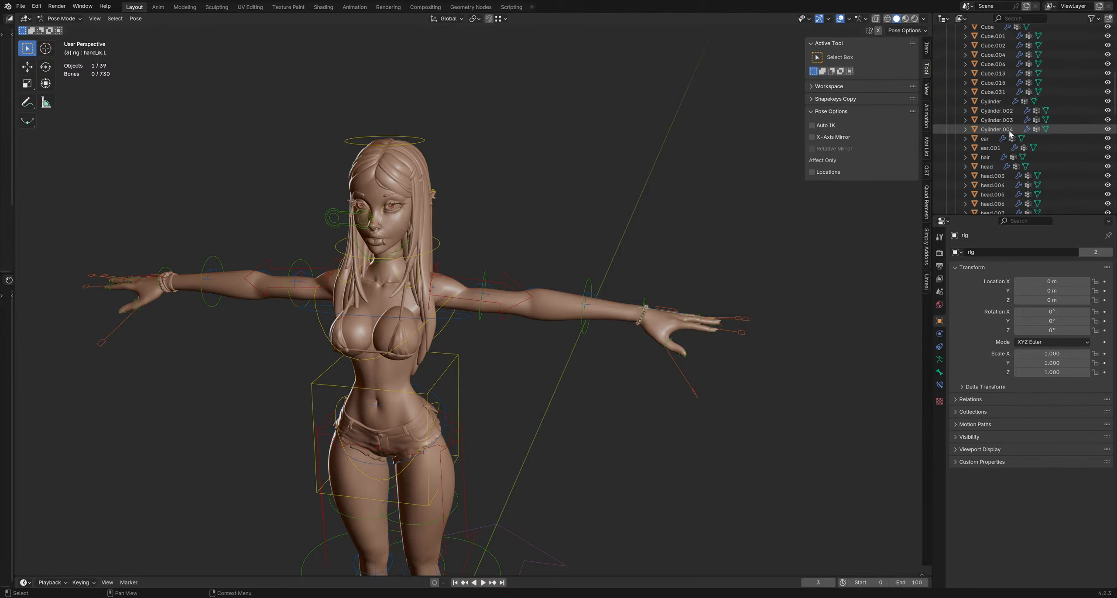
scroll(1010, 132, down, 7)
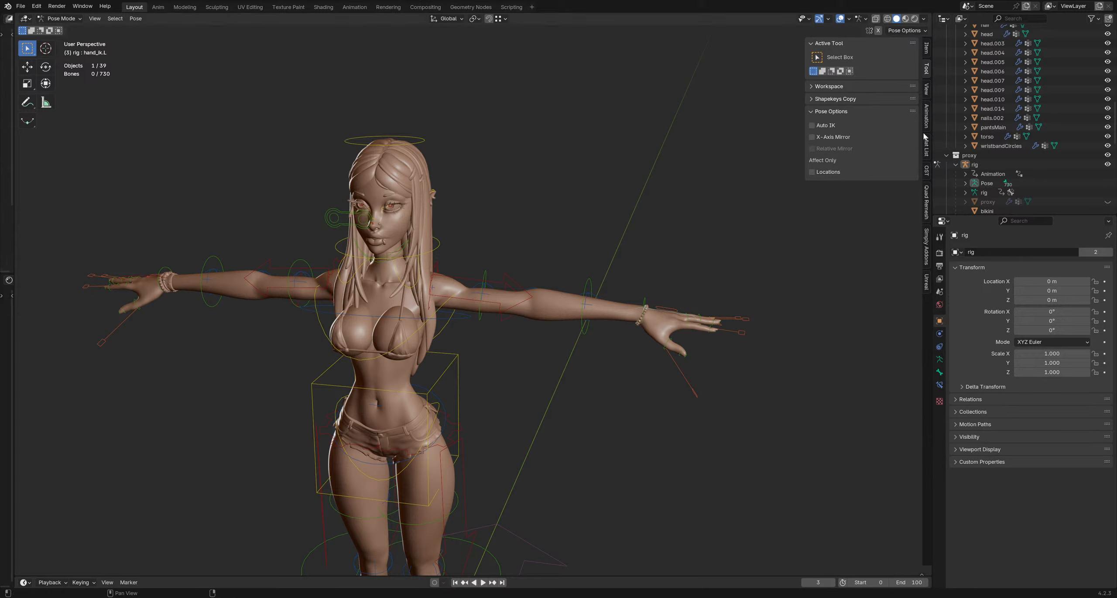
scroll(978, 150, up, 10)
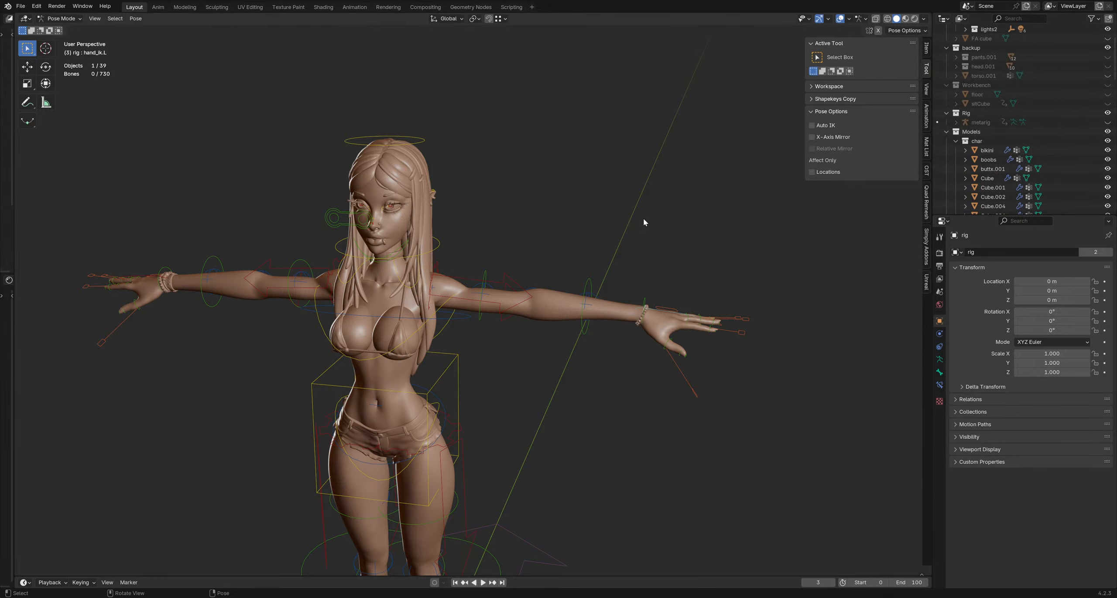
shift+middle_drag(644, 218, 690, 180)
shift+middle_drag(668, 385, 626, 377)
drag(451, 346, 516, 344)
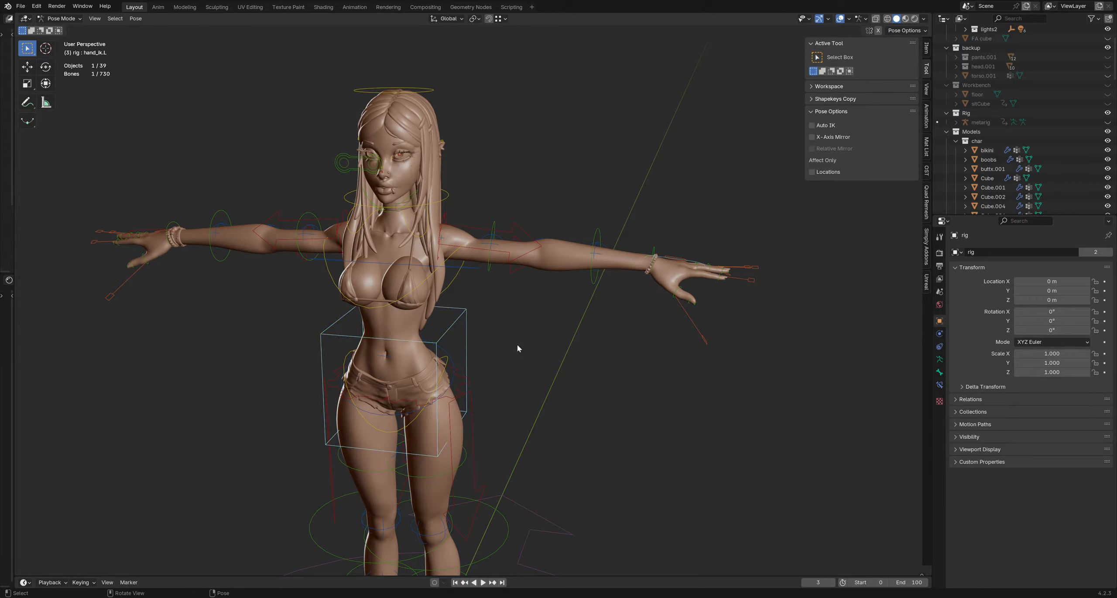
click(524, 360)
shift+middle_drag(532, 360, 553, 327)
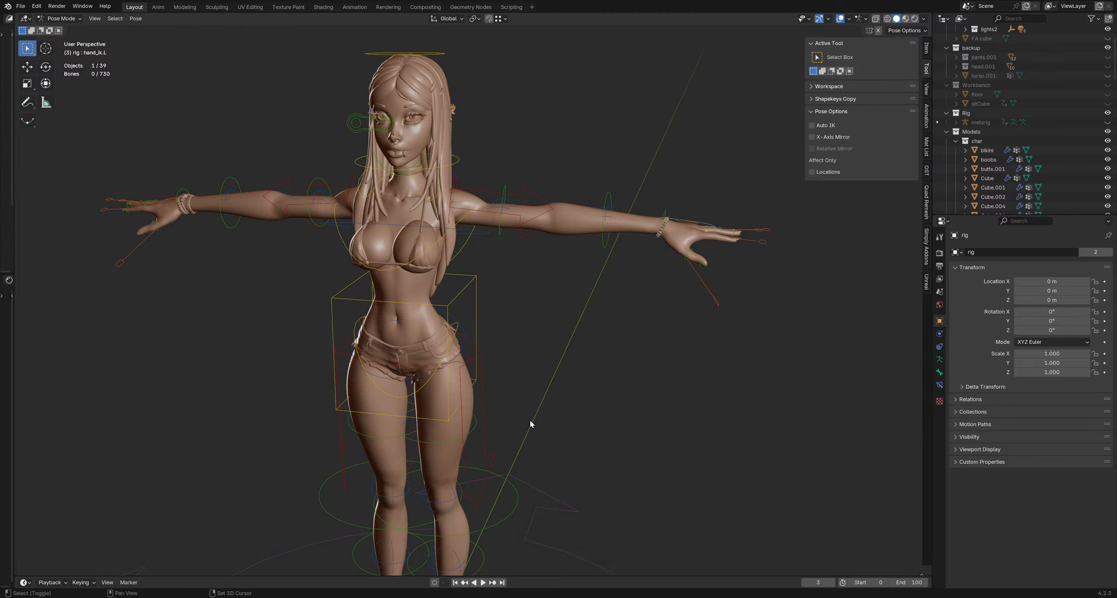
middle_drag(548, 164, 470, 186)
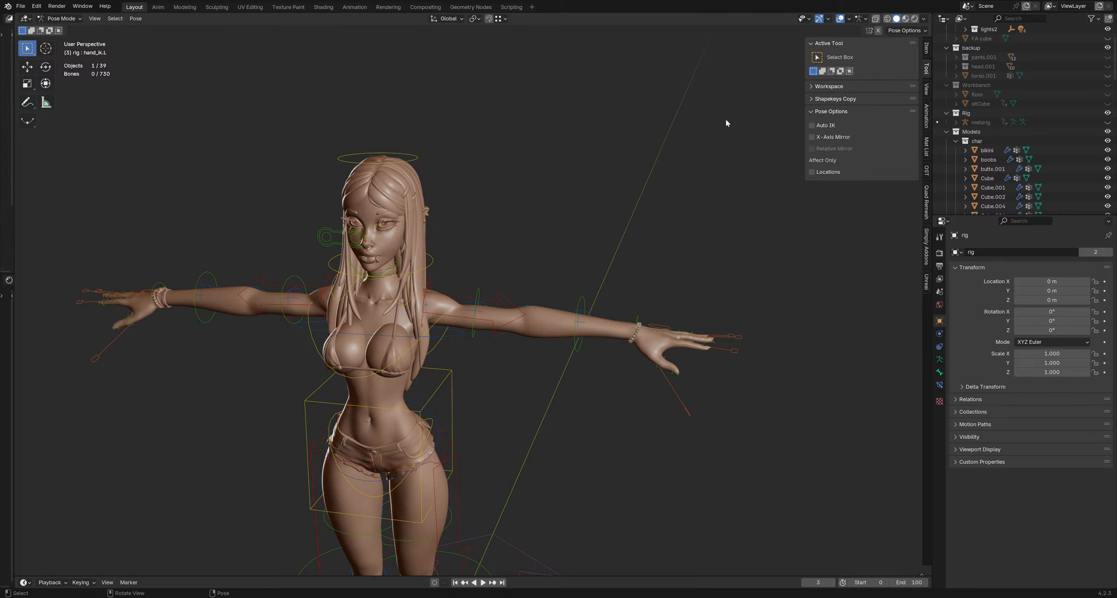
shift+middle_drag(532, 439, 553, 403)
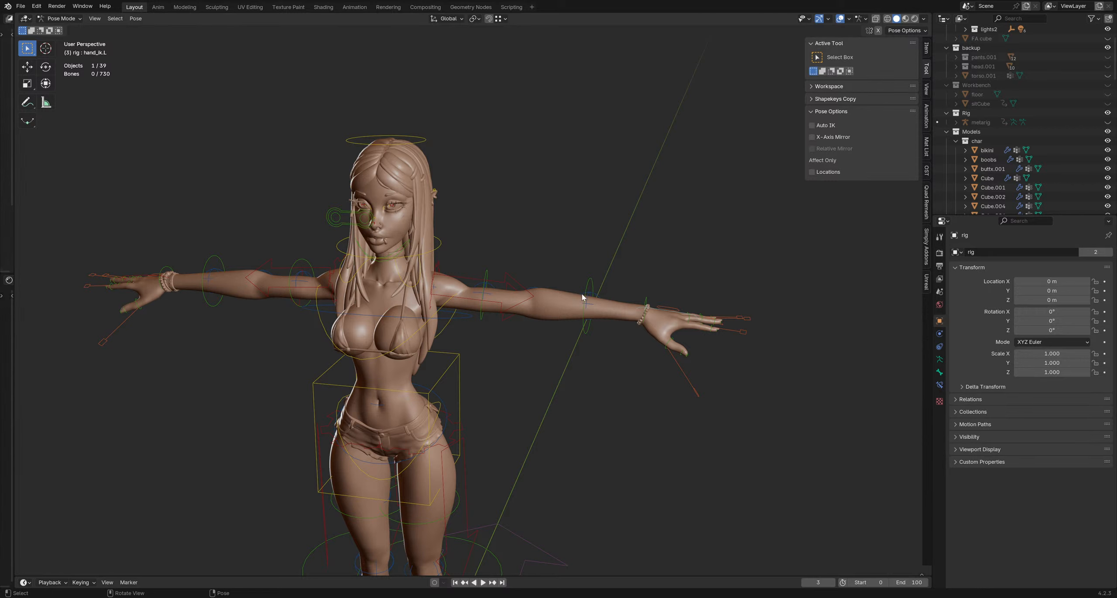
Step: Switch from Pose Mode to Object Mode, select the bikini object and show its modifiers
key(ctrl+Tab)
click(426, 187)
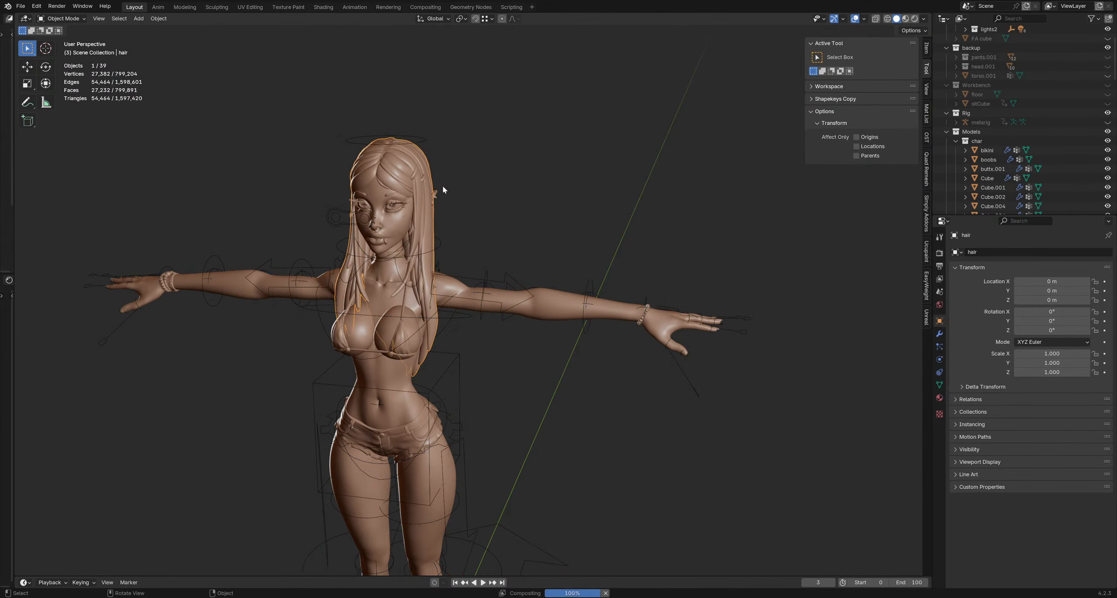
click(990, 151)
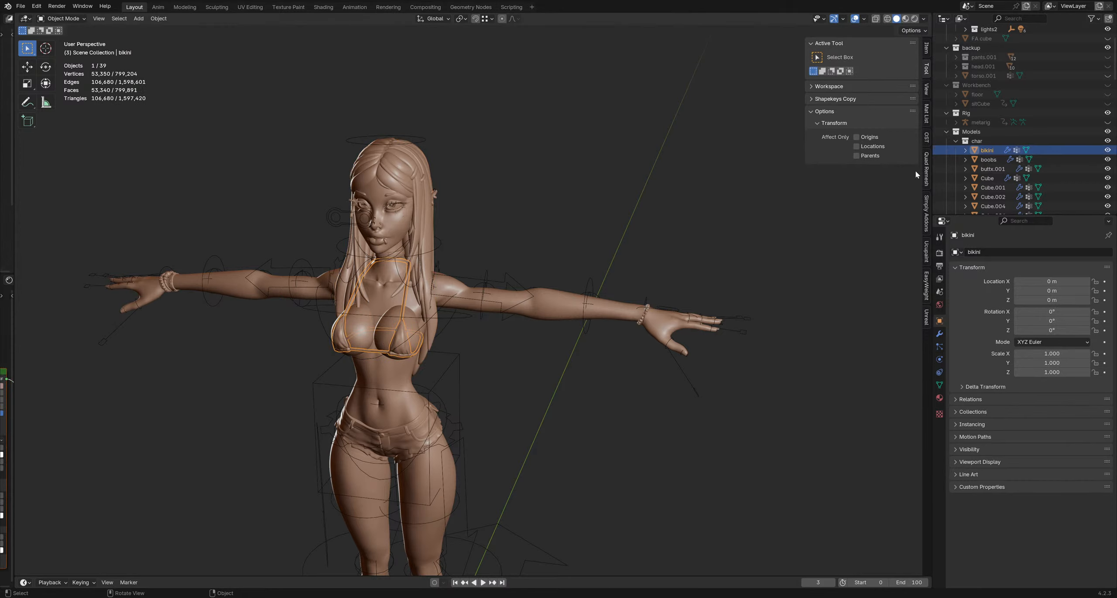
click(939, 333)
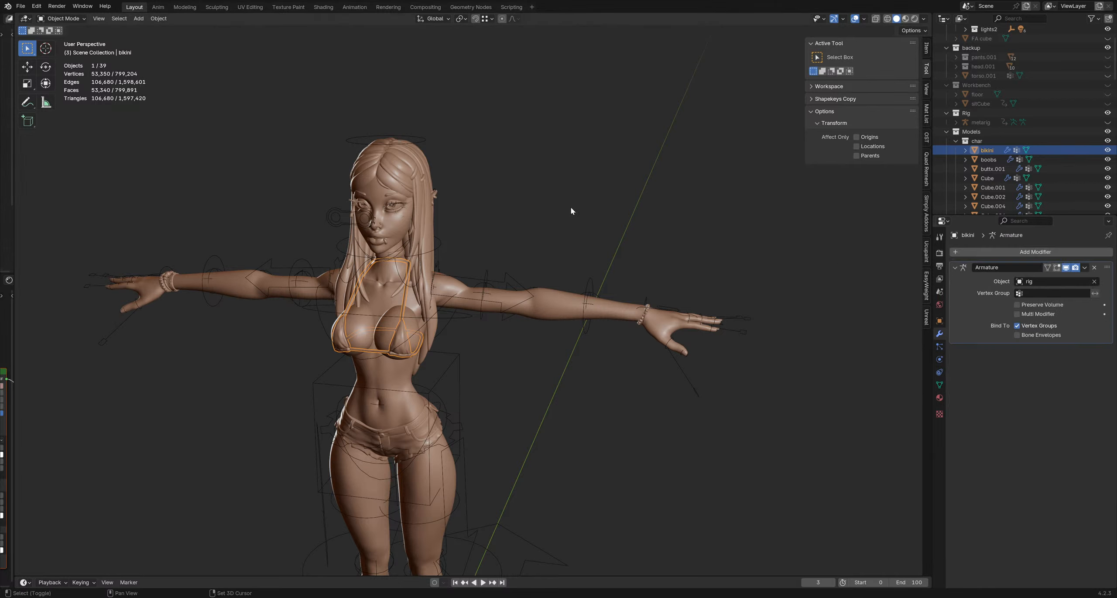
Step: Select the character's hair mesh and examine its Subdivision and Armature modifiers
shift+middle_drag(571, 206, 620, 223)
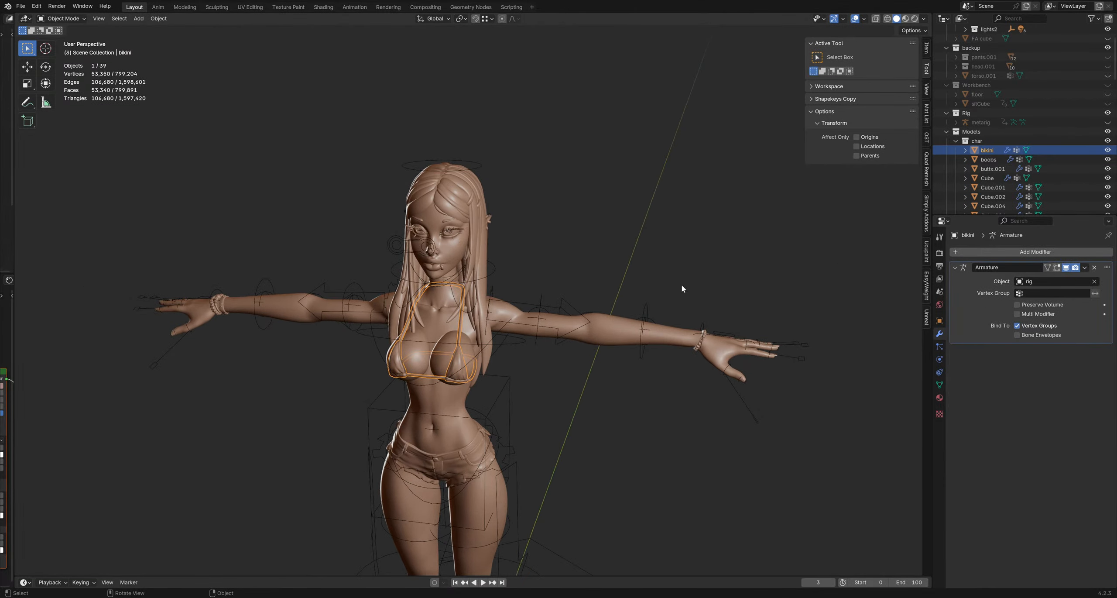
scroll(544, 248, up, 5)
click(476, 228)
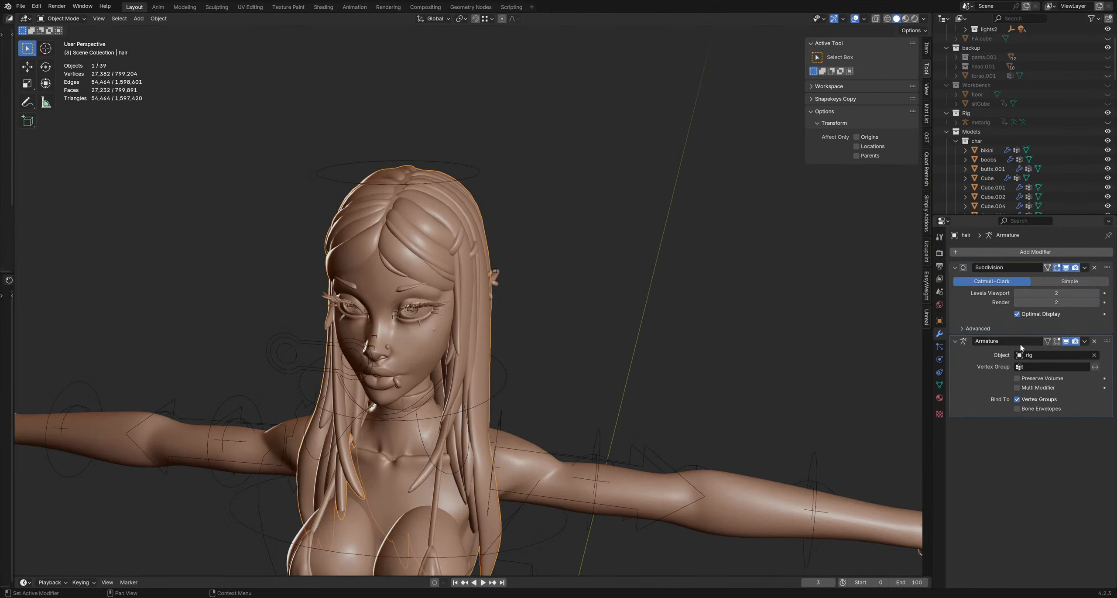
shift+middle_drag(491, 213, 479, 187)
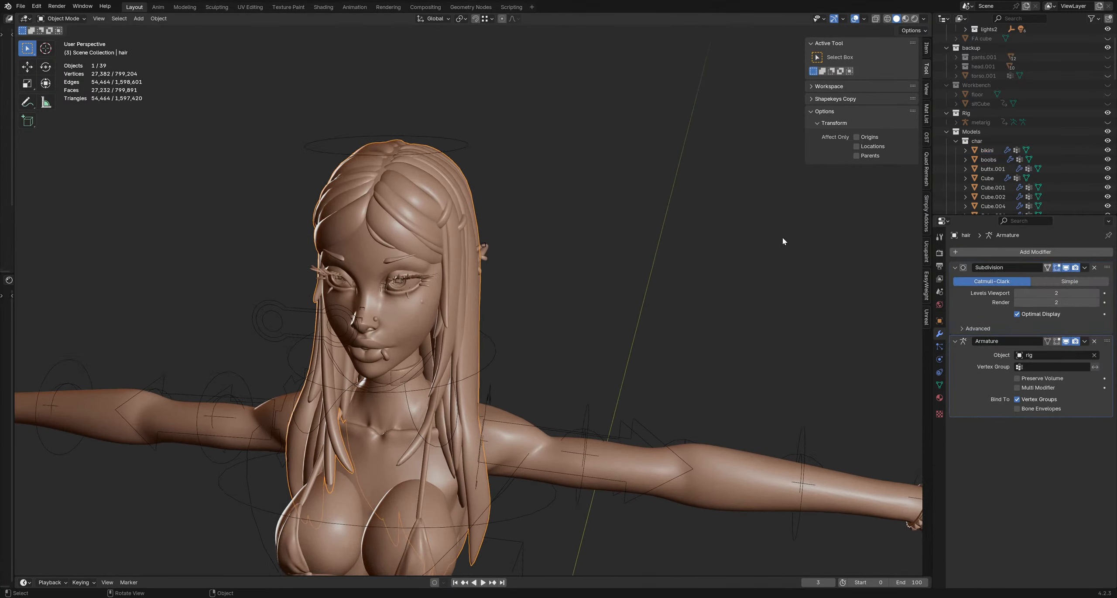
Step: Select every object from bikini to wristbandCircles in the char collection and review them among the proxy rig's children
scroll(983, 153, down, 5)
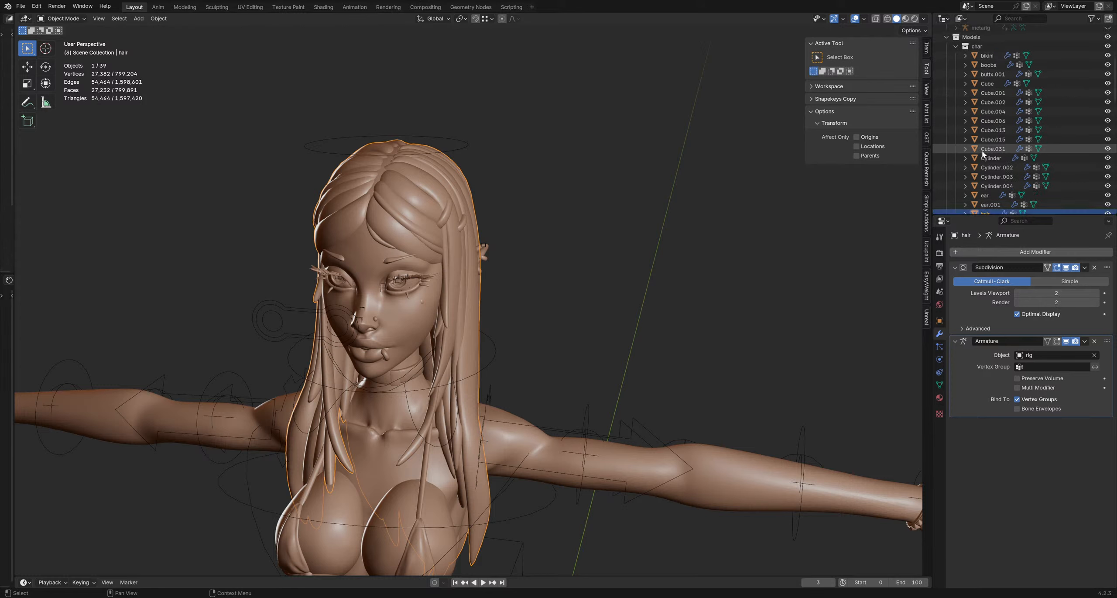
scroll(984, 153, down, 6)
scroll(984, 151, up, 5)
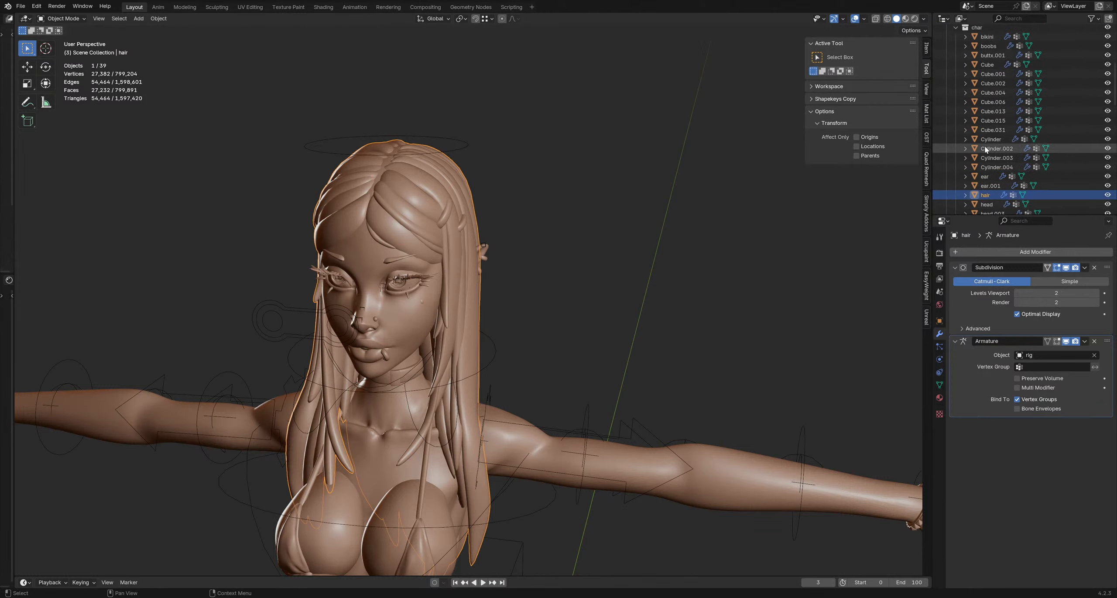
scroll(986, 150, up, 3)
click(990, 94)
scroll(999, 131, down, 14)
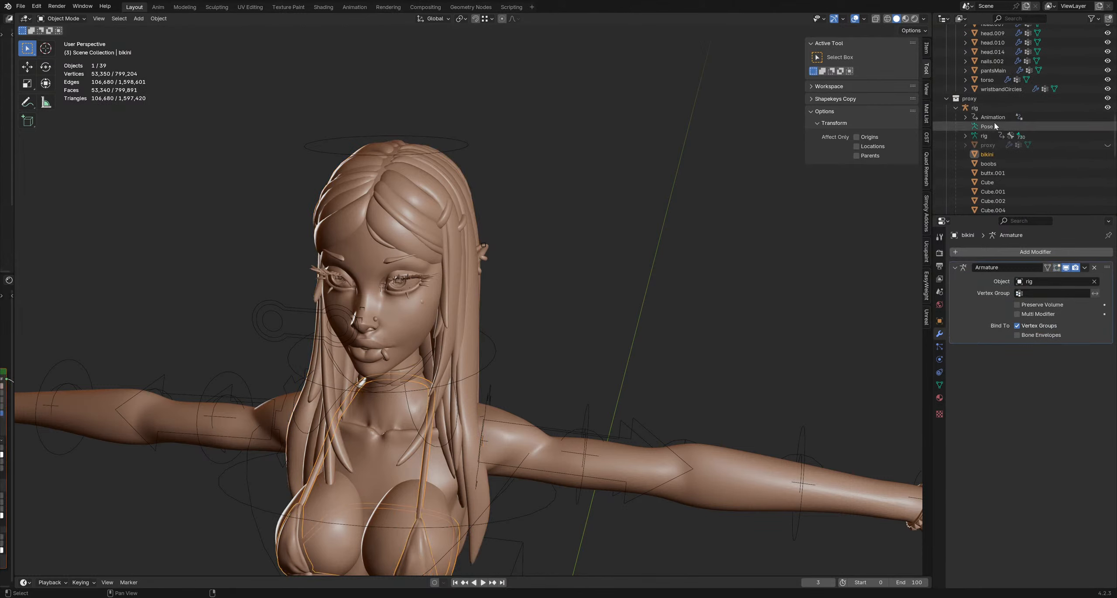
shift+click(991, 91)
scroll(1033, 170, down, 12)
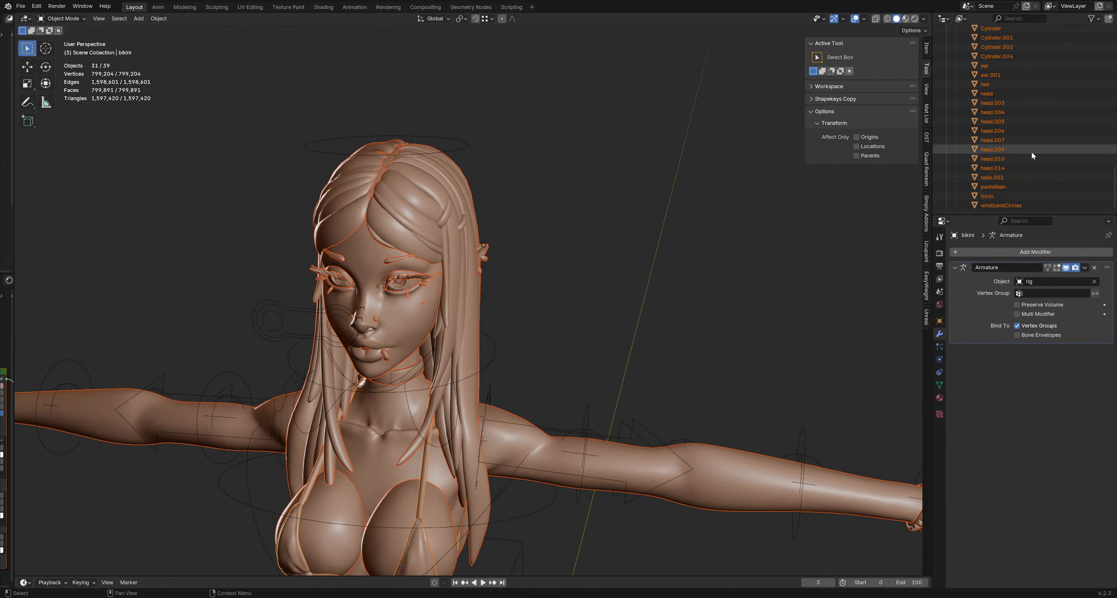
scroll(1031, 144, up, 11)
scroll(1022, 136, up, 7)
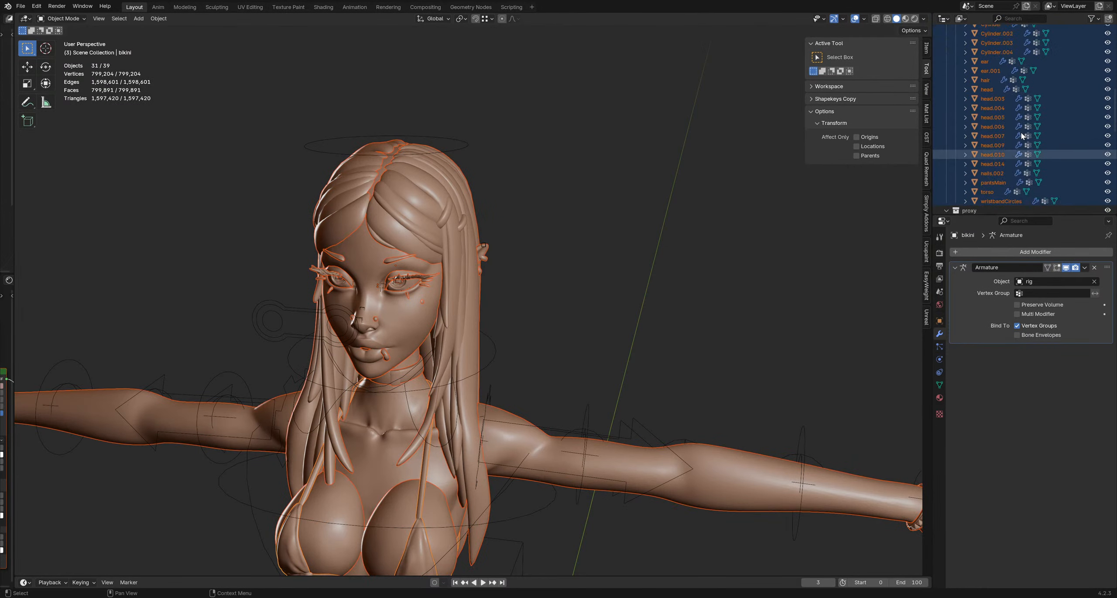
scroll(1021, 136, up, 8)
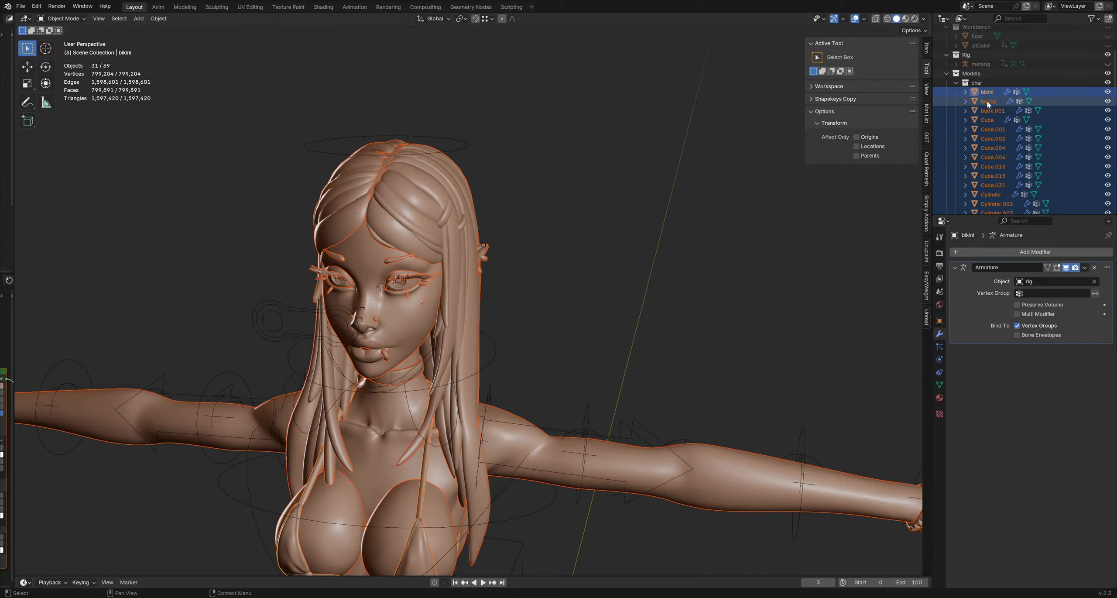
Step: Duplicate the char collection with all its objects and collapse the original in the Outliner
click(979, 83)
right_click(979, 84)
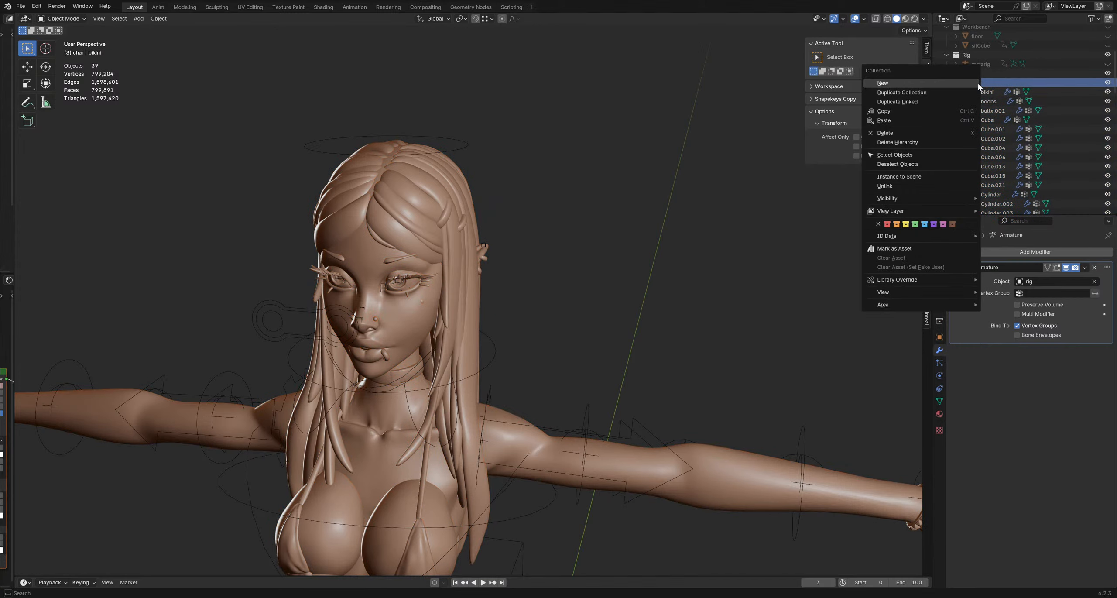
click(951, 94)
click(956, 82)
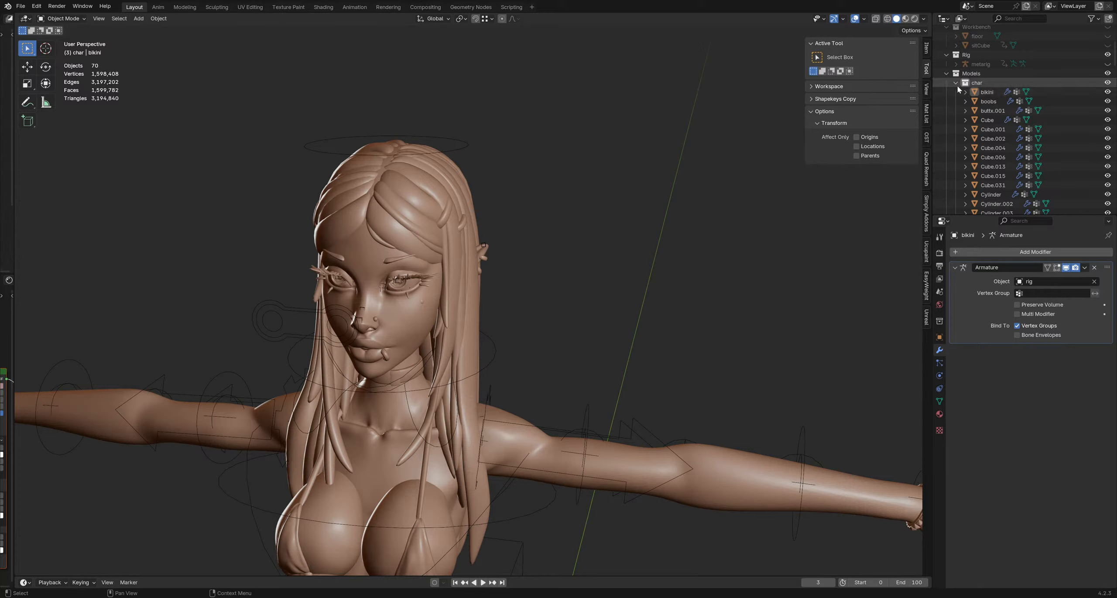
click(955, 92)
click(956, 92)
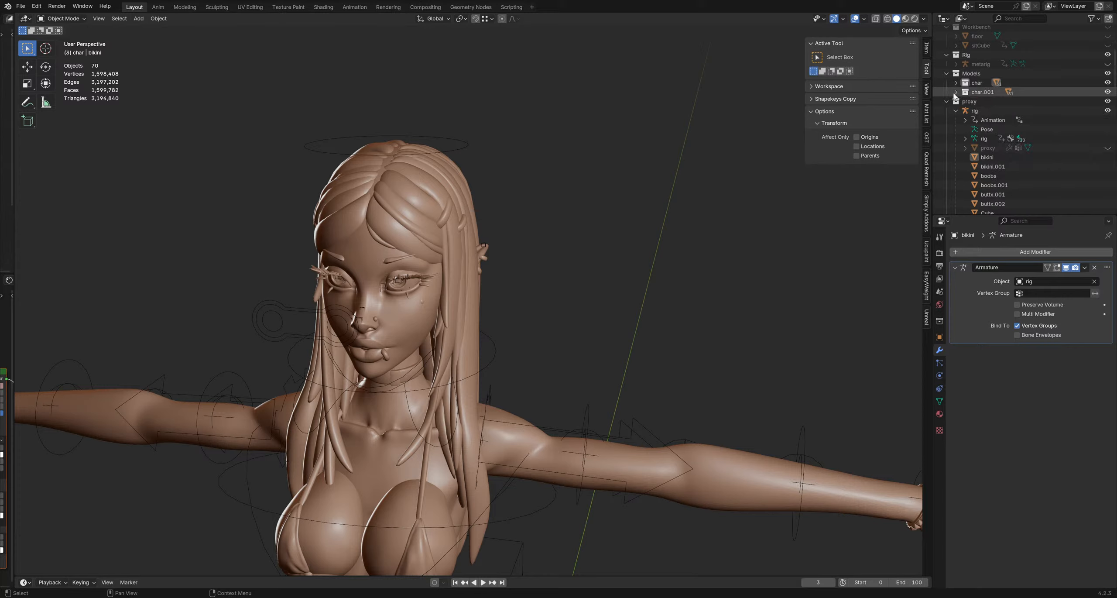
Step: Expand the duplicated char.001 collection and hide the original char collection in the viewport
click(982, 92)
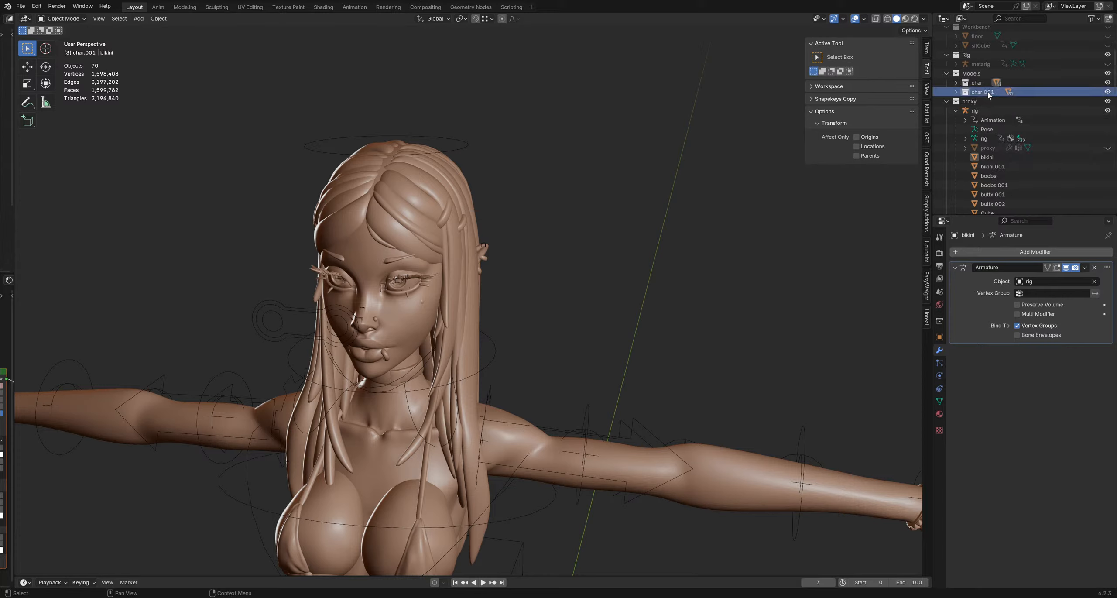
click(955, 92)
click(1108, 82)
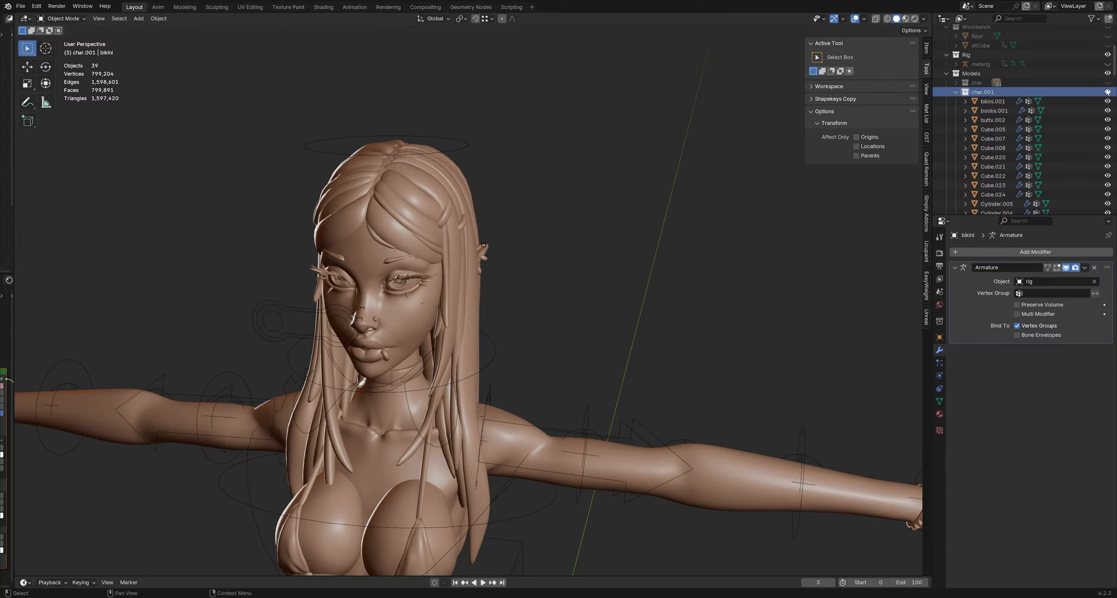
Step: Select bikini.001 and hair.001 one after the other in char.001 and examine the modifiers of each
click(999, 103)
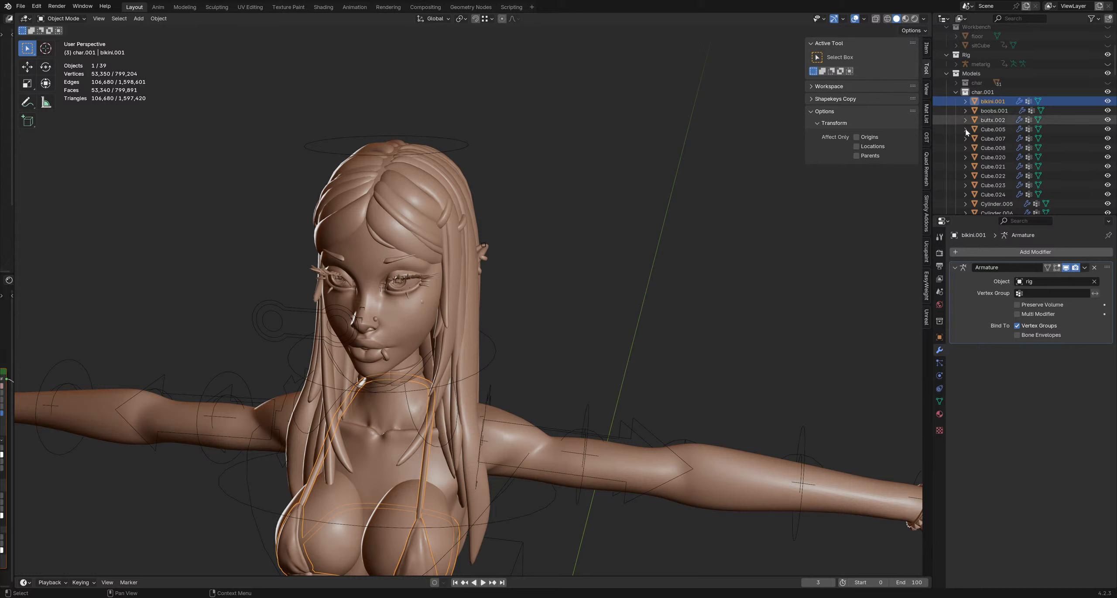
scroll(986, 131, down, 6)
click(991, 114)
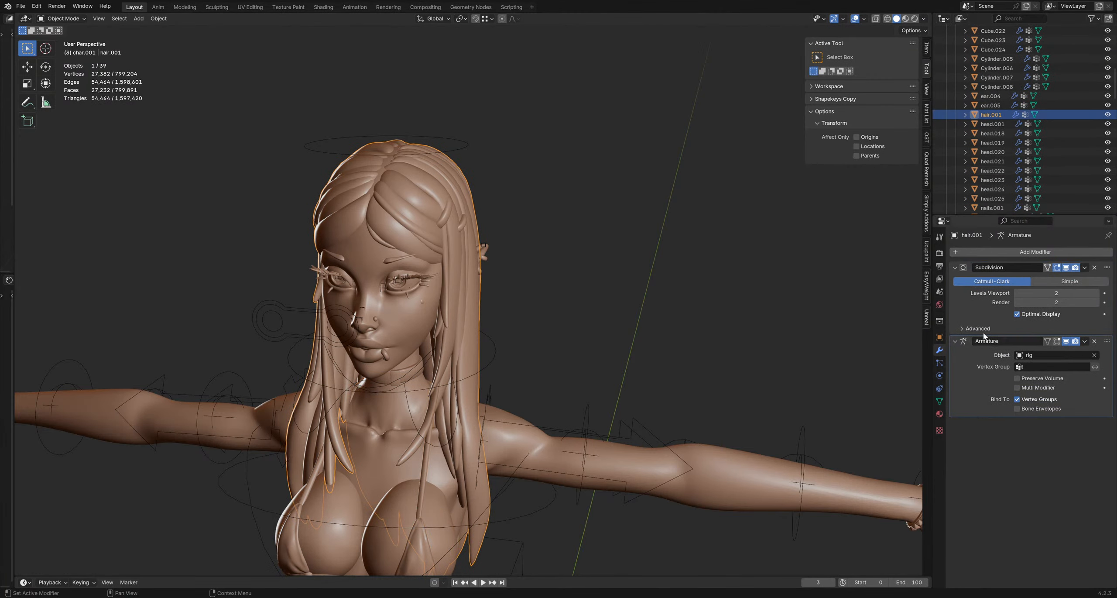
scroll(999, 136, up, 7)
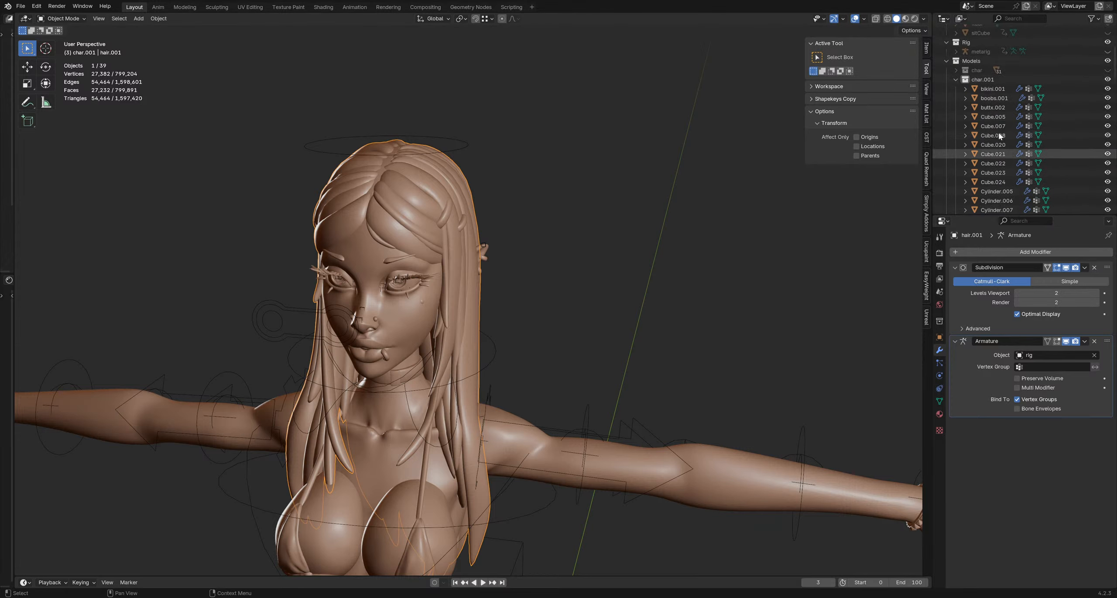
scroll(997, 133, up, 2)
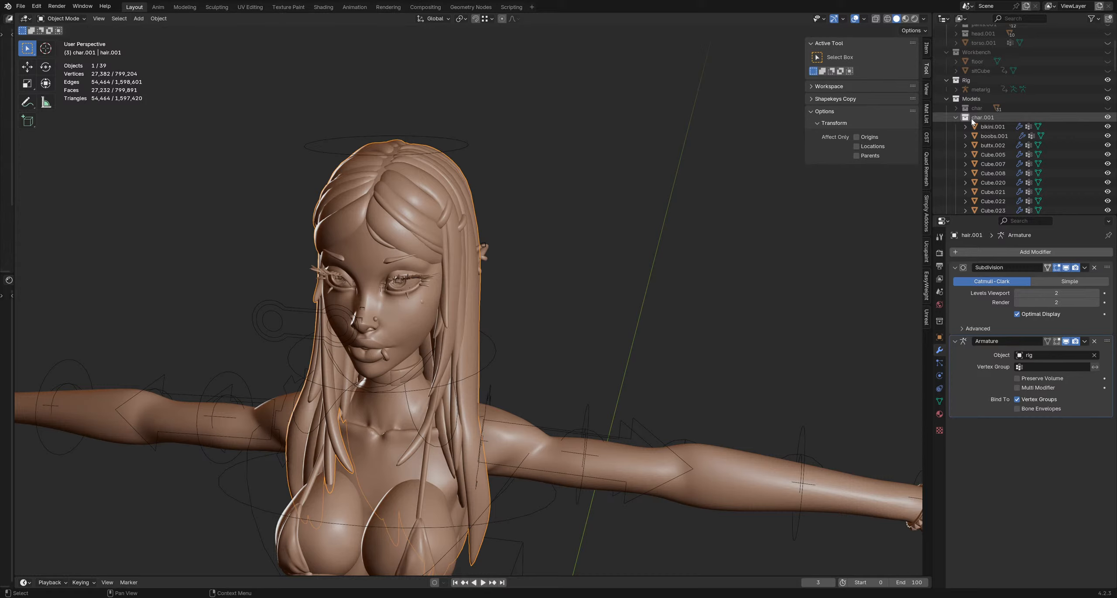
Step: Clear the parent of all objects from bikini.001 to wristbandCircles.001, using Clear and Keep Transformation
click(997, 128)
scroll(994, 135, down, 6)
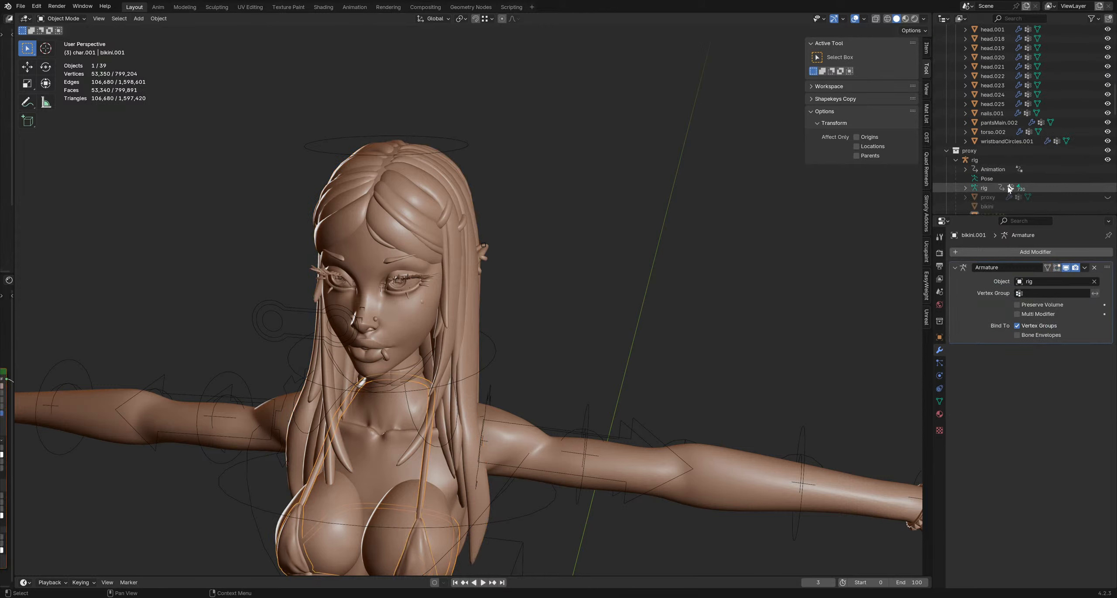
shift+click(991, 142)
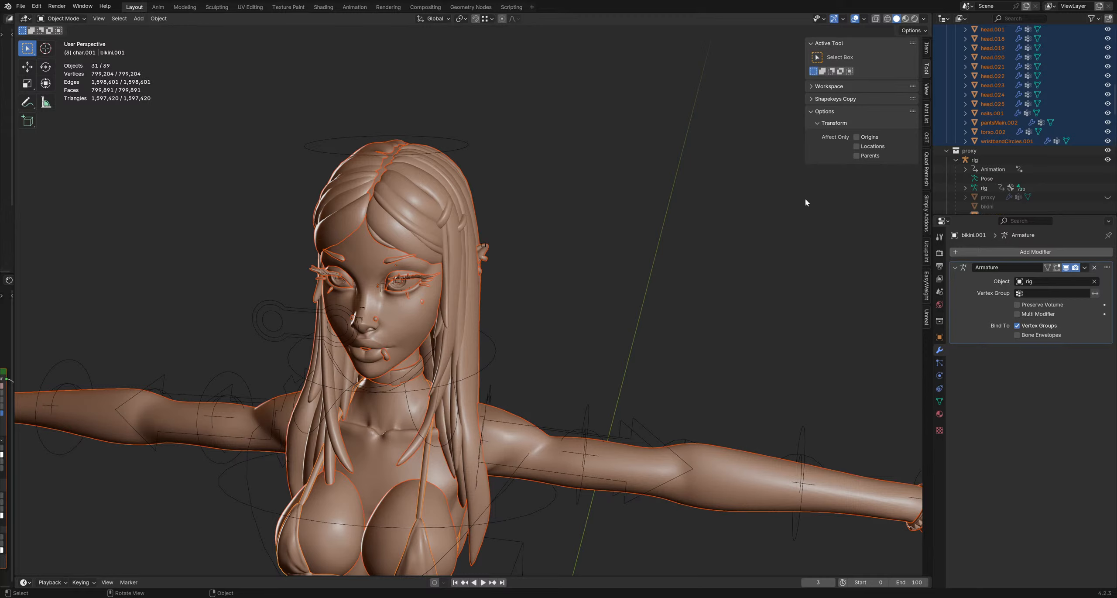
key(alt+p)
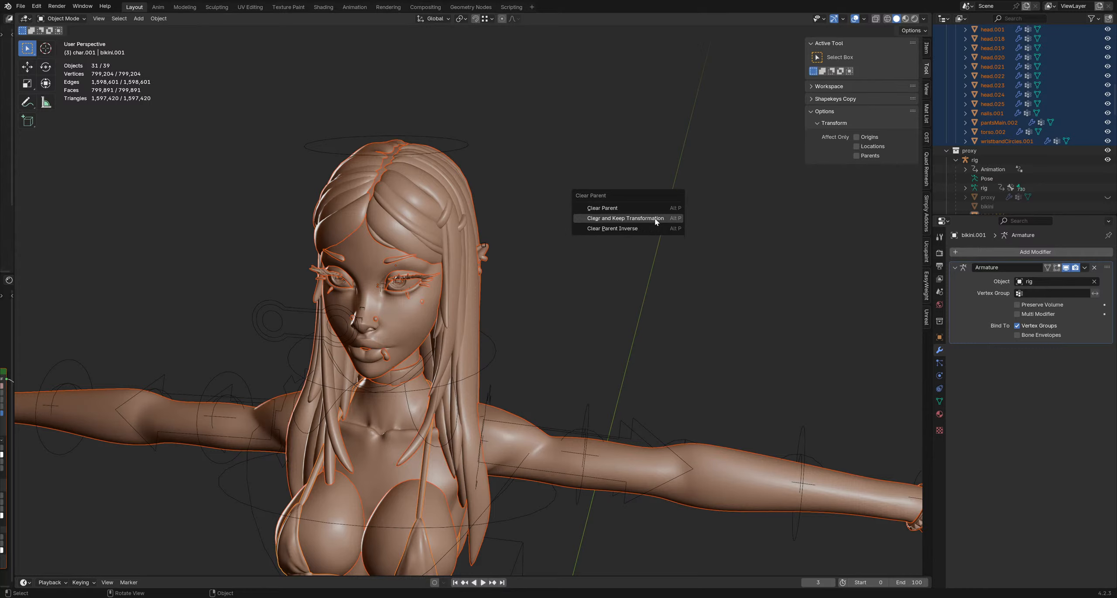
click(625, 219)
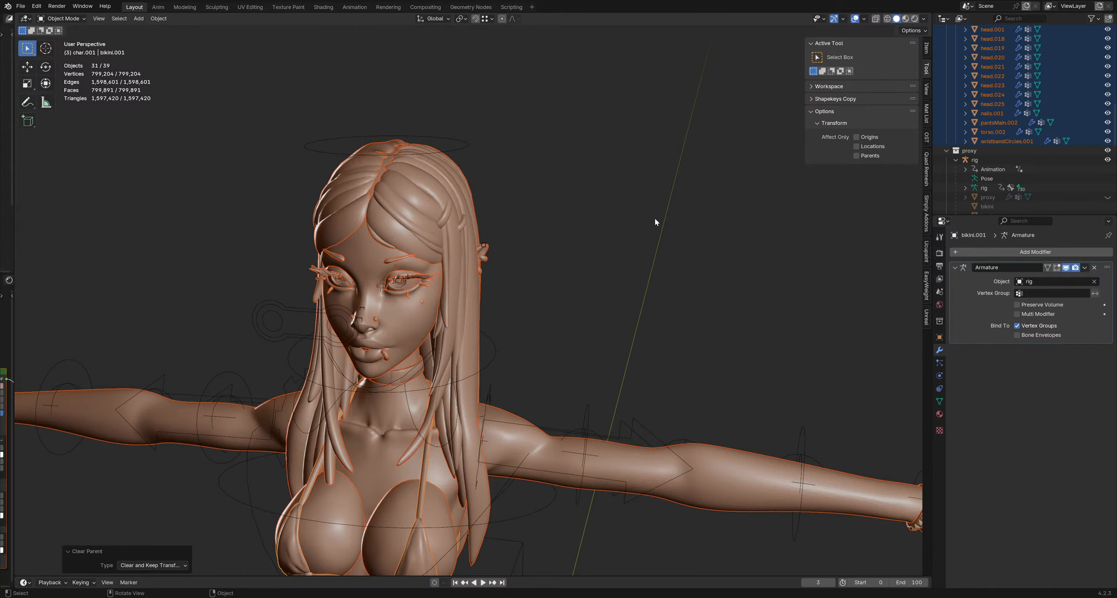
Step: Check the proxy rig's children in the Outliner for the duplicated meshes and undo the parent clearing
scroll(1004, 171, up, 10)
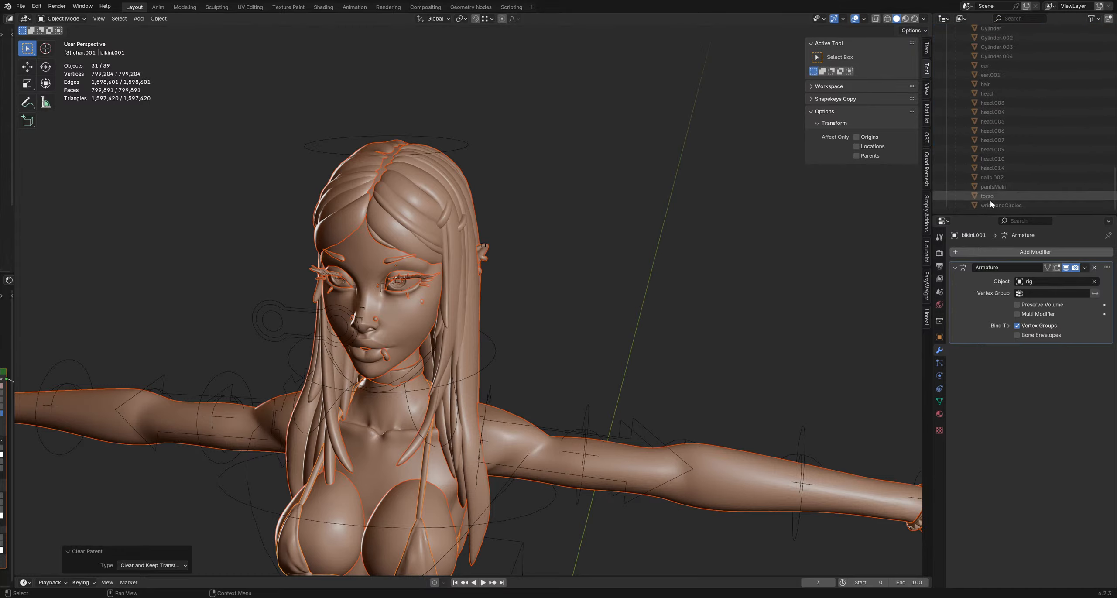
scroll(1006, 171, up, 12)
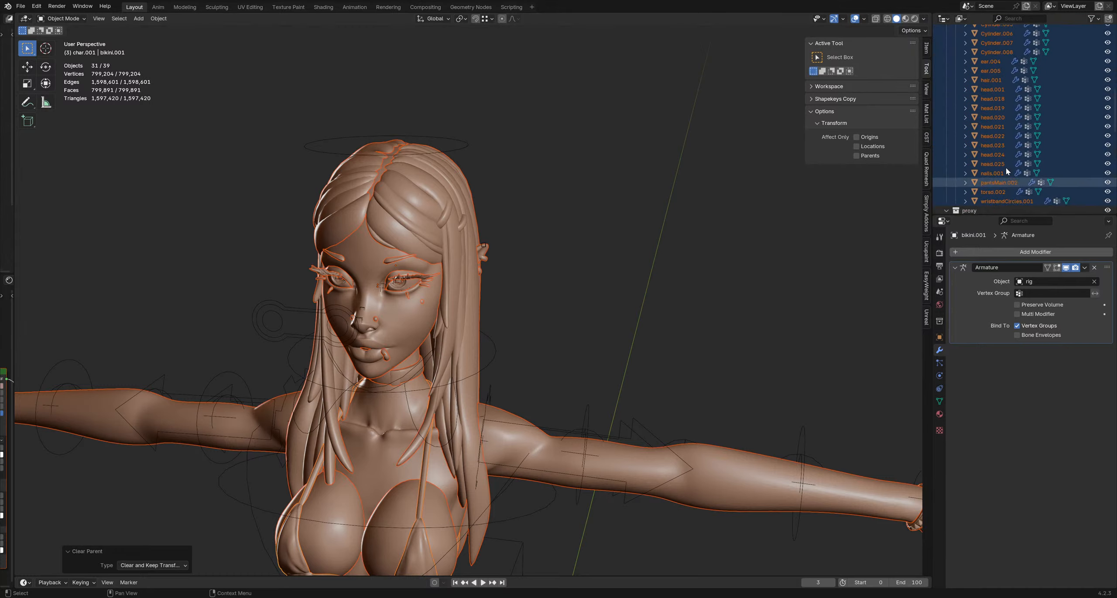
scroll(1006, 171, up, 3)
scroll(1006, 170, down, 12)
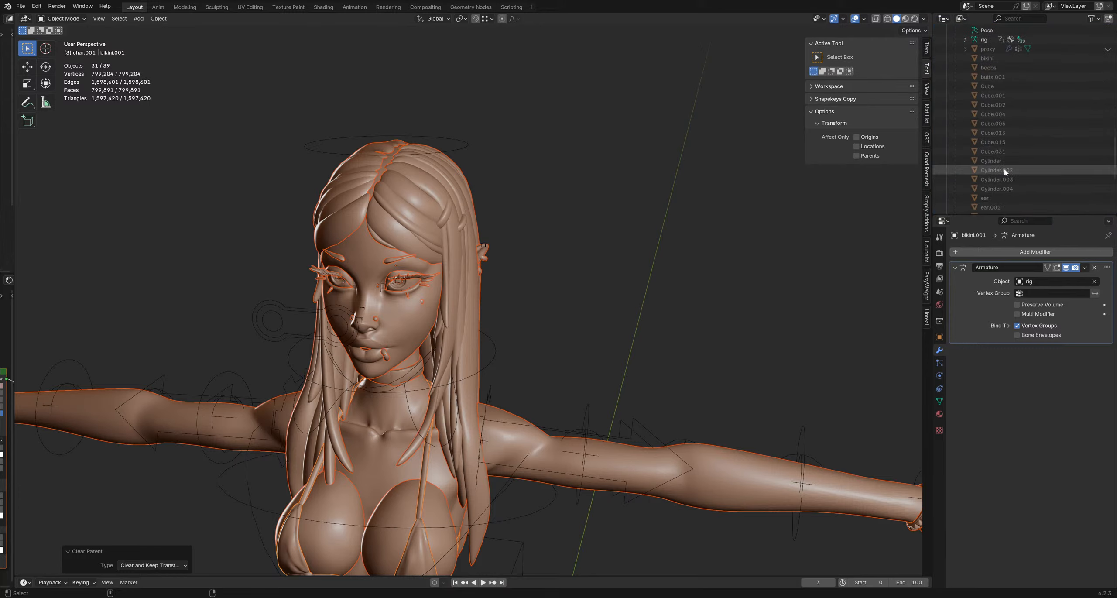
scroll(1005, 172, down, 8)
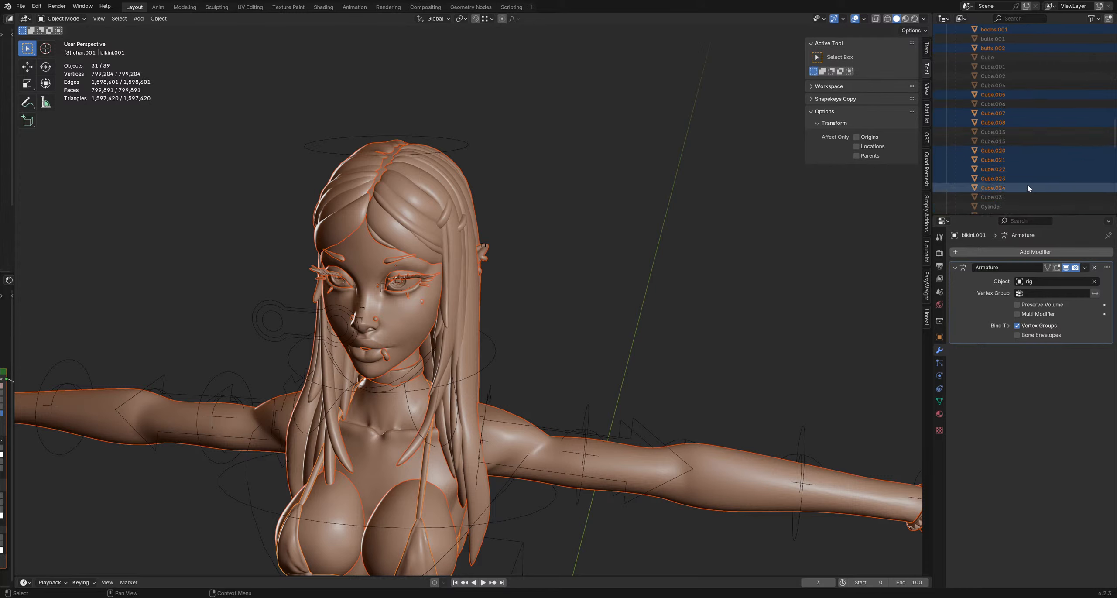
Step: Clear the parent of the selected char.001 meshes with Clear and Keep Transformation and check the rig's children in the Outliner
scroll(1005, 156, up, 20)
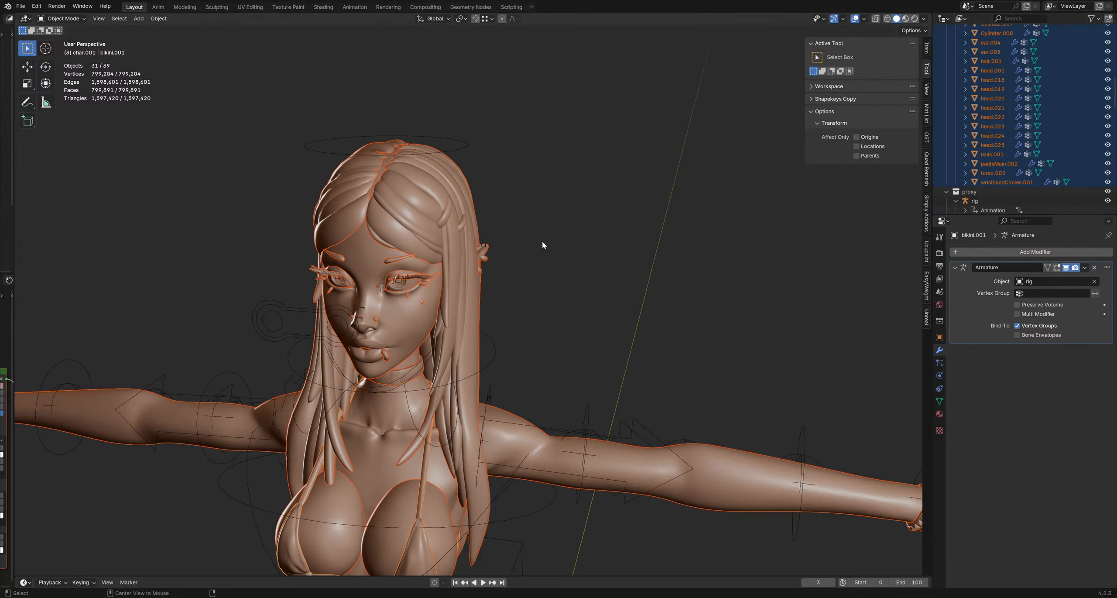
key(alt+p)
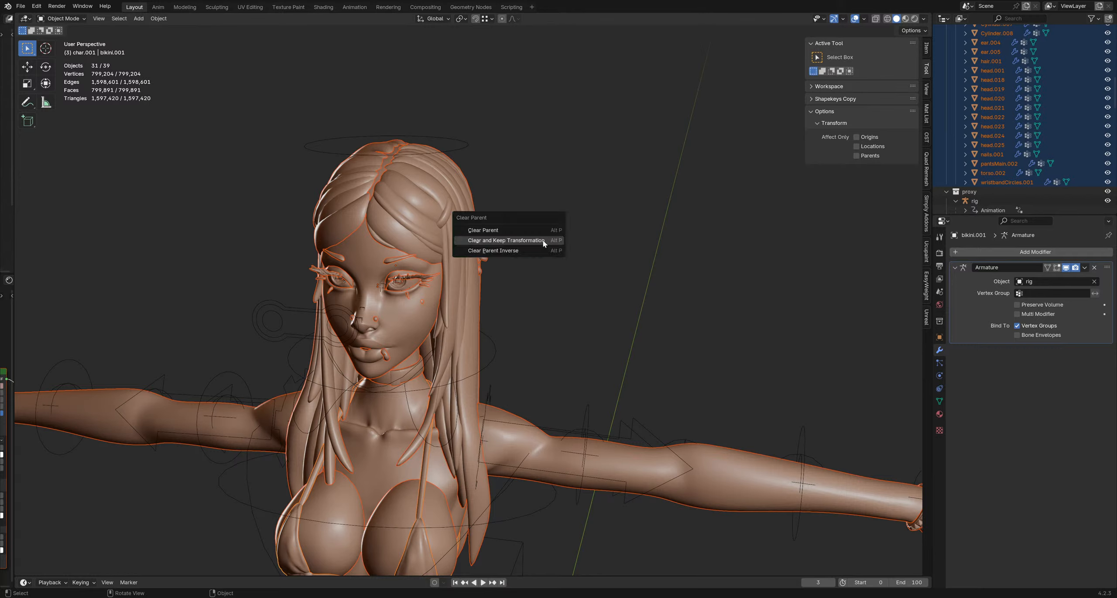
click(544, 242)
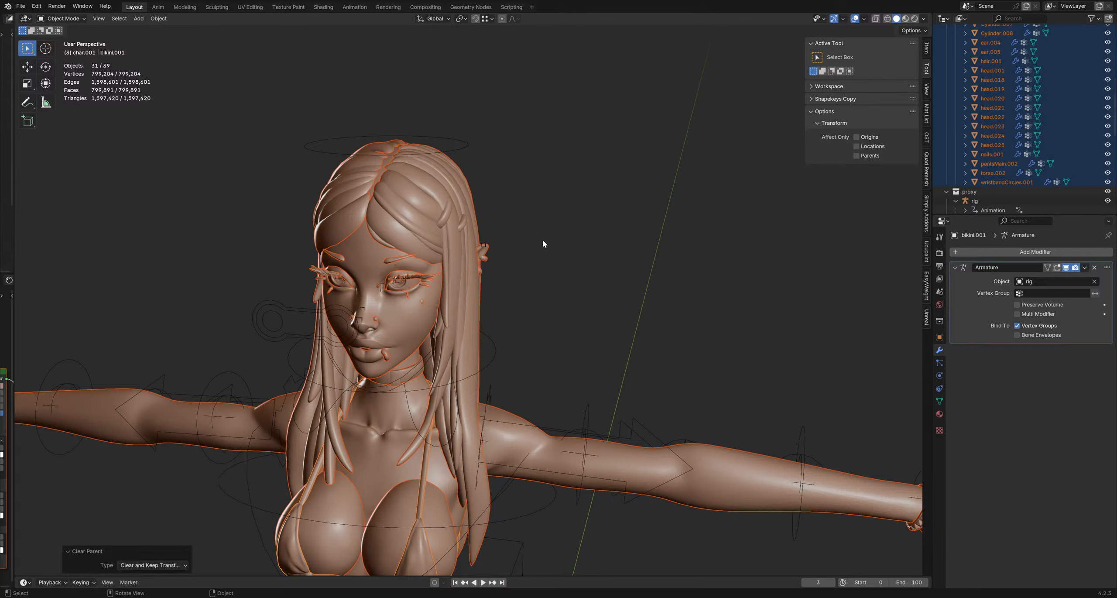
scroll(1023, 169, down, 8)
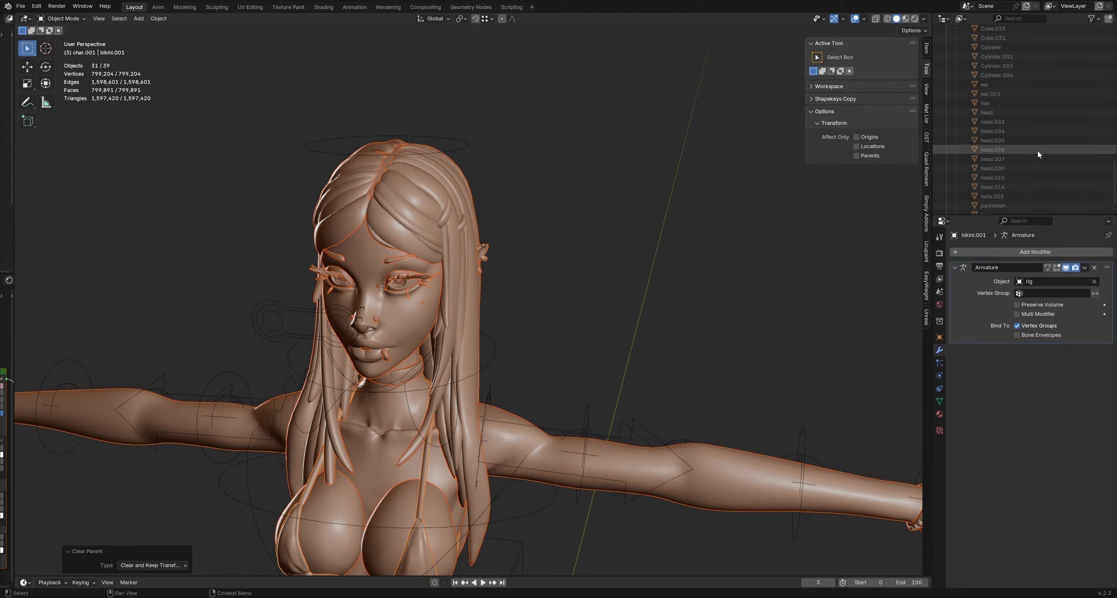
scroll(1038, 150, up, 8)
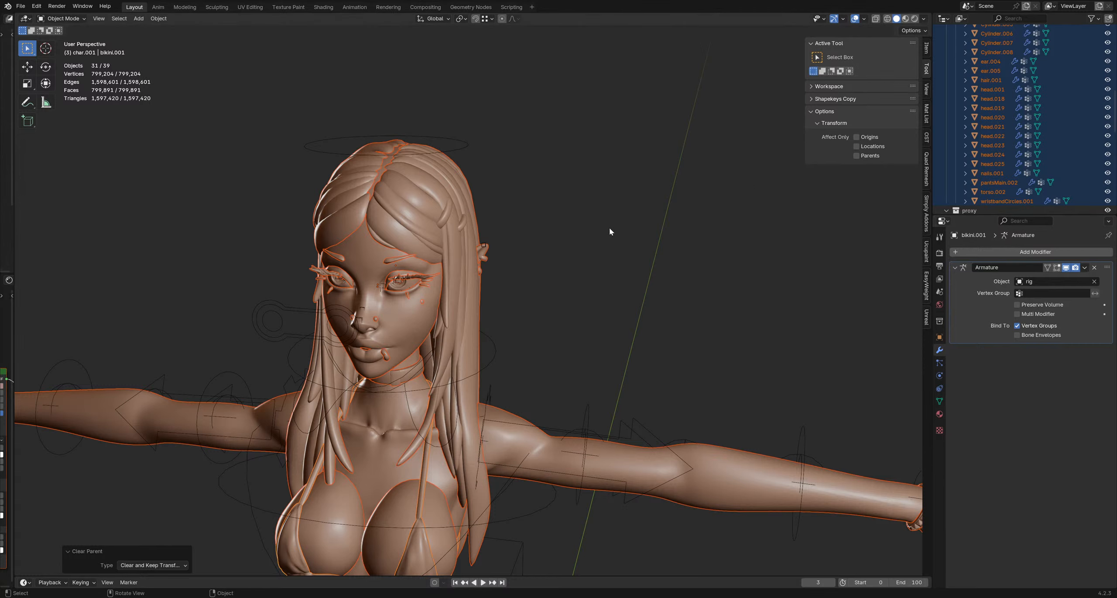
shift+middle_drag(583, 212, 586, 234)
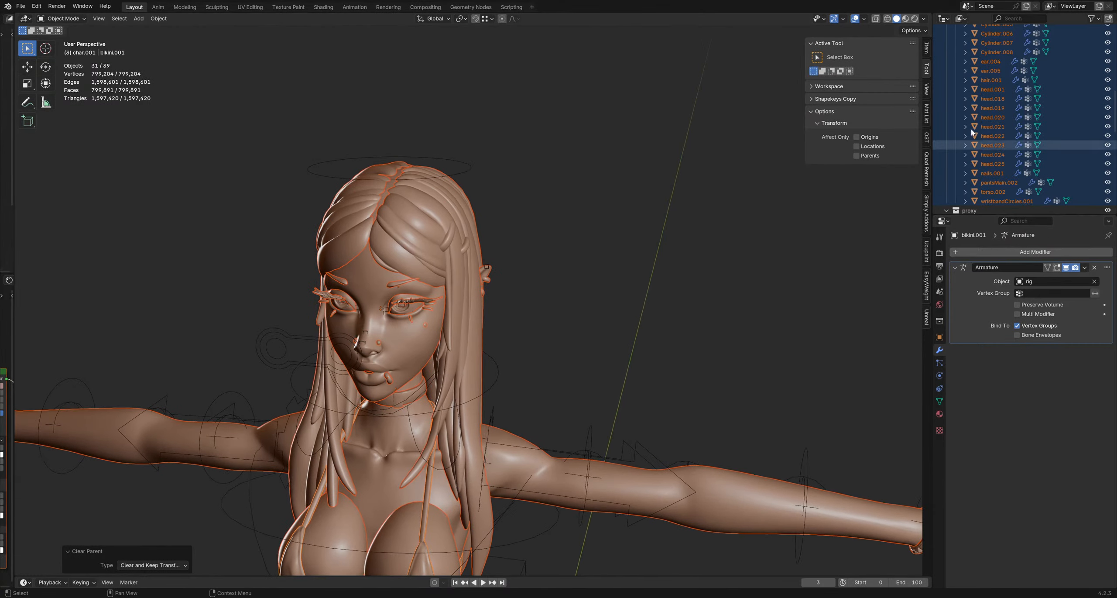
scroll(1001, 170, up, 5)
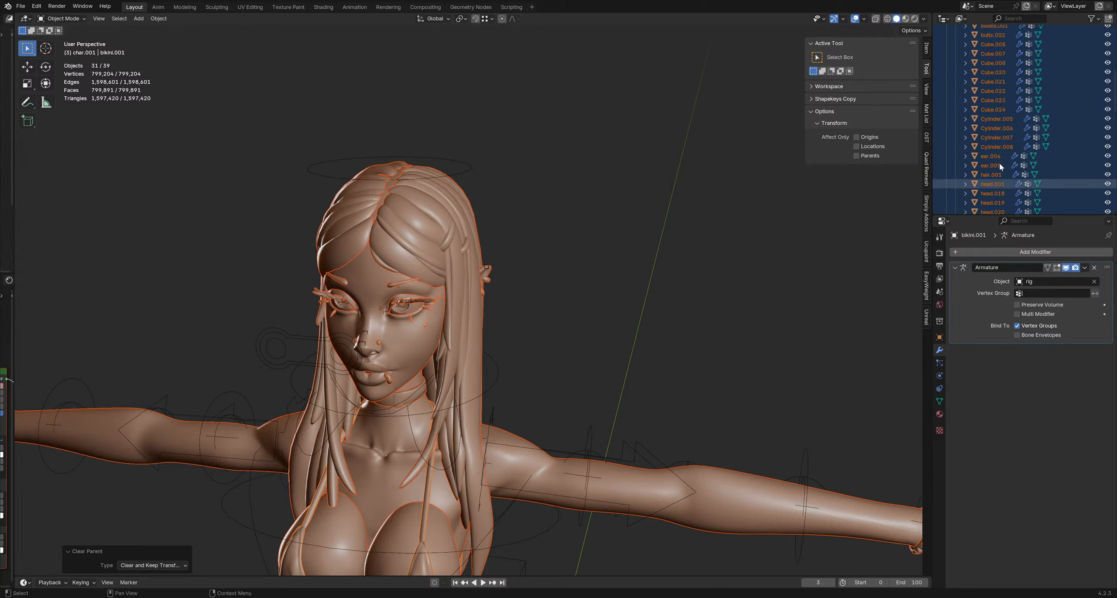
scroll(999, 162, up, 4)
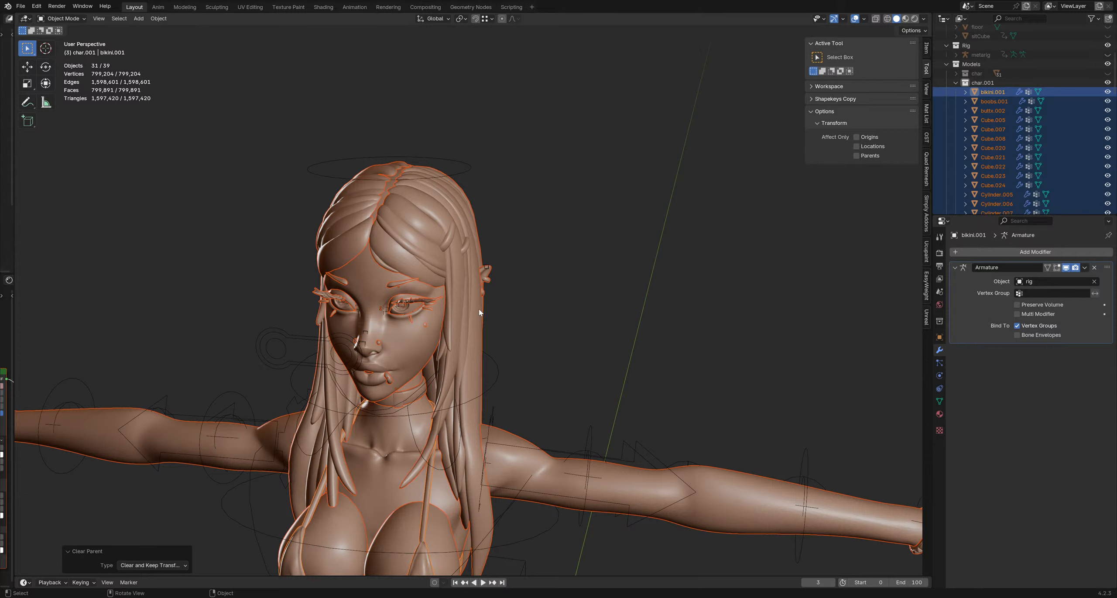
Step: Try the plain Clear Parent option on the selected char.001 meshes and undo it
key(alt+p)
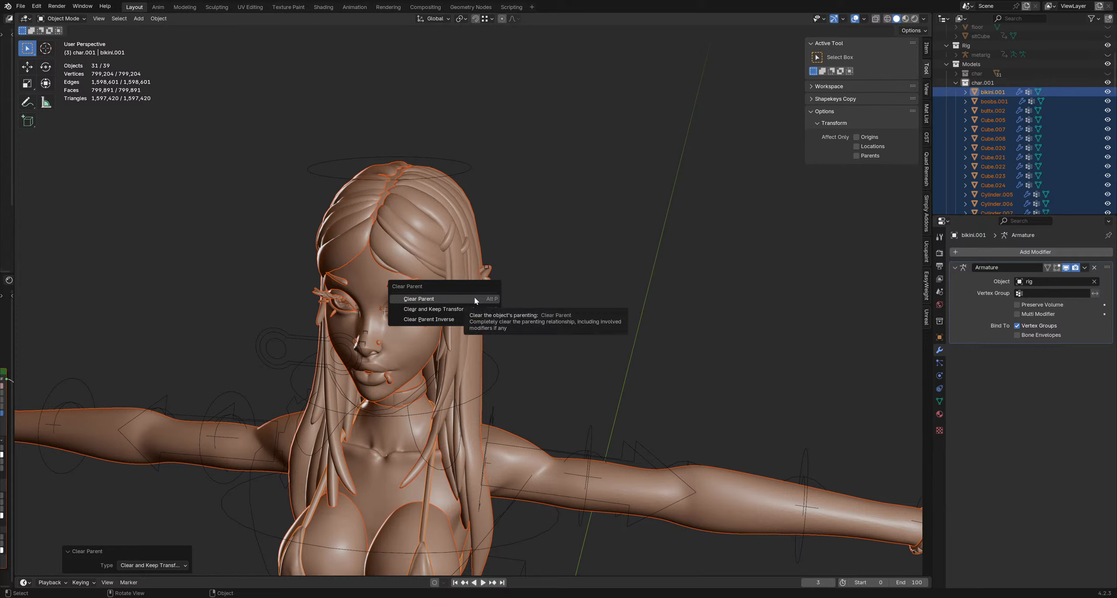
click(475, 300)
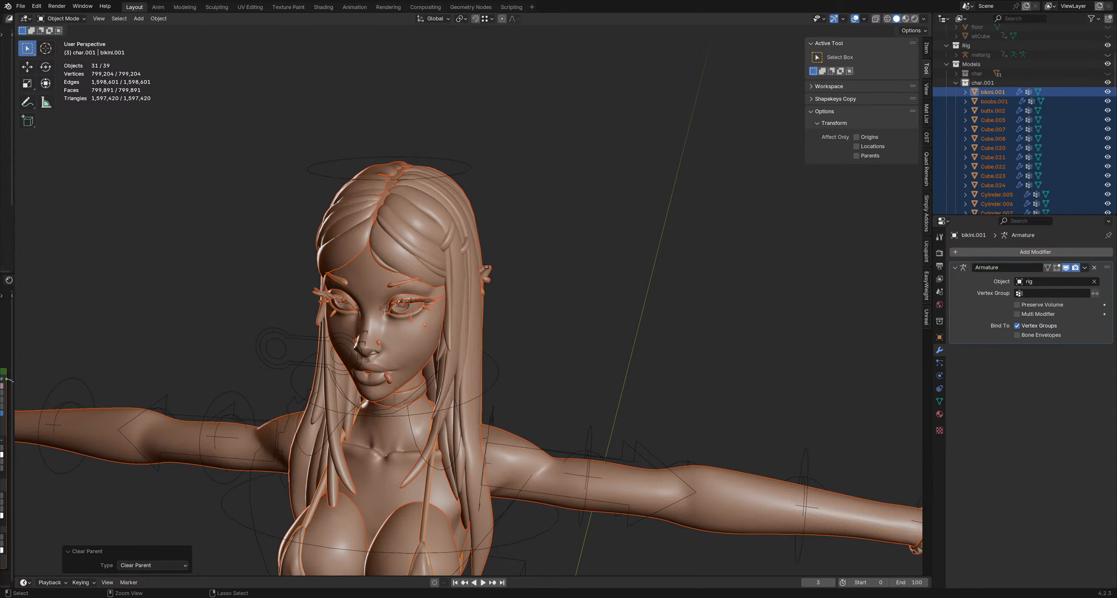
key(ctrl+z)
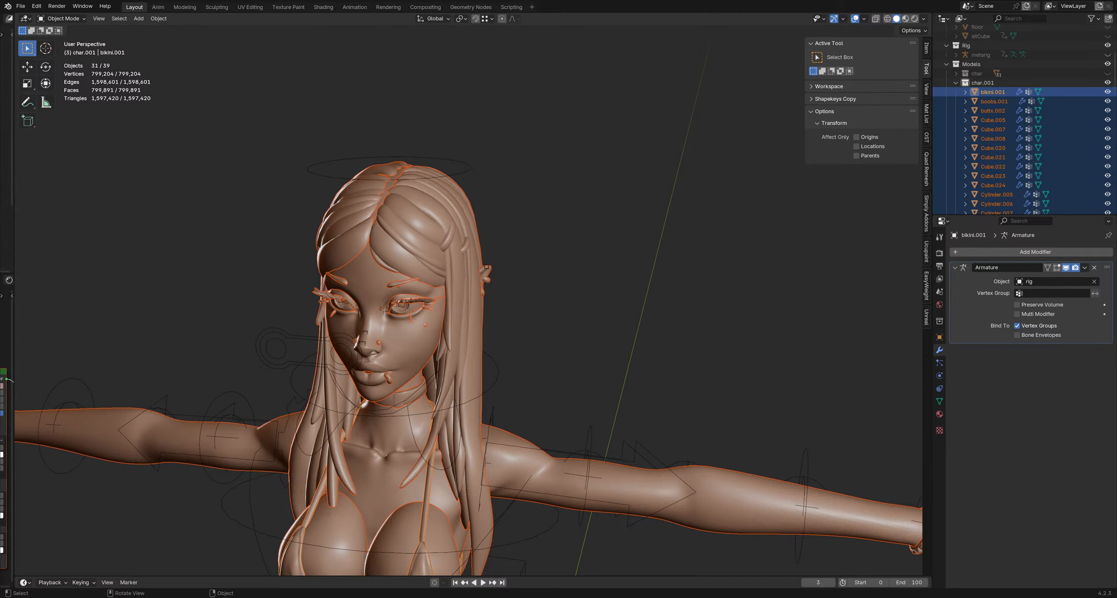
Step: Remove the topmost modifier from each of the first three char.001 meshes, starting with the Armature on bikini.001
click(165, 350)
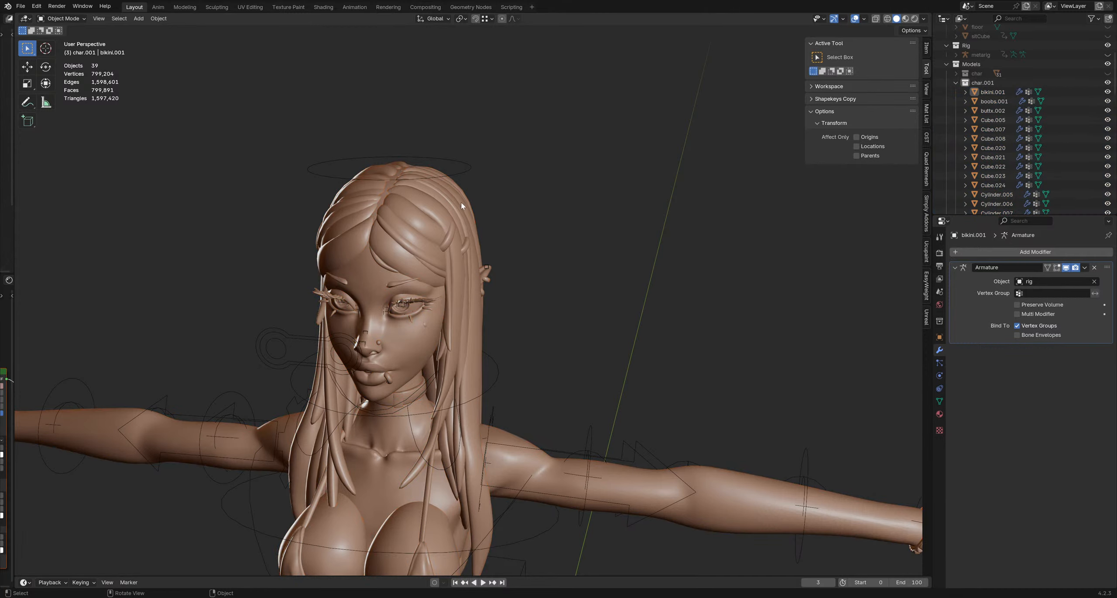
click(989, 93)
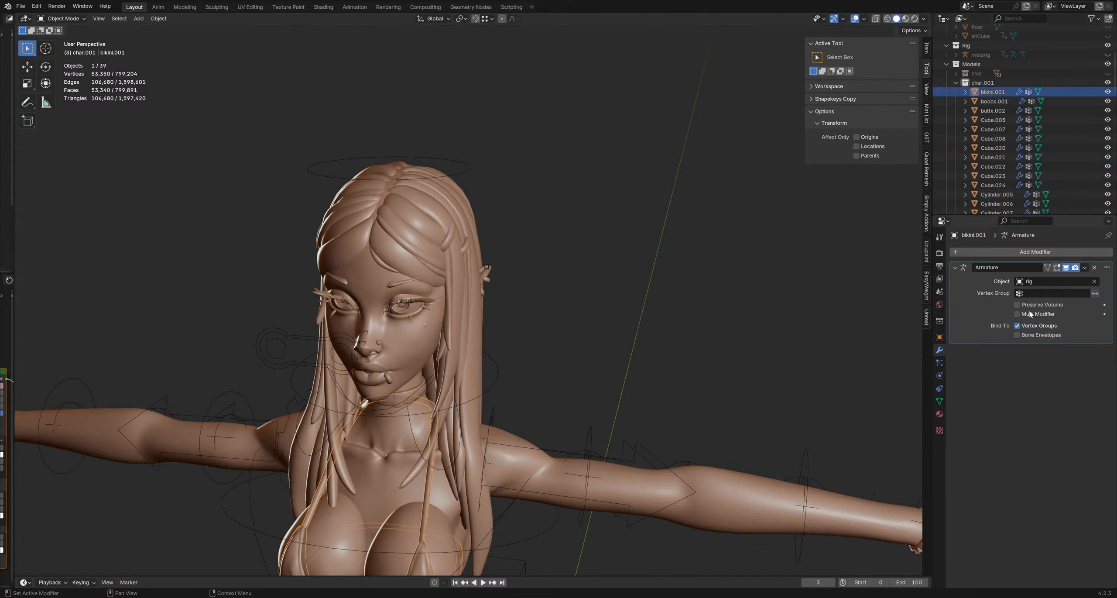
click(1094, 268)
click(994, 101)
click(1095, 267)
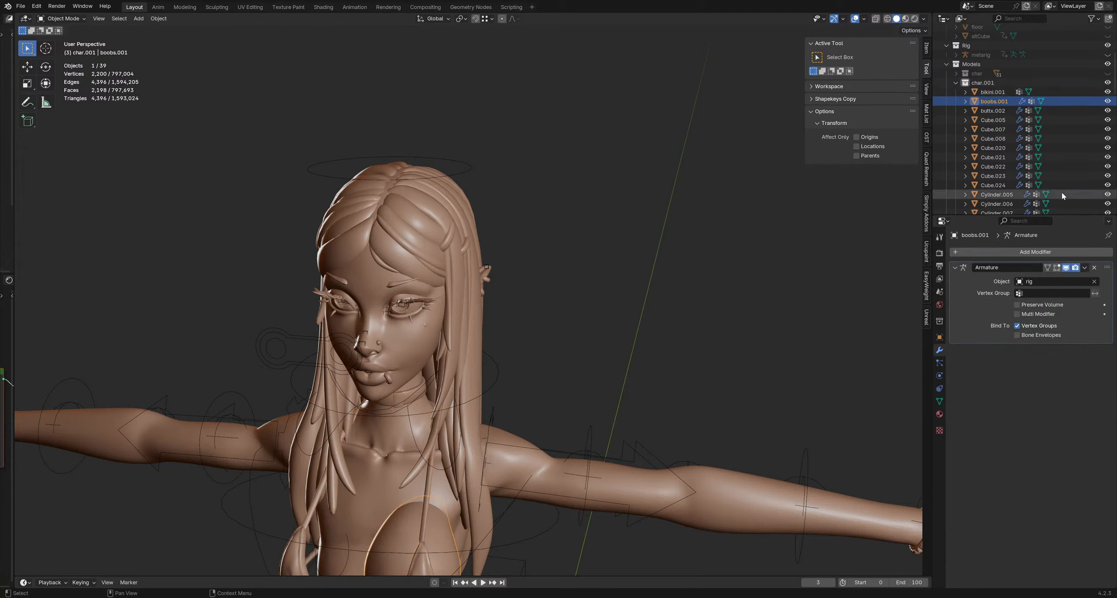
click(995, 111)
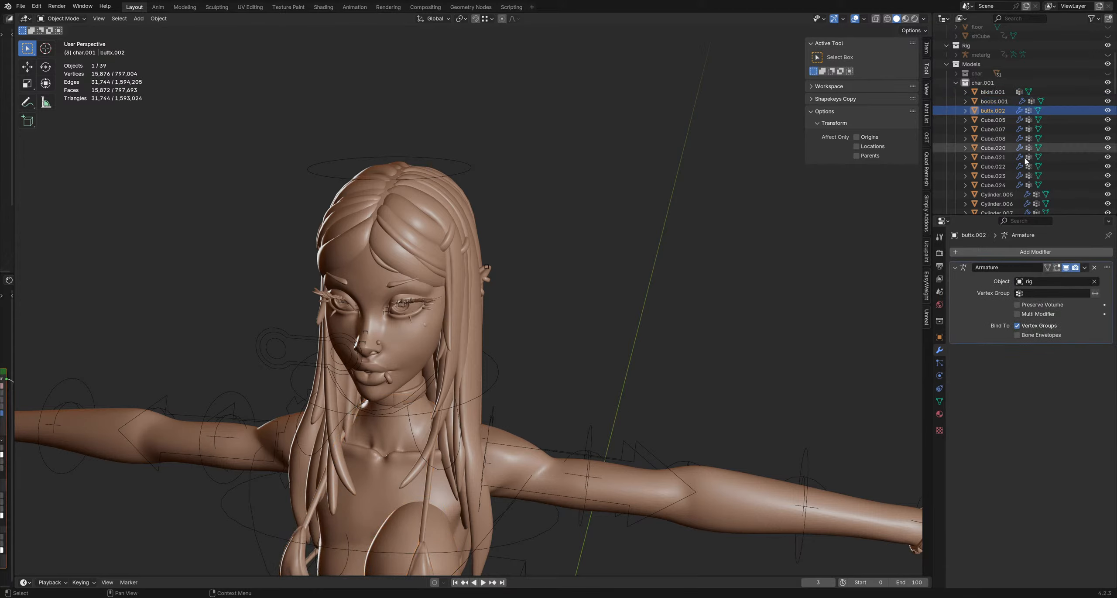
click(1095, 268)
Step: Remove the topmost modifier from each of Cube.005, Cube.007, Cube.008 and Cube.020, starting with the Multires on Cube.005
click(997, 120)
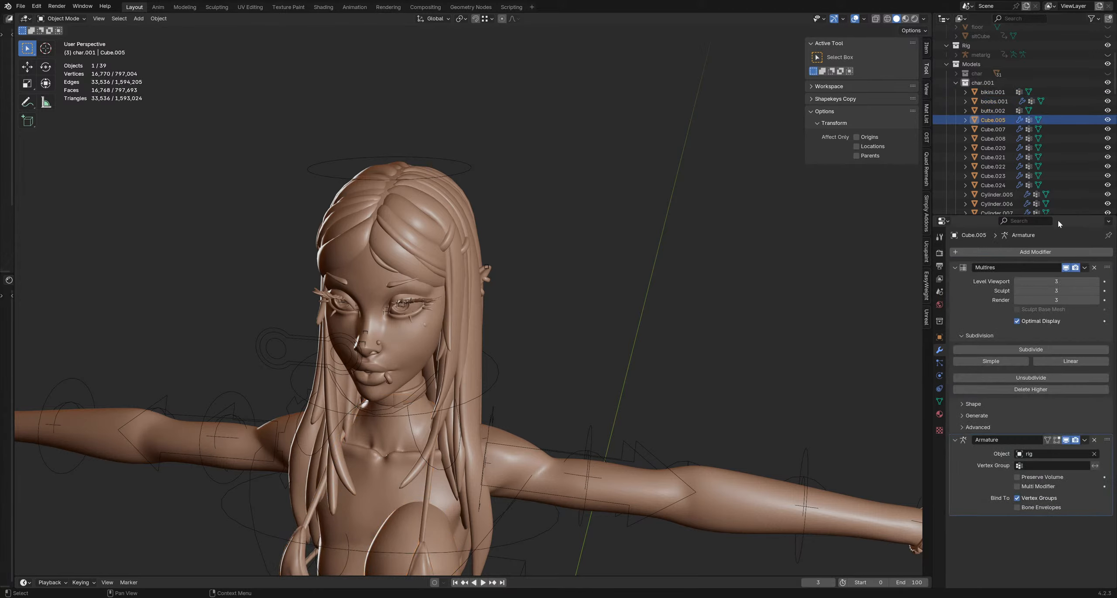
click(1095, 268)
click(993, 129)
click(1094, 267)
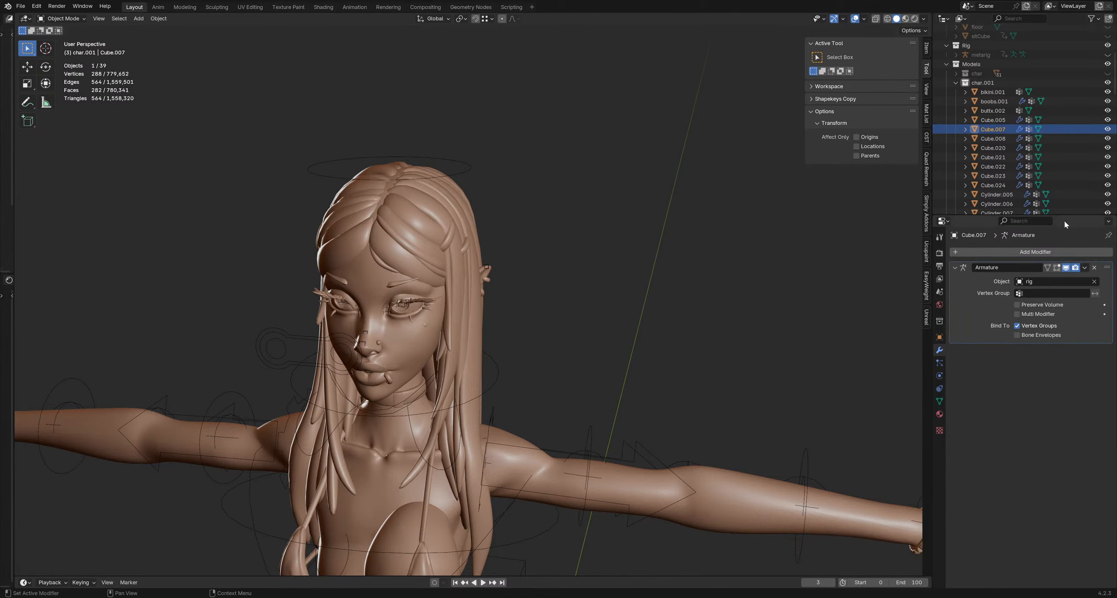
click(994, 138)
click(1095, 267)
click(993, 147)
click(1094, 267)
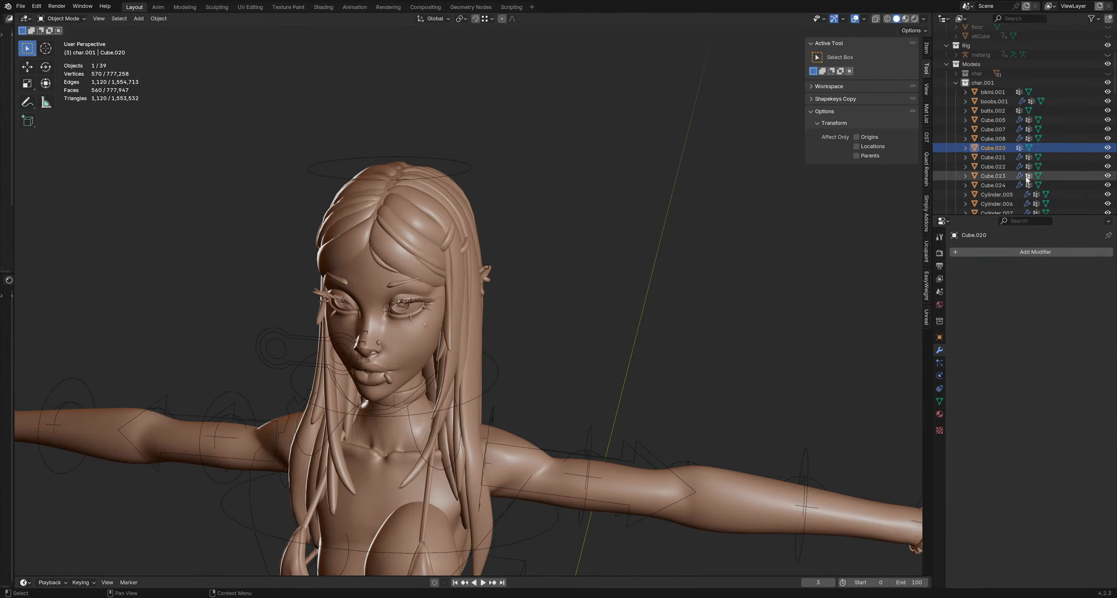
Step: Examine the modifier stacks of Cube.021, Cube.008 and Cube.022 in the char.001 collection
click(995, 157)
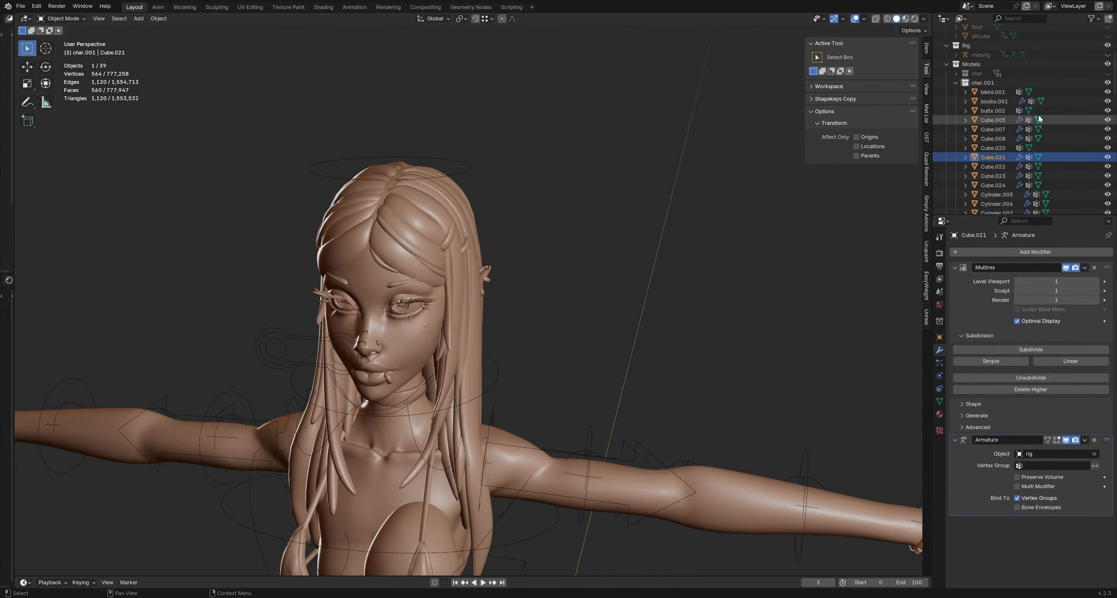
click(1013, 139)
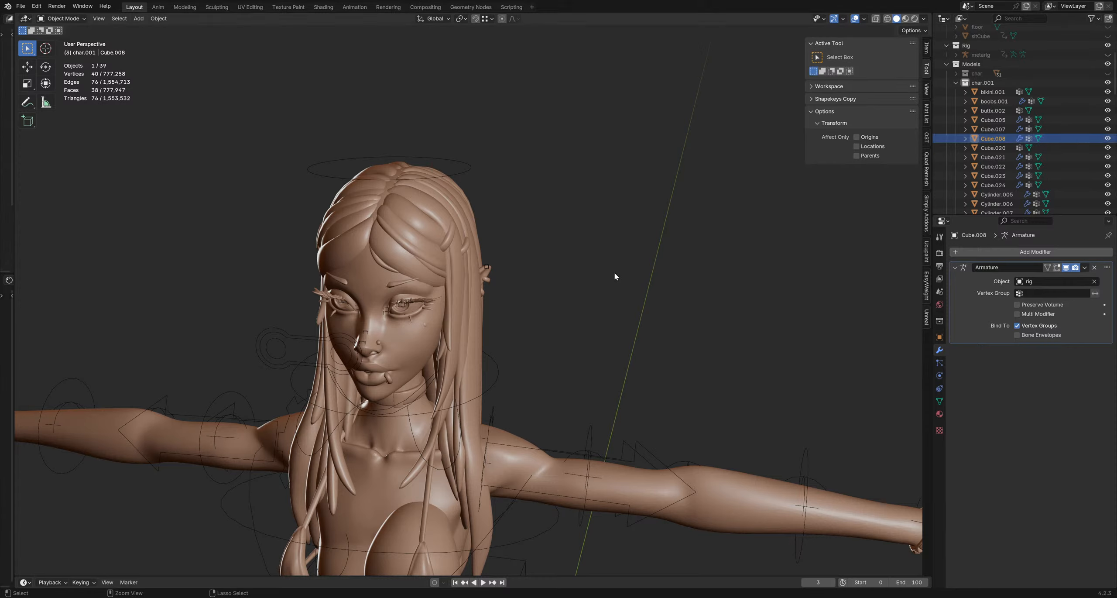
key(ctrl+z)
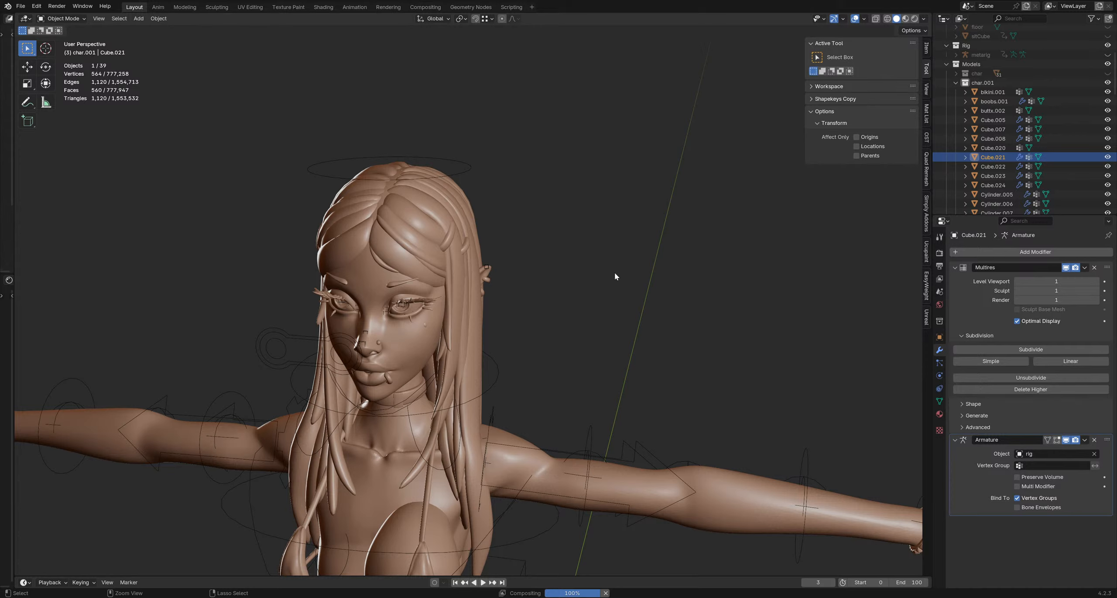
click(1003, 166)
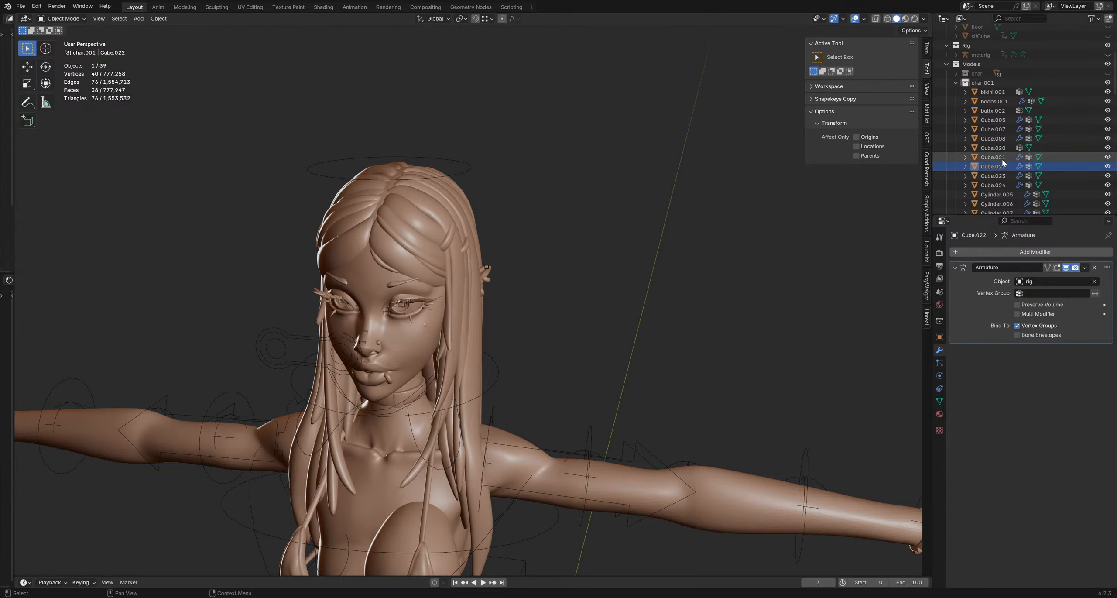
Step: Select hair.001, examine its modifiers and look through the Apply commands available for it
click(434, 247)
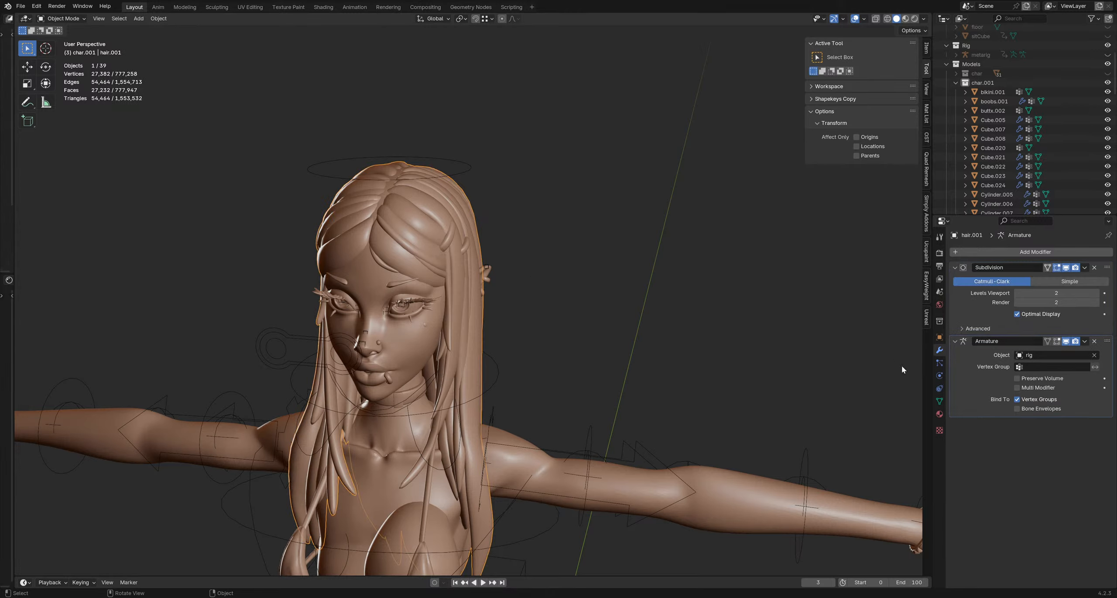
key(ctrl+a)
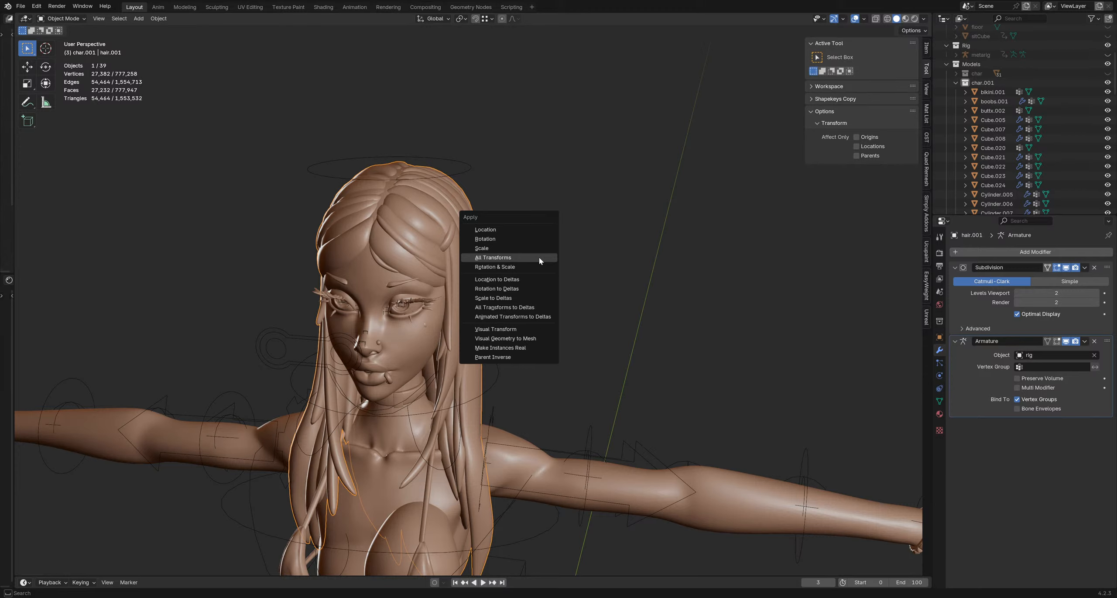
click(525, 348)
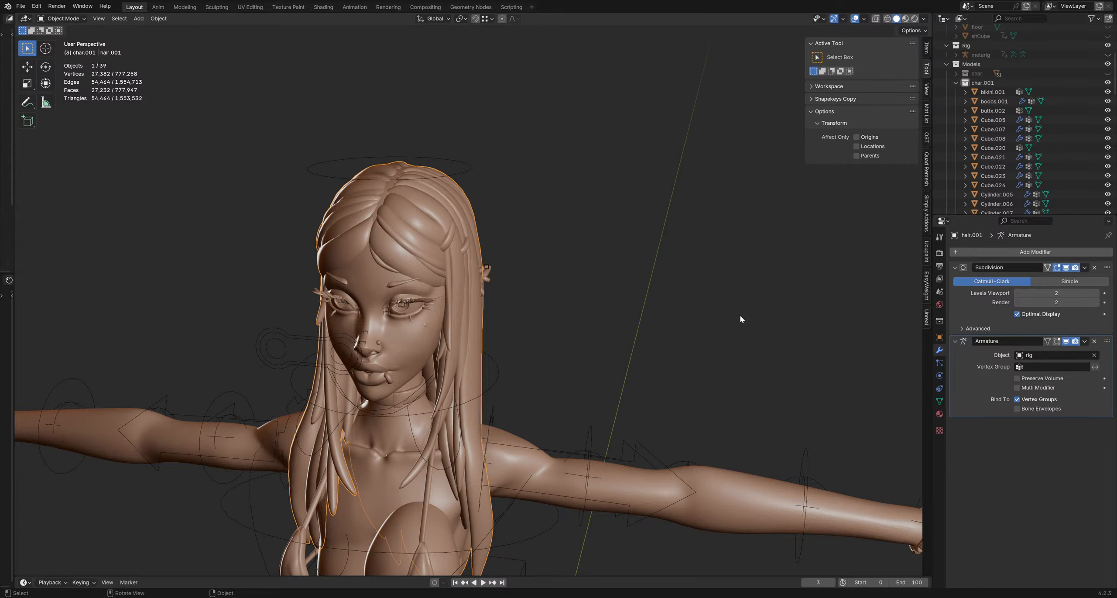
Step: Try unlinking the char.001 collection, check the rig's remaining children in the Outliner, and undo the unlinking
click(997, 84)
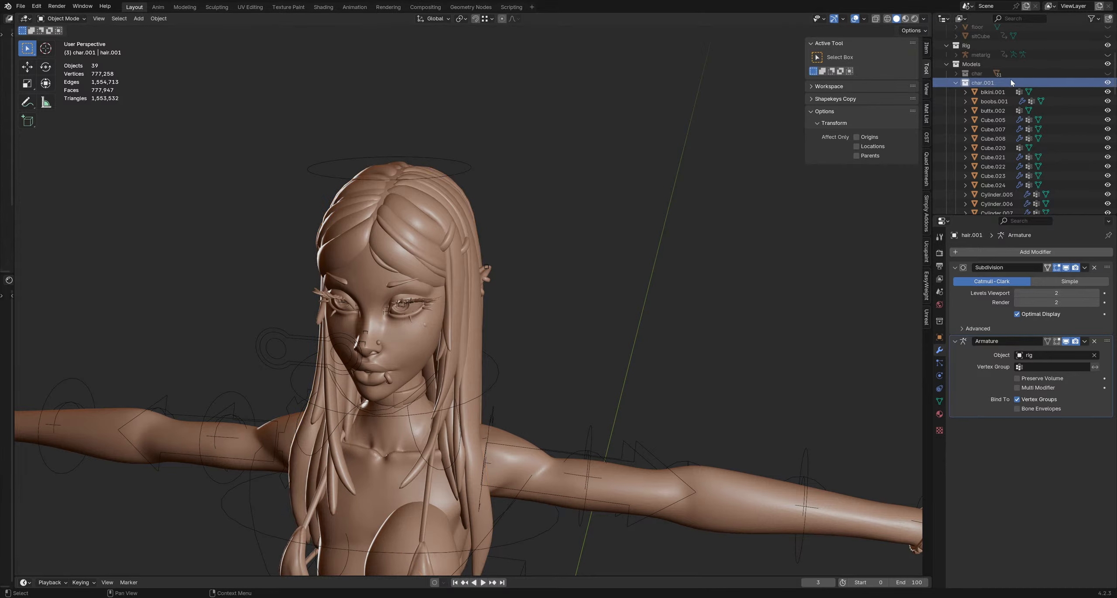
right_click(1011, 83)
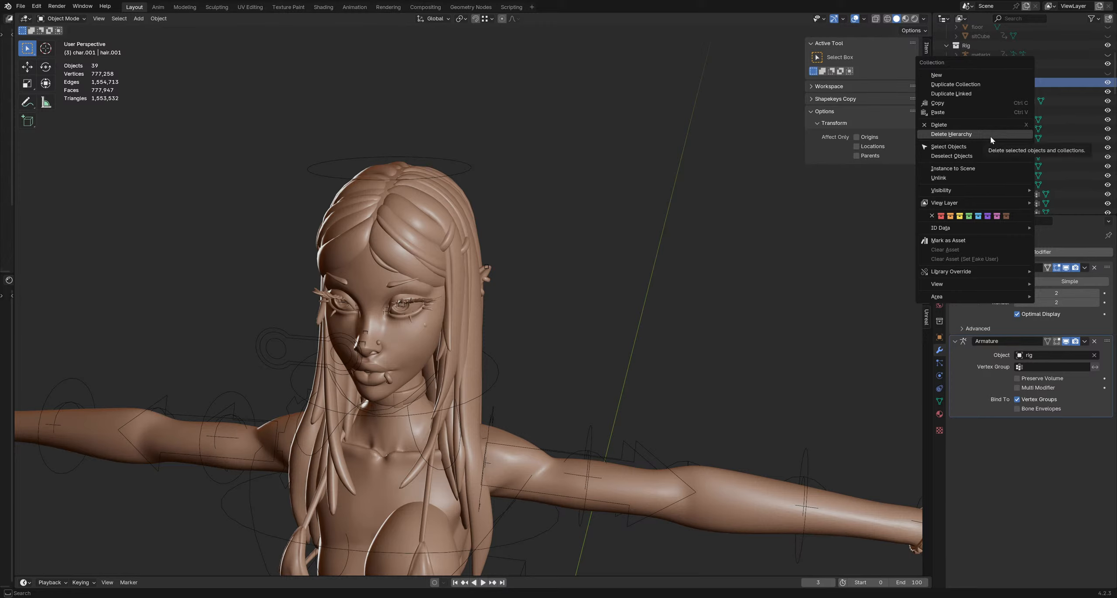
click(982, 178)
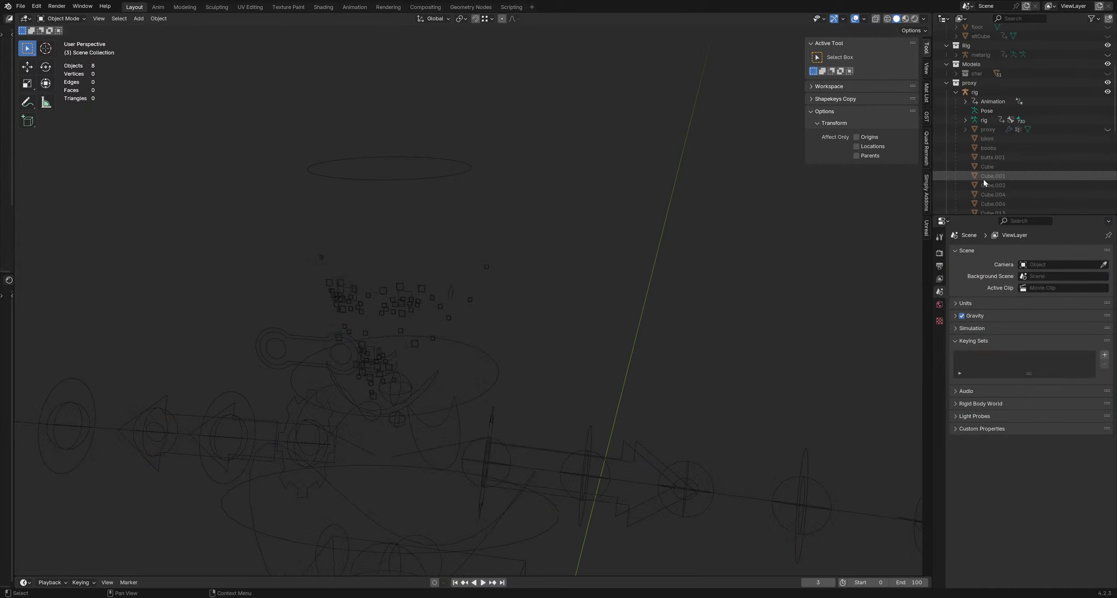
scroll(999, 164, down, 5)
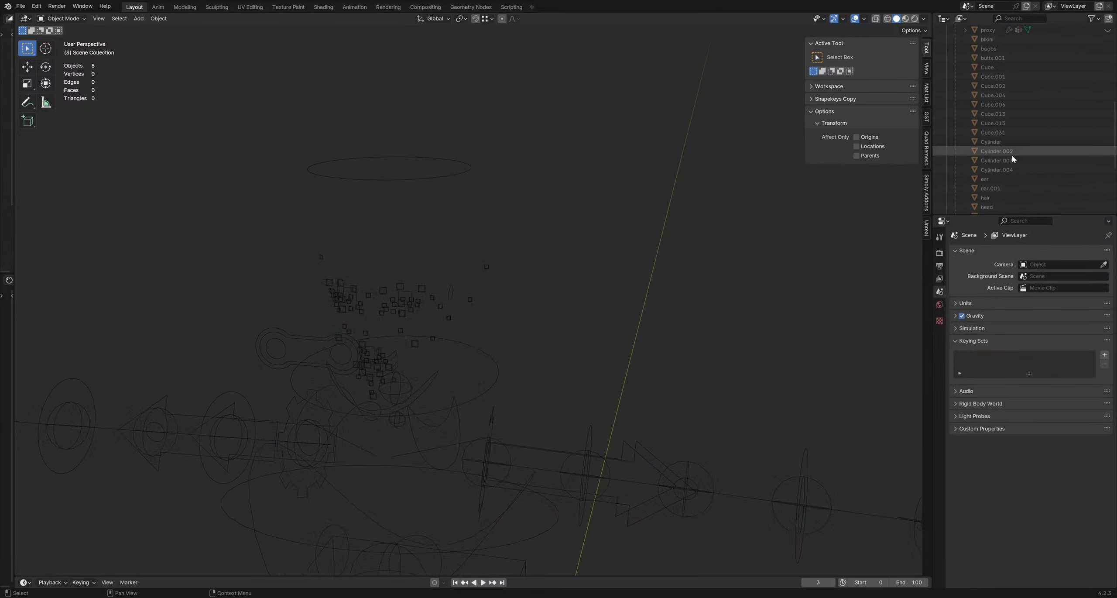
scroll(1012, 158, up, 5)
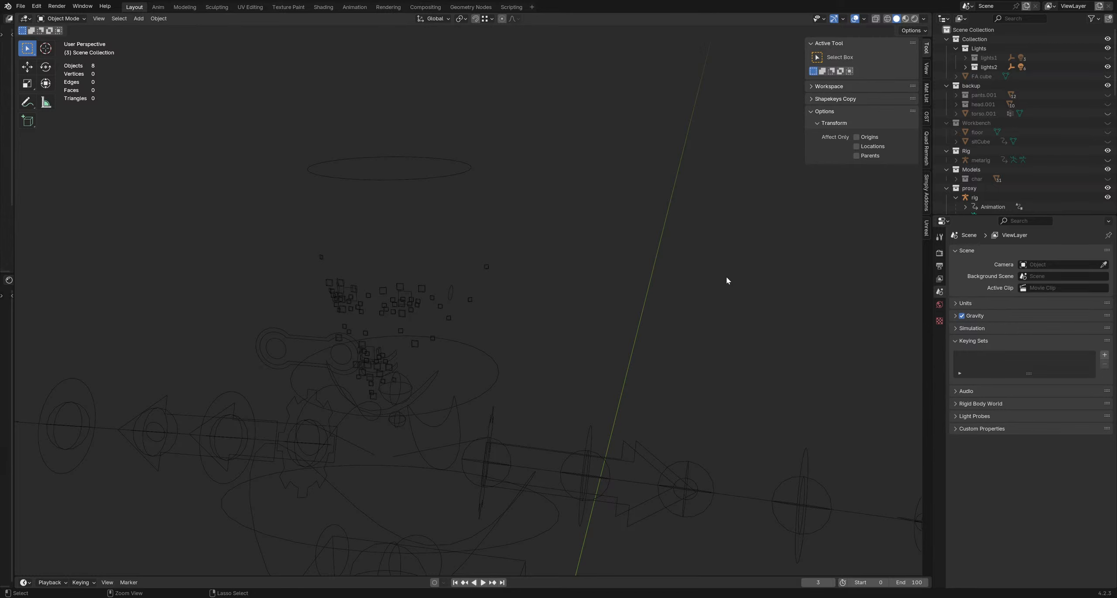
scroll(987, 168, down, 2)
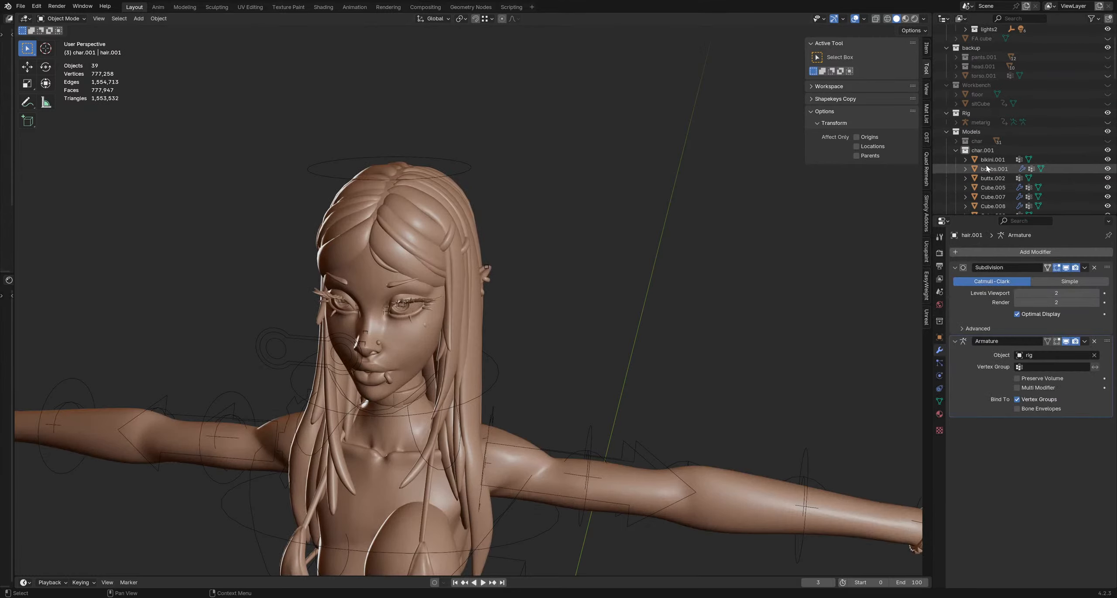
Step: Delete the char.001 collection with its hierarchy and show the original char collection in the viewport
right_click(984, 150)
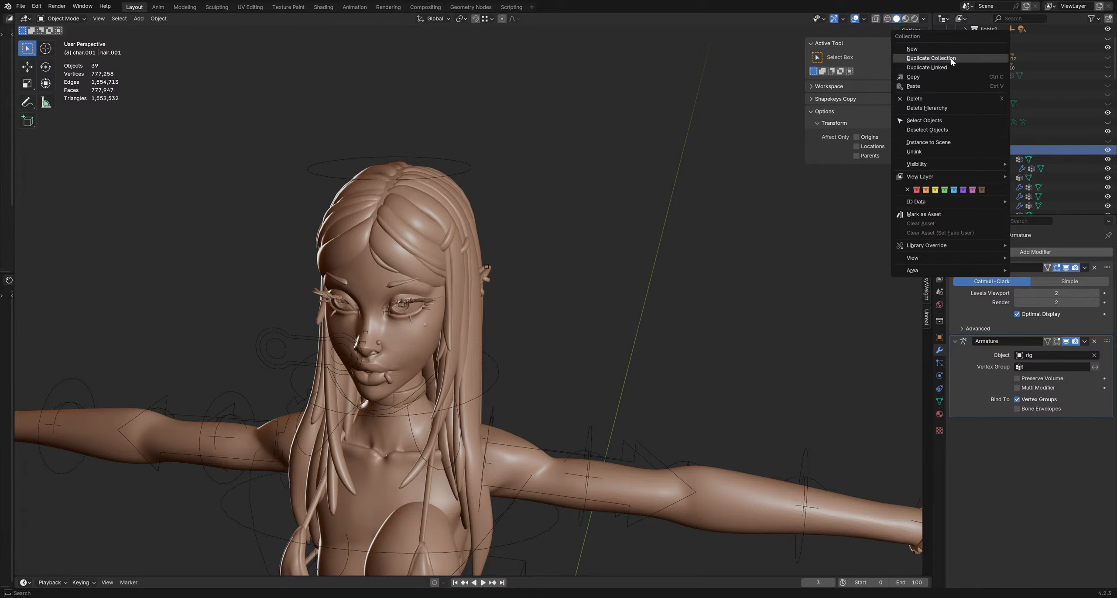
click(935, 111)
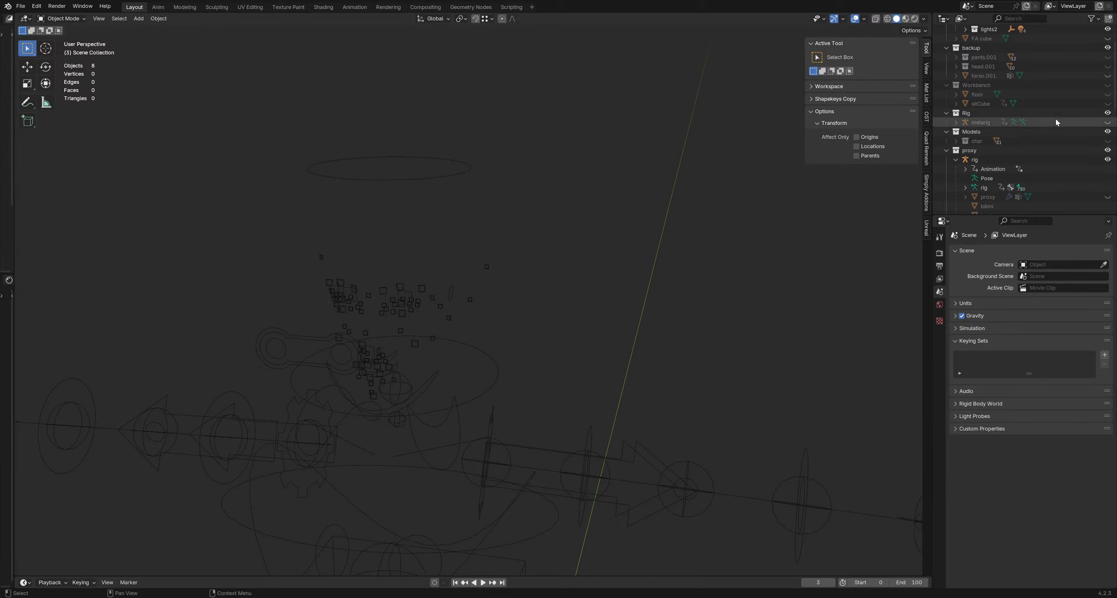
scroll(1039, 131, up, 2)
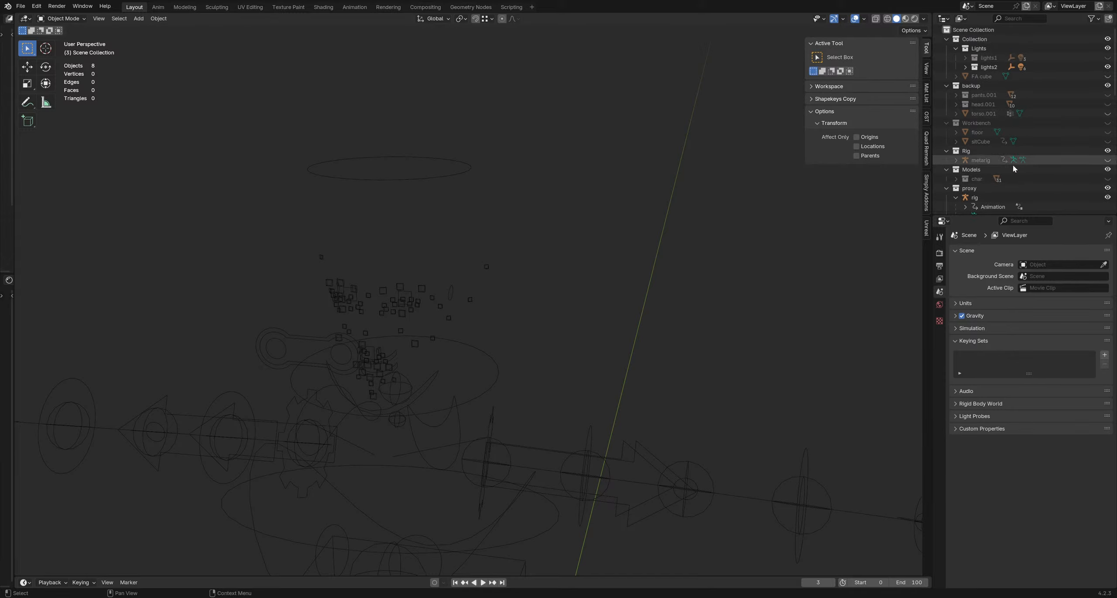
scroll(1013, 169, down, 3)
click(1107, 122)
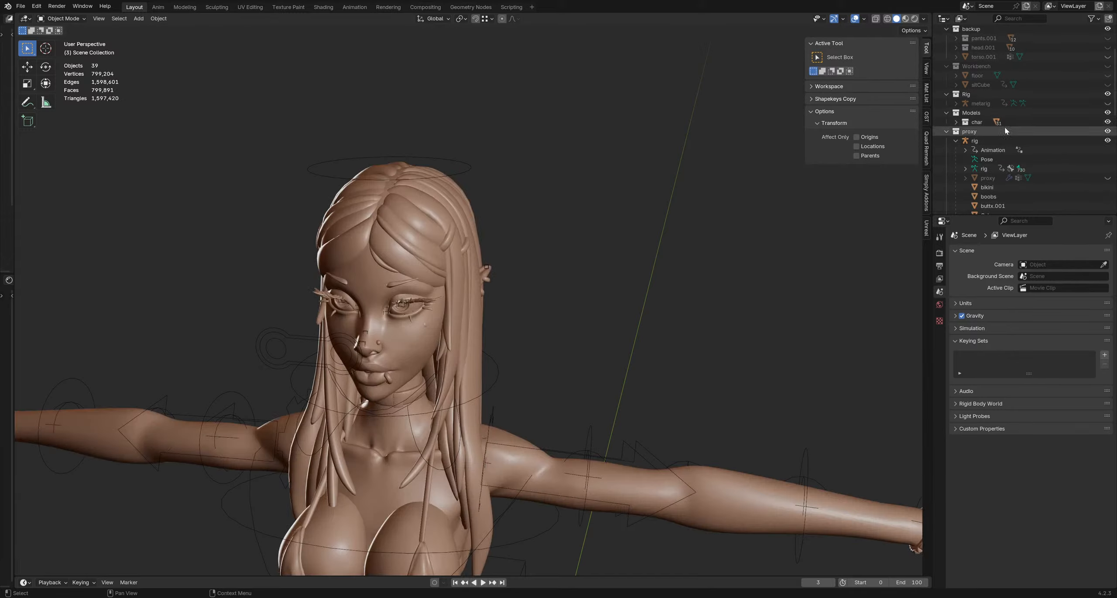
Step: Duplicate the char collection with its objects and hide the original char collection
click(977, 123)
right_click(979, 124)
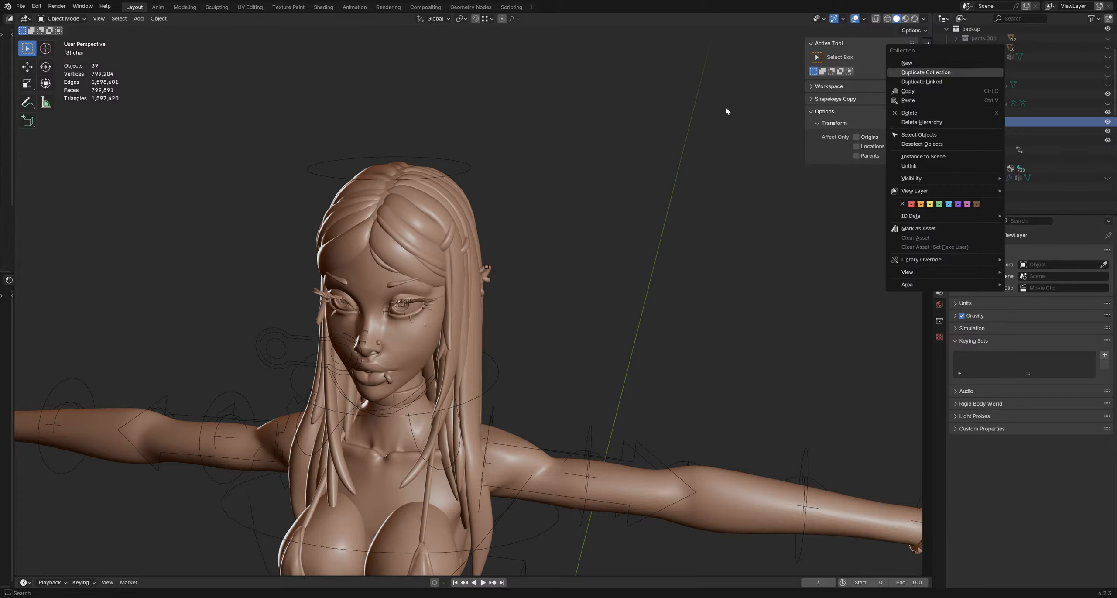
key(Return)
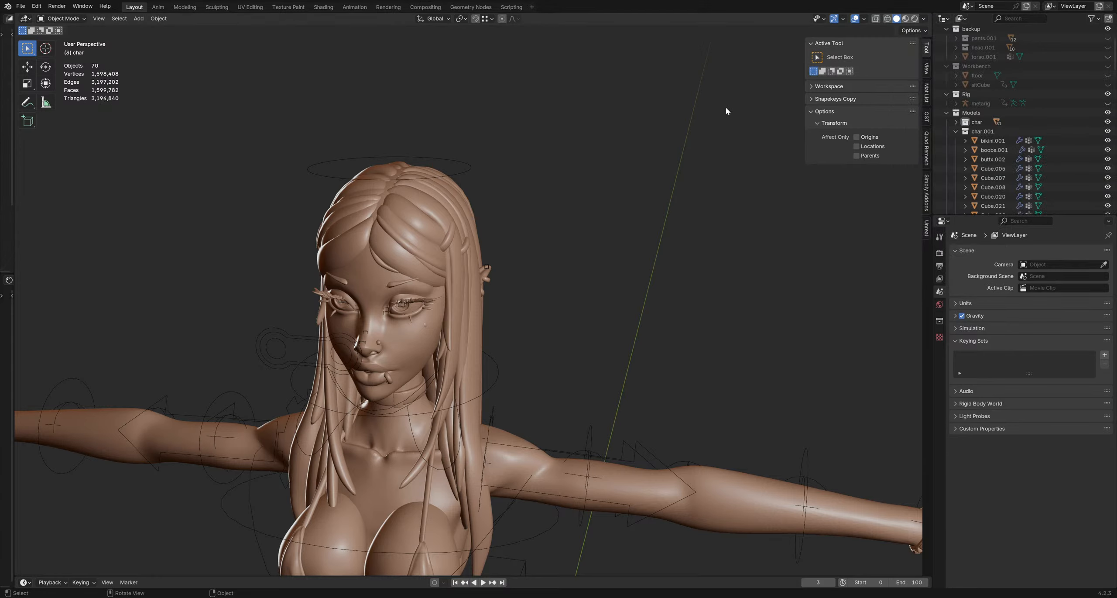
click(1108, 122)
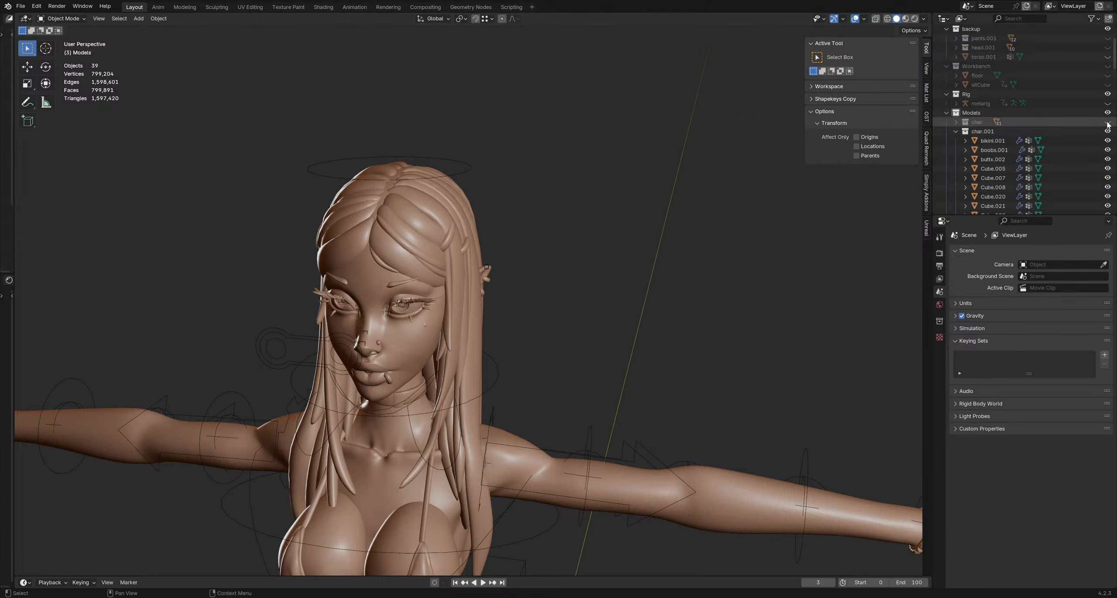
Step: Apply the Armature modifiers of bikini.001, boobs.001, butts.002 and Cube.005 in the duplicated collection
click(993, 140)
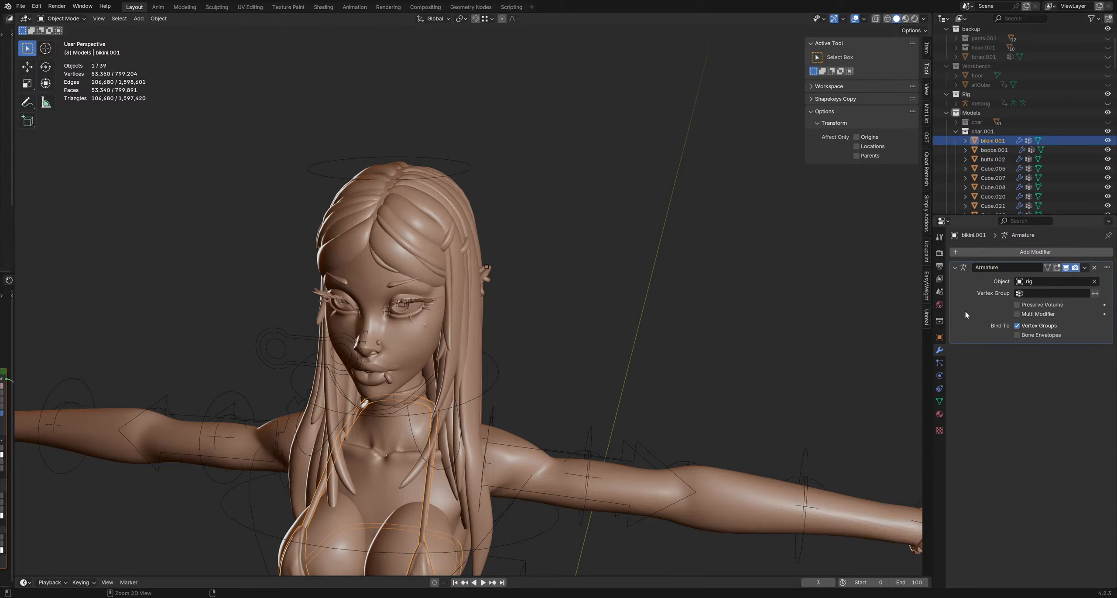
key(ctrl+a)
click(994, 150)
key(ctrl+a)
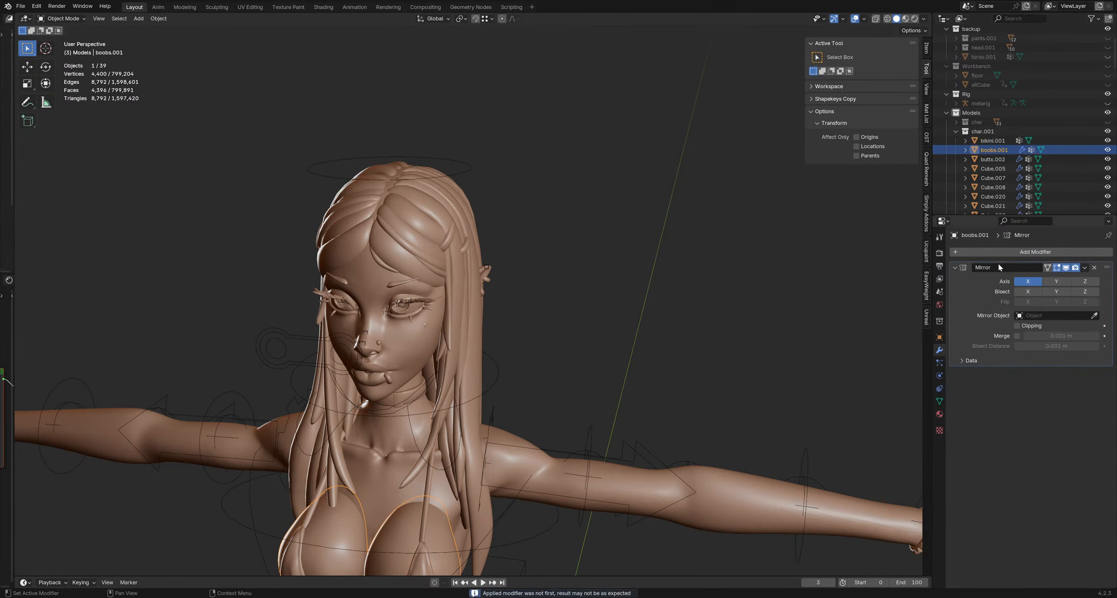
click(992, 159)
key(ctrl+a)
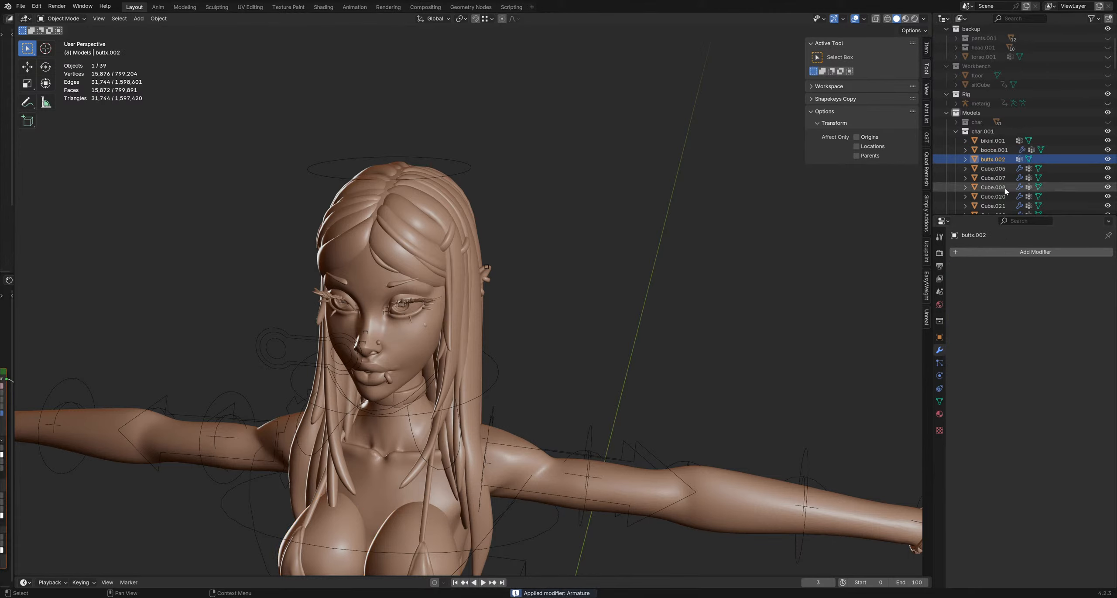
click(993, 169)
key(ctrl+a)
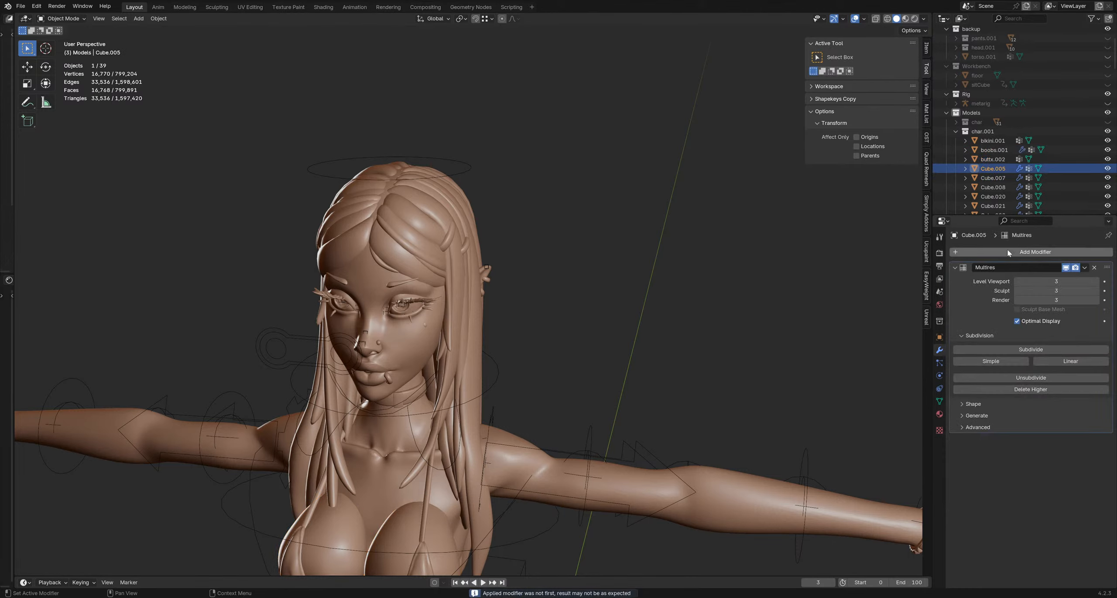
Step: Review the modifier stacks left on boobs.001, butts.002 and Cube.005
click(1008, 152)
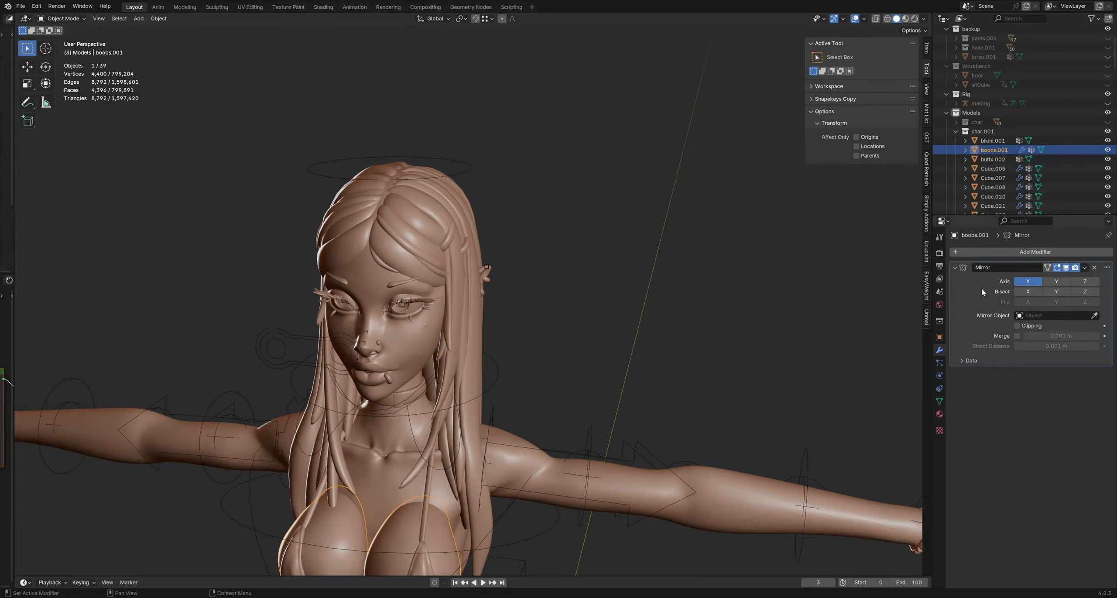
click(1001, 161)
click(1001, 171)
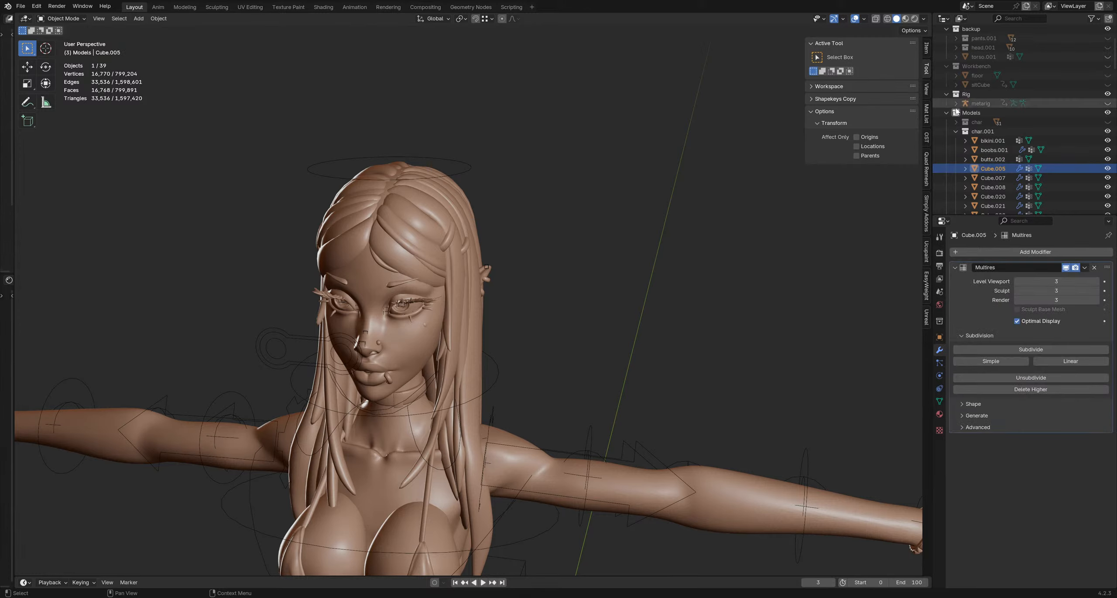
Step: Apply the Armature modifiers of Cube.007, Cube.008, Cube.020 and Cube.021, keeping their Multires modifiers
click(997, 177)
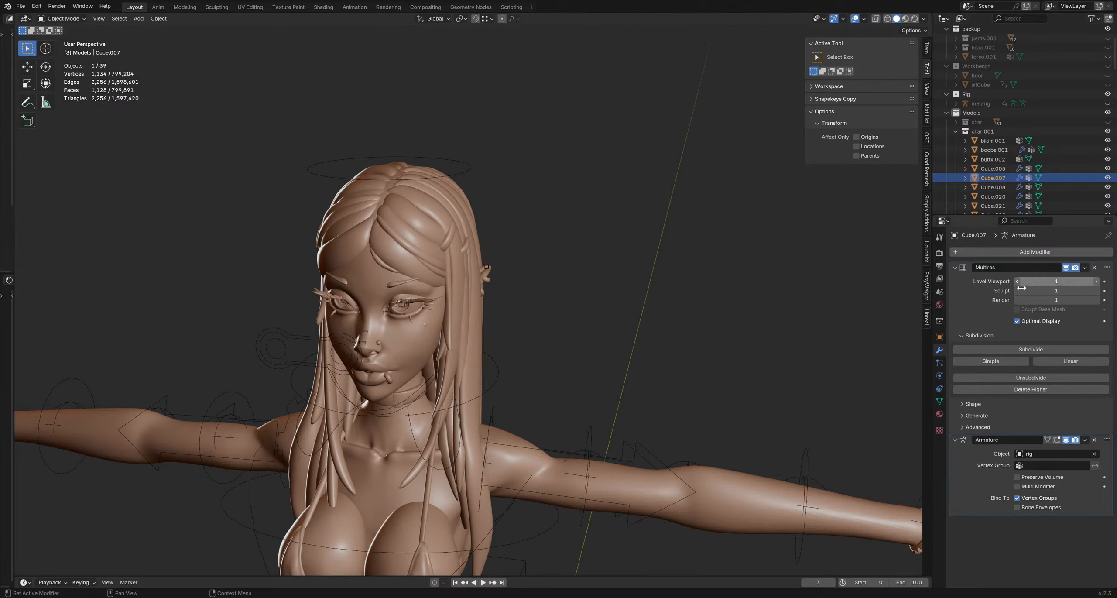
key(ctrl+a)
click(993, 187)
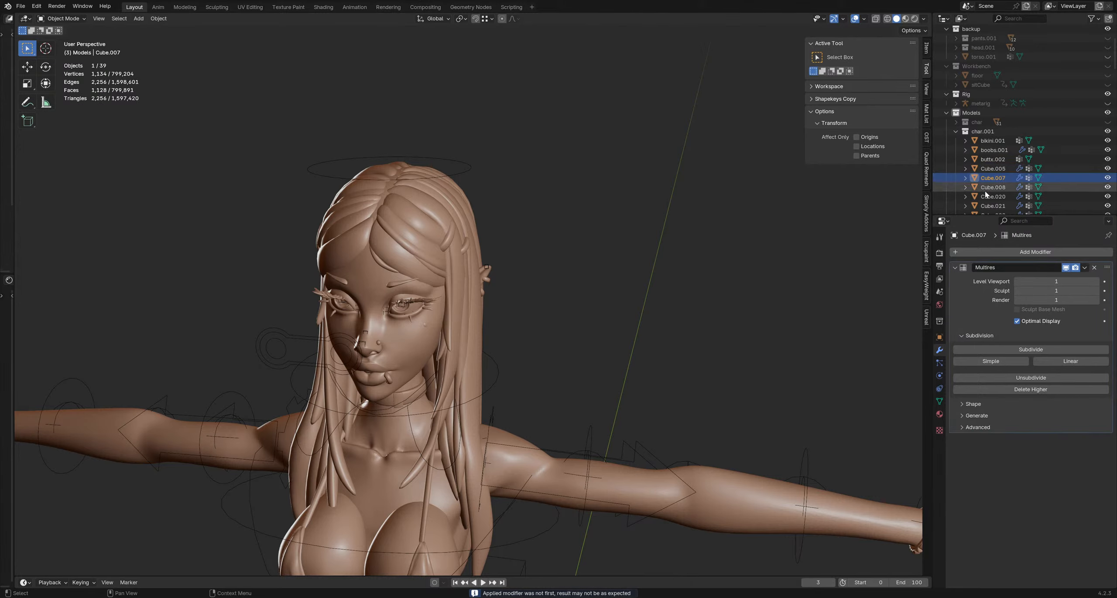
key(ctrl+a)
click(993, 196)
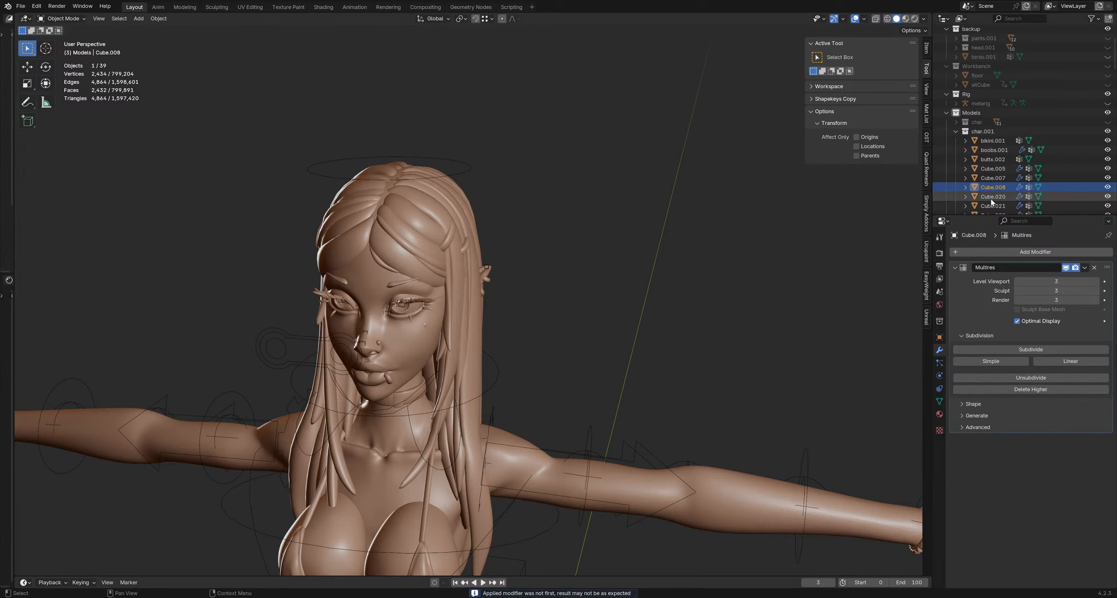
key(ctrl+a)
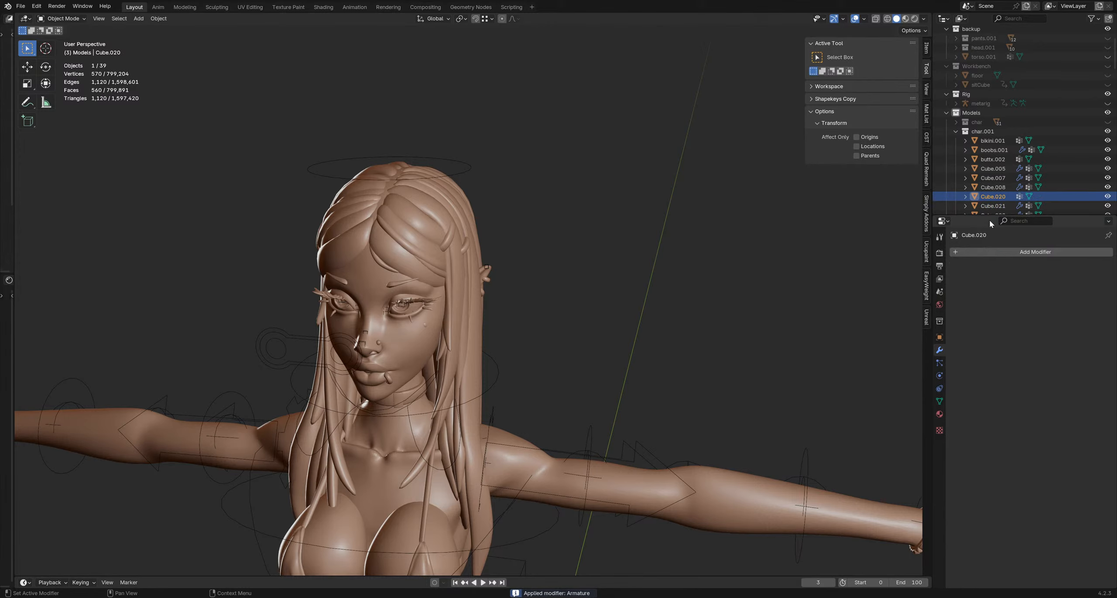
click(993, 206)
key(ctrl+a)
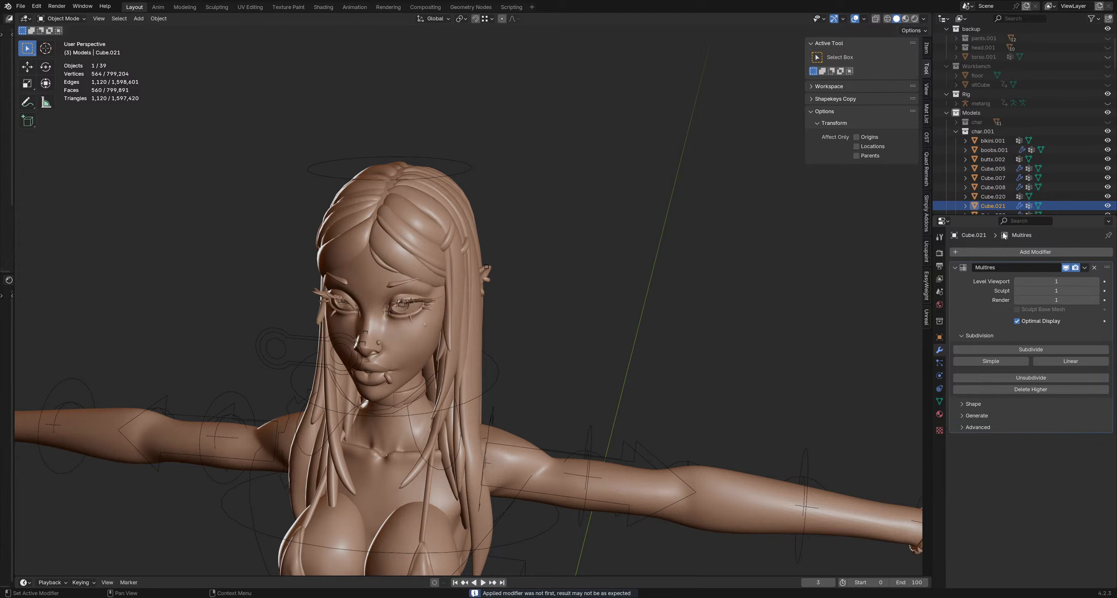
Step: Apply the Armature modifiers of Cube.022, Cube.023 and Cube.024 in the char.001 collection
scroll(994, 125, down, 5)
click(994, 122)
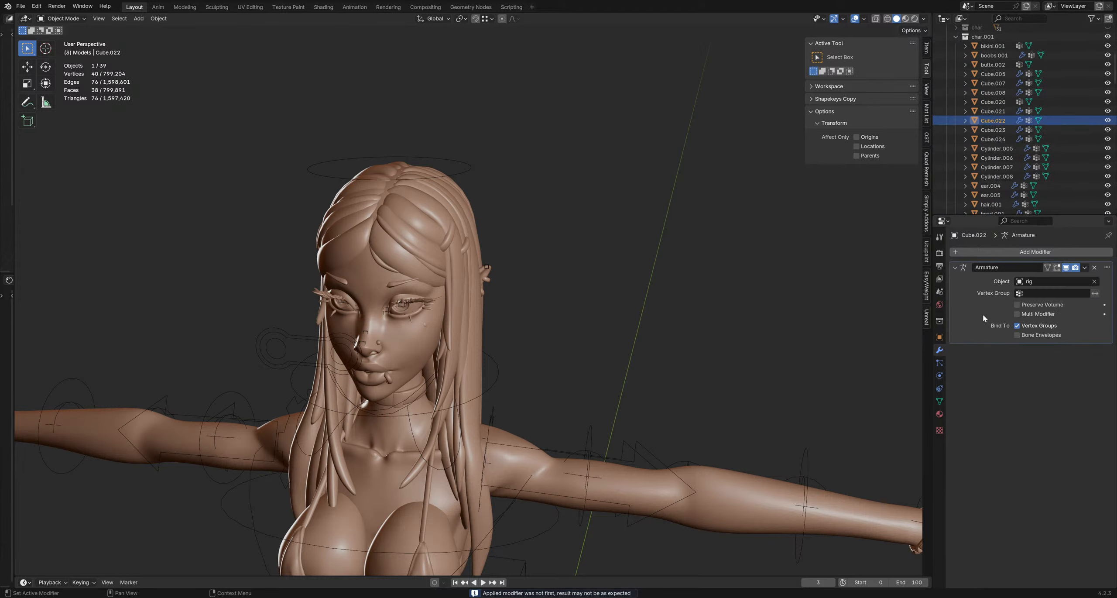
key(ctrl+a)
click(995, 129)
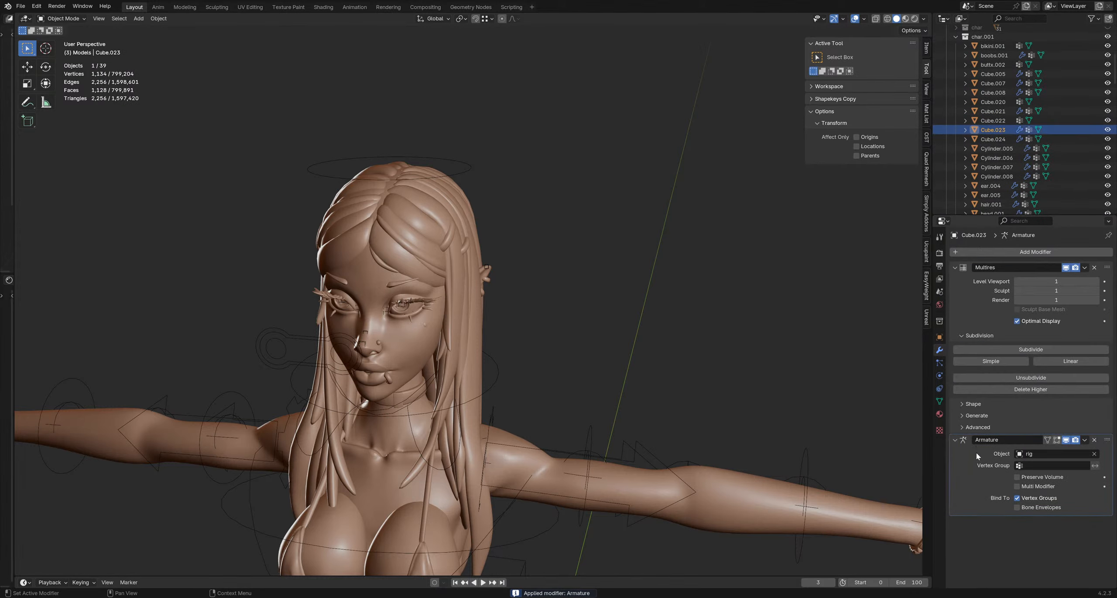
key(ctrl+a)
click(993, 139)
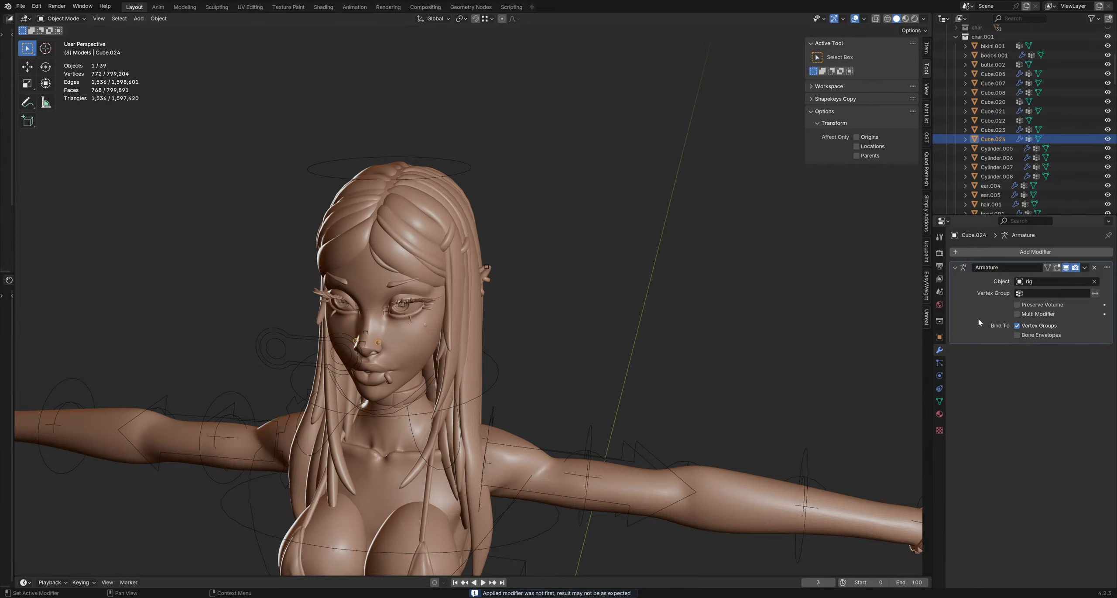
key(ctrl+a)
Step: Apply the Armature modifiers of Cylinder.005, Cylinder.006, Cylinder.007 and Cylinder.008
click(997, 149)
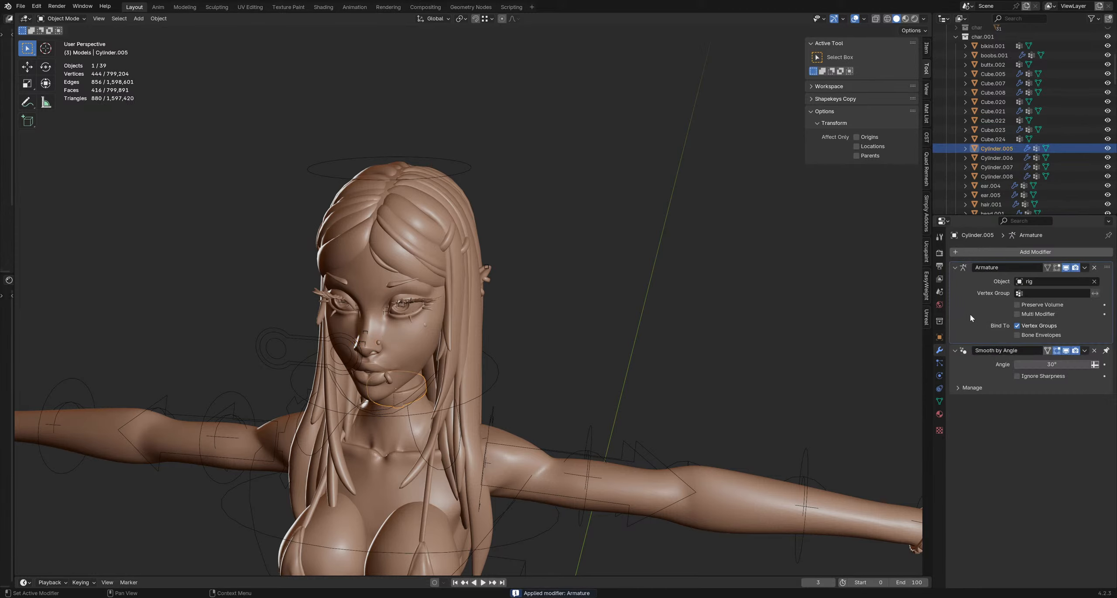
key(ctrl+a)
click(991, 157)
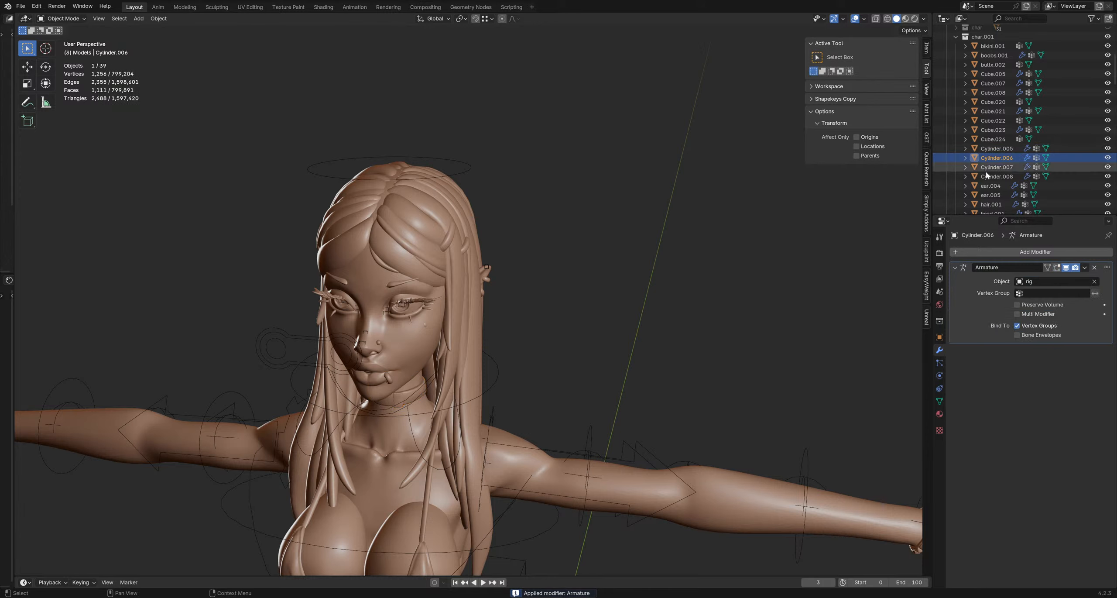
key(ctrl+a)
click(989, 168)
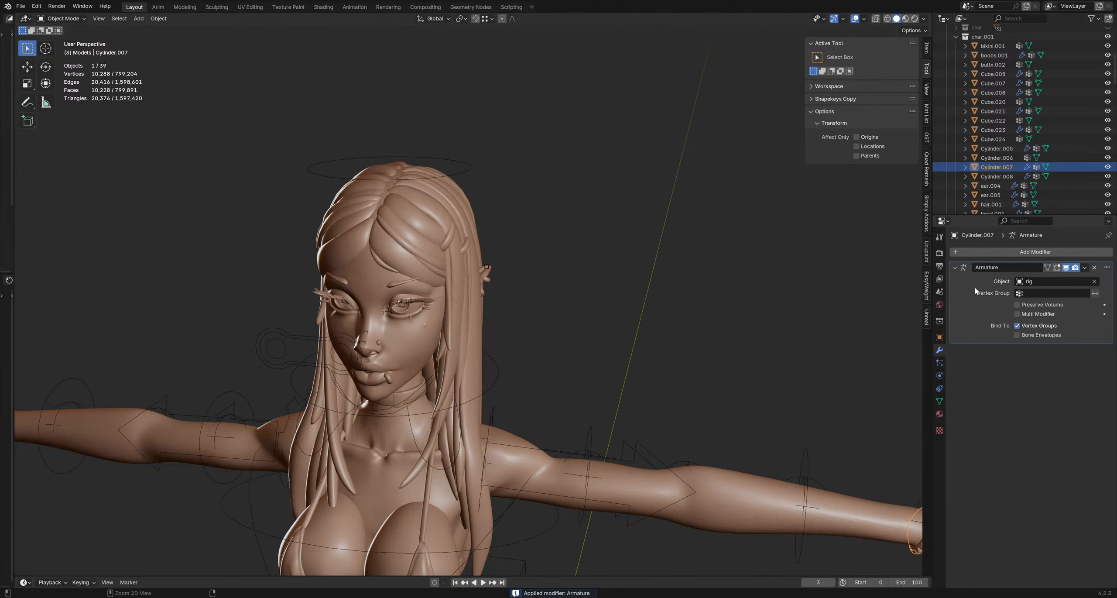
key(ctrl+a)
click(990, 177)
key(ctrl+a)
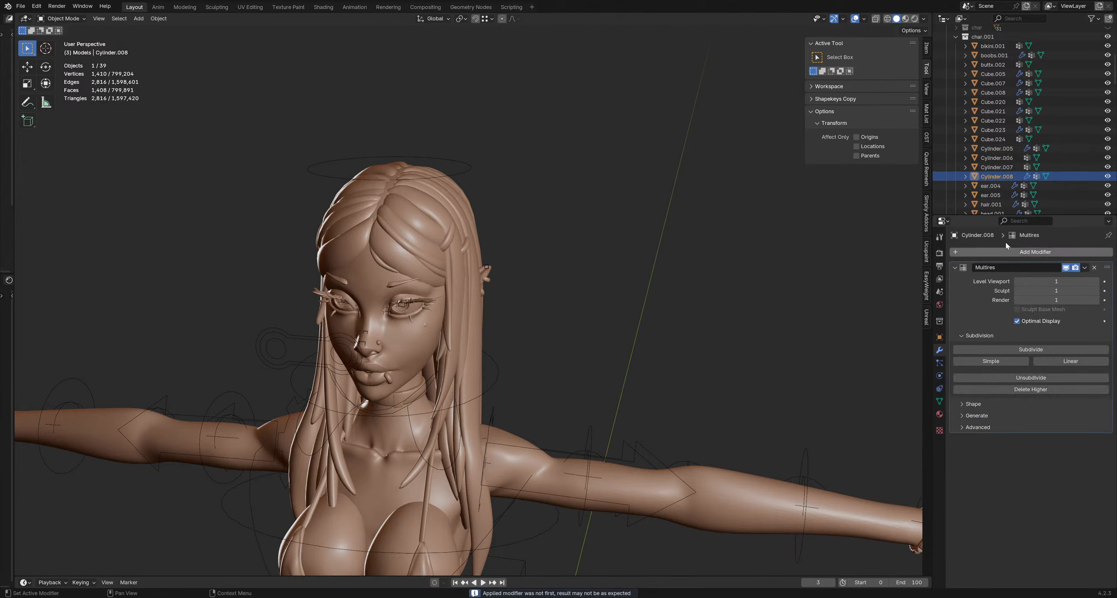
Step: Apply the Armature modifiers of ear.004, ear.005 and hair.001, leaving the hair's Subdivision modifier in place
click(991, 185)
key(ctrl+a)
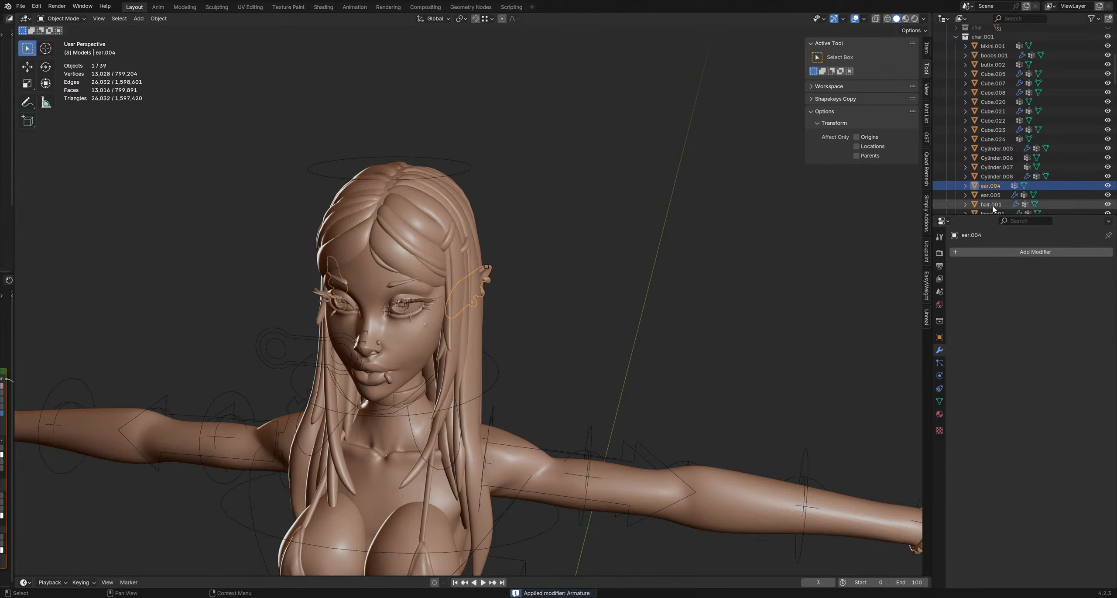
click(991, 195)
key(ctrl+a)
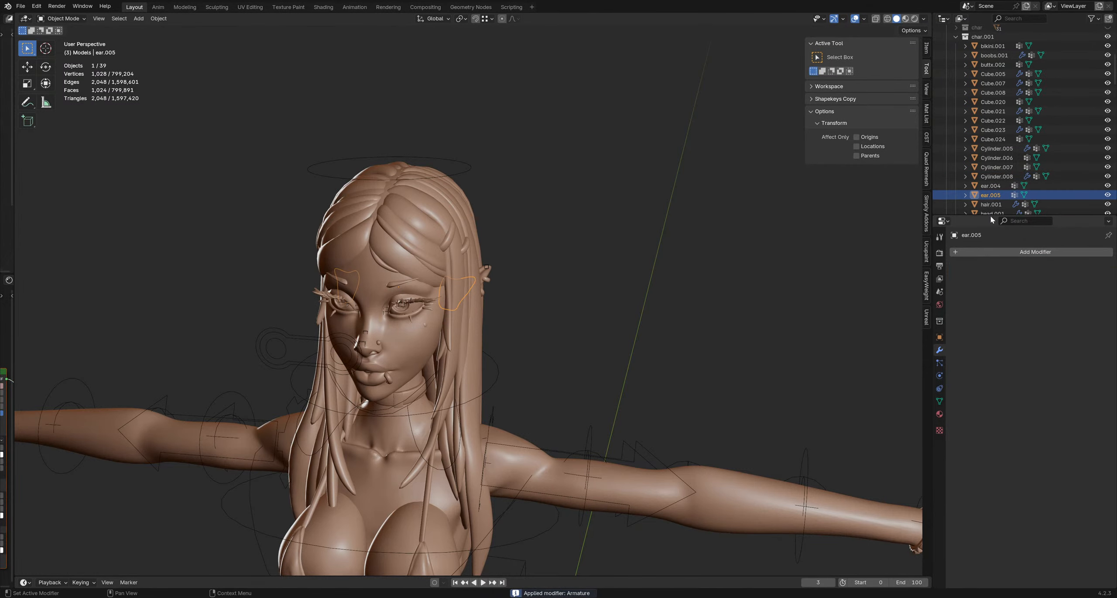
scroll(991, 183, down, 4)
click(990, 129)
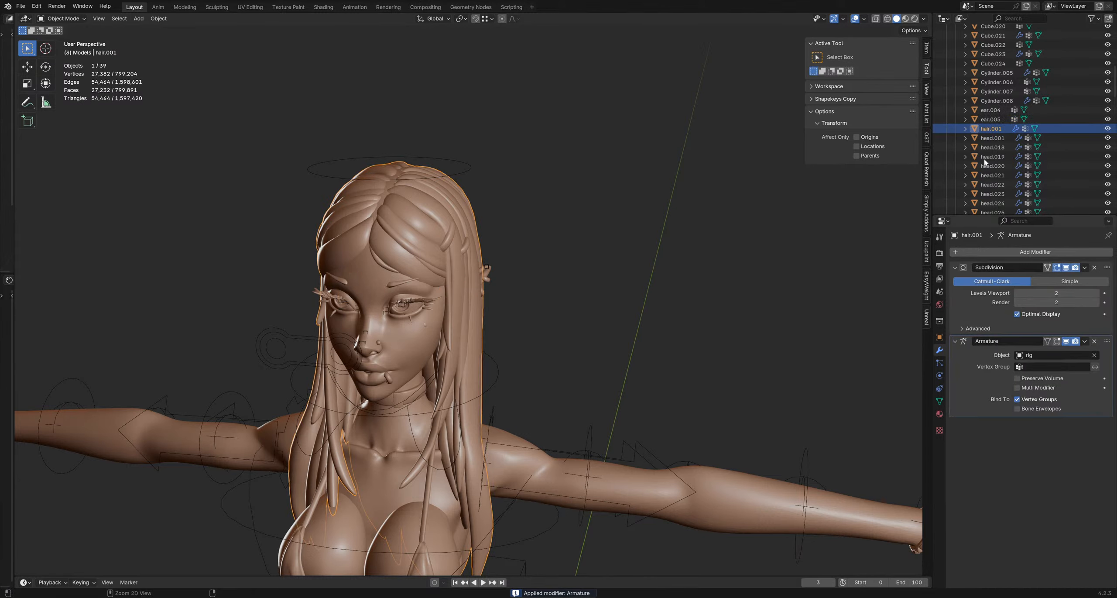
key(ctrl+a)
Step: Apply the Armature modifiers of head.001, head.018, head.019 and head.020, keeping the Multires modifier on head.001
click(990, 137)
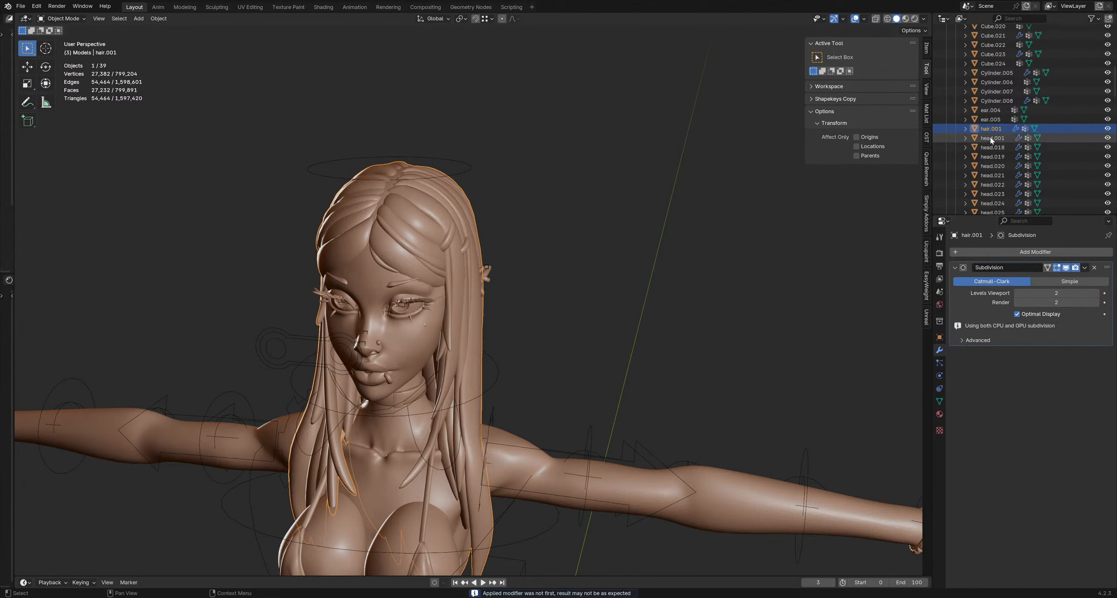
click(994, 147)
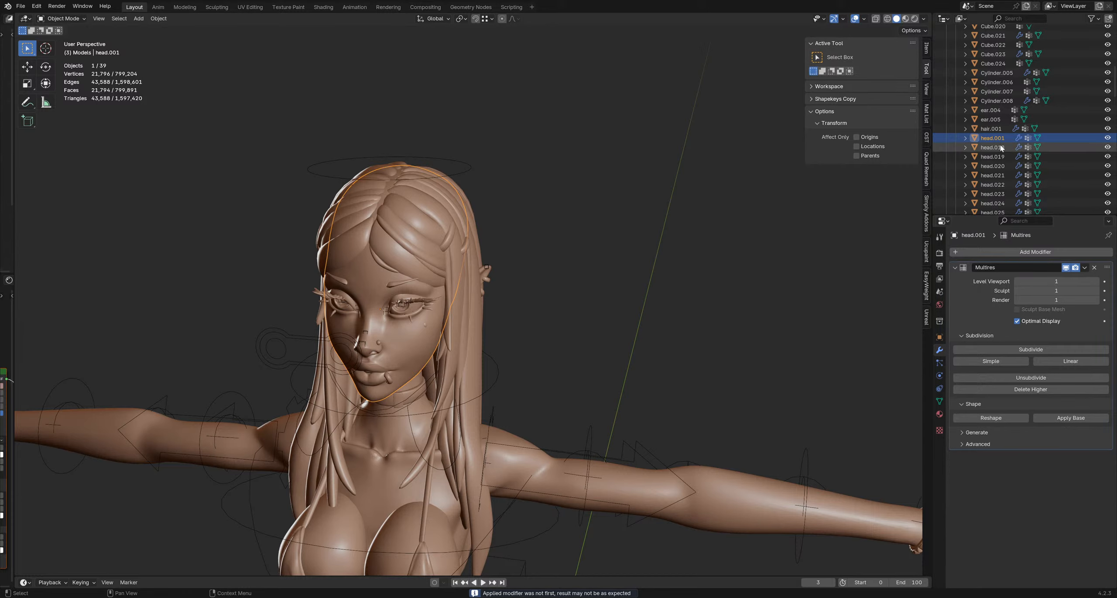
key(ctrl+a)
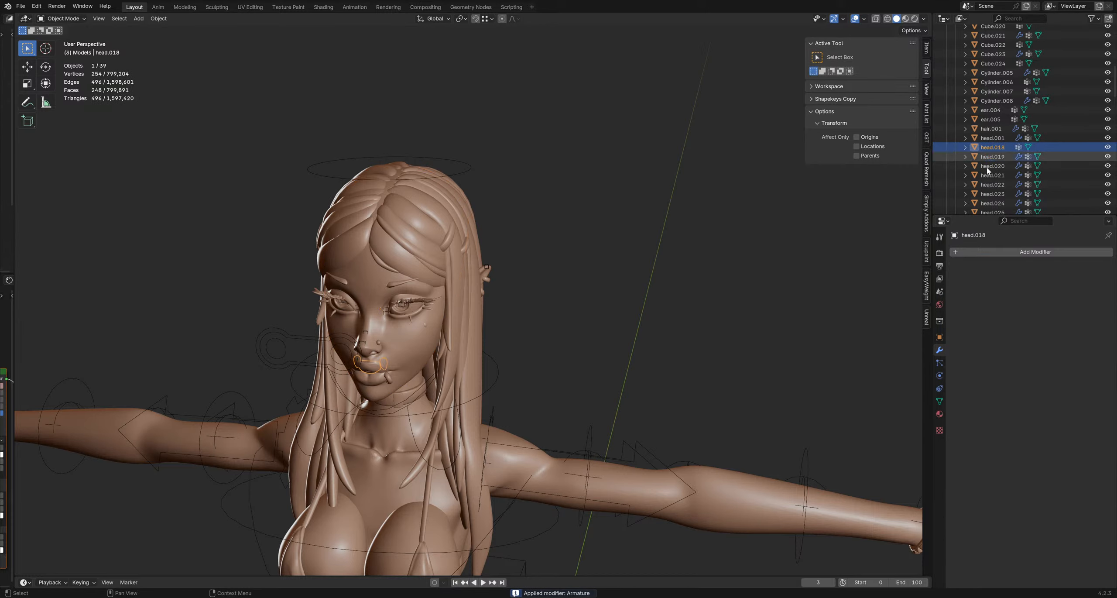
click(989, 157)
key(ctrl+a)
click(993, 168)
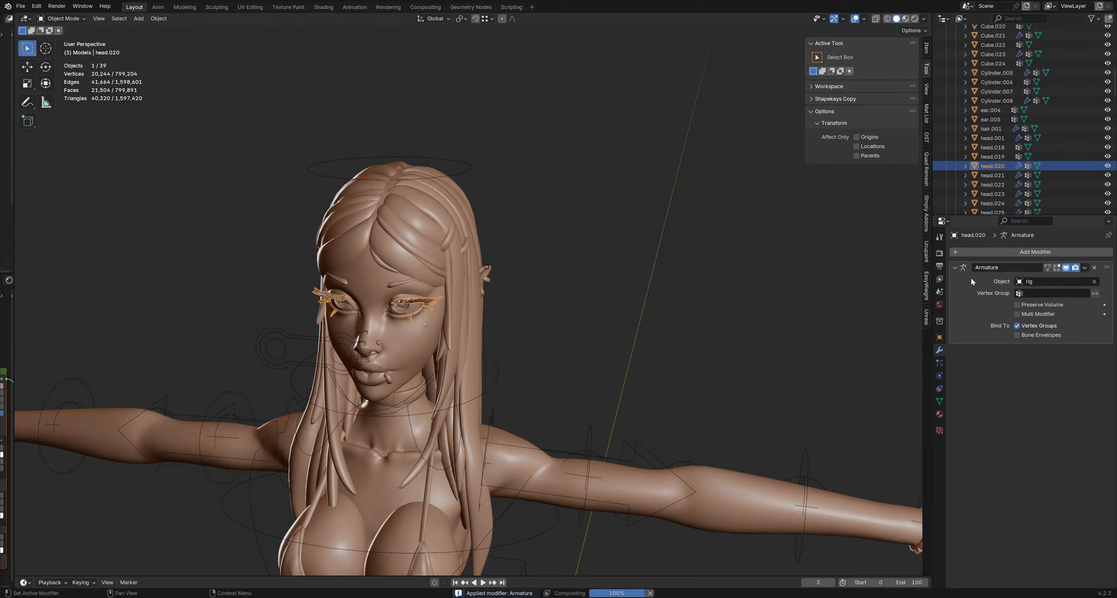
key(ctrl+a)
Step: Apply the Armature modifiers of head.021, head.022, head.023 and head.024
click(993, 175)
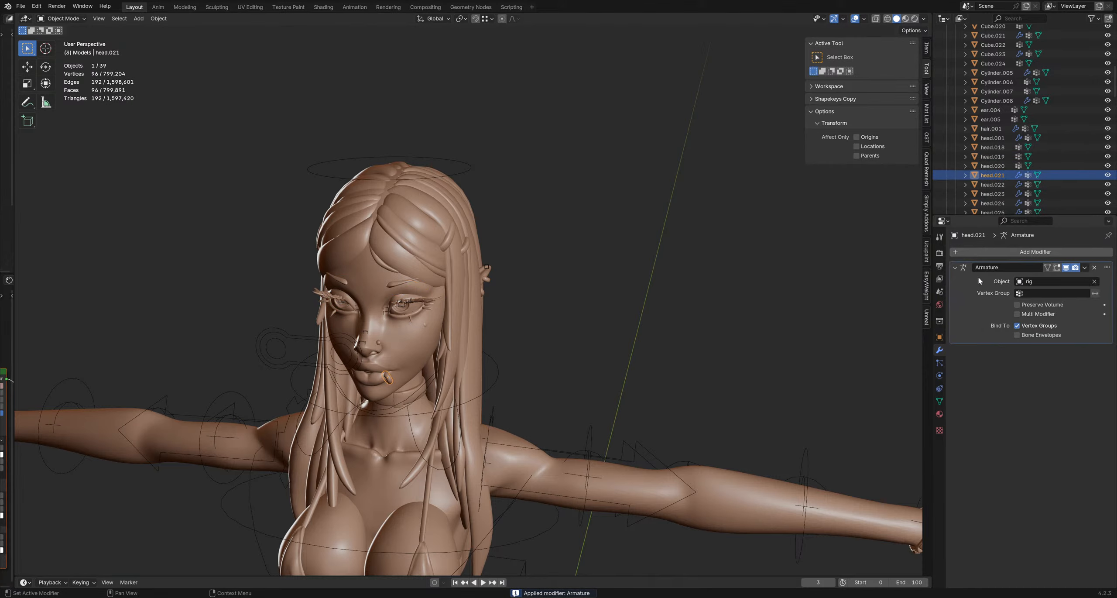
key(ctrl+a)
click(993, 185)
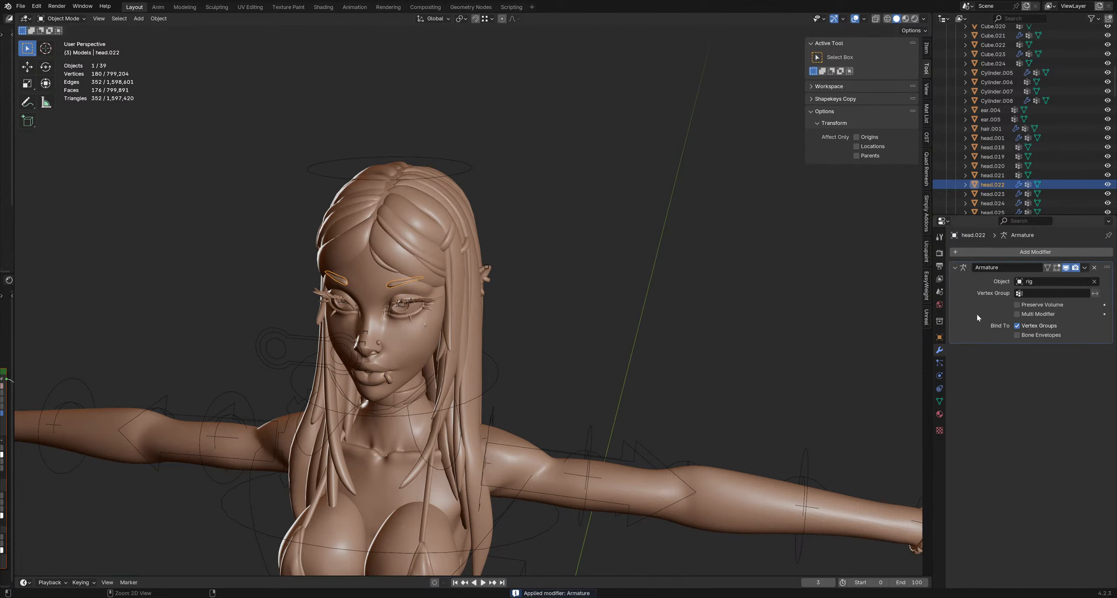
key(ctrl+a)
click(992, 194)
key(ctrl+a)
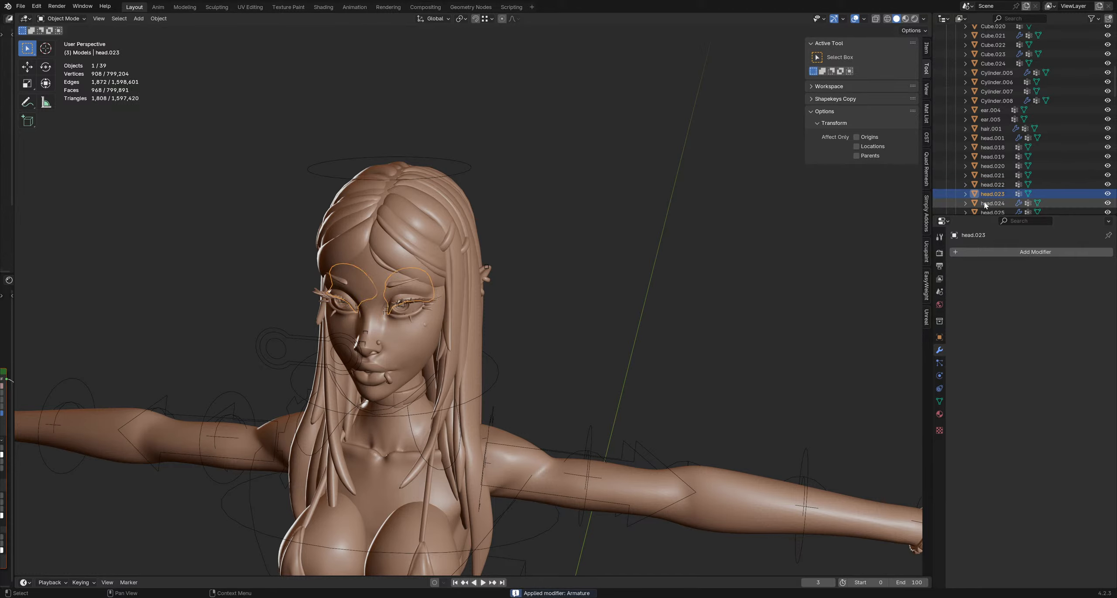
click(993, 203)
key(ctrl+a)
Step: Apply the Armature modifiers of head.025 and nails.001 in the char.001 collection
scroll(999, 187, down, 3)
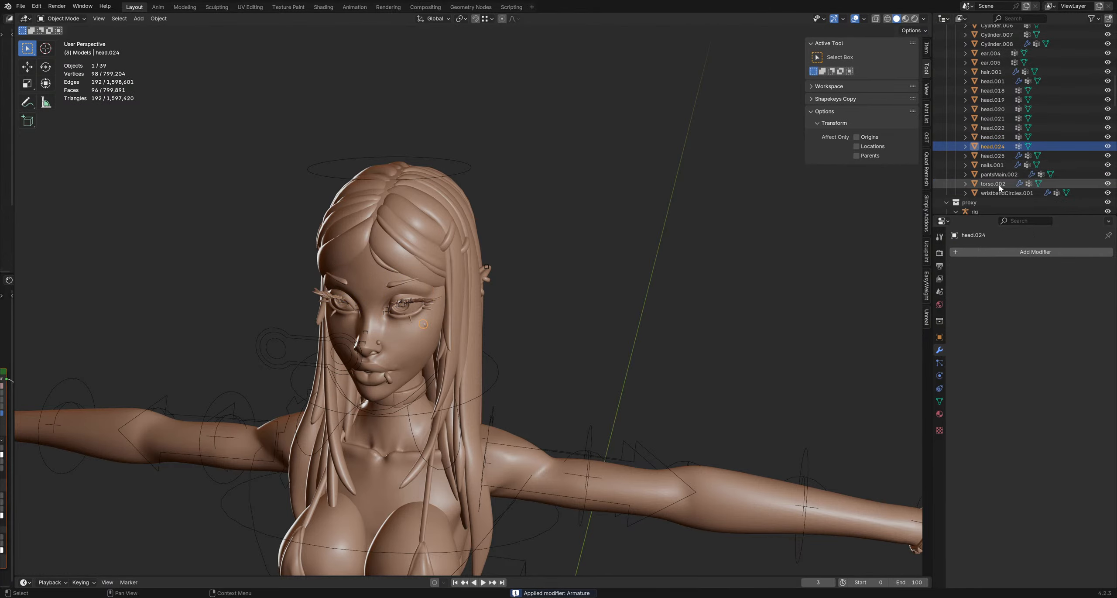
click(993, 155)
key(ctrl+a)
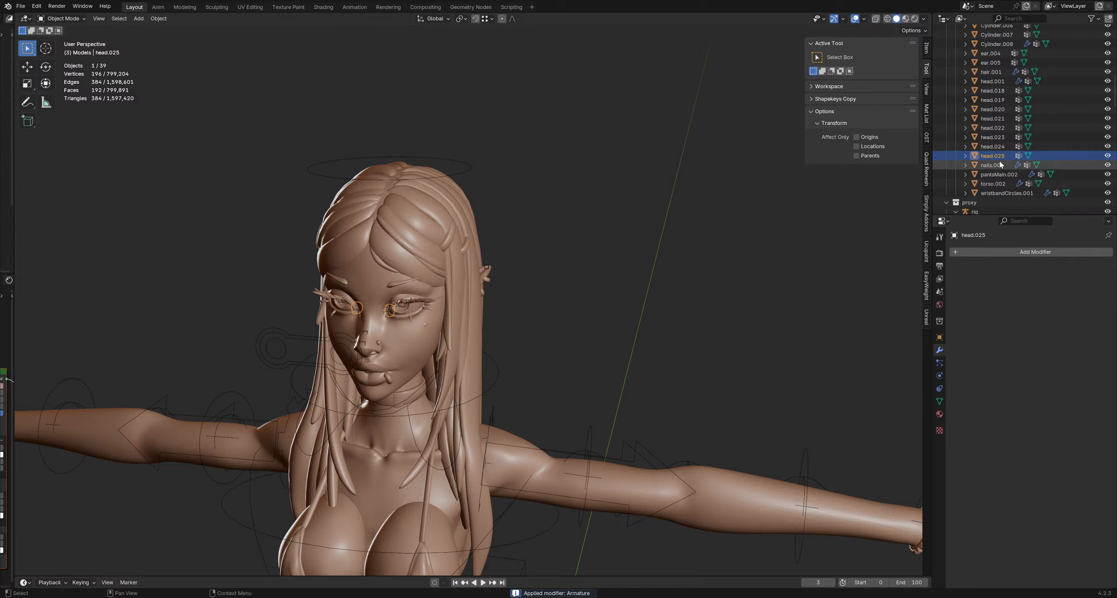
key(Down)
key(ctrl+a)
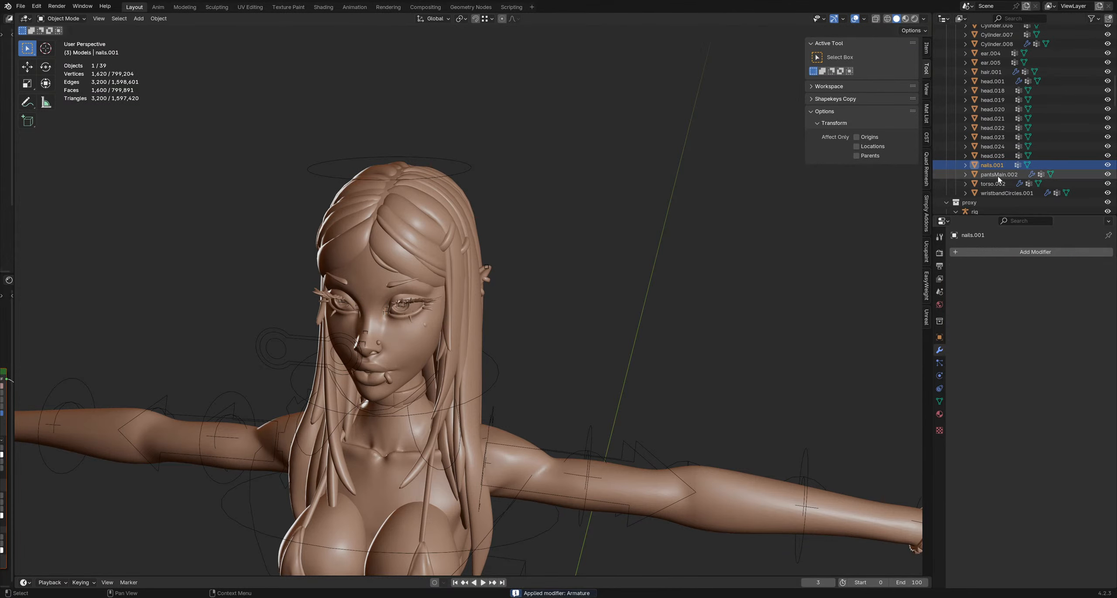
Step: Apply the Armature modifier of pantsMain.002 and select torso.002 to show its modifier stack
click(998, 174)
key(ctrl+a)
click(987, 183)
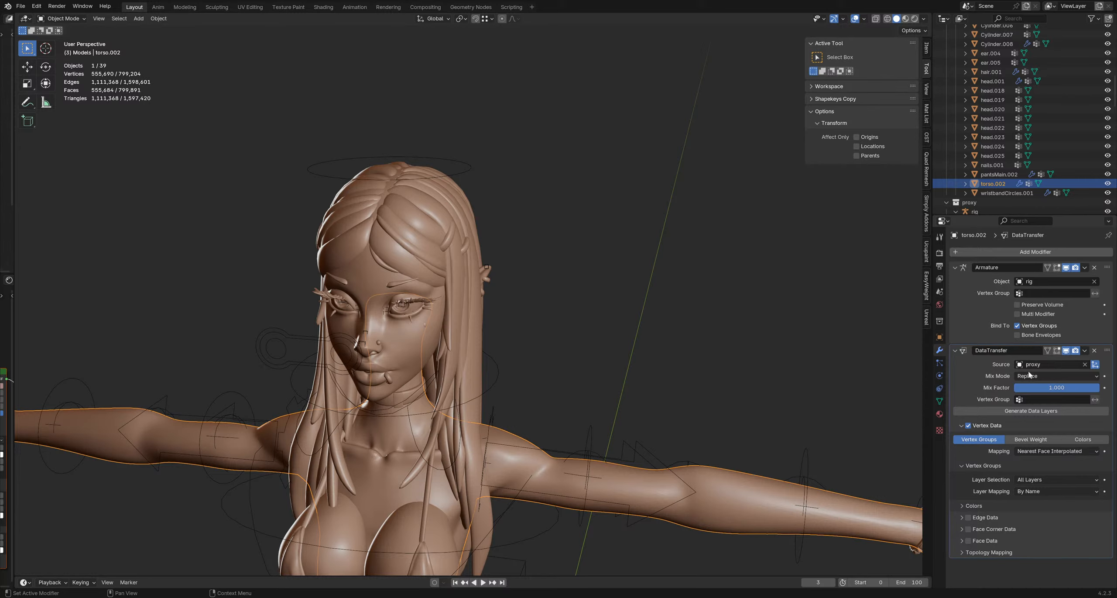
Step: Remove the DataTransfer modifier from torso.002 and apply the Armature modifiers of torso.002 and wristbandCircles.001
click(1094, 350)
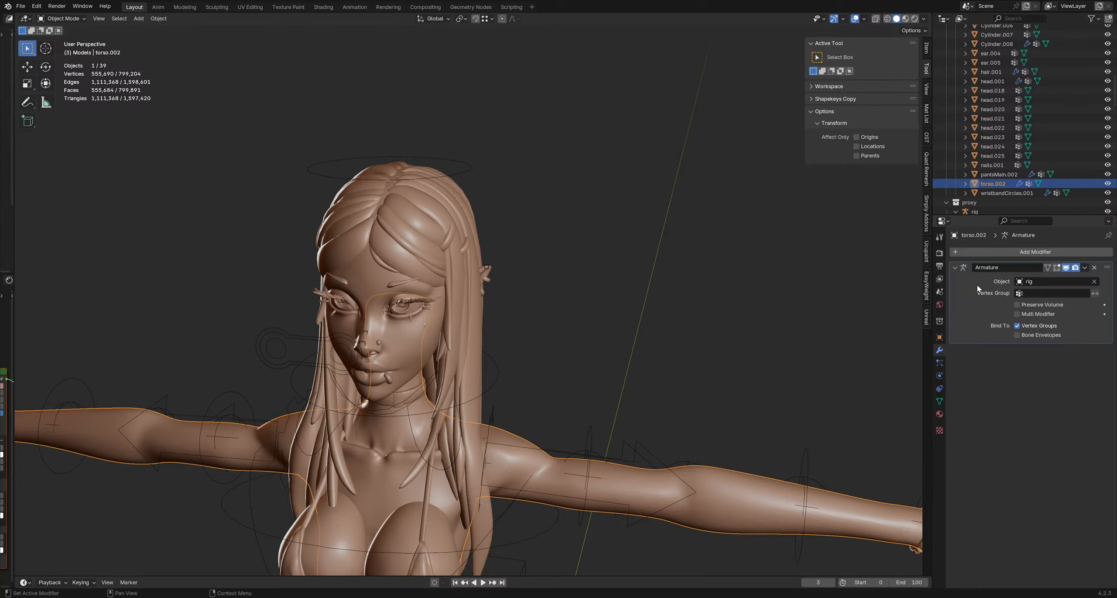
key(ctrl+a)
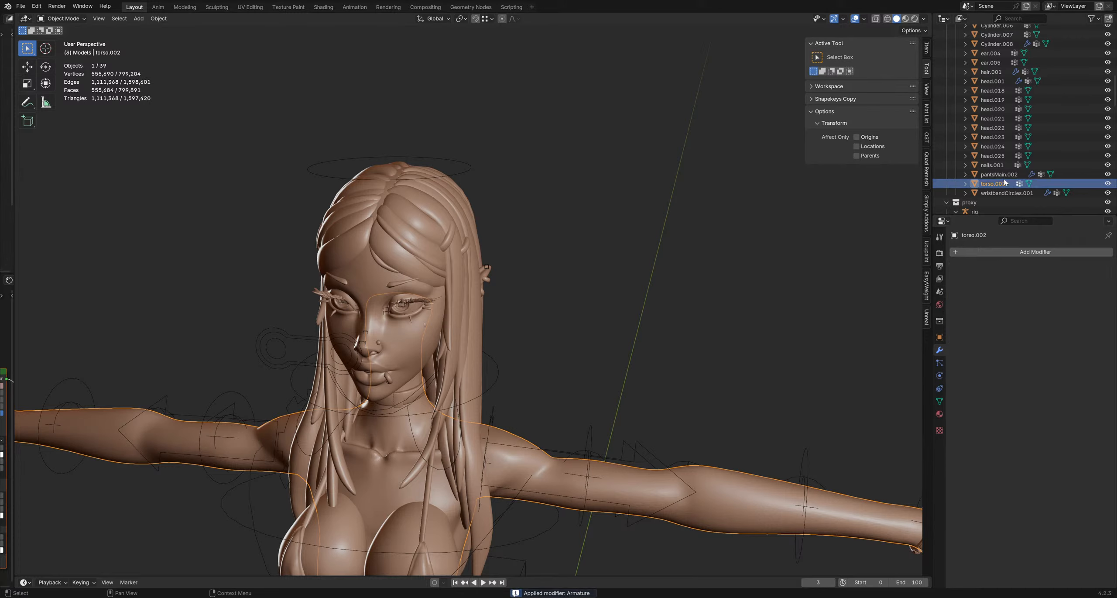
click(1000, 192)
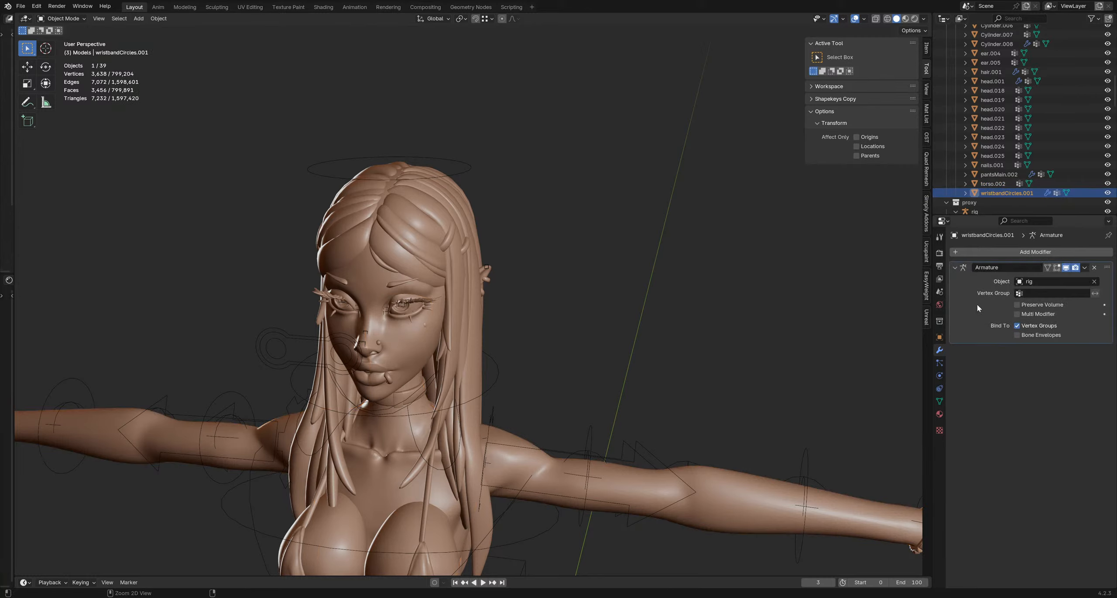
key(ctrl+a)
Step: Select all objects in the char.001 collection, from bikini.001 to wristbandCircles.001, and clear their parent while keeping the transformation
scroll(1007, 177, down, 3)
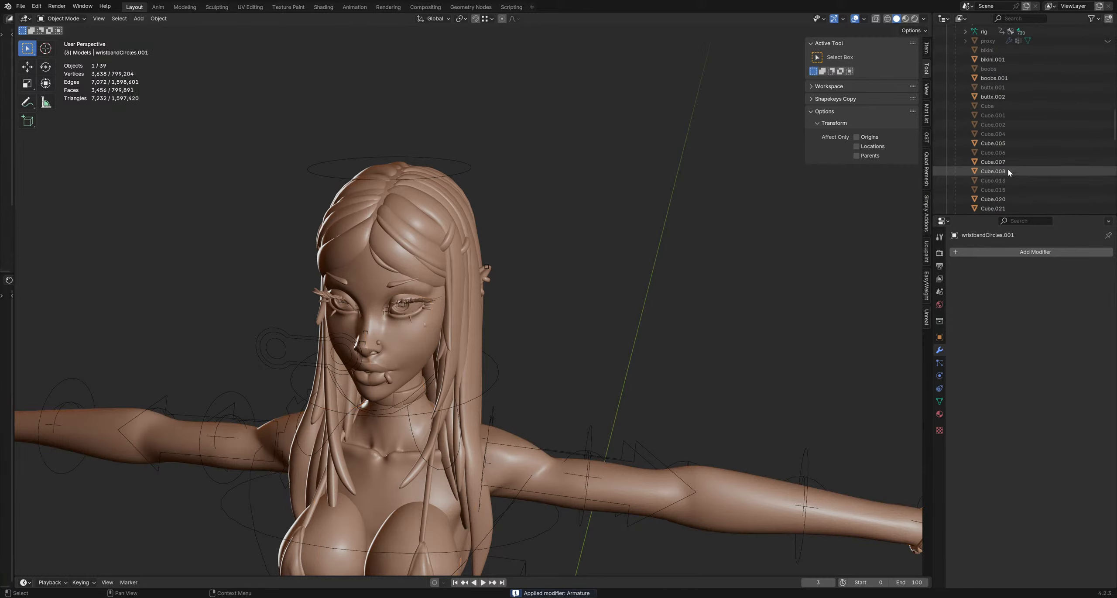
scroll(1014, 163, up, 2)
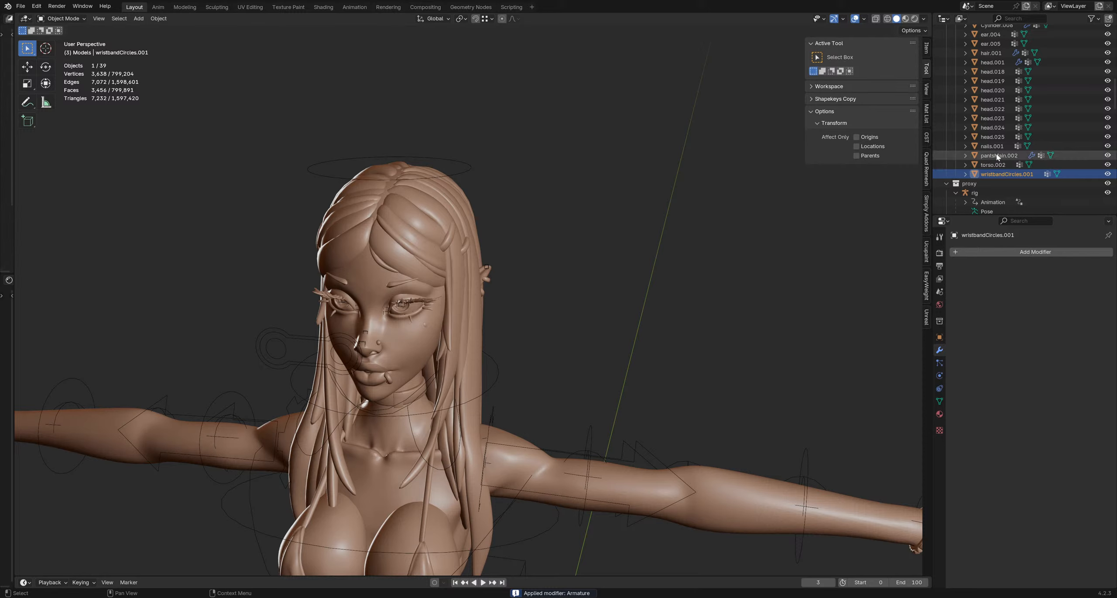
scroll(1006, 167, up, 2)
scroll(1008, 165, down, 2)
scroll(1008, 167, up, 15)
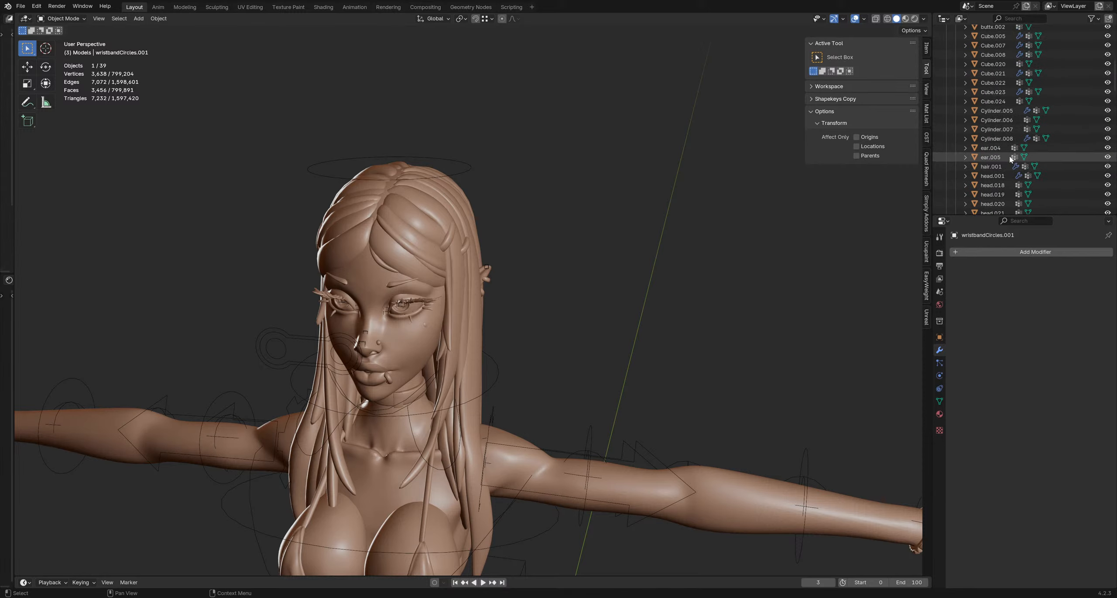
shift+click(993, 122)
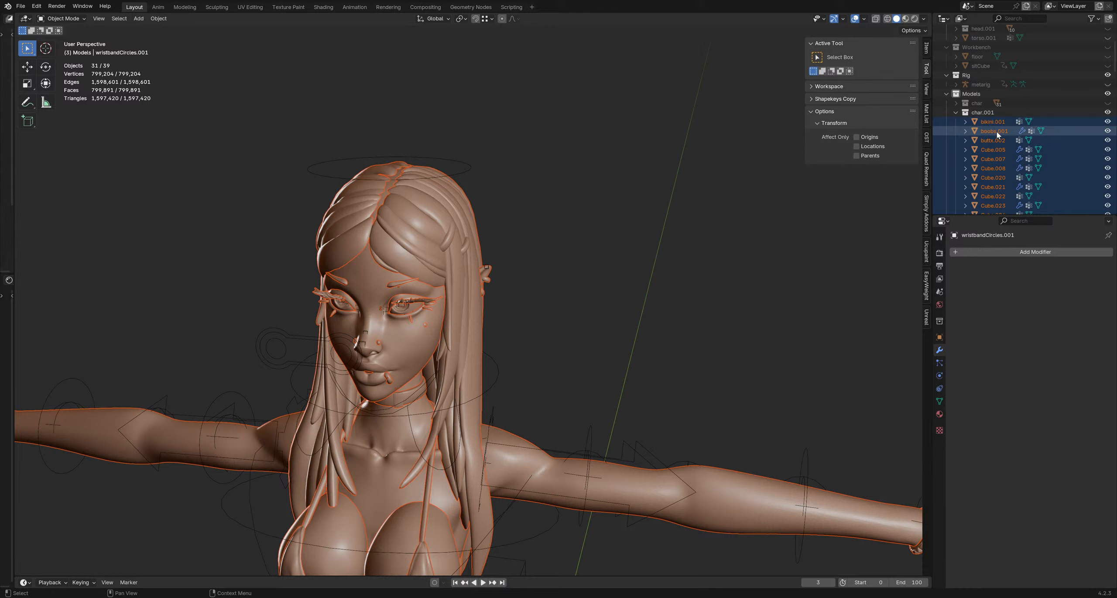
click(997, 125)
scroll(996, 140, down, 10)
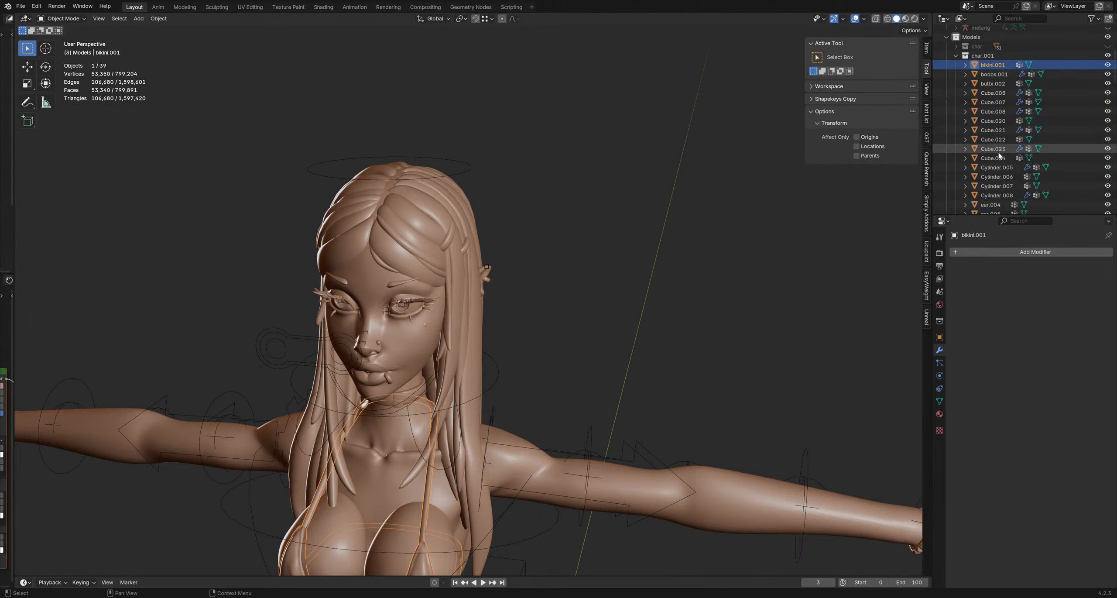
shift+click(996, 138)
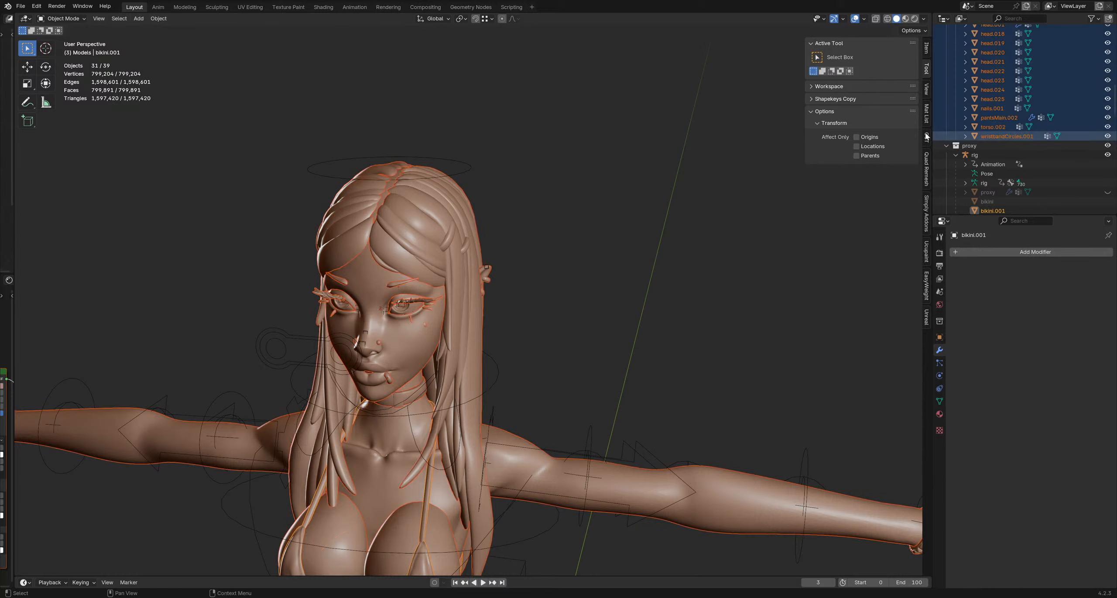
key(alt+p)
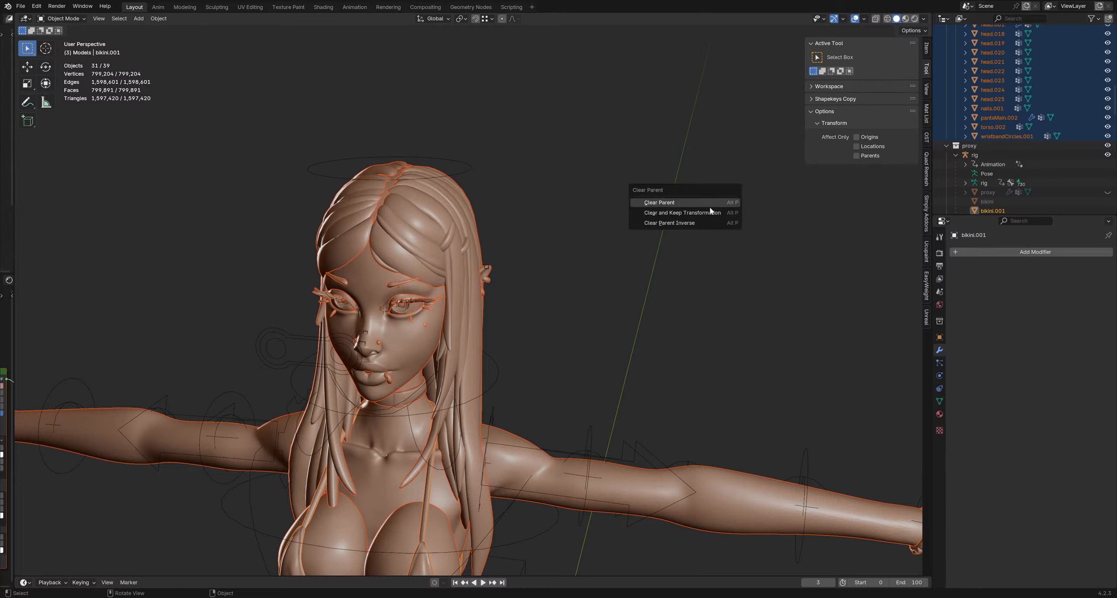
click(714, 214)
Step: Check the rig's child hierarchy in the proxy collection and the vertex groups of Cube.008 and bikini.001
scroll(1018, 174, down, 10)
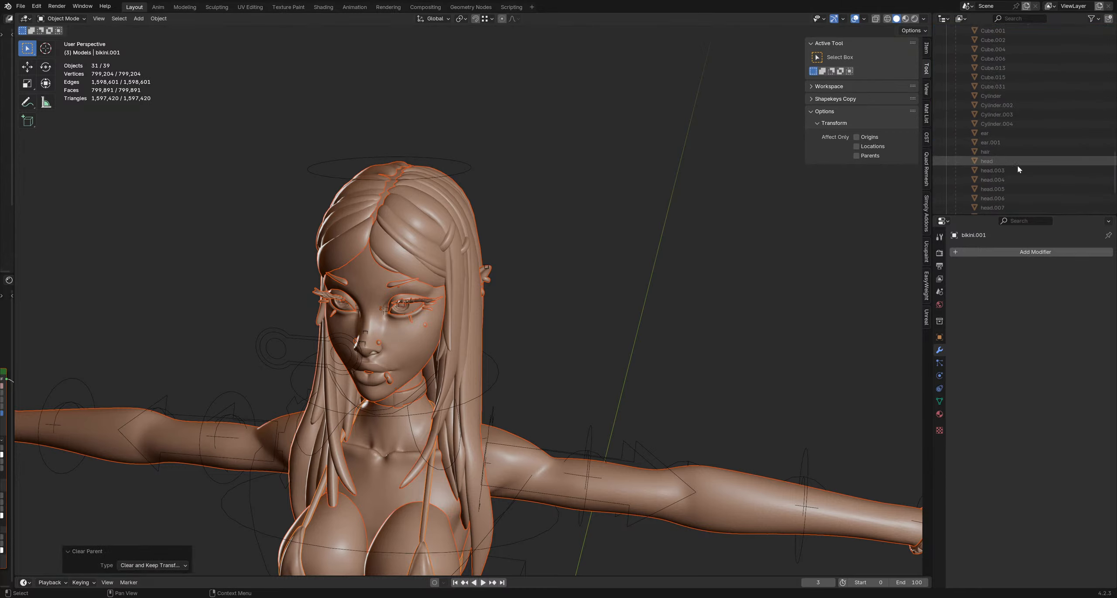
scroll(1019, 175, up, 10)
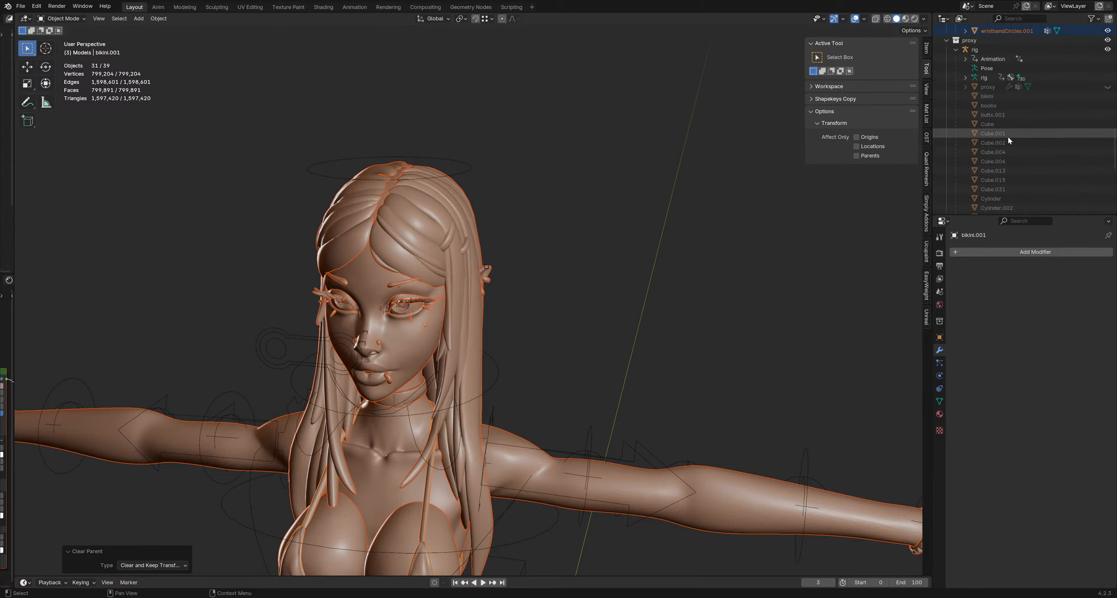
scroll(1006, 137, up, 5)
scroll(1000, 136, up, 10)
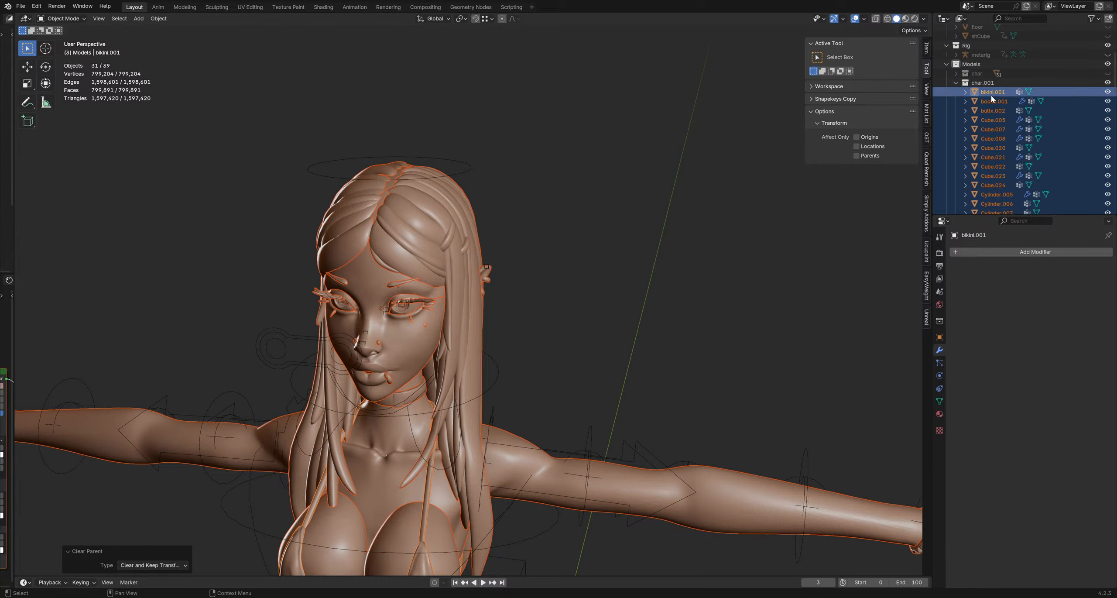
click(993, 138)
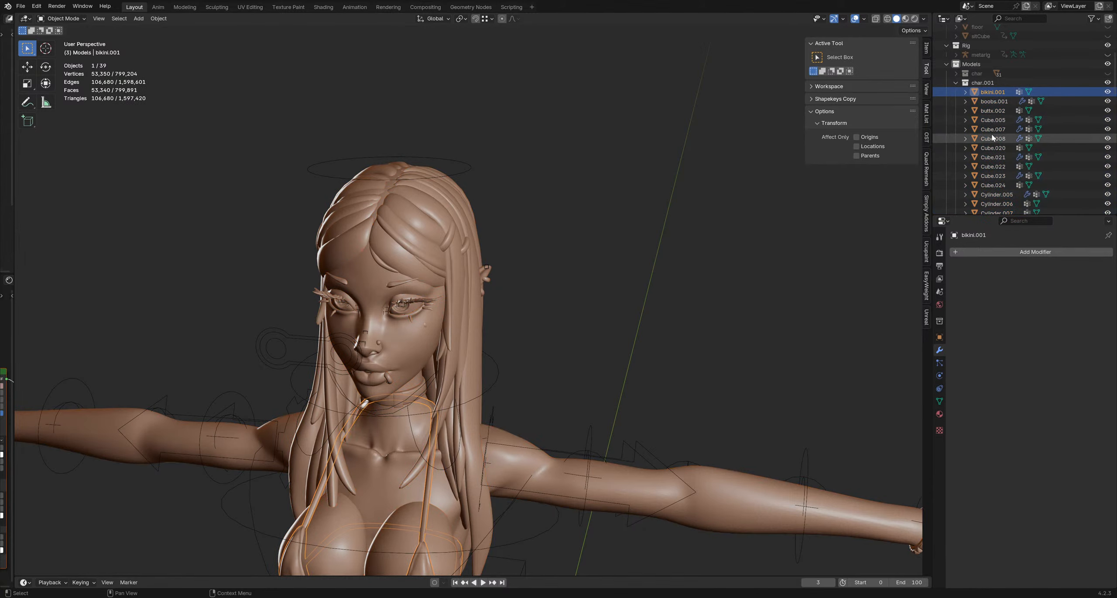
click(940, 401)
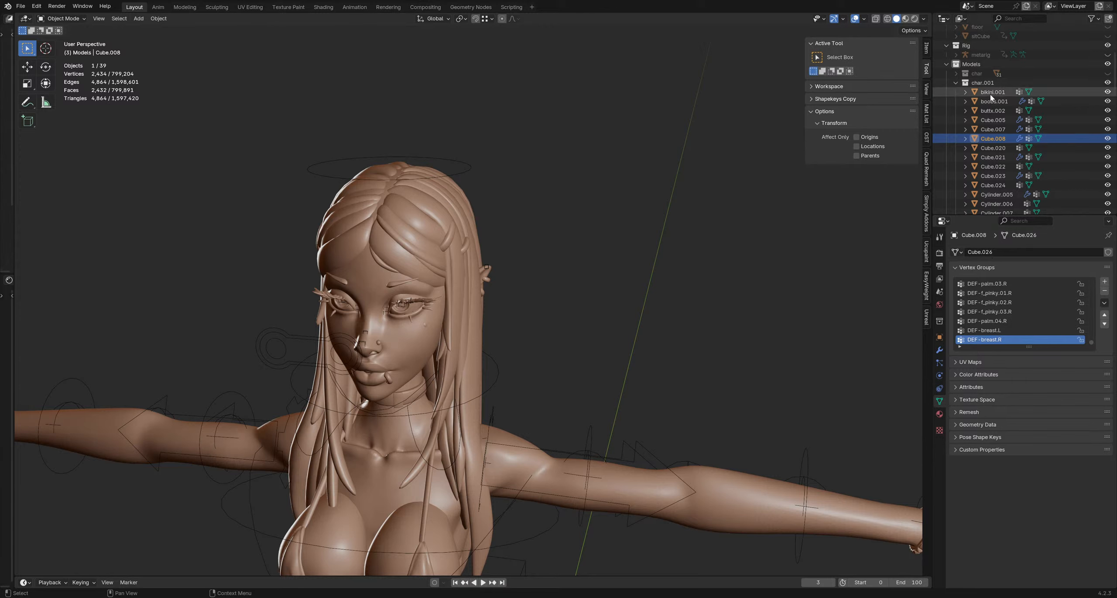
click(991, 93)
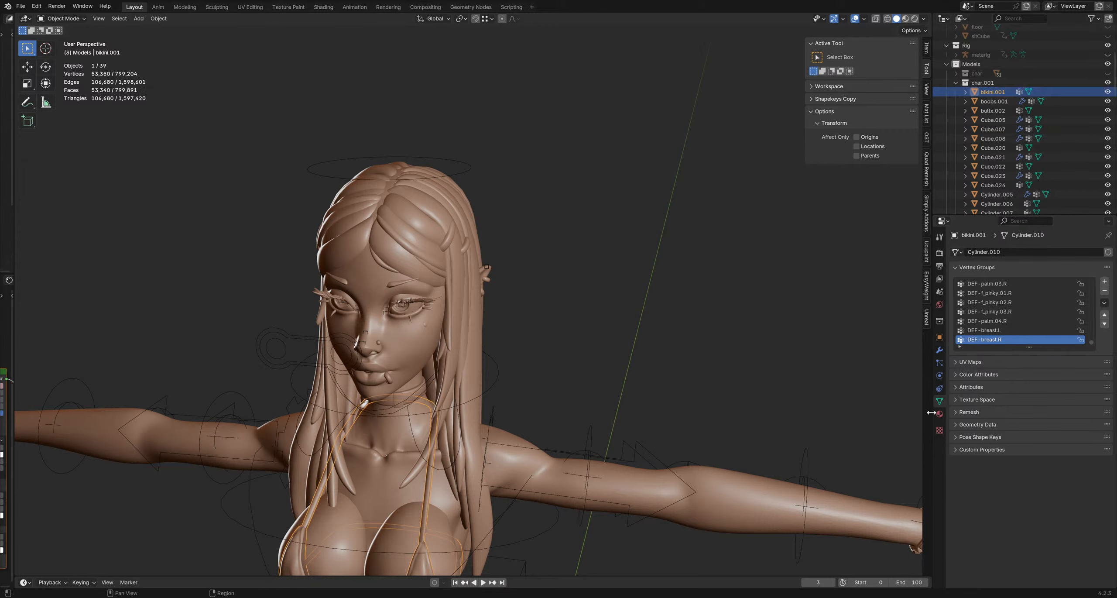
click(940, 349)
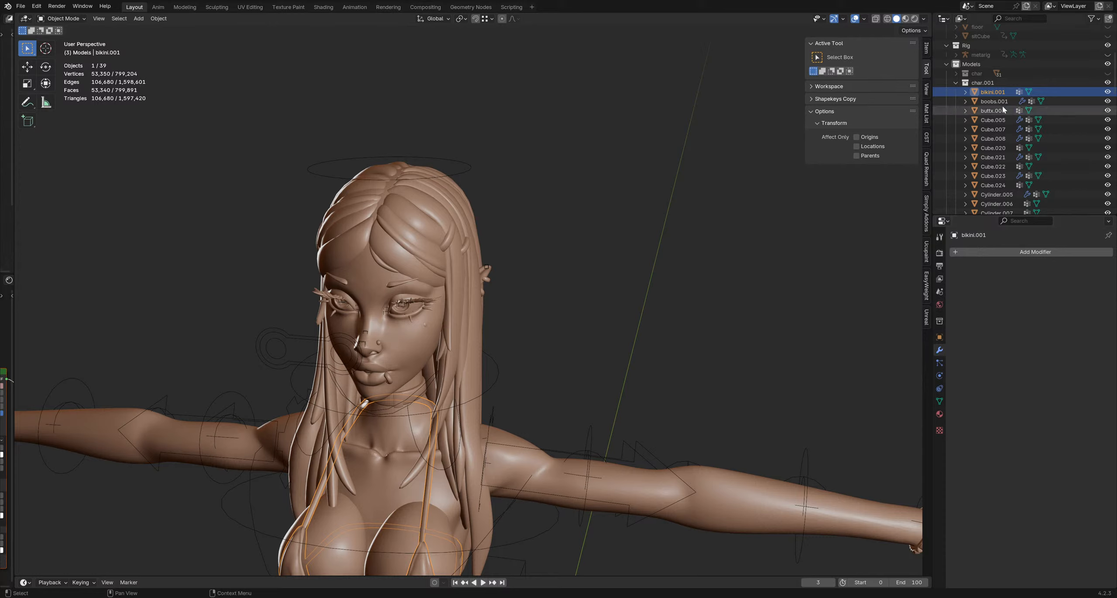
Step: Move the char.001 collection from Models into the backup collection and save the file
click(956, 83)
click(985, 82)
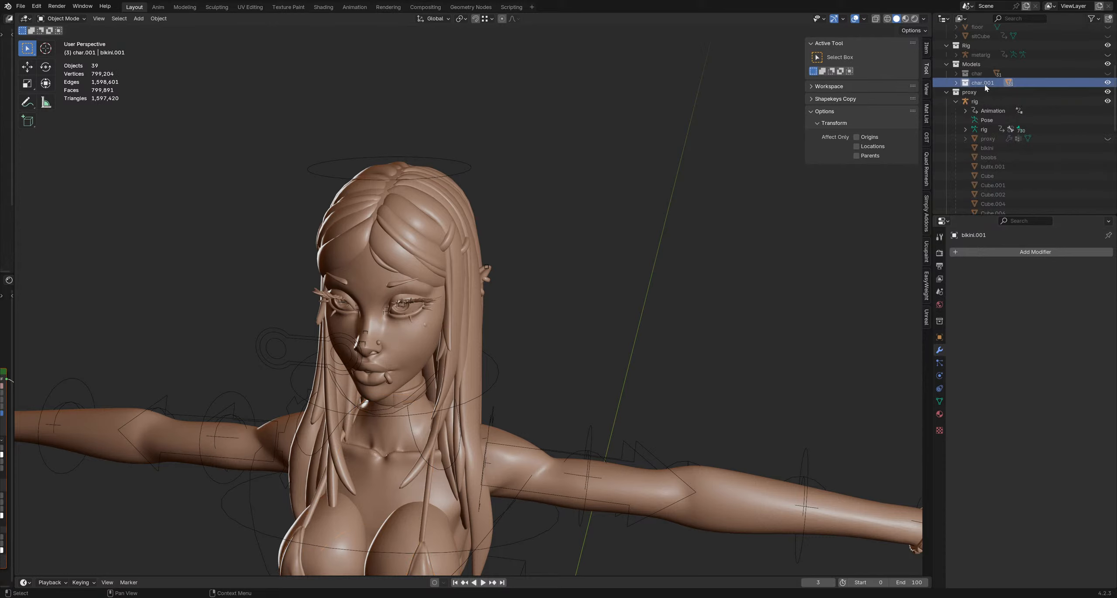
key(m)
right_click(1017, 84)
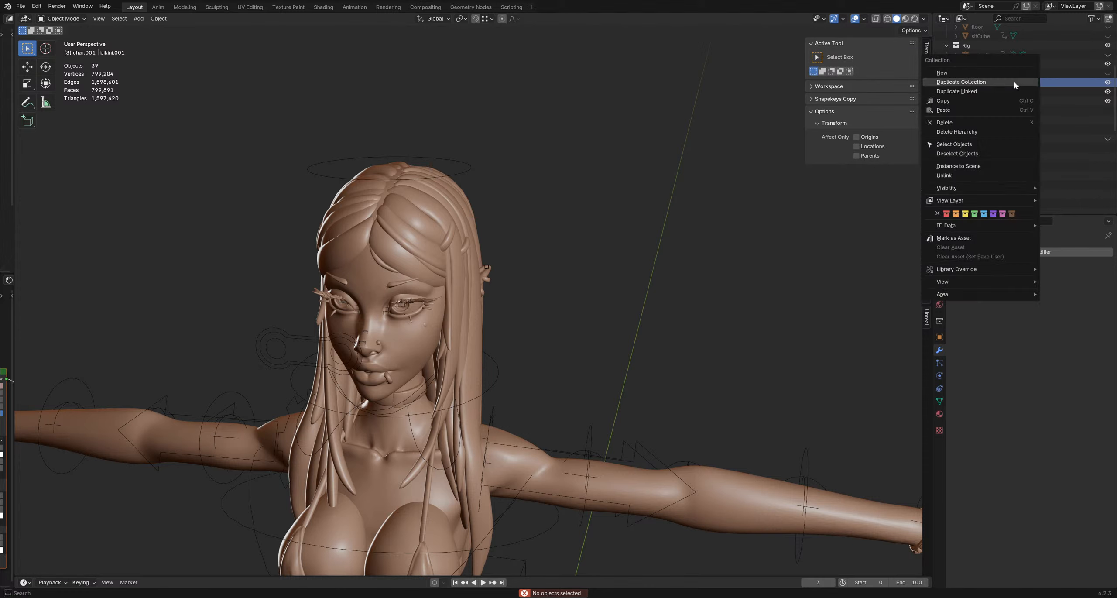
scroll(1038, 95, up, 2)
scroll(1037, 97, up, 5)
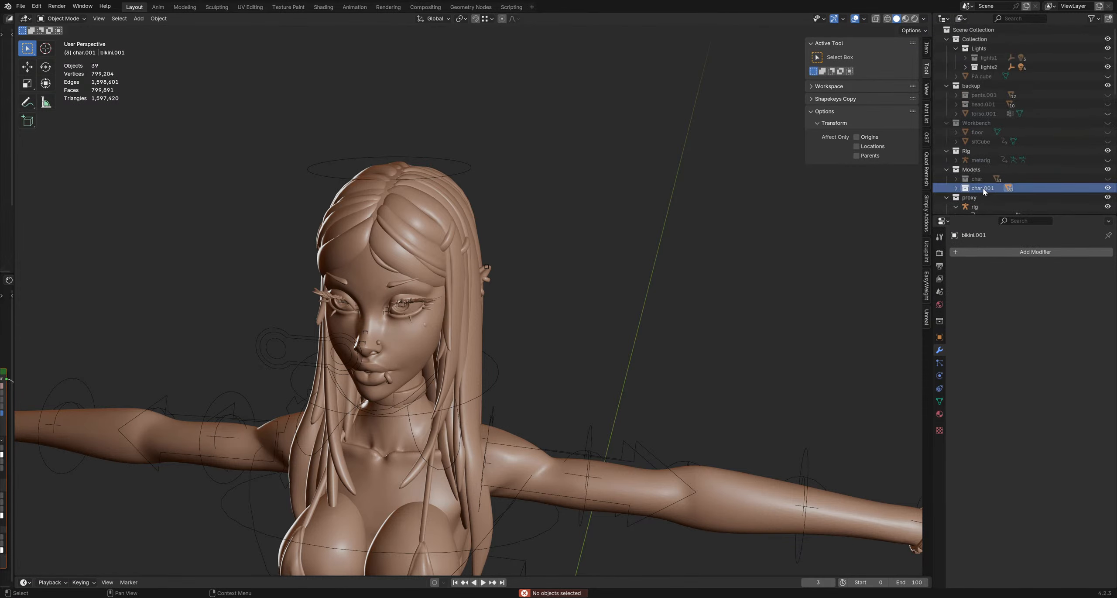
drag(985, 191, 985, 85)
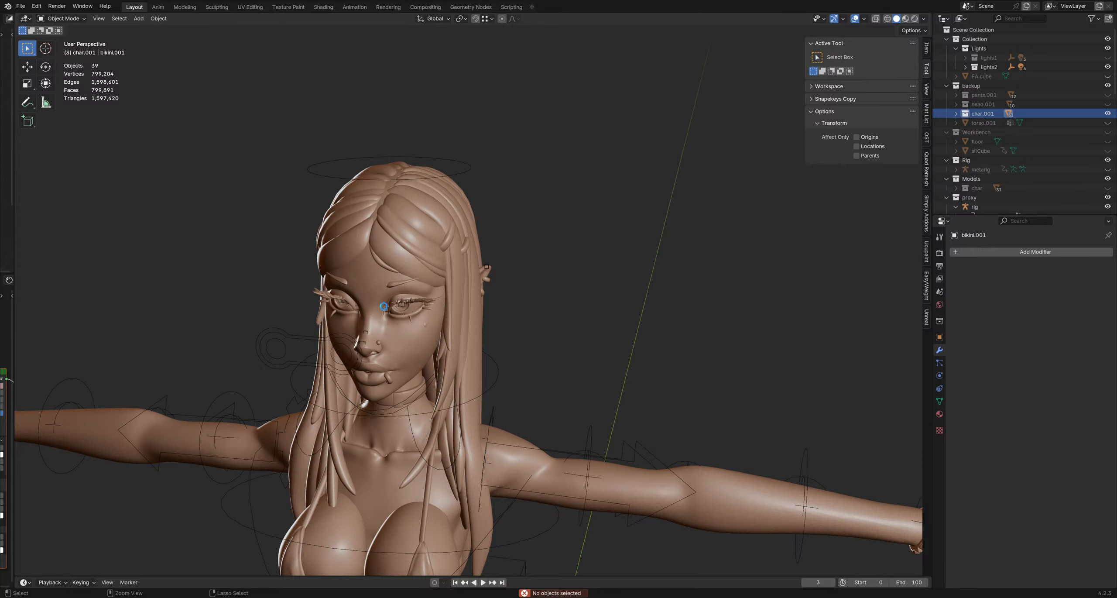
key(ctrl+s)
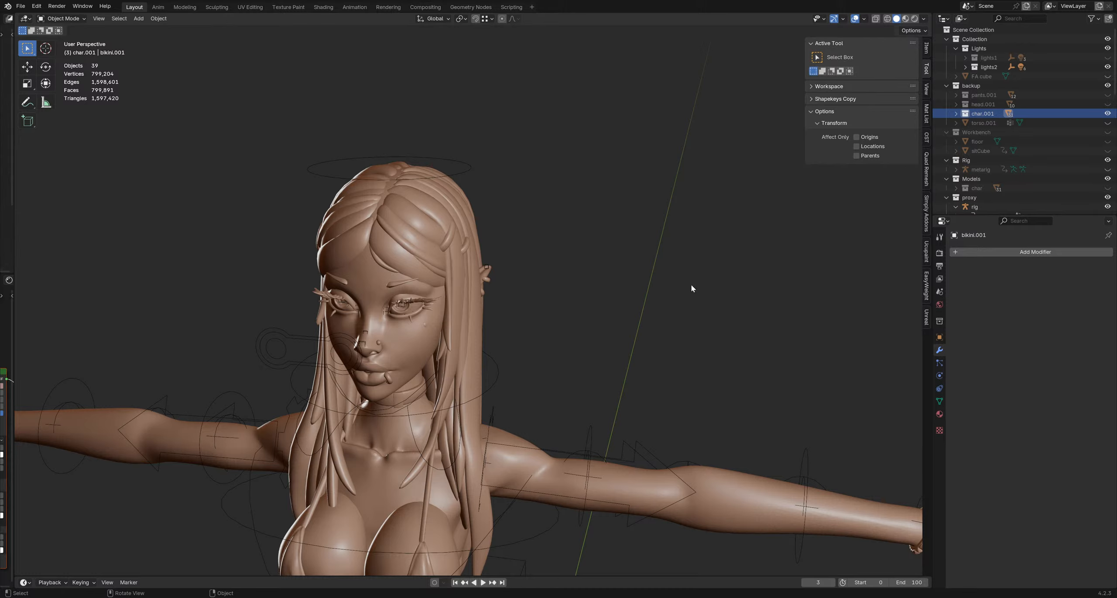
Step: Hide the char.001 collection, reveal torso.001 in the backup collection to check it, and delete torso.001
click(985, 123)
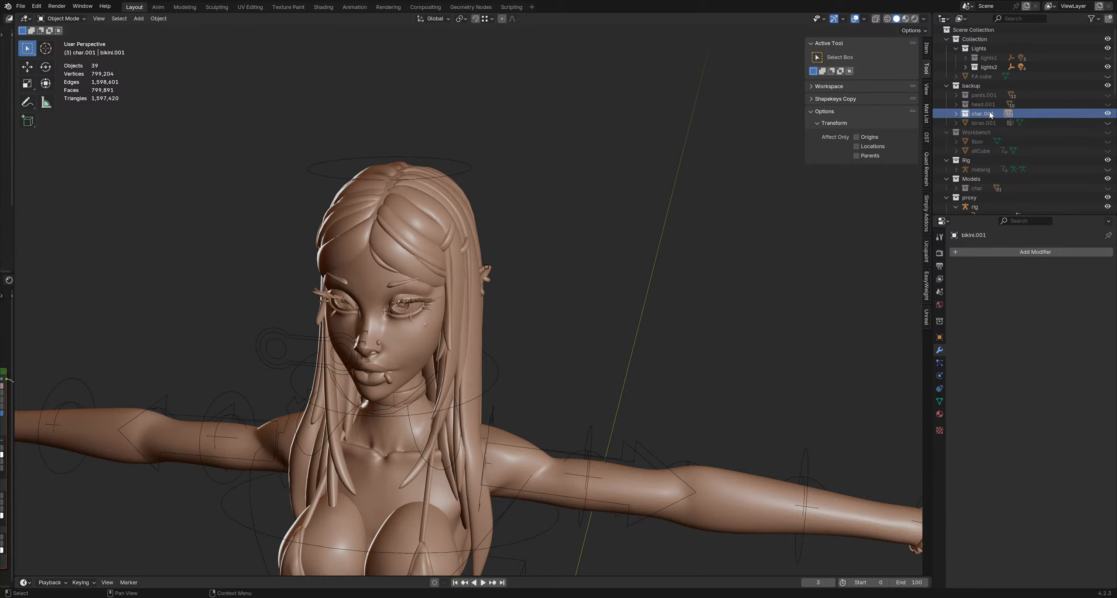
ctrl+click(1107, 123)
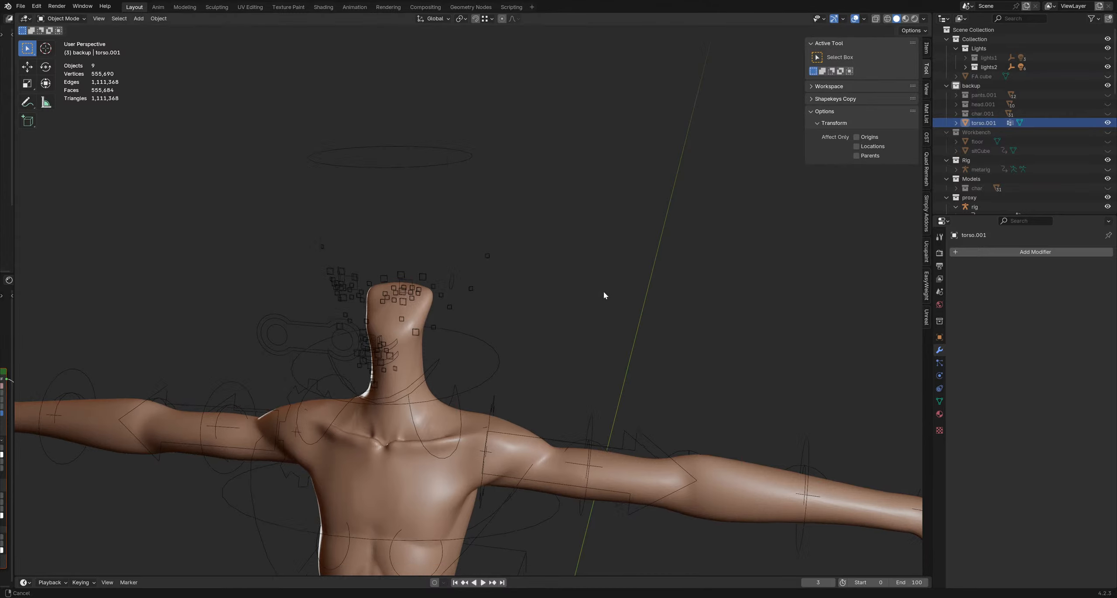
ctrl+middle_drag(604, 292, 701, 403)
shift+middle_drag(606, 337, 567, 349)
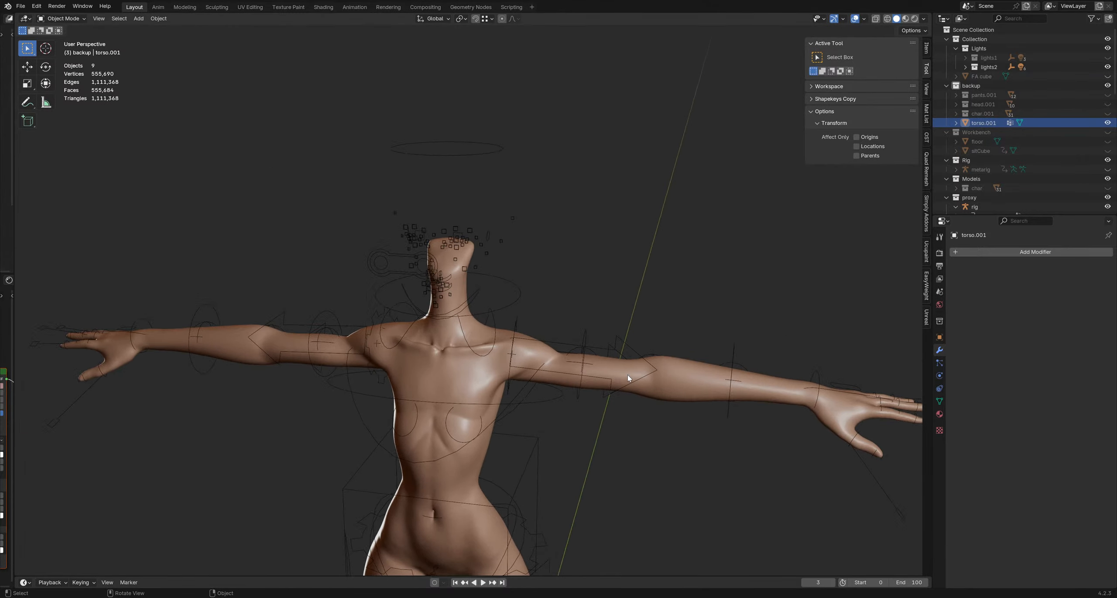
click(673, 388)
shift+middle_drag(669, 371, 603, 228)
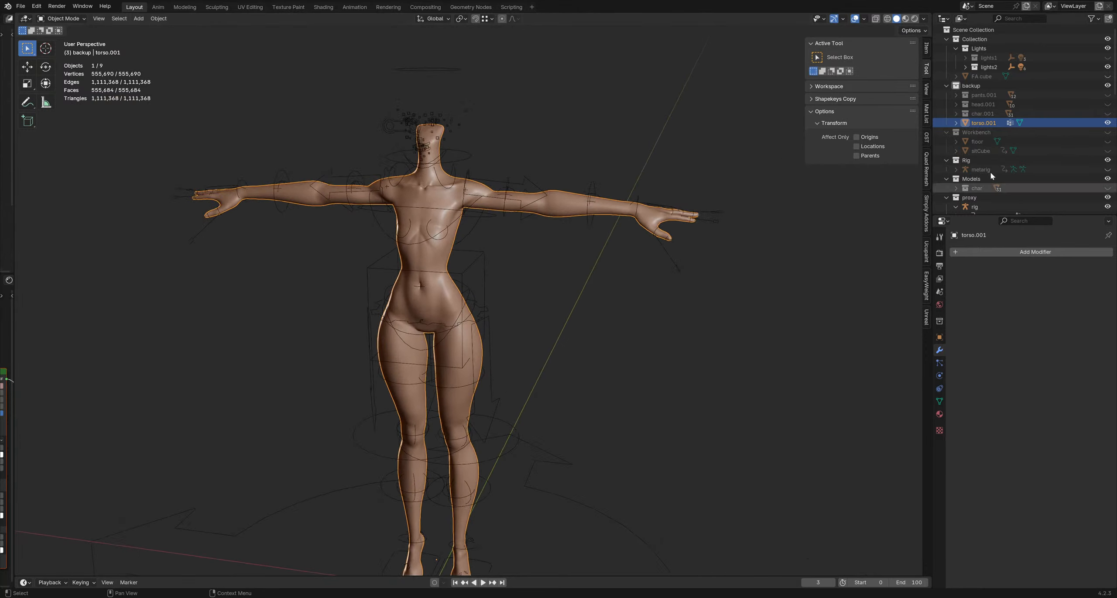
click(983, 115)
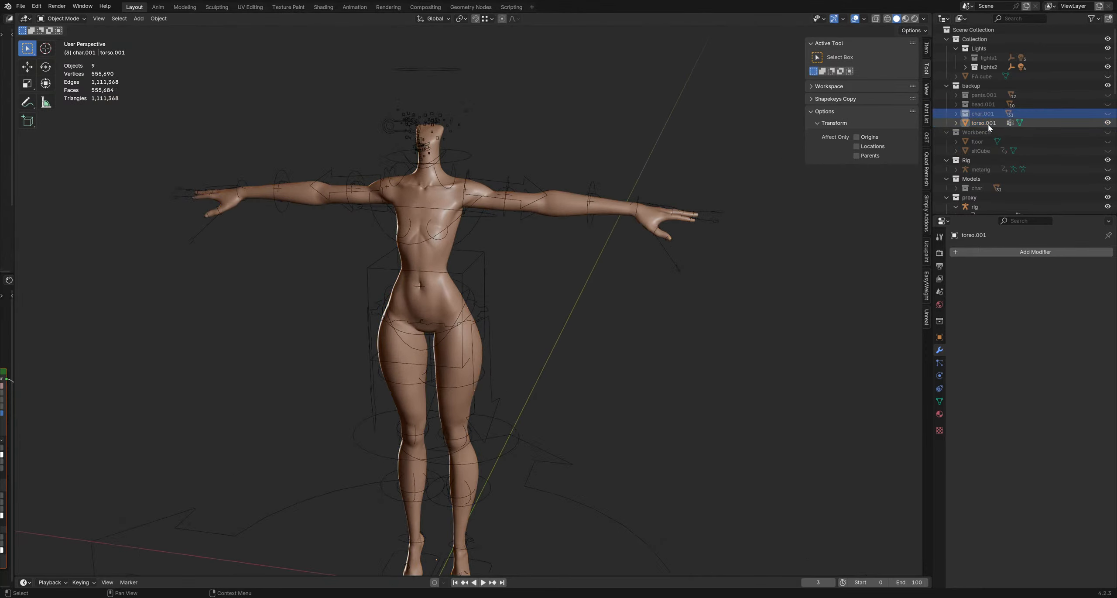
click(988, 124)
key(x)
Step: Reveal the head.001 collection in backup and delete it together with its hierarchy
click(987, 106)
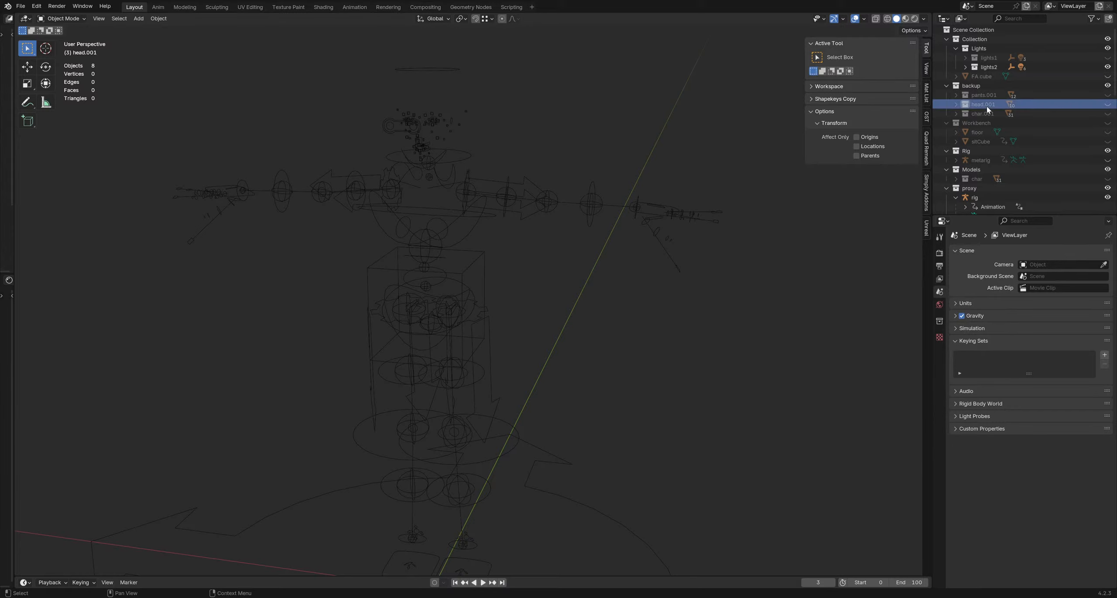
click(1107, 105)
ctrl+middle_drag(461, 174, 474, 241)
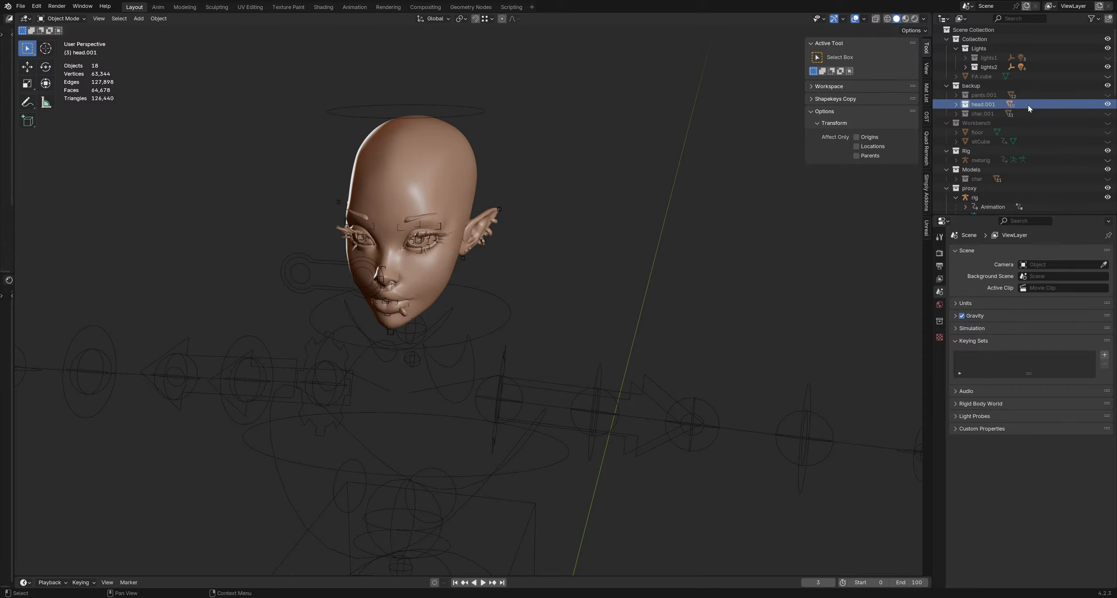
right_click(989, 105)
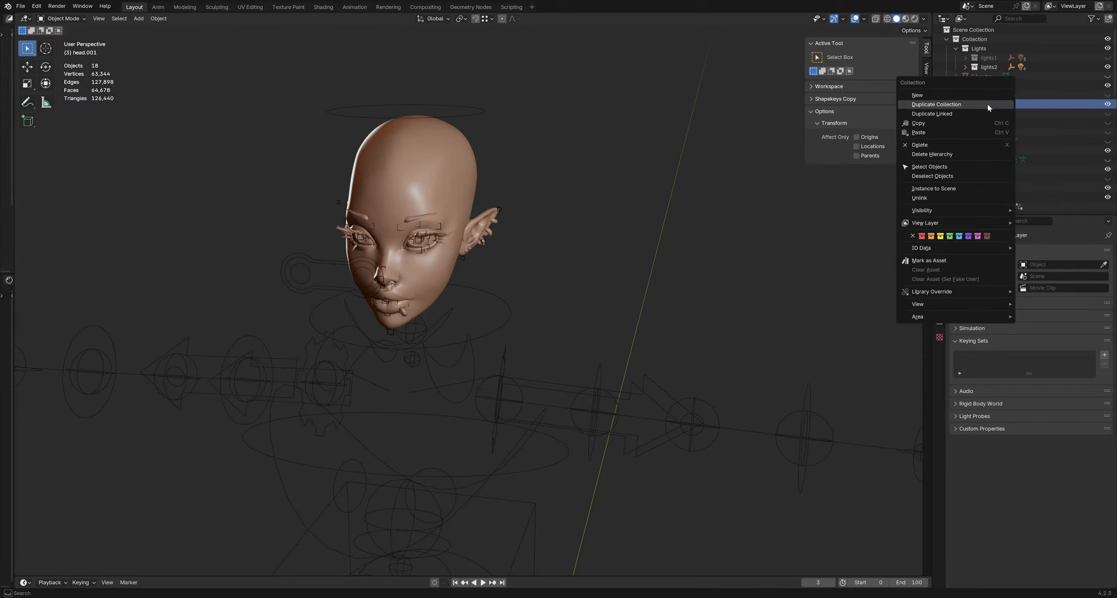
click(955, 155)
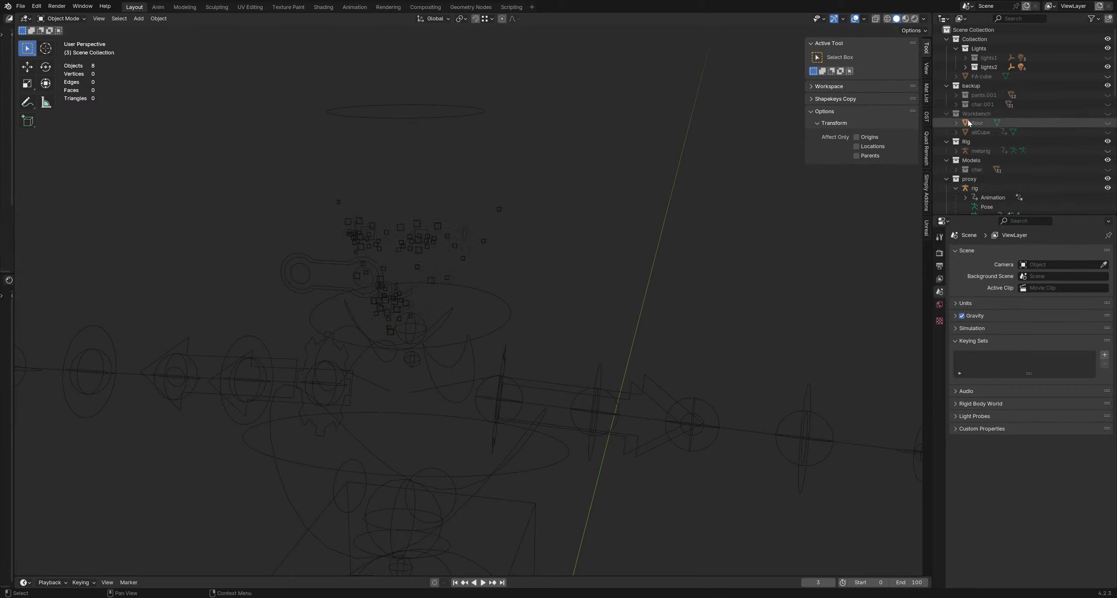
Step: Reveal the pants.001 collection in backup, check its meshes, and delete it together with its hierarchy
click(1108, 95)
click(984, 94)
middle_drag(580, 284, 492, 353)
click(492, 353)
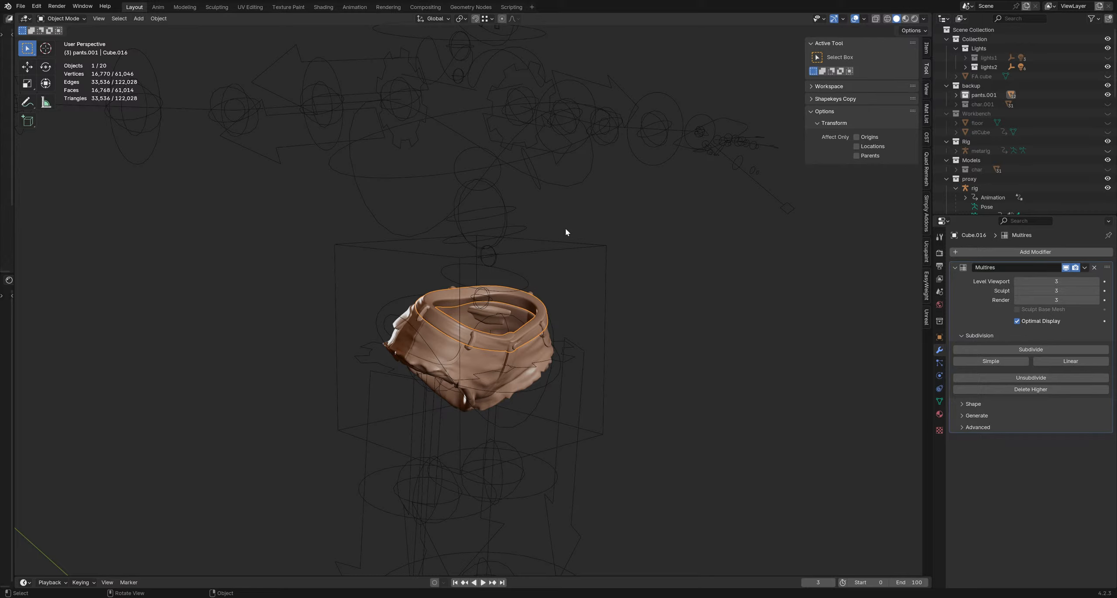
click(991, 96)
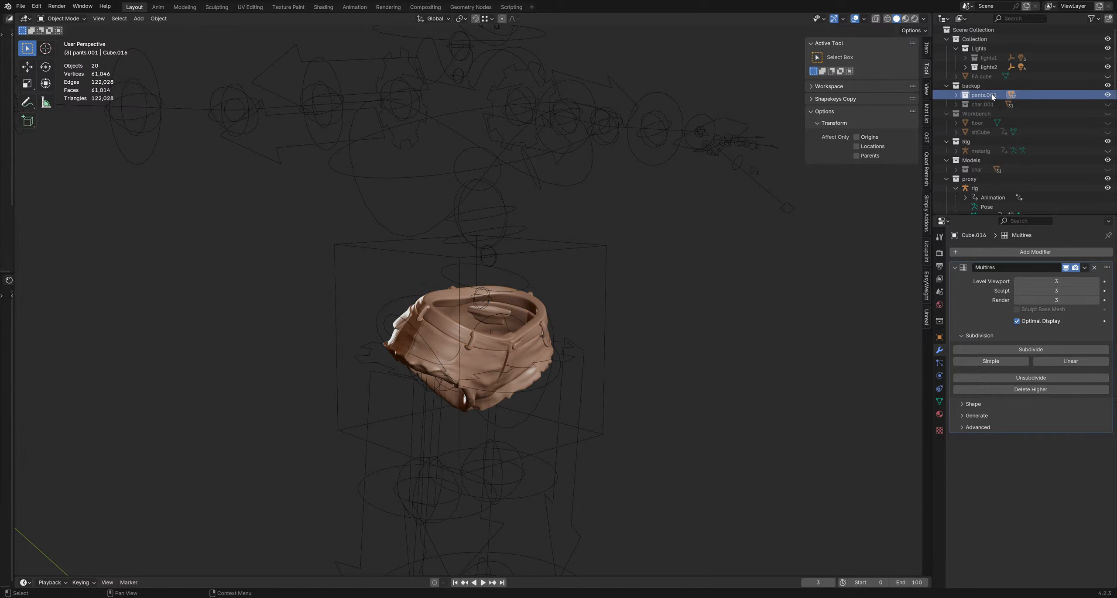
right_click(992, 95)
click(992, 96)
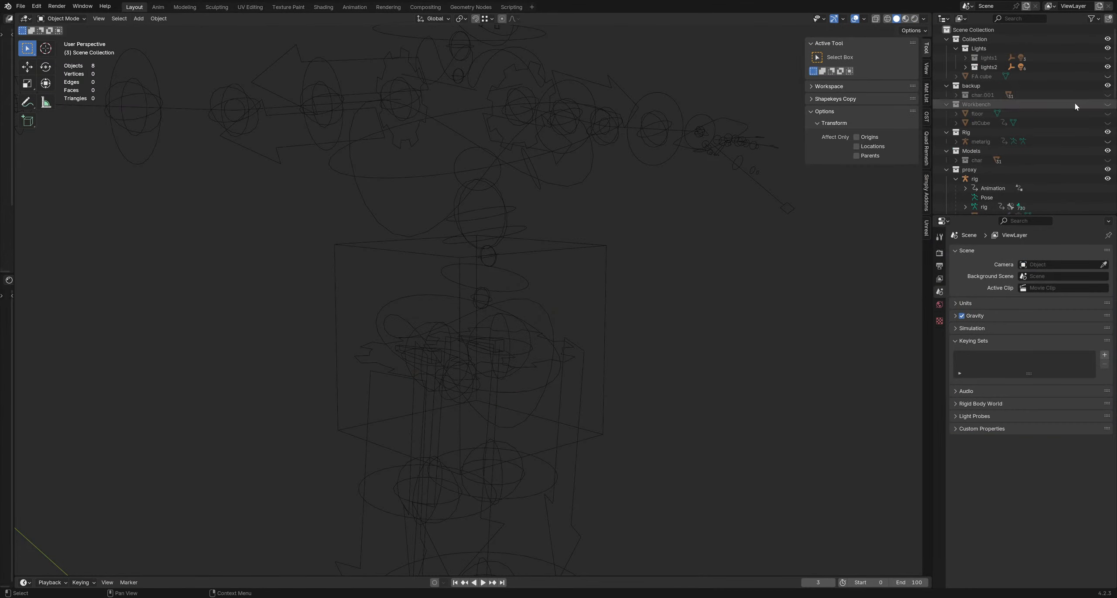
middle_drag(447, 232, 428, 239)
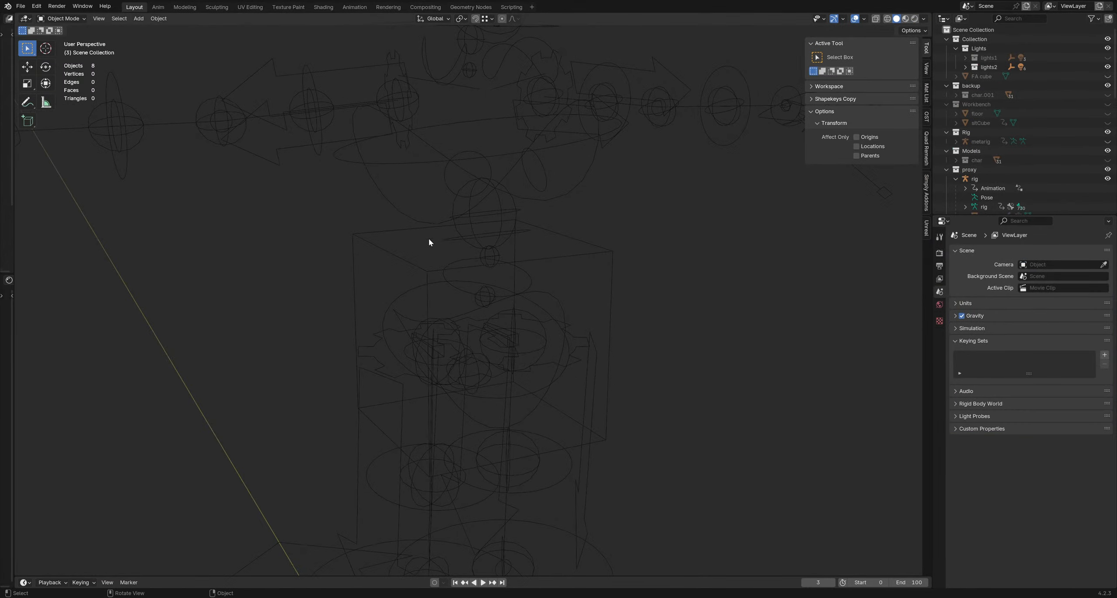
Step: Save the file and look through the meshes listed under the rig in the proxy collection
click(20, 6)
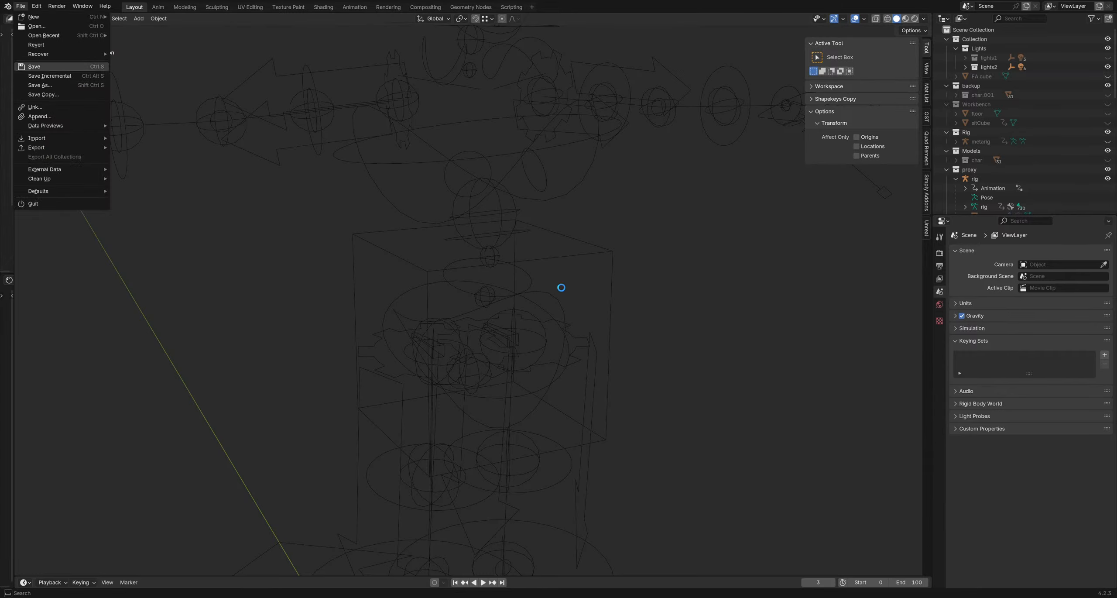
key(ctrl+s)
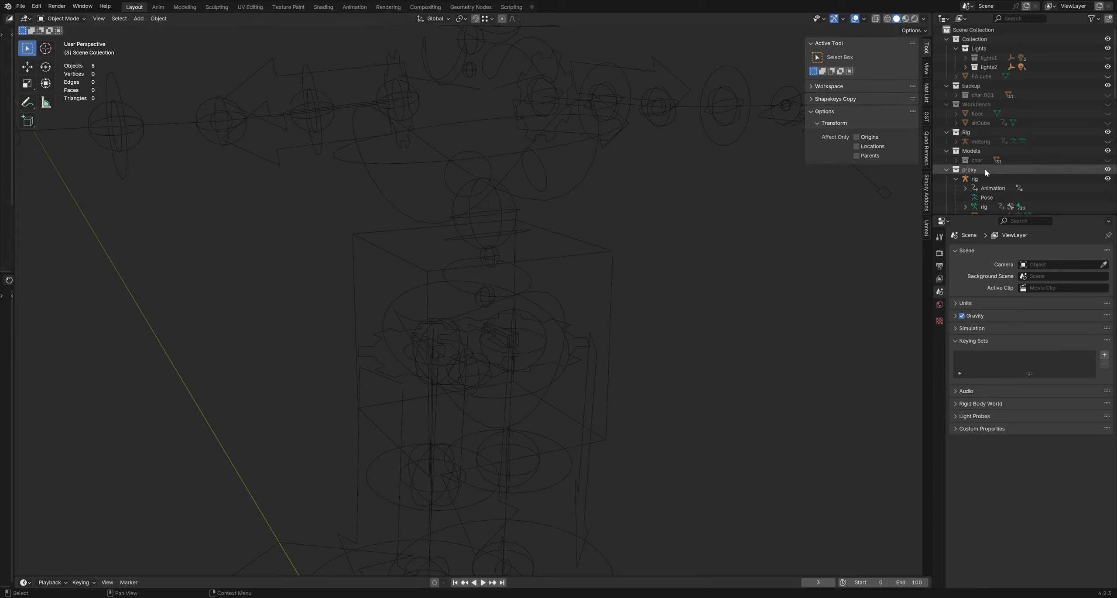
scroll(1027, 163, down, 3)
scroll(1023, 162, down, 10)
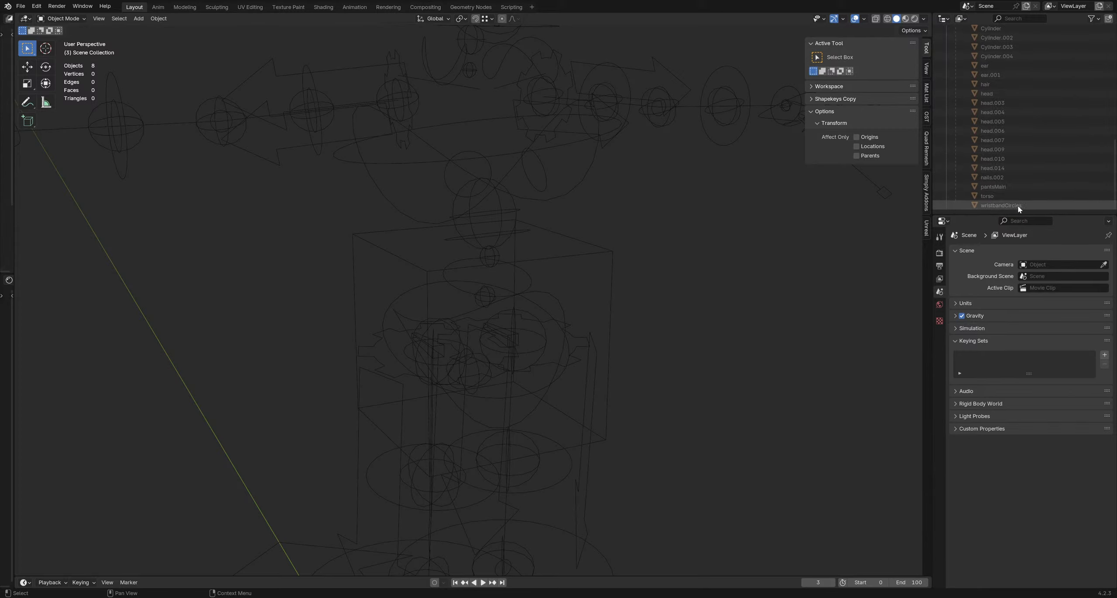
scroll(1019, 152, up, 2)
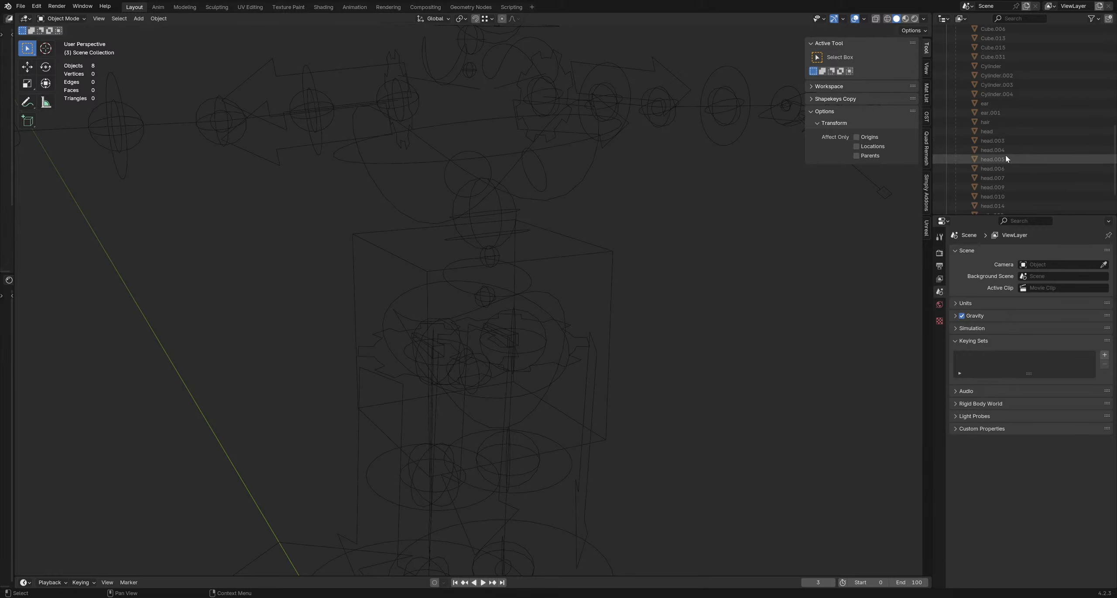
scroll(1005, 155, up, 8)
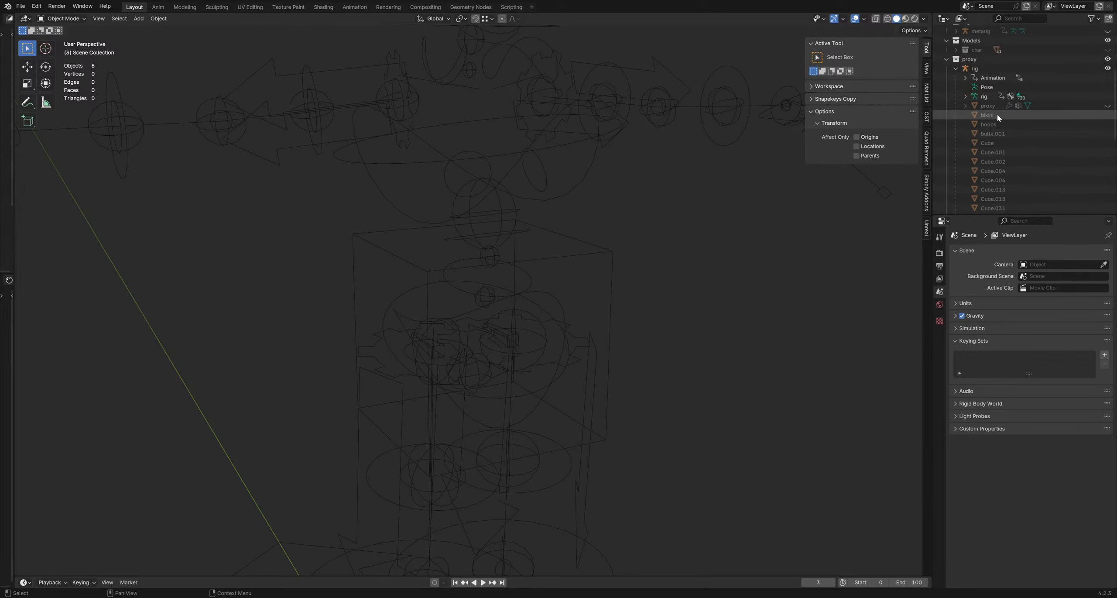
scroll(1001, 107, up, 5)
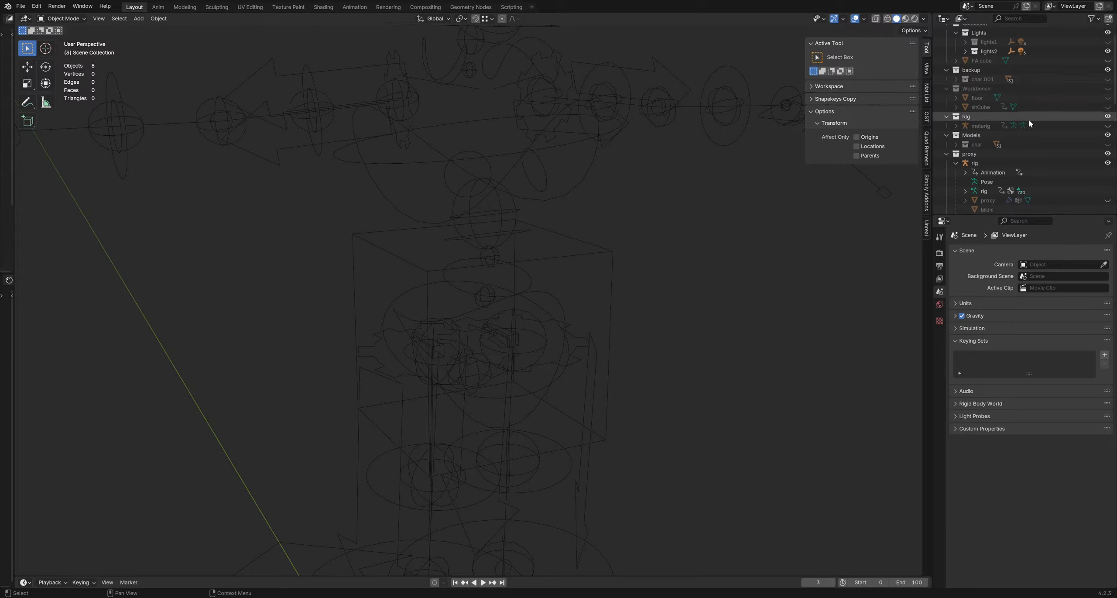
scroll(1051, 155, down, 2)
scroll(1052, 155, down, 2)
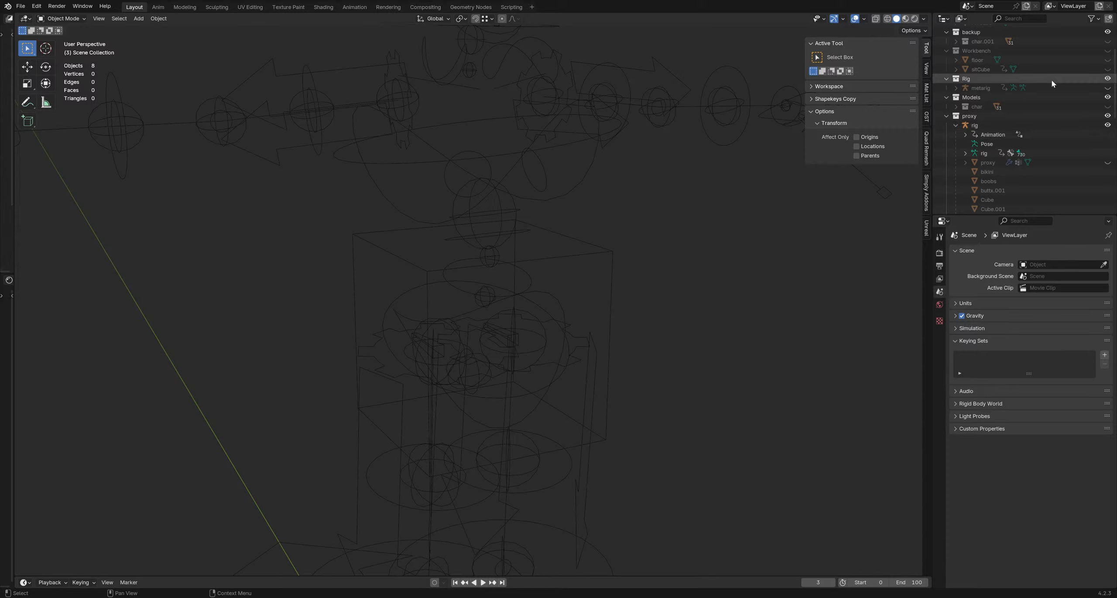
Step: Reveal the char collection in Models, expand its mesh list, and bring the whole character into view
click(1107, 107)
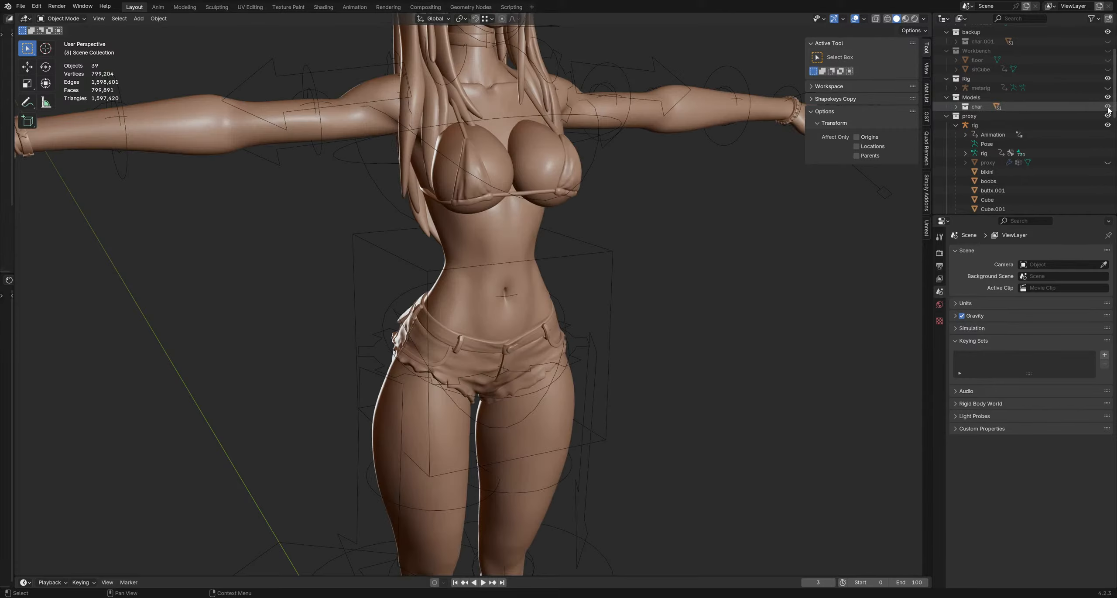
click(956, 107)
middle_drag(567, 199, 614, 225)
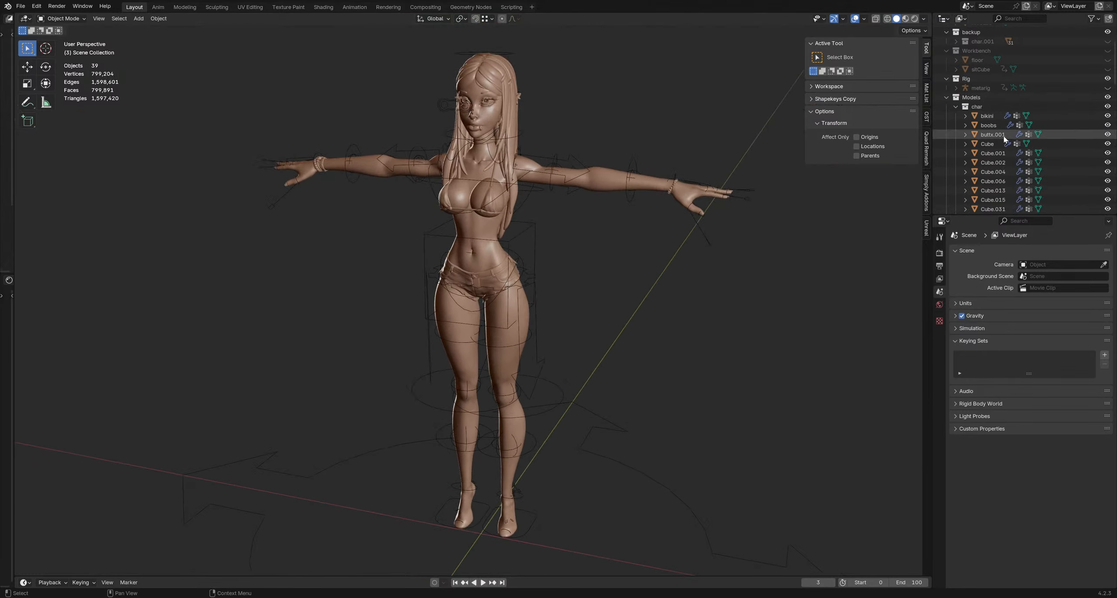
Step: Apply Visual Geometry to Mesh to all meshes in the char collection, from bikini to wristbandCircles
click(987, 116)
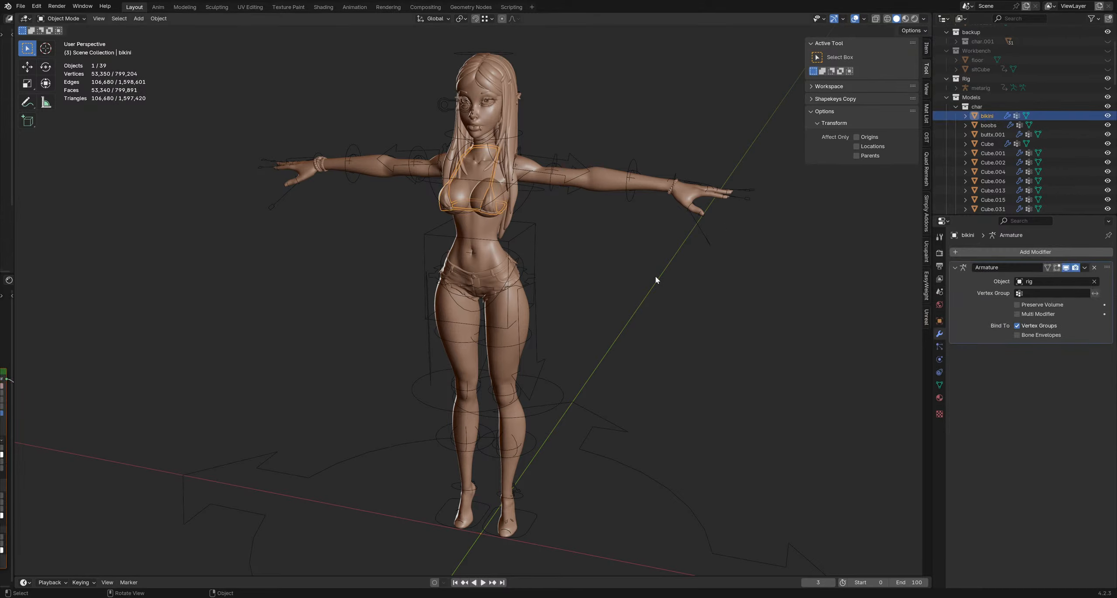
scroll(655, 275, down, 4)
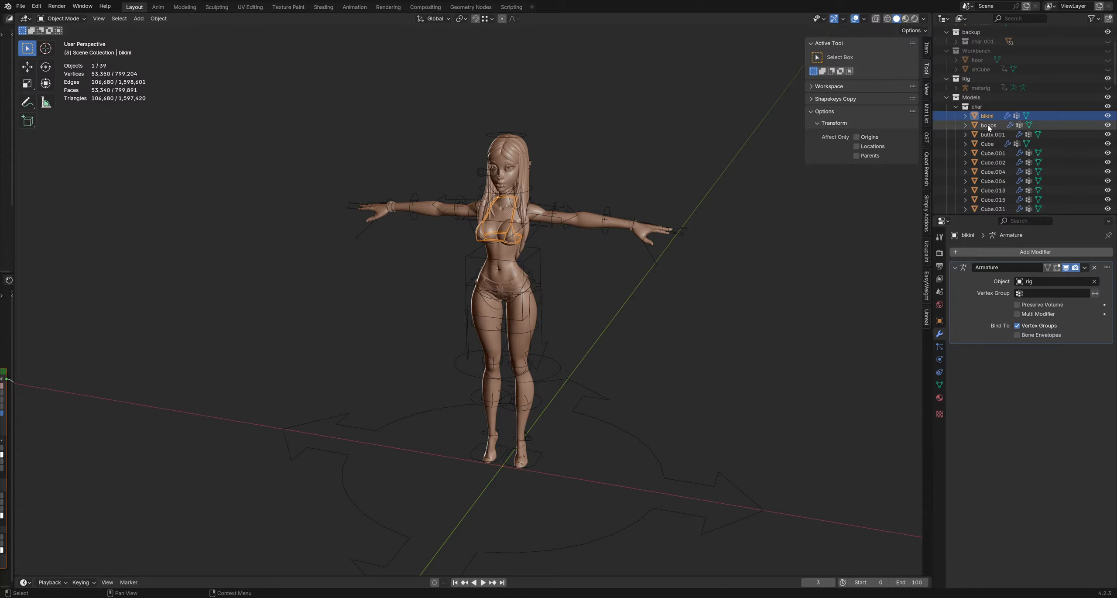
scroll(997, 171, down, 6)
scroll(992, 170, down, 4)
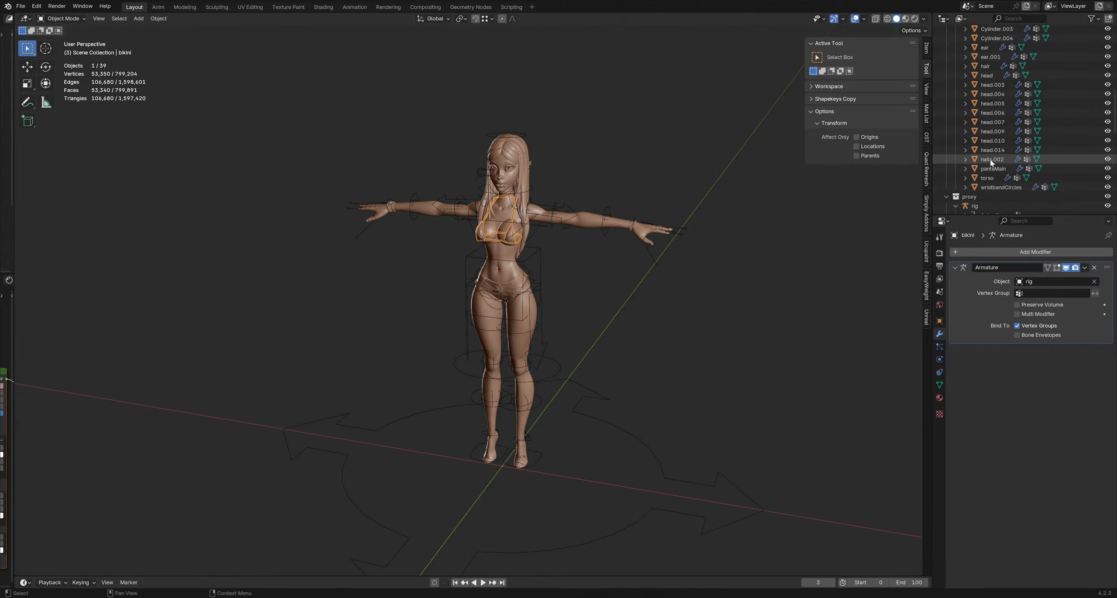
shift+click(993, 187)
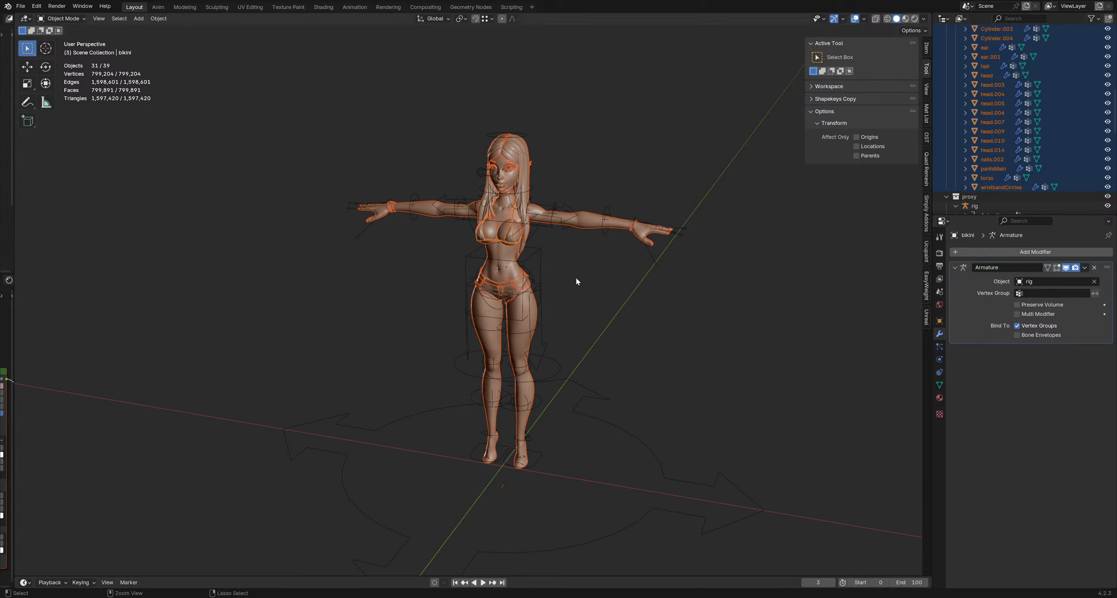
key(ctrl+a)
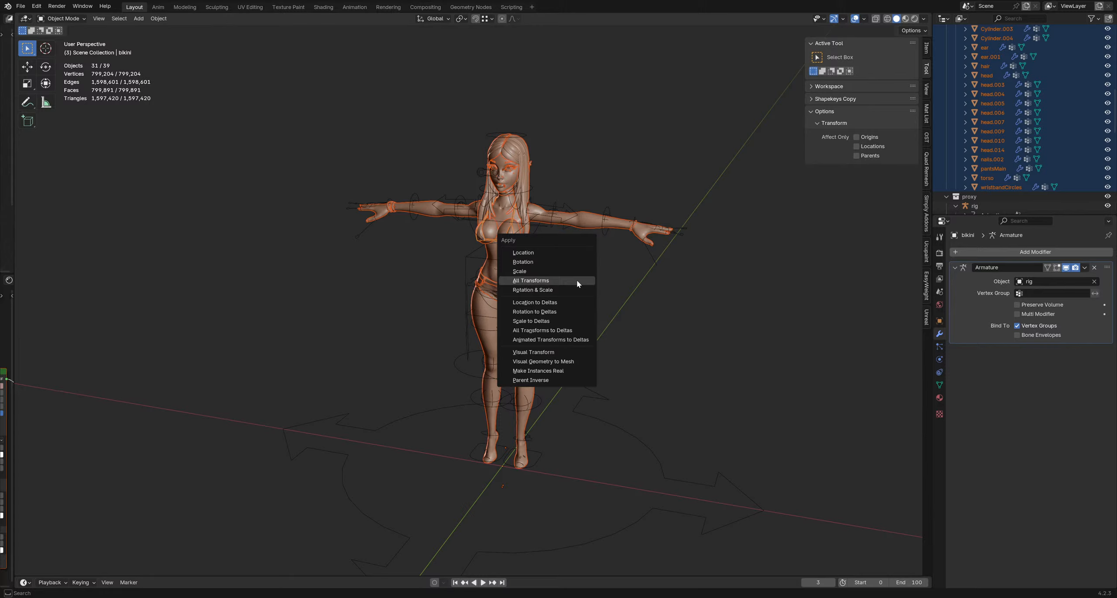
click(562, 361)
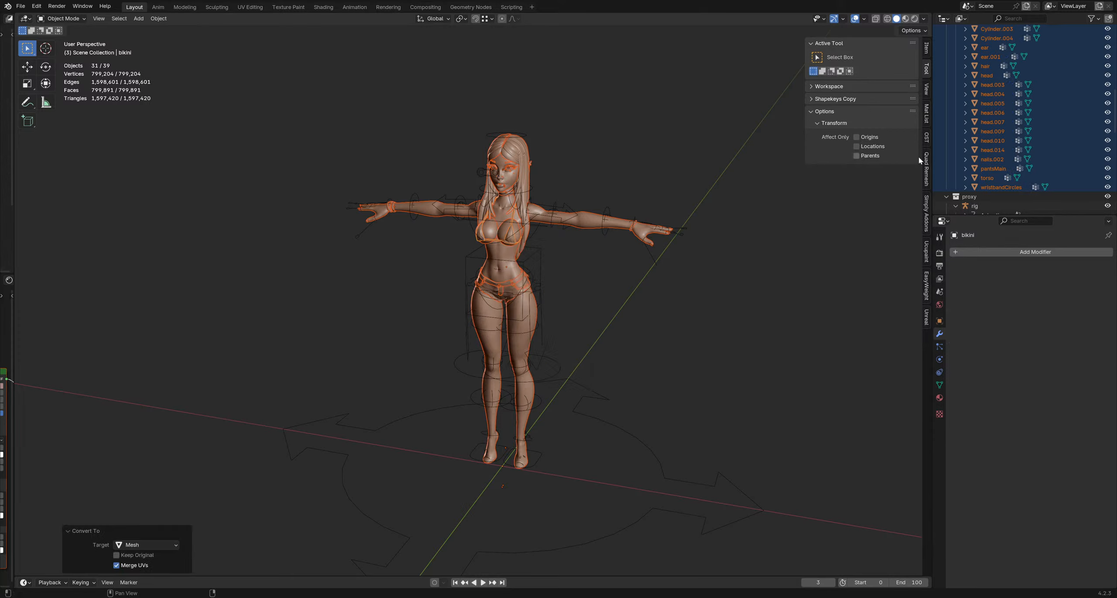
Step: Check the hair and head meshes in the char collection for remaining modifiers
scroll(1071, 149, down, 8)
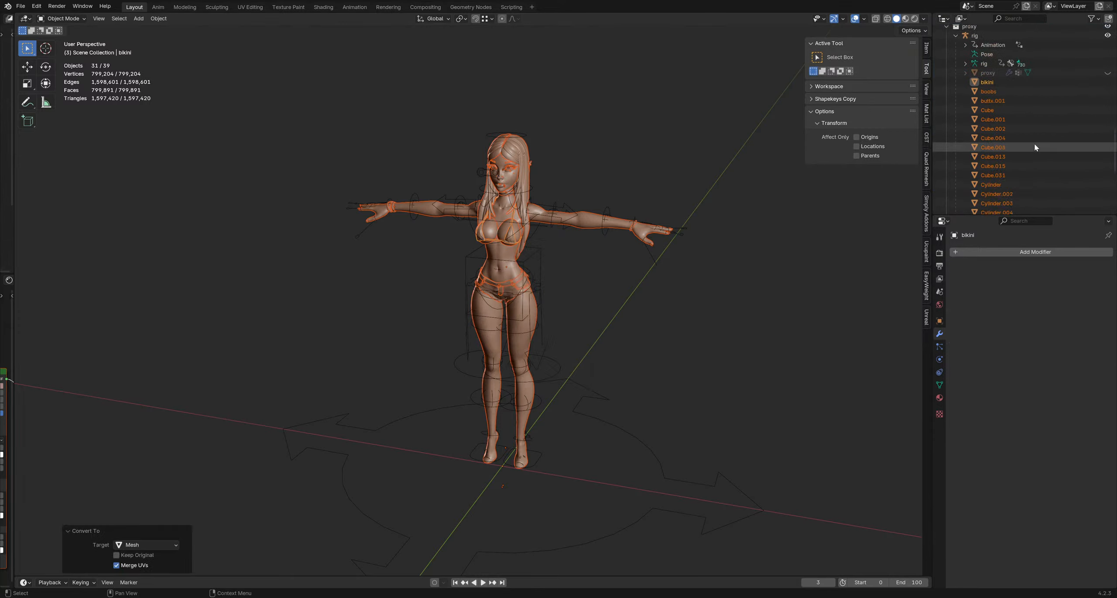
scroll(1032, 142, down, 8)
scroll(1029, 139, up, 2)
click(990, 123)
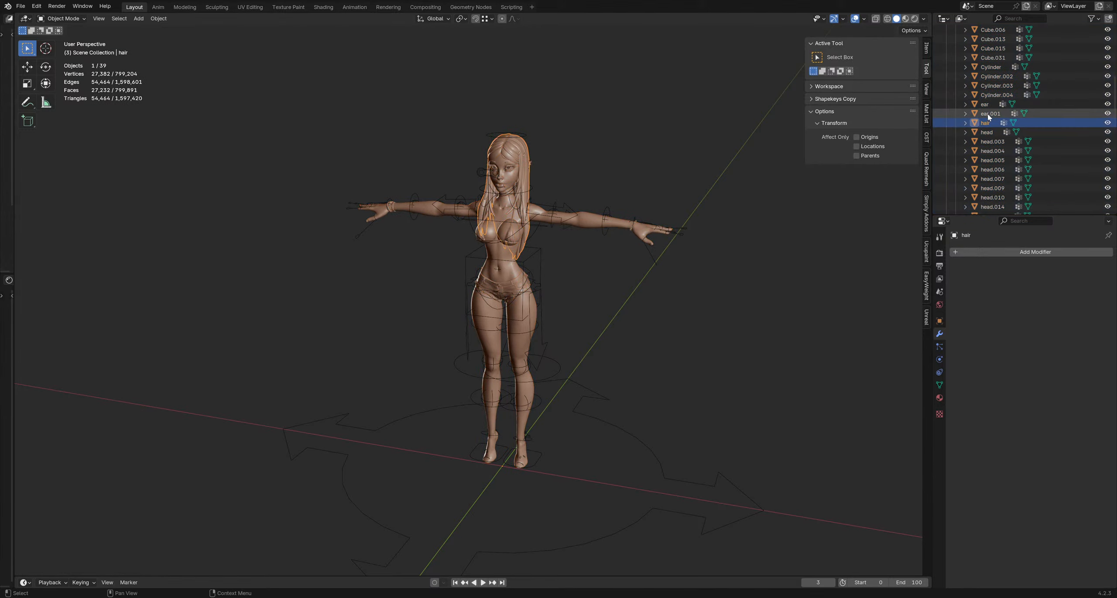
scroll(504, 179, up, 5)
click(513, 53)
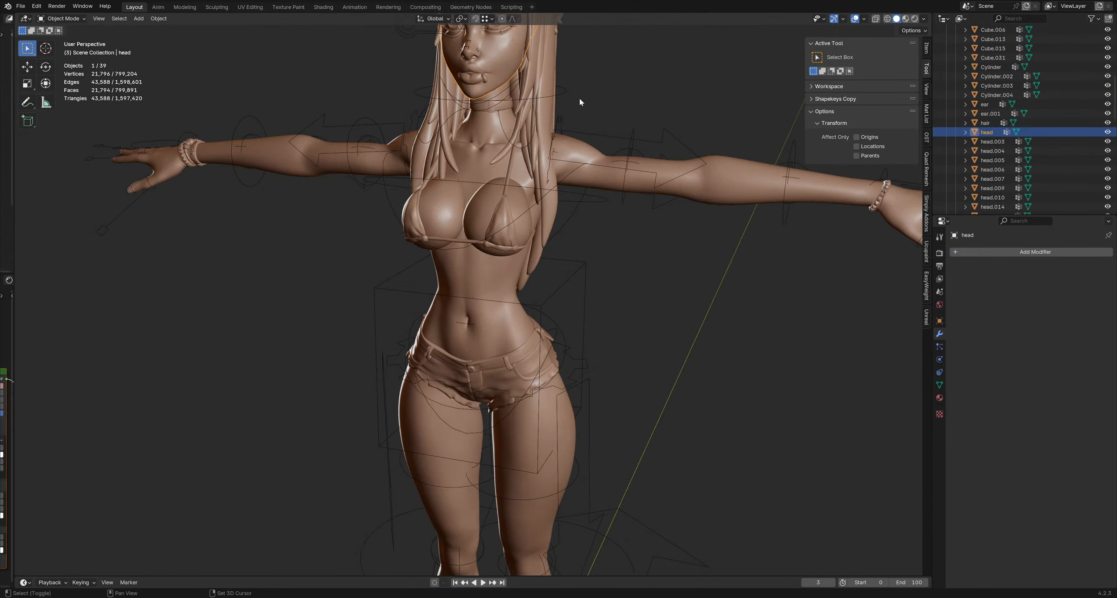
shift+middle_drag(579, 98, 541, 175)
click(538, 159)
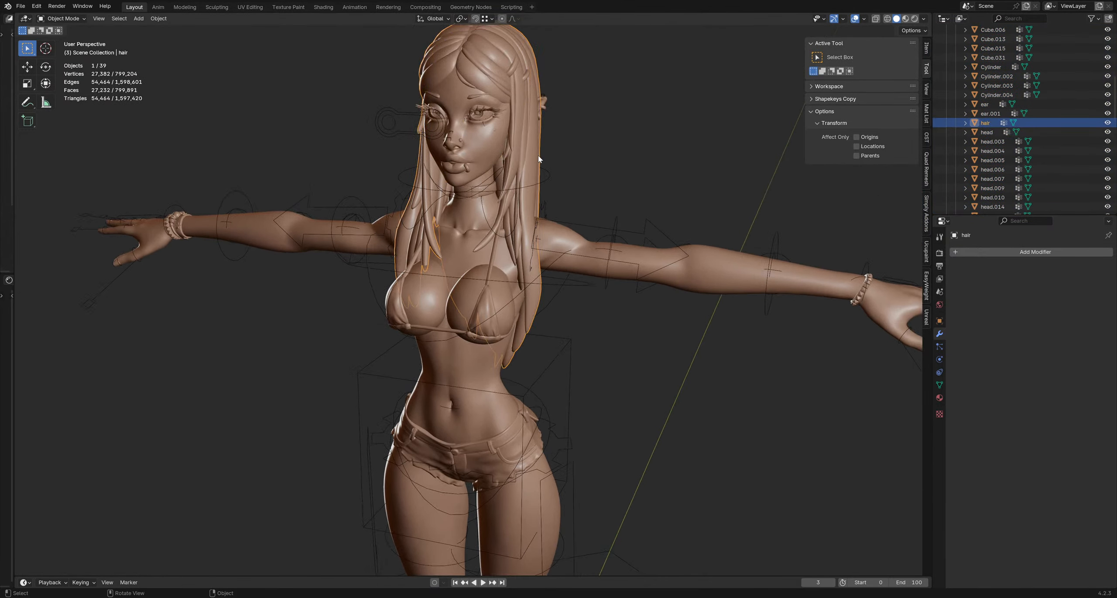
Step: Examine the topology of the hair and face up close with the wireframe overlay, then view the whole figure again
shift+middle_drag(548, 149, 556, 289)
scroll(522, 284, up, 4)
key(alt+w)
middle_drag(524, 192, 429, 209)
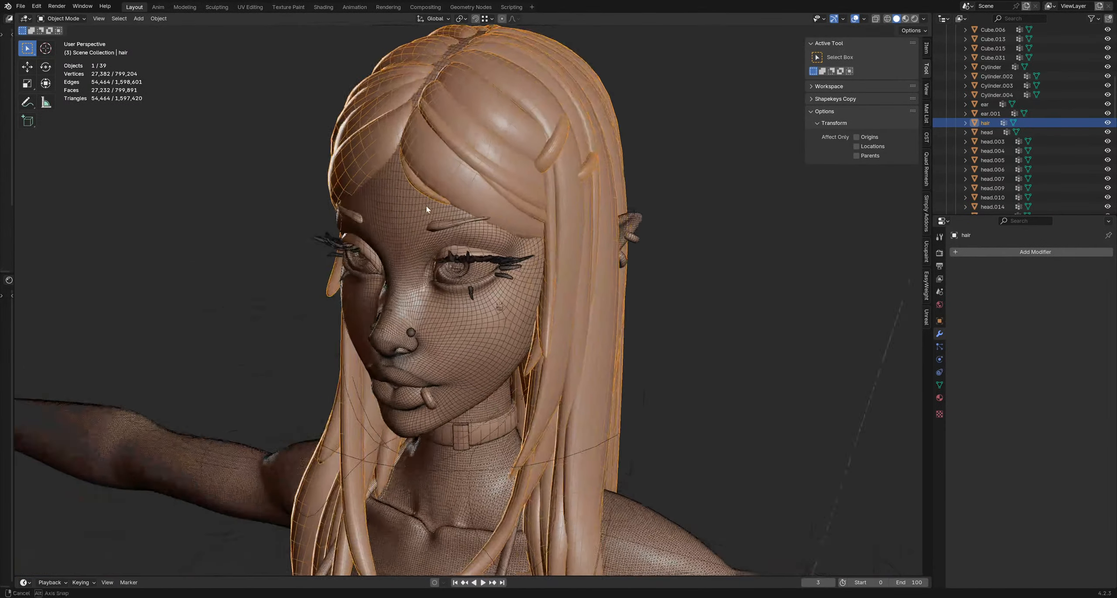
scroll(540, 232, down, 4)
key(alt+w)
shift+middle_drag(541, 232, 561, 208)
middle_drag(624, 234, 659, 240)
shift+middle_drag(583, 234, 577, 202)
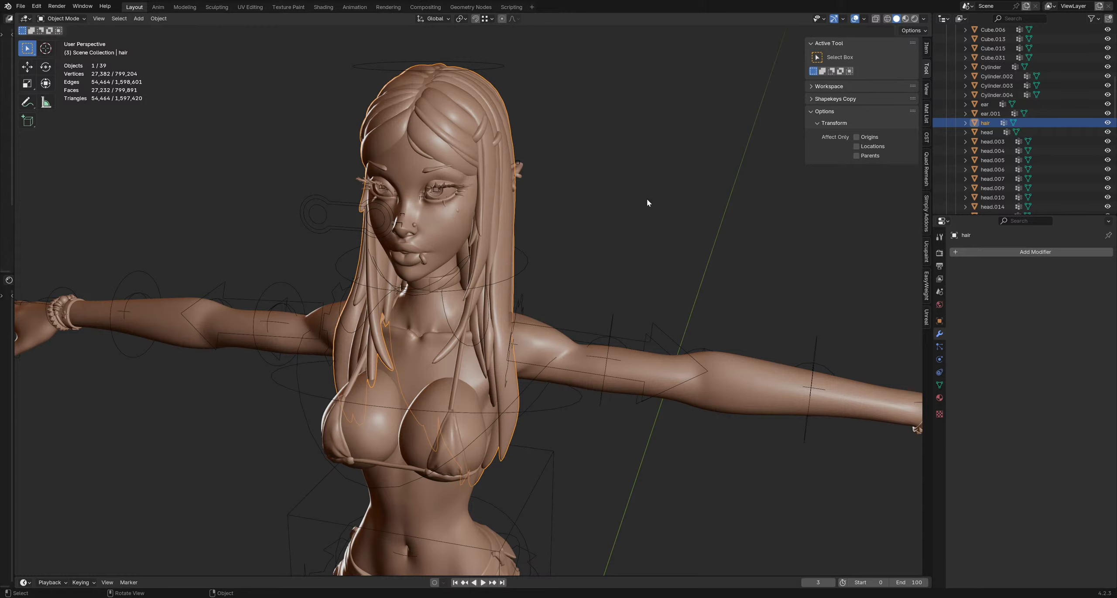
mouse_move(626, 202)
middle_down()
mouse_move(616, 186)
mouse_move(612, 204)
mouse_move(556, 196)
mouse_move(594, 214)
mouse_move(598, 188)
mouse_move(607, 207)
middle_up()
scroll(556, 196, down, 5)
scroll(538, 219, up, 1)
scroll(598, 189, down, 3)
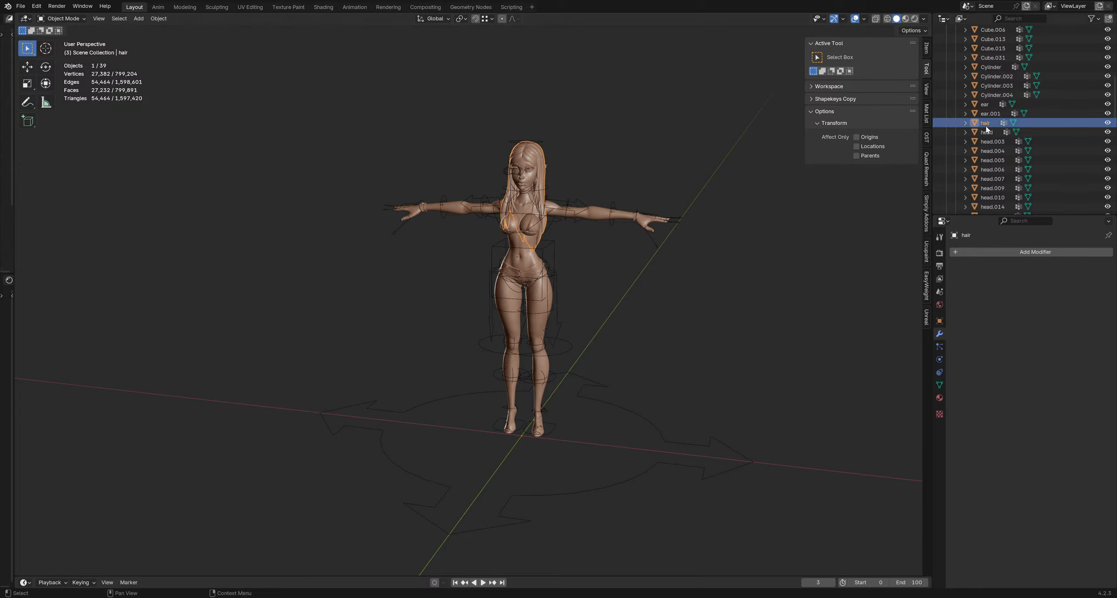
Step: Join all meshes in the char collection, from bikini to wristbandCircles, into one object with wristbandCircles as the active object
scroll(987, 129, up, 5)
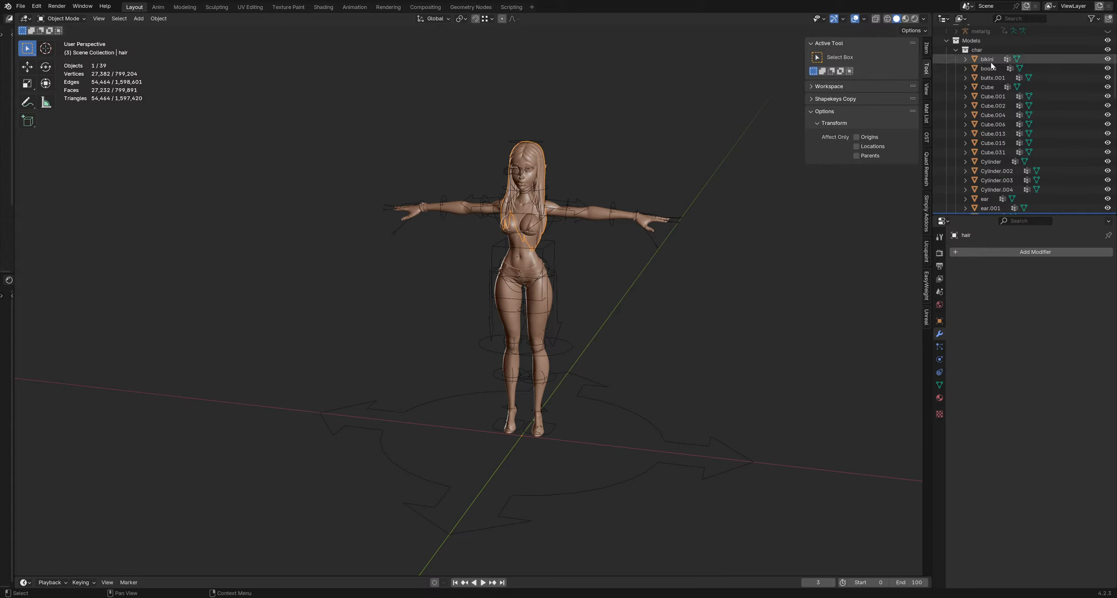
click(991, 62)
scroll(985, 131, down, 7)
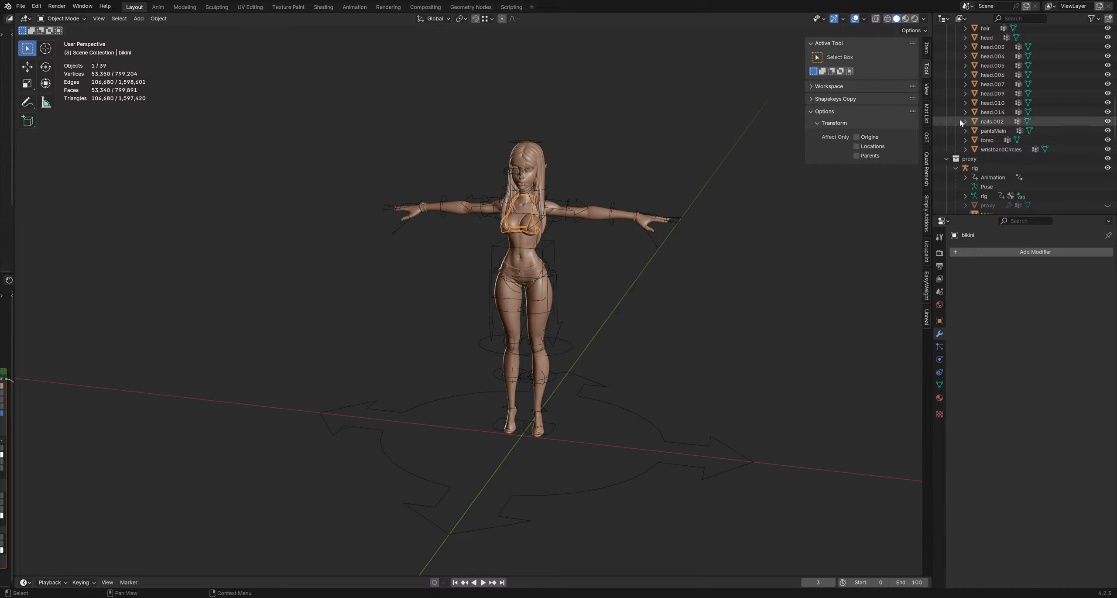
click(1000, 149)
scroll(996, 135, up, 6)
scroll(995, 134, up, 5)
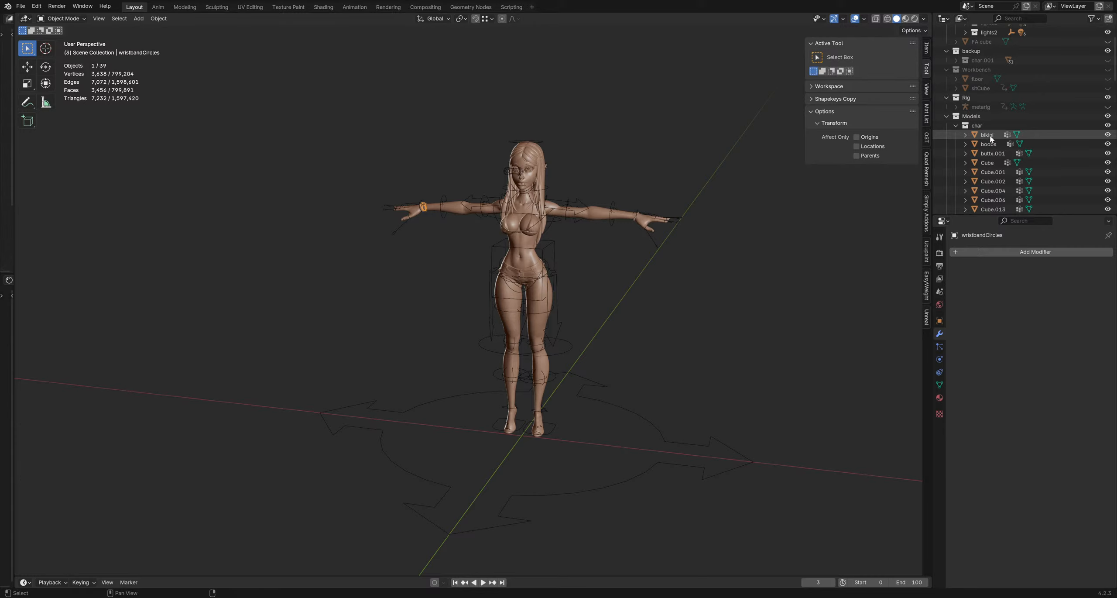
shift+click(990, 136)
scroll(992, 138, down, 7)
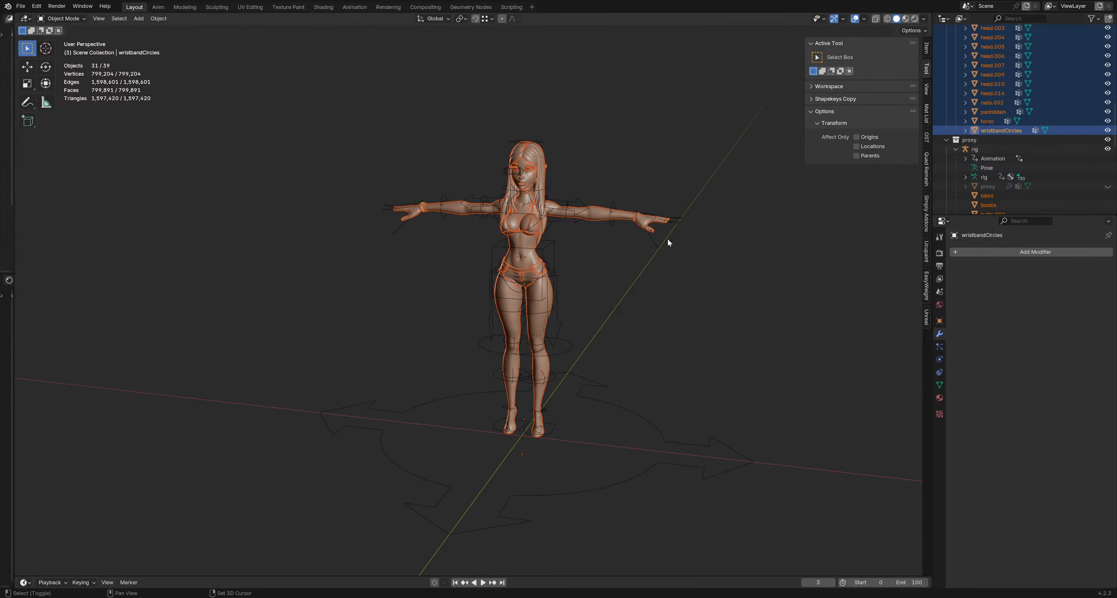
shift+middle_drag(667, 238, 653, 254)
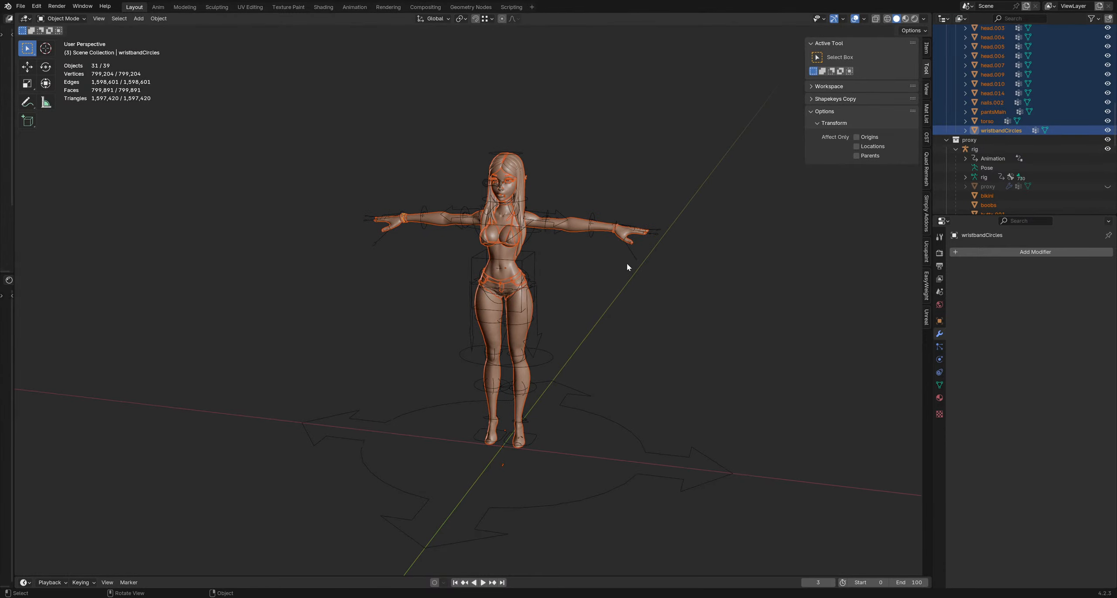
key(ctrl+j)
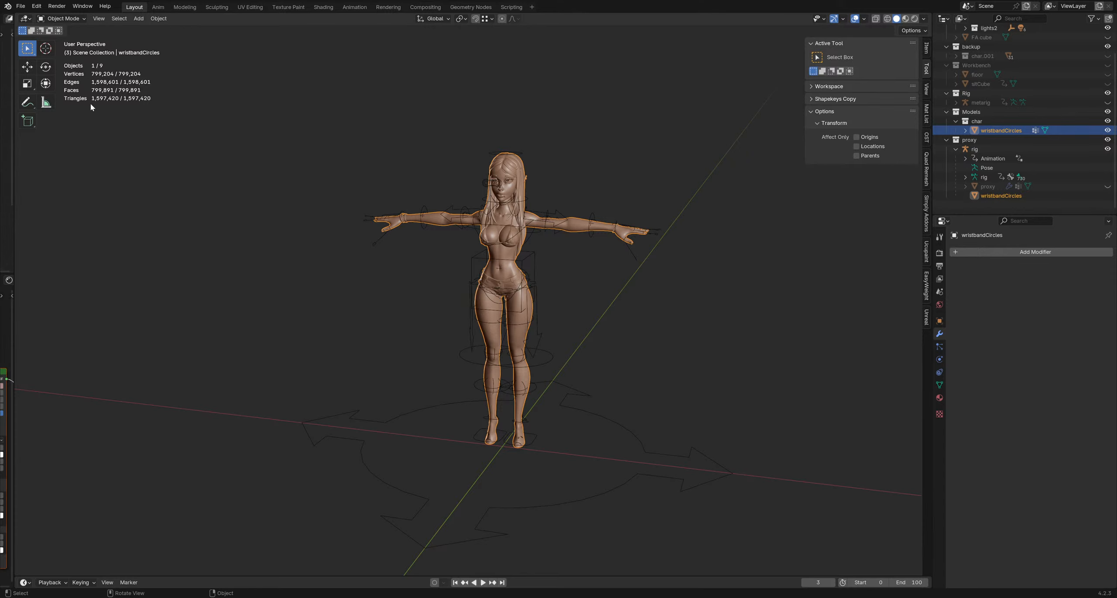
Step: Rename the joined mesh in the char collection to char
scroll(543, 234, up, 5)
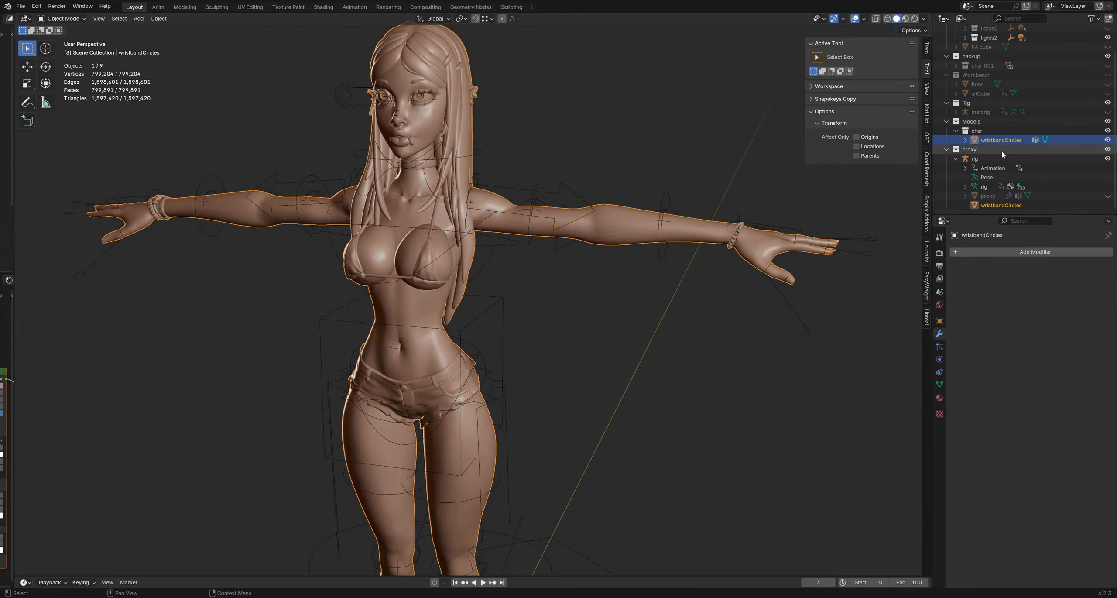
scroll(1008, 144, up, 1)
double_click(1009, 140)
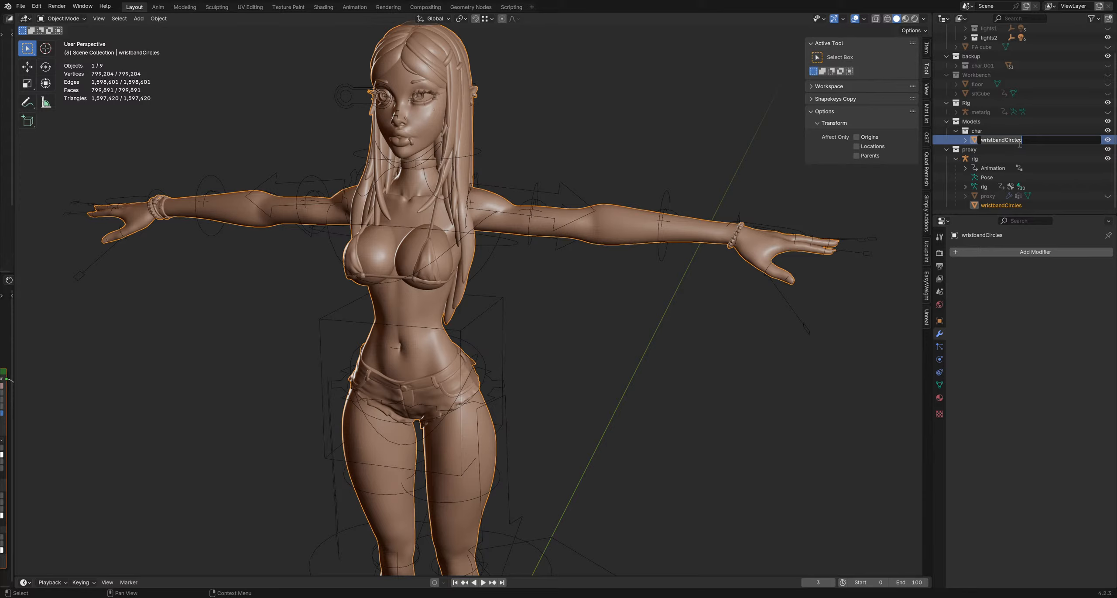
text(char)
key(Return)
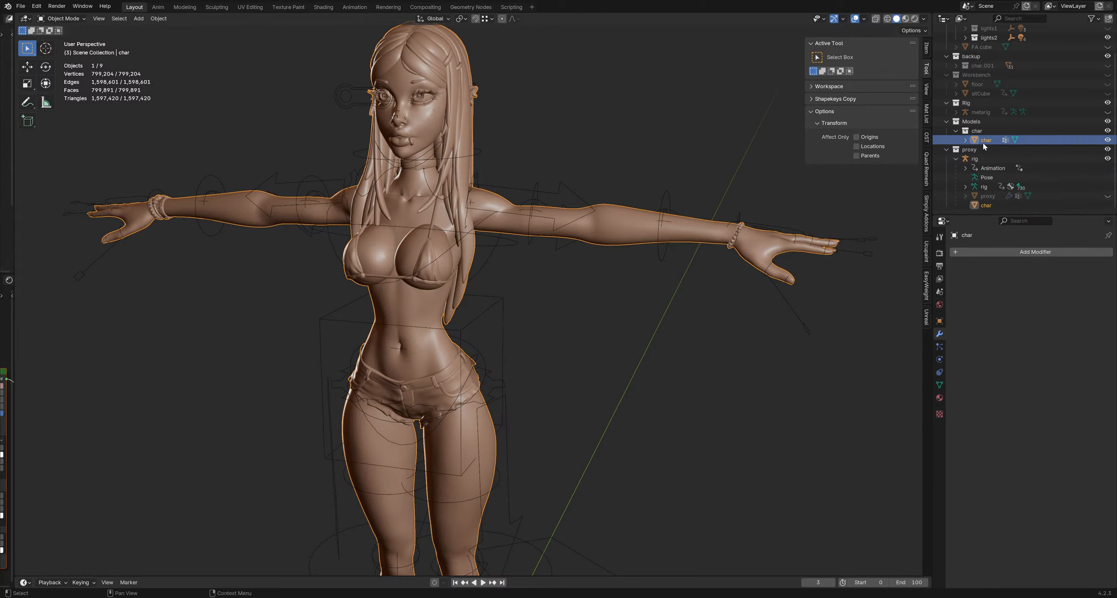
middle_drag(641, 192, 634, 150)
click(638, 181)
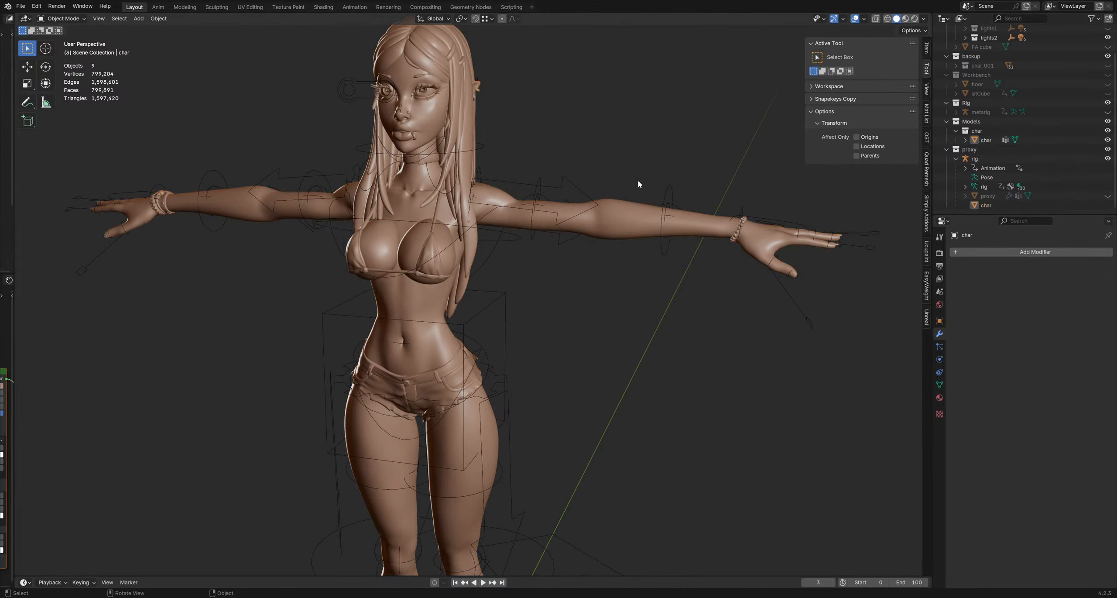
click(635, 209)
click(1015, 251)
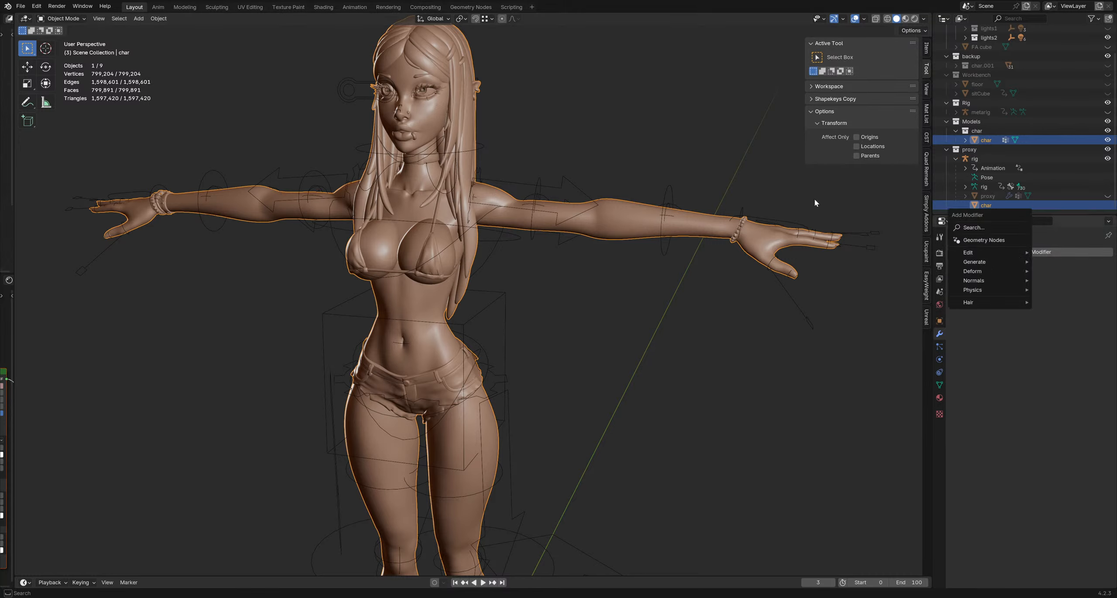
click(759, 185)
Step: Delete all vertex groups from the joined char mesh
click(940, 385)
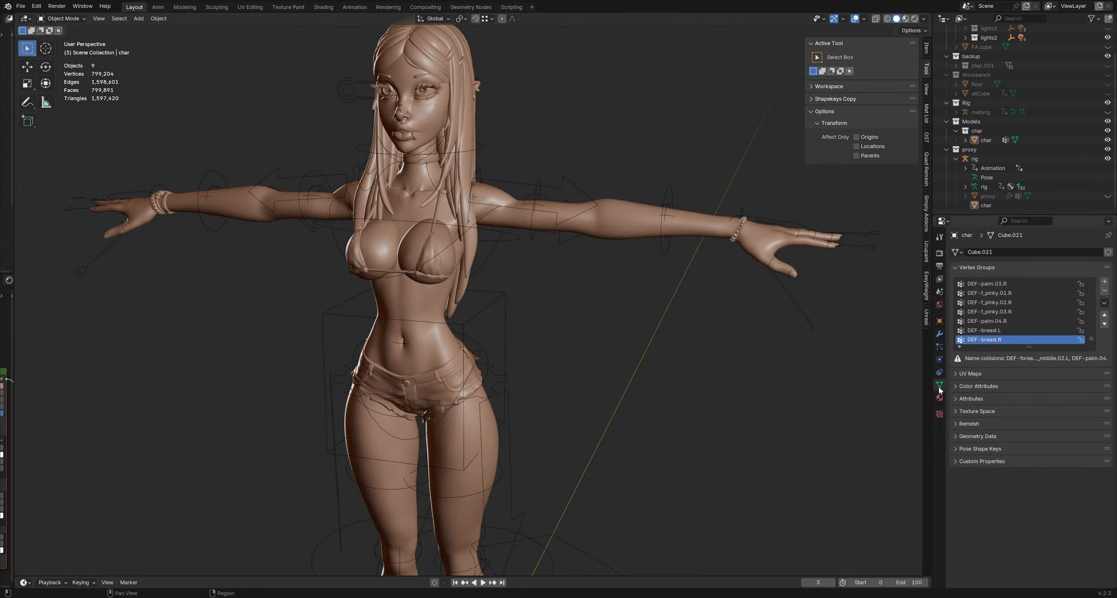
click(1104, 302)
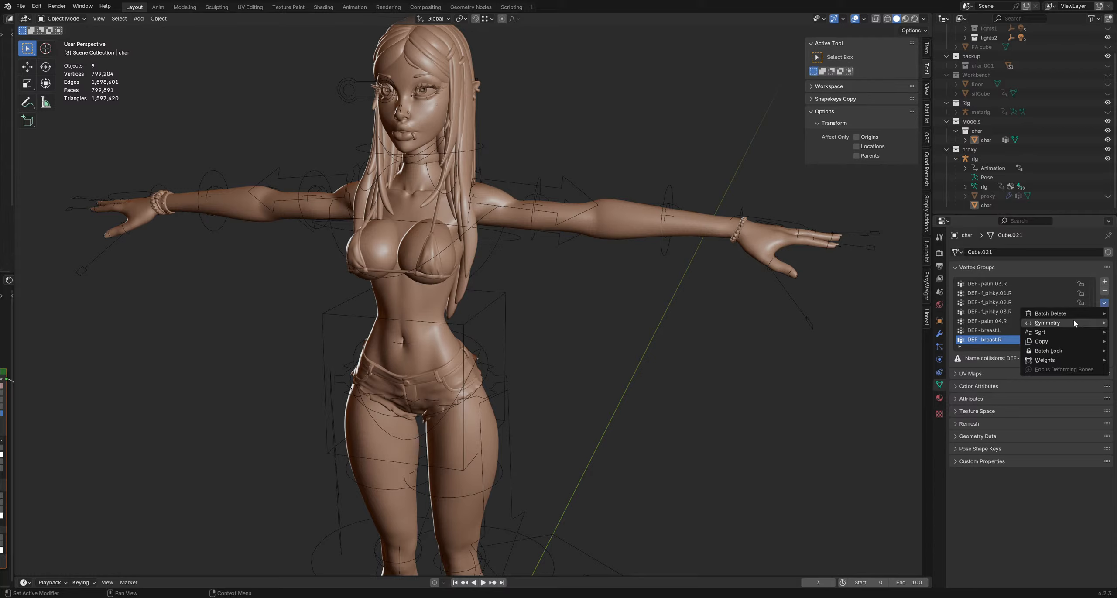
mouse_move(1074, 313)
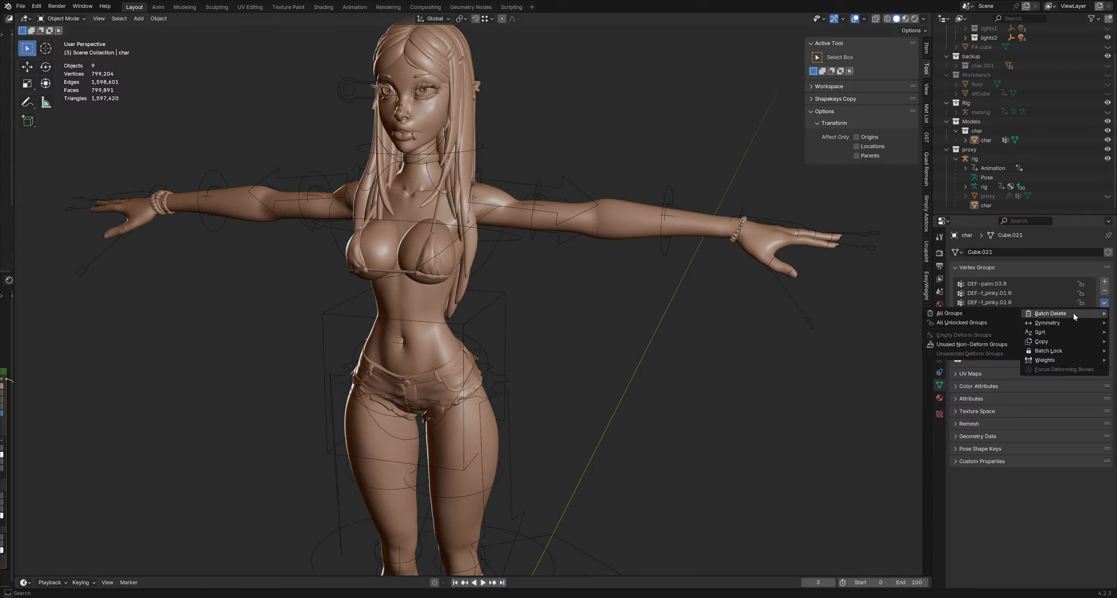
click(991, 314)
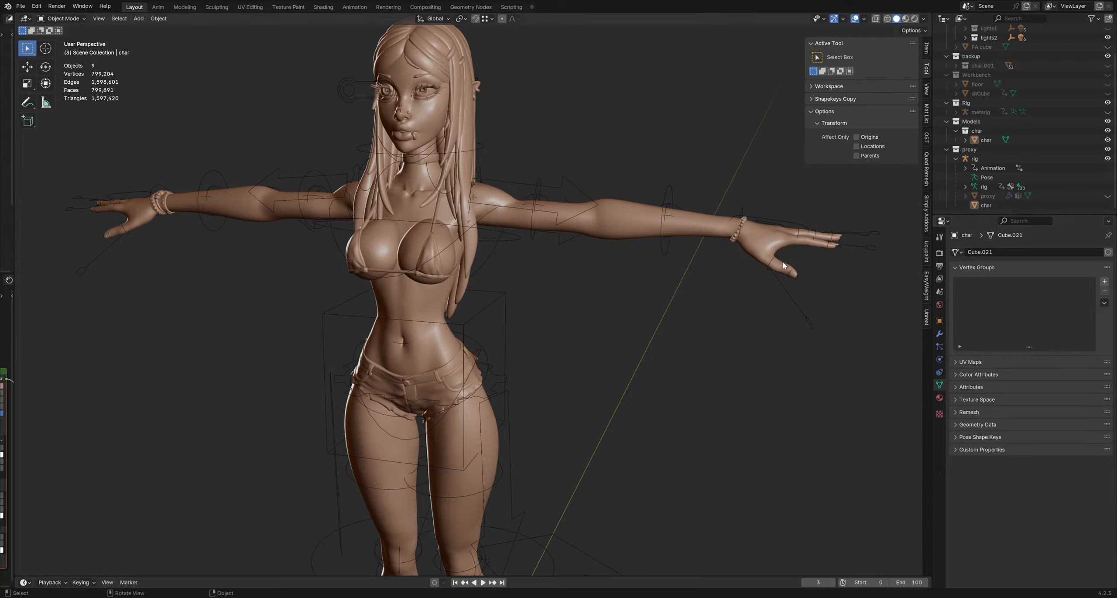
click(717, 230)
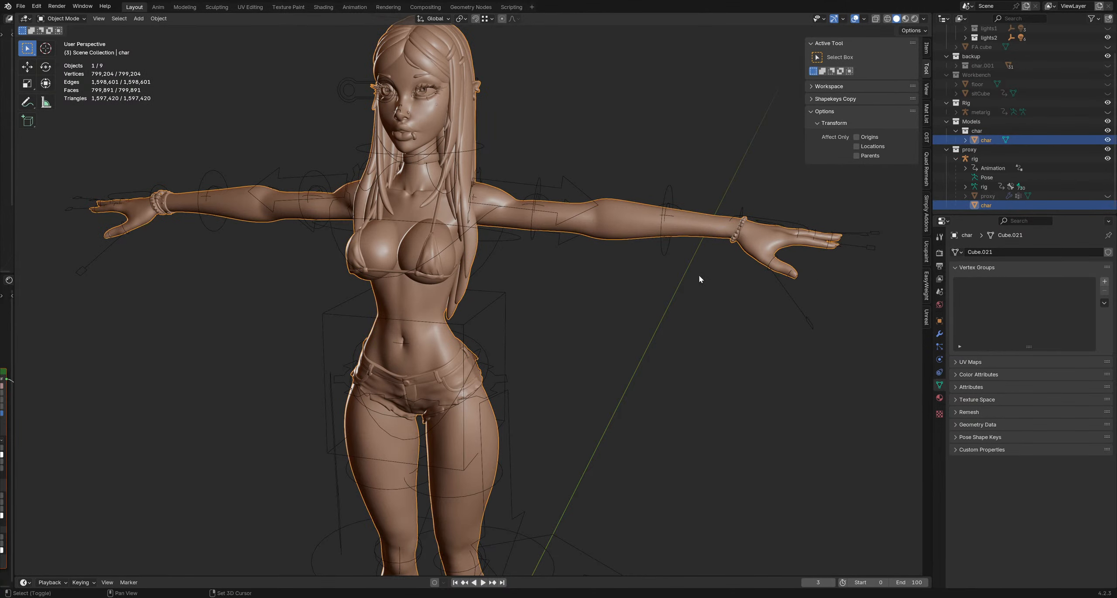
Step: Unhide the proxy mesh and, with char as the active object in Weight Paint mode, transfer the proxy's weights to it
shift+middle_drag(698, 274, 708, 304)
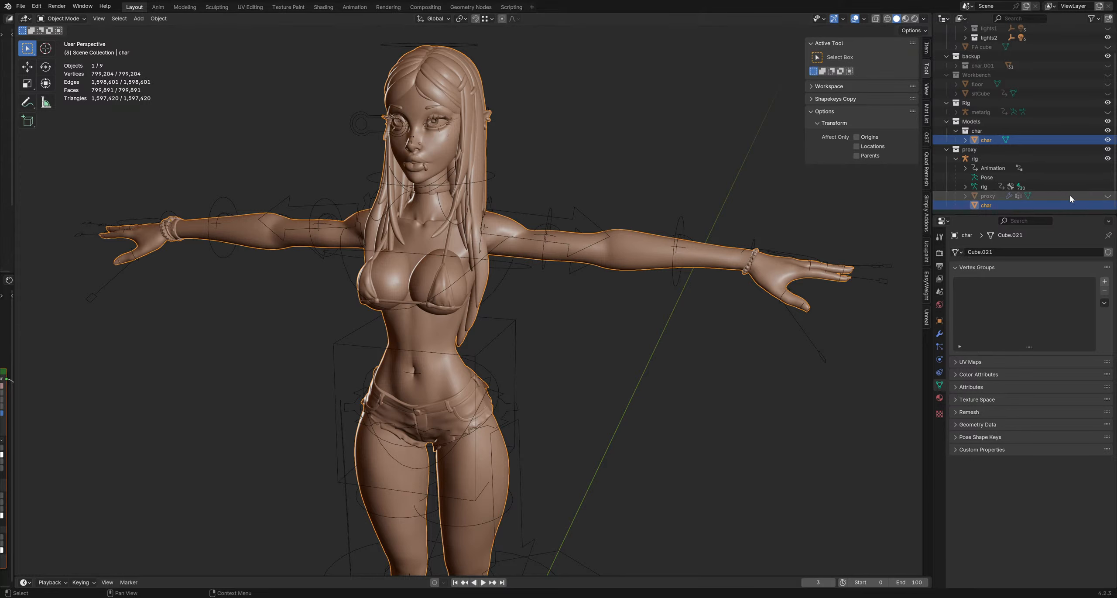
click(1107, 195)
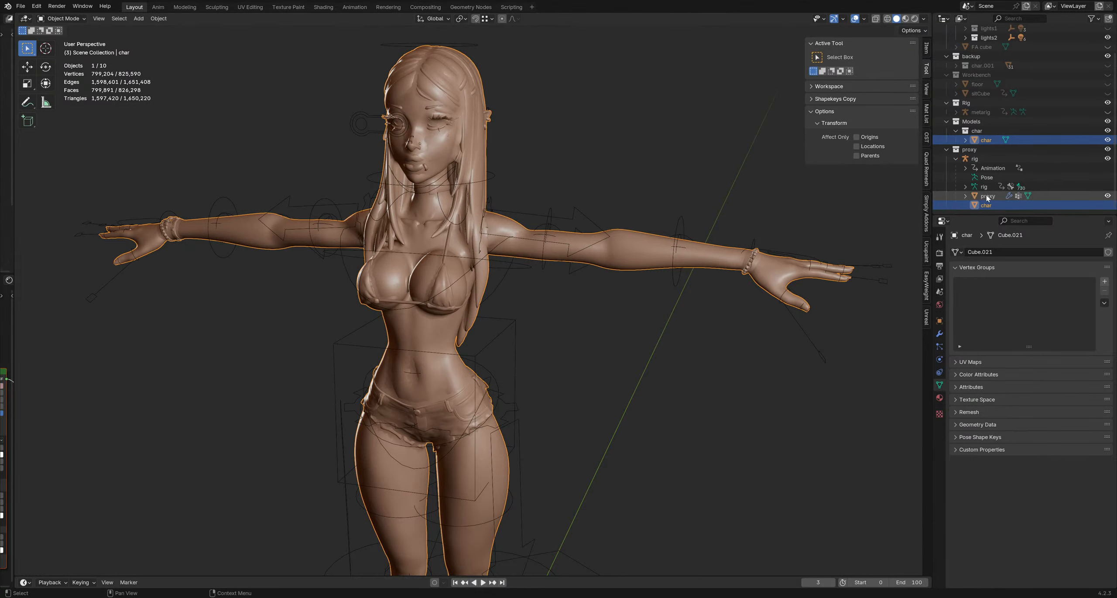
click(986, 197)
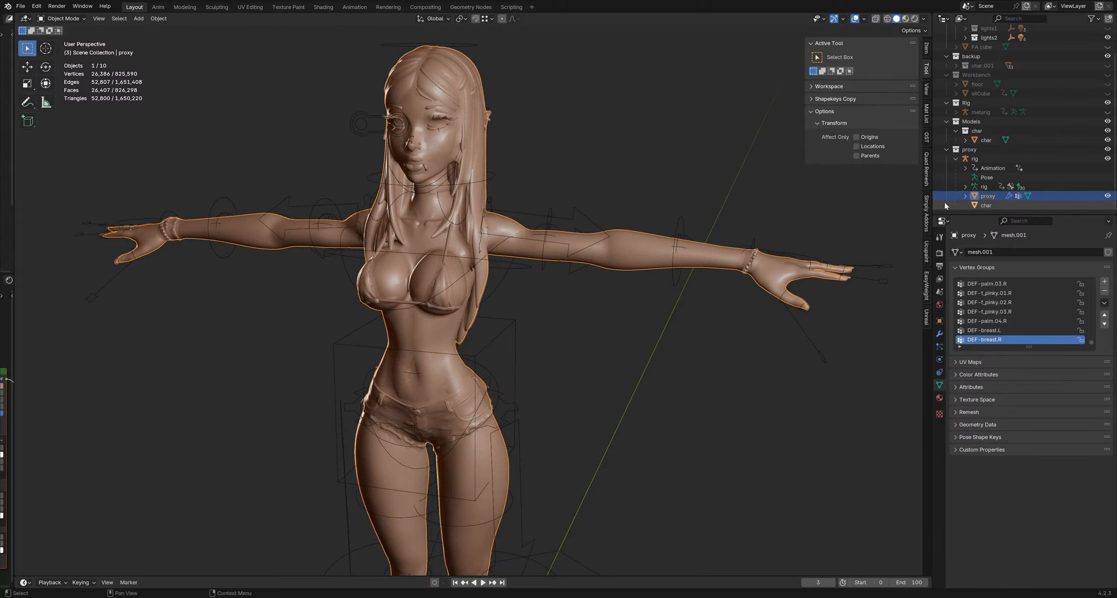
ctrl+click(989, 206)
key(ctrl+Tab)
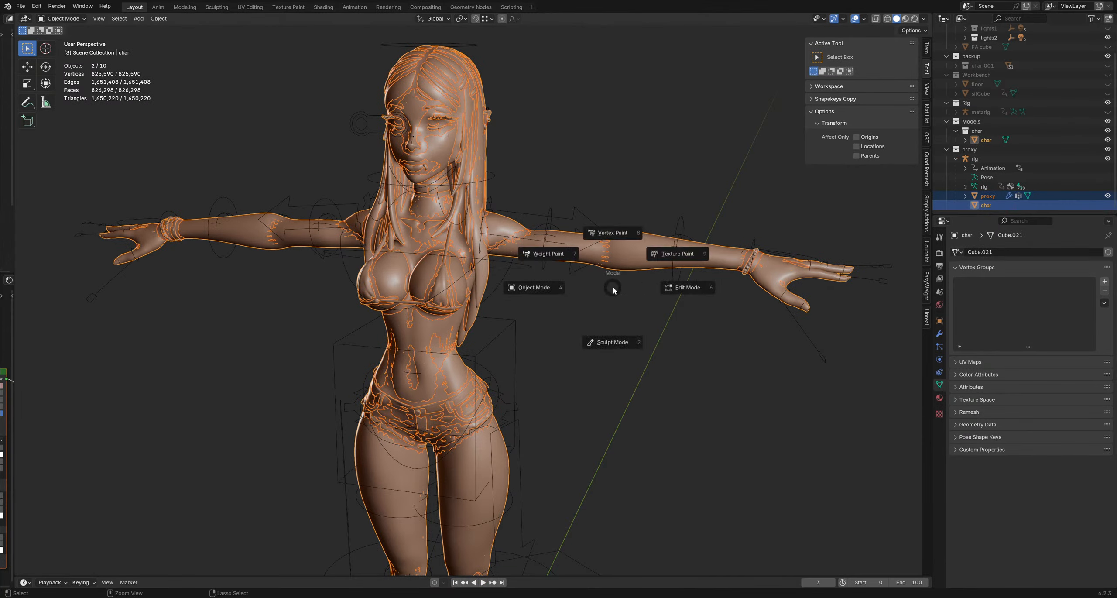
click(526, 241)
key(q)
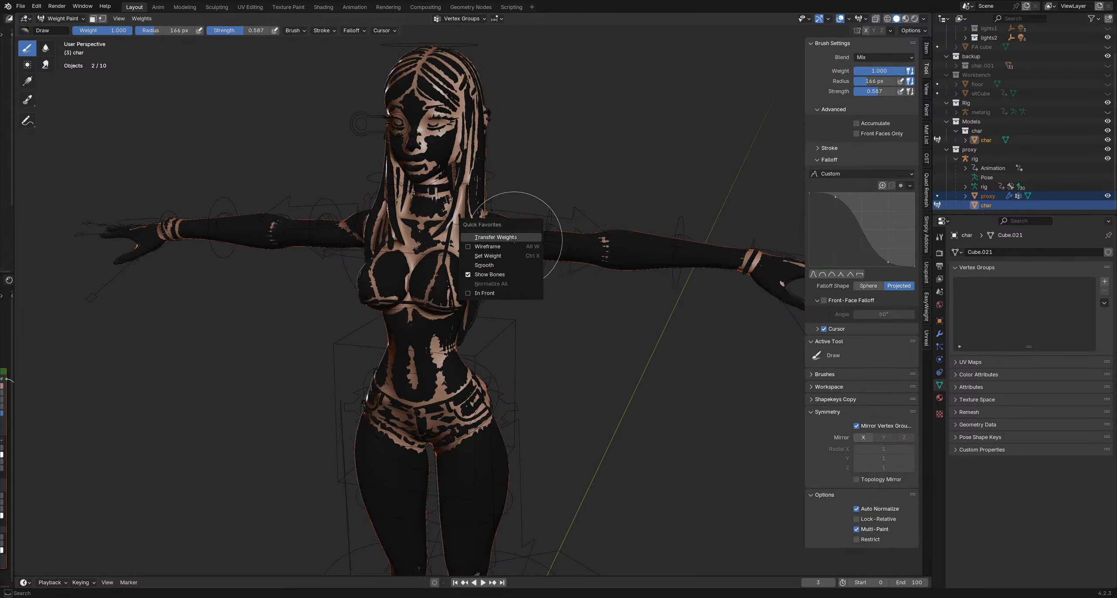
click(517, 237)
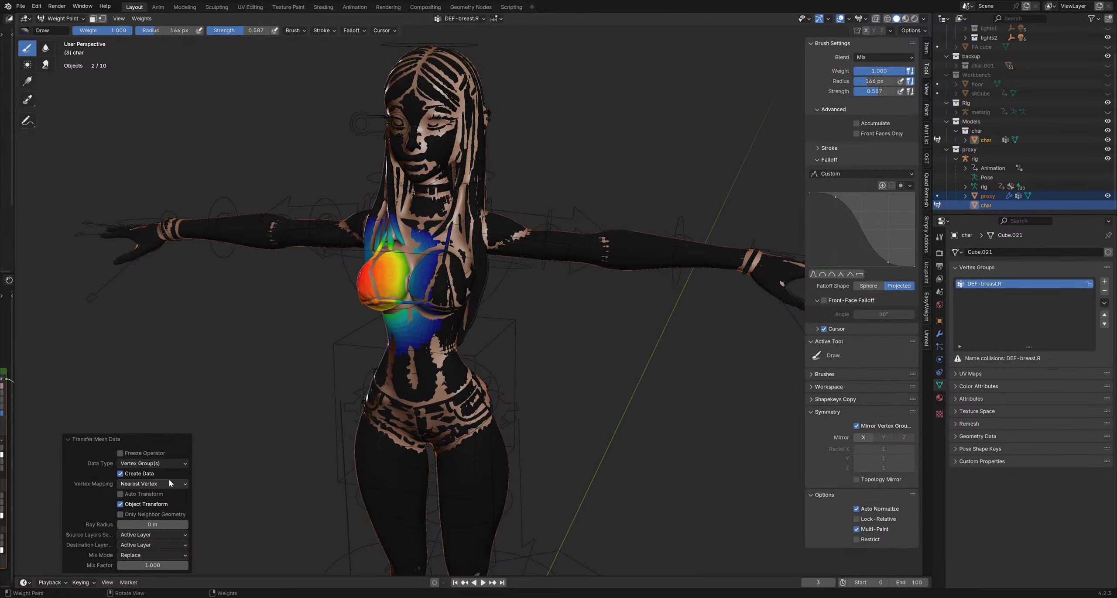
Step: Set the weight transfer to Nearest Face Interpolated mapping, source layers By Name, and a ray radius of 0.1 m
click(153, 483)
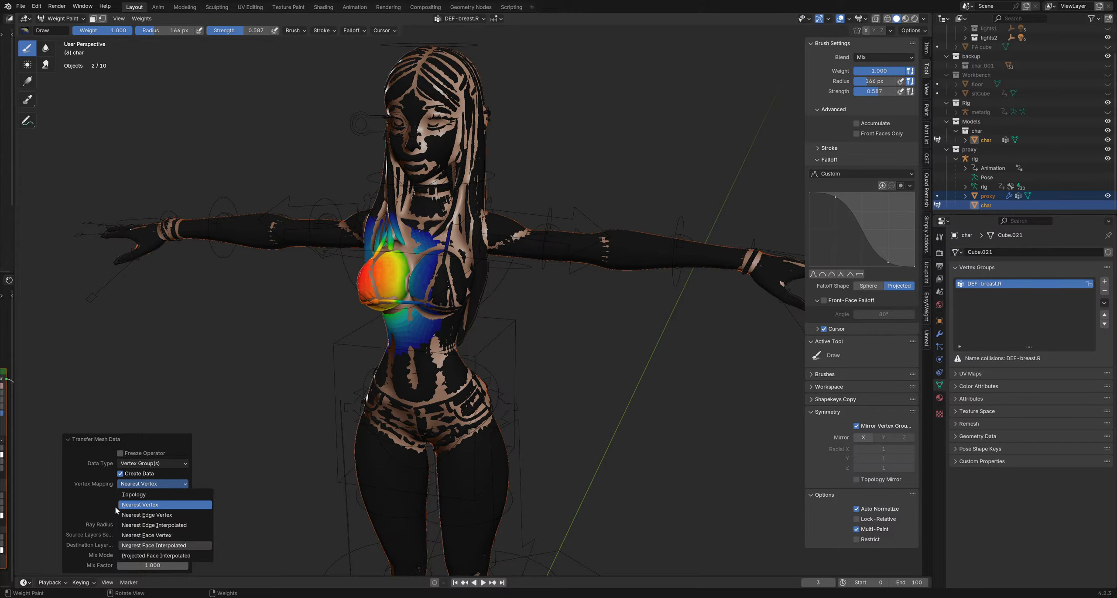
click(144, 545)
click(140, 534)
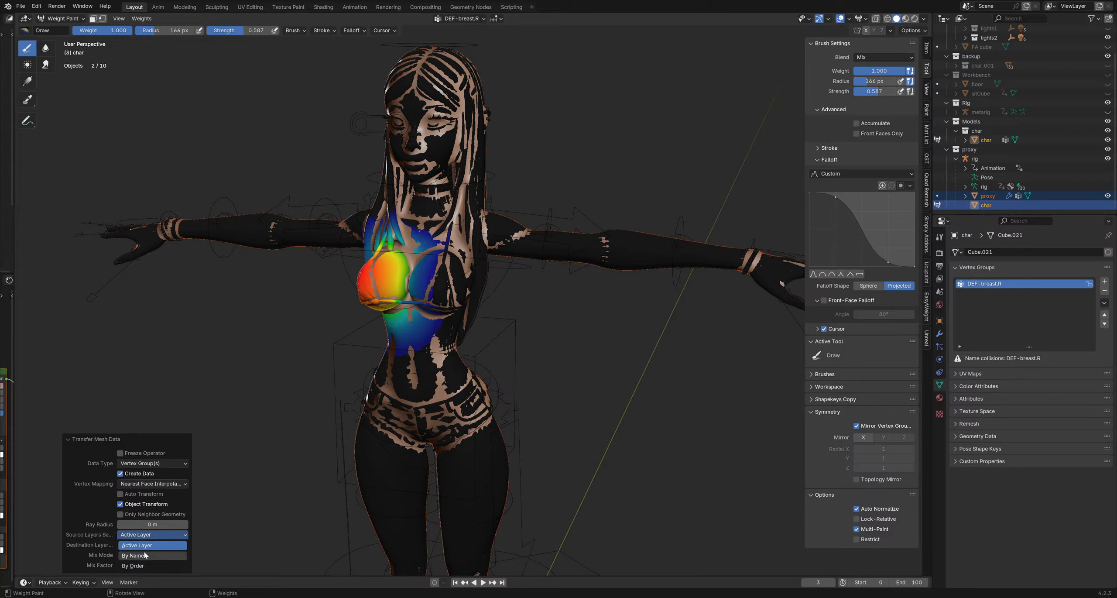
click(141, 556)
click(135, 523)
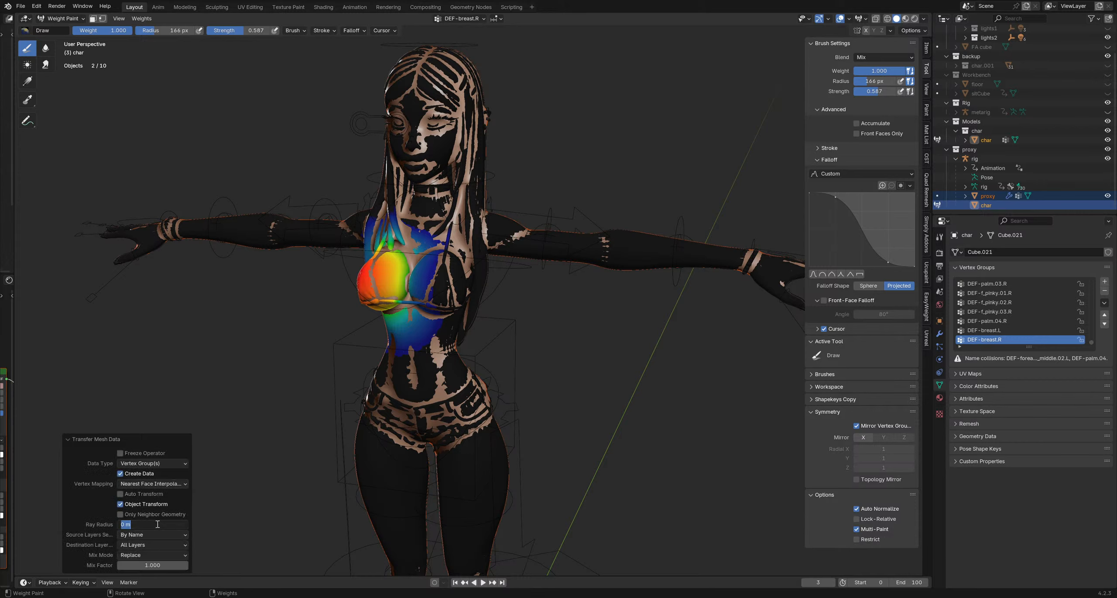
key(BackSpace)
key(Return)
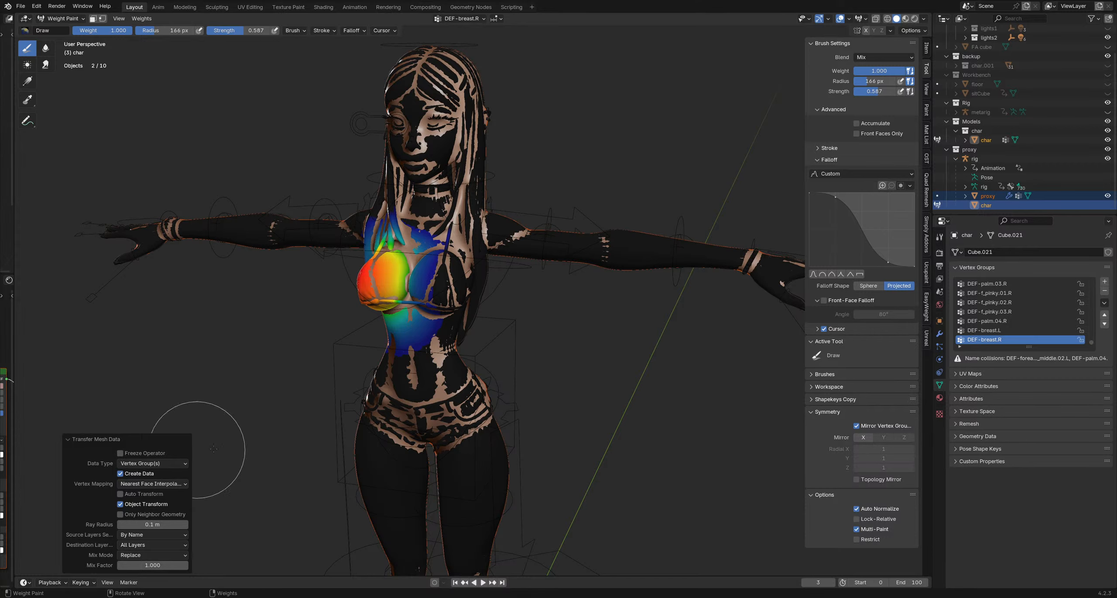
Step: Return to Object Mode and hide the proxy mesh
key(ctrl+Tab)
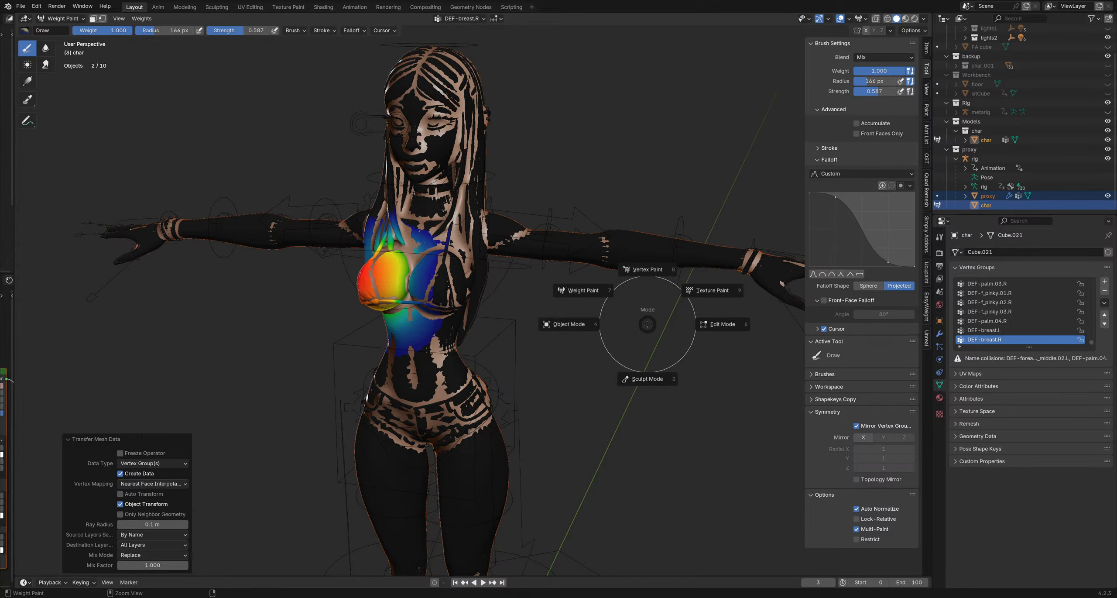
click(545, 332)
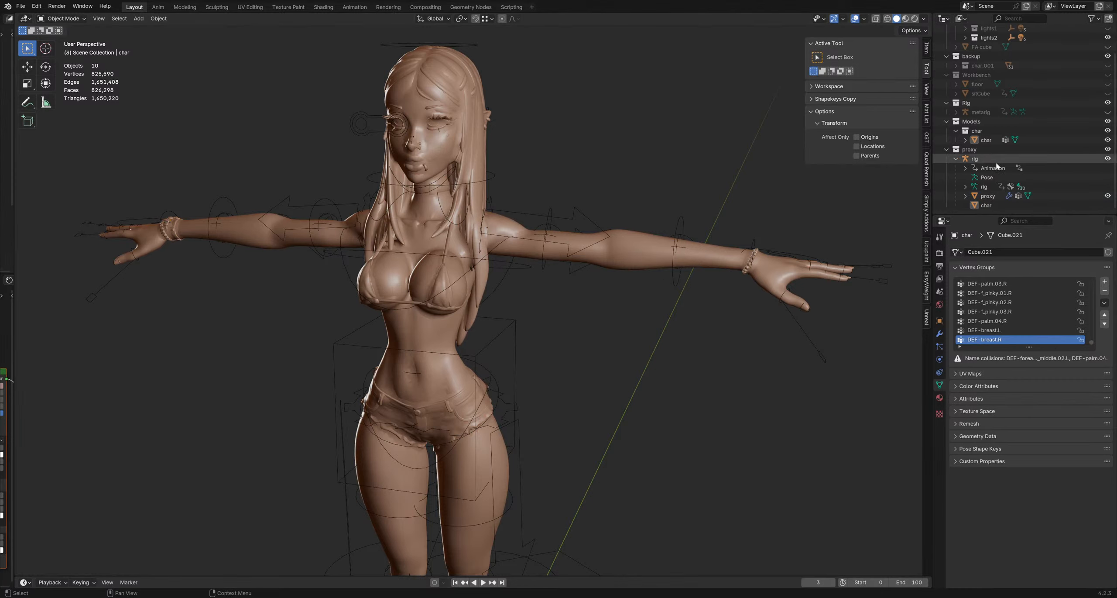
click(1108, 195)
Step: Add an Armature modifier to the char mesh with rig as its target object
shift+middle_drag(621, 189, 609, 191)
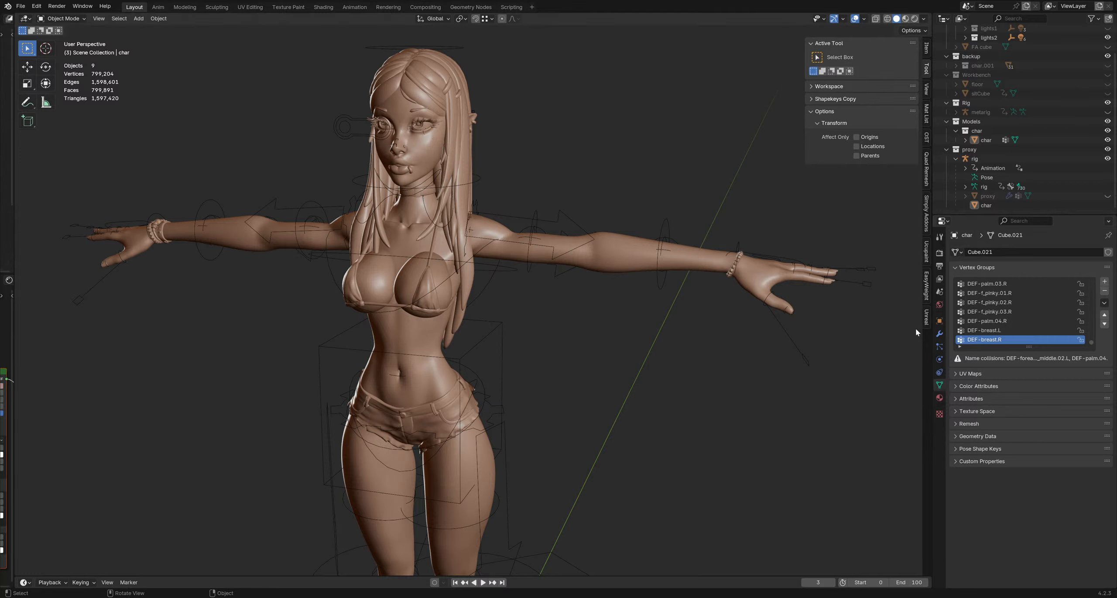
click(702, 264)
click(939, 334)
click(1023, 251)
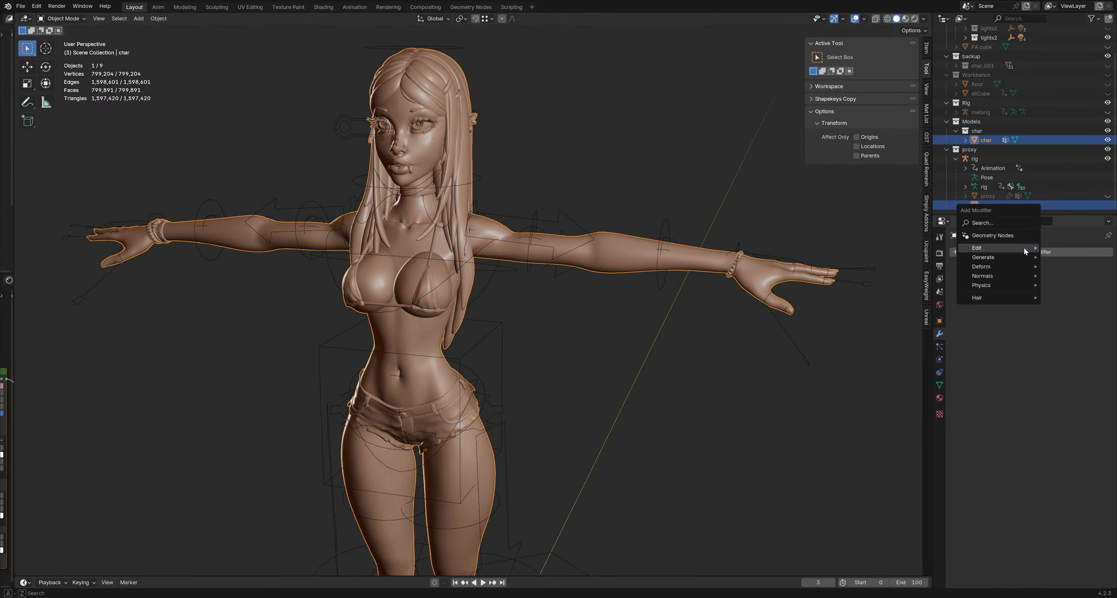
mouse_move(981, 266)
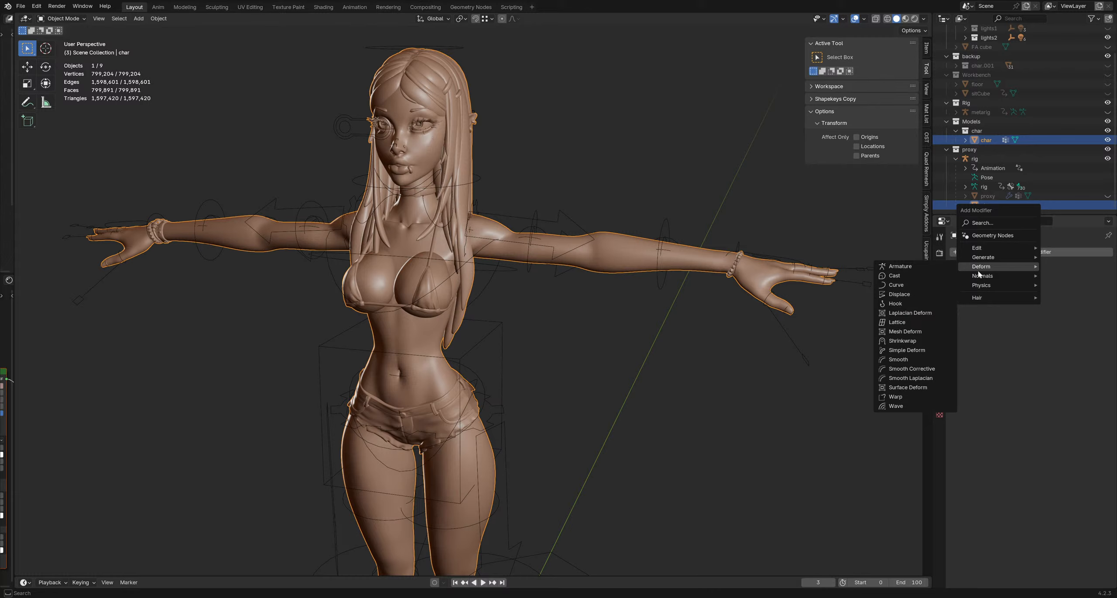
click(932, 267)
click(1063, 281)
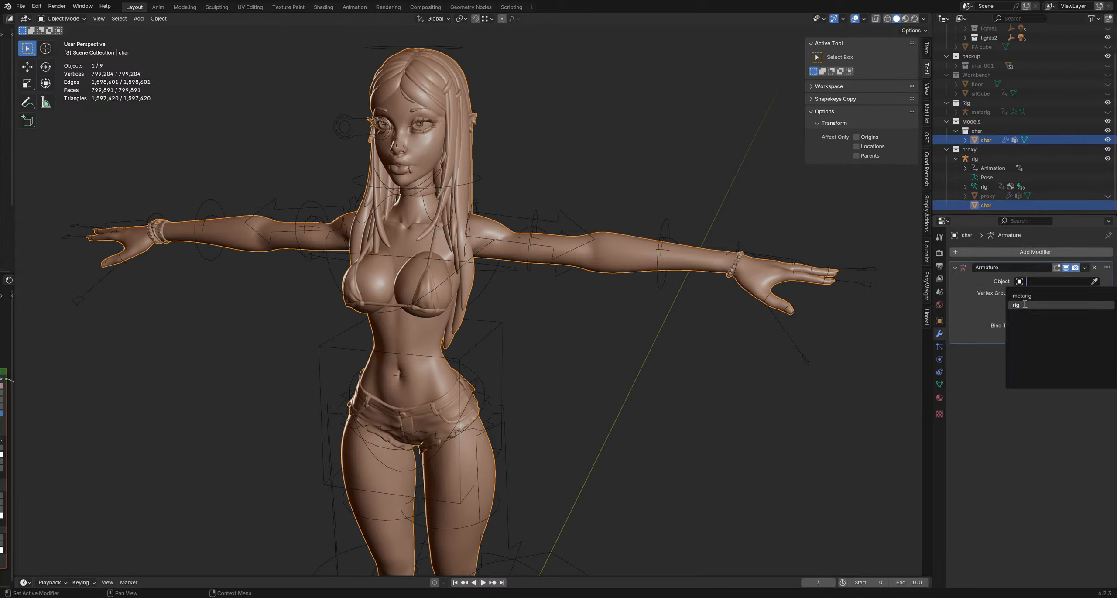
key(Return)
click(743, 428)
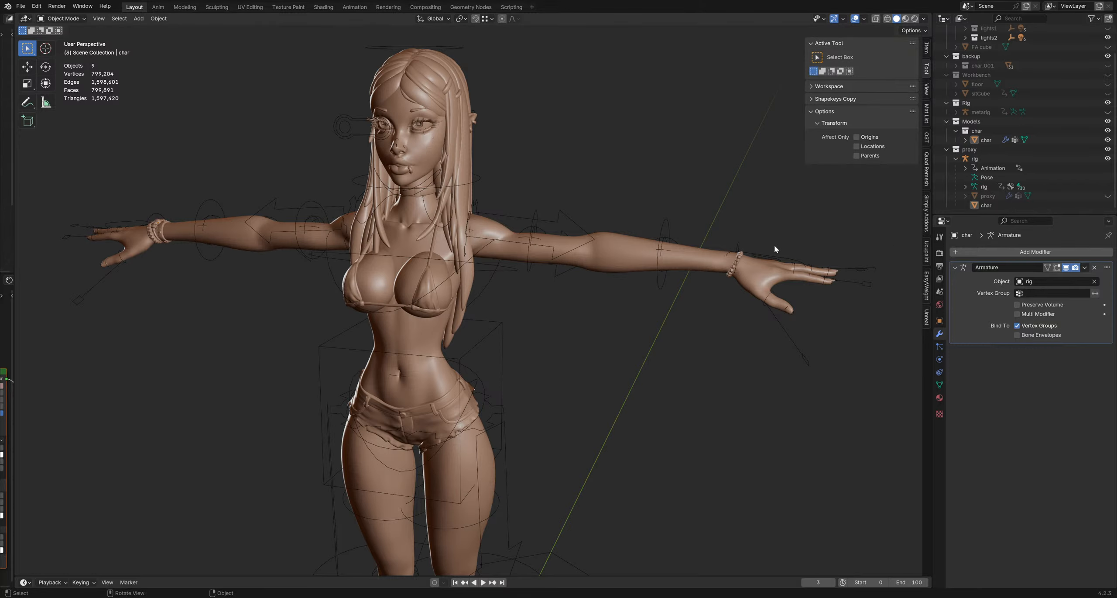
Step: Test the char mesh's deformation by moving the rig's left hand IK control in Pose Mode, and cancel the move
click(532, 75)
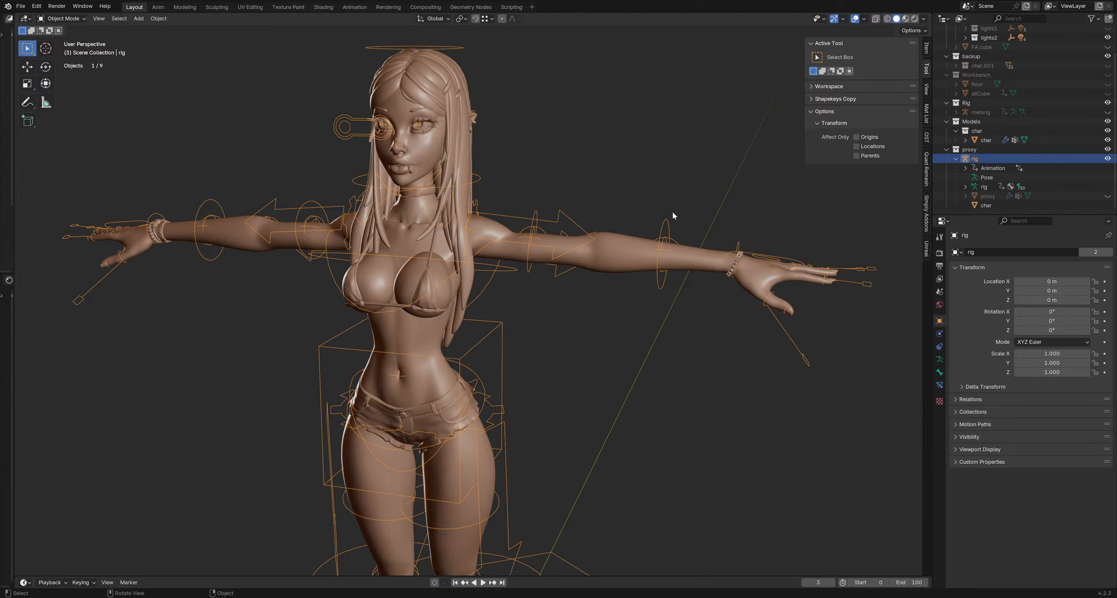
shift+middle_drag(671, 211, 736, 174)
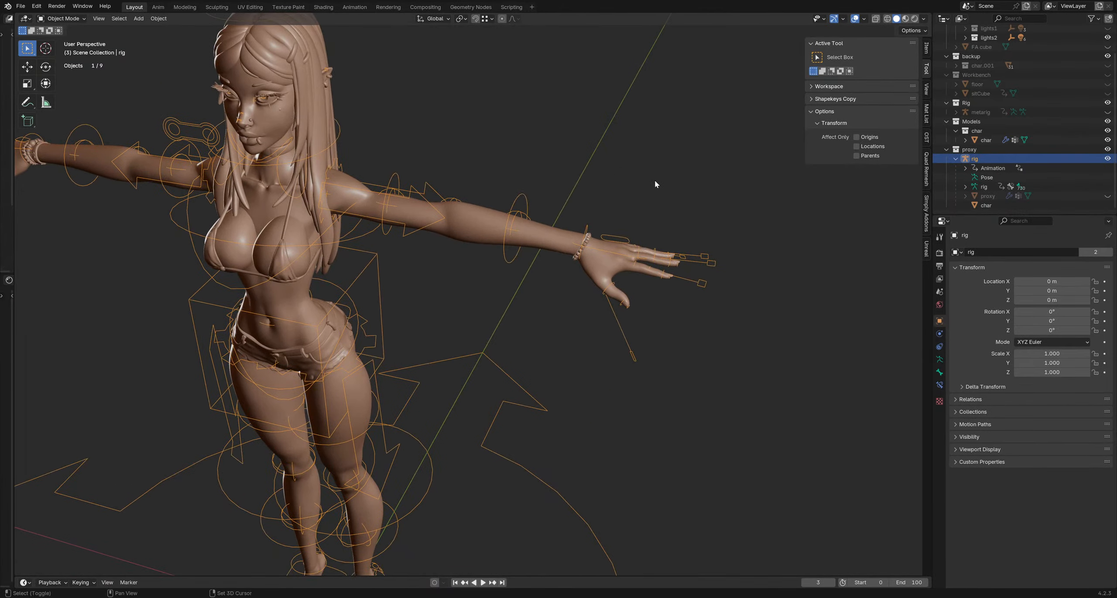
middle_drag(656, 184, 692, 220)
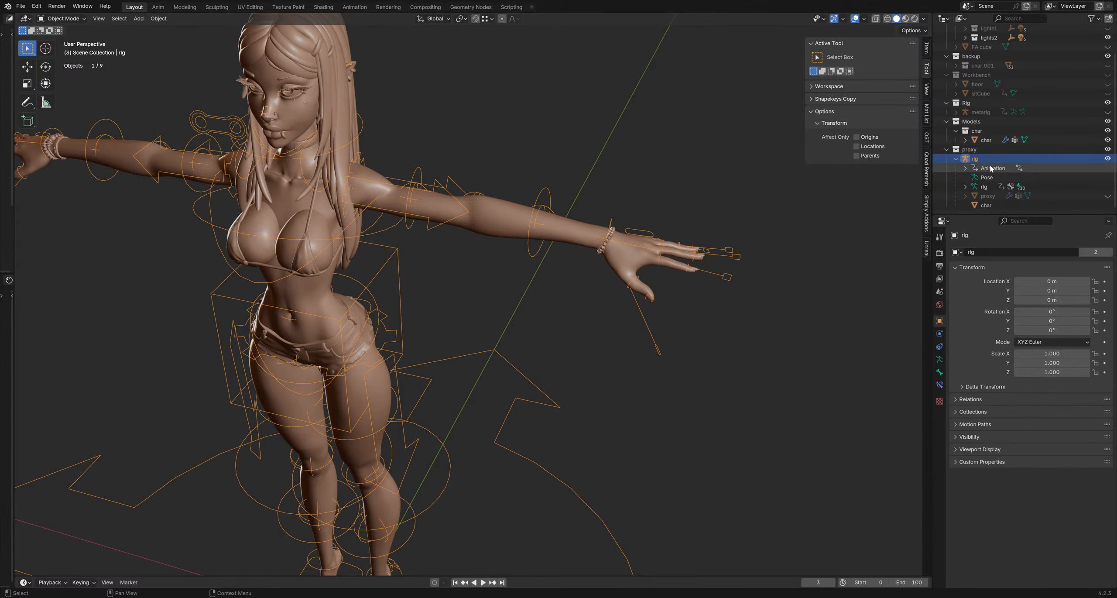
key(ctrl+Tab)
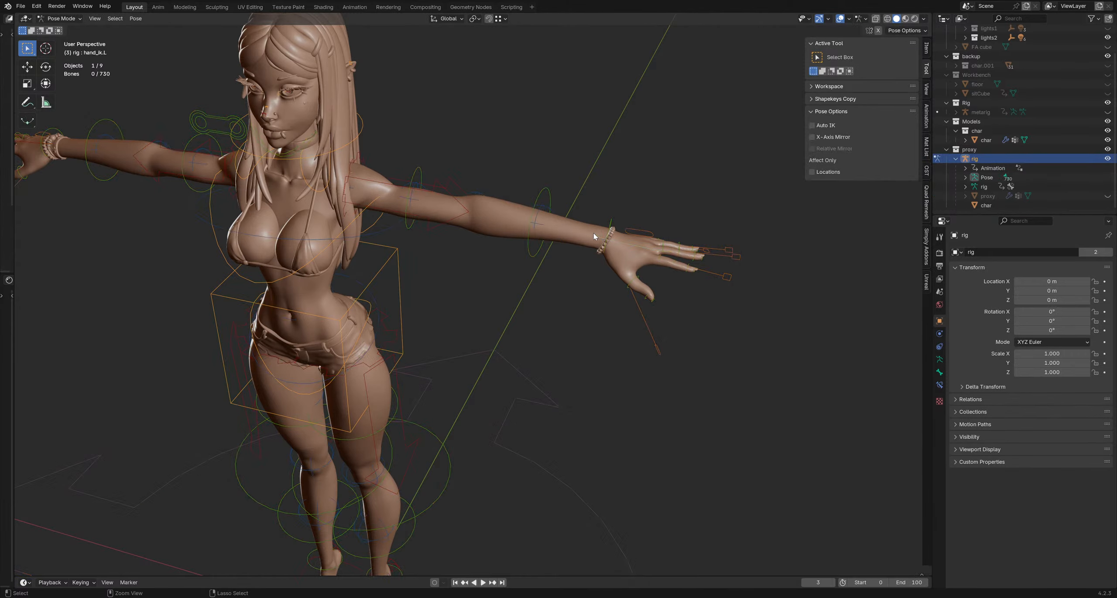
middle_drag(656, 238, 653, 235)
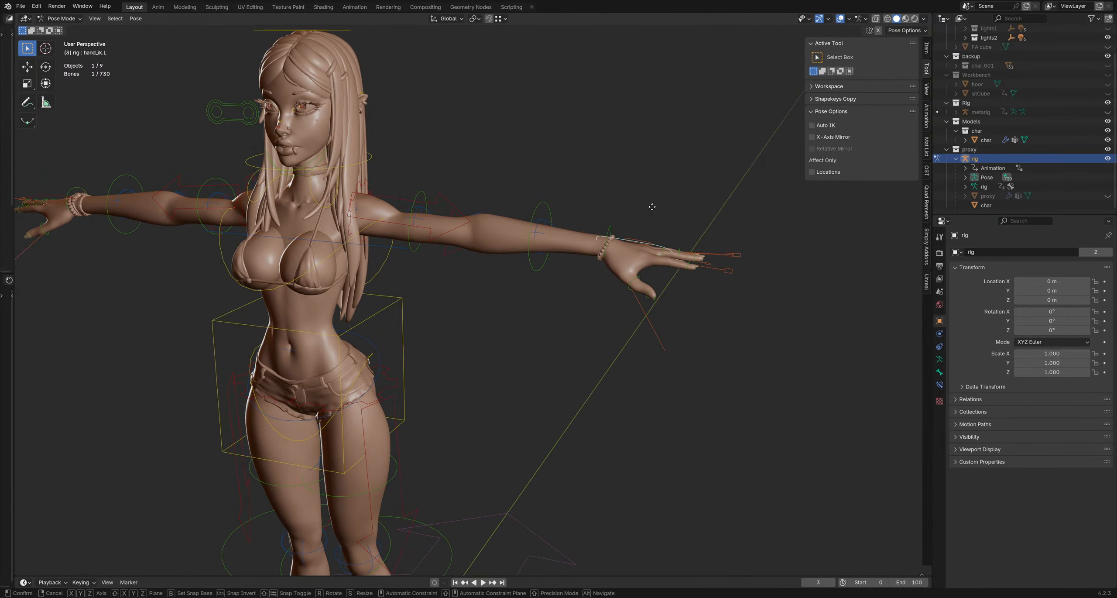
key(g)
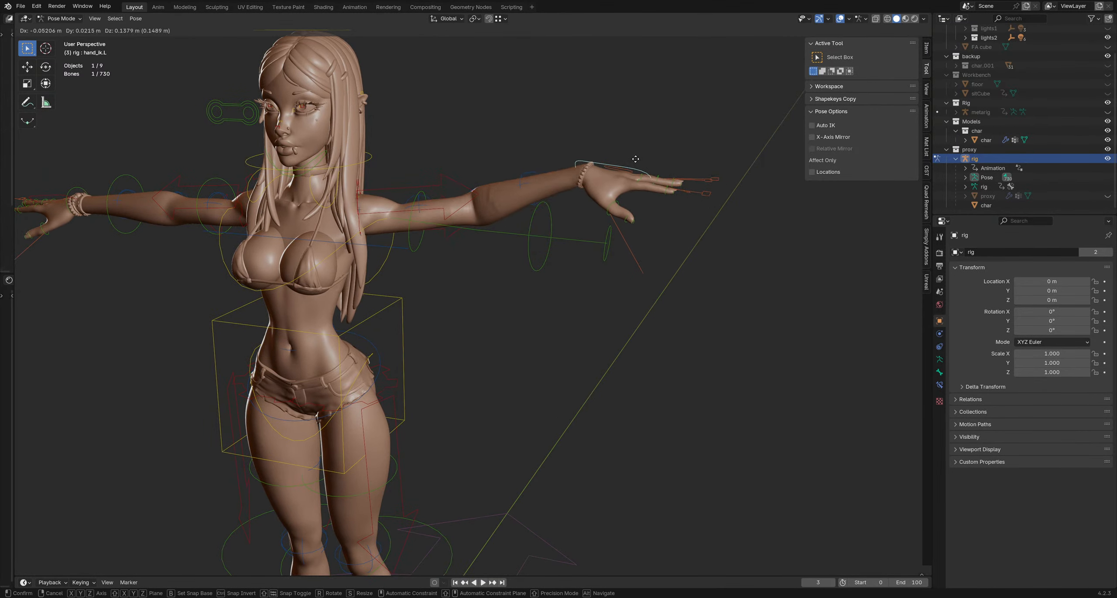
alt+middle_drag(568, 192, 513, 181)
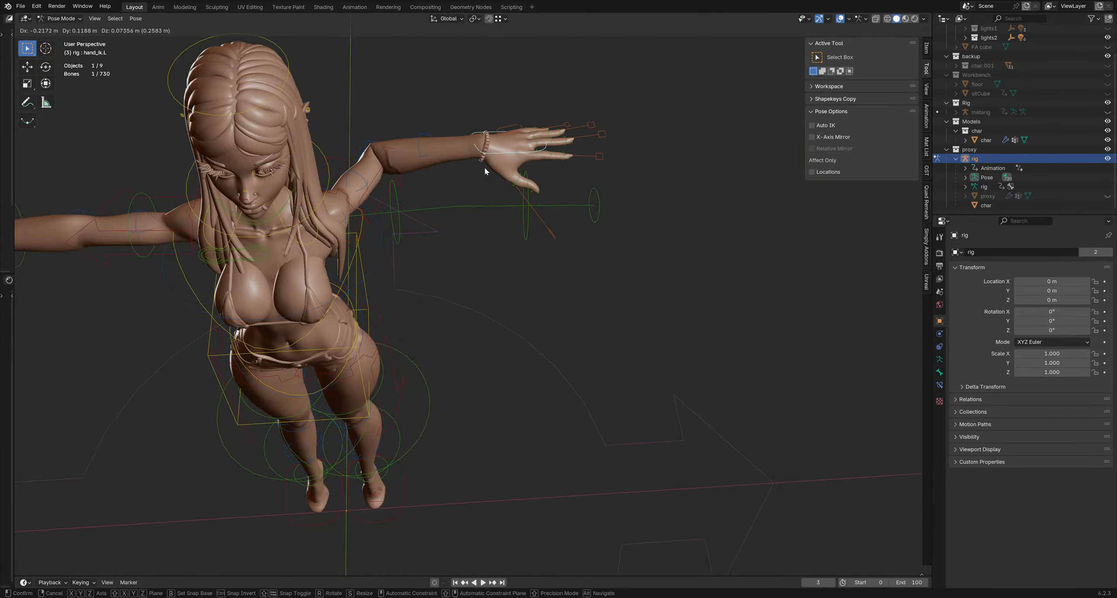
right_click(485, 167)
middle_drag(598, 232, 587, 204)
shift+middle_drag(693, 224, 662, 190)
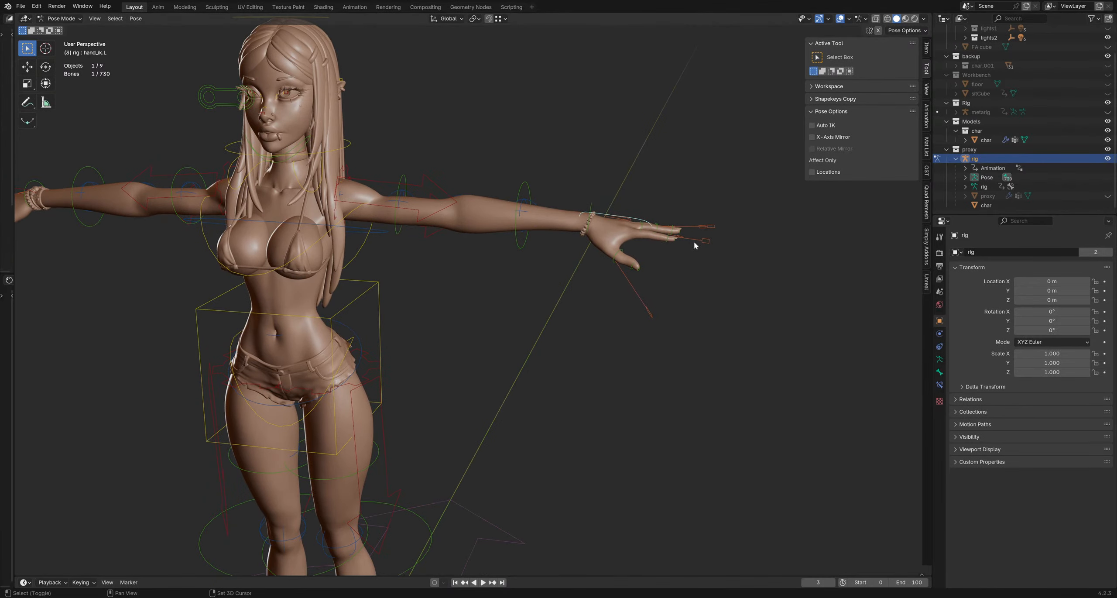
shift+middle_drag(694, 241, 685, 231)
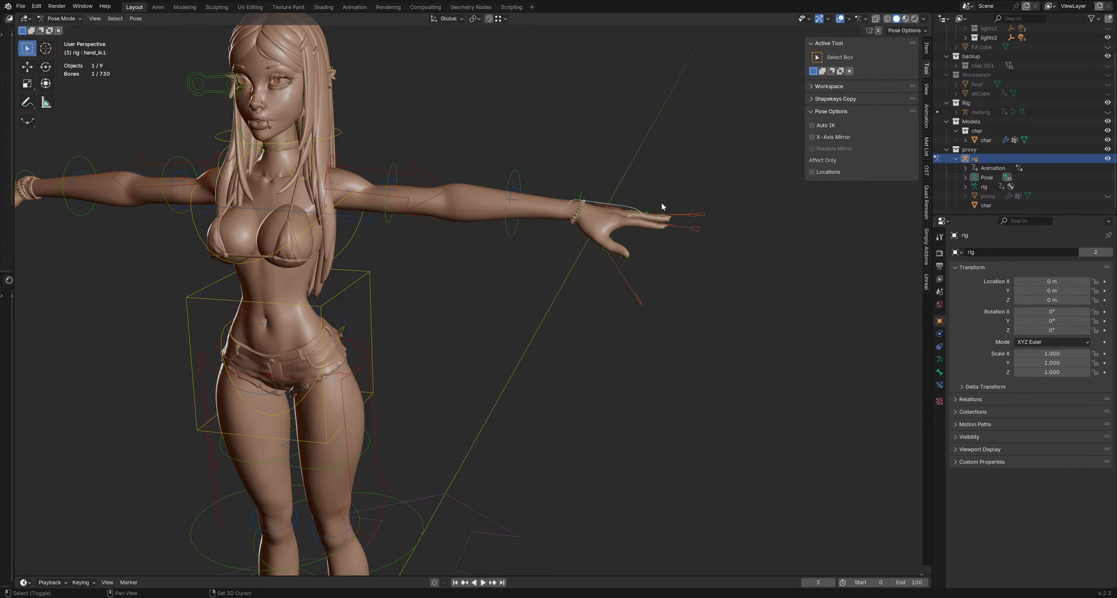
shift+middle_drag(661, 203, 670, 222)
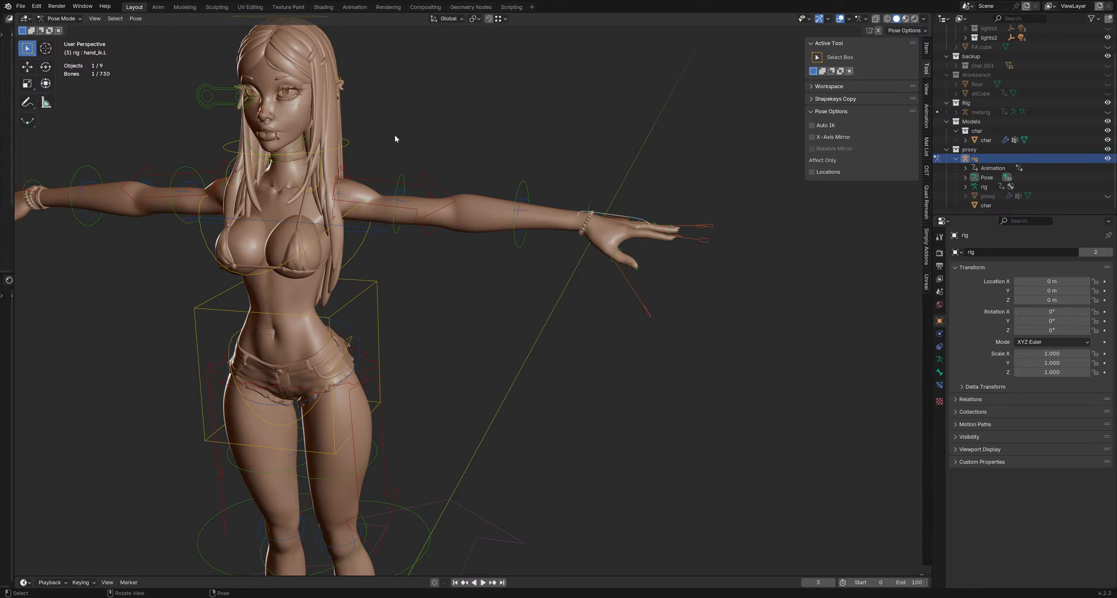
Step: Switch the rig back to Object Mode, inspect the char mesh's modifier, and clear the selection
click(317, 80)
key(alt+w)
key(ctrl+Tab)
key(alt+a)
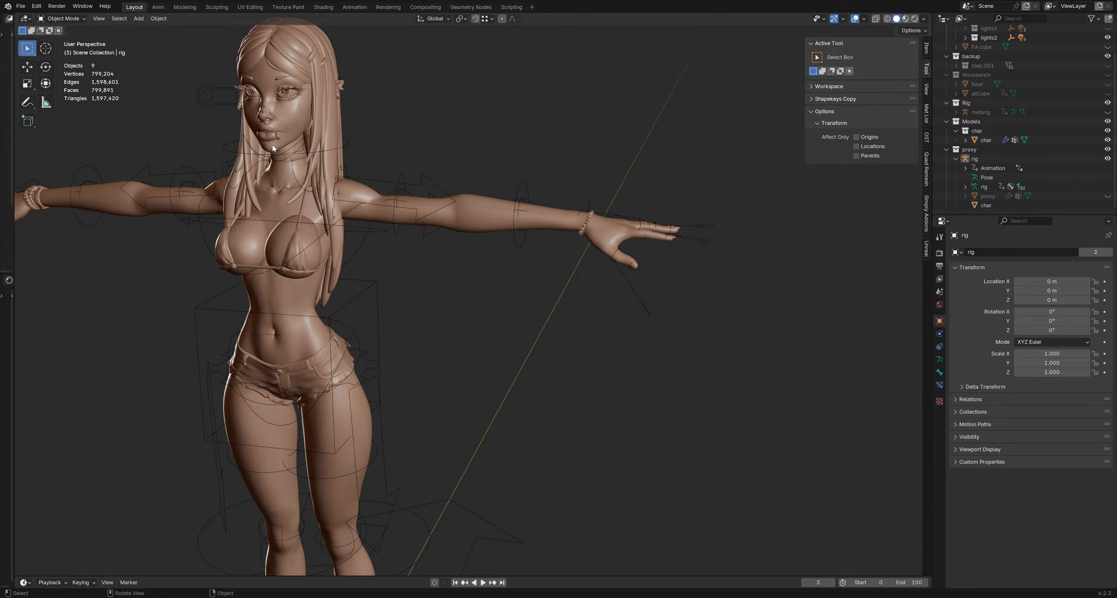
click(323, 362)
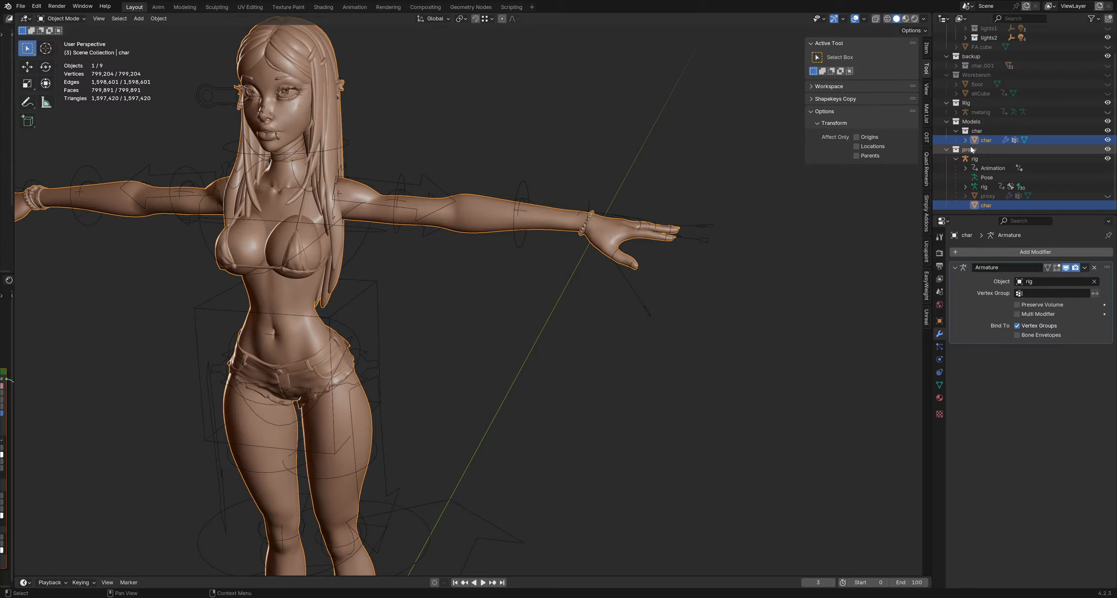
click(476, 152)
Step: Save the blend file and leave no object selected
click(20, 6)
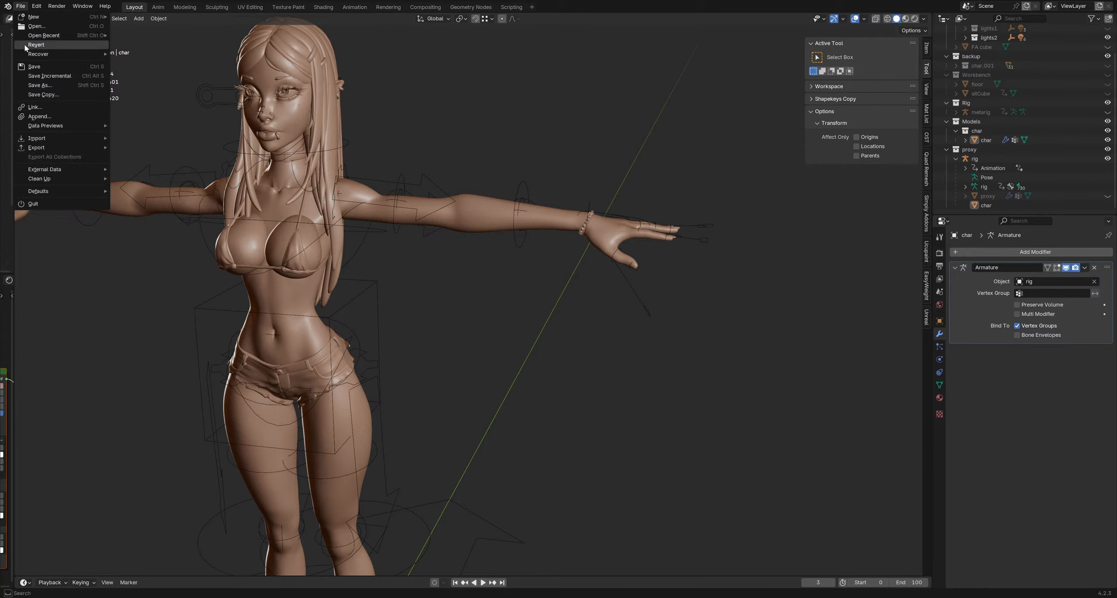
click(34, 67)
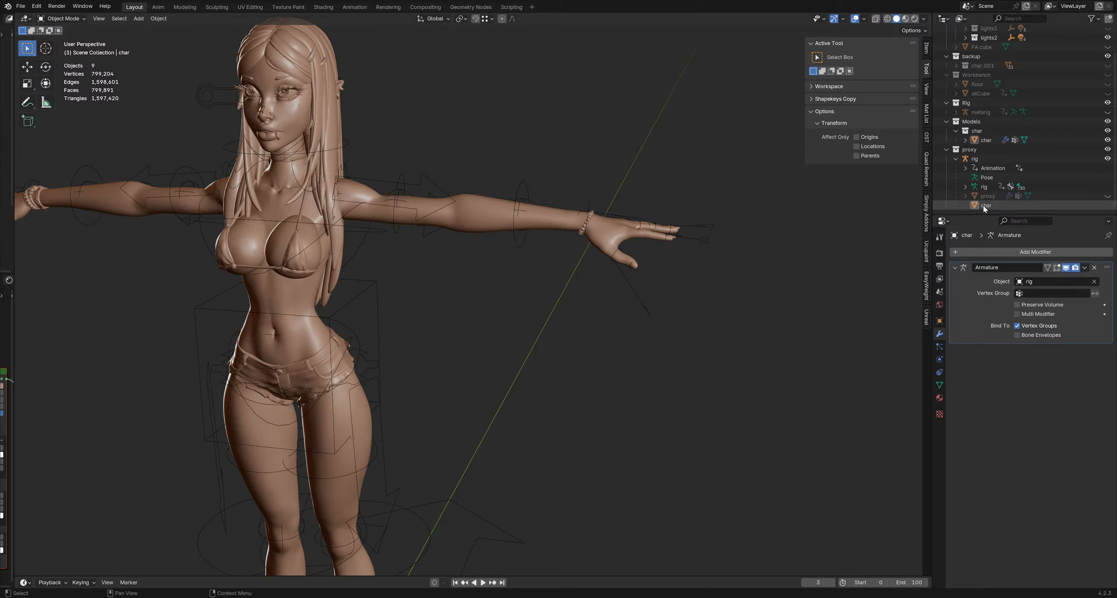
click(551, 226)
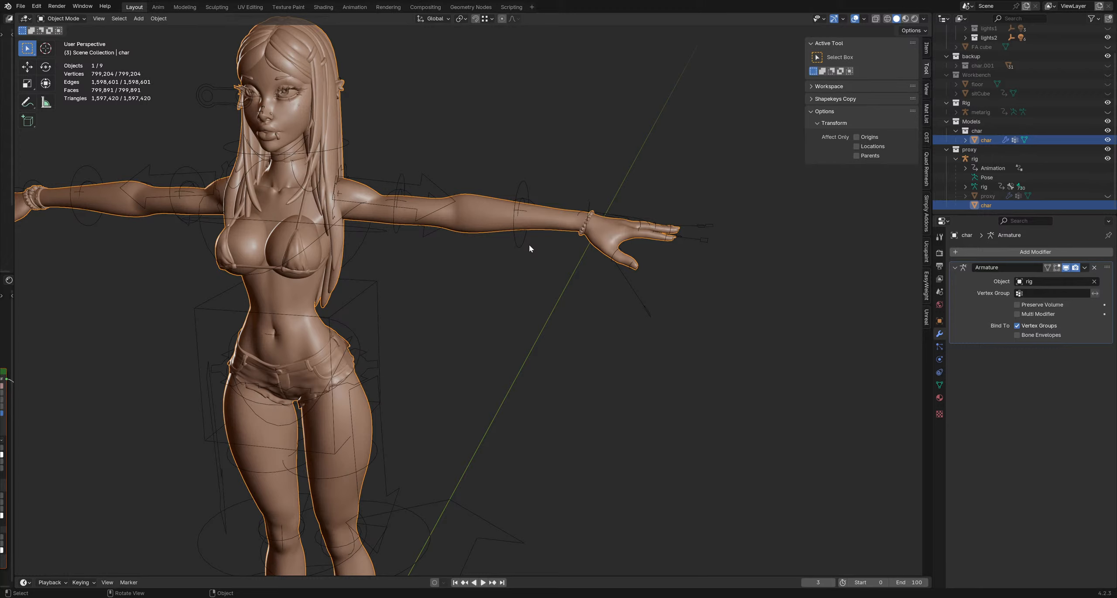
middle_drag(504, 167, 608, 159)
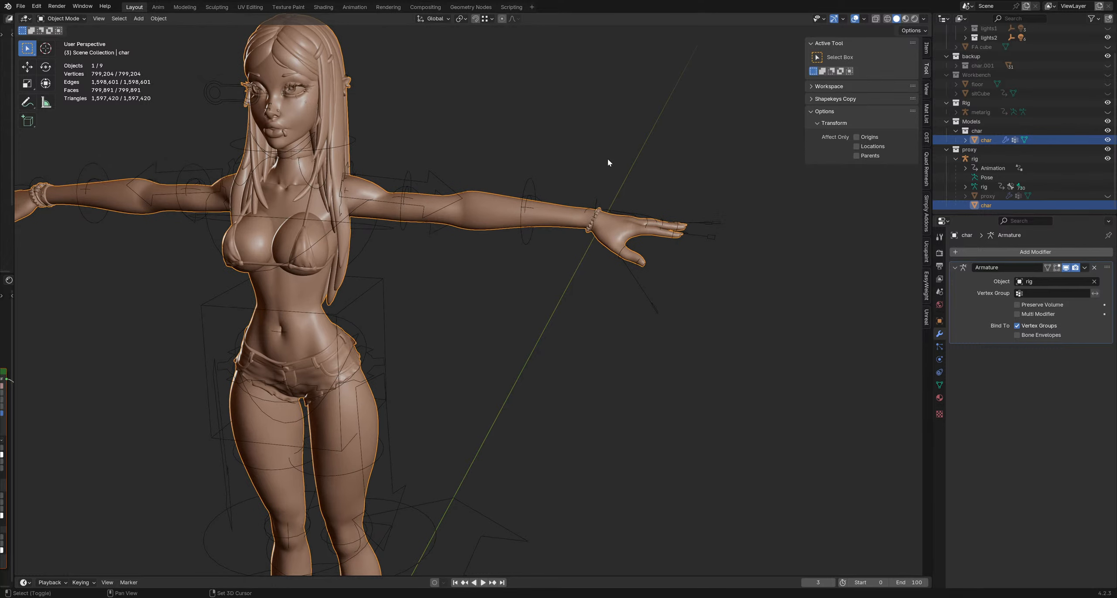
click(681, 173)
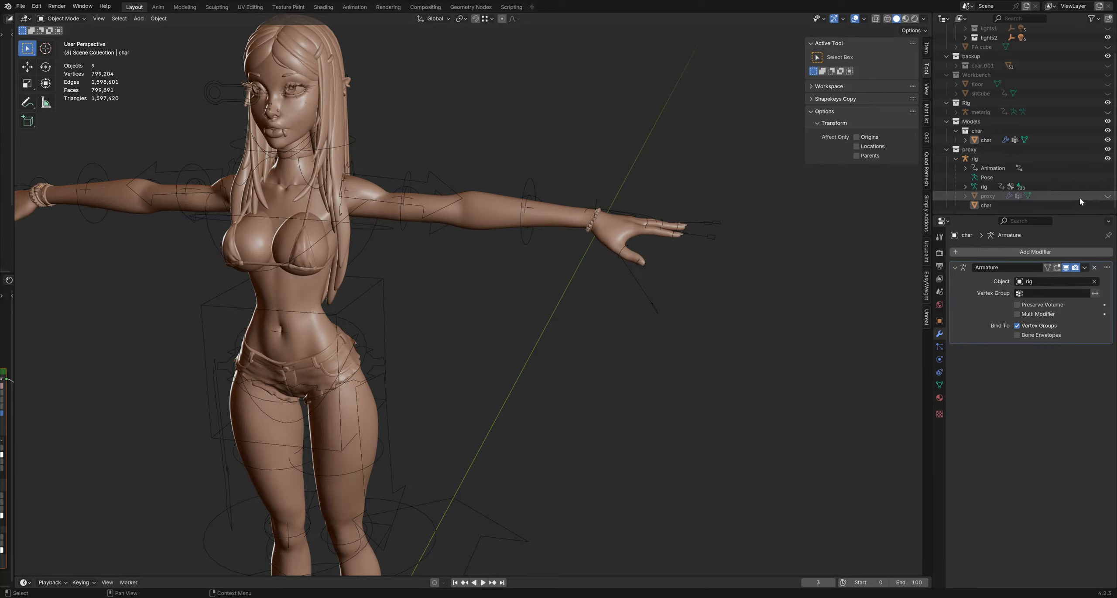
Step: Show the proxy mesh in place of the char mesh and switch the rig to Pose Mode
click(1108, 140)
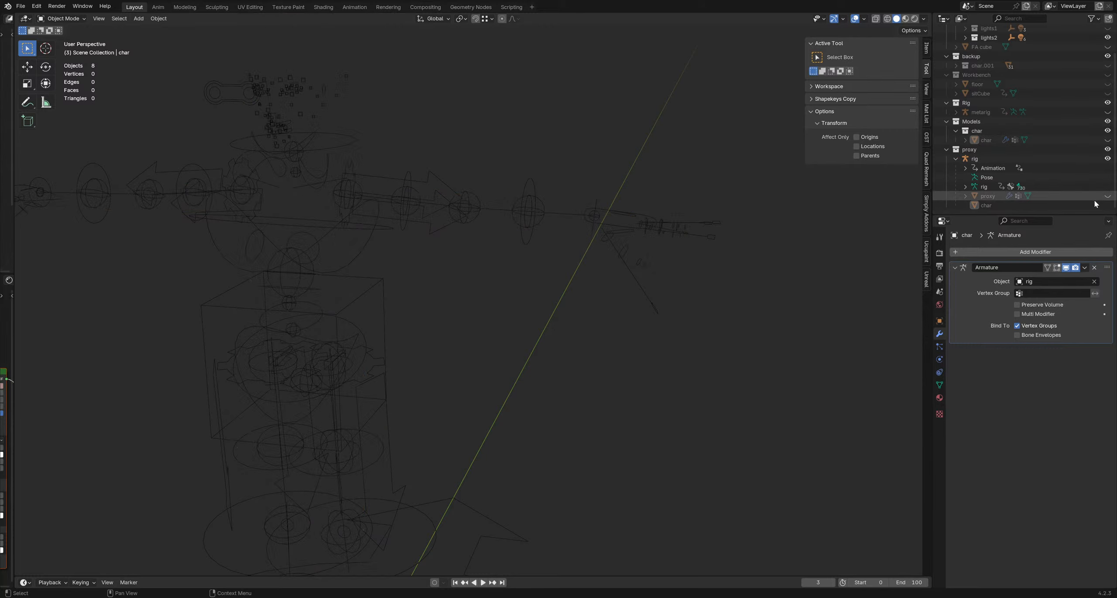
click(1108, 196)
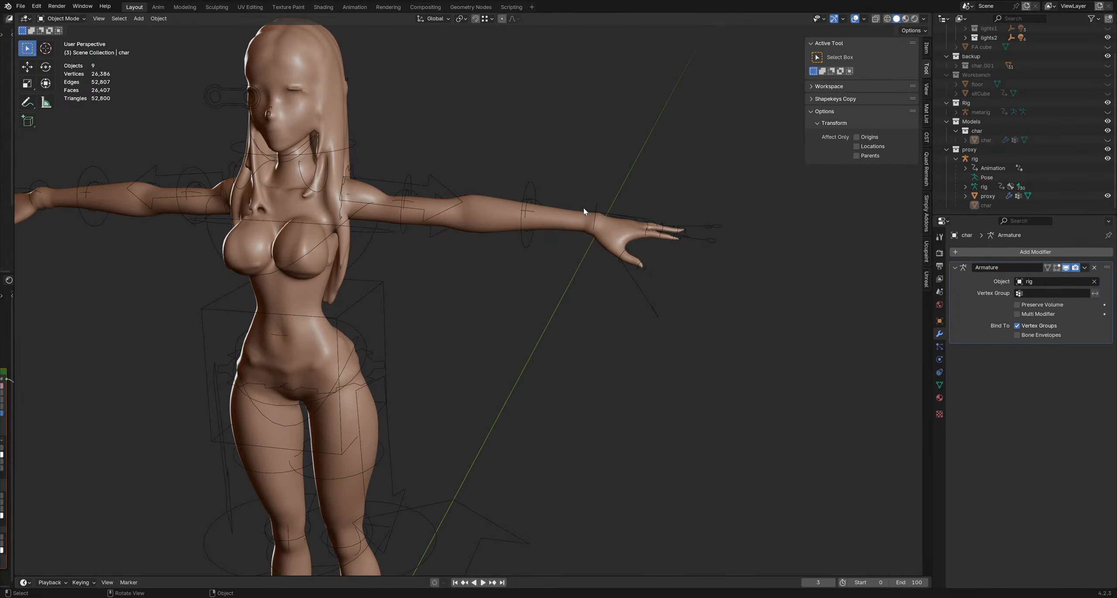
click(631, 217)
key(ctrl+Tab)
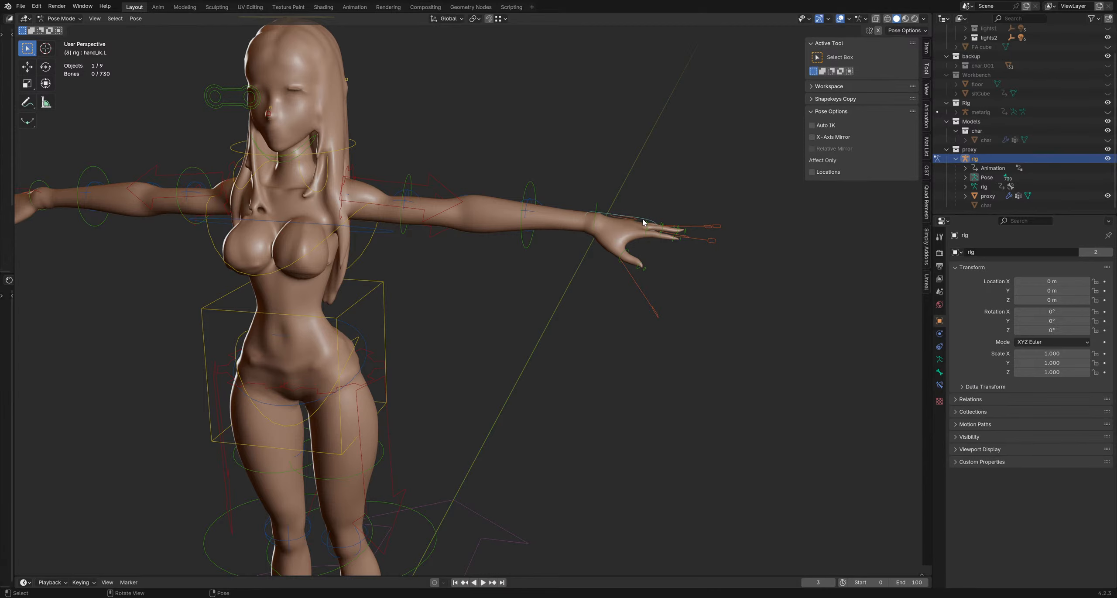
Step: Test the proxy mesh's arm deformation by moving the rig's left hand IK control, and cancel each move
click(644, 220)
key(g)
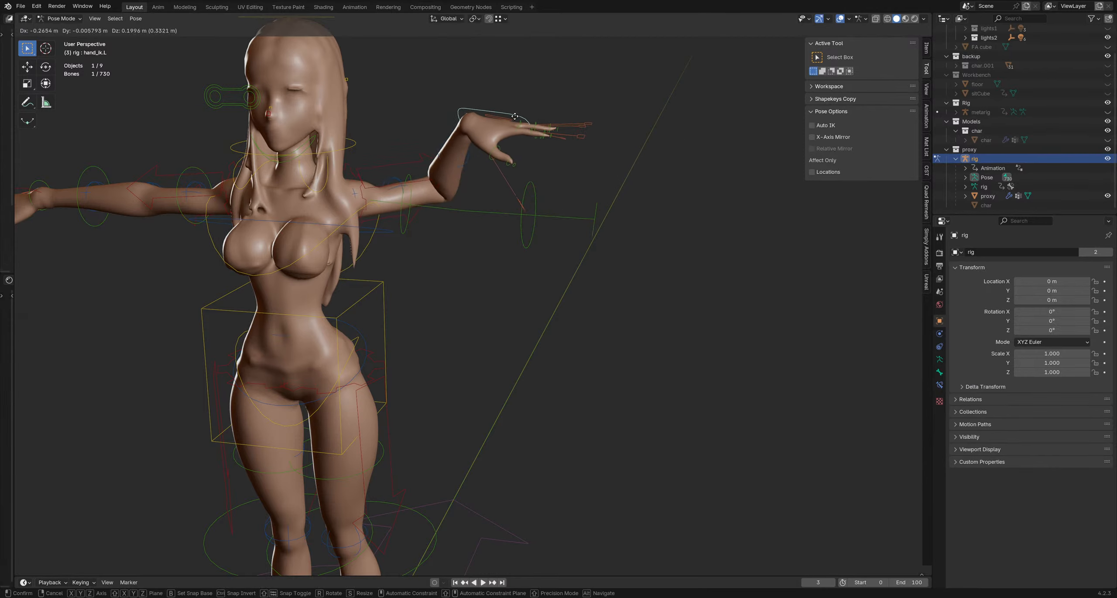
right_click(603, 149)
shift+middle_drag(528, 196, 531, 249)
key(g)
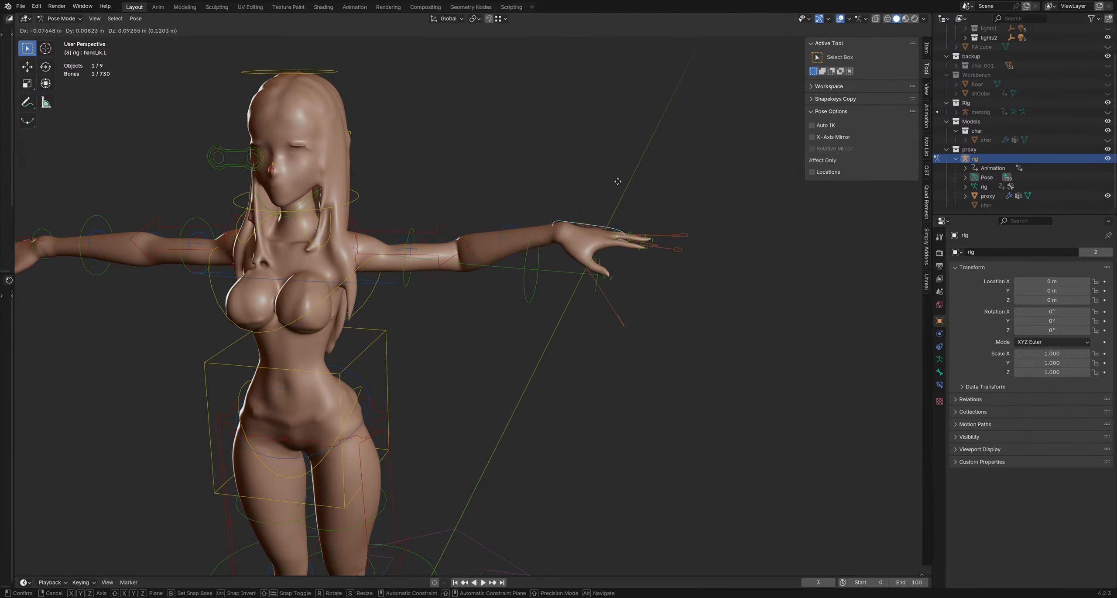
right_click(578, 195)
Step: Move the left hand IK control about -0.213, 0.095 and 0.155 m in X, Y and Z, and show the char mesh instead of the proxy
middle_drag(581, 199, 646, 244)
key(g)
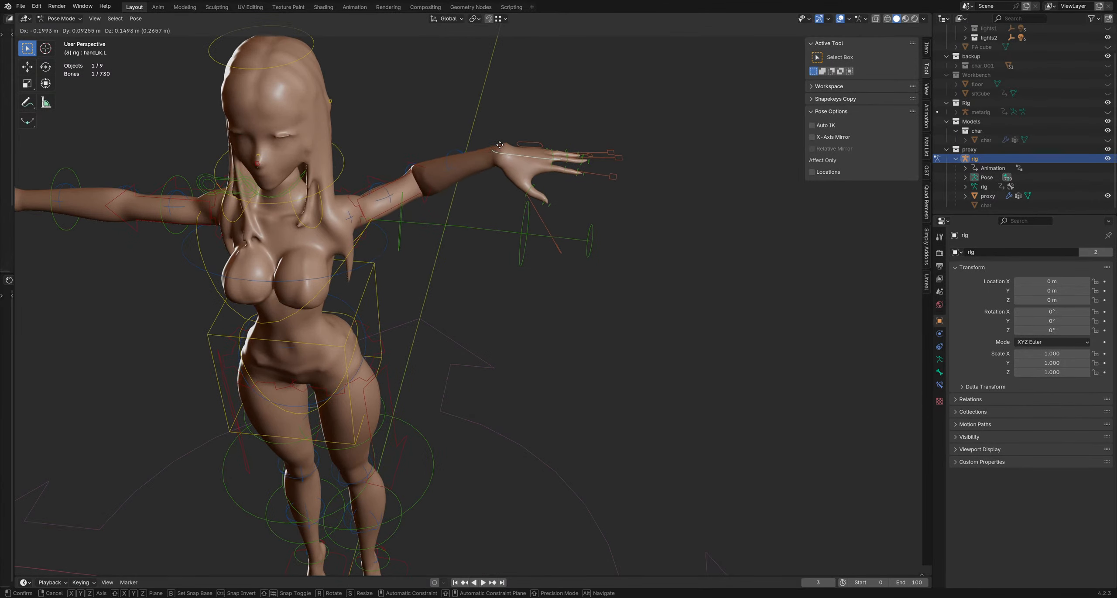
click(613, 161)
click(1107, 196)
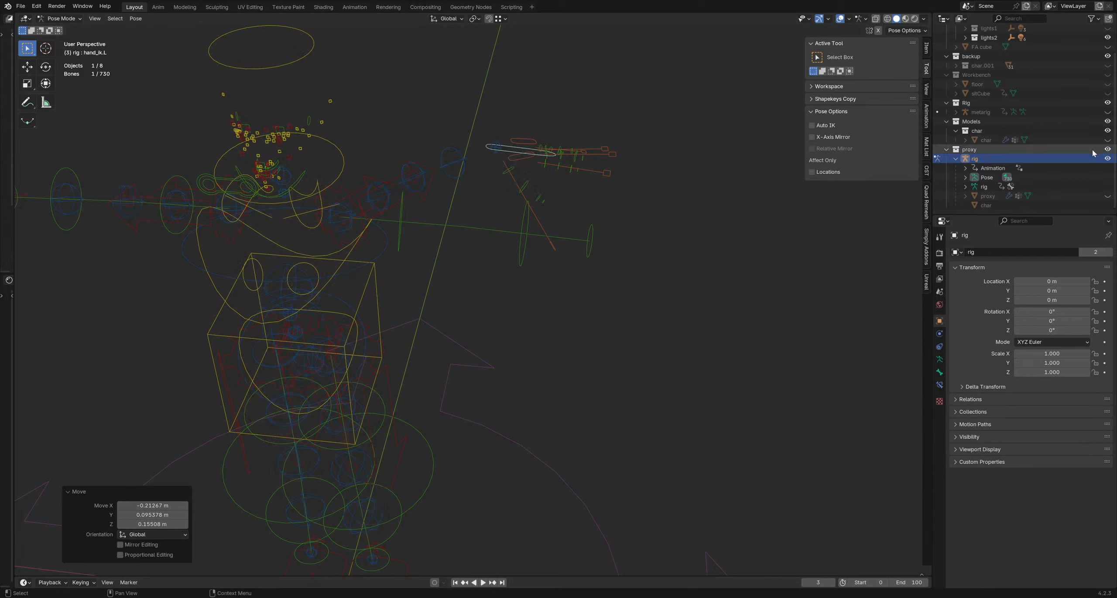
click(1107, 140)
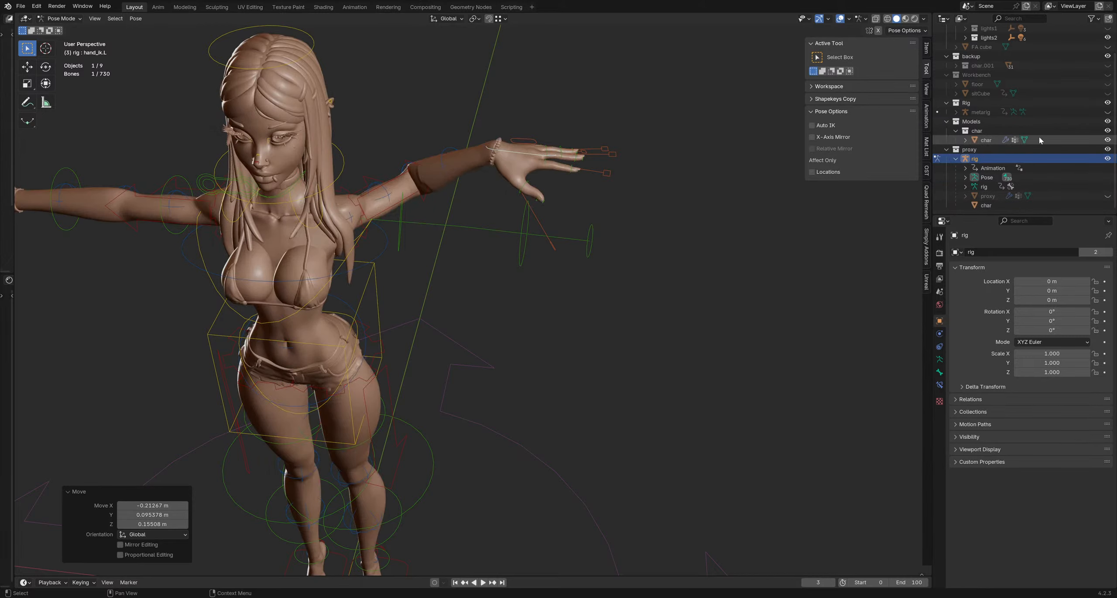
middle_drag(443, 215, 440, 179)
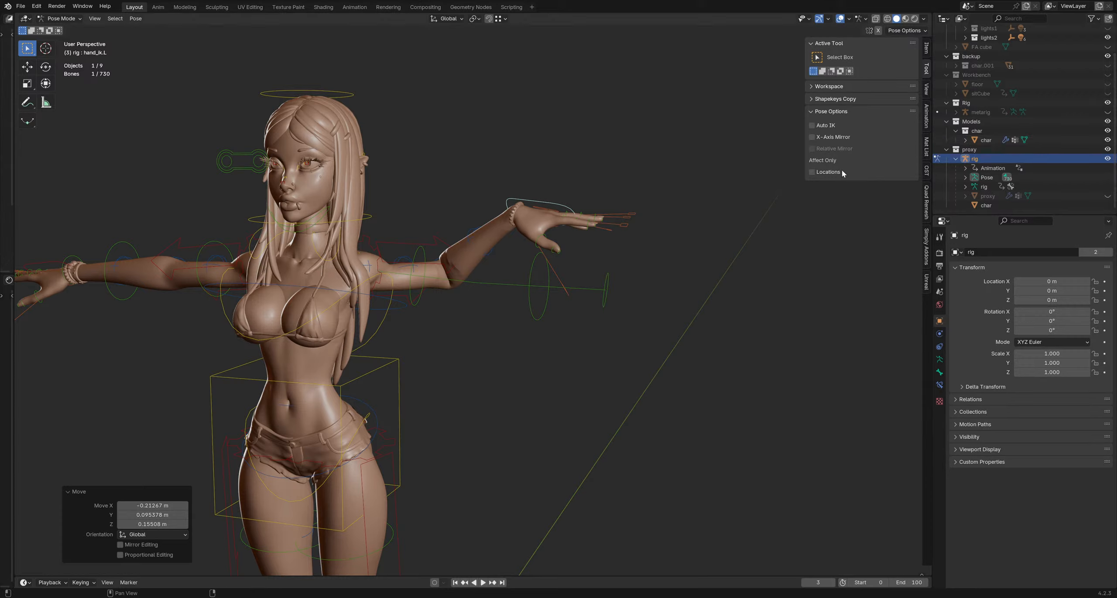
Step: Clear all transforms on every visible pose bone of the rig
key(a)
key(q)
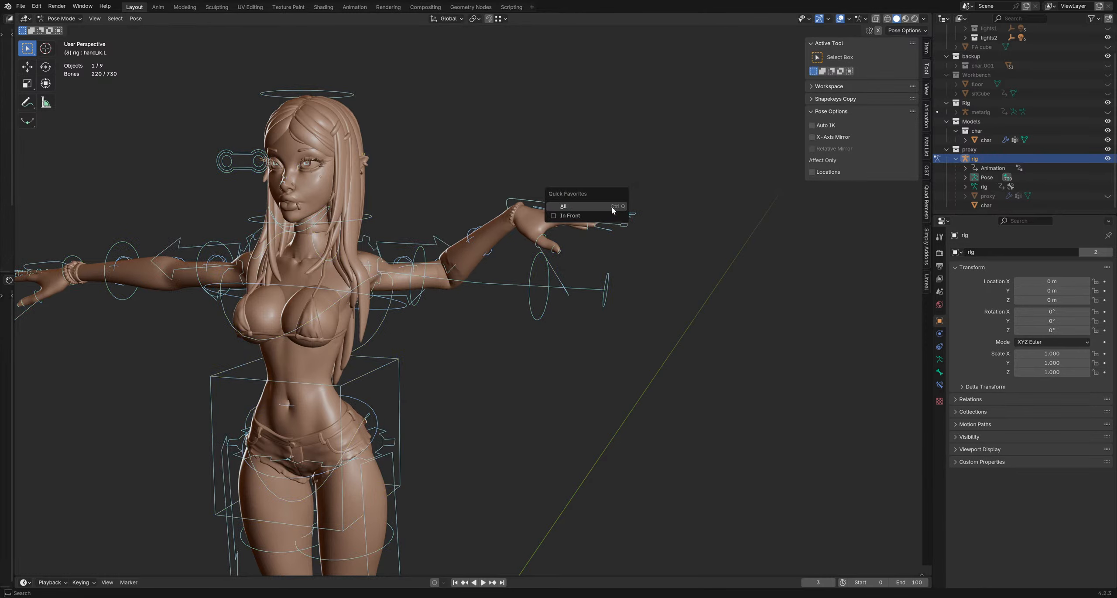
click(611, 206)
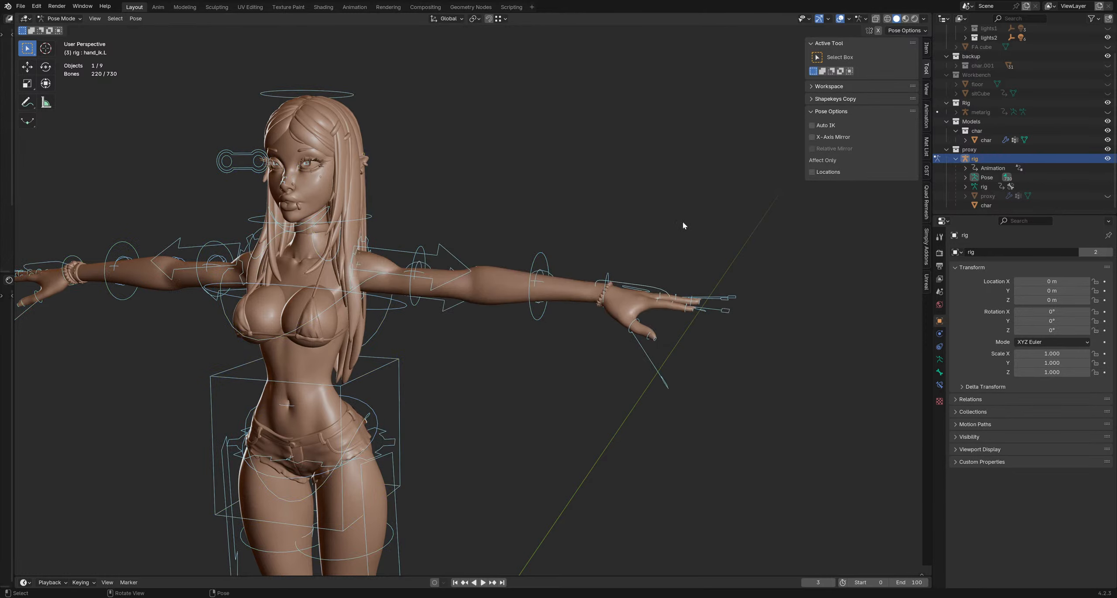
Step: Hide the char mesh, and move the rig object into the Rig collection with its hierarchy collapsed
click(1107, 140)
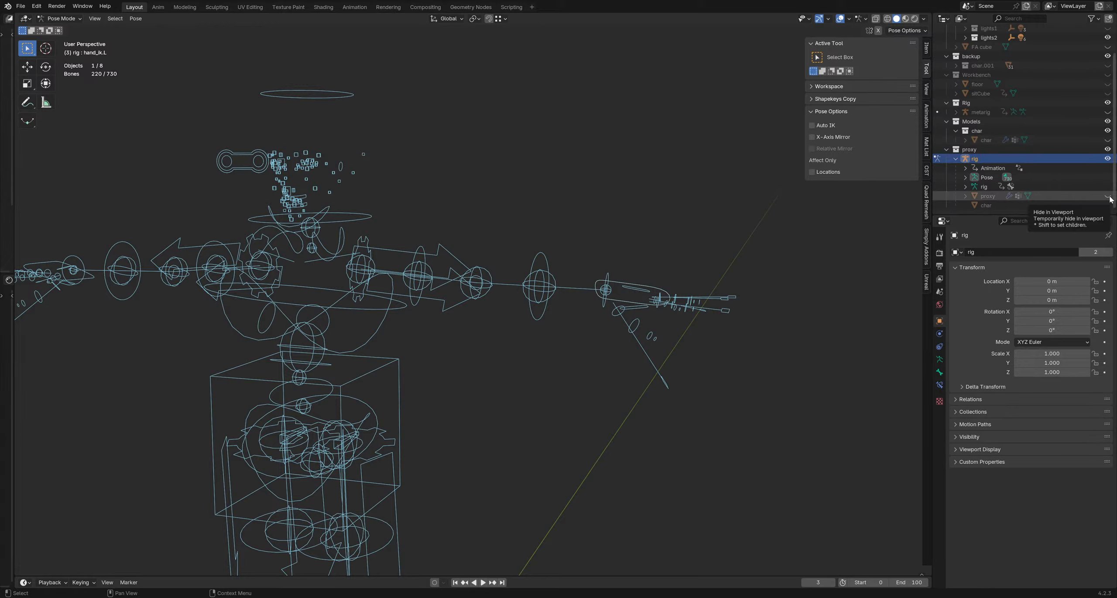
click(988, 196)
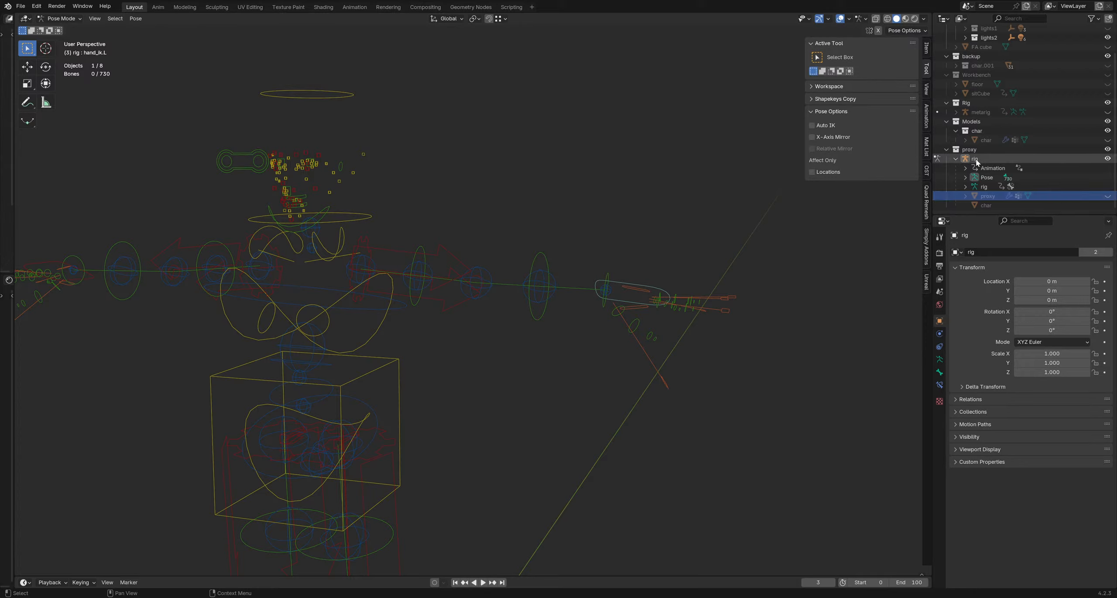
drag(1000, 120, 992, 103)
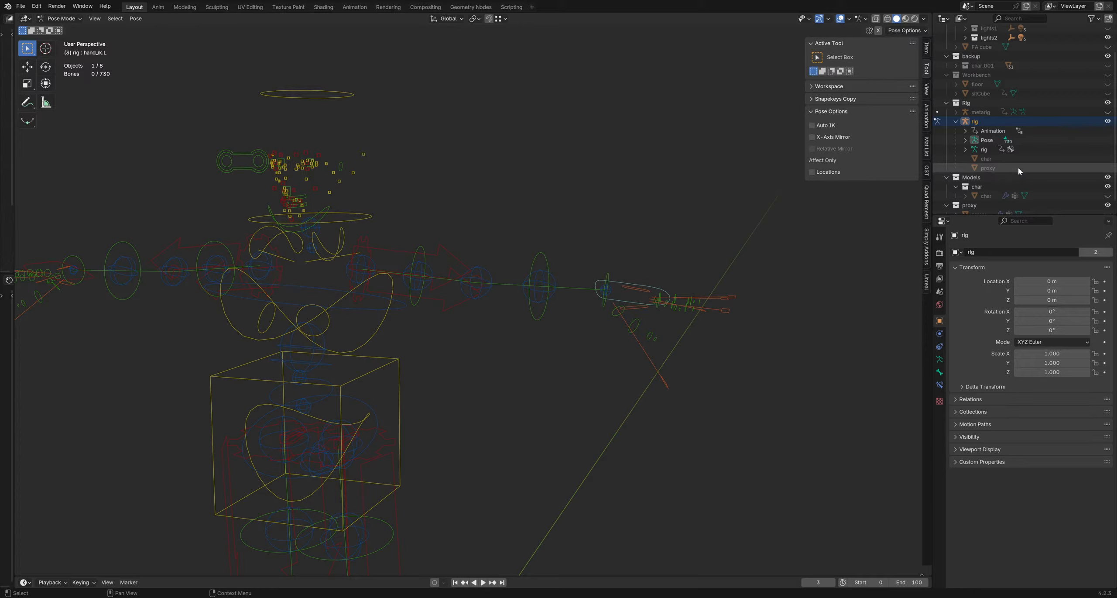
scroll(1015, 156, down, 1)
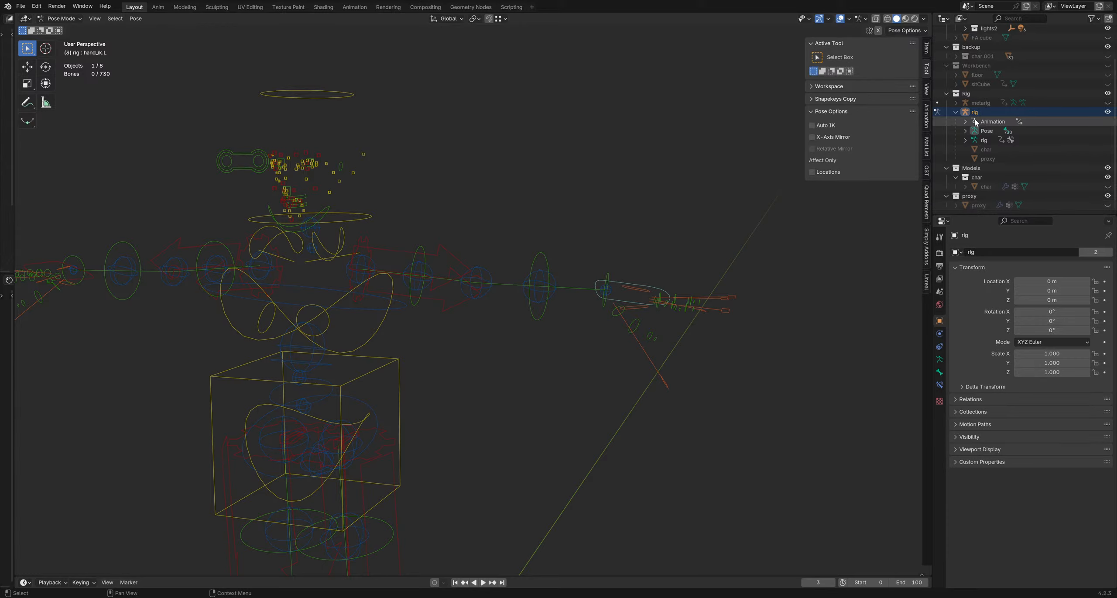
click(956, 112)
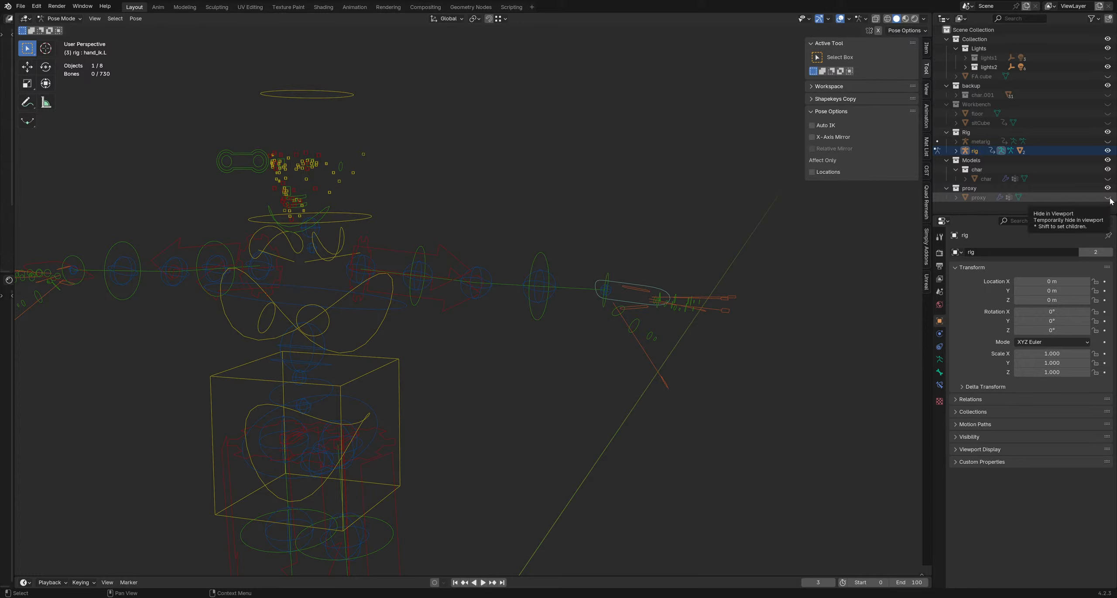
Step: Hide the viewport sidebar and show the char mesh with the whole figure in view
key(n)
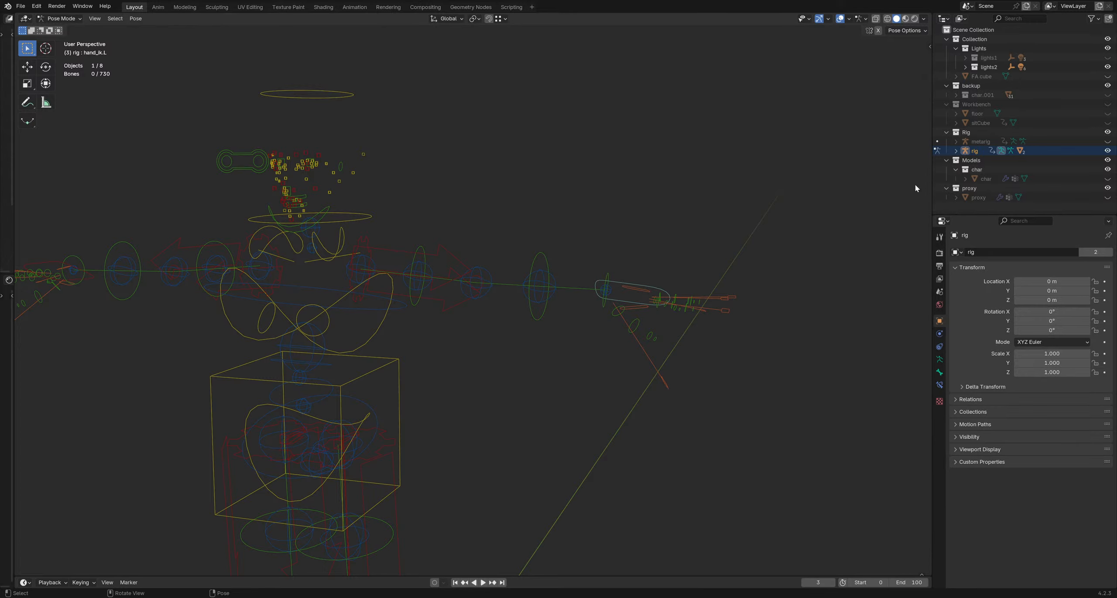
click(1108, 178)
shift+middle_drag(523, 188, 553, 244)
scroll(551, 182, down, 3)
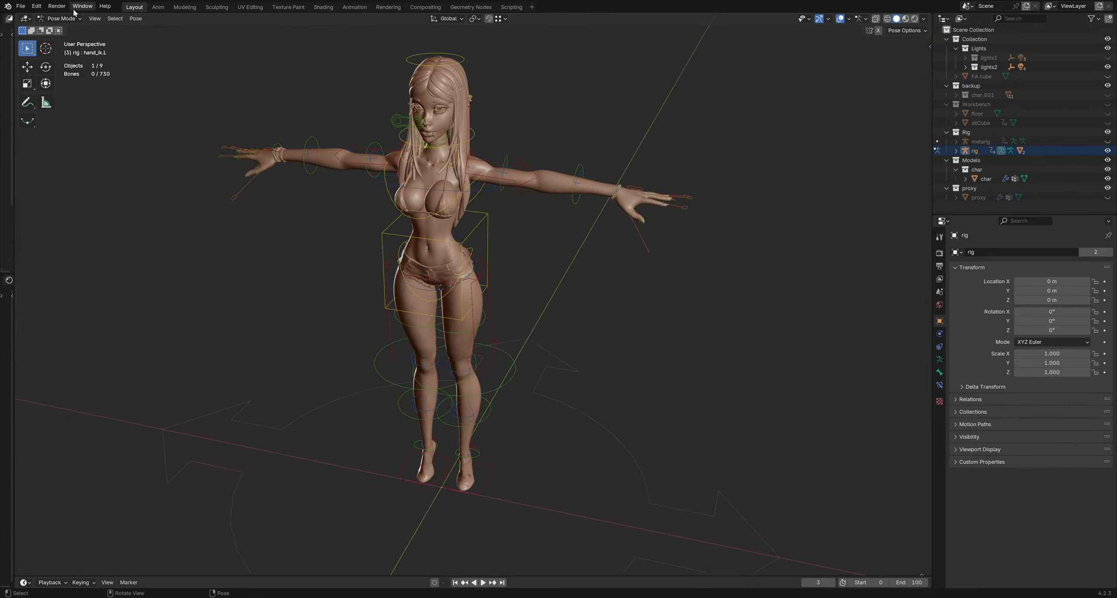
Step: Save the file as SittingSculpt_APose_11.blend, and save a new version as SittingSculpt_Pose1_12.blend
click(20, 6)
click(44, 68)
click(20, 6)
key(ctrl+s)
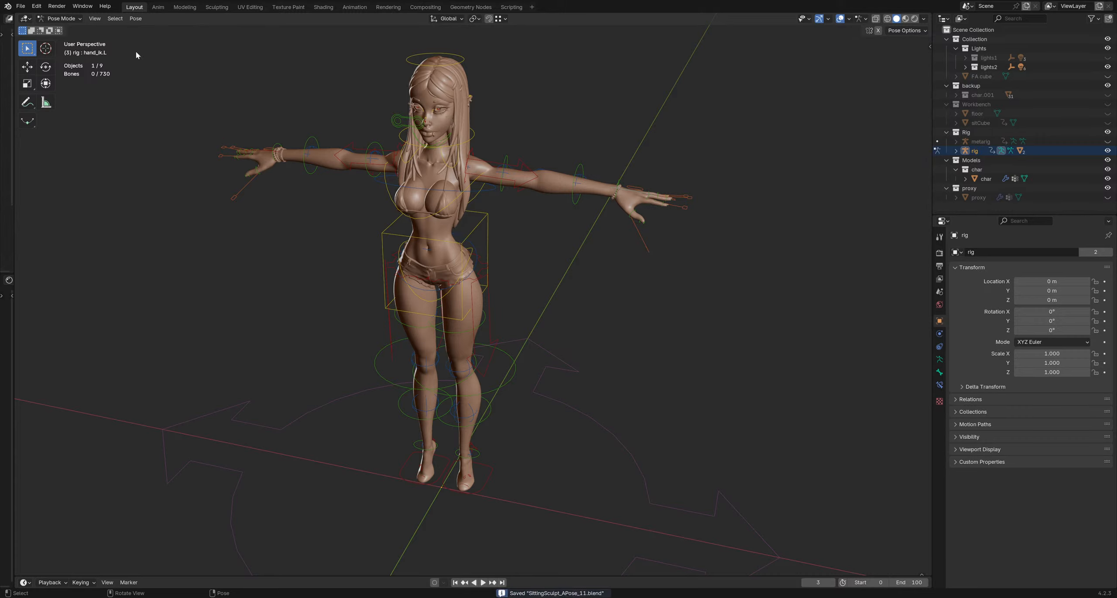
click(18, 7)
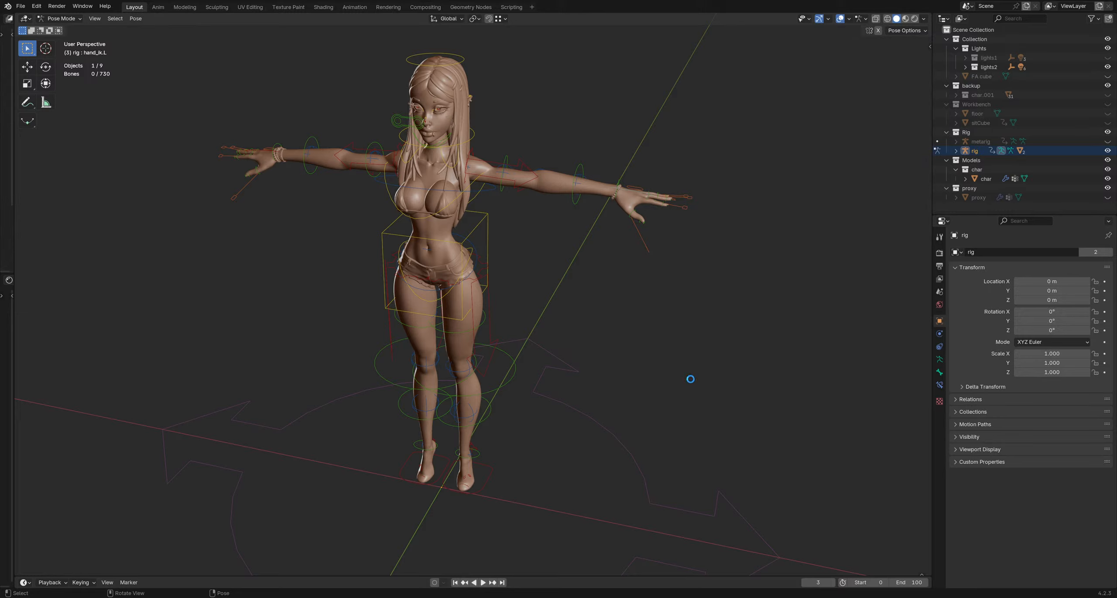
key(ctrl+s)
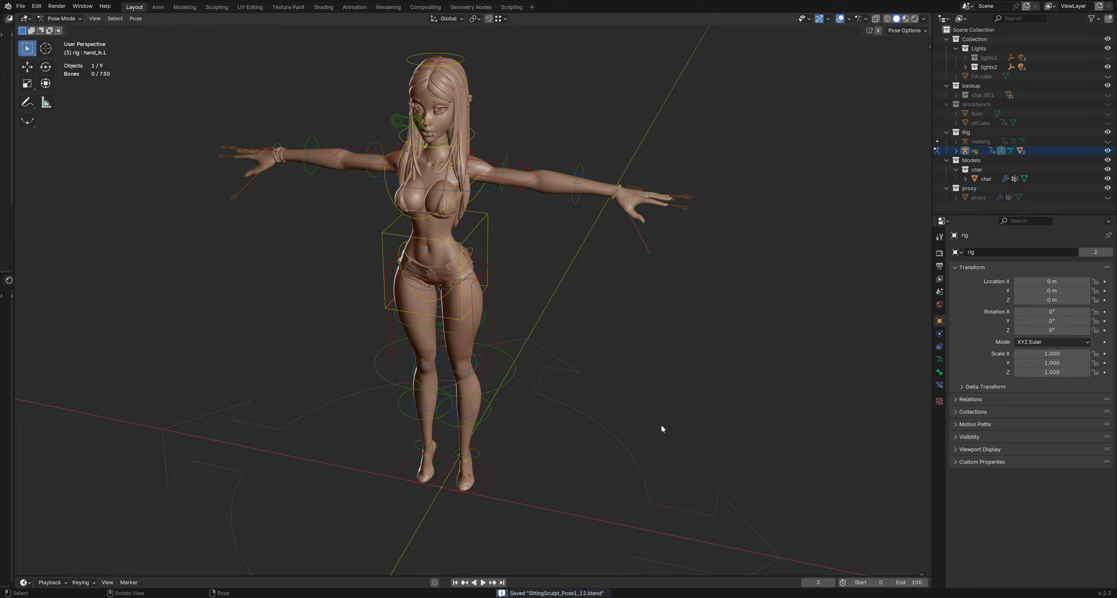
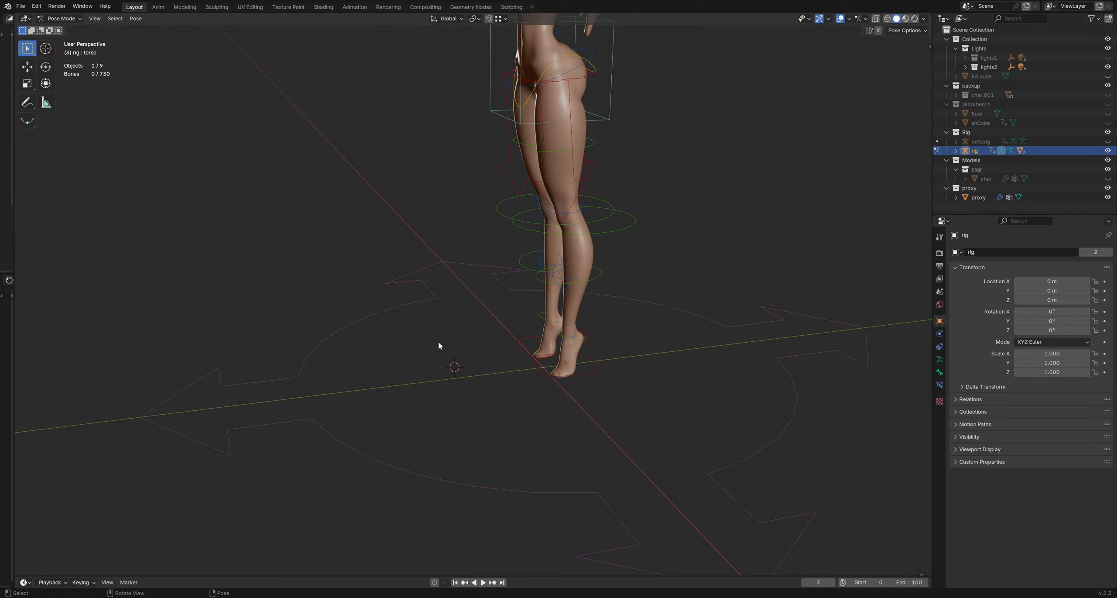
Step: Return the rig to Object Mode with nothing selected, and show the Workbench collection with its floor object
key(ctrl+Tab)
key(alt+a)
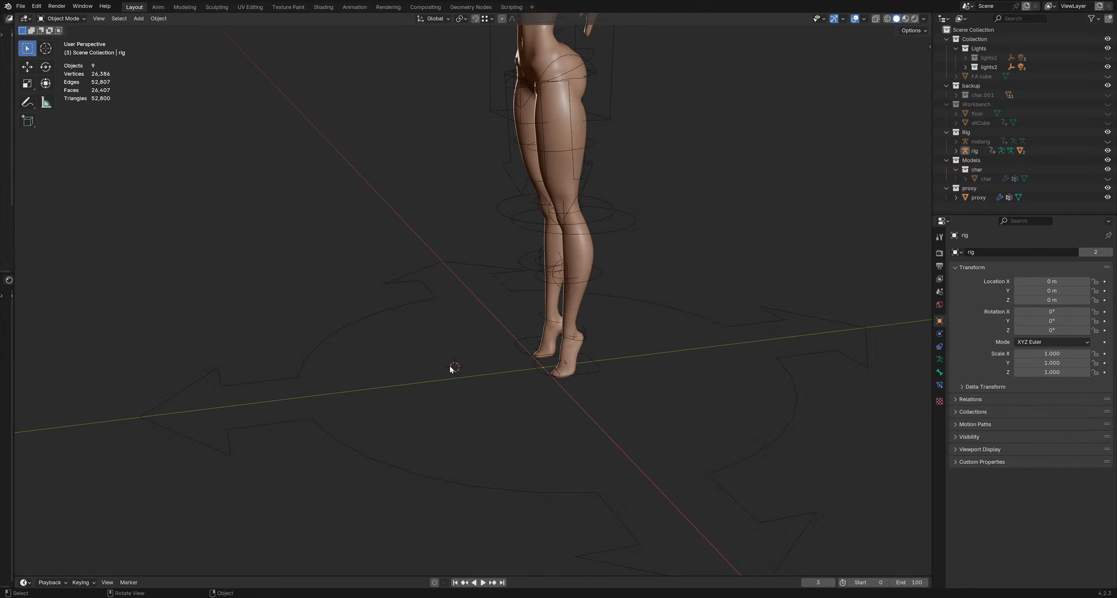
key(shift+a)
click(1107, 114)
click(1107, 105)
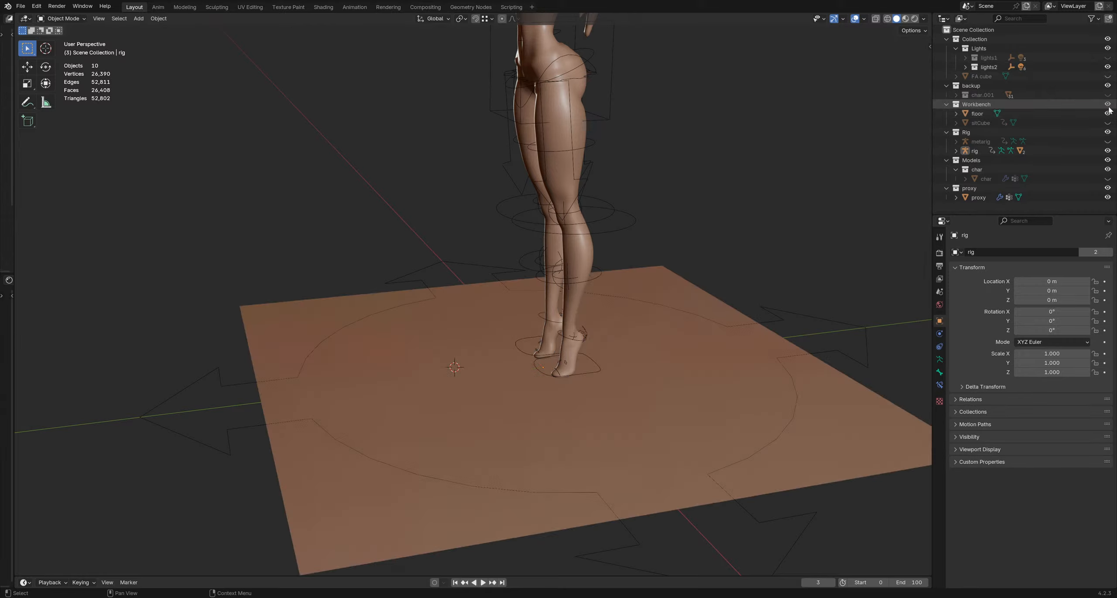
Step: Expose the outliner's selectability toggles, make the floor object unselectable, and hide those toggles again
mouse_move(578, 305)
middle_down()
mouse_move(622, 254)
mouse_move(575, 310)
mouse_move(561, 308)
middle_up()
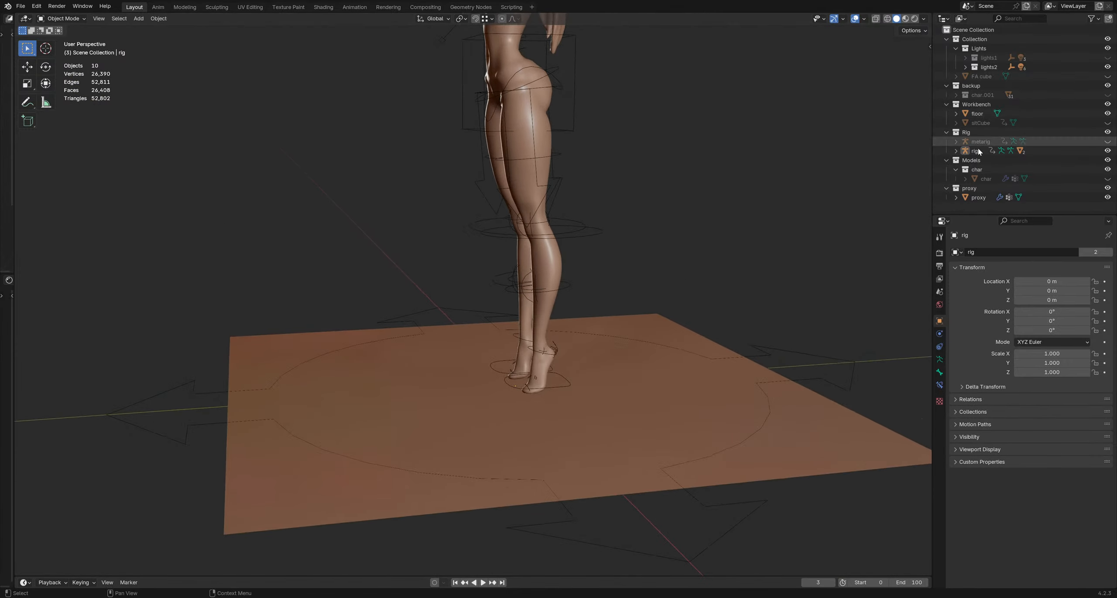
middle_drag(545, 232, 602, 223)
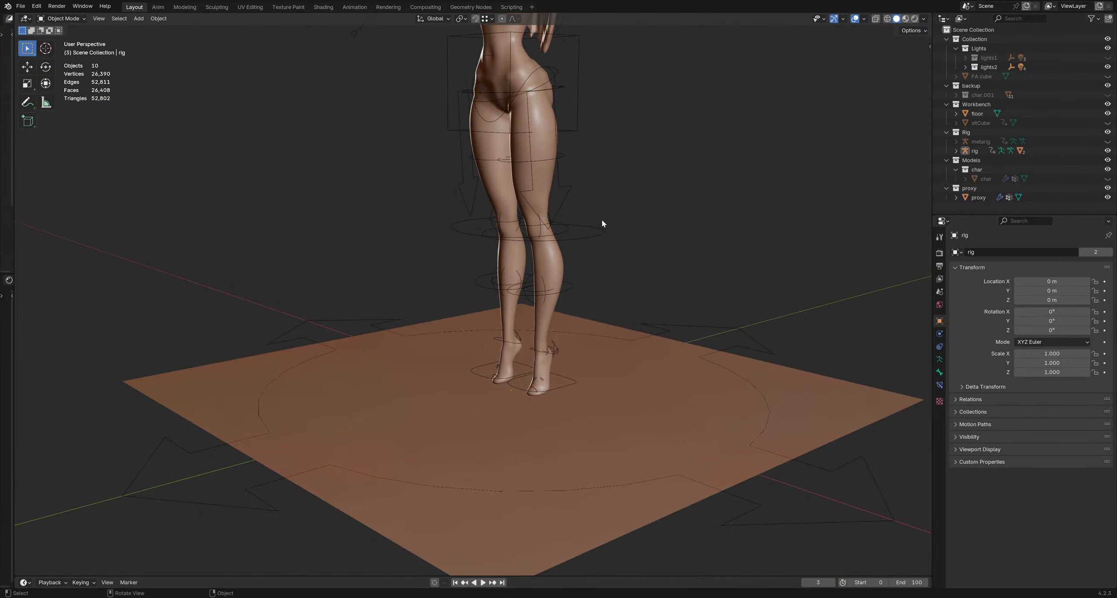
middle_drag(640, 166, 527, 279)
middle_drag(707, 314, 716, 349)
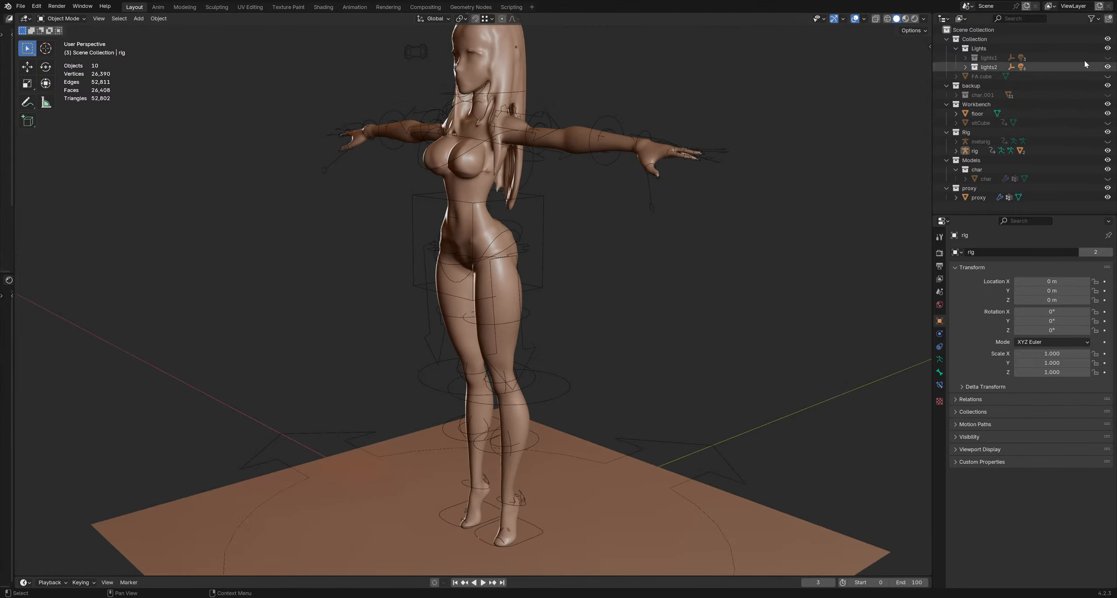
click(1092, 19)
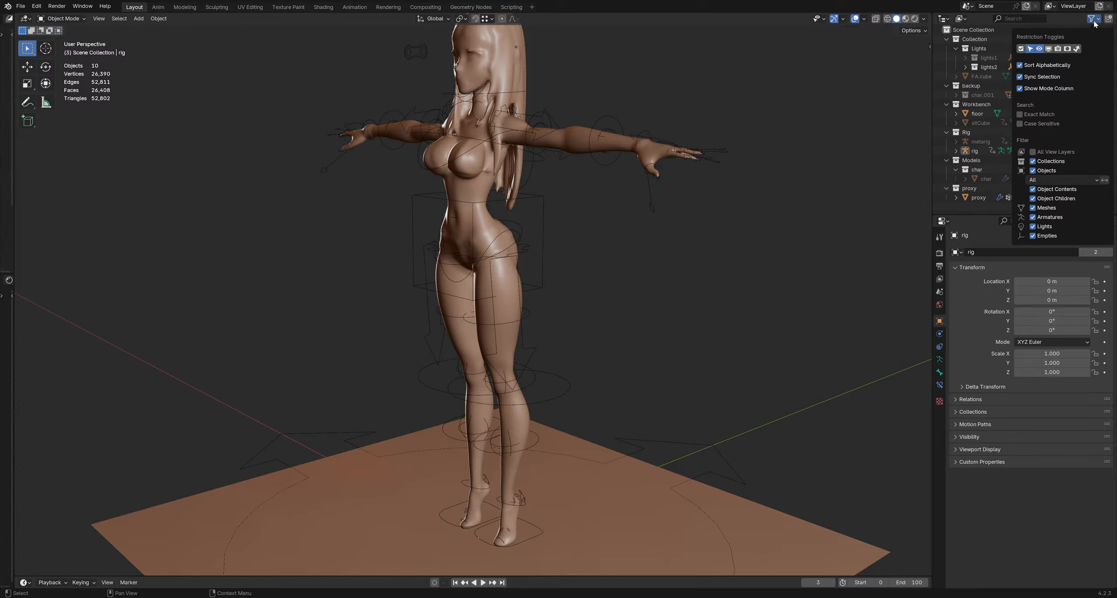
click(1093, 20)
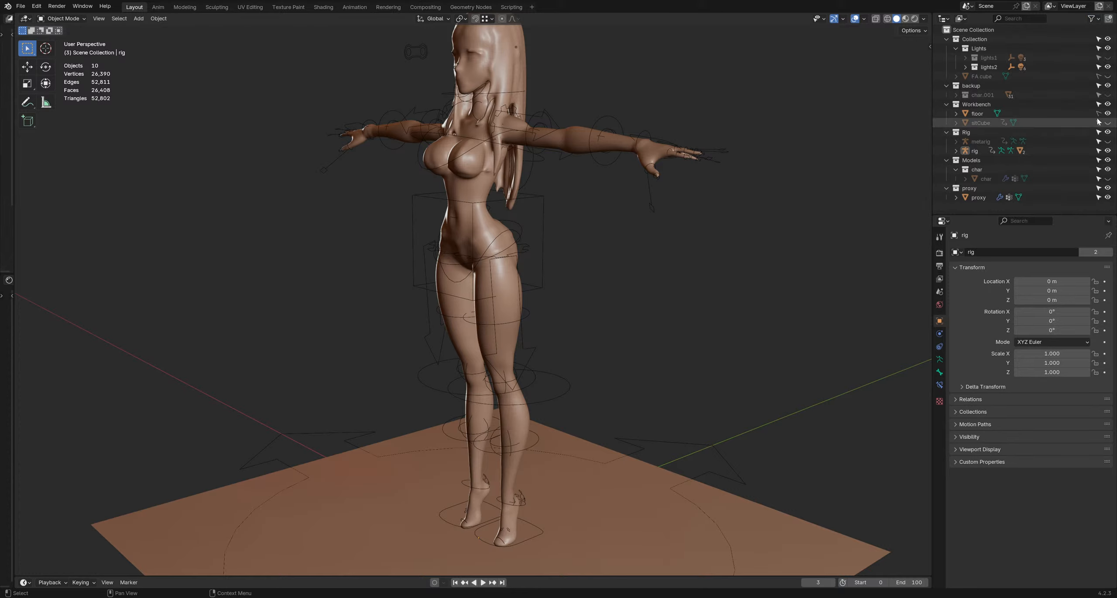
click(1092, 19)
click(1097, 21)
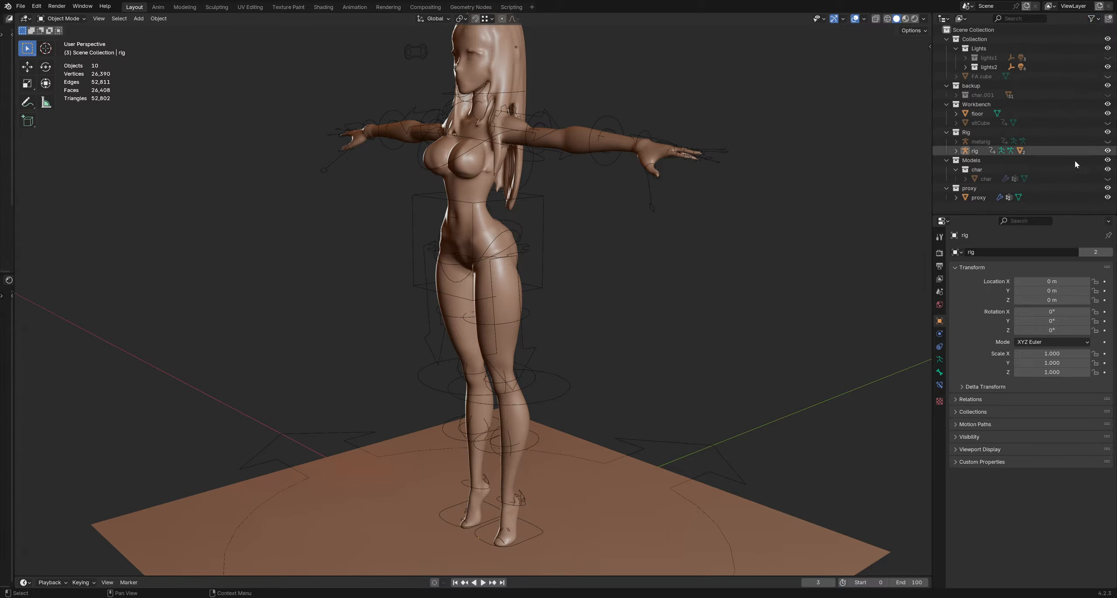
Step: Put the rig in Pose Mode and try lowering the torso control along the global Z axis
shift+middle_drag(610, 329, 597, 281)
scroll(546, 311, up, 2)
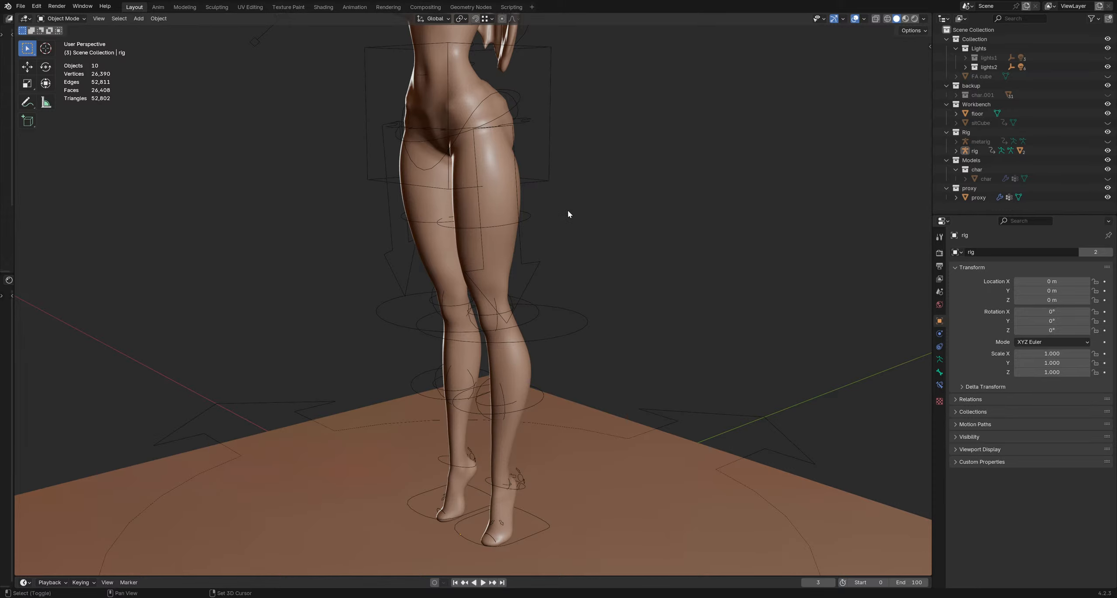
mouse_move(568, 211)
shift+middle_down()
mouse_move(569, 195)
mouse_move(581, 227)
mouse_move(546, 213)
mouse_move(584, 209)
shift+middle_up()
click(549, 147)
key(ctrl+Tab)
click(596, 180)
key(g)
key(z)
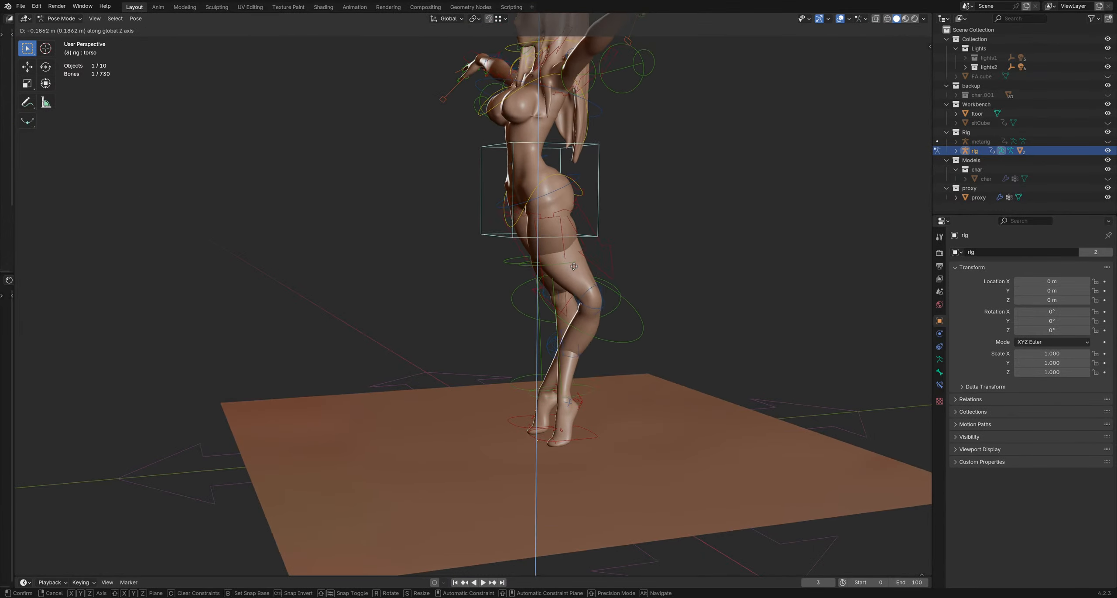
right_click(563, 381)
scroll(563, 384, up, 2)
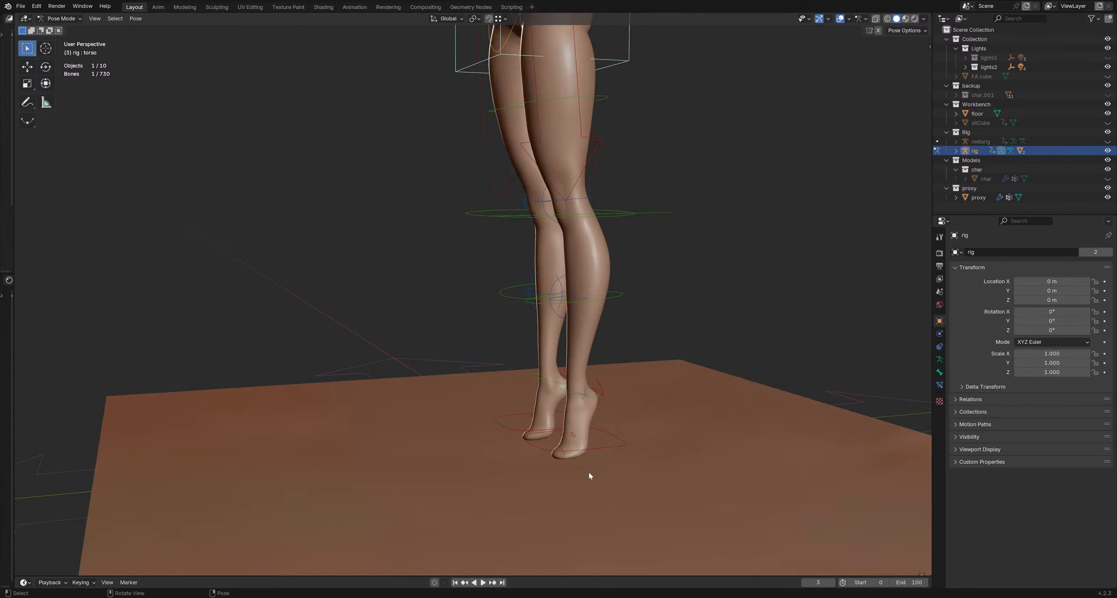
Step: Select the left foot IK control and display its transform and rig properties in the viewport sidebar
click(603, 438)
middle_drag(599, 423, 625, 427)
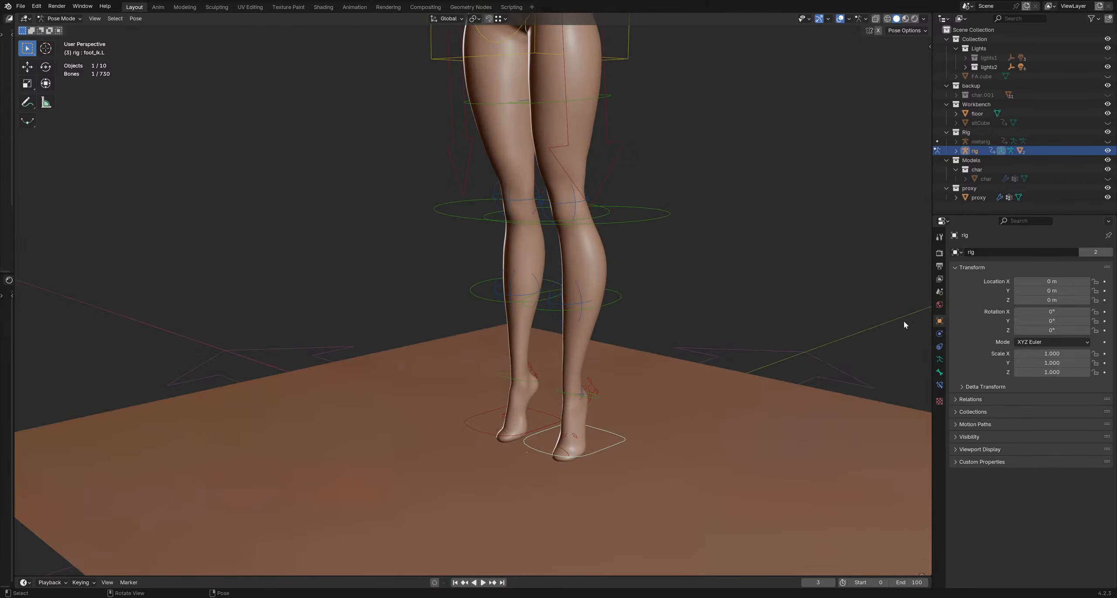
key(n)
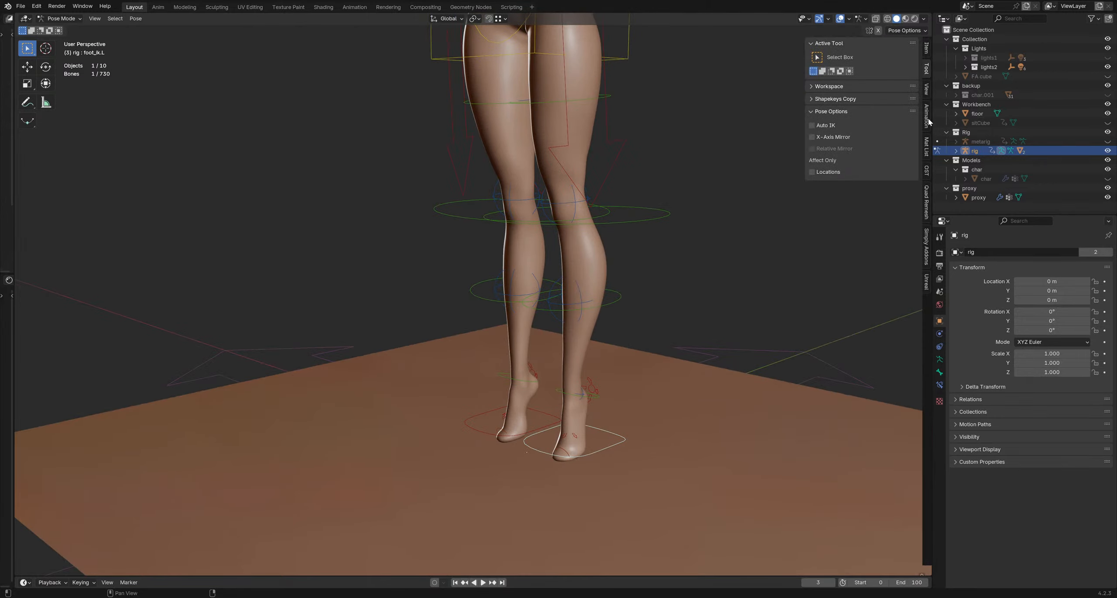
click(926, 90)
click(926, 122)
click(928, 72)
click(927, 89)
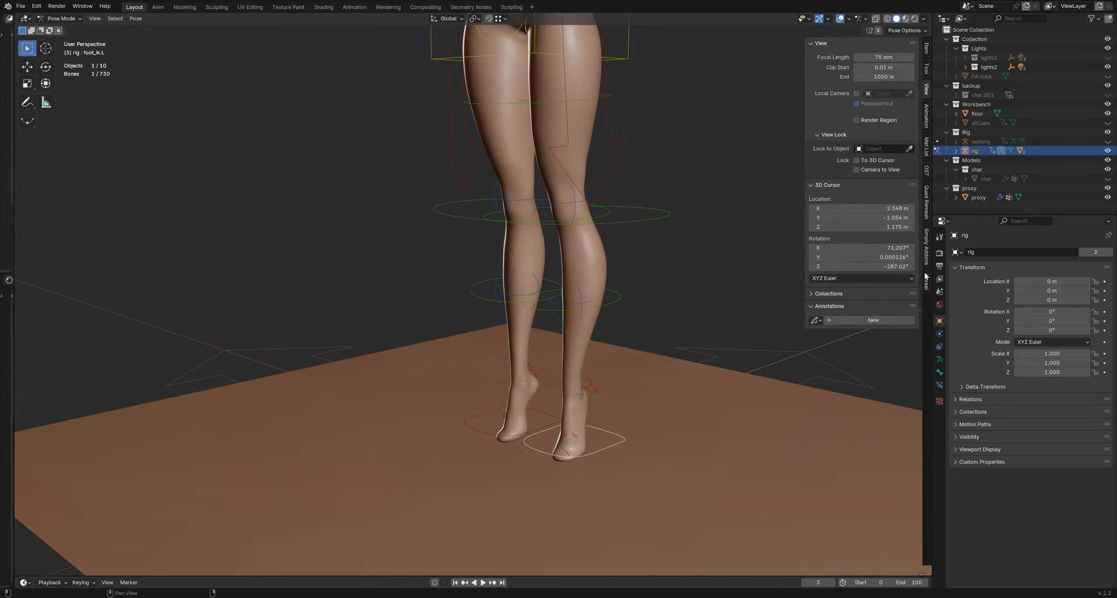
click(927, 70)
click(927, 49)
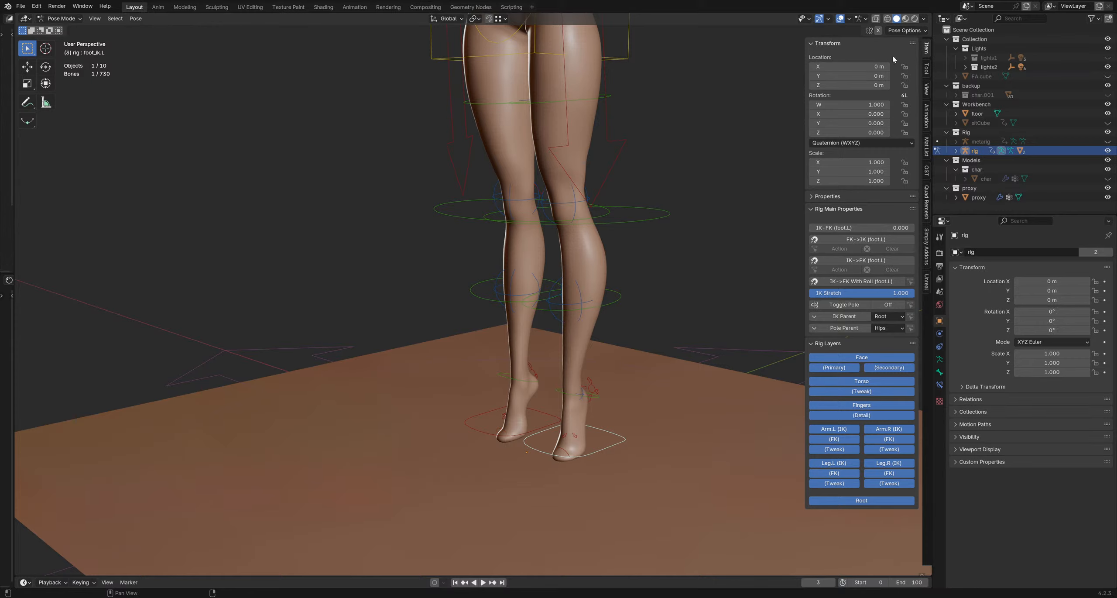
Step: Set the IK-FK value to 1.000 for both the left and the right foot
shift+middle_drag(671, 368, 668, 375)
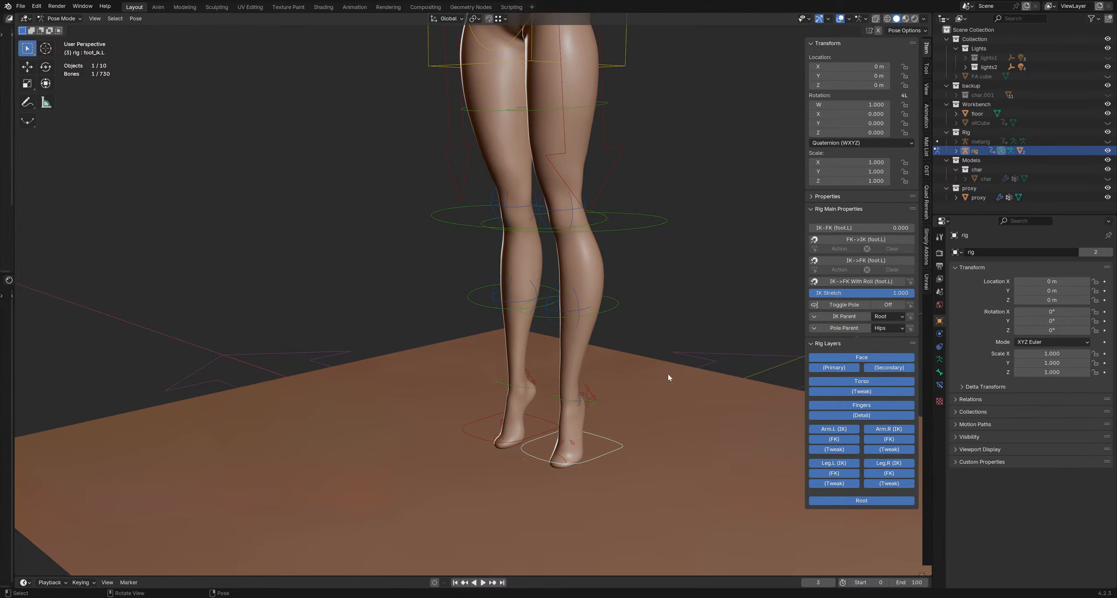
middle_drag(601, 424, 614, 424)
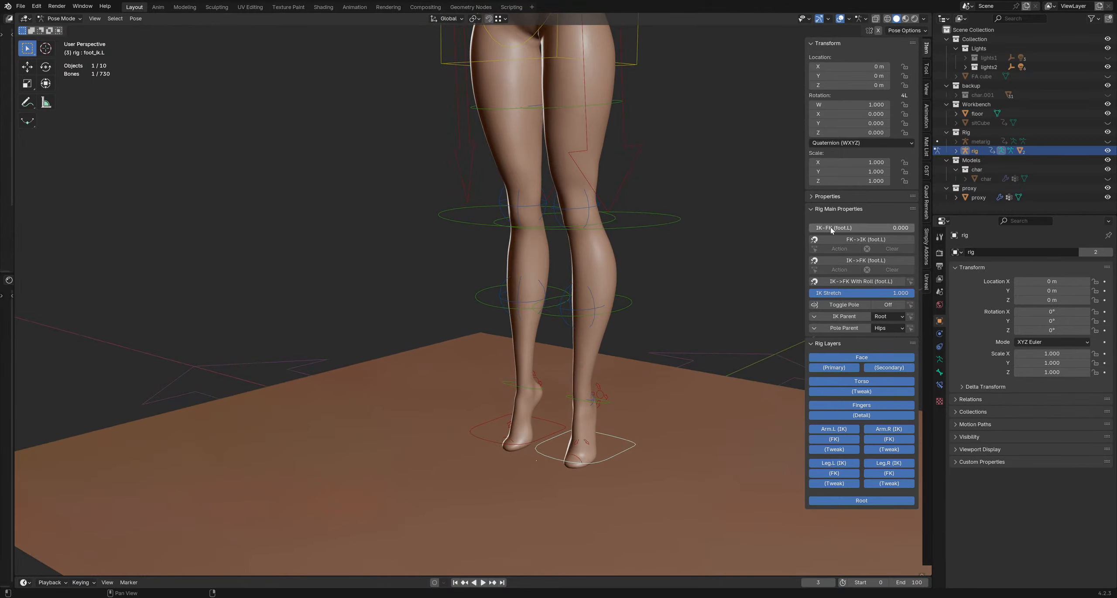
drag(831, 228, 914, 228)
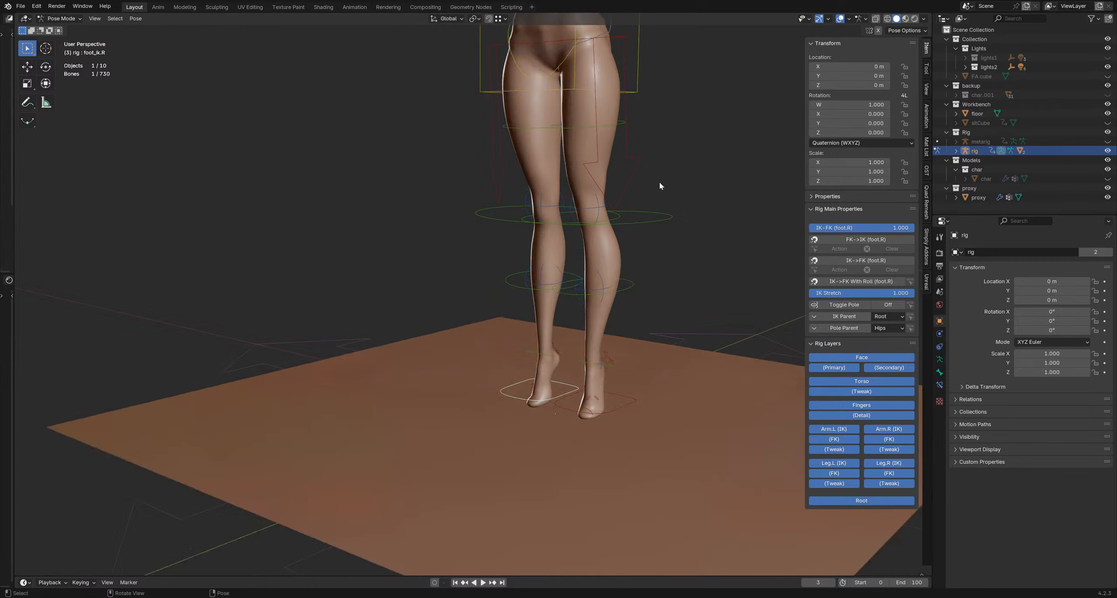
Step: Select the left hand IK control and set its IK-FK value to 1.000
scroll(660, 186, down, 4)
shift+middle_drag(659, 186, 554, 355)
scroll(554, 356, up, 3)
scroll(672, 337, up, 4)
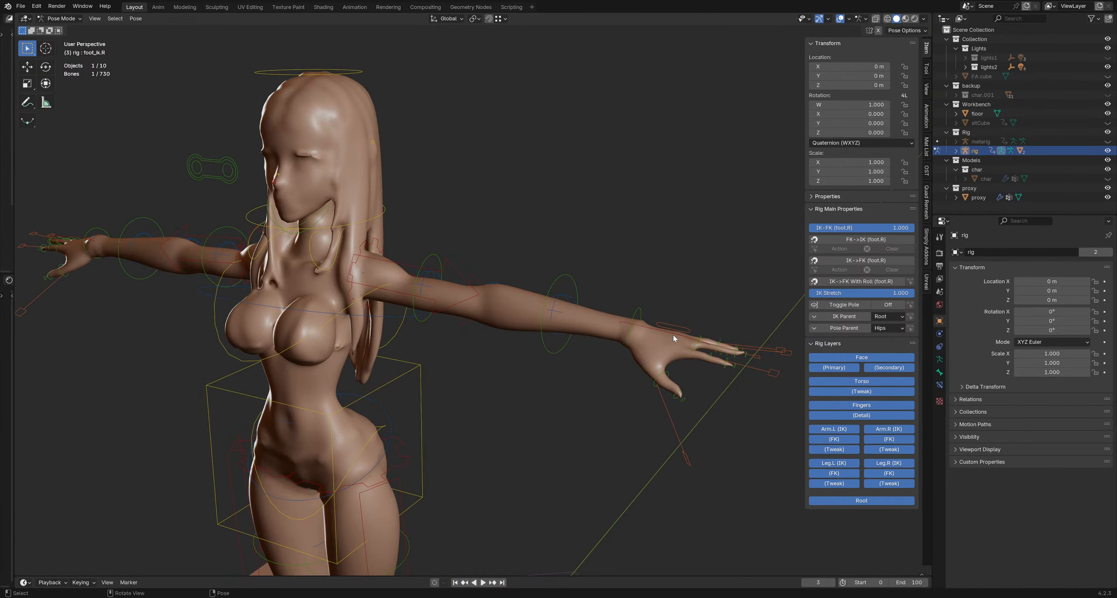
click(673, 334)
click(850, 238)
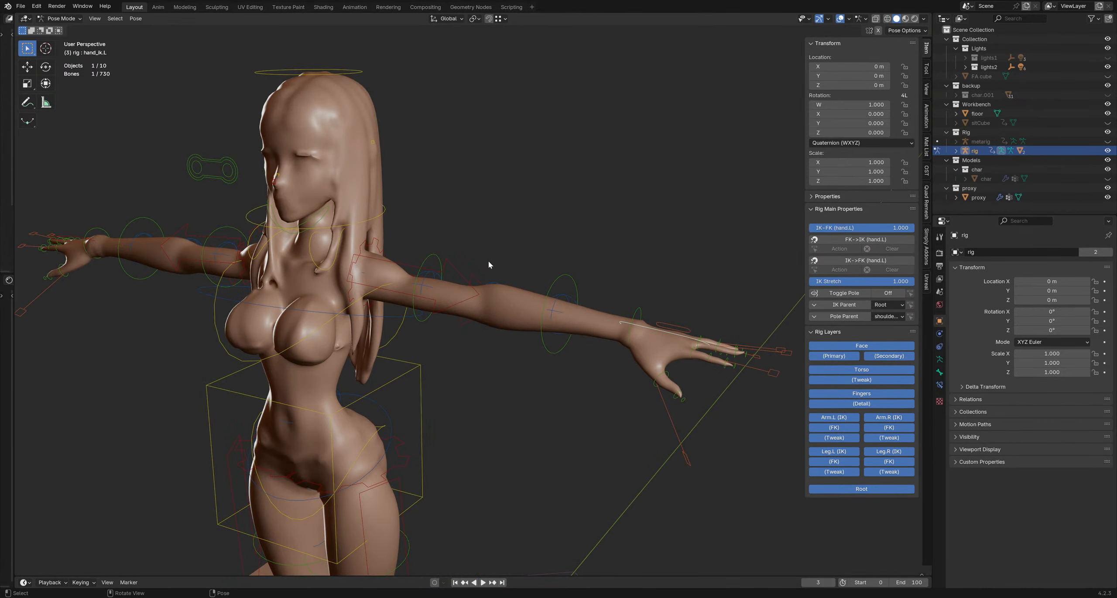
Step: Select the right hand IK control and set its IK-FK value to 1.000
scroll(487, 260, down, 4)
scroll(504, 256, up, 6)
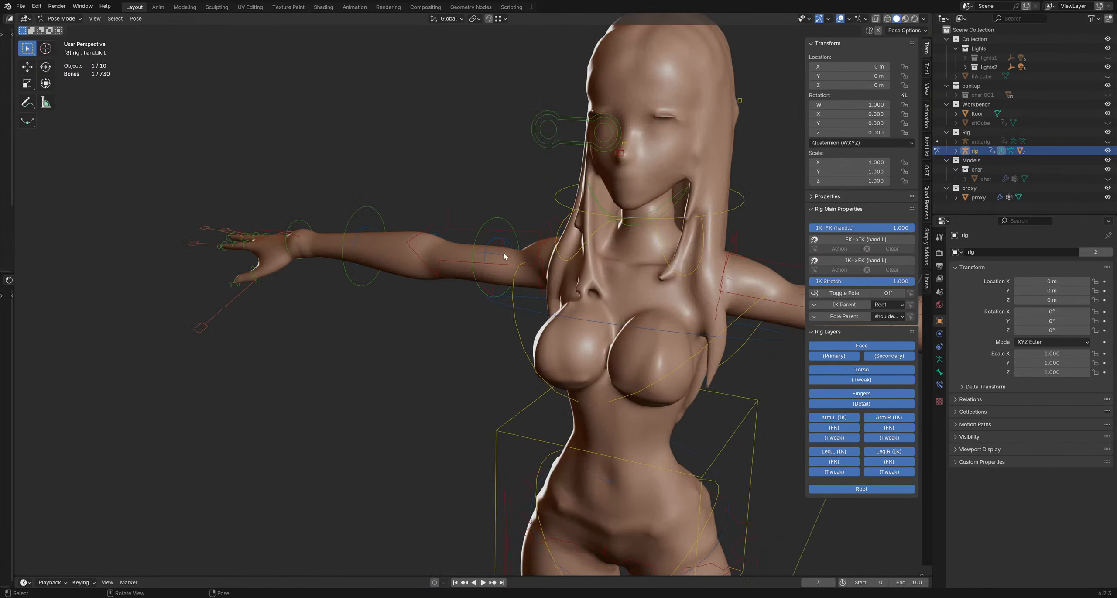
click(477, 241)
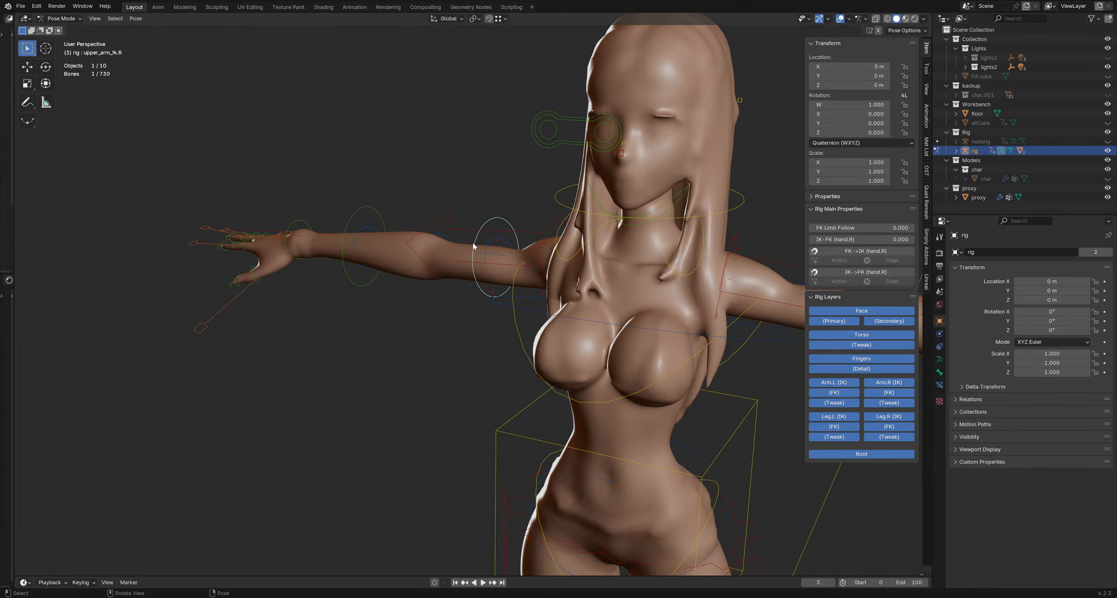
scroll(473, 246, down, 2)
scroll(393, 244, up, 4)
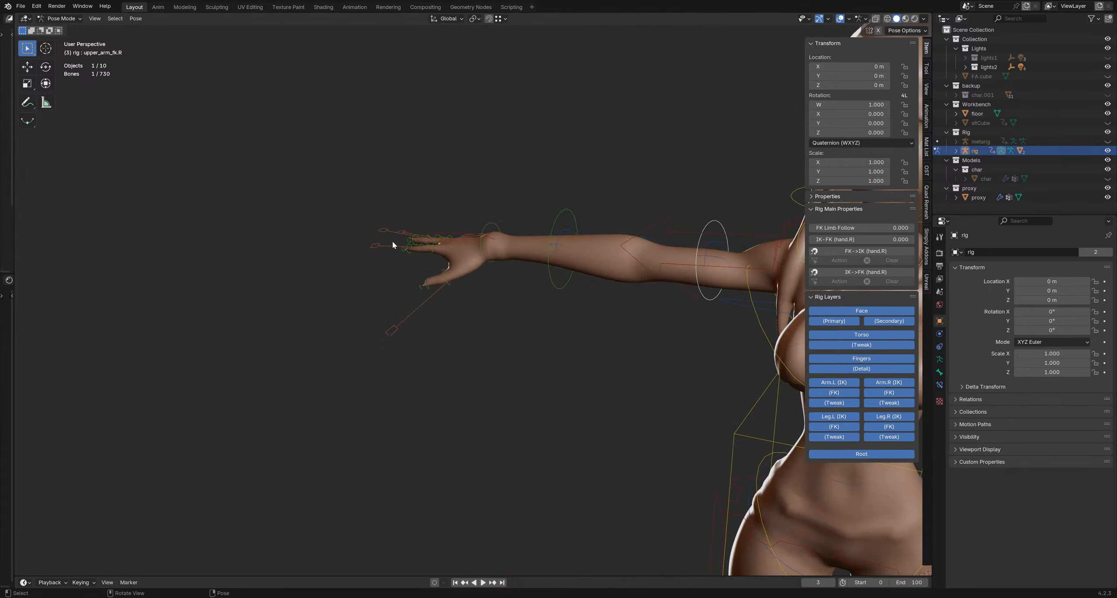
click(450, 237)
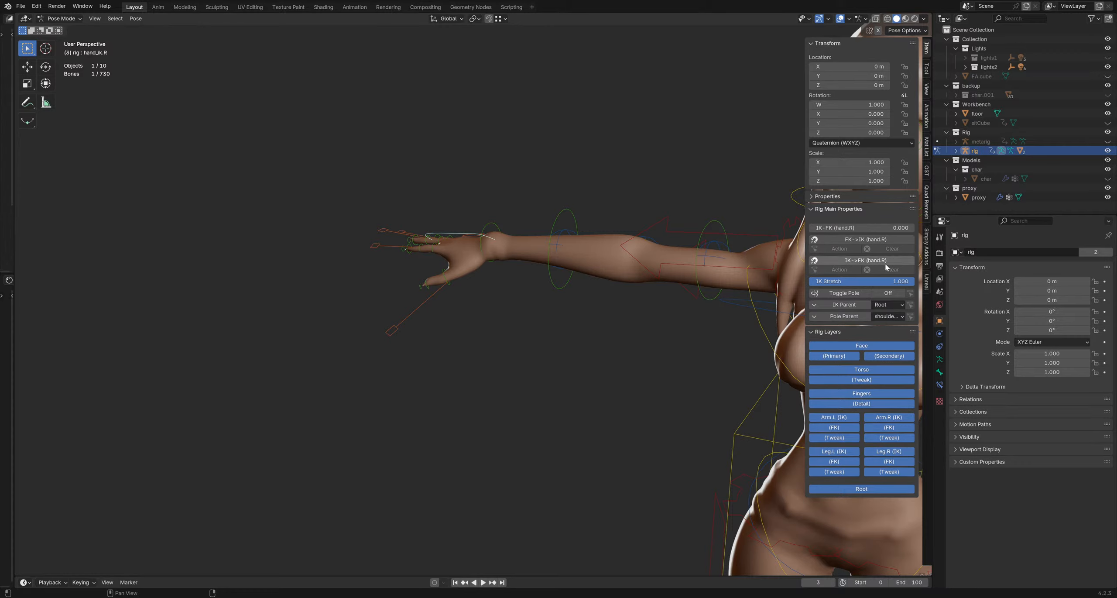
click(866, 239)
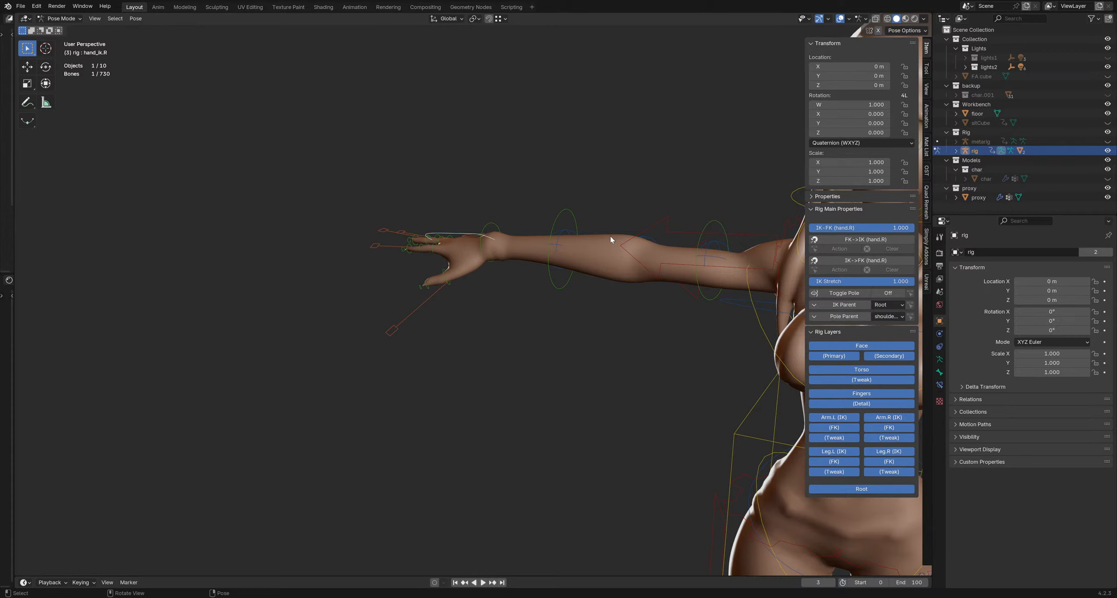
Step: Hide the viewport sidebar and set the current frame to 0 in the temporarily enlarged timeline
scroll(453, 204, down, 8)
scroll(483, 324, up, 9)
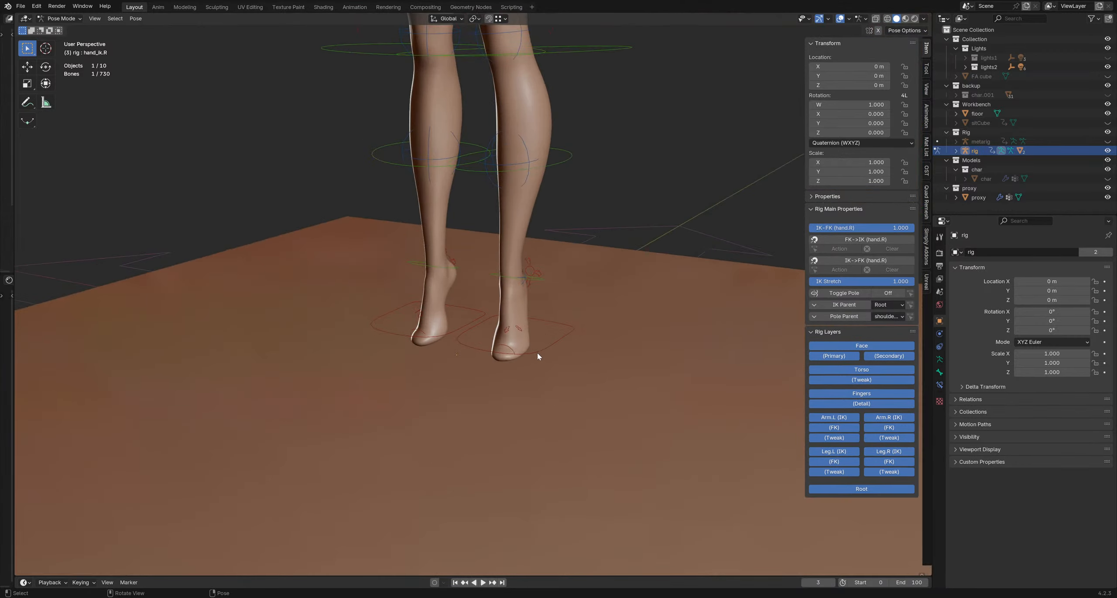
scroll(549, 147, down, 4)
scroll(598, 144, up, 5)
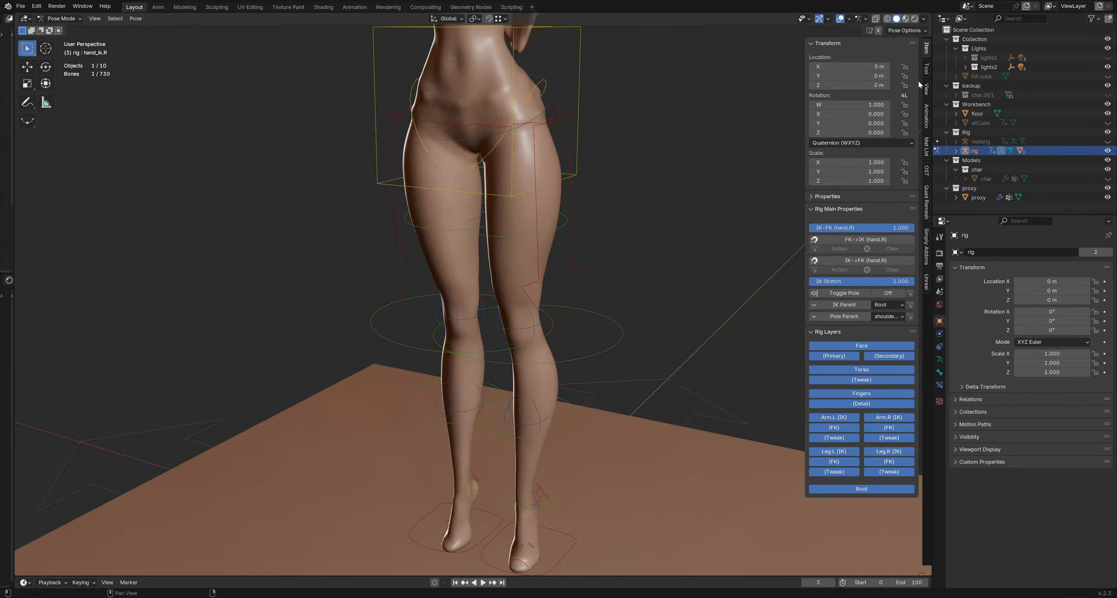
key(n)
middle_drag(646, 68, 580, 209)
drag(352, 575, 328, 433)
scroll(454, 174, down, 2)
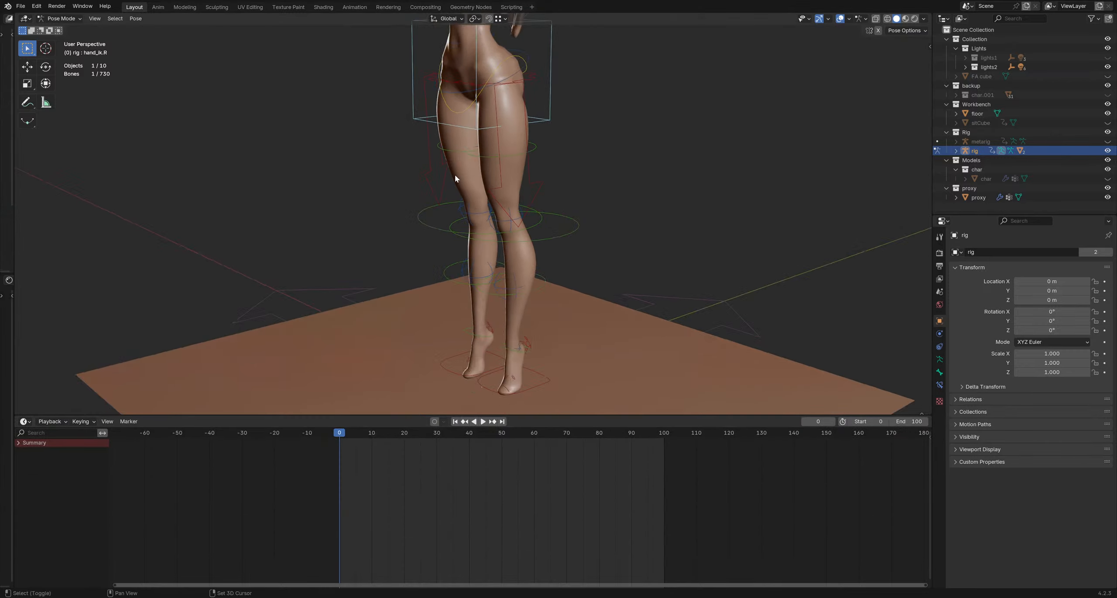
shift+middle_drag(454, 174, 465, 357)
drag(376, 416, 376, 576)
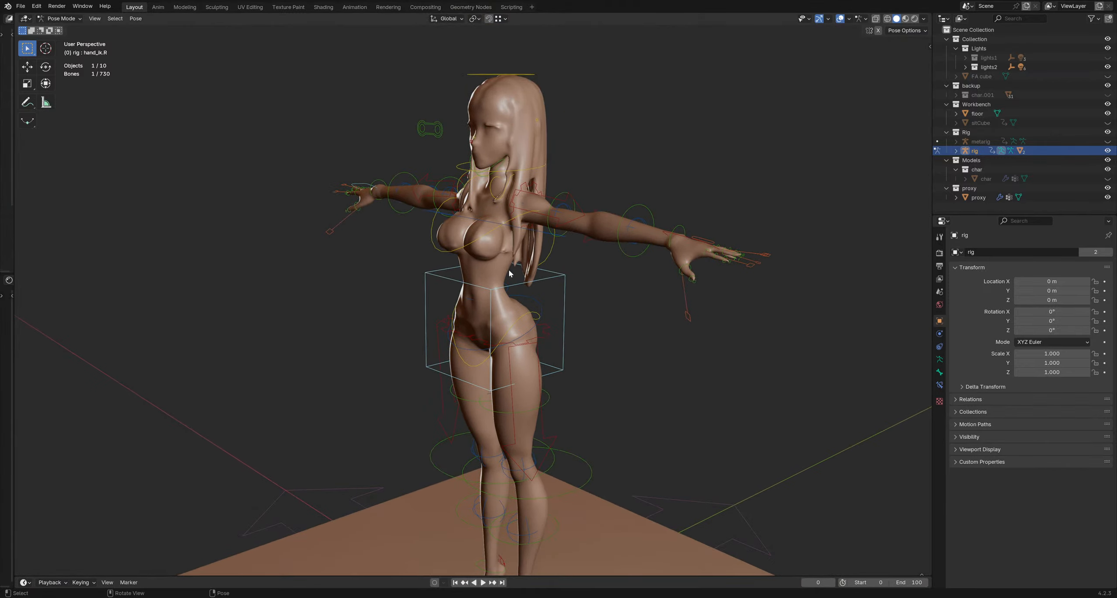
Step: Lower the torso control by about 0.48 m along the global Z axis
scroll(524, 220, up, 3)
middle_drag(524, 220, 565, 250)
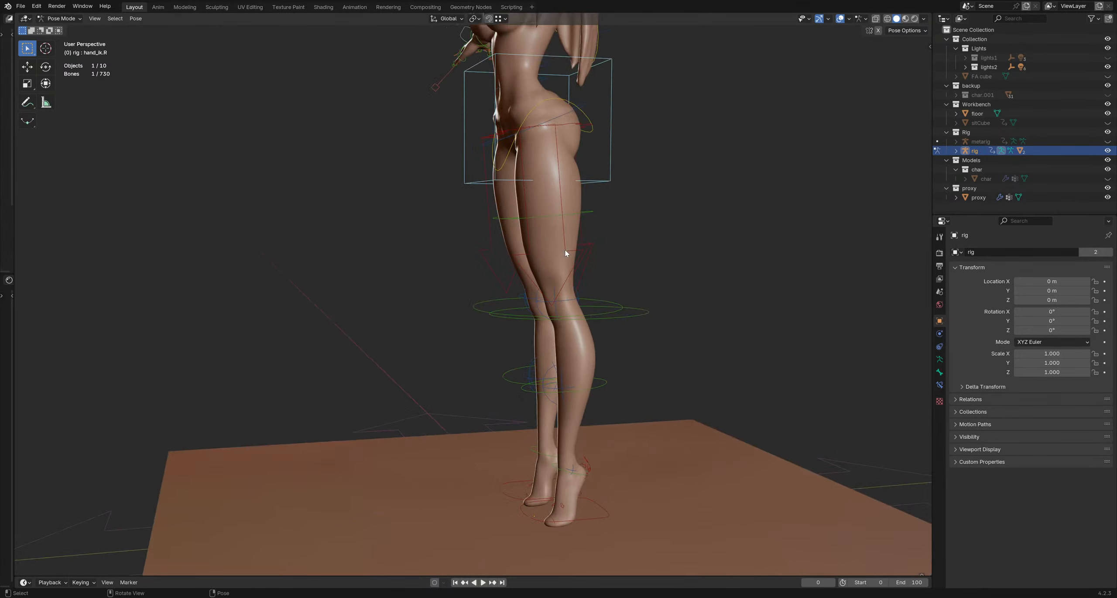
key(g)
key(z)
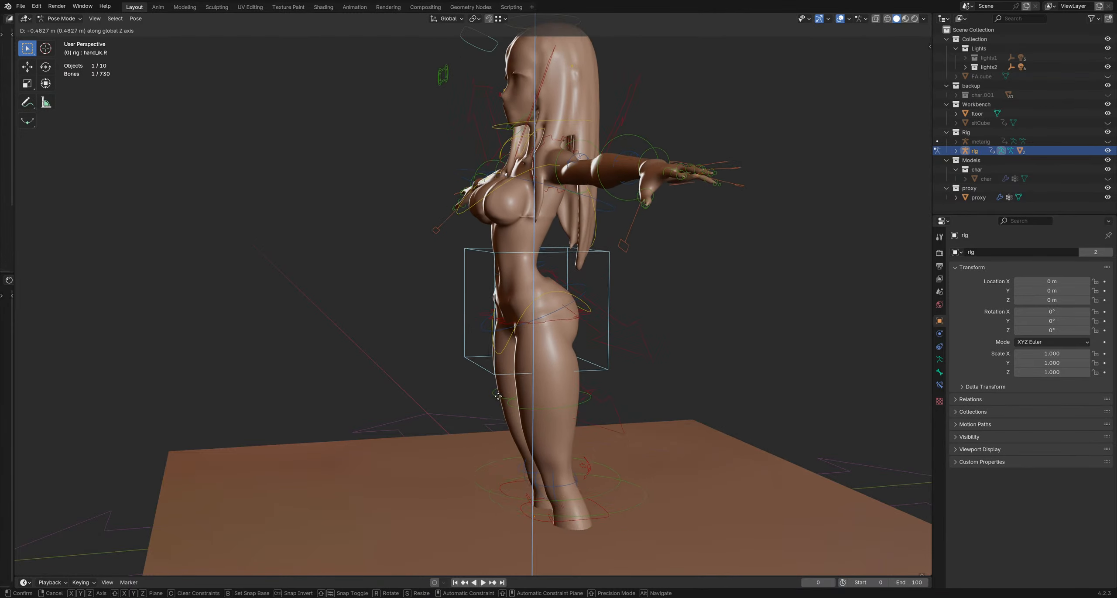
click(599, 405)
Step: Examine the lowered figure and its leg controls from several sides relative to the floor
middle_drag(599, 406, 628, 352)
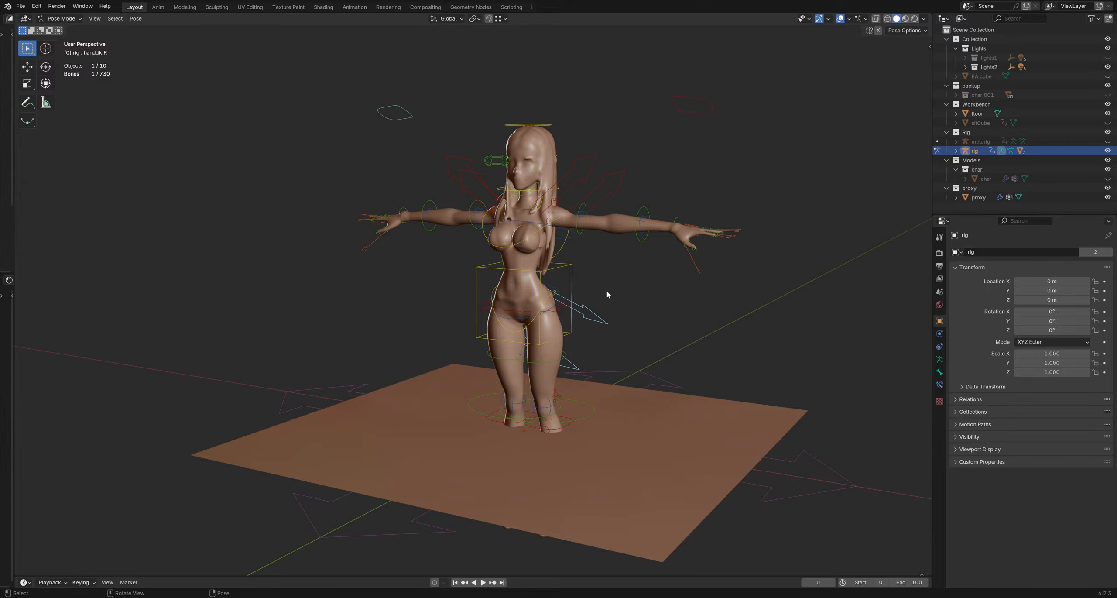
middle_drag(607, 294, 646, 348)
middle_drag(759, 122, 563, 405)
middle_drag(601, 298, 704, 225)
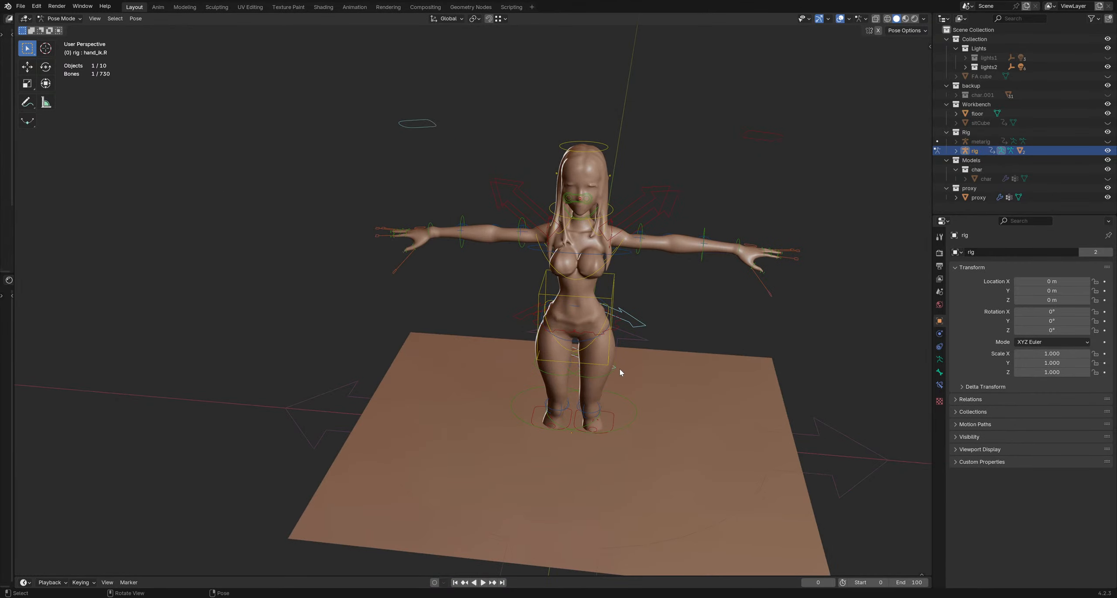
scroll(629, 337, up, 2)
middle_drag(598, 288, 591, 424)
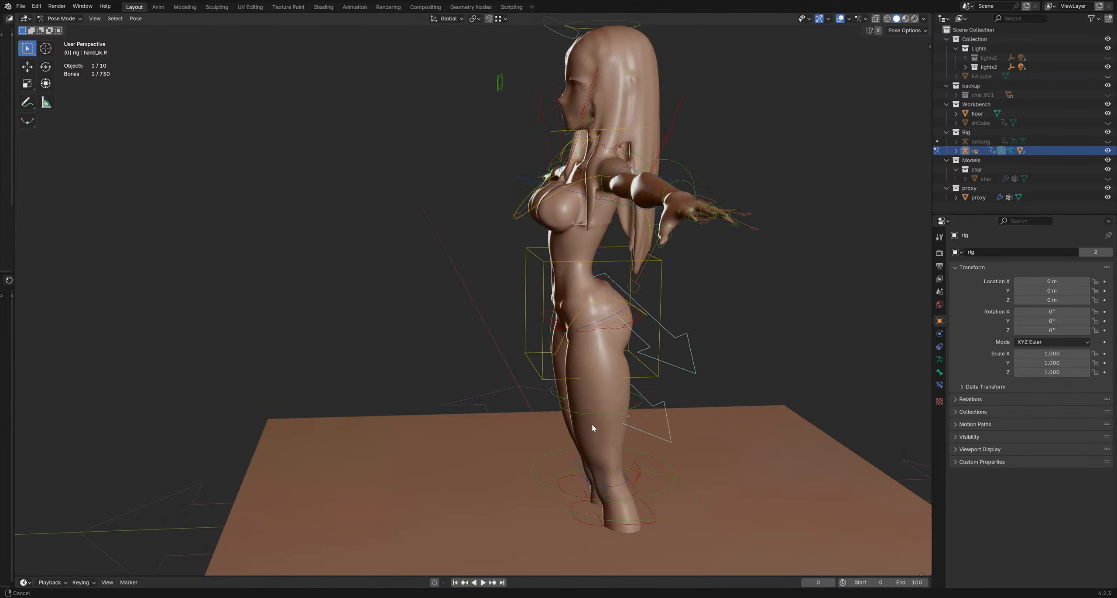
scroll(591, 424, up, 2)
scroll(531, 345, up, 2)
middle_drag(531, 344, 561, 316)
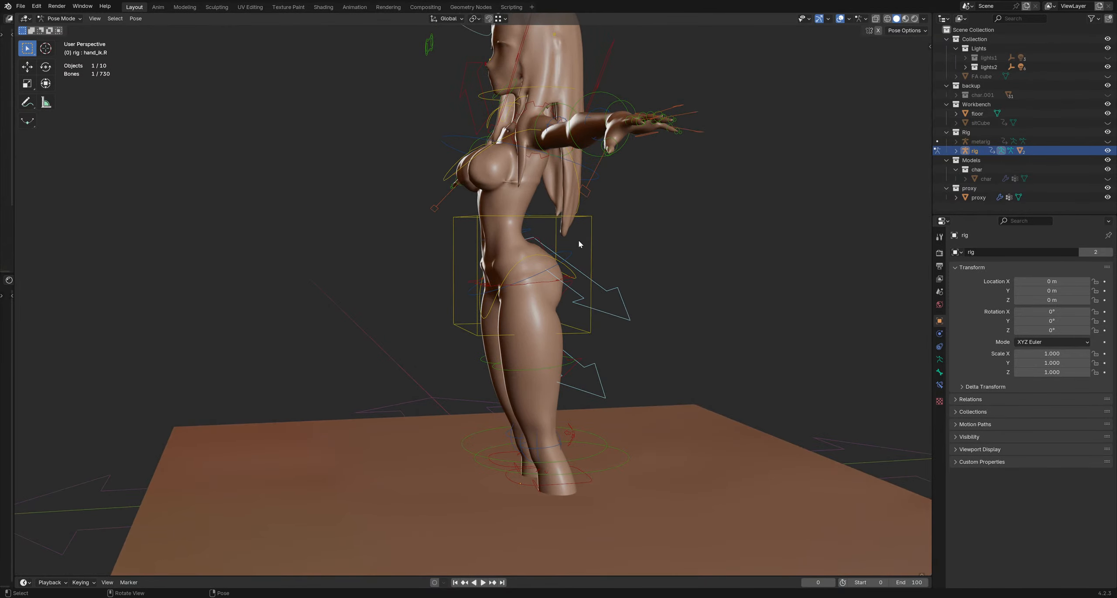
drag(579, 240, 597, 258)
middle_drag(580, 253, 569, 267)
scroll(533, 445, up, 3)
shift+middle_drag(533, 445, 515, 380)
Step: Select the right heel IK control after trying the left foot's controls, and display the armature's bone collections
click(521, 345)
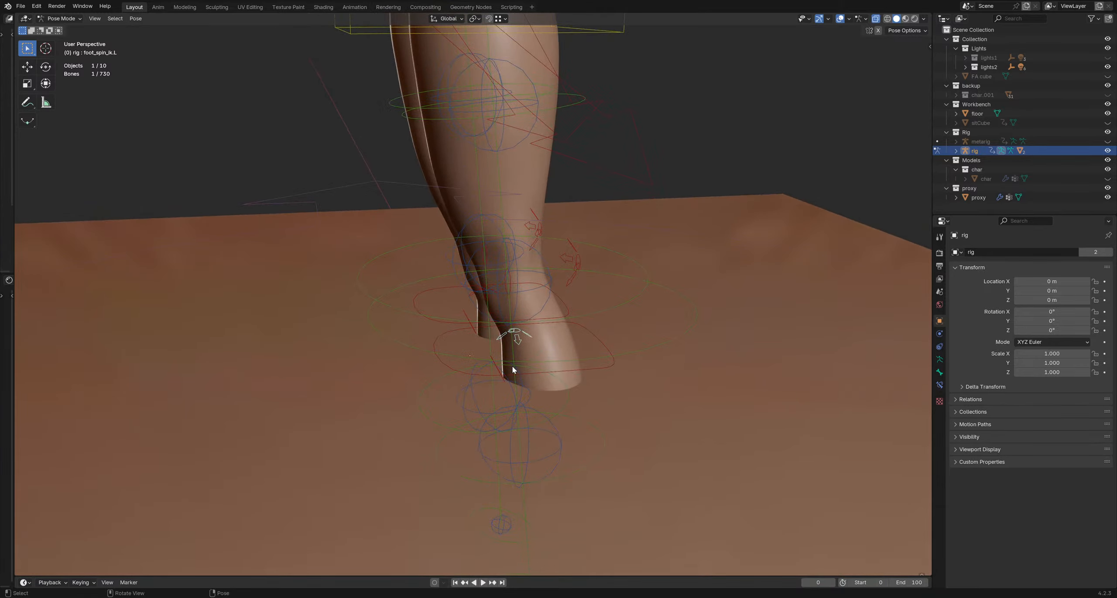
middle_drag(512, 365, 576, 270)
click(576, 269)
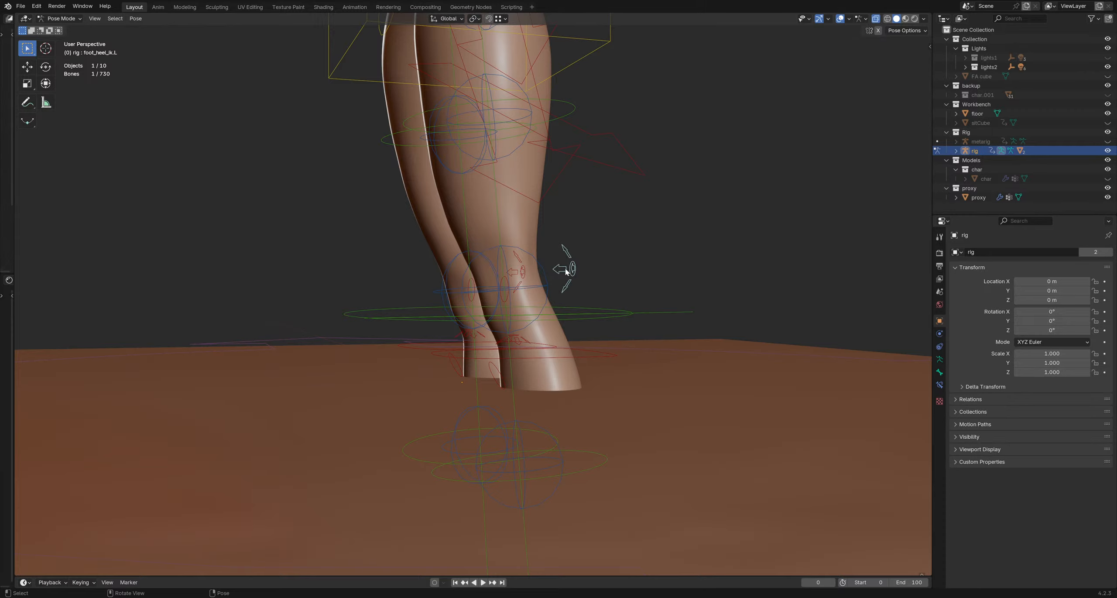
click(519, 272)
click(939, 346)
click(939, 359)
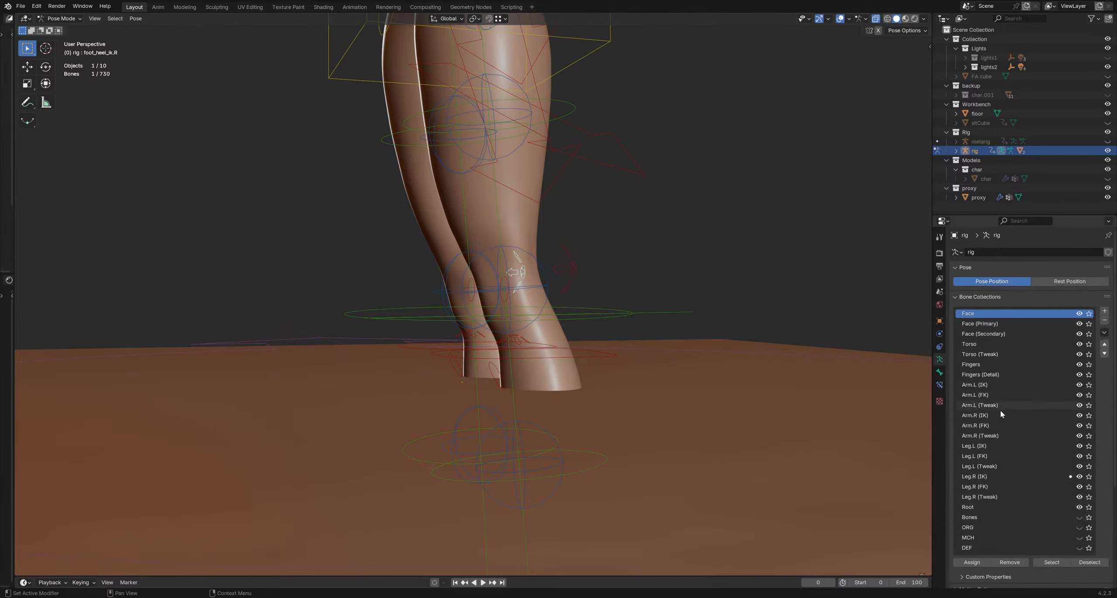
Step: Make the Bones collection of the rig visible while viewing the legs from below the floor
scroll(1036, 434, down, 5)
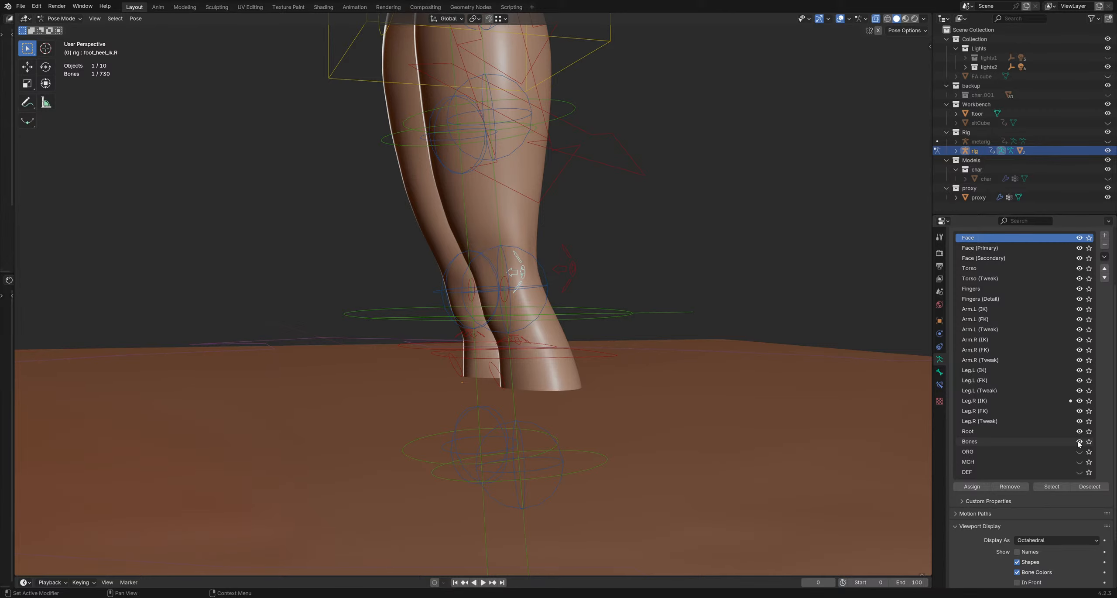
middle_drag(630, 392, 602, 328)
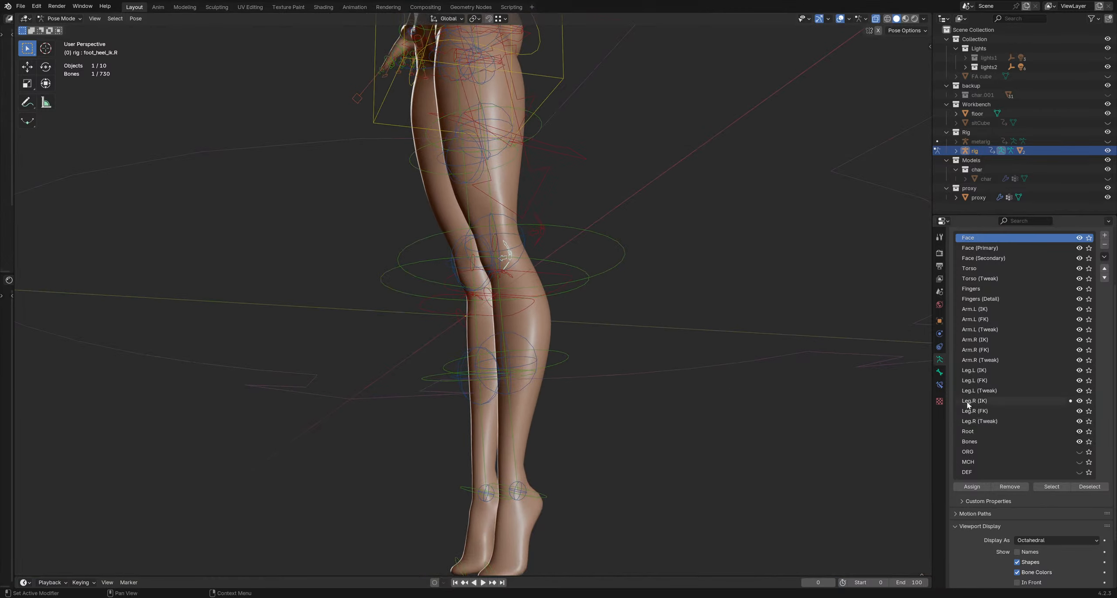
click(1080, 444)
Step: Make the ORG bone collection visible and view its bones around the hips
shift+scroll(606, 307, up, 10)
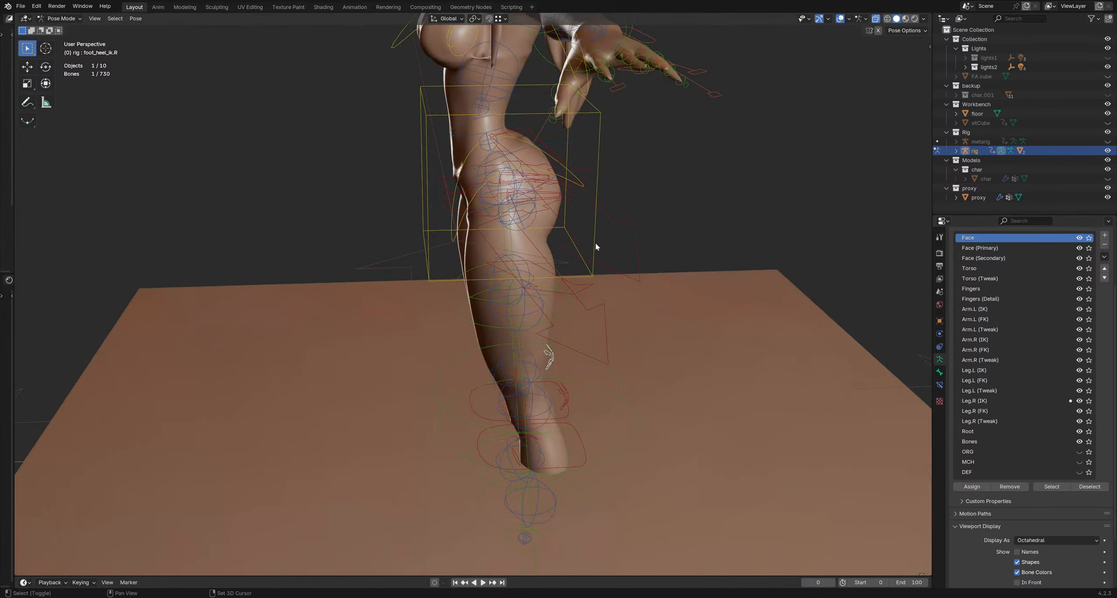
shift+middle_drag(595, 243, 563, 328)
scroll(563, 328, up, 3)
middle_drag(563, 327, 476, 310)
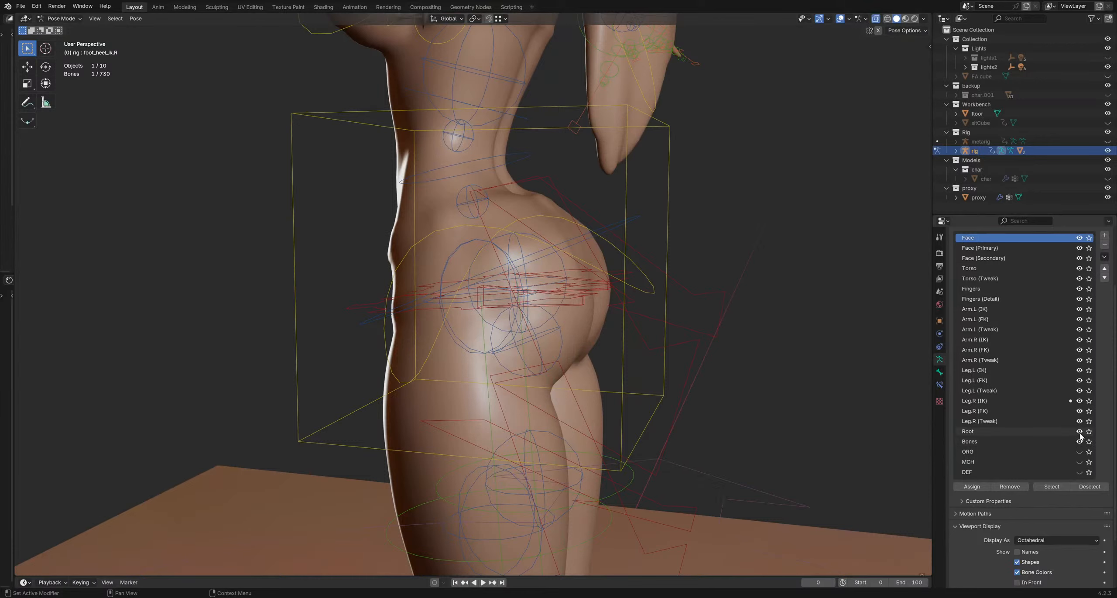
click(1079, 452)
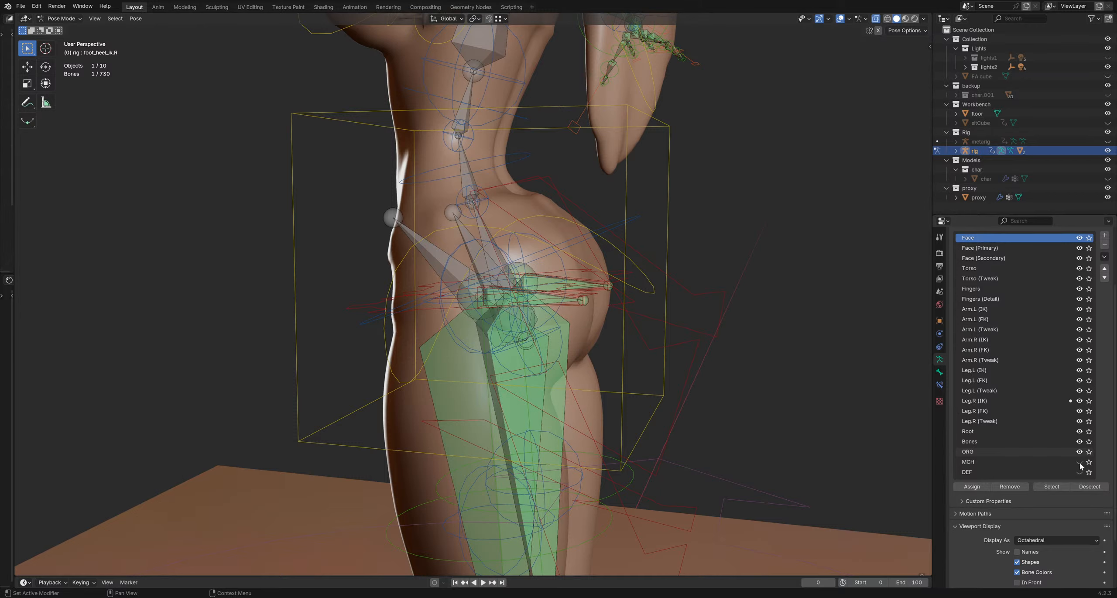
Step: Hide the ORG bone collection and compare the hip area with the MCH bone collection shown and hidden
click(1080, 453)
click(1079, 452)
click(1079, 453)
click(1079, 462)
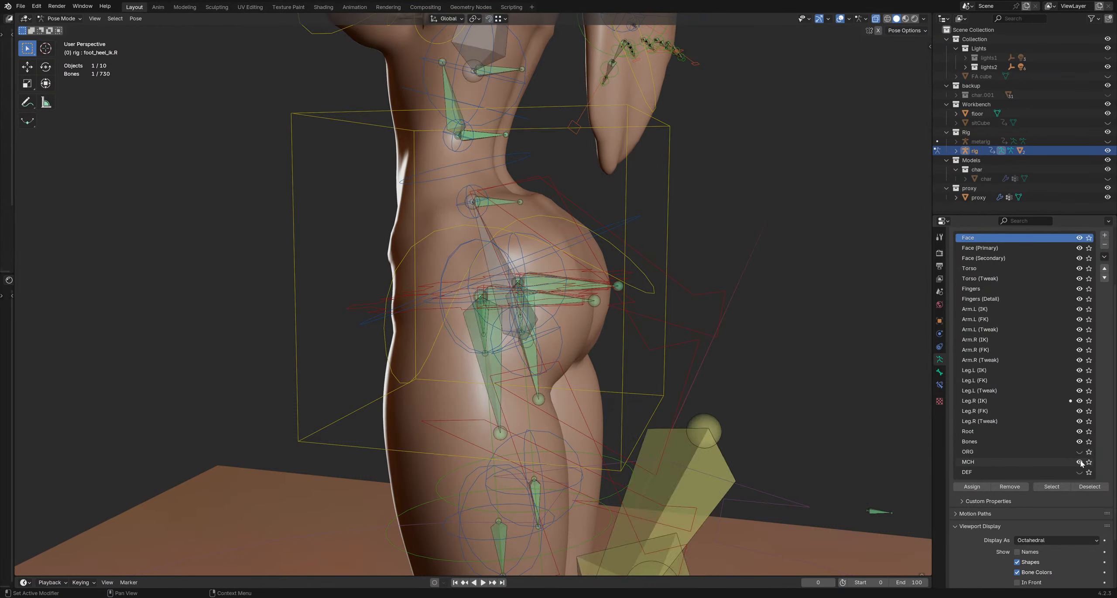
click(1079, 461)
click(1079, 461)
click(1079, 462)
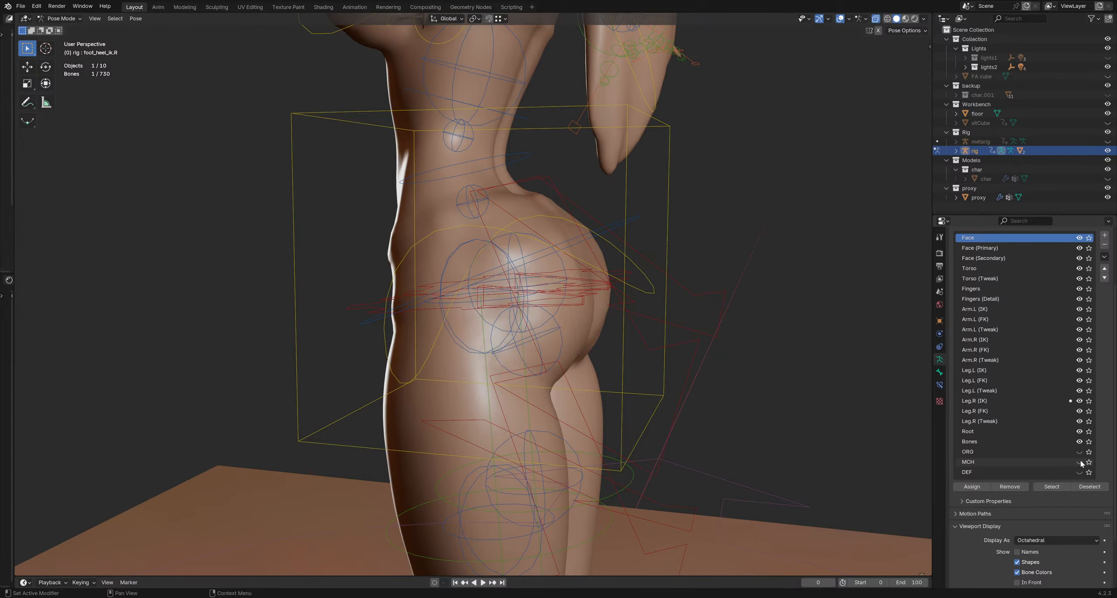
Step: Show the MCH bone collection at the legs and pick the large mechanism bone beside the knee, then clear the selection
scroll(715, 393, down, 4)
middle_drag(715, 393, 648, 322)
scroll(694, 331, up, 2)
click(1080, 462)
click(1079, 462)
click(1079, 462)
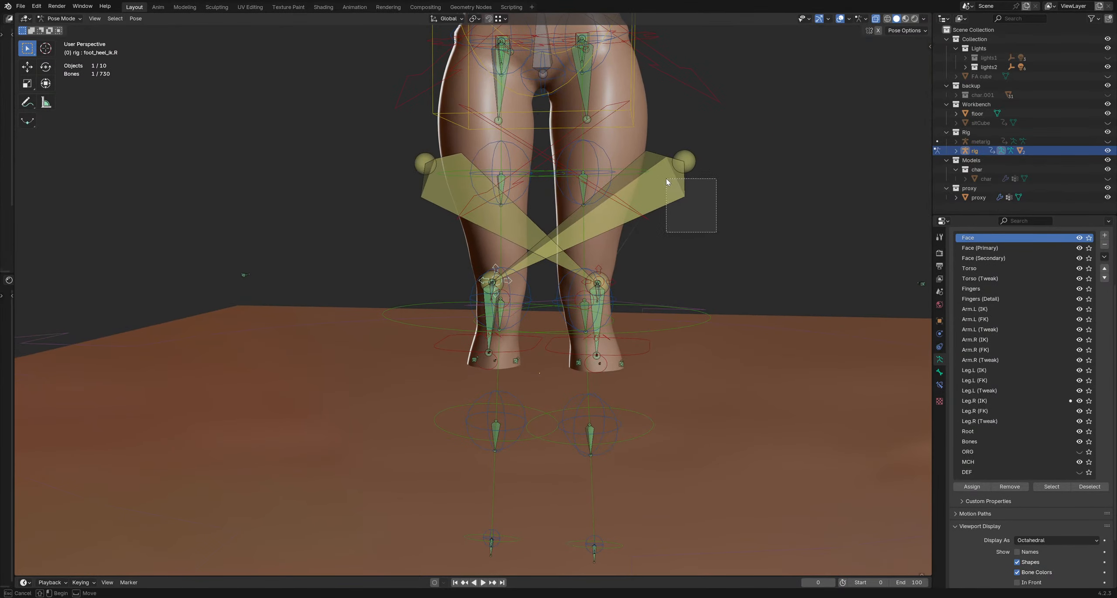
click(666, 181)
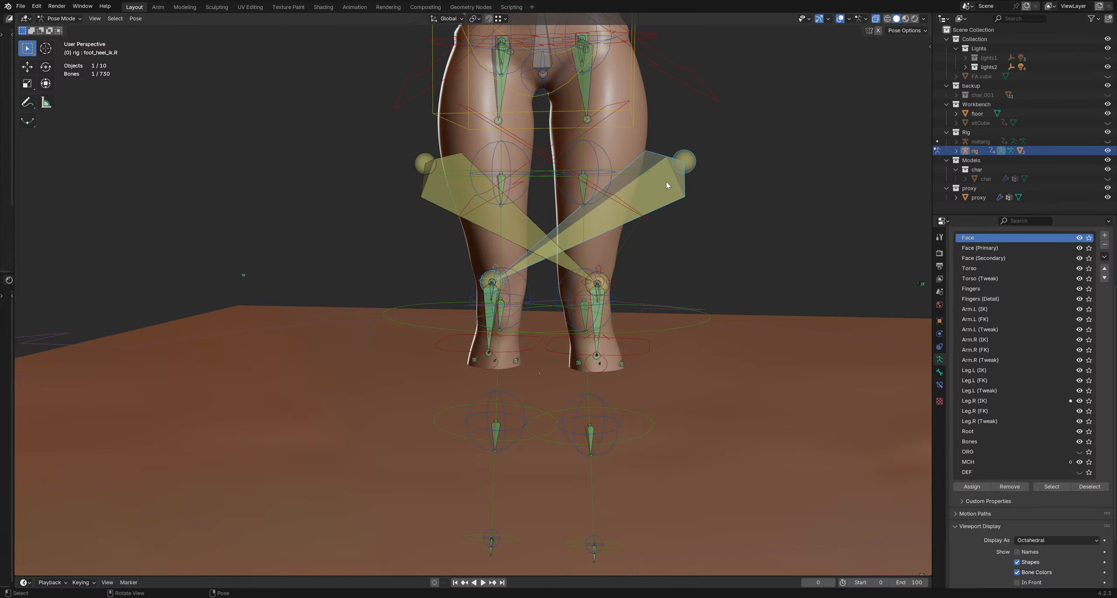
click(680, 228)
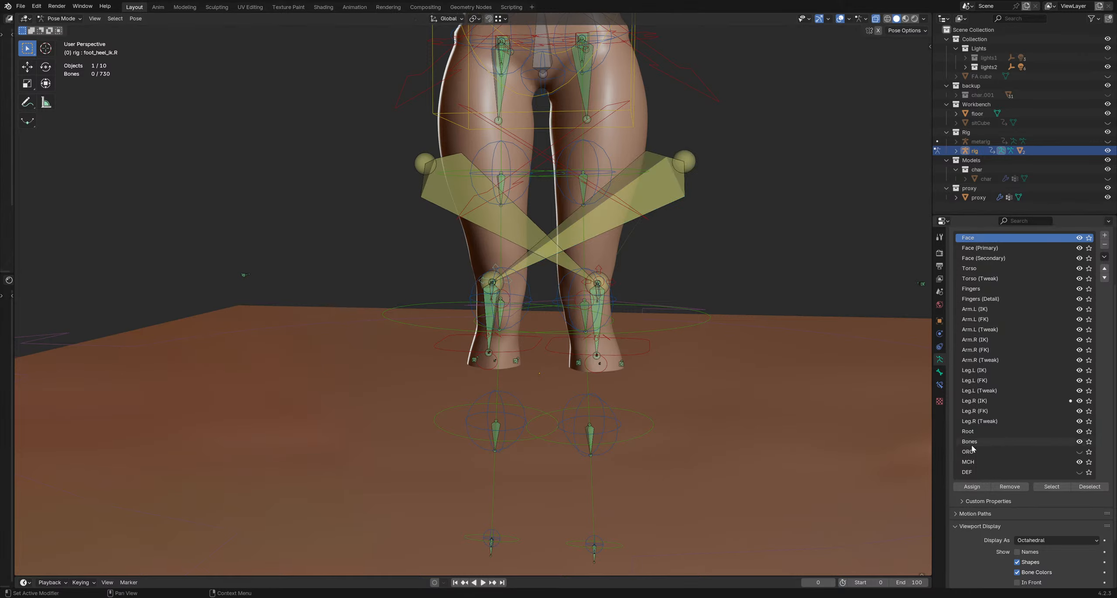
Step: Examine the MCH bones around the lower legs and feet from the side and in relation to the whole figure
scroll(786, 349, down, 2)
middle_drag(785, 349, 656, 327)
scroll(567, 314, up, 3)
middle_drag(502, 308, 449, 304)
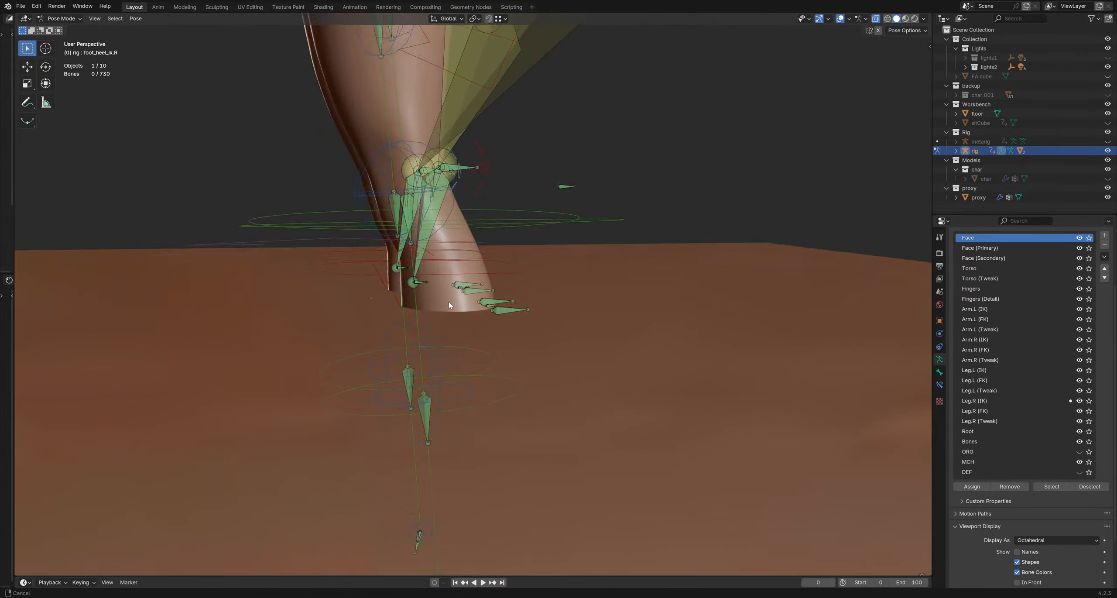
shift+middle_drag(452, 368, 557, 329)
scroll(557, 330, down, 6)
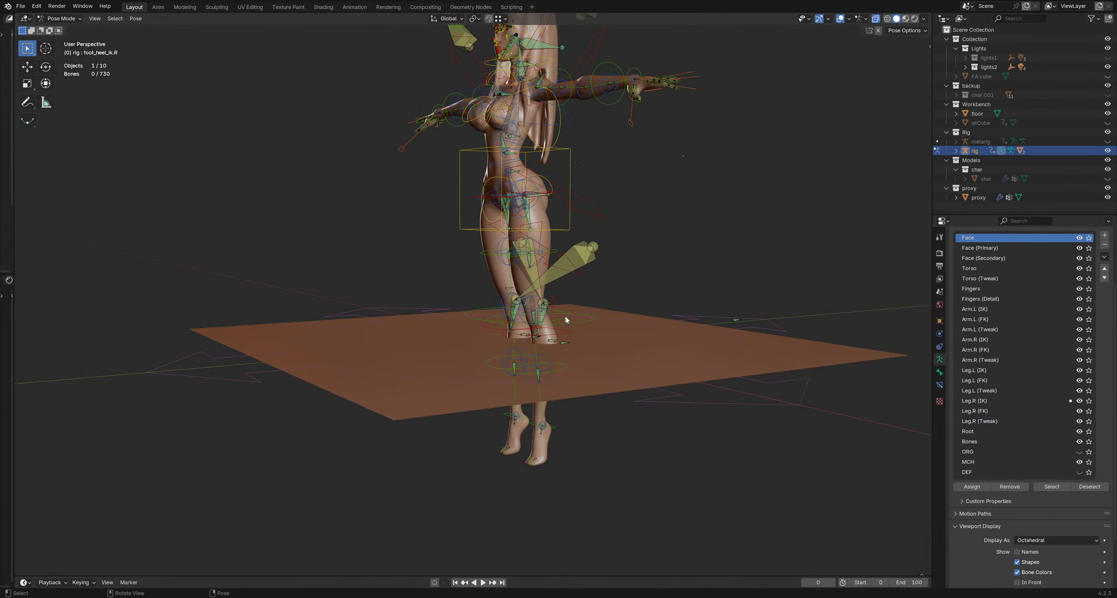
scroll(565, 309, up, 3)
scroll(556, 334, up, 2)
middle_drag(560, 342, 605, 343)
Step: Hide the MCH bone collection and try rotating the large ring control around the lower legs
click(657, 362)
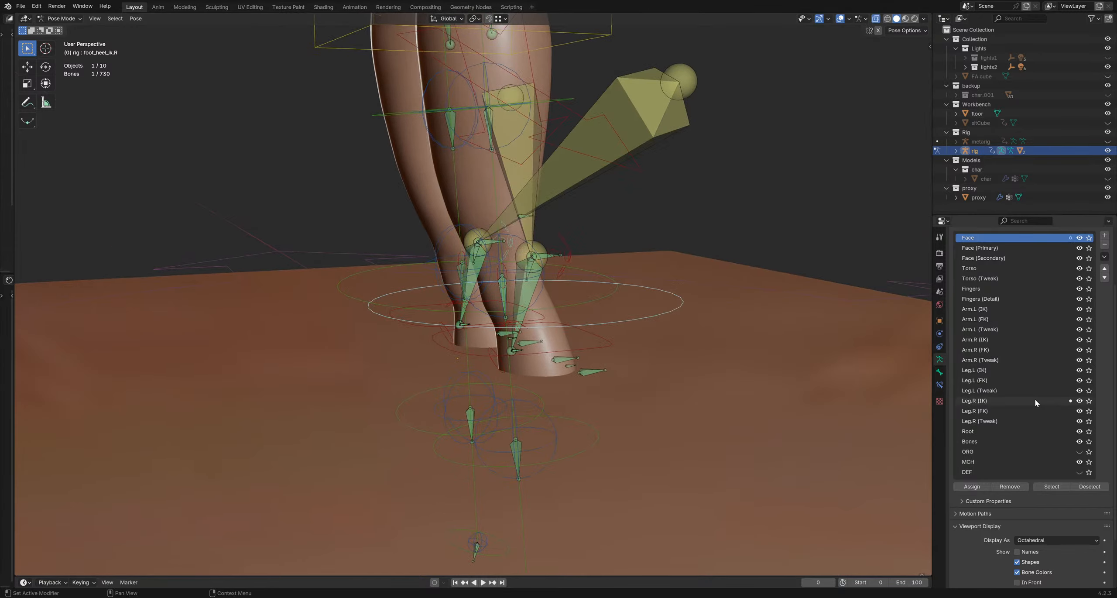
click(1079, 461)
key(r)
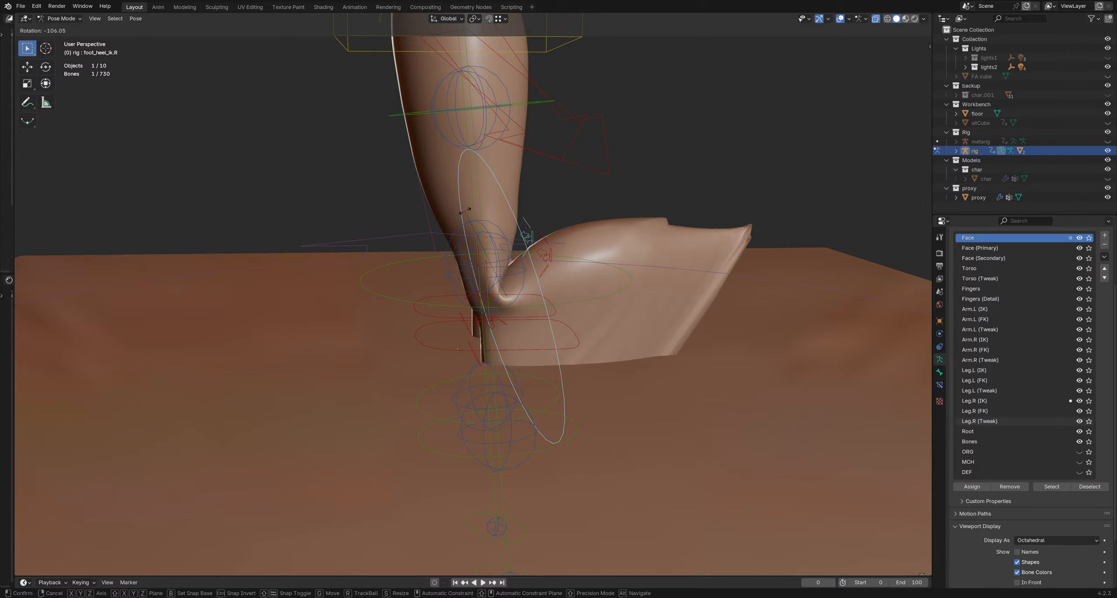
right_click(465, 211)
Step: Select the left leg's FK ring control below the floor surface
middle_drag(579, 286, 572, 332)
click(582, 293)
middle_drag(582, 293, 597, 303)
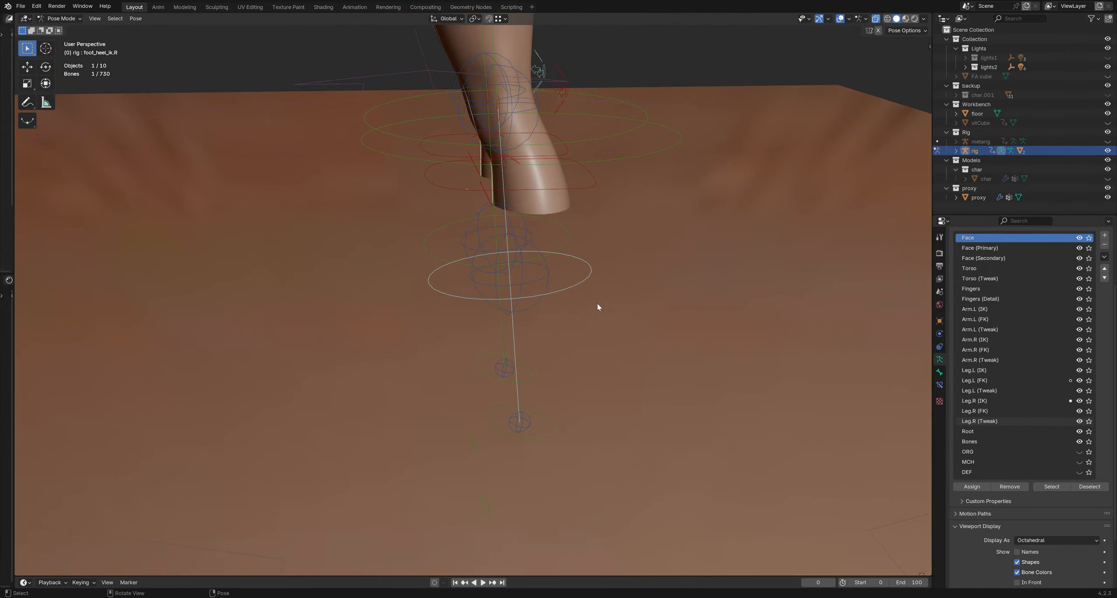
Step: Try rotating the left shin's FK control to bend the lower leg backward at the knee
key(r)
right_click(565, 85)
middle_drag(565, 85, 633, 107)
shift+middle_drag(633, 107, 633, 196)
key(r)
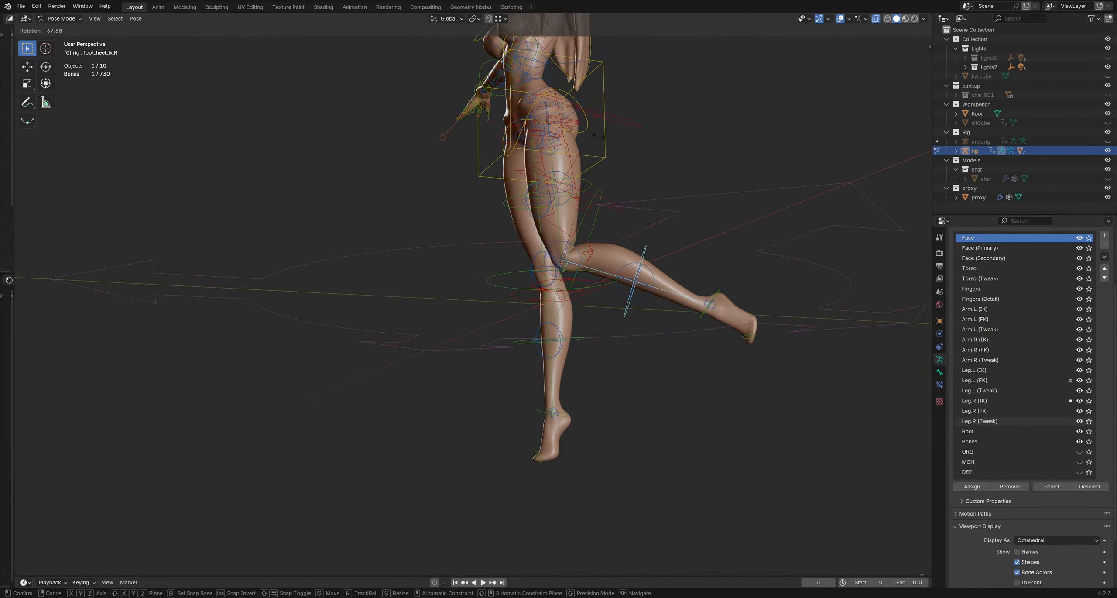
right_click(581, 245)
scroll(569, 271, up, 3)
middle_drag(569, 274, 593, 244)
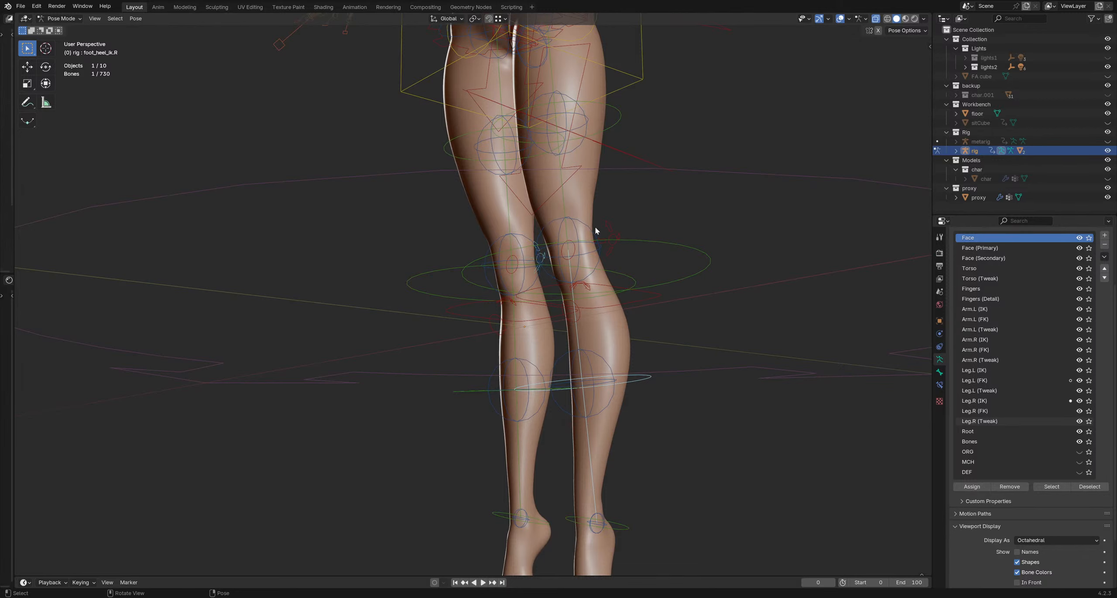
Step: Try rotating the calf.L control at the left knee on its own
click(616, 253)
click(667, 255)
key(r)
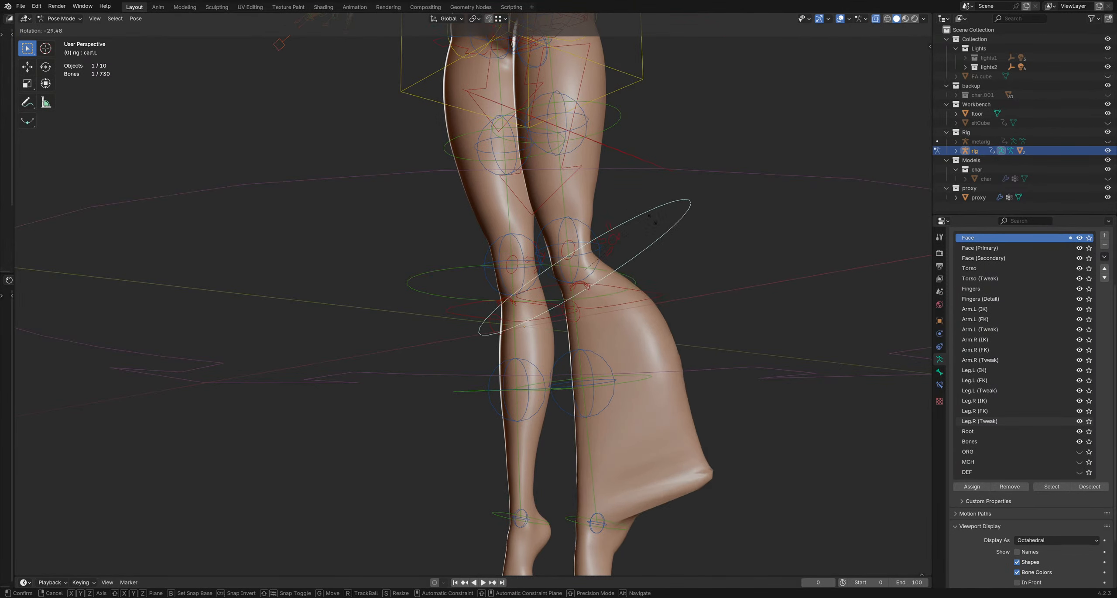
right_click(669, 286)
middle_drag(670, 287, 635, 290)
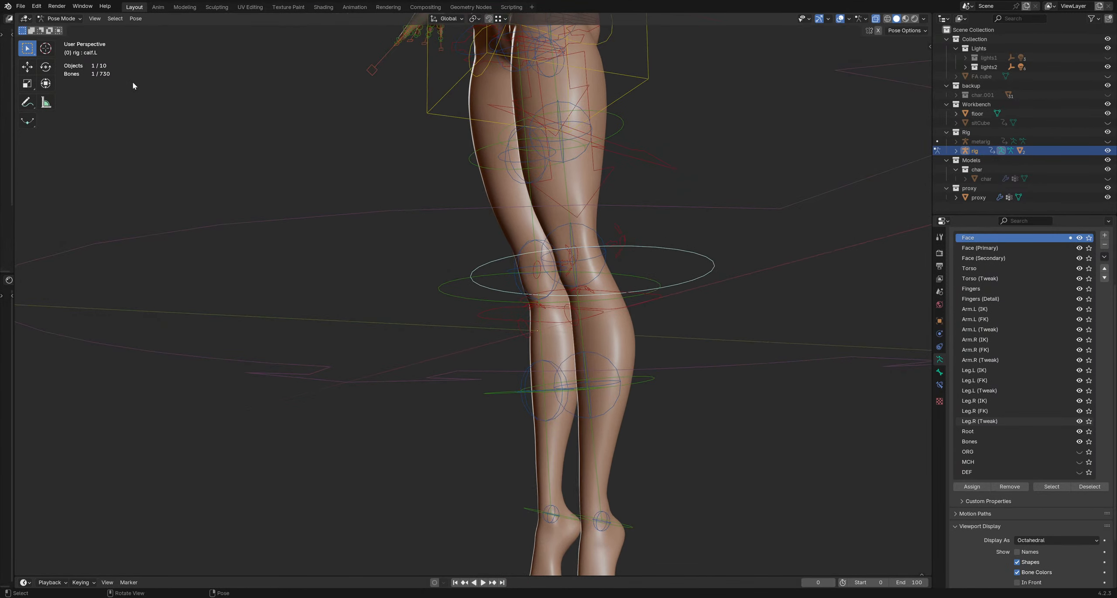
Step: Try rotating the calf.L and shin_fk.L controls together to bend the left lower leg
middle_drag(616, 252, 663, 243)
click(658, 245)
click(648, 254)
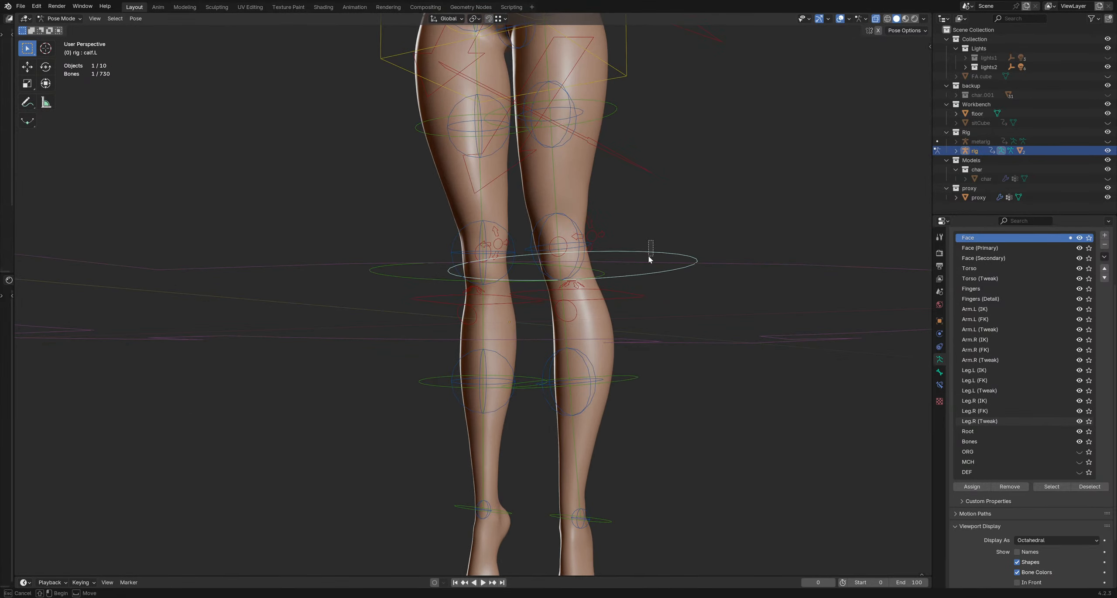
drag(648, 256, 646, 245)
drag(638, 255, 637, 257)
drag(649, 244, 645, 255)
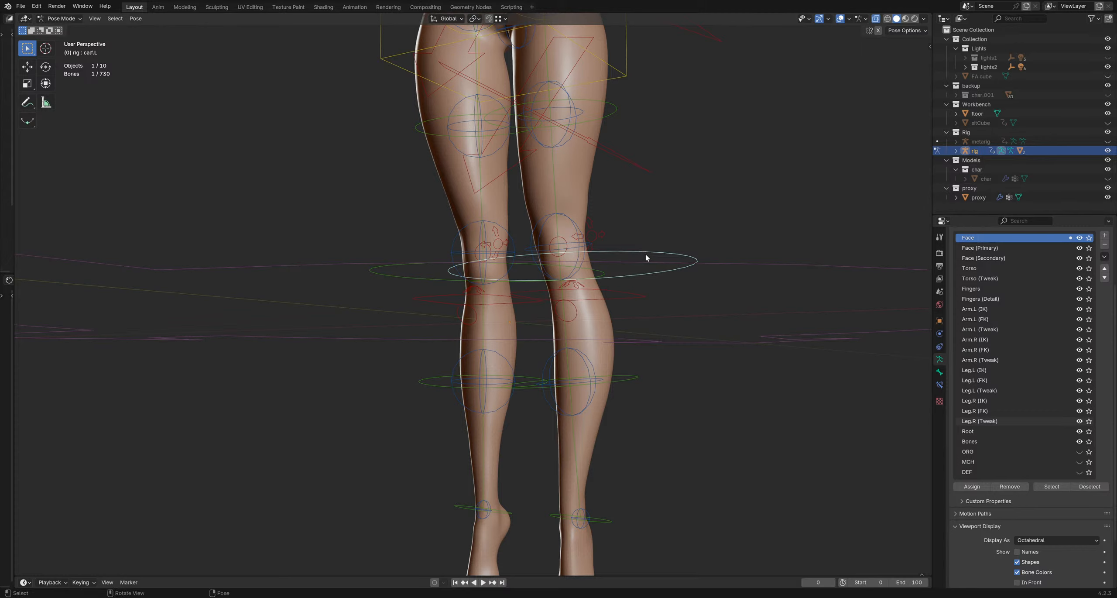
click(629, 383)
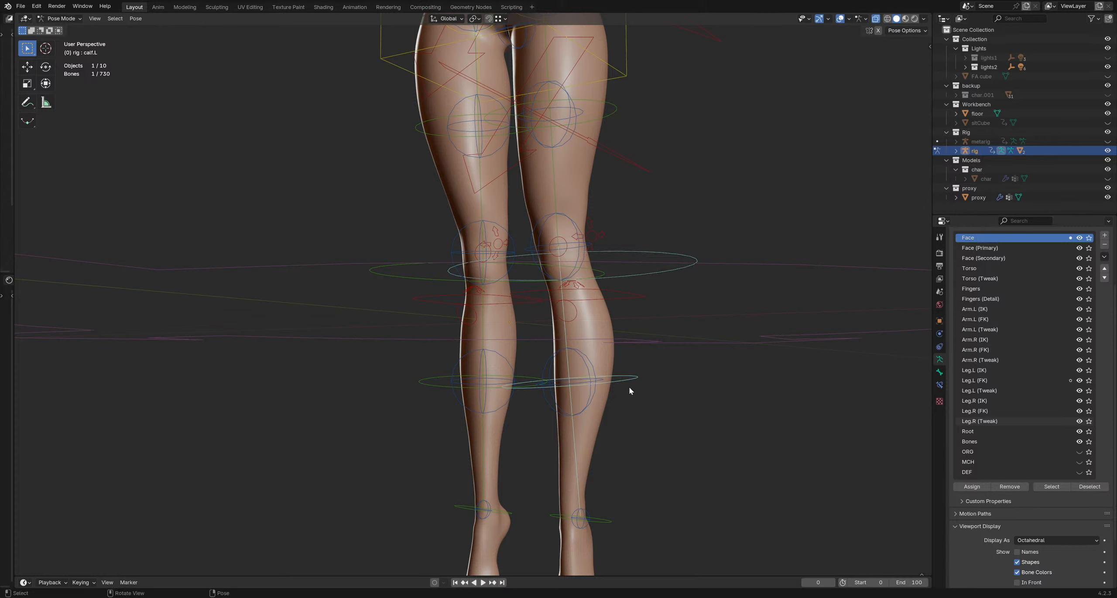
key(r)
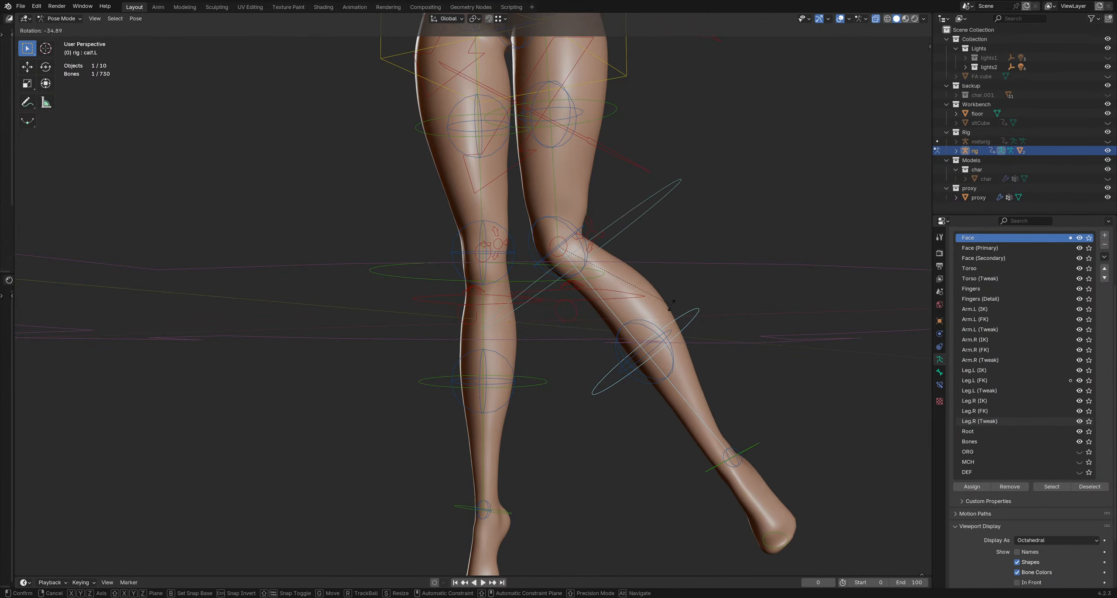
right_click(671, 304)
Step: Try rotating only the calf.L control in the opposite direction
click(655, 254)
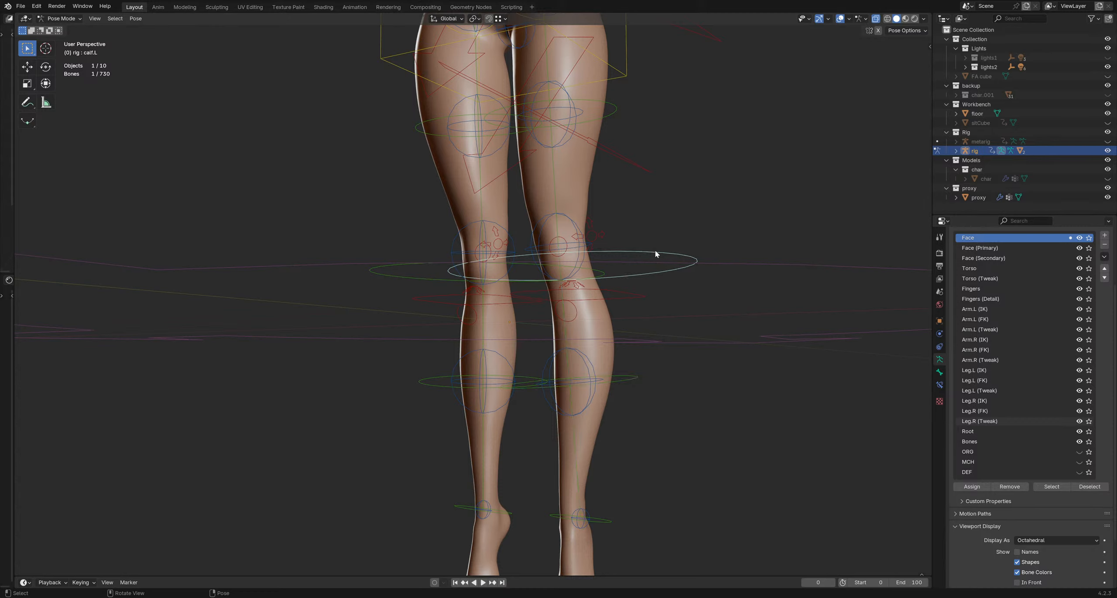
key(r)
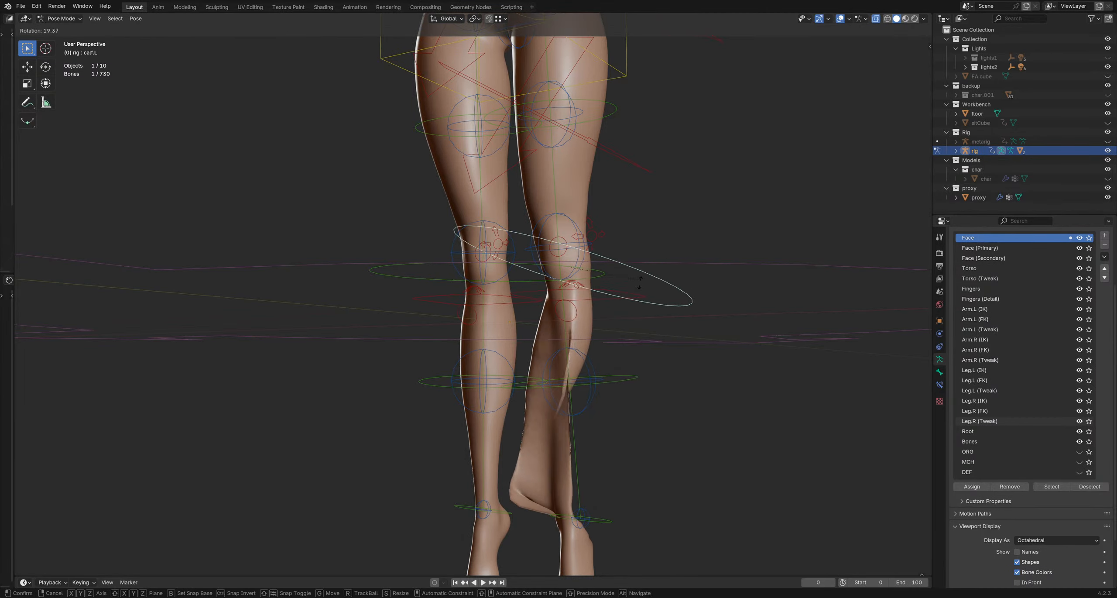
key(Escape)
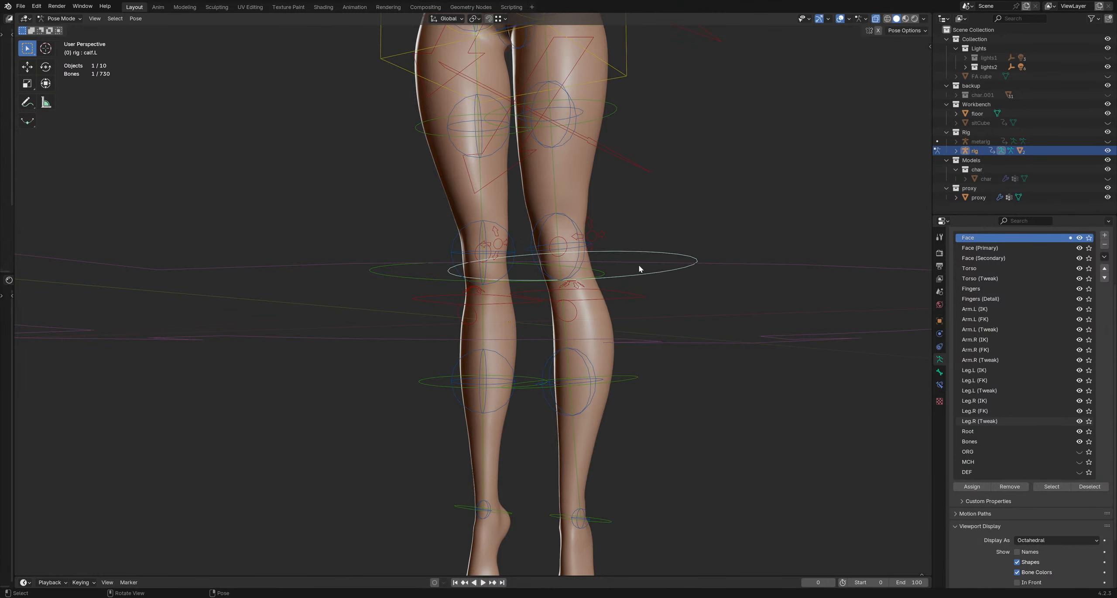
Step: Lower the character's box-shaped torso control by about 0.165 m along the global Z axis
click(632, 375)
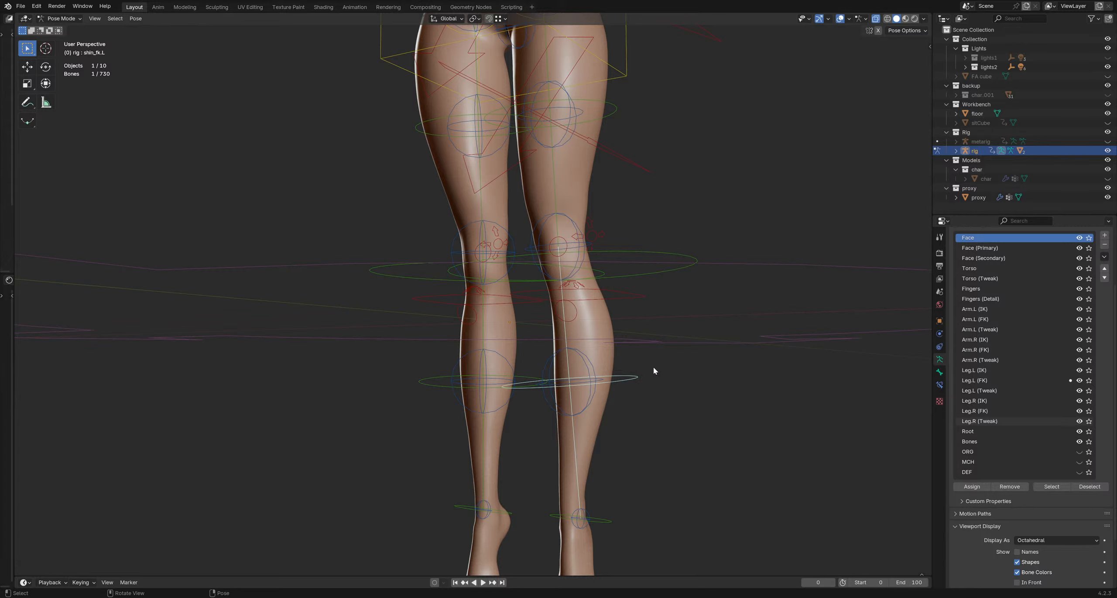
middle_drag(633, 252, 534, 300)
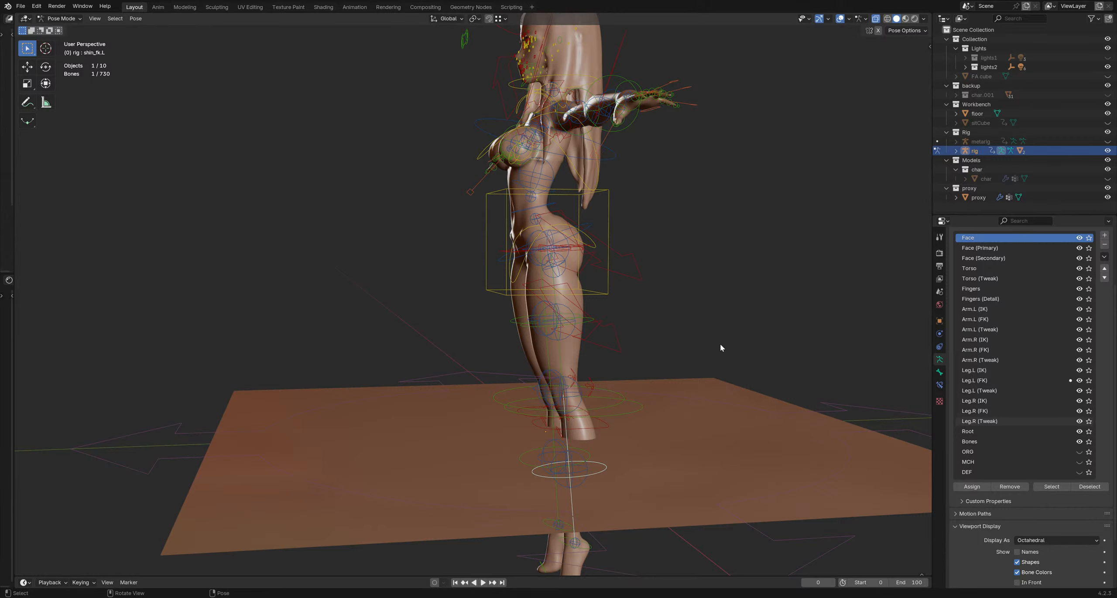
shift+middle_drag(620, 316, 577, 311)
scroll(577, 310, up, 2)
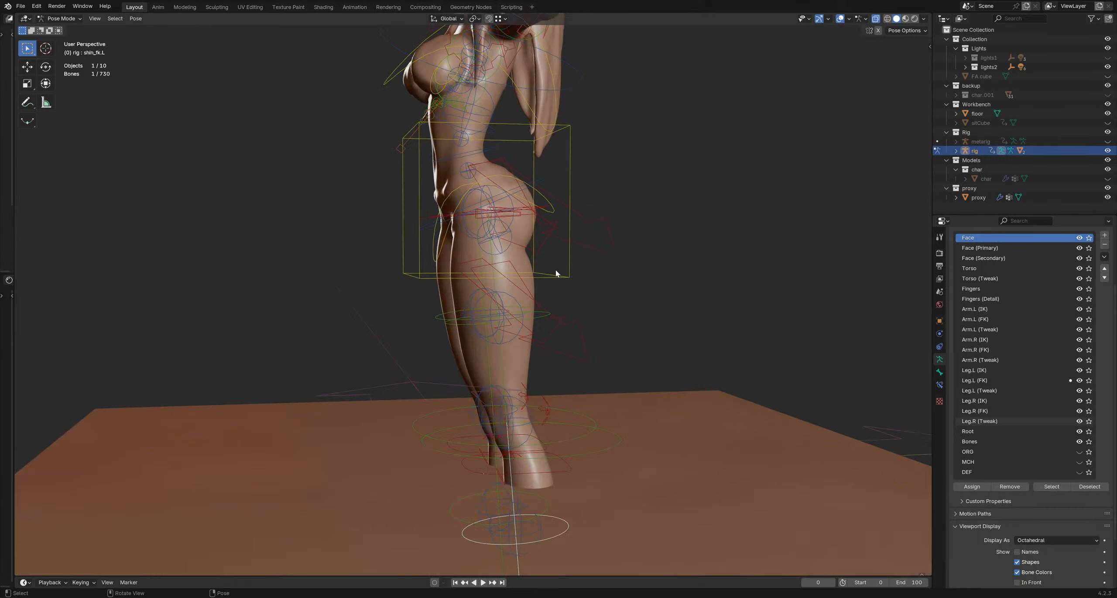
drag(554, 269, 559, 284)
shift+middle_drag(559, 283, 611, 280)
key(g)
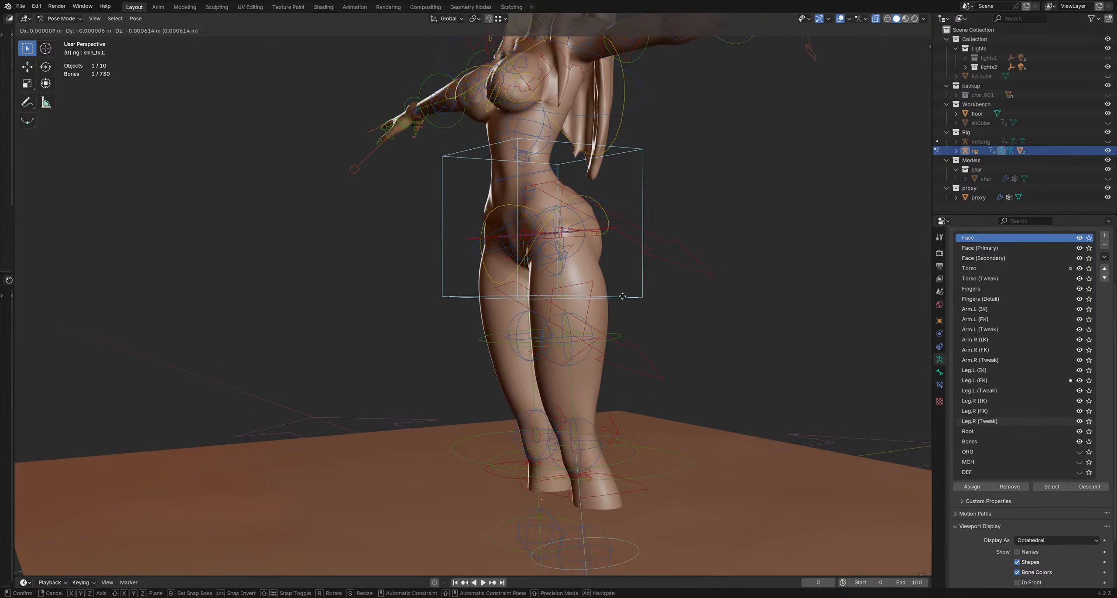
key(z)
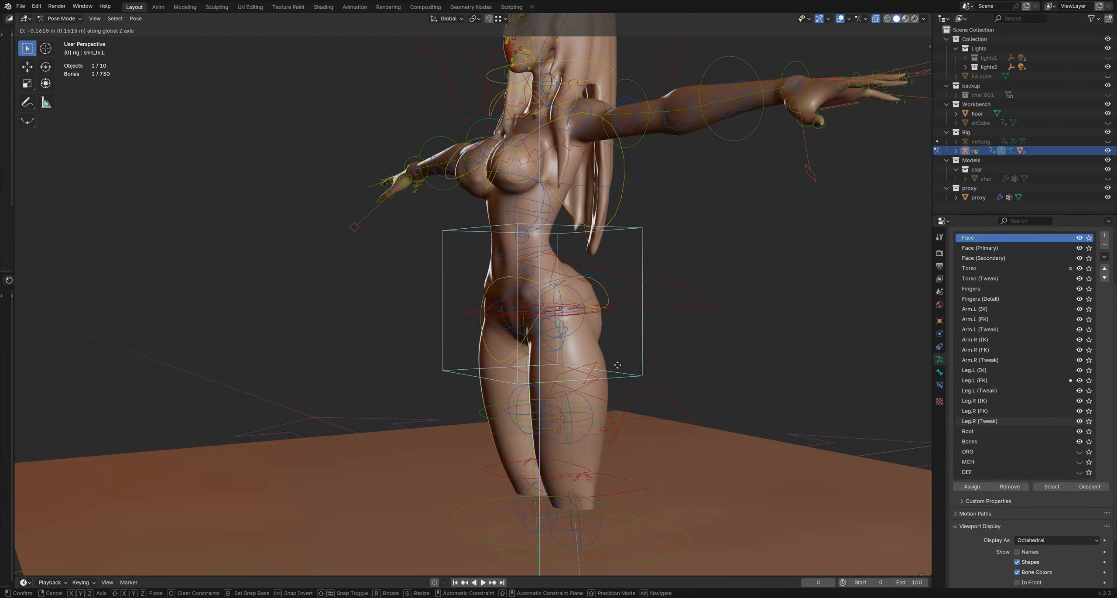
click(620, 361)
Step: Lower the torso control by another 0.057 m or so along the global Z axis
middle_drag(619, 361, 646, 321)
key(g)
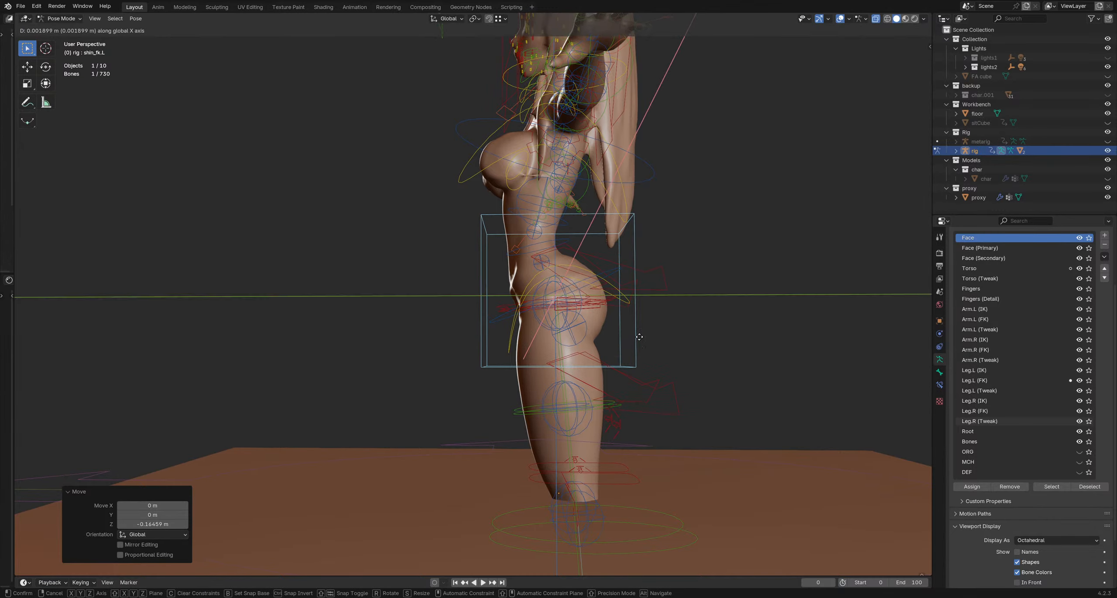
key(z)
click(630, 441)
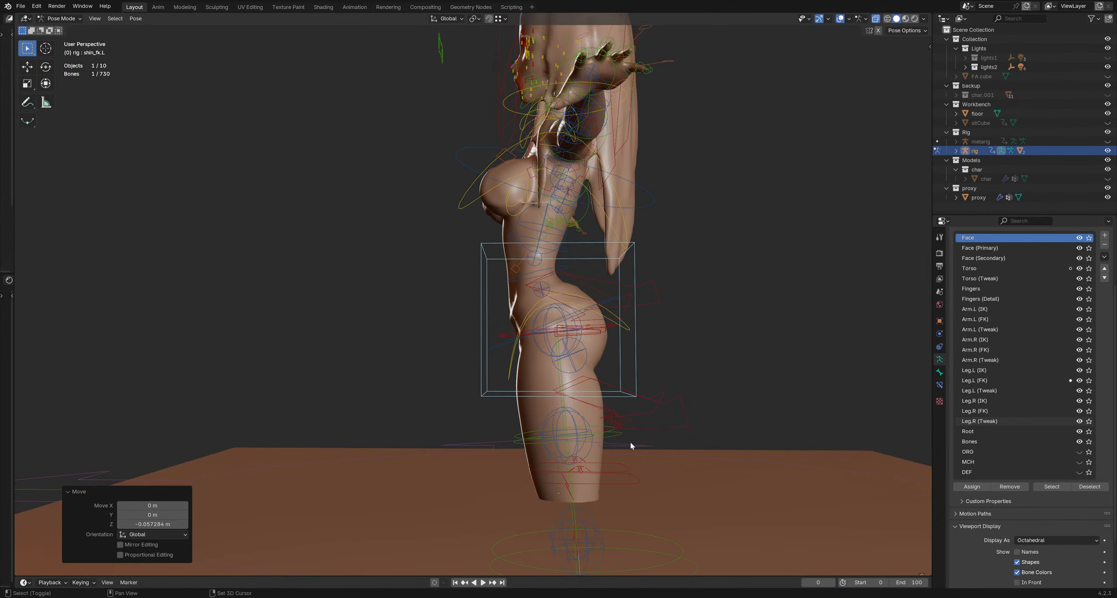
middle_drag(630, 442, 672, 351)
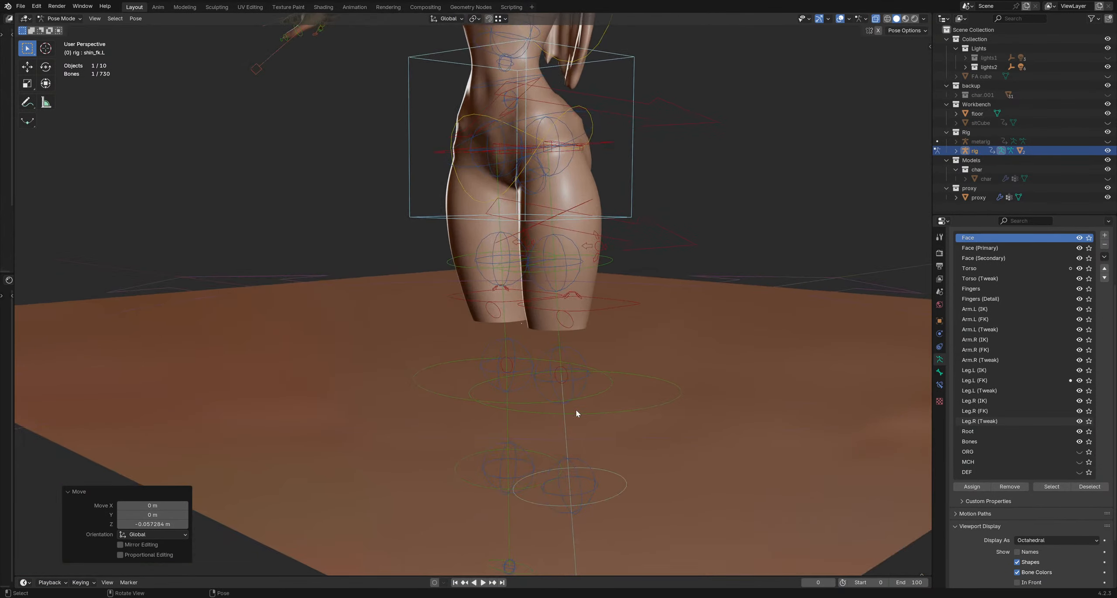
Step: Try rotating the calf.L control in the lowered pose
click(610, 413)
middle_drag(611, 413, 574, 403)
scroll(668, 321, down, 6)
key(KP_Decimal)
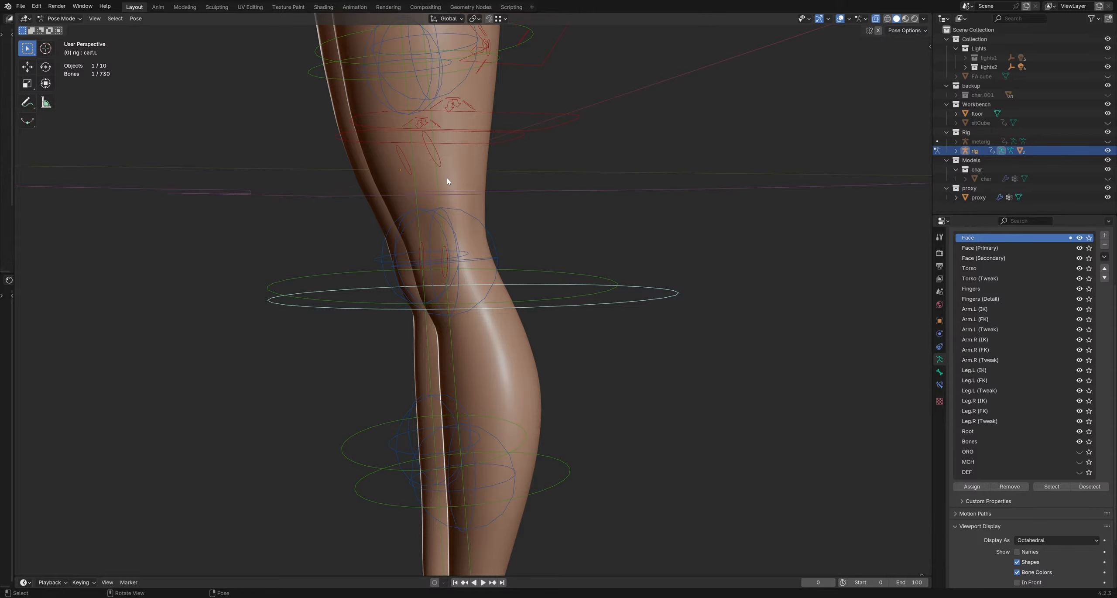
middle_drag(449, 180, 581, 305)
scroll(585, 301, down, 5)
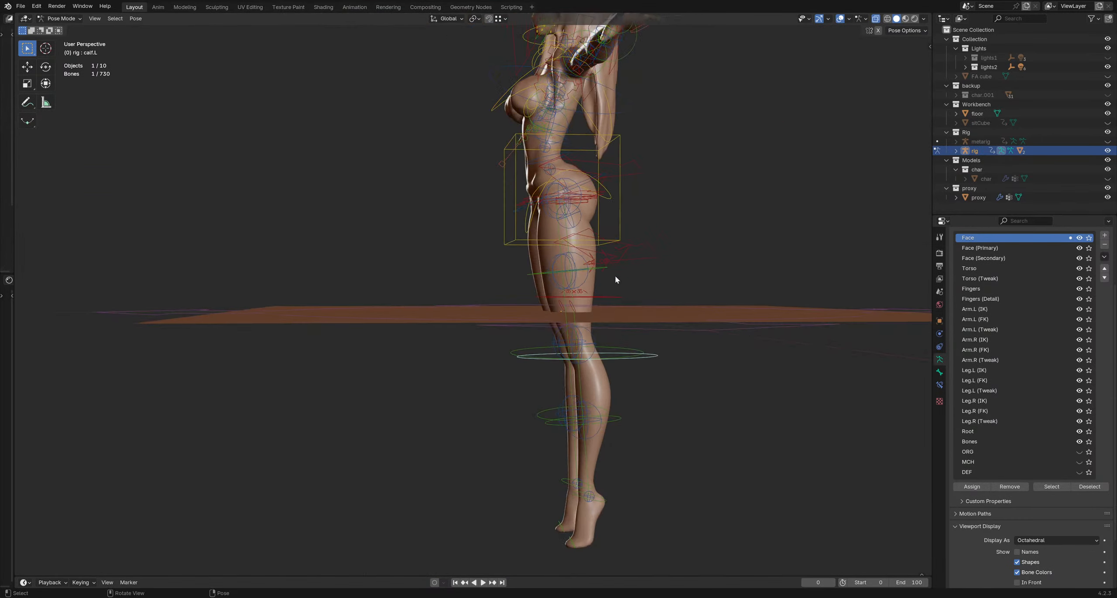
key(r)
right_click(629, 317)
Step: Rotate the thigh_fk.L control forward to raise the left thigh in front of the body
scroll(576, 333, up, 2)
middle_drag(532, 346, 534, 344)
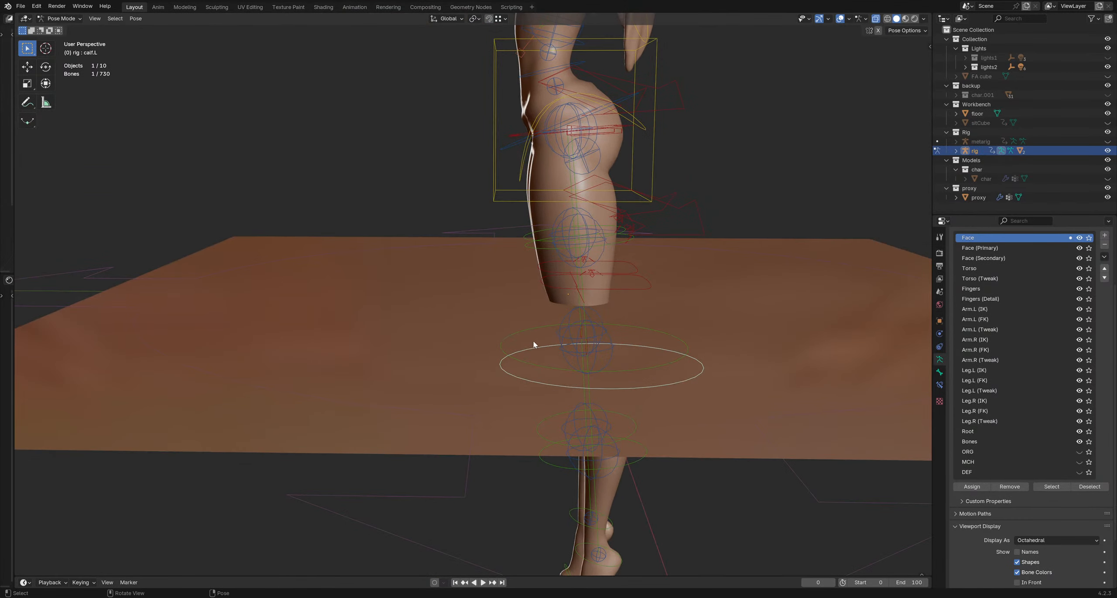
middle_drag(538, 248, 559, 289)
click(558, 287)
key(r)
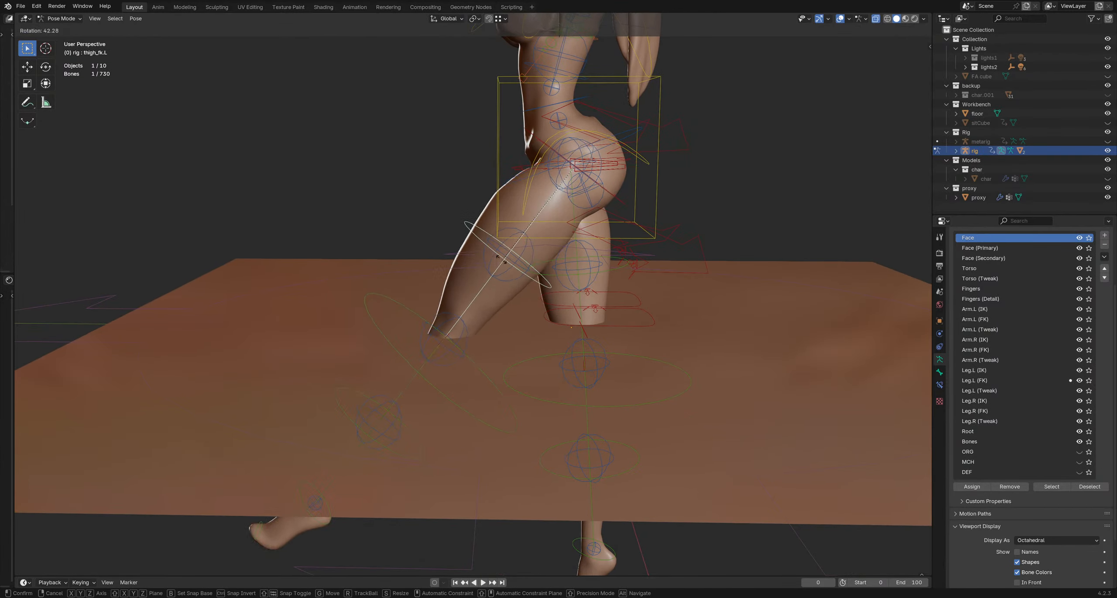
click(497, 219)
middle_drag(498, 218, 530, 299)
key(r)
click(678, 339)
Step: Rotate the left shin's FK control by about -143° to fold the lower leg under the raised thigh
shift+middle_drag(530, 299, 585, 273)
drag(368, 270, 437, 301)
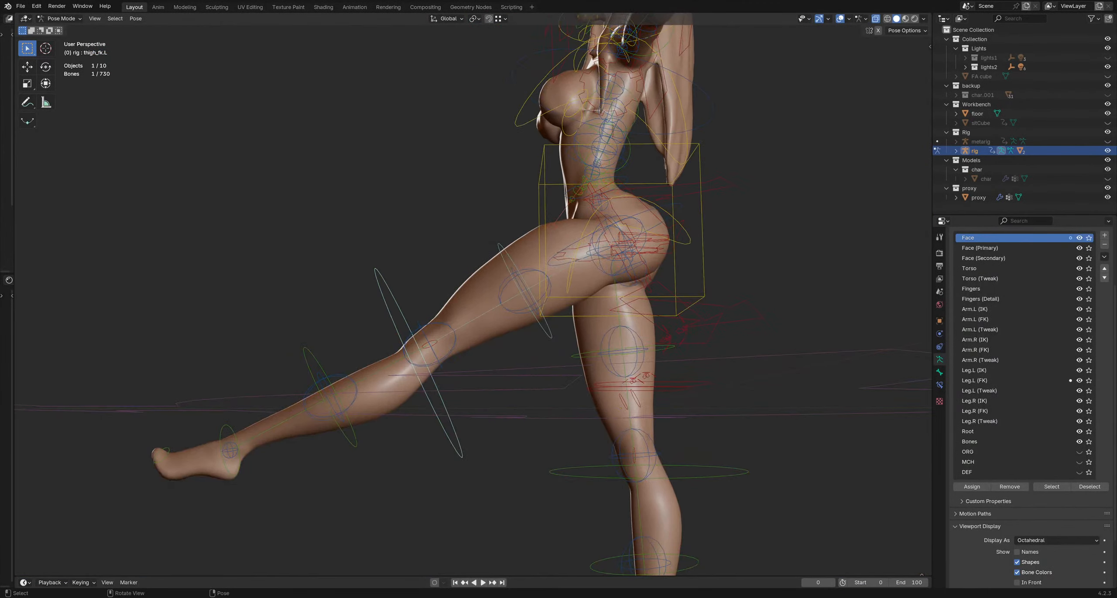
key(r)
click(471, 344)
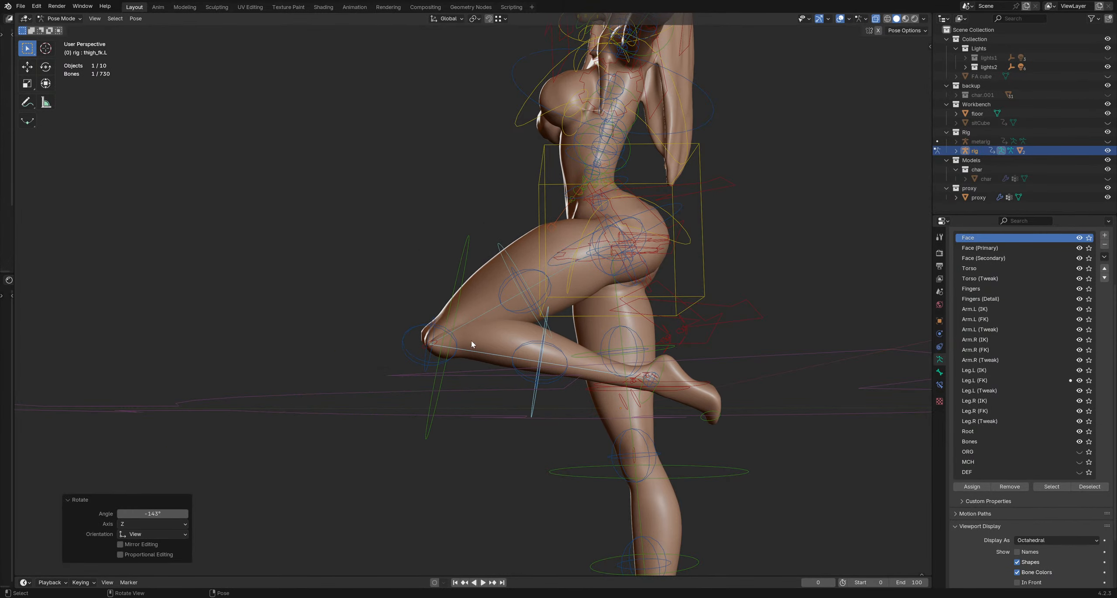
key(r)
key(x)
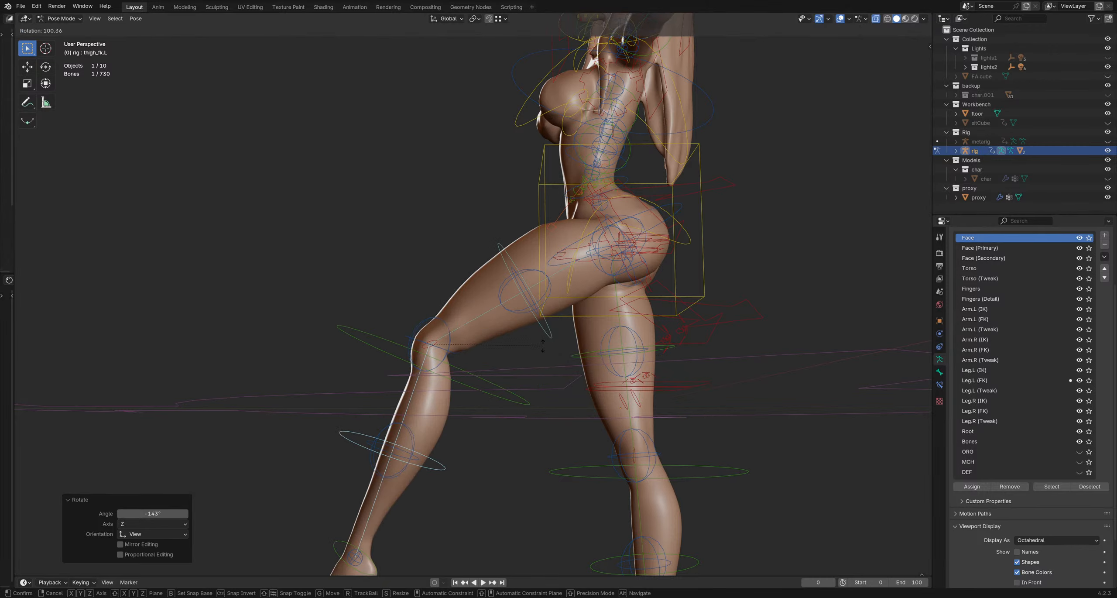
key(Escape)
Step: Save the current blend file
middle_drag(486, 282, 458, 309)
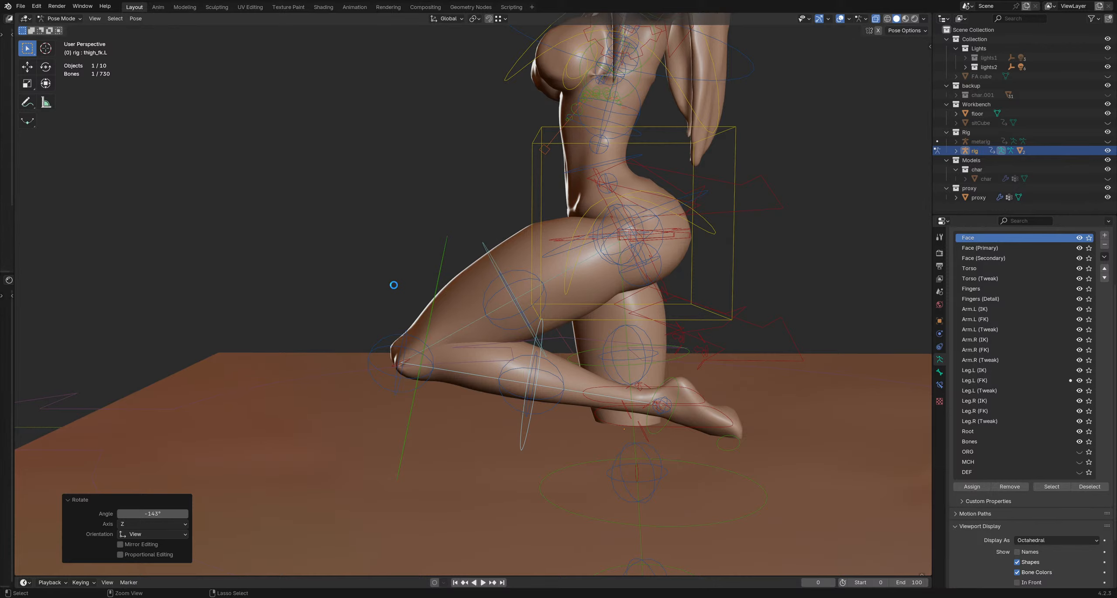
key(ctrl+s)
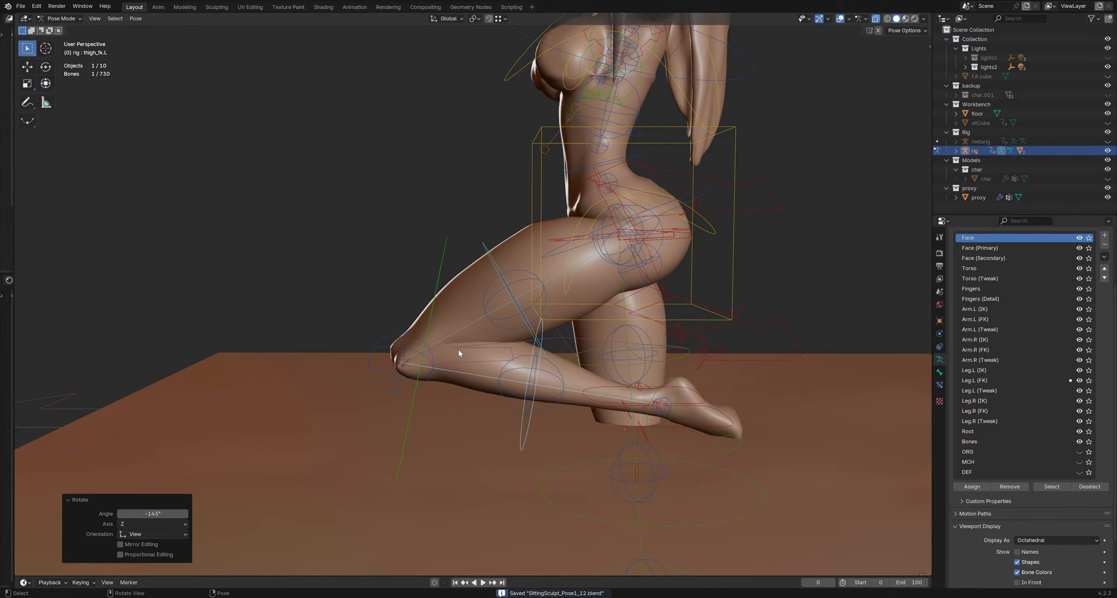
Step: Move the calf.L control about 0.003 m in X, 0.076 m in Y and -0.053 m in Z
scroll(468, 350, up, 1)
click(420, 321)
key(g)
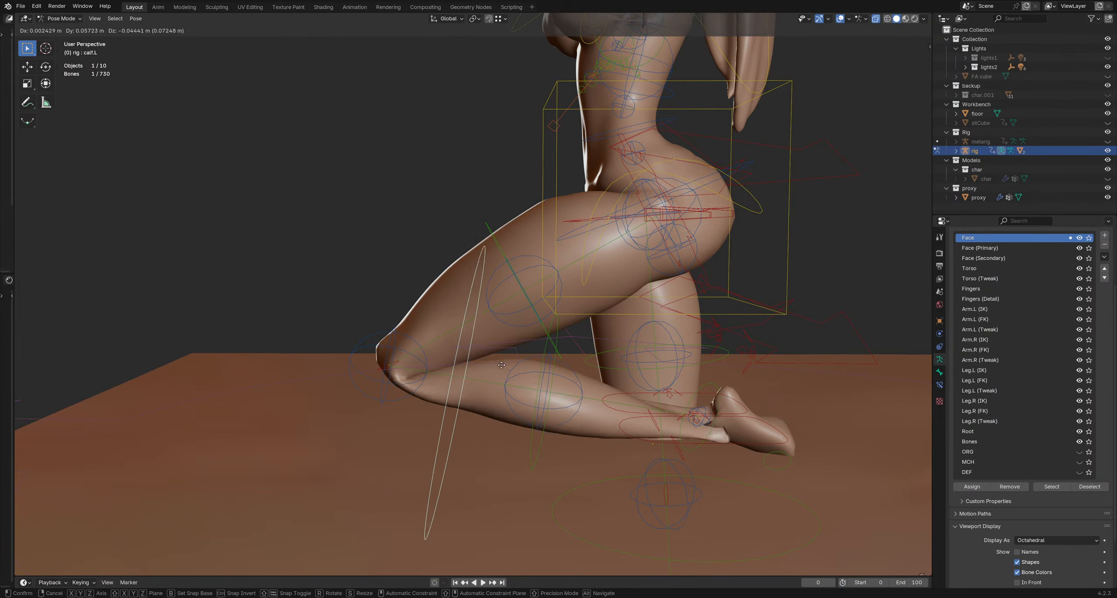
click(476, 354)
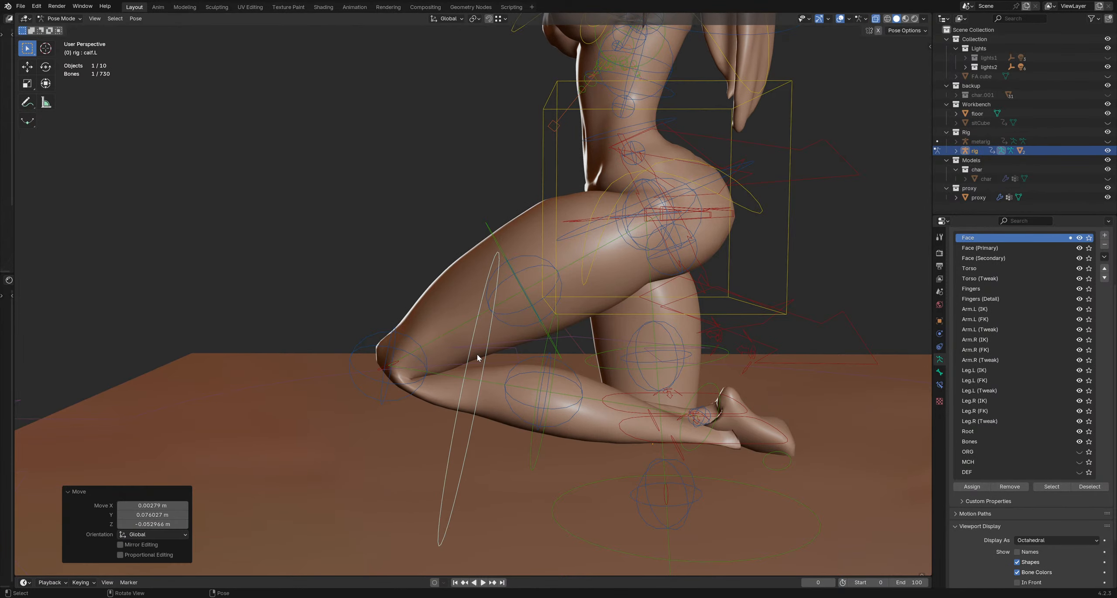
Step: Rotate the shin_fk.L control by about -14.7° to bring the left lower leg closer to the thigh
click(544, 356)
key(r)
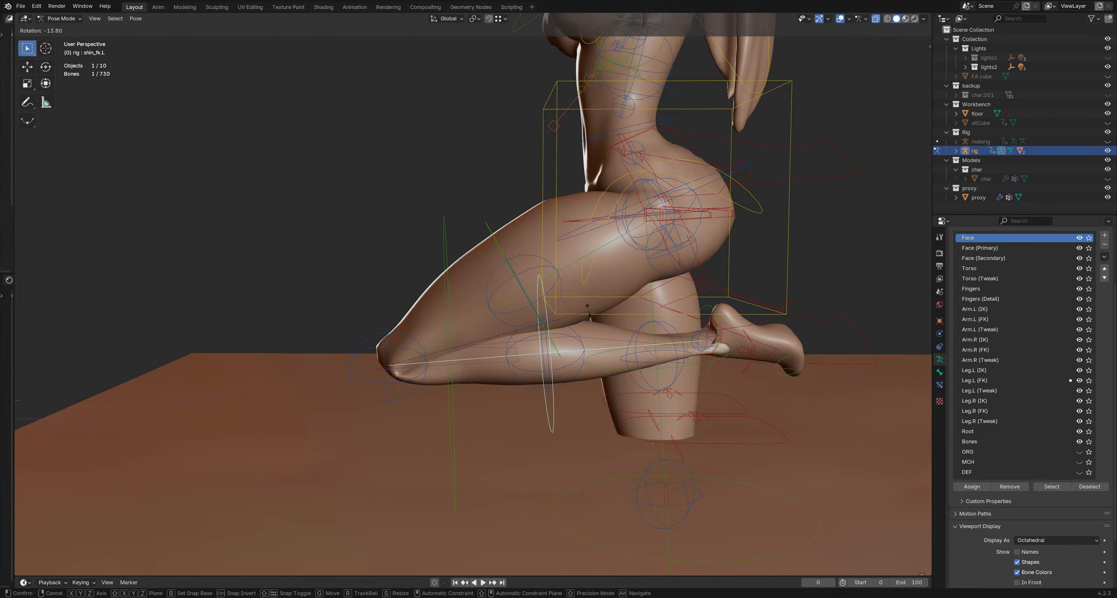
click(584, 308)
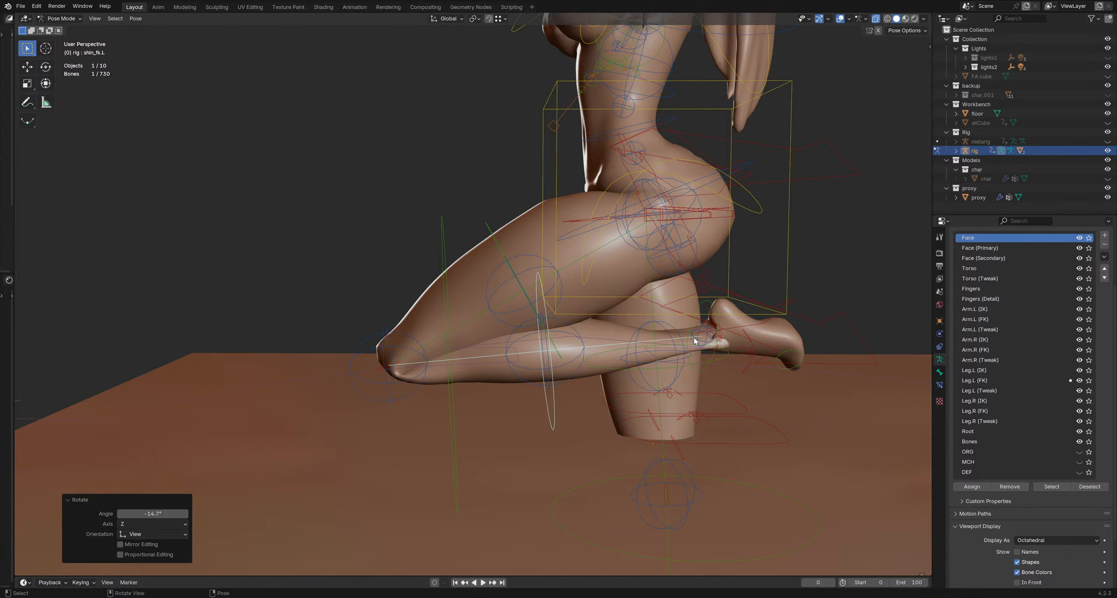
Step: Try rotating the foot_fk.L control at the left ankle
click(720, 349)
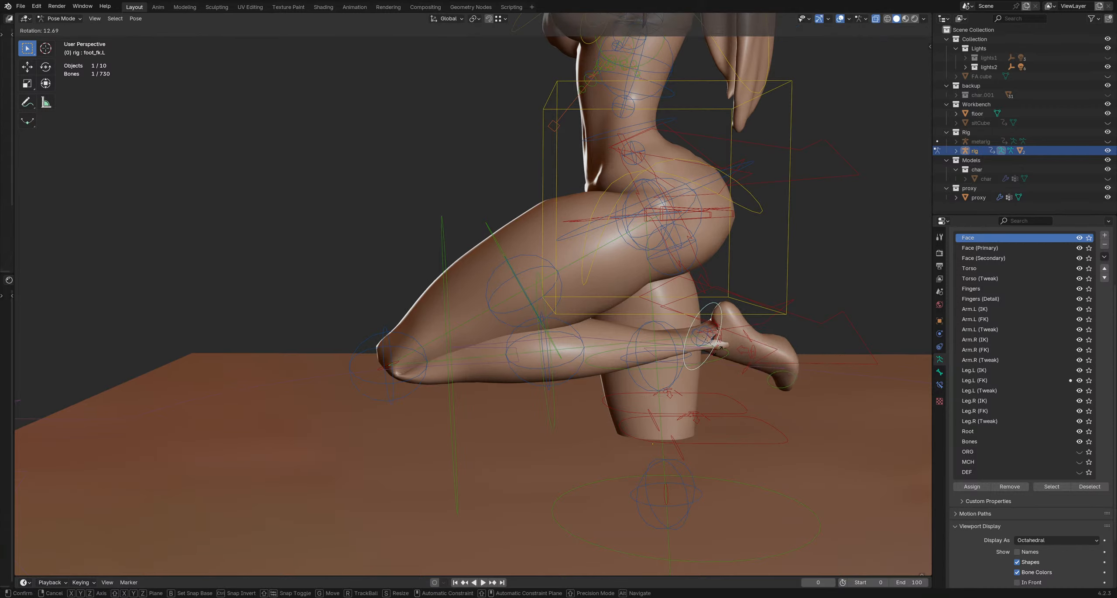
middle_drag(726, 355, 770, 363)
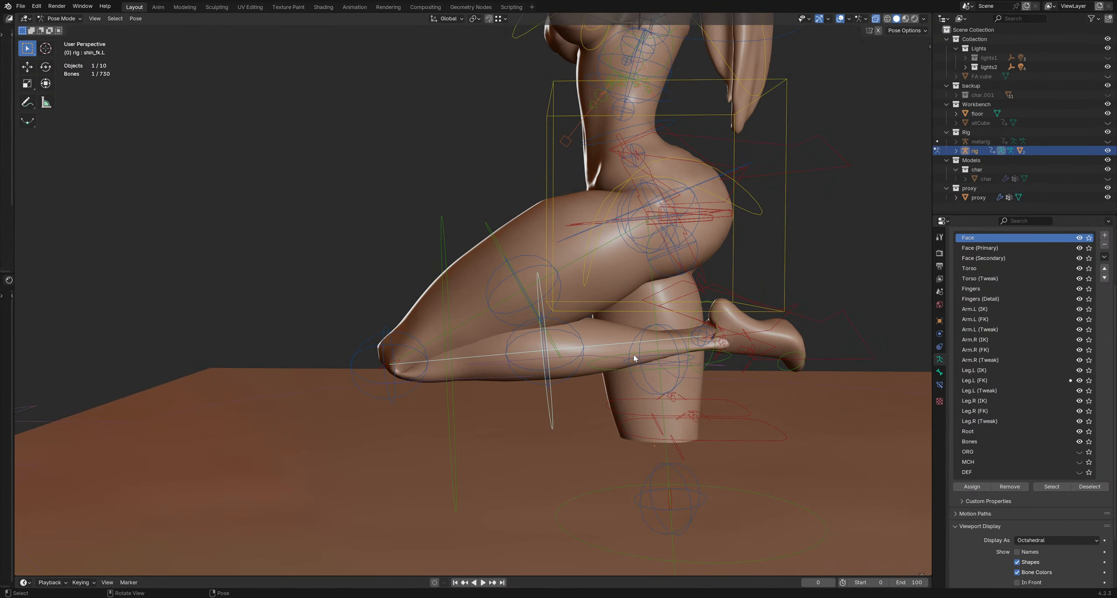
click(583, 334)
click(703, 323)
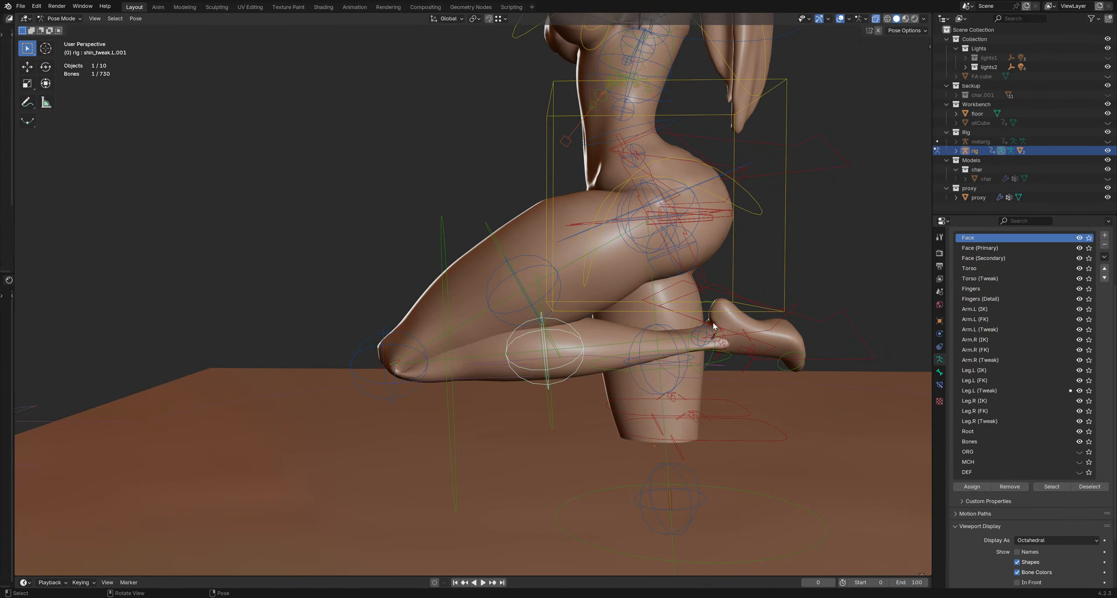
key(g)
right_click(706, 320)
click(784, 367)
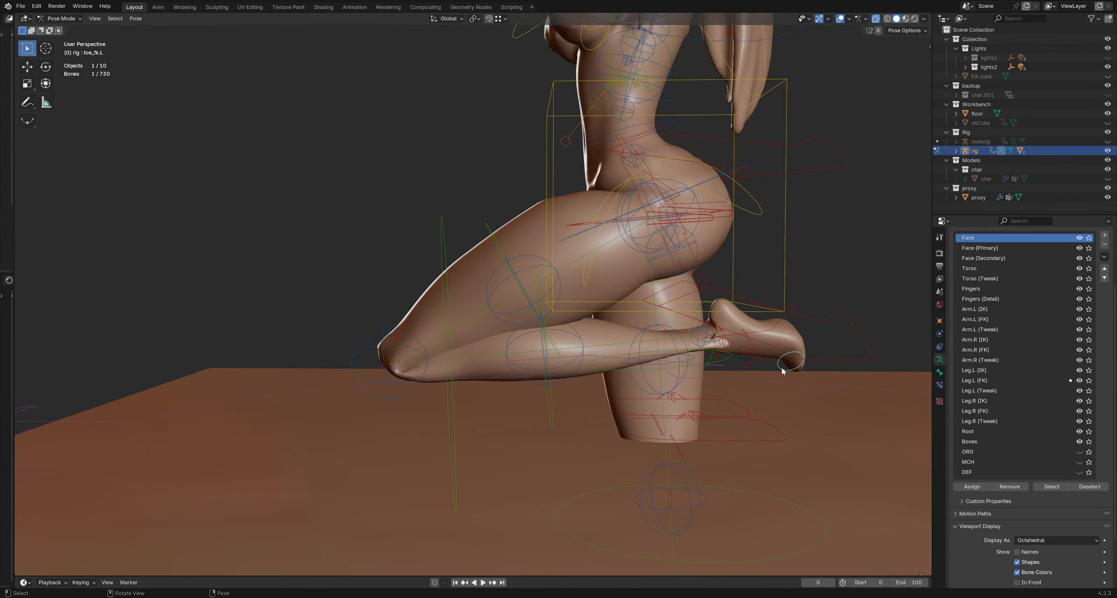
key(g)
right_click(791, 364)
middle_drag(667, 344, 737, 340)
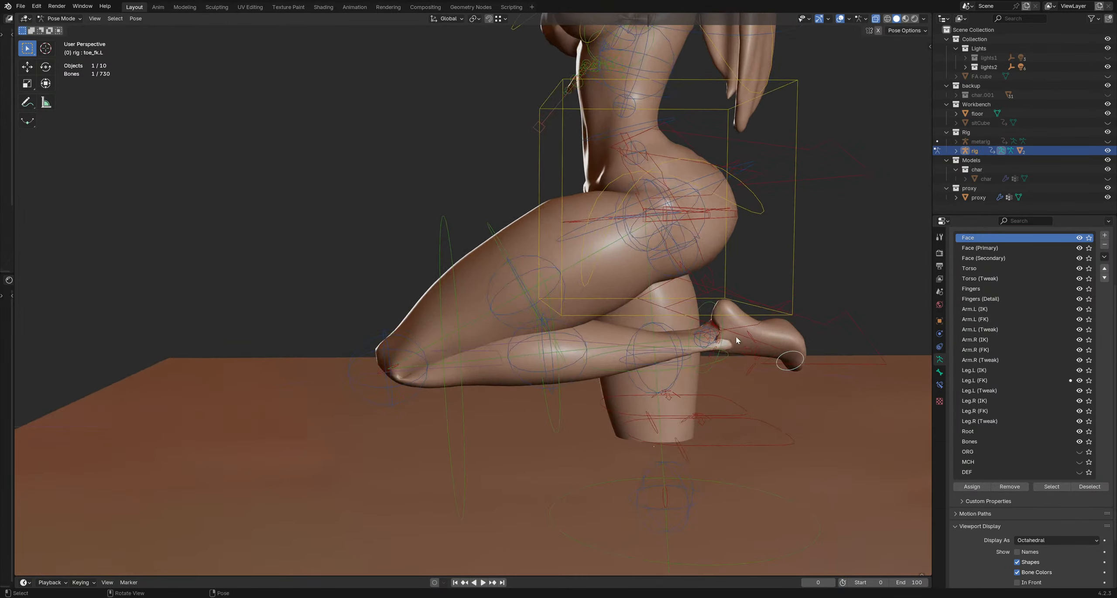
middle_drag(484, 359, 537, 410)
click(553, 416)
key(r)
right_click(541, 413)
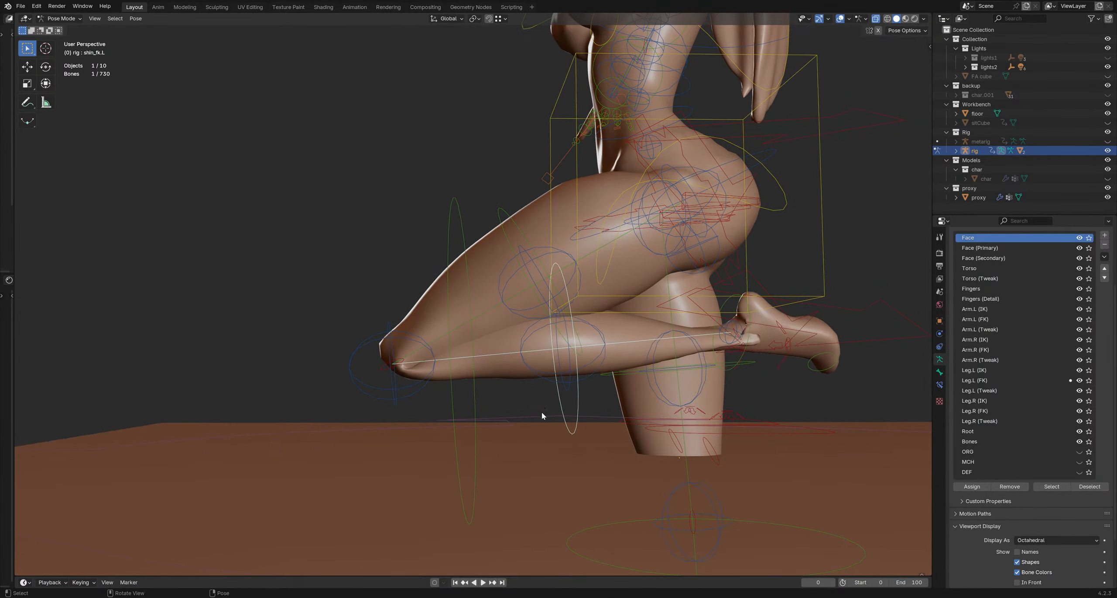
Step: Move the calf.L control of the folded left leg closer to the knee
click(473, 408)
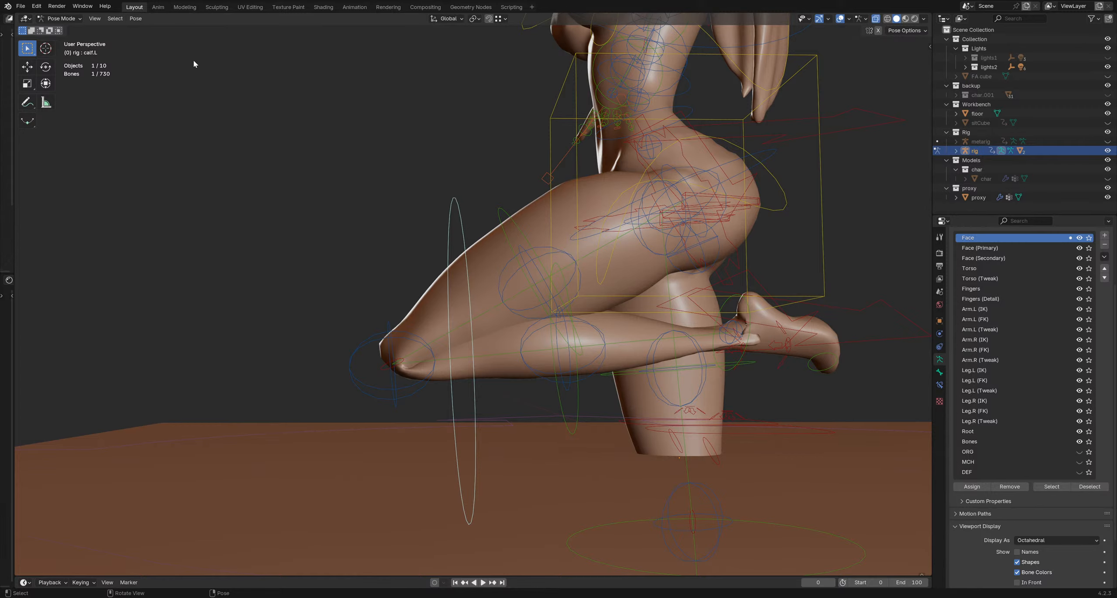
key(q)
click(517, 310)
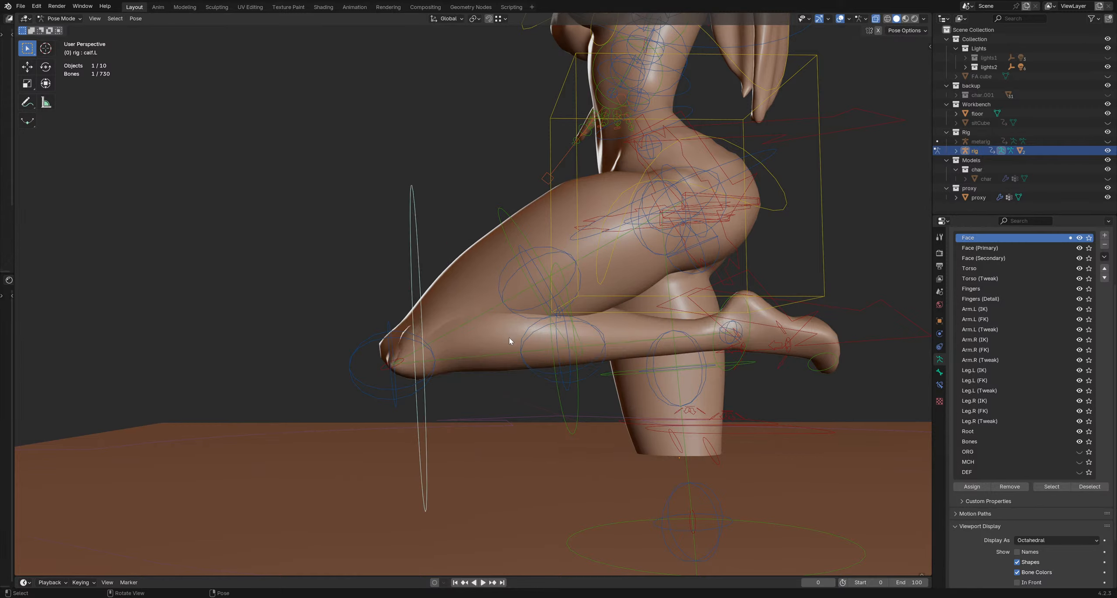
Step: Reposition the shin_tweak.L control at the left knee to refine the shape of the folded joint
middle_drag(509, 339, 454, 344)
click(411, 335)
key(g)
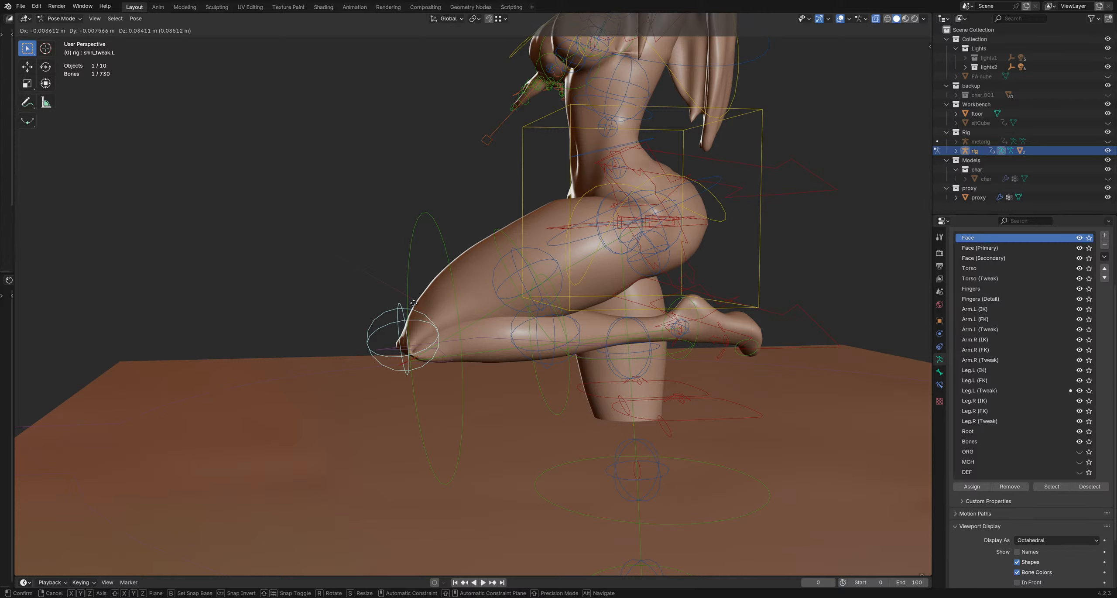
click(414, 303)
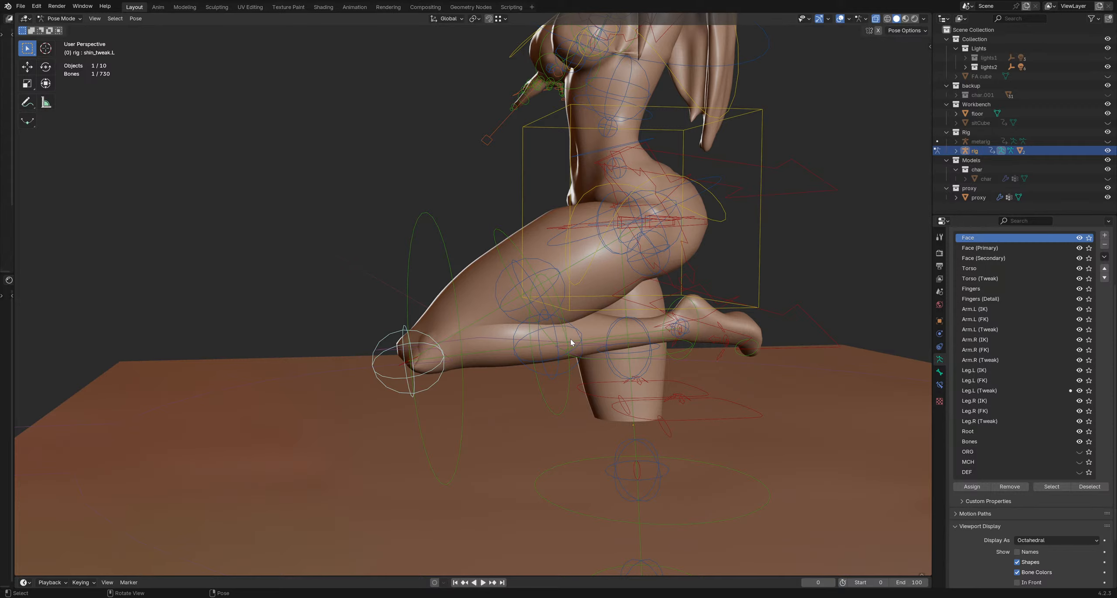
Step: Hide the proxy mesh and show the detailed char model in its place
middle_drag(570, 342, 543, 289)
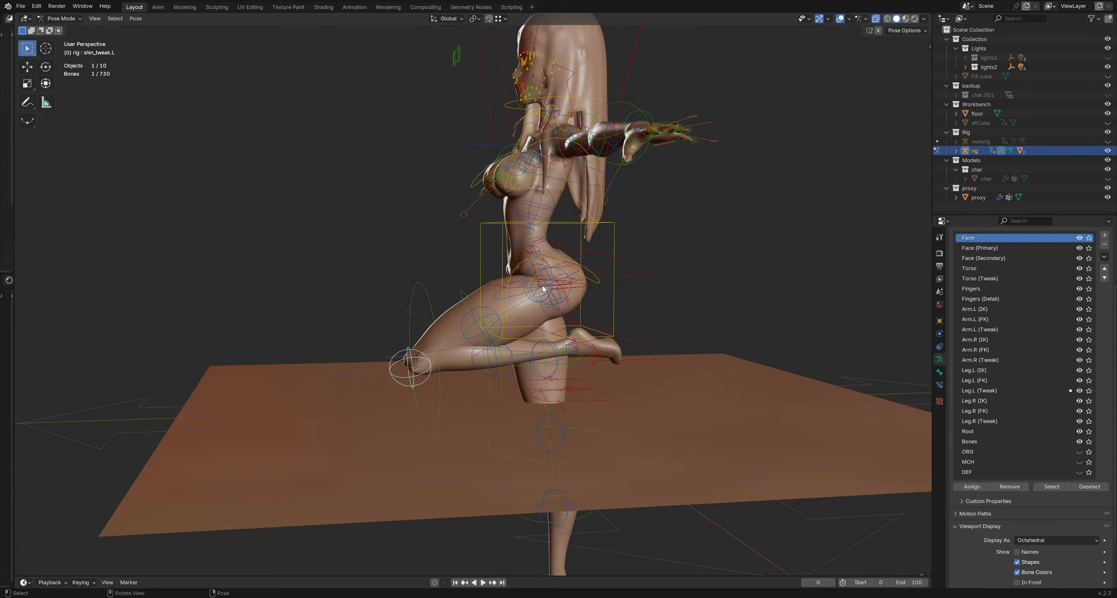
scroll(543, 289, up, 2)
shift+middle_drag(507, 333, 647, 304)
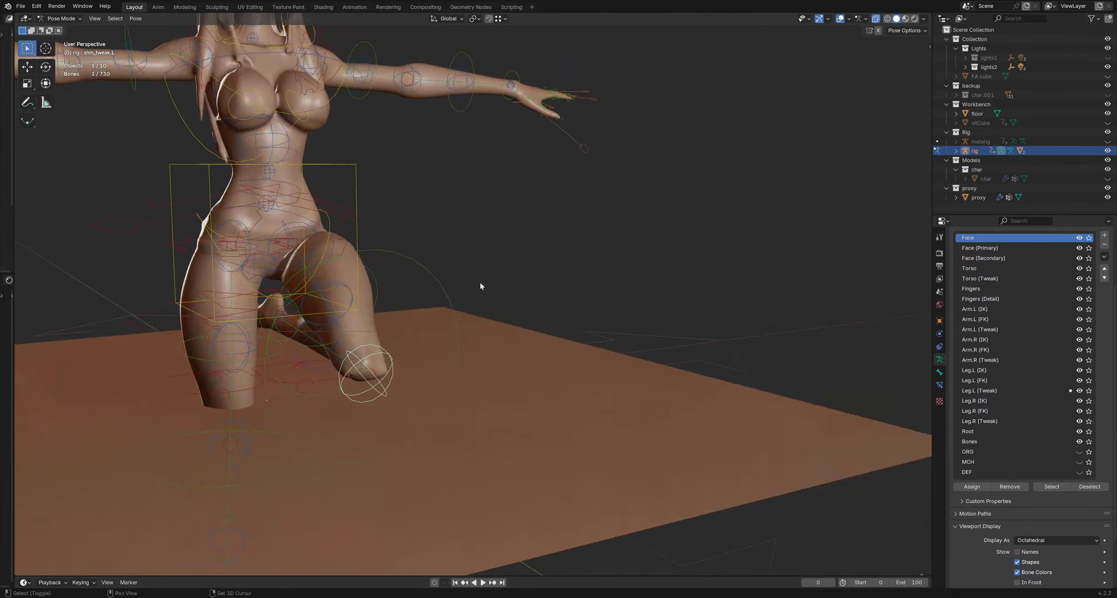
mouse_move(480, 285)
middle_down()
mouse_move(524, 294)
mouse_move(451, 289)
mouse_move(478, 290)
middle_up()
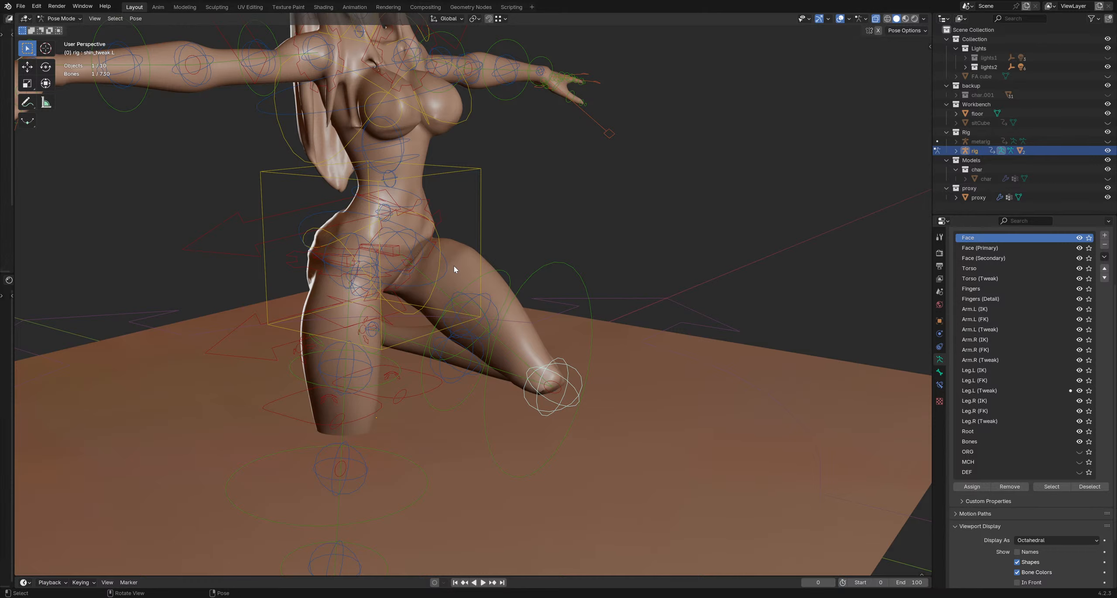
middle_drag(488, 265, 654, 301)
click(1108, 198)
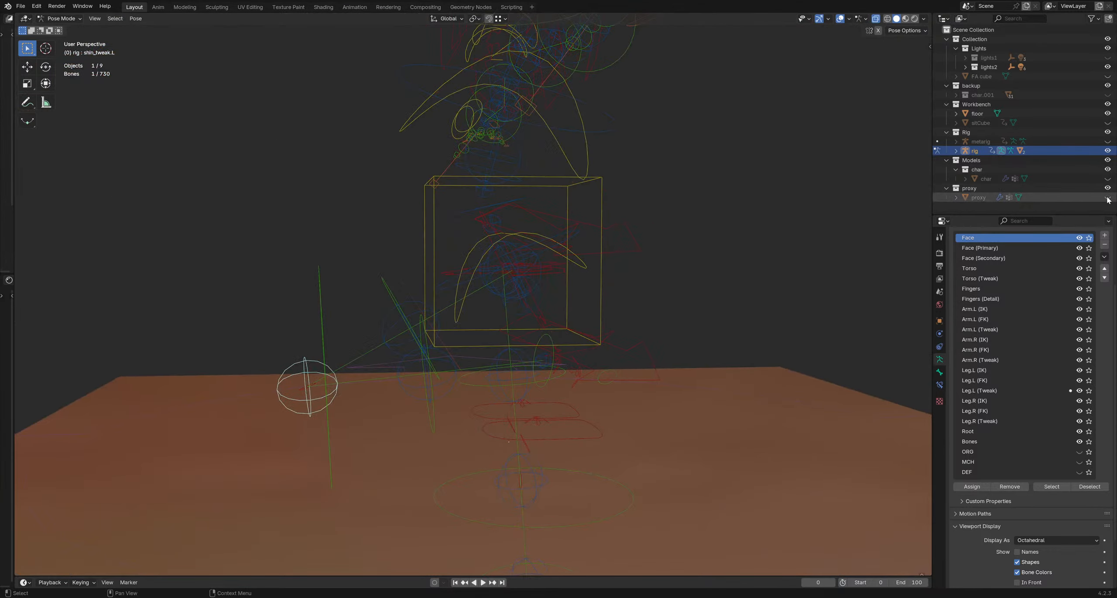
click(1107, 179)
Step: Examine the posed char model from several angles, checking the shorts, hips and folded left leg
scroll(519, 269, up, 6)
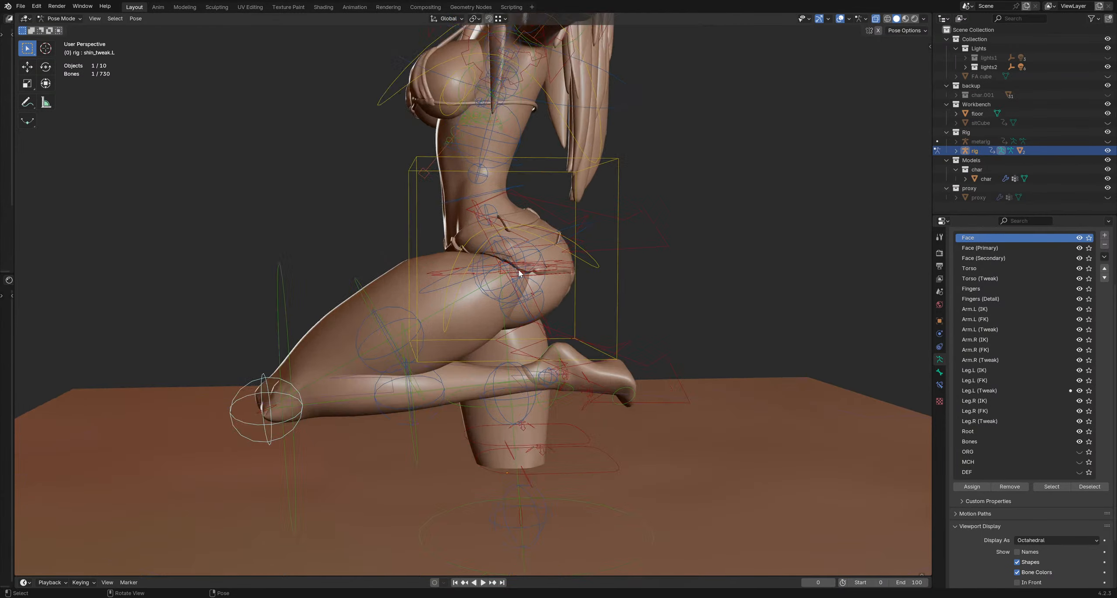
scroll(469, 276, down, 2)
middle_drag(445, 318, 646, 318)
shift+middle_drag(307, 313, 711, 397)
scroll(916, 273, up, 2)
middle_drag(711, 397, 598, 342)
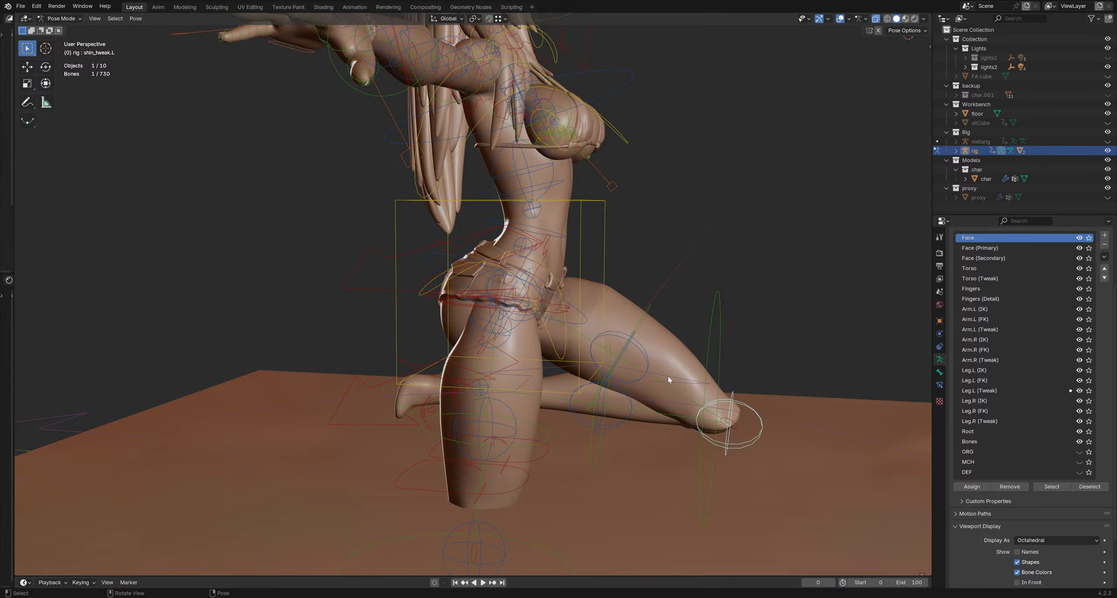
middle_drag(668, 376, 577, 333)
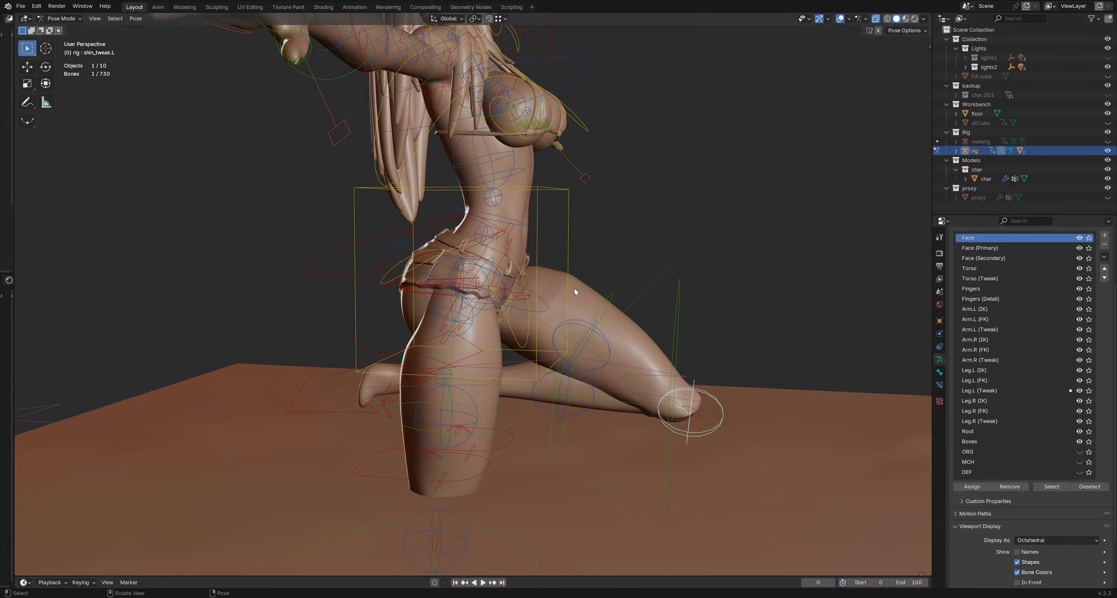
middle_drag(600, 314, 563, 321)
scroll(528, 288, up, 5)
middle_drag(528, 287, 489, 359)
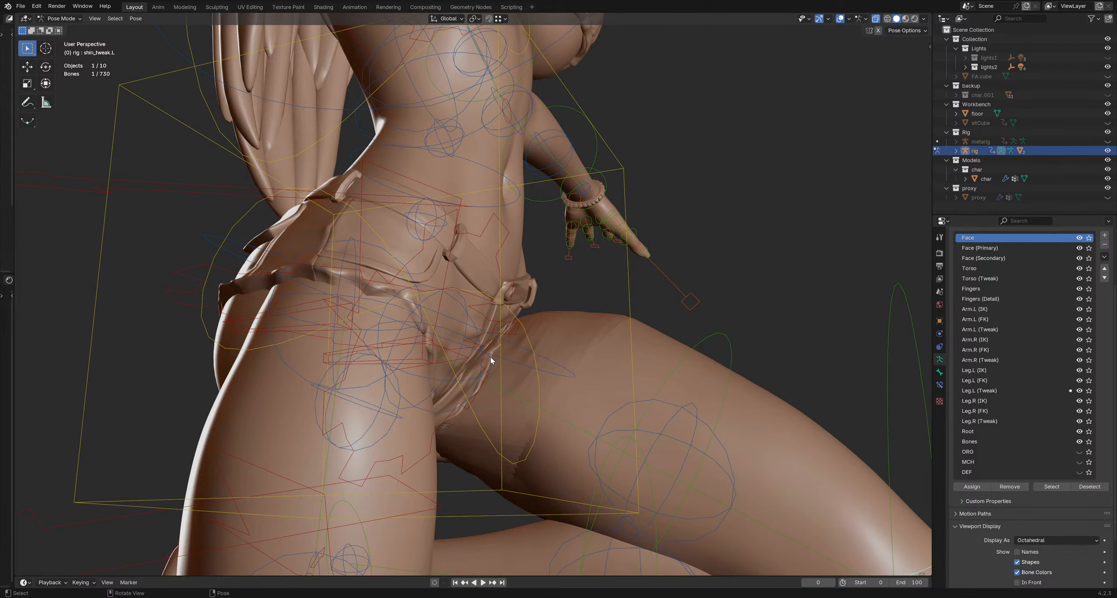
mouse_move(490, 356)
middle_down()
mouse_move(514, 341)
mouse_move(495, 349)
middle_up()
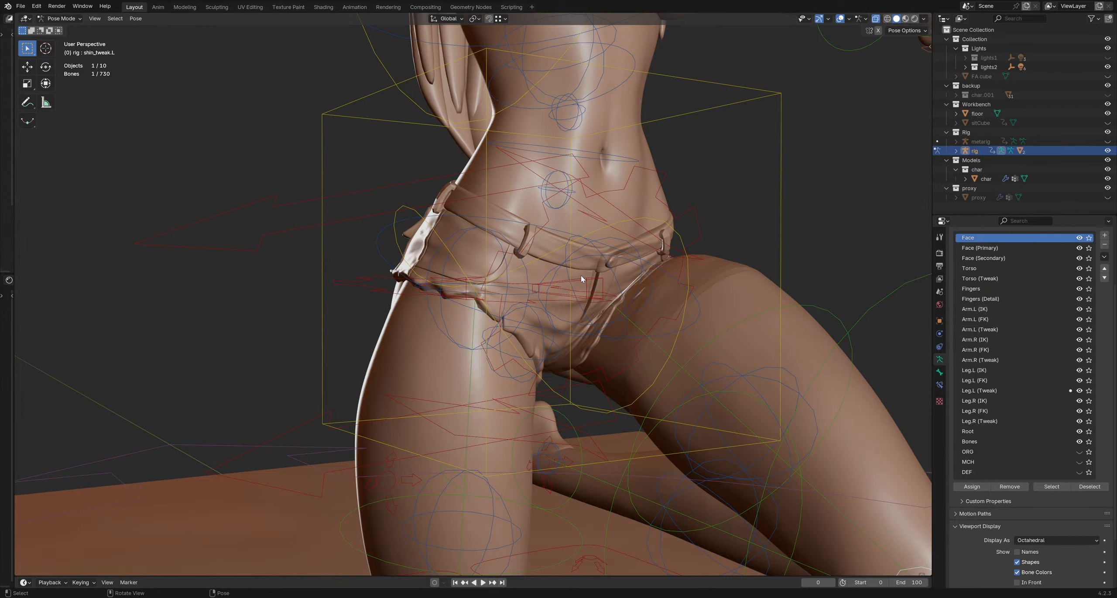
scroll(581, 281, down, 2)
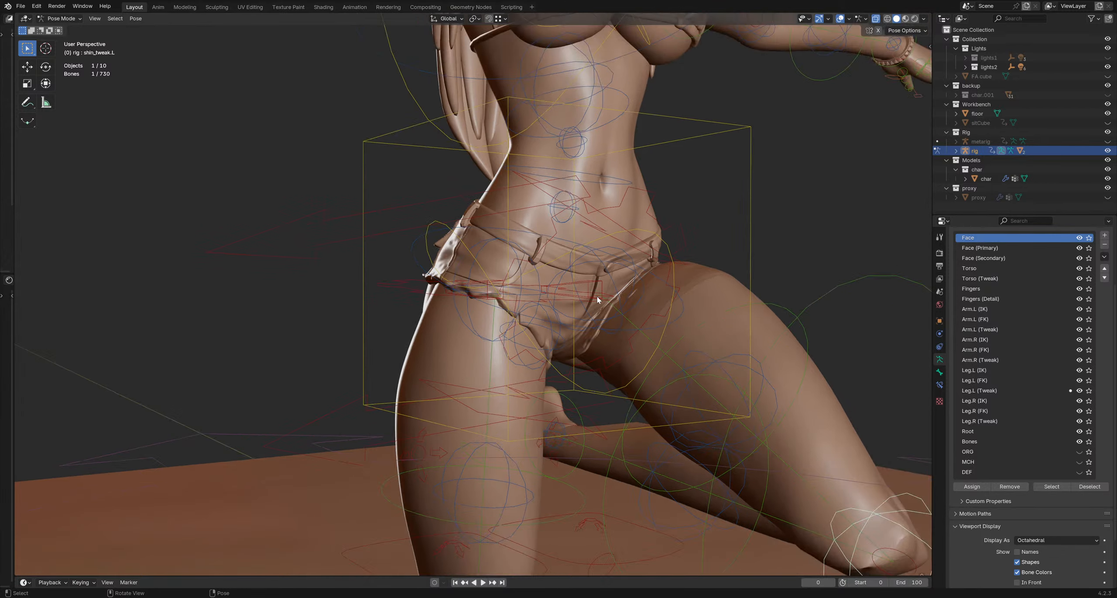
middle_drag(596, 302, 573, 285)
scroll(631, 312, down, 1)
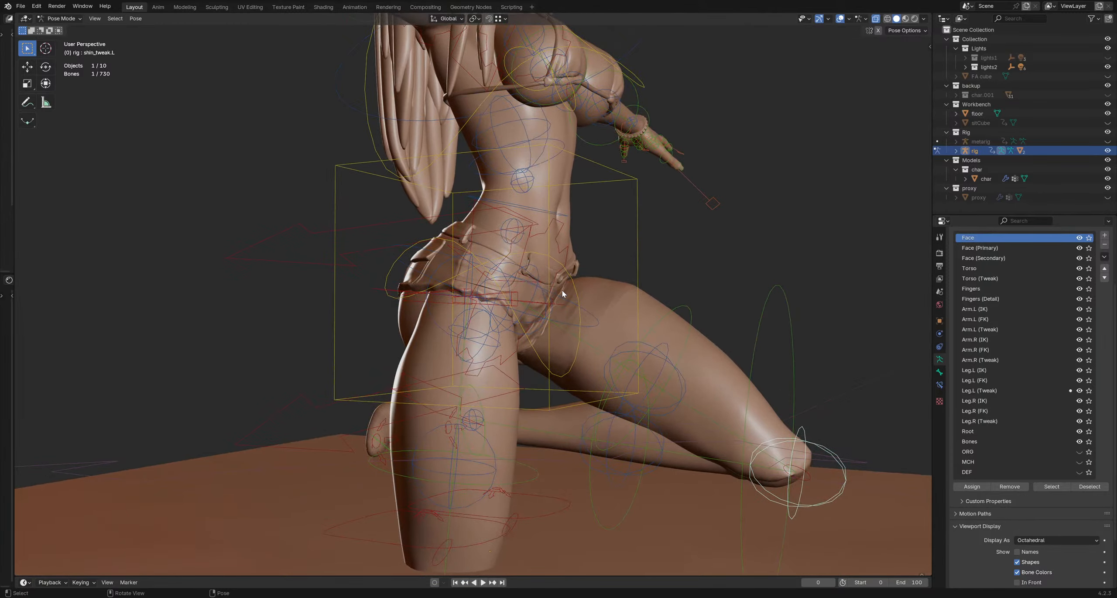
scroll(716, 423, down, 1)
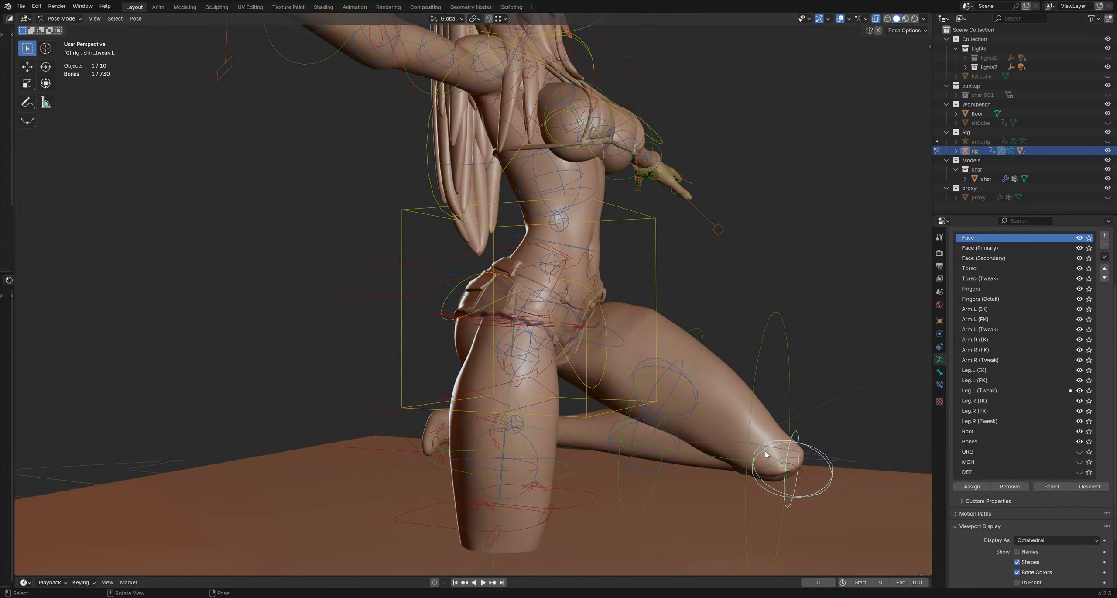
middle_drag(670, 392, 644, 412)
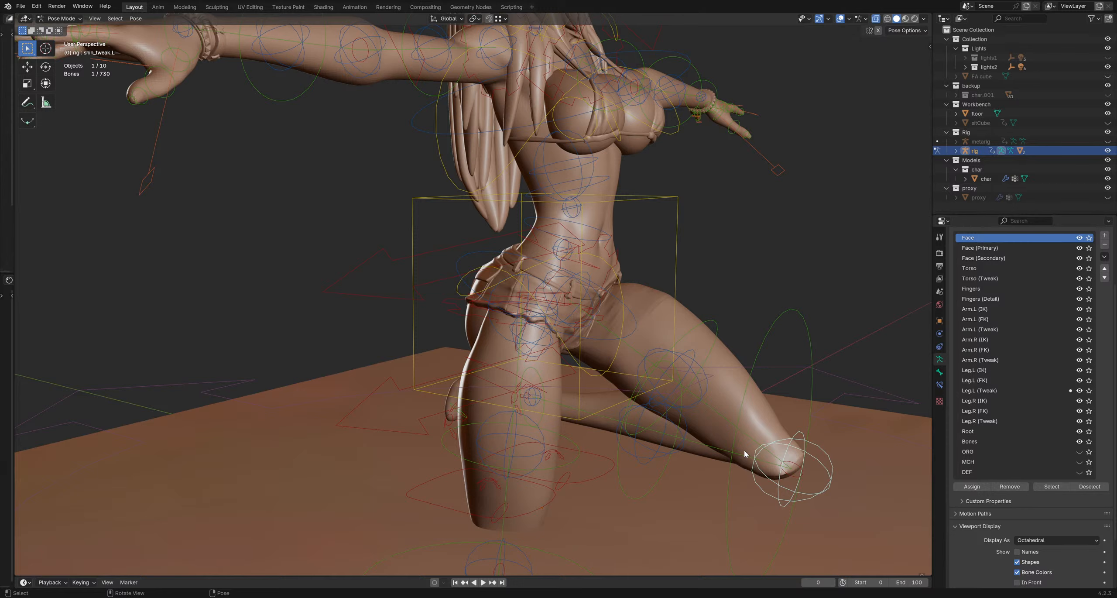
scroll(744, 451, down, 6)
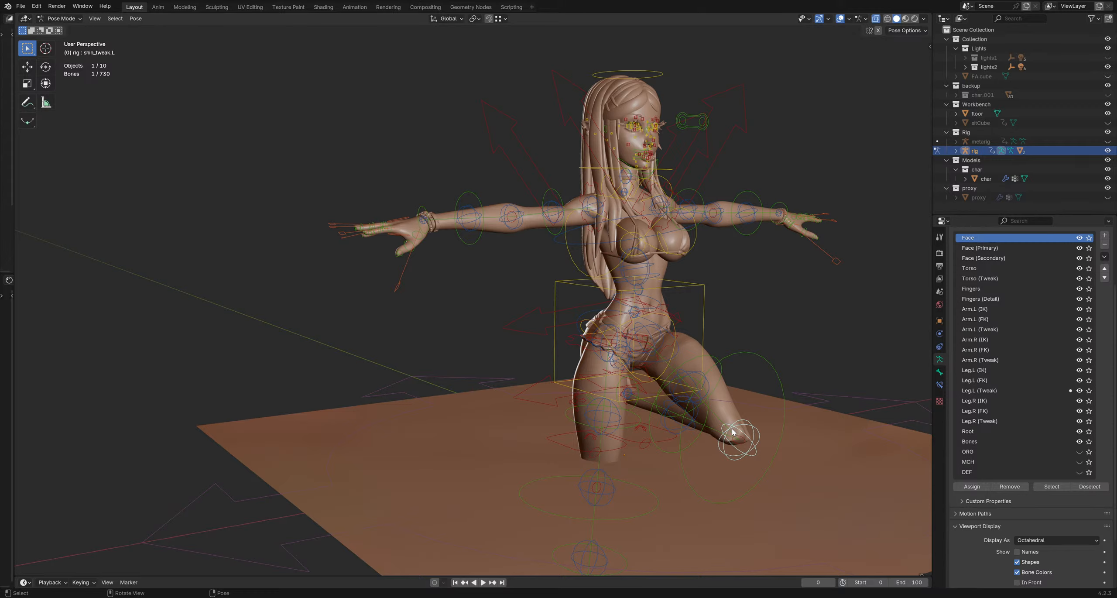
scroll(513, 279, down, 2)
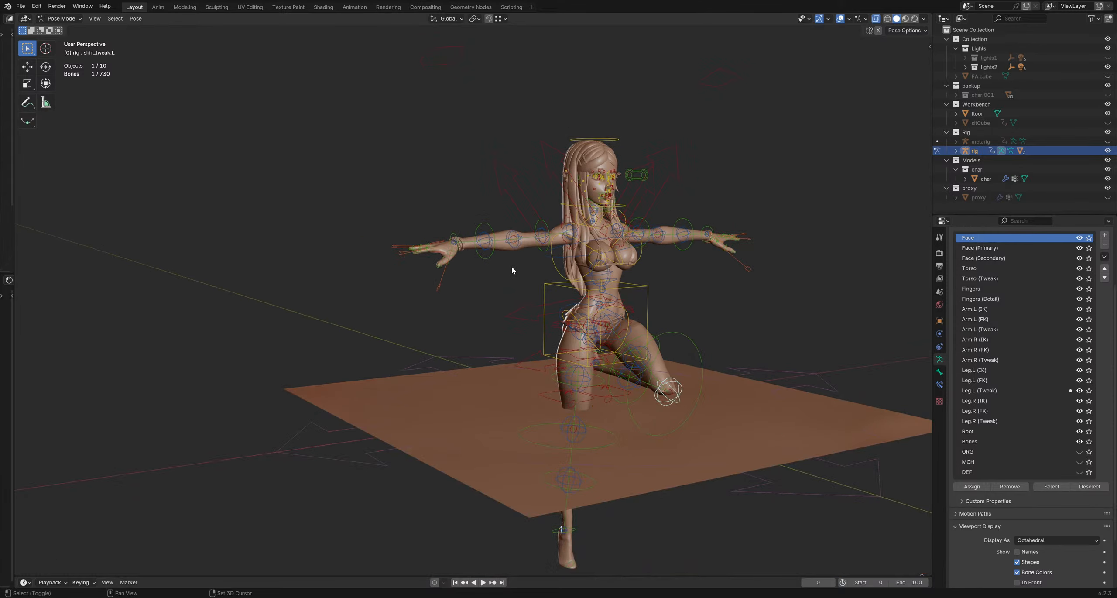
scroll(511, 267, up, 1)
Step: Deselect all bones and try Apply Visual Transform to Pose on the rig
click(510, 274)
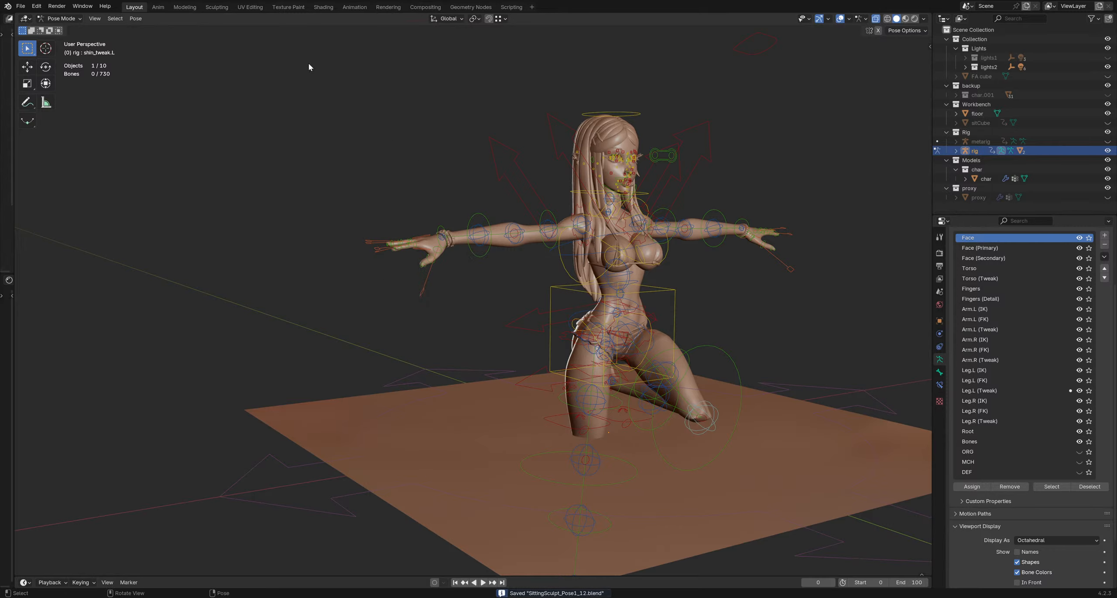
key(ctrl+a)
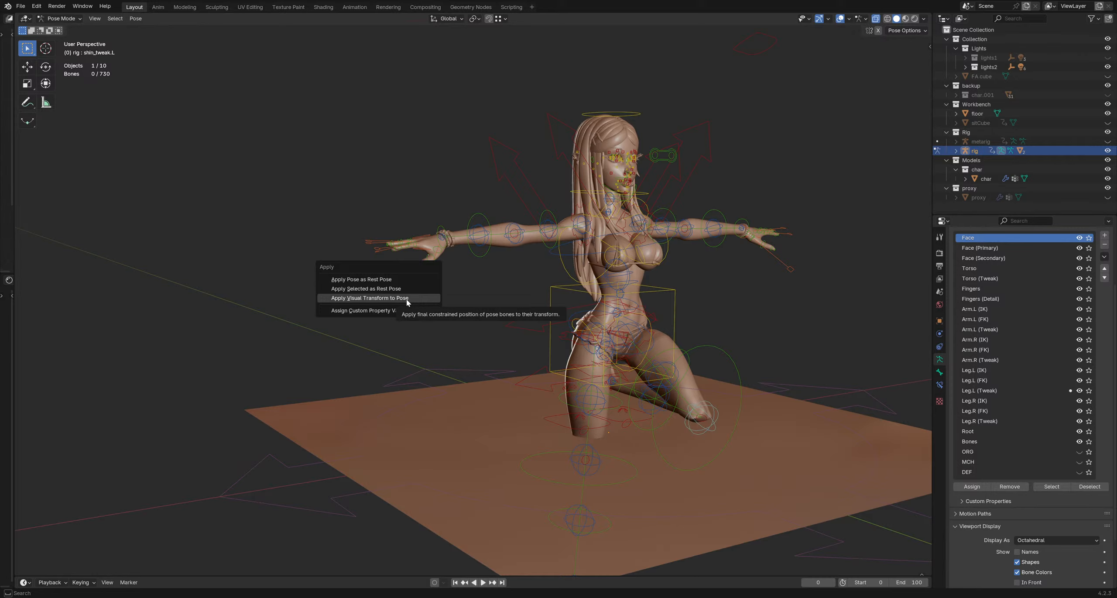
click(407, 299)
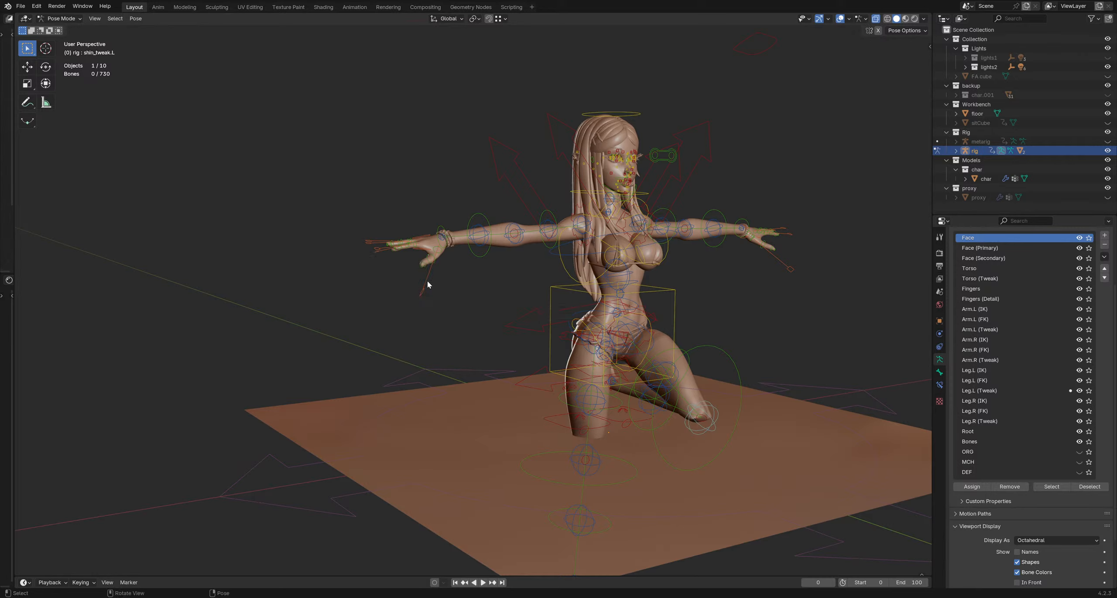
click(20, 6)
Step: Switch from Pose Mode to Object Mode and add a 2 m cube to the scene
mouse_move(25, 19)
middle_drag(324, 248, 314, 286)
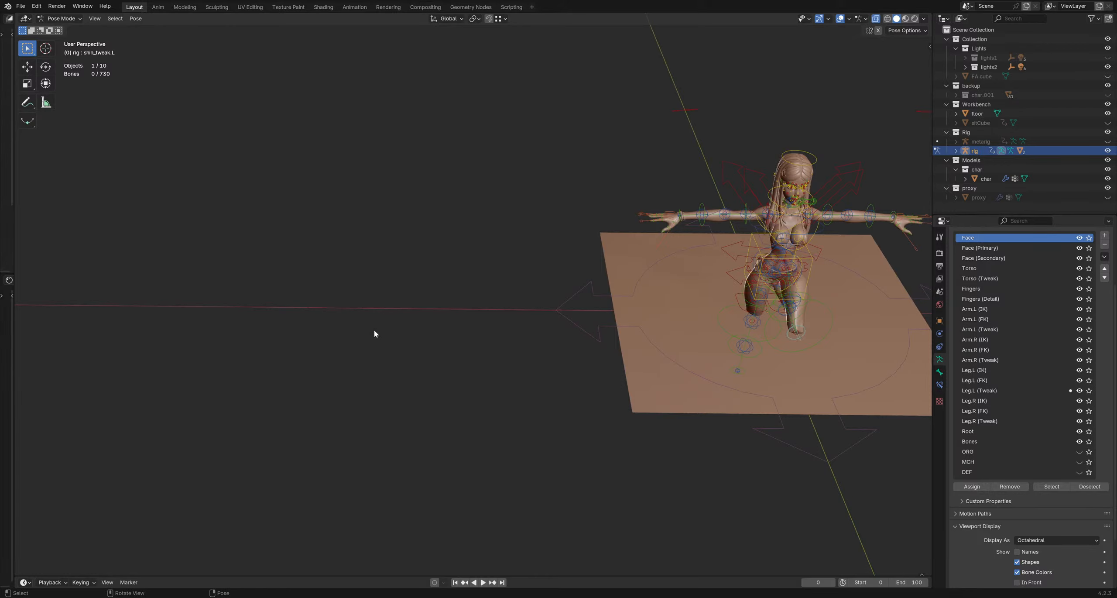
key(ctrl+Tab)
click(322, 331)
shift+middle_drag(322, 331, 485, 300)
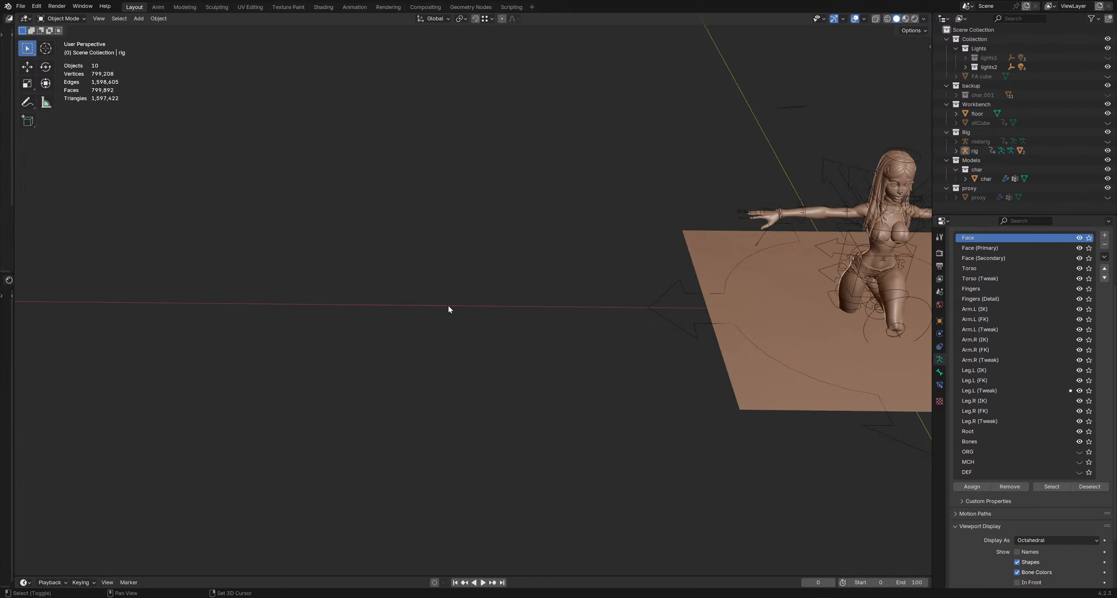
key(shift+a)
mouse_move(453, 318)
click(492, 329)
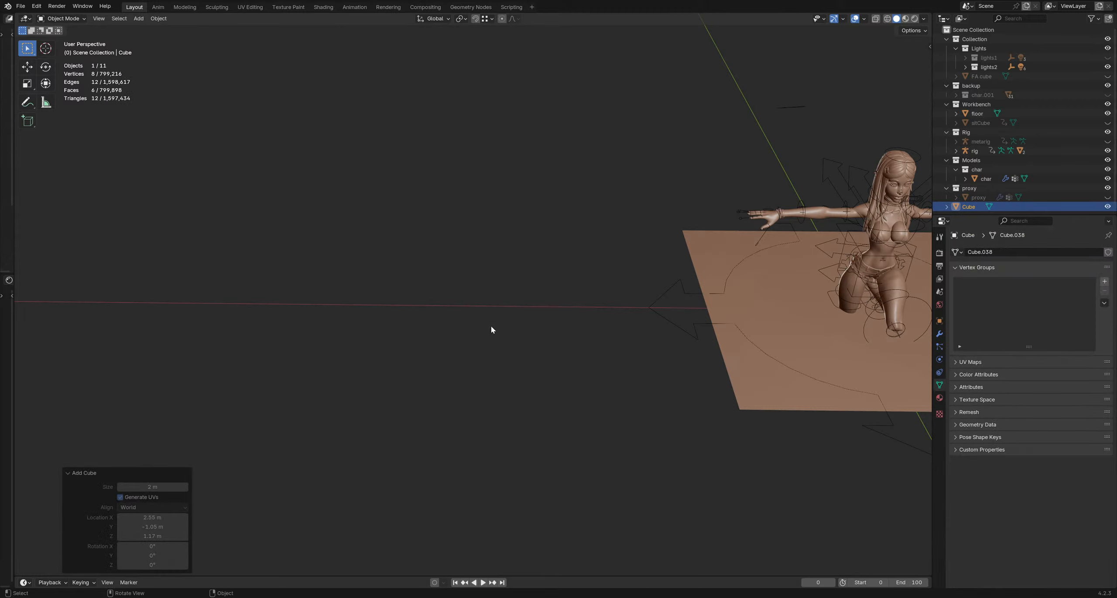
Step: Move the new cube well away from the character into the empty area beside the floor
middle_drag(491, 326, 494, 307)
key(g)
click(287, 294)
scroll(597, 305, down, 5)
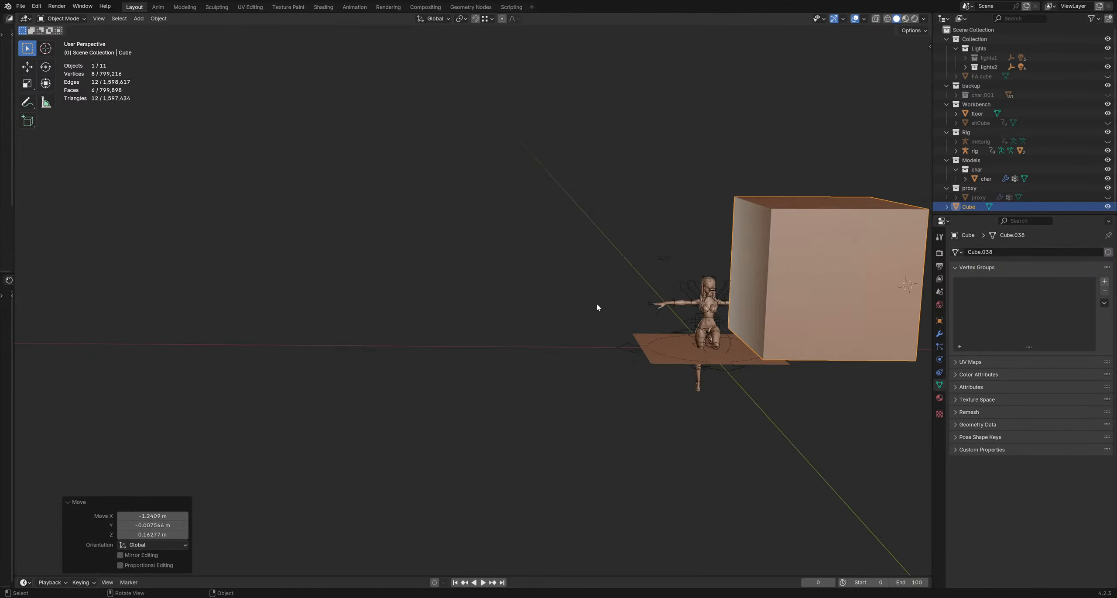
scroll(597, 304, down, 3)
shift+middle_drag(597, 301, 607, 323)
key(g)
click(340, 319)
Step: Scale the cube uniformly to 0.516 and shift it farther from the character
scroll(441, 336, up, 3)
key(s)
click(447, 313)
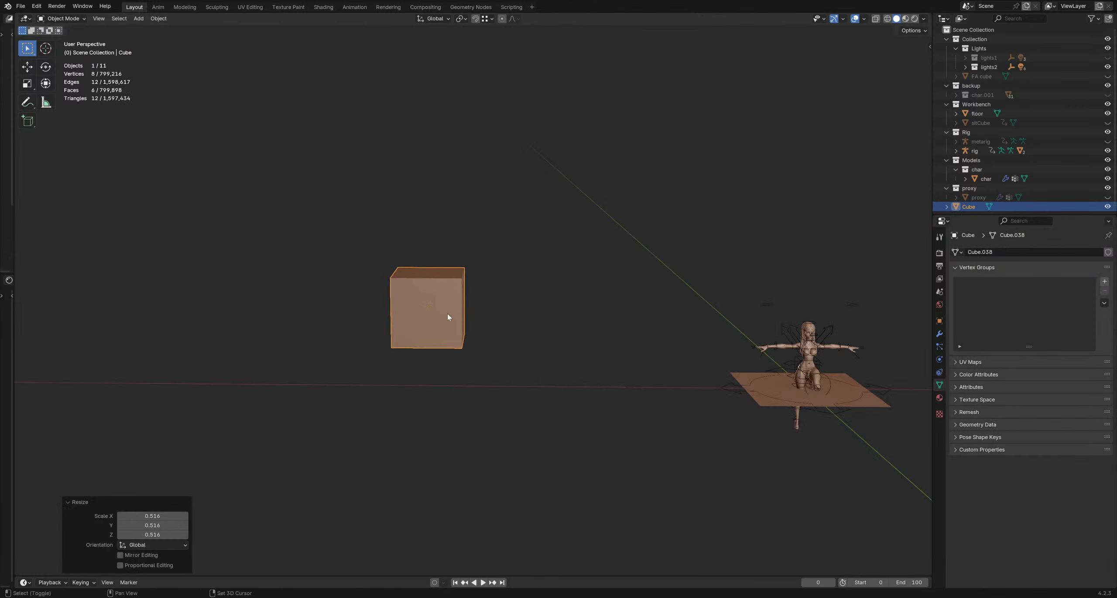
key(g)
click(353, 305)
Step: Duplicate the cube and place the copy beside it, leaving a gap on the character's side
scroll(354, 305, up, 2)
shift+middle_drag(354, 306, 461, 310)
key(shift+d)
click(600, 309)
scroll(425, 296, up, 1)
scroll(425, 297, up, 1)
Step: Select the original cube, farther from the character, and add a Multires modifier to it
click(459, 311)
scroll(498, 218, down, 1)
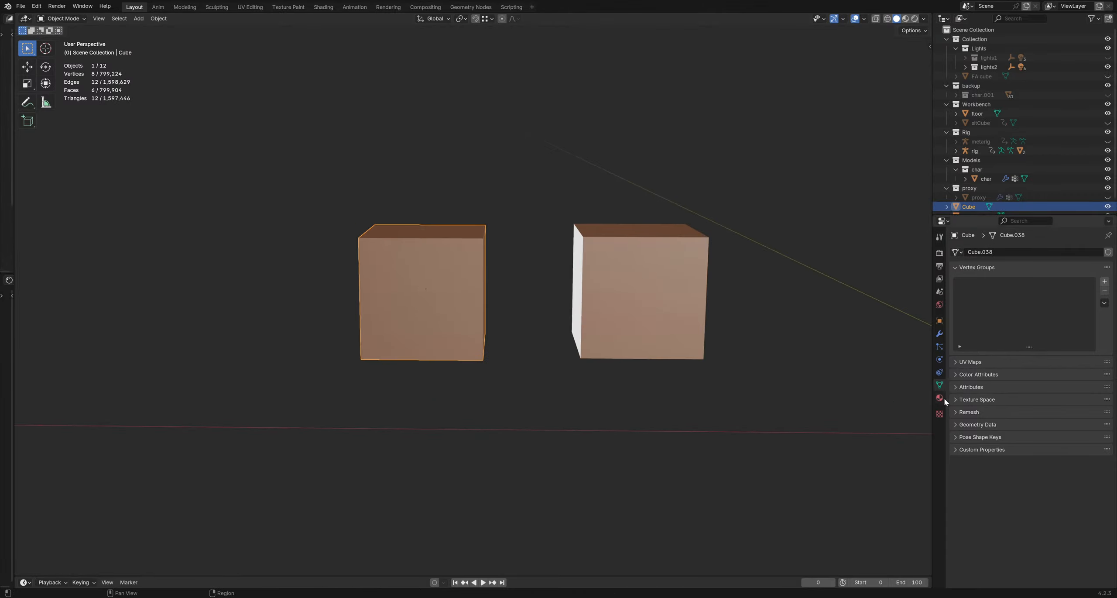
click(940, 333)
click(1015, 253)
mouse_move(1016, 255)
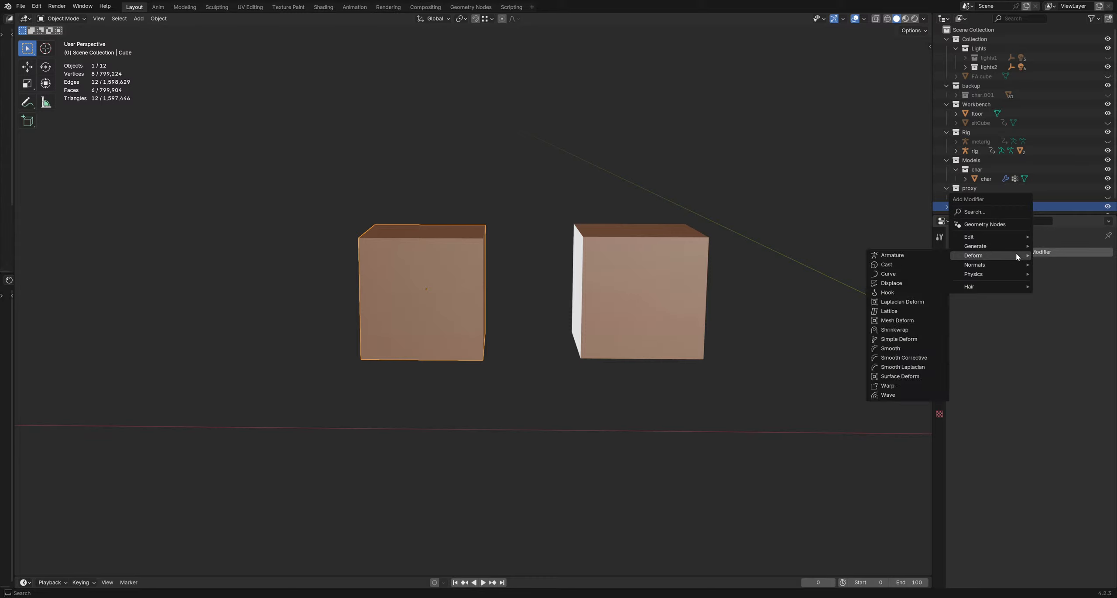
click(899, 320)
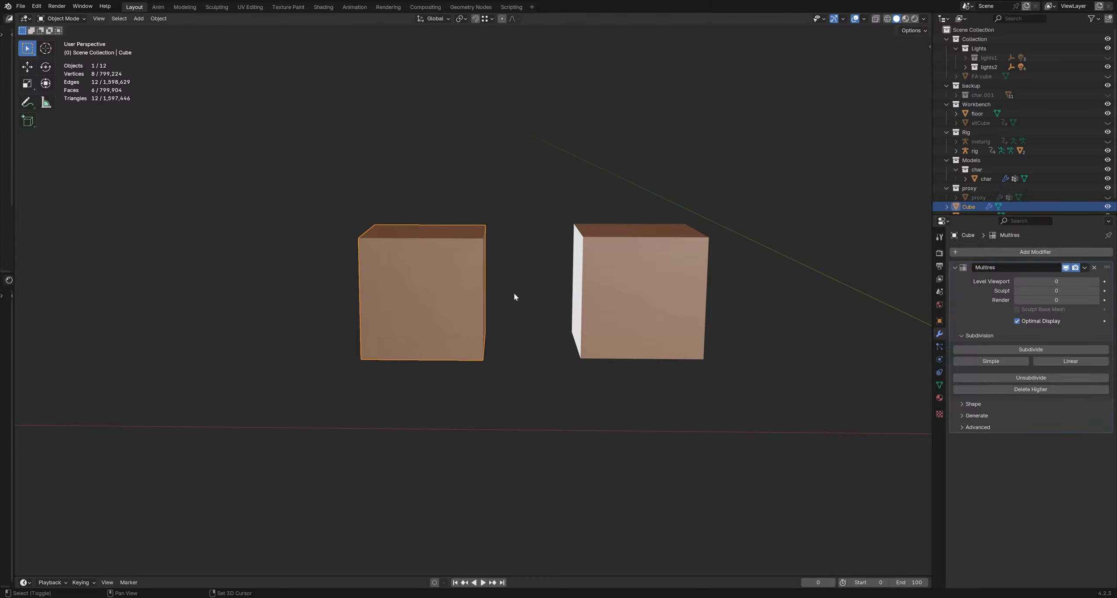
middle_drag(513, 293, 501, 318)
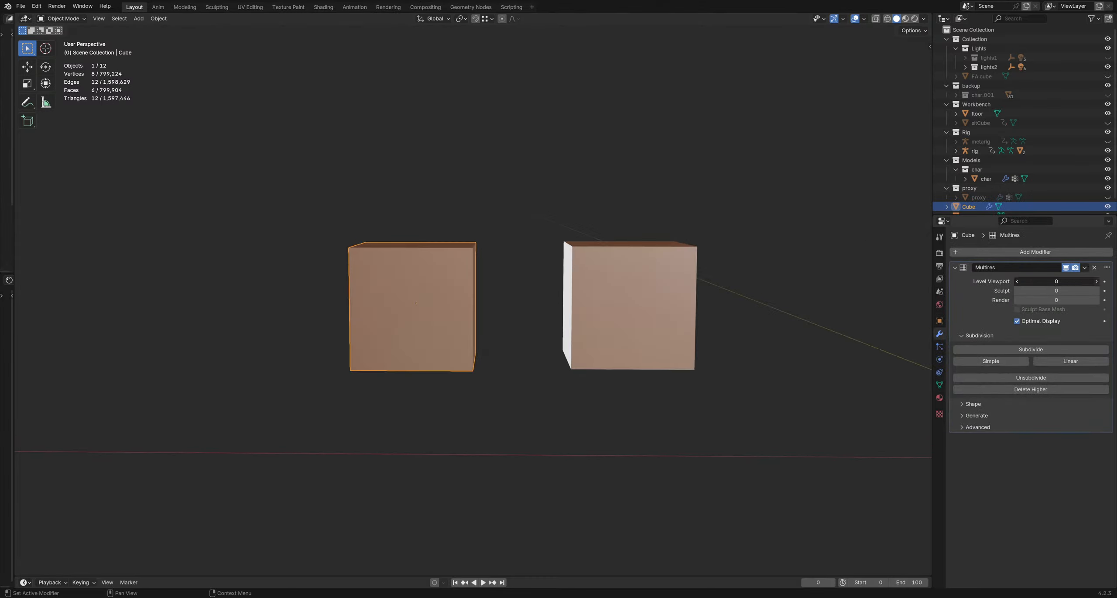
Step: Subdivide the cube's Multires modifier four times and apply the modifier
click(1015, 350)
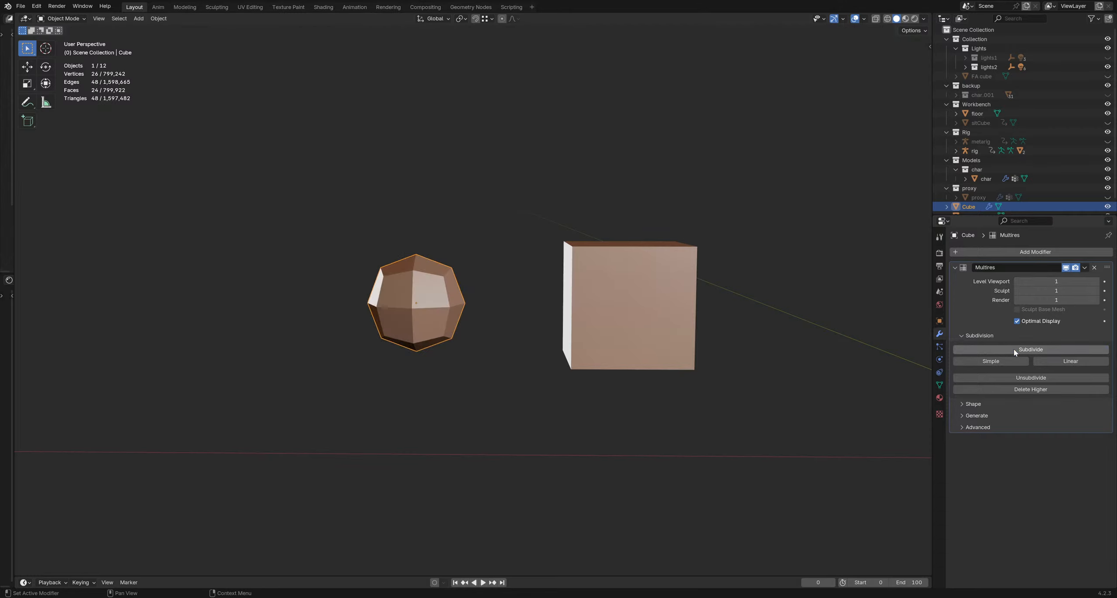
click(1015, 350)
click(1014, 350)
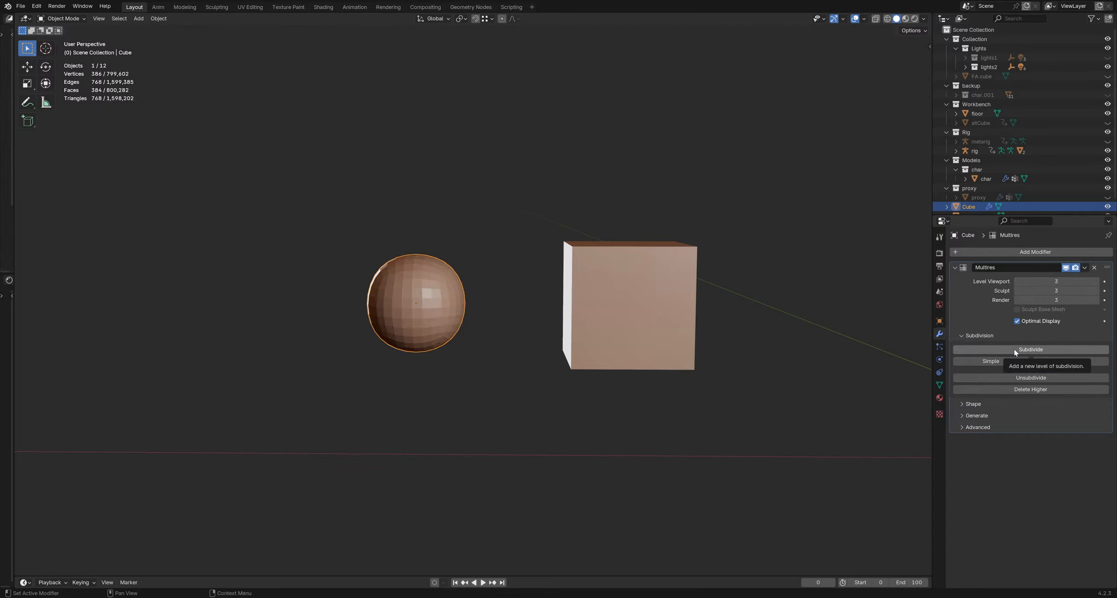
click(1015, 350)
middle_drag(471, 249, 474, 274)
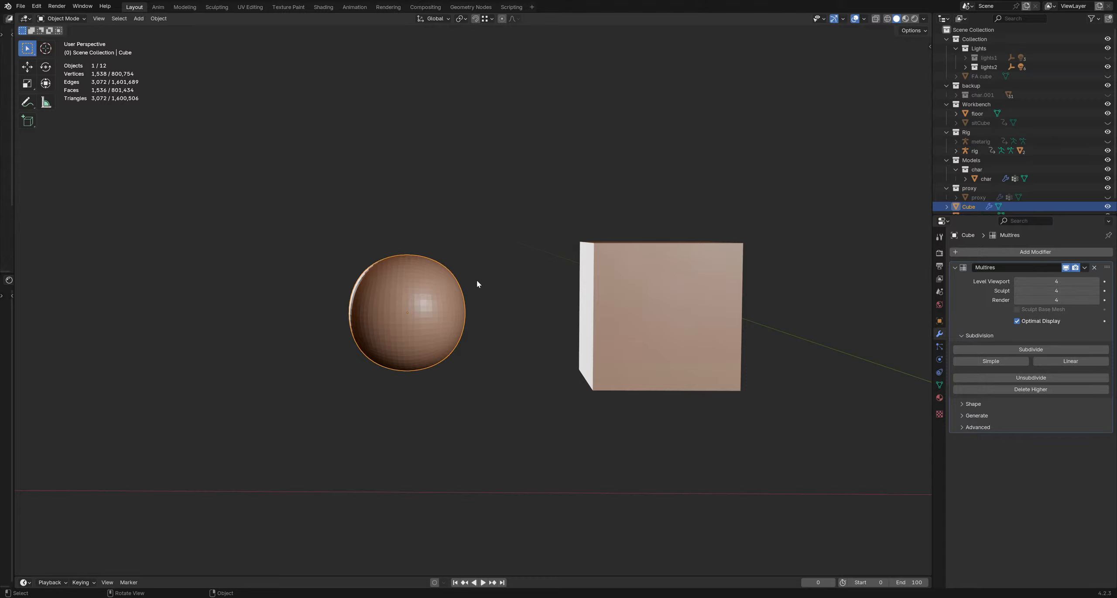
shift+middle_drag(365, 276, 422, 293)
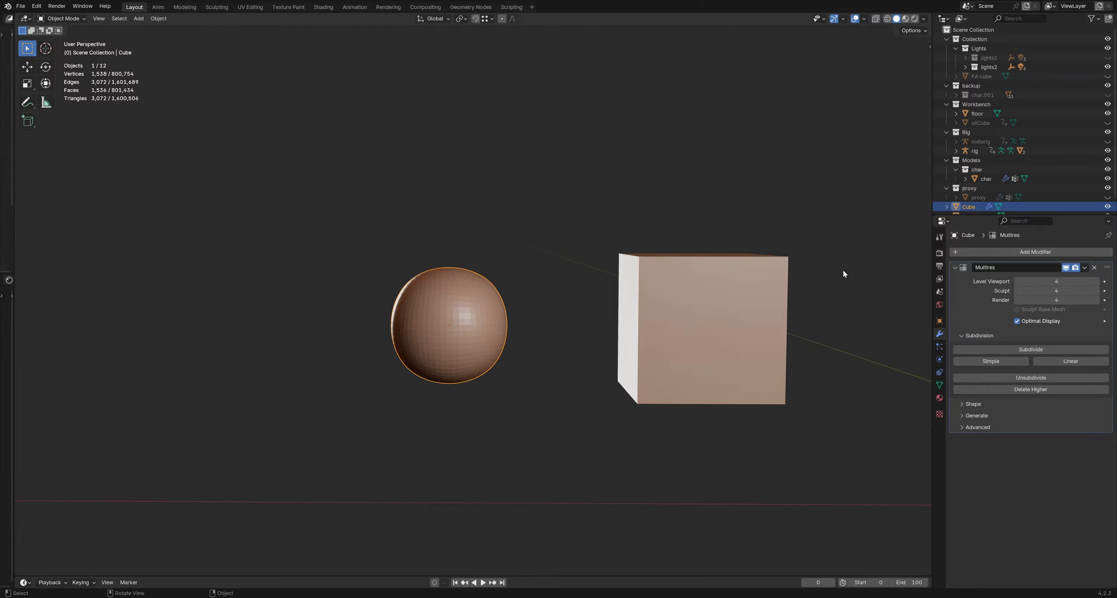
click(1084, 268)
click(1071, 276)
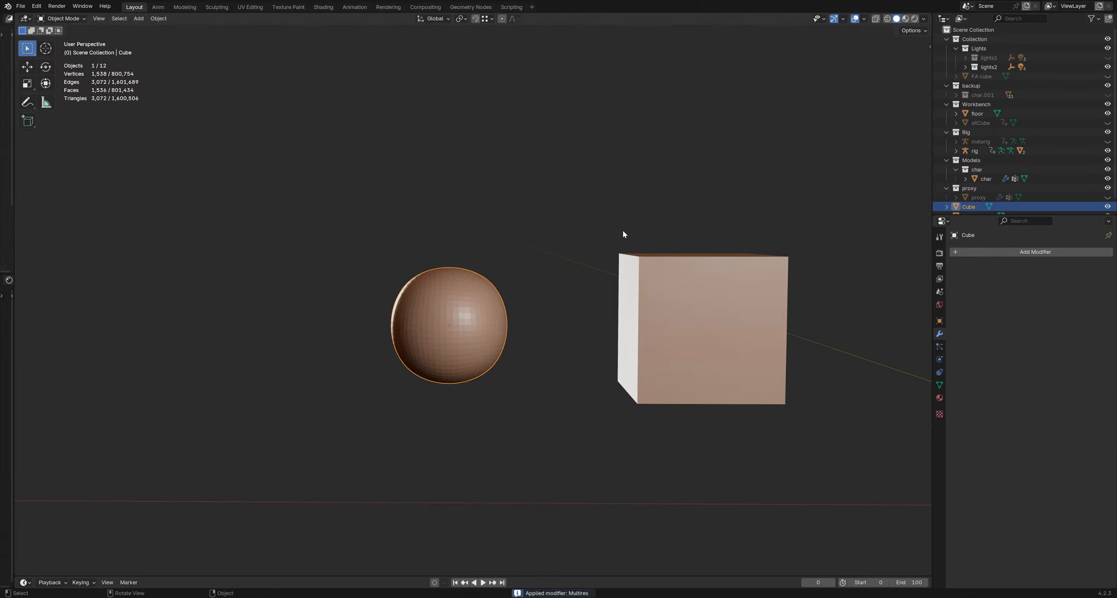
Step: Switch the subdivided sphere to Sculpt Mode and toggle the wireframe overlay to check its topology
middle_drag(623, 235, 508, 308)
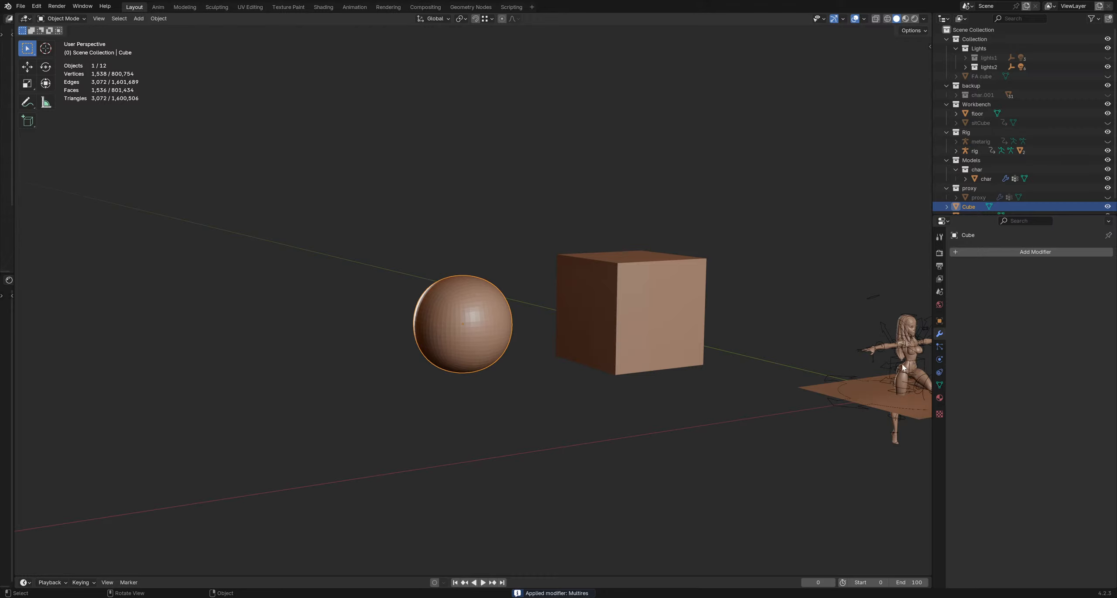
scroll(449, 332, up, 3)
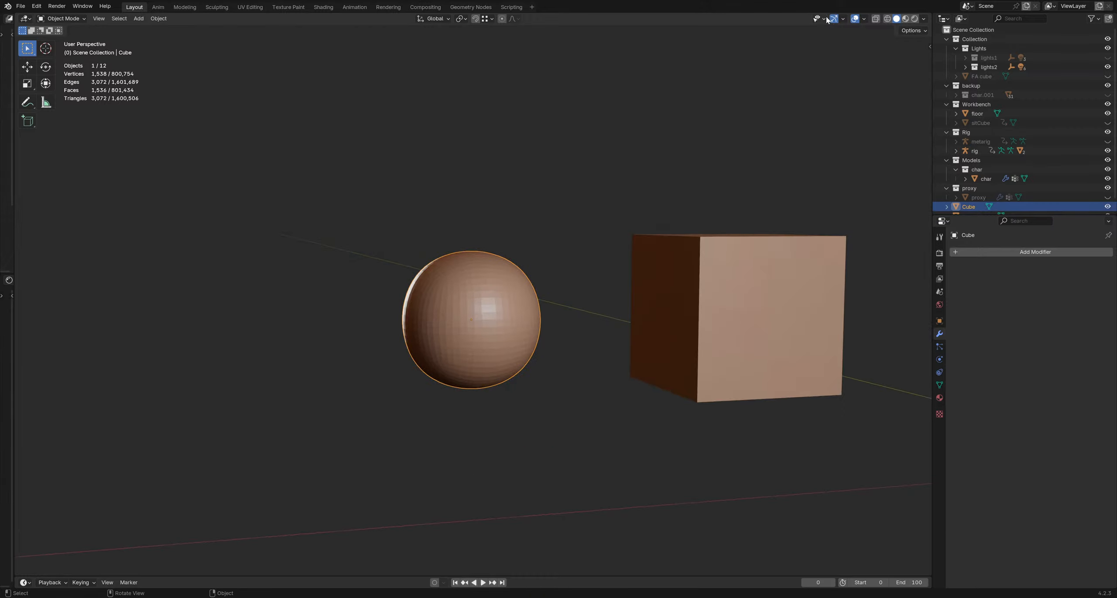
key(ctrl+Tab)
click(545, 341)
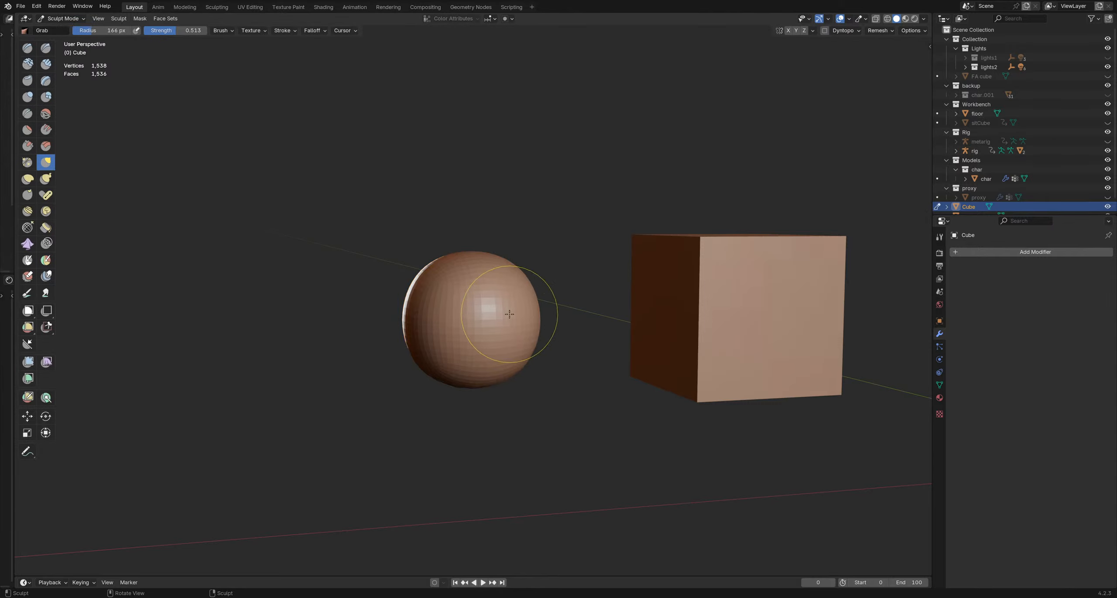
key(r)
click(557, 301)
key(shift+w)
key(alt+w)
key(alt+w)
key(alt+w)
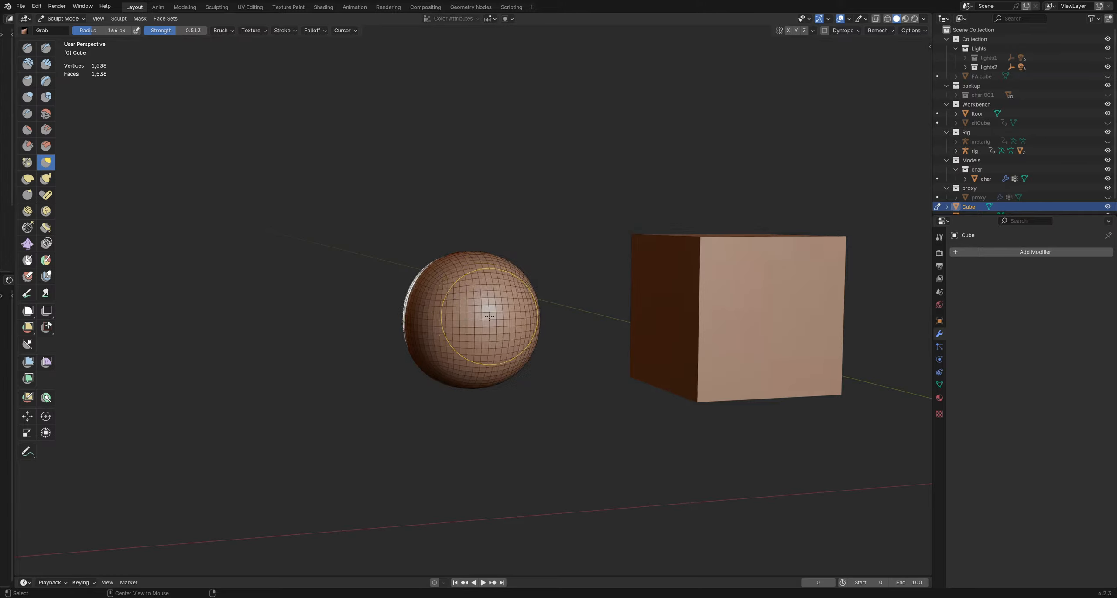
Step: Undo a first voxel remesh of the sphere and remesh it again with a coarser voxel size
key(ctrl+r)
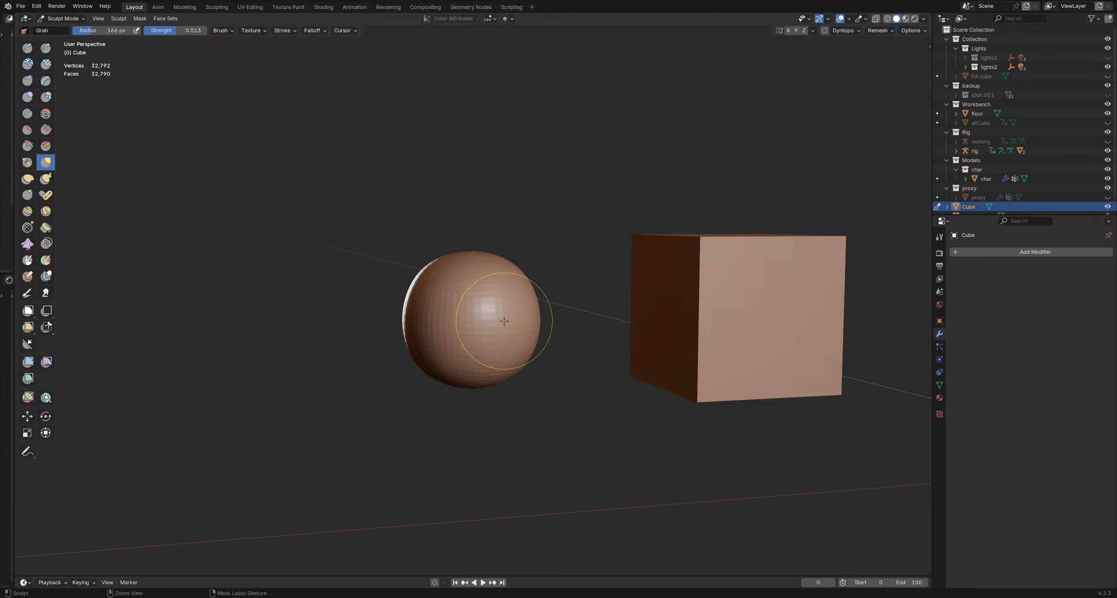
key(ctrl+z)
key(shift+r)
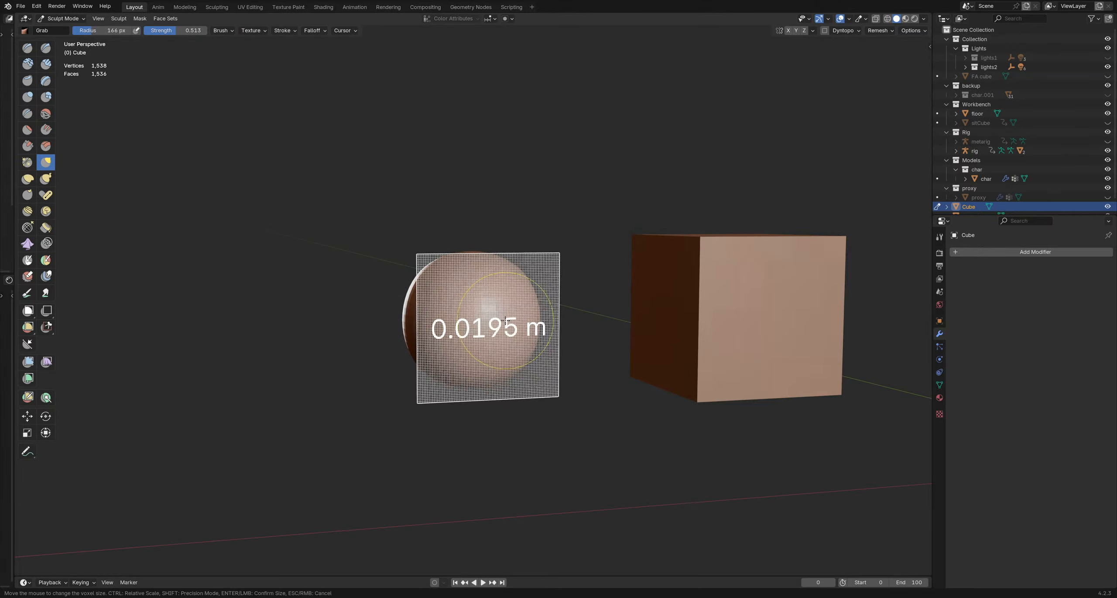
click(499, 325)
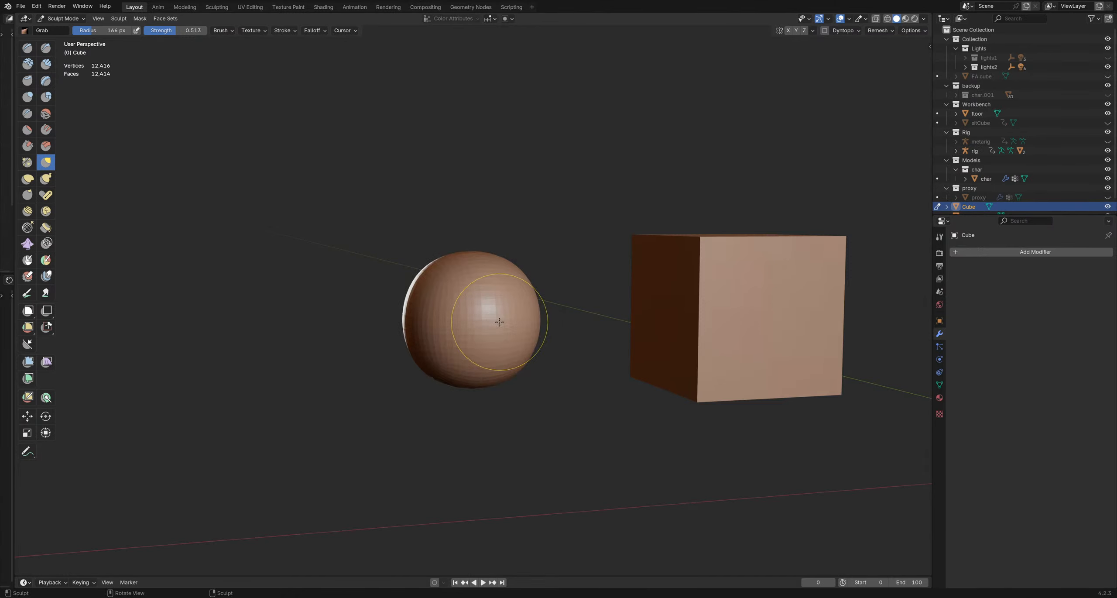
key(ctrl+r)
scroll(491, 313, up, 4)
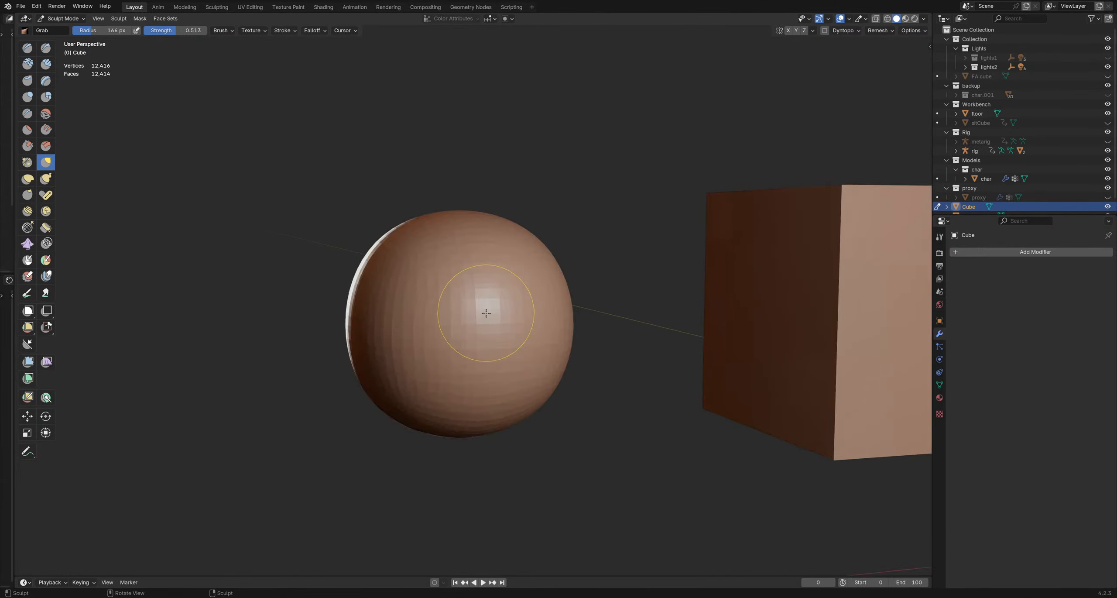
Step: Add a Multiresolution modifier to the remeshed sphere and try to unsubdivide it to rebuild a lower level
click(1037, 255)
mouse_move(1021, 255)
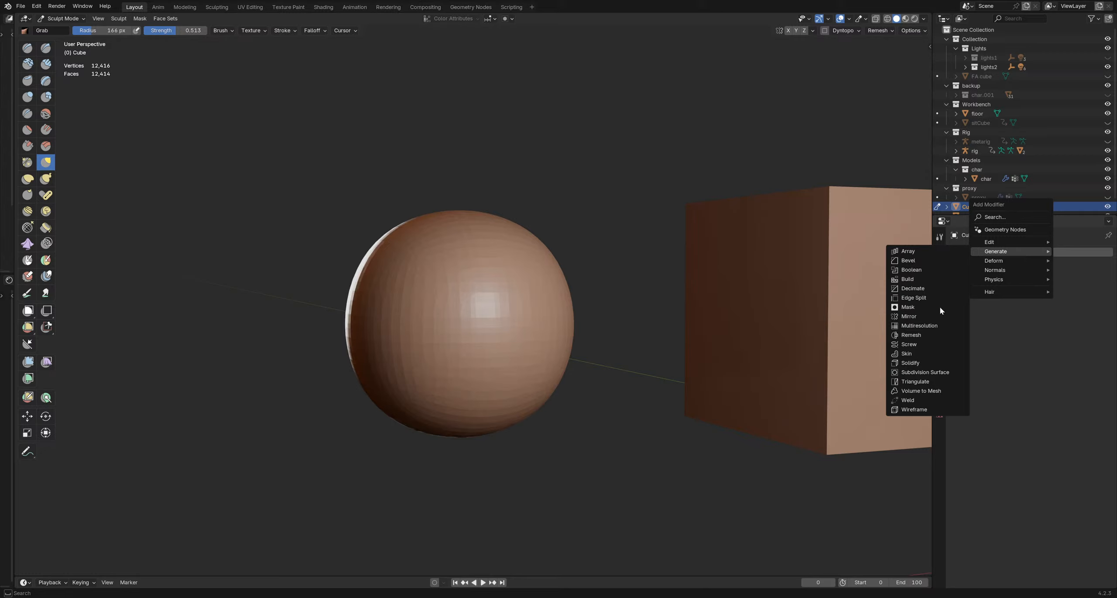
click(939, 325)
click(1037, 379)
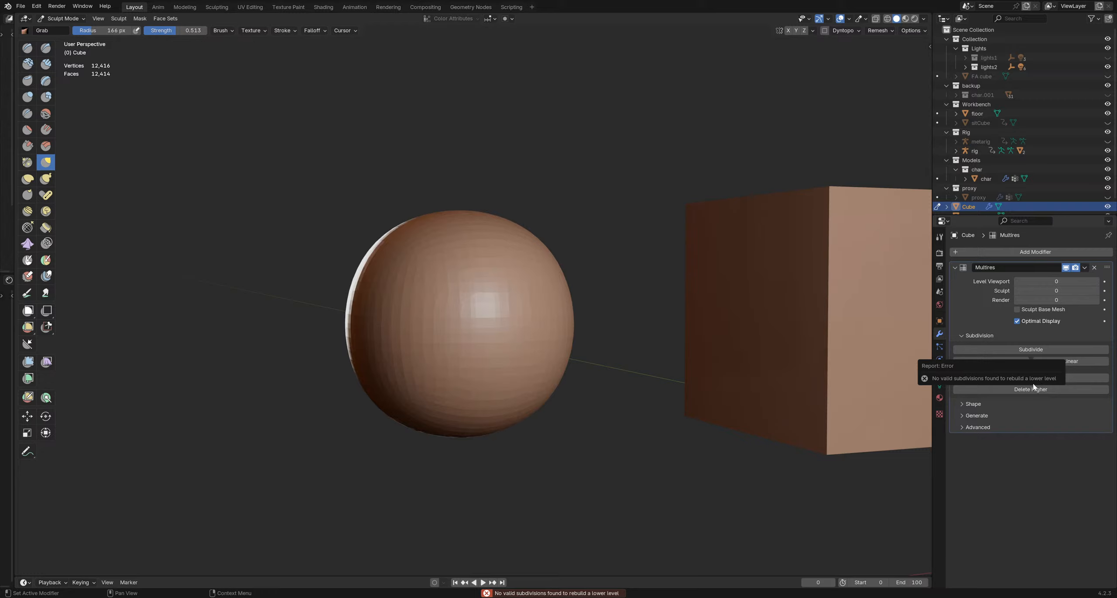
Step: Add a Decimate modifier to the remeshed sphere, using Un-Subdivide mode with 6 iterations
click(1065, 253)
mouse_move(1017, 252)
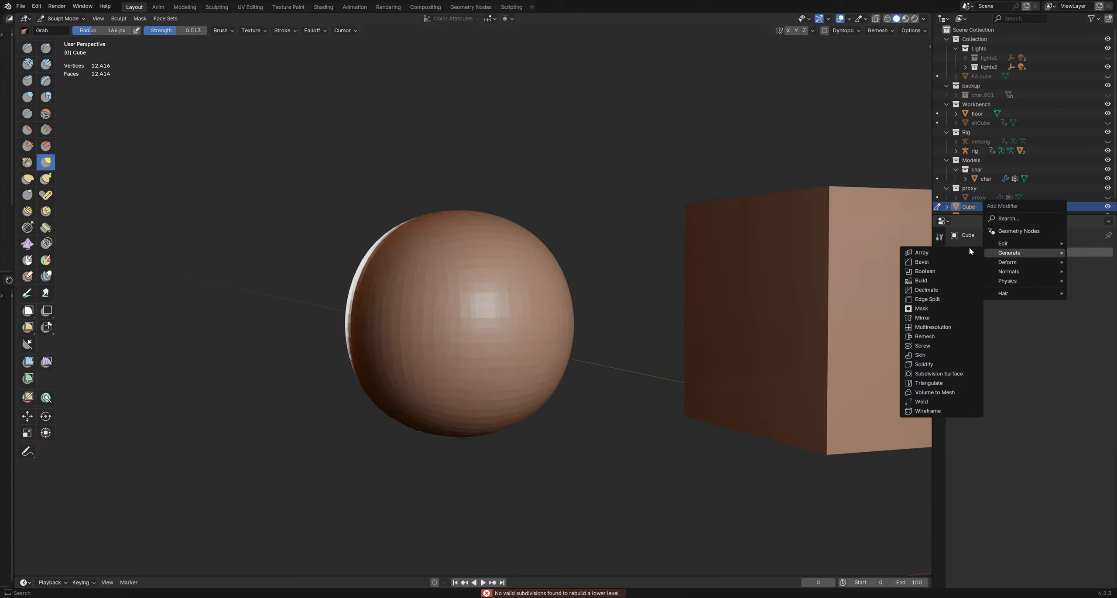
click(927, 290)
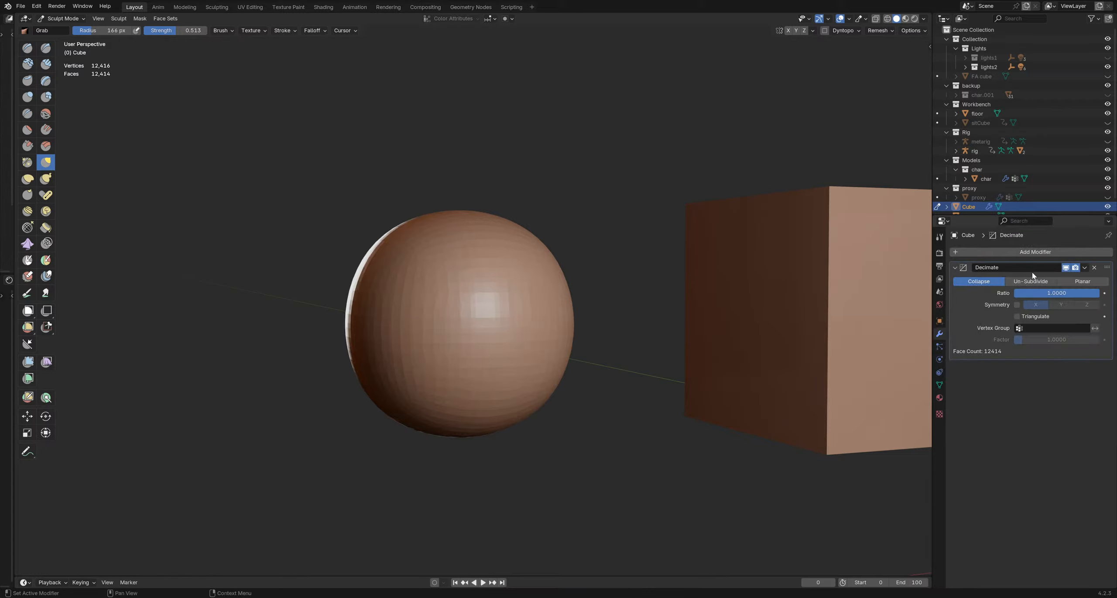
click(1031, 281)
click(1098, 293)
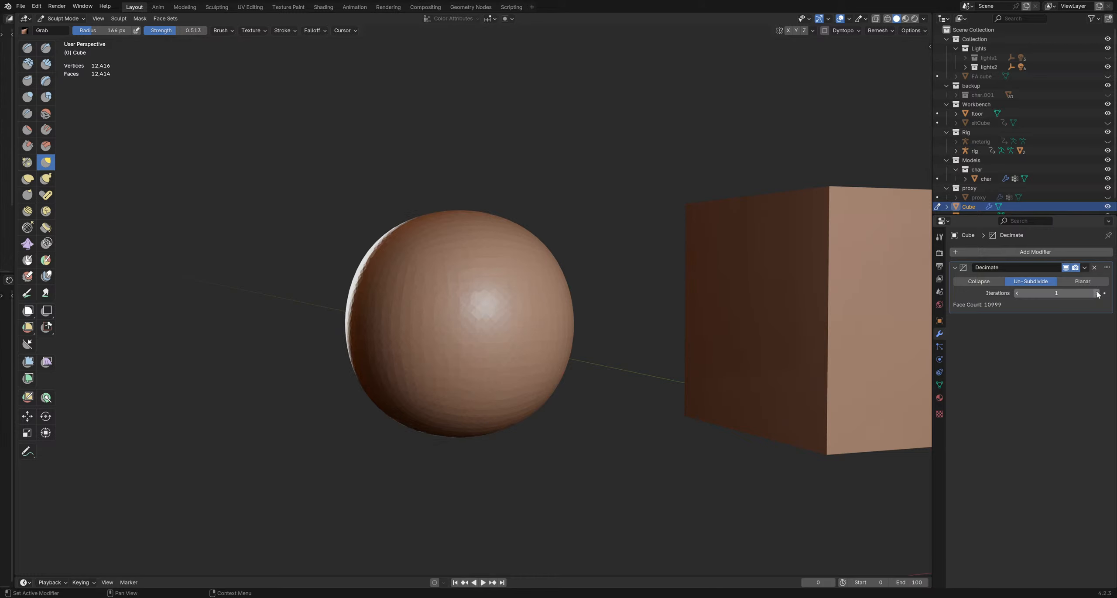
click(1098, 293)
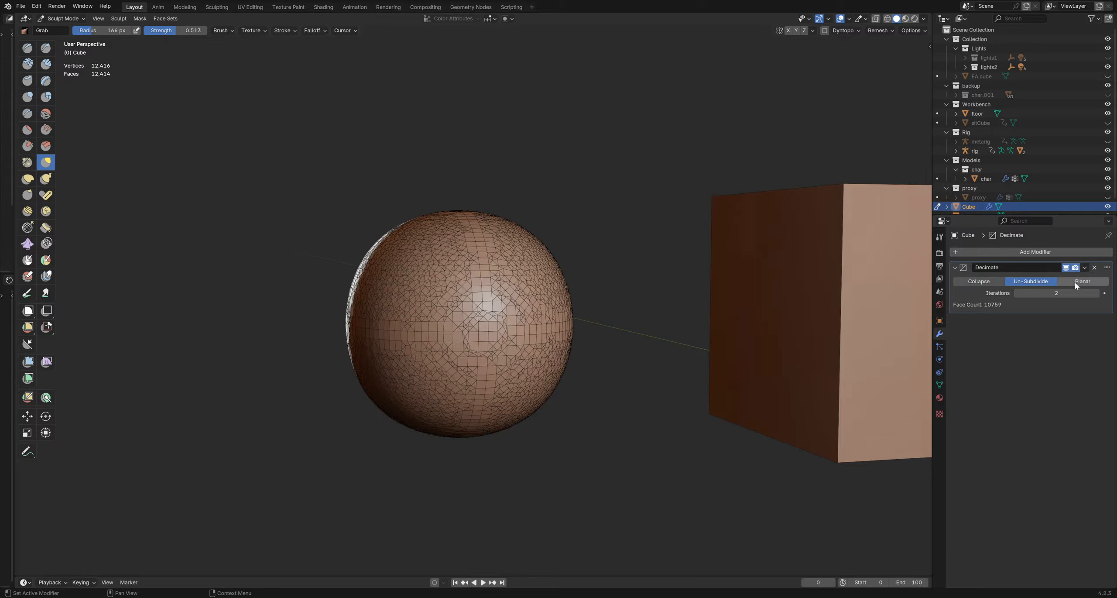
click(1096, 293)
click(1096, 293)
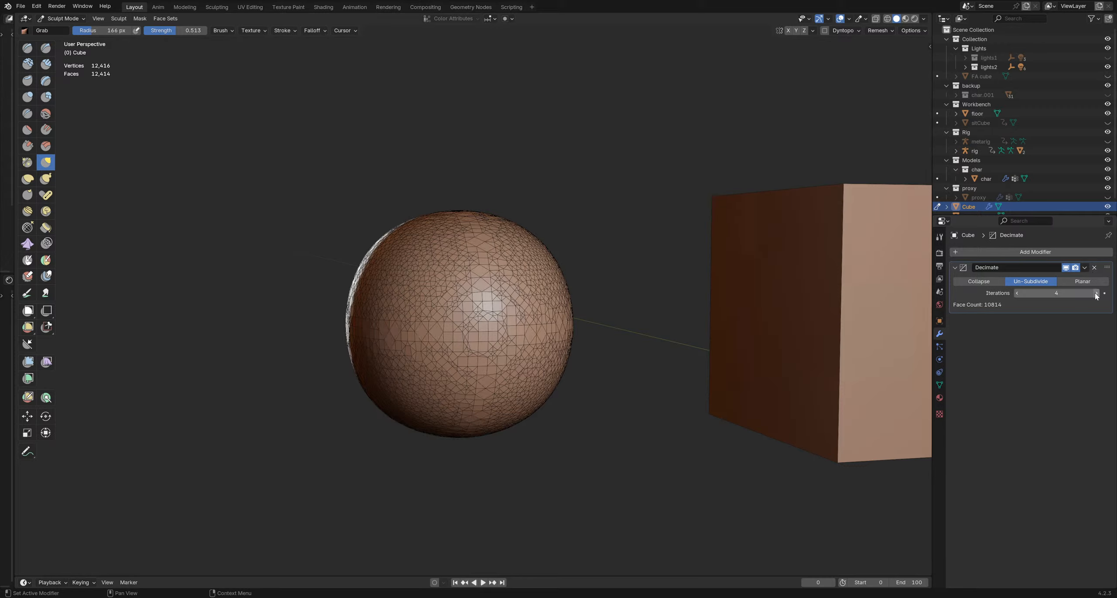
click(1096, 293)
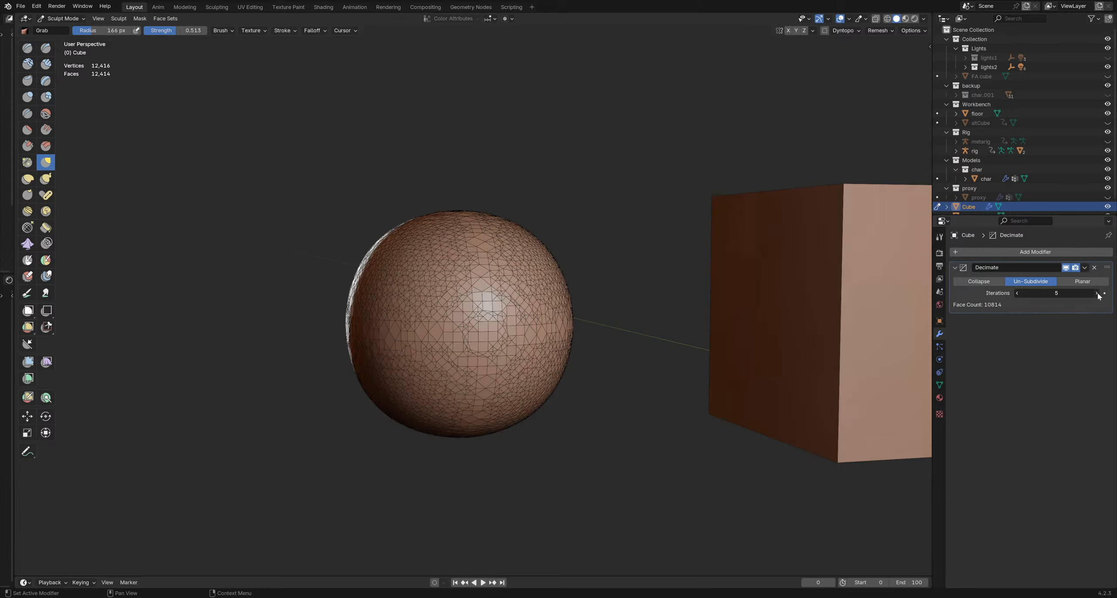
click(1097, 293)
Step: Return the sphere to Object Mode and apply its Decimate modifier
middle_drag(543, 305, 441, 288)
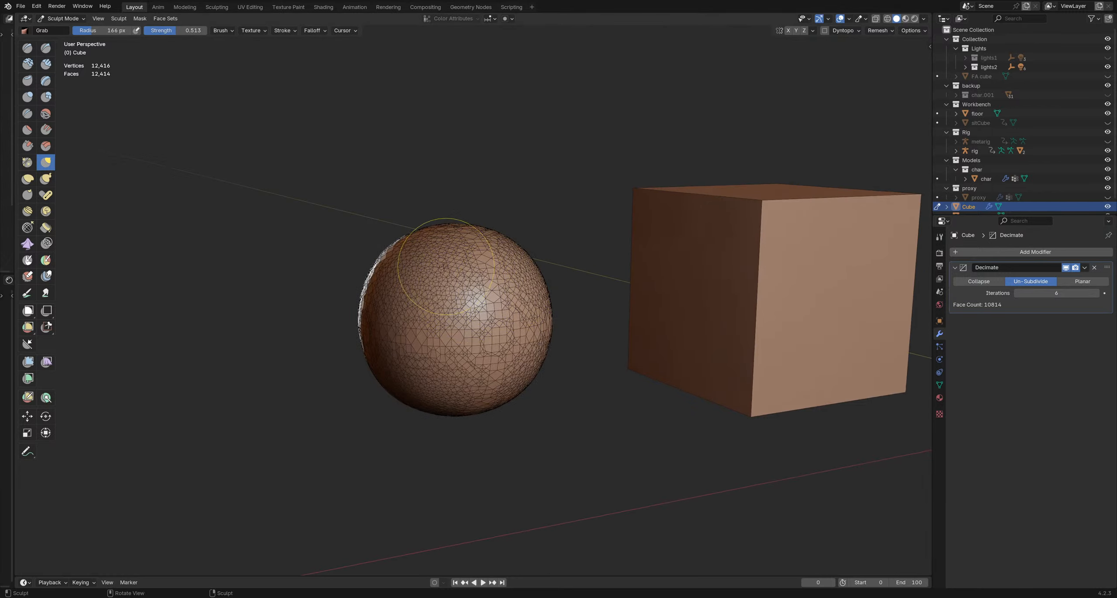
scroll(446, 266, down, 2)
shift+middle_drag(628, 274, 601, 270)
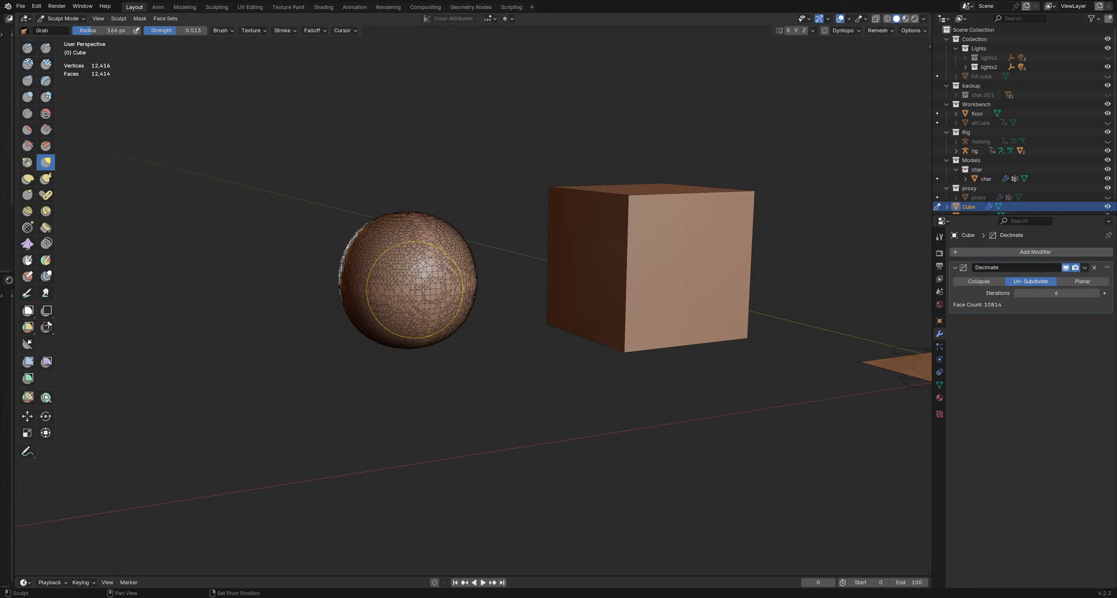
key(ctrl+Tab)
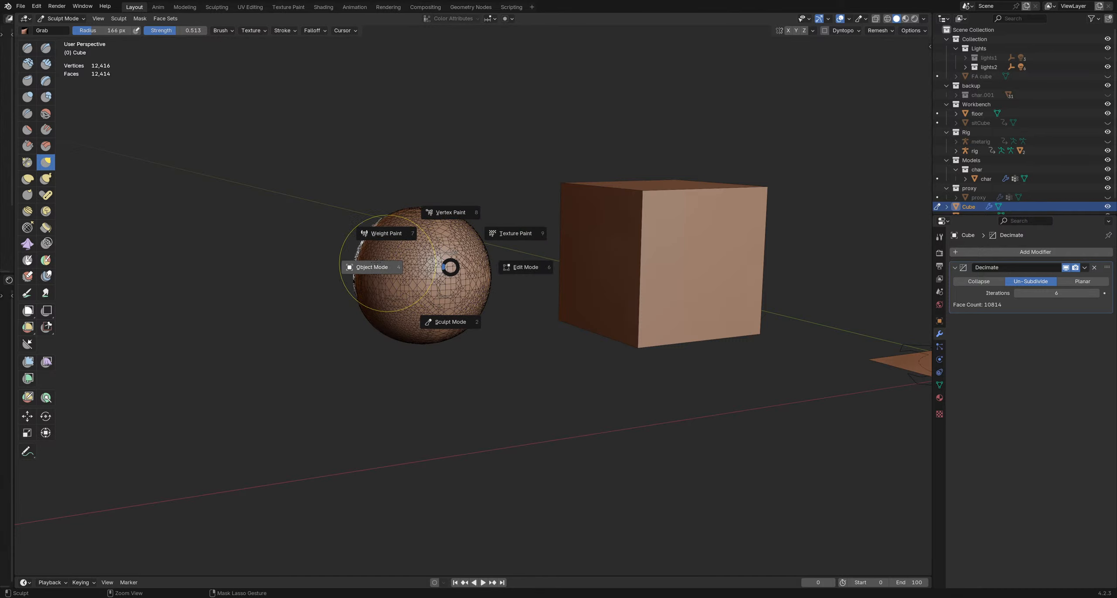
click(440, 275)
middle_drag(440, 275, 420, 264)
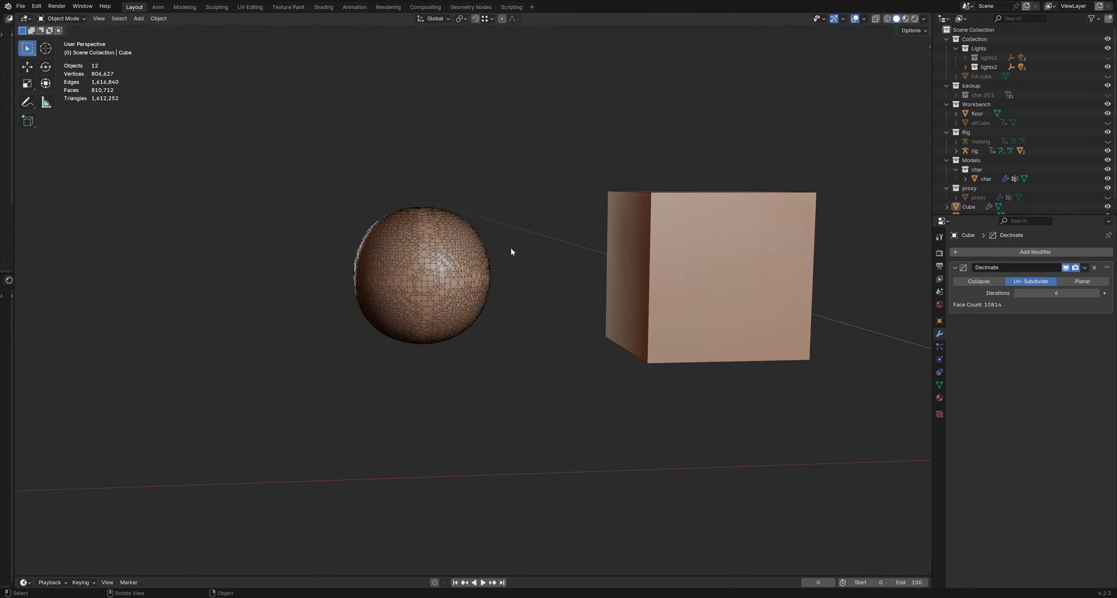
click(1085, 268)
click(1041, 278)
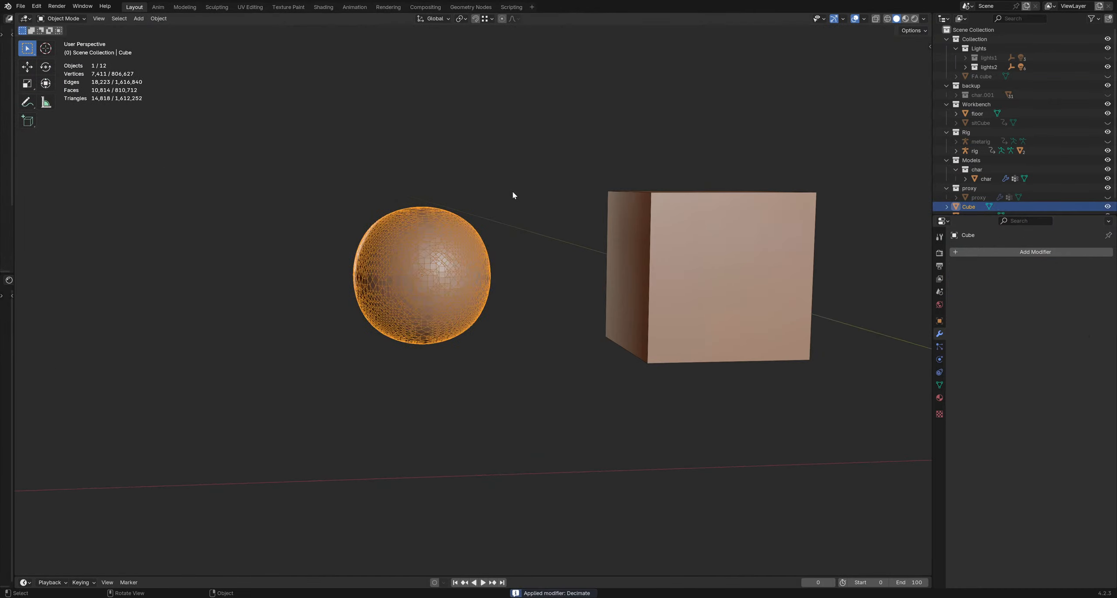
Step: Move the decimated sphere up and aside to free the space beside the remaining cube
click(511, 192)
click(466, 249)
key(g)
click(364, 83)
Step: Duplicate the remaining cube and place the copy beside it, offset about -1.79 m in X, 0.18 m in Y and -0.15 m in Z
click(691, 279)
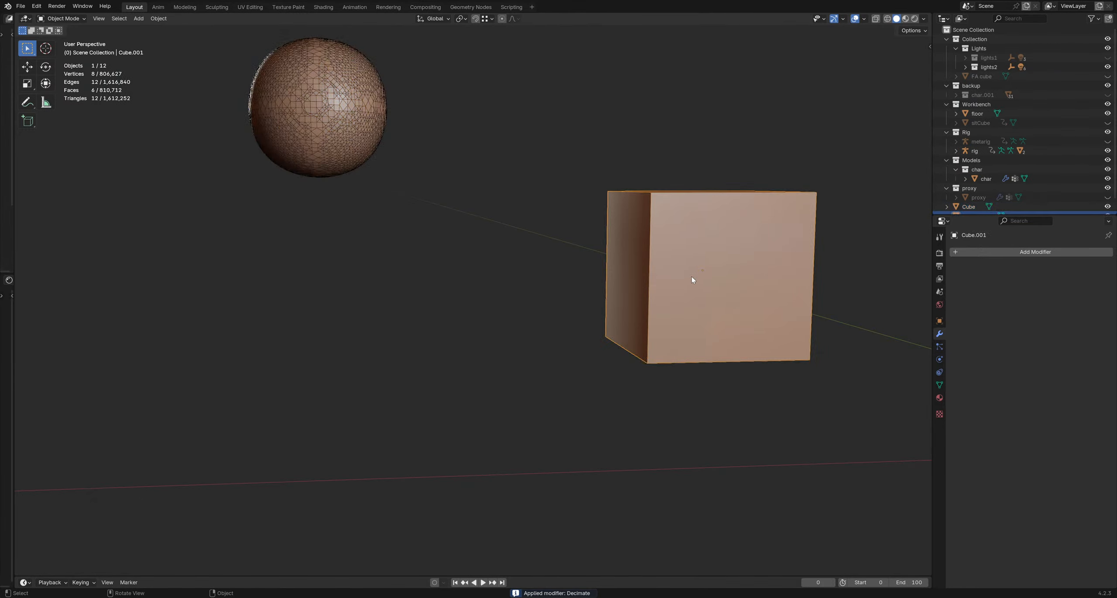
key(shift+d)
click(411, 288)
middle_drag(411, 289, 465, 271)
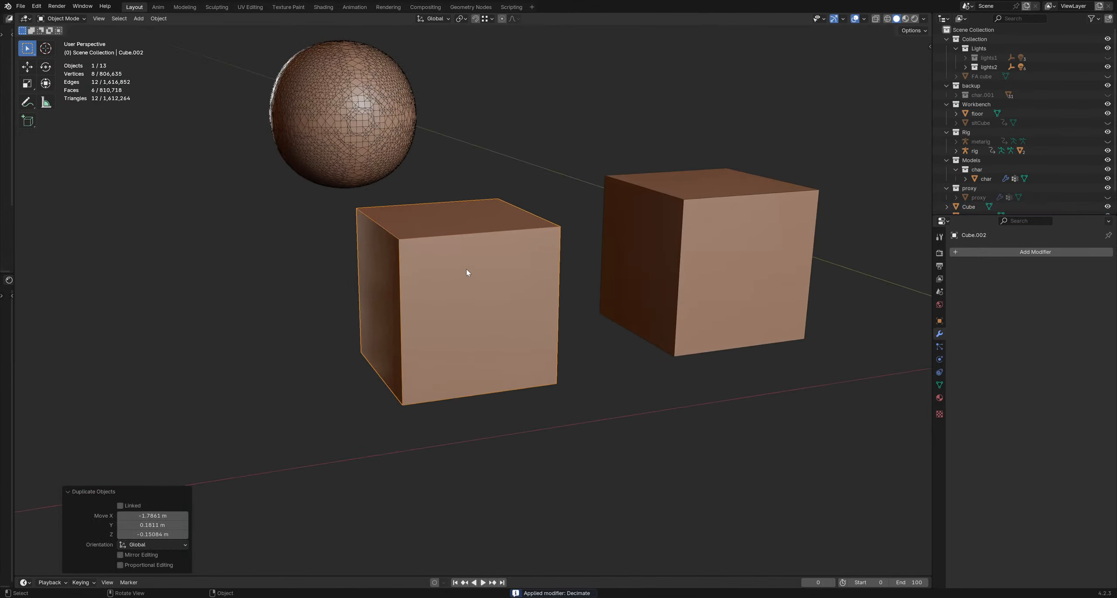
Step: Show the Quad Remesher add-on settings for the duplicated cube
key(n)
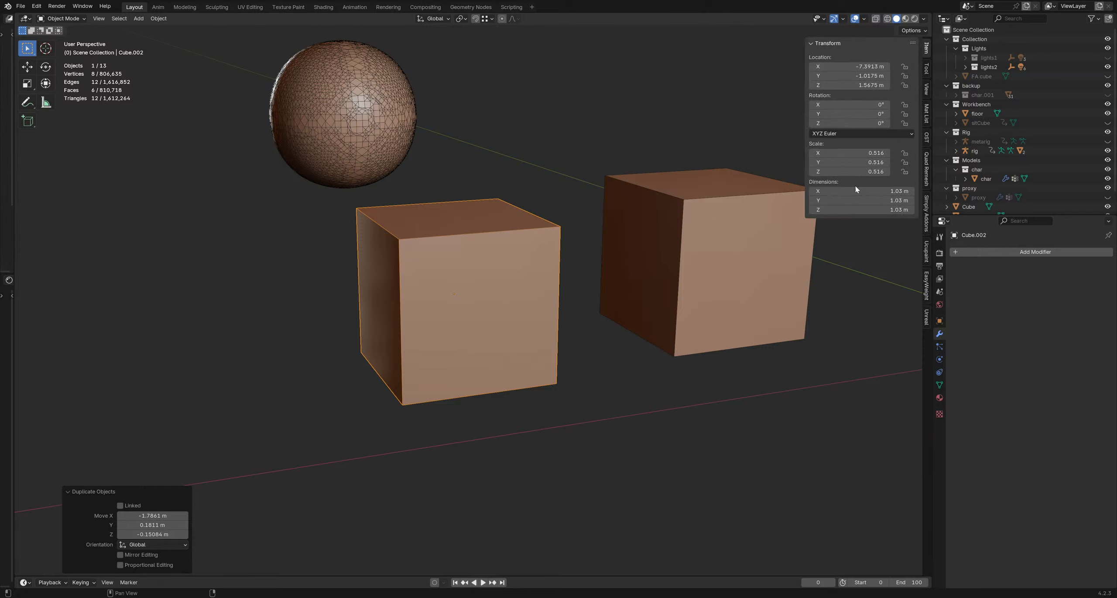
click(926, 169)
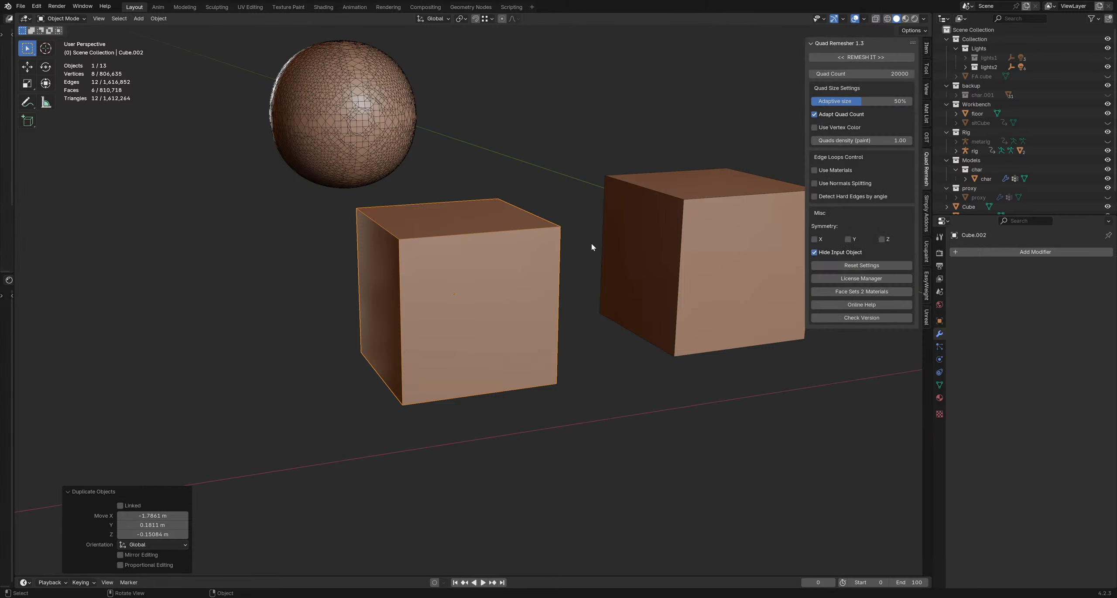
middle_drag(591, 246, 521, 239)
Step: Add a Multiresolution modifier to the duplicated cube and subdivide it four times
click(1035, 252)
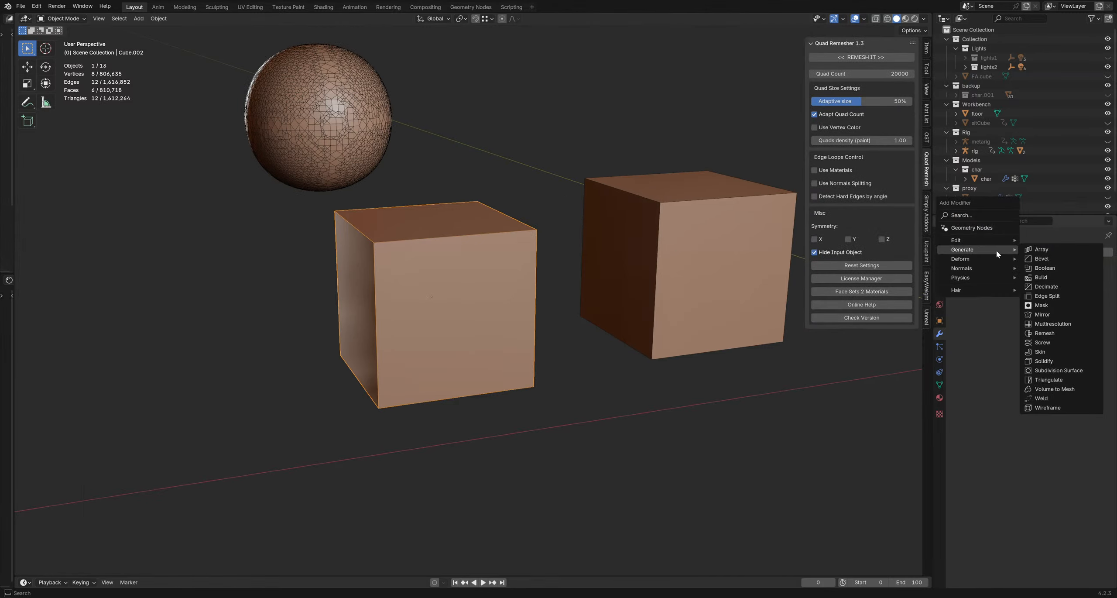
mouse_move(999, 259)
click(1056, 326)
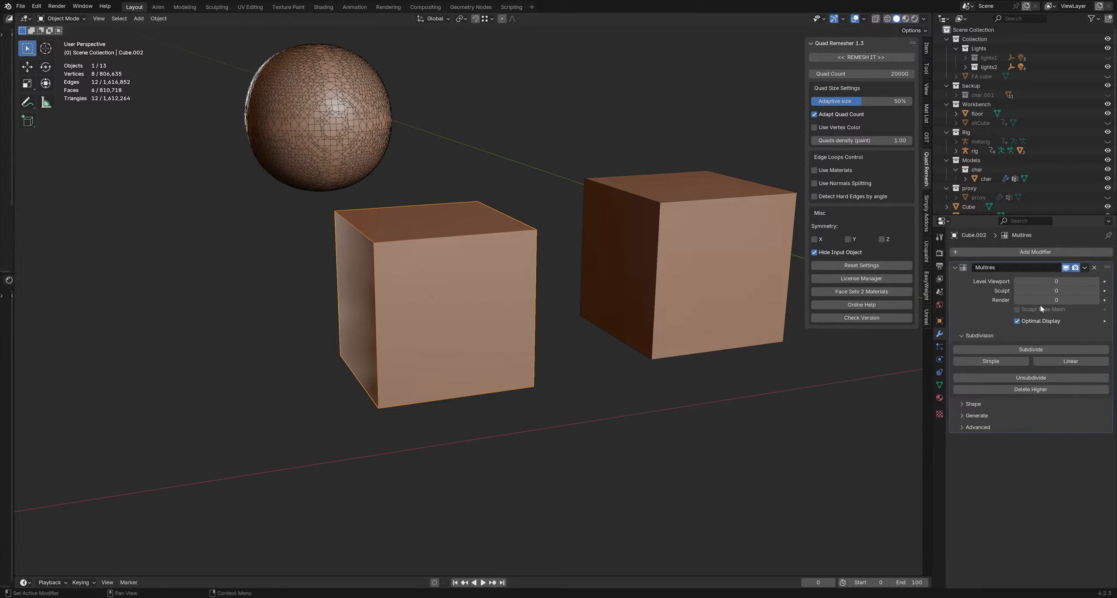
click(1042, 350)
click(1044, 351)
click(1044, 350)
click(1043, 350)
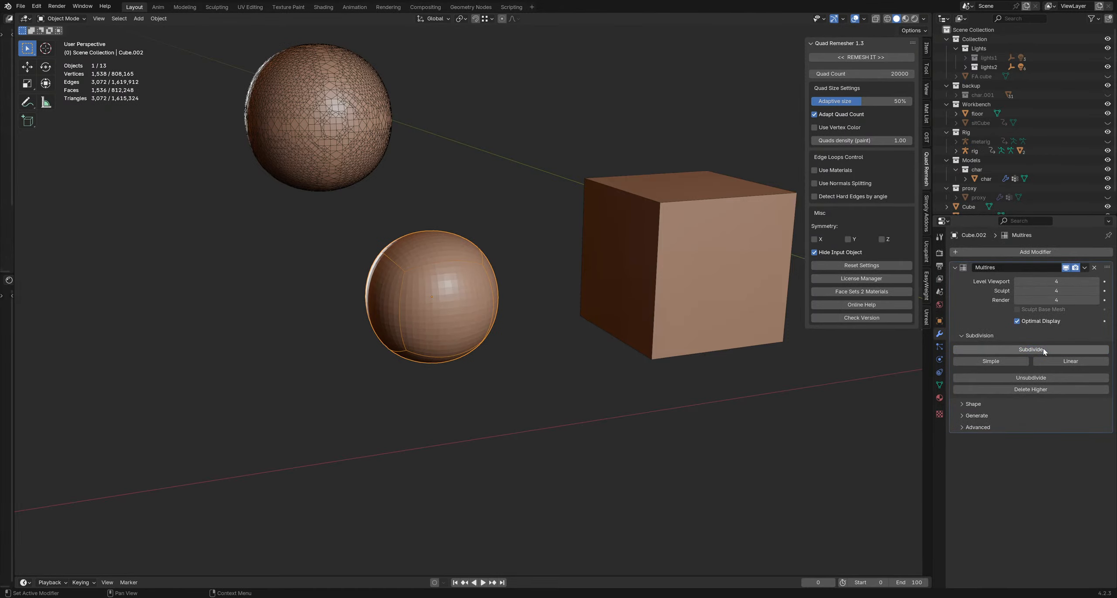
Step: Apply the Multires modifier on the duplicated cube to make its subdivisions real geometry
click(1086, 269)
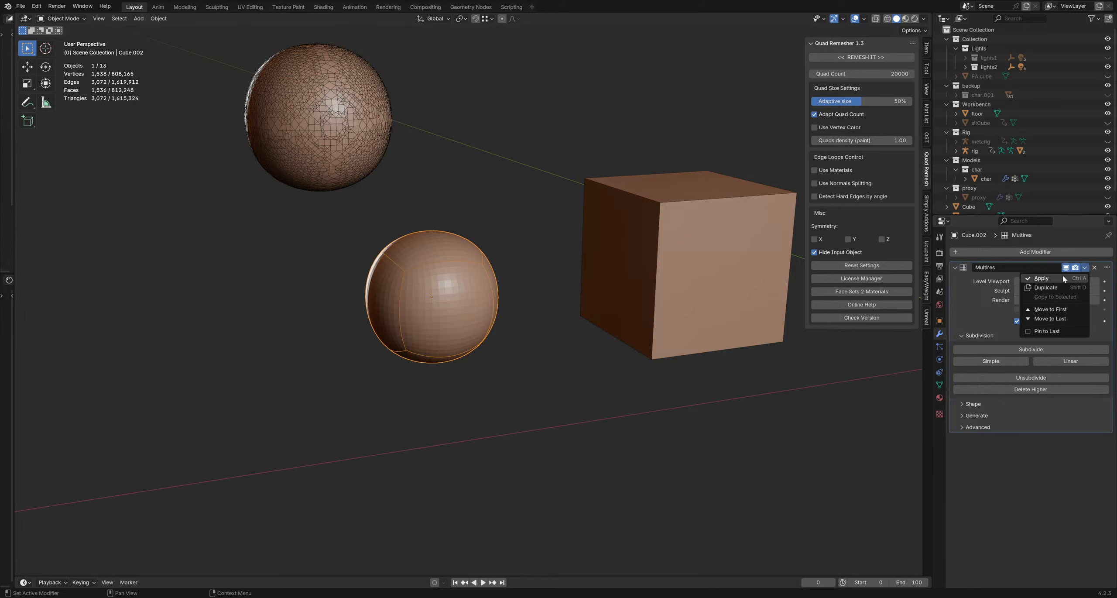
click(1056, 280)
scroll(505, 271, up, 2)
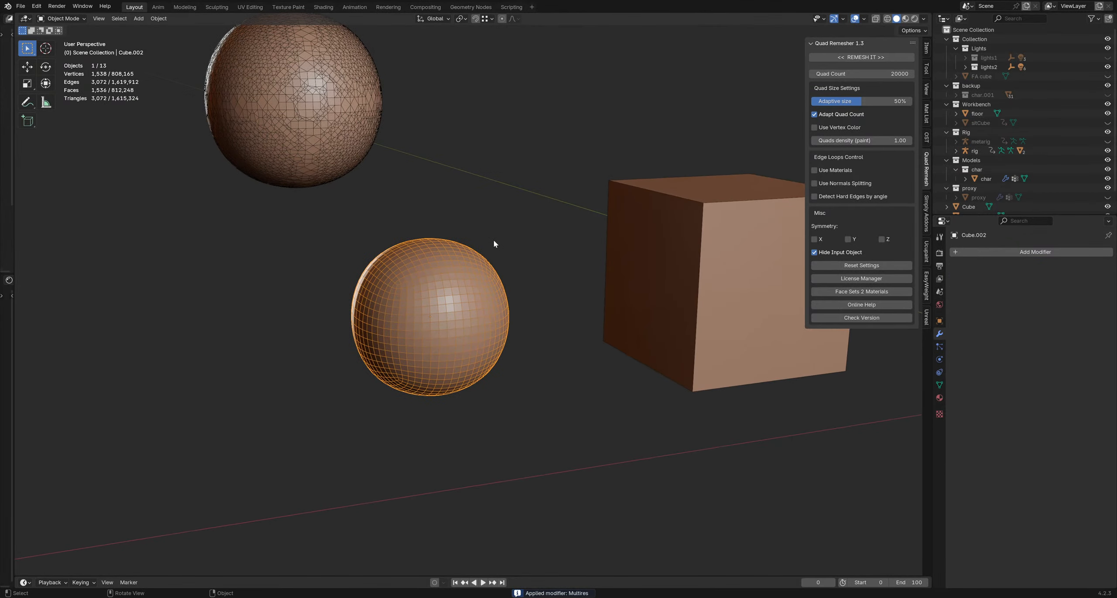
Step: Switch the subdivided cube to Sculpt Mode, choose a finer voxel size and voxel-remesh it
key(ctrl+Tab)
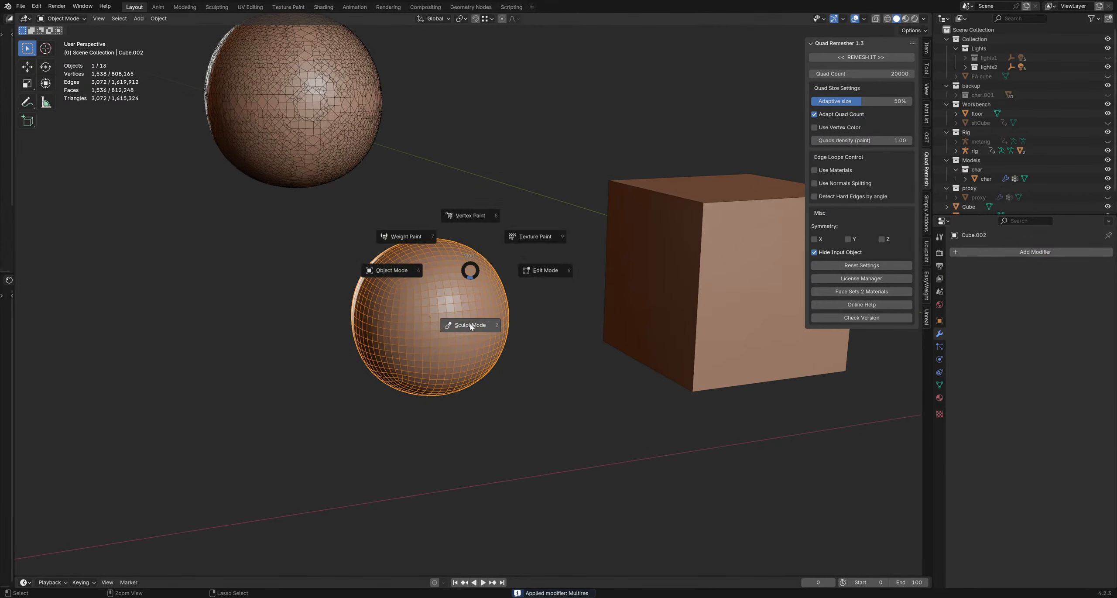
click(471, 298)
key(shift+r)
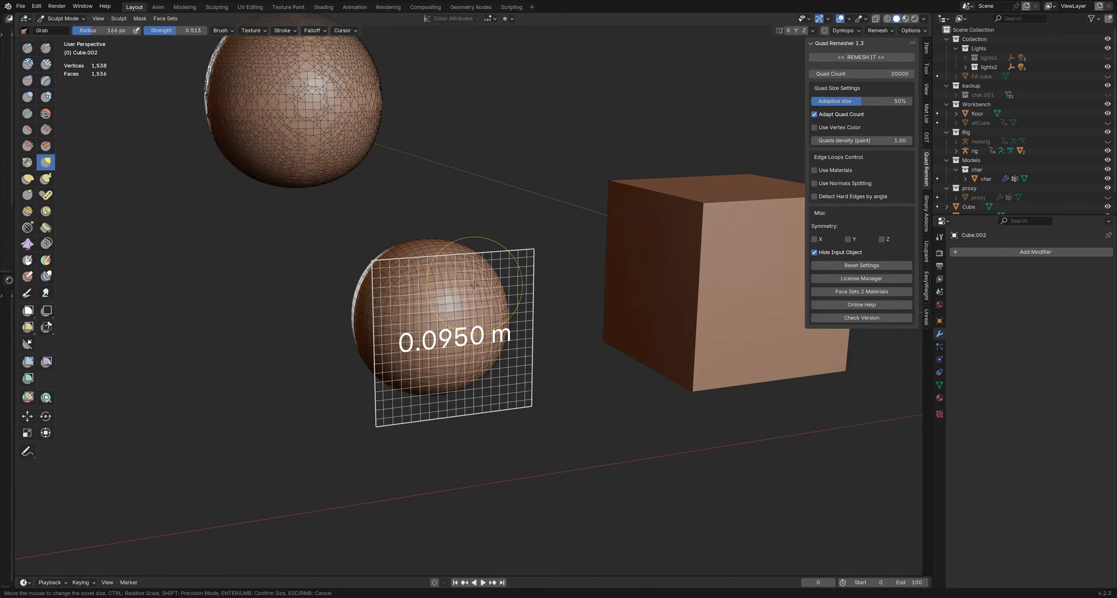
click(510, 267)
key(ctrl+r)
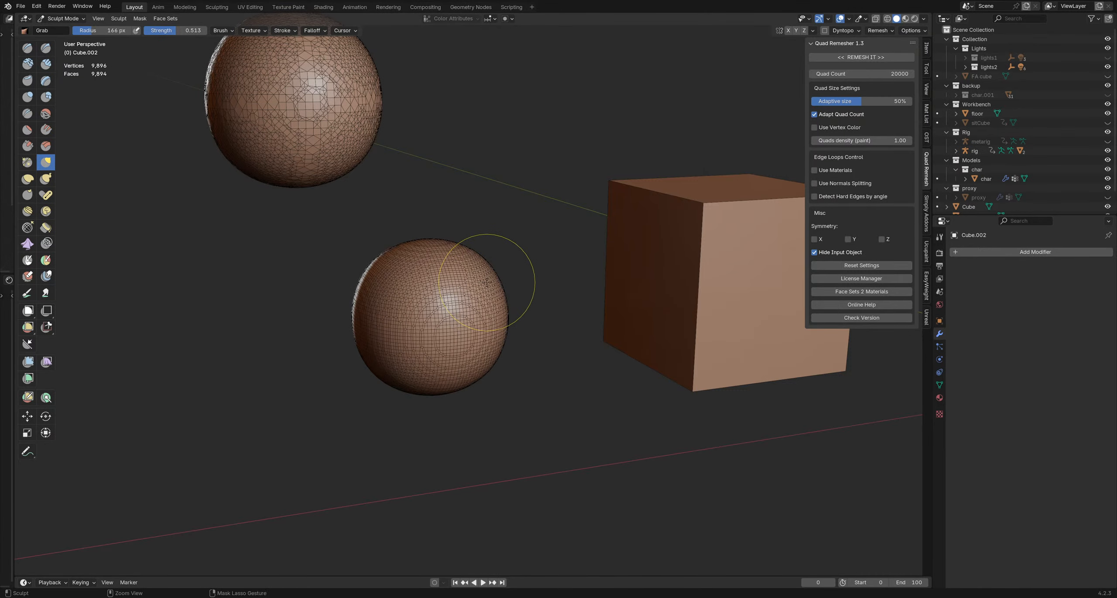
mouse_move(482, 302)
shift+middle_down()
mouse_move(501, 283)
mouse_move(500, 317)
mouse_move(475, 306)
shift+middle_up()
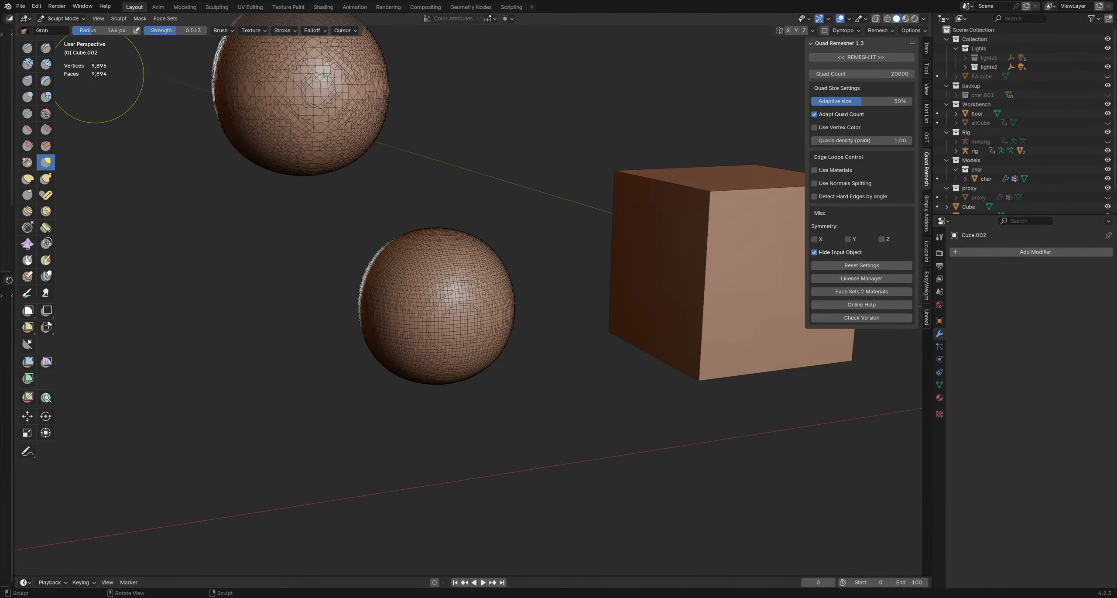
Step: Retopologize the voxel-remeshed sphere with Quad Remesher at a quad count of 20000
click(862, 58)
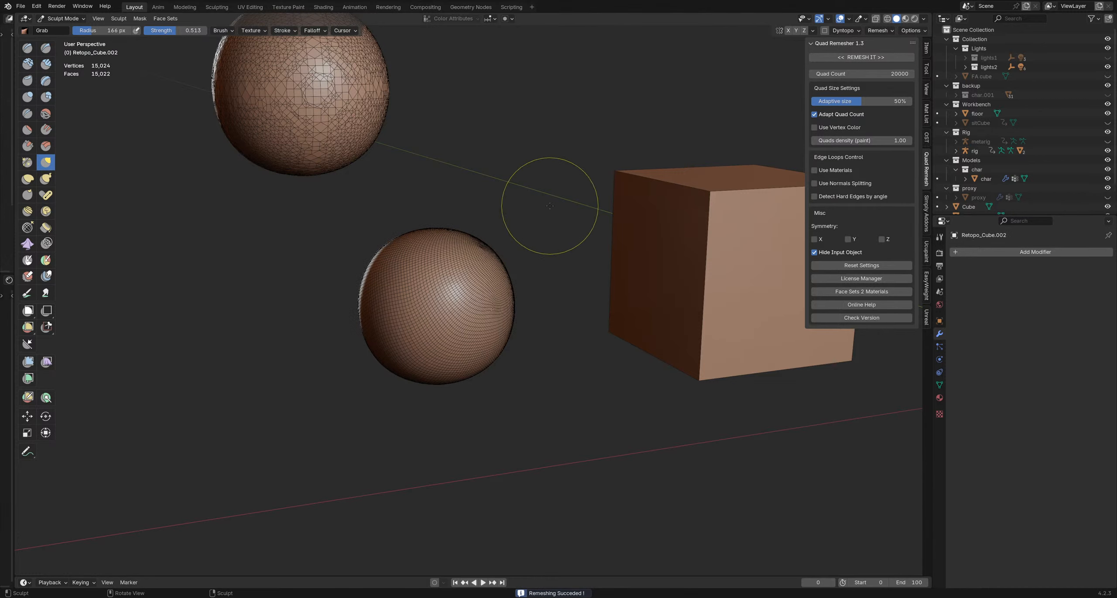
middle_drag(491, 287, 451, 284)
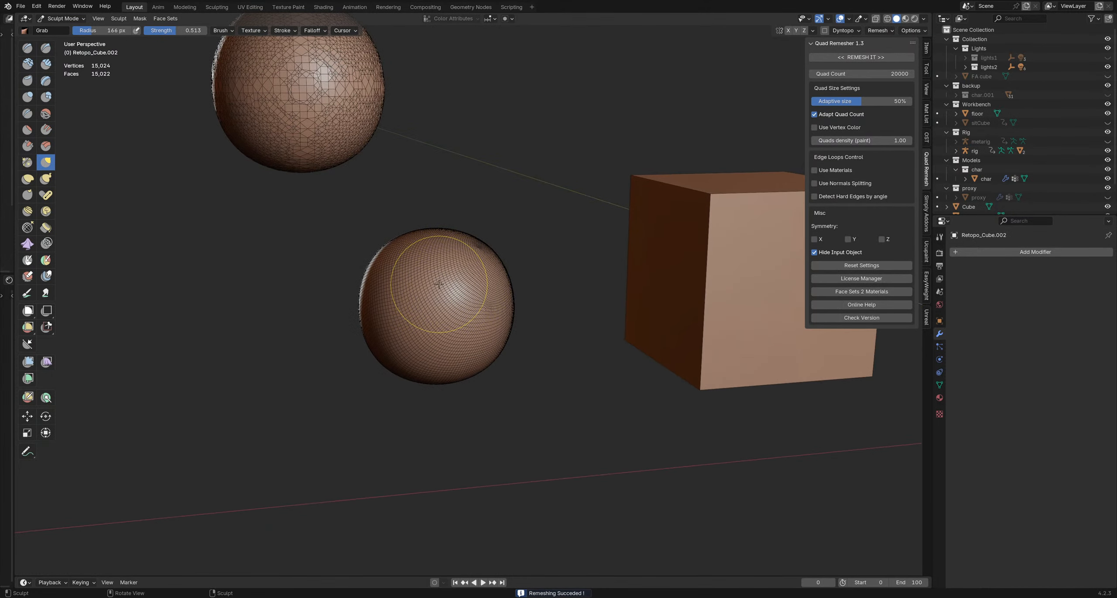
scroll(439, 284, up, 1)
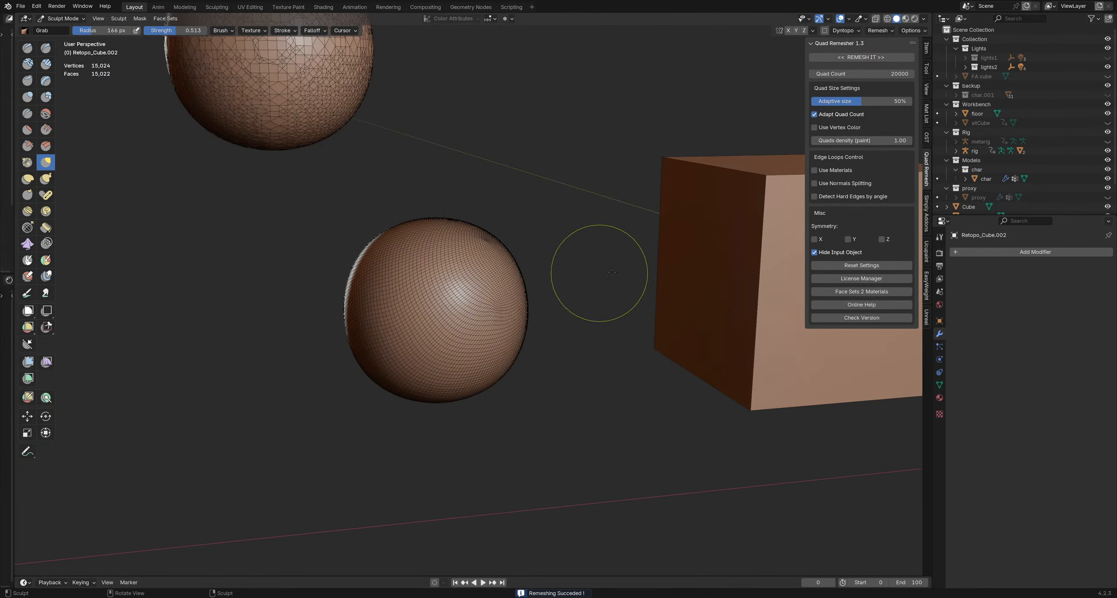
Step: Return the retopologized sphere to Object Mode, hide the viewport sidebar and clear the selection
key(ctrl+Tab)
click(436, 169)
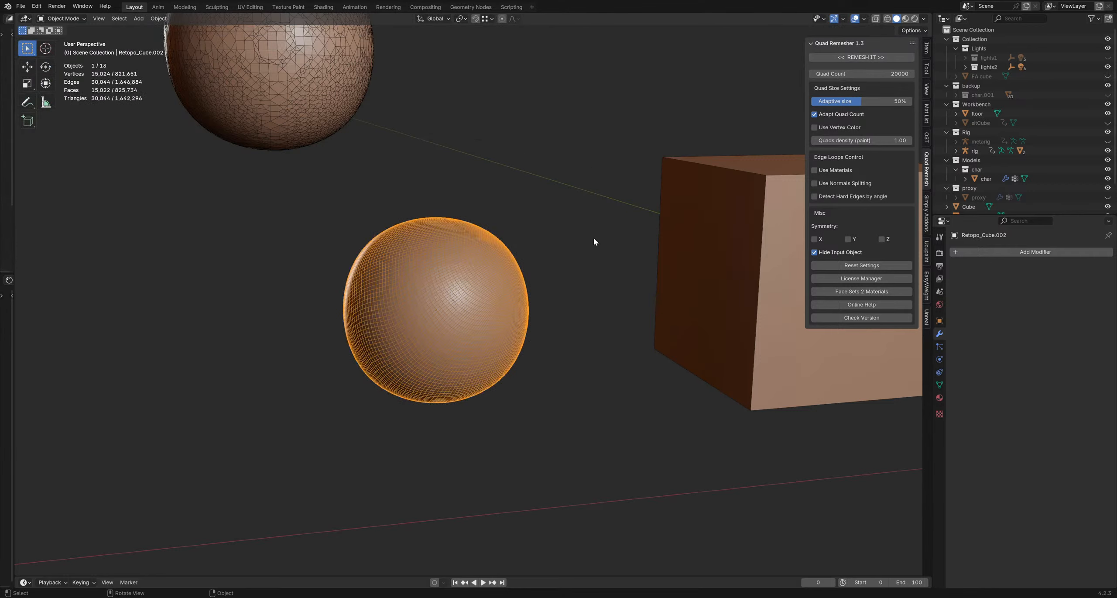
key(n)
click(566, 247)
shift+middle_drag(492, 262, 502, 256)
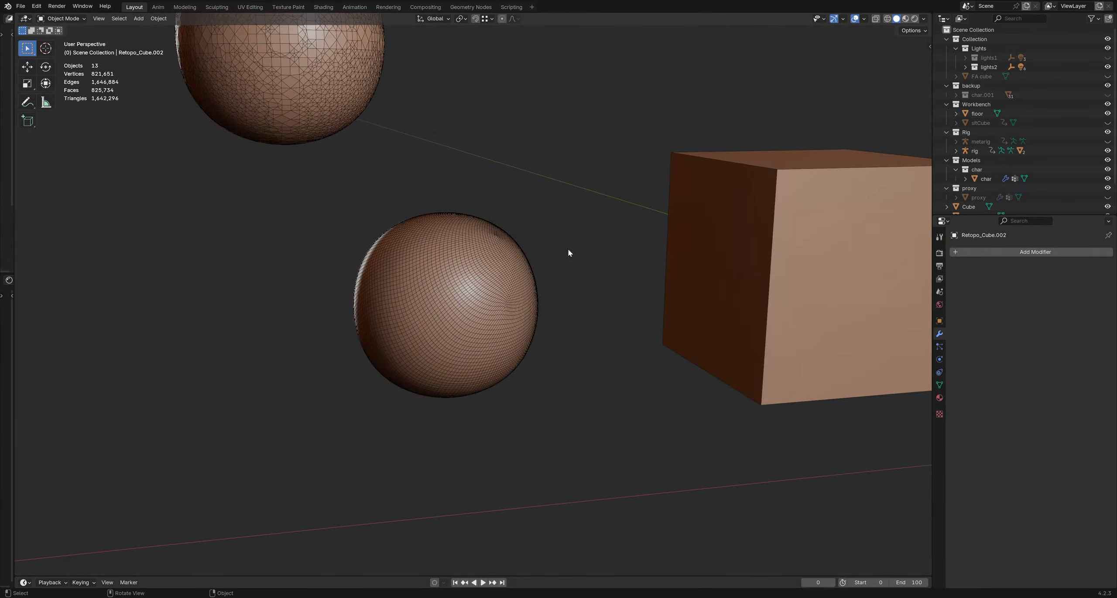
Step: Unhide the original Cube.002 to compare its mesh with the retopologized sphere, and hide it again
scroll(977, 181, down, 2)
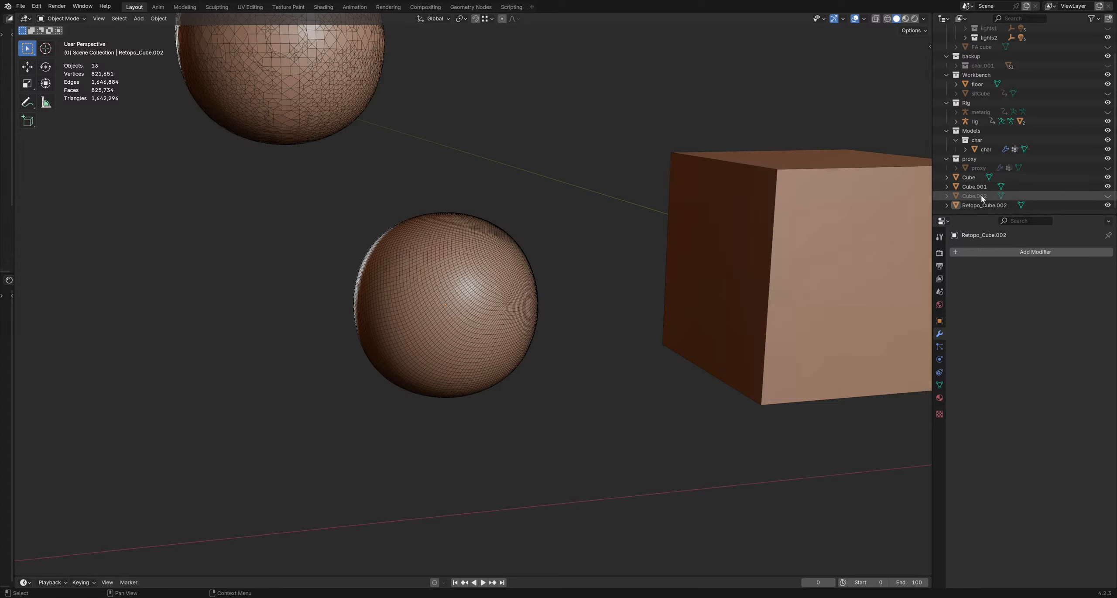
click(1108, 196)
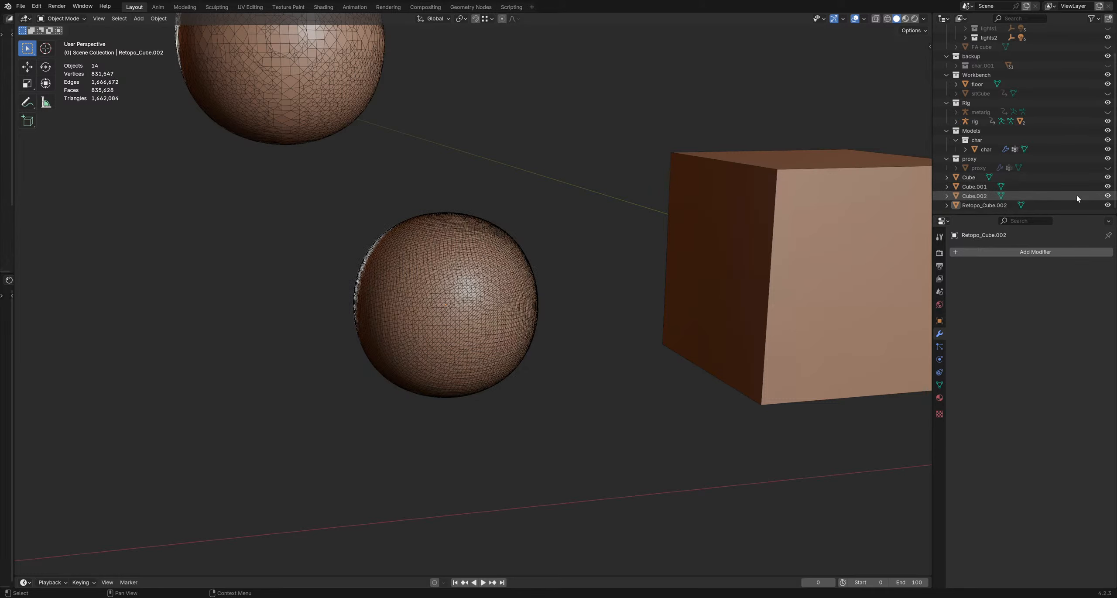
click(1106, 196)
Step: Add a Multiresolution modifier to Retopo_Cube.002 and try to unsubdivide it to rebuild lower levels
click(516, 265)
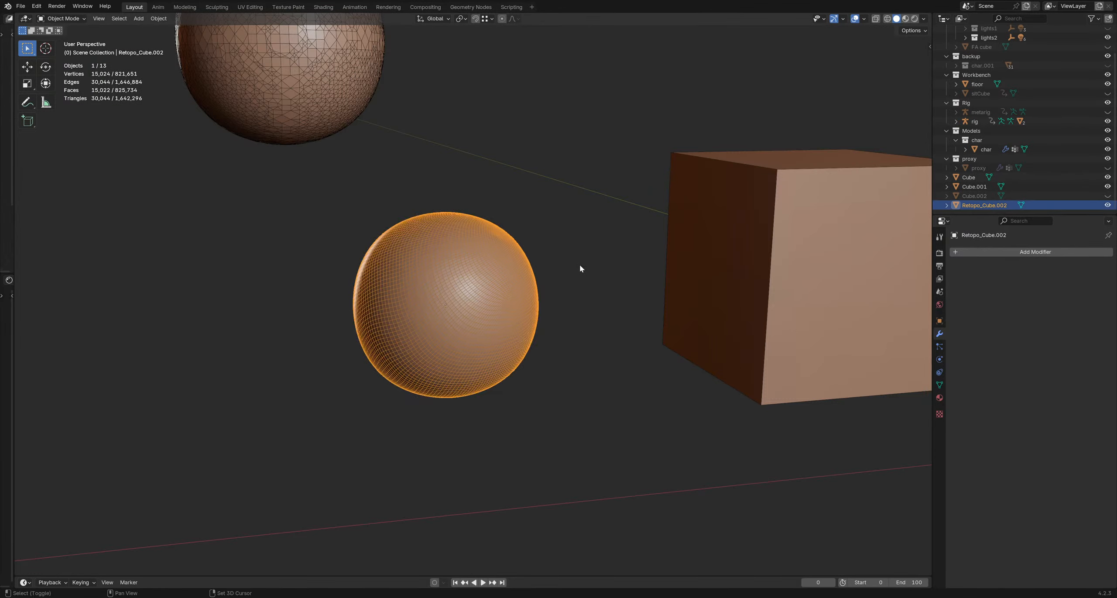
shift+middle_drag(580, 266, 584, 244)
click(991, 252)
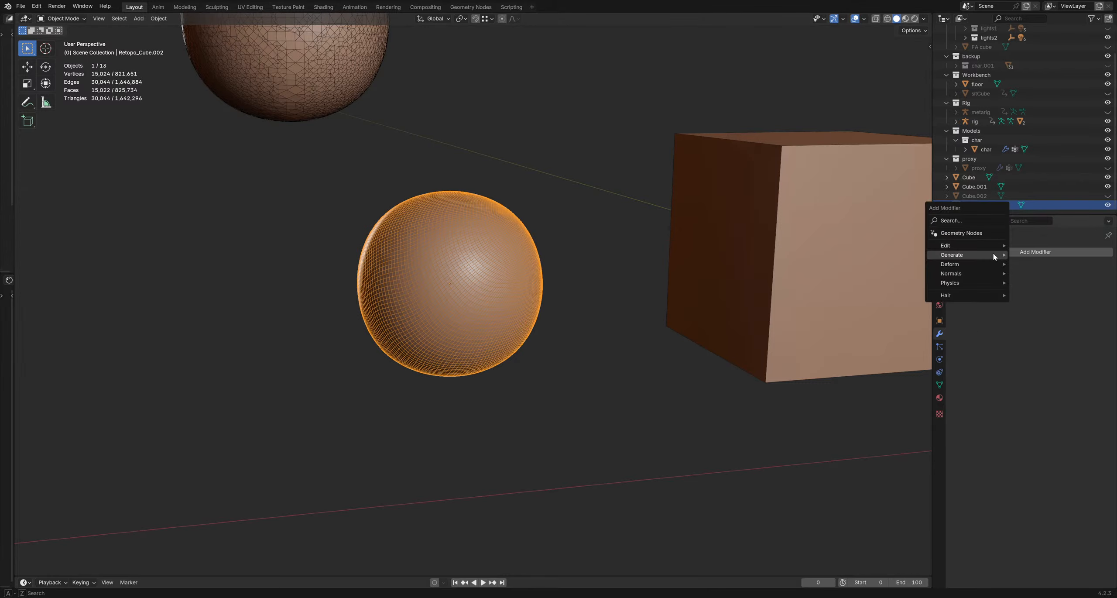
mouse_move(991, 252)
click(1034, 328)
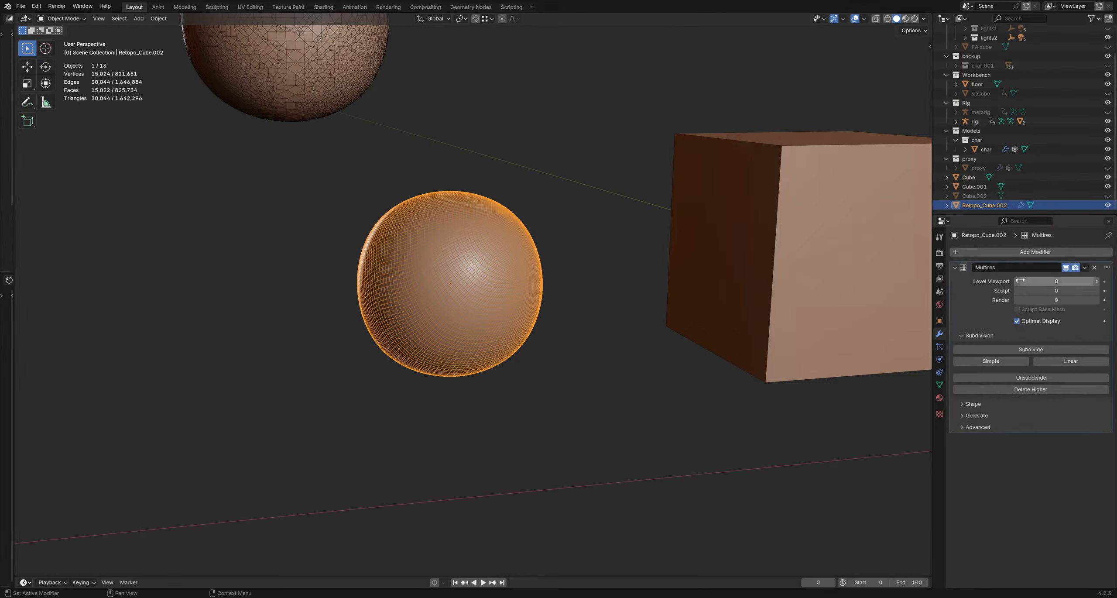
click(1023, 378)
click(1022, 379)
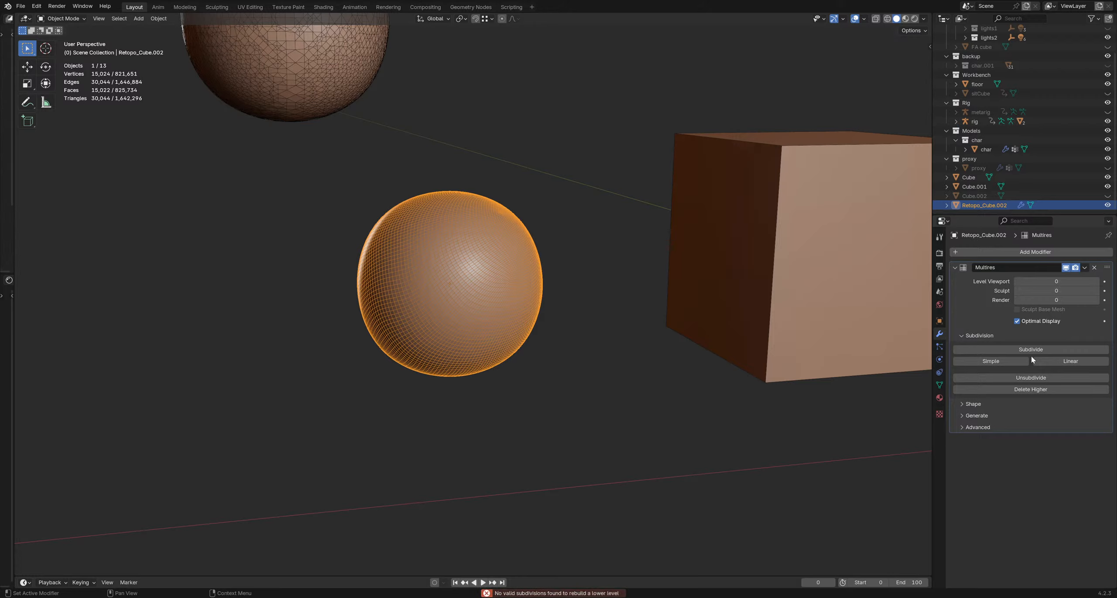
middle_drag(538, 243, 585, 267)
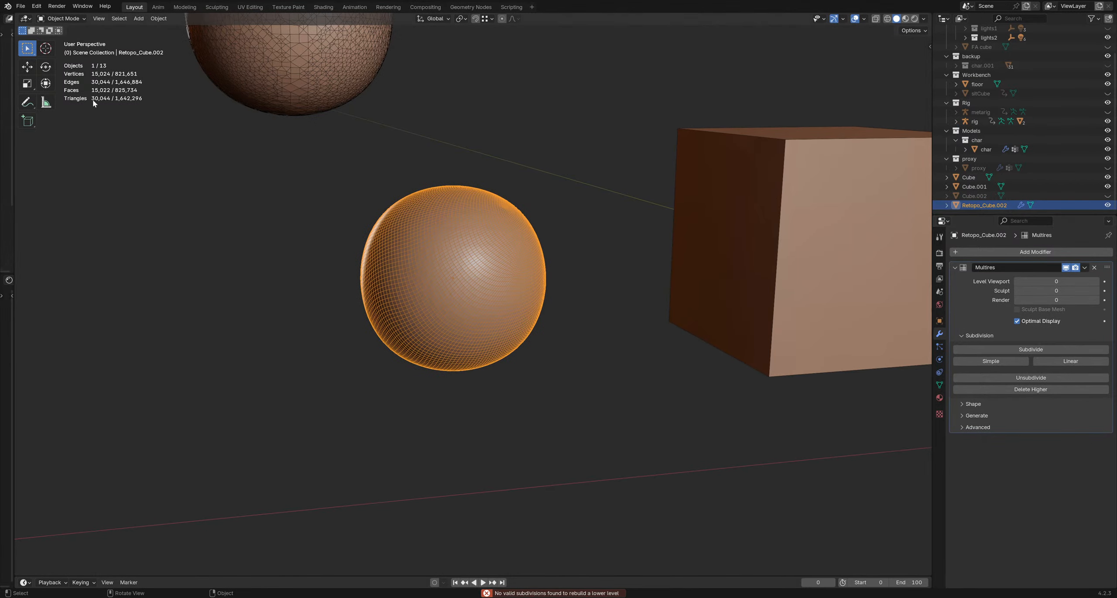
Step: Subdivide the sphere once in Multires with Optimal Display off, try Unsubdivide again, and set the viewport level to 0
click(1028, 348)
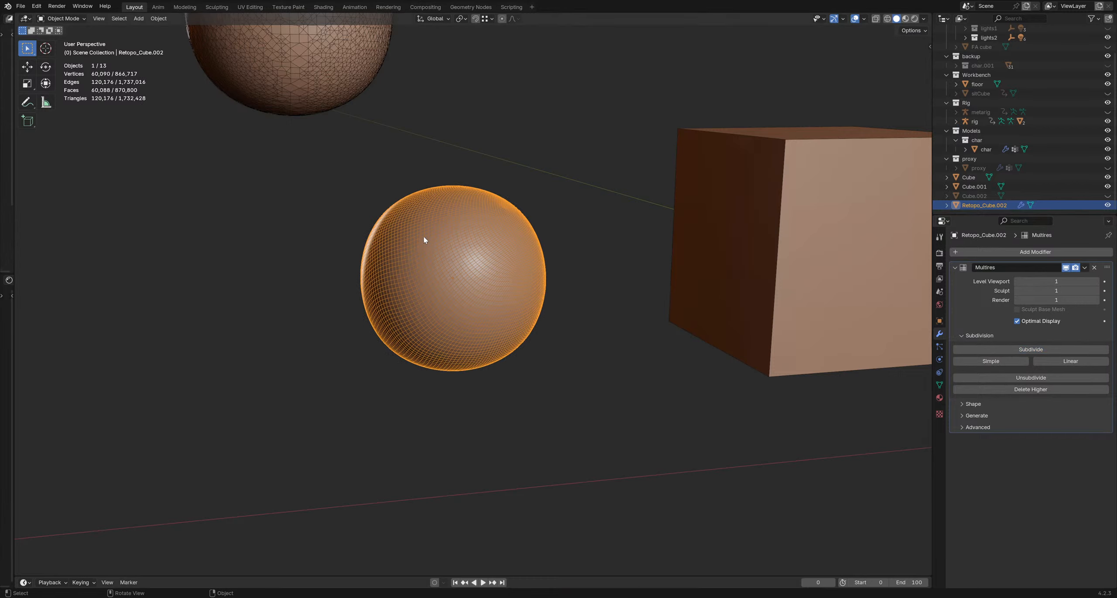
scroll(466, 267, up, 3)
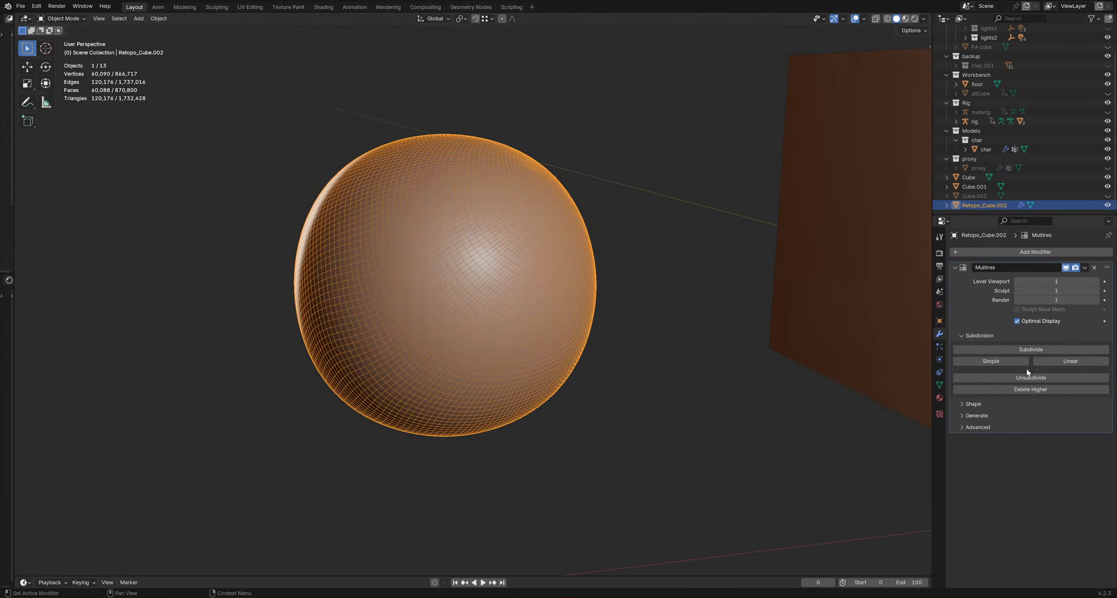
click(1035, 324)
click(1004, 377)
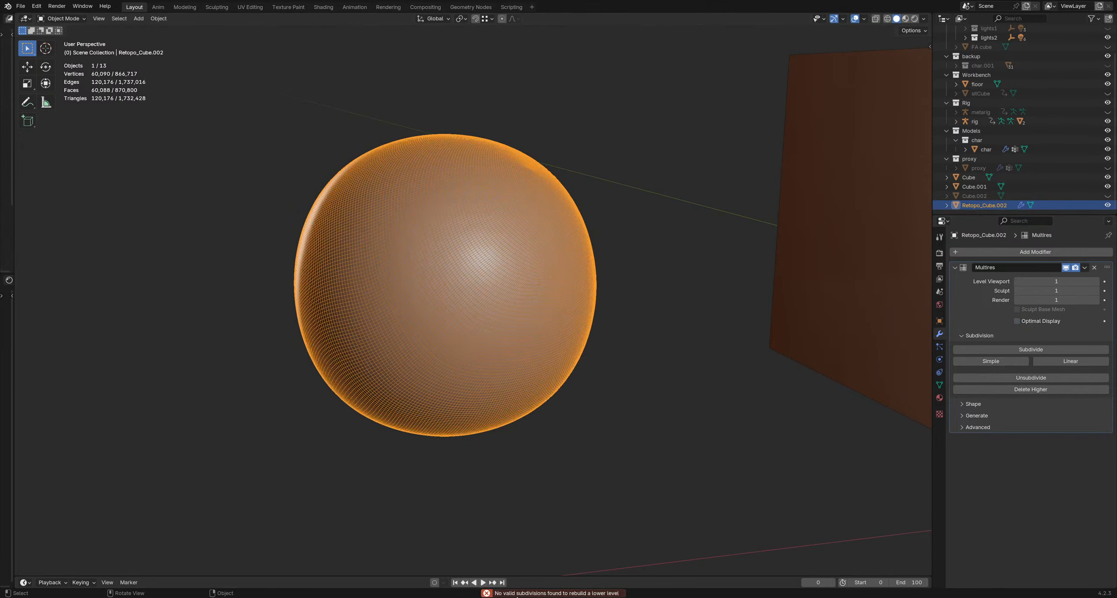
click(1017, 282)
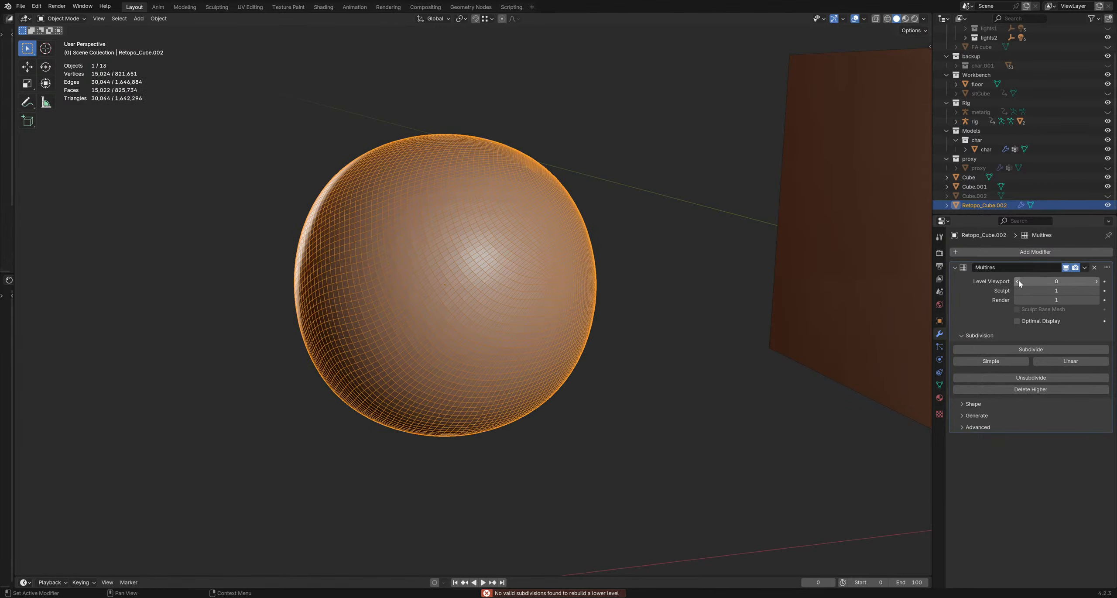
Step: Remove the Multires modifier from Retopo_Cube.002 and toggle the wireframe display off and on to inspect its surface
click(1095, 268)
scroll(499, 257, down, 2)
shift+middle_drag(542, 278, 513, 265)
key(alt+w)
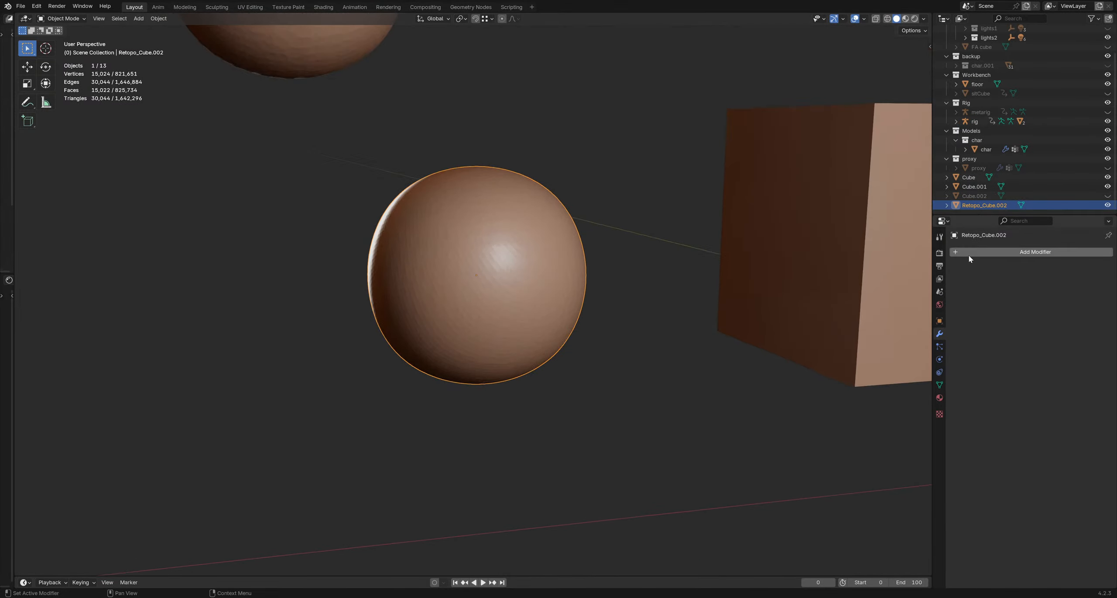
key(alt+w)
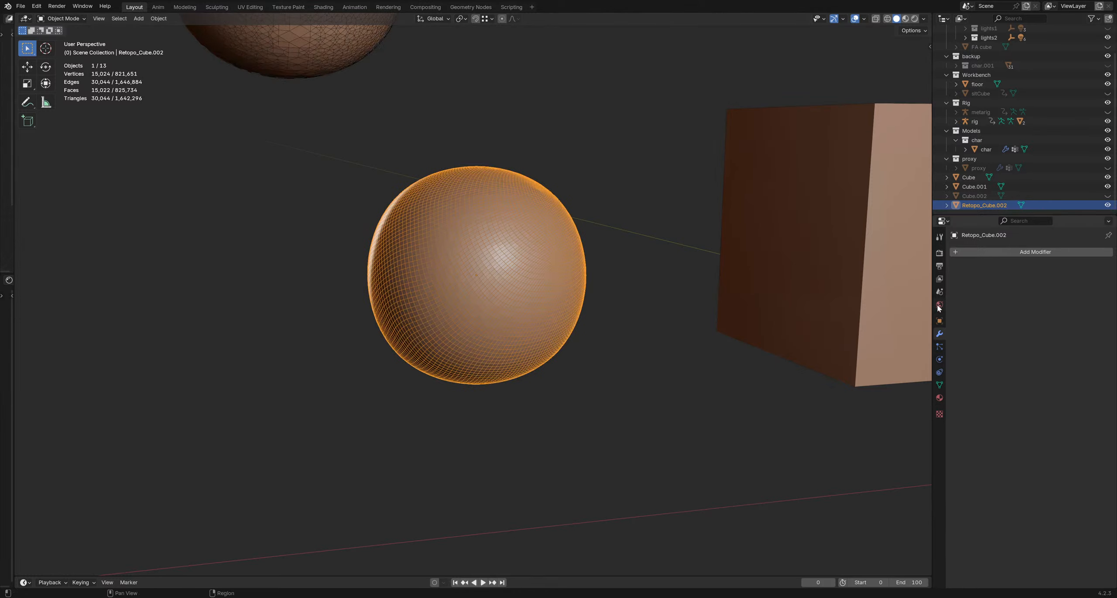
Step: Add a Decimate modifier to Retopo_Cube.002 and set it to Un-Subdivide
click(1018, 255)
mouse_move(1020, 257)
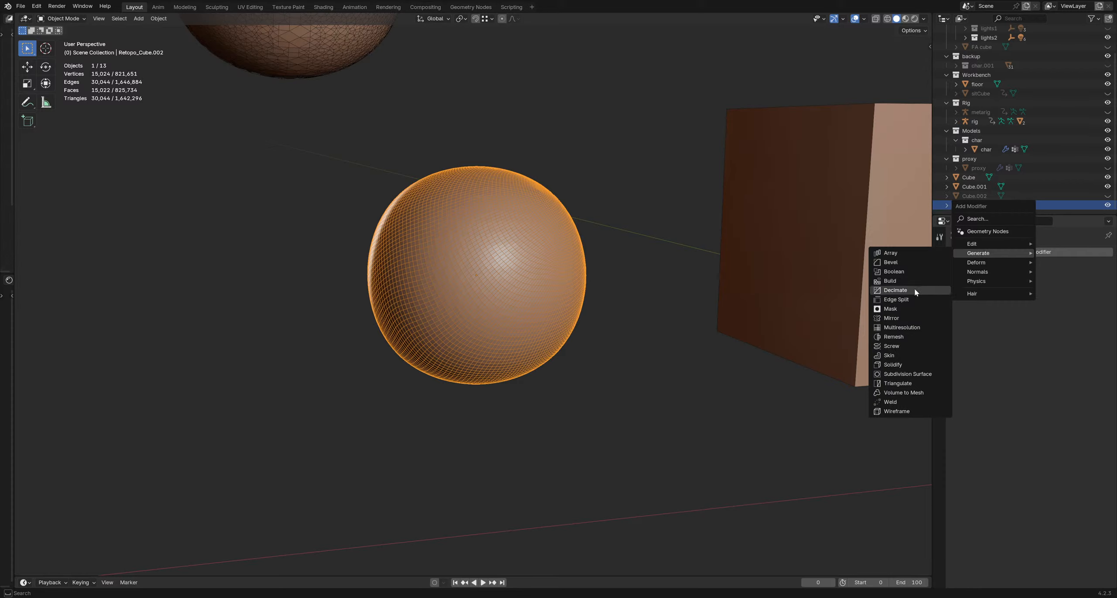
click(896, 290)
click(1031, 281)
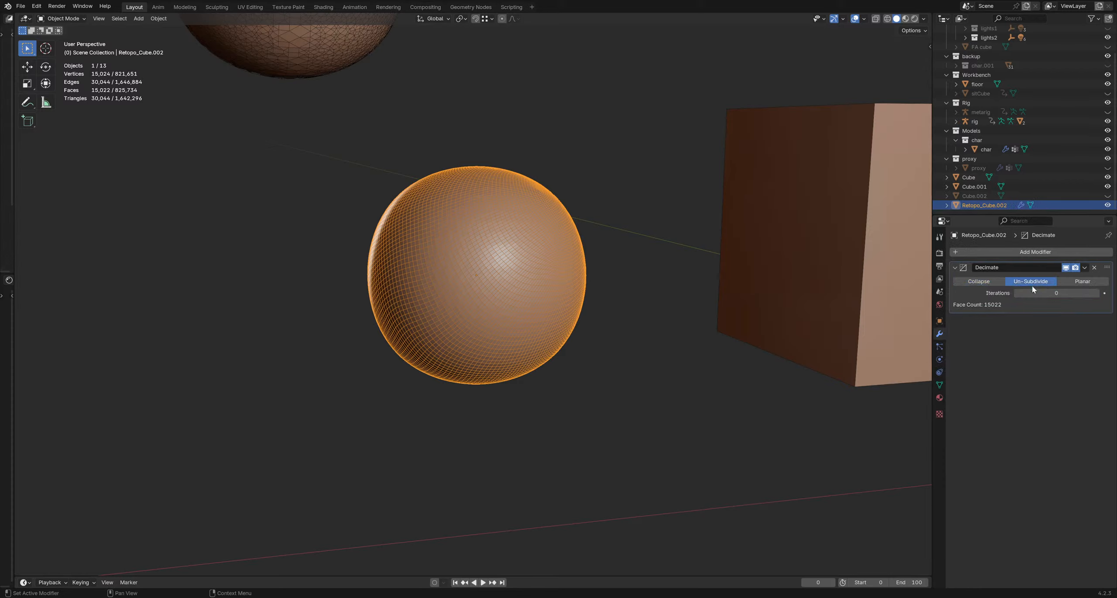
Step: Raise the Decimate modifier's Un-Subdivide iterations step by step to 10
click(1096, 294)
click(1096, 293)
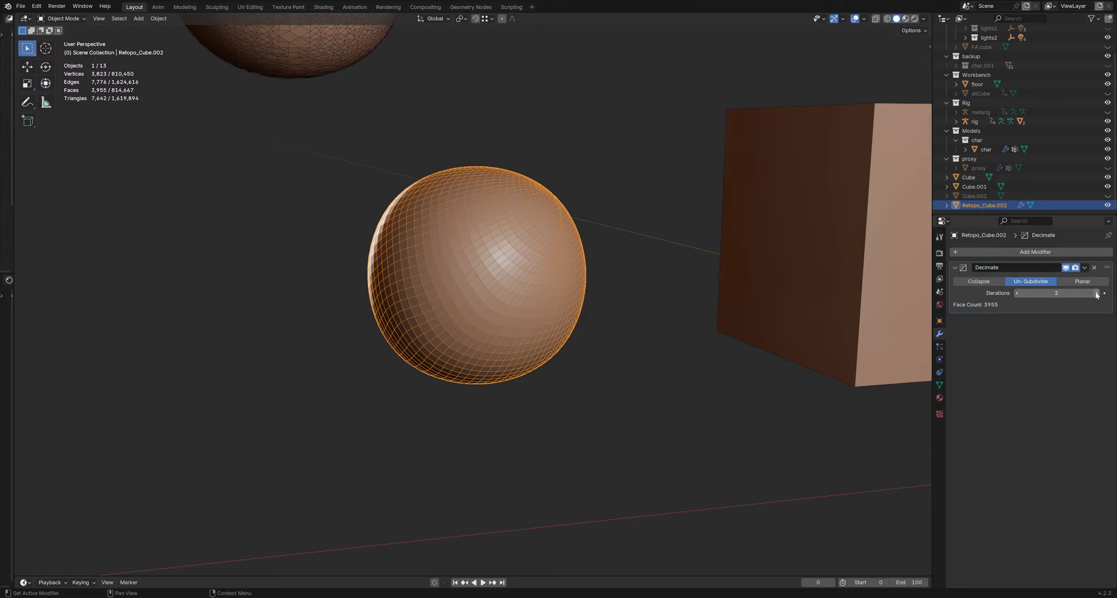
click(1096, 293)
click(1096, 294)
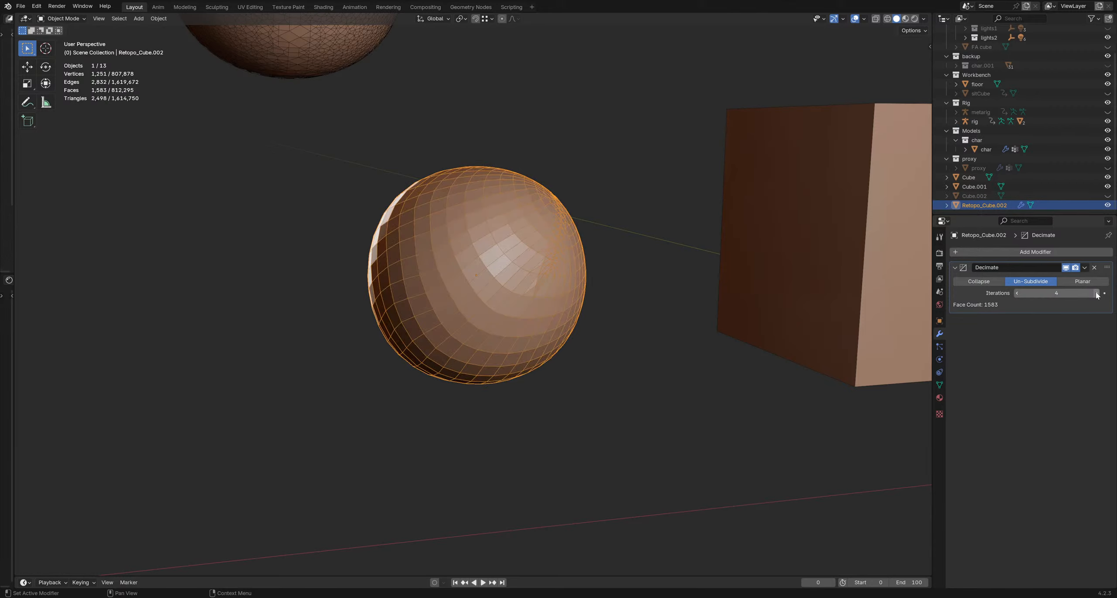
click(1096, 293)
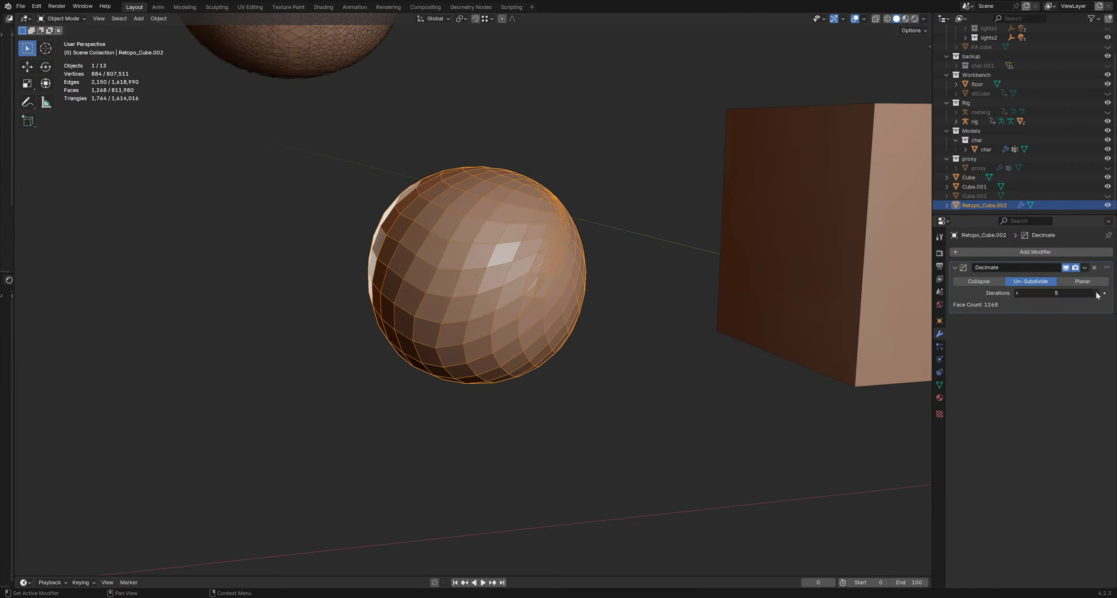
click(1096, 294)
click(1096, 293)
click(1096, 293)
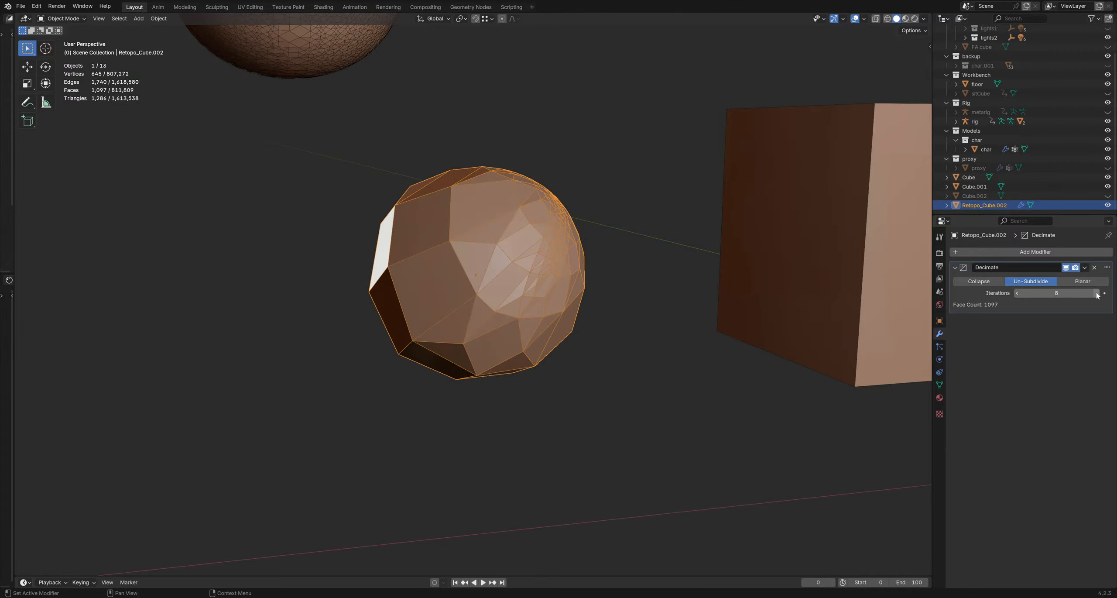
click(1096, 293)
click(1096, 294)
click(1096, 293)
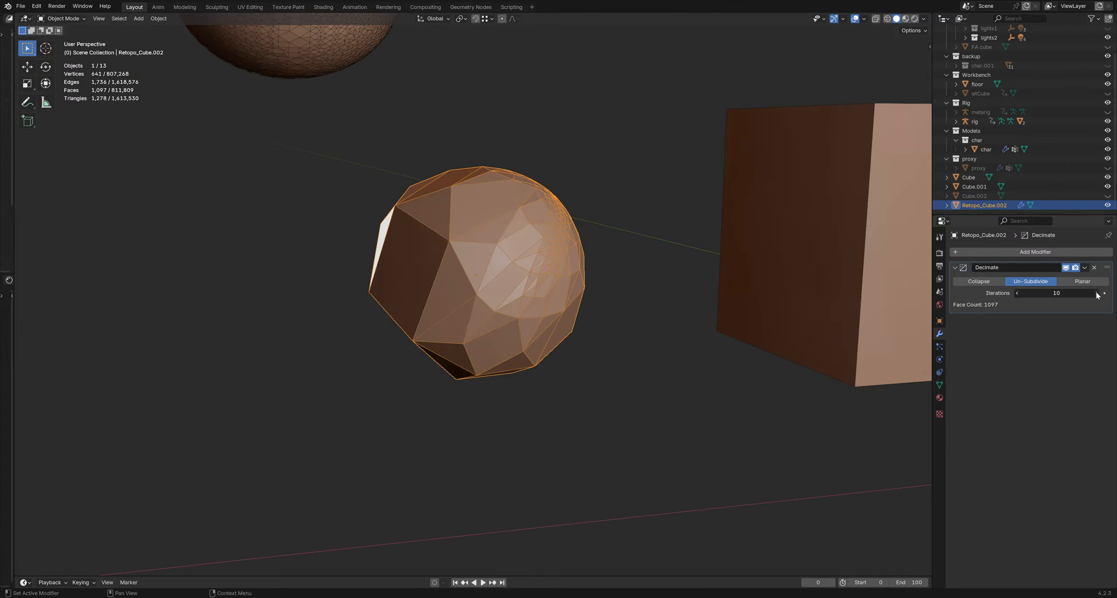
Step: Lower the Un-Subdivide iterations to 8 and further to 4, inspecting the sphere's shape along the way
click(1017, 293)
click(1018, 293)
click(1017, 293)
middle_drag(655, 244, 558, 238)
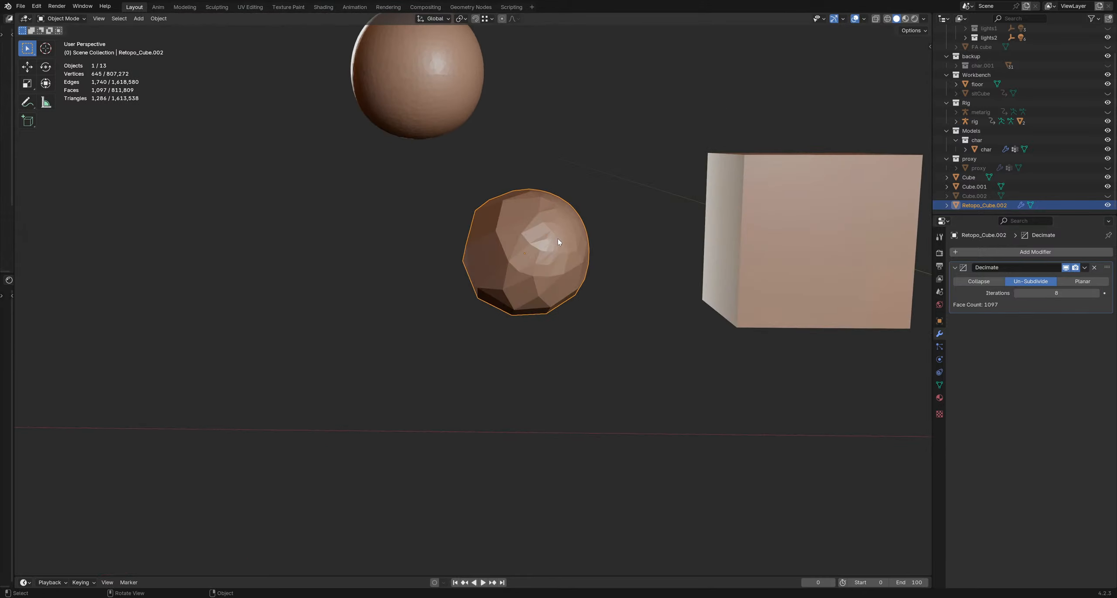
click(1017, 294)
click(1018, 293)
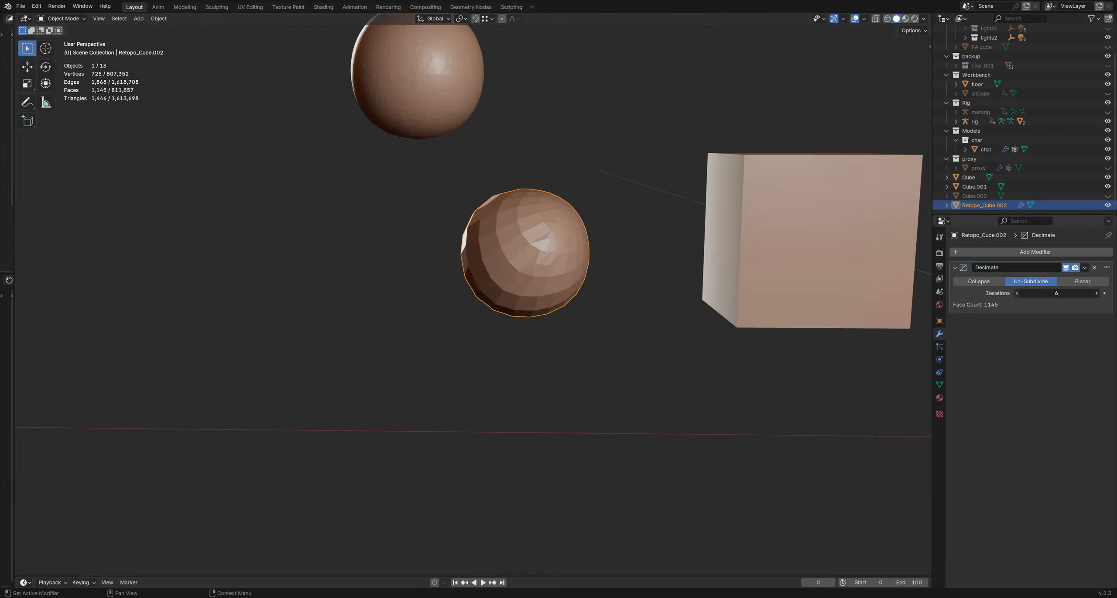
click(1017, 293)
click(1017, 293)
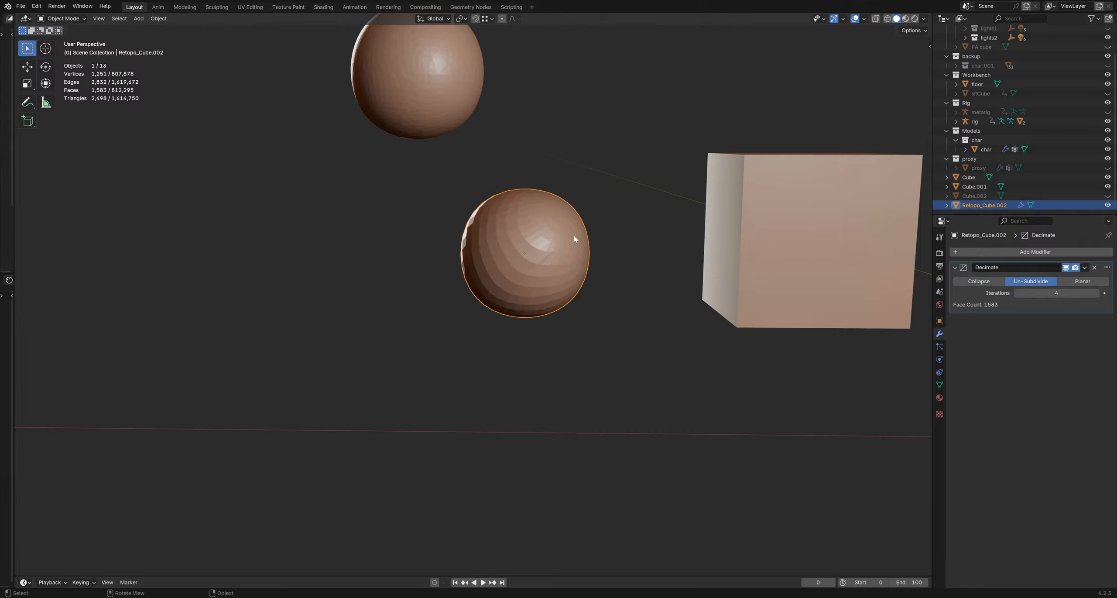
middle_drag(575, 240, 503, 225)
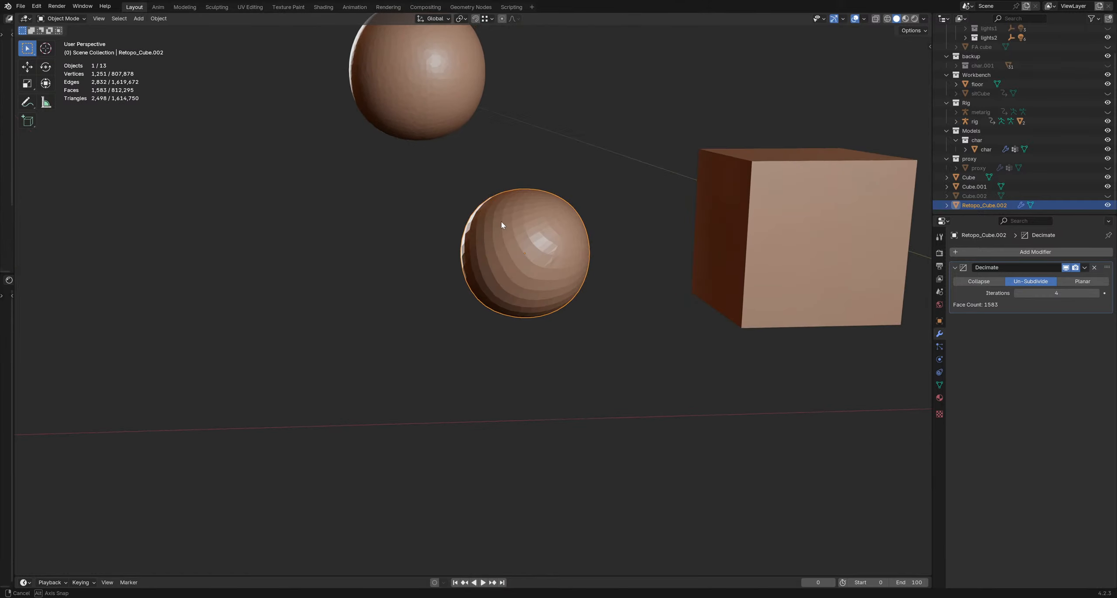
Step: Switch the Decimate modifier on Retopo_Cube.002 to Collapse and set its ratio to 0.2
click(1021, 293)
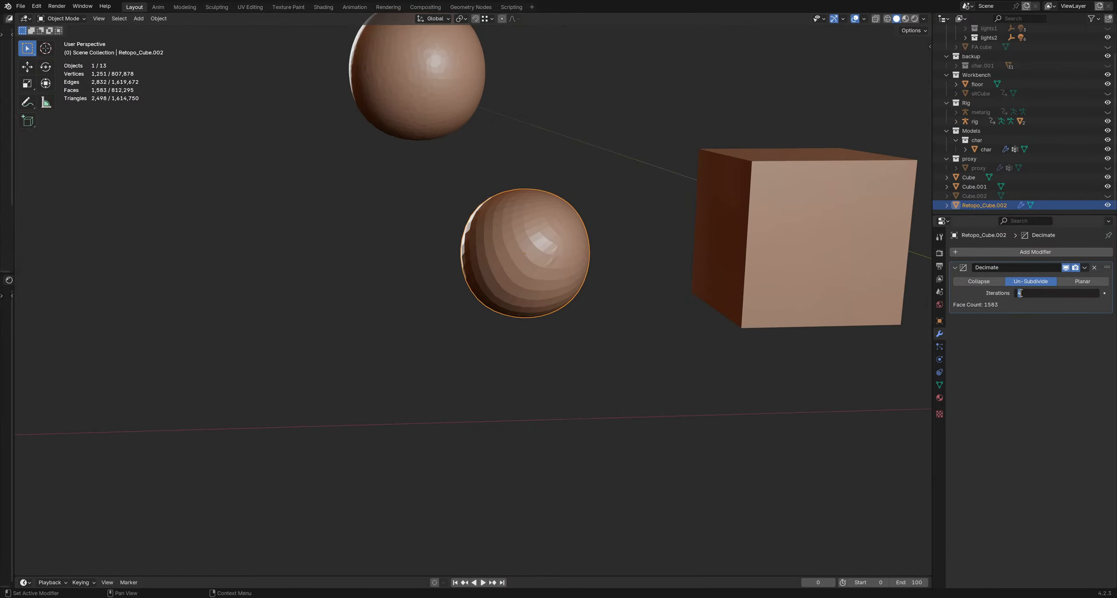
click(1006, 302)
click(993, 283)
click(1055, 296)
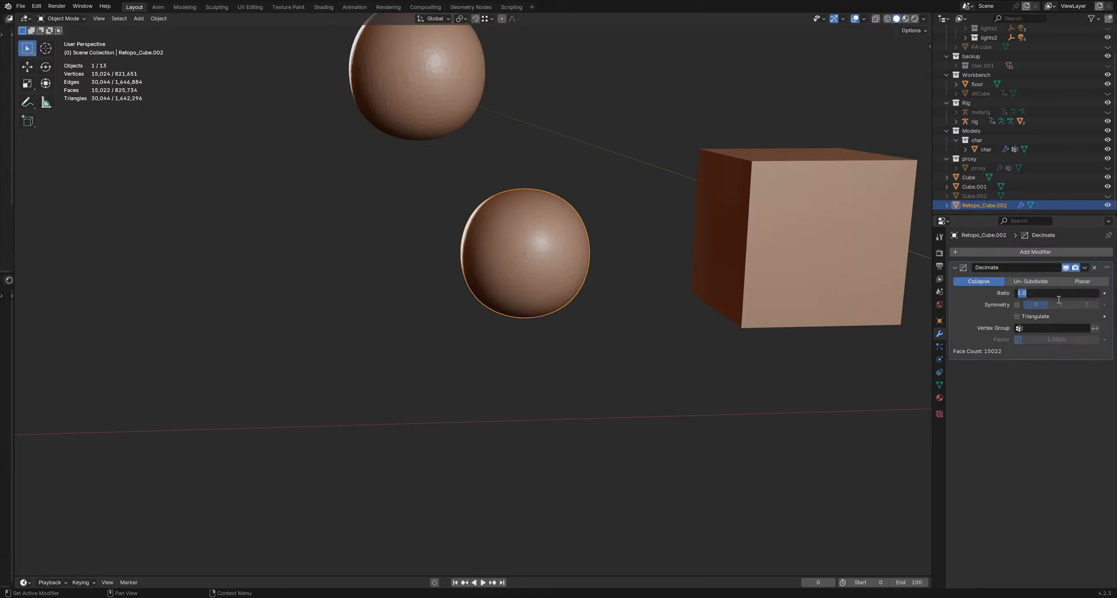
text(.2)
key(Return)
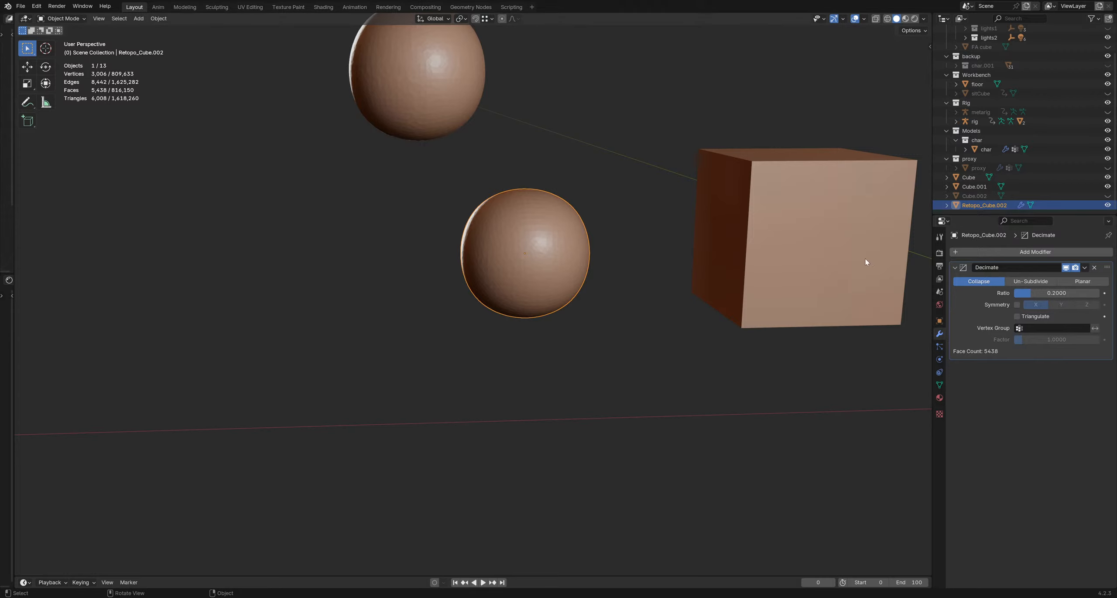
Step: Show the wireframe over the spheres and examine the triangle distribution on the collapsed Retopo_Cube.002
click(615, 281)
click(544, 257)
key(shift+w)
scroll(542, 256, up, 1)
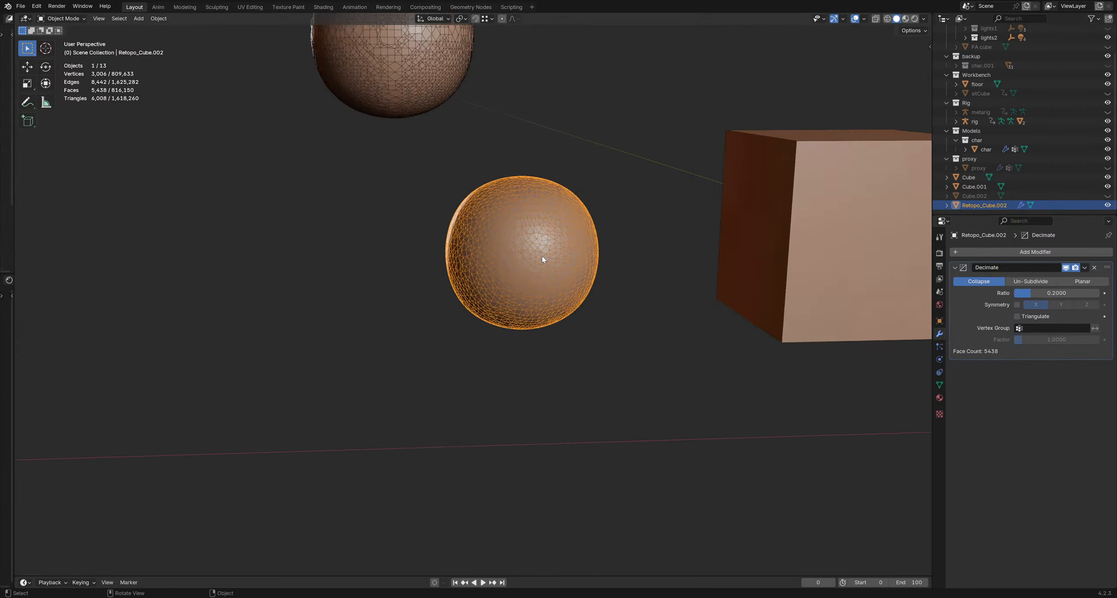
mouse_move(542, 255)
middle_down()
mouse_move(579, 241)
mouse_move(524, 249)
middle_up()
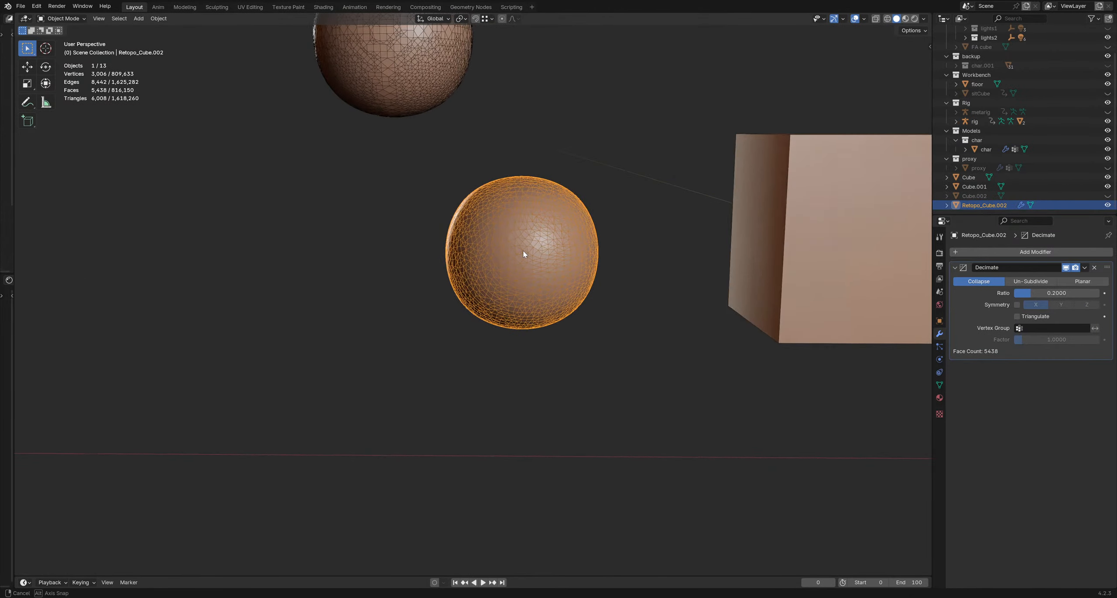
Step: Move Retopo_Cube.002 to just below the other sphere, about -0.67 m in X and 0.28 m in Z, and deselect it
shift+middle_drag(505, 178, 502, 246)
key(g)
click(386, 200)
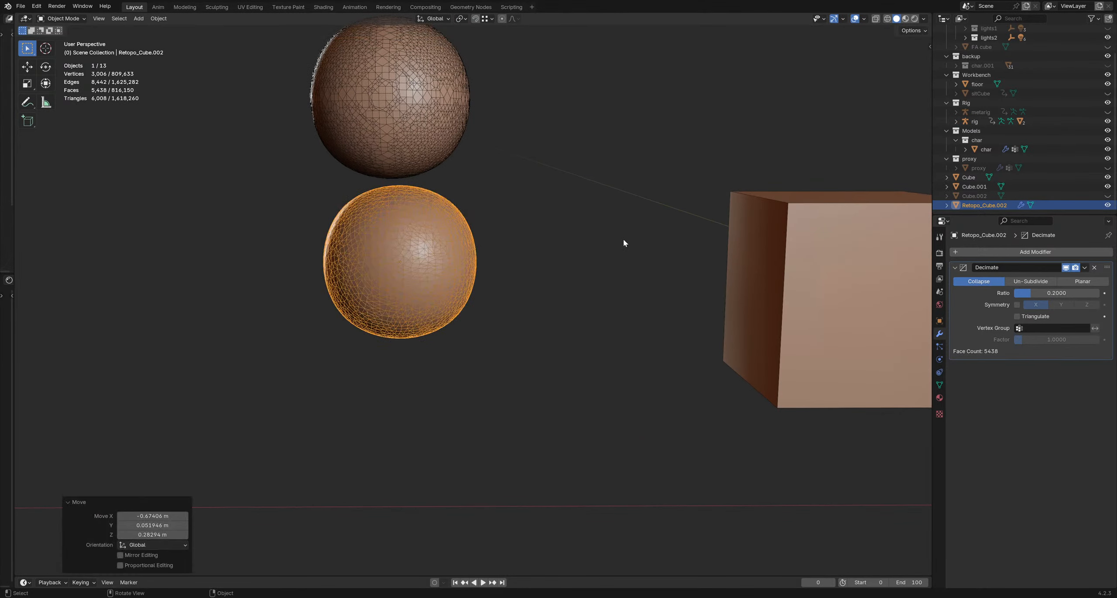
click(643, 261)
Step: Switch the Decimate modifier back to Un-Subdivide and compare the two spheres' surfaces from several angles
click(1031, 281)
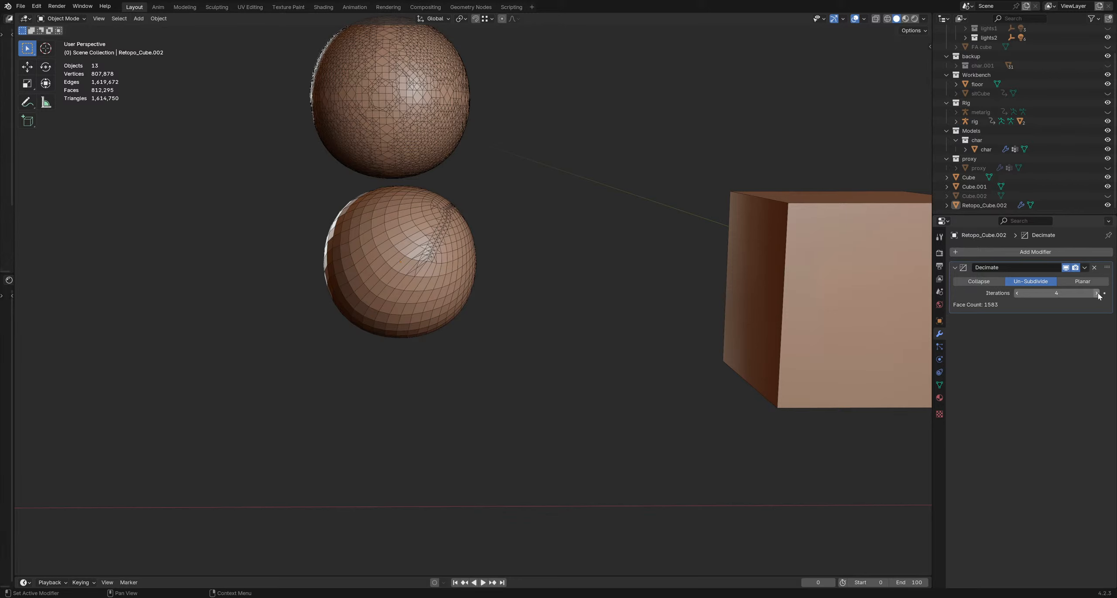
mouse_move(485, 238)
middle_down()
mouse_move(495, 272)
mouse_move(533, 239)
mouse_move(424, 224)
mouse_move(433, 214)
mouse_move(493, 220)
mouse_move(424, 214)
mouse_move(568, 212)
middle_up()
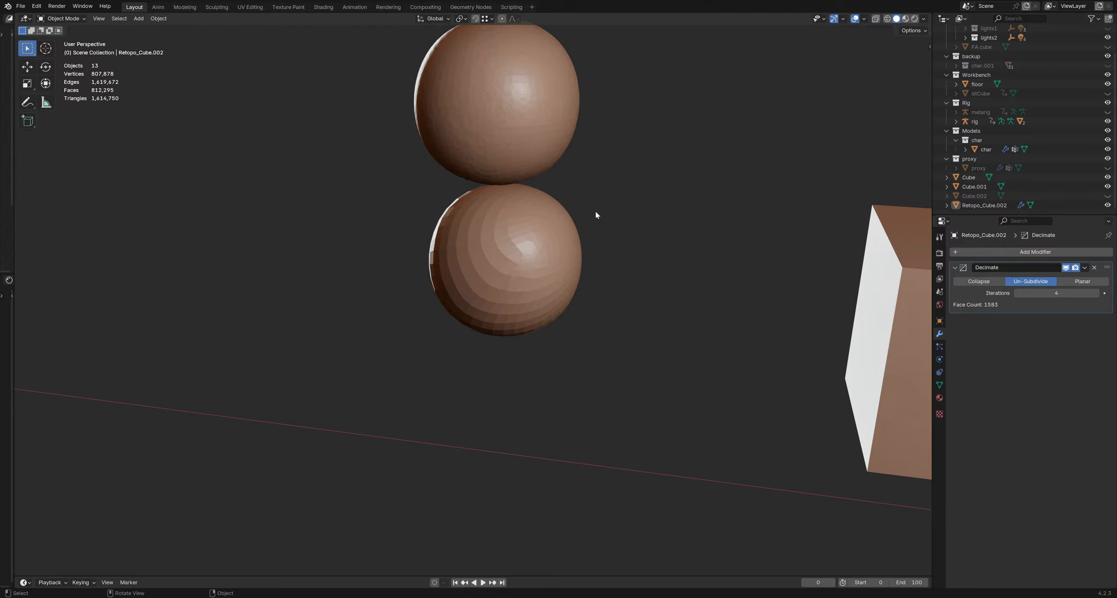
middle_drag(539, 260, 580, 237)
scroll(509, 268, down, 3)
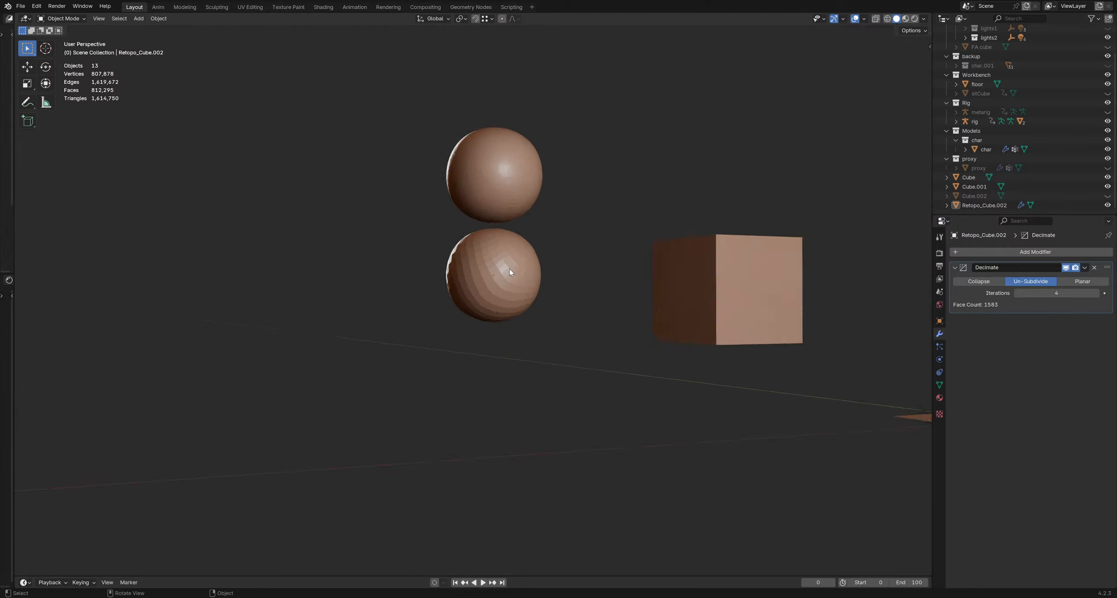
middle_drag(509, 268, 494, 273)
Step: Select Retopo_Cube.002 and raise its Decimate Un-Subdivide iterations to 6
click(509, 268)
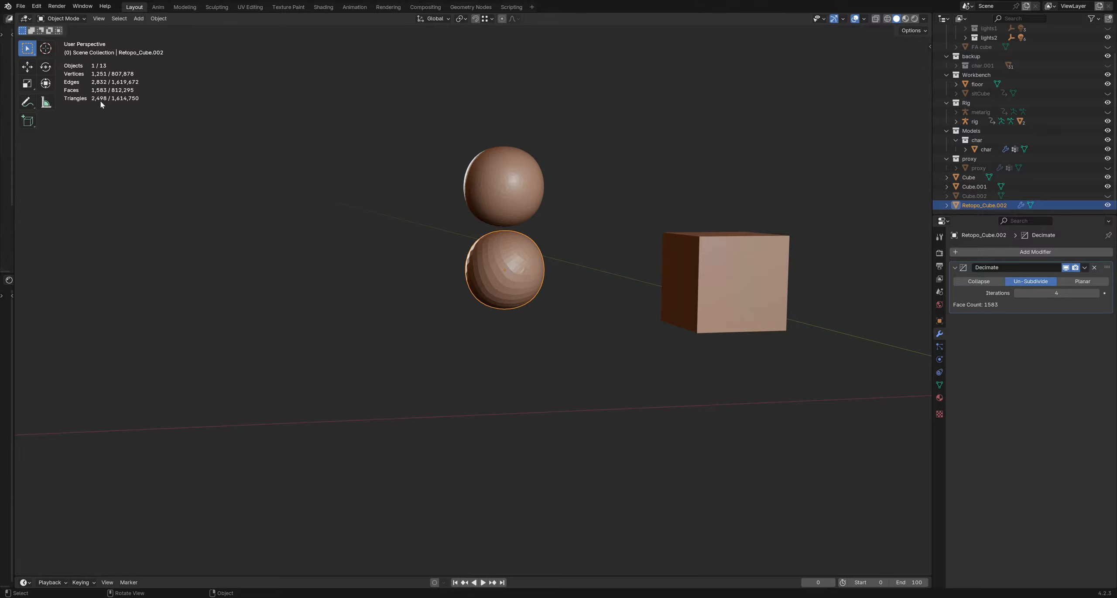
click(1097, 293)
click(1097, 293)
click(1096, 294)
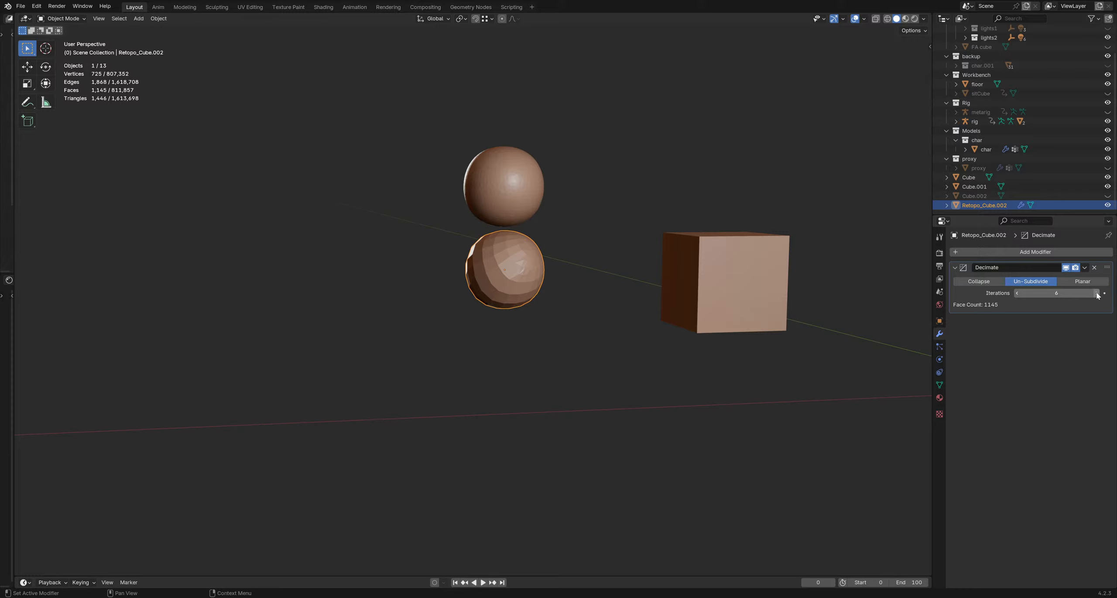
scroll(554, 265, up, 1)
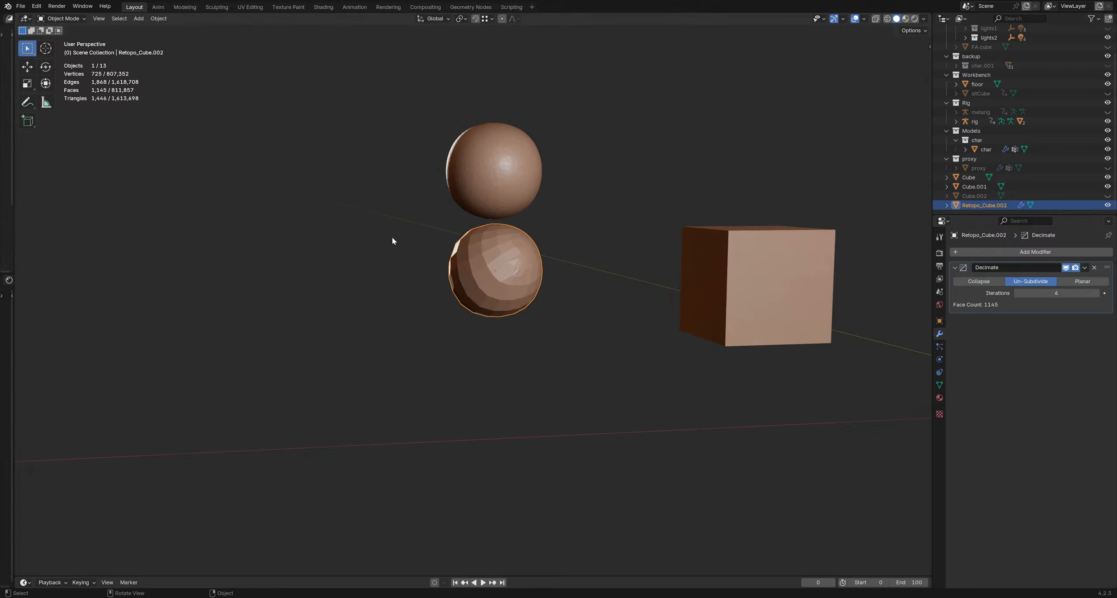
Step: Examine the lower sphere's faceted surface up close and briefly view its original dense mesh in Edit Mode
click(550, 299)
middle_drag(483, 267, 506, 279)
scroll(525, 274, up, 5)
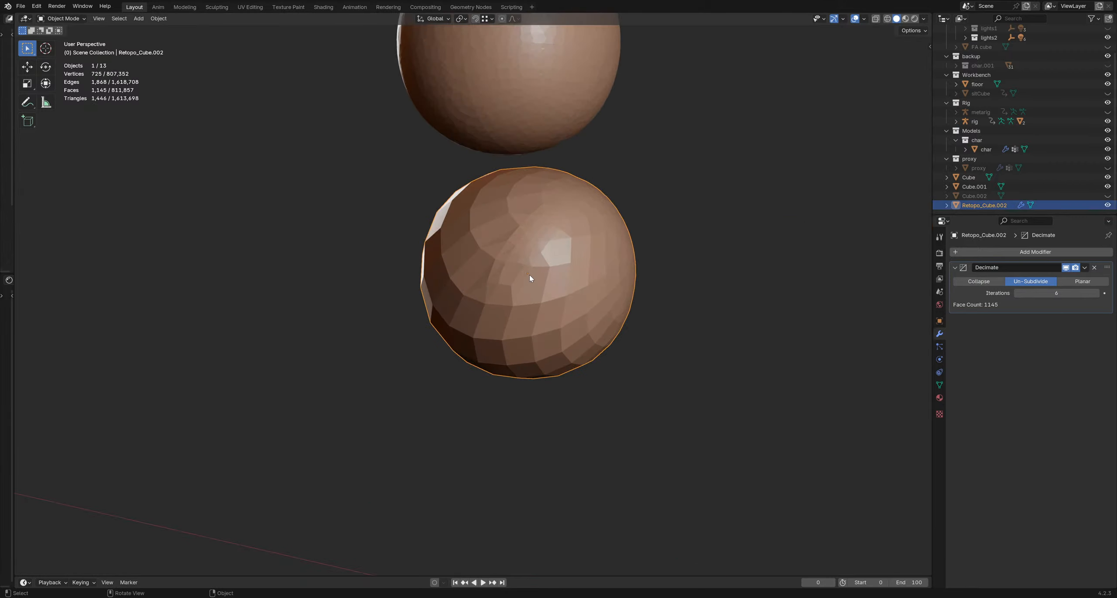
click(530, 274)
key(Tab)
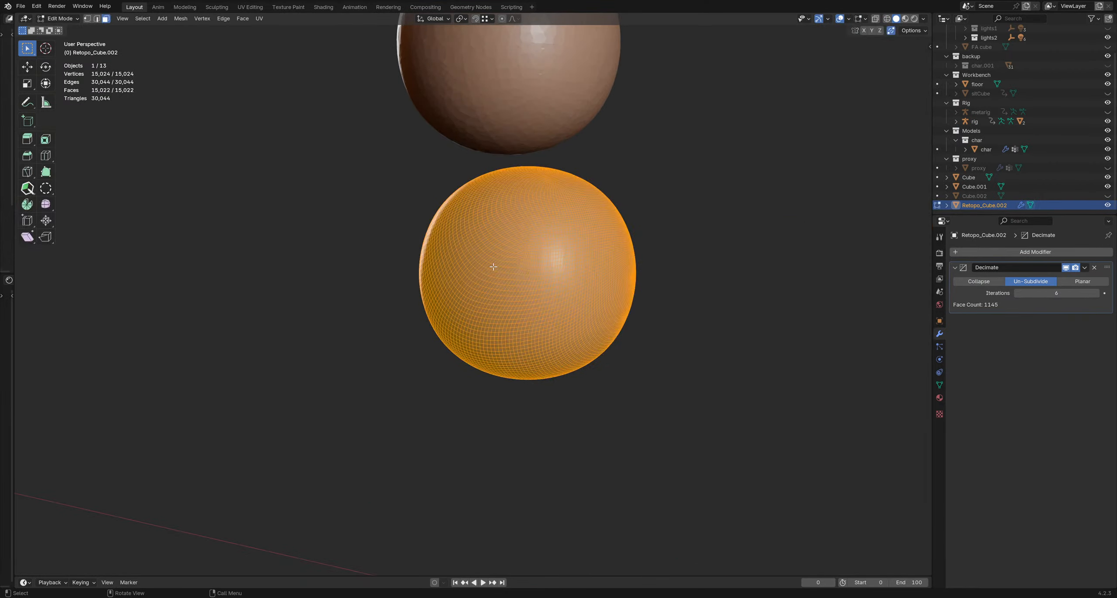
key(Tab)
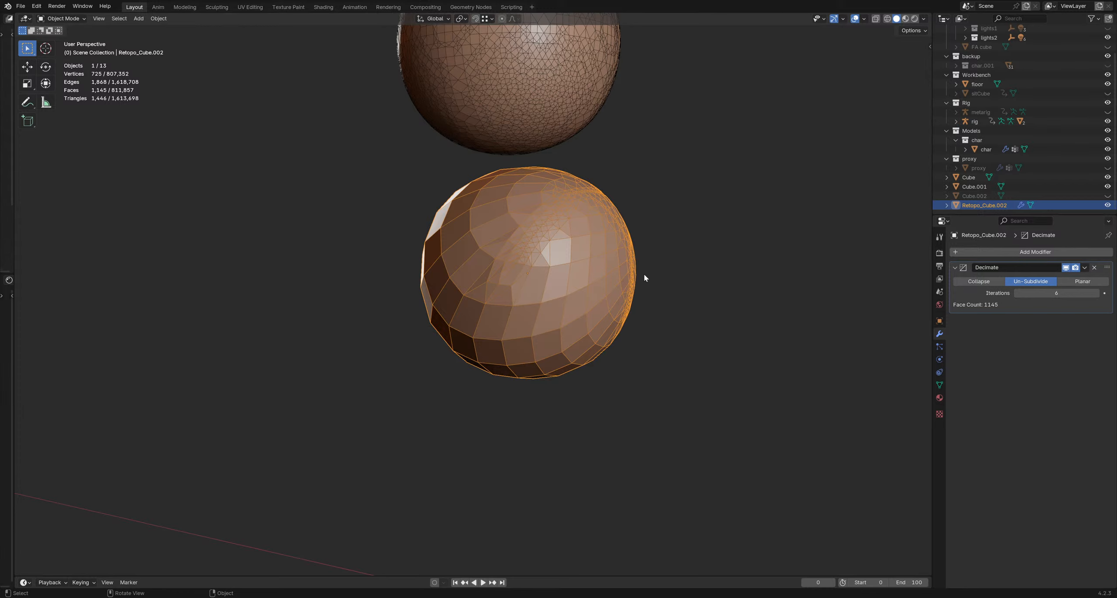
Step: Examine the un-subdivided sphere's wireframe from several sides for uneven topology
middle_drag(553, 244, 541, 221)
middle_drag(611, 245, 539, 278)
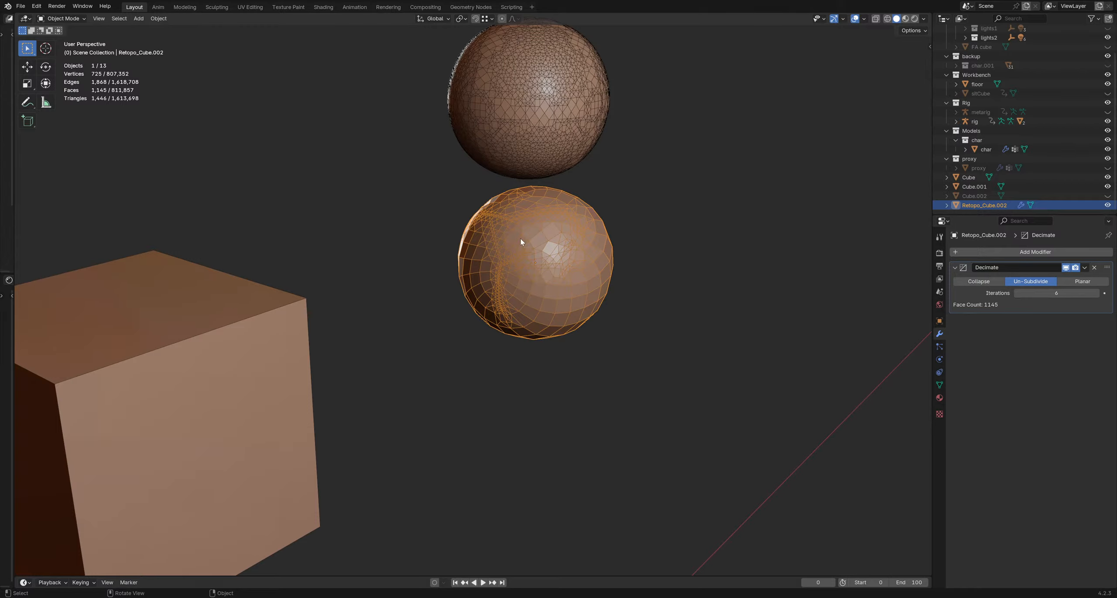
middle_drag(537, 217, 537, 217)
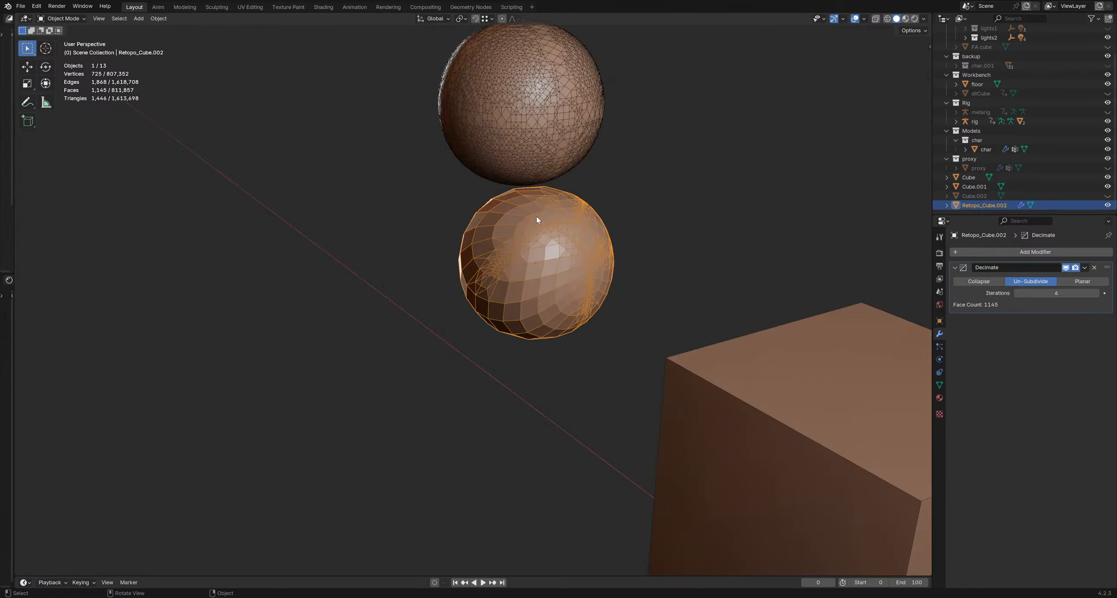
click(625, 217)
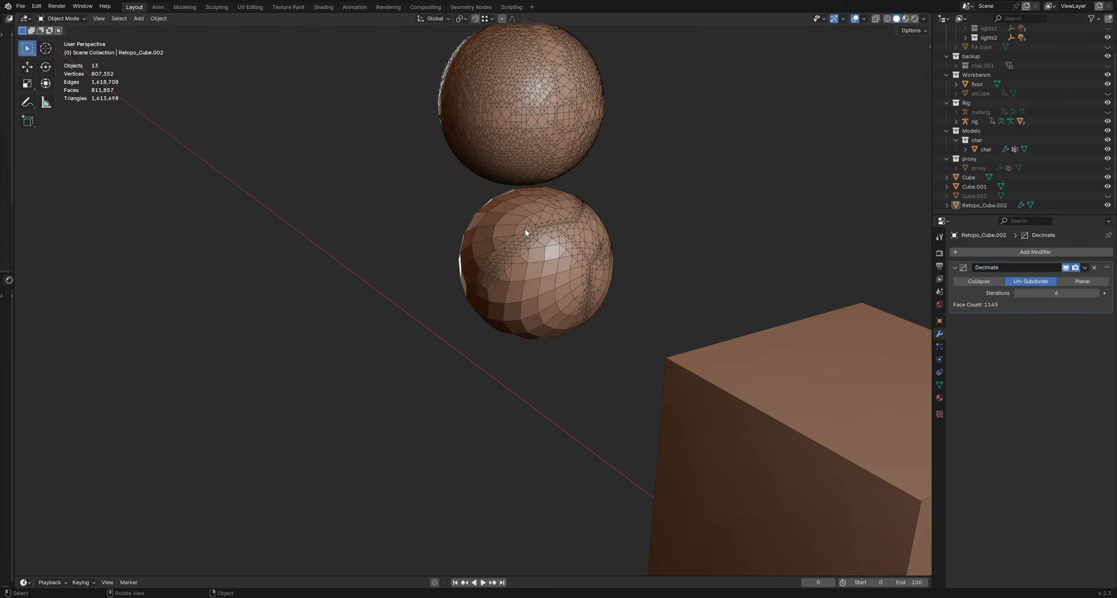
Step: Move Retopo_Cube.002 slightly farther down from the upper sphere and deselect it
mouse_move(525, 230)
middle_down()
mouse_move(547, 248)
mouse_move(518, 239)
mouse_move(528, 231)
middle_up()
click(509, 259)
key(g)
click(492, 271)
click(616, 260)
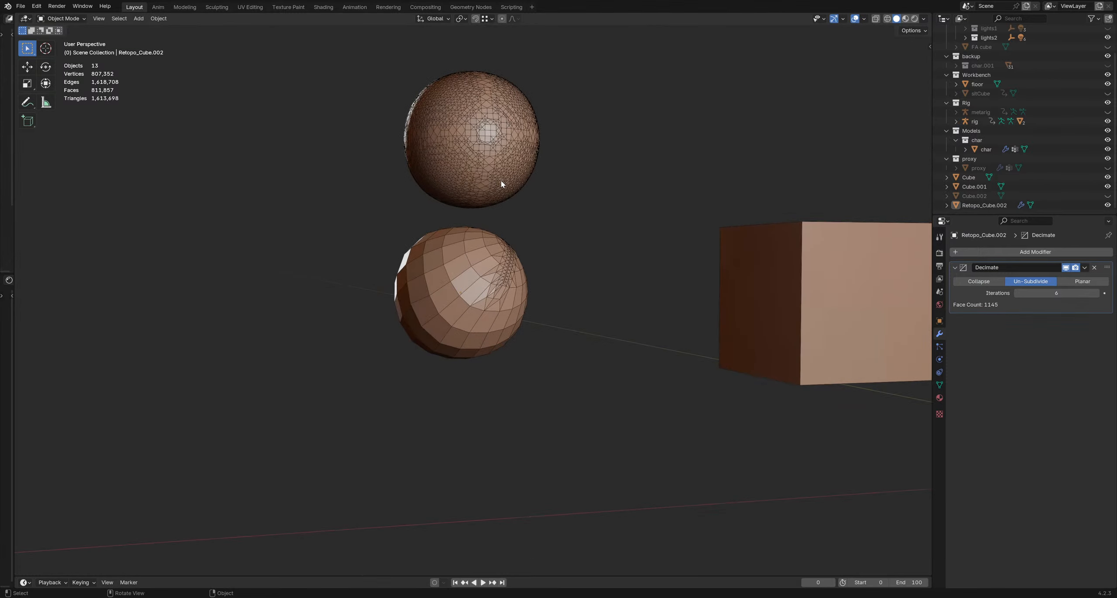
Step: Apply the Decimate modifier to Retopo_Cube.002
click(484, 234)
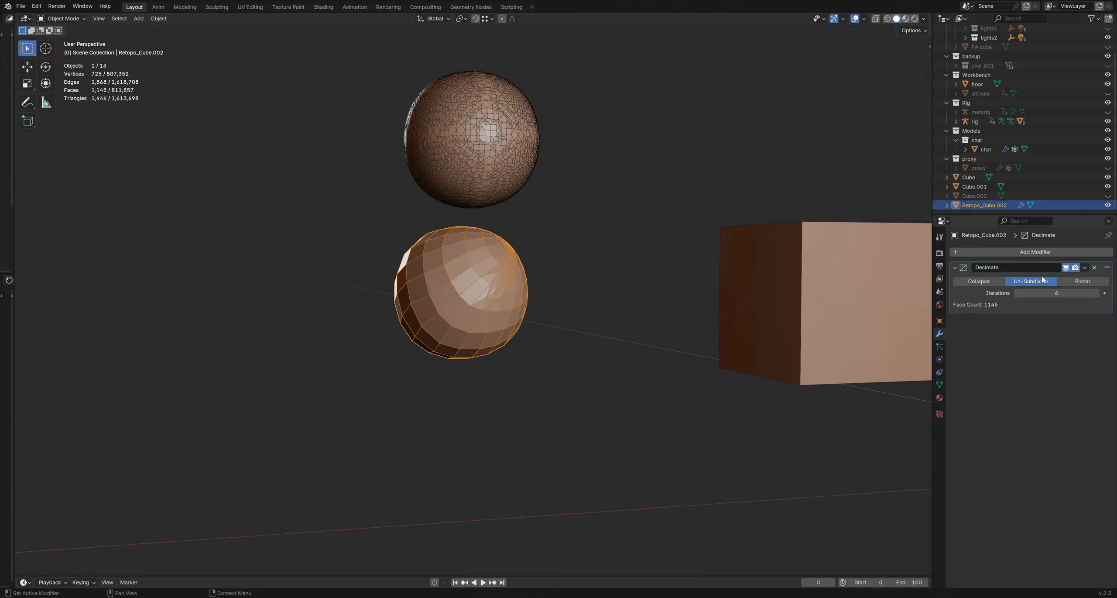
click(501, 228)
click(493, 241)
click(1085, 267)
click(1047, 278)
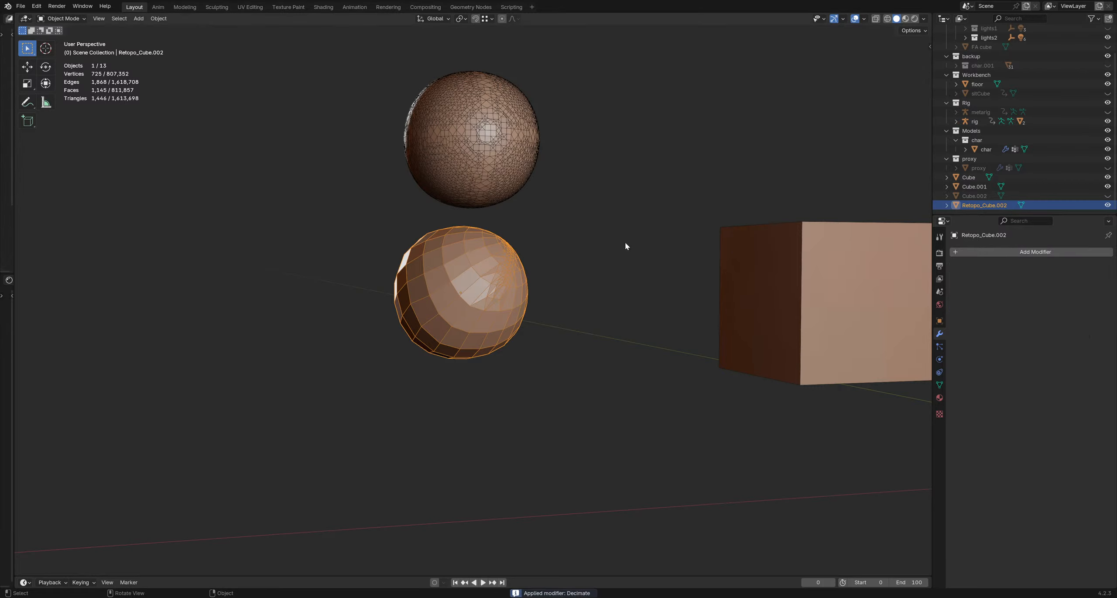
Step: Add a Multiresolution modifier to Retopo_Cube.002 and subdivide it to level 2
mouse_move(556, 257)
middle_down()
mouse_move(534, 261)
mouse_move(546, 263)
middle_up()
click(1040, 252)
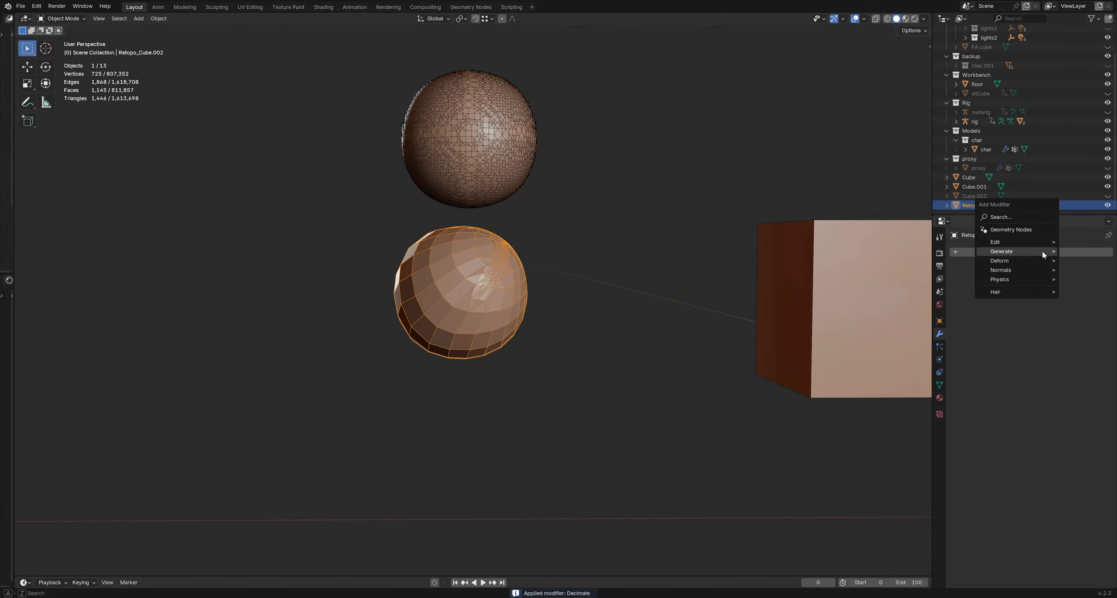
mouse_move(1042, 251)
click(903, 325)
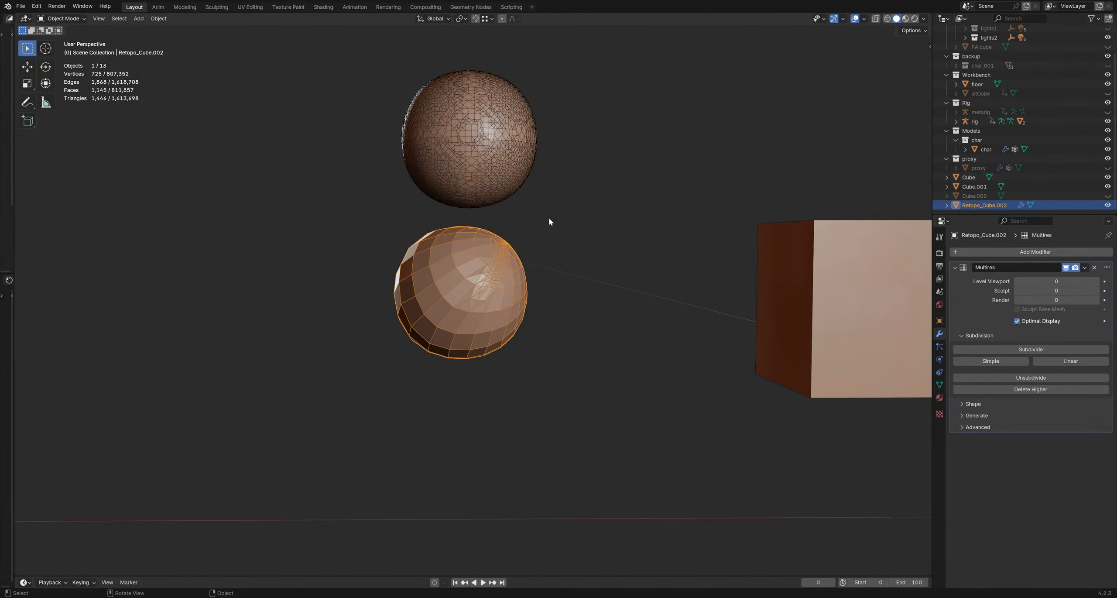
mouse_move(610, 279)
middle_down()
mouse_move(591, 277)
mouse_move(603, 282)
middle_up()
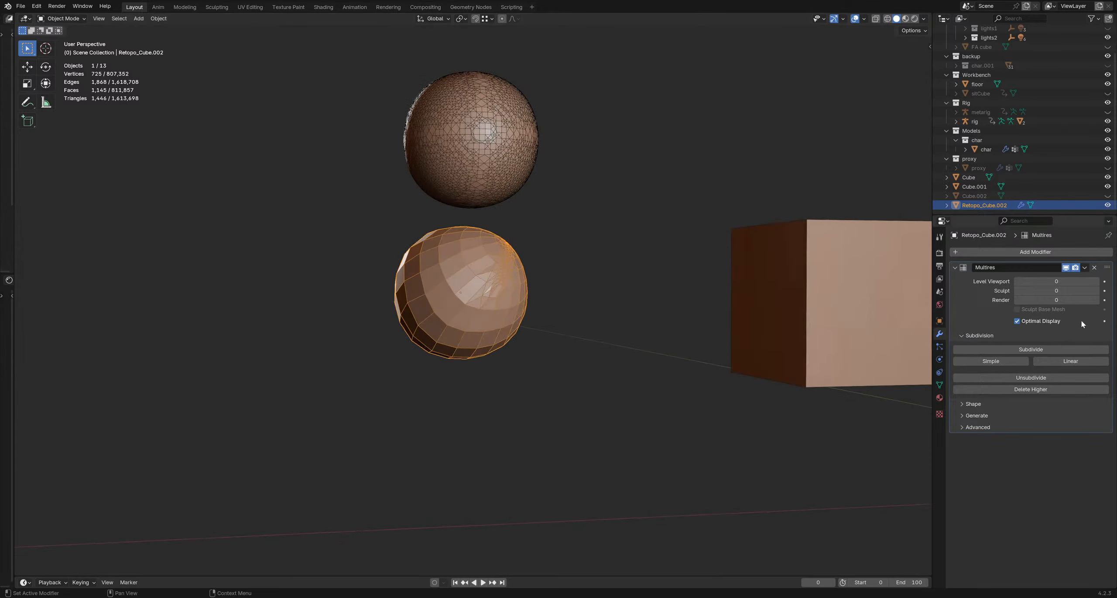
click(1048, 350)
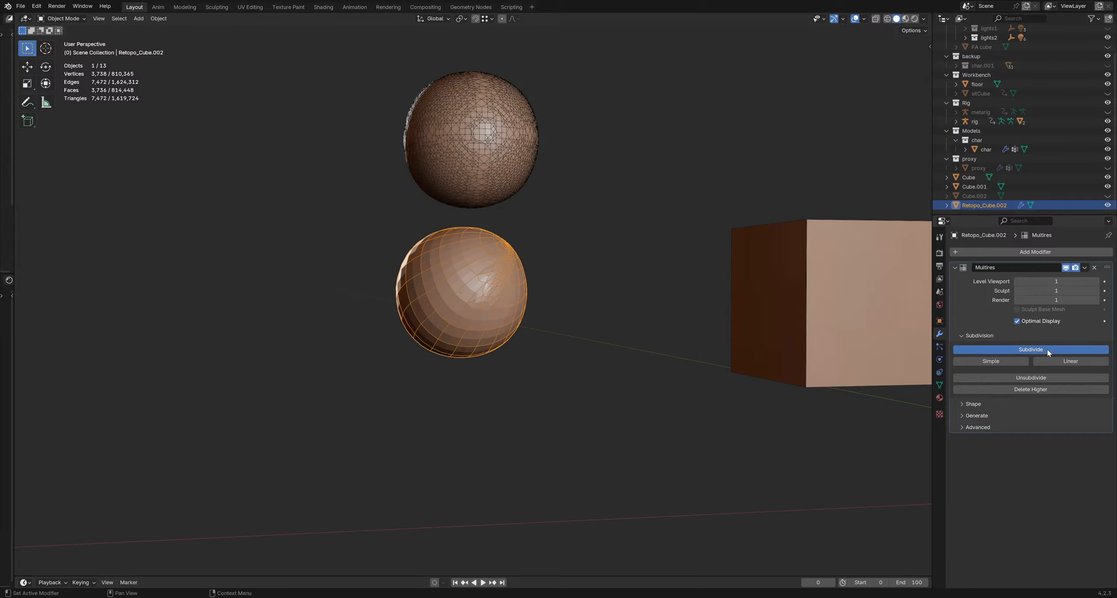
click(1048, 350)
middle_drag(498, 297, 487, 252)
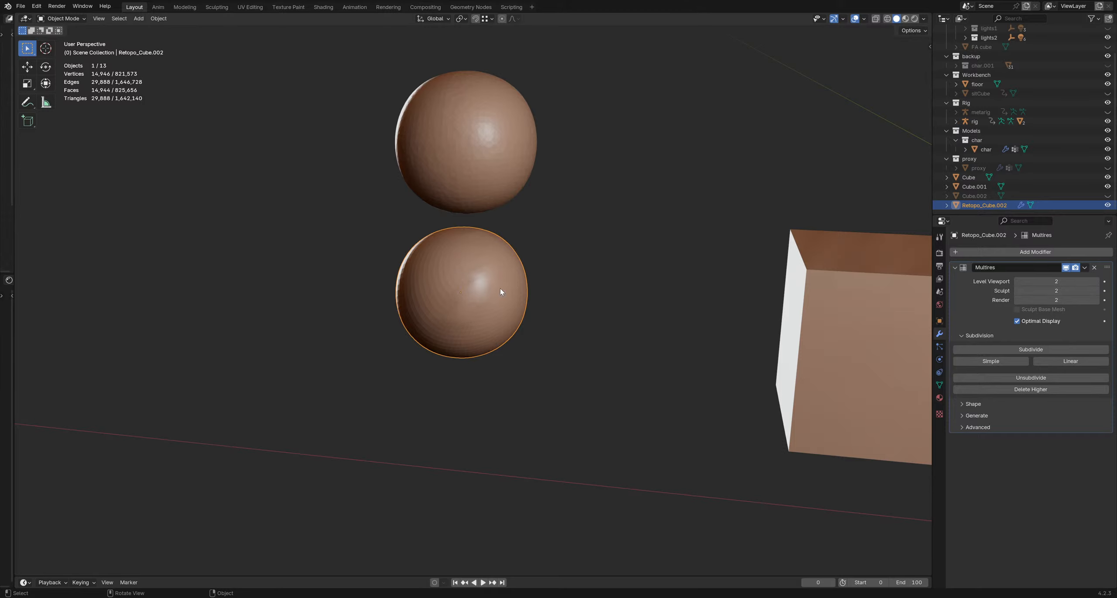
Step: Enter Sculpt Mode, resize the Grab brush to a 184 px radius and pull the front surface of Retopo_Cube.002
mouse_move(500, 288)
middle_down()
mouse_move(421, 283)
mouse_move(476, 281)
middle_up()
key(ctrl+Tab)
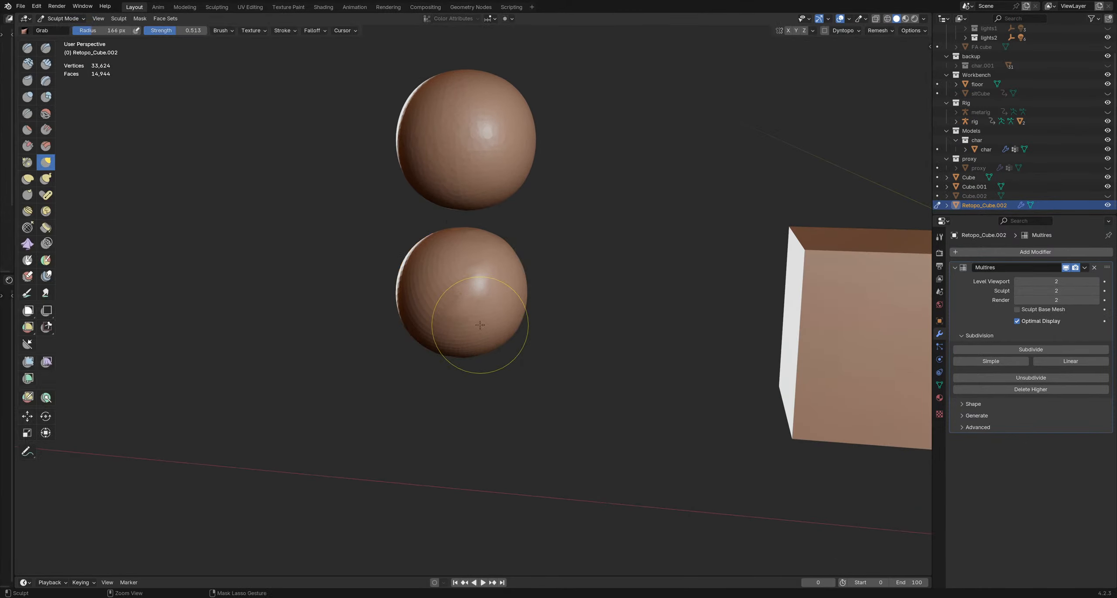
key(f)
click(477, 296)
mouse_move(477, 295)
mouse_down()
mouse_move(470, 286)
mouse_move(452, 313)
mouse_up()
middle_drag(470, 295, 909, 39)
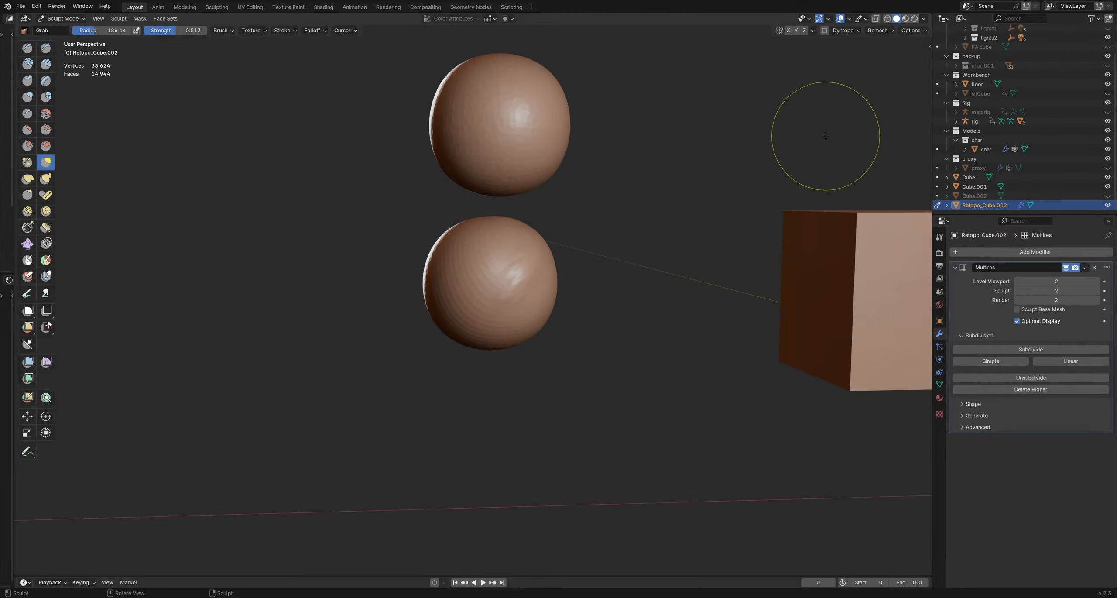
Step: Return to Object Mode and move Retopo_Cube.002 away from the upper sphere, about -0.95 m in X and 0.33 m in Z
key(ctrl+Tab)
click(492, 269)
key(g)
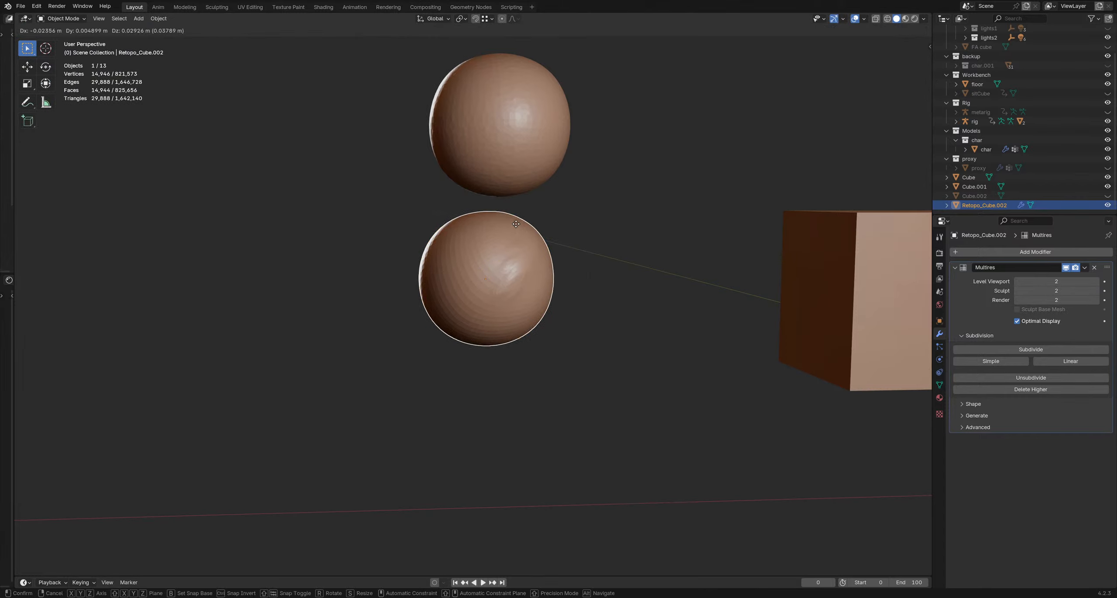
click(373, 178)
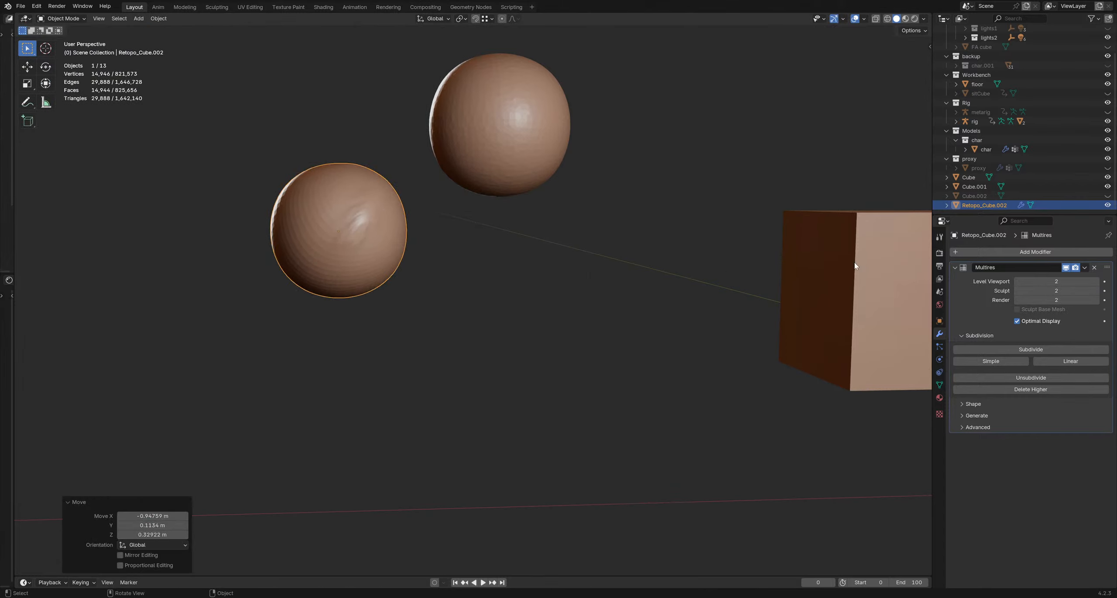
Step: Apply the Multires modifier to Retopo_Cube.002
shift+middle_drag(461, 226, 488, 223)
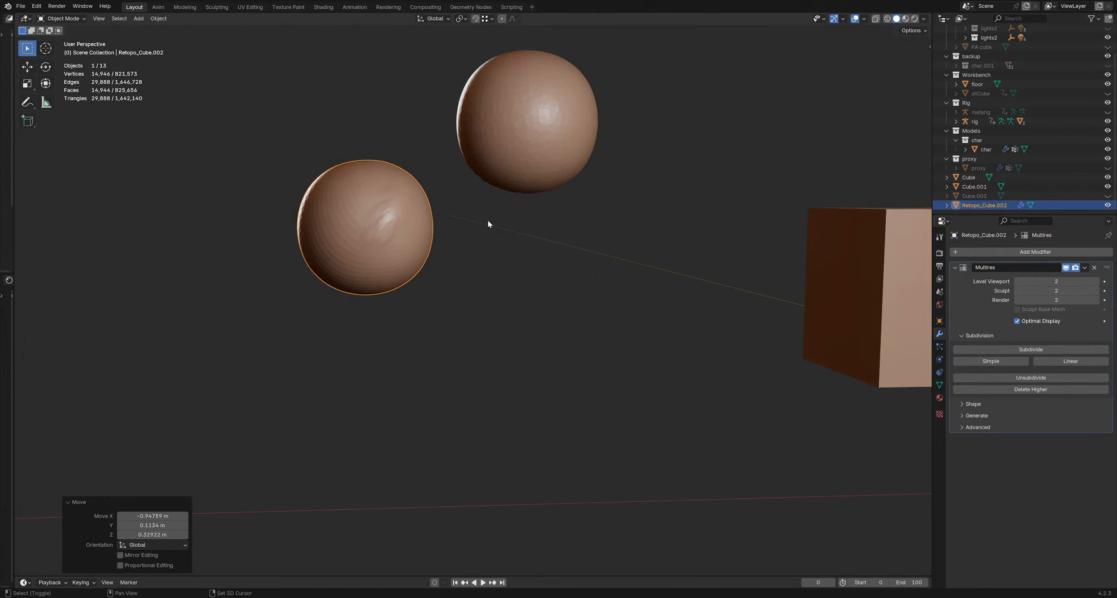
click(1084, 267)
click(1075, 280)
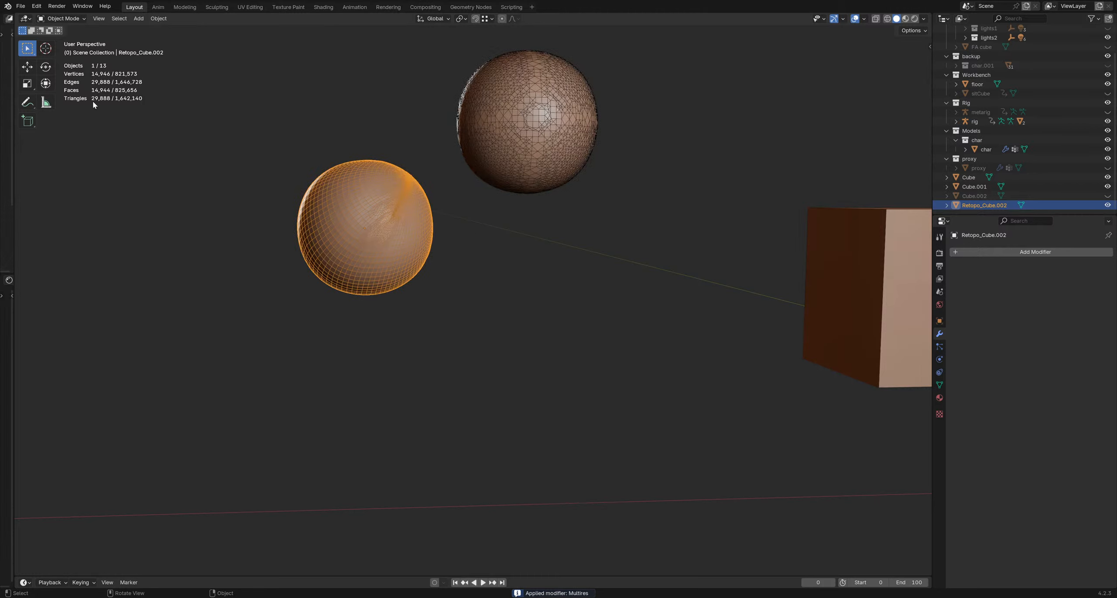
Step: Add a new Multiresolution modifier to Retopo_Cube.002 and unsubdivide the mesh once
click(1035, 252)
mouse_move(1034, 253)
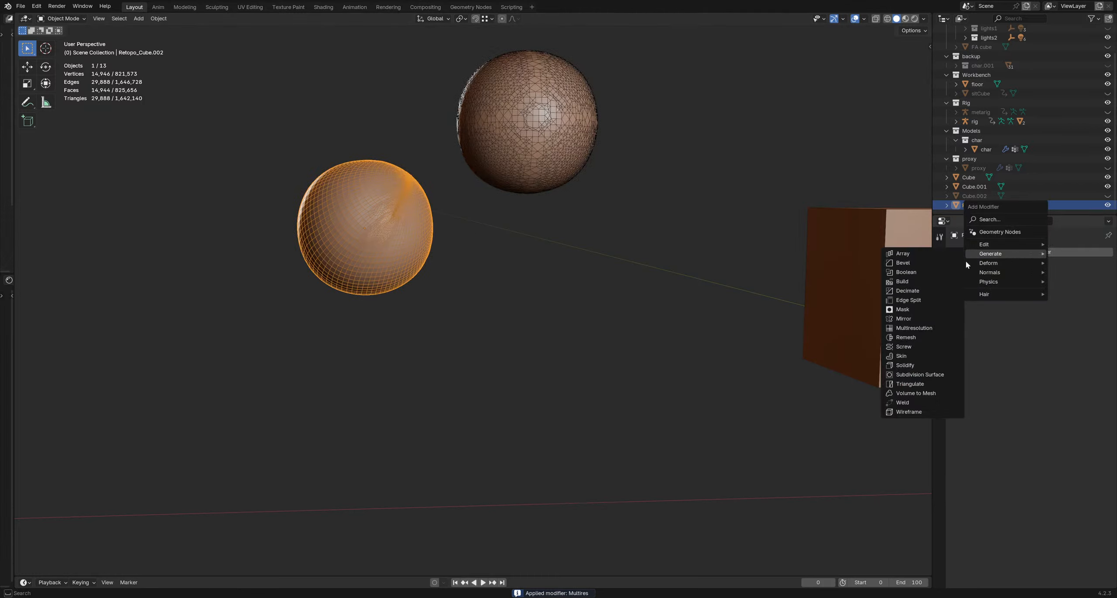
click(916, 329)
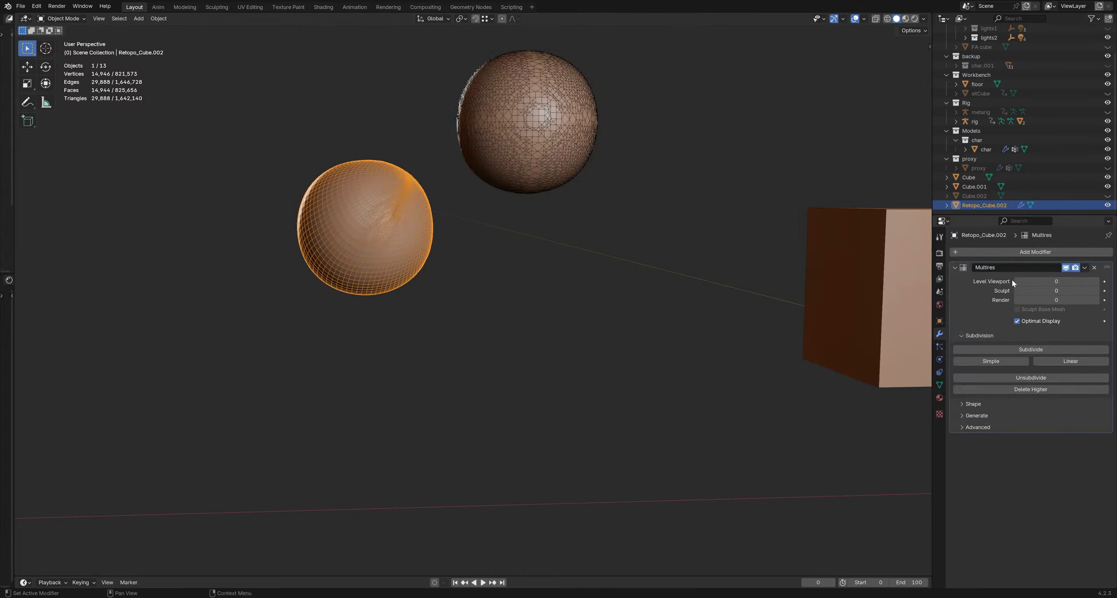
click(1032, 378)
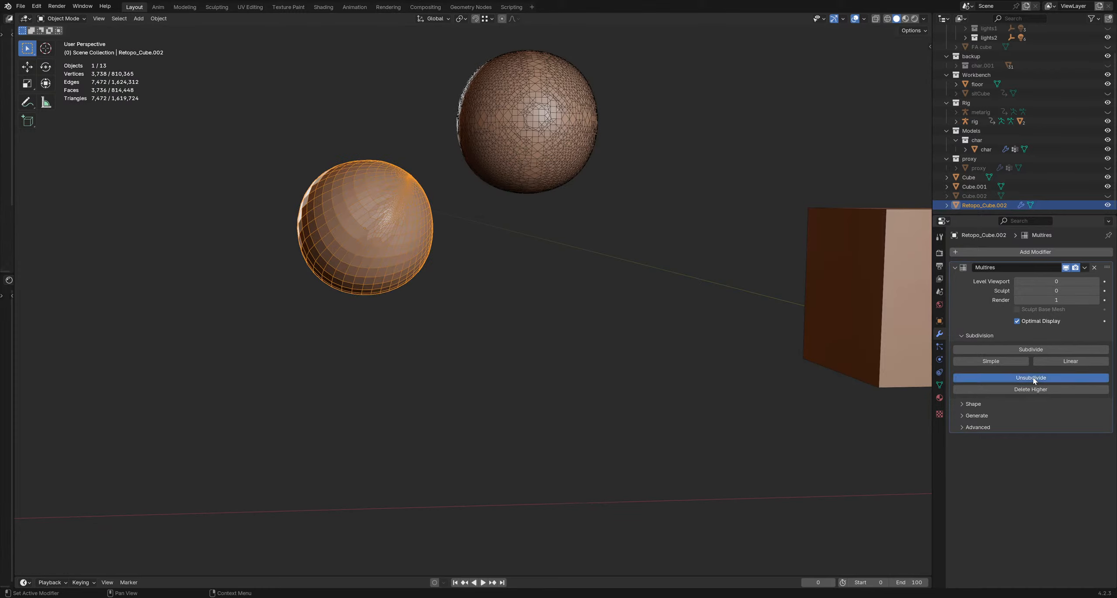
Step: Unsubdivide Retopo_Cube.002 one more level and remove its Multires modifier
click(1034, 378)
click(1033, 378)
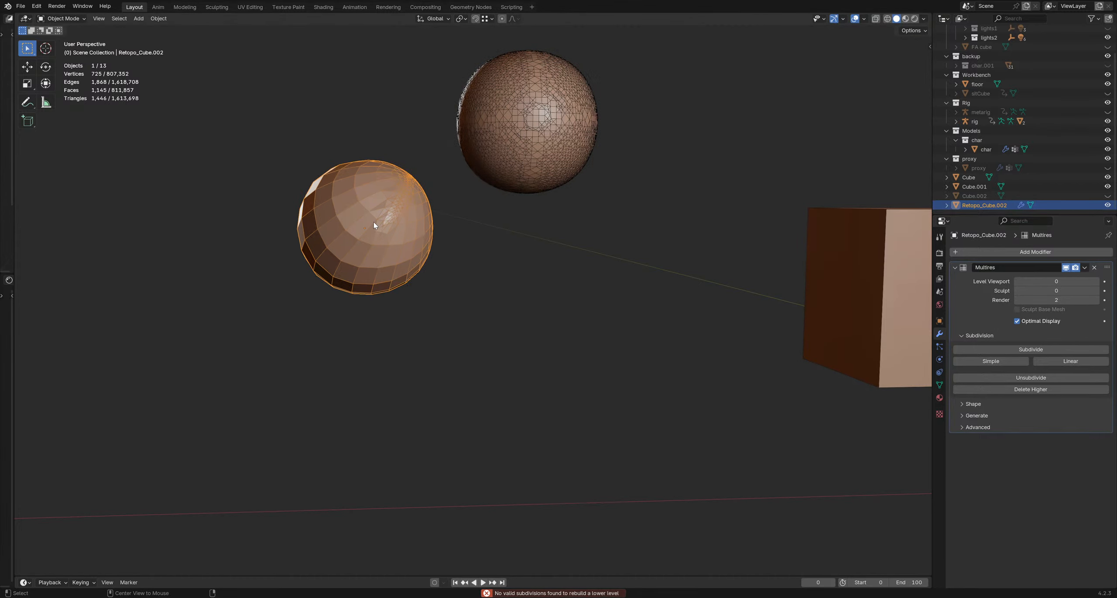
click(1094, 267)
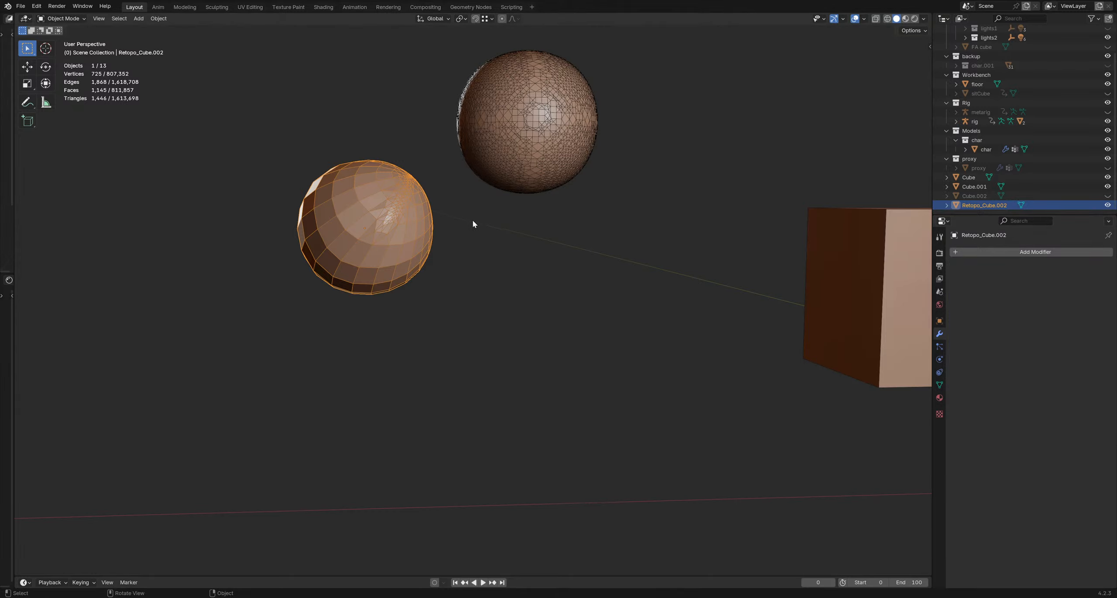
Step: Duplicate Cube.001 and place the copy about -1.68 m along X, between the original cube and the spheres
mouse_move(473, 224)
middle_down()
mouse_move(482, 243)
mouse_move(500, 239)
mouse_move(467, 241)
middle_up()
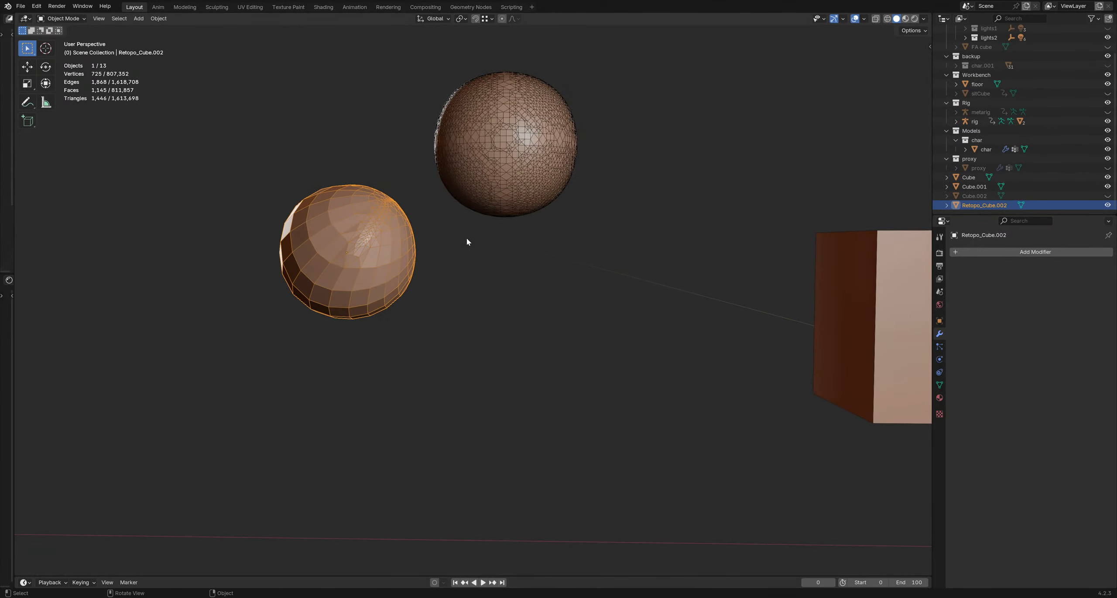
middle_drag(575, 254, 534, 275)
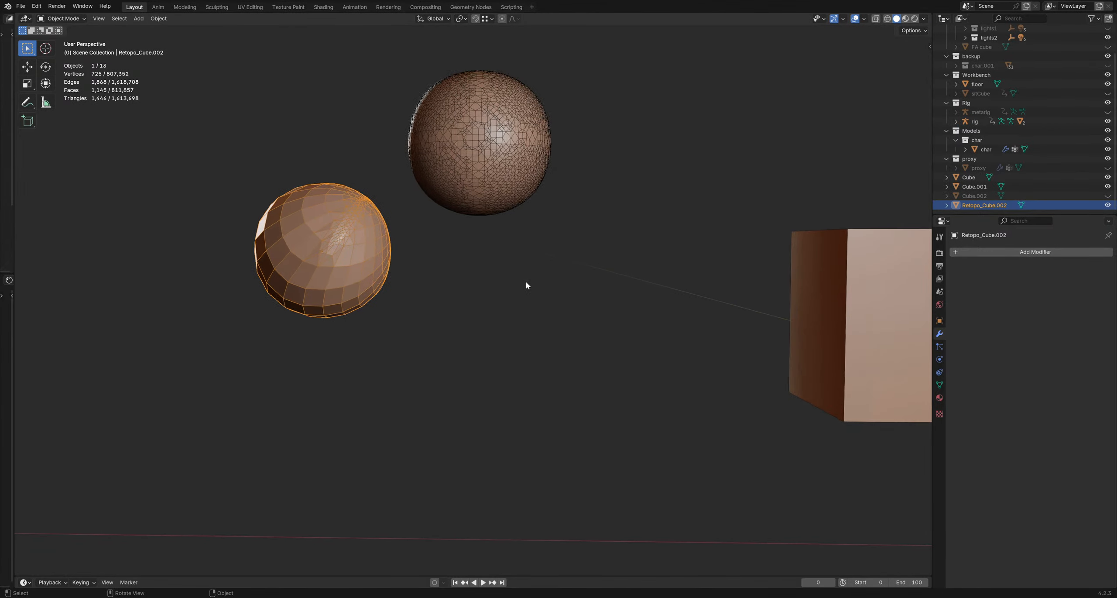
click(810, 316)
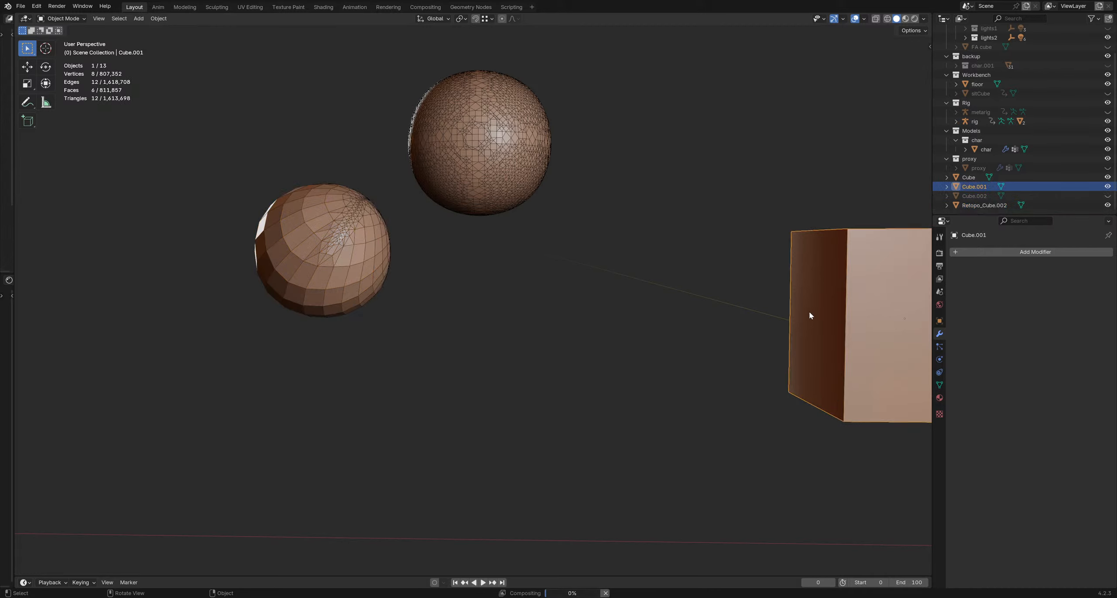
key(shift+d)
click(522, 311)
Step: Add a Multiresolution modifier to Cube.003, subdivided to level 4, and apply it
click(1010, 254)
mouse_move(1010, 255)
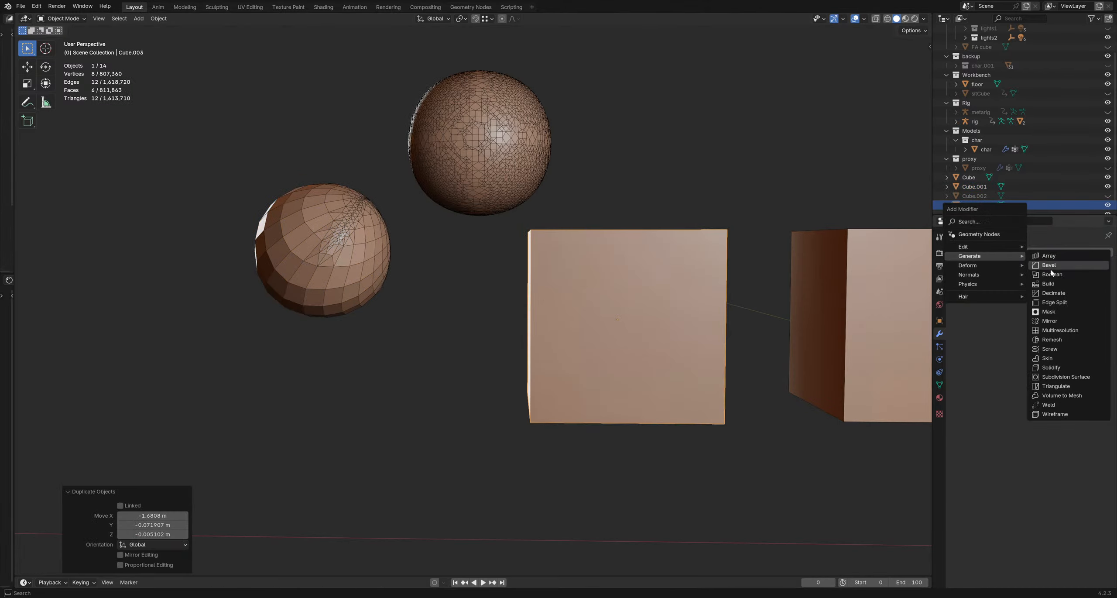
click(1047, 329)
click(1050, 349)
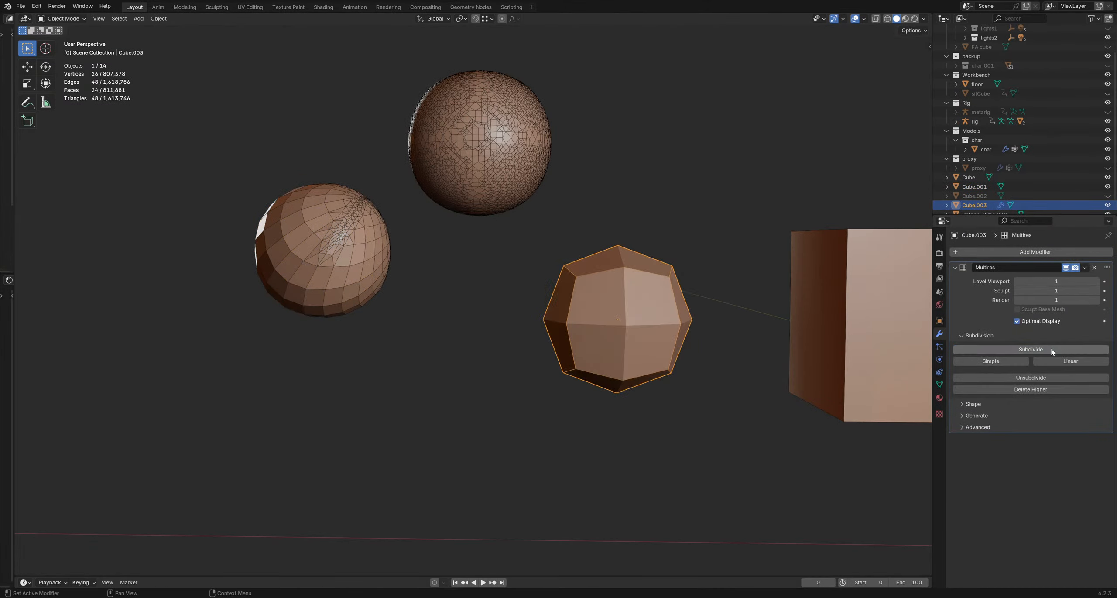
click(1051, 348)
click(1051, 350)
click(1050, 349)
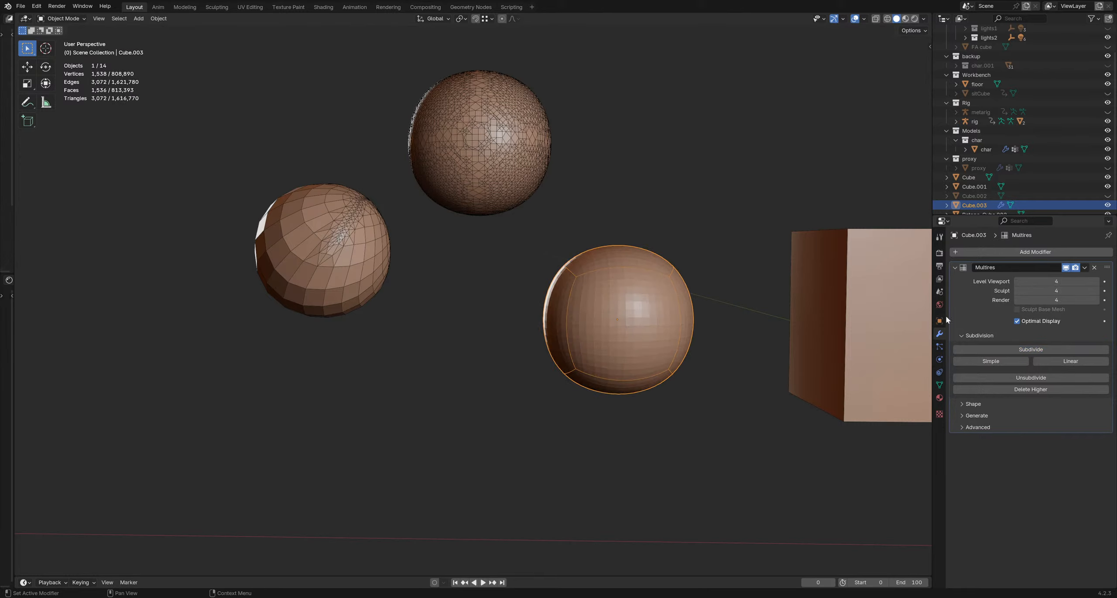
click(1085, 267)
click(1076, 278)
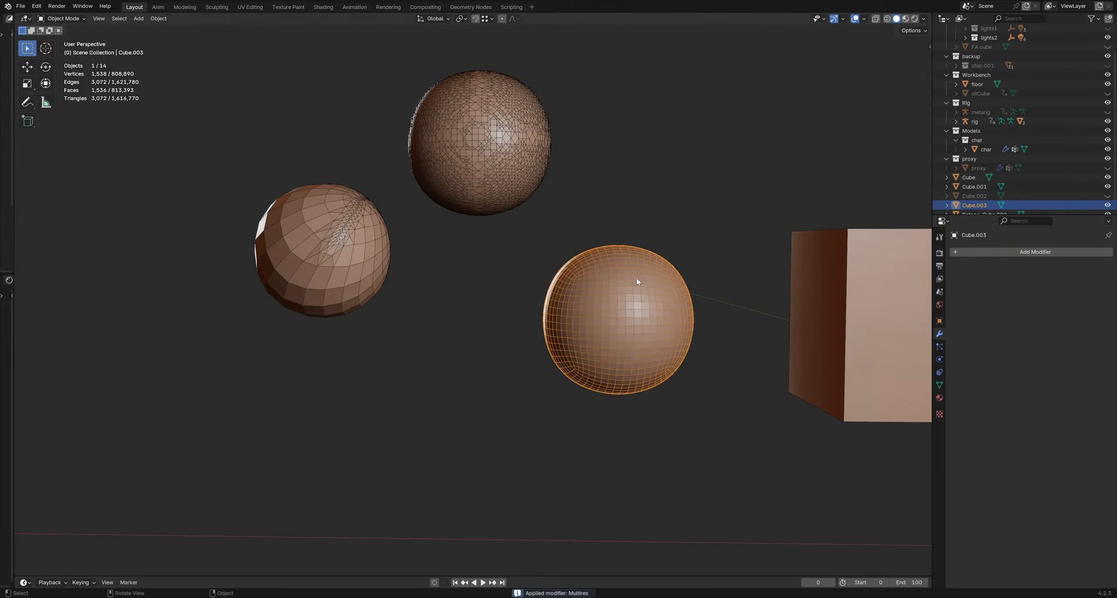
Step: Move Cube.003 about -0.39 m in X and -0.17 m in Z, away from the remaining cube
key(g)
click(604, 304)
key(r)
right_click(622, 284)
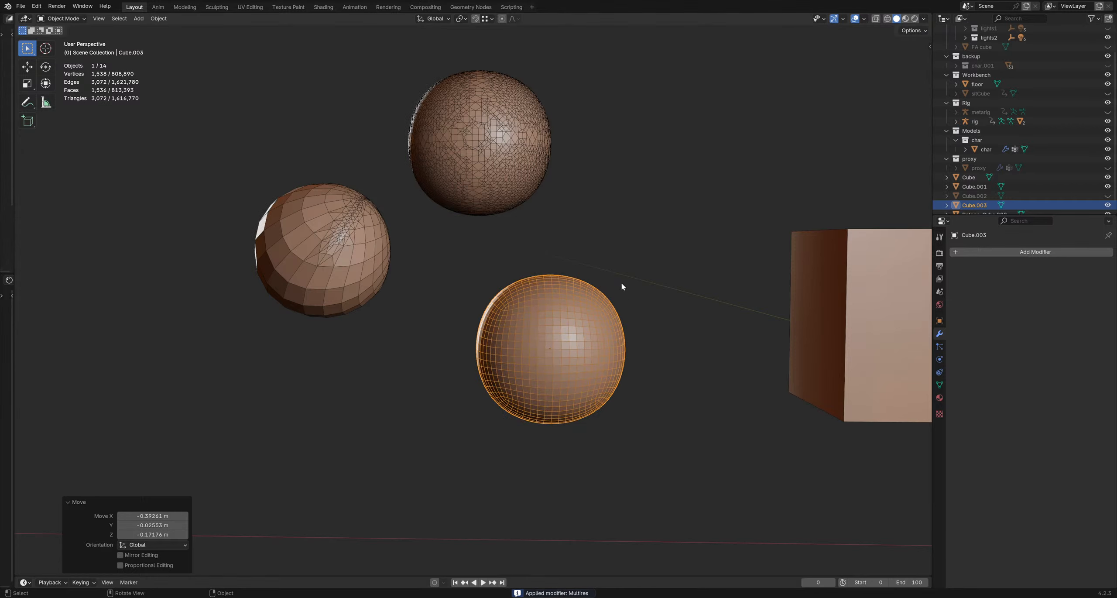
Step: Voxel-remesh Cube.003 in Sculpt Mode with a newly adjusted voxel size for a denser mesh, and return to Object Mode
key(ctrl+Tab)
click(576, 345)
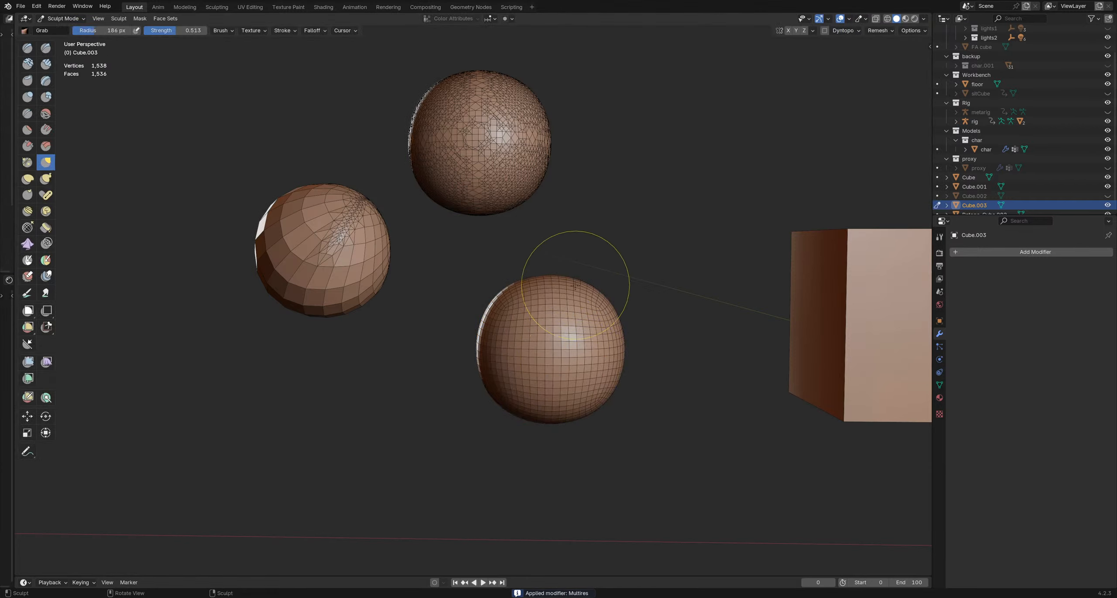
key(r)
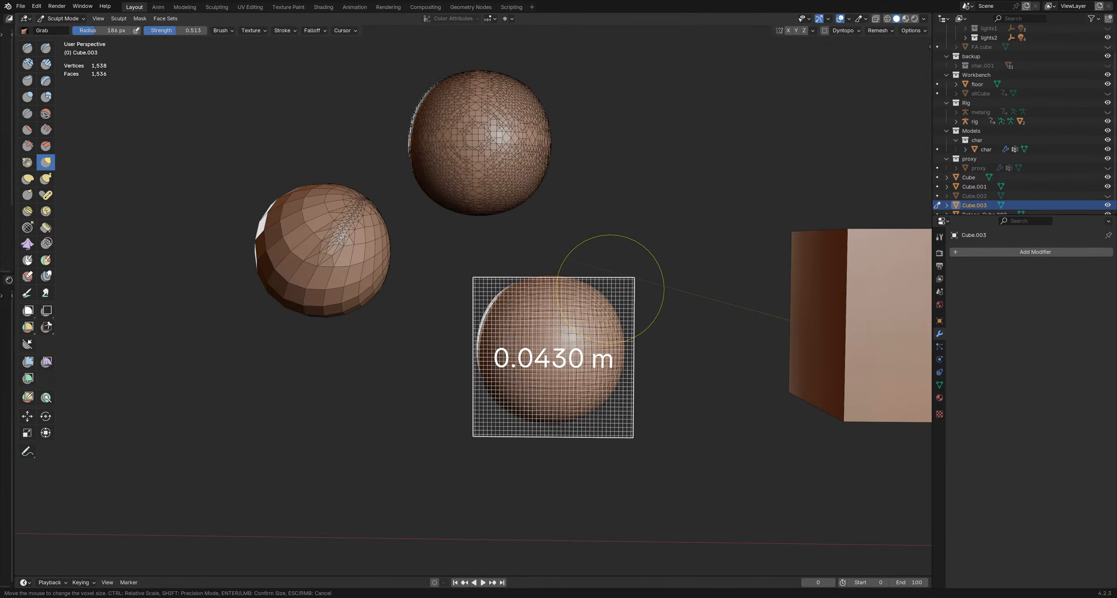
click(614, 279)
key(ctrl+r)
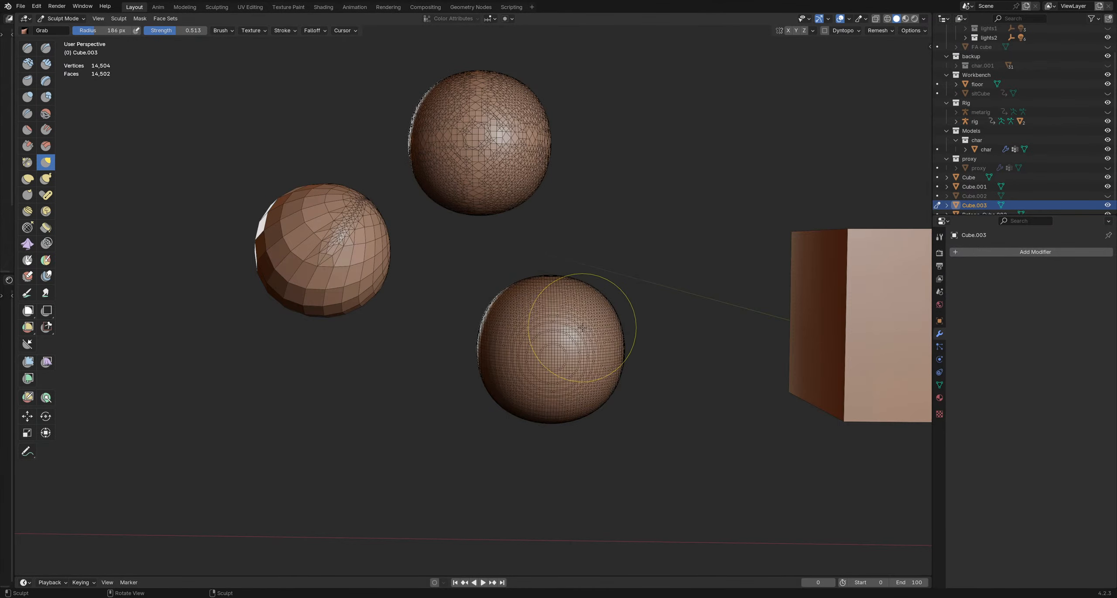
mouse_move(576, 307)
middle_down()
mouse_move(564, 311)
mouse_move(526, 273)
middle_up()
key(ctrl+Tab)
click(453, 293)
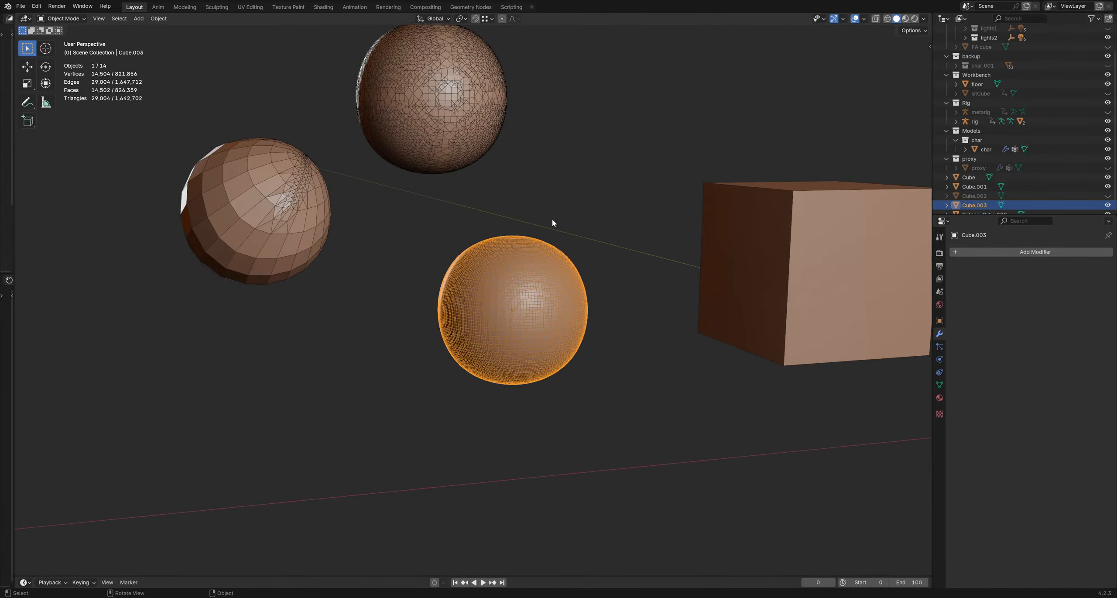
Step: Move Cube.003 slightly upward, closer to the two other spheres, and deselect it
drag(533, 284, 549, 248)
click(595, 216)
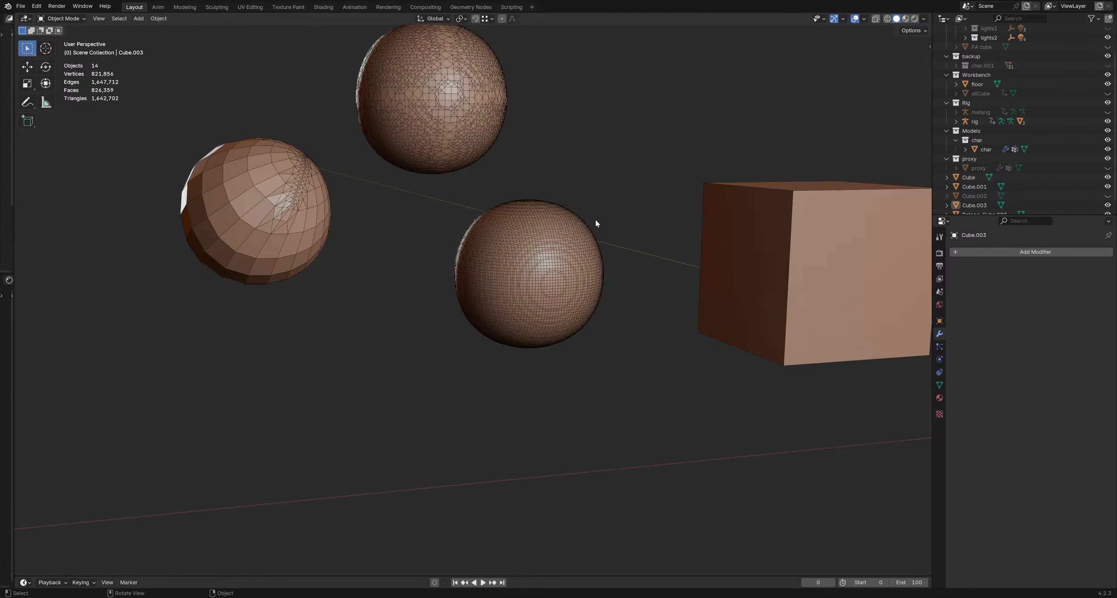
middle_drag(595, 219, 582, 215)
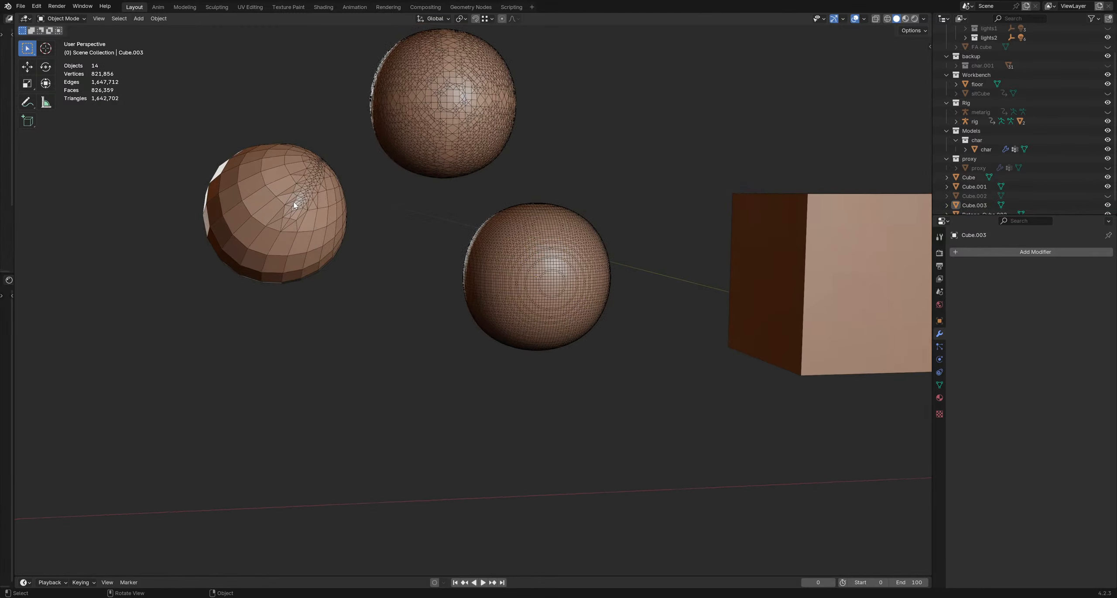
Step: Set Quad Remesher's Adaptive Size to 0% and remesh Cube.003
click(554, 248)
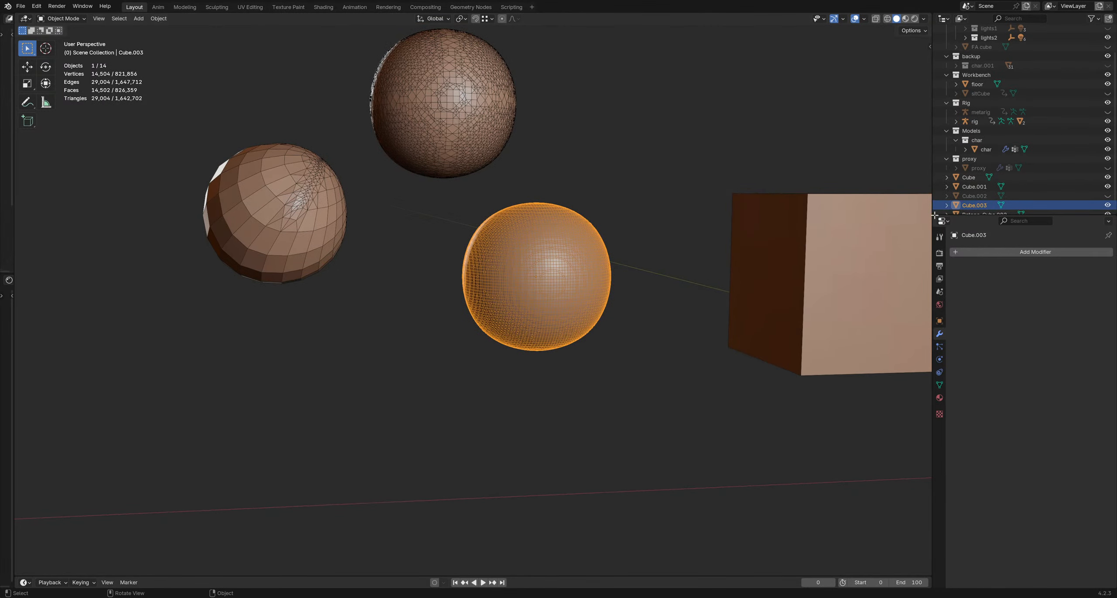
key(n)
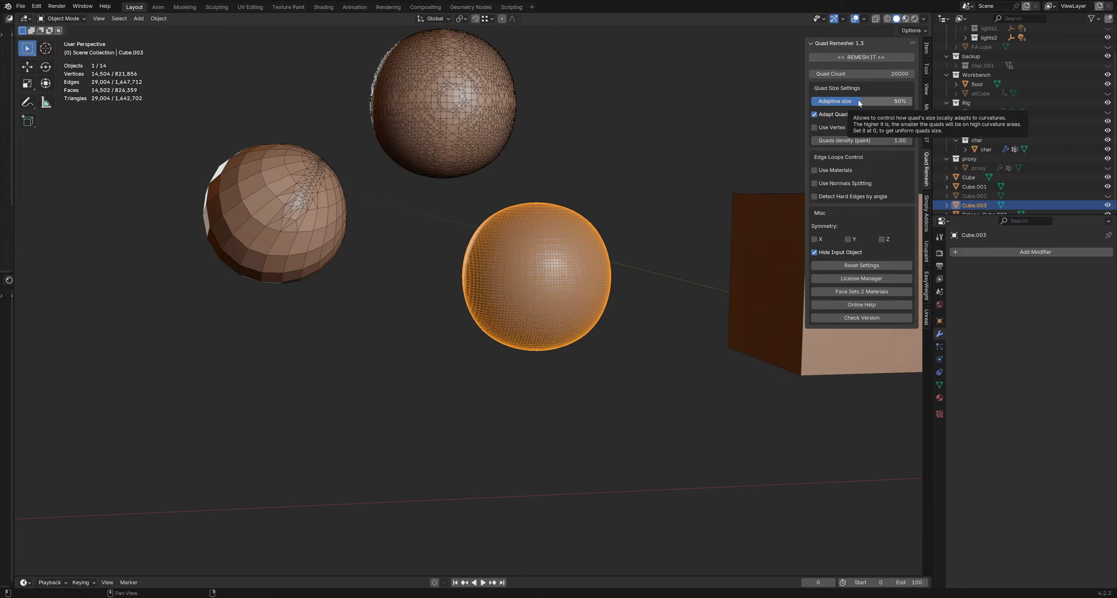
drag(858, 102, 805, 103)
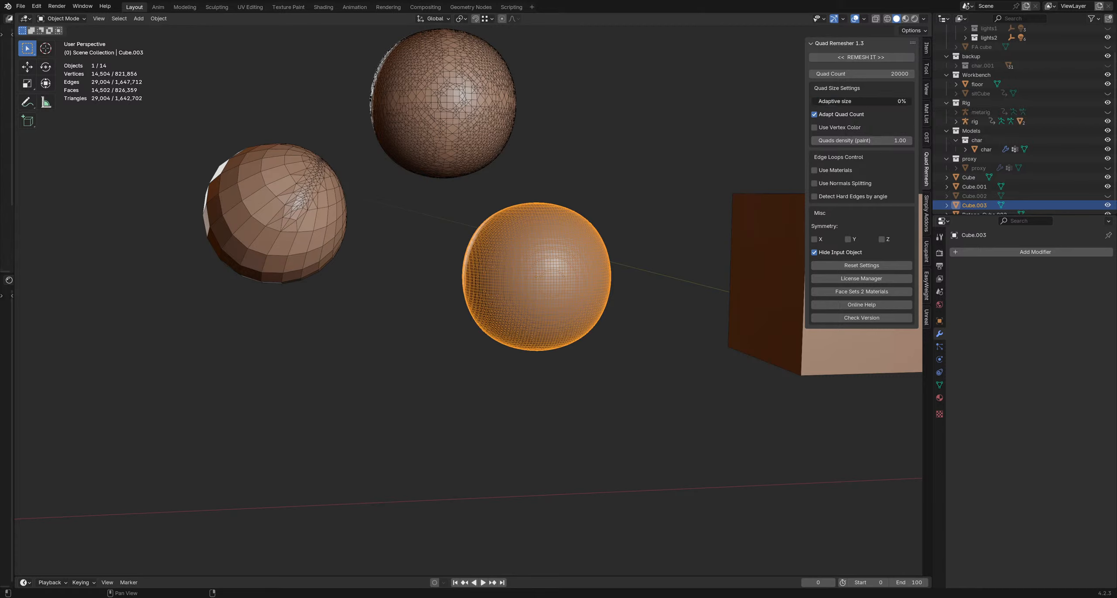
click(587, 200)
click(572, 235)
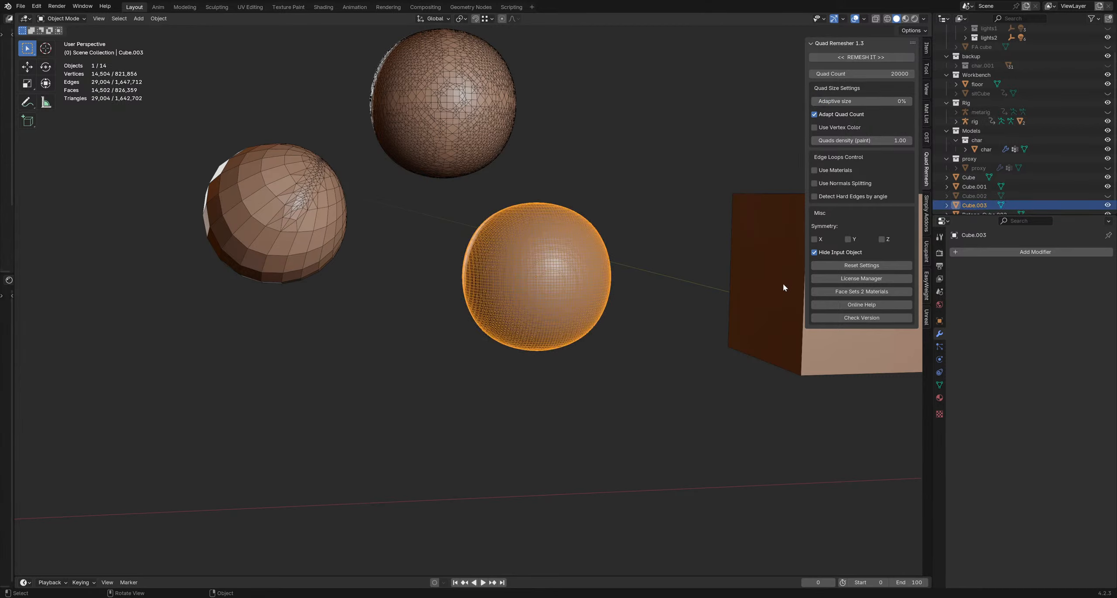
click(629, 164)
click(577, 234)
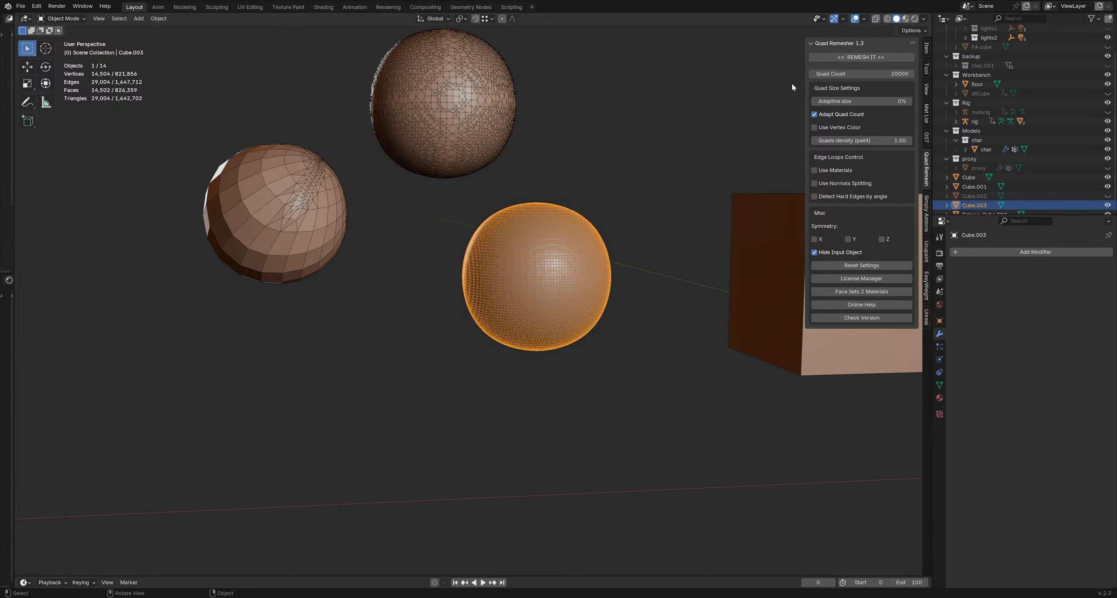
click(842, 58)
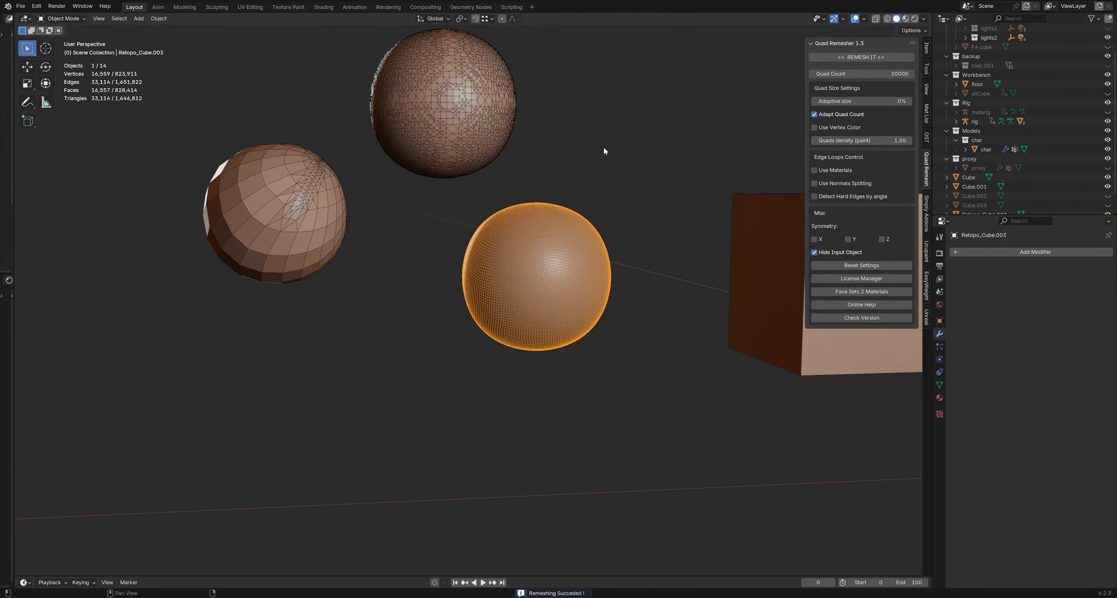
Step: Try to unsubdivide Retopo_Cube.003 with a new Multiresolution modifier, and remove the modifier
click(602, 177)
middle_drag(609, 191, 426, 231)
middle_drag(685, 256, 551, 227)
click(533, 252)
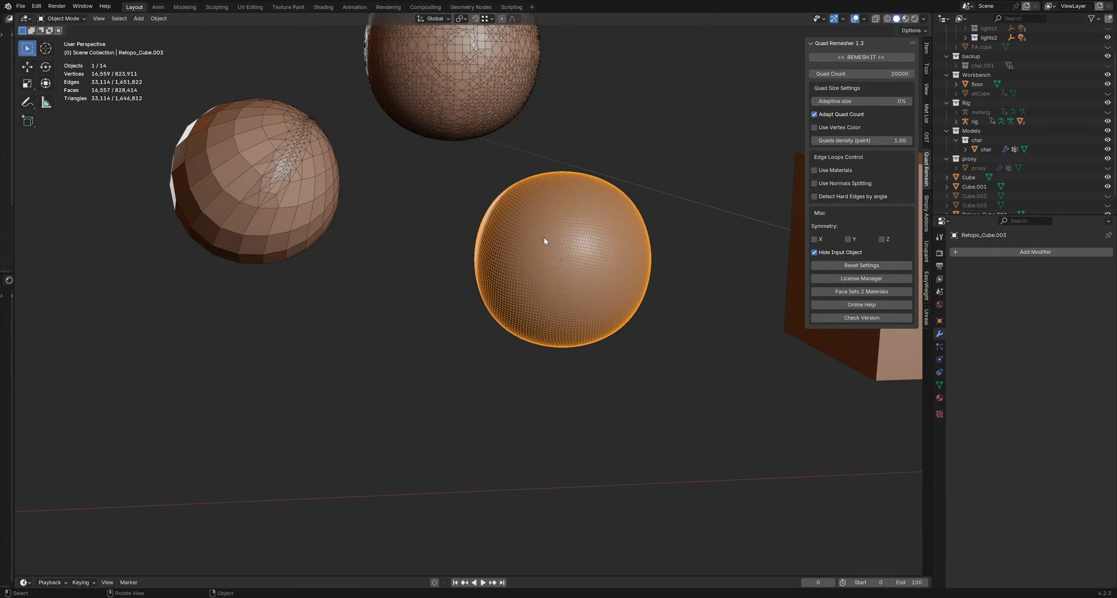
click(1000, 253)
click(1011, 252)
mouse_move(1011, 253)
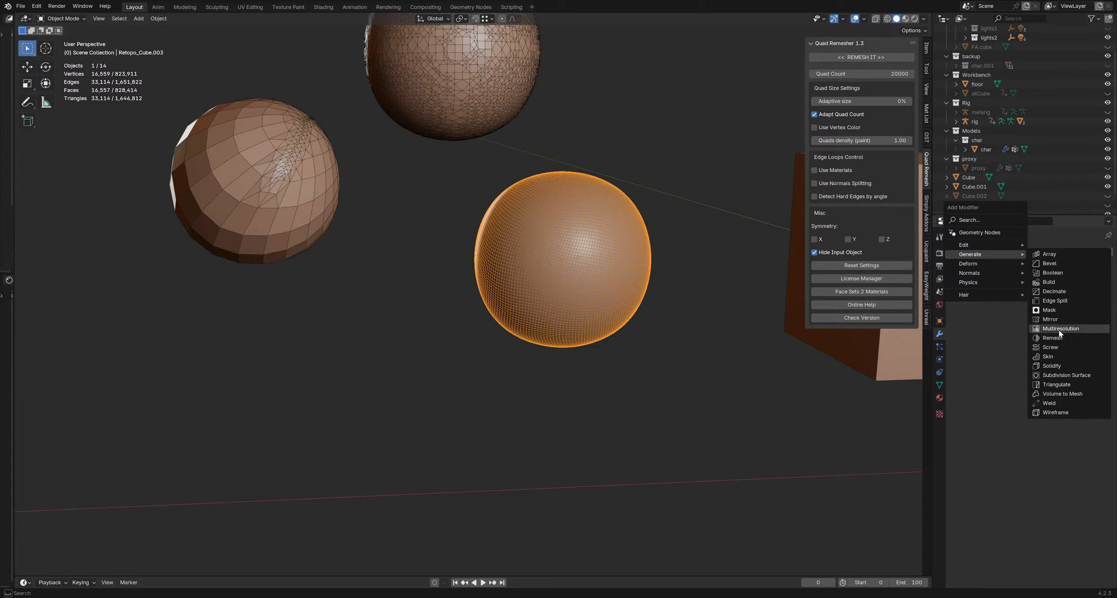
click(1034, 328)
click(1030, 378)
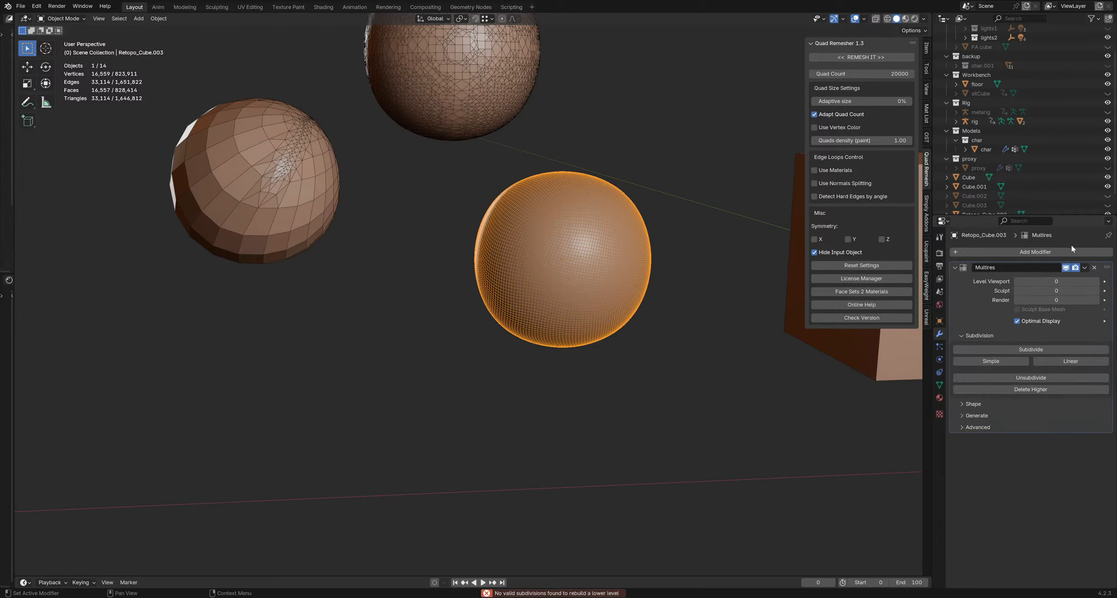
click(1095, 268)
Step: Add a Decimate modifier to Retopo_Cube.003 in Un-Subdivide mode with 5 iterations
click(1036, 252)
mouse_move(1036, 253)
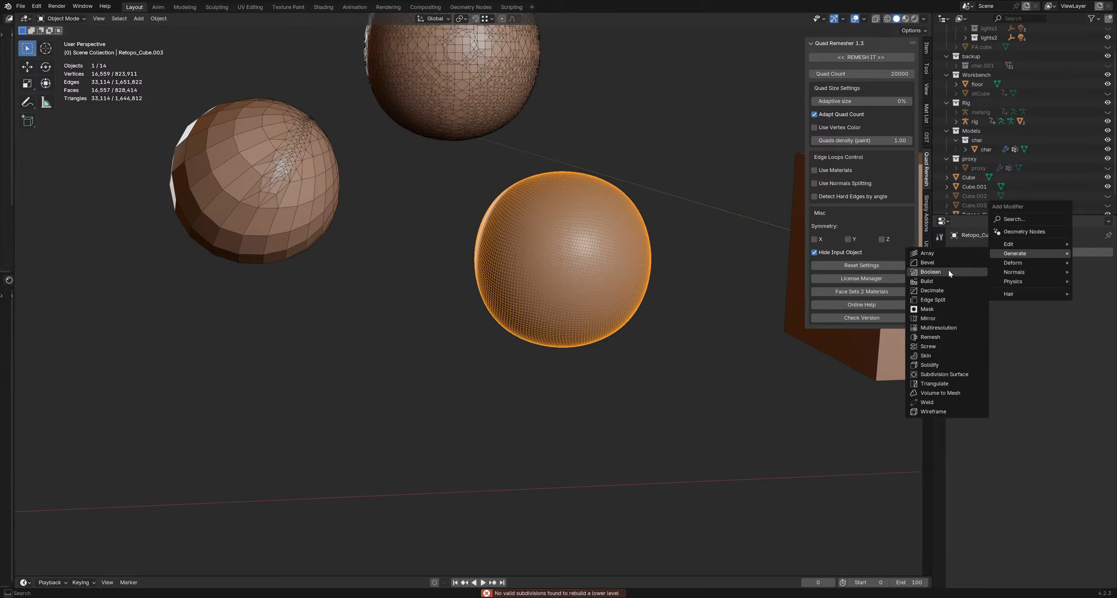
click(932, 290)
click(1030, 282)
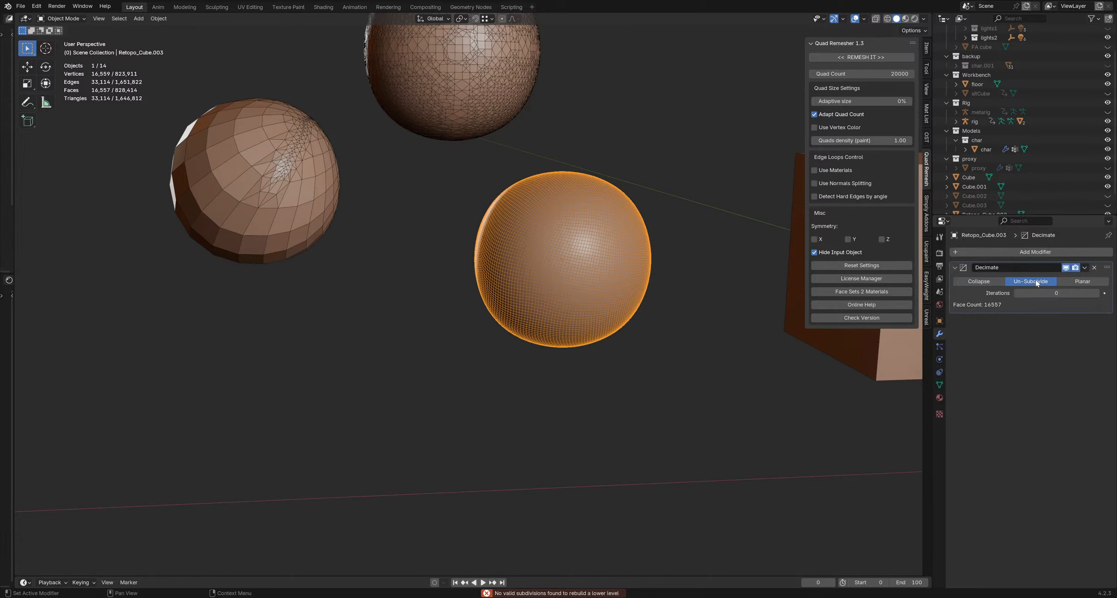
click(1096, 292)
click(1096, 293)
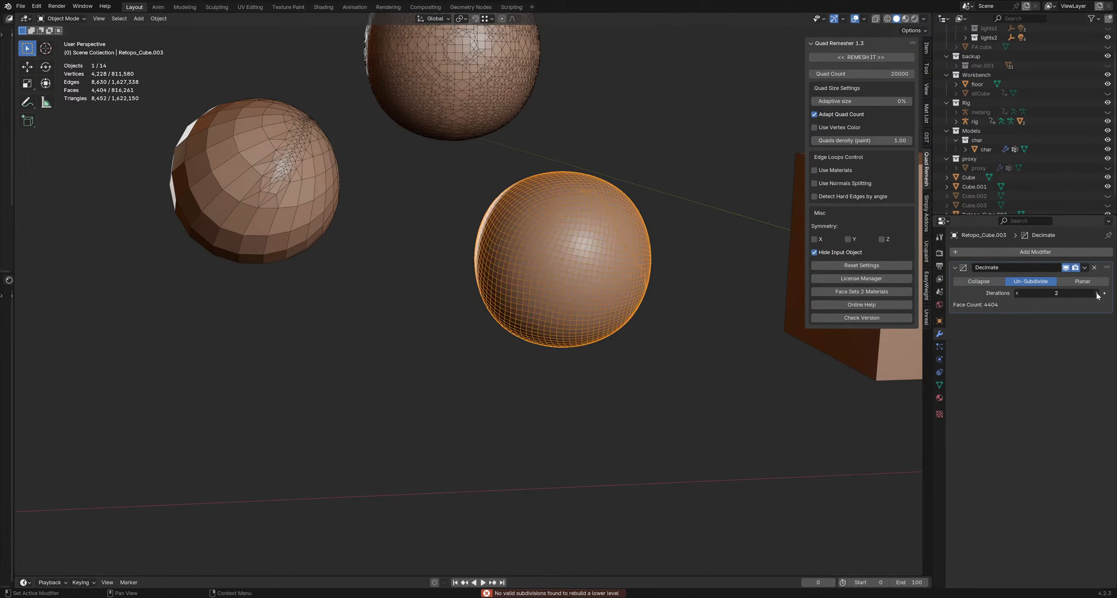
click(1096, 292)
click(1096, 293)
click(1096, 293)
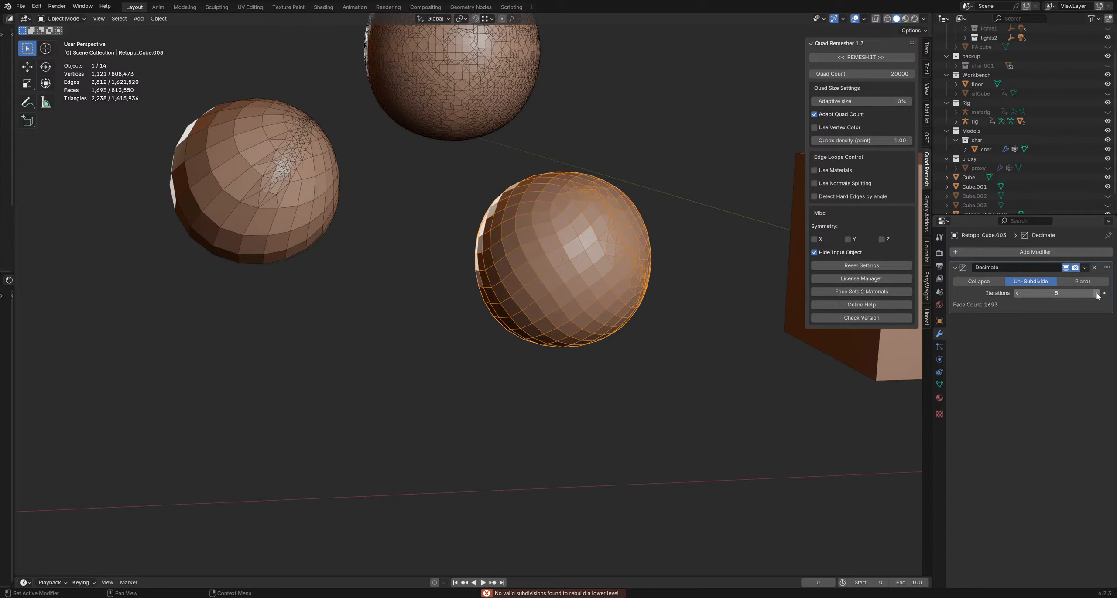
Step: Test the Un-Subdivide decimation of Retopo_Cube.003 at up to 10 iterations and return it to 5
click(1096, 293)
click(1096, 292)
click(1096, 293)
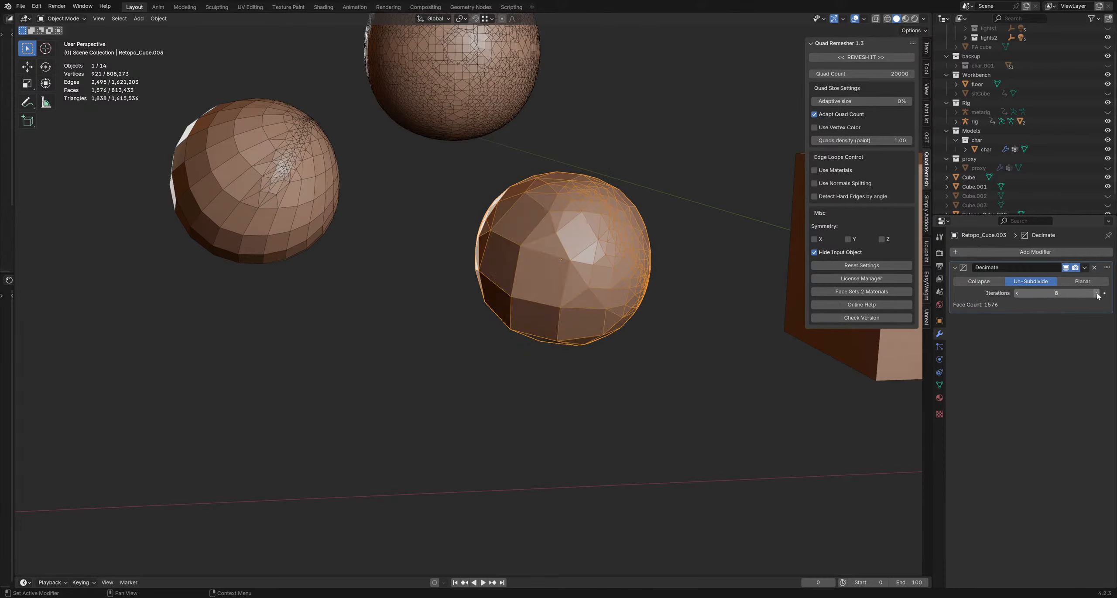
click(1096, 293)
click(1096, 293)
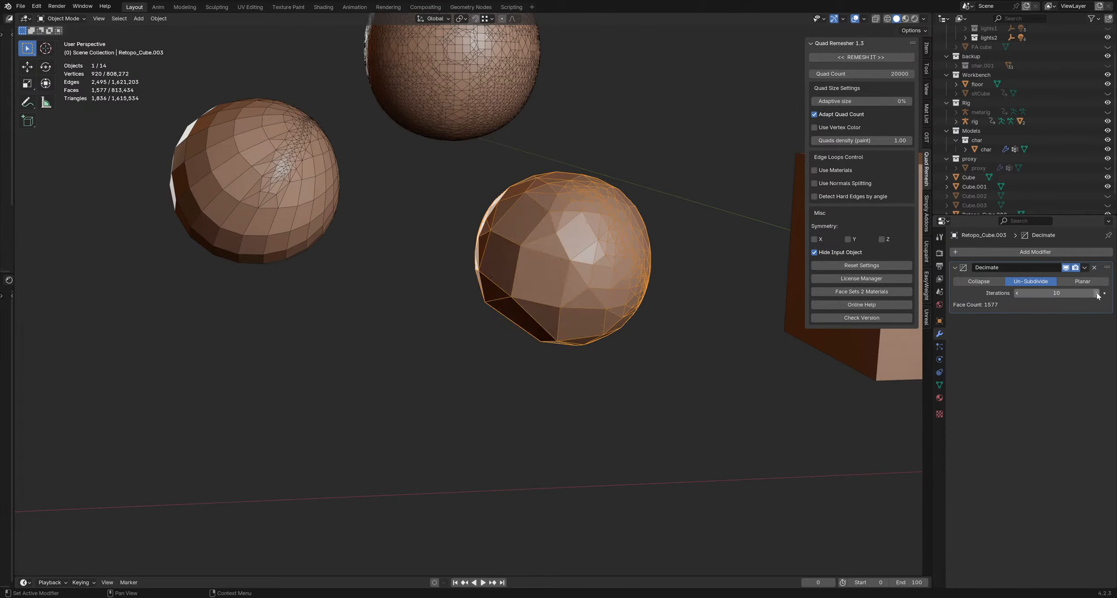
click(1017, 293)
click(1017, 292)
click(1017, 293)
click(1017, 293)
click(1017, 293)
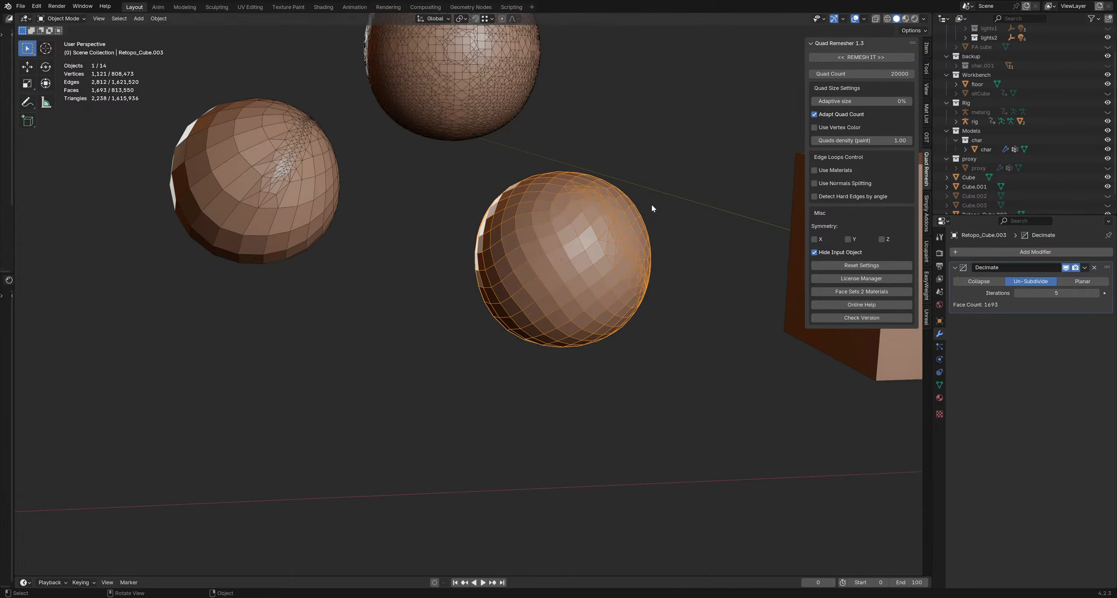
middle_drag(651, 204, 555, 211)
middle_drag(571, 306, 803, 238)
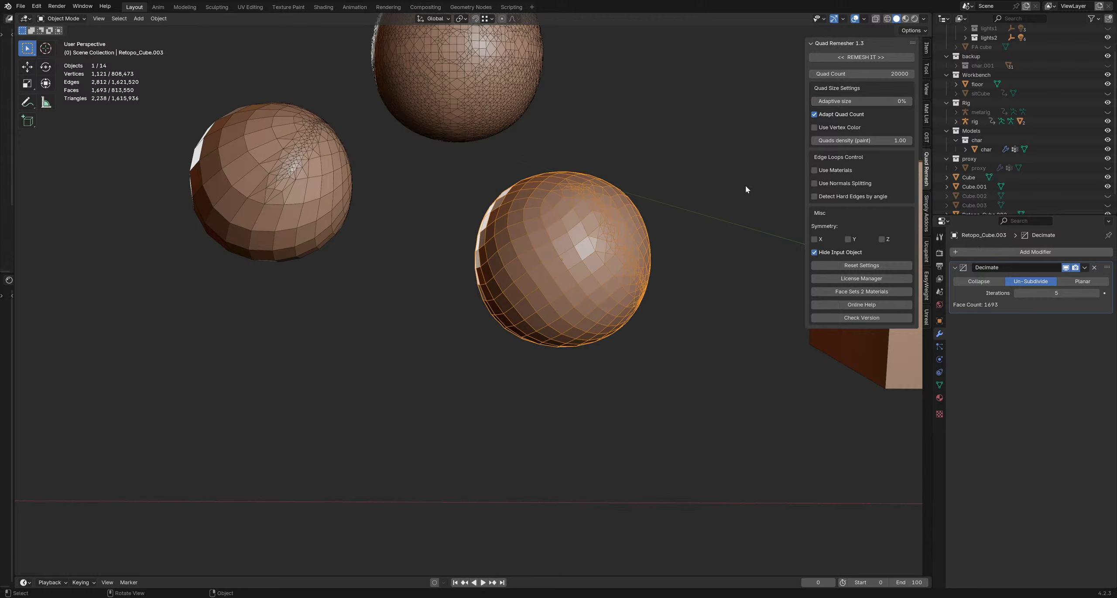
middle_drag(738, 185, 624, 204)
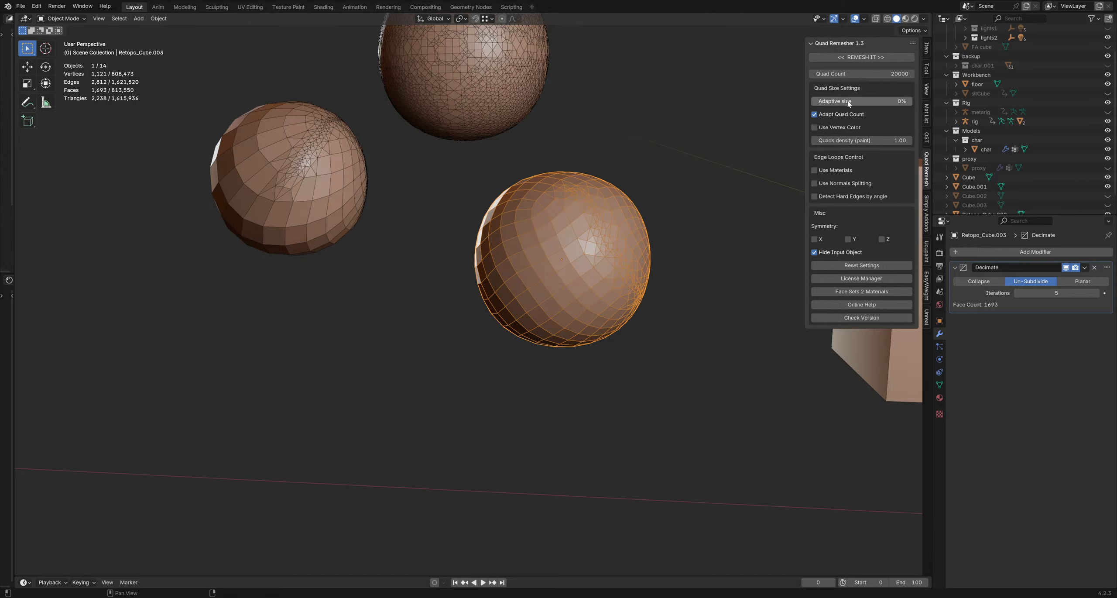
click(650, 155)
click(584, 220)
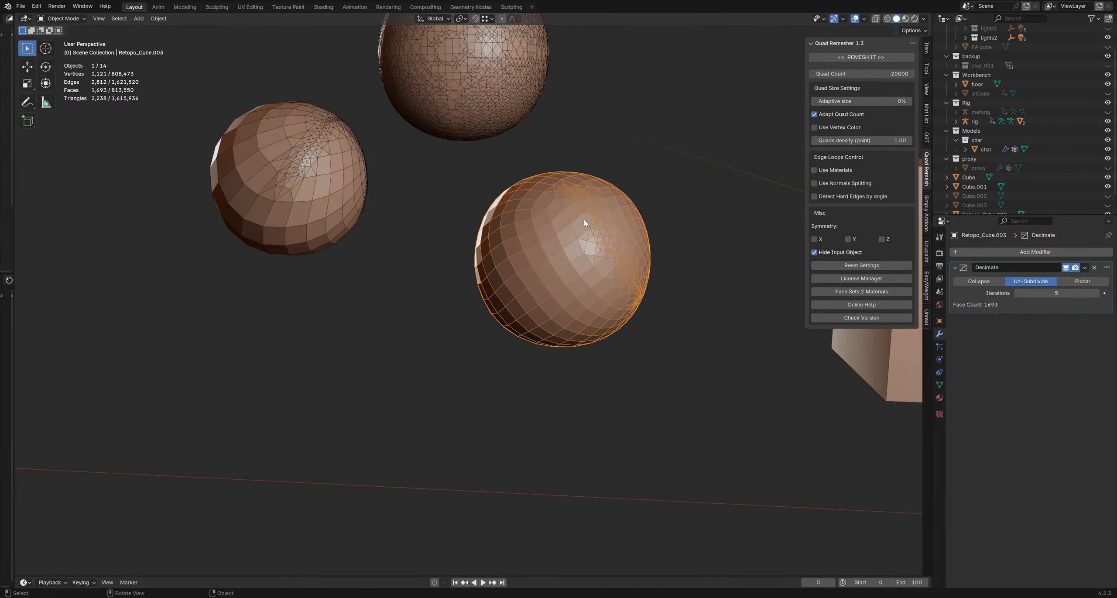
Step: Delete the decimated Retopo_Cube.003 sphere
key(x)
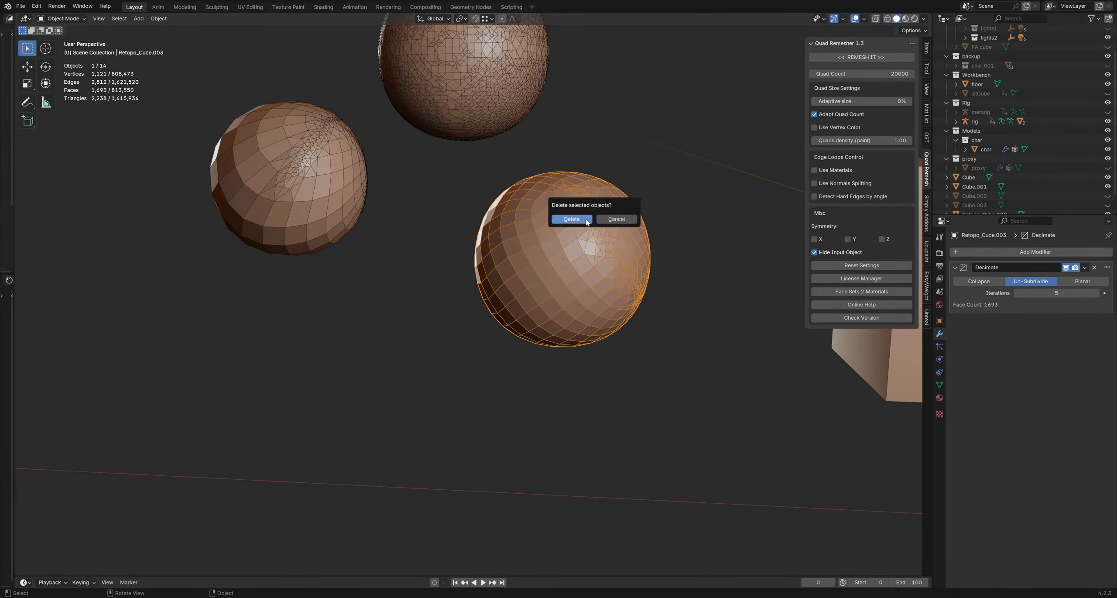
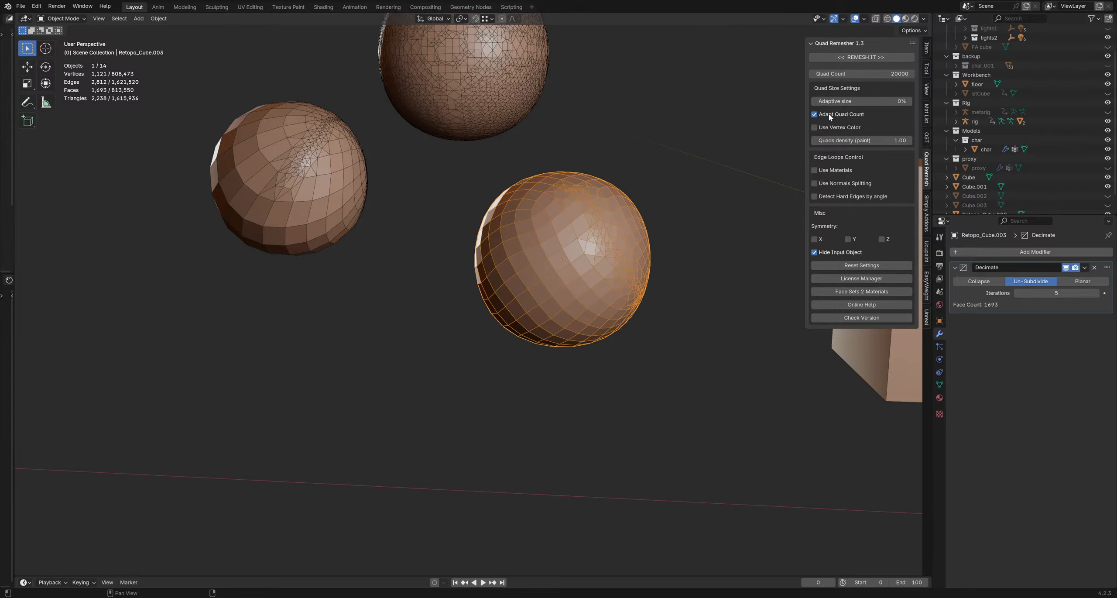
click(602, 139)
click(569, 213)
key(x)
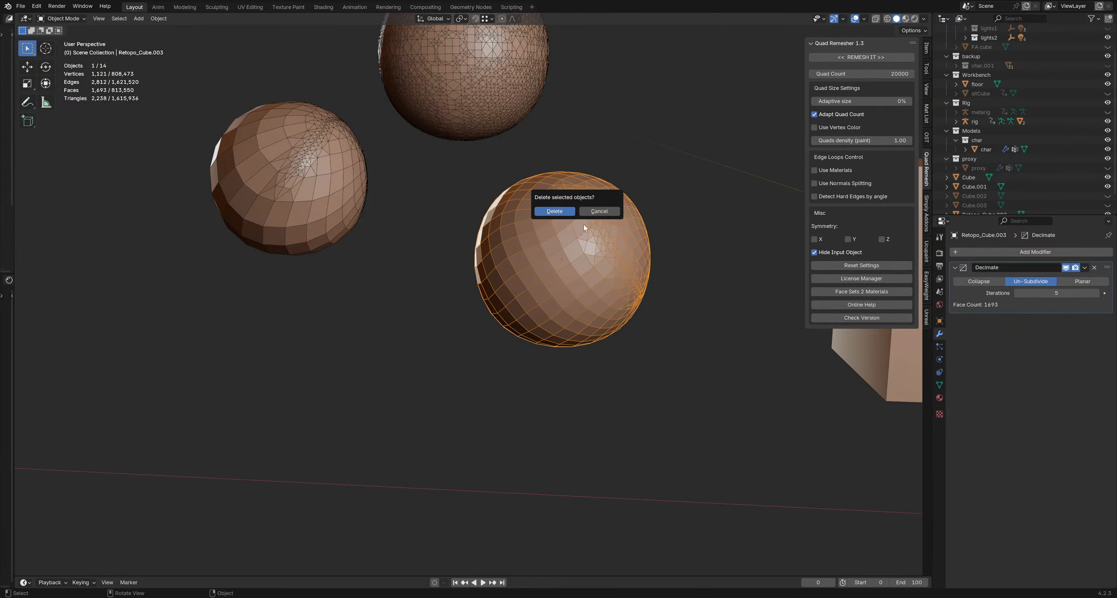
click(583, 214)
Step: Duplicate the plain test cube and place the copy about 1.78 m away along negative X
middle_drag(619, 225, 632, 226)
key(shift+d)
click(380, 245)
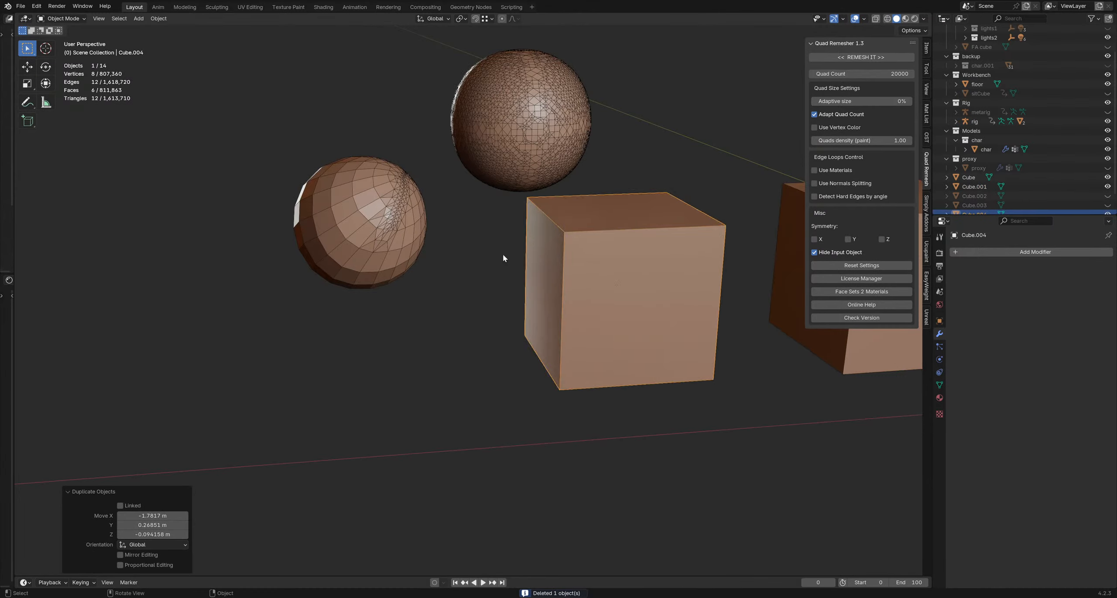
Step: Add a Multiresolution modifier to Cube.004, subdivide it to level 4 and apply the modifier
middle_drag(576, 250, 563, 243)
shift+middle_drag(563, 243, 490, 233)
click(1032, 250)
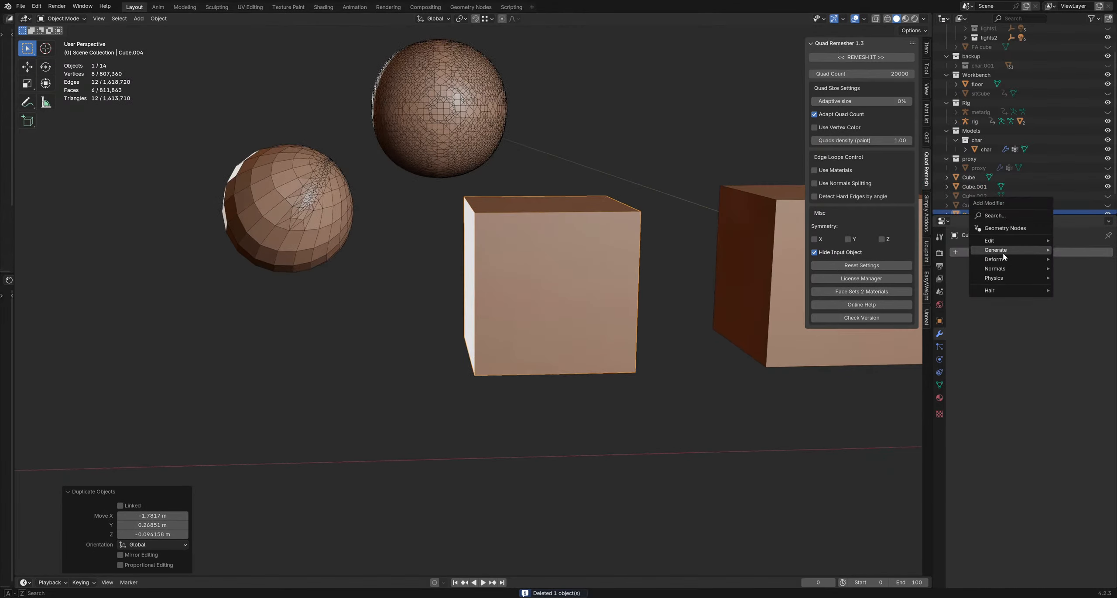
mouse_move(1003, 253)
click(925, 321)
click(1057, 350)
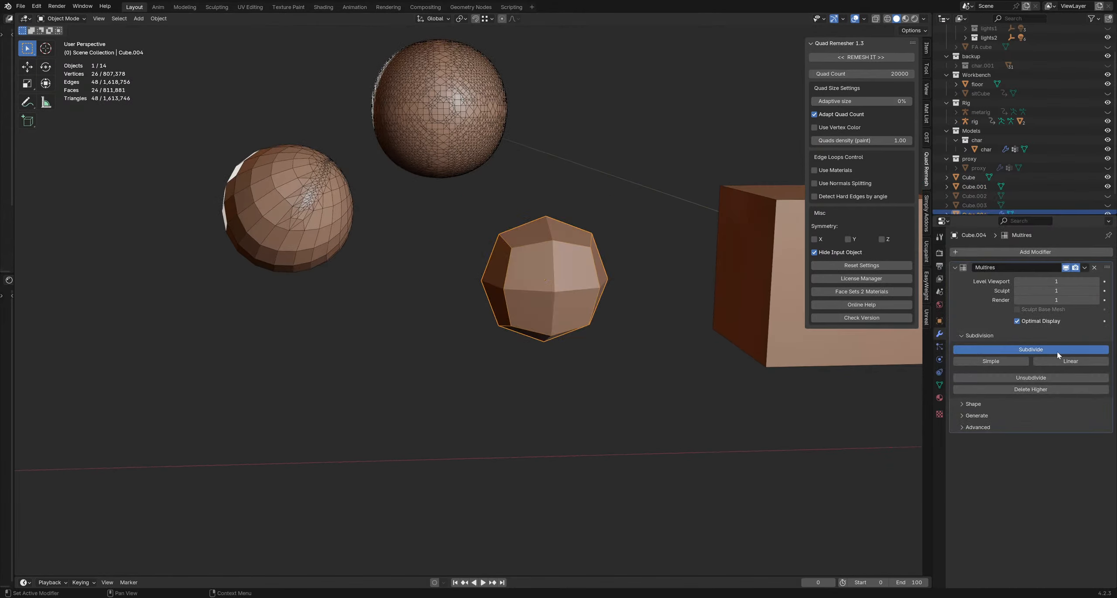
click(1057, 350)
click(1057, 349)
click(1057, 350)
click(1085, 267)
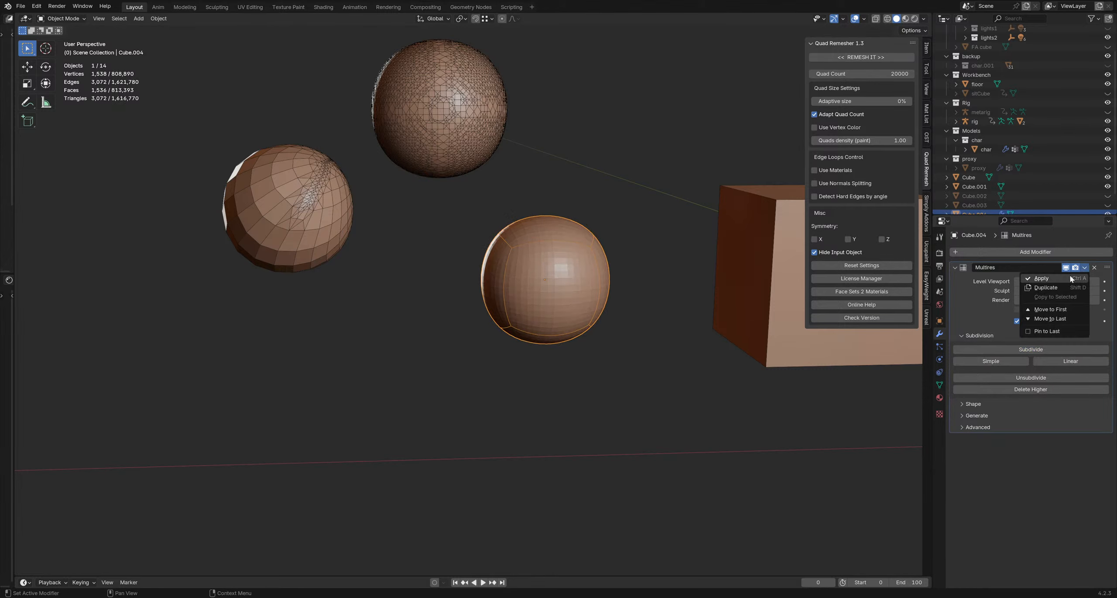
click(1013, 283)
Step: Voxel-remesh Cube.004 in Sculpt Mode with a finer voxel size and return to Object Mode
key(ctrl+Tab)
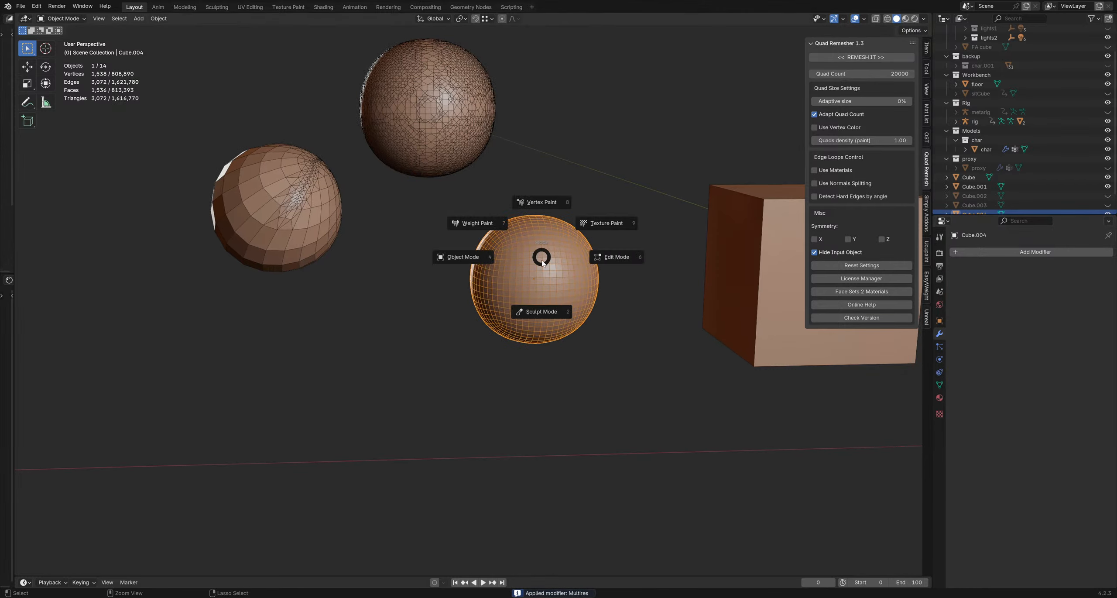
click(543, 283)
key(r)
click(558, 268)
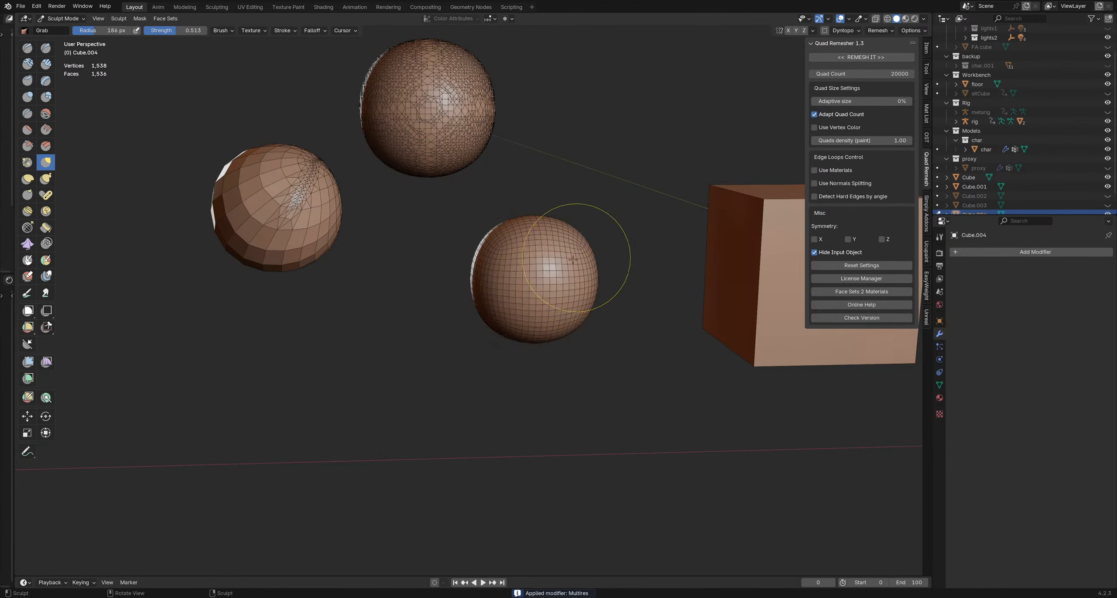
mouse_move(555, 274)
middle_down()
mouse_move(549, 259)
mouse_move(535, 260)
middle_up()
key(ctrl+Tab)
click(470, 256)
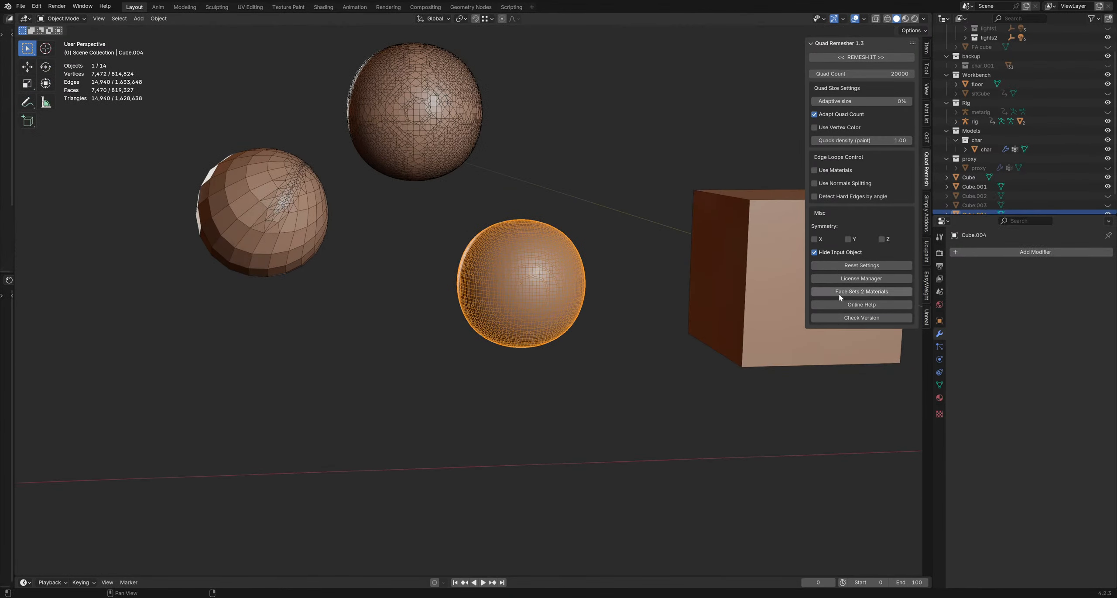
Step: Turn off Adapt Quad Count and remesh Cube.004 with Quad Remesher at a quad count of 20000
click(822, 116)
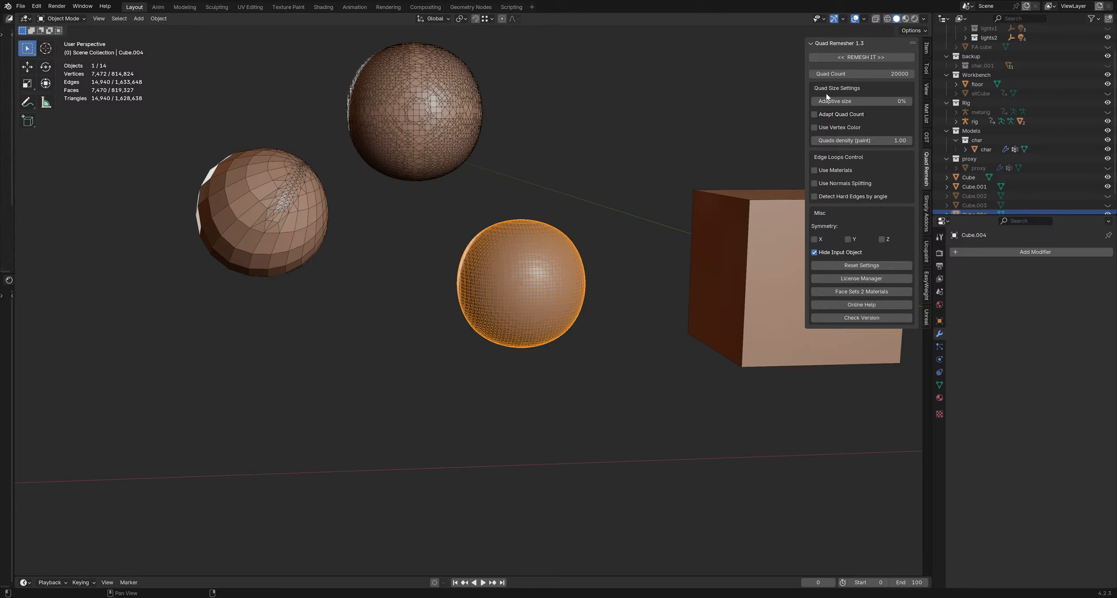
click(850, 57)
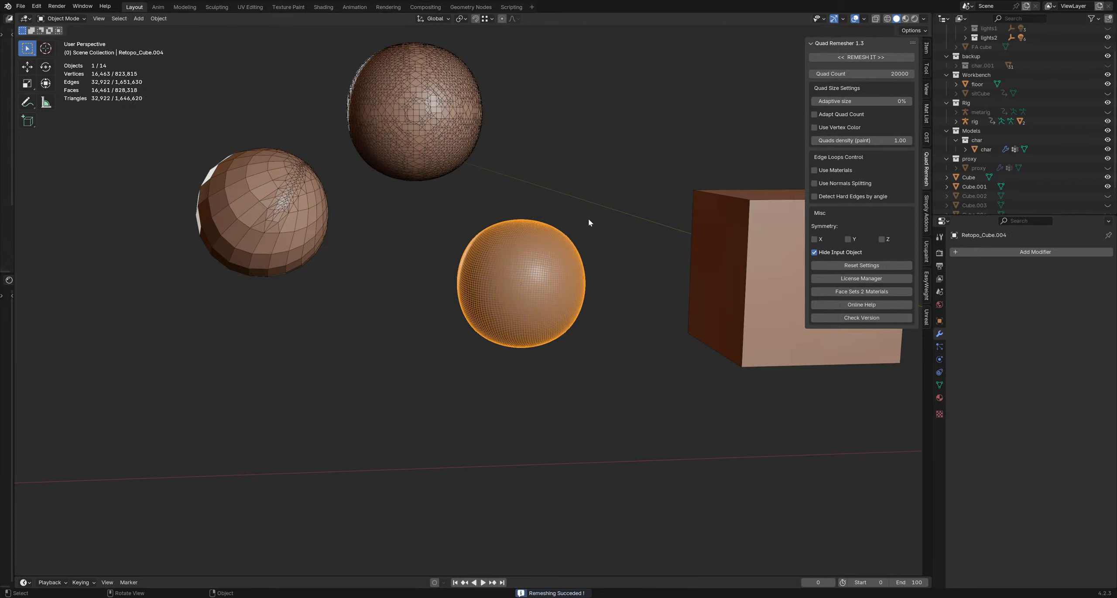
middle_drag(568, 229, 569, 293)
scroll(530, 299, up, 2)
scroll(488, 273, up, 2)
scroll(536, 245, down, 2)
scroll(610, 273, down, 2)
scroll(563, 291, up, 1)
middle_drag(550, 292, 574, 284)
click(631, 219)
click(580, 253)
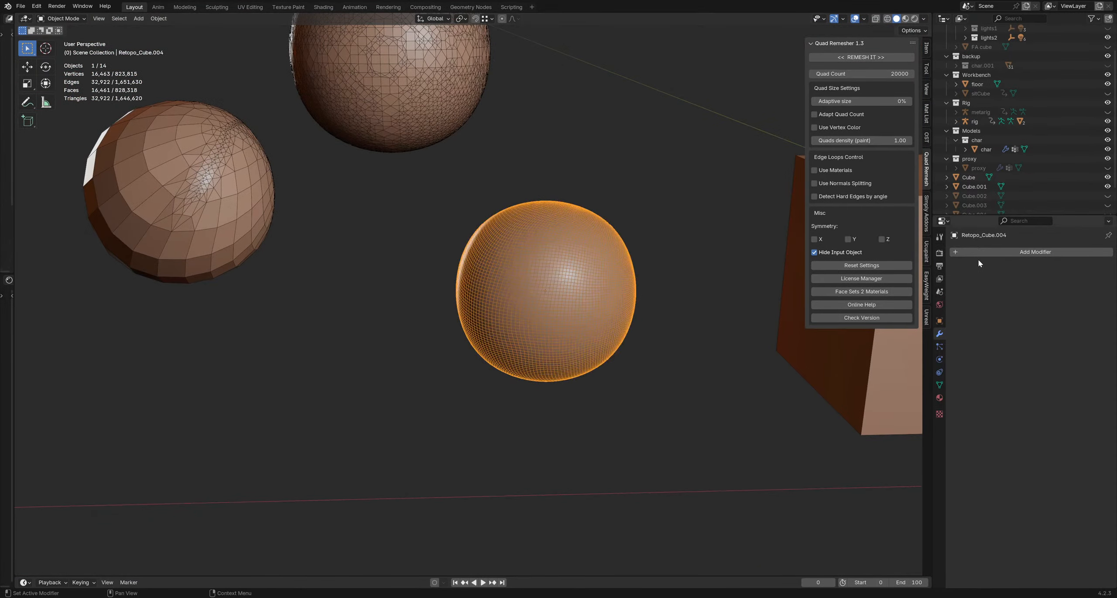
Step: Try a Remesh modifier on Retopo_Cube.004 in Sharp, Smooth and Voxel modes, and remove the modifier
click(977, 254)
mouse_move(976, 254)
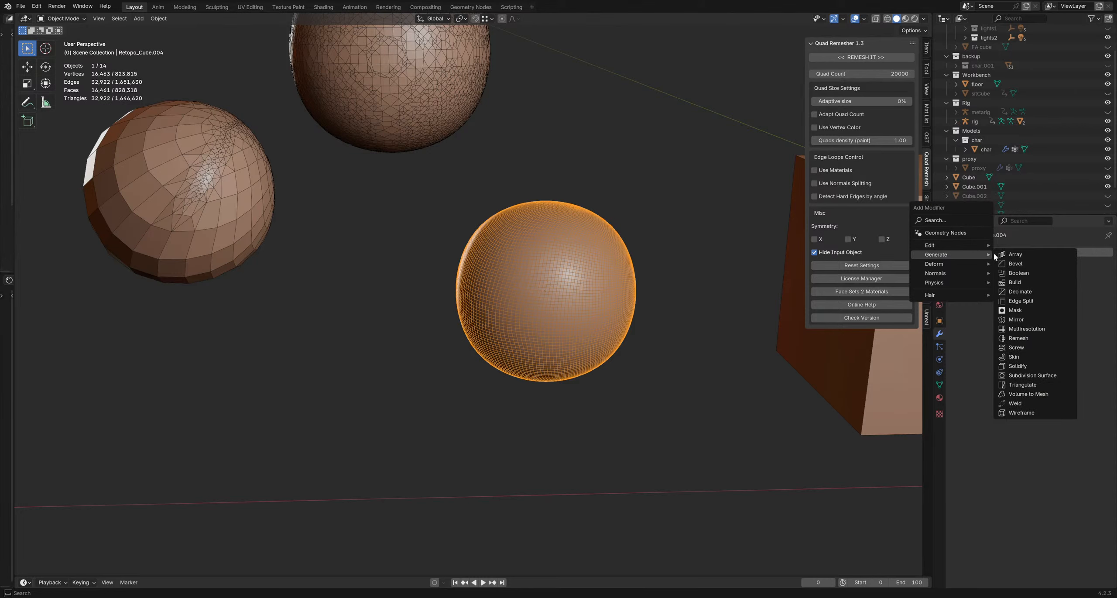
click(1032, 337)
shift+middle_drag(772, 252, 728, 252)
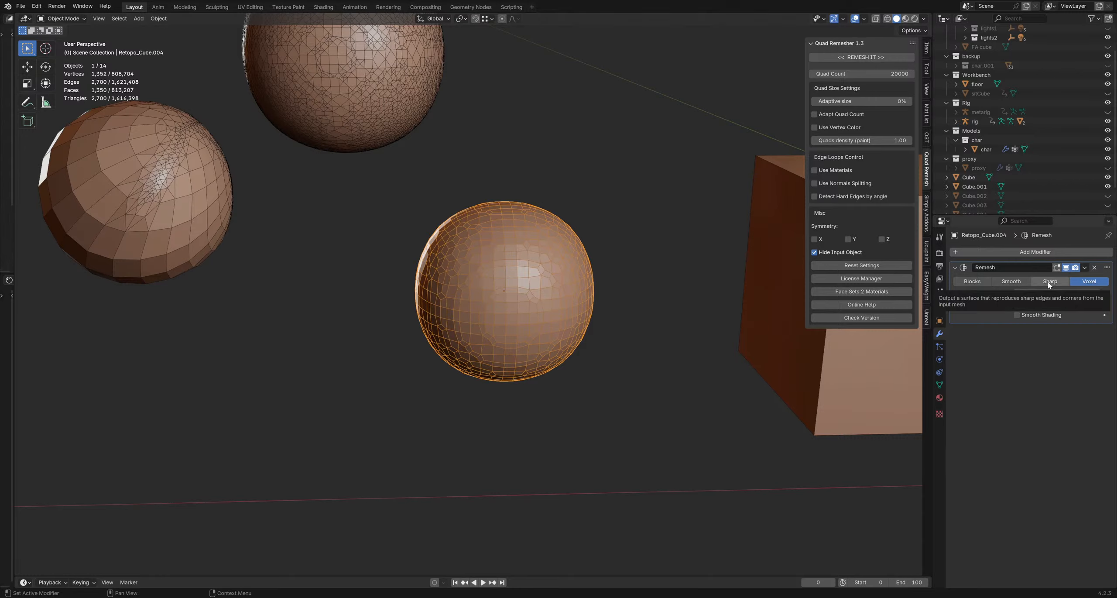
click(1035, 284)
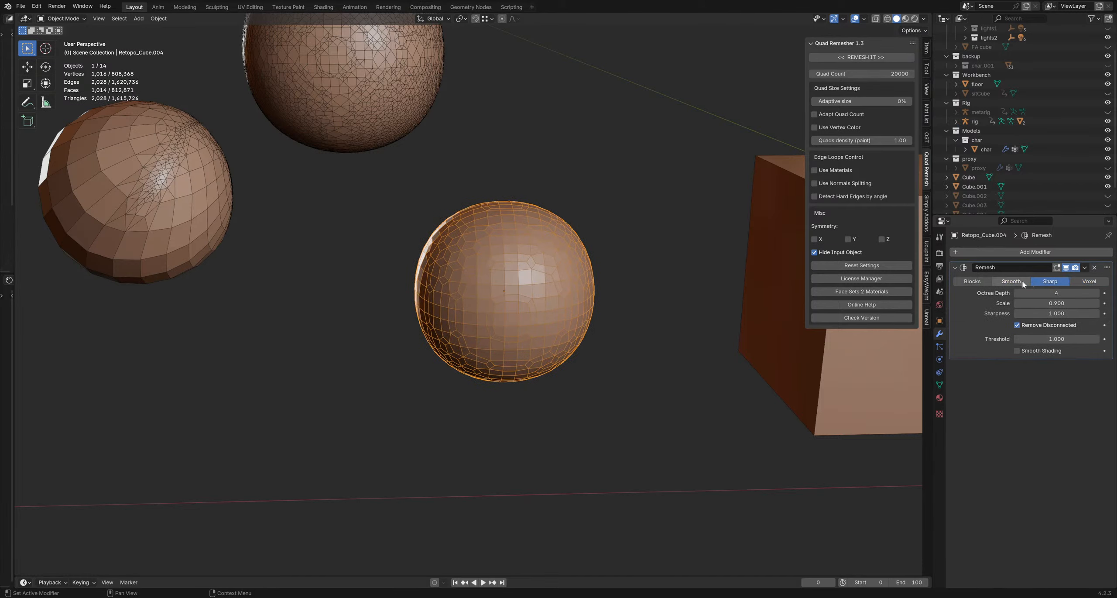
click(1022, 282)
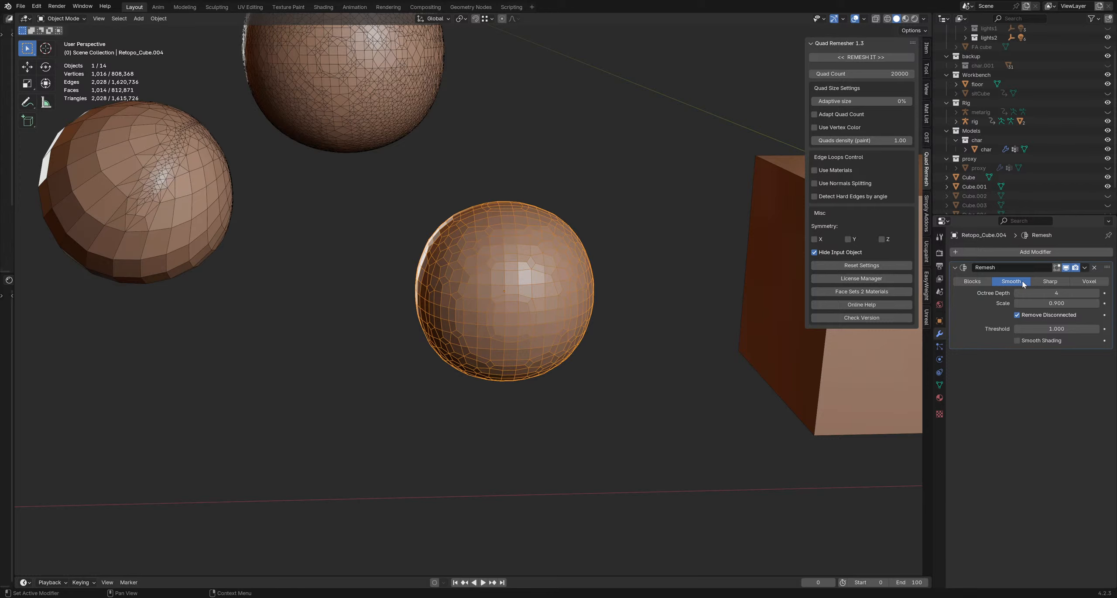
click(1049, 282)
click(1082, 283)
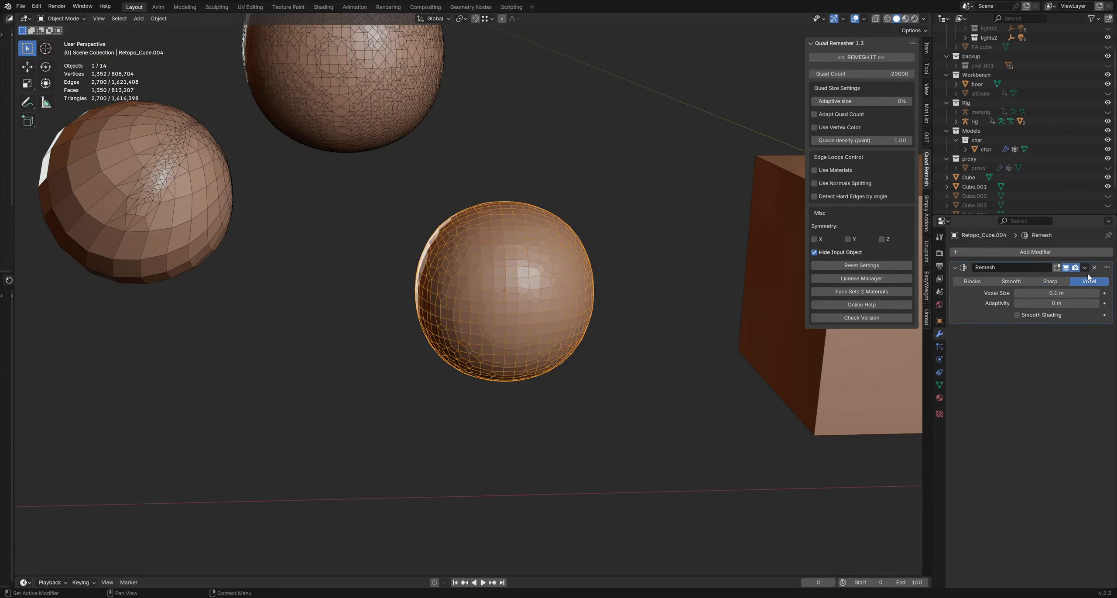
click(1095, 268)
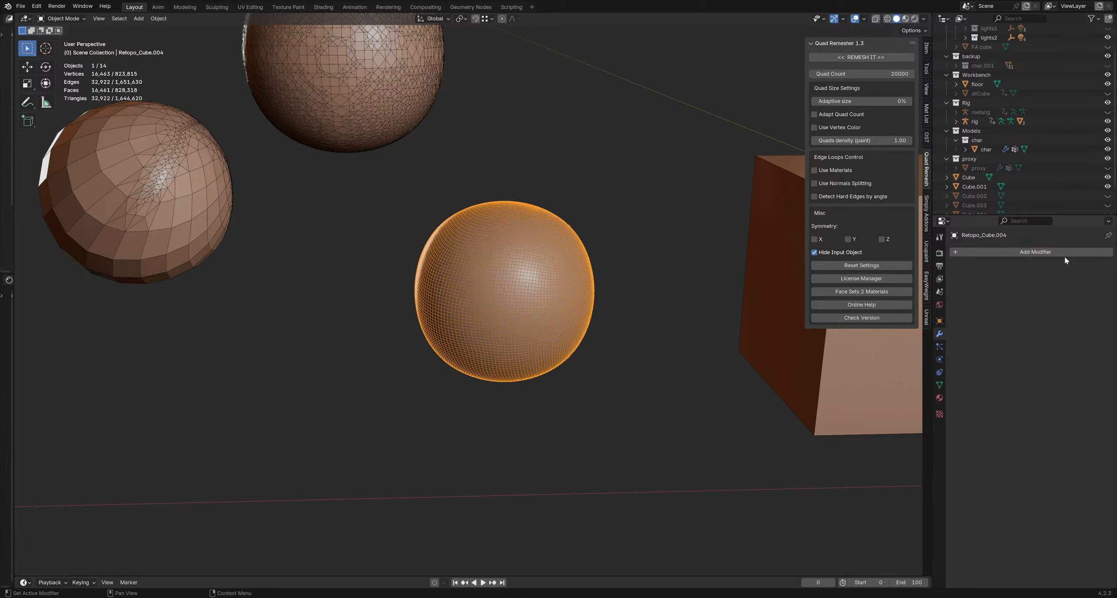
Step: Add a Decimate modifier to Retopo_Cube.004 in Un-Subdivide mode with 6 iterations
click(1039, 256)
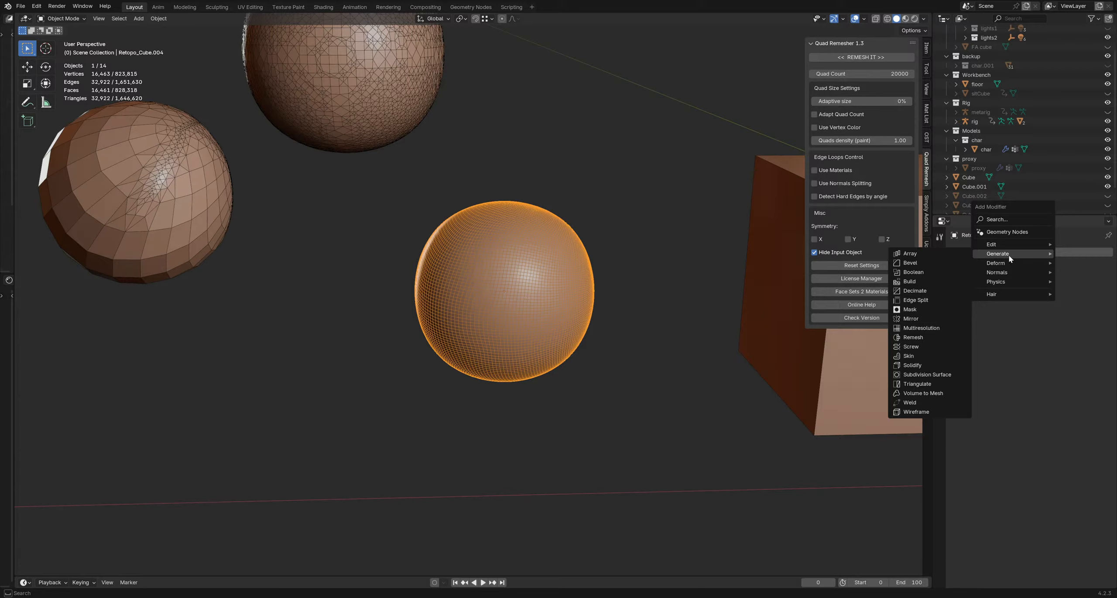
click(912, 290)
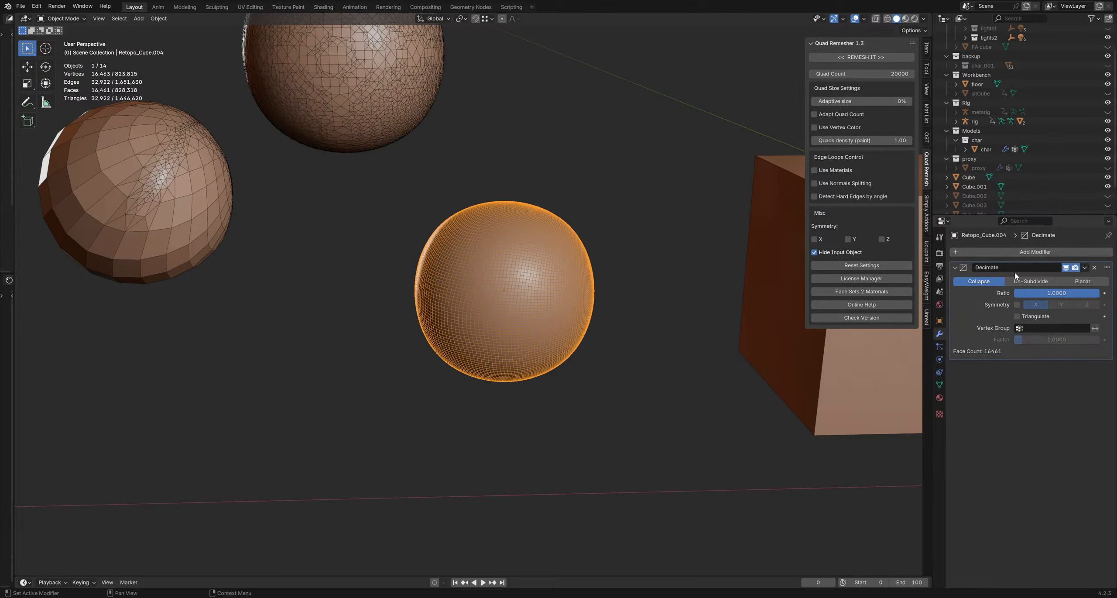
click(1030, 281)
click(1098, 295)
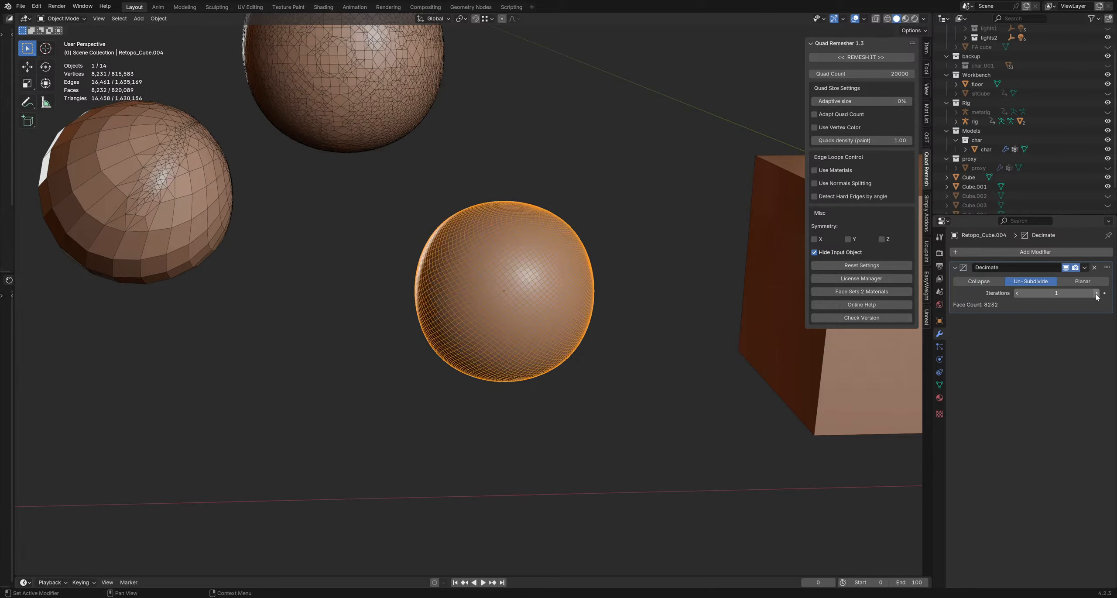
click(1098, 295)
click(1097, 295)
click(1098, 296)
click(1097, 296)
click(1097, 297)
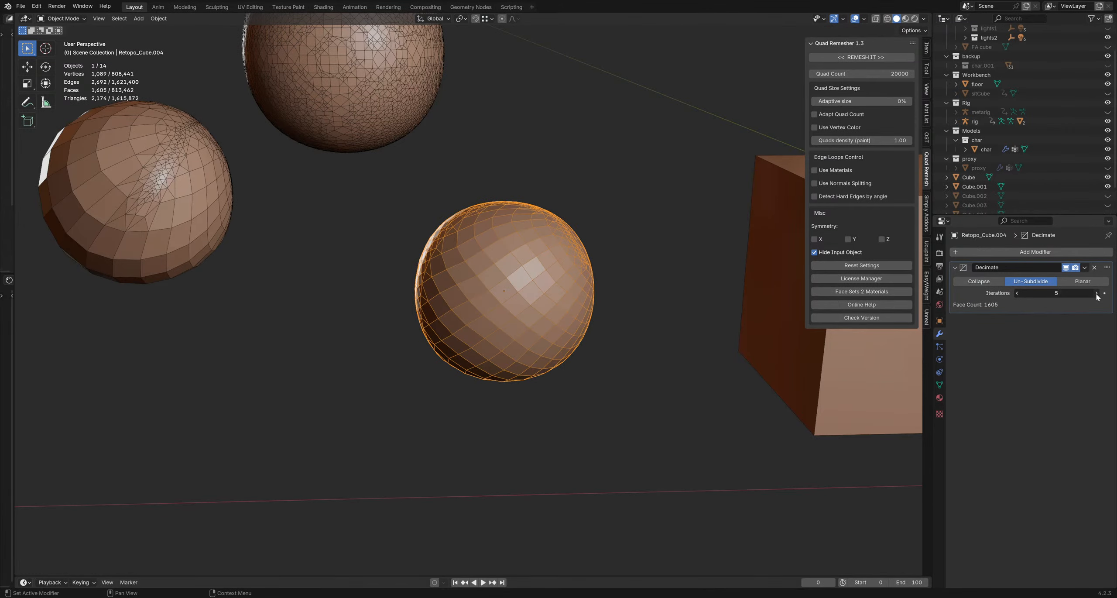
middle_drag(644, 227, 523, 254)
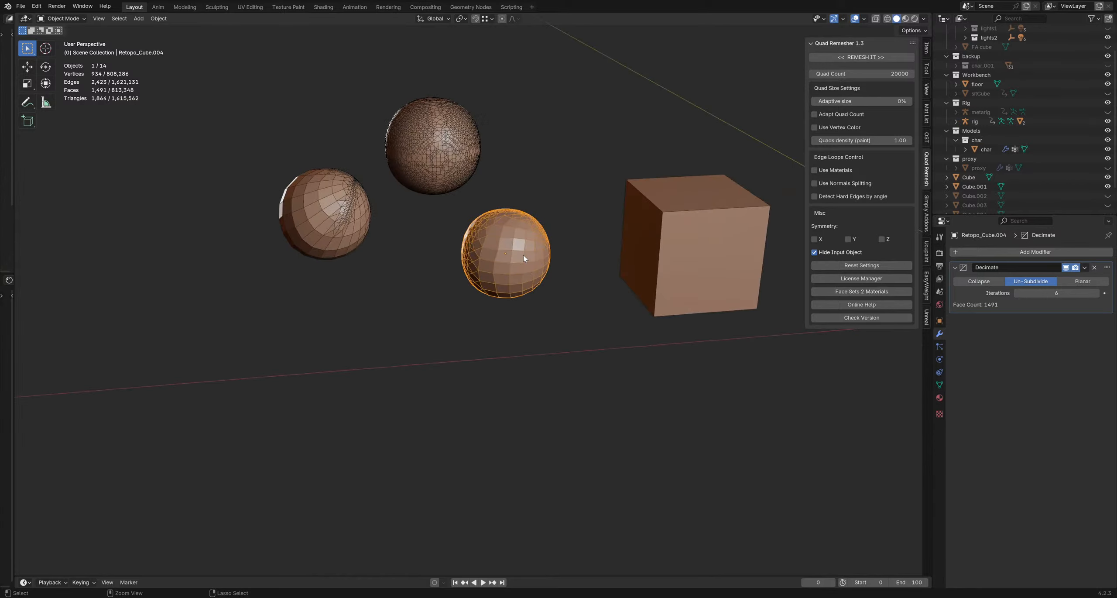
Step: Select the three remeshed test spheres and delete them, keeping the plain cube
click(455, 250)
click(516, 235)
shift+click(448, 160)
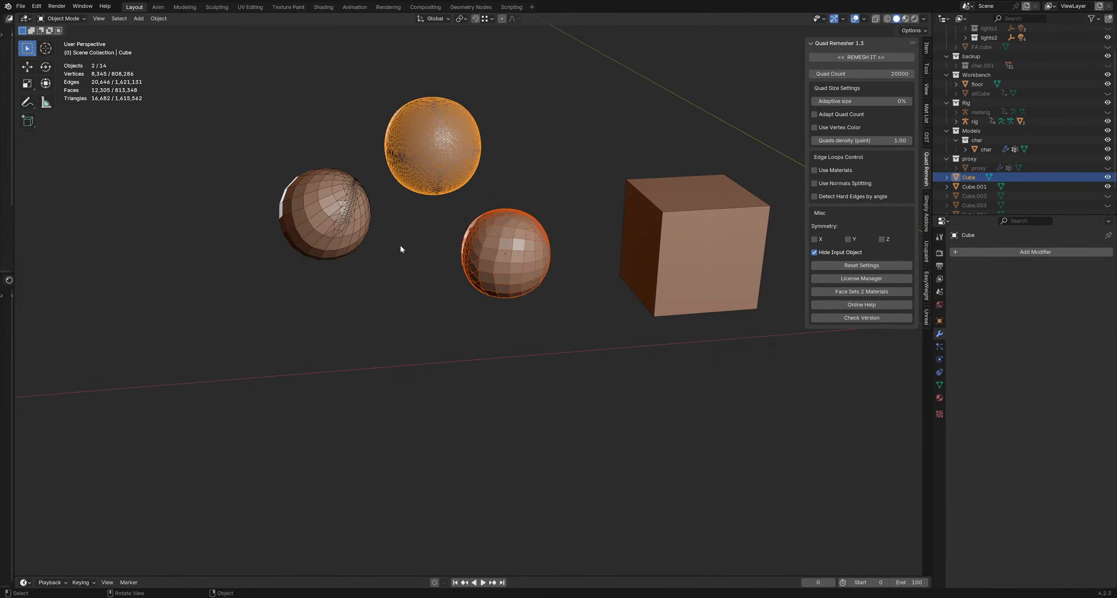
click(398, 244)
click(341, 222)
shift+click(432, 166)
shift+click(497, 247)
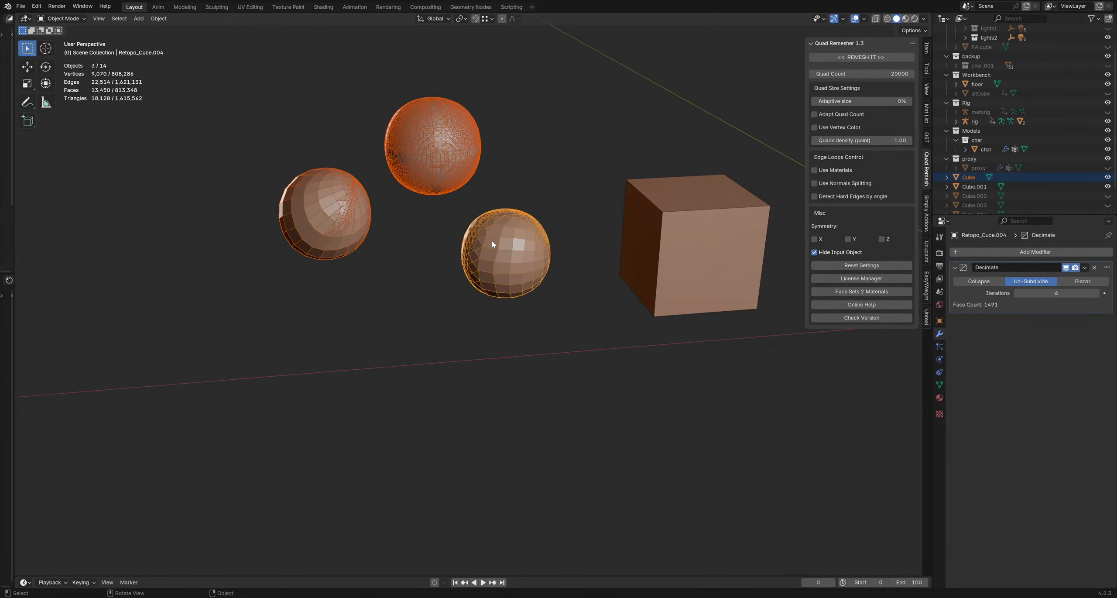
key(x)
click(485, 242)
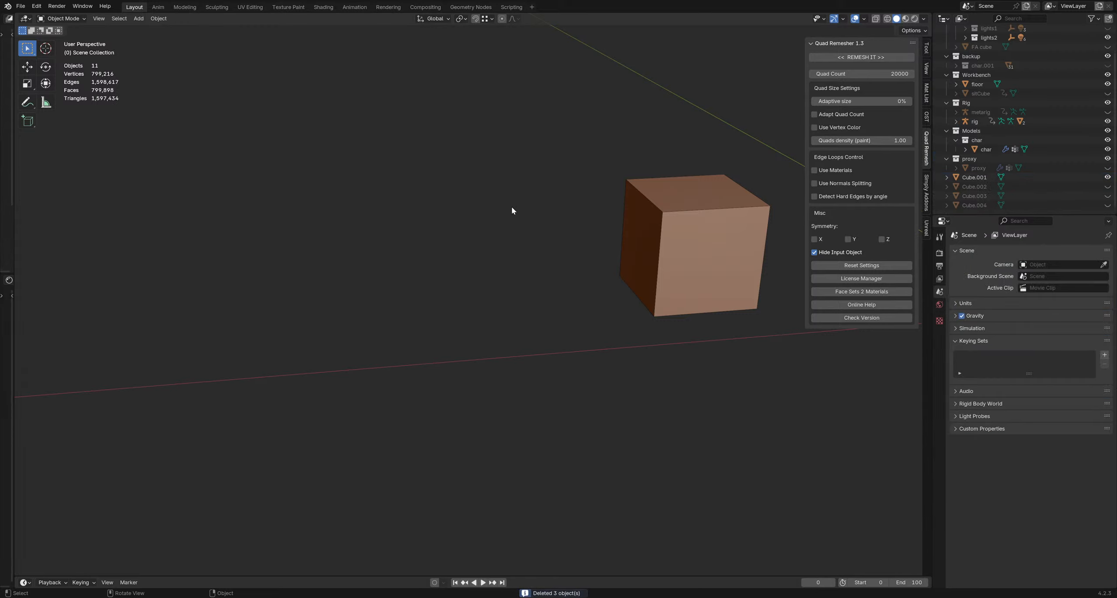
Step: Duplicate the plain cube about 2.02 m away along negative X and scale the copy up to about 1.26
click(656, 238)
key(shift+d)
click(435, 200)
scroll(505, 232, up, 2)
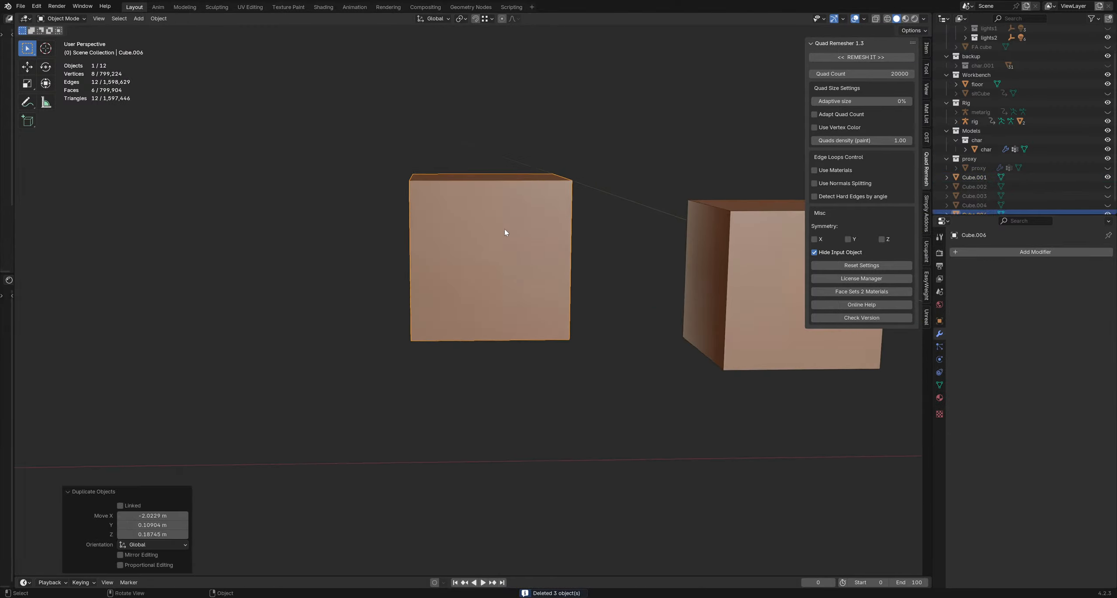
middle_drag(504, 229, 555, 240)
key(s)
click(571, 244)
scroll(506, 214, down, 3)
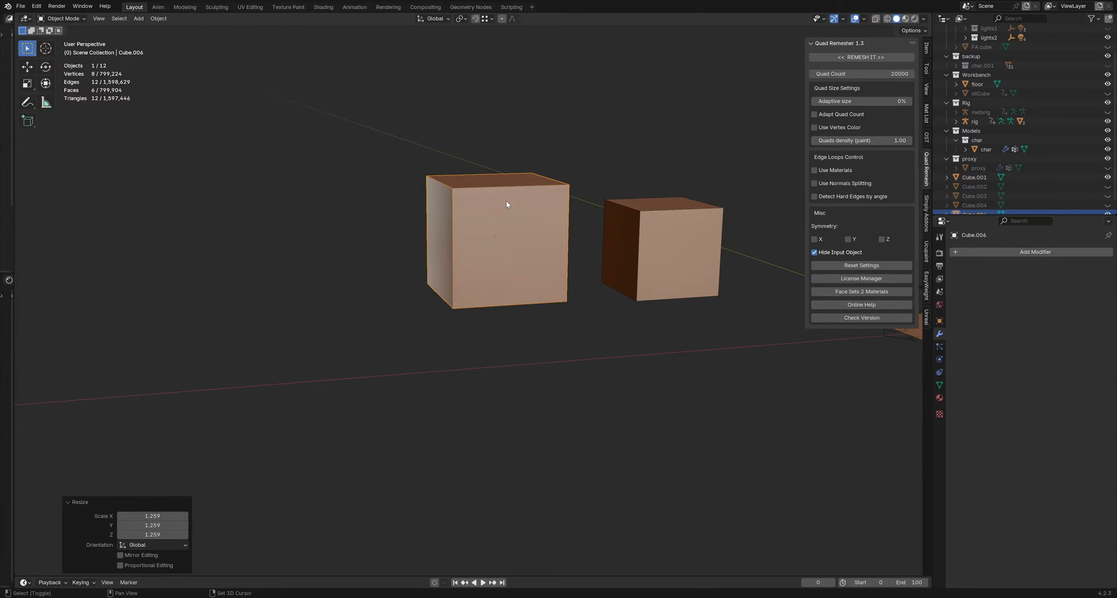
scroll(481, 239, up, 1)
scroll(480, 239, up, 1)
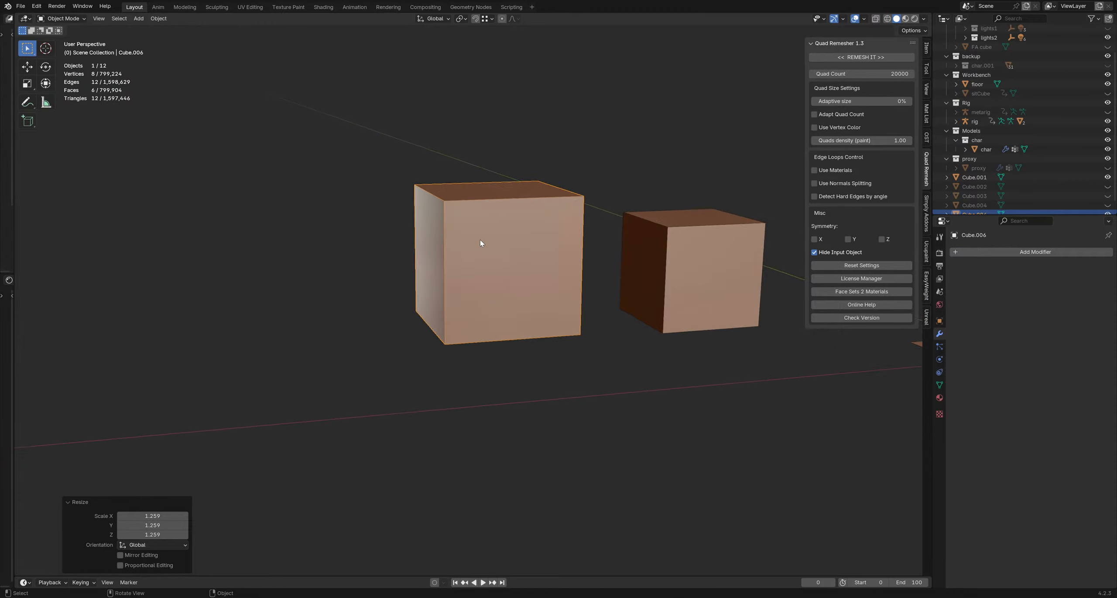
Step: Add a Multiresolution modifier to Cube.006, subdivide it to level 4 and apply the modifier
click(982, 252)
mouse_move(999, 252)
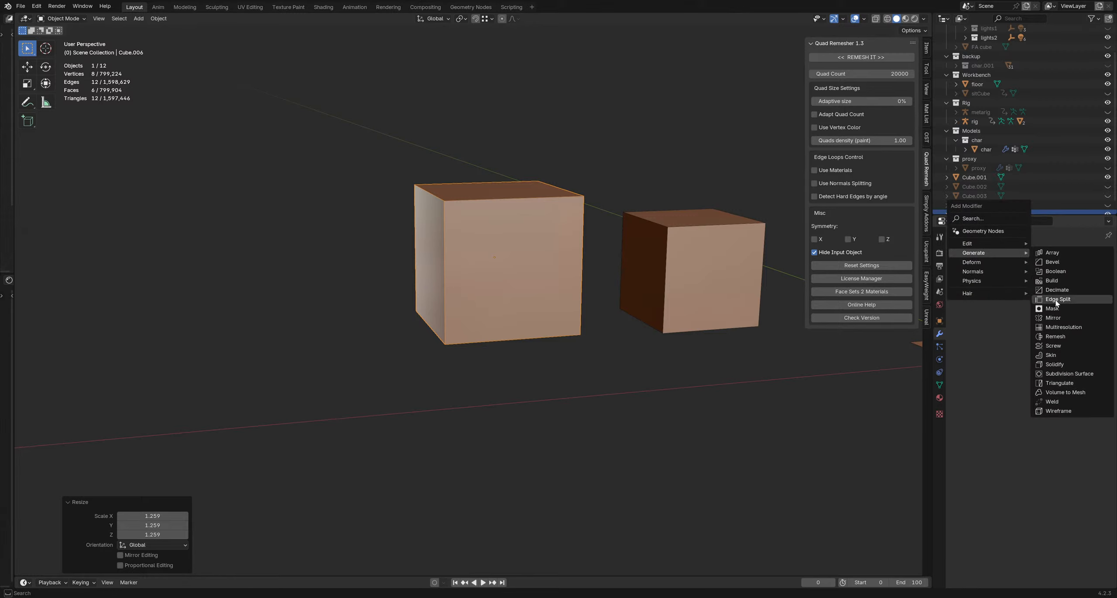
click(1058, 328)
click(1028, 351)
click(1028, 351)
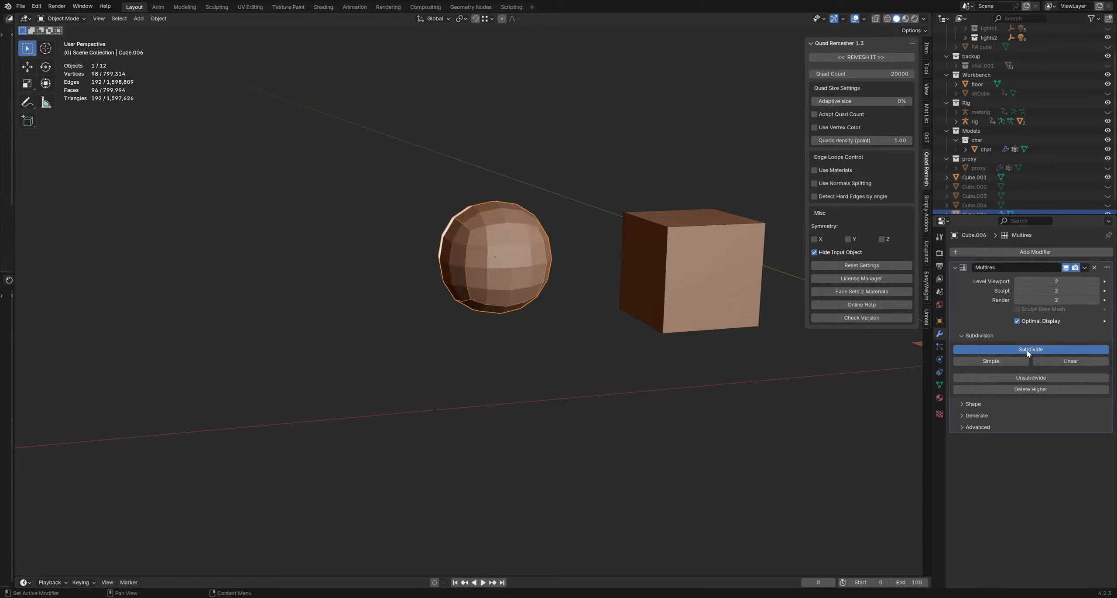
click(1029, 351)
click(1028, 351)
middle_drag(557, 256, 497, 238)
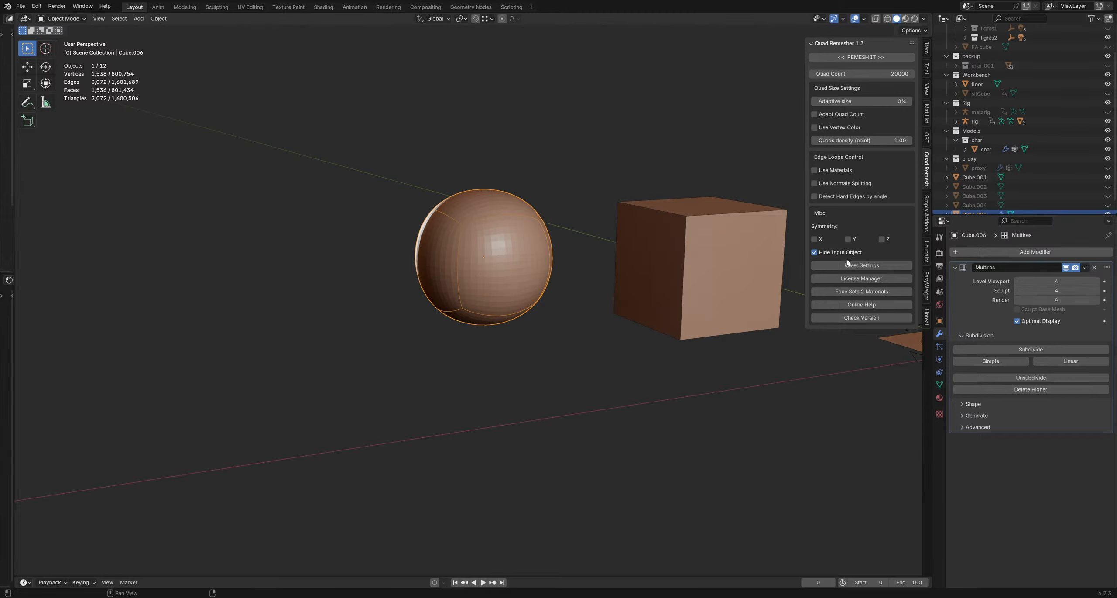
click(1085, 270)
click(1067, 277)
Step: Switch Cube.006 to Sculpt Mode, set a smaller voxel size and voxel-remesh the sphere
shift+middle_drag(476, 258, 487, 278)
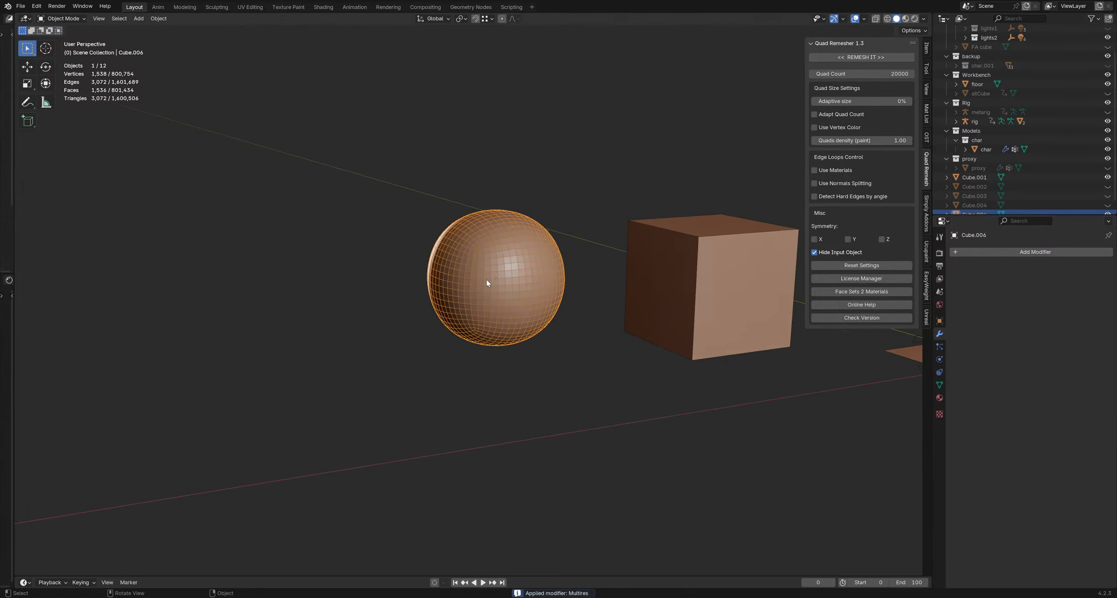
key(ctrl+Tab)
click(500, 361)
key(r)
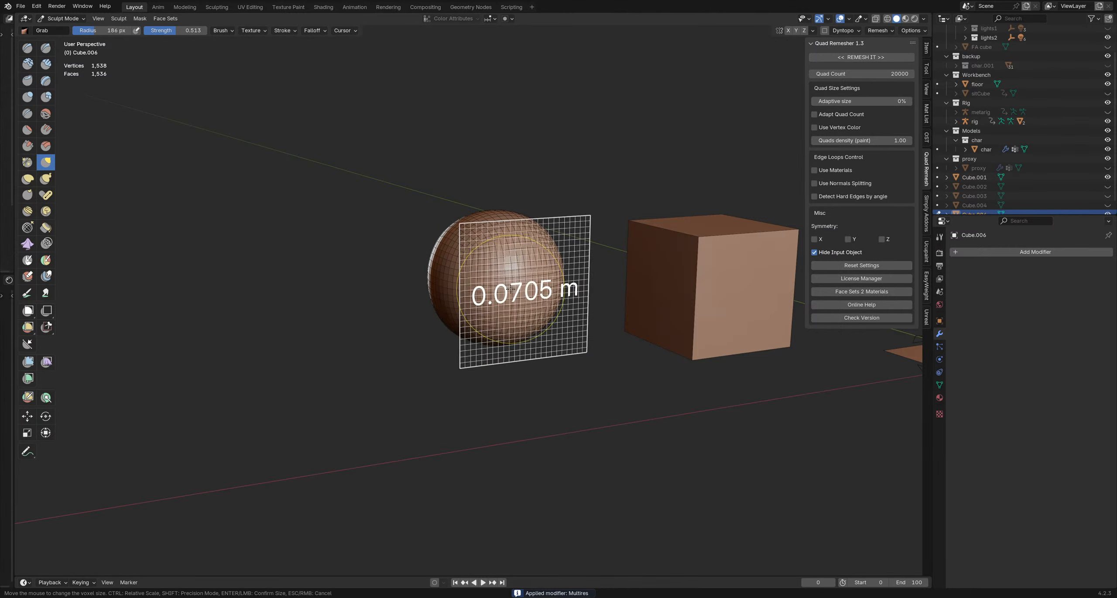
click(539, 265)
key(ctrl+r)
Step: Mask the upper corner of the remeshed sphere and invert the mask so only that area stays editable
mouse_move(540, 263)
middle_down()
mouse_move(520, 251)
mouse_move(516, 222)
middle_up()
key(f)
click(506, 221)
mouse_move(503, 190)
ctrl+right_down()
mouse_move(601, 198)
mouse_move(589, 193)
ctrl+right_up()
middle_drag(560, 228, 557, 211)
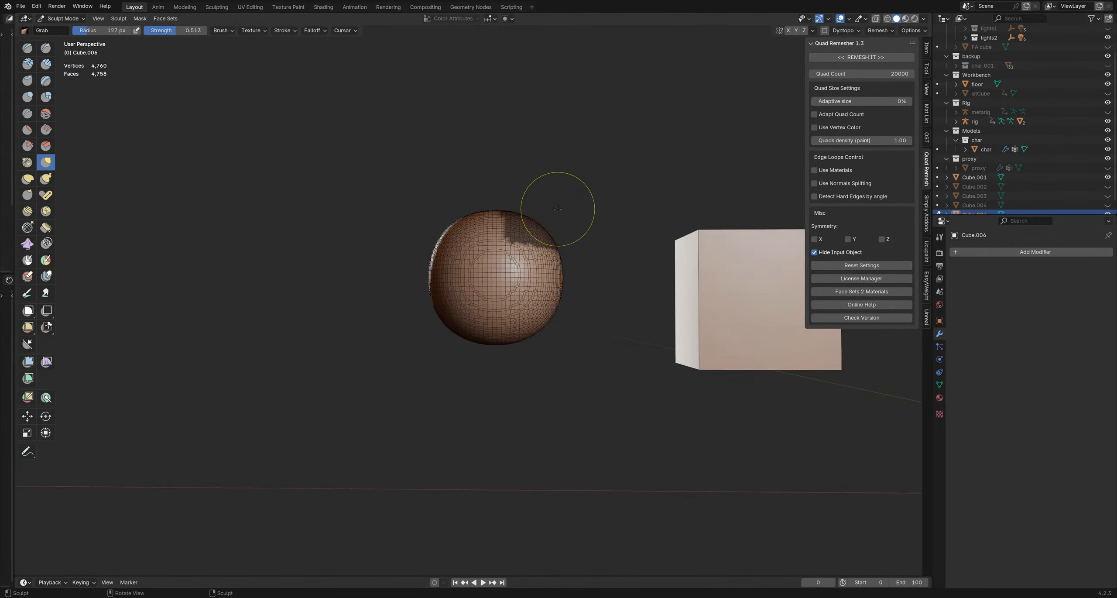
key(f)
click(589, 217)
key(ctrl+i)
Step: Pull the unmasked upper part of the sphere upward into a tall lobe with the Grab brush
key(f)
click(555, 211)
mouse_move(535, 223)
mouse_down()
mouse_move(530, 168)
mouse_move(503, 166)
mouse_up()
mouse_move(555, 245)
middle_down()
mouse_move(507, 239)
mouse_move(646, 240)
middle_up()
key(f)
click(626, 240)
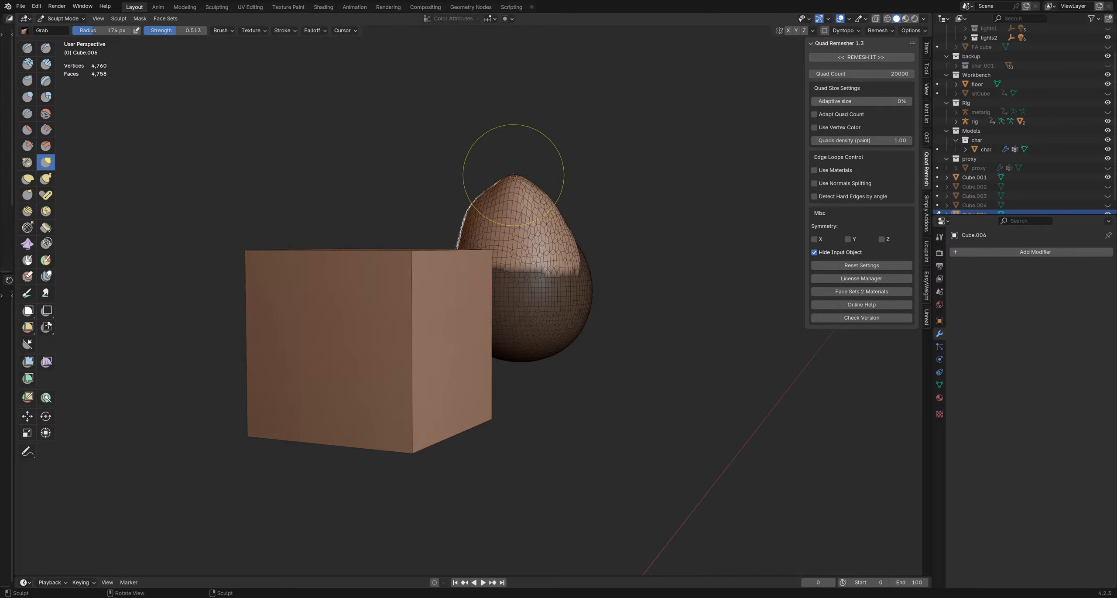
Step: Invert the mask to protect the lobe and use Grab to push the sphere's unmasked upper area down into a hollow beside it
mouse_move(513, 174)
middle_down()
mouse_move(537, 176)
mouse_move(541, 195)
mouse_move(461, 187)
mouse_move(474, 212)
mouse_move(426, 250)
mouse_move(478, 230)
middle_up()
key(f)
click(541, 195)
key(f)
click(439, 218)
mouse_move(438, 220)
mouse_down()
mouse_move(440, 244)
mouse_move(406, 264)
mouse_up()
mouse_move(406, 264)
middle_down()
mouse_move(419, 269)
mouse_move(451, 238)
middle_up()
key(f)
click(430, 238)
drag(432, 237, 441, 251)
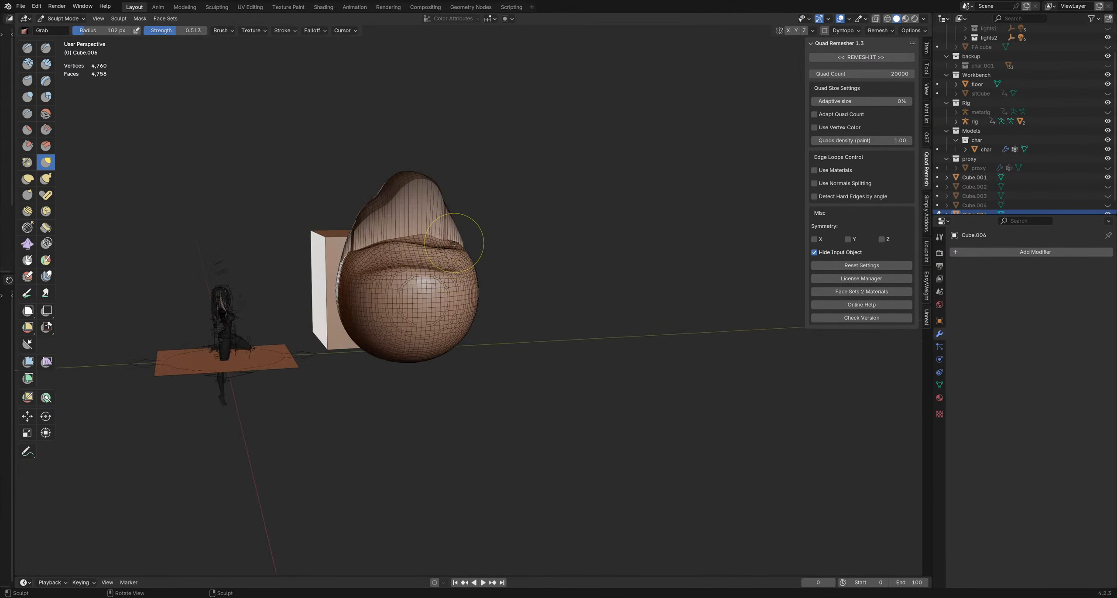
Step: Refine the rim of the hollow with small Grab strokes from several sides
middle_drag(471, 238, 441, 247)
key(f)
click(447, 246)
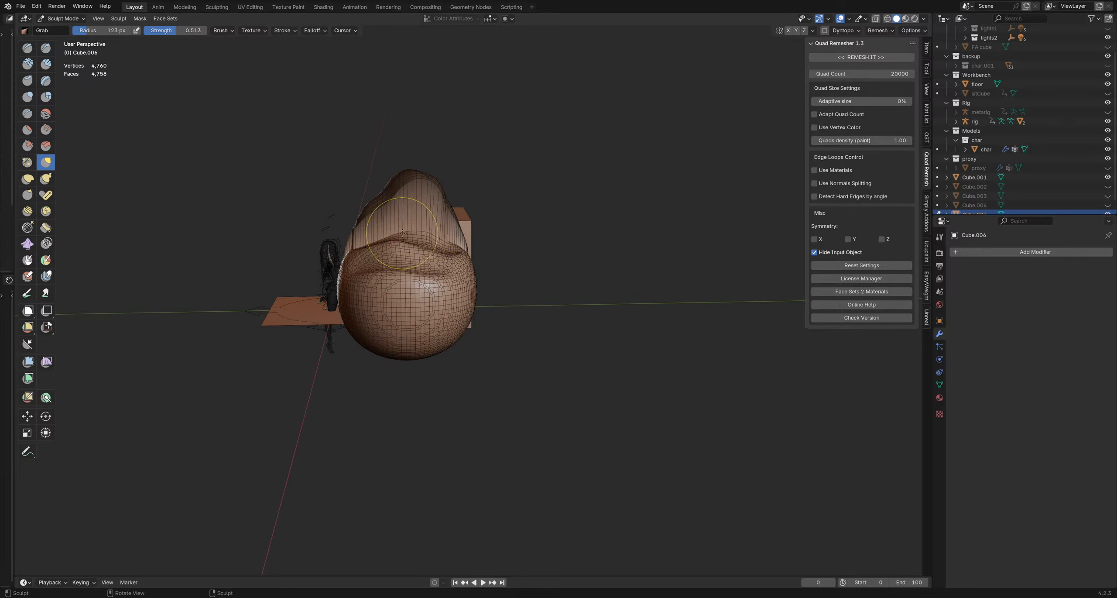
mouse_move(419, 233)
middle_down()
mouse_move(456, 249)
mouse_move(454, 277)
mouse_move(524, 259)
mouse_move(526, 245)
middle_up()
key(f)
key(Escape)
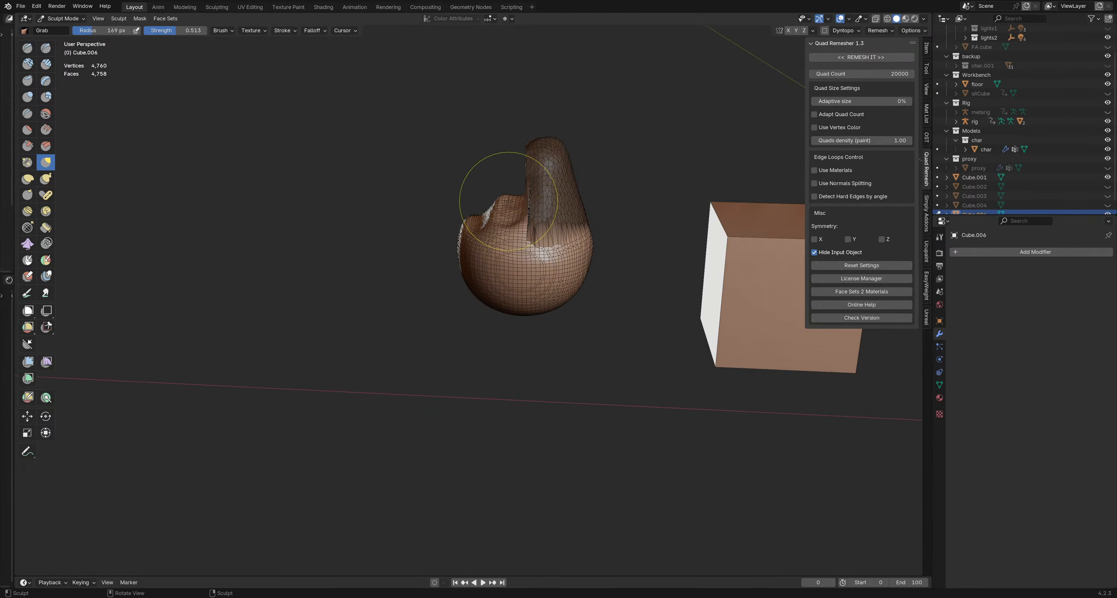
middle_drag(486, 195, 492, 210)
drag(492, 211, 486, 199)
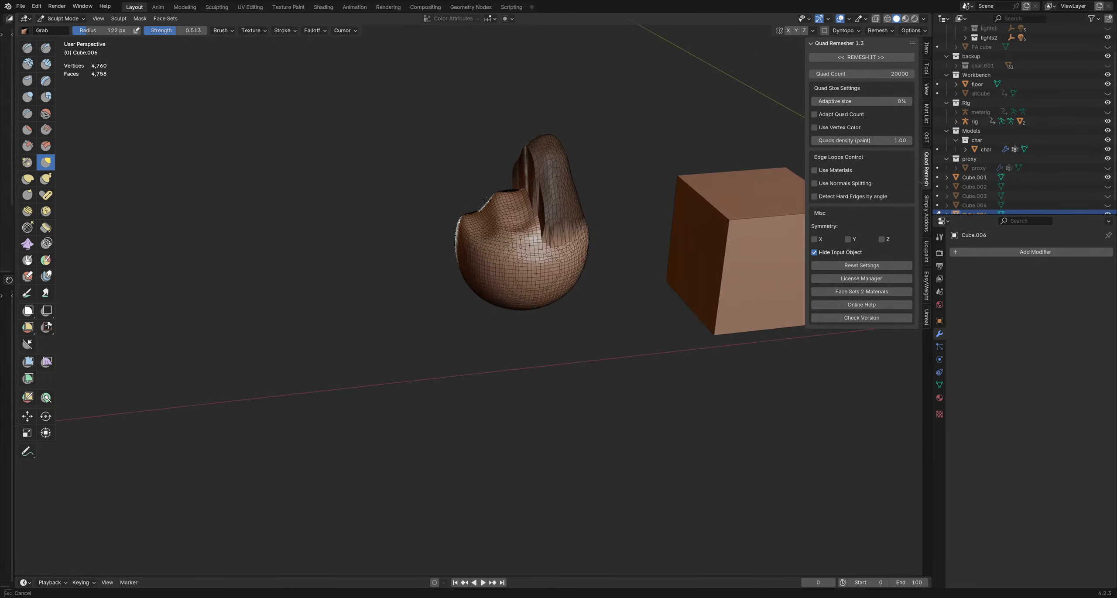
middle_drag(502, 200, 483, 204)
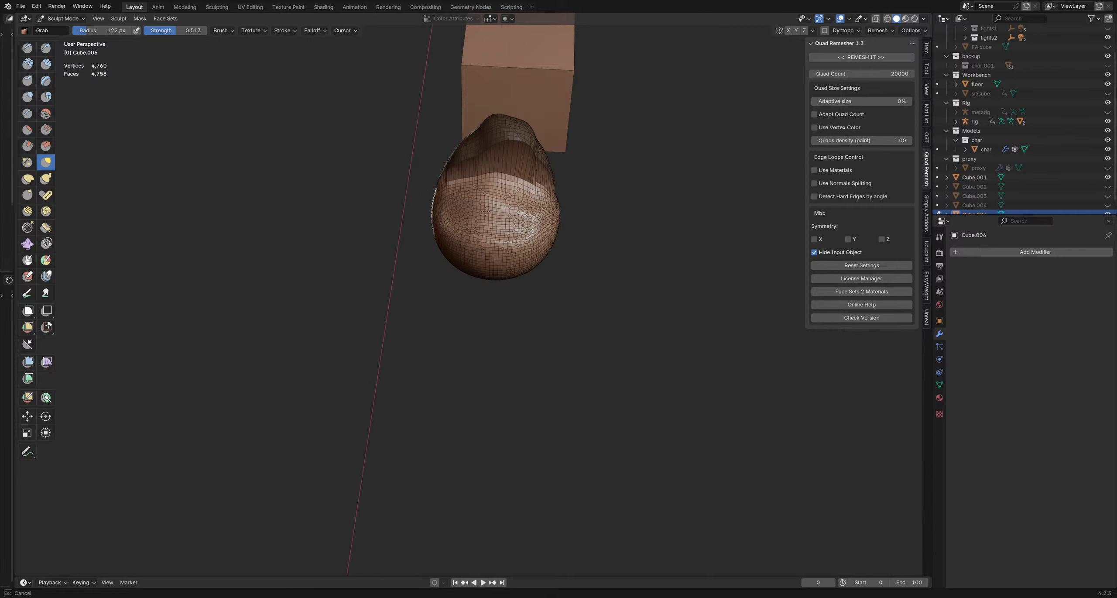
drag(538, 218, 539, 216)
Step: Reshape the area between the hollow and the lobe using Grab strokes with a radius of about 150 px
middle_drag(537, 214, 479, 197)
key(f)
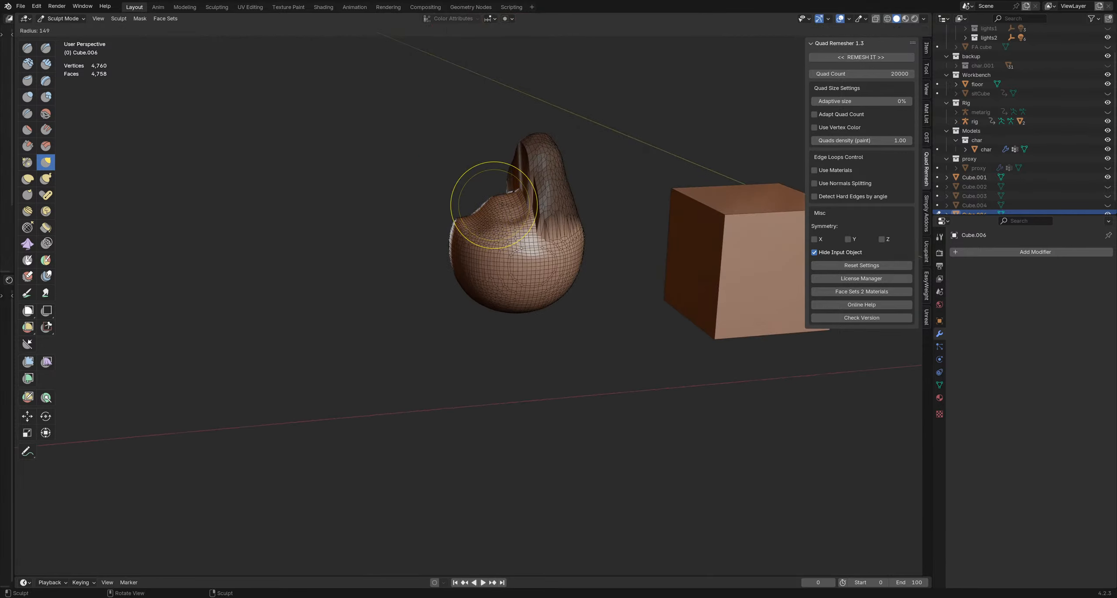
click(525, 204)
drag(495, 213, 517, 202)
middle_drag(520, 201, 577, 208)
drag(520, 192, 510, 181)
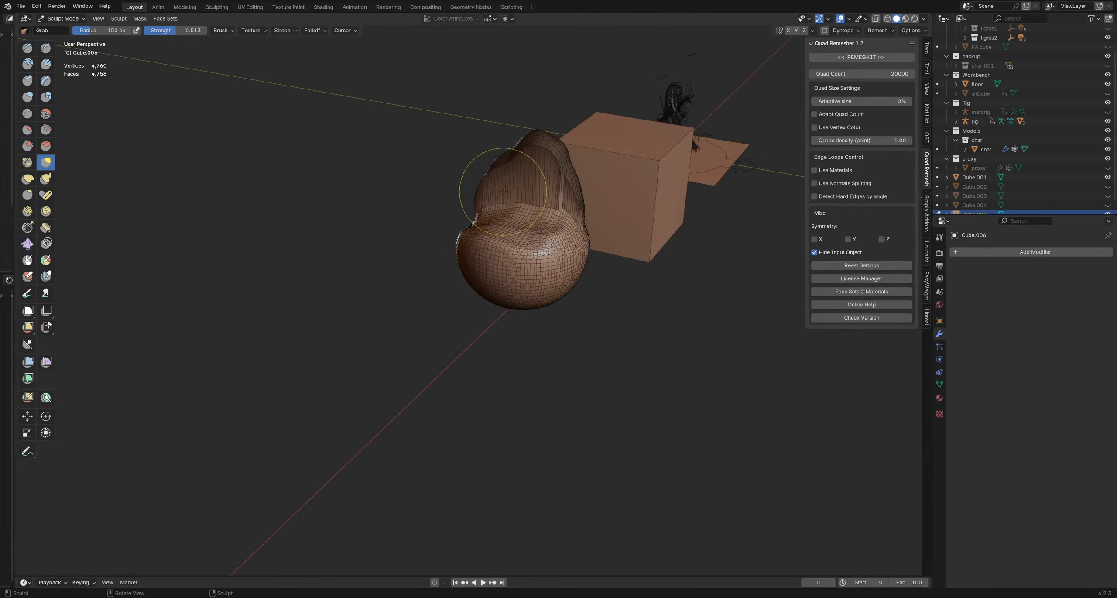
middle_drag(507, 180, 541, 189)
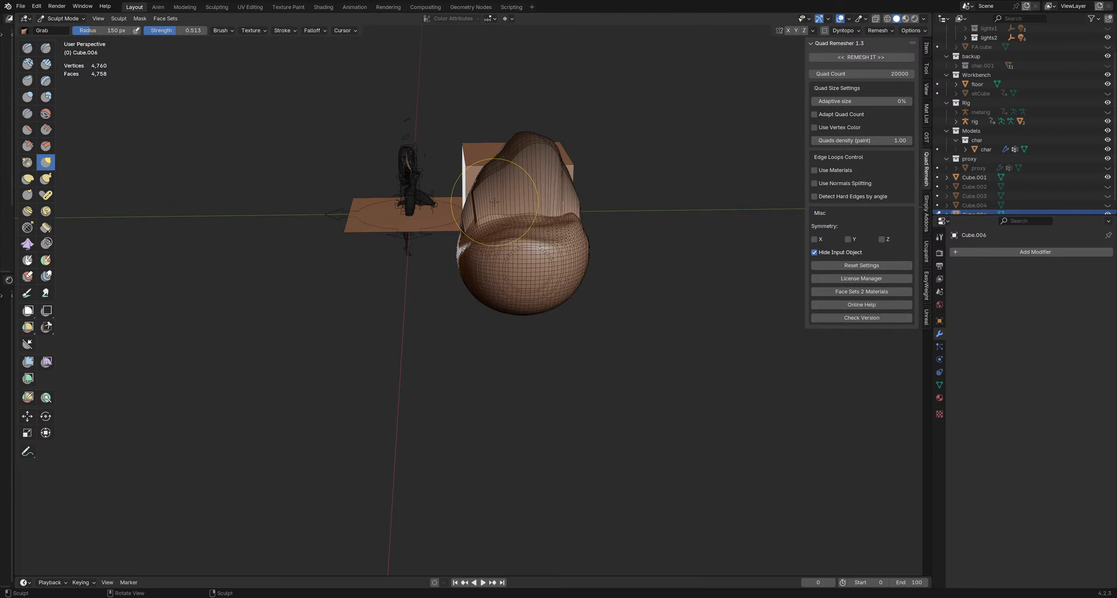
Step: Pull a narrow post upward from the hollow's rim with the Grab brush
mouse_move(521, 206)
middle_down()
mouse_move(449, 237)
mouse_move(419, 205)
mouse_move(492, 268)
mouse_move(429, 237)
mouse_move(432, 253)
mouse_move(472, 217)
middle_up()
drag(471, 219, 478, 179)
key(f)
click(467, 212)
Step: Adjust the voxel size and voxel-remesh the sculpted shape
mouse_move(462, 182)
middle_down()
mouse_move(462, 245)
mouse_move(456, 189)
mouse_move(502, 192)
mouse_move(391, 187)
mouse_move(471, 242)
mouse_move(463, 247)
mouse_move(520, 251)
mouse_move(515, 262)
mouse_move(732, 257)
middle_up()
key(r)
click(491, 244)
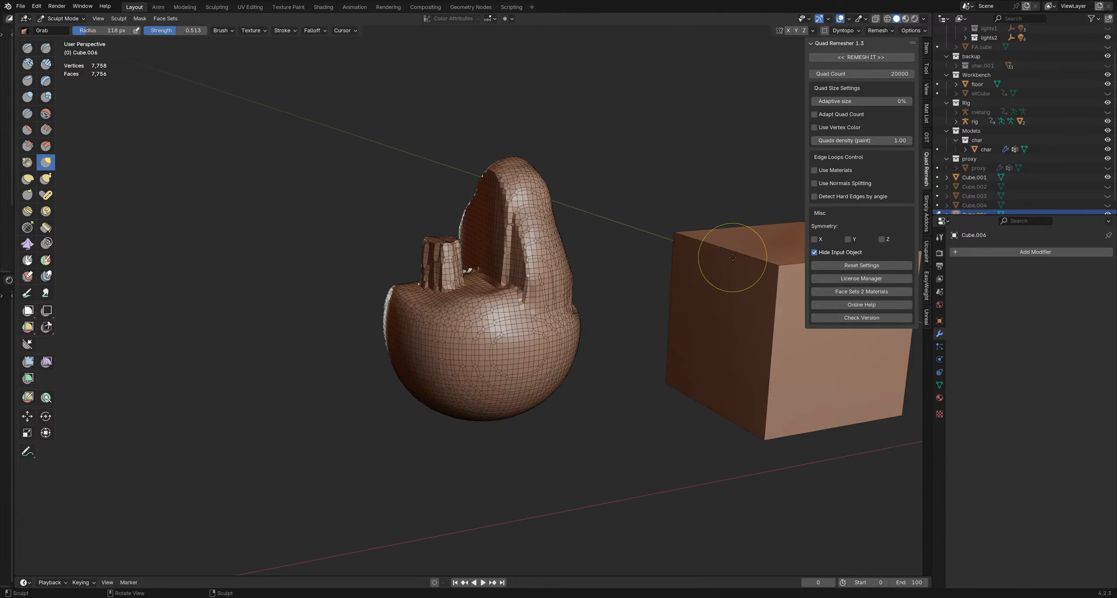
Step: Return to Object Mode, duplicate the sculpted shape and place the copy above the plain cube
key(ctrl+Tab)
click(549, 217)
key(alt+a)
scroll(552, 238, down, 3)
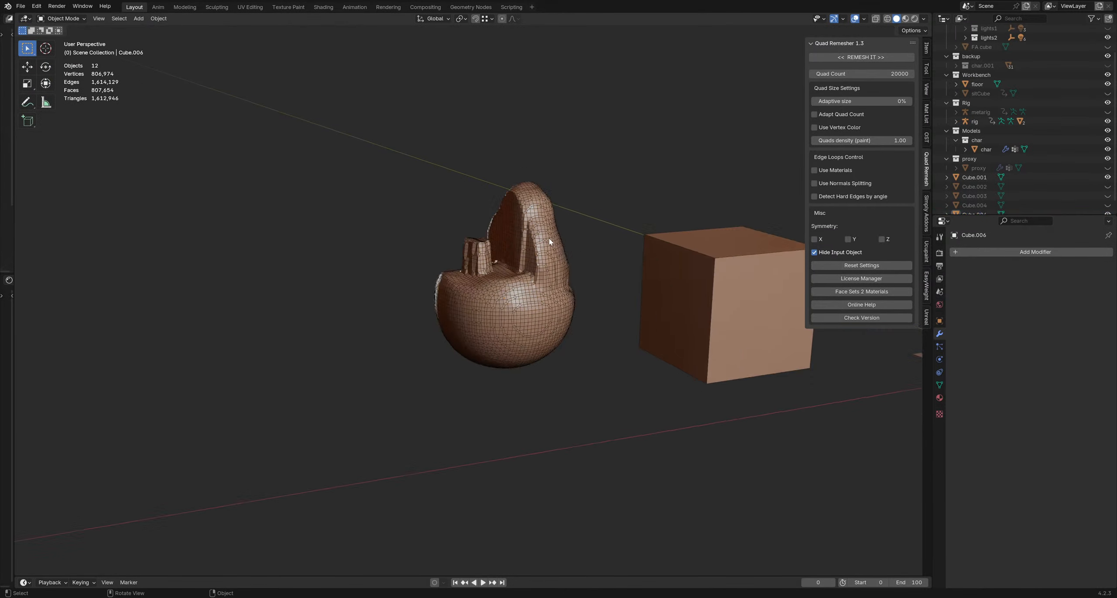
click(542, 248)
key(shift+d)
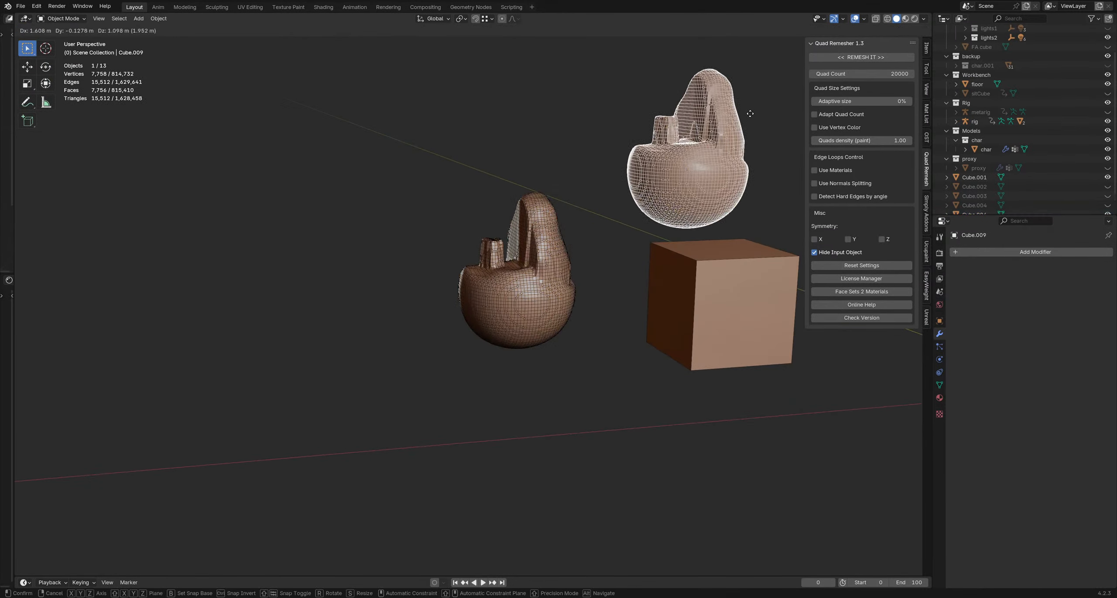
click(720, 126)
scroll(502, 290, up, 1)
click(435, 255)
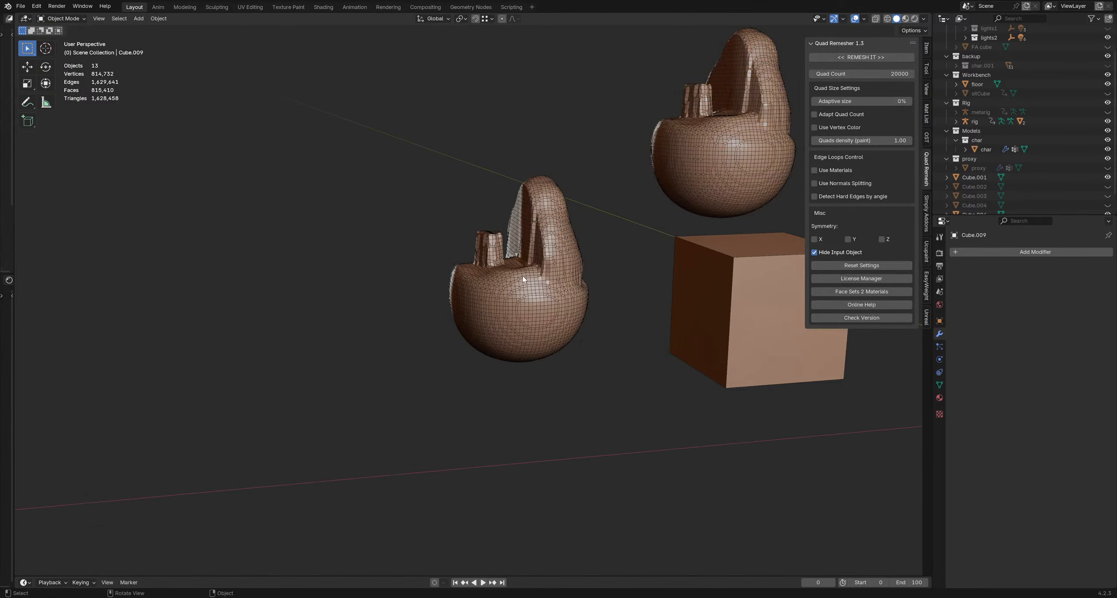
click(522, 275)
scroll(563, 262, up, 1)
scroll(581, 269, up, 1)
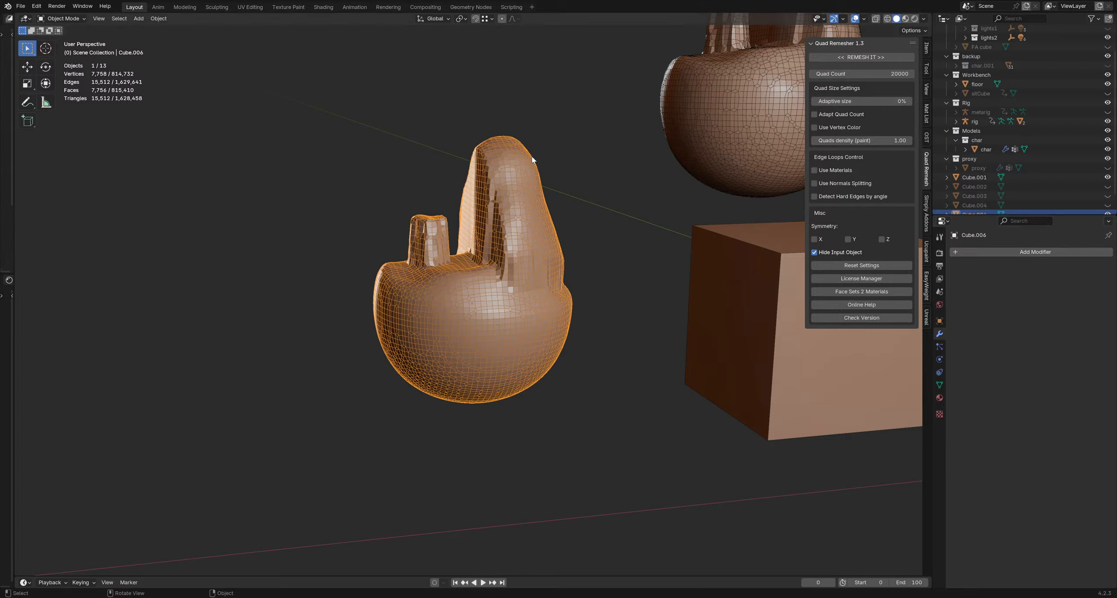
key(ctrl+Tab)
key(Escape)
shift+click(521, 203)
shift+click(520, 203)
key(shift+d)
click(556, 165)
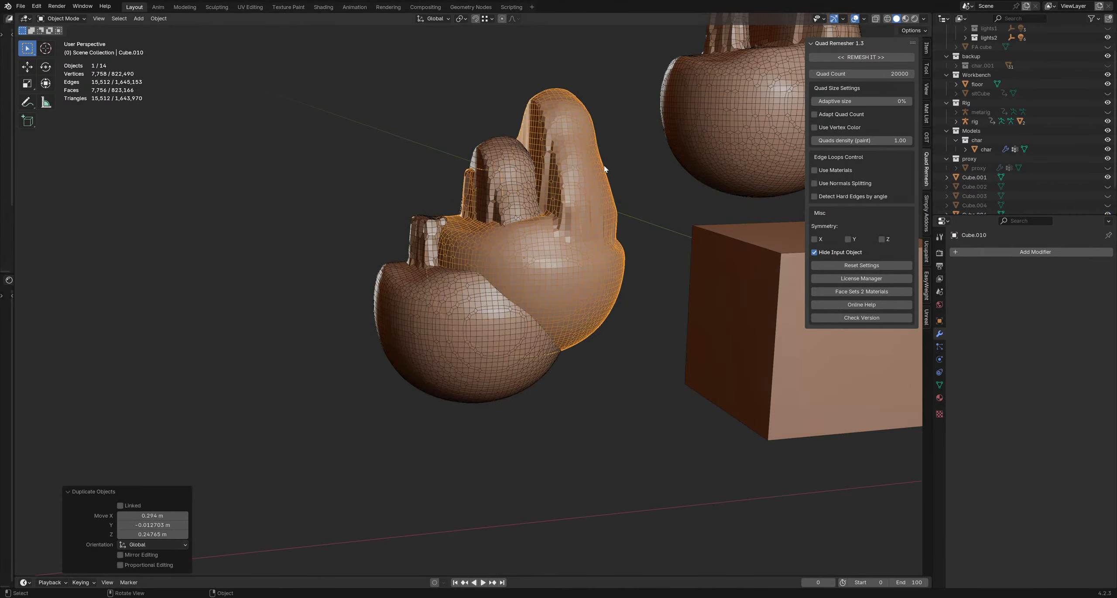
key(x)
click(554, 162)
click(550, 234)
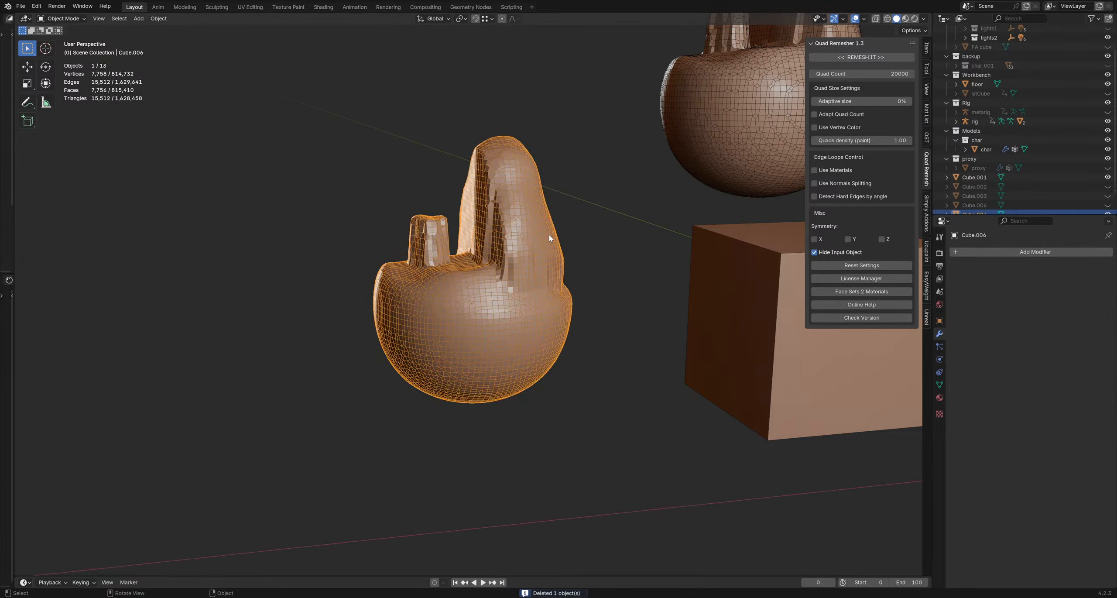
Step: Duplicate Cube.006 in place without moving the copy
key(shift+d)
key(Escape)
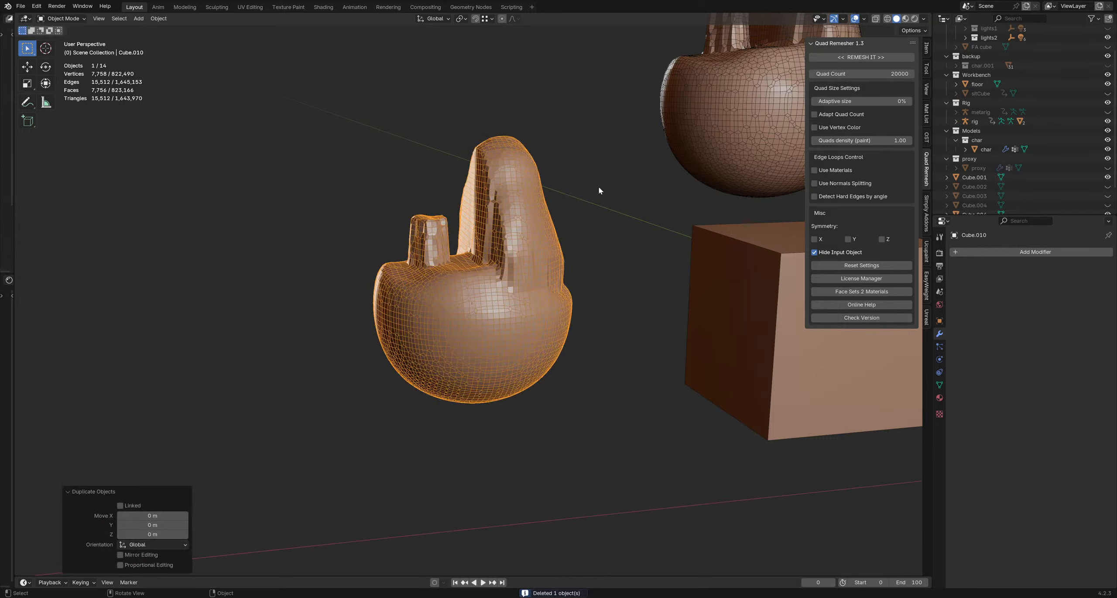
scroll(1040, 172, down, 2)
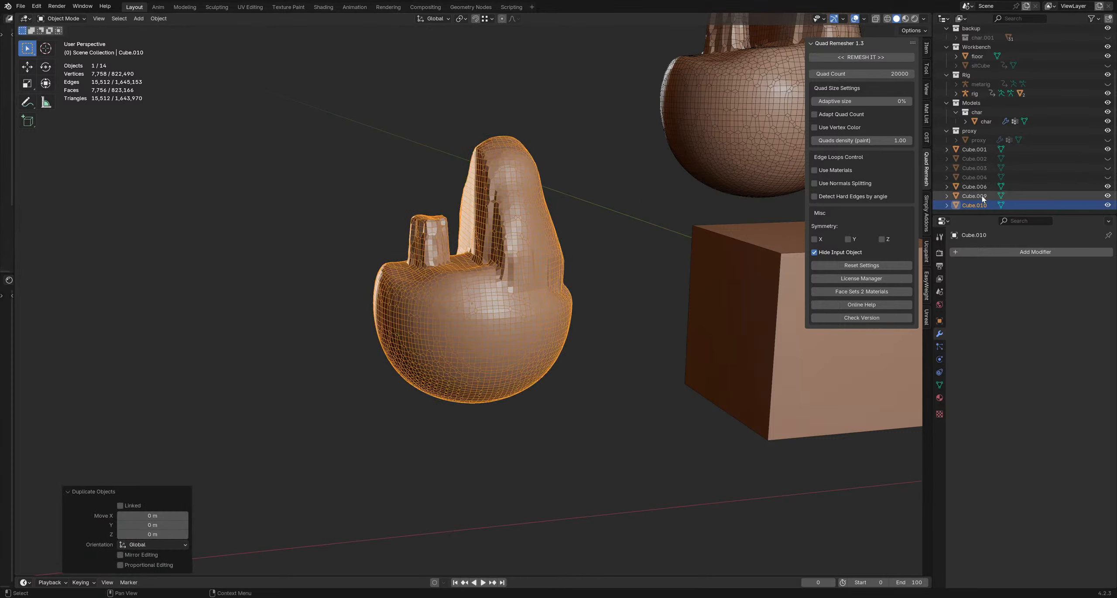
click(973, 160)
shift+click(971, 174)
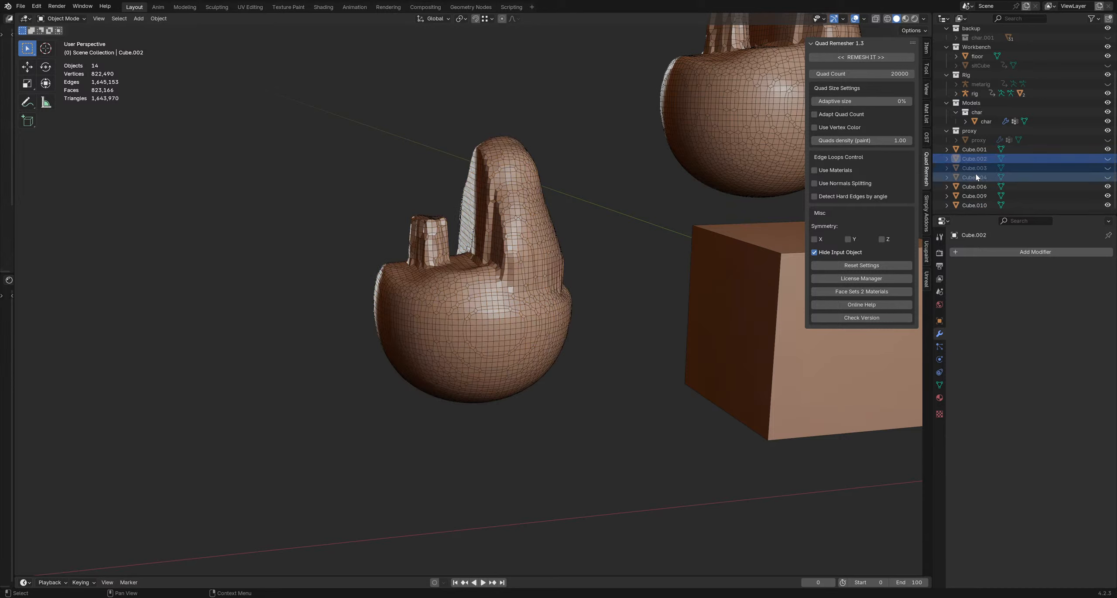
key(Delete)
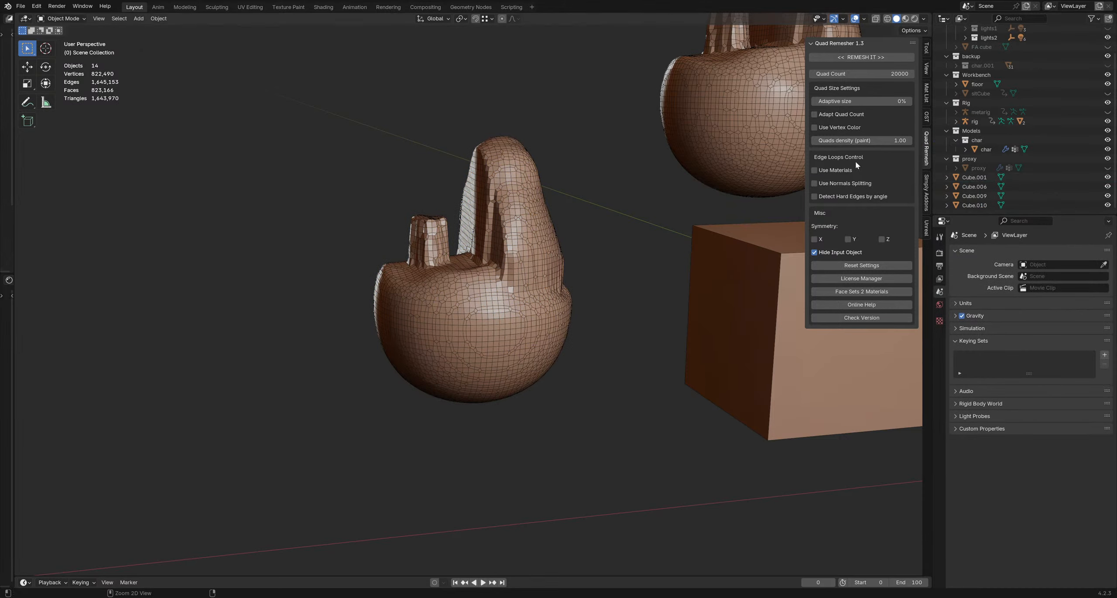
key(ctrl+z)
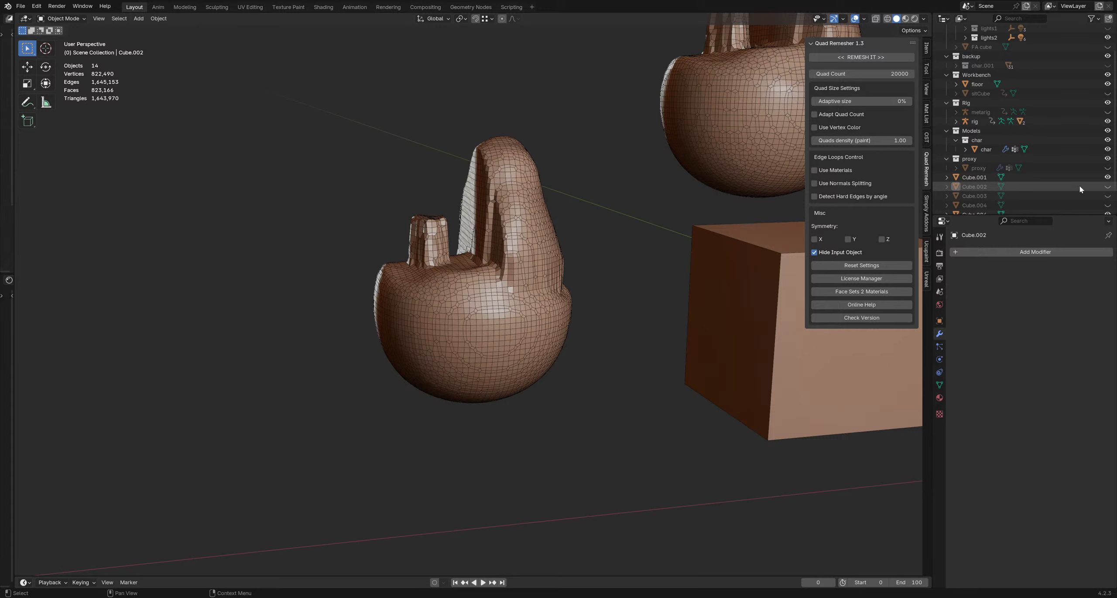
Step: Unhide Cube.002, Cube.003 and Cube.004, then select and delete all three
click(1107, 187)
click(1108, 196)
click(1107, 205)
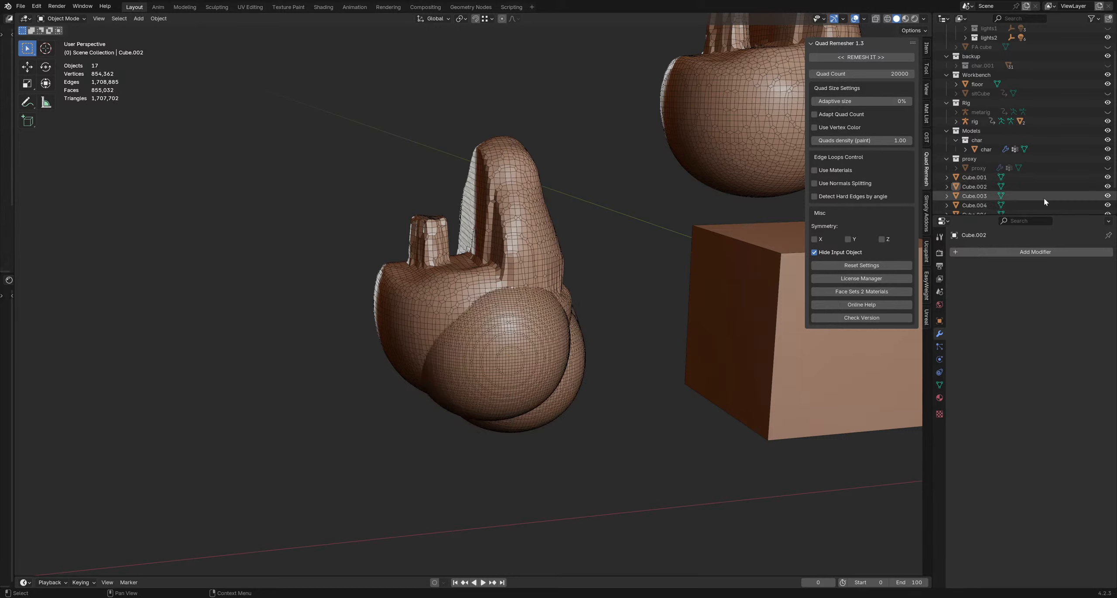
click(974, 186)
shift+click(975, 205)
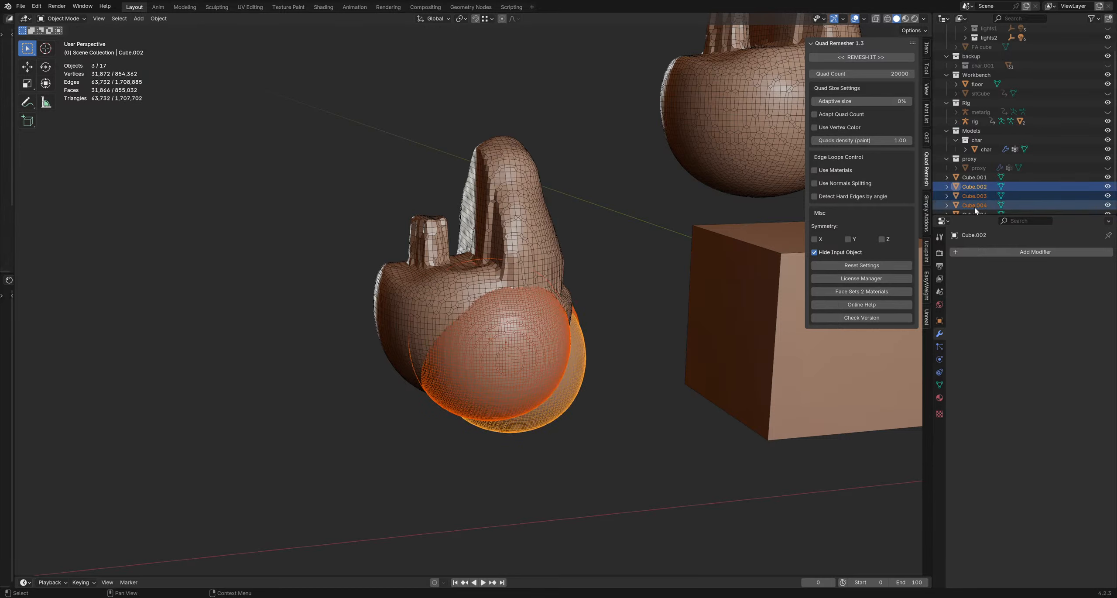
key(Delete)
scroll(491, 199, down, 5)
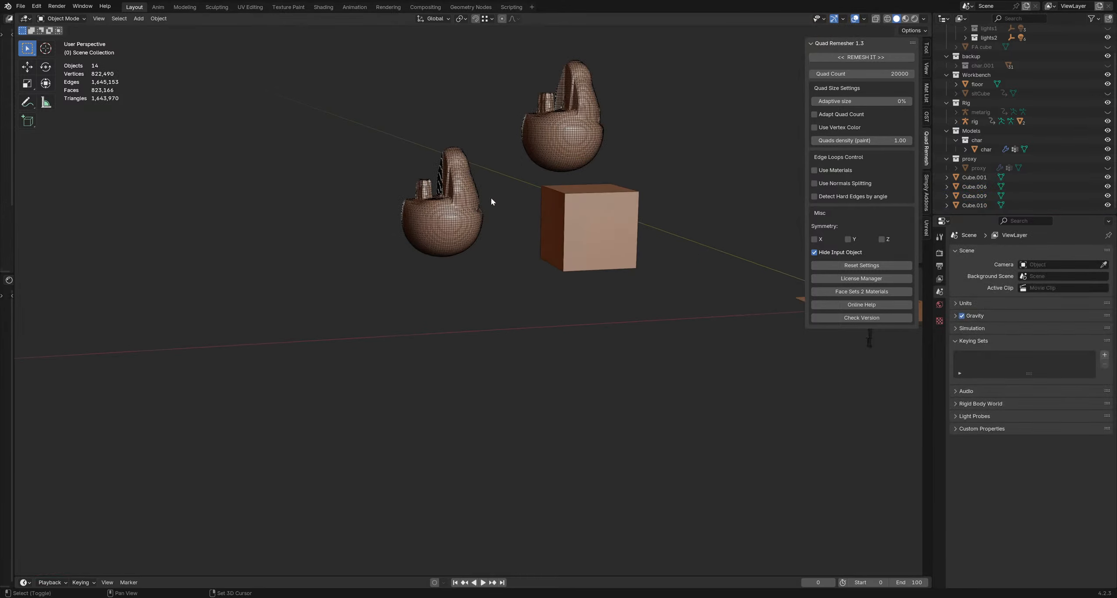
scroll(1024, 183, up, 3)
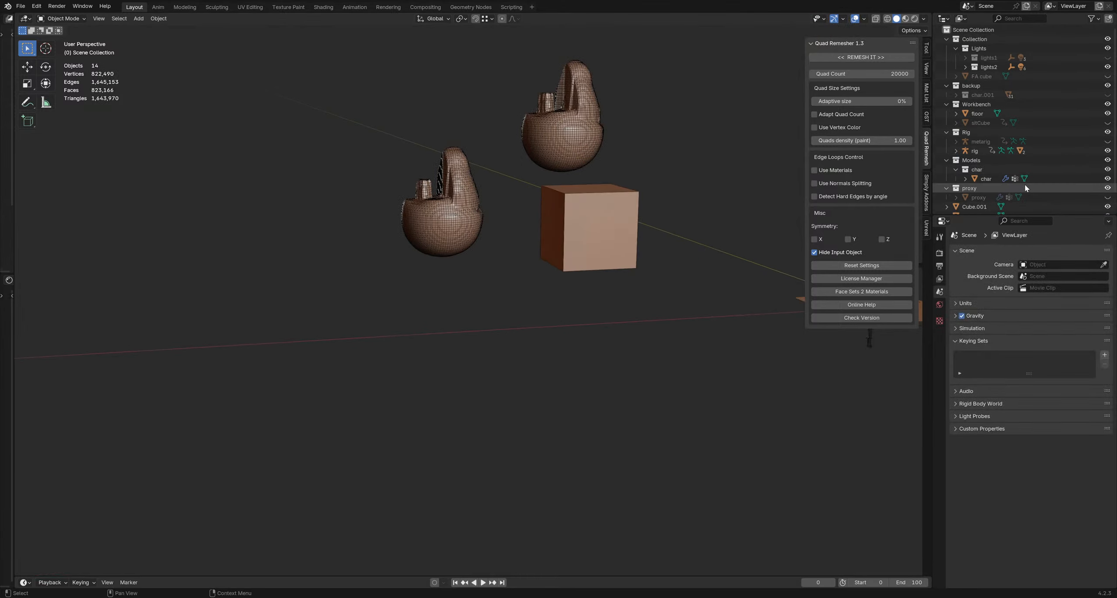
scroll(1026, 186, down, 3)
scroll(1023, 186, up, 3)
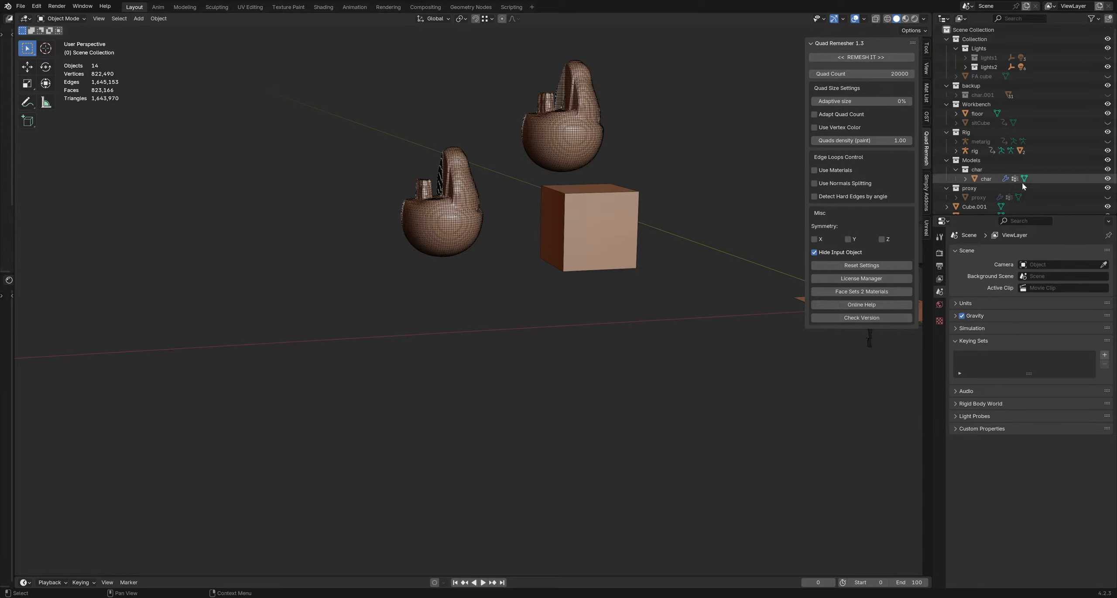
scroll(1022, 183, down, 3)
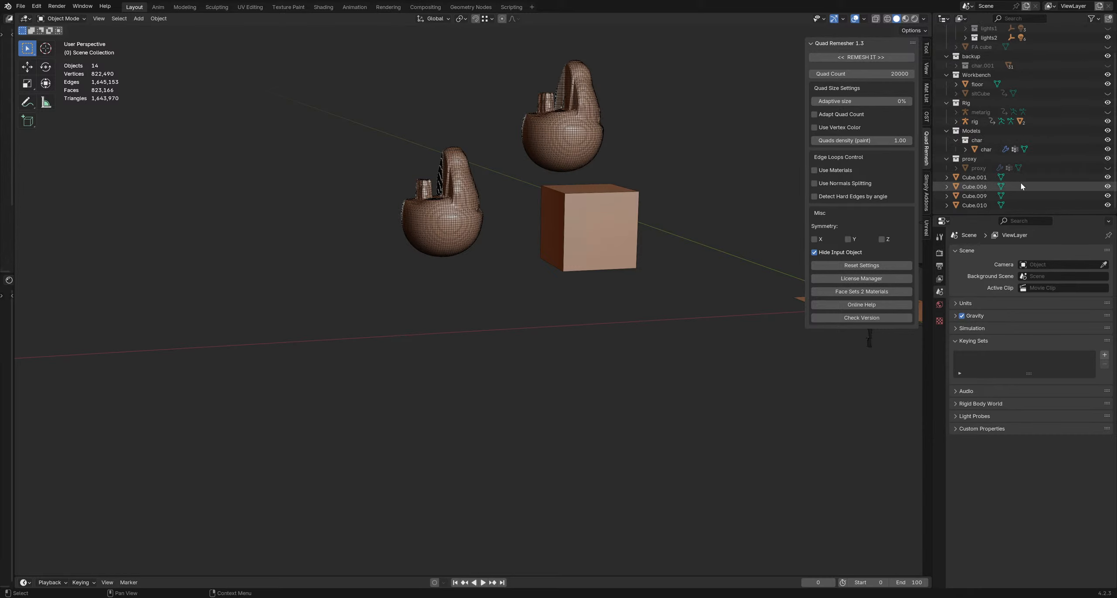
Step: Select Cube.010, the in-place copy of the sculpted shape, and set the Quad Remesher adaptive size to 61%
scroll(527, 222, up, 5)
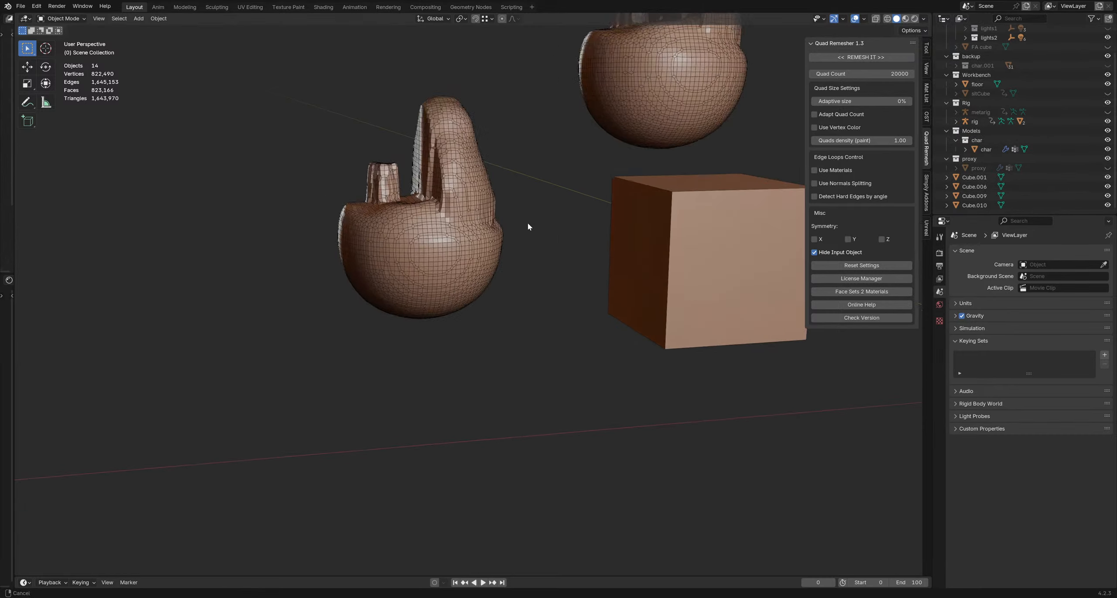
click(566, 206)
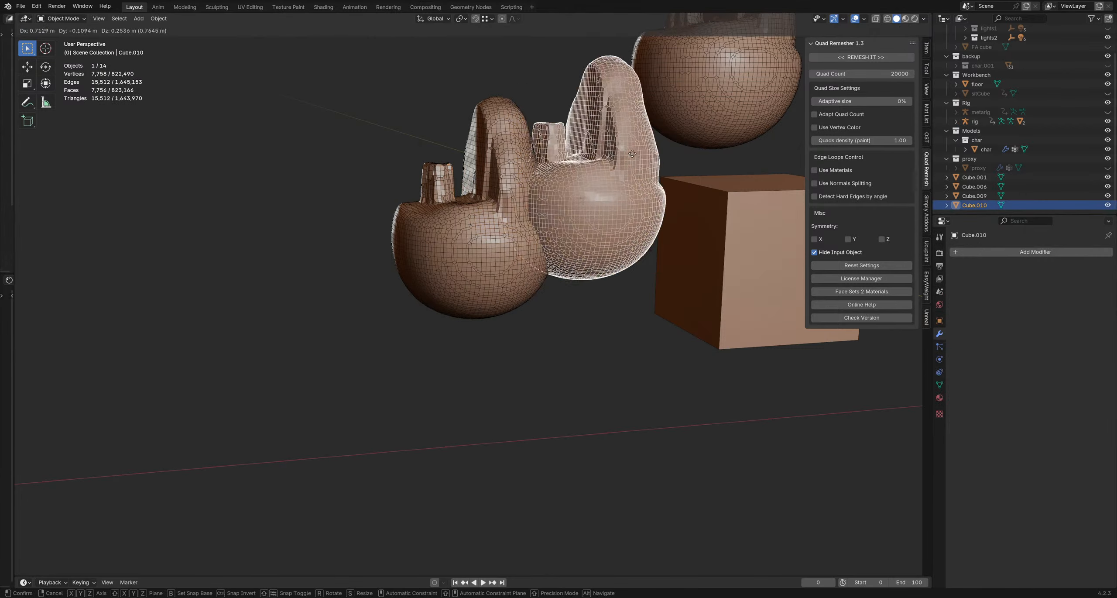
scroll(567, 206, up, 2)
shift+middle_drag(576, 205, 580, 224)
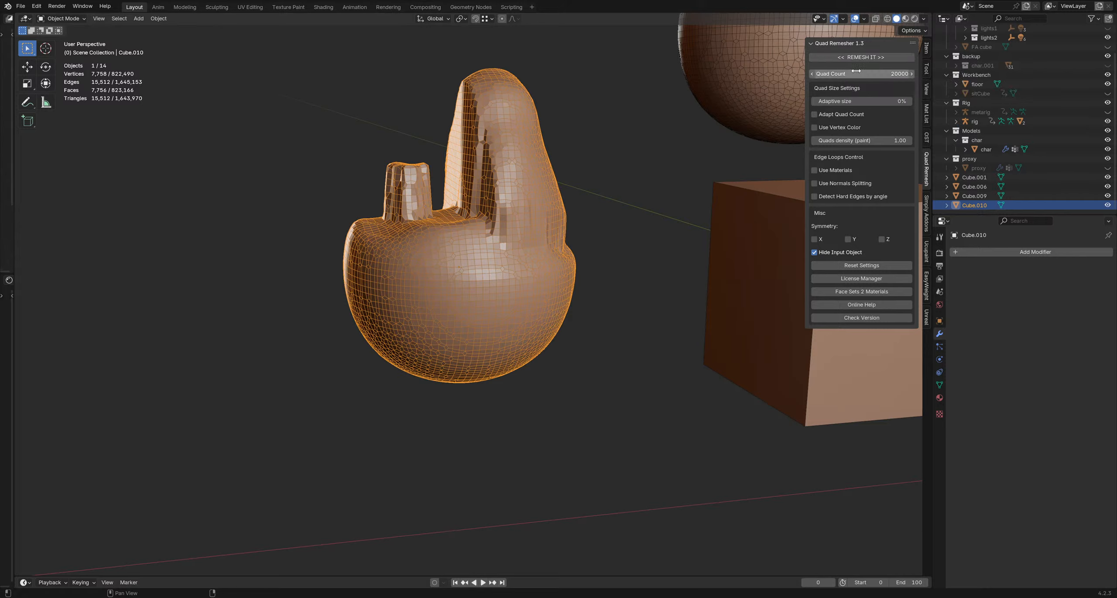
click(858, 102)
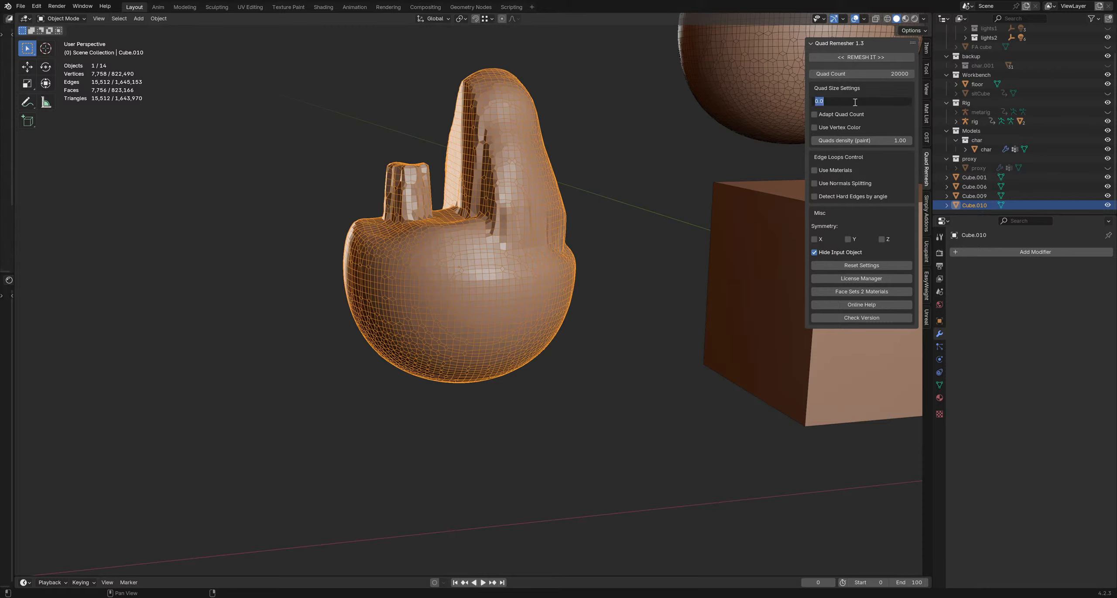
click(850, 92)
drag(830, 102, 904, 102)
Step: Set the quad count to 10000, enable Adapt Quad Count, and quad-remesh Cube.010
click(888, 72)
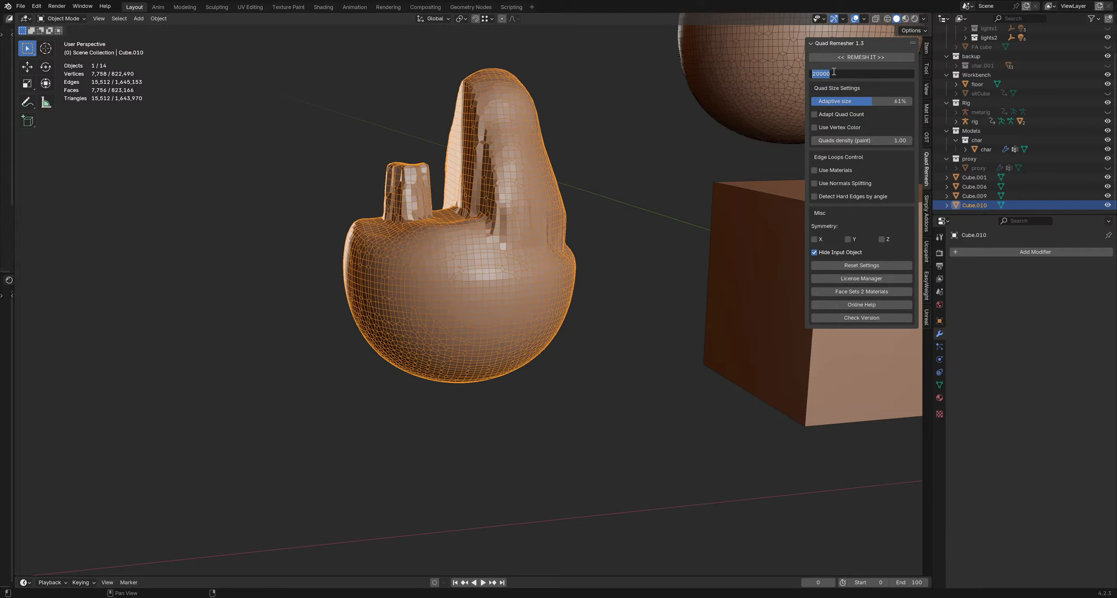
key(Home)
key(Return)
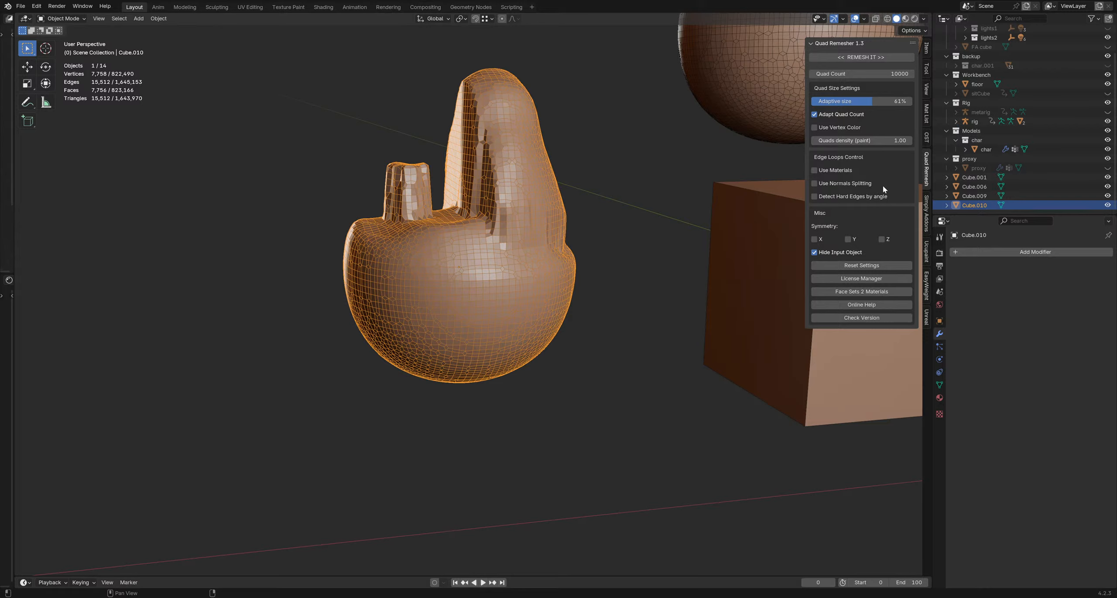
click(860, 59)
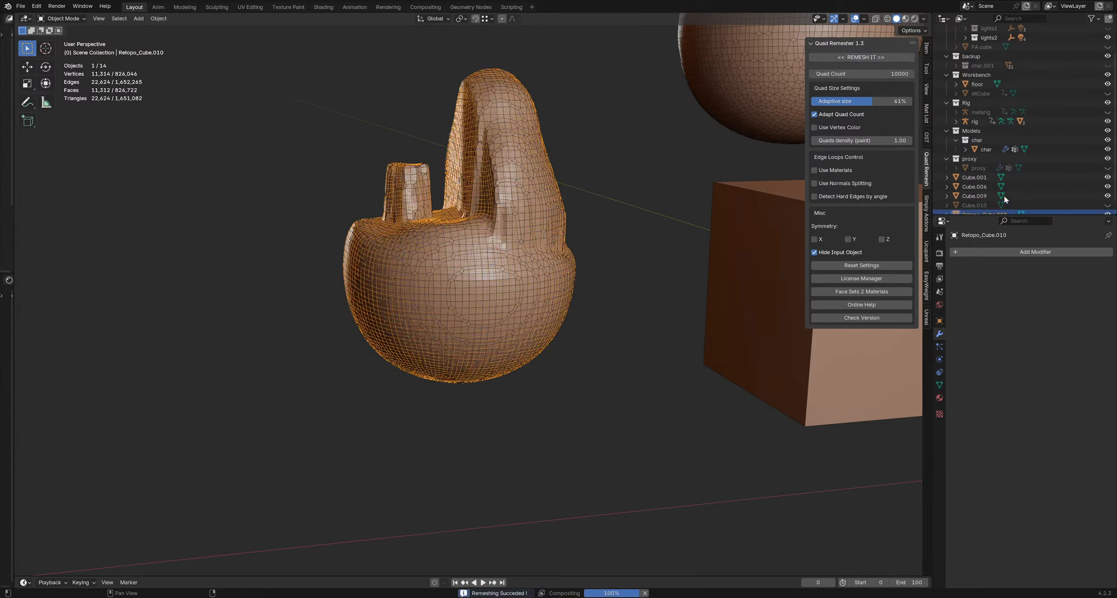
Step: Delete the hidden source mesh Cube.010 and hide the Quad Remesher settings from the viewport
click(976, 205)
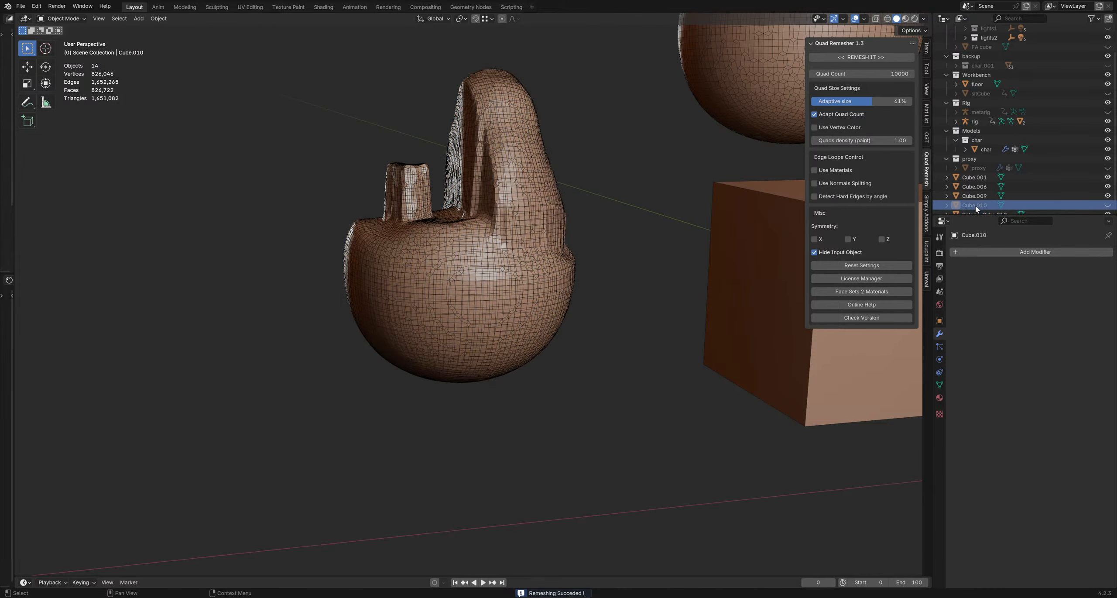
key(Delete)
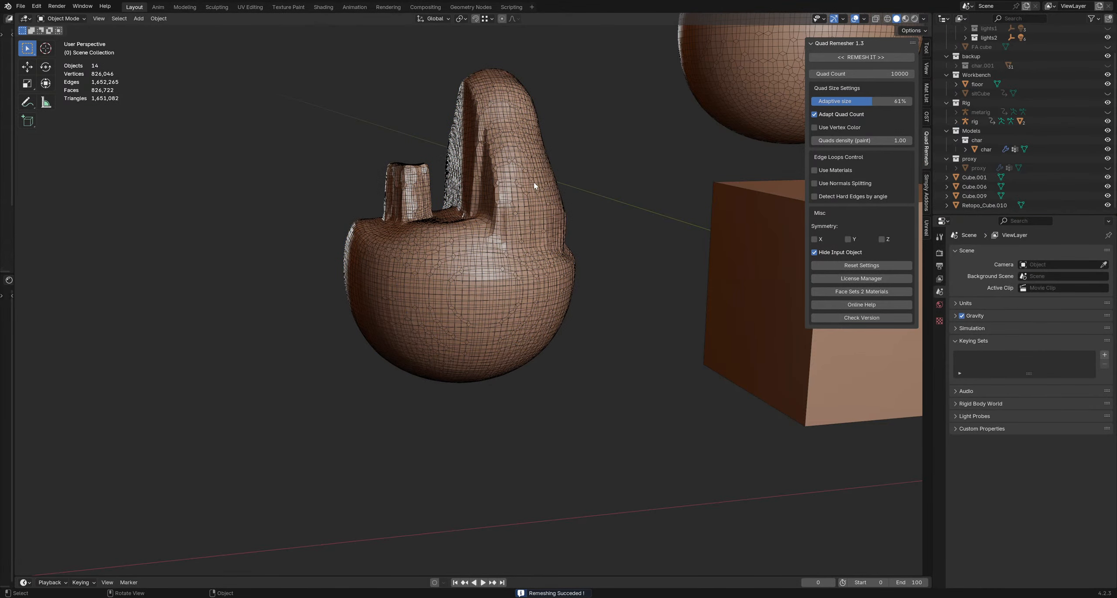
middle_drag(576, 188, 534, 215)
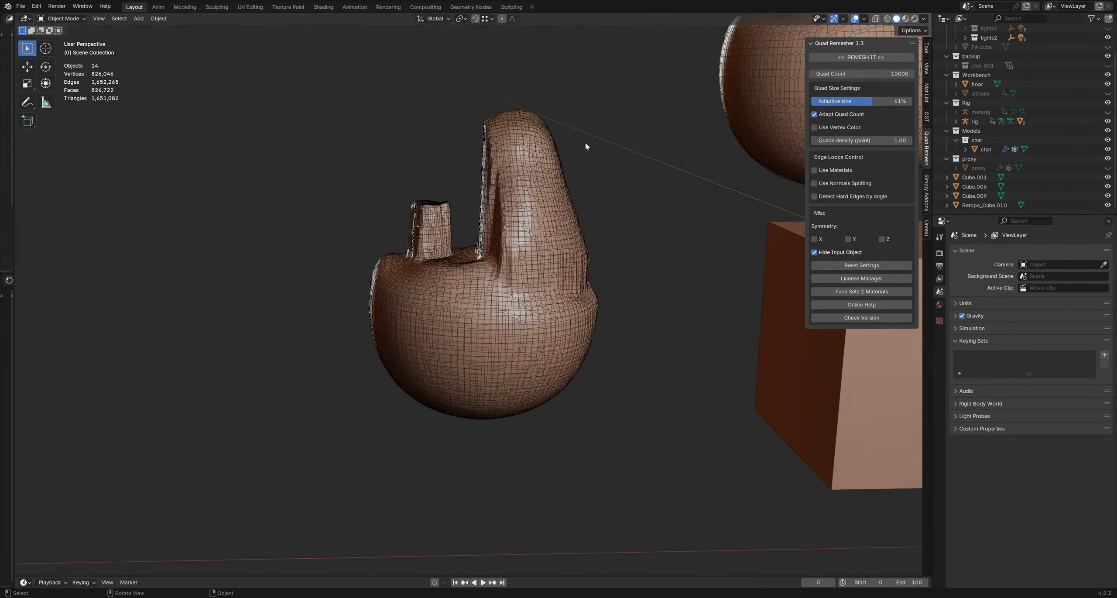
key(n)
middle_drag(591, 149, 569, 223)
Step: Hide Retopo_Cube.010, turn off the wireframe overlay, and toggle Cube.009 and Cube.006 to identify the original mesh
click(1108, 205)
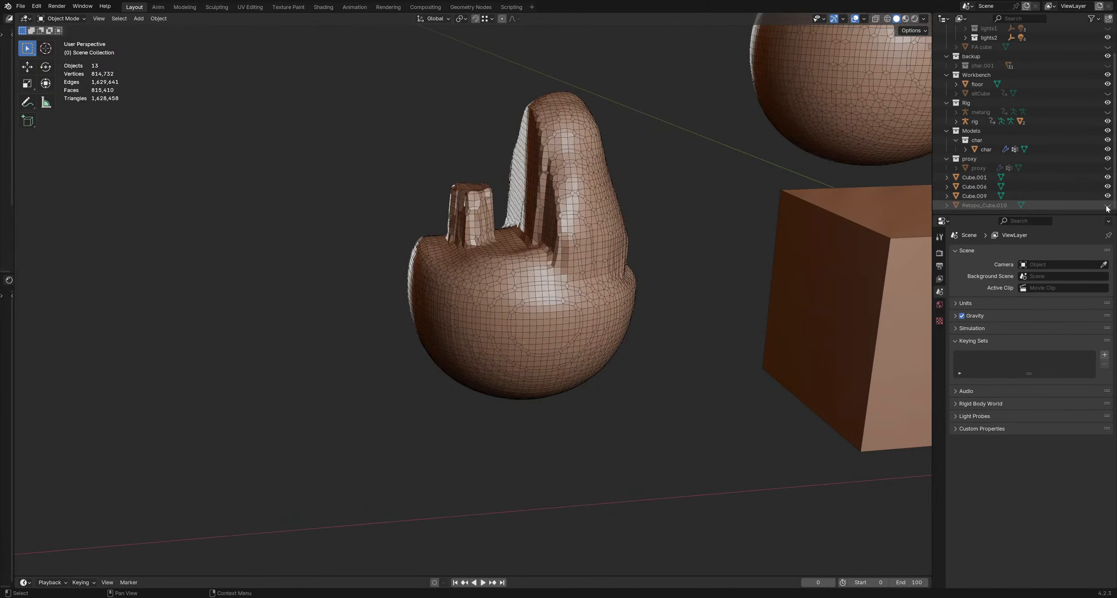
key(shift+w)
middle_drag(582, 212, 623, 195)
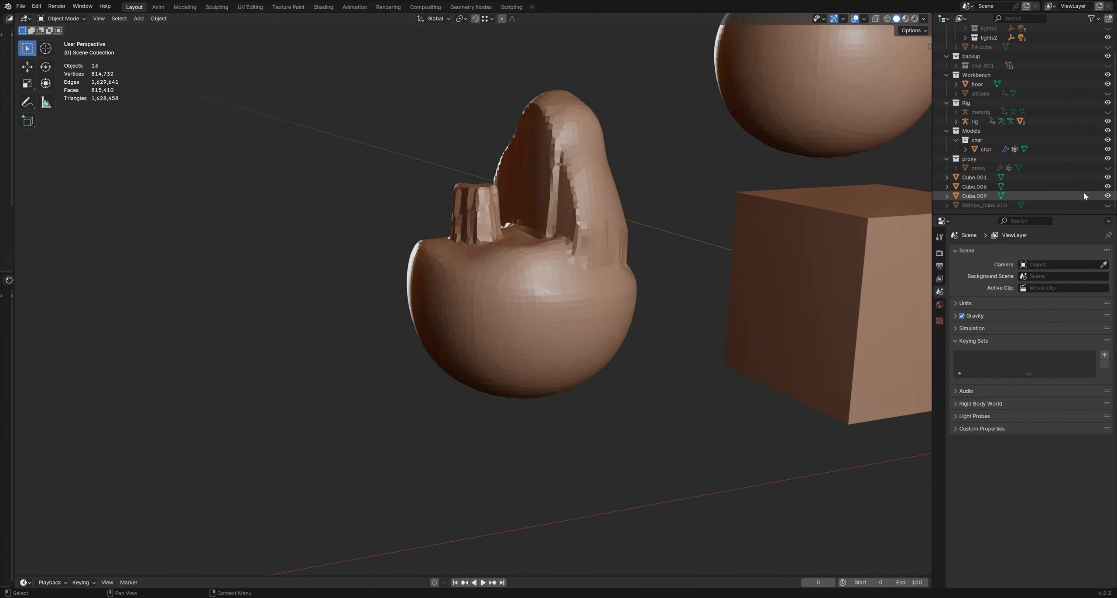
click(1107, 195)
click(1108, 196)
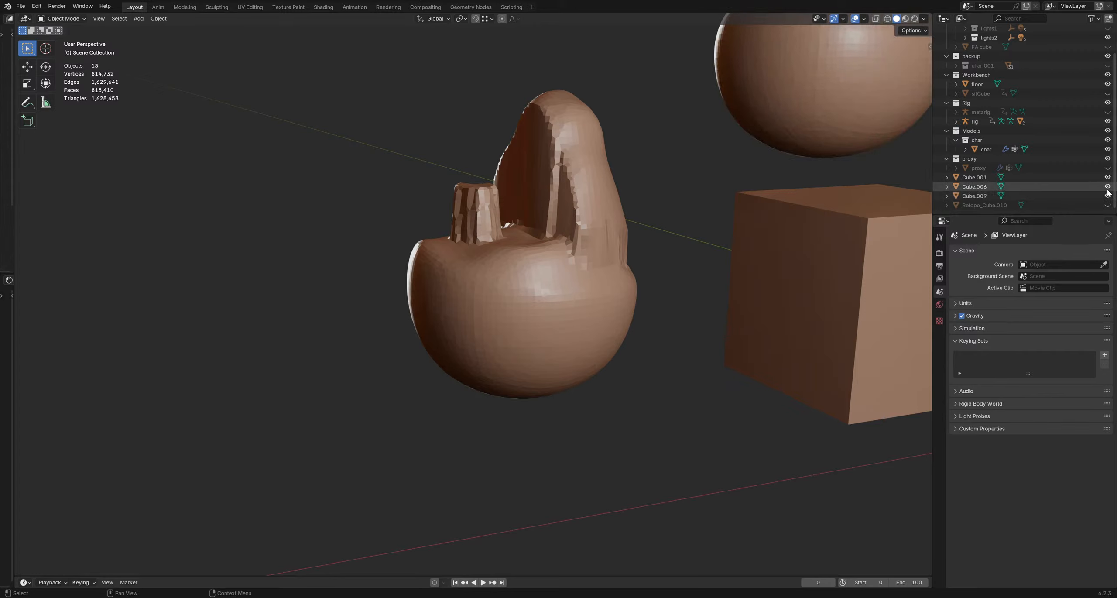
click(1107, 186)
click(1107, 186)
click(1107, 187)
click(1107, 187)
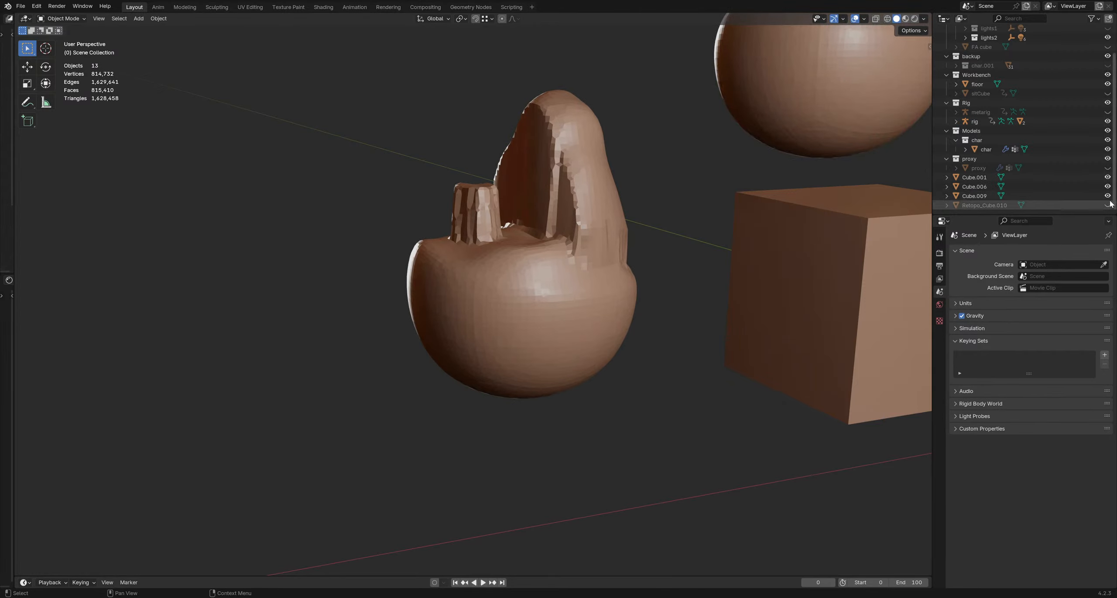
click(1107, 186)
Step: Show Retopo_Cube.010 with the wireframe overlay and toggle Cube.006 on and off to compare their topology
click(1107, 205)
scroll(563, 232, up, 2)
mouse_move(536, 231)
middle_down()
mouse_move(567, 229)
mouse_move(515, 222)
mouse_move(519, 243)
middle_up()
key(shift+w)
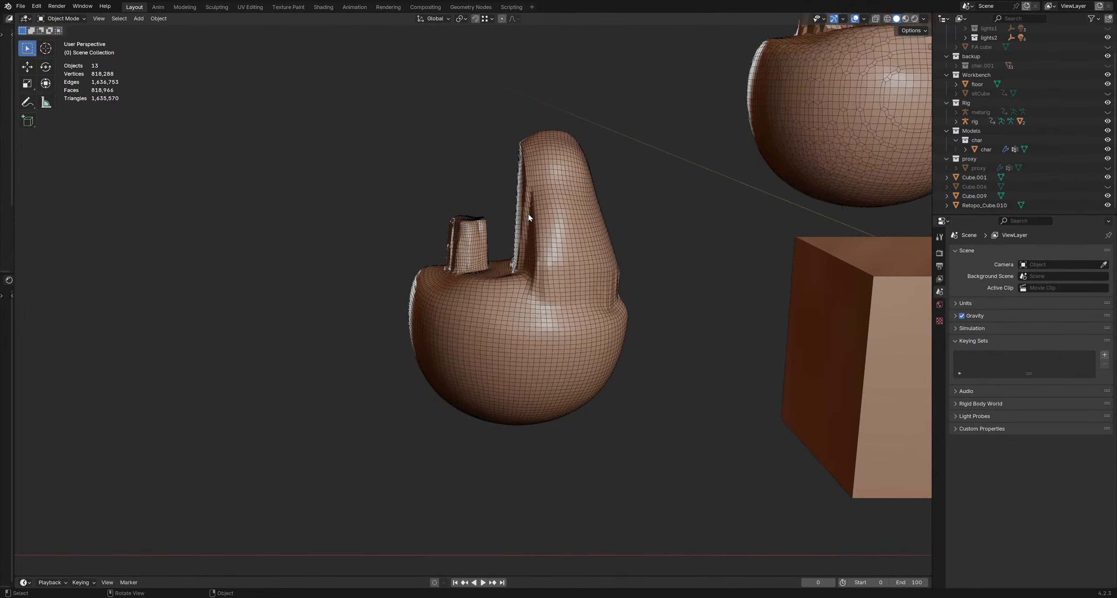
click(1108, 186)
click(1109, 186)
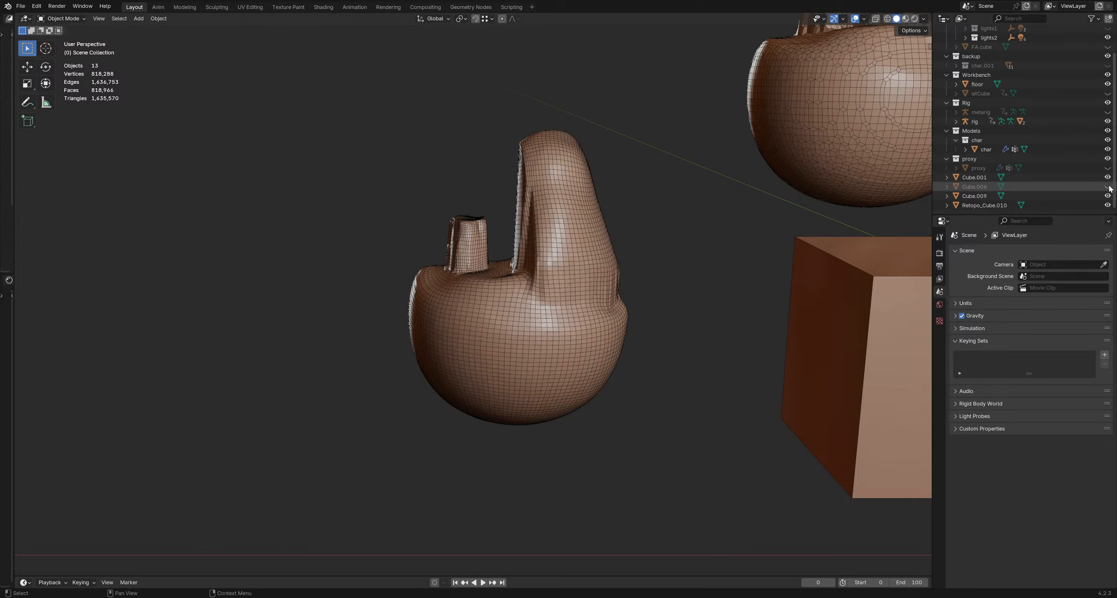
click(1109, 186)
click(1108, 186)
click(1109, 186)
Step: Compare the mesh statistics of Cube.006 and Retopo_Cube.010, then delete Retopo_Cube.010
click(954, 187)
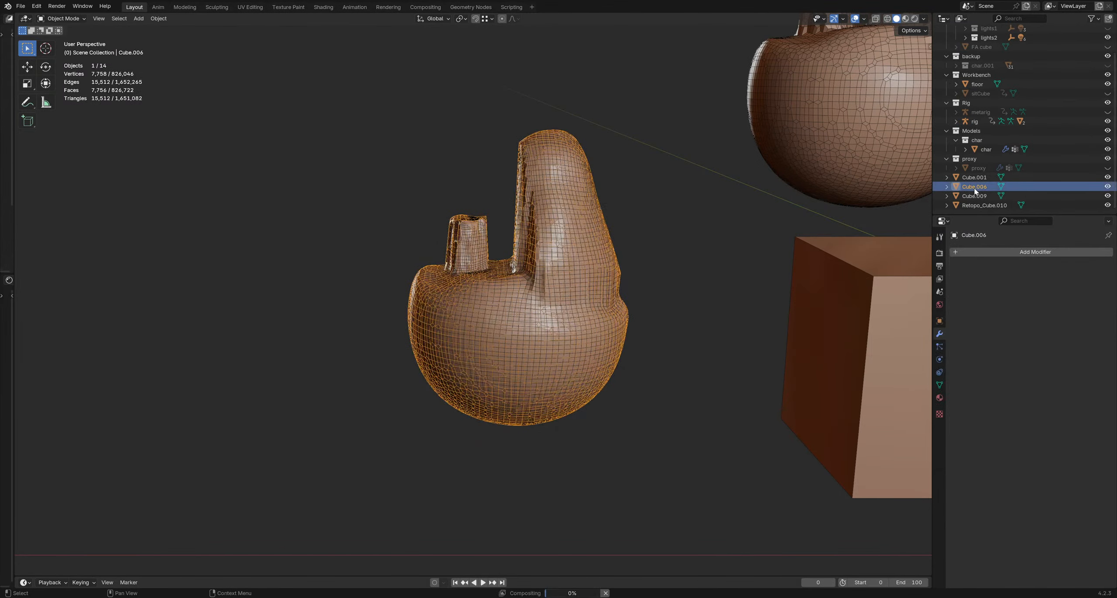
click(984, 206)
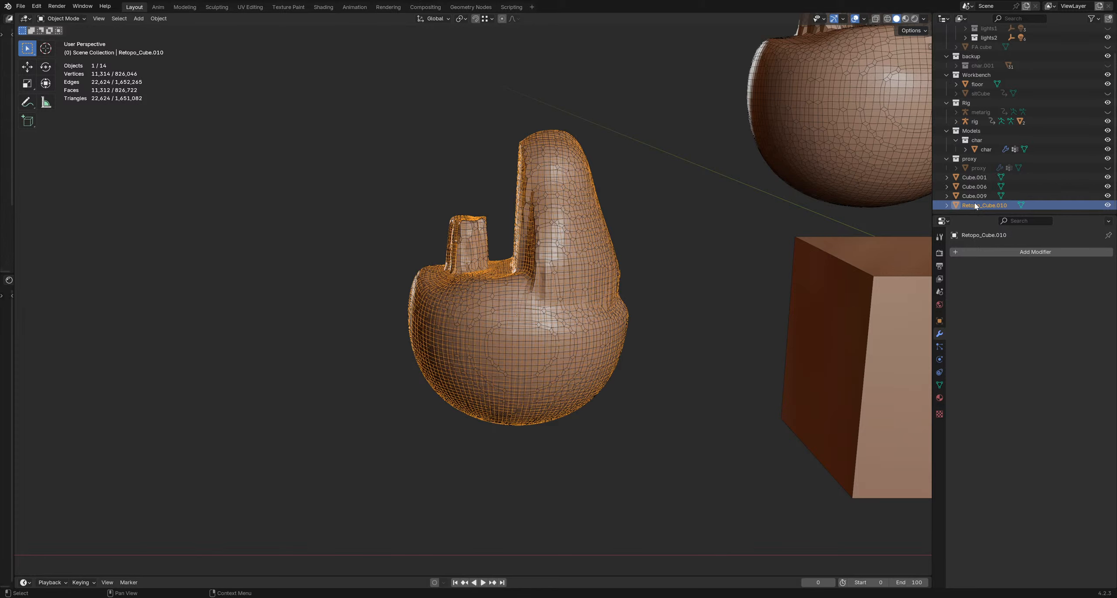
click(976, 196)
click(978, 205)
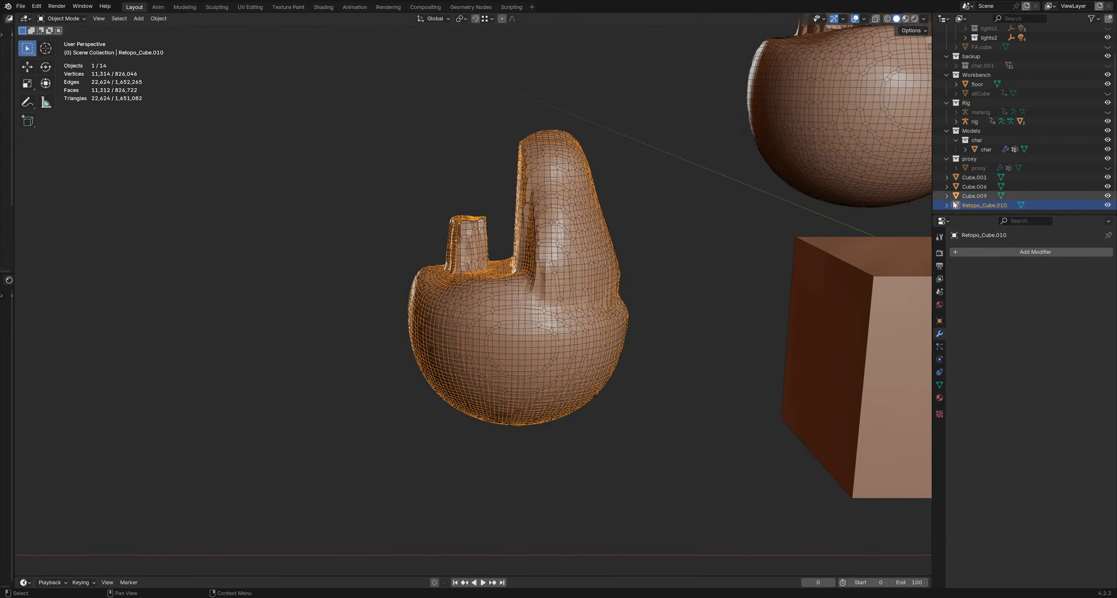
click(977, 196)
click(979, 206)
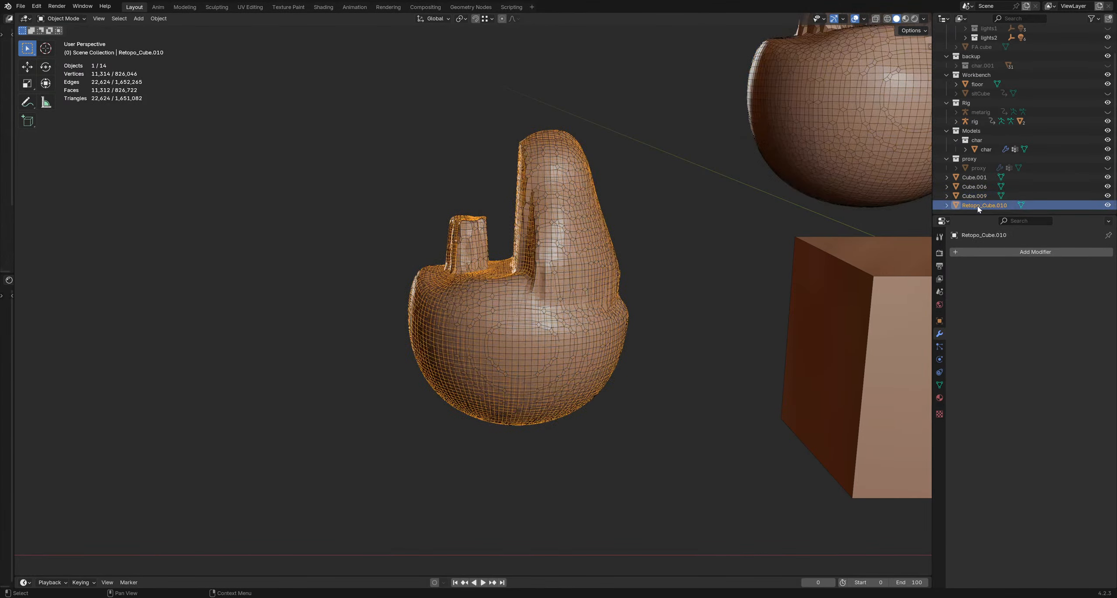
key(Delete)
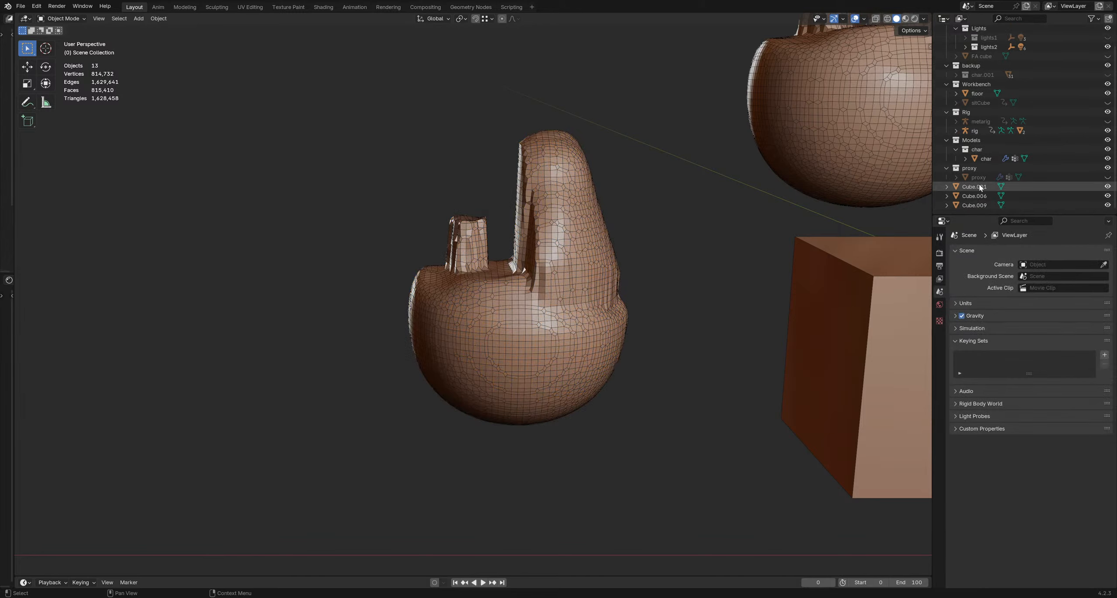
Step: Duplicate the sculpted shape Cube.006 in place without moving the copy
click(549, 205)
key(shift+d)
right_click(833, 196)
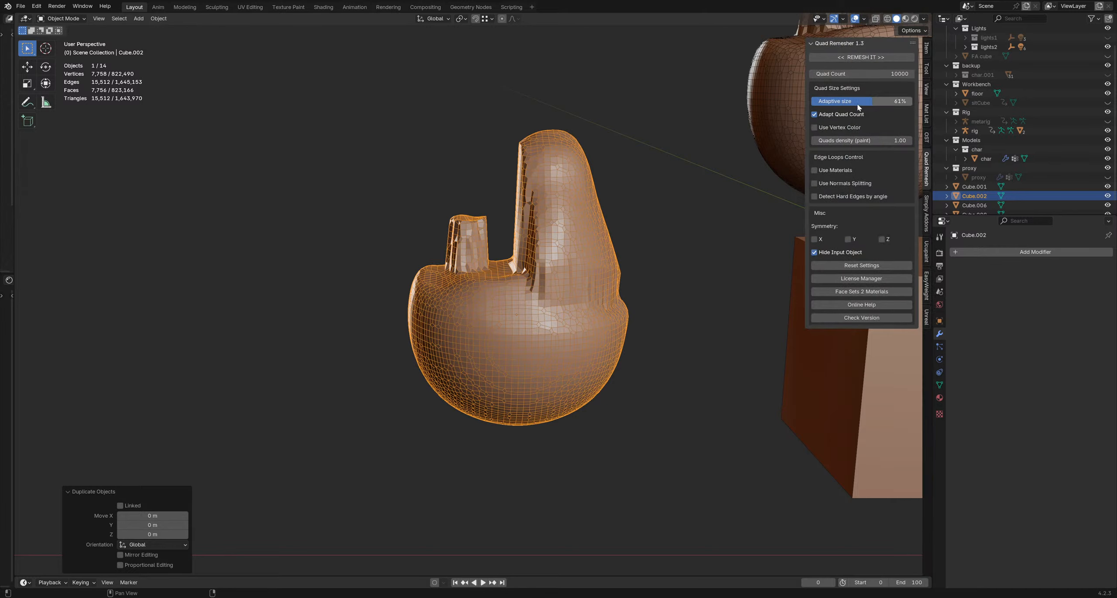
Step: Set the quad count to 2500 and quad-remesh the duplicated shape
click(882, 74)
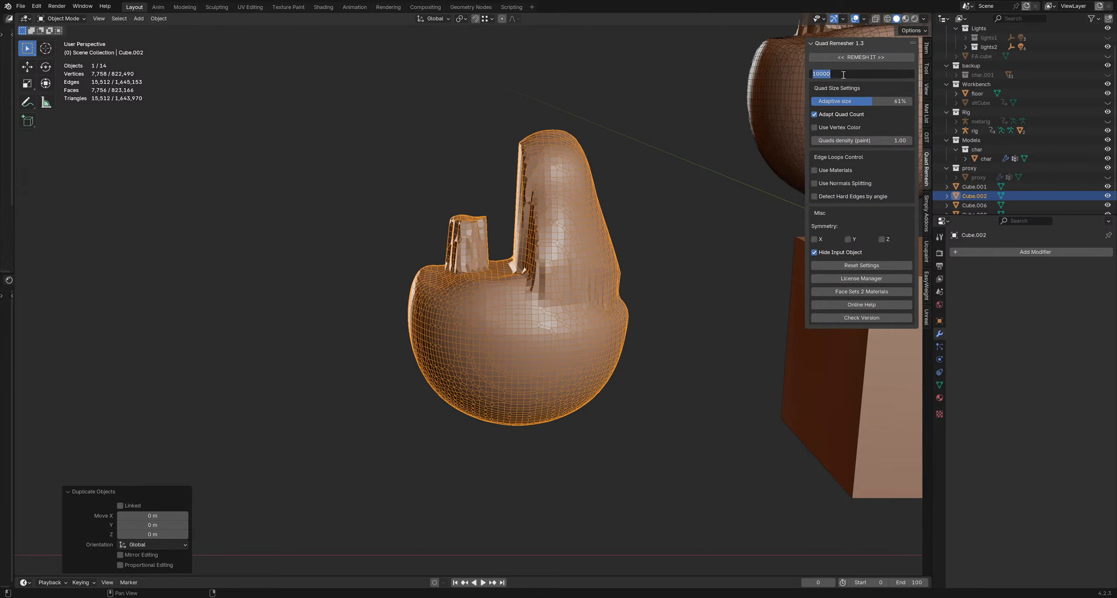
click(819, 74)
drag(819, 73, 808, 74)
double_click(820, 74)
text(2500)
key(Return)
click(899, 57)
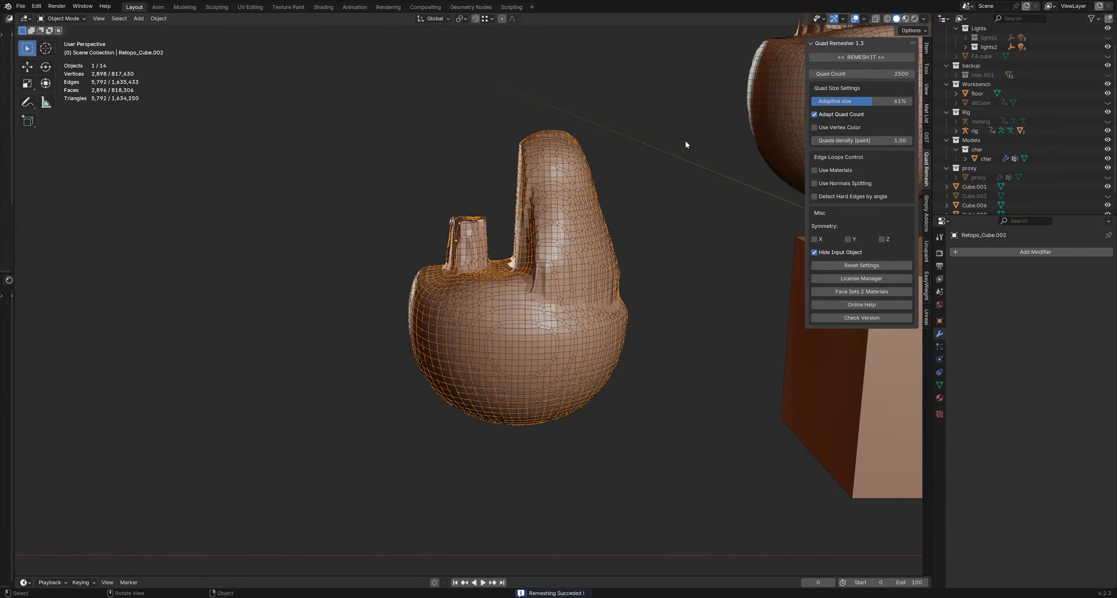
Step: Examine the topology of the low-count remesh around the small stump, the tall lobe and the rounded base
middle_drag(685, 140, 892, 180)
scroll(1047, 192, down, 2)
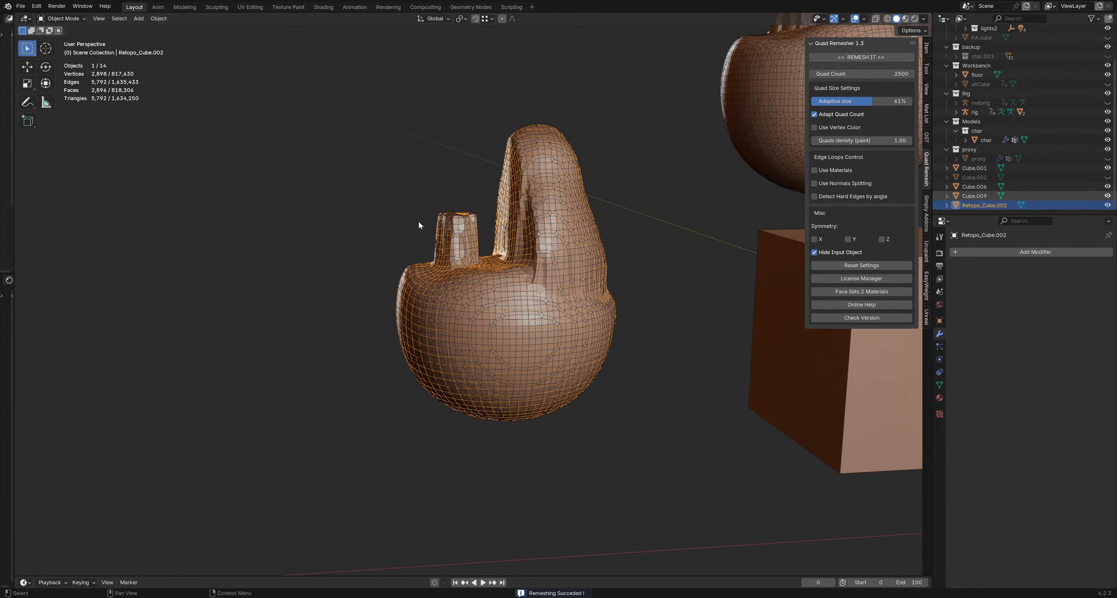
scroll(466, 229, up, 2)
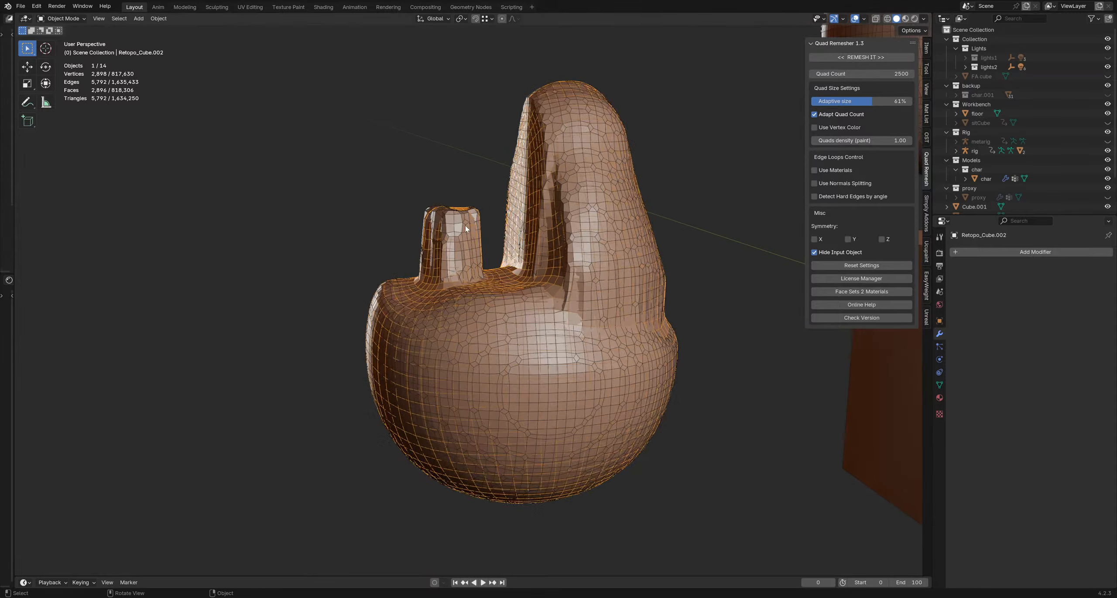
scroll(466, 226, up, 8)
middle_drag(416, 210, 435, 185)
scroll(452, 225, down, 4)
scroll(471, 228, down, 3)
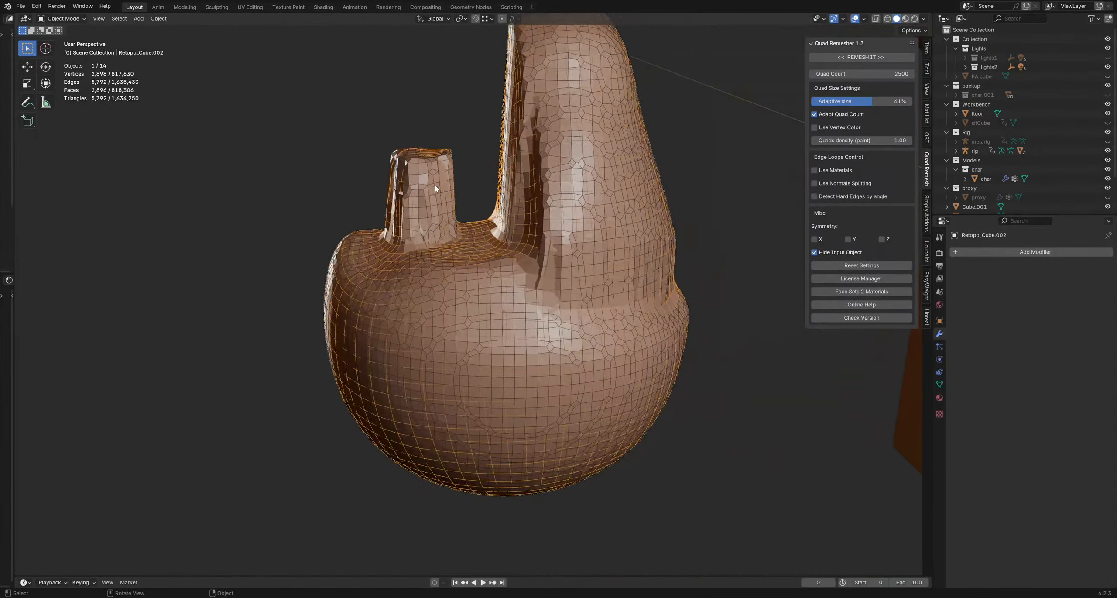
middle_drag(570, 311, 550, 279)
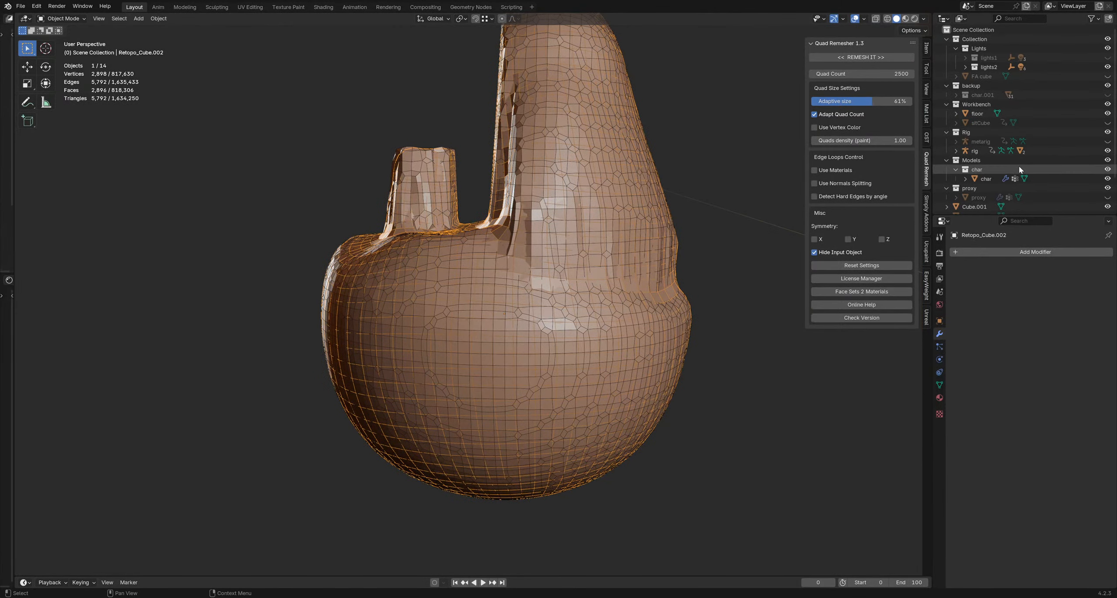
Step: Delete the hidden source mesh Cube.002
scroll(1023, 169, down, 3)
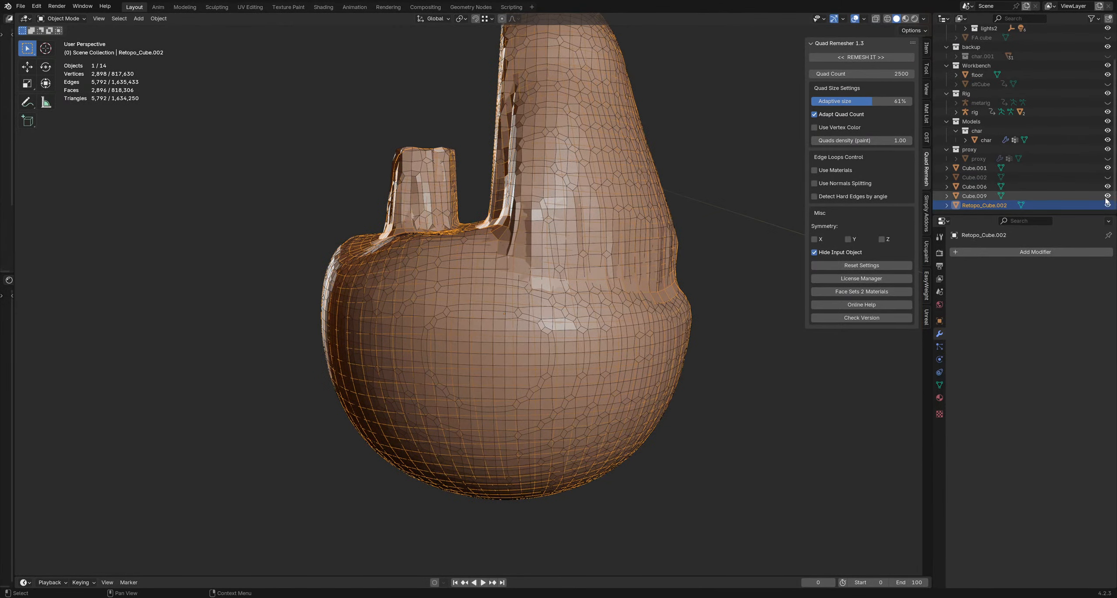
click(1030, 177)
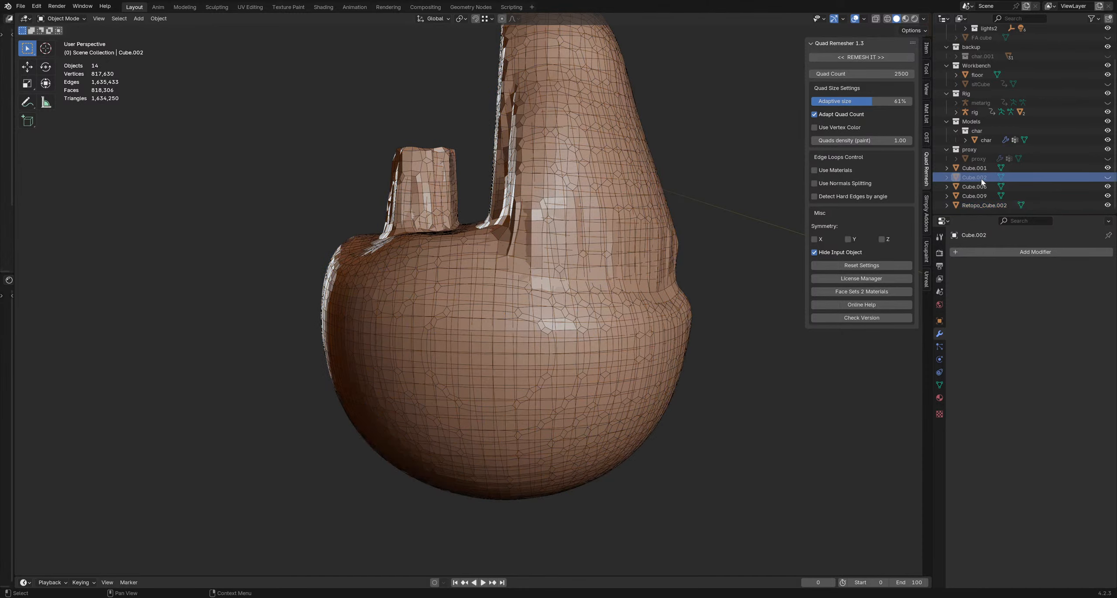
key(x)
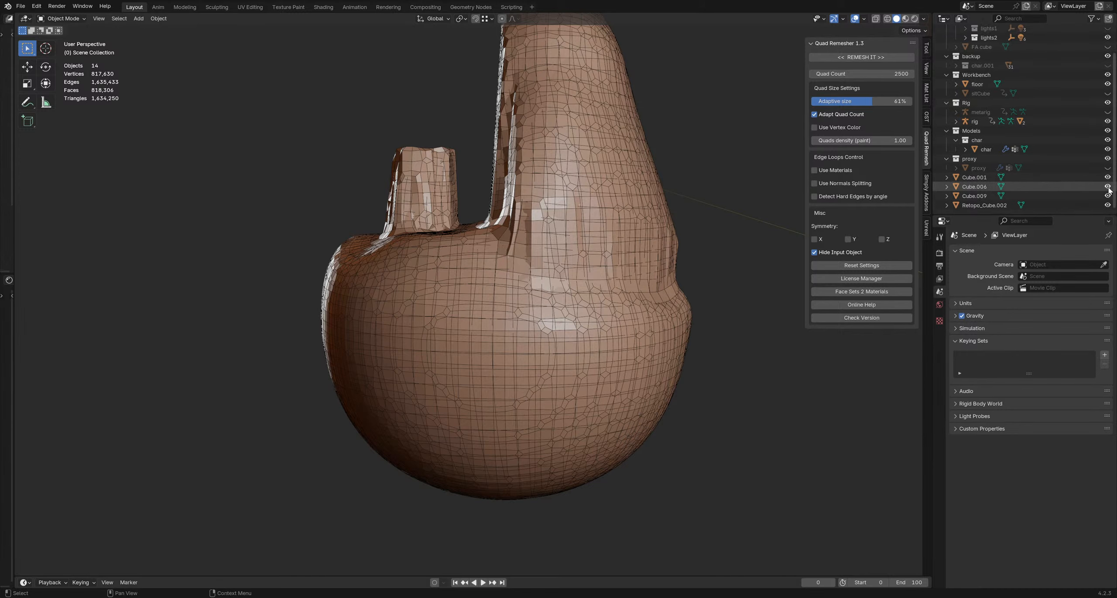
Step: Toggle Cube.006 on and off repeatedly to compare it with the remeshed Retopo_Cube.002
click(1108, 188)
click(1108, 188)
click(1109, 188)
click(1109, 188)
click(1109, 188)
click(1108, 188)
click(1109, 187)
click(1109, 188)
click(1109, 188)
click(1109, 188)
click(1108, 187)
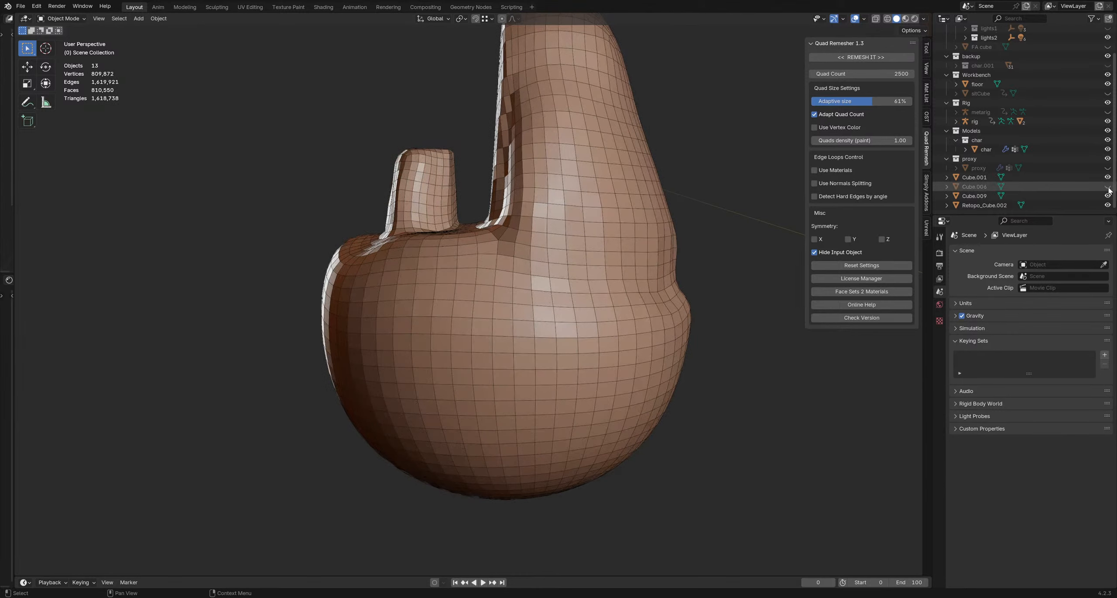
click(1109, 188)
Step: Collapse the Keying Sets settings and select the remeshed Retopo_Cube.002
shift+middle_drag(406, 157, 435, 173)
scroll(413, 177, down, 1)
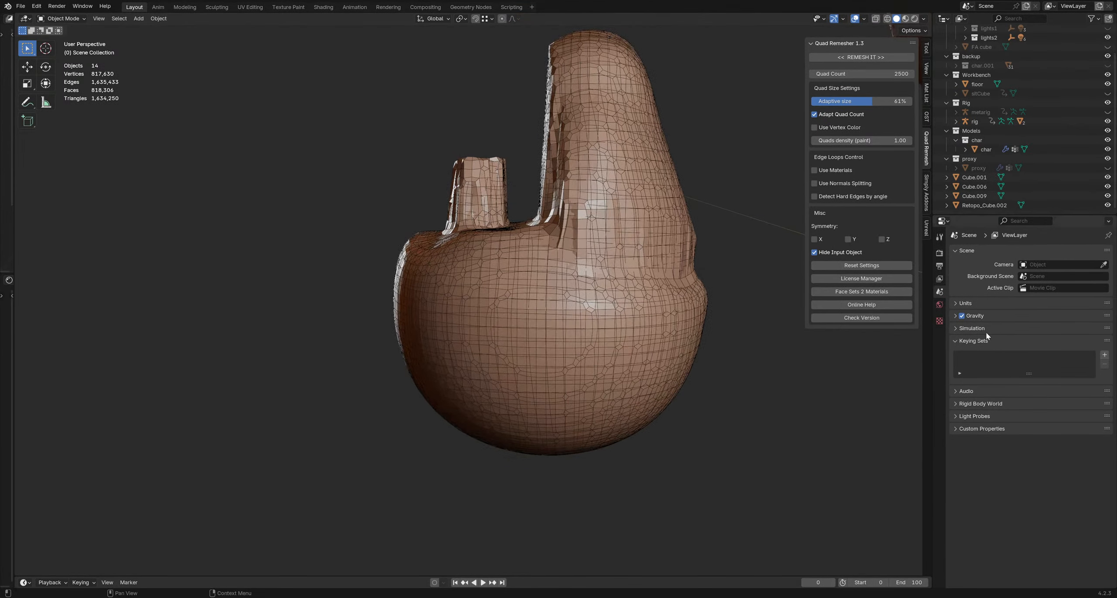
click(955, 340)
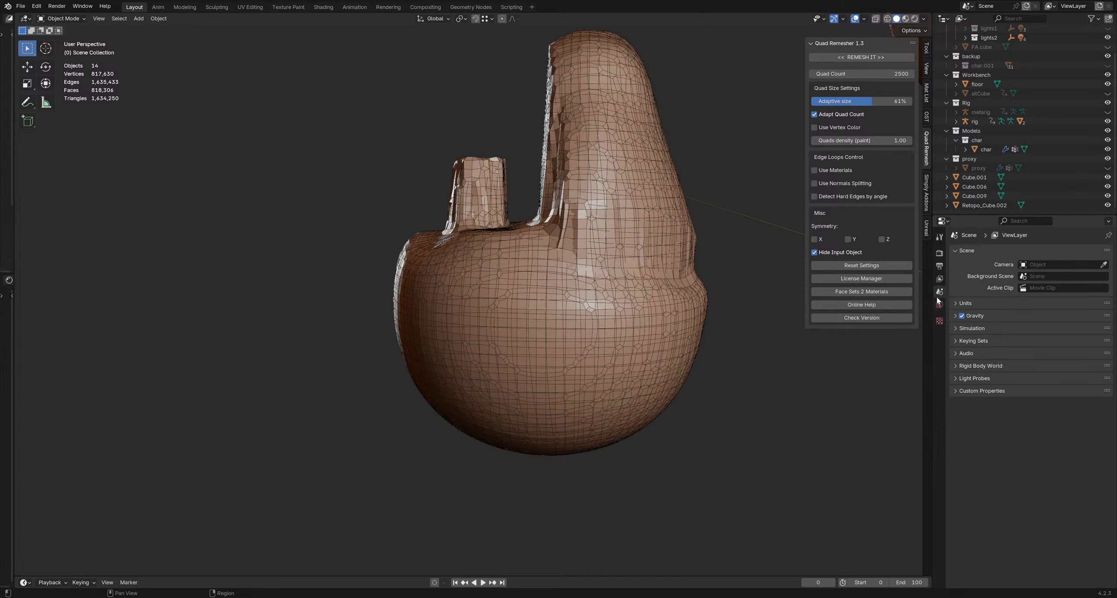
click(672, 264)
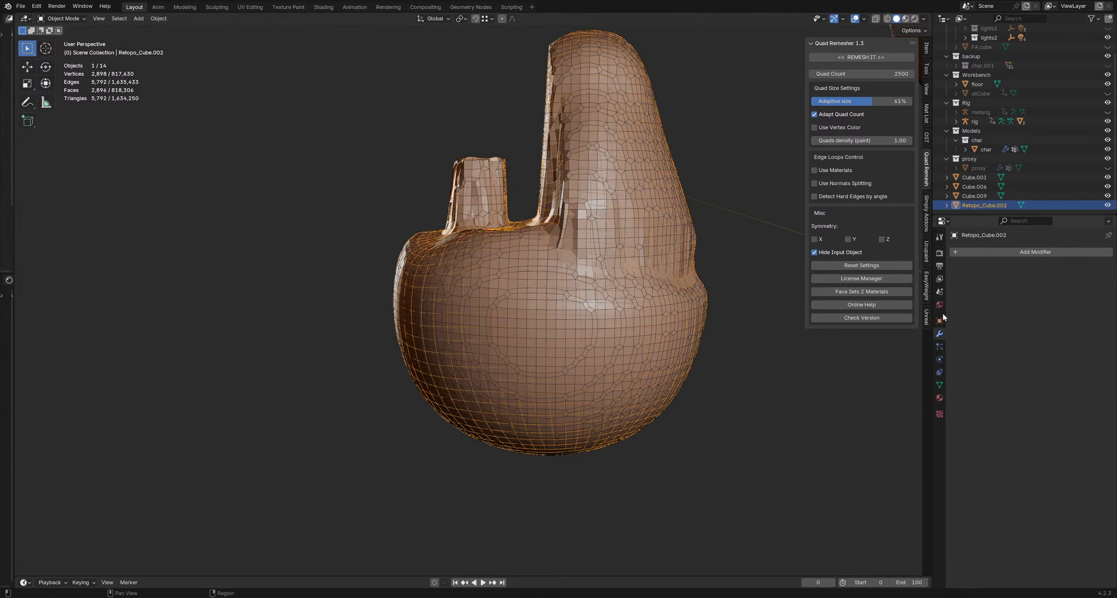
Step: Add a Shrinkwrap modifier to Retopo_Cube.002 with Cube.006 as its target, and hide Cube.006
shift+middle_drag(711, 160, 683, 172)
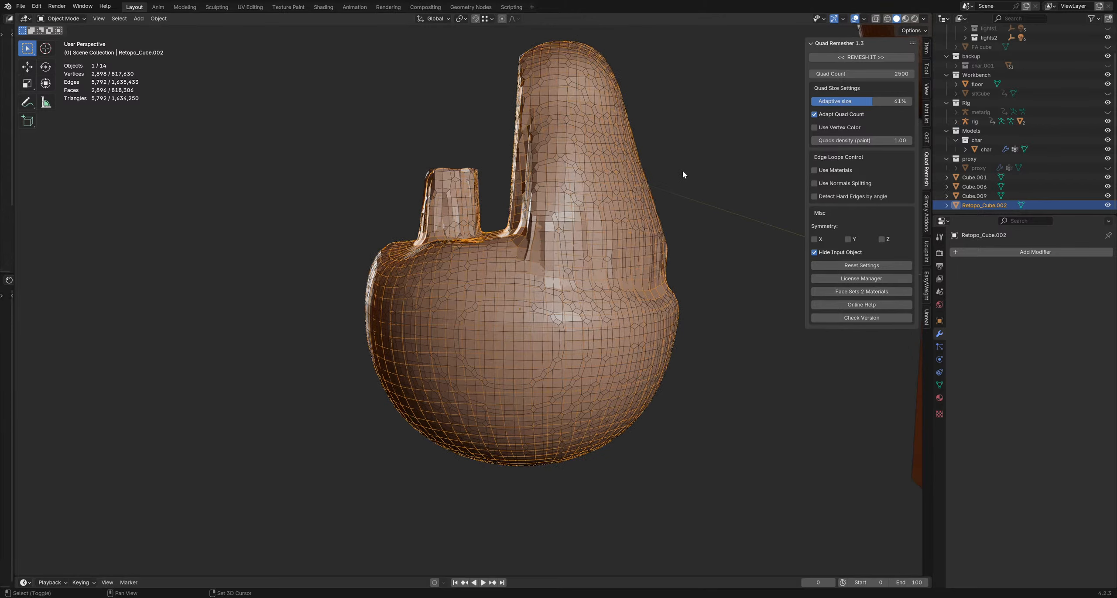
click(1000, 252)
mouse_move(999, 253)
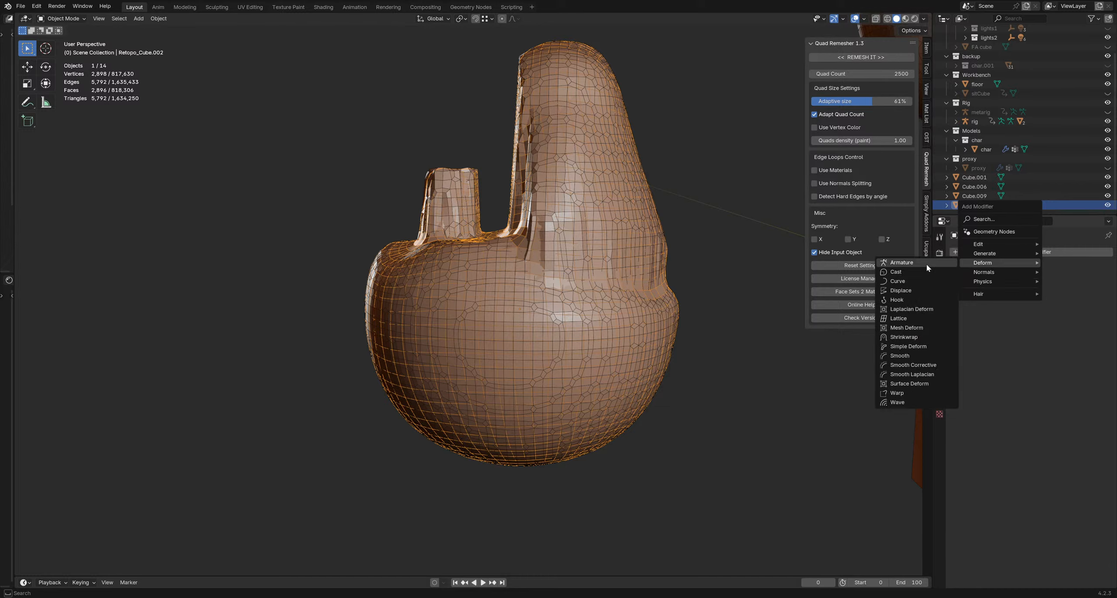
click(923, 337)
click(1095, 304)
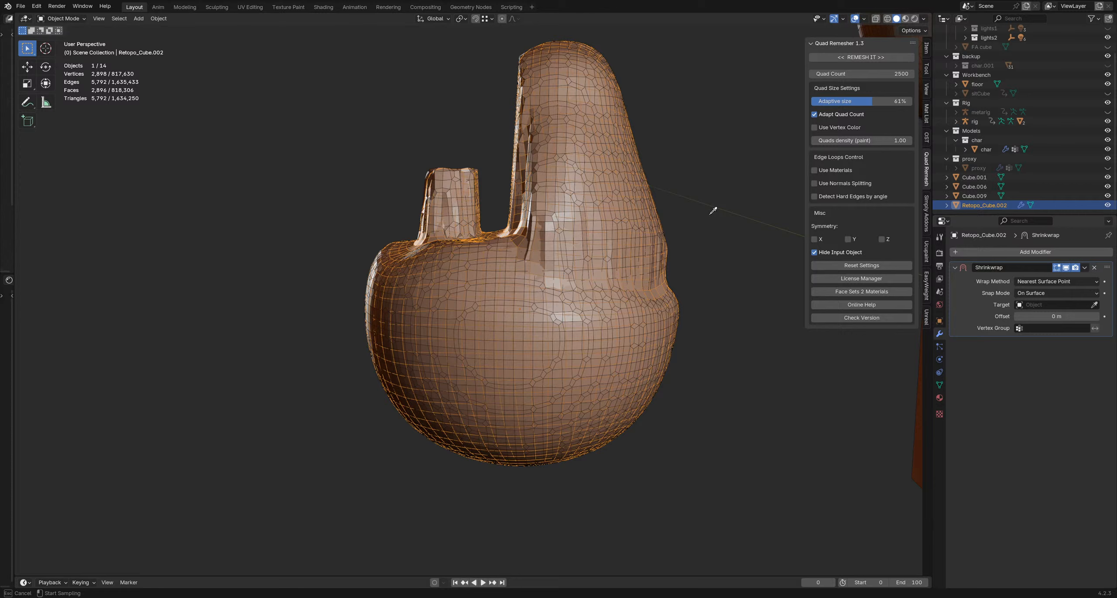
click(443, 175)
mouse_move(491, 188)
middle_down()
mouse_move(537, 185)
mouse_move(513, 194)
middle_up()
click(1108, 187)
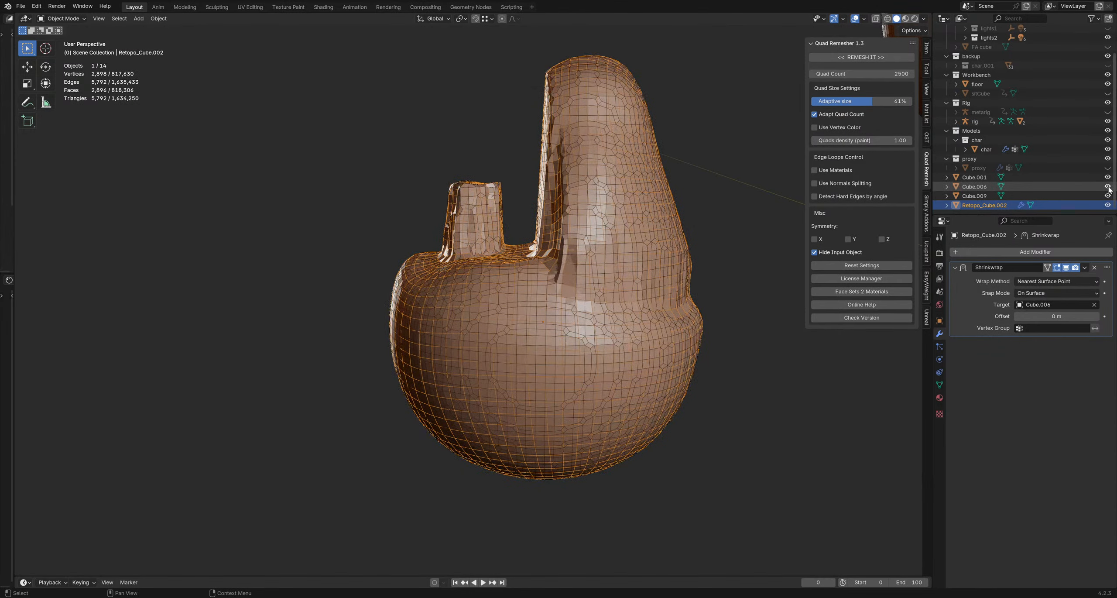
Step: Toggle the Shrinkwrap's viewport display off and on to compare its effect around the stump and tall lobe
click(1075, 267)
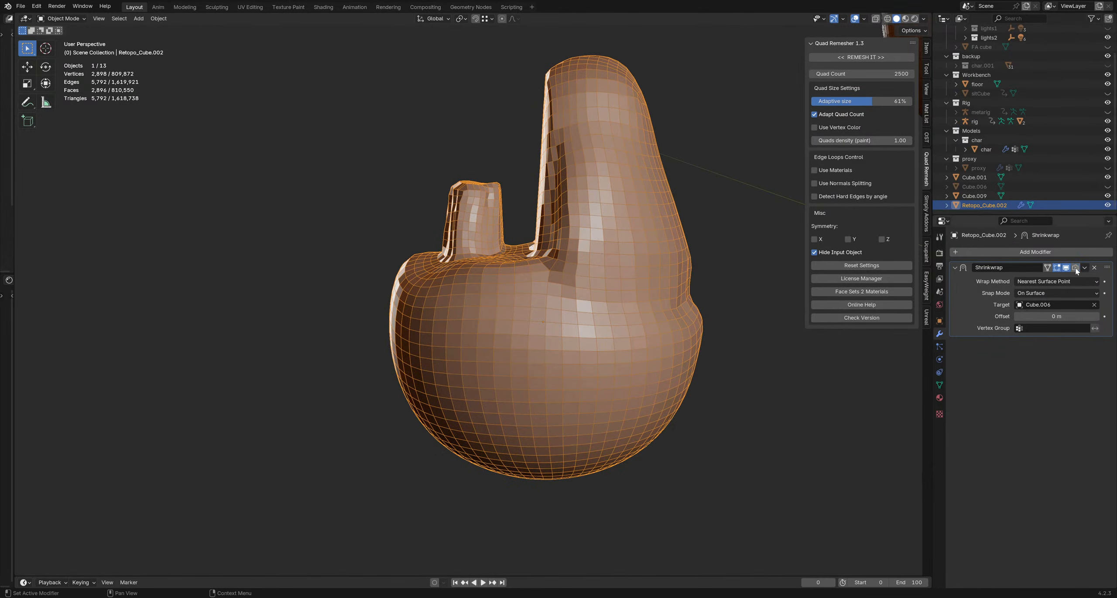
click(1075, 268)
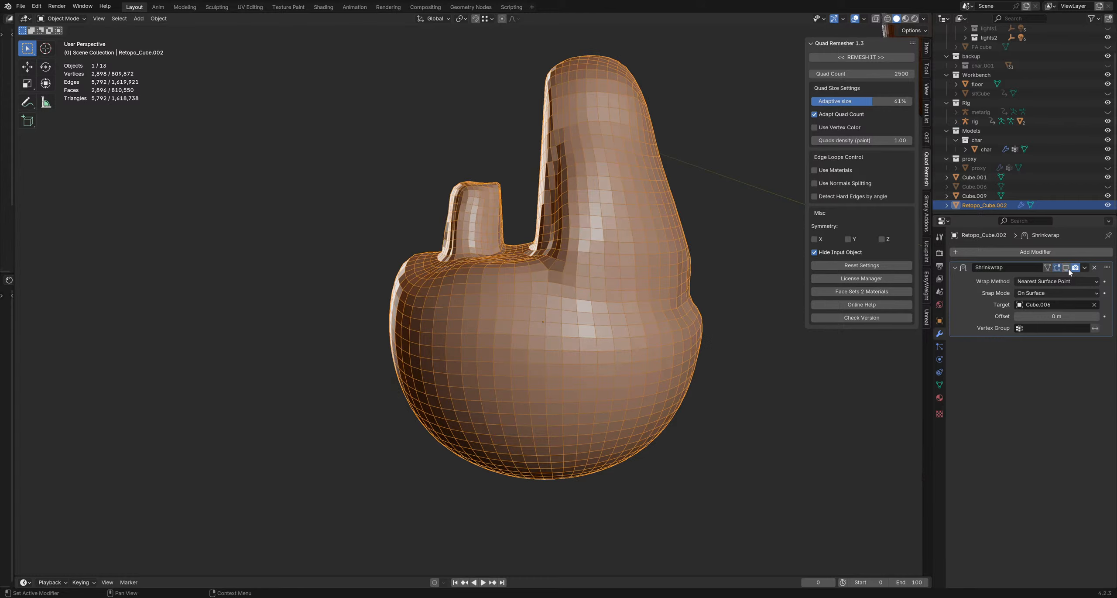
click(1068, 269)
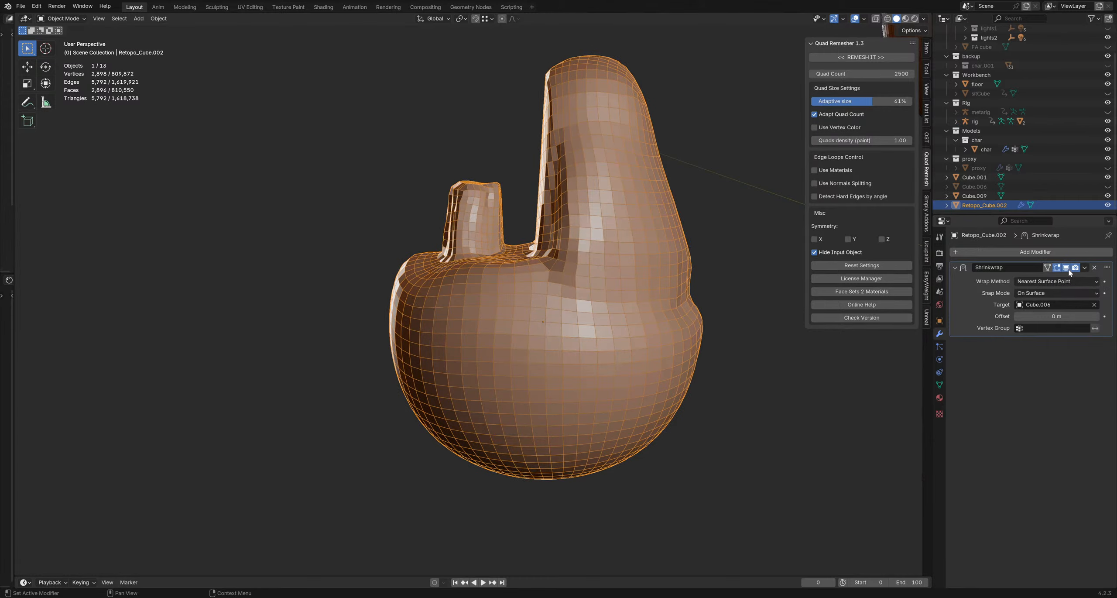
click(1068, 269)
middle_drag(546, 148, 577, 189)
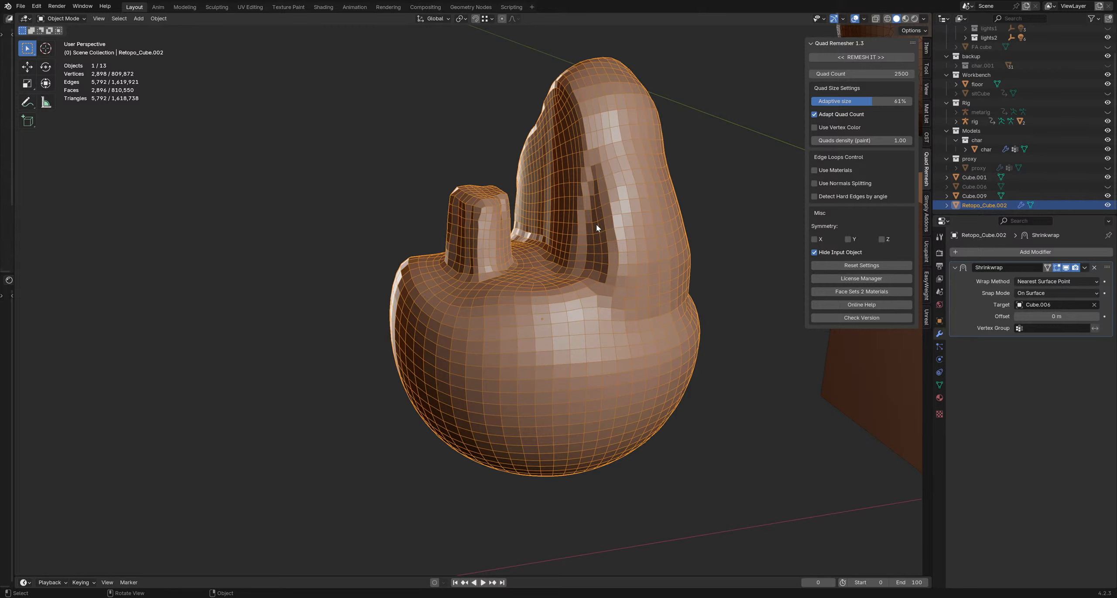
mouse_move(598, 225)
middle_down()
mouse_move(515, 208)
mouse_move(592, 206)
middle_up()
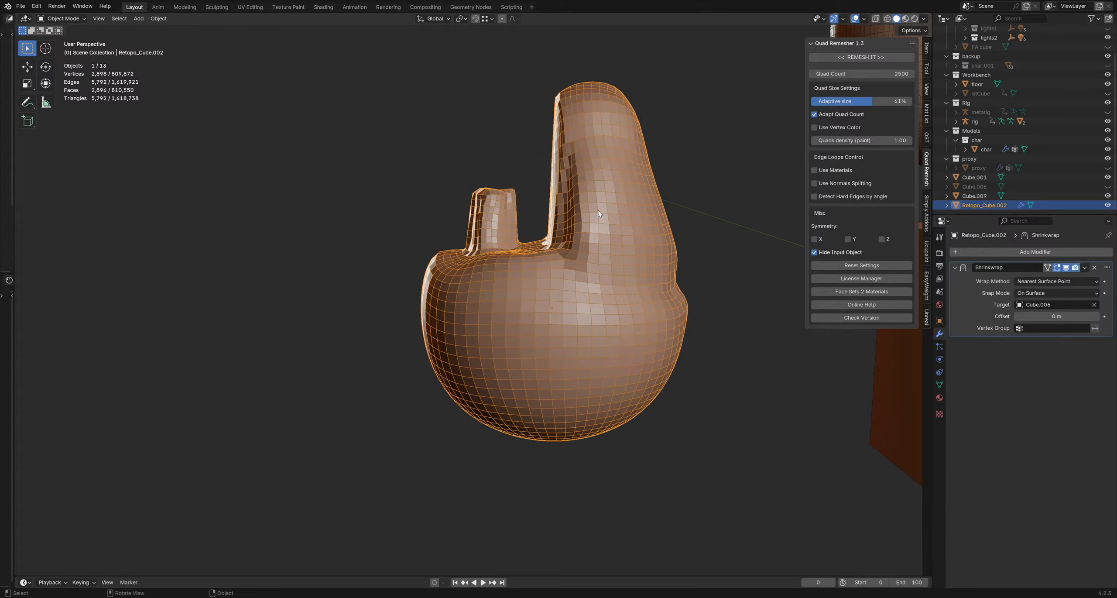
Step: Shade Retopo_Cube.002 smooth and hide it from the viewport
right_click(583, 192)
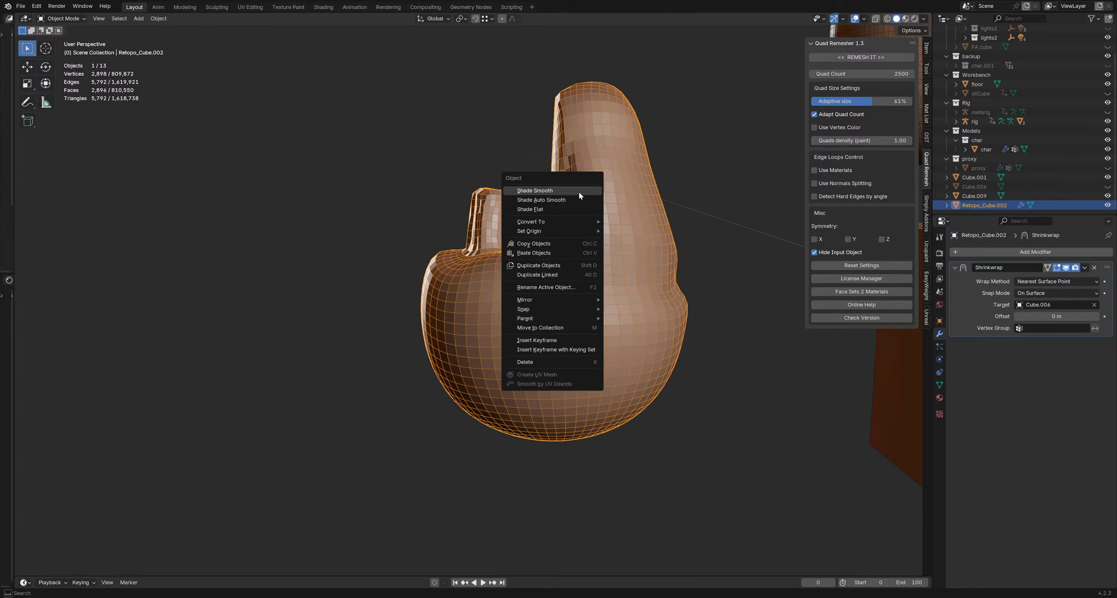
click(579, 192)
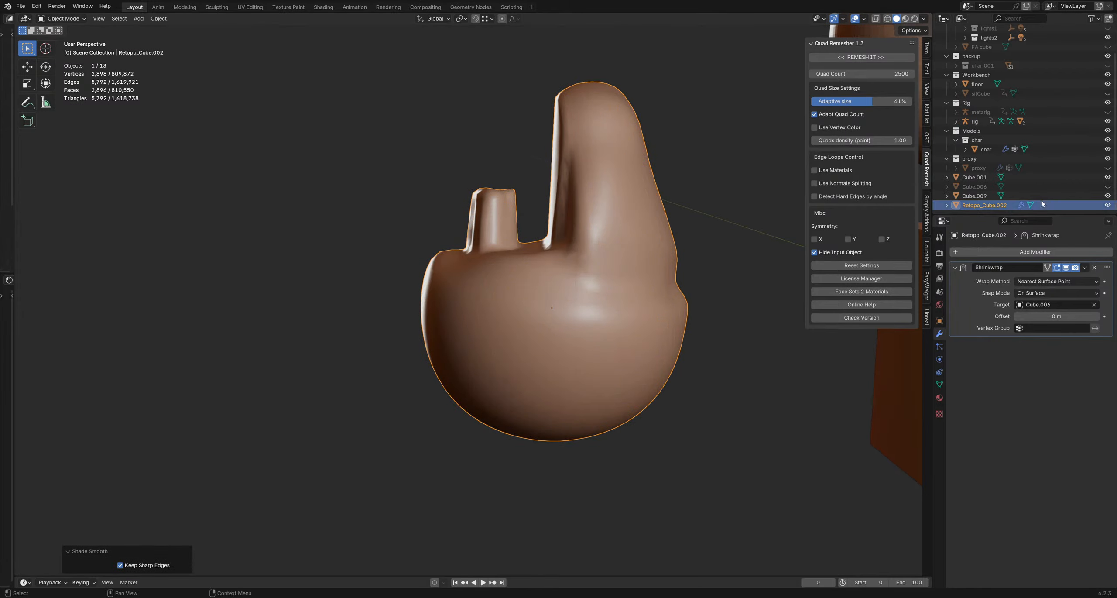
click(1108, 205)
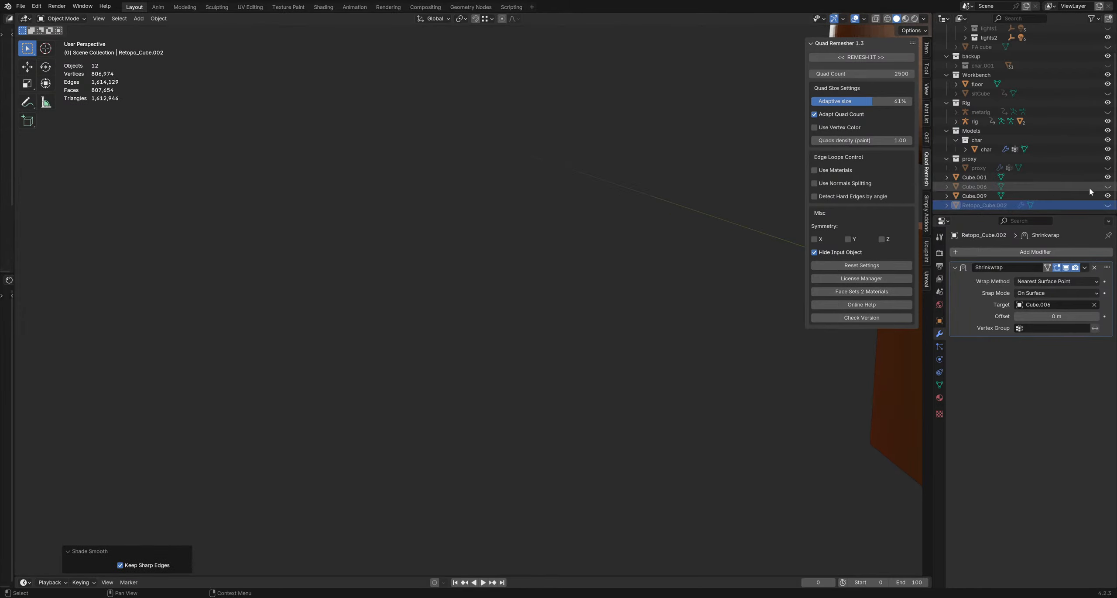
Step: Unhide Cube.006 and apply smooth shading to it
click(1108, 186)
click(1059, 186)
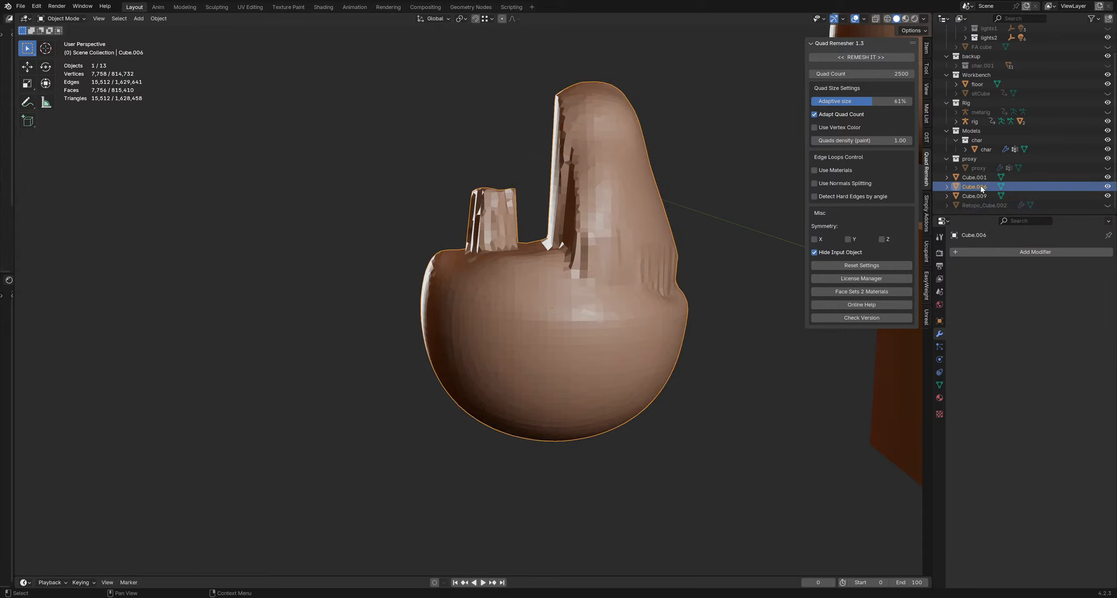
right_click(633, 217)
click(635, 215)
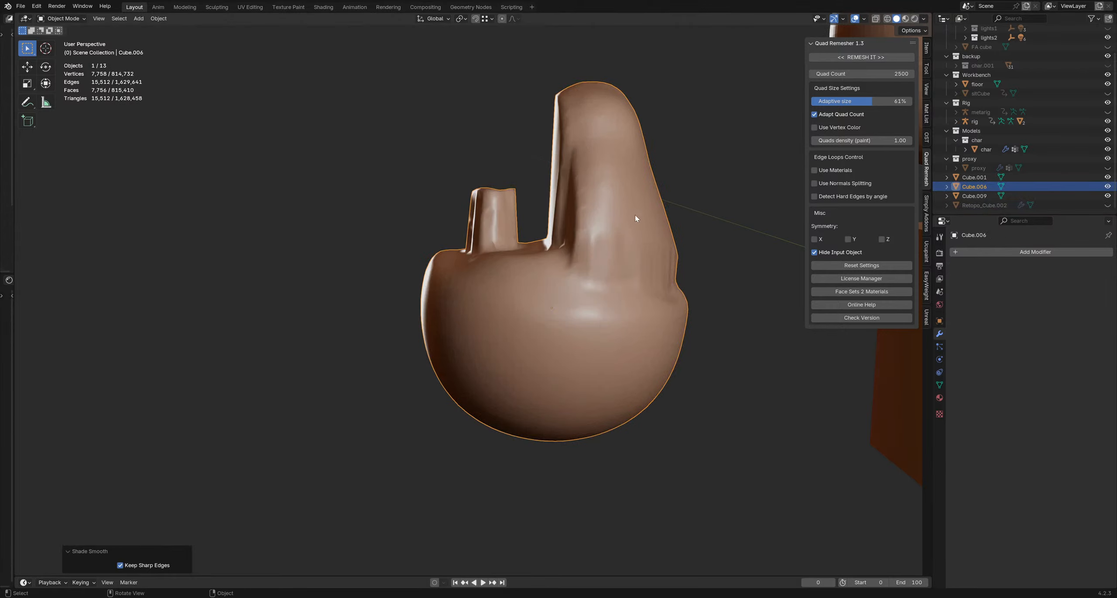
Step: Alternate the visibility of Cube.006 and Retopo_Cube.002 to compare the two smooth-shaded surfaces
click(1107, 186)
click(1108, 206)
click(1108, 205)
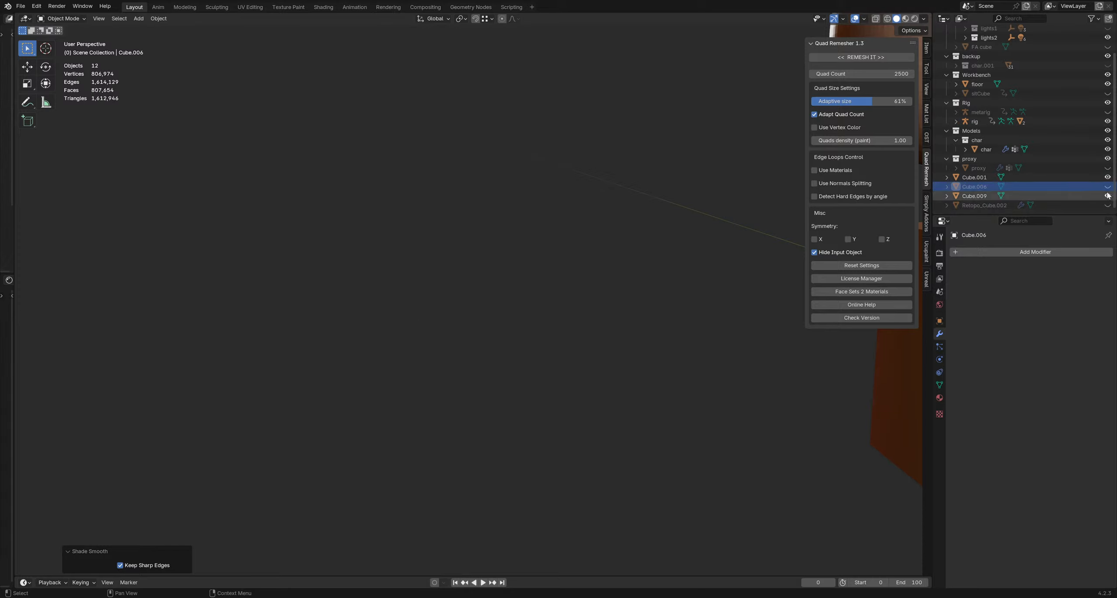
click(1107, 187)
click(1108, 186)
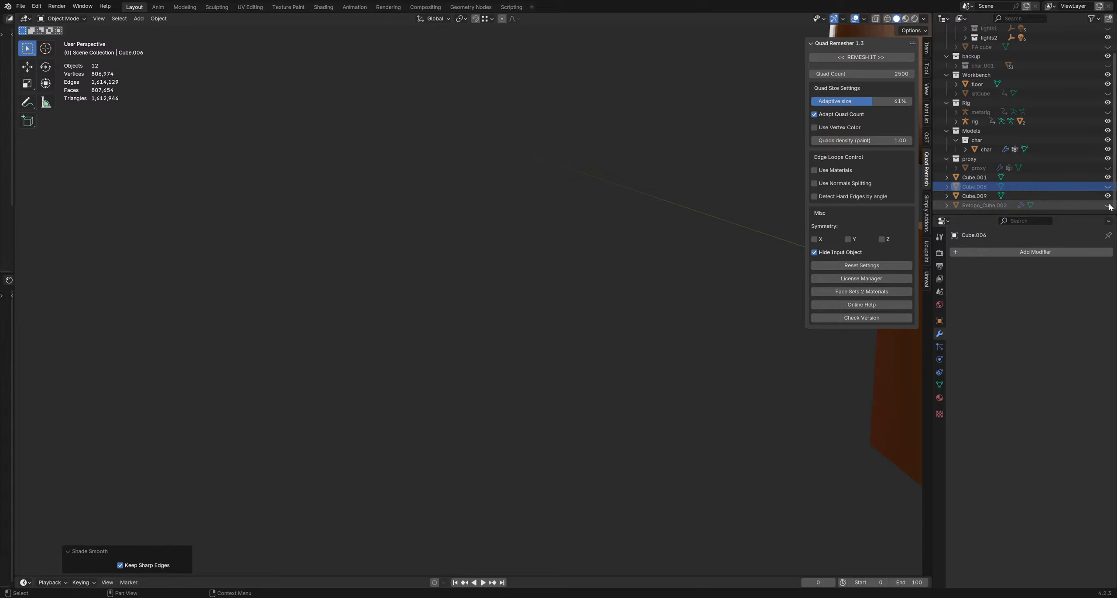
click(1108, 205)
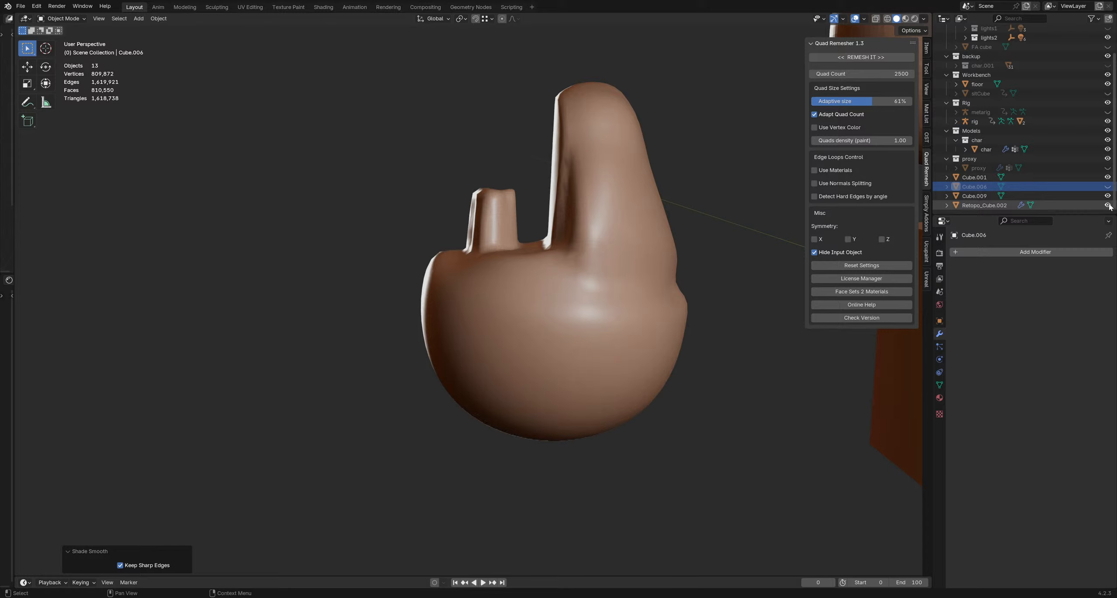
click(1108, 205)
click(1107, 186)
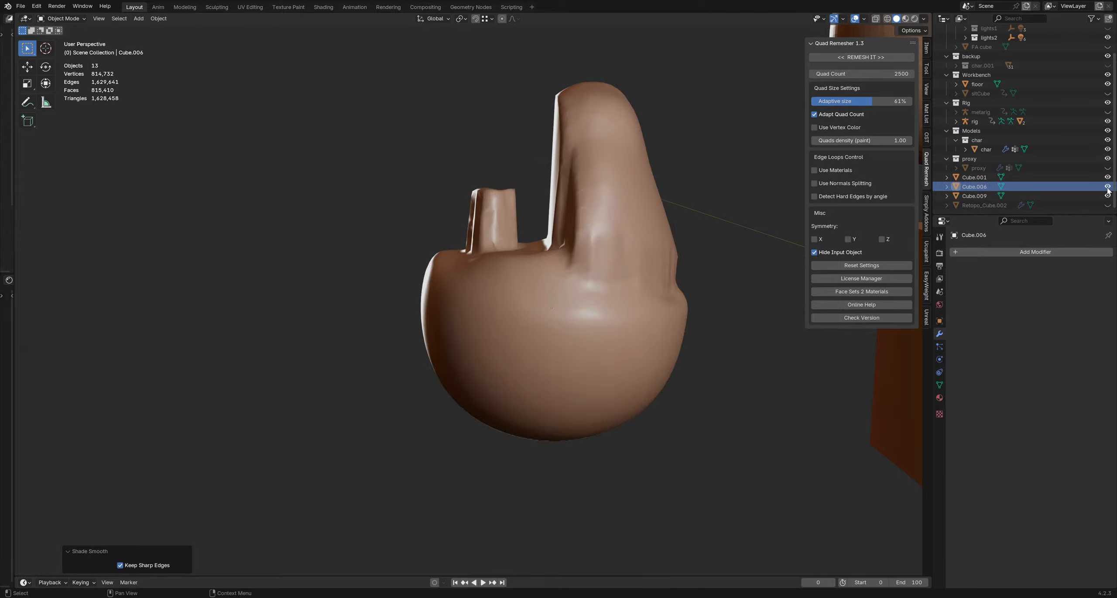
Step: Hide Cube.006 and show Retopo_Cube.002
click(1076, 189)
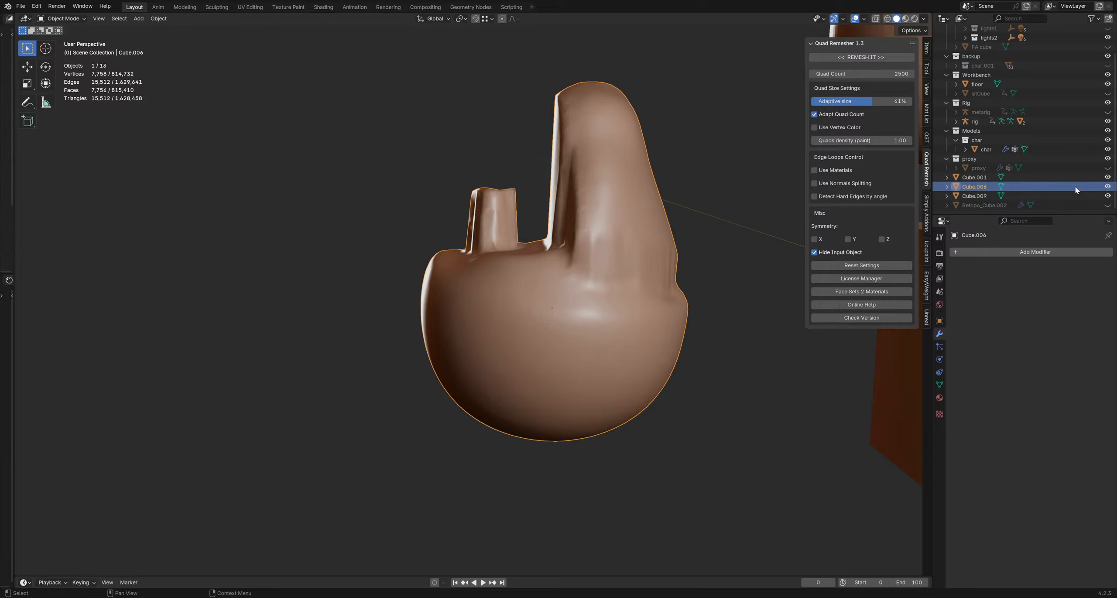
click(1107, 186)
click(1108, 205)
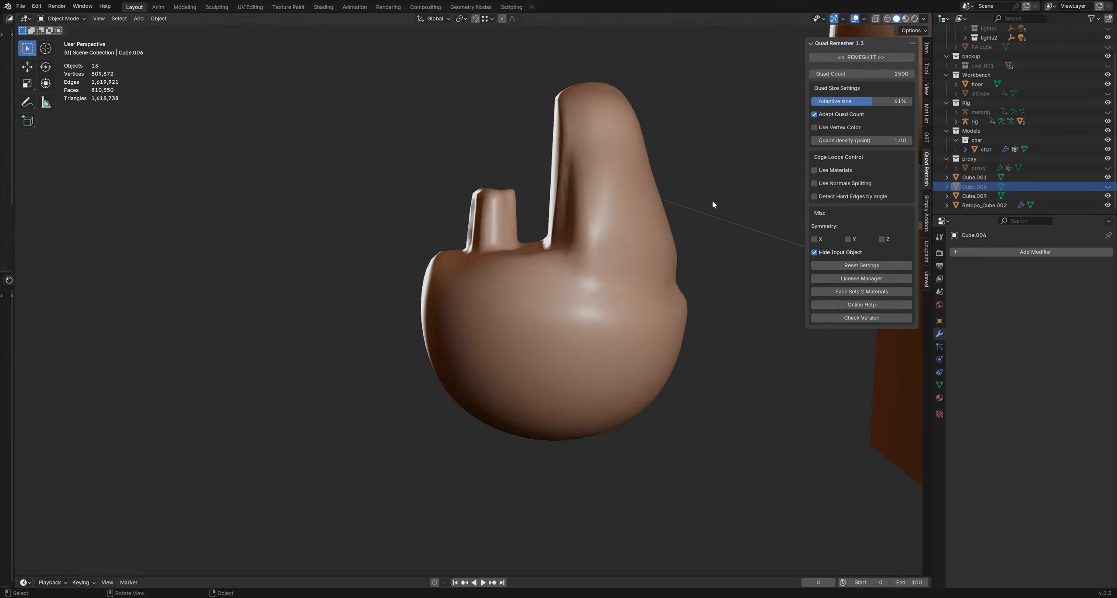
middle_drag(712, 202, 665, 212)
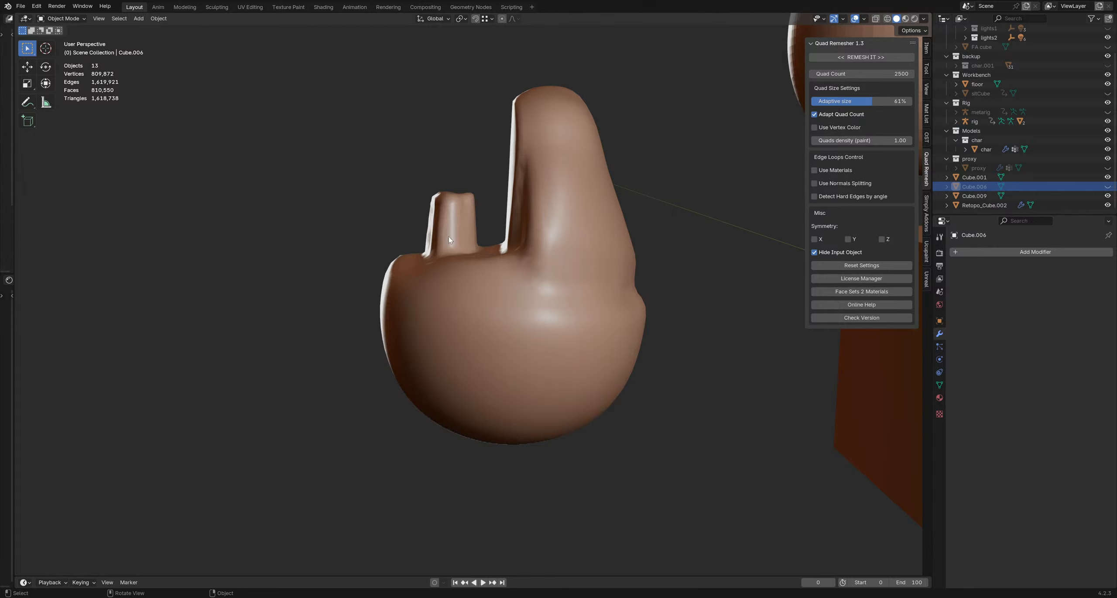
middle_drag(567, 252, 544, 242)
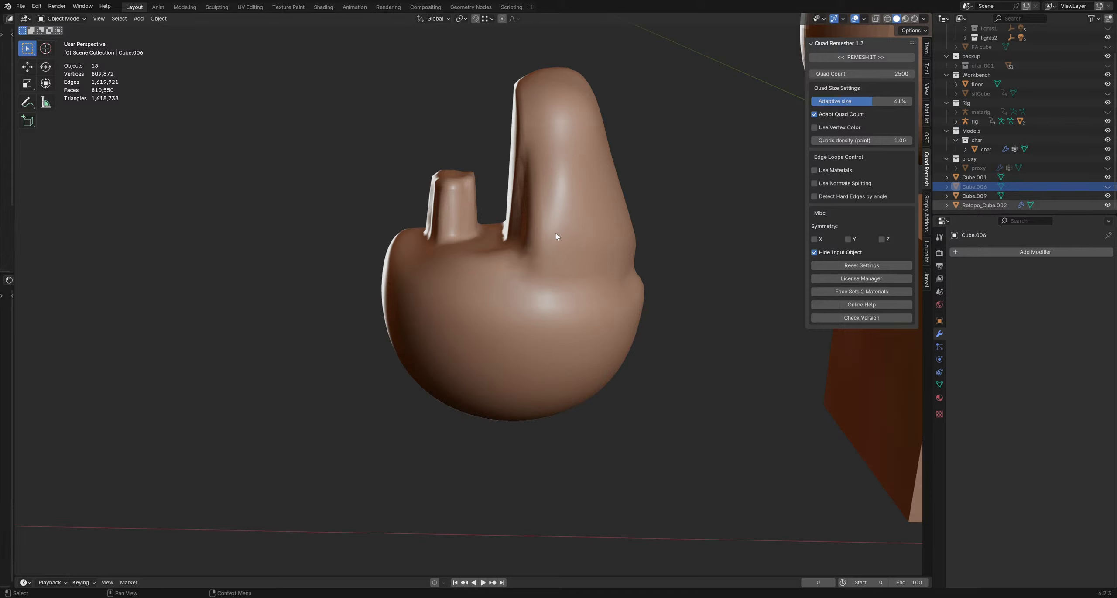
Step: Shade Retopo_Cube.002 flat and turn off its wireframe overlay
click(532, 232)
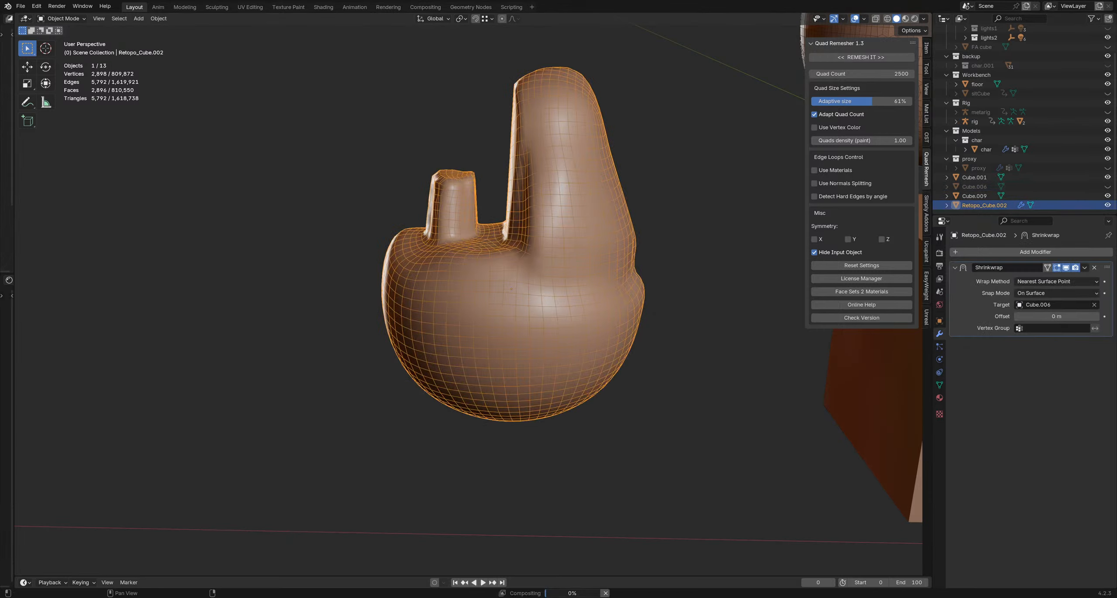
middle_drag(532, 232, 570, 261)
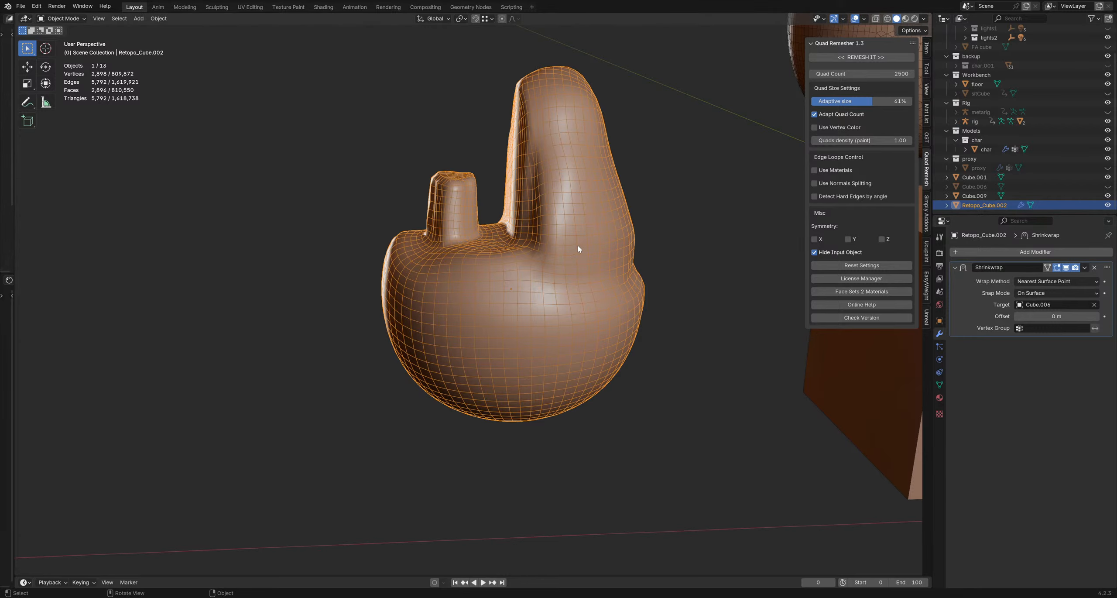
right_click(578, 247)
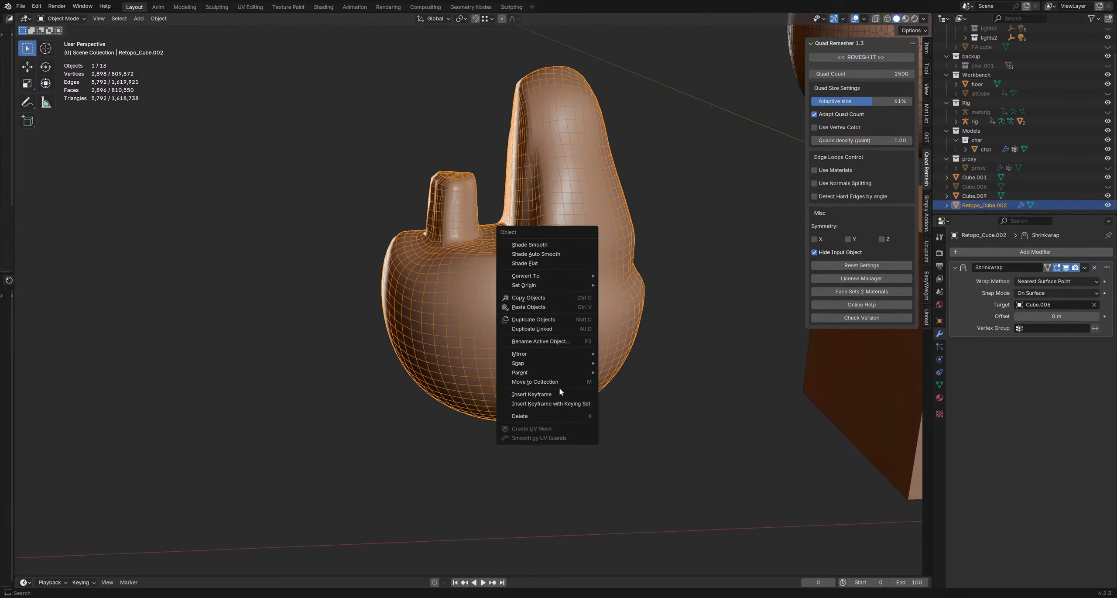
click(540, 263)
click(671, 268)
scroll(669, 268, up, 1)
shift+middle_drag(637, 268, 687, 316)
key(shift+z)
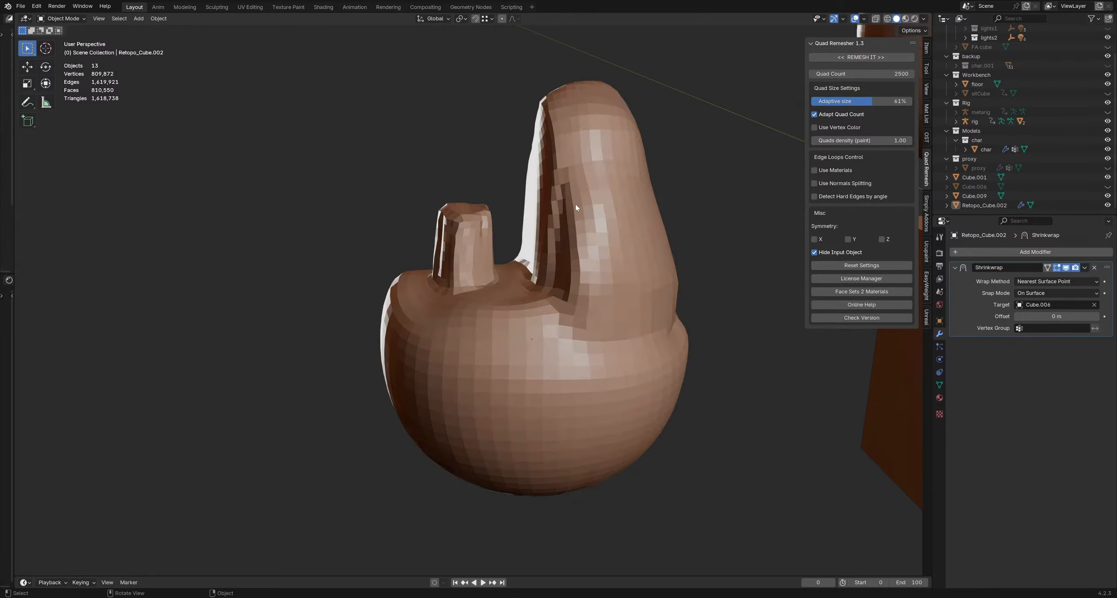
shift+middle_drag(602, 314, 577, 281)
Step: Apply the Shrinkwrap modifier on Retopo_Cube.002
click(578, 281)
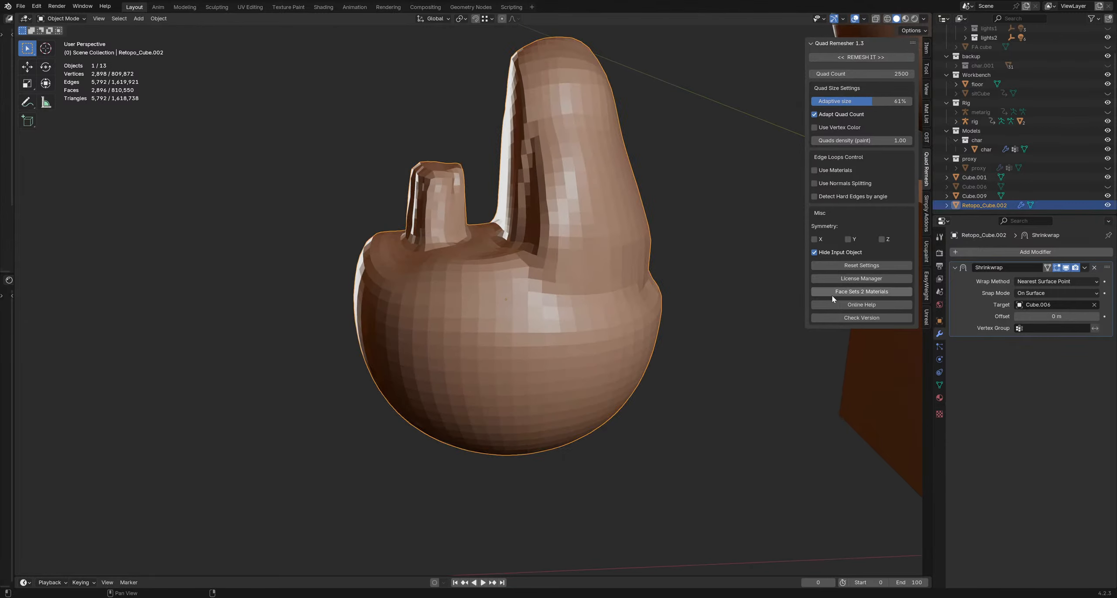
click(1039, 256)
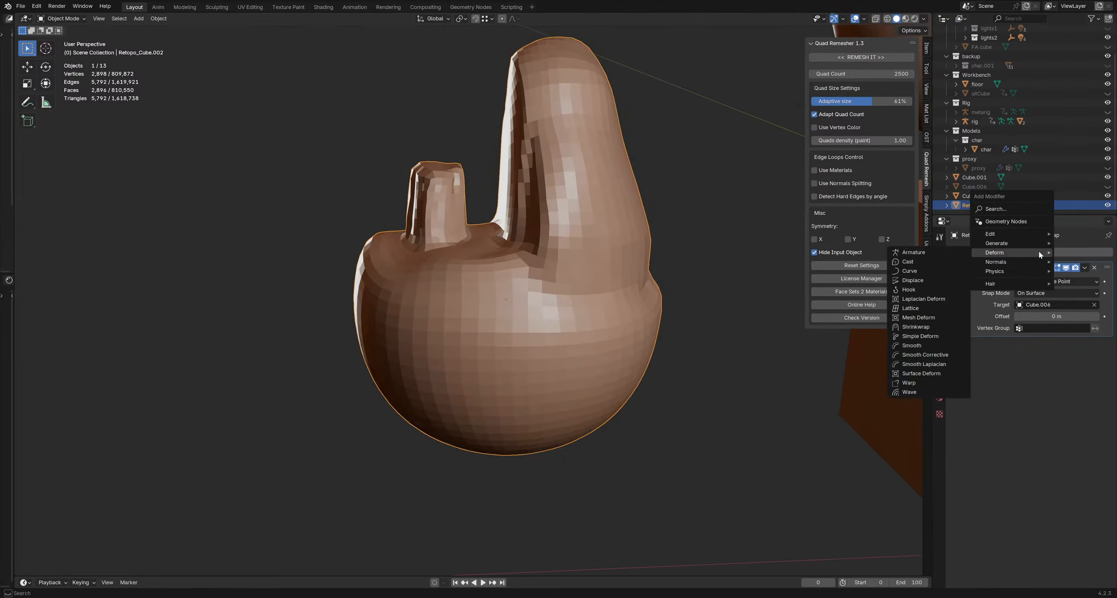
click(1085, 267)
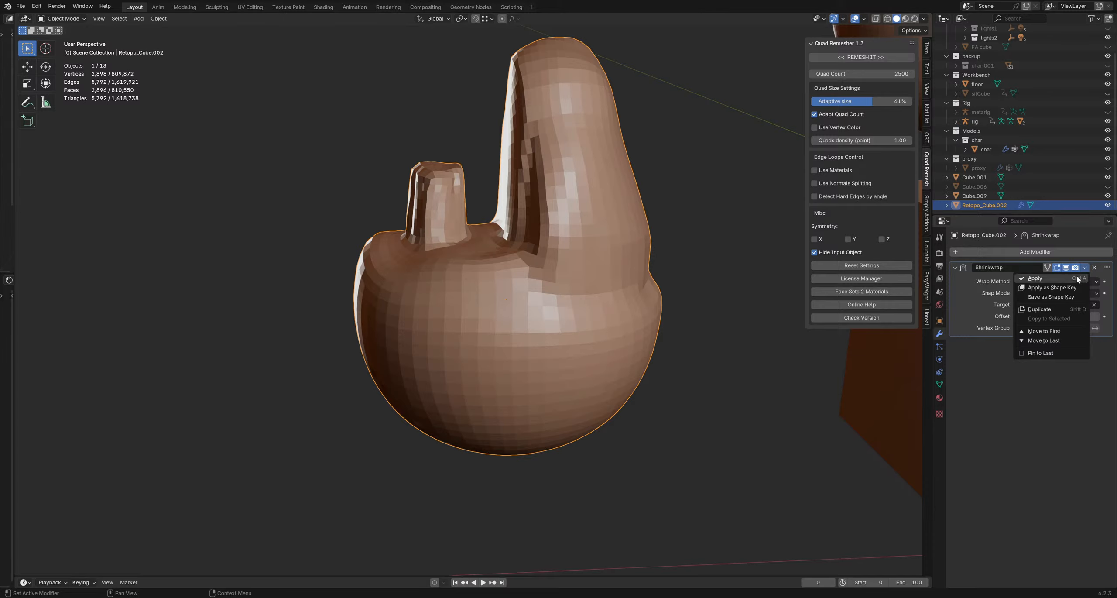
click(1045, 278)
Step: Add a Multiresolution modifier to Retopo_Cube.002 and subdivide it twice, to level 2
click(1032, 253)
mouse_move(1031, 247)
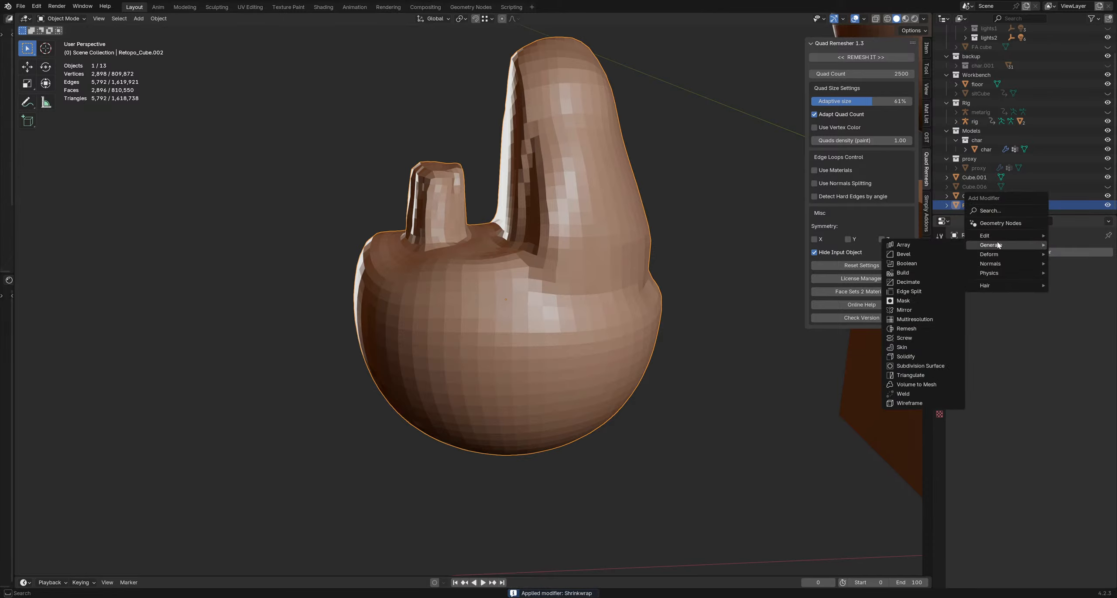
click(920, 319)
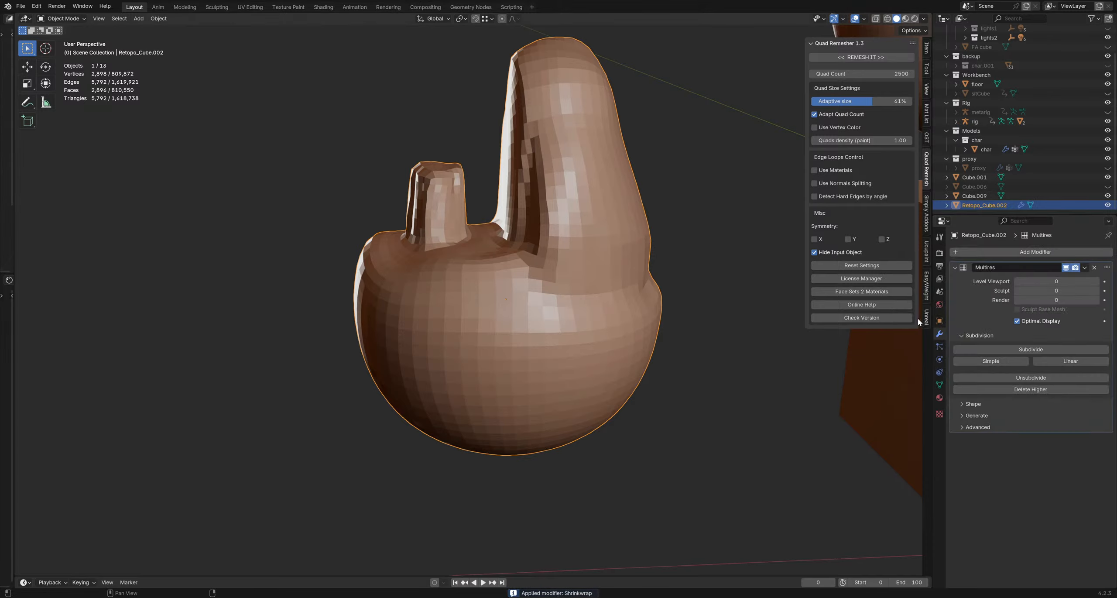
click(1031, 349)
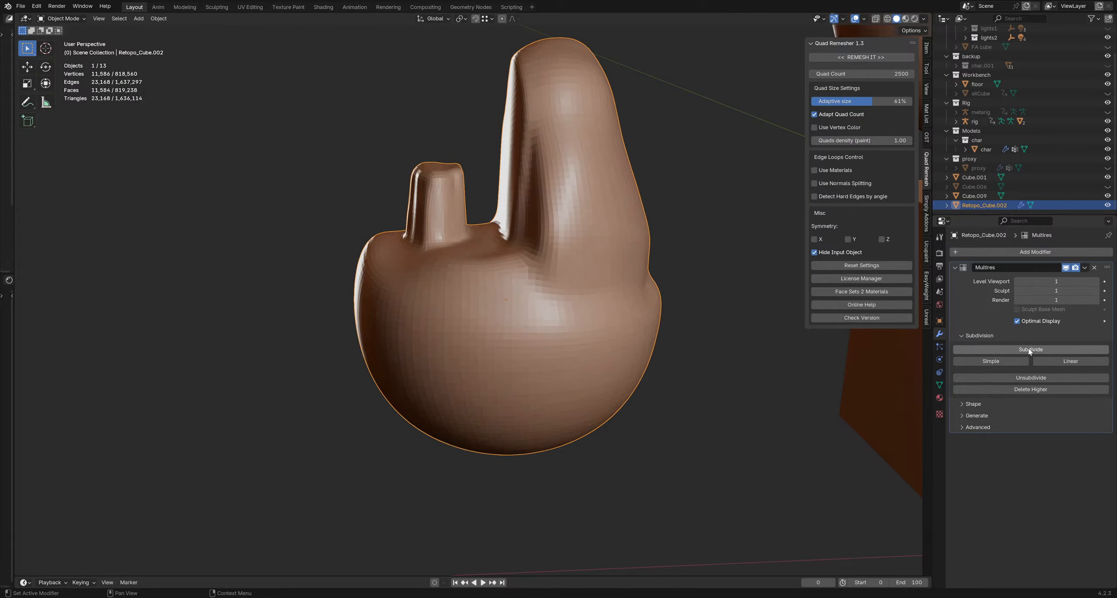
click(1030, 350)
middle_drag(465, 169, 534, 273)
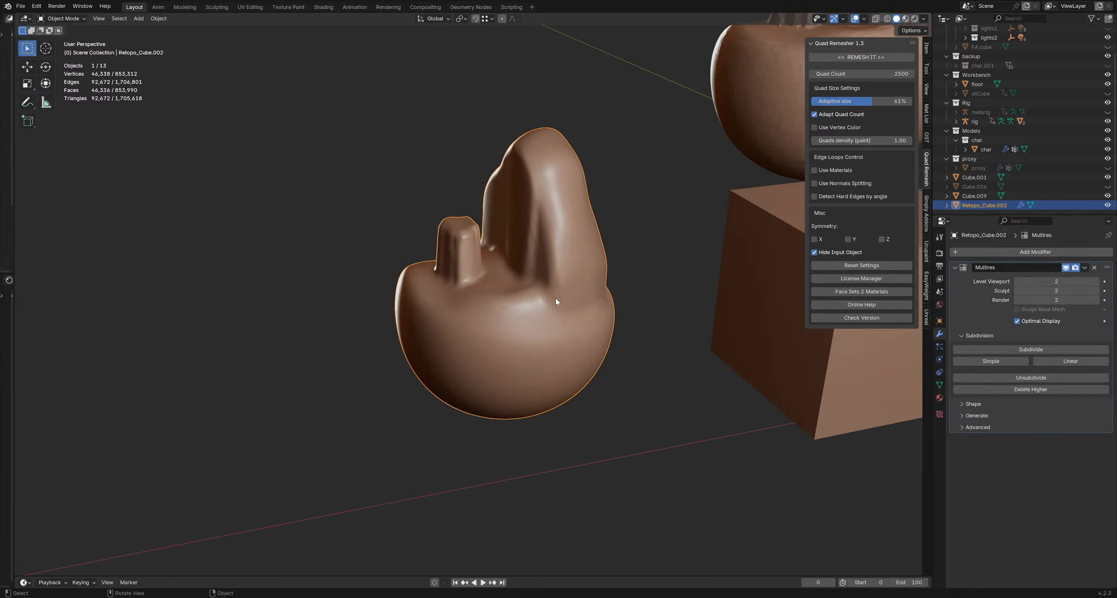
scroll(546, 308, up, 3)
middle_drag(536, 317, 537, 328)
Step: Switch Retopo_Cube.002 to Sculpt Mode and make a short Grab stroke on the front of its rounded base
key(ctrl+Tab)
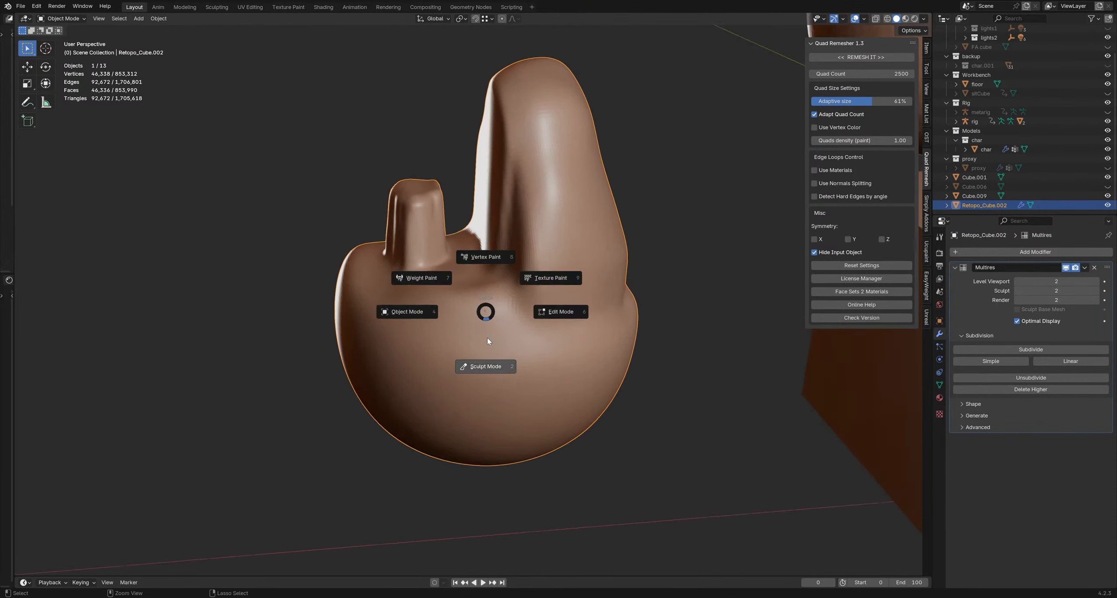
click(487, 337)
drag(467, 340, 484, 352)
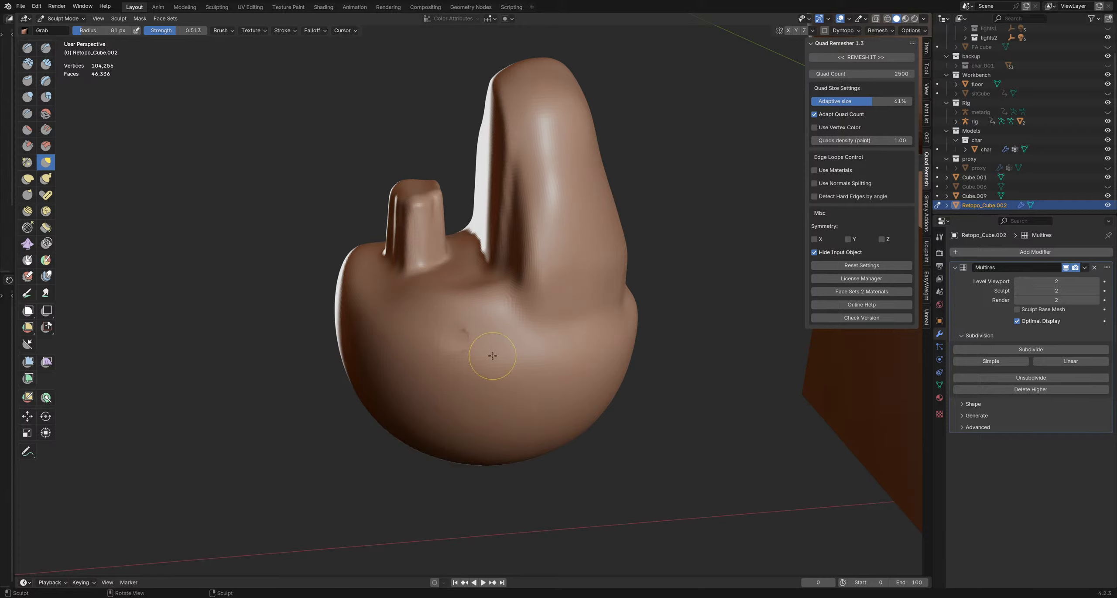
Step: Stamp many small bumps across the rounded base and the tall upright part with the Draw Sharp brush
key(2)
click(476, 340)
click(501, 344)
click(484, 359)
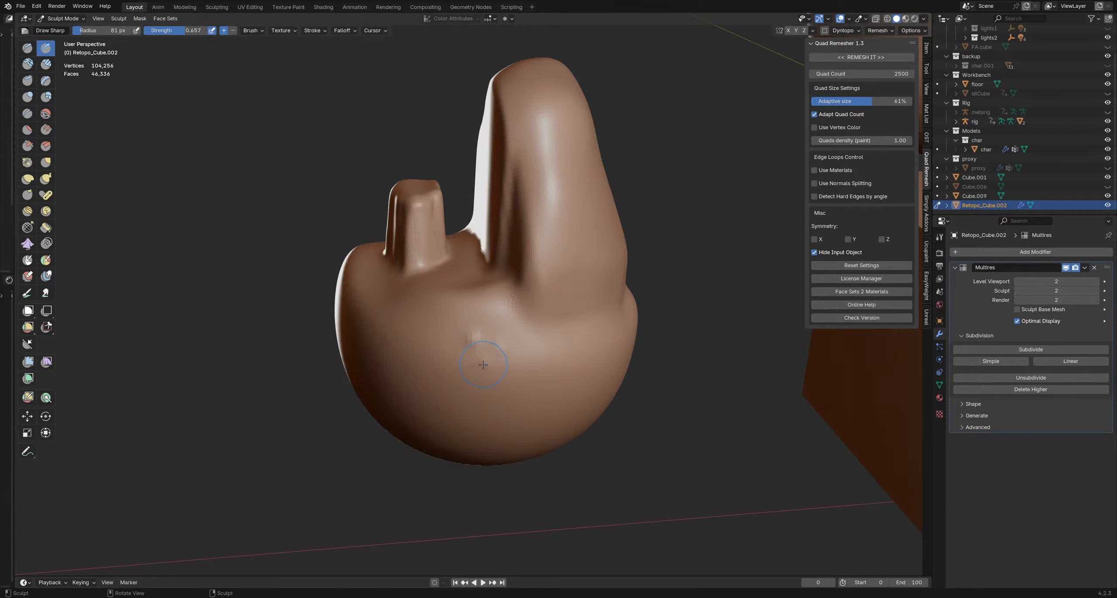
click(451, 378)
click(516, 386)
click(535, 372)
click(537, 331)
click(585, 335)
click(569, 276)
click(572, 247)
click(542, 216)
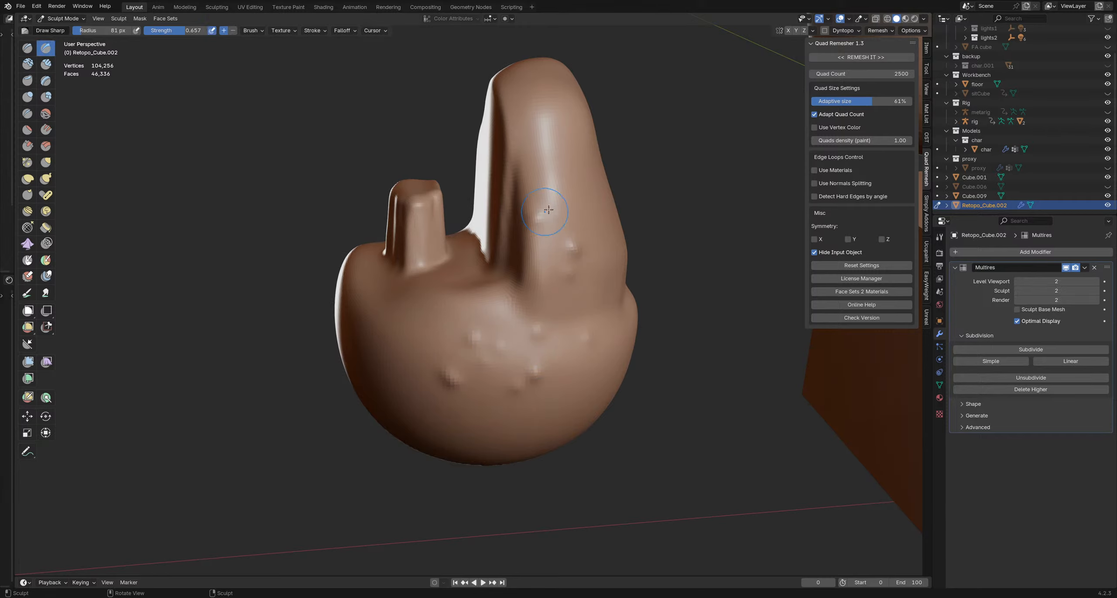
click(553, 180)
click(604, 255)
click(572, 299)
click(461, 298)
click(417, 329)
click(376, 348)
click(507, 313)
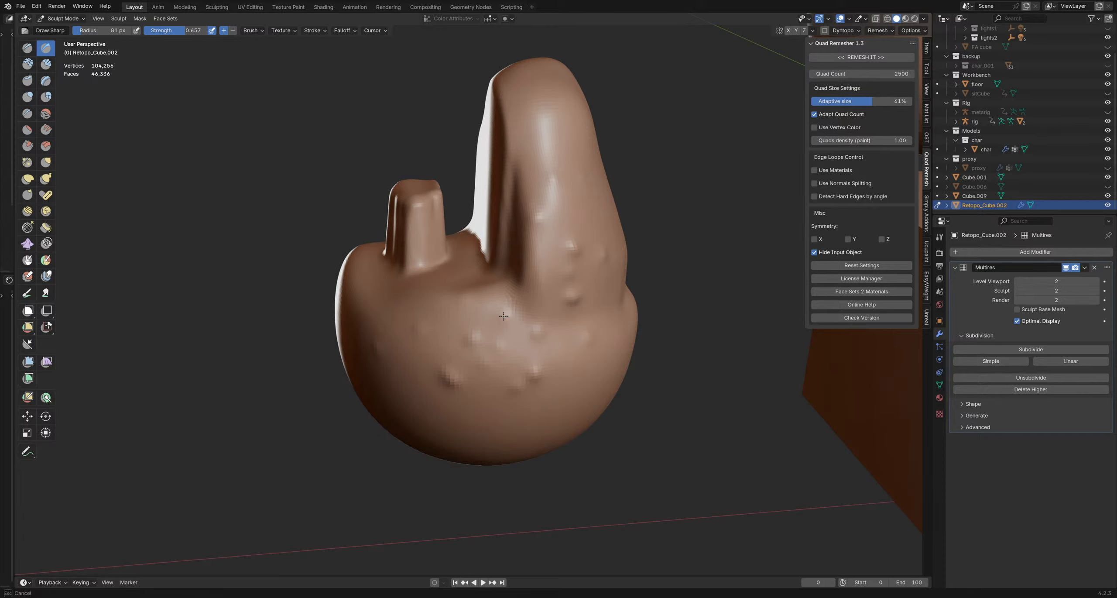
click(534, 363)
click(406, 387)
click(432, 422)
click(523, 408)
Step: Show the wireframe overlay and set the Multires viewport and sculpt levels to 0
middle_drag(521, 272, 615, 269)
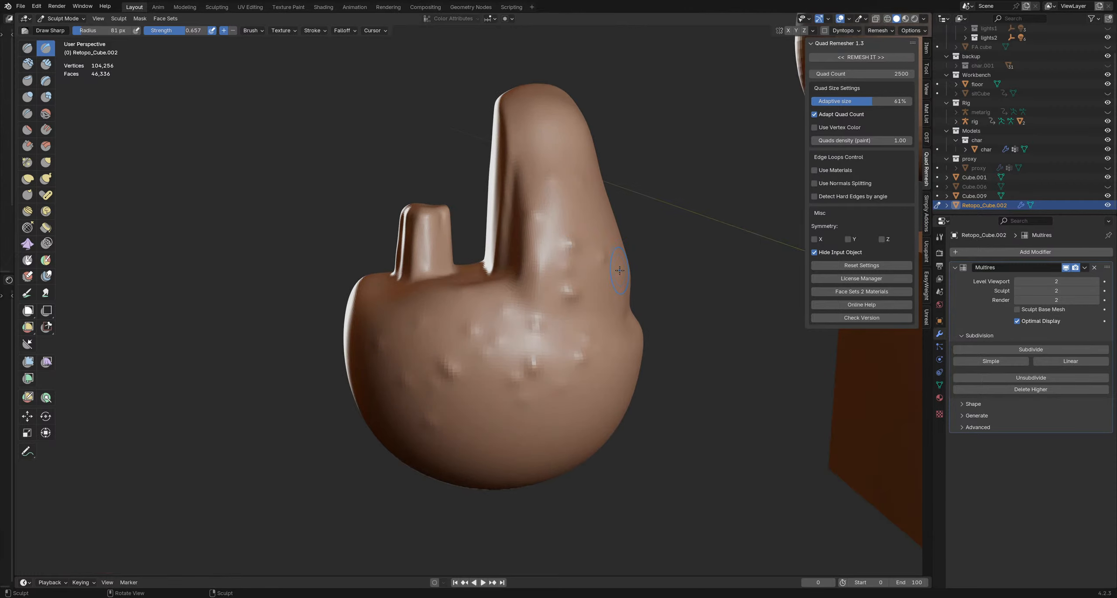
key(alt+w)
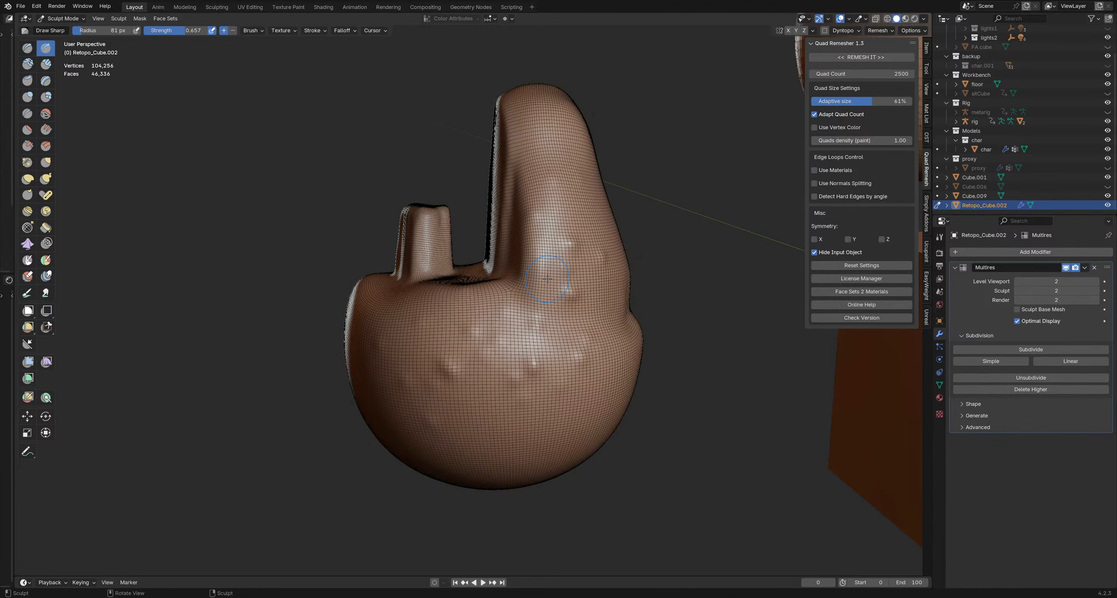
scroll(548, 281, up, 1)
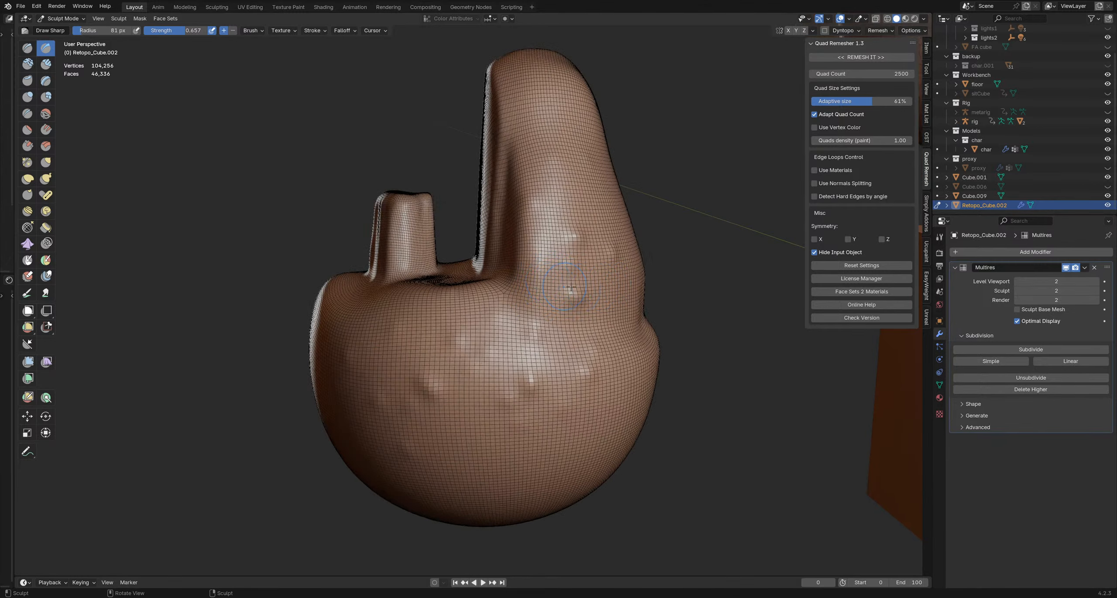
click(1017, 281)
click(1017, 281)
click(1017, 291)
click(1018, 291)
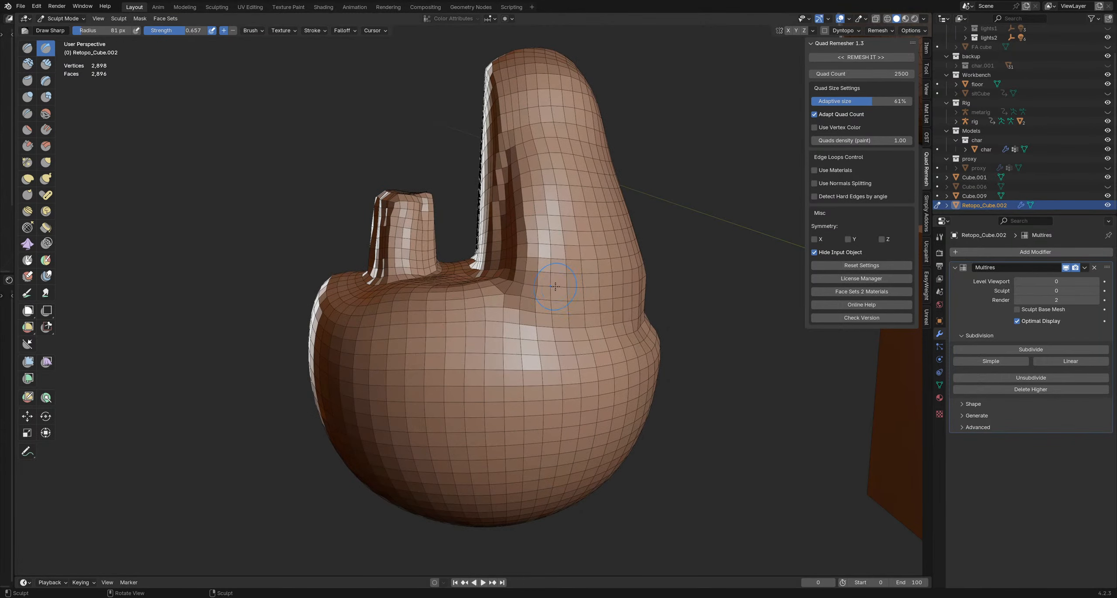
Step: Enlarge the brush to about 346 px and pull a pointed bulge outward from the tall part's side with Grab
key(f)
click(569, 274)
middle_drag(682, 271, 663, 267)
key(f)
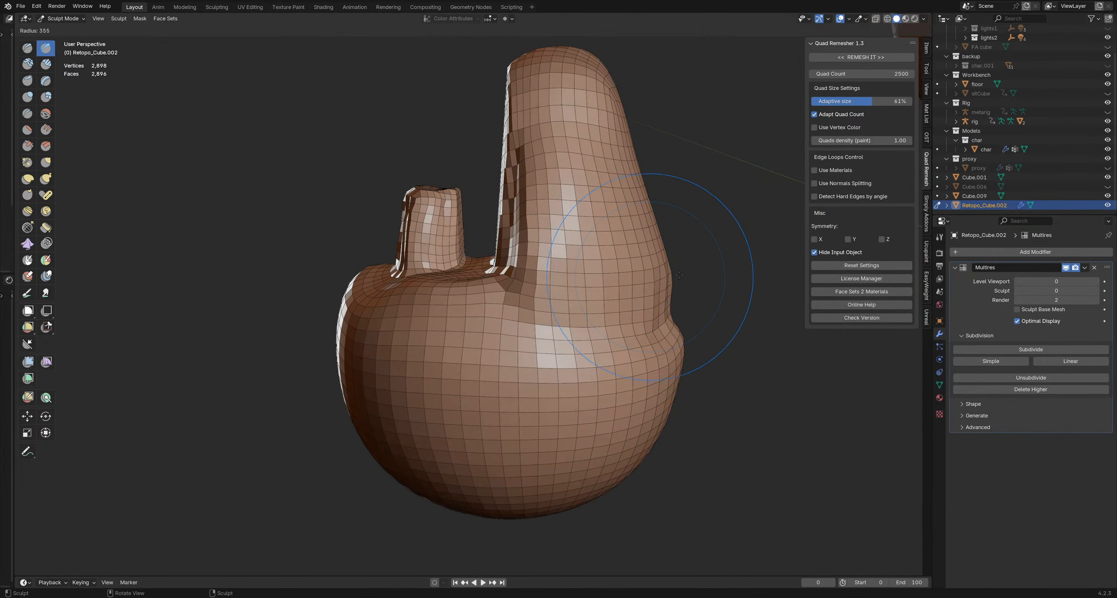
click(758, 278)
key(g)
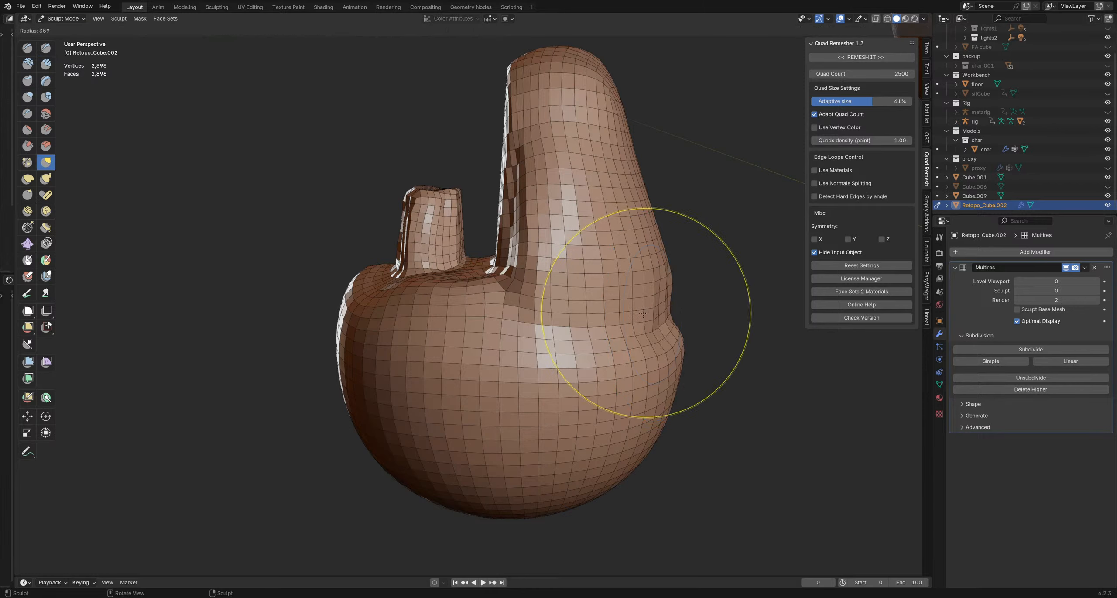
drag(654, 264, 785, 246)
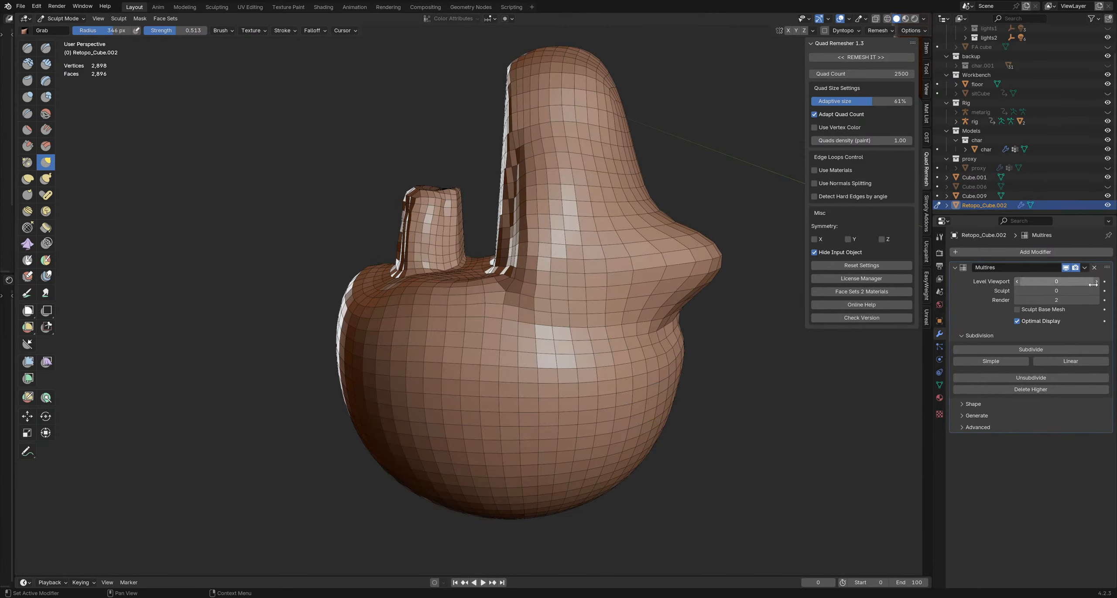
Step: Set the Multires sculpt level to 2 while keeping the viewport level at 0
key(Right)
key(Left)
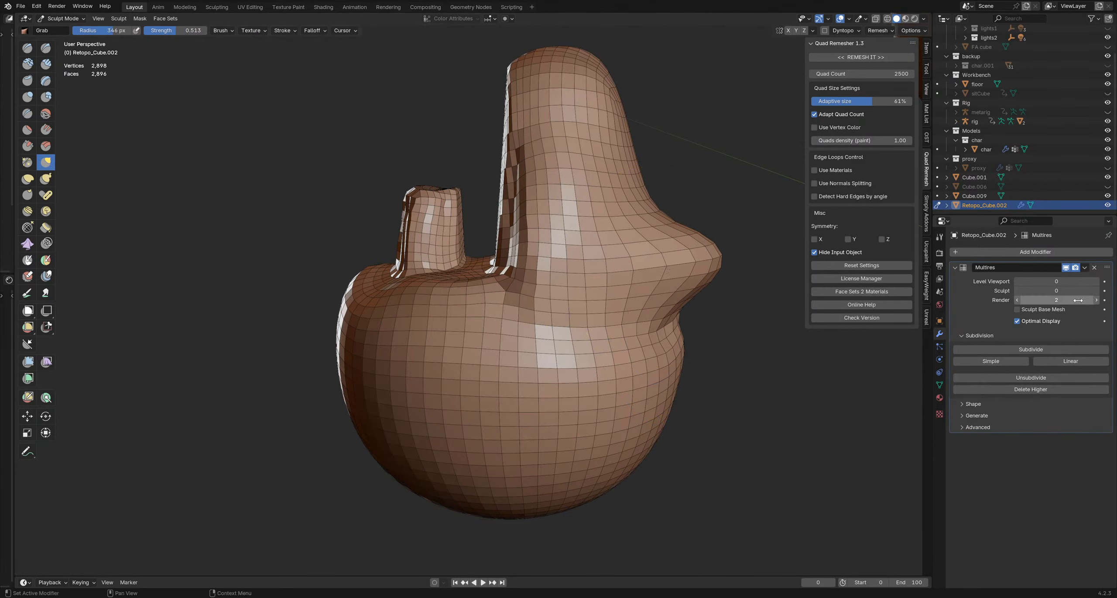
click(1097, 281)
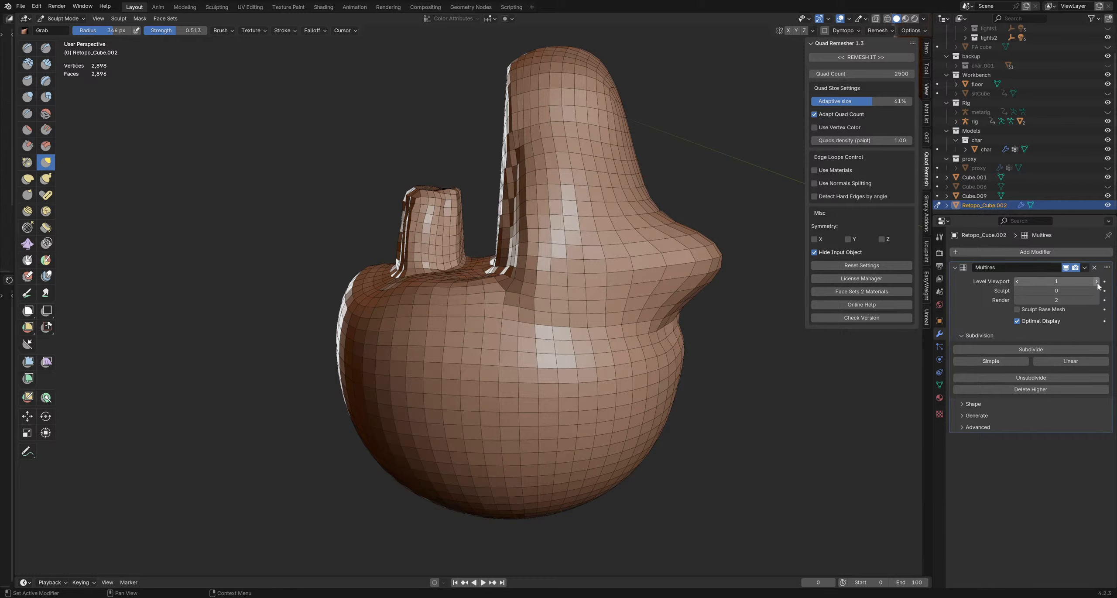
click(1017, 281)
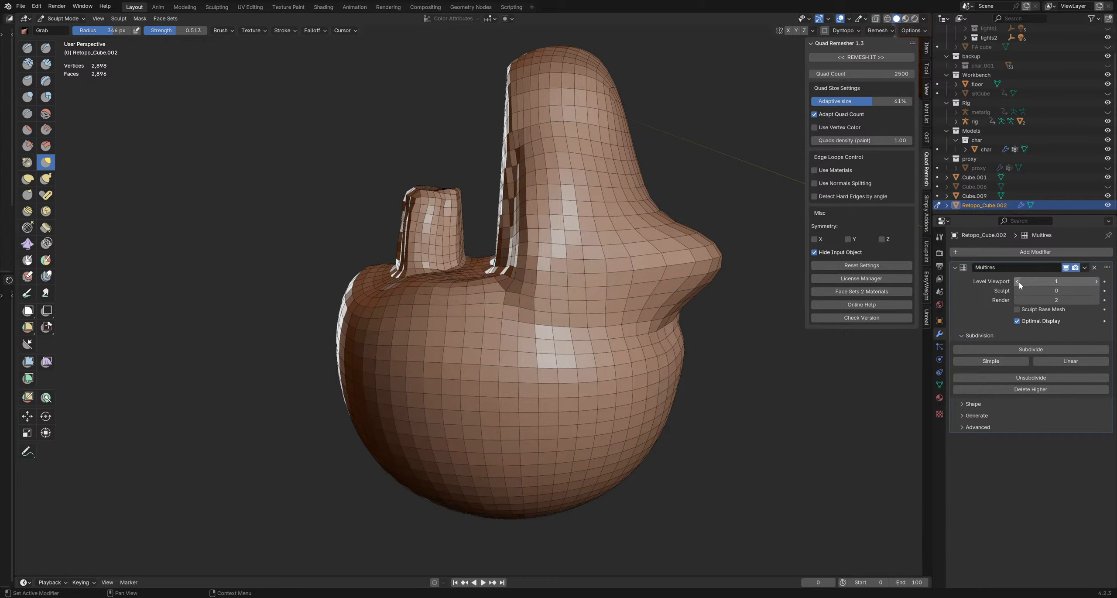
click(1096, 291)
click(1096, 290)
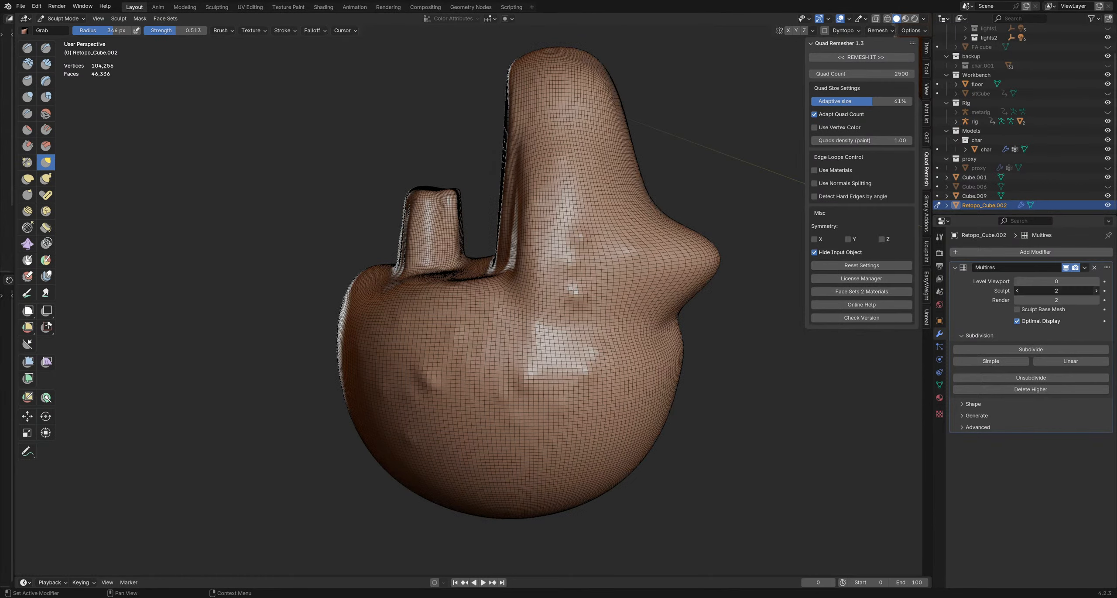
Step: Reduce the Grab brush radius to about 126 px and make a slight stroke on the bulge's tip
scroll(535, 285, down, 3)
middle_drag(537, 287, 518, 262)
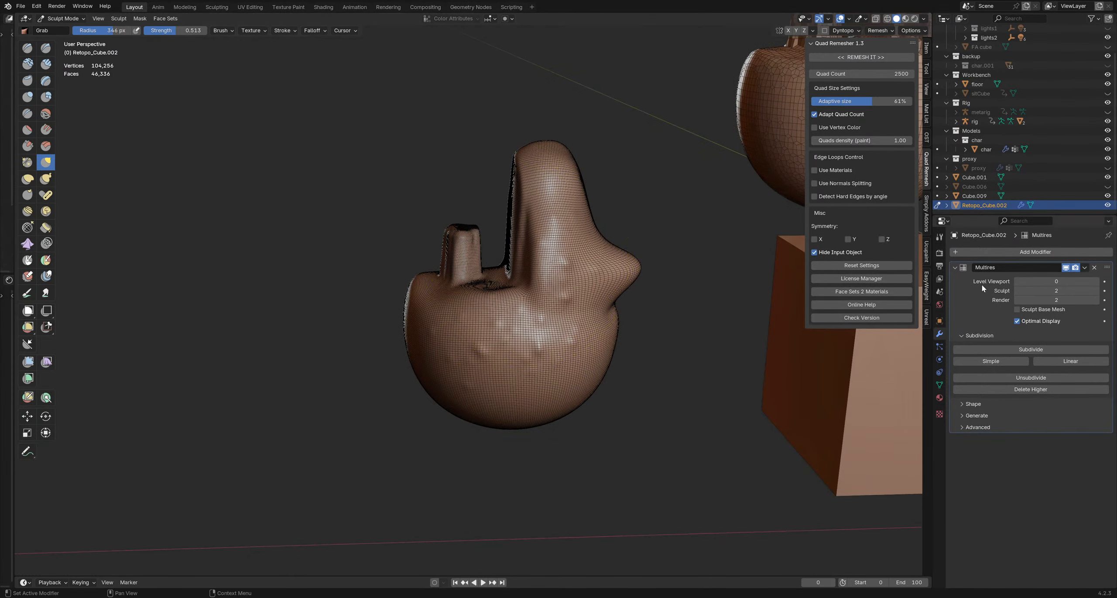
middle_drag(660, 299, 626, 264)
key(f)
click(585, 264)
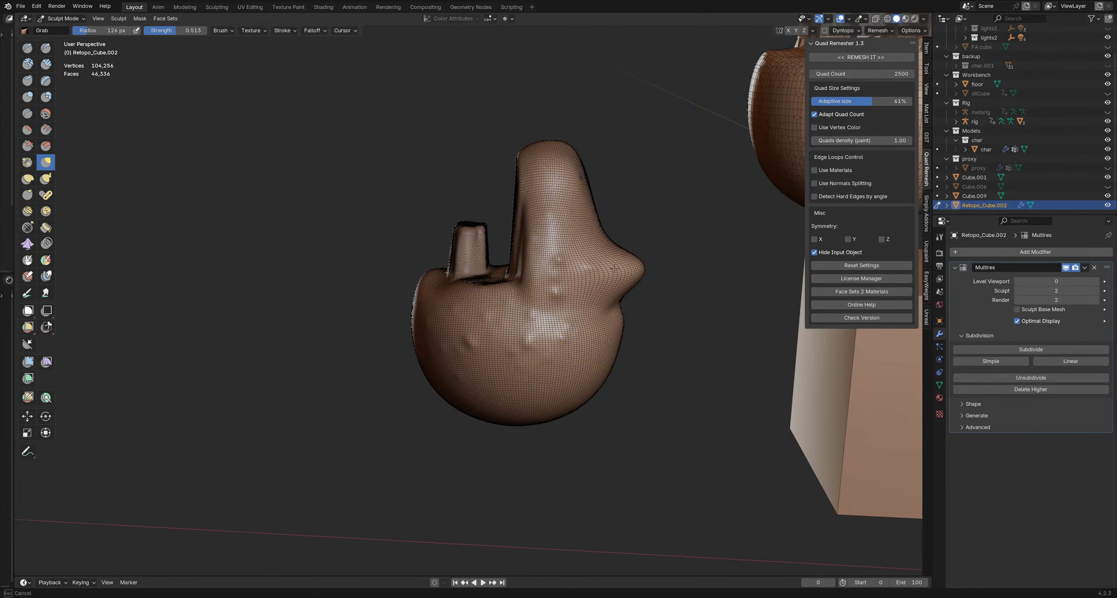
drag(625, 270, 627, 269)
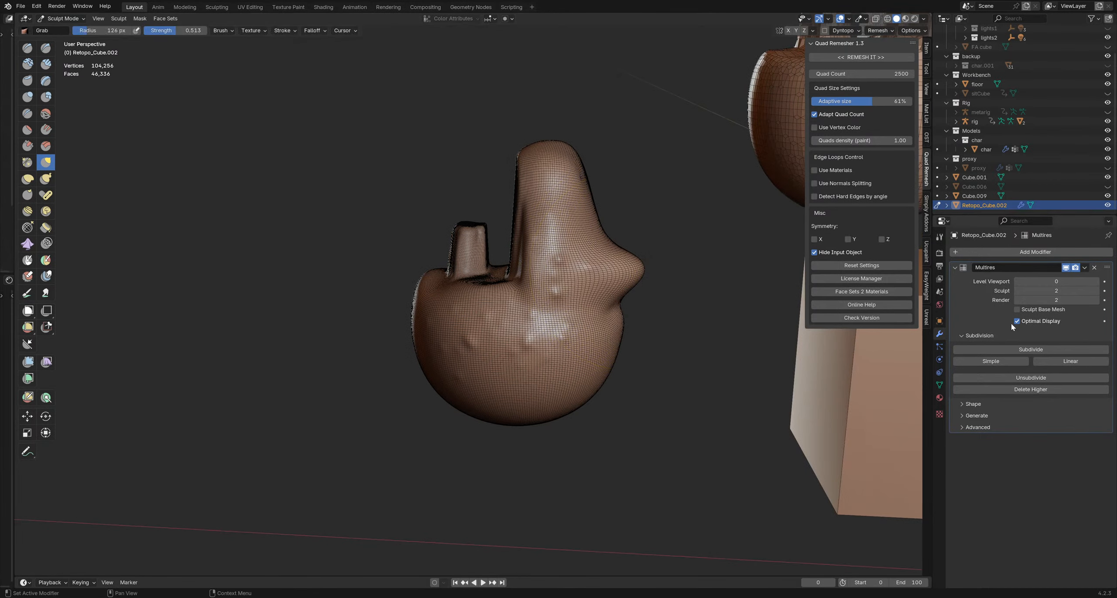
Step: Set the Multires sculpt level to 0 and reshape the bulge's tip with Grab, enlarging the brush beyond about 165 px
drag(1056, 291, 1032, 291)
drag(628, 273, 620, 275)
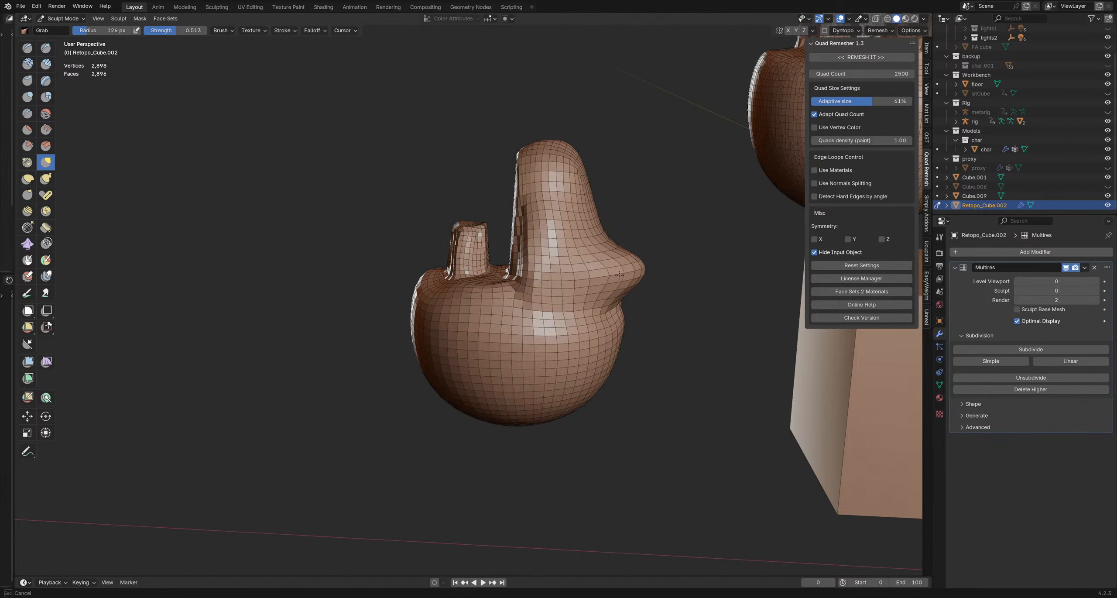
middle_drag(614, 271, 611, 284)
key(f)
click(643, 252)
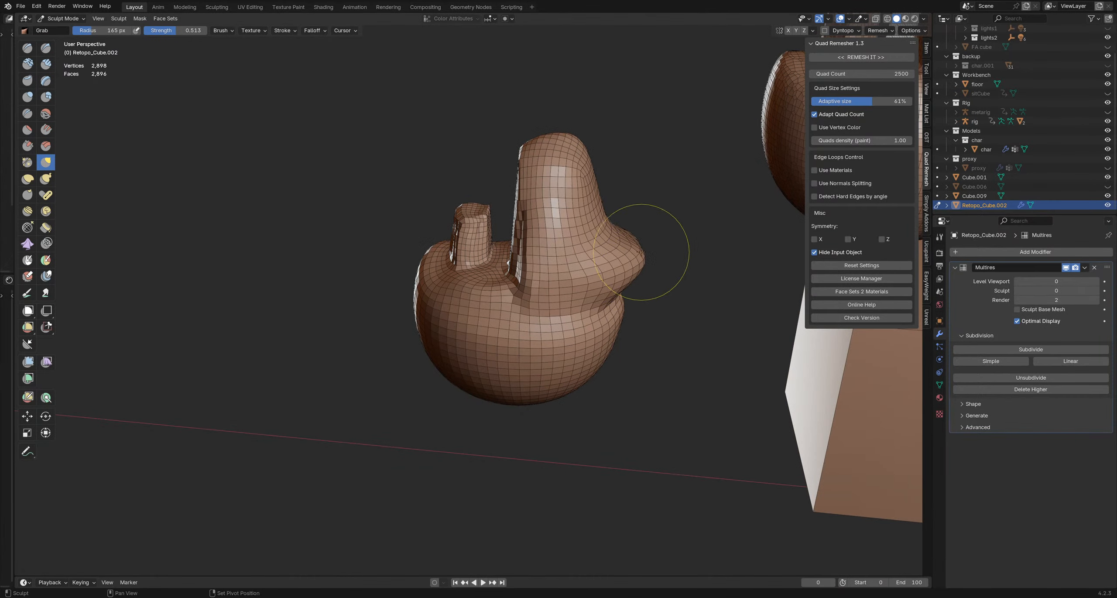
mouse_move(643, 251)
mouse_down()
mouse_move(640, 242)
mouse_move(635, 271)
mouse_move(641, 249)
mouse_up()
key(f)
click(710, 258)
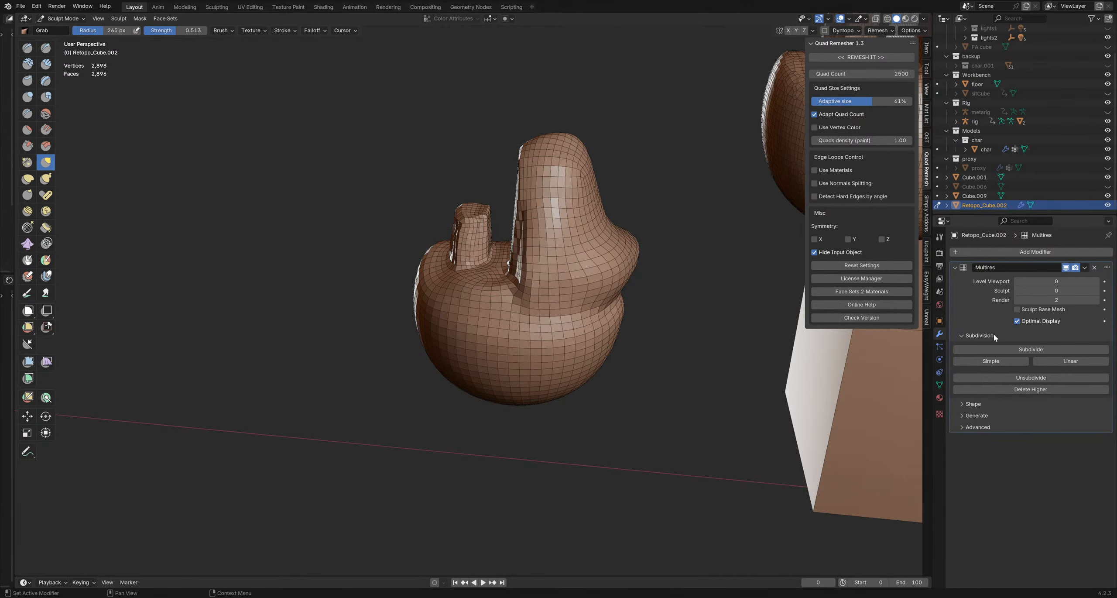
Step: Set the Multires sculpt level to 2 and add small bumps on the bulge's tip with a Draw Sharp brush of about 39 px
click(1097, 291)
click(1096, 291)
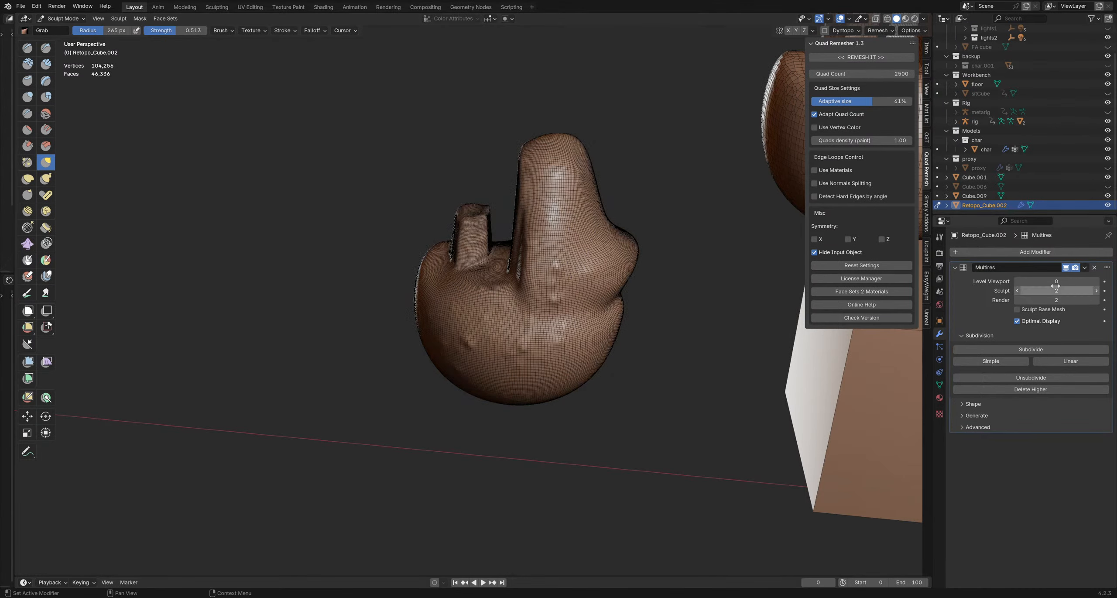
mouse_move(611, 271)
middle_down()
mouse_move(599, 273)
mouse_move(615, 276)
middle_up()
key(f)
click(599, 273)
scroll(608, 272, up, 1)
key(f)
click(609, 270)
scroll(612, 270, up, 2)
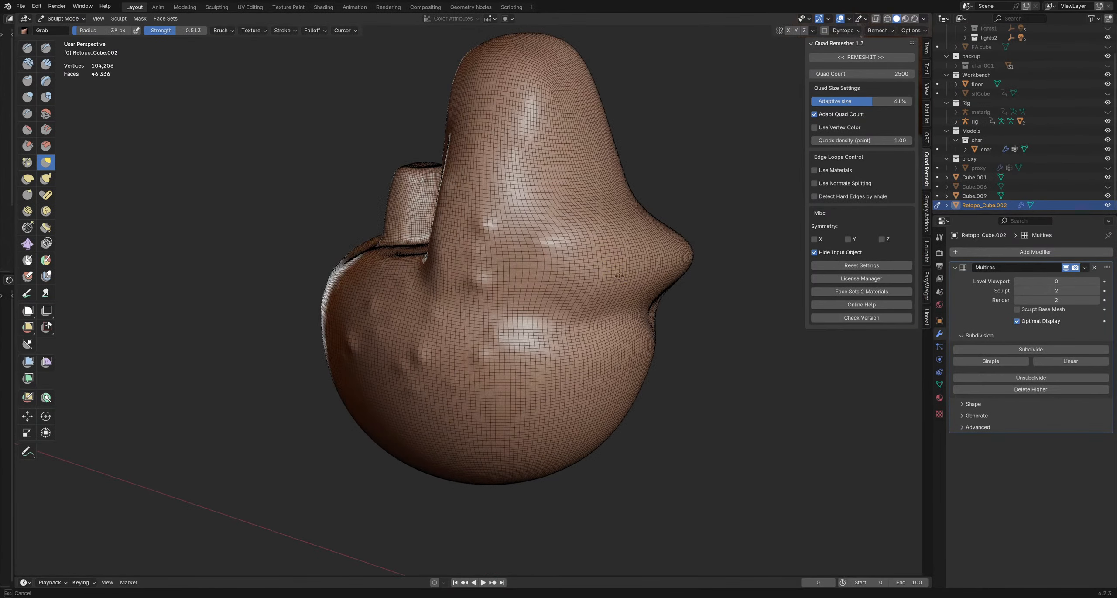
key(d)
mouse_move(595, 265)
mouse_down()
mouse_move(624, 248)
mouse_move(635, 269)
mouse_move(658, 274)
mouse_move(672, 255)
mouse_move(639, 286)
mouse_up()
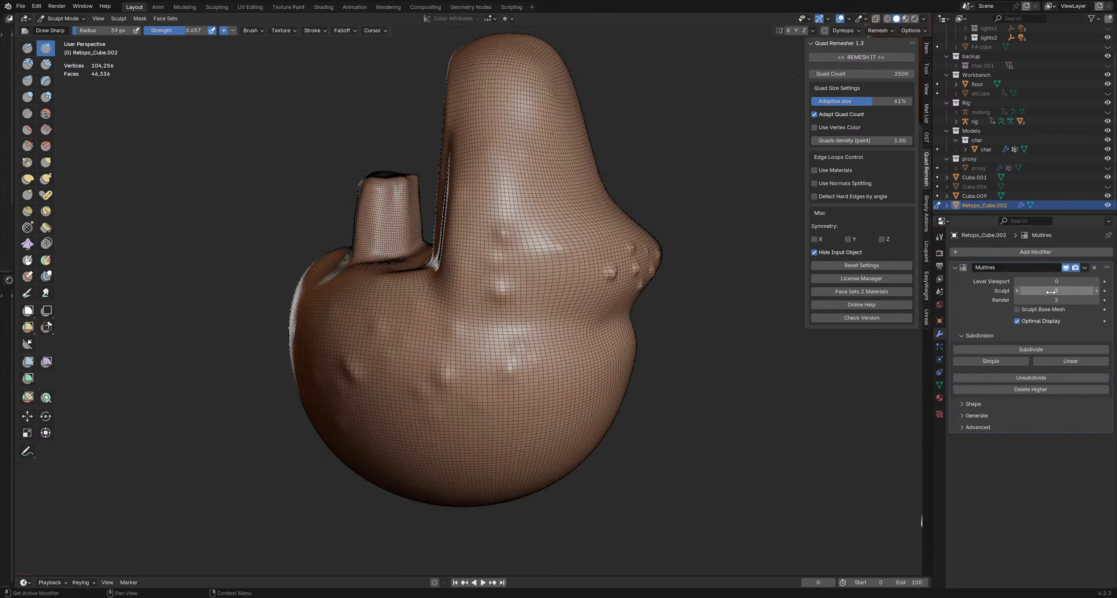
Step: Switch the Multires sculpt level to 0 with a Draw Sharp brush of about 201 px, and return the level to 2
click(1017, 291)
click(1017, 291)
key(f)
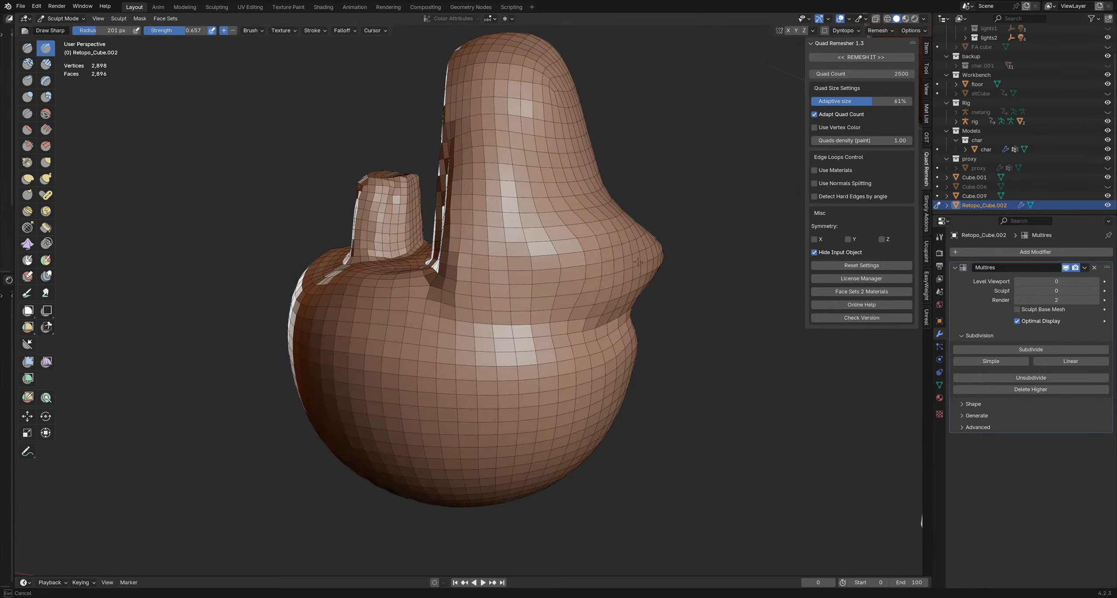
click(624, 260)
click(1097, 291)
click(1096, 291)
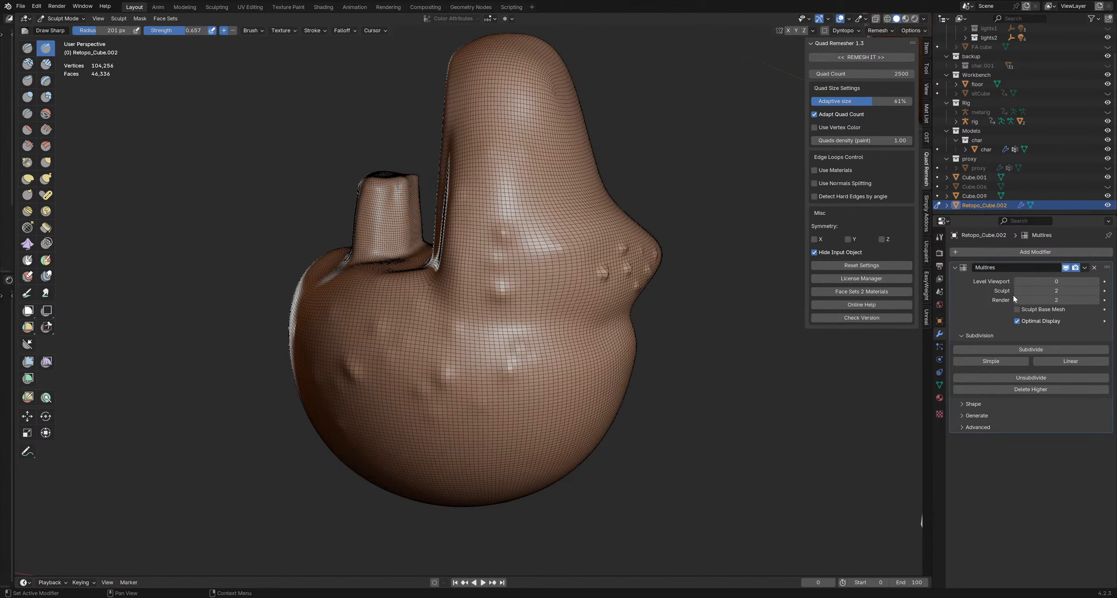
Step: Reduce the Draw Sharp brush radius to about 121 px while checking the sculpted details on the whole mesh
mouse_move(545, 266)
middle_down()
mouse_move(601, 262)
mouse_move(621, 247)
mouse_move(600, 267)
mouse_move(592, 259)
mouse_move(604, 273)
middle_up()
key(f)
click(610, 249)
middle_drag(493, 279, 564, 290)
scroll(539, 286, down, 3)
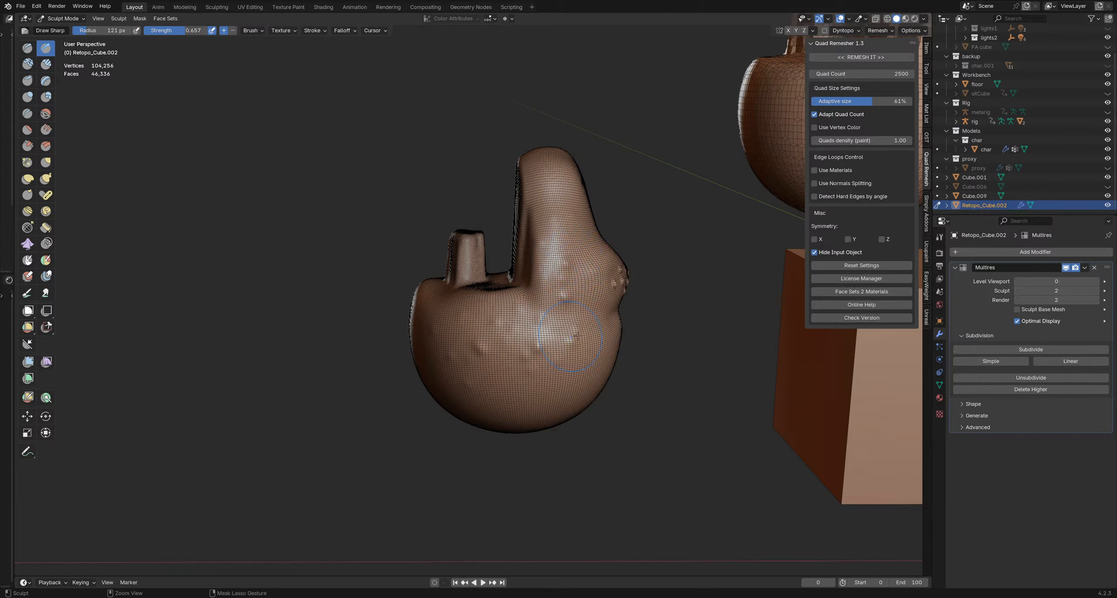
Step: Switch to Object Mode and delete the two visible sculpted meshes, leaving the plain cube
key(ctrl+Tab)
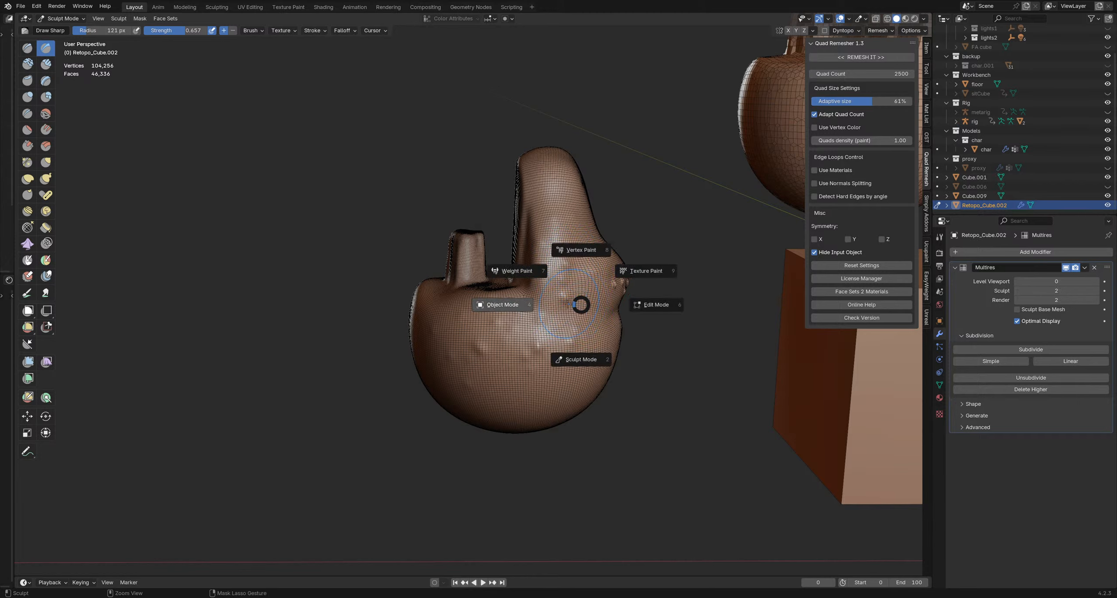
click(521, 303)
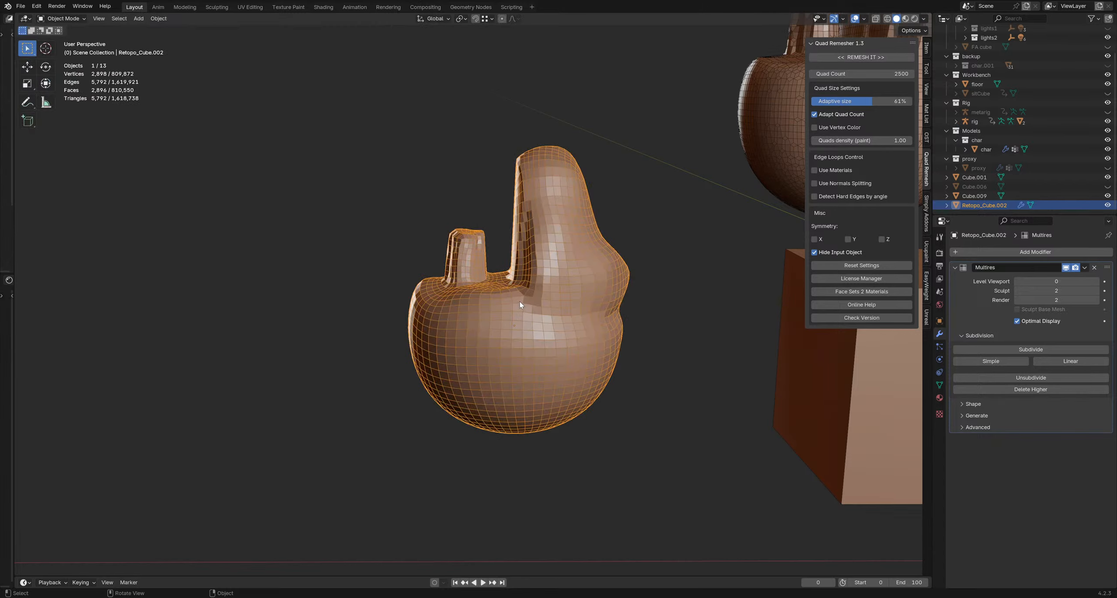
click(654, 252)
scroll(537, 291, down, 4)
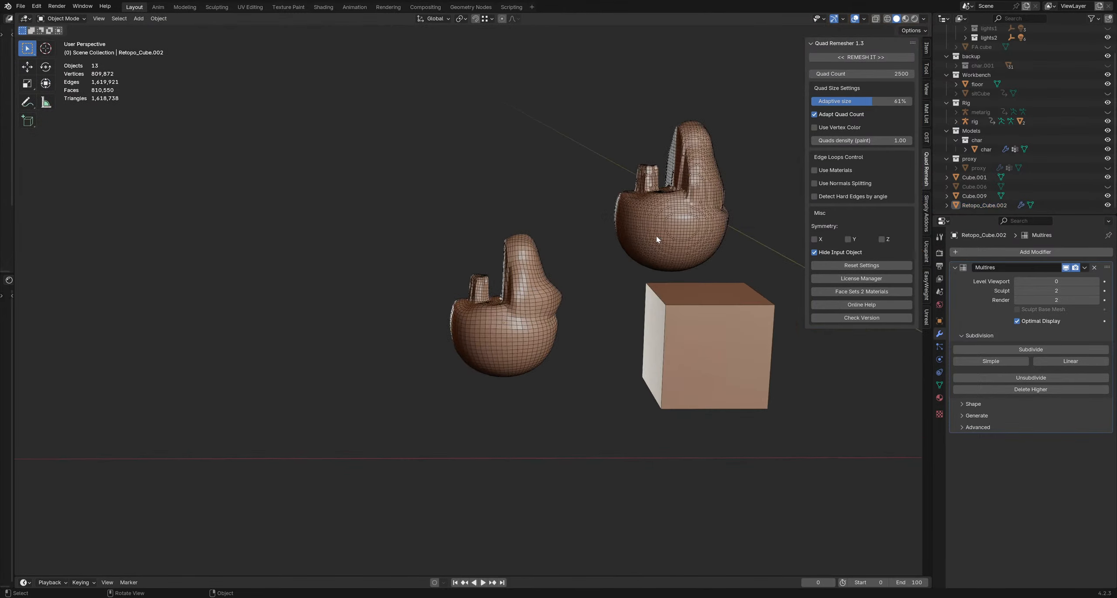
click(658, 240)
shift+click(542, 284)
key(x)
click(541, 283)
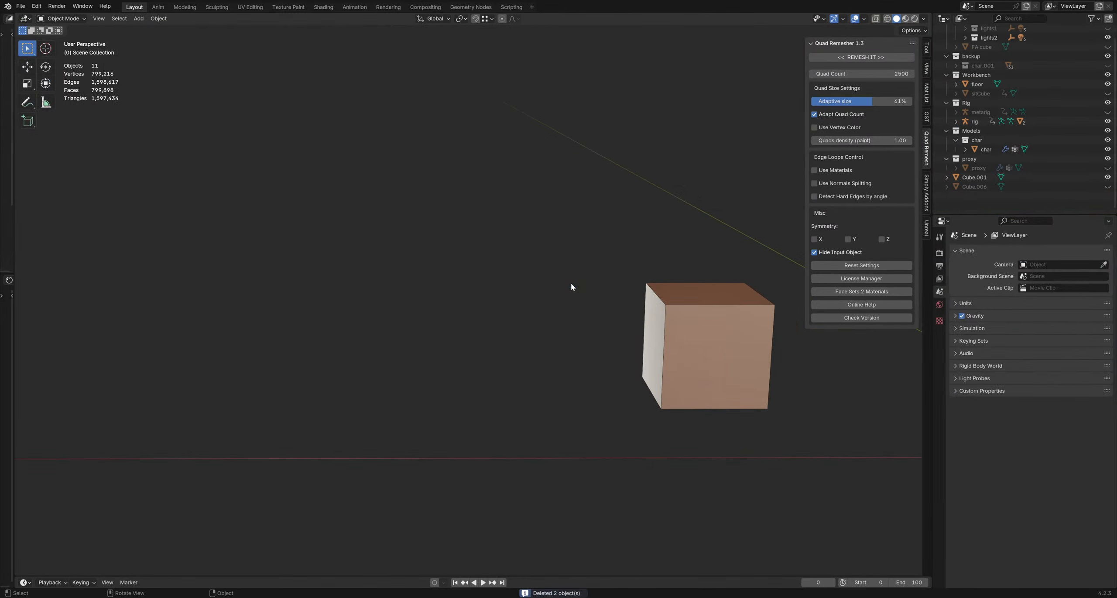
Step: Unhide the hidden Cube.006 mesh and delete it
click(981, 206)
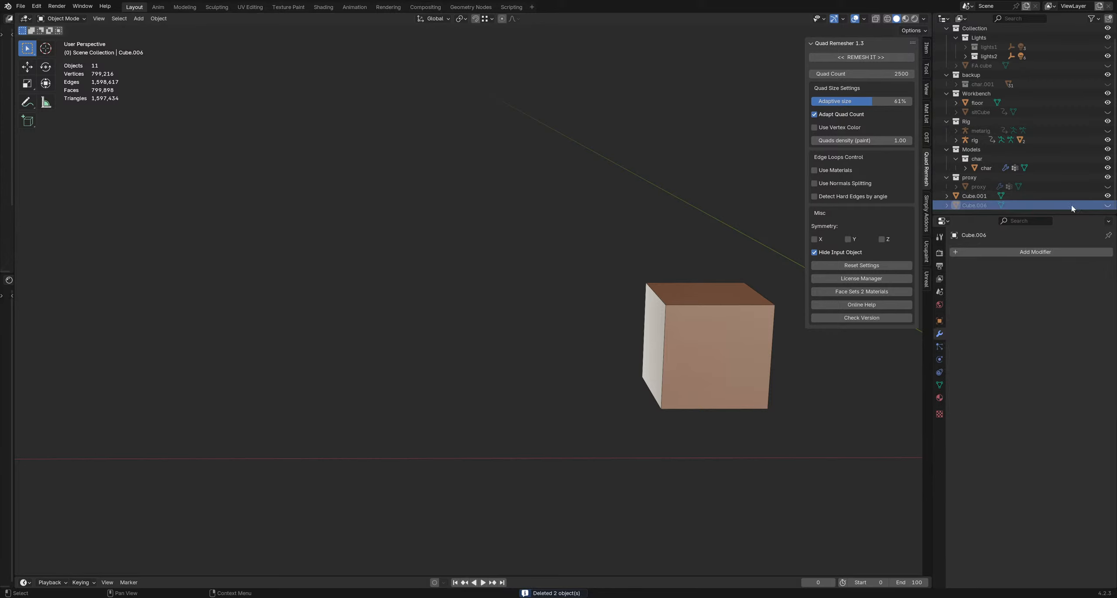
click(1107, 205)
click(515, 284)
key(x)
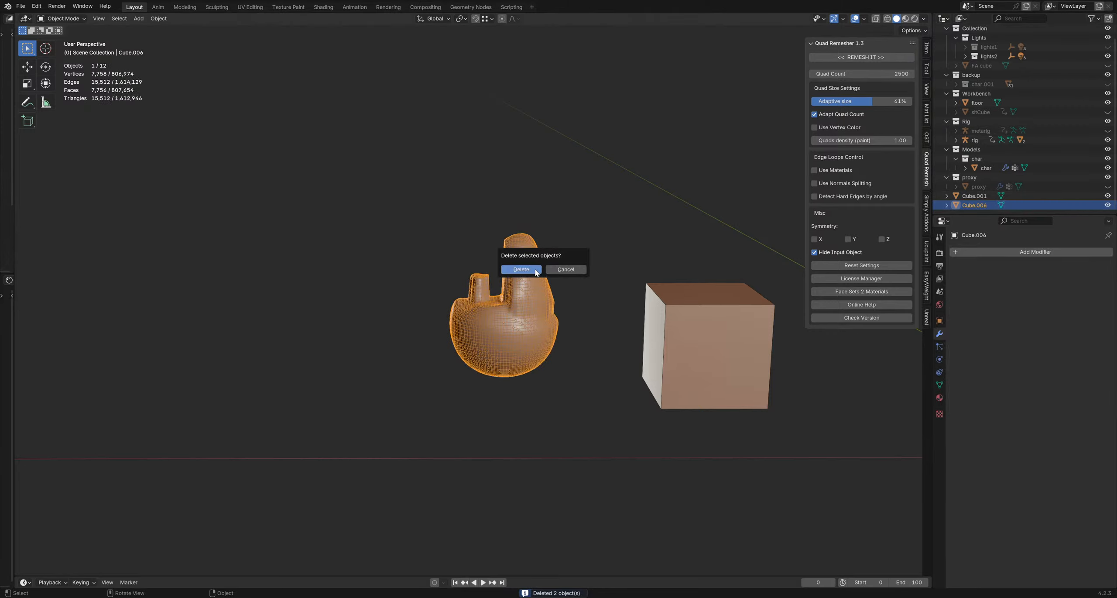
click(516, 264)
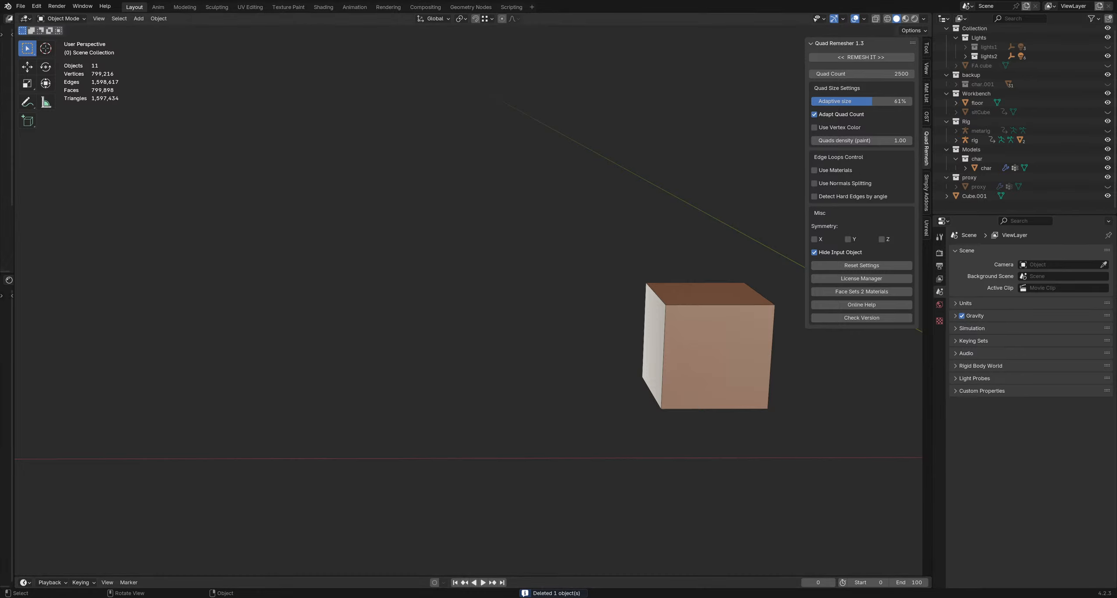
Step: Duplicate the remaining cube twice, placing the copies in a row along the negative X direction
click(641, 301)
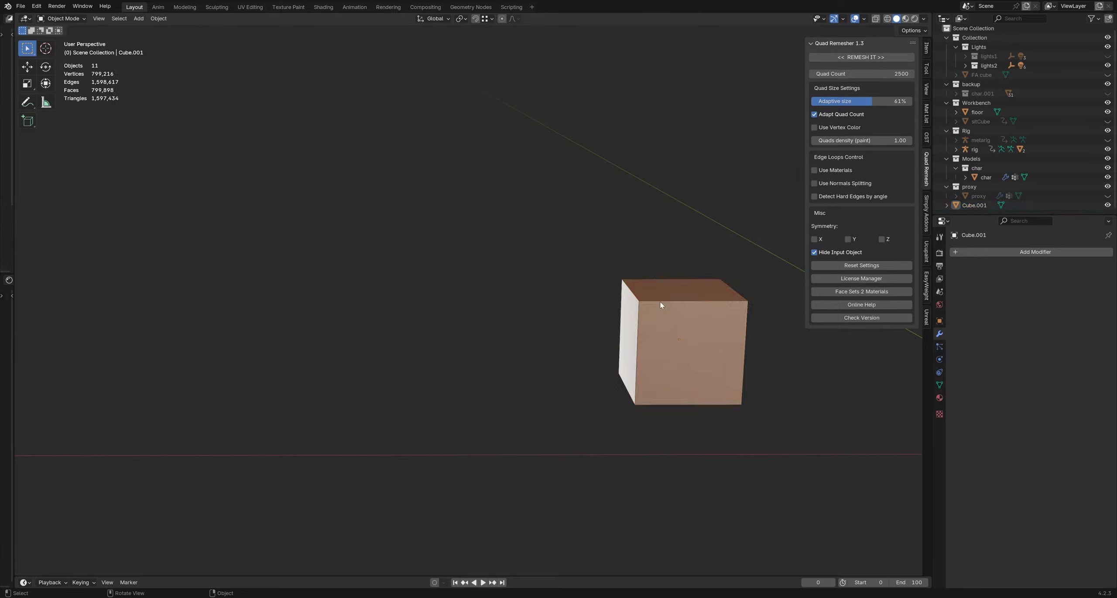
key(shift+d)
click(499, 291)
key(shift+d)
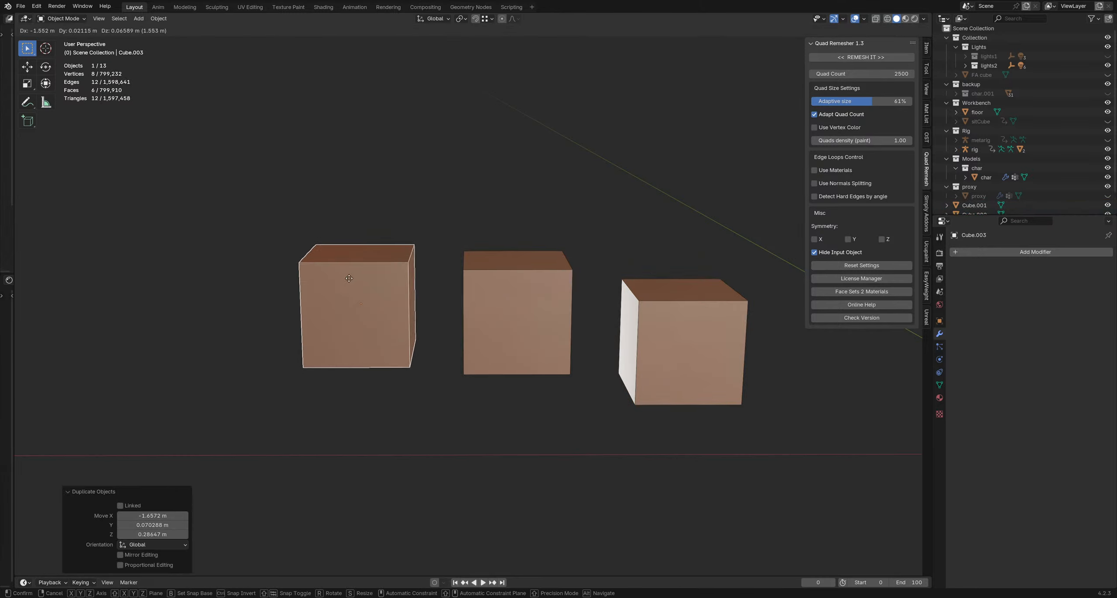
click(343, 279)
click(515, 284)
Step: Lengthen the outermost cube copy in Edit Mode by pulling its side face towards the middle cube
scroll(393, 276, up, 2)
middle_drag(393, 279, 457, 280)
click(424, 288)
key(Tab)
click(424, 289)
key(e)
click(553, 281)
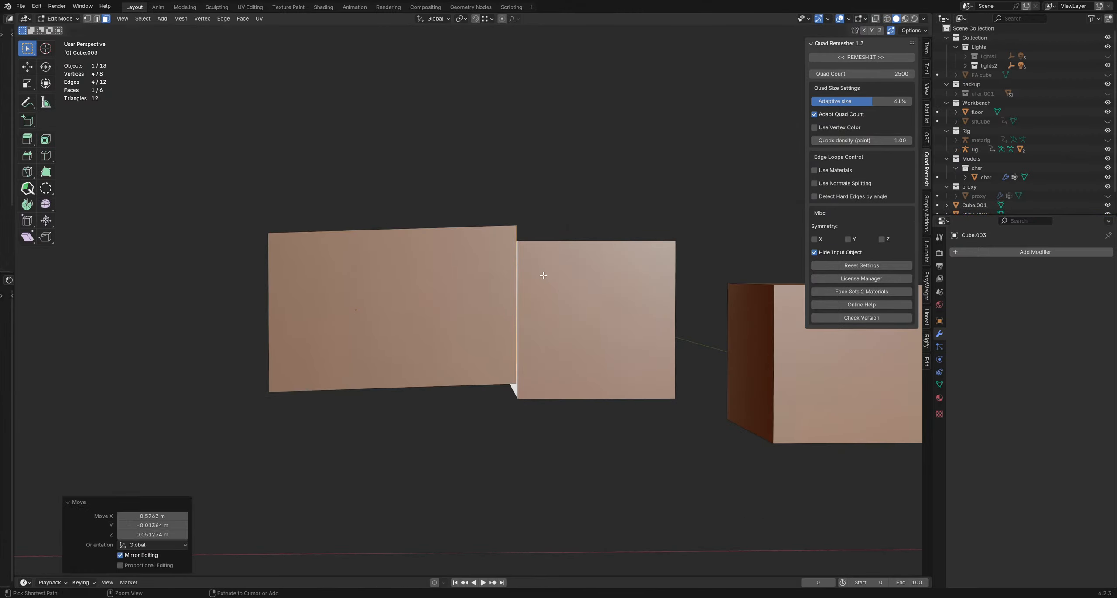
Step: Move the lengthened box about 1.1 m up in Object Mode so it sits above the middle cube
key(Tab)
key(g)
click(527, 180)
middle_drag(527, 180, 541, 200)
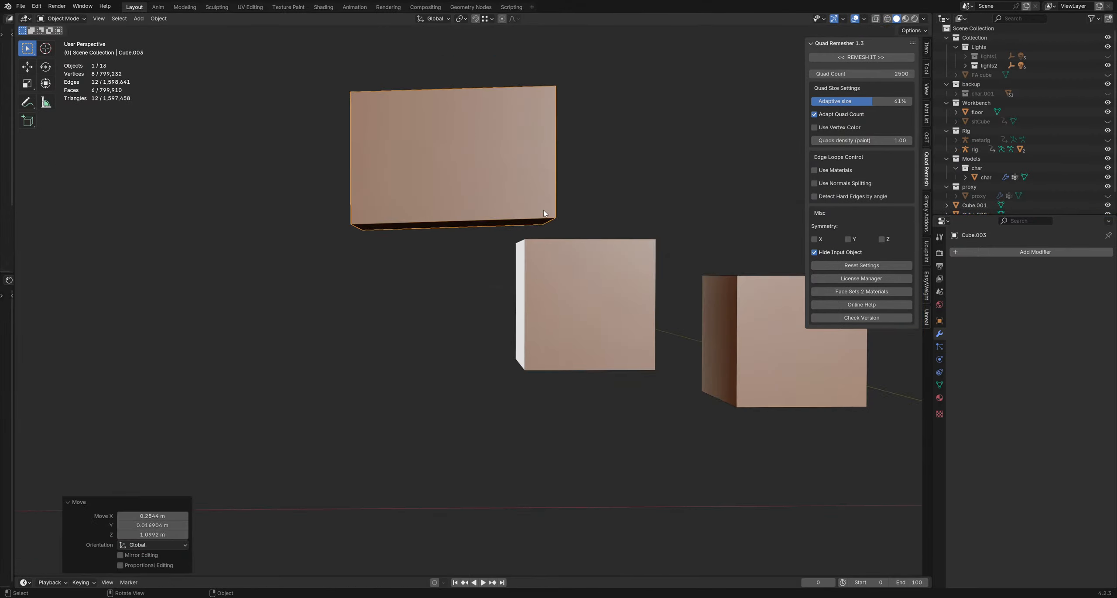
Step: Lower the raised box's end face in Edit Mode so the box slopes down onto the middle cube
key(Tab)
click(547, 177)
key(g)
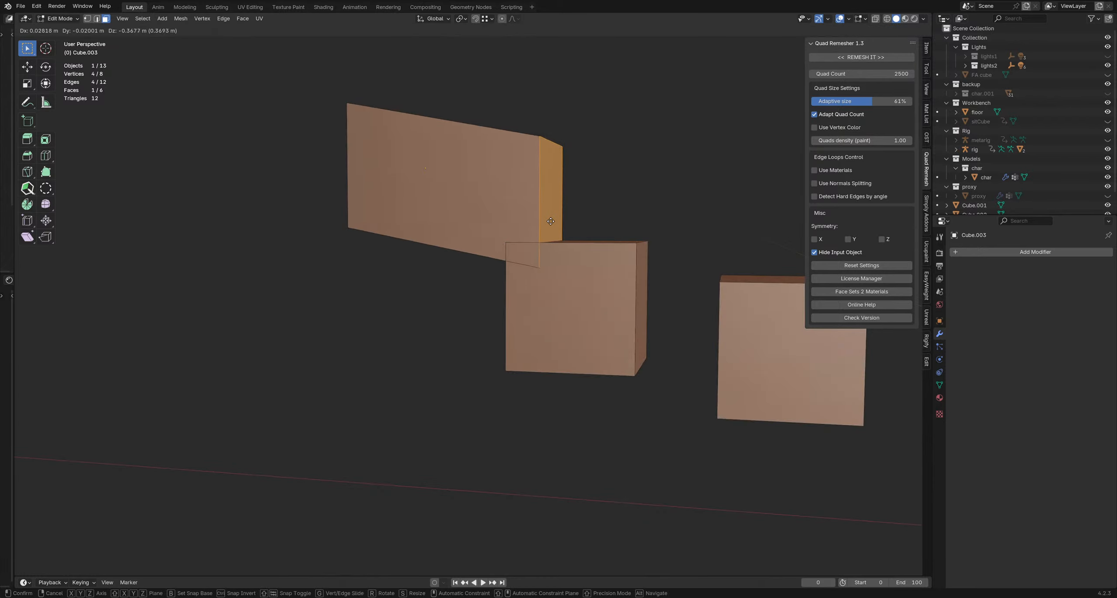
click(545, 237)
middle_drag(546, 236, 528, 238)
key(Tab)
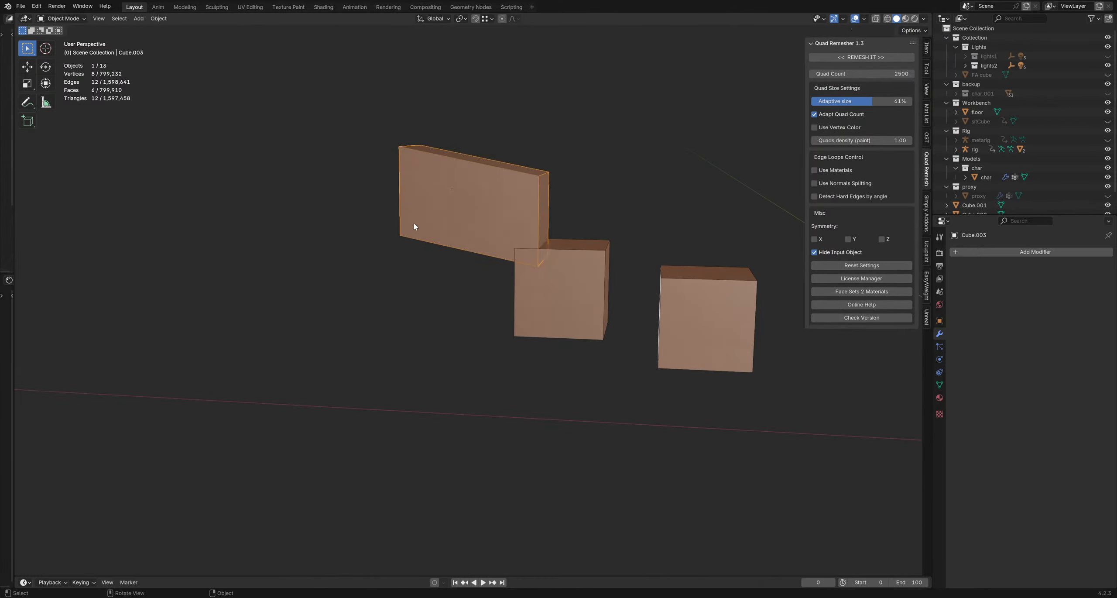
Step: Add four loop cuts to the sloping box, one near its upper edge, one near its lower edge and one near each end
key(Tab)
key(ctrl+r)
click(534, 204)
click(538, 180)
key(ctrl+r)
click(536, 232)
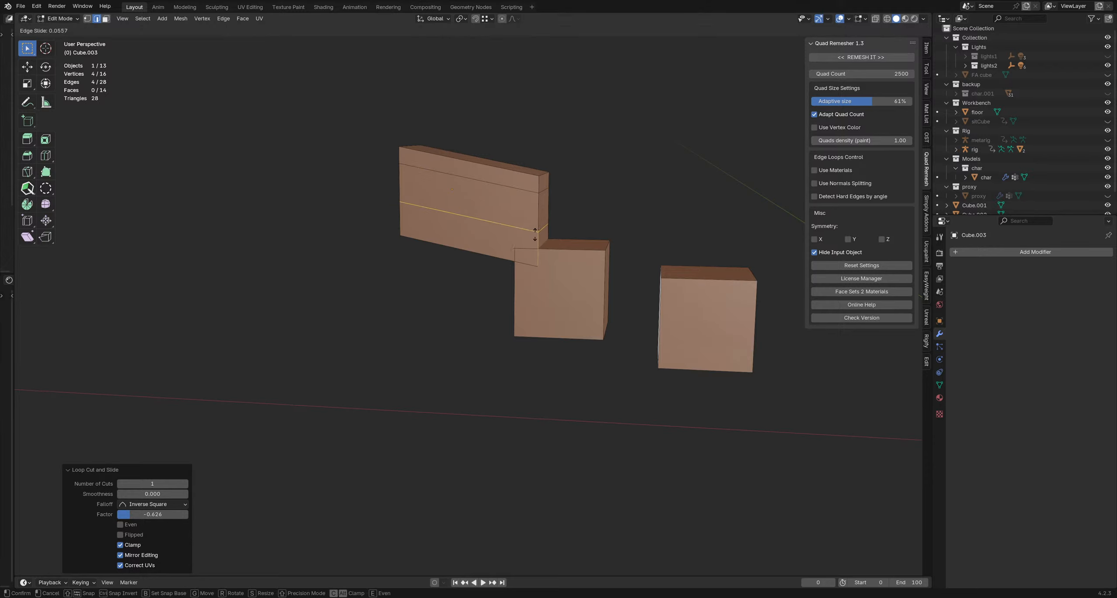
click(535, 237)
key(ctrl+r)
click(508, 184)
click(546, 187)
key(ctrl+r)
click(447, 174)
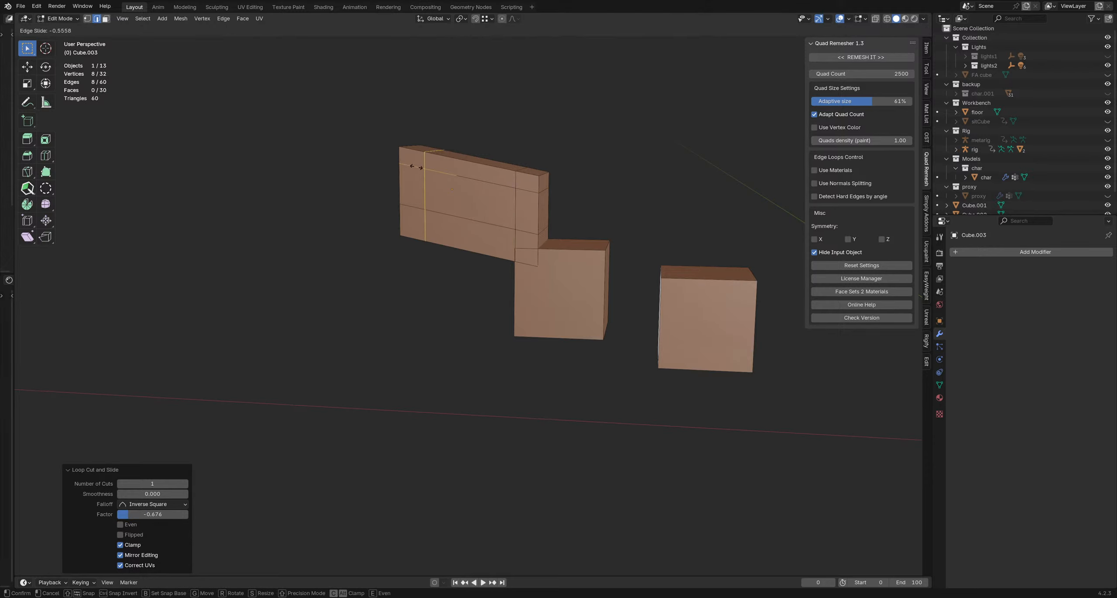
click(411, 166)
Step: Add a level 2 Subdivision modifier to the sloping box in Object Mode
scroll(515, 227, up, 2)
key(Tab)
middle_drag(530, 203, 474, 176)
key(ctrl+2)
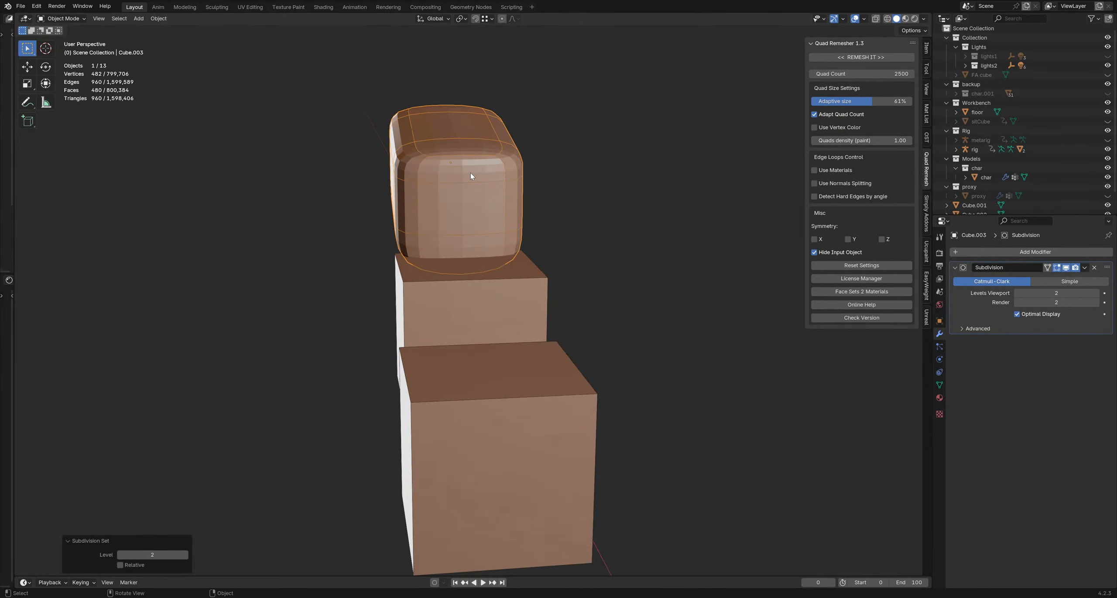
Step: Add a loop cut down the middle of the sloping box's width and scale it outward to round the form
key(Tab)
key(ctrl+r)
click(471, 175)
click(470, 175)
key(s)
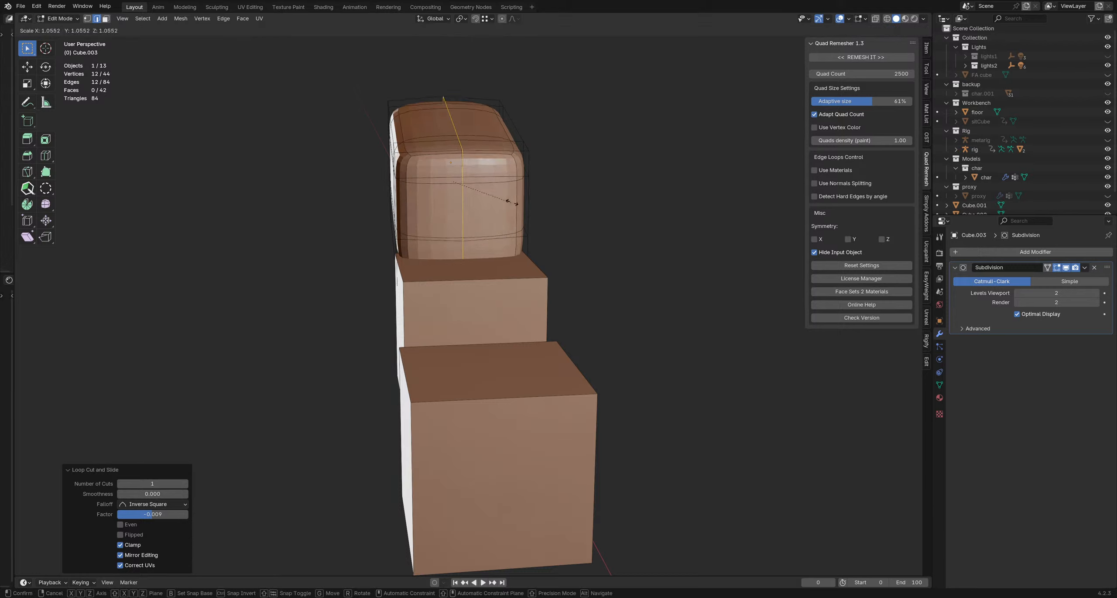
click(544, 188)
middle_drag(367, 202, 631, 221)
key(Tab)
Step: Move the middle cube in Object Mode so it tucks under the lower end of the rounded block
click(631, 222)
shift+middle_drag(593, 285, 533, 219)
scroll(558, 225, down, 2)
key(ctrl+Tab)
click(579, 215)
scroll(579, 215, up, 2)
key(g)
click(537, 243)
scroll(561, 244, up, 1)
key(g)
click(551, 235)
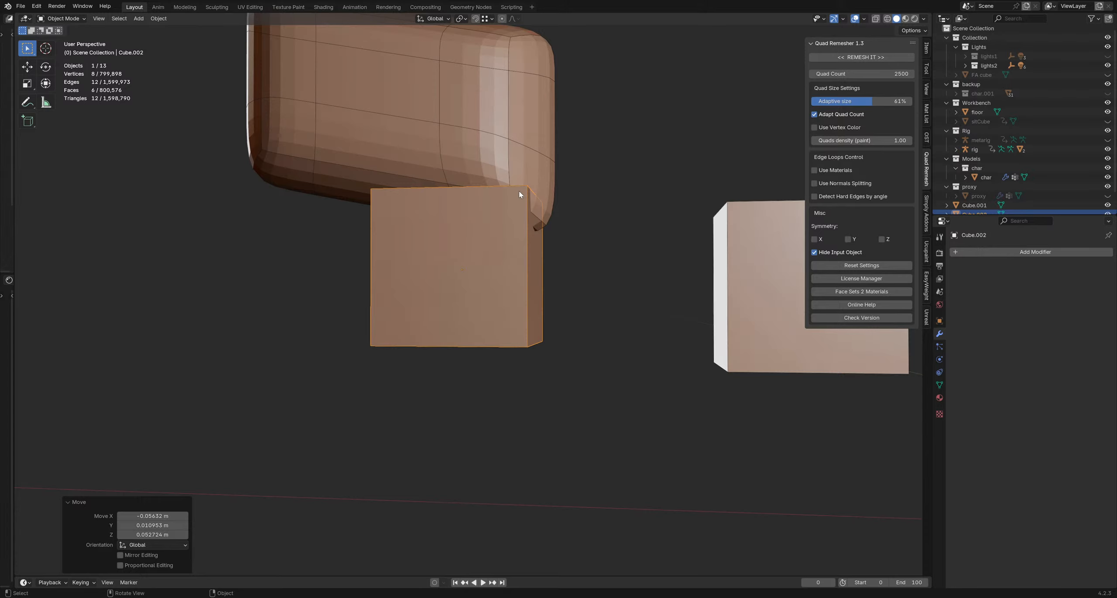
Step: Shift the lower cube's outer side face inward by about 0.05 m on X in Edit Mode
key(Tab)
middle_drag(504, 244, 569, 251)
key(3)
click(535, 263)
key(g)
click(563, 247)
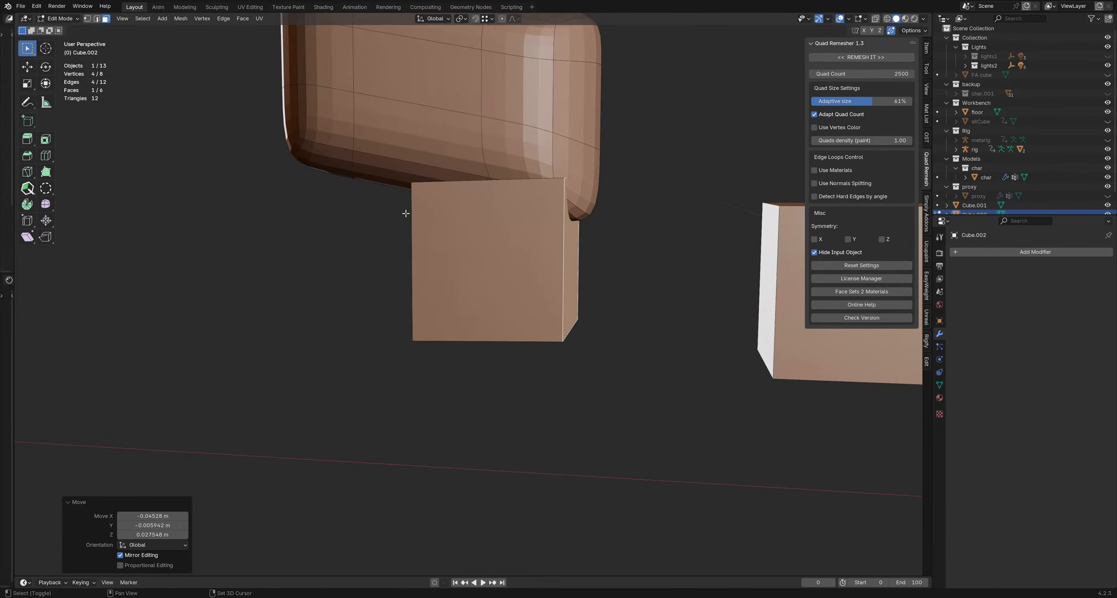
Step: Pull the lower cube's opposite side face out about 1.64 m along negative X and about 0.42 m down
middle_drag(404, 212, 506, 240)
click(511, 270)
scroll(517, 273, down, 3)
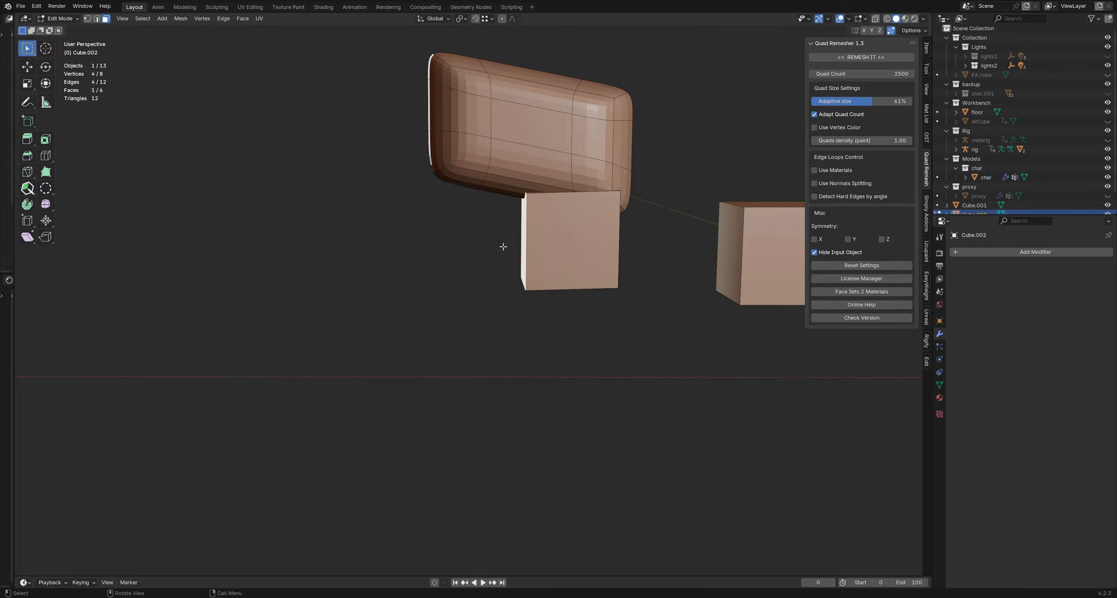
key(g)
click(349, 284)
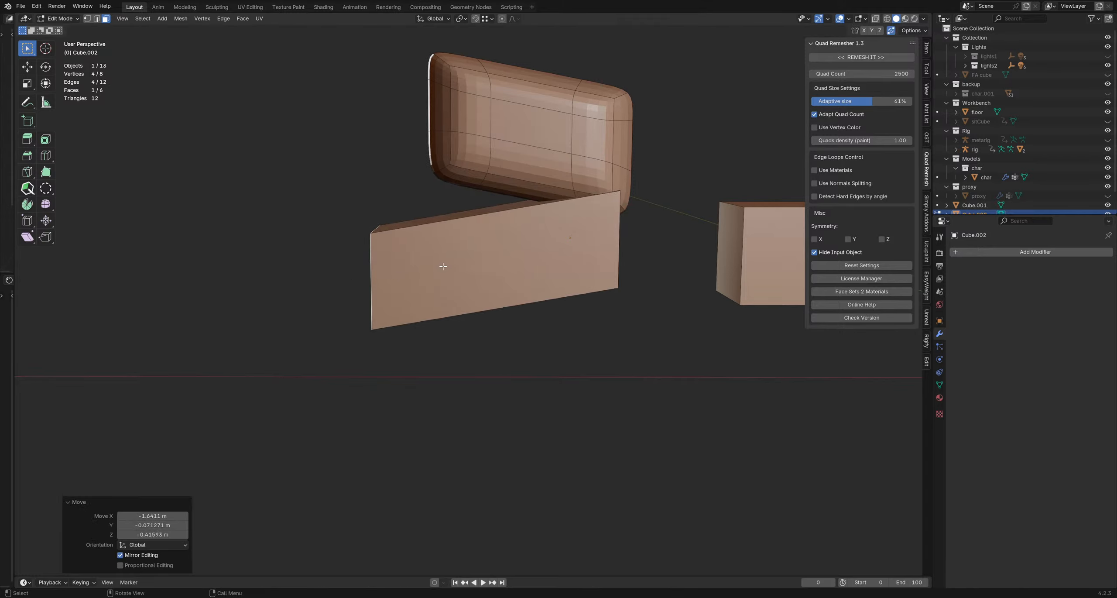
Step: Add two loop cuts across the lower box, one near each end
scroll(443, 265, down, 1)
scroll(511, 245, up, 2)
key(ctrl+r)
click(402, 235)
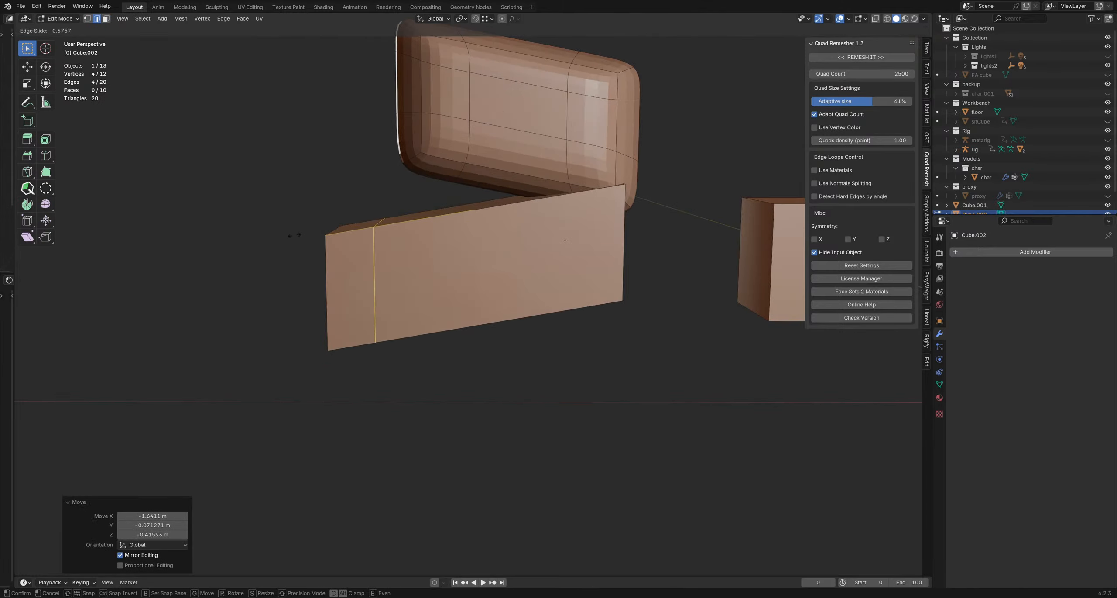
click(271, 236)
key(ctrl+r)
click(537, 222)
click(545, 210)
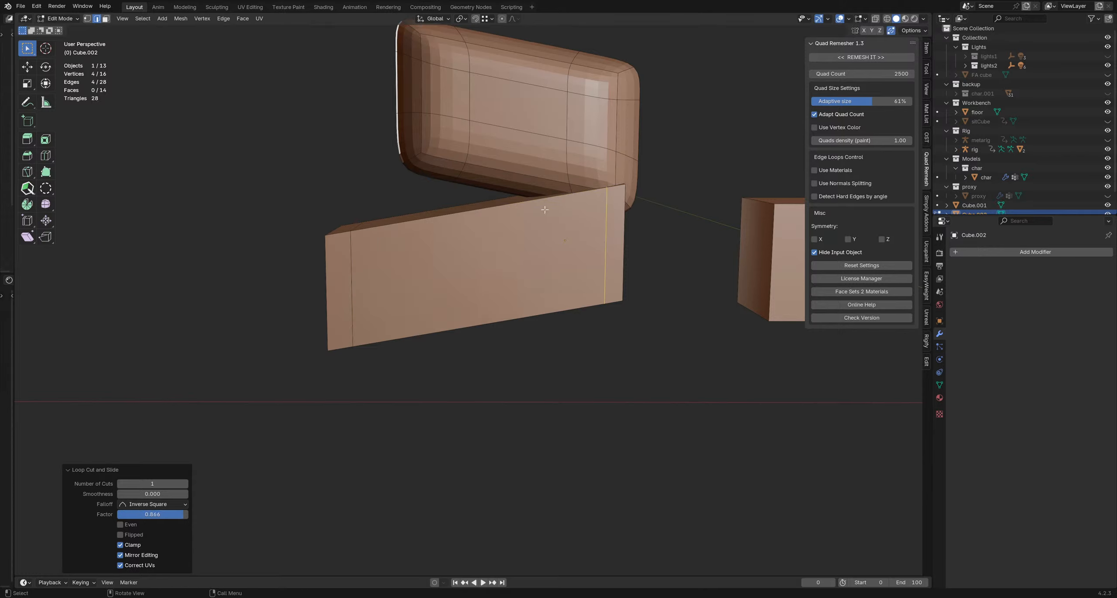
Step: Select the vertices at the lower box's far end through X-ray and scale them to about 0.48
middle_drag(544, 209, 442, 235)
key(1)
key(alt+z)
drag(342, 217, 466, 342)
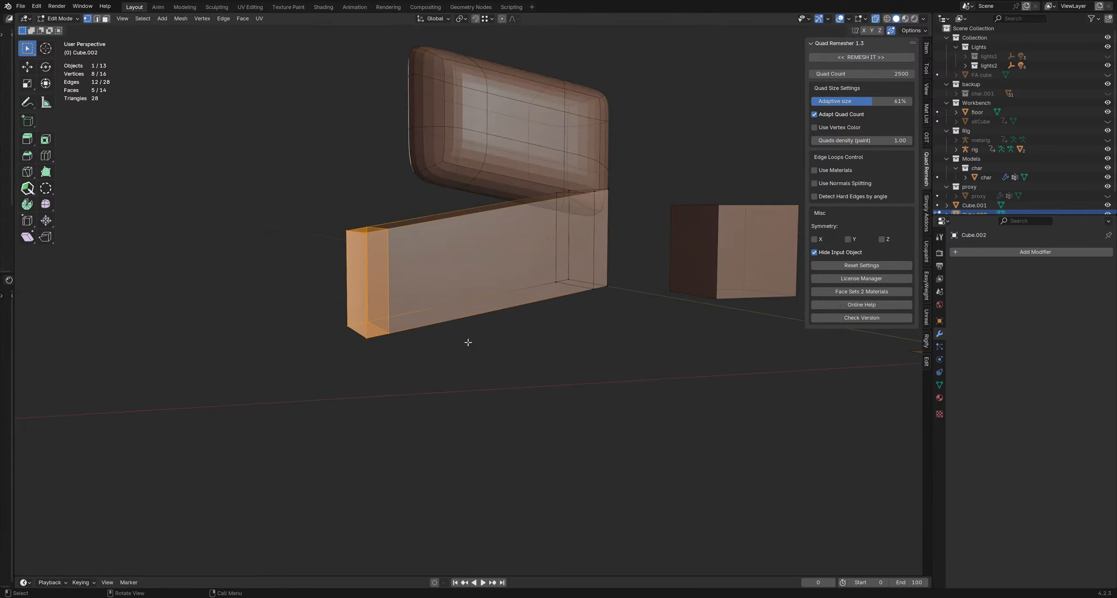
key(s)
click(453, 302)
middle_drag(453, 302, 461, 274)
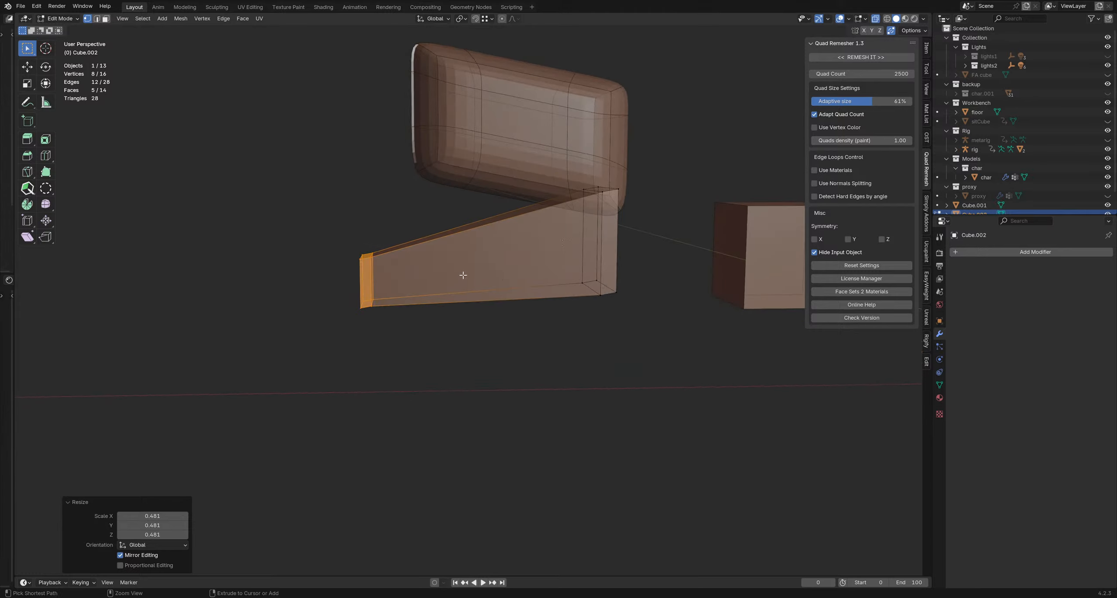
Step: Add two lengthwise loop cuts around the tapered lower box, one near its upper edge and one near its bottom
key(Tab)
key(Tab)
key(ctrl+r)
click(590, 247)
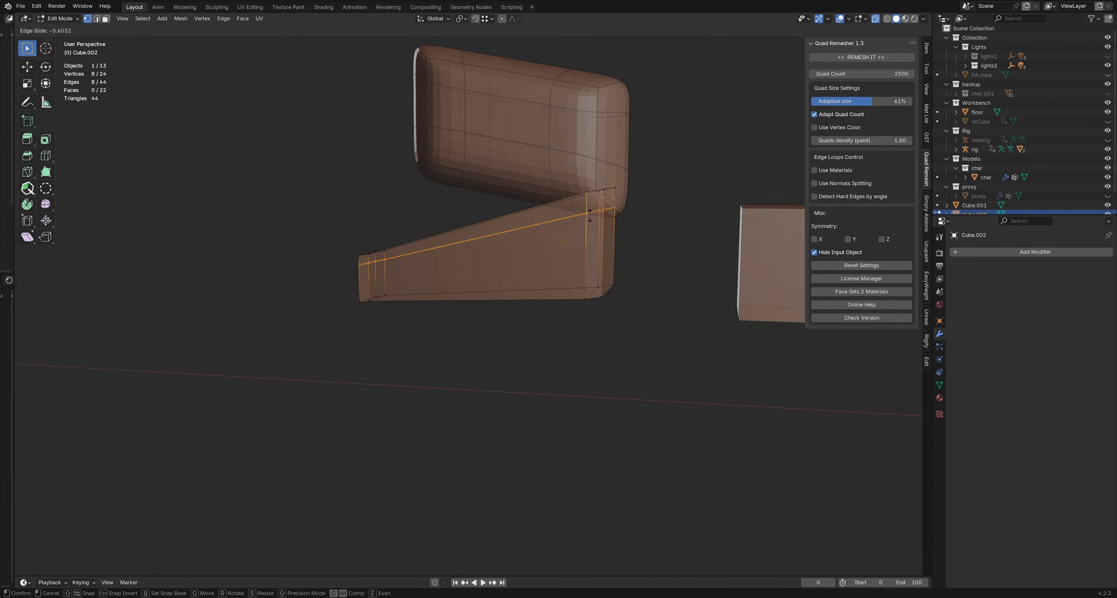
click(593, 211)
key(ctrl+r)
click(589, 277)
click(589, 279)
Step: Add a lengthwise loop cut down the middle of the lower box's width and fatten it outward by about 0.36 m
middle_drag(589, 279, 546, 220)
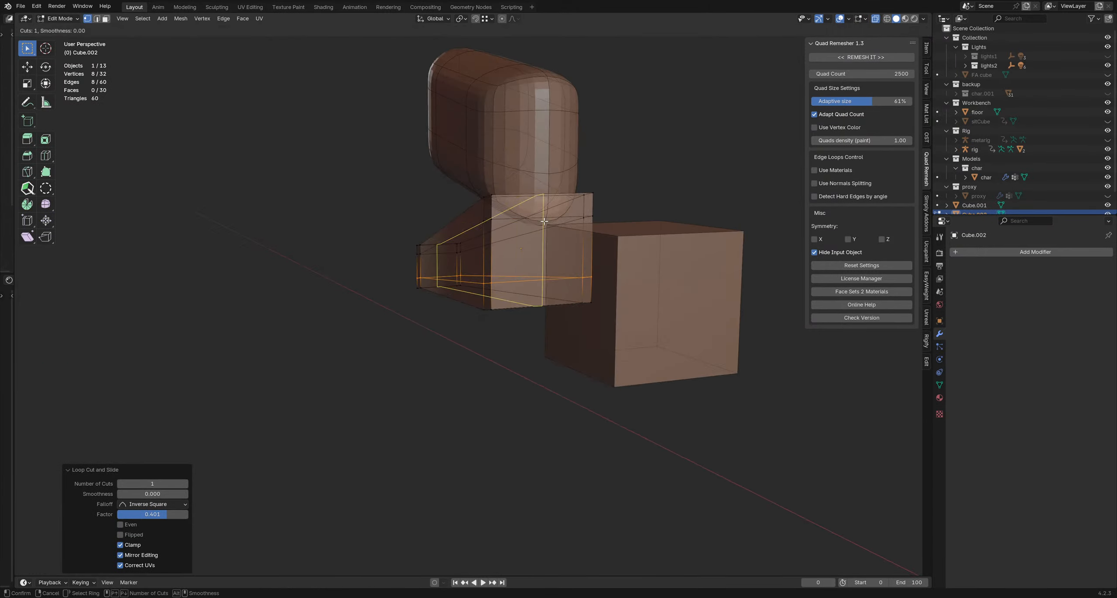
key(alt+s)
click(674, 248)
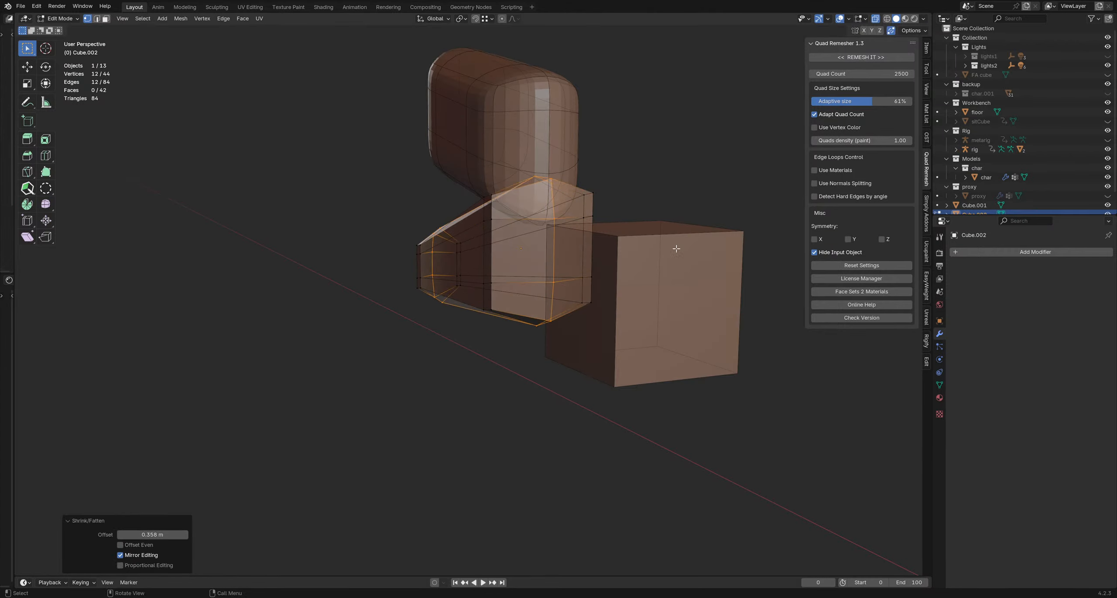
Step: Scale the whole lower shape to about 0.715 in Object Mode and shift it slightly up beneath the upper shape
key(Tab)
middle_drag(413, 255, 502, 254)
key(s)
click(644, 254)
key(g)
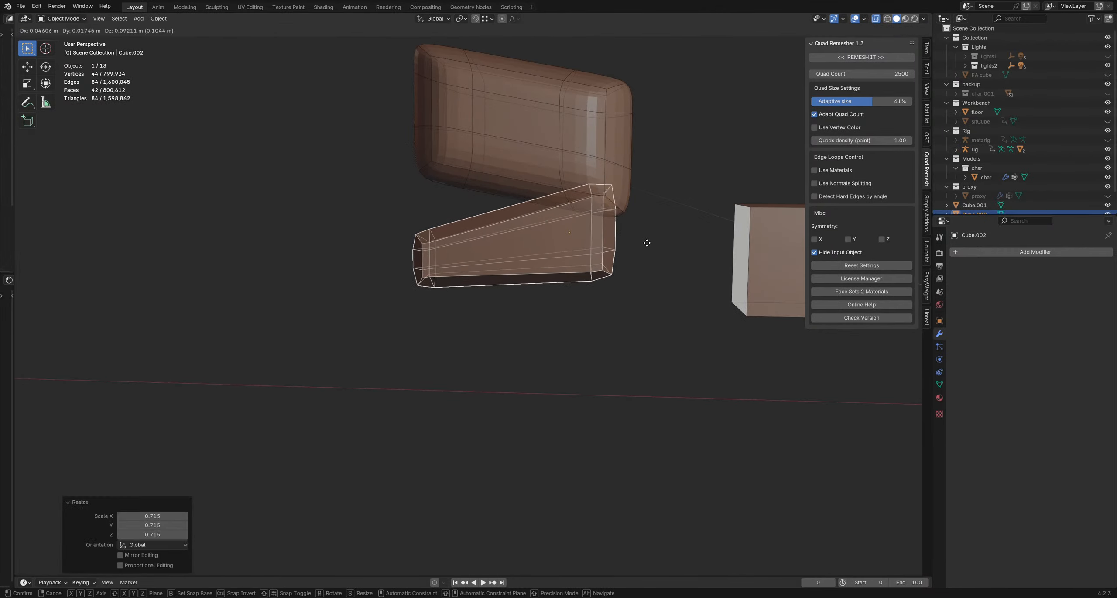
click(648, 242)
Step: Select the lower shape's narrow end vertices and pull them outward, easing them back about 0.23 m on X
key(Tab)
drag(395, 206, 492, 330)
key(g)
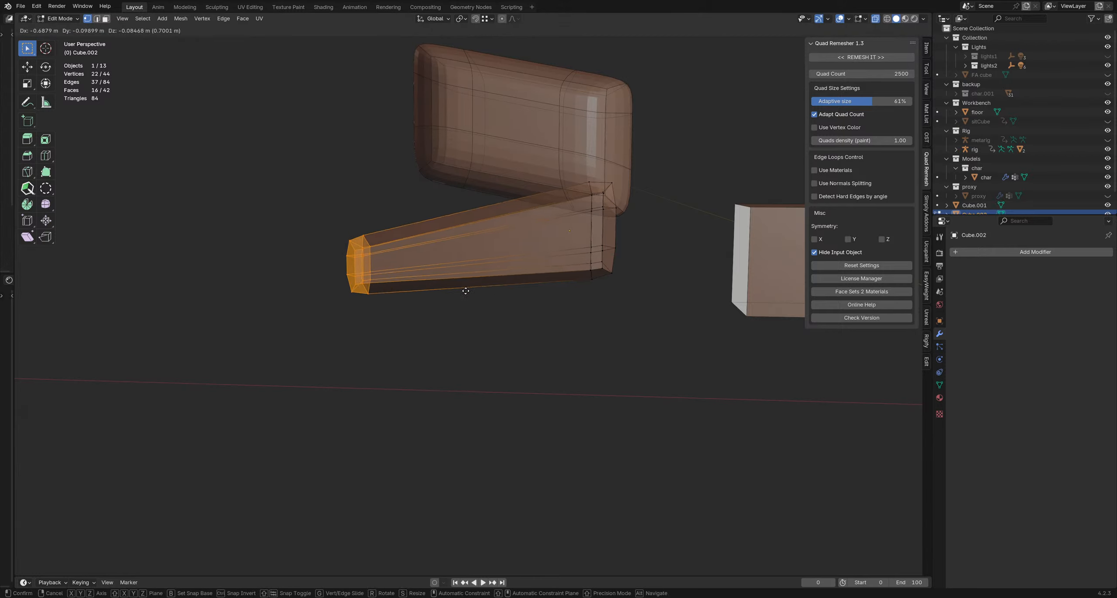
click(479, 299)
key(g)
click(508, 282)
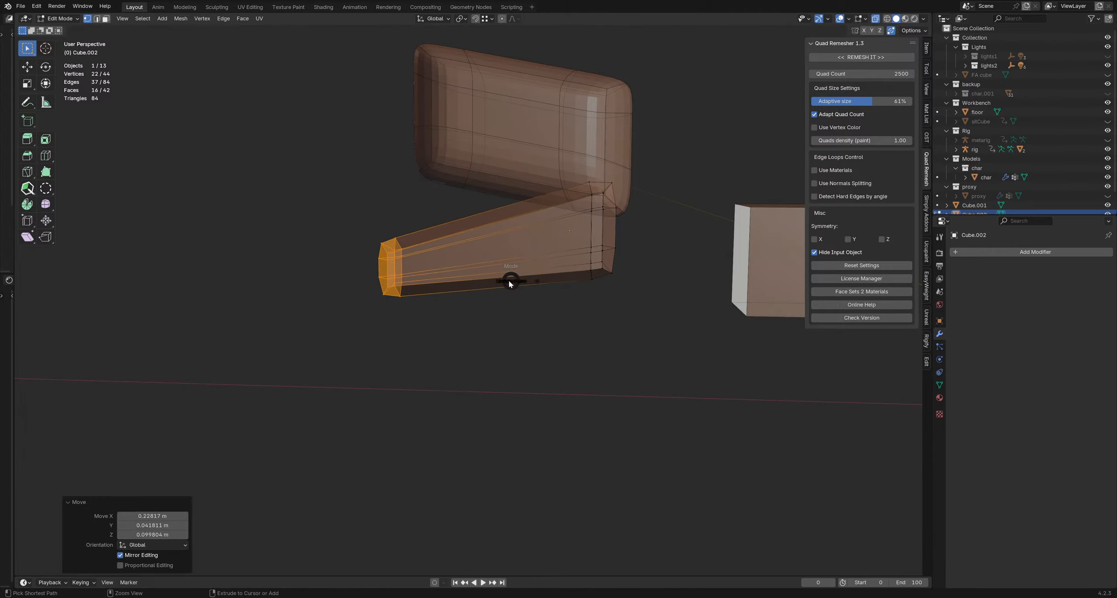
Step: Add a level 1 Subdivision modifier to the lower shape and hide the wireframe overlay
key(Tab)
key(ctrl+1)
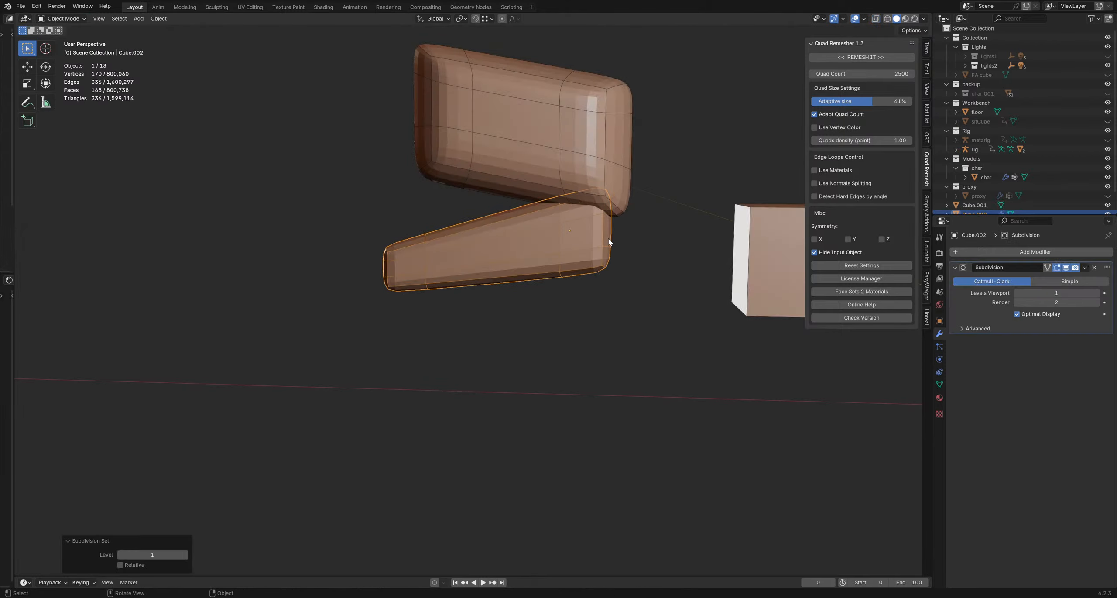
middle_drag(559, 241, 513, 209)
click(374, 203)
middle_drag(599, 235, 540, 299)
scroll(581, 232, down, 3)
key(alt+w)
scroll(568, 219, up, 2)
Step: Raise the lower shape by about 0.15 m so it tucks in under the upper shape
click(541, 300)
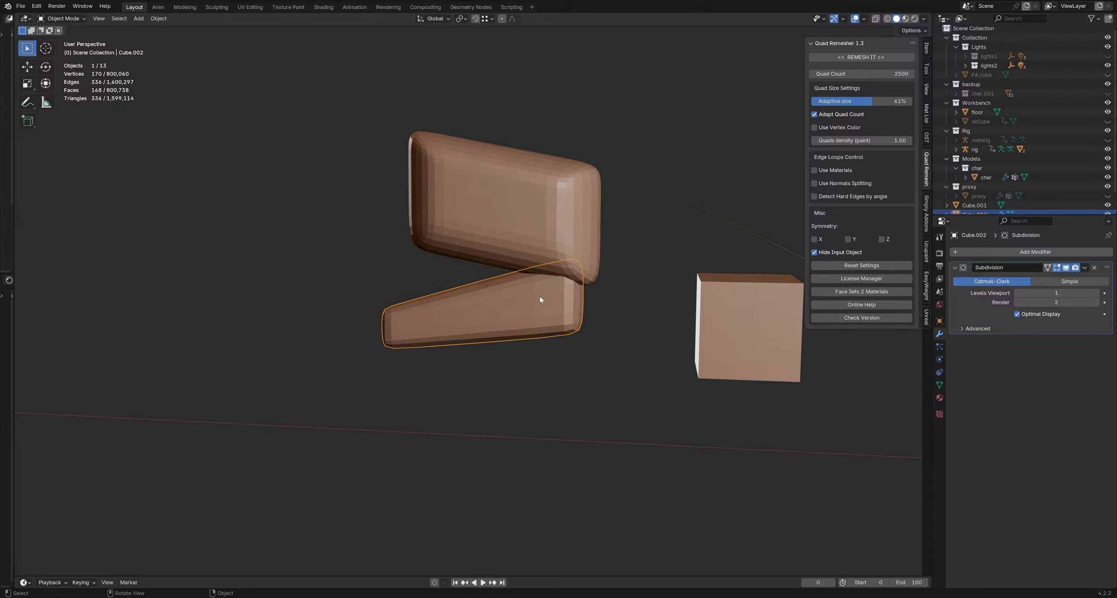
key(g)
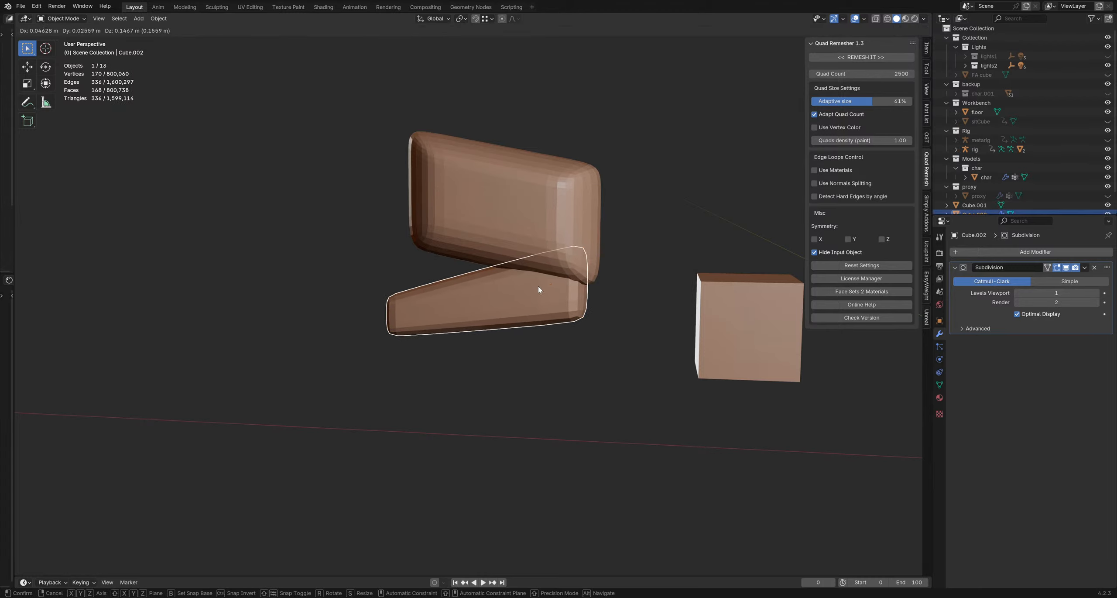
click(538, 286)
Step: Apply the Subdivision modifiers on both the lower and the upper shape in Object Mode
key(ctrl+Tab)
key(ctrl+Tab)
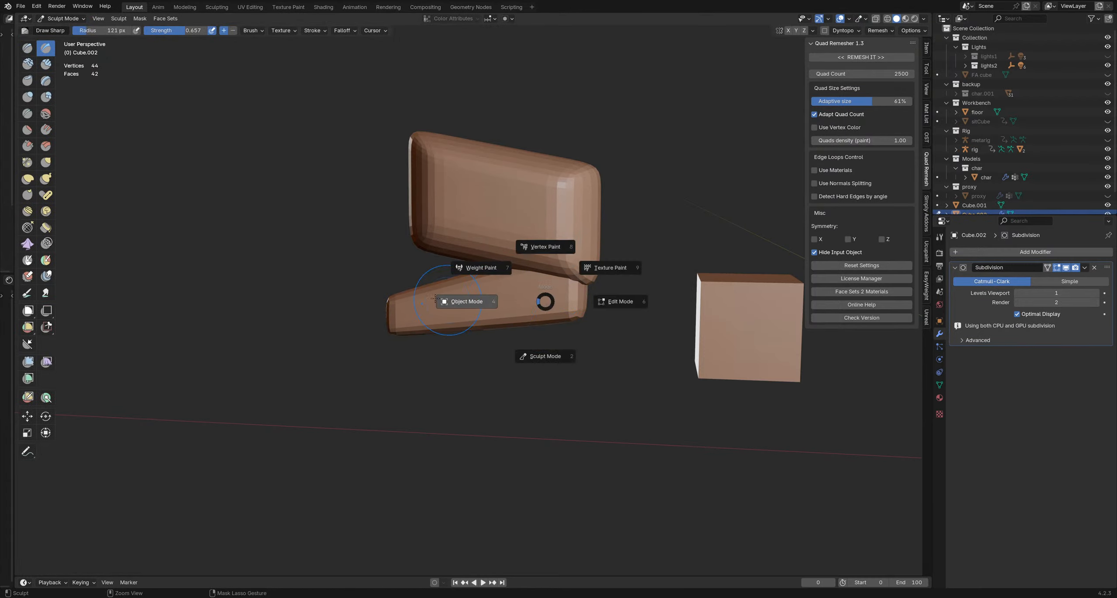
click(509, 294)
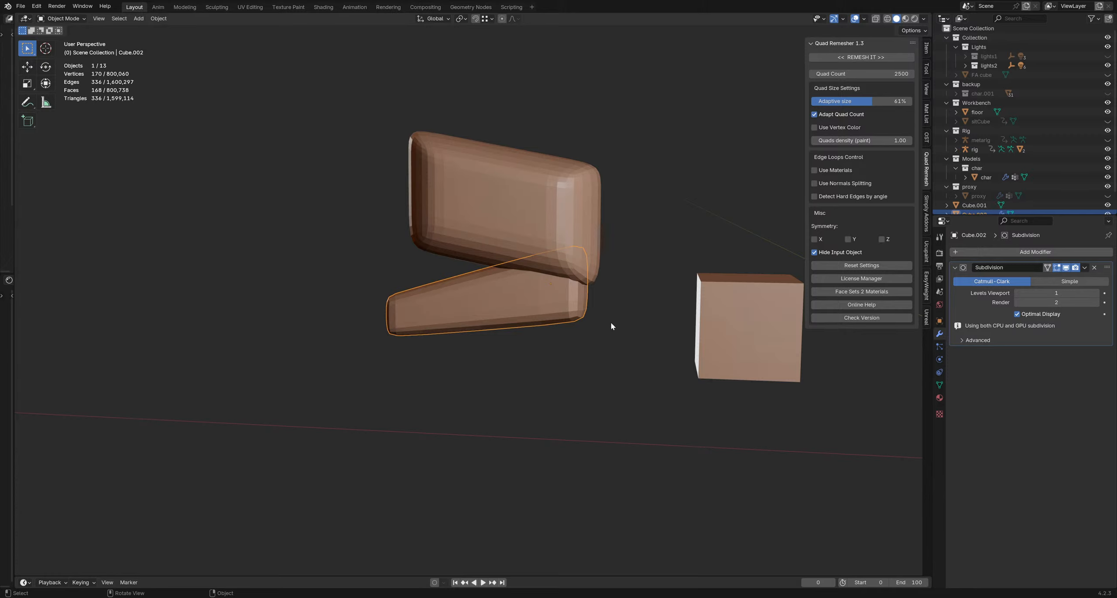
key(ctrl+a)
click(574, 224)
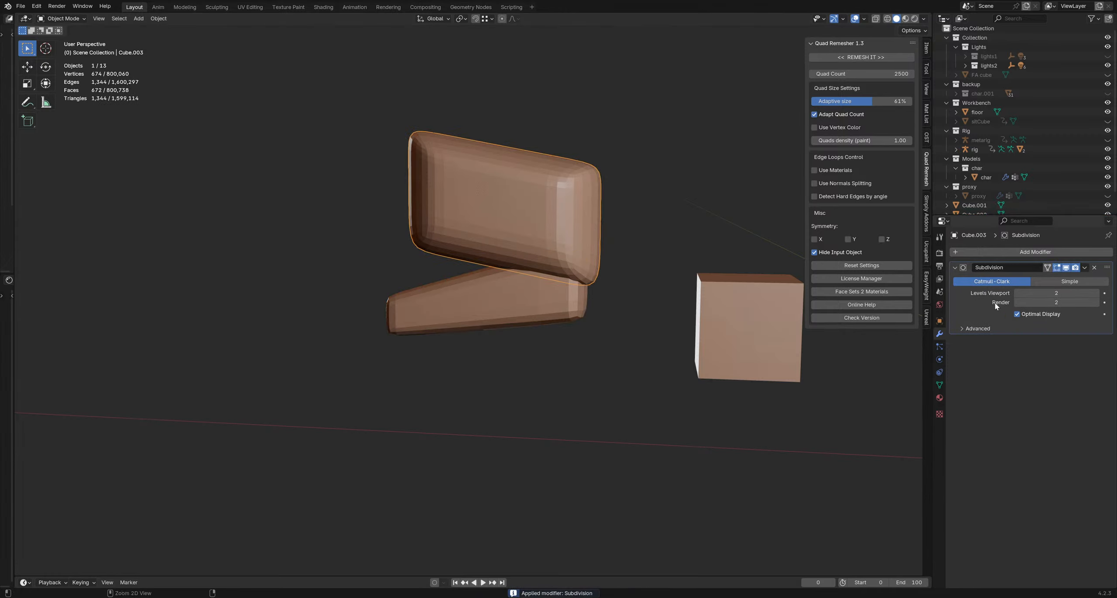
key(ctrl+a)
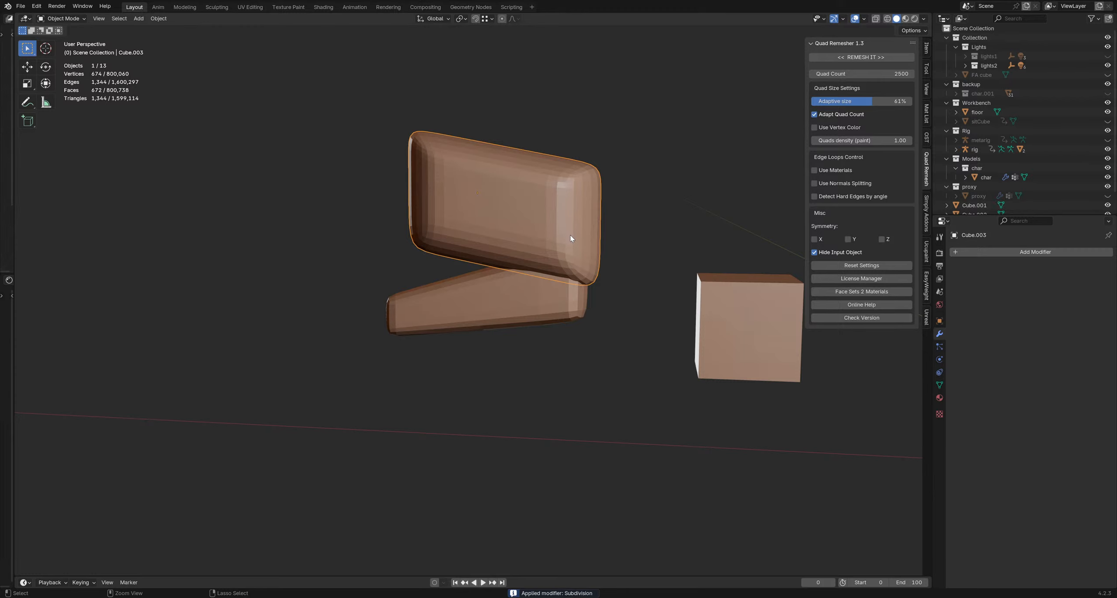
Step: Voxel remesh the upper and the lower shape in Sculpt Mode to give both a denser mesh
key(ctrl+Tab)
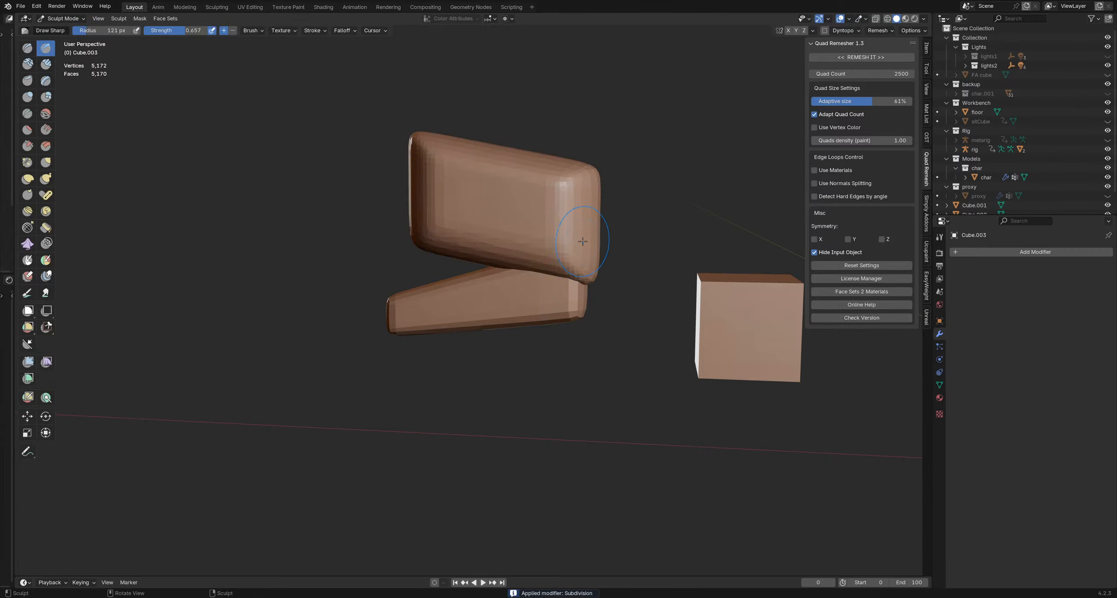
key(alt+q)
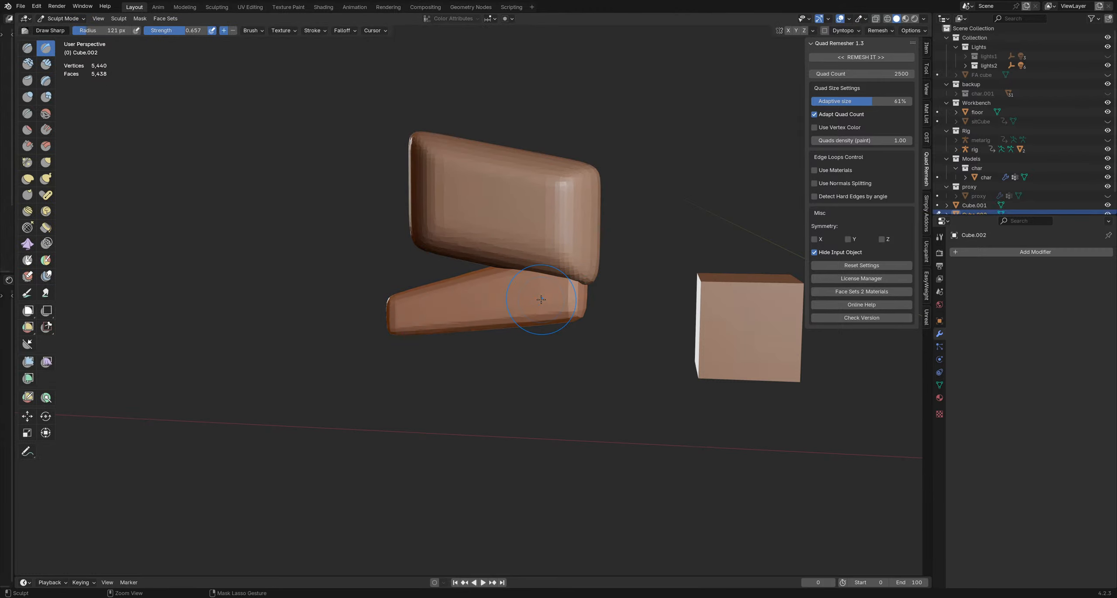
middle_drag(543, 287, 556, 270)
Step: Switch sculpting to the upper shape and pull its end facing the plain cube outward with the Grab brush
key(alt+q)
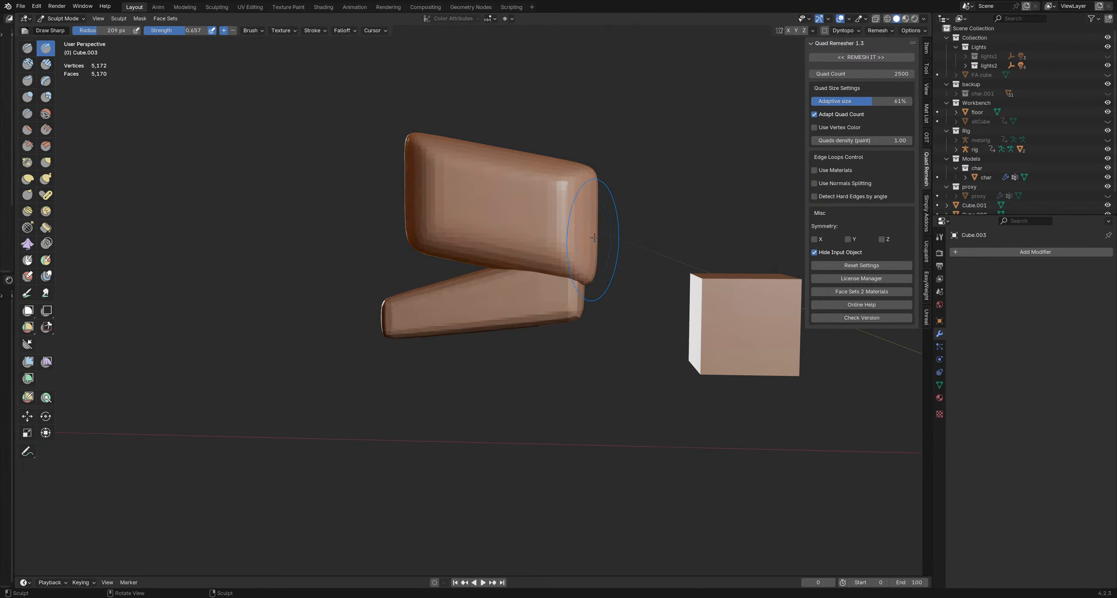
key(f)
click(592, 221)
key(g)
key(f)
click(594, 224)
mouse_move(594, 224)
mouse_down()
mouse_move(616, 222)
mouse_move(610, 198)
mouse_up()
key(f)
click(606, 203)
key(f)
click(609, 189)
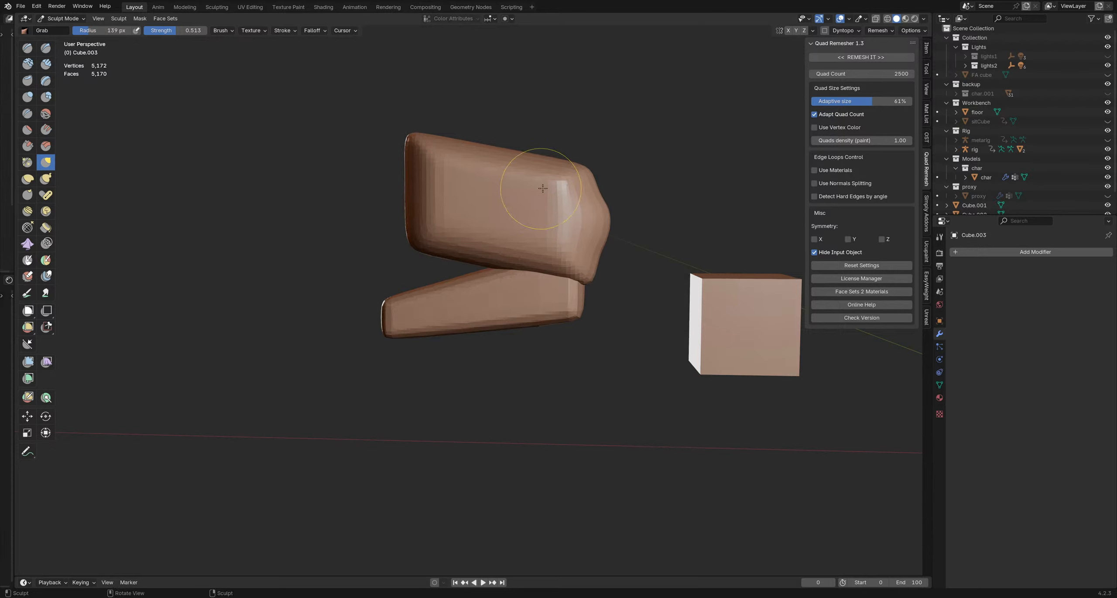
Step: Round the upper and lower corners of the upper shape's bulging end with further Grab strokes
drag(580, 188, 597, 188)
drag(597, 190, 602, 195)
key(f)
click(612, 261)
drag(601, 261, 610, 263)
drag(598, 278, 590, 269)
Step: Switch to the lower shape in Sculpt Mode and round its thick end and underside with the Grab brush
mouse_move(478, 209)
middle_down()
mouse_move(529, 228)
mouse_move(607, 233)
mouse_move(546, 191)
mouse_move(563, 236)
mouse_move(519, 276)
middle_up()
key(ctrl+Tab)
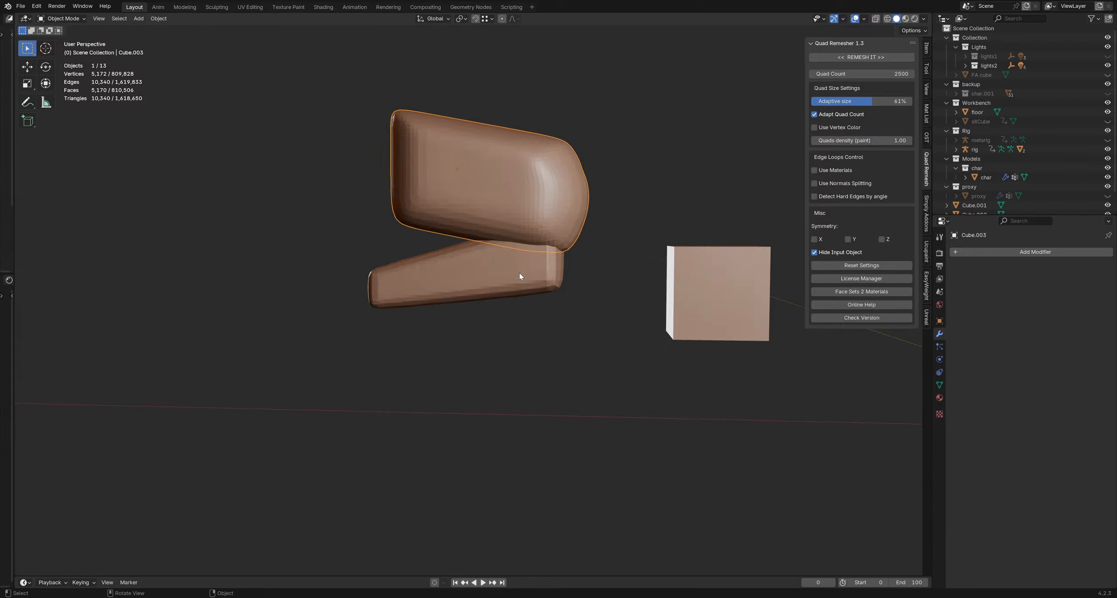
click(548, 271)
middle_drag(570, 272, 531, 260)
key(ctrl+Tab)
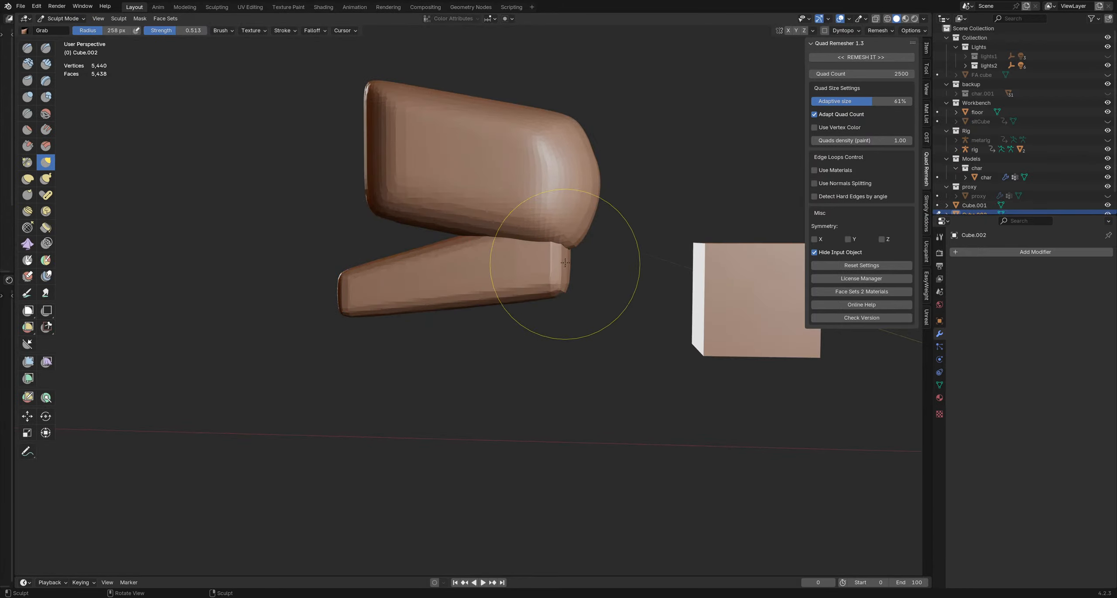
mouse_move(570, 278)
mouse_down()
mouse_move(551, 283)
mouse_move(574, 259)
mouse_up()
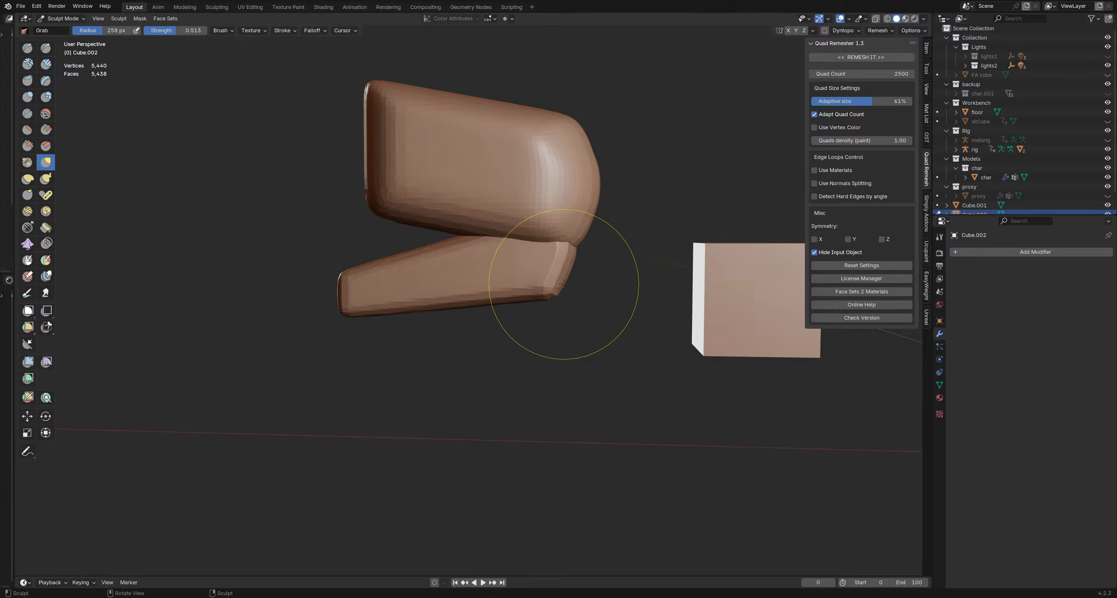
mouse_move(560, 302)
mouse_down()
mouse_move(513, 293)
mouse_move(496, 302)
mouse_move(527, 303)
mouse_up()
key(f)
click(523, 293)
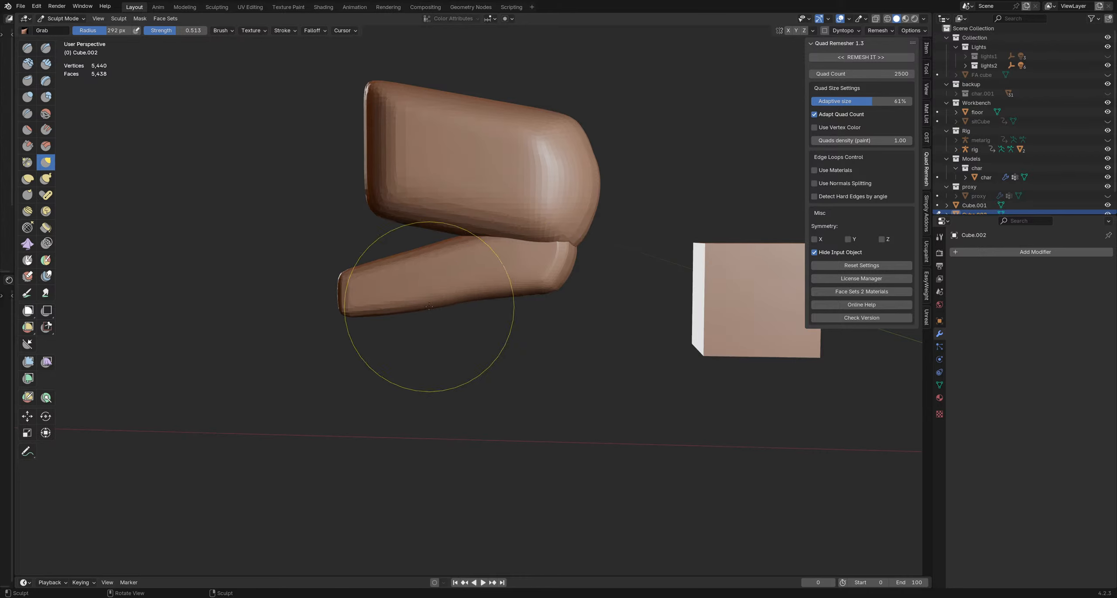
Step: Try inflating the lower shape's upper edge with the Inflate/Deflate brush and undo the stroke
middle_drag(452, 271, 489, 246)
key(f)
click(481, 229)
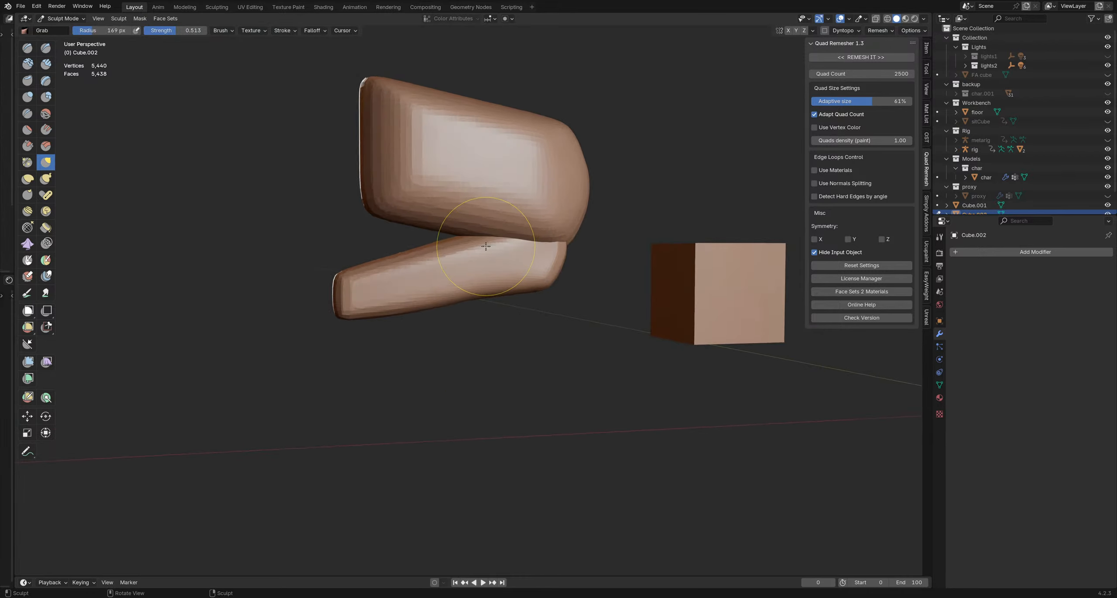
key(i)
drag(486, 246, 497, 248)
key(ctrl+z)
key(ctrl+z)
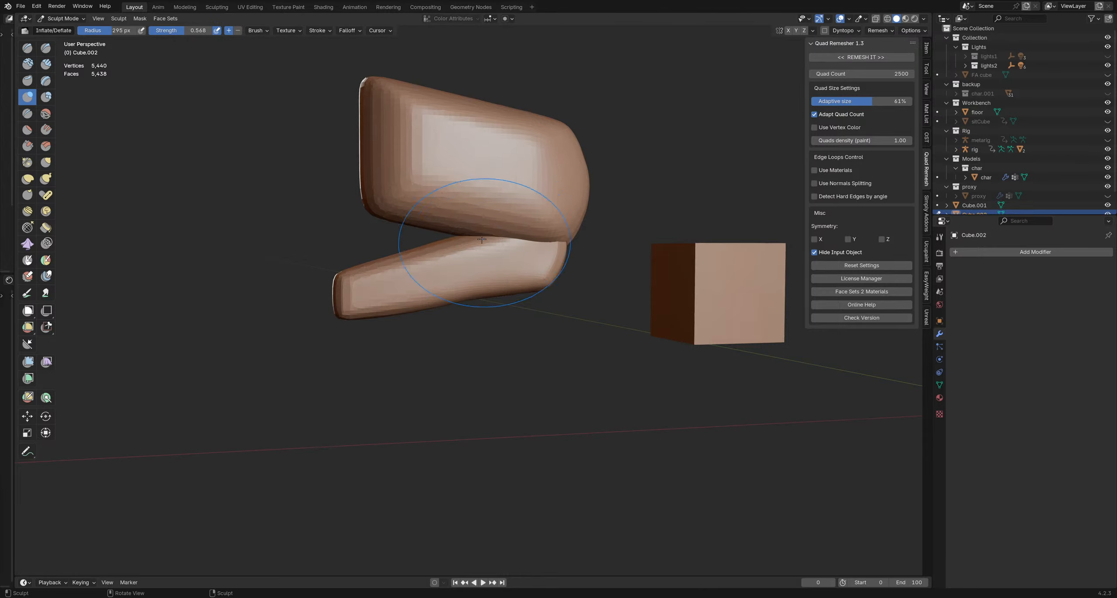
Step: Push the bottom corner of the lower shape's thick end upward from the opposite side with the Grab brush
middle_drag(482, 240, 509, 239)
middle_drag(401, 249, 389, 288)
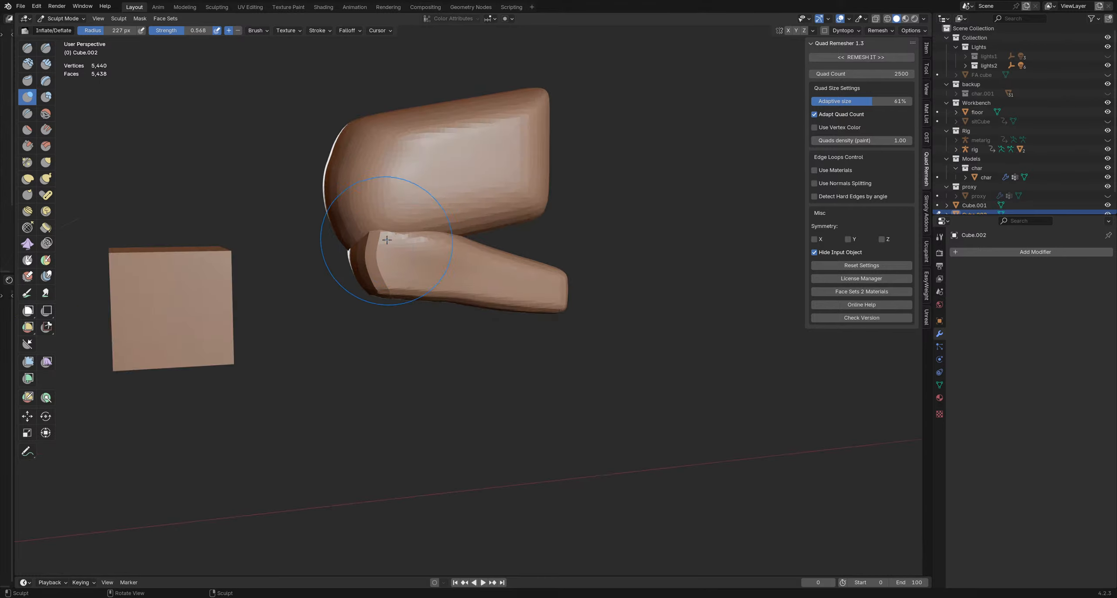
key(g)
drag(382, 292, 348, 247)
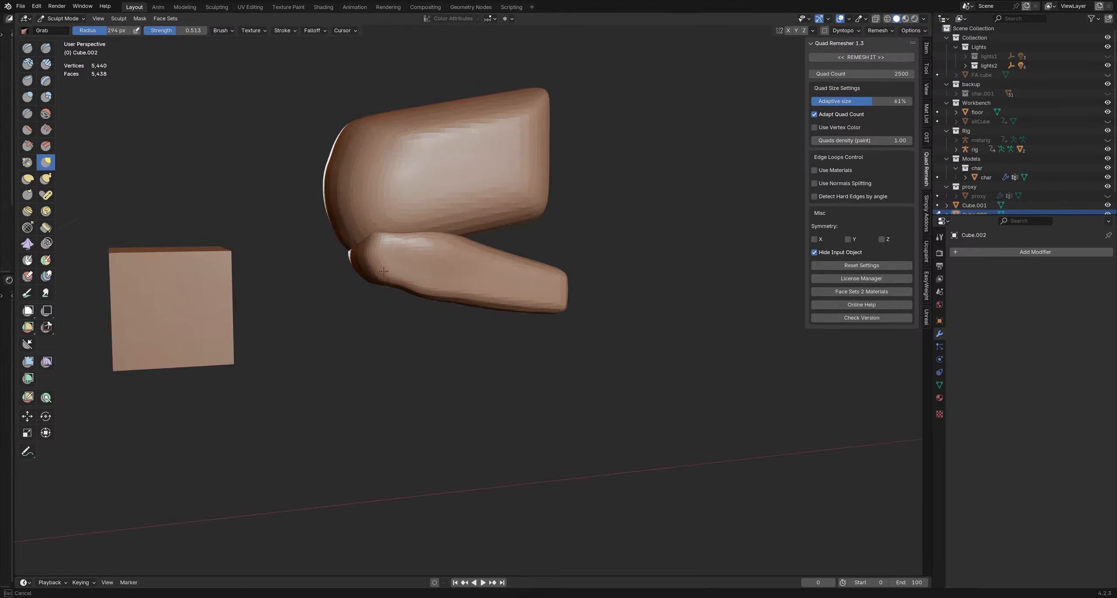
Step: Enlarge the Grab brush and push the side of the lower shape's thick end inward from the end-on view
middle_drag(384, 271, 476, 276)
middle_drag(376, 248, 355, 249)
key(f)
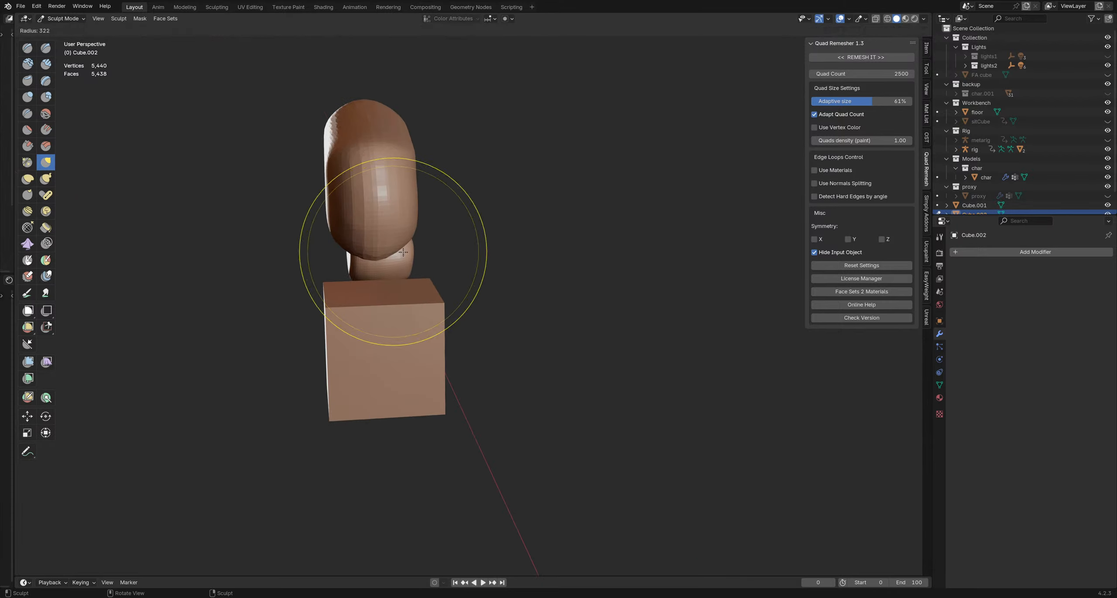
click(431, 252)
drag(412, 253, 386, 253)
Step: Resize the Grab brush and smooth out the curve of the lower shape's underside
middle_drag(384, 254, 462, 279)
key(f)
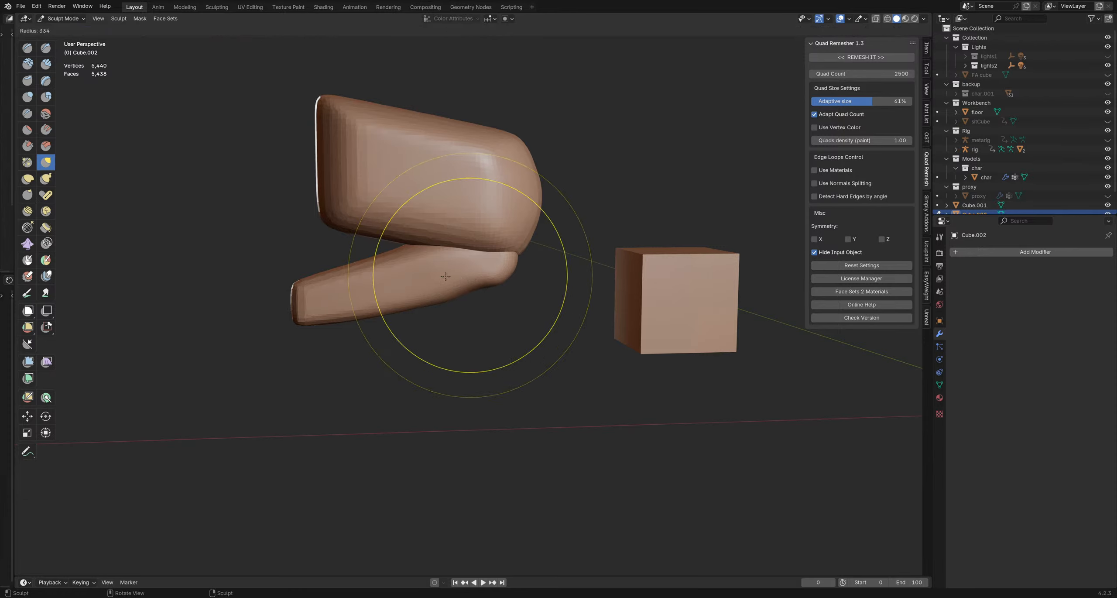
click(467, 288)
drag(466, 288, 471, 294)
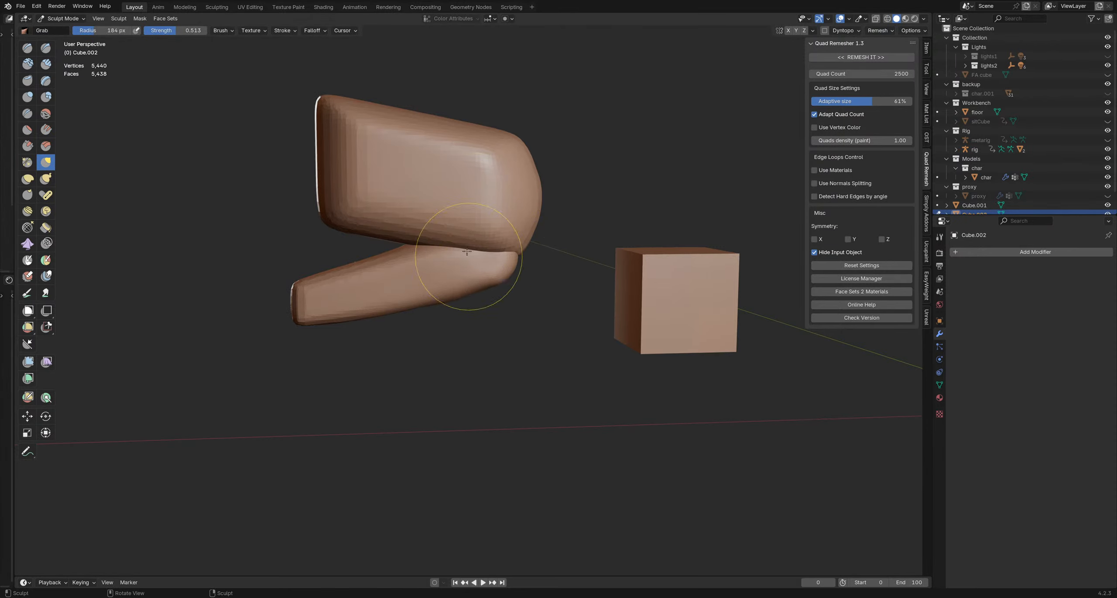
Step: Switch sculpting to the upper shape and reshape its underside above the lower shape with the Grab brush
key(alt+q)
key(f)
click(470, 244)
mouse_move(468, 245)
mouse_down()
mouse_move(466, 232)
mouse_move(426, 235)
mouse_move(492, 245)
mouse_move(520, 234)
mouse_move(423, 225)
mouse_up()
key(f)
click(517, 255)
middle_drag(437, 233, 446, 236)
key(f)
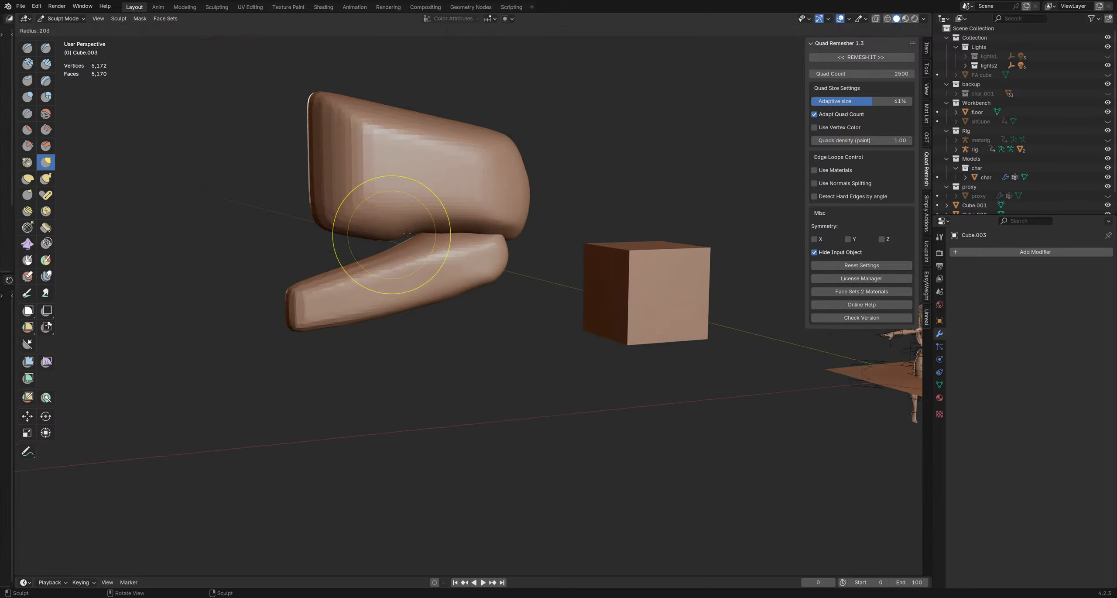
click(451, 232)
drag(393, 235, 382, 226)
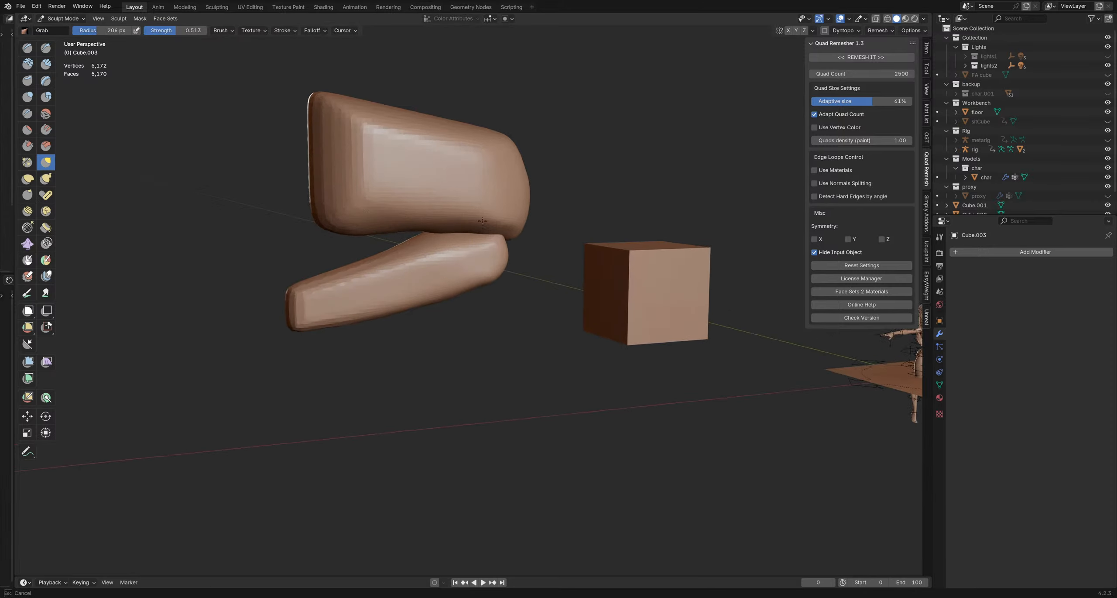
drag(482, 221, 481, 219)
Step: Move the lower shape in Object Mode by about 0.09 m on X and 0.18 m on Z
key(ctrl+Tab)
click(399, 244)
click(434, 267)
key(g)
click(444, 250)
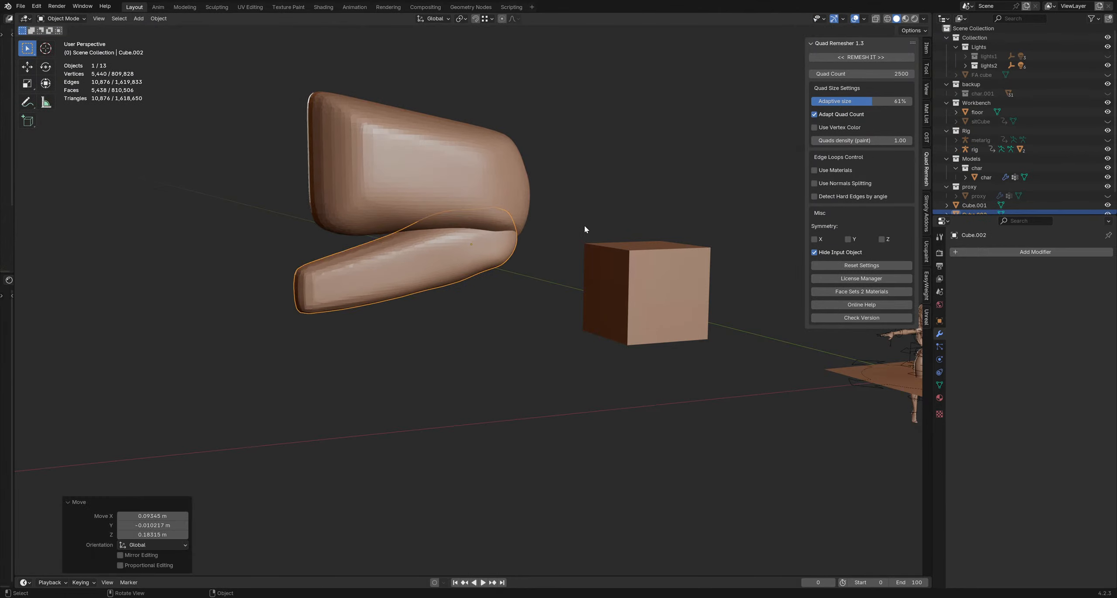
Step: Rotate the lower shape up to close against the upper shape, adjust its position and deselect it
key(r)
click(555, 238)
key(g)
click(558, 234)
click(510, 265)
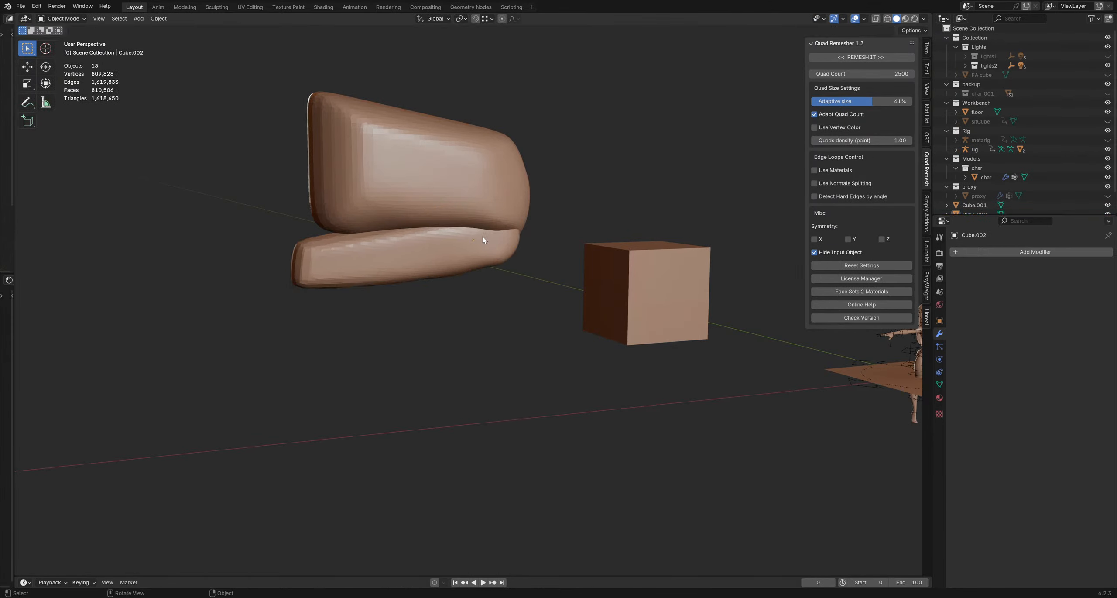
Step: Select the upper shape and sculpt its lower edge to fit the lower shape with the Grab brush
click(484, 231)
mouse_move(493, 232)
middle_down()
mouse_move(457, 232)
mouse_move(467, 231)
middle_up()
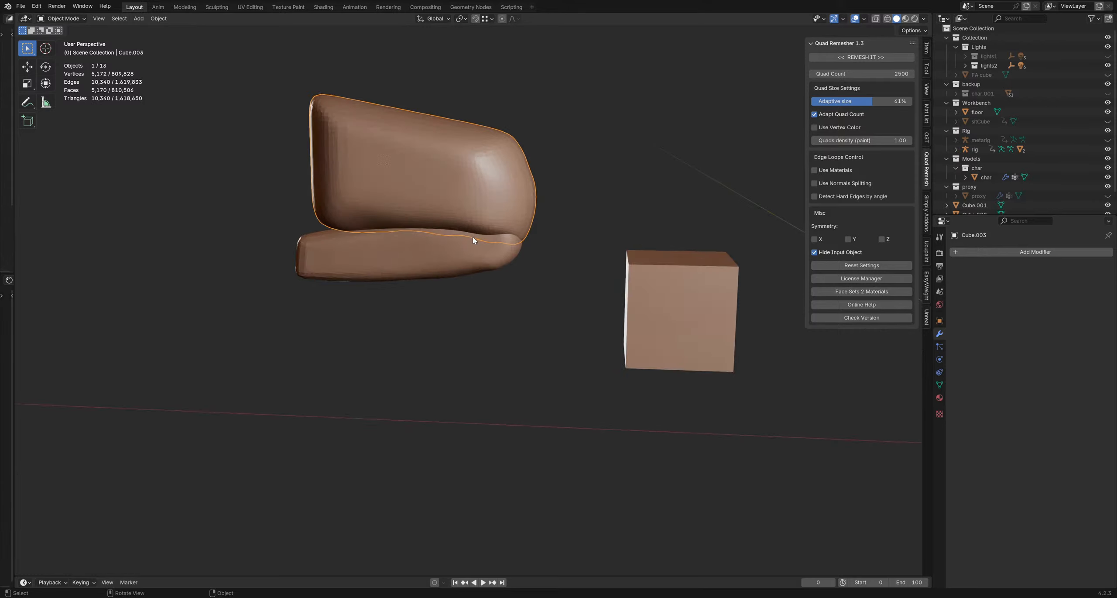
scroll(474, 240, up, 2)
key(ctrl+Tab)
click(468, 295)
mouse_move(469, 233)
mouse_down()
mouse_move(496, 226)
mouse_move(409, 232)
mouse_move(495, 235)
mouse_up()
key(f)
click(458, 238)
key(f)
click(530, 234)
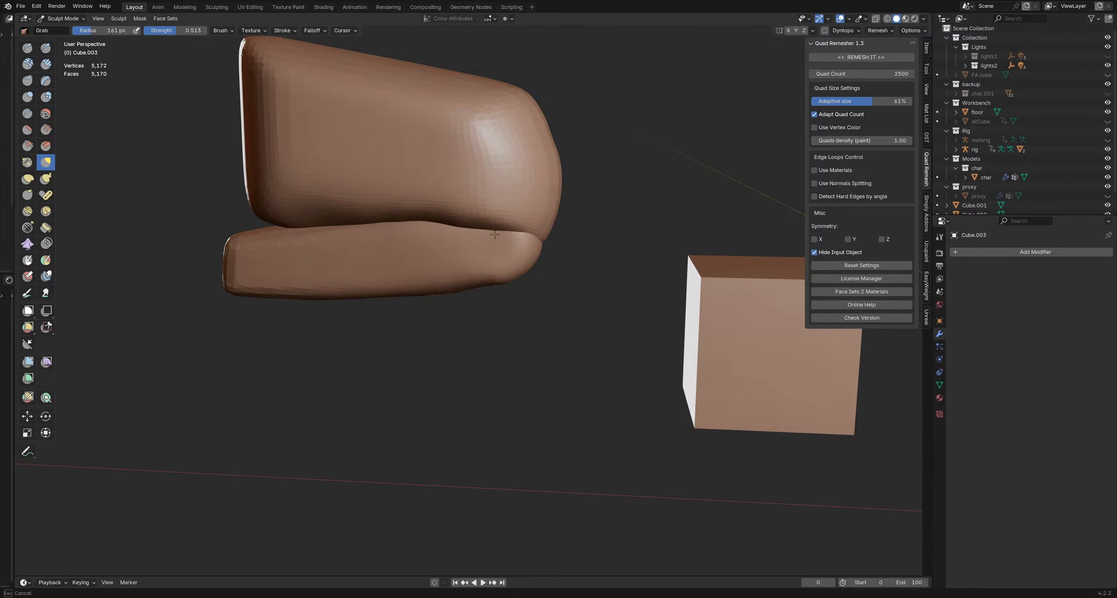
Step: Reshape the front of the upper shape's lower edge over the lower shape with the Grab brush, starting at a 203 px radius
middle_drag(532, 244, 537, 247)
key(f)
click(538, 249)
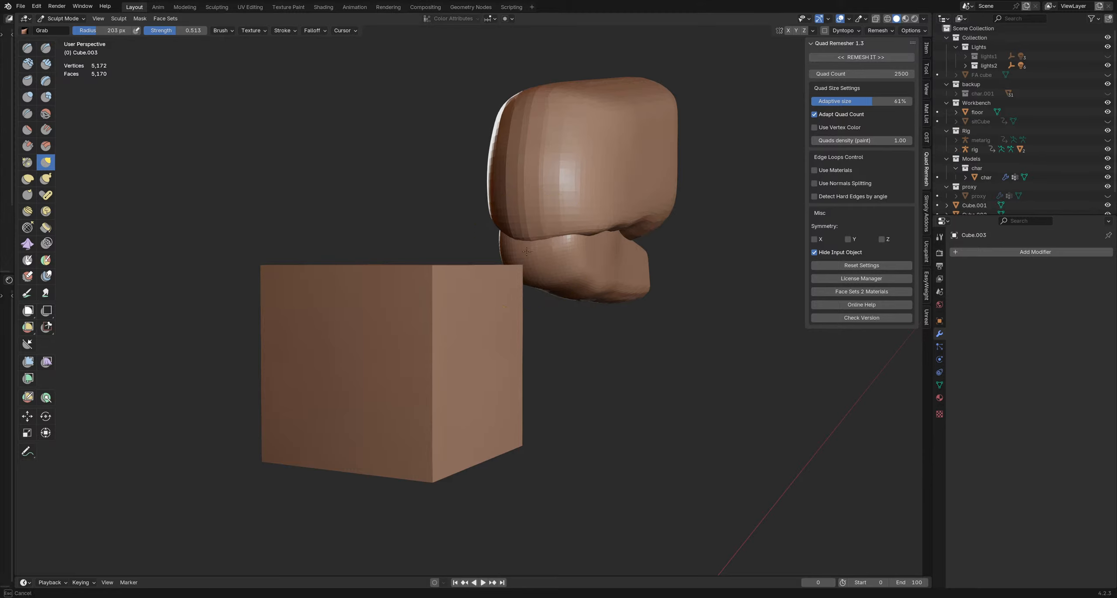
drag(526, 252, 525, 249)
middle_drag(526, 249, 581, 249)
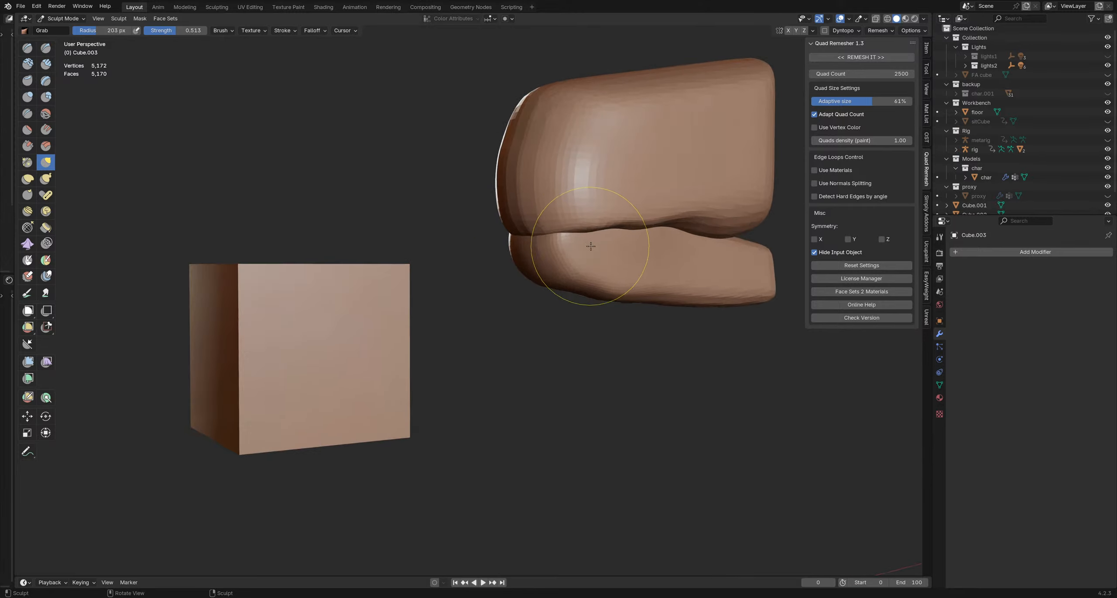
key(f)
click(565, 237)
drag(573, 236, 517, 229)
Step: Refine the front tip of the upper shape where it overlaps the lower shape, using smaller Grab strokes
mouse_move(531, 256)
middle_down()
mouse_move(544, 244)
mouse_move(599, 249)
middle_up()
key(f)
click(583, 249)
drag(578, 250, 572, 250)
middle_drag(484, 231, 520, 247)
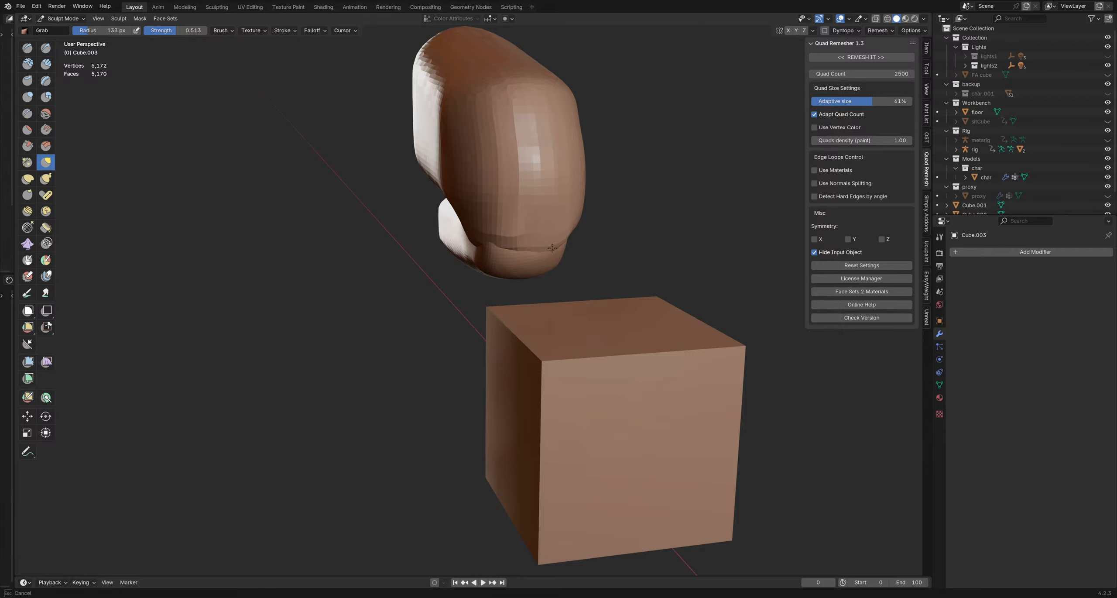
middle_drag(484, 244, 499, 249)
key(f)
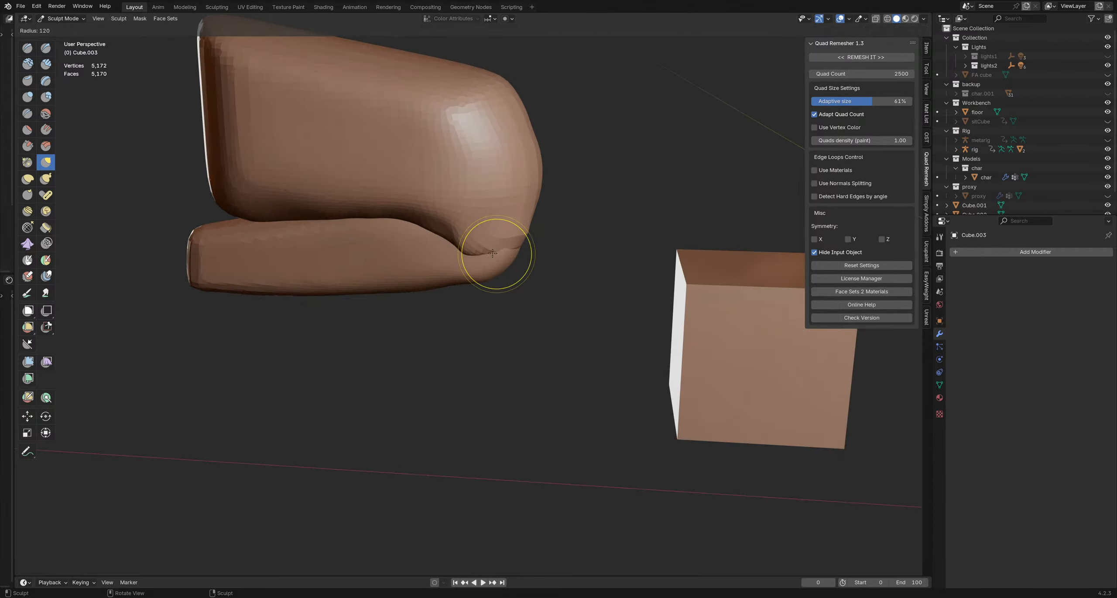
click(502, 251)
drag(504, 251, 501, 252)
Step: Enlarge the Grab brush to 203 px and adjust the upper shape's lower edge along the side of the mouth seam
key(f)
click(502, 252)
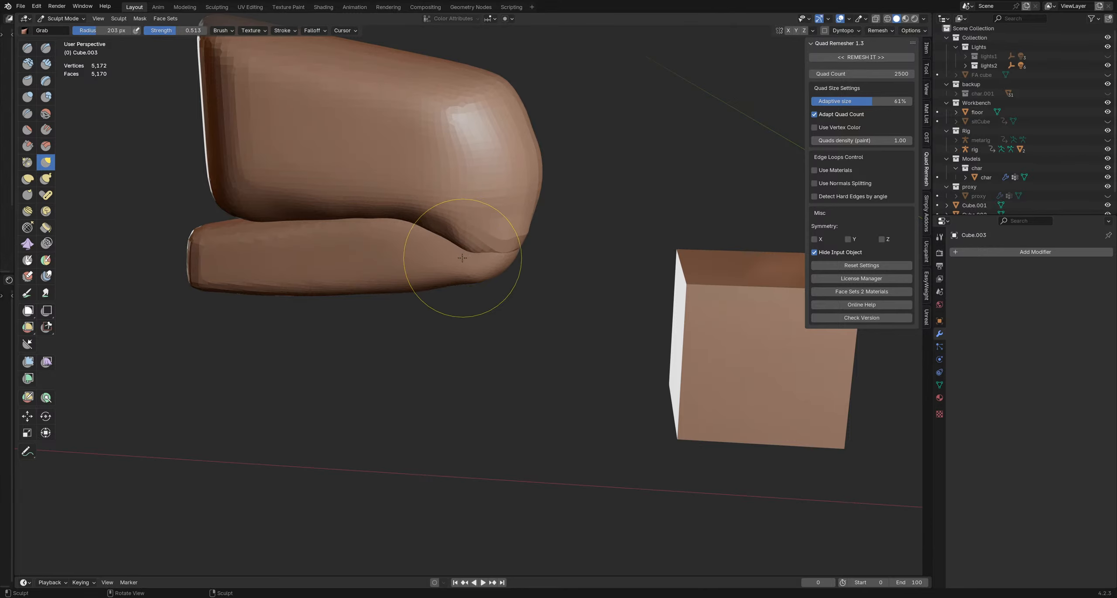
drag(434, 244, 415, 240)
mouse_move(413, 240)
shift+middle_down()
mouse_move(474, 228)
mouse_move(510, 242)
shift+middle_up()
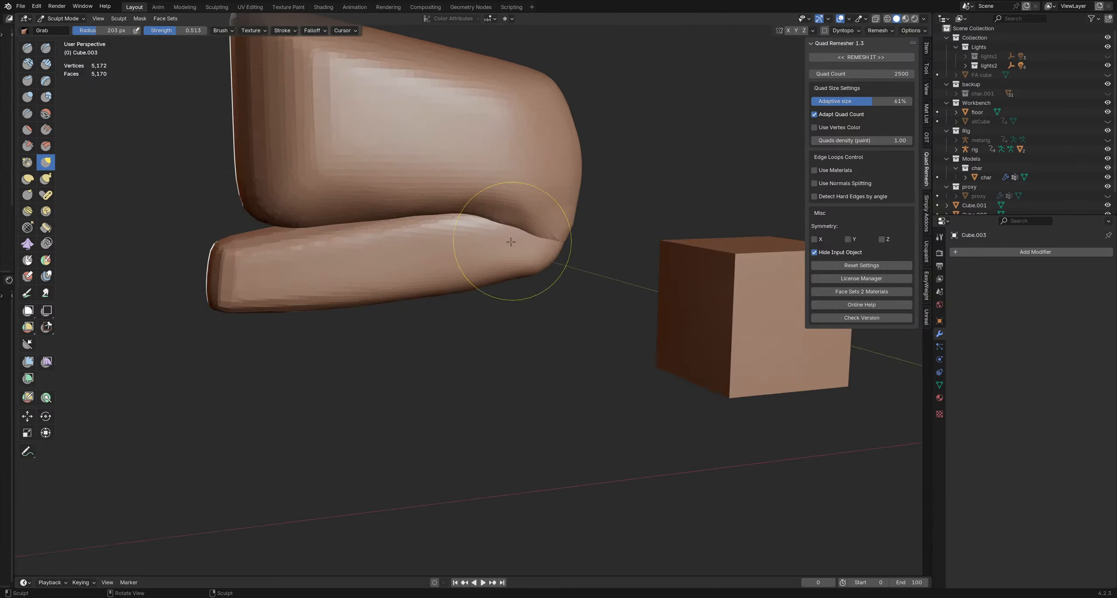
key(f)
click(500, 242)
drag(500, 243, 491, 245)
middle_drag(482, 235, 497, 241)
drag(496, 240, 490, 237)
Step: Set the Grab radius to 162 px and blend the upper shape's front lower corner into the lower shape
mouse_move(492, 249)
middle_down()
mouse_move(599, 248)
mouse_move(593, 259)
middle_up()
scroll(559, 250, up, 2)
key(f)
click(595, 260)
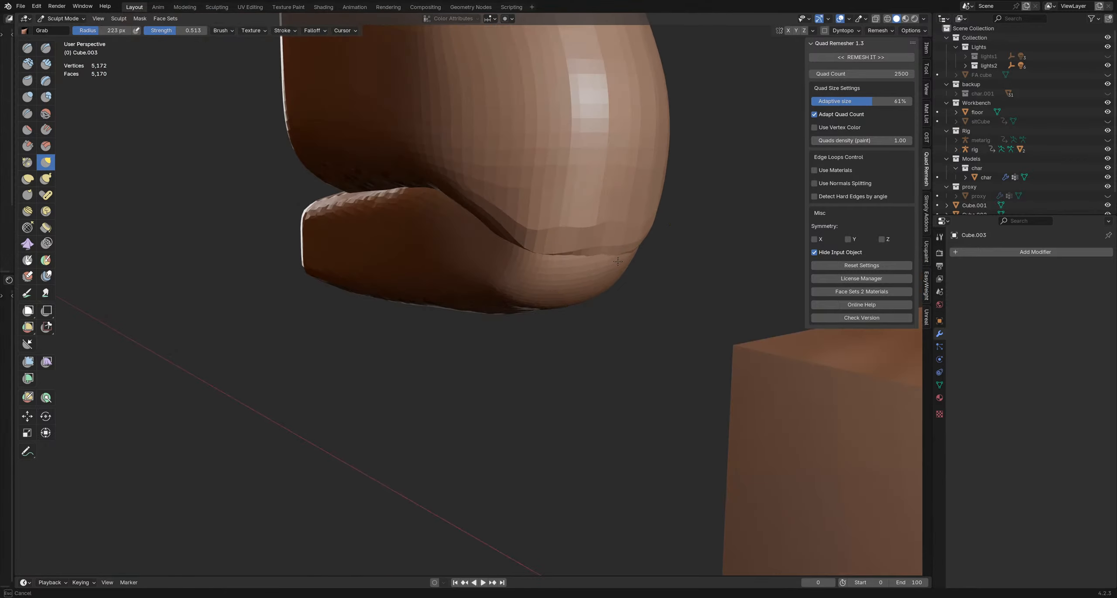
middle_drag(486, 225, 339, 182)
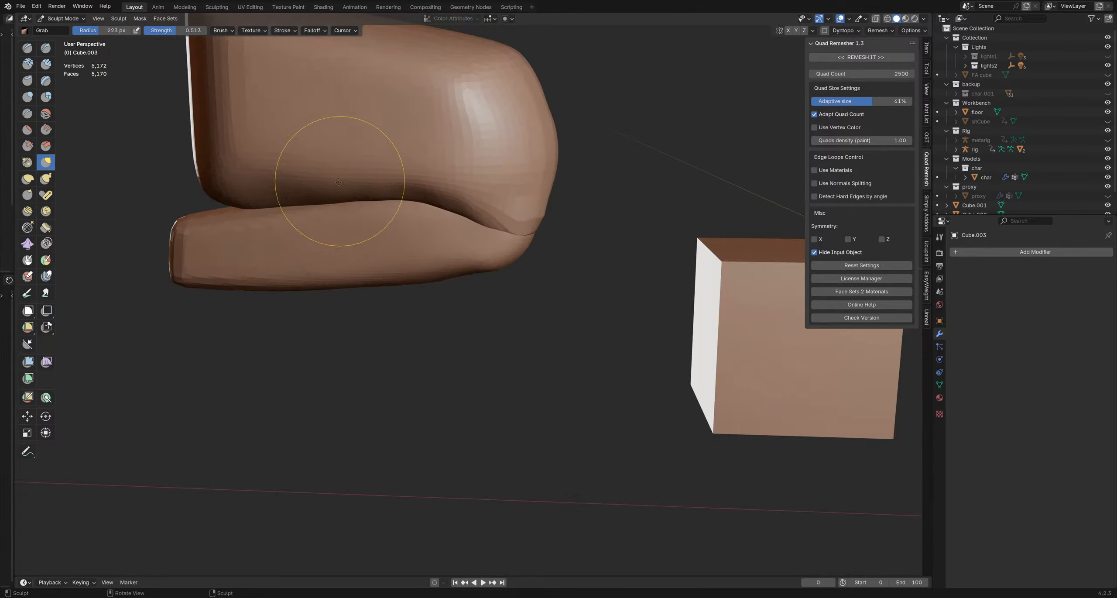
middle_drag(542, 239, 530, 231)
key(f)
click(540, 240)
key(f)
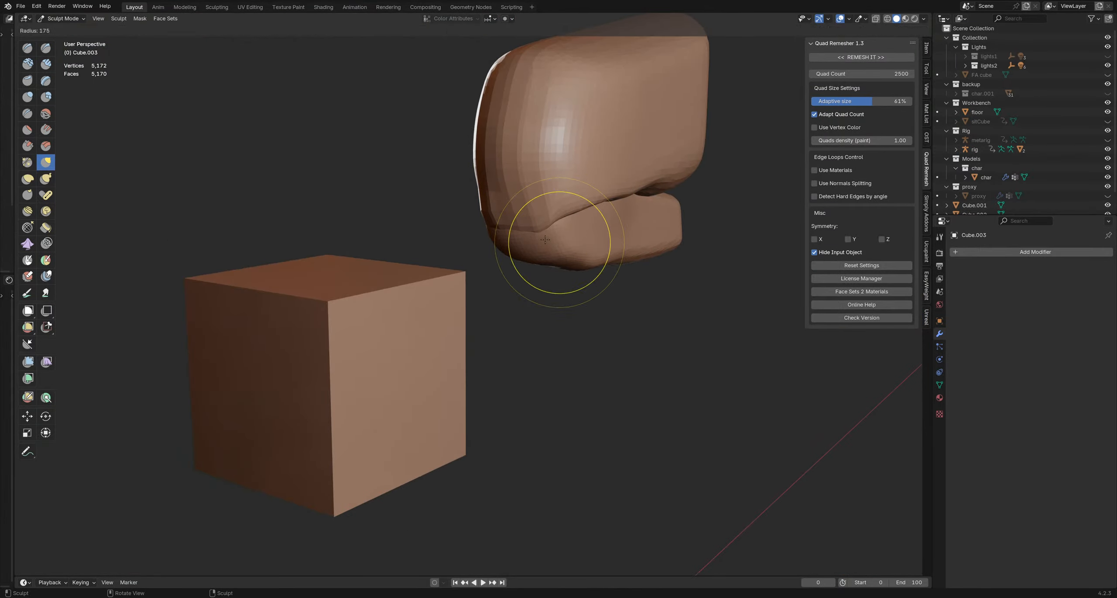
click(543, 241)
drag(543, 241, 554, 229)
mouse_move(572, 244)
middle_down()
mouse_move(542, 240)
mouse_move(549, 226)
mouse_move(580, 231)
middle_up()
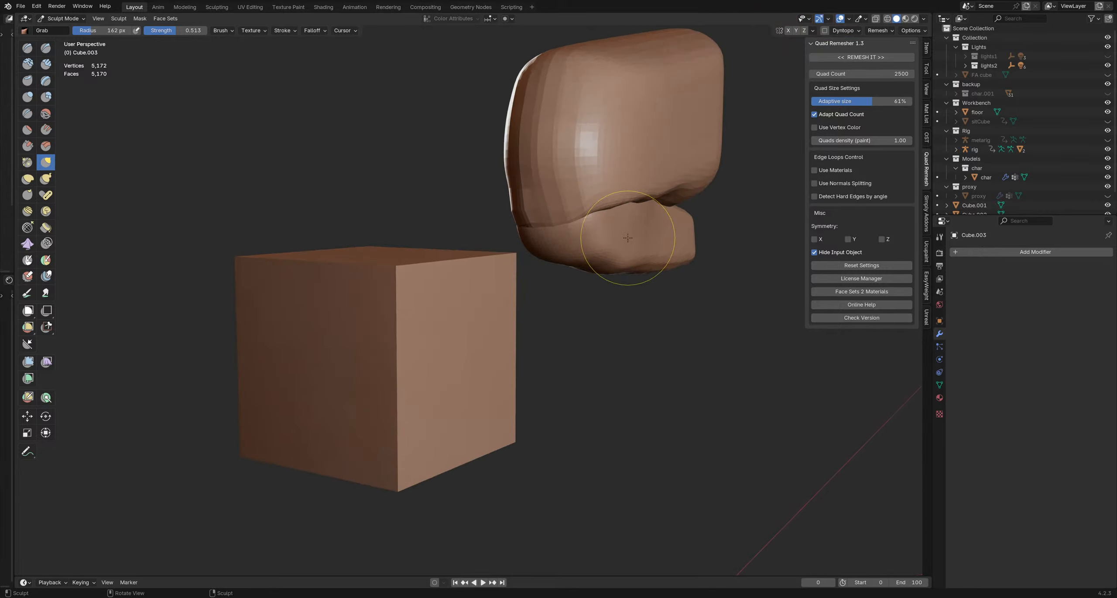
Step: Smooth the upper shape's lower edge along the seam with the Smooth brush at 162 px and 0.206 strength
middle_drag(631, 238, 609, 180)
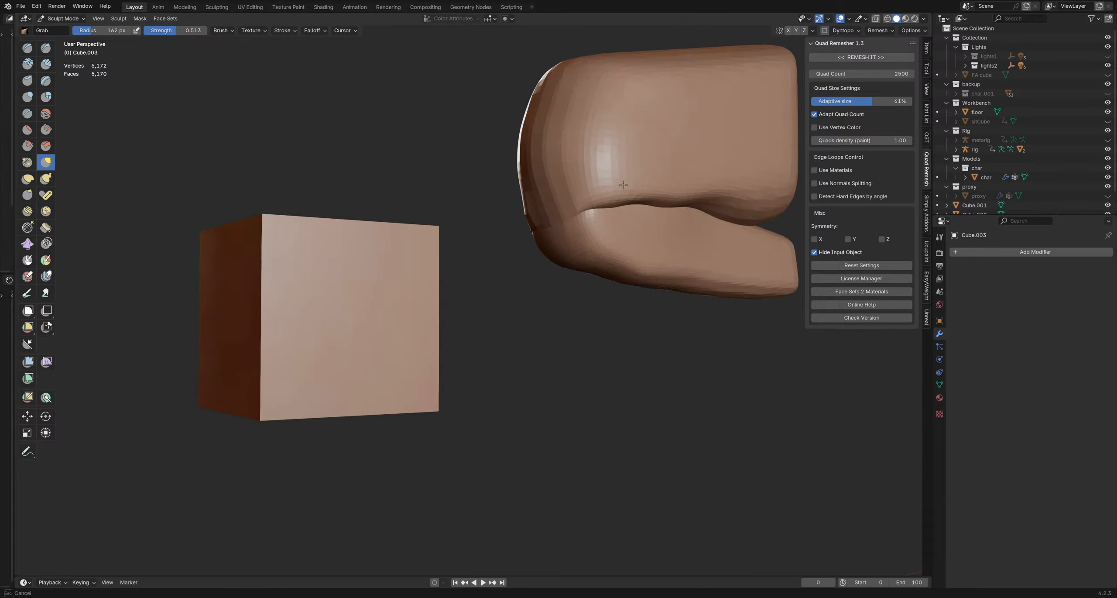
mouse_move(720, 207)
shift+middle_down()
mouse_move(523, 240)
mouse_move(522, 259)
shift+middle_up()
key(alt+q)
shift+middle_drag(454, 229, 621, 229)
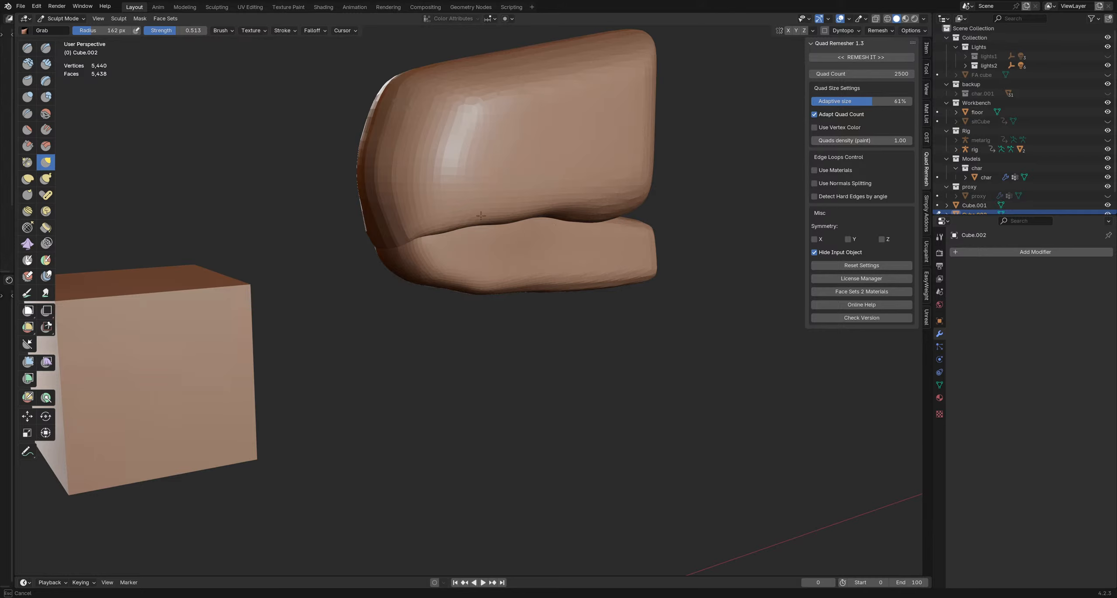
key(alt+q)
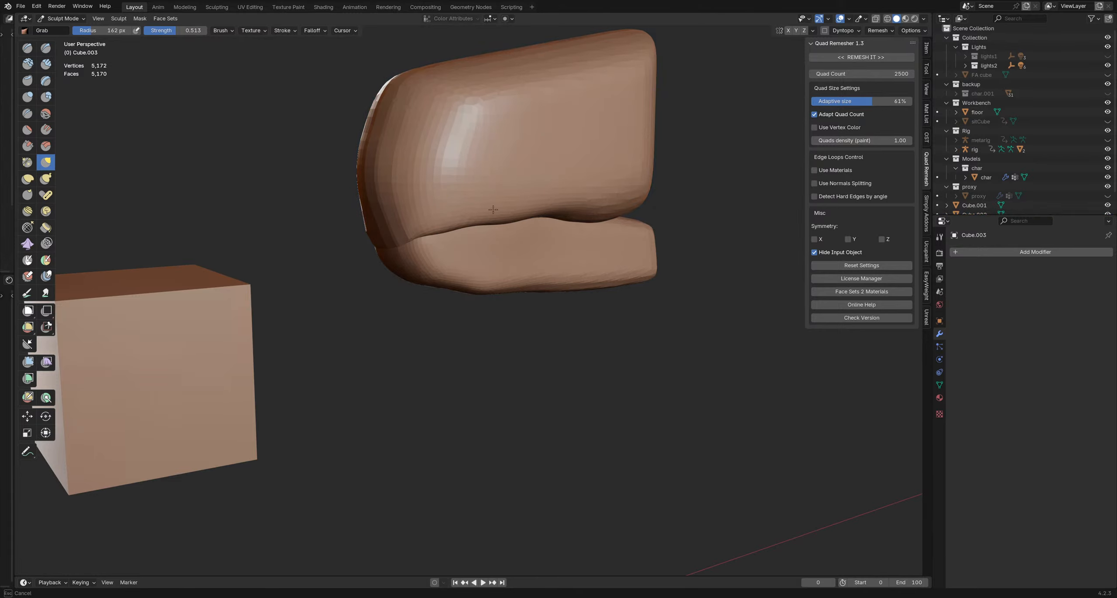
key(s)
click(927, 72)
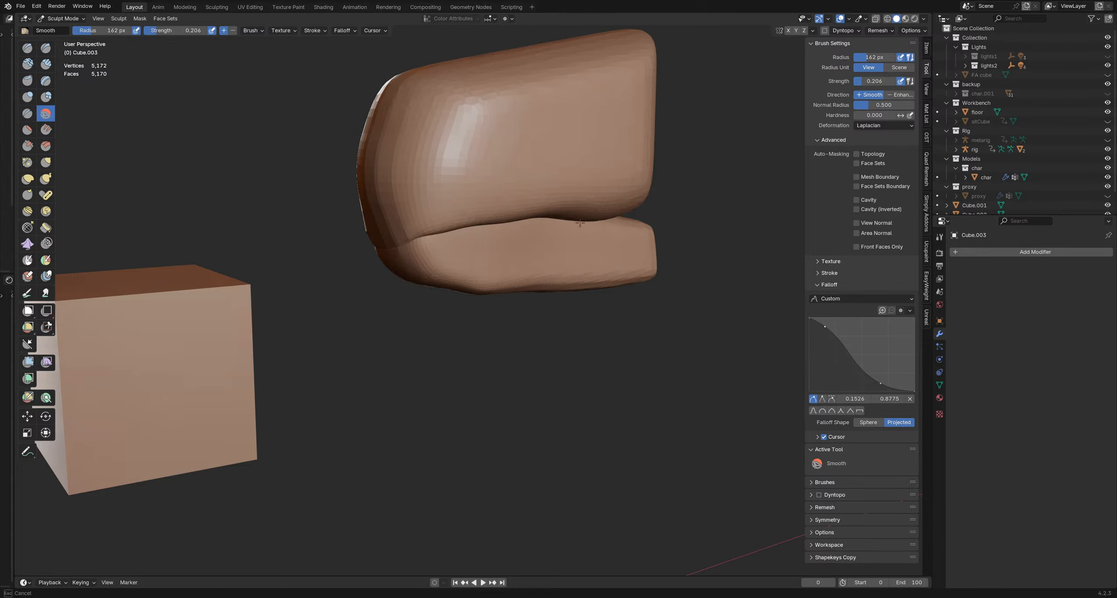
key(n)
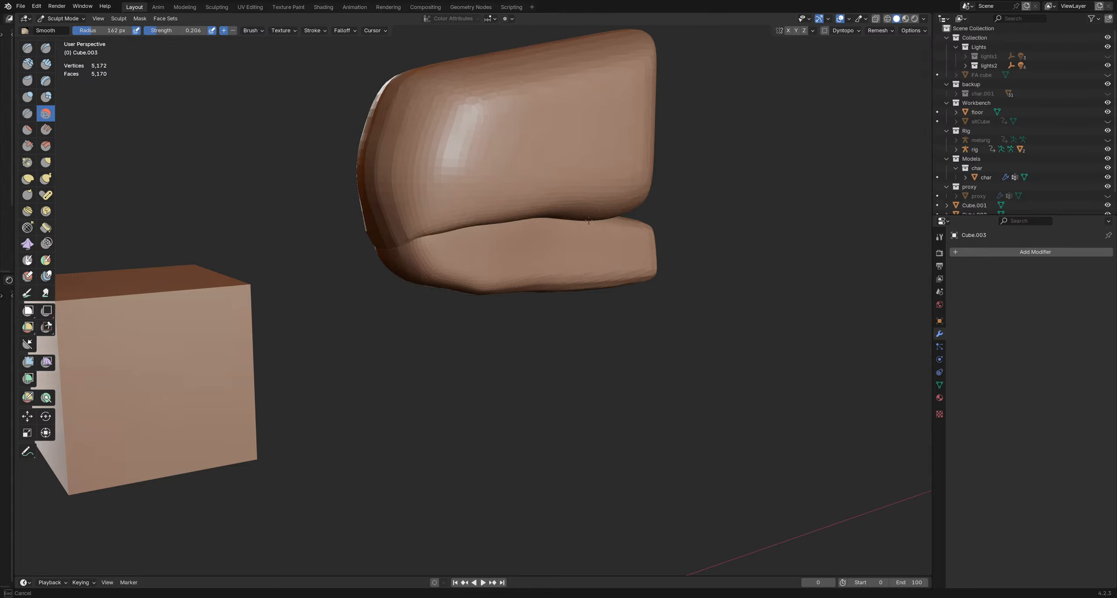
middle_drag(426, 230, 465, 247)
Step: Switch sculpting to the lower shape and inflate its upper edge near the front with Inflate/Deflate at 162 px and 0.568 strength
key(alt+q)
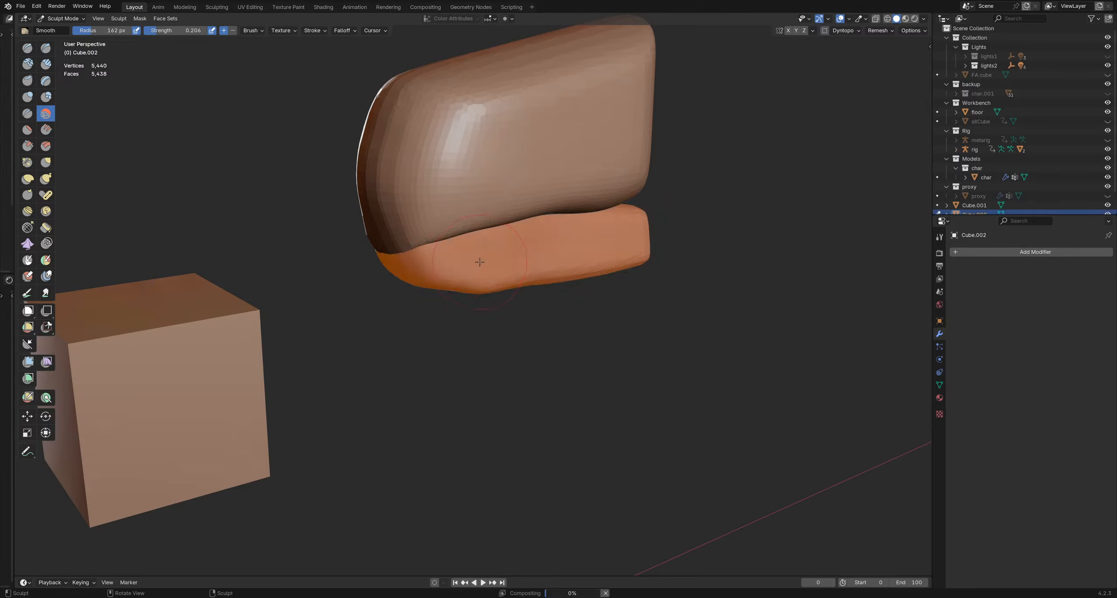
key(i)
drag(466, 245, 526, 231)
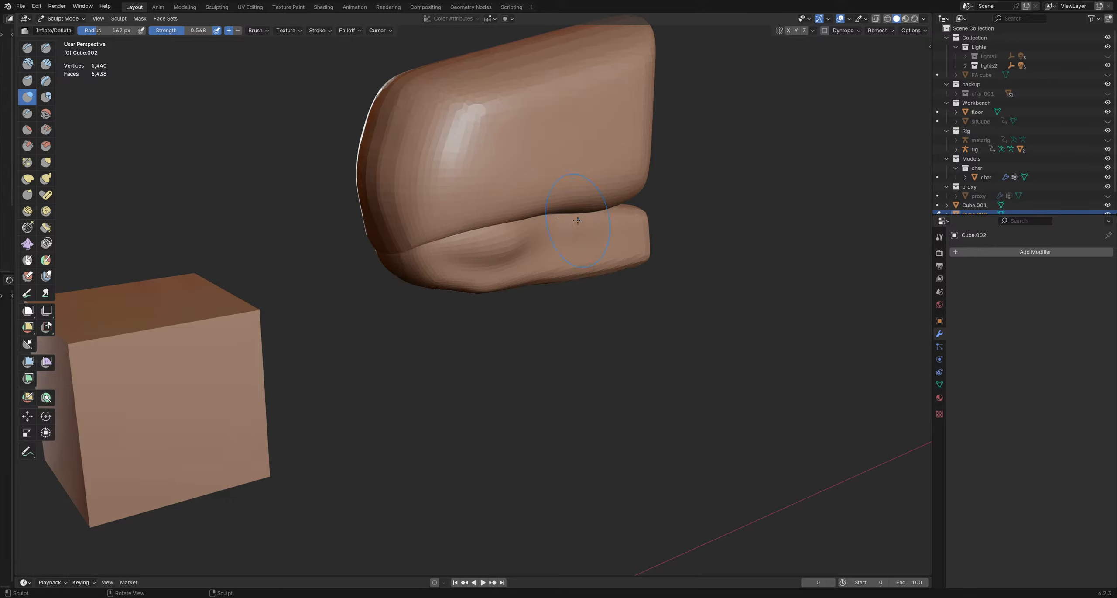
mouse_move(579, 214)
middle_down()
mouse_move(417, 231)
mouse_move(520, 240)
middle_up()
mouse_move(520, 240)
mouse_down()
mouse_move(479, 229)
mouse_move(555, 218)
mouse_up()
Step: Switch sculpting to the upper shape and inflate its lower edge along the seam
key(alt+q)
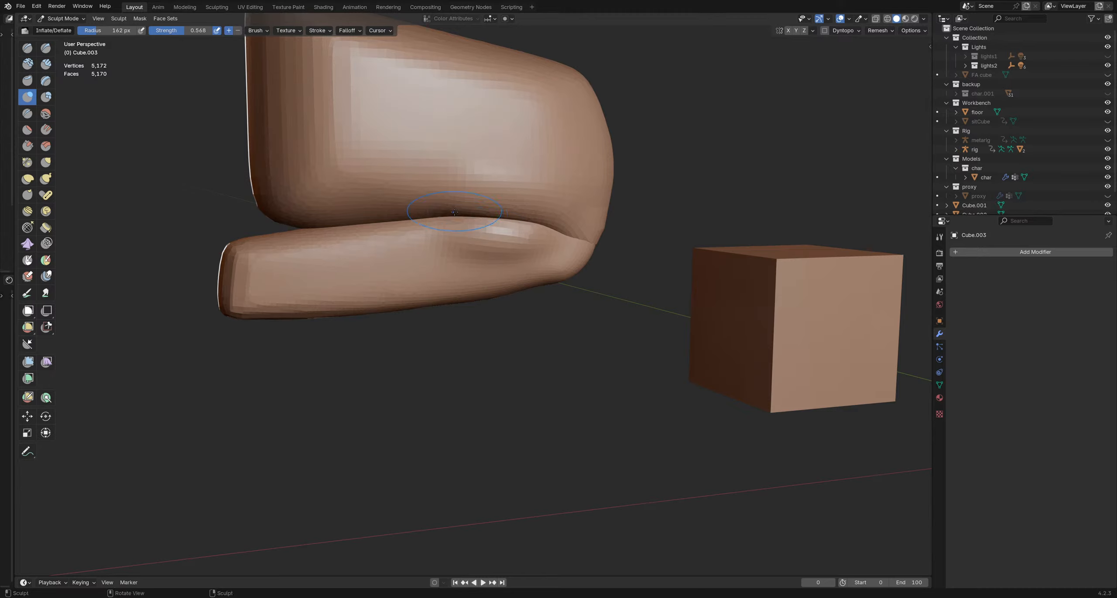
mouse_move(454, 212)
mouse_down()
mouse_move(427, 215)
mouse_move(561, 213)
mouse_up()
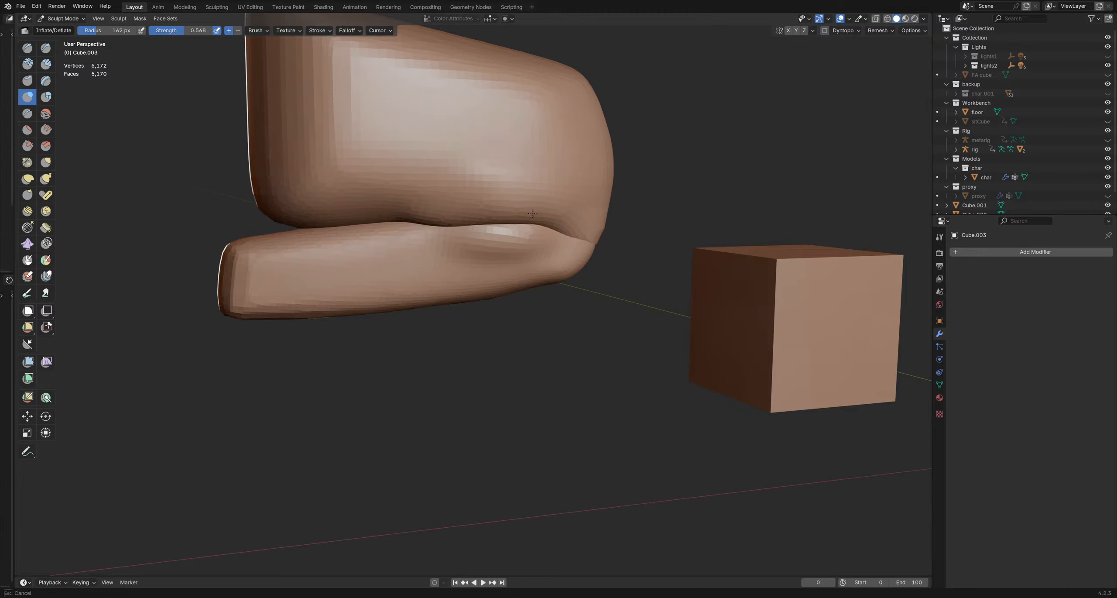
drag(571, 224, 520, 214)
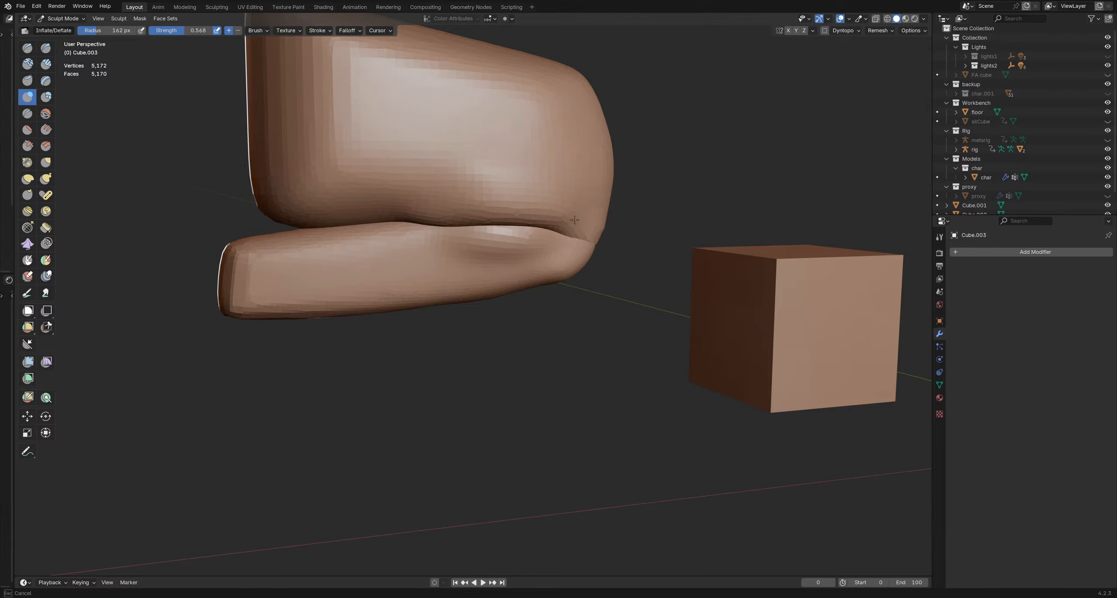
Step: Switch back to the lower shape and build up its upper edge with the Inflate/Deflate brush
key(alt+q)
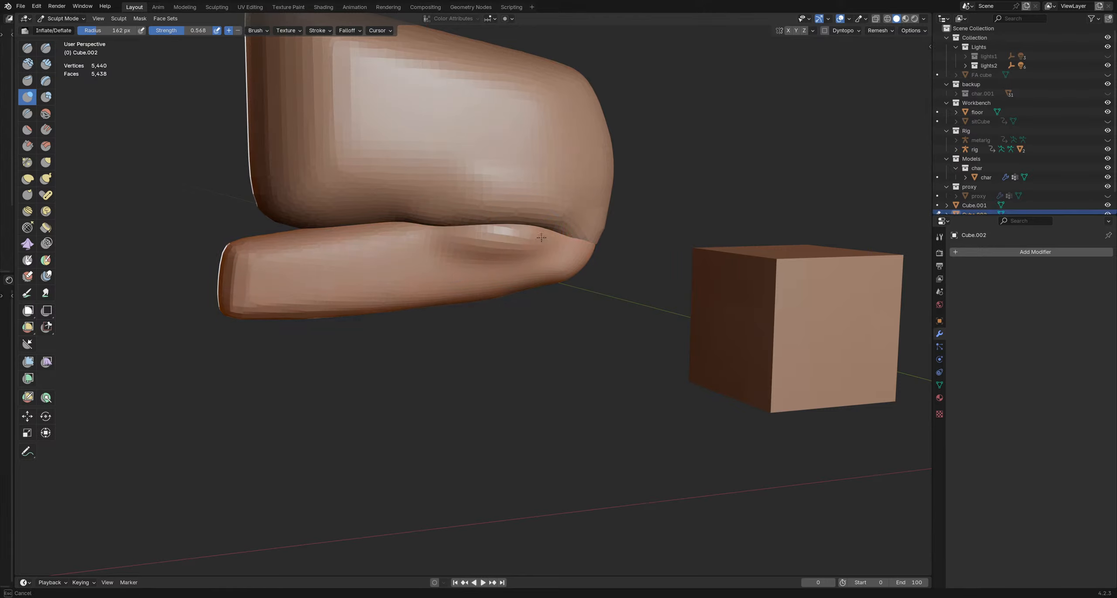
mouse_move(438, 228)
middle_down()
mouse_move(489, 243)
mouse_move(394, 232)
middle_up()
drag(394, 232, 452, 231)
scroll(454, 230, down, 1)
scroll(453, 230, down, 2)
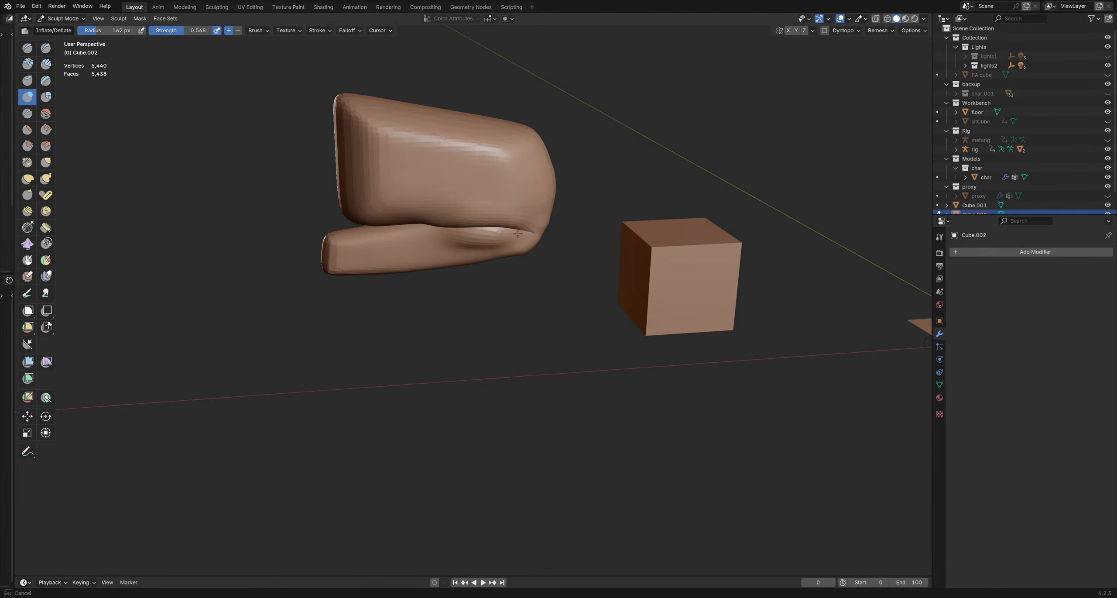
scroll(507, 229, up, 3)
Step: Return to Object Mode and hide the upper shape, Cube.003, keeping Cube.001 and the lower shape shown
key(ctrl+Tab)
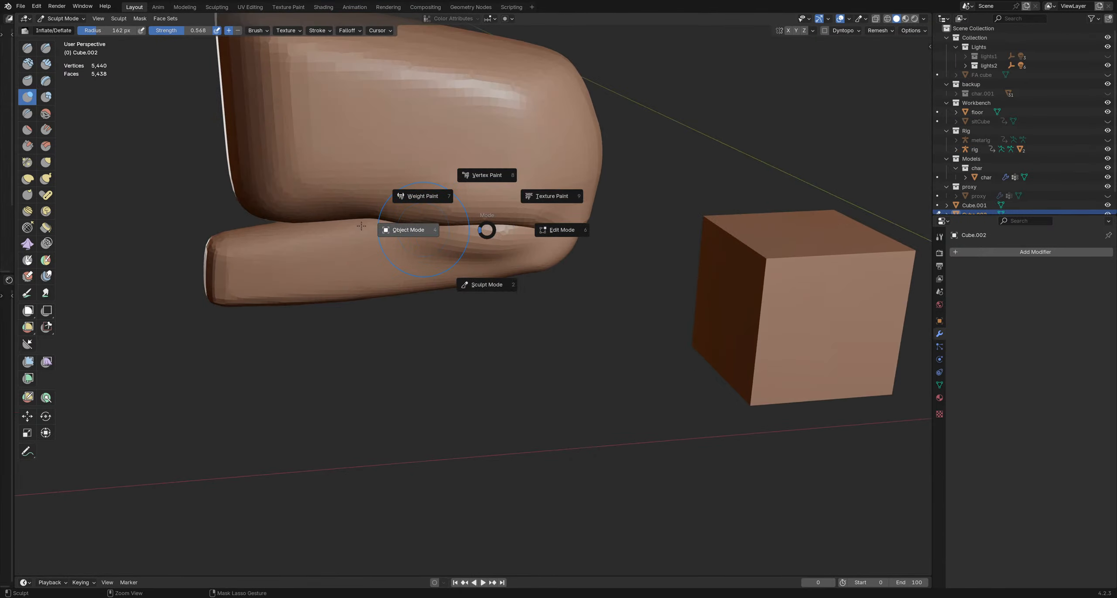
click(460, 235)
scroll(1090, 184, down, 2)
click(1108, 186)
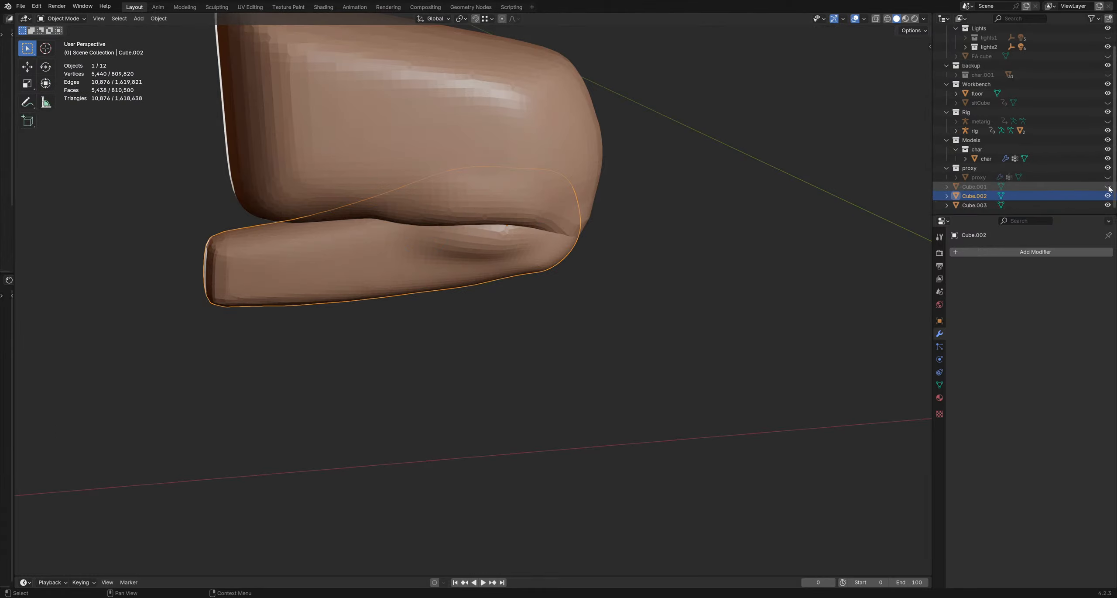
click(1107, 187)
click(1108, 205)
scroll(502, 204, up, 2)
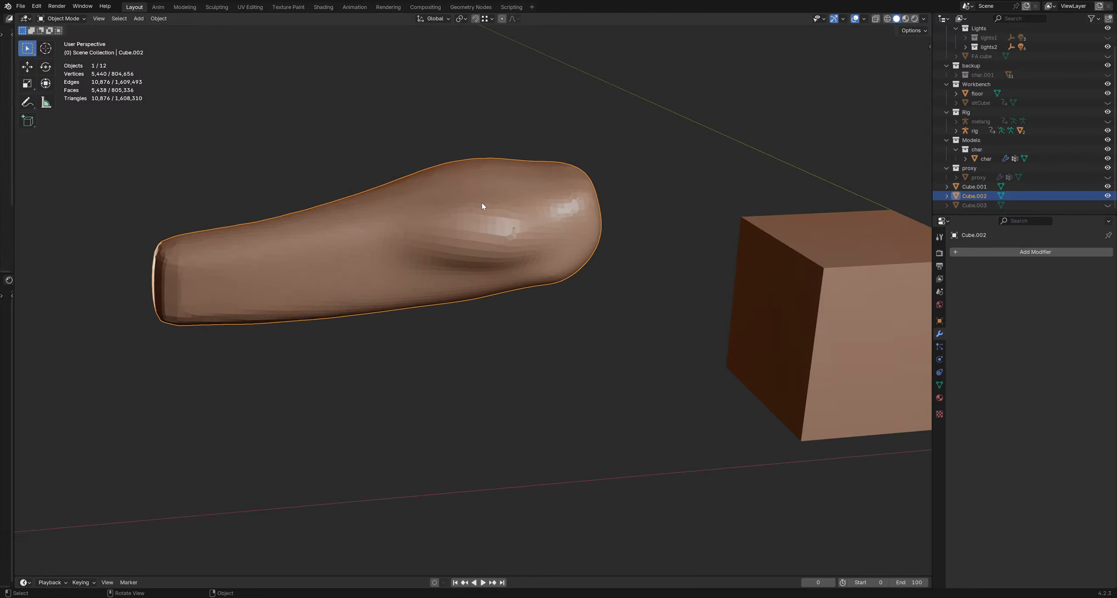
Step: Sculpt the isolated lower shape's upper bulge with the Inflate/Deflate brush at a 235 px radius
key(ctrl+Tab)
click(466, 237)
key(f)
click(464, 183)
middle_drag(450, 179, 447, 198)
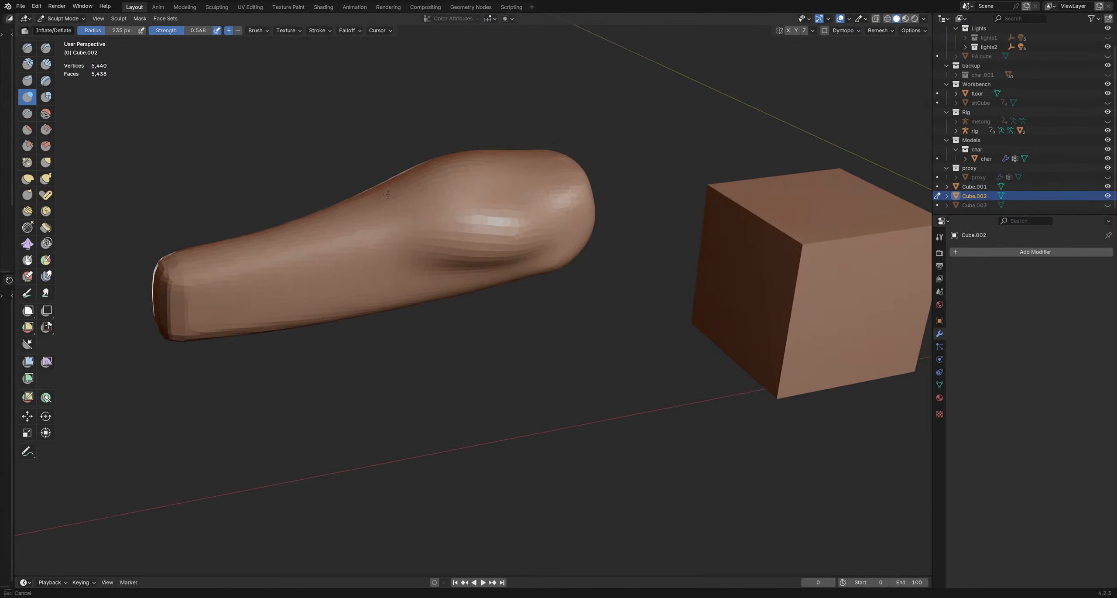
drag(387, 194, 492, 198)
mouse_move(517, 193)
middle_down()
mouse_move(464, 201)
mouse_move(508, 176)
middle_up()
Step: Even out the lower shape's front bulge from both sides, enlarging the brush radius to 255 px
middle_drag(466, 261, 418, 226)
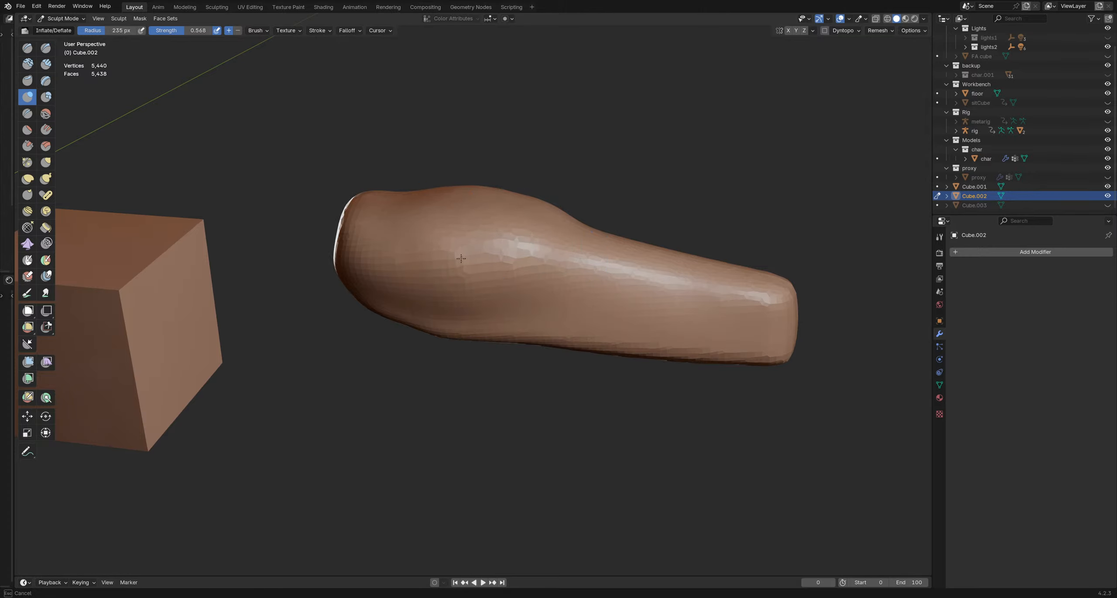
mouse_move(531, 248)
middle_down()
mouse_move(519, 198)
mouse_move(517, 209)
mouse_move(507, 204)
mouse_move(520, 229)
middle_up()
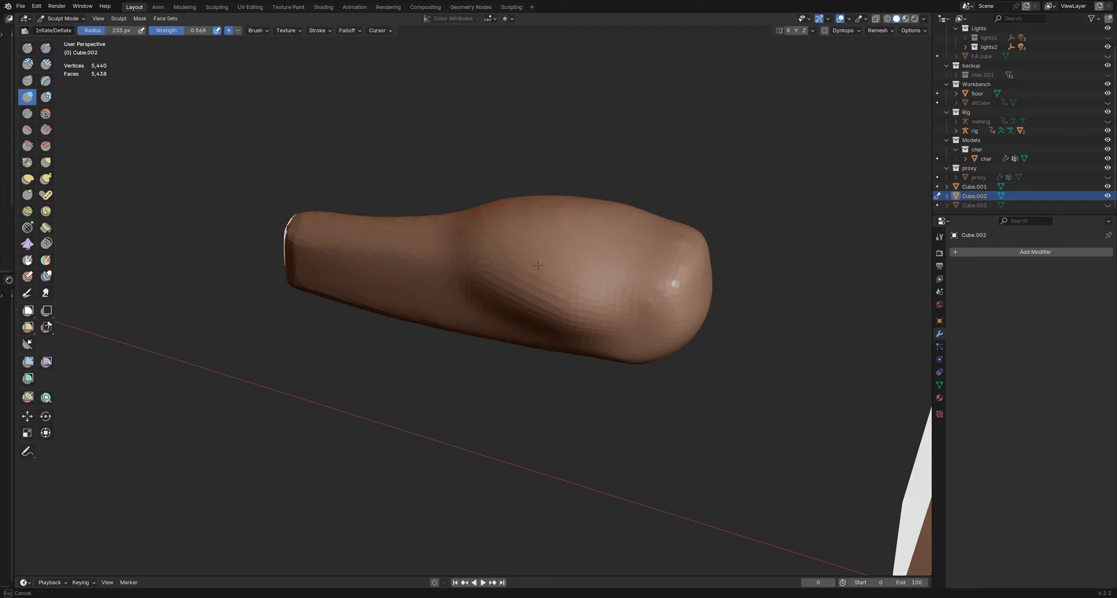
mouse_move(566, 291)
middle_down()
mouse_move(539, 260)
mouse_move(571, 262)
middle_up()
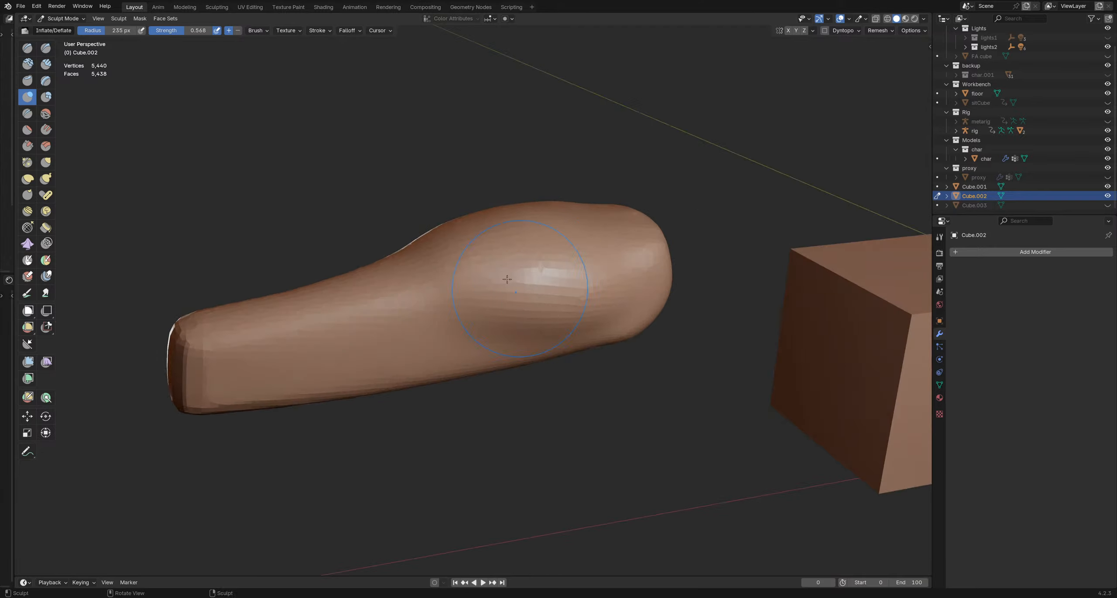
mouse_move(507, 279)
middle_down()
mouse_move(531, 369)
mouse_move(436, 324)
mouse_move(452, 293)
middle_up()
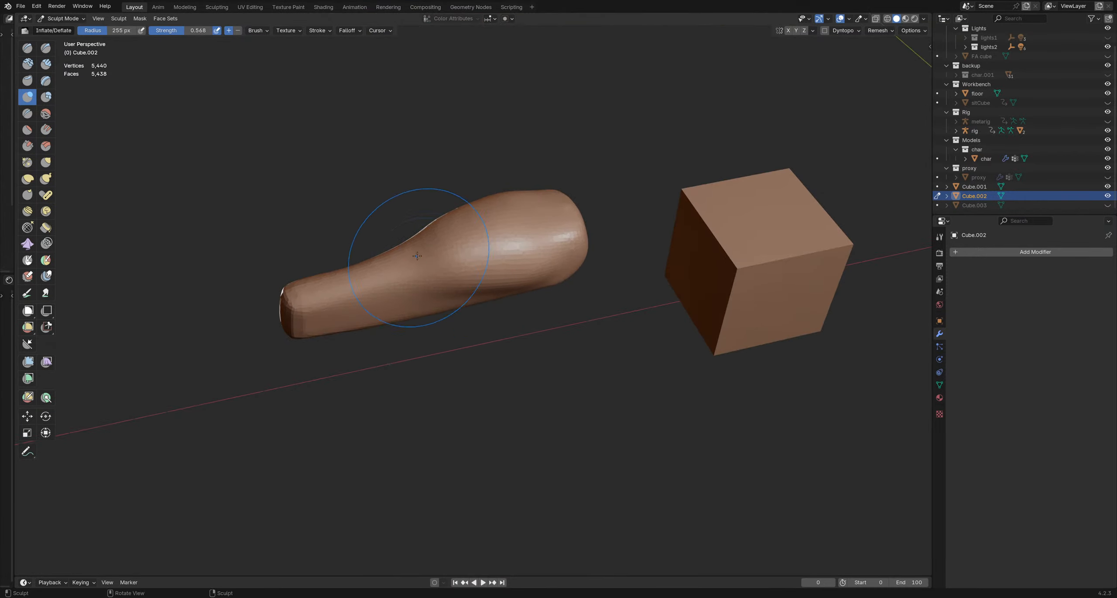
mouse_move(479, 259)
middle_down()
mouse_move(392, 294)
mouse_move(418, 315)
middle_up()
drag(418, 316, 425, 312)
middle_drag(426, 311, 389, 287)
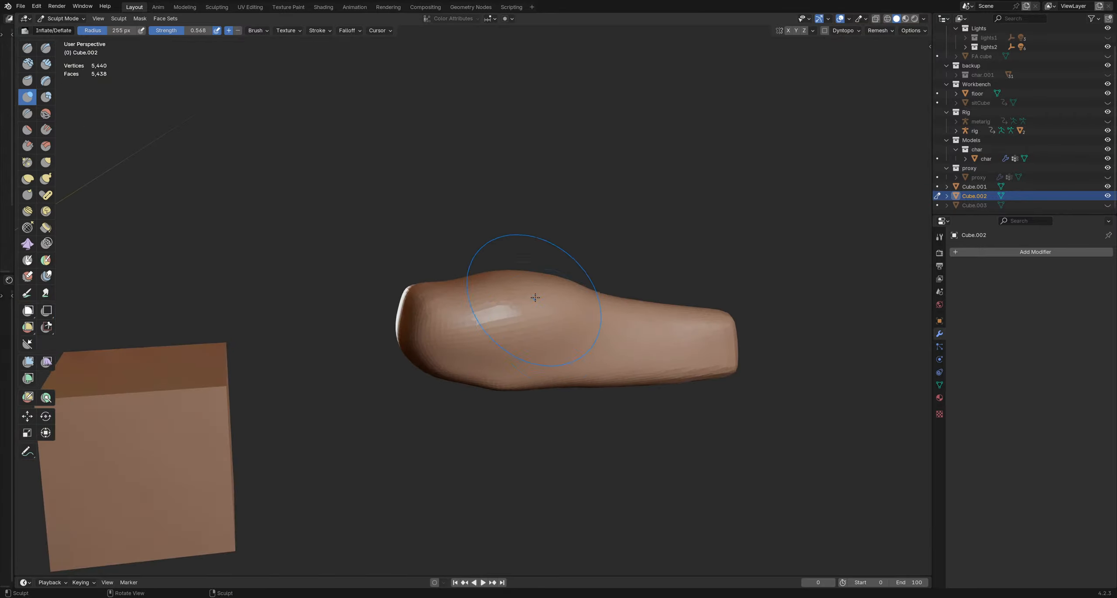
Step: Unhide the upper shape, switch sculpting to it and undo the accidental face set hiding
shift+middle_drag(555, 264, 492, 253)
click(1107, 205)
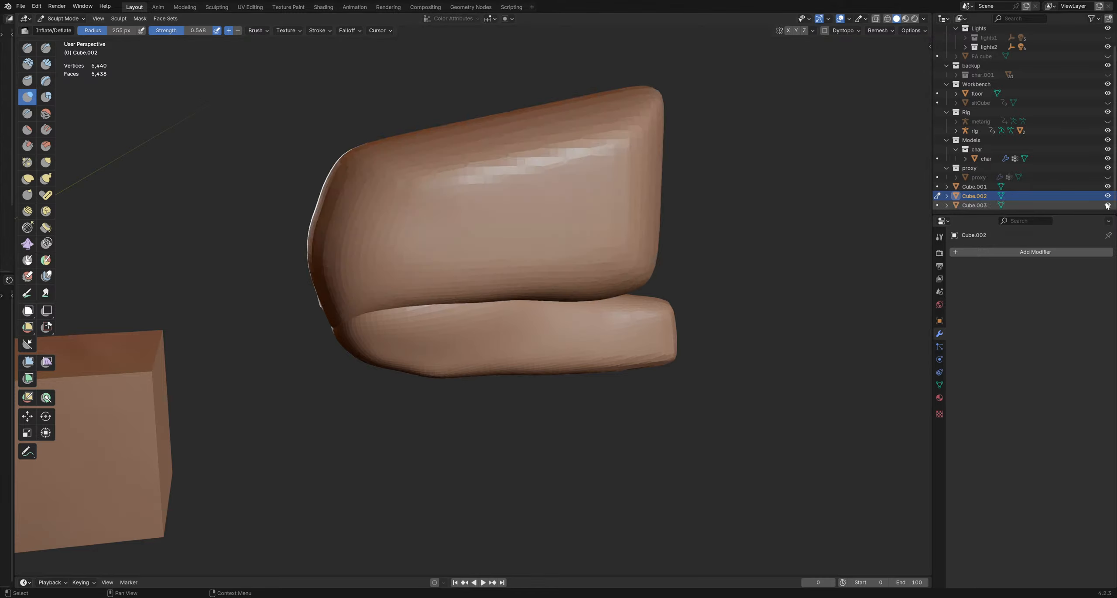
middle_drag(396, 272, 361, 286)
key(alt+q)
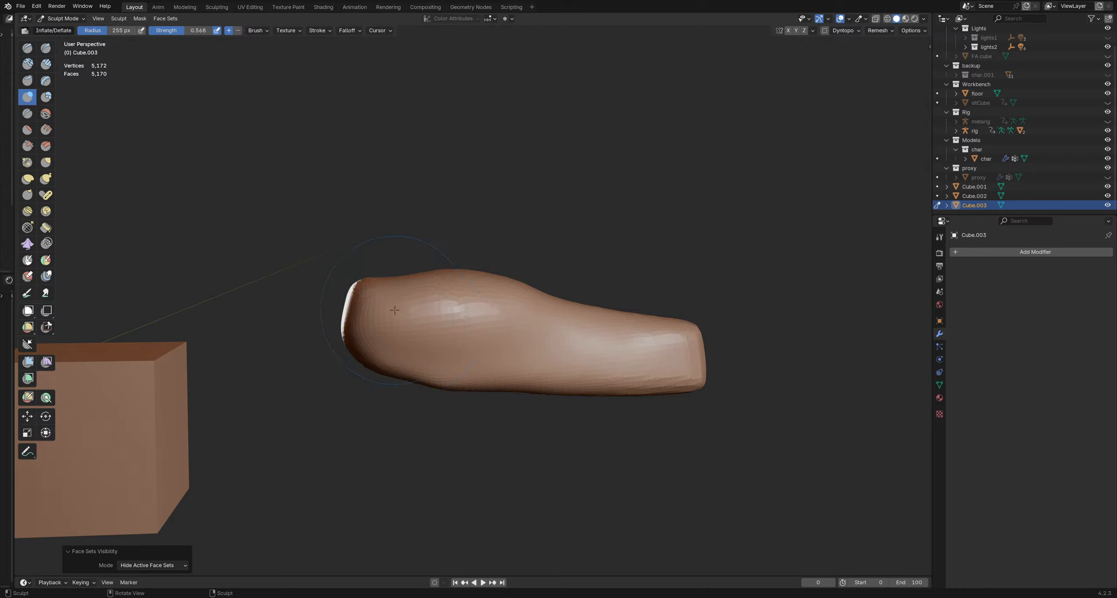
key(ctrl+z)
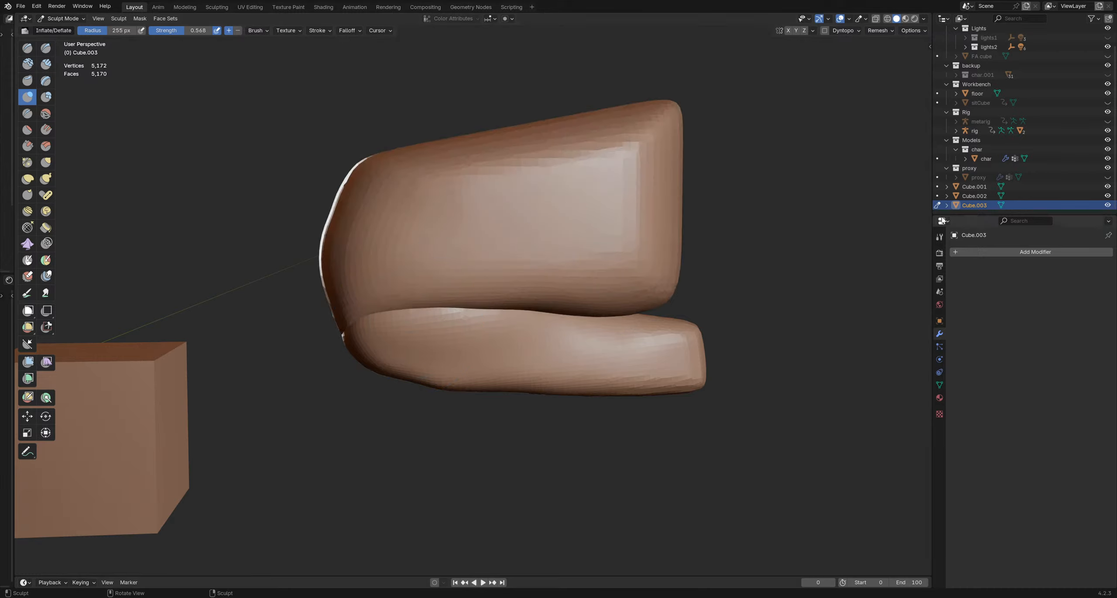
Step: Hide the lower shape, Cube.002, to examine the upper shape's underside, and show it again to check the seam
click(1107, 196)
middle_drag(436, 305, 352, 294)
mouse_move(404, 344)
mouse_down()
mouse_move(414, 315)
mouse_move(470, 375)
mouse_move(436, 316)
mouse_up()
middle_drag(436, 316, 414, 344)
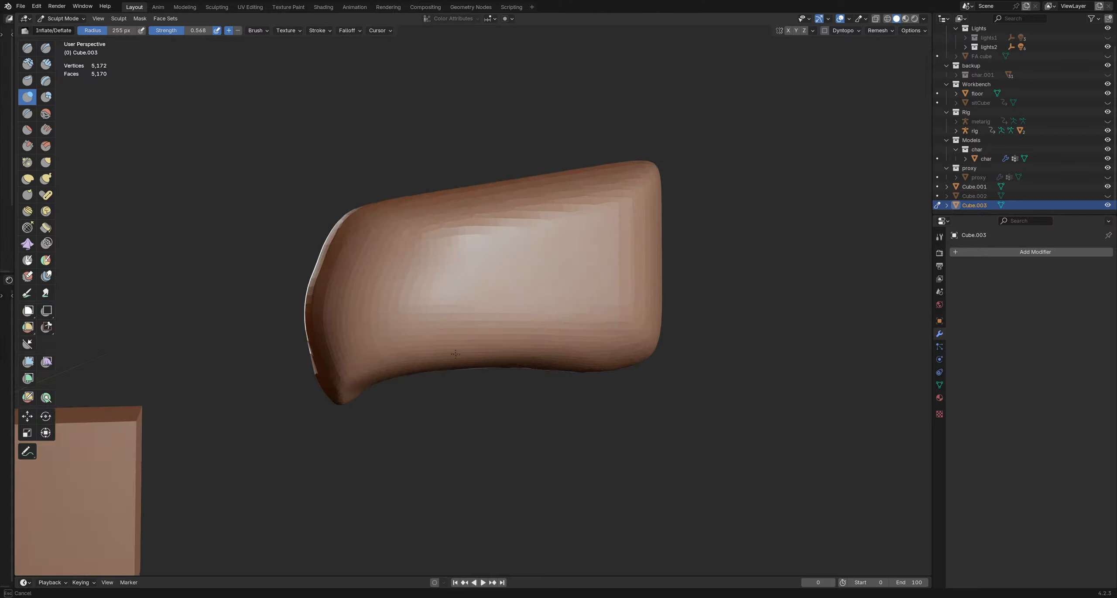
click(1107, 196)
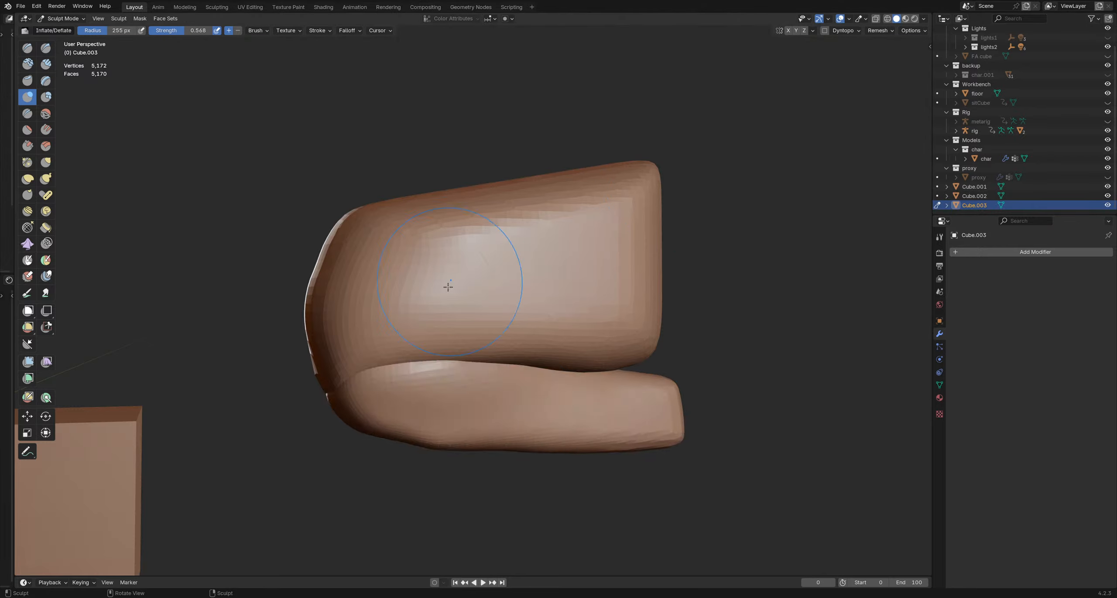
mouse_move(437, 317)
shift+middle_down()
mouse_move(468, 293)
mouse_move(460, 355)
shift+middle_up()
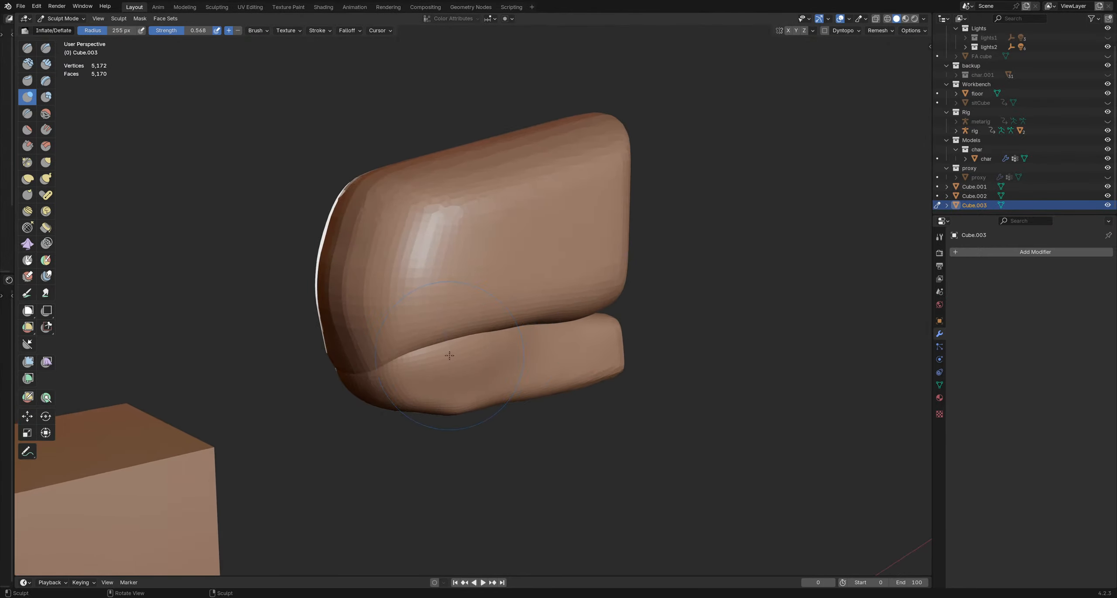
Step: Make the lower shape the sculpting target and return to Object Mode
key(alt+q)
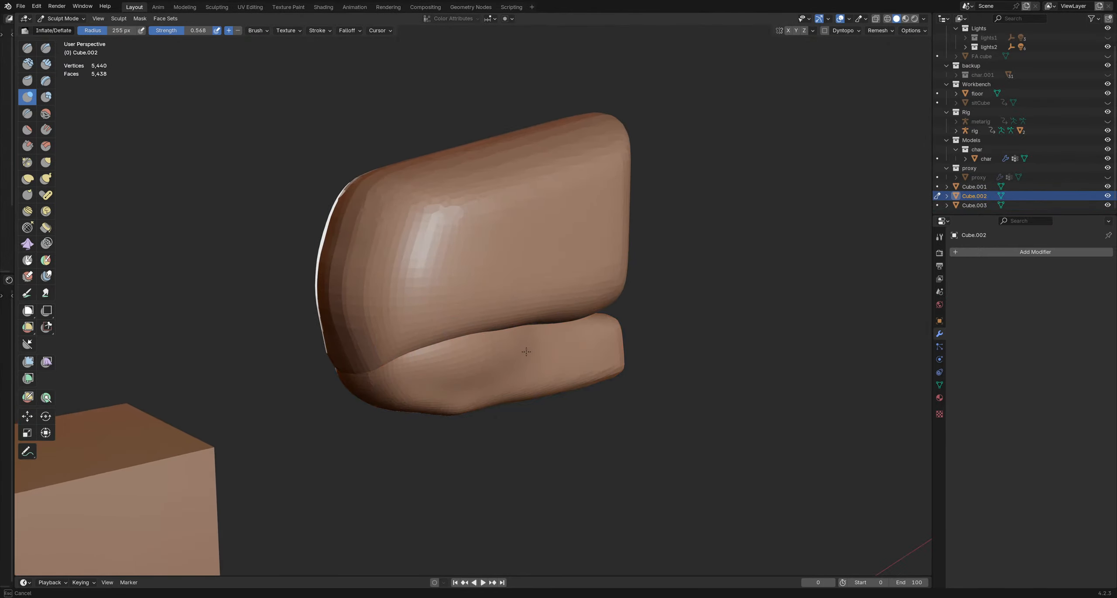
mouse_move(436, 275)
middle_down()
mouse_move(457, 421)
mouse_move(405, 366)
mouse_move(406, 337)
mouse_move(479, 375)
mouse_move(494, 339)
middle_up()
key(ctrl+Tab)
click(393, 340)
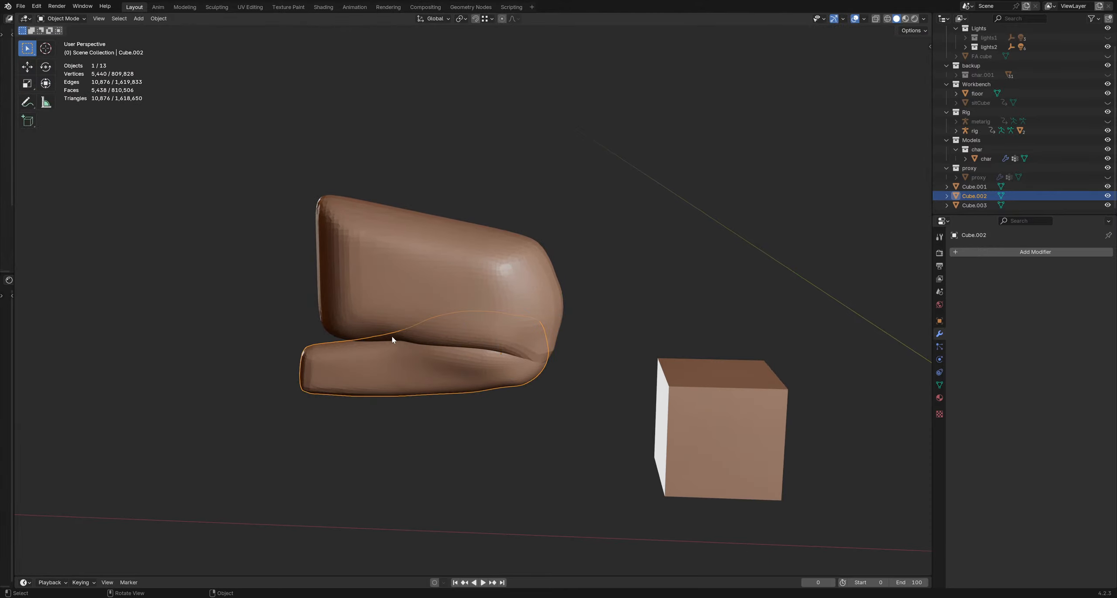
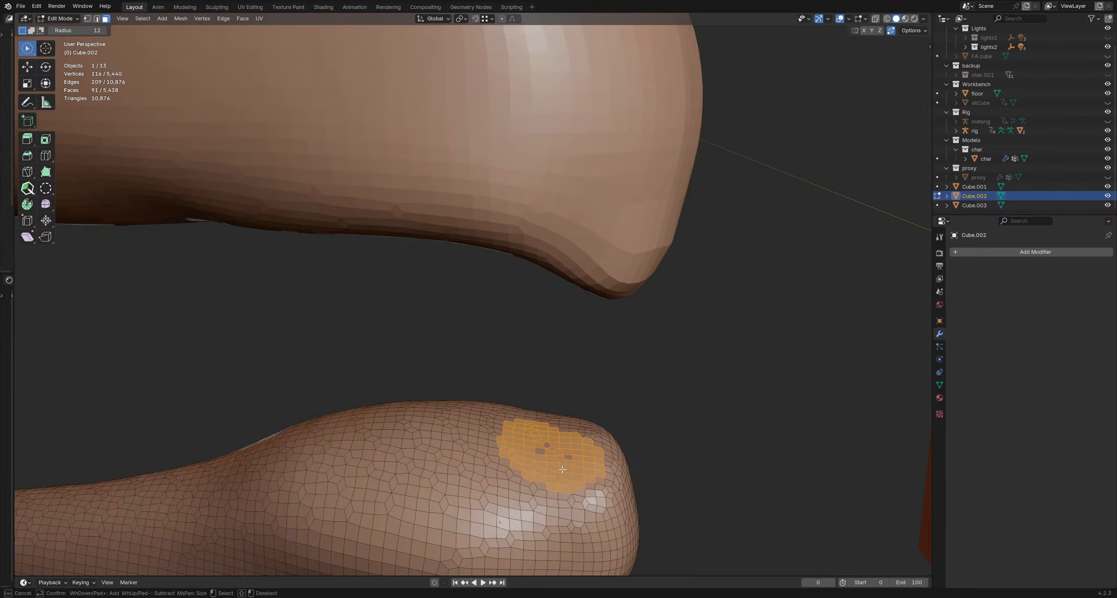
Step: Extend the circle selection across the upper side of the lower shape's front bulge and delete the selected faces
drag(551, 430, 551, 434)
middle_drag(551, 434, 504, 468)
mouse_move(504, 468)
mouse_down()
mouse_move(585, 458)
mouse_move(536, 451)
mouse_move(506, 403)
mouse_move(540, 396)
mouse_move(563, 413)
mouse_move(564, 402)
mouse_up()
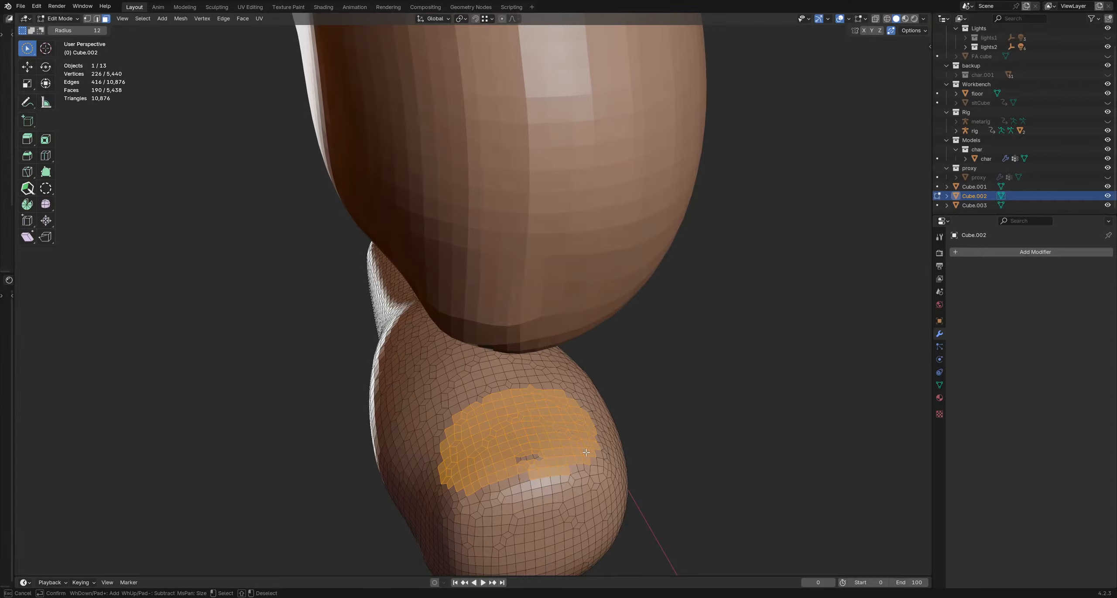
key(Escape)
middle_drag(528, 462, 562, 288)
key(x)
click(498, 428)
Step: Switch mesh editing to the upper shape, Cube.003, and clear its existing selection
key(alt+q)
scroll(552, 275, up, 2)
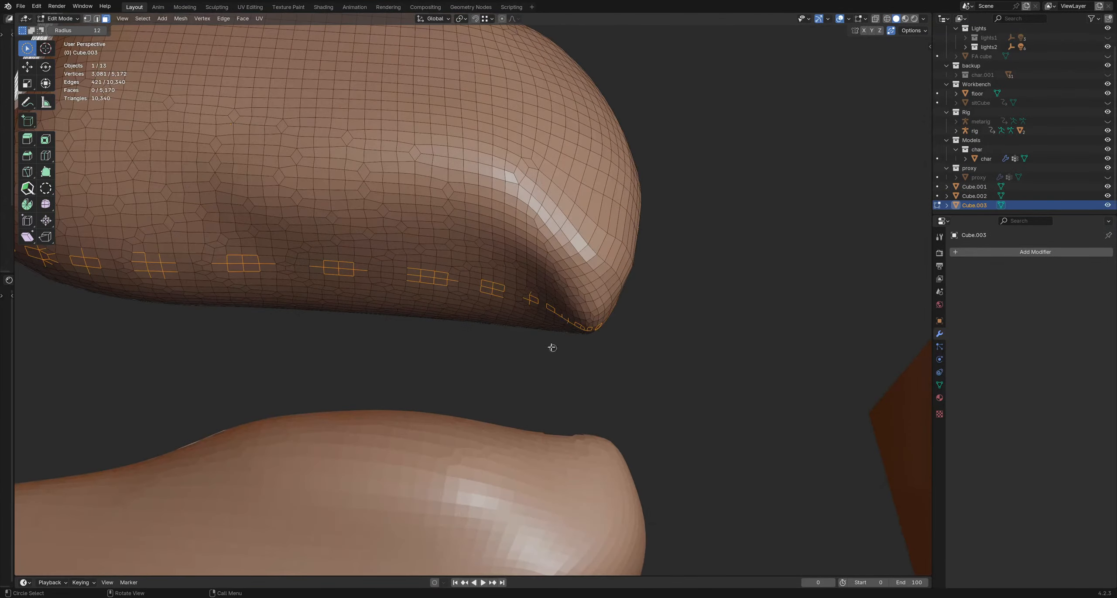
middle_drag(552, 348, 551, 376)
click(551, 376)
scroll(456, 306, up, 4)
middle_drag(457, 307, 550, 352)
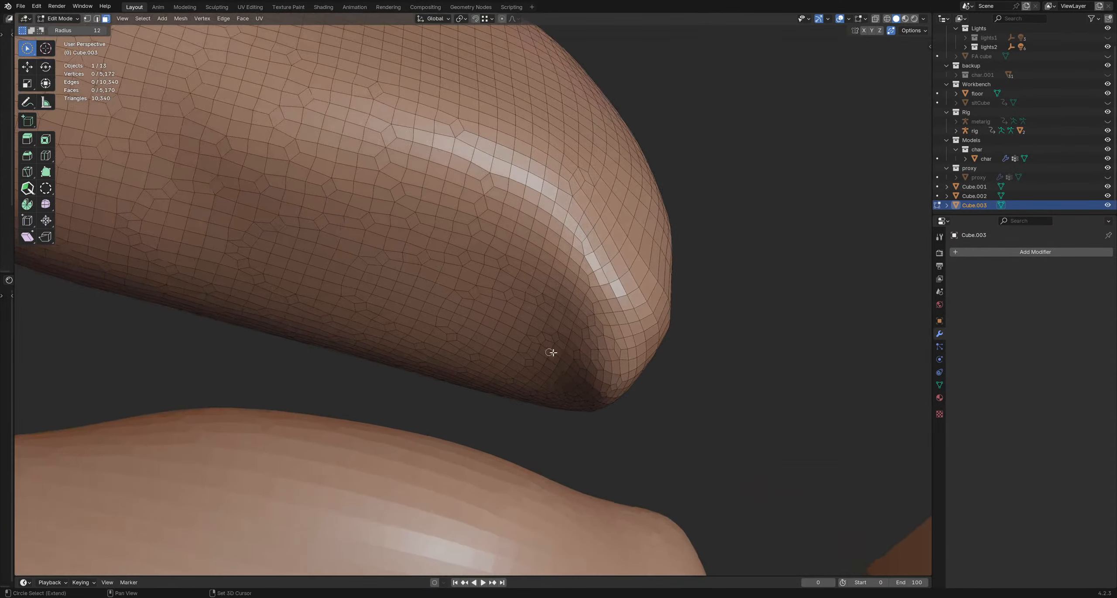
Step: Circle-select the patch of faces on the underside of the upper shape's front end and delete them
mouse_move(551, 352)
mouse_down()
mouse_move(590, 372)
mouse_move(546, 344)
mouse_move(578, 356)
mouse_move(551, 279)
mouse_move(590, 309)
mouse_up()
mouse_move(604, 350)
mouse_down()
mouse_move(594, 392)
mouse_move(580, 365)
mouse_move(489, 301)
mouse_move(506, 349)
mouse_move(542, 359)
mouse_move(589, 399)
mouse_move(532, 395)
mouse_move(486, 352)
mouse_move(473, 313)
mouse_move(513, 269)
mouse_move(564, 281)
mouse_move(490, 288)
mouse_up()
mouse_move(471, 331)
mouse_down()
mouse_move(477, 348)
mouse_move(482, 290)
mouse_move(516, 266)
mouse_move(521, 275)
mouse_up()
scroll(528, 318, down, 3)
middle_drag(528, 318, 530, 332)
key(x)
click(531, 332)
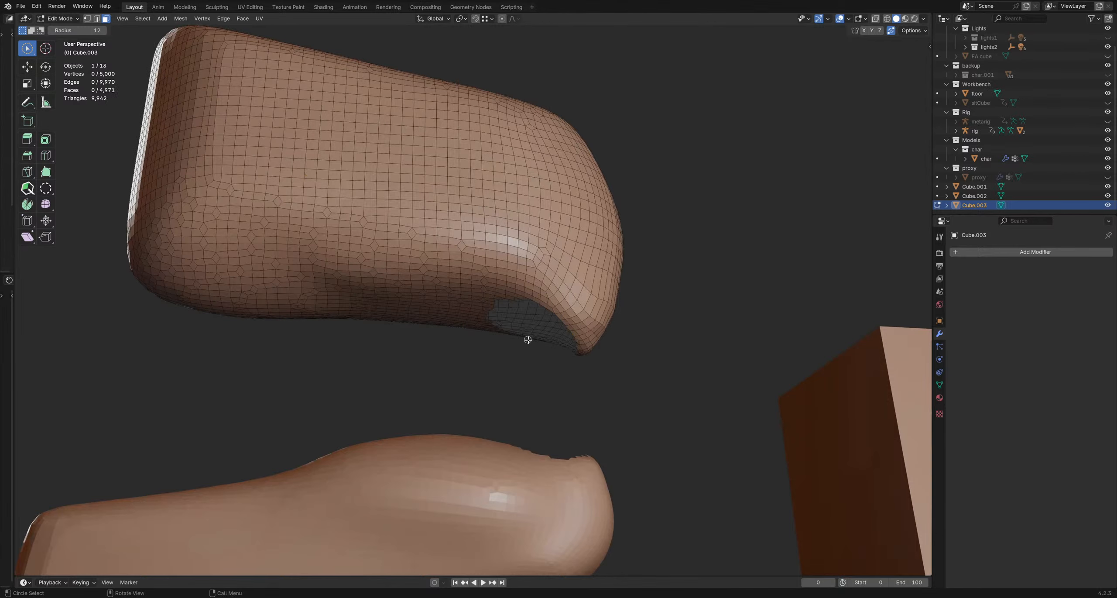
Step: Return to Object Mode and select the lower shape, Cube.002
scroll(532, 345, up, 3)
scroll(509, 344, up, 1)
middle_drag(508, 346, 484, 349)
key(Tab)
scroll(485, 349, down, 3)
click(585, 358)
key(g)
key(z)
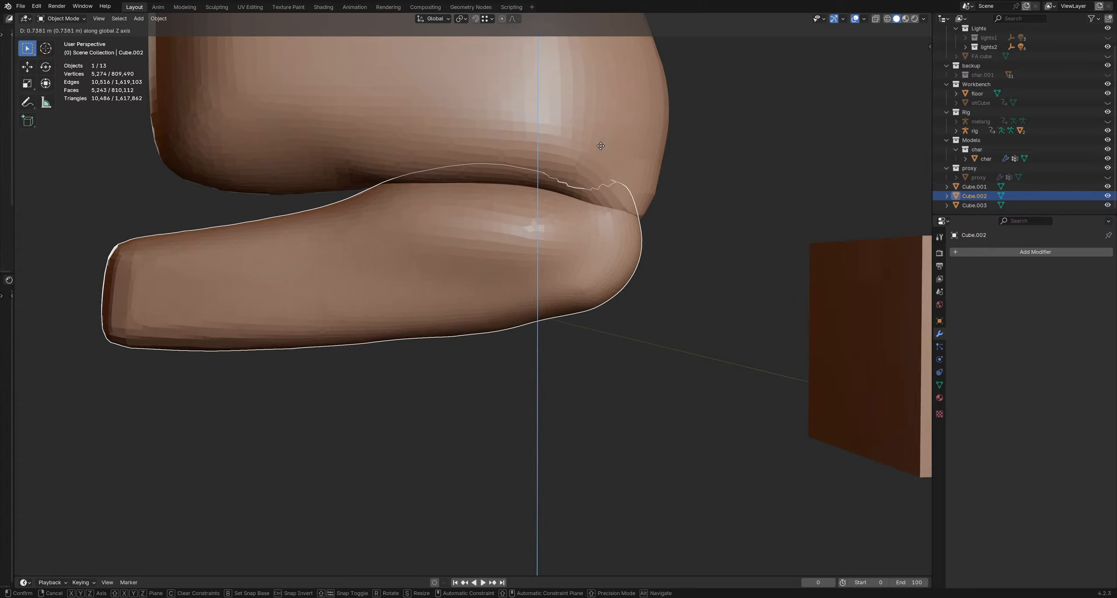
right_click(603, 156)
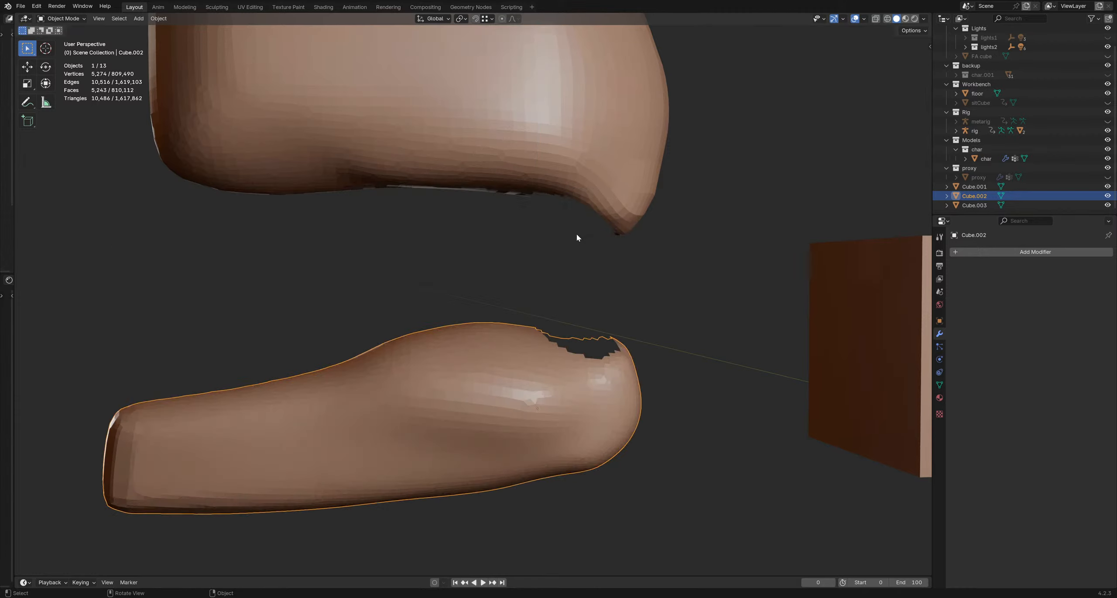
mouse_move(577, 237)
middle_down()
mouse_move(534, 232)
mouse_move(573, 238)
middle_up()
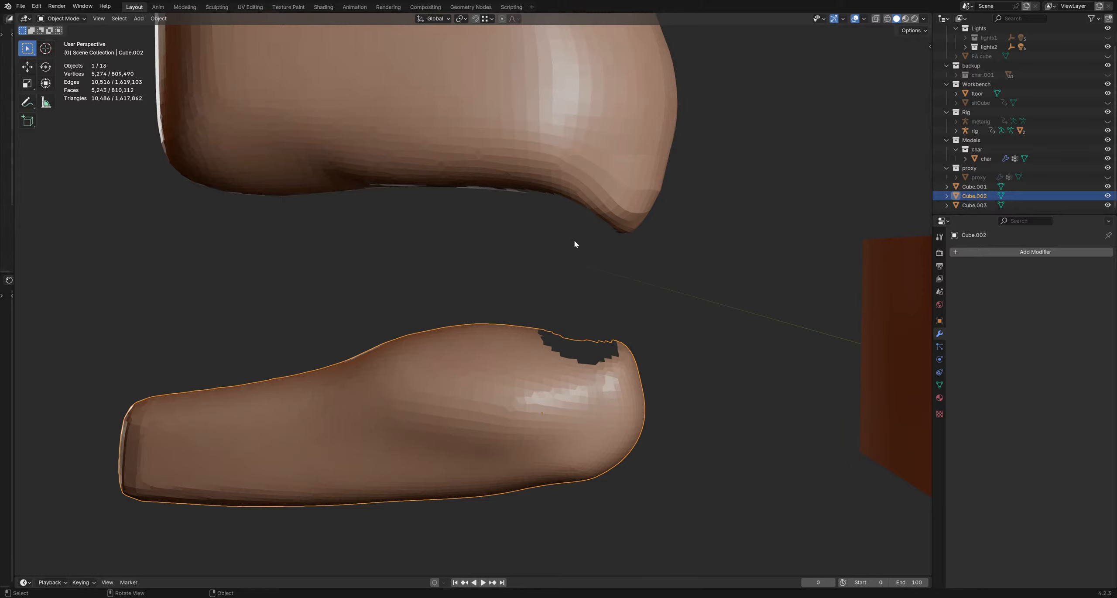
Step: Raise the lower shape along Z by about 0.86 m, plus another 0.077 m, so it sits against the upper shape
key(g)
key(z)
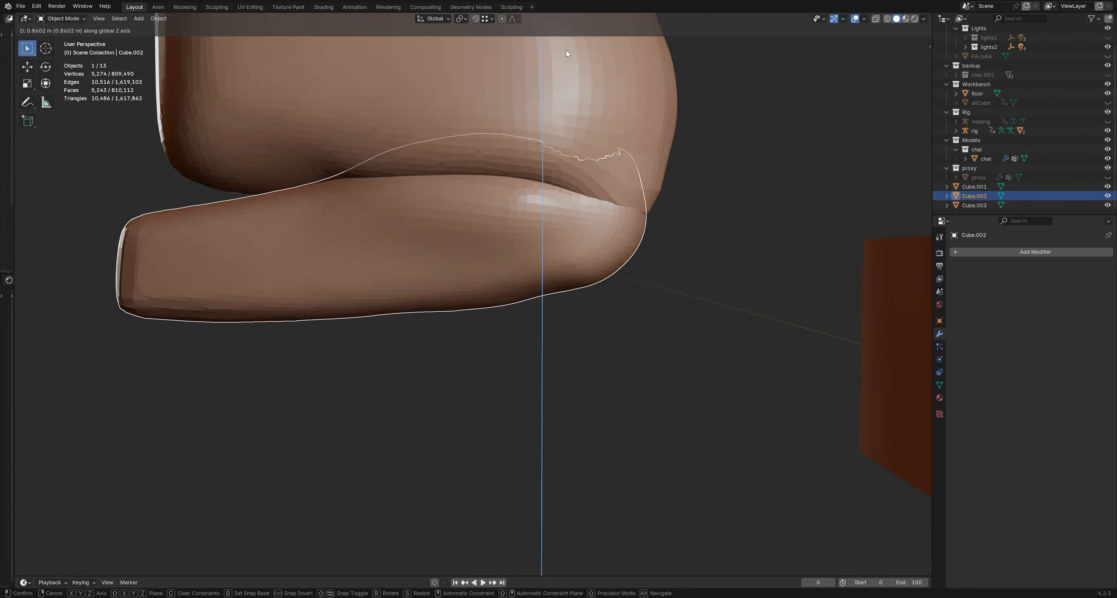
click(565, 49)
click(706, 269)
middle_drag(706, 269, 630, 237)
click(566, 242)
key(g)
key(z)
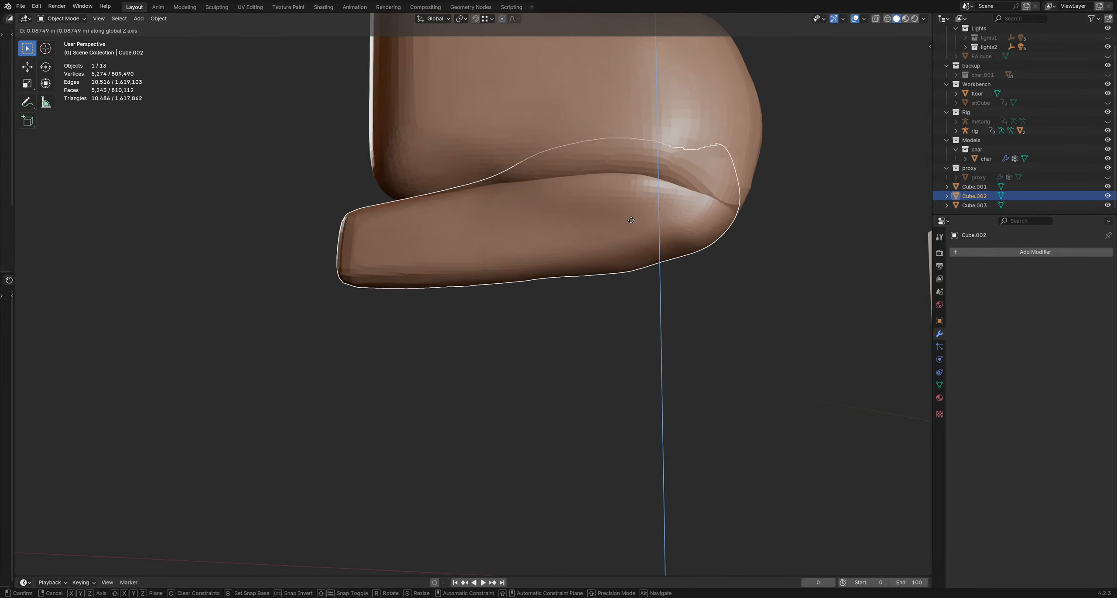
click(713, 251)
Step: Check the seam from both sides and join the upper and lower shapes into the single object Cube.002
shift+middle_drag(689, 249, 558, 227)
shift+middle_drag(587, 275, 612, 461)
scroll(598, 382, up, 4)
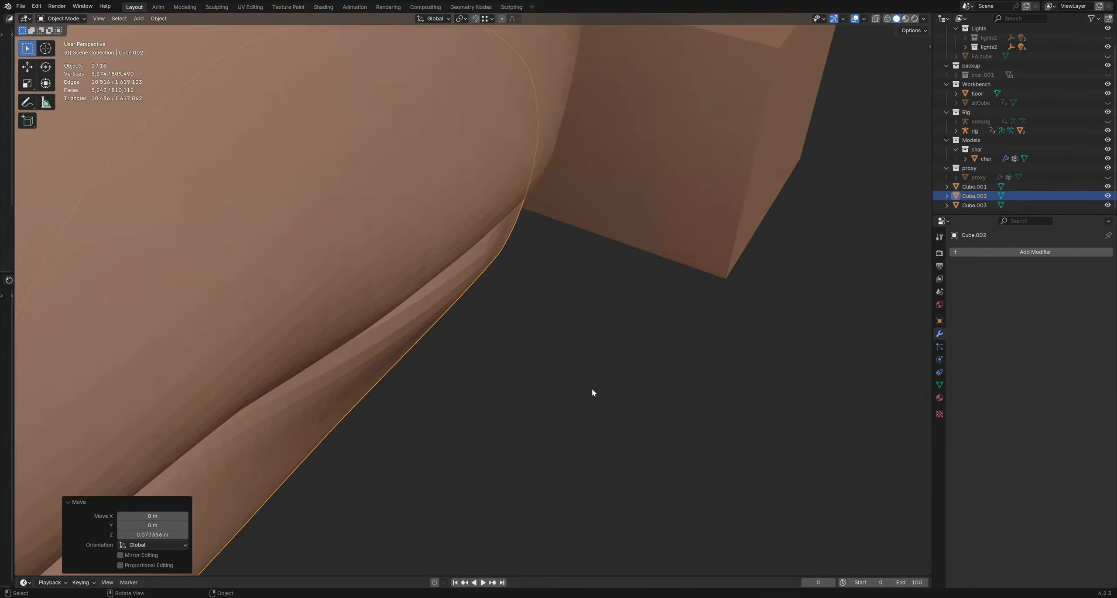
middle_drag(592, 388, 734, 388)
shift+middle_drag(567, 402, 503, 255)
scroll(567, 343, down, 10)
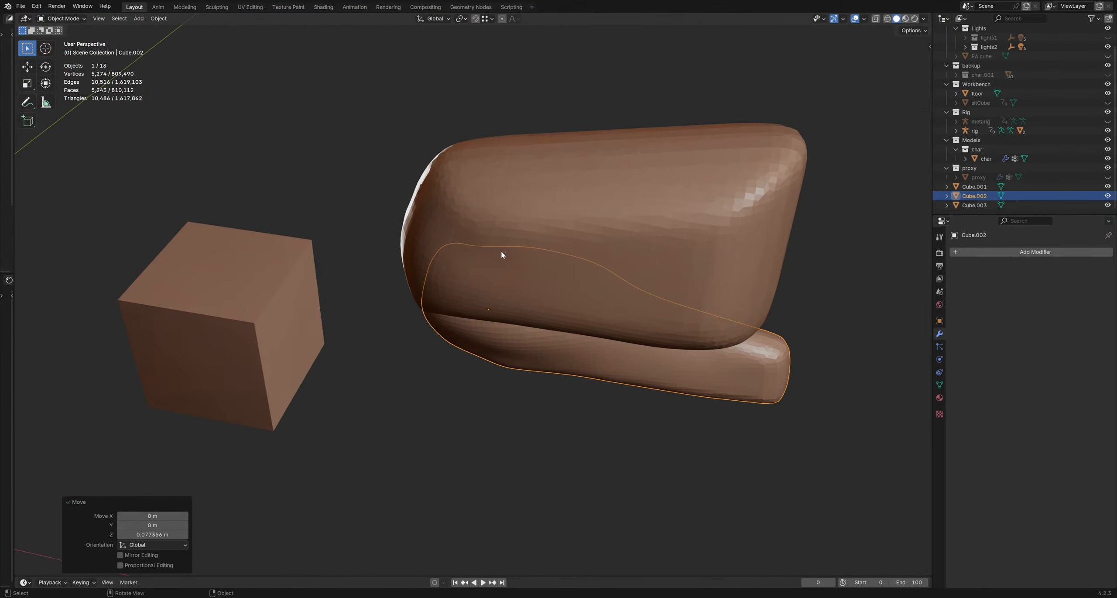
scroll(406, 349, up, 3)
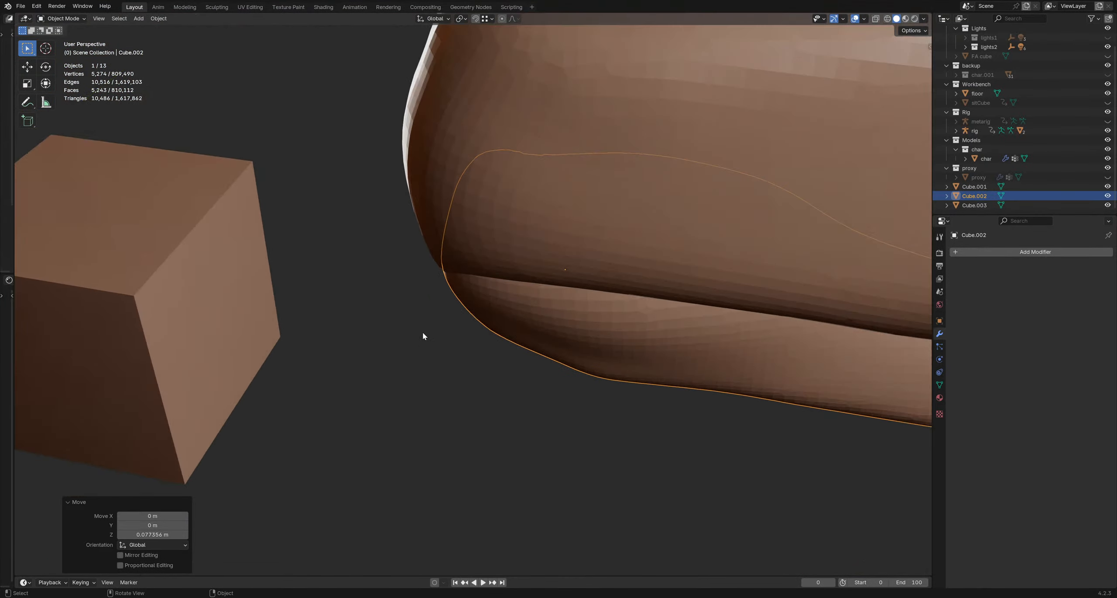
click(446, 263)
shift+click(478, 291)
key(ctrl+j)
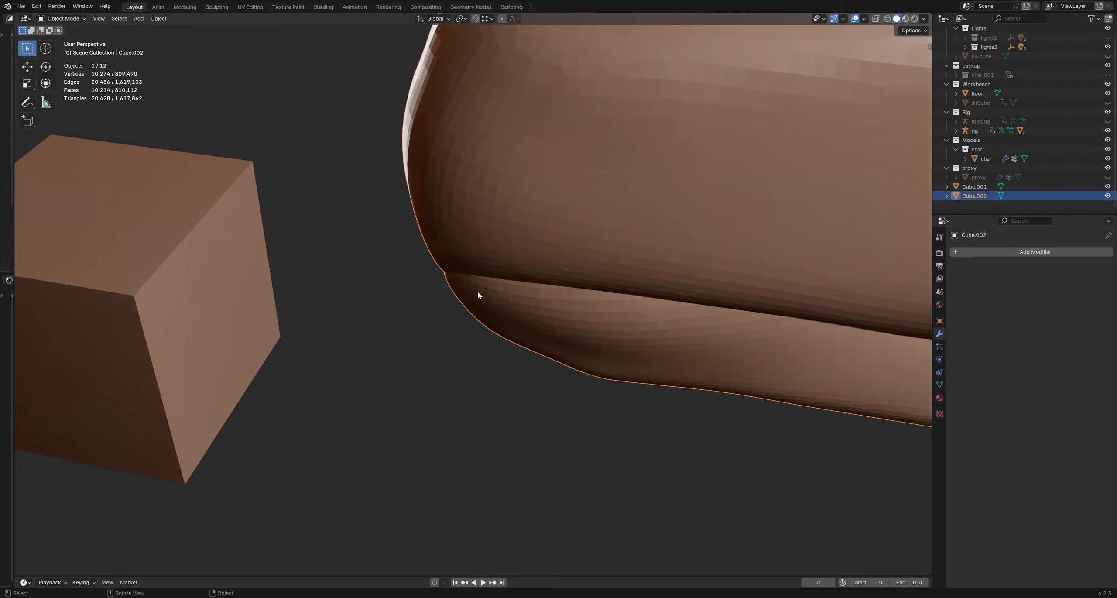
Step: Reselect the joined shape, Cube.002, and enter Edit Mode with edge selection
middle_drag(477, 292, 507, 308)
scroll(506, 310, down, 3)
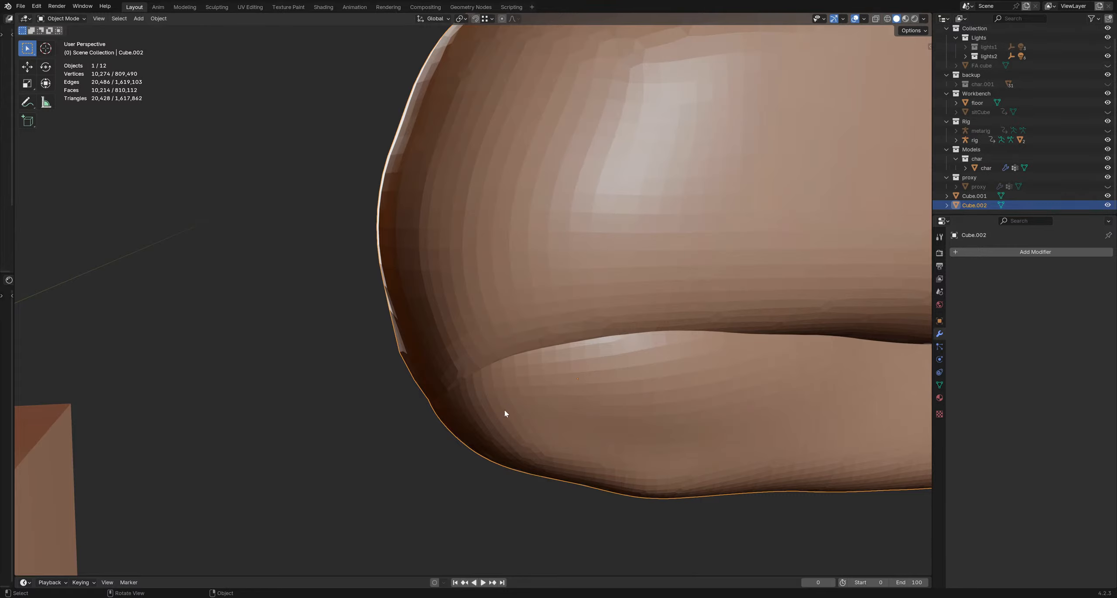
scroll(505, 411, down, 5)
scroll(453, 418, up, 1)
click(450, 417)
scroll(450, 417, up, 3)
middle_drag(449, 417, 330, 456)
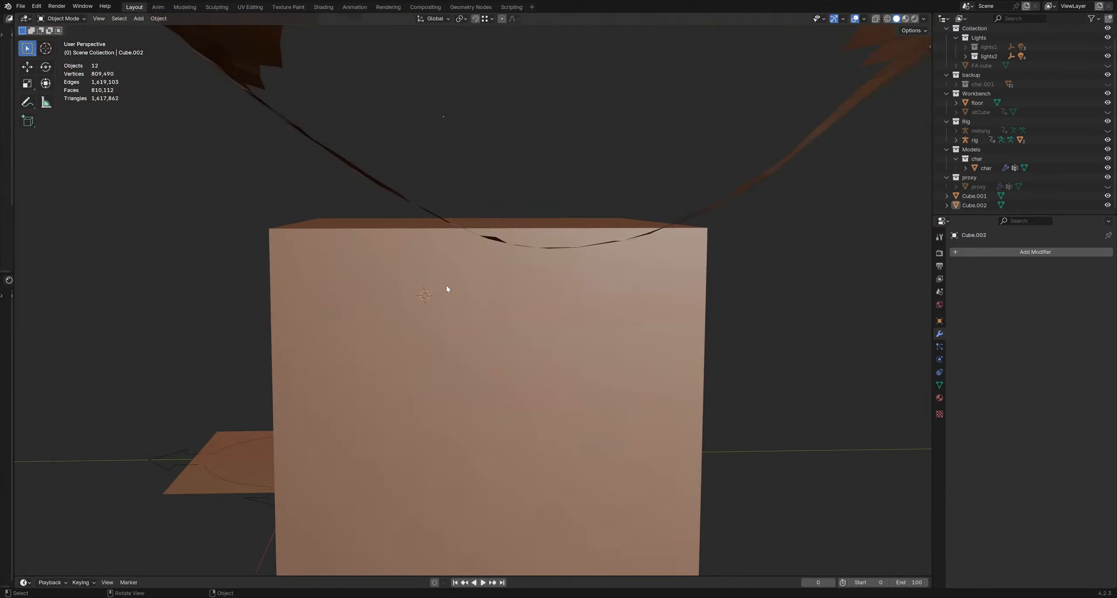
click(498, 240)
middle_drag(498, 240, 500, 315)
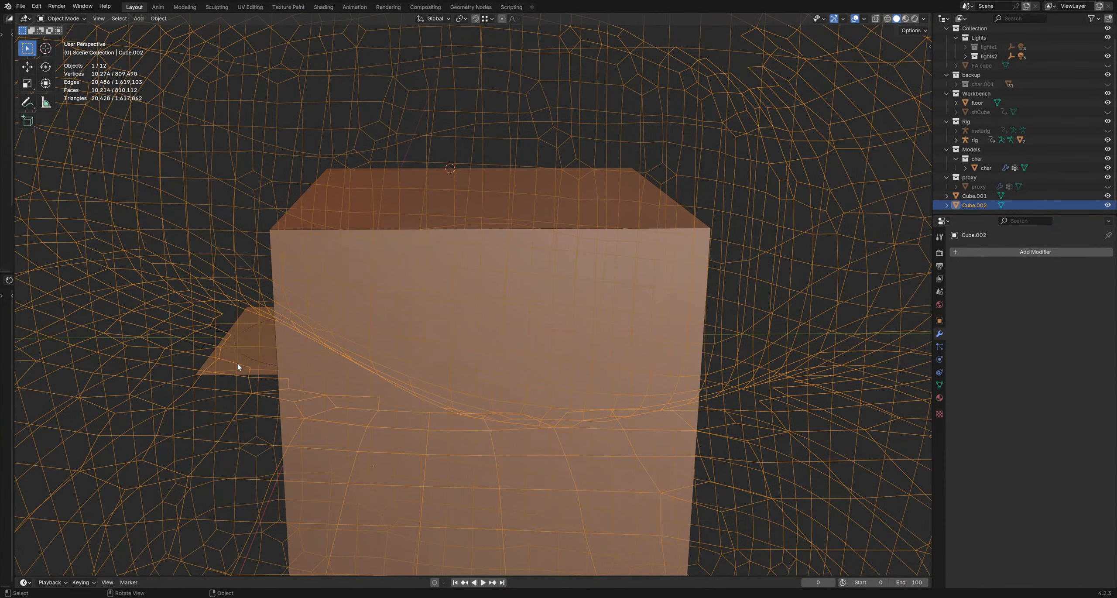
key(Tab)
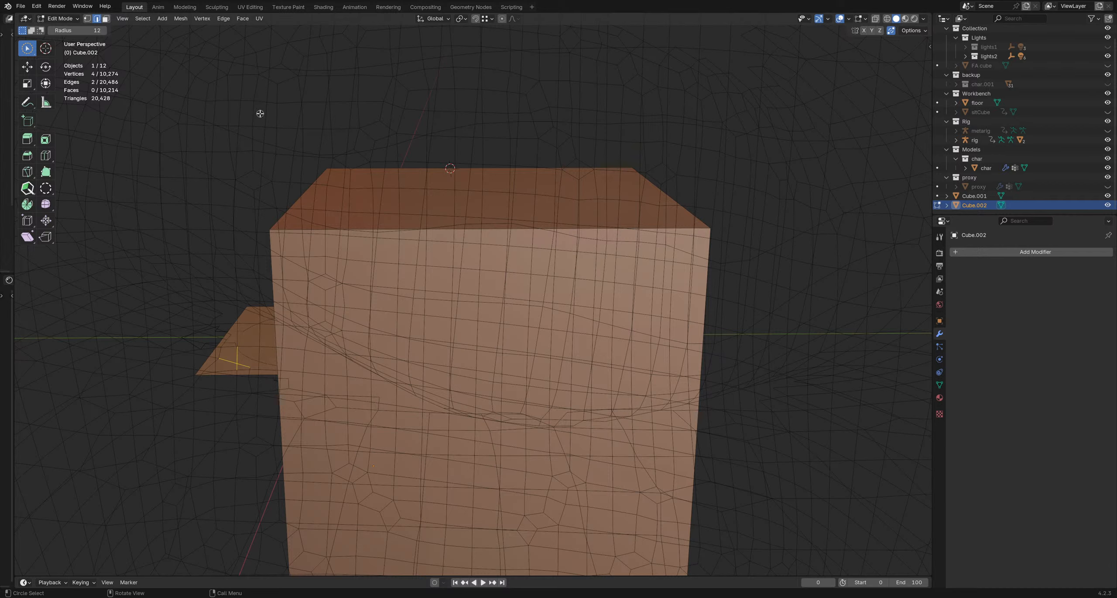
Step: Clear the selection, select all non-manifold edges around the two openings and join them with Bridge Edge Loops, using X-ray display
click(143, 19)
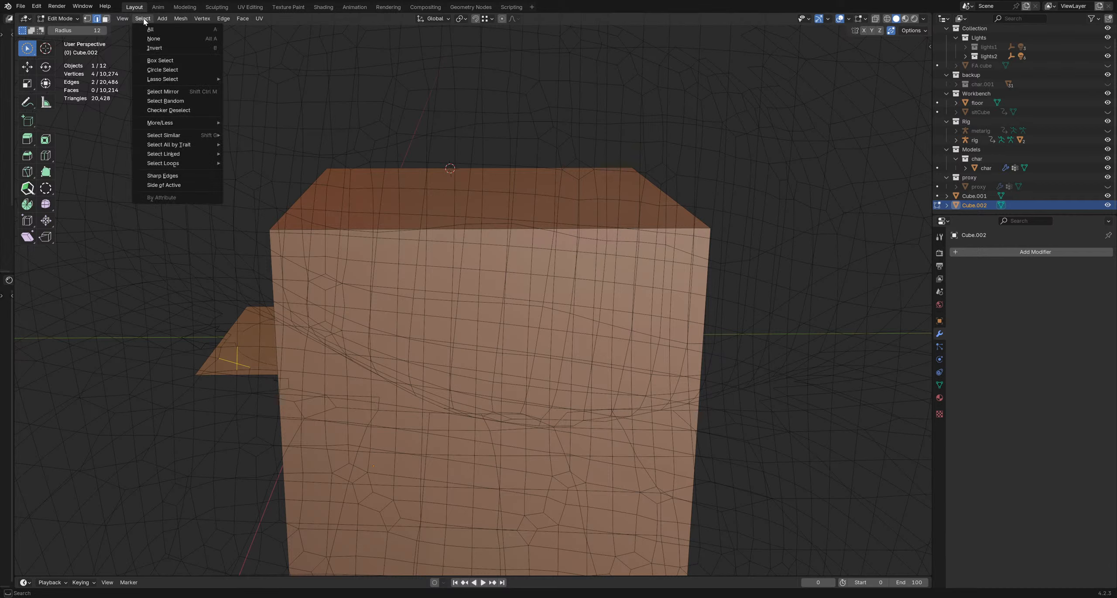
click(153, 39)
click(143, 19)
mouse_move(166, 163)
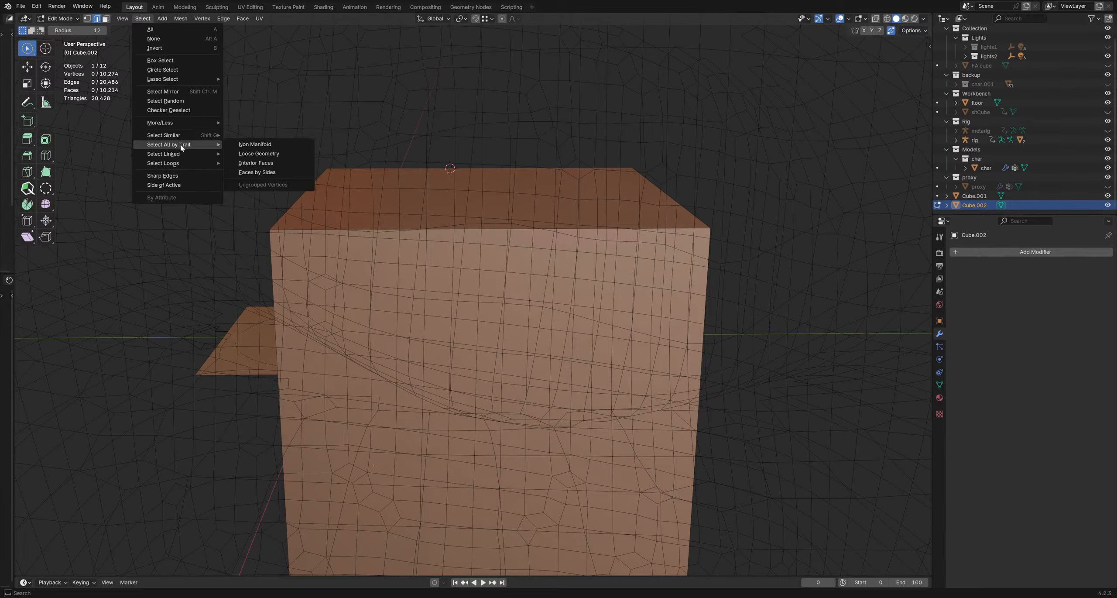
click(247, 144)
middle_drag(454, 365, 478, 302)
key(alt+z)
scroll(461, 327, up, 5)
key(ctrl+e)
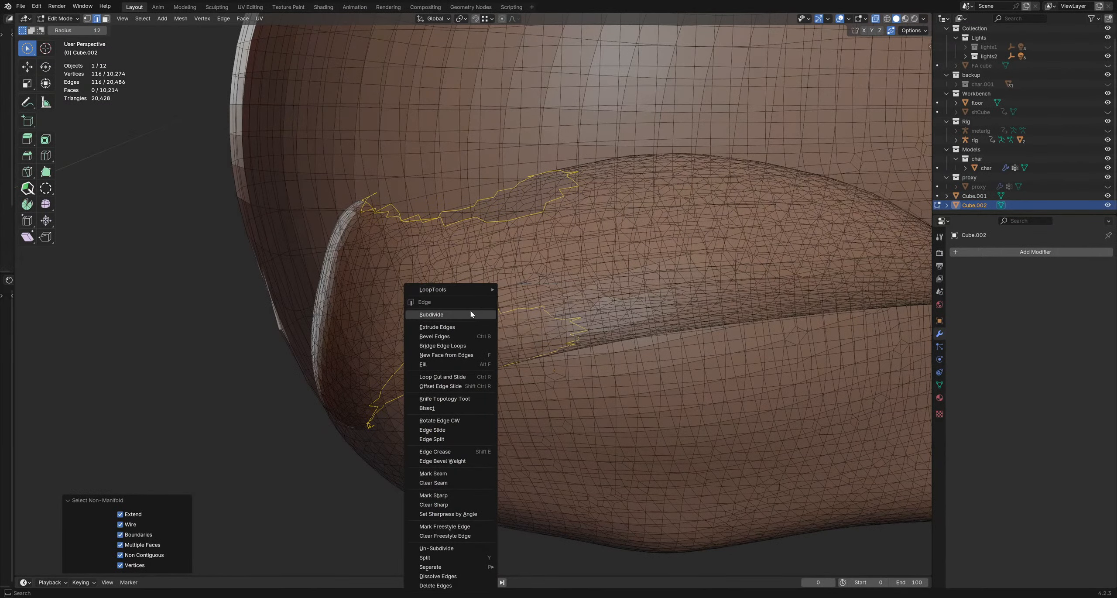
click(460, 350)
Step: Return to Object Mode and reselect the bridged shape
middle_drag(461, 344, 561, 288)
scroll(558, 275, down, 6)
key(ctrl+Tab)
click(479, 274)
click(685, 249)
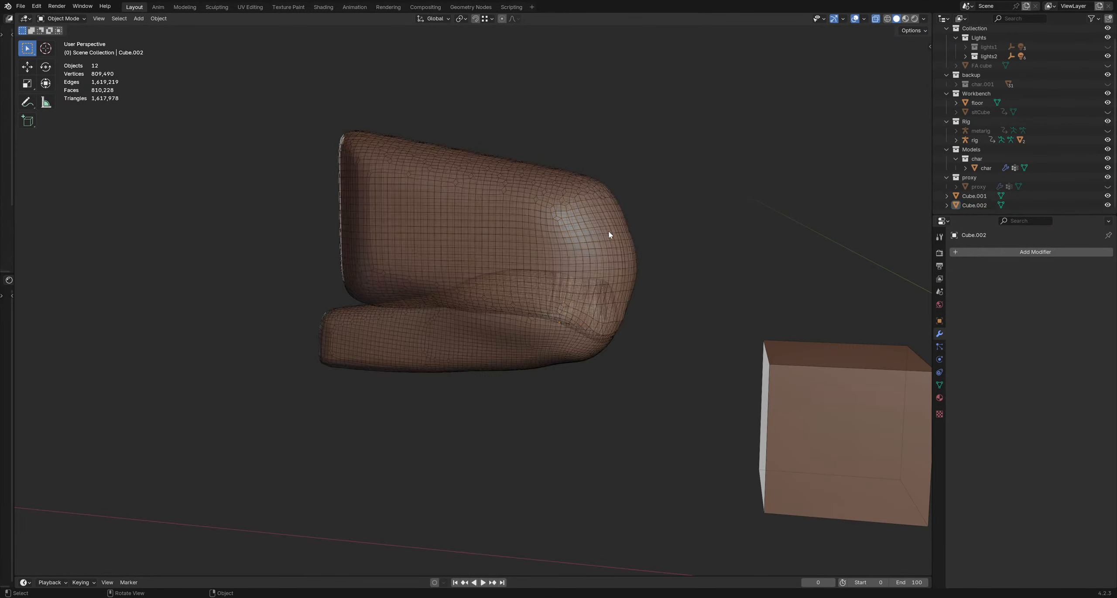
click(608, 232)
middle_drag(597, 236, 770, 180)
Step: Rename the joined object to leg
key(n)
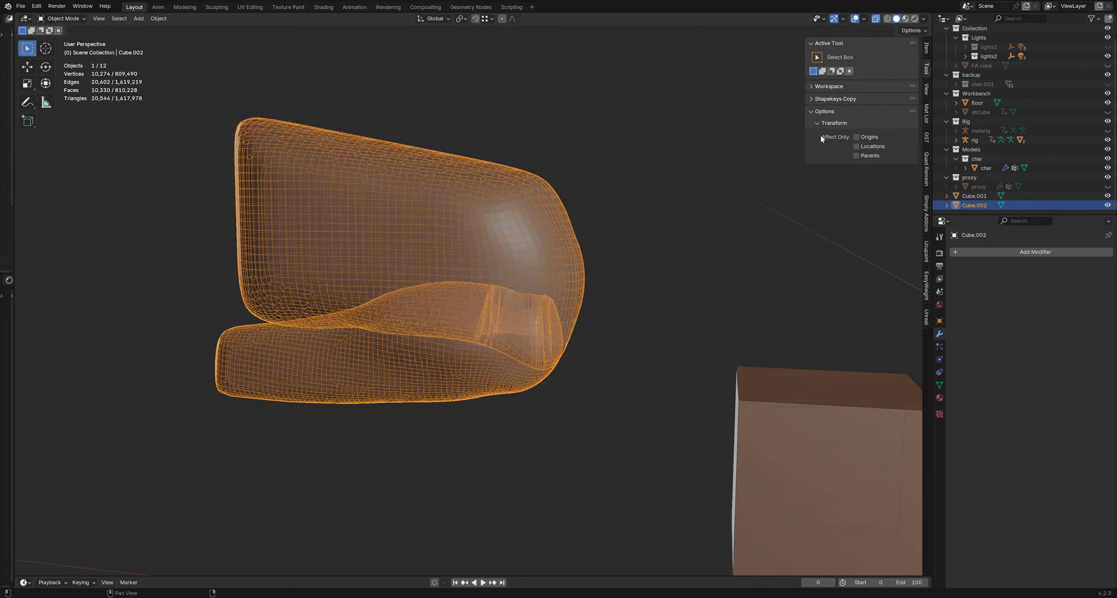
double_click(984, 206)
text(le)
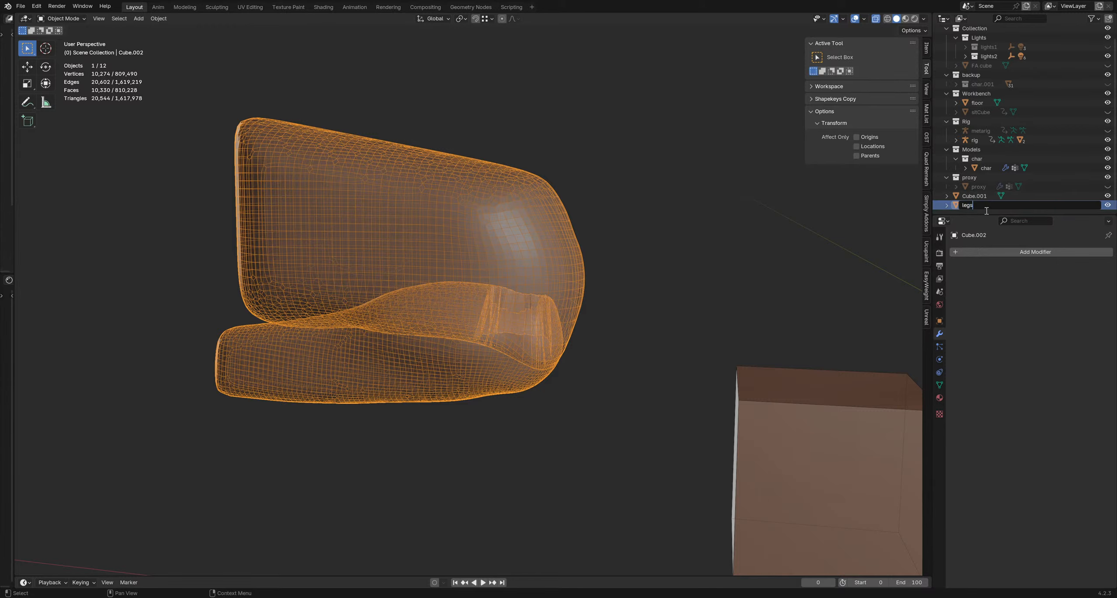
text(gs)
key(BackSpace)
key(Return)
shift+middle_drag(511, 197, 531, 194)
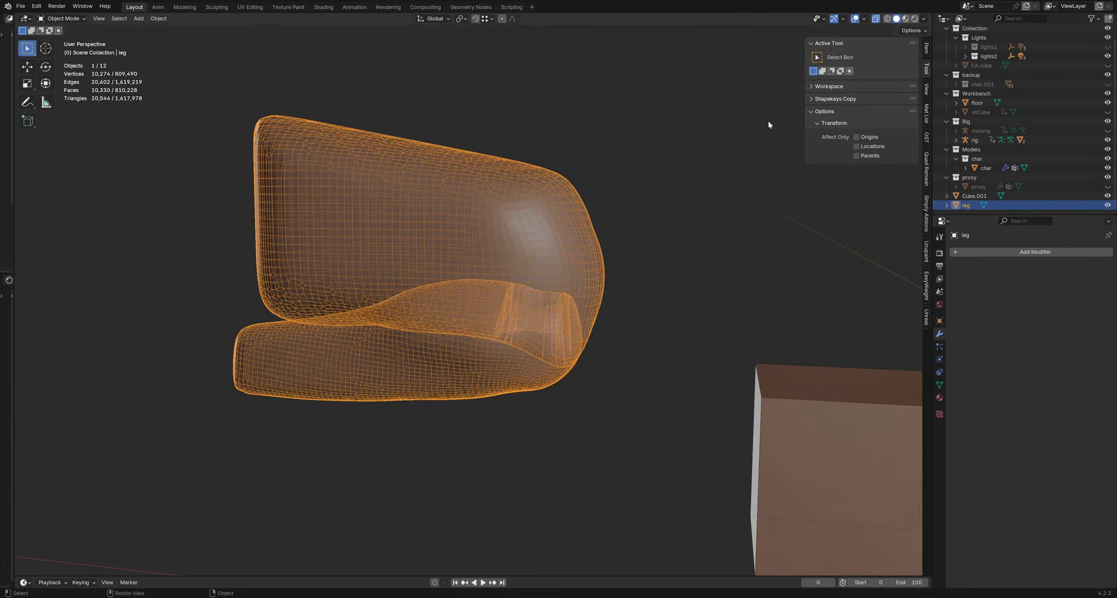
Step: Set the Quad Remesher quad count to 1500 and remesh the leg object
click(927, 170)
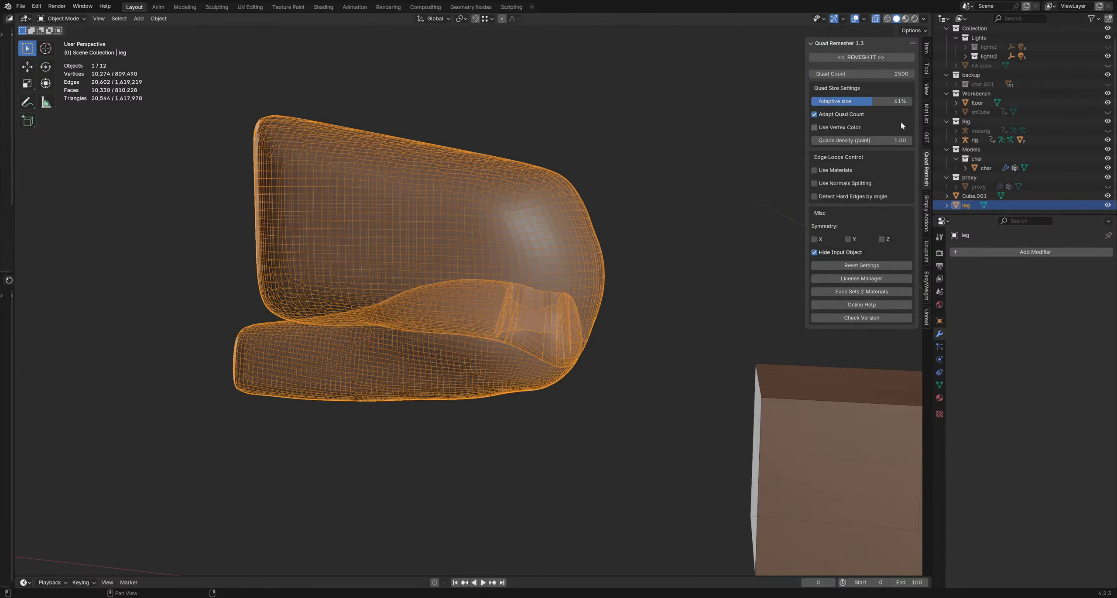
click(889, 74)
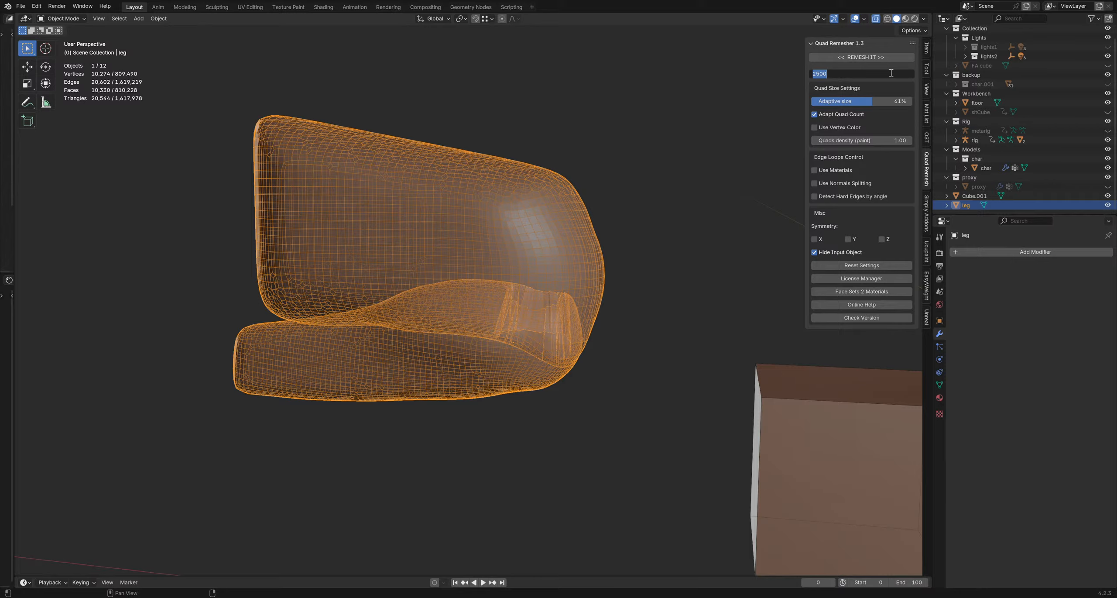
key(Return)
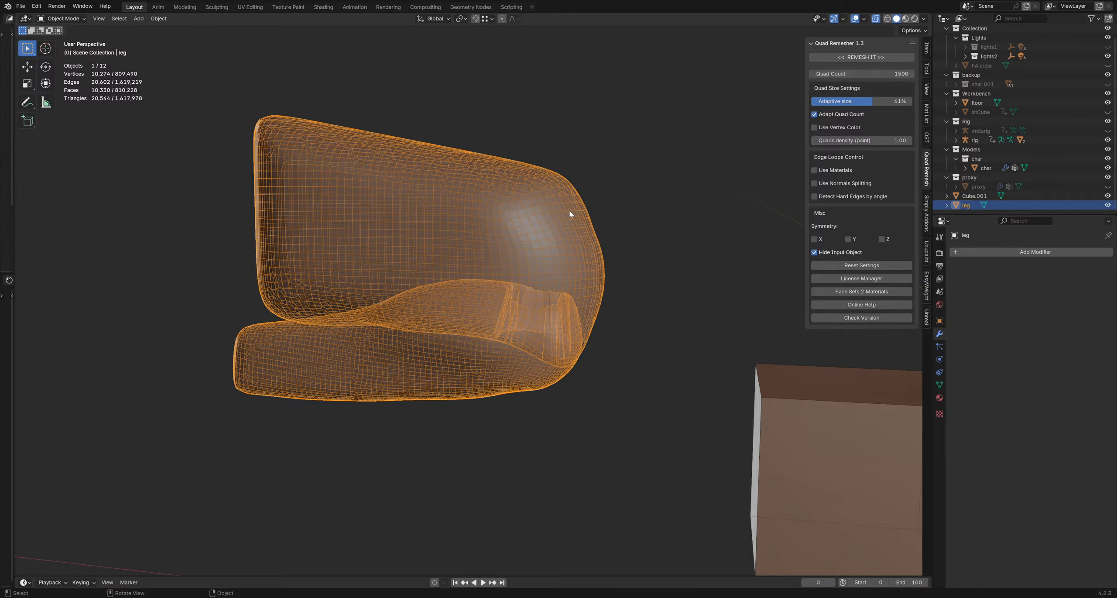
click(610, 210)
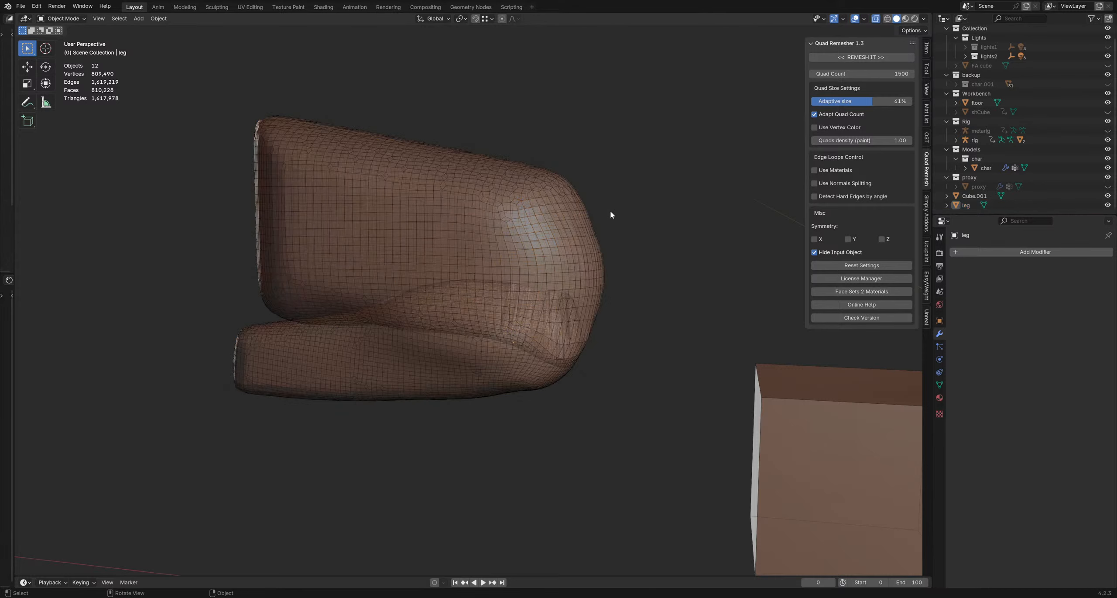
click(568, 205)
click(863, 58)
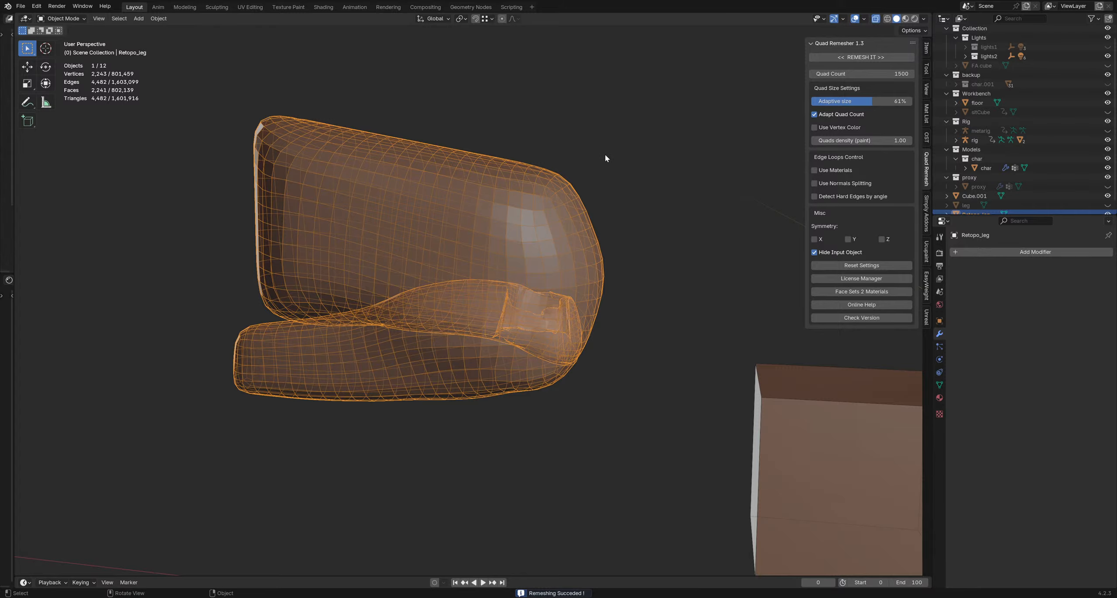
Step: Examine the remeshed leg's inner knee up close for broken or overlapping faces
scroll(553, 313, up, 10)
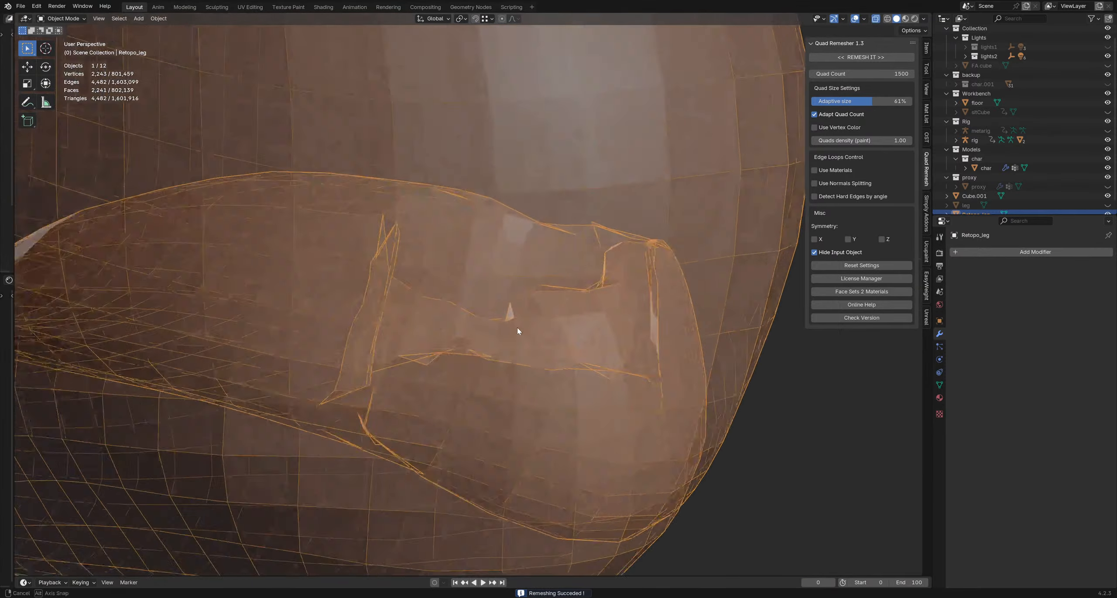
middle_drag(516, 327, 421, 308)
scroll(674, 335, down, 10)
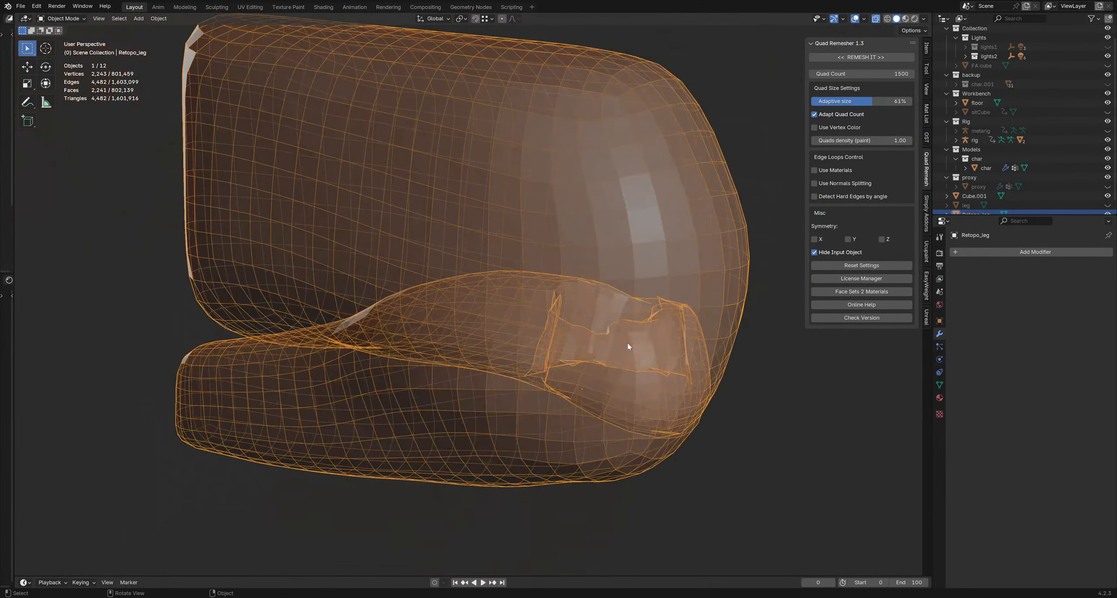
middle_drag(628, 349, 418, 339)
scroll(416, 346, up, 8)
scroll(454, 340, down, 5)
middle_drag(491, 338, 525, 338)
scroll(495, 344, up, 1)
scroll(1003, 175, down, 2)
middle_drag(605, 305, 616, 309)
key(n)
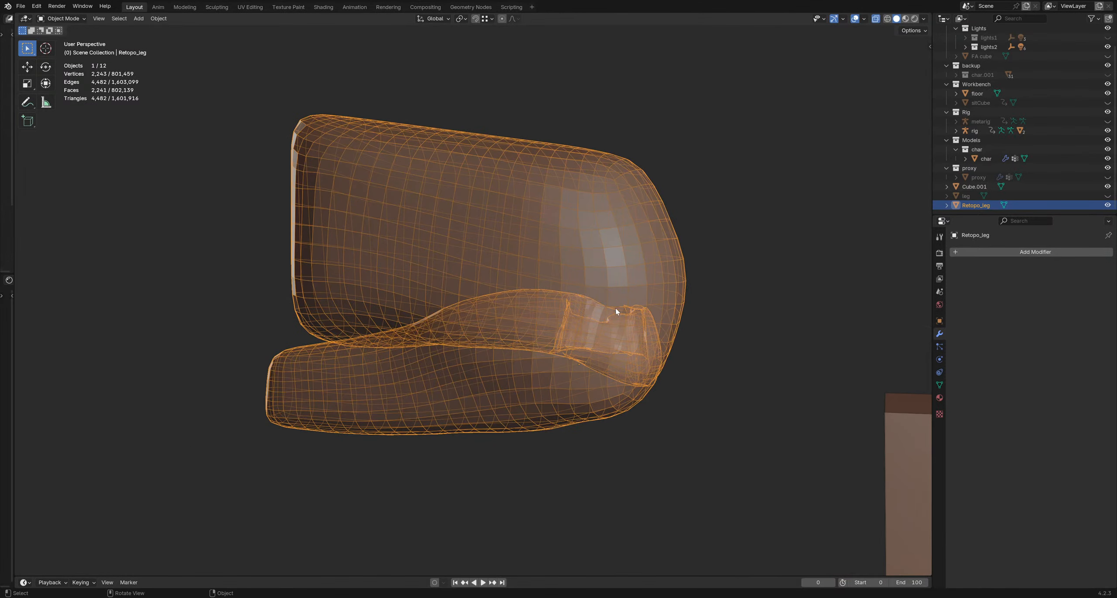
Step: In Sculpt Mode, smooth the bridged opening at the knee of Retopo_leg with the Smooth brush at strength 1.000
key(ctrl+Tab)
click(612, 362)
middle_drag(612, 362, 596, 318)
mouse_move(578, 335)
middle_down()
mouse_move(645, 381)
mouse_move(543, 379)
mouse_move(640, 274)
mouse_move(618, 279)
middle_up()
key(shift+s)
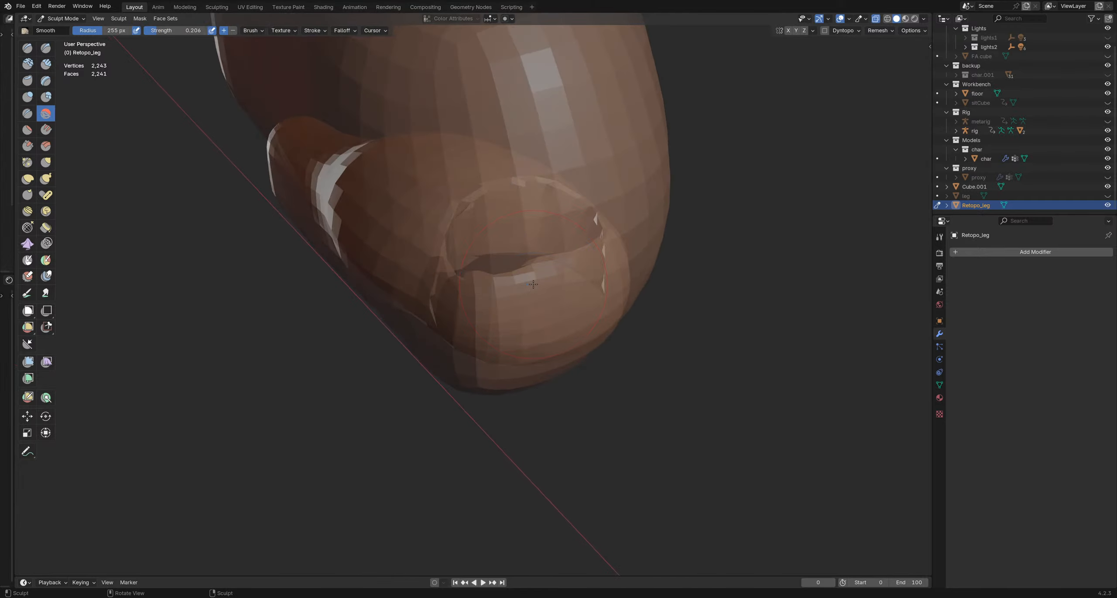
drag(618, 279, 524, 279)
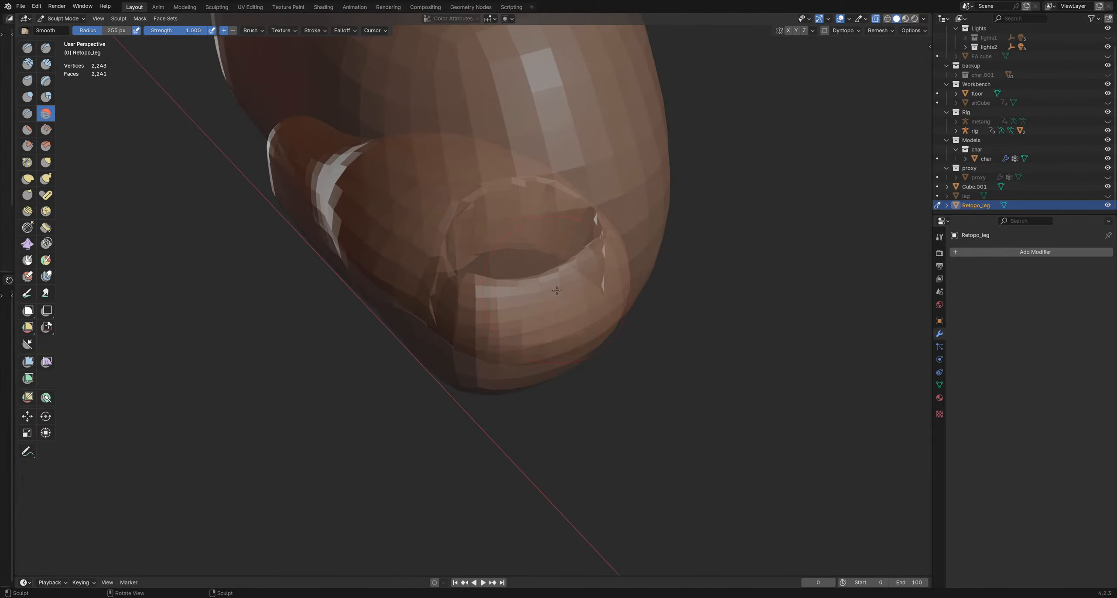
mouse_move(557, 290)
middle_down()
mouse_move(595, 219)
mouse_move(576, 202)
mouse_move(471, 253)
mouse_move(478, 314)
middle_up()
Step: Grab the rim of the knee opening and smooth the surrounding surface with the 193 px Smooth brush
key(g)
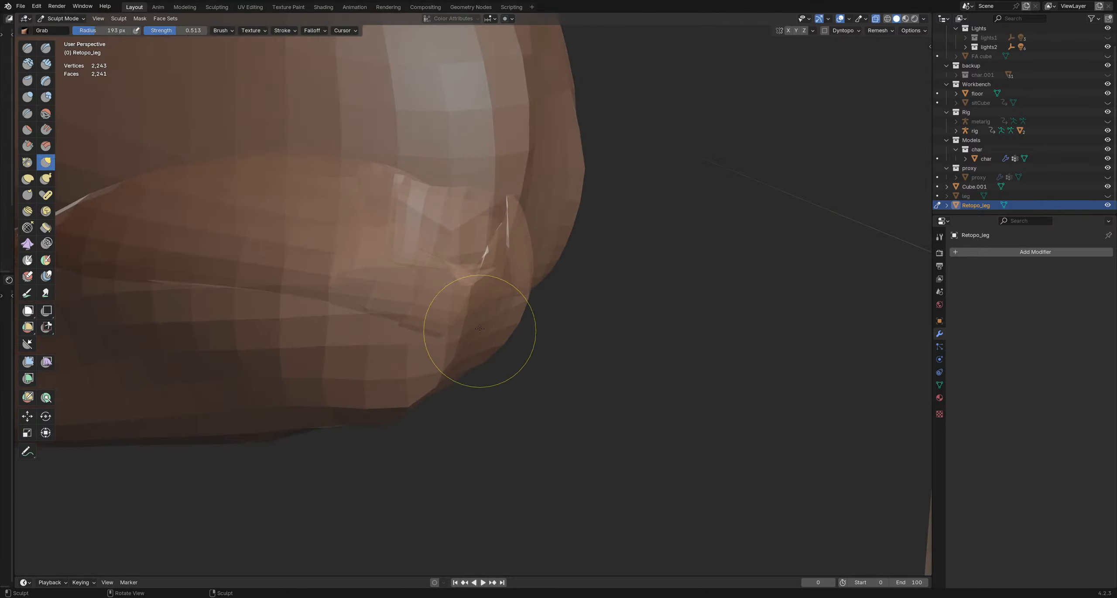
drag(473, 312, 473, 301)
key(shift+s)
key(n)
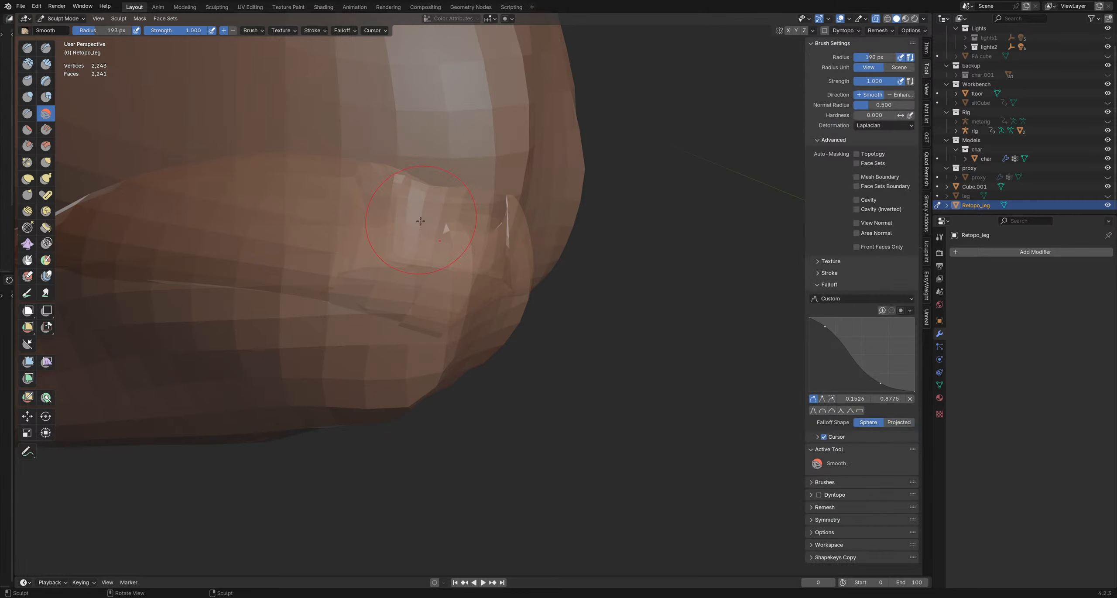
mouse_move(421, 220)
middle_down()
mouse_move(514, 257)
mouse_move(587, 250)
middle_up()
mouse_move(674, 205)
mouse_down()
mouse_move(659, 258)
mouse_move(681, 271)
mouse_up()
mouse_move(576, 232)
middle_down()
mouse_move(624, 224)
mouse_move(637, 254)
mouse_move(590, 288)
mouse_move(495, 309)
mouse_move(535, 300)
mouse_move(502, 252)
mouse_move(520, 308)
middle_up()
scroll(506, 262, down, 9)
Step: Return to Object Mode, reselect Retopo_leg and inspect the pinched knee opening
key(ctrl+Tab)
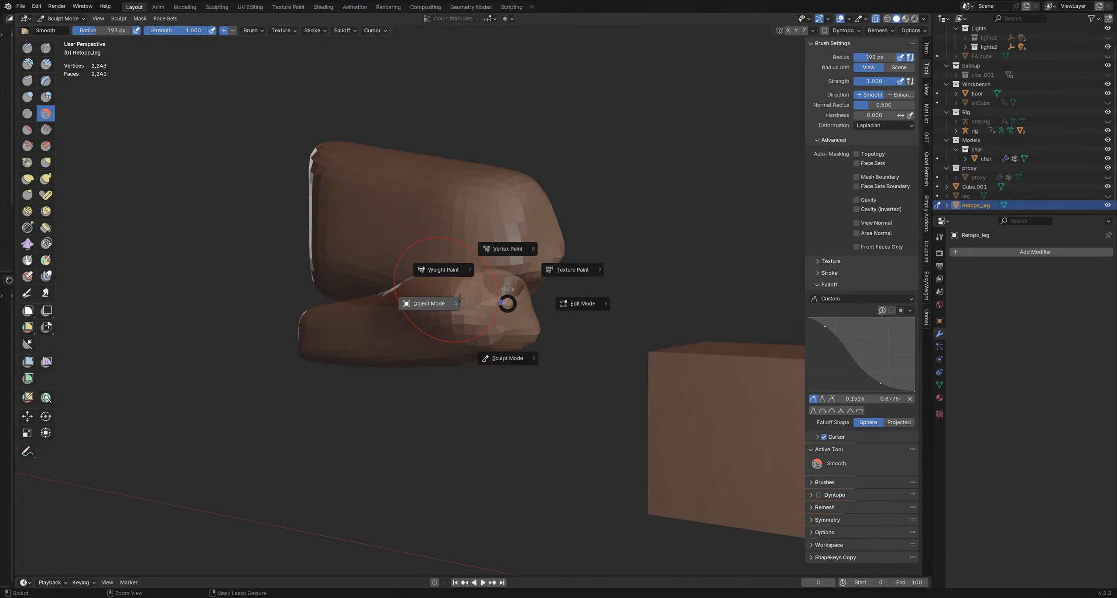
click(477, 312)
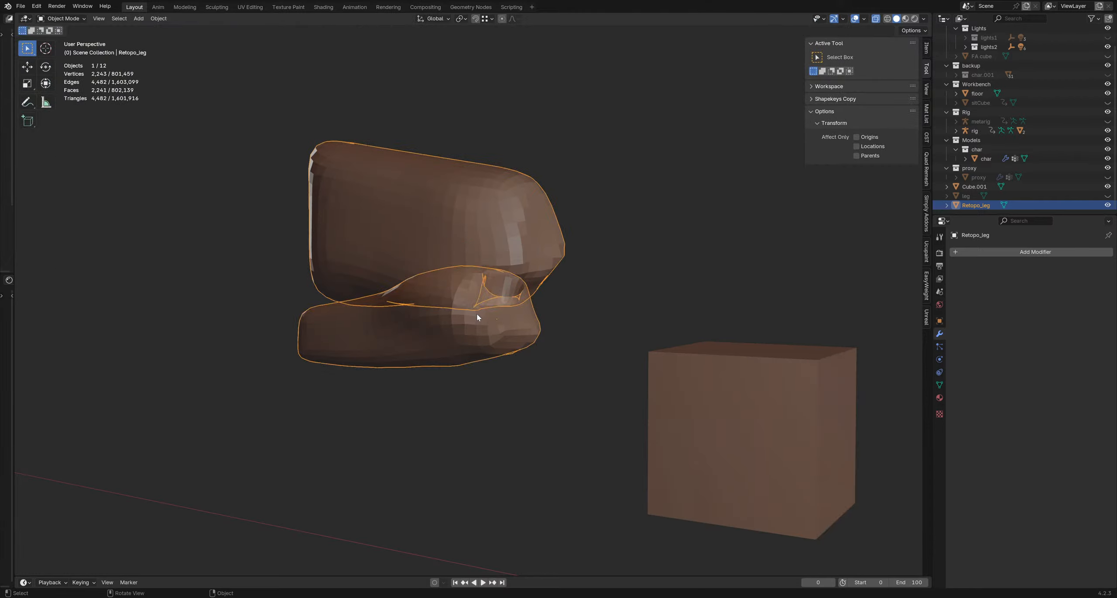
click(547, 143)
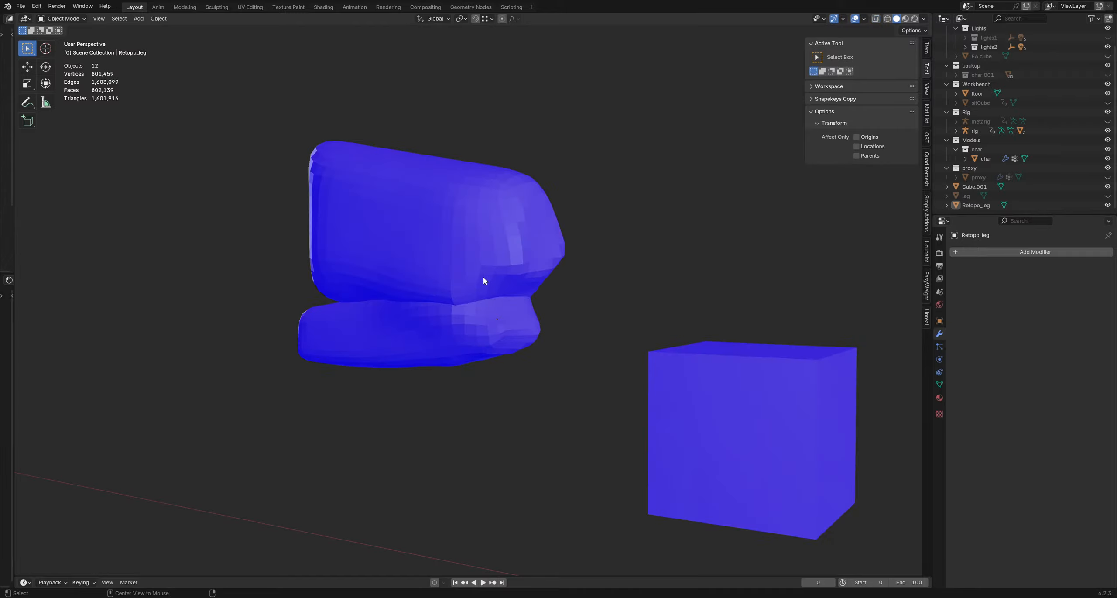
scroll(495, 290, up, 3)
click(530, 340)
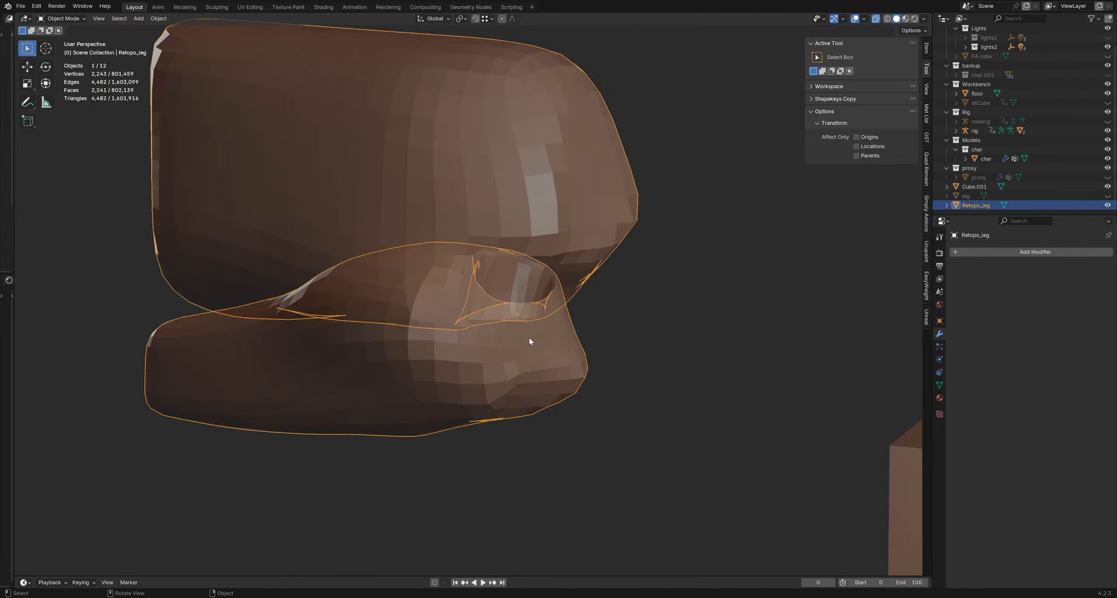
scroll(530, 340, up, 4)
mouse_move(513, 329)
middle_down()
mouse_move(548, 318)
mouse_move(566, 328)
mouse_move(516, 314)
mouse_move(476, 319)
mouse_move(521, 286)
middle_up()
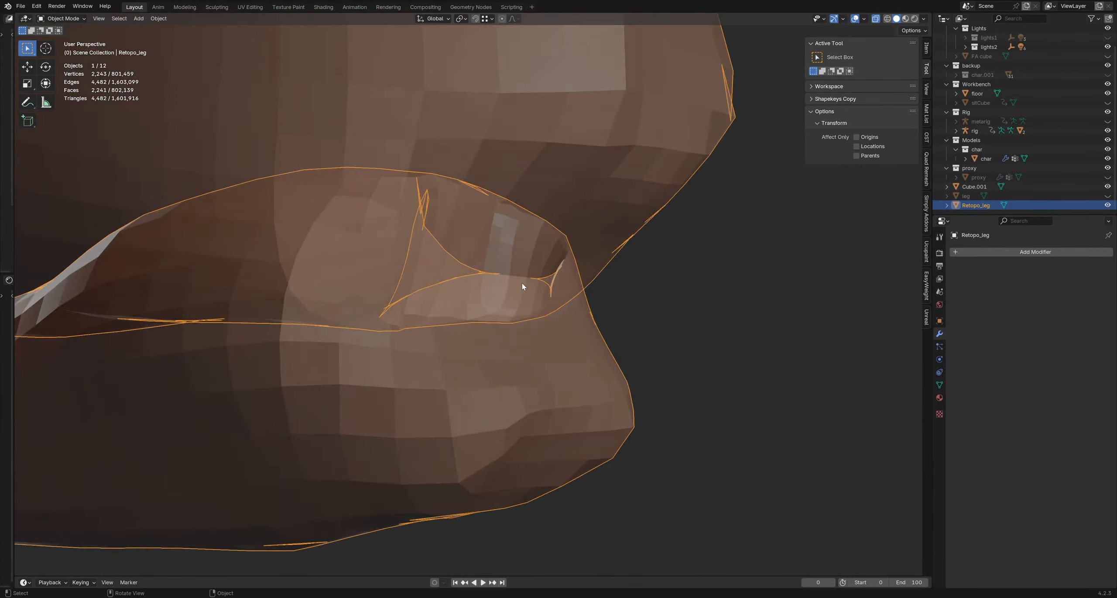
scroll(520, 281, down, 1)
Step: In Sculpt Mode, pull the knee crease outward using a 226 px Grab brush with Sphere falloff
key(ctrl+Tab)
key(f)
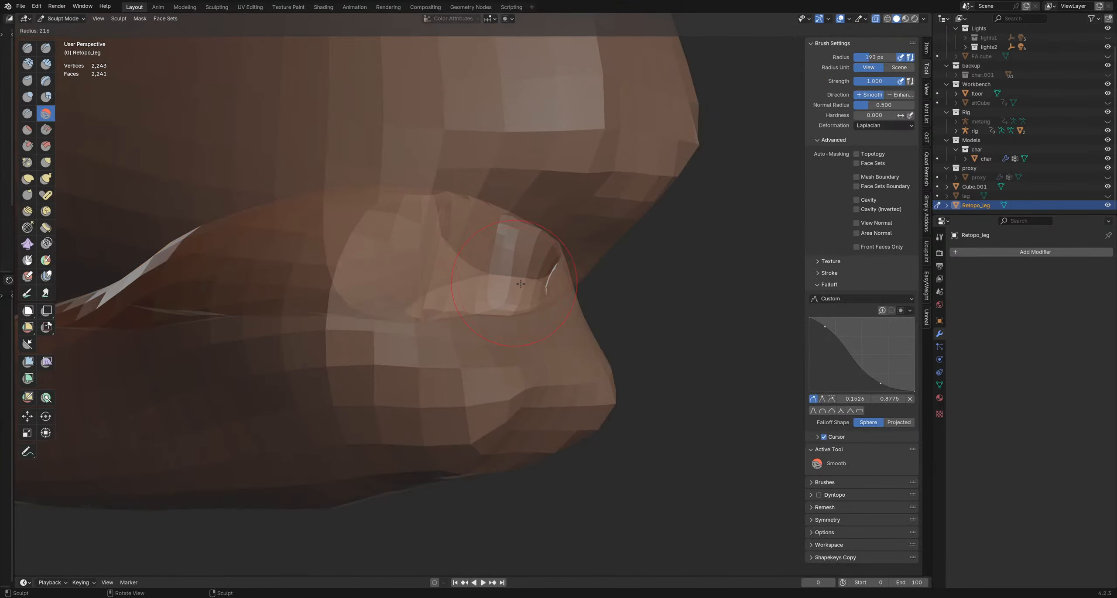
click(524, 283)
key(g)
middle_drag(517, 278, 552, 299)
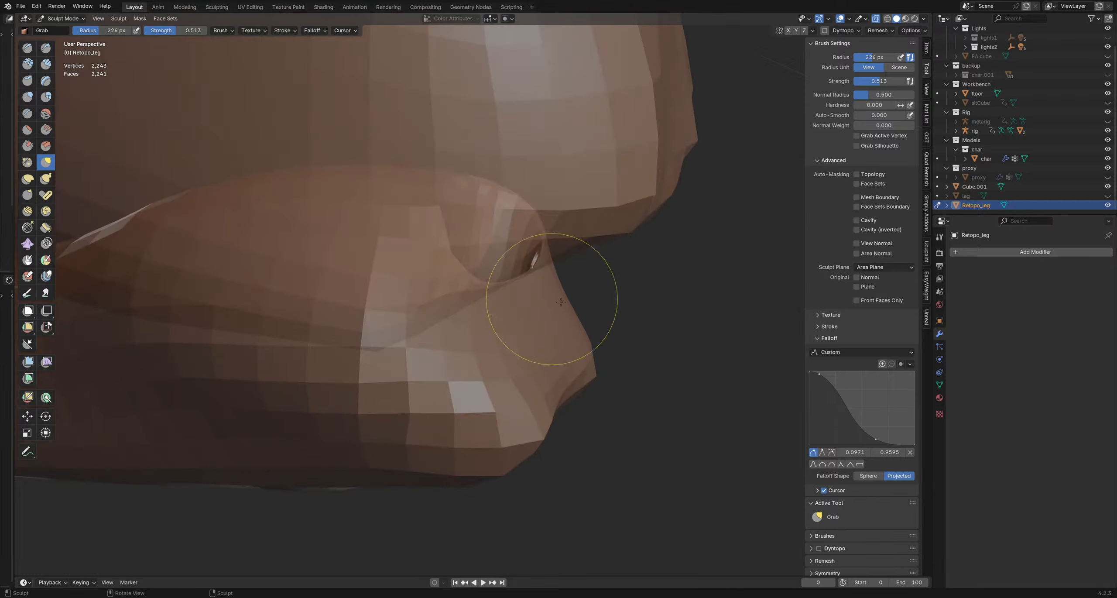
click(869, 479)
drag(544, 276, 646, 311)
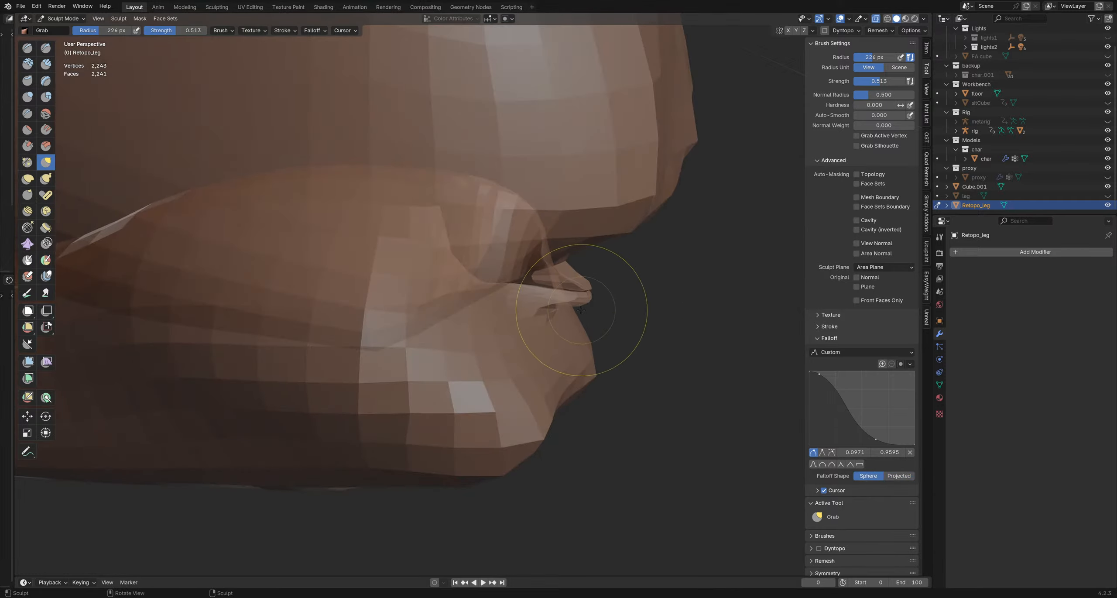
Step: Show the wireframe over the mesh and enlarge the Grab brush radius to 351 px
mouse_move(580, 309)
middle_down()
mouse_move(545, 280)
mouse_move(419, 284)
middle_up()
key(alt+f)
key(alt+f)
key(f)
mouse_move(598, 246)
middle_down()
mouse_move(631, 239)
mouse_move(603, 257)
mouse_move(486, 274)
mouse_move(499, 311)
mouse_move(514, 262)
middle_up()
scroll(631, 239, down, 3)
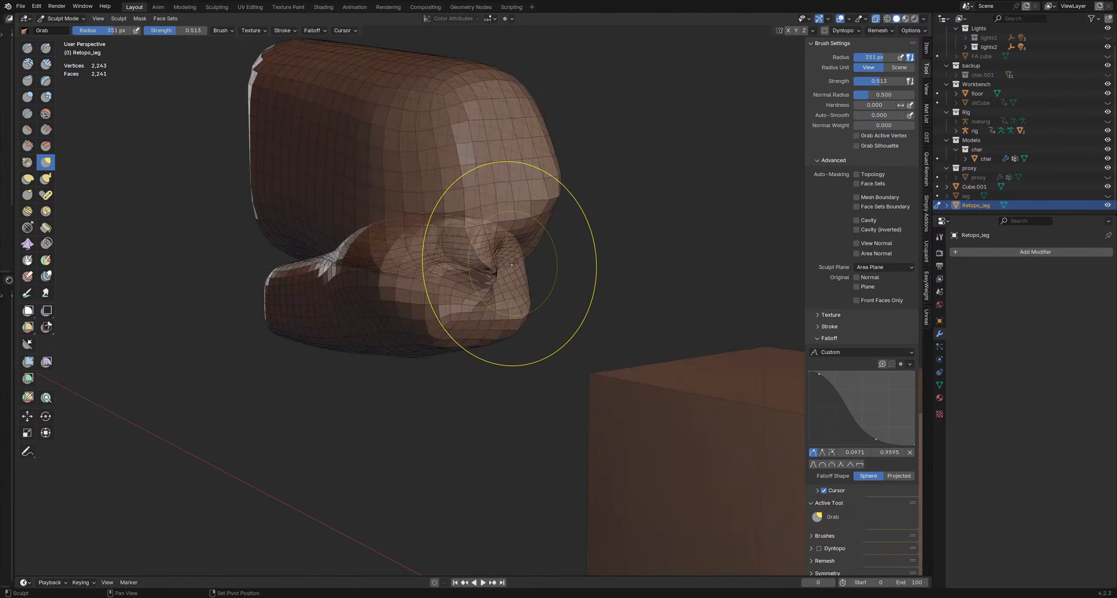
Step: Reduce the Grab brush radius to 280 px and drag the folds around the knee opening outward
middle_drag(514, 263, 559, 253)
drag(512, 262, 507, 256)
middle_drag(492, 248, 547, 260)
key(f)
click(501, 265)
key(f)
click(549, 262)
drag(515, 259, 554, 269)
drag(538, 233, 577, 243)
Step: Pull the pinched knee surface outward from the opposite side of the leg with the Grab brush
middle_drag(578, 242, 554, 249)
drag(569, 260, 543, 267)
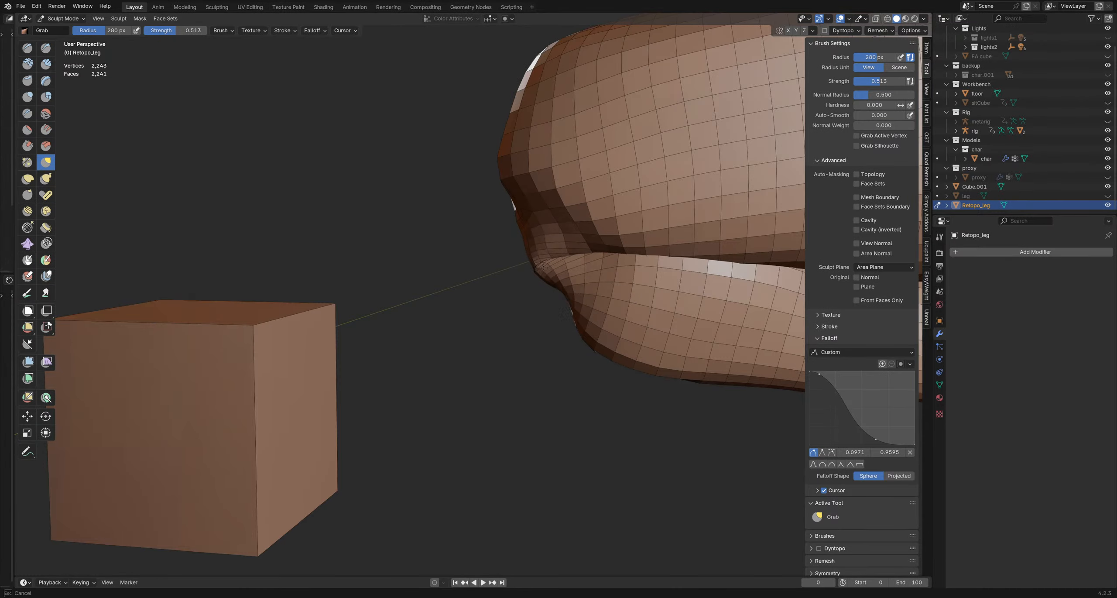
drag(543, 305, 530, 314)
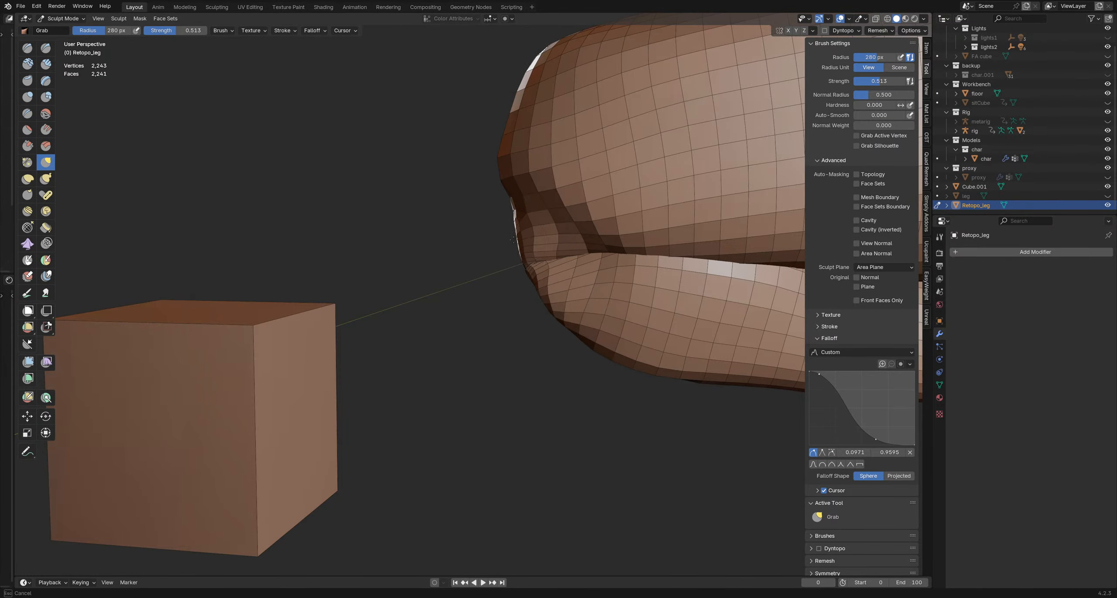
mouse_move(415, 222)
middle_down()
mouse_move(580, 227)
mouse_move(491, 282)
mouse_move(476, 231)
mouse_move(418, 234)
mouse_move(433, 209)
mouse_move(398, 234)
middle_up()
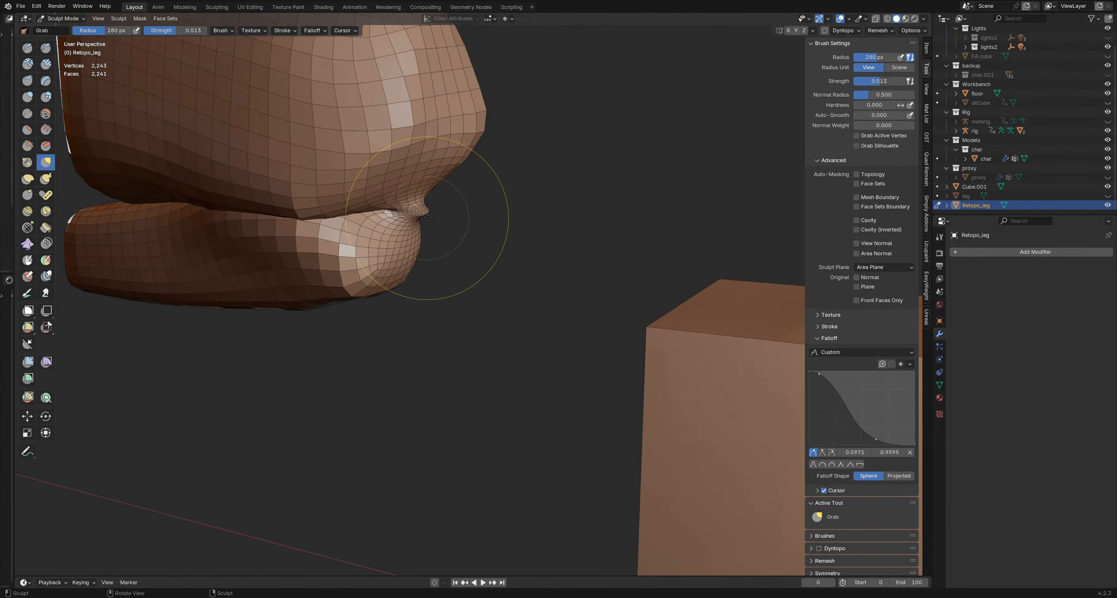
Step: Push the small protrusion at the back of the knee inward and set the Grab radius to 285 px
scroll(427, 218, up, 1)
key(f)
click(492, 216)
drag(429, 217, 398, 205)
mouse_move(441, 218)
middle_down()
mouse_move(367, 207)
mouse_move(561, 185)
mouse_move(512, 196)
middle_up()
key(f)
click(493, 207)
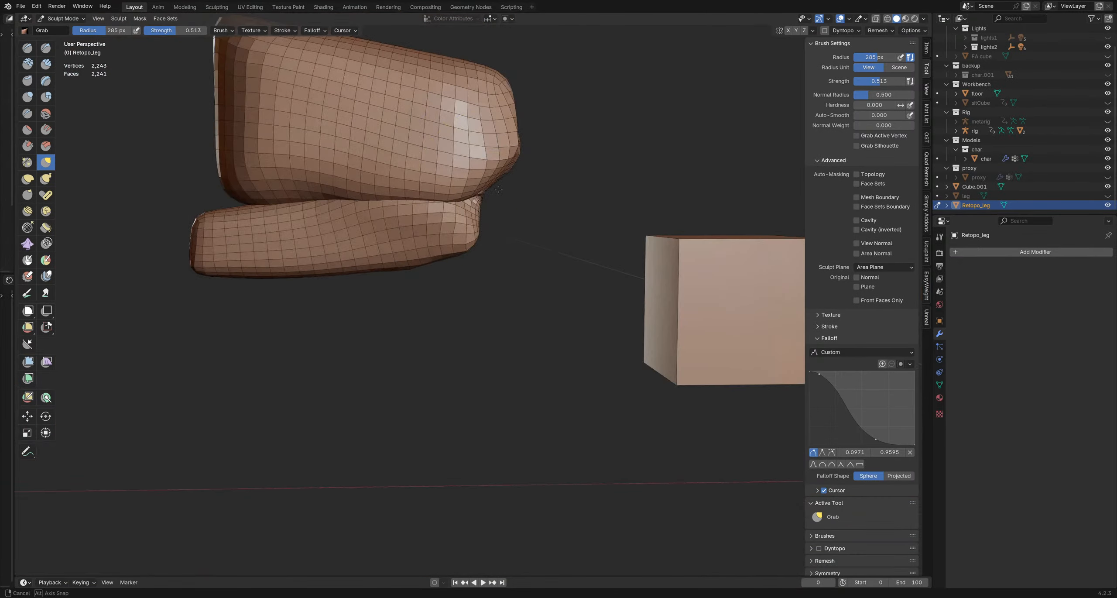
middle_drag(385, 196, 478, 252)
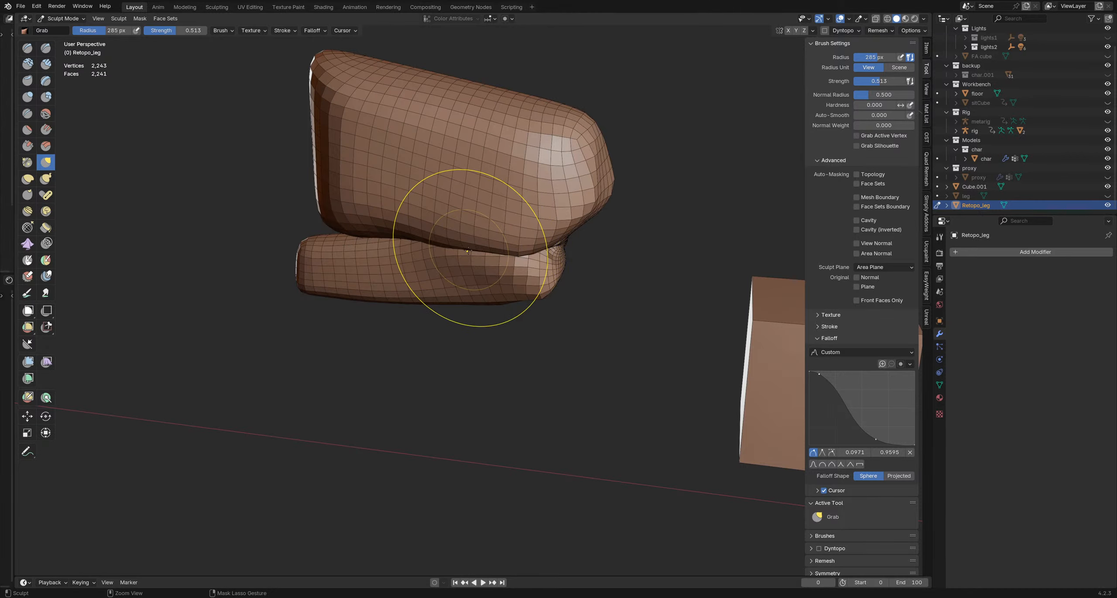
Step: Return to Object Mode, delete Retopo_leg and unhide the original leg object
key(ctrl+Tab)
click(382, 233)
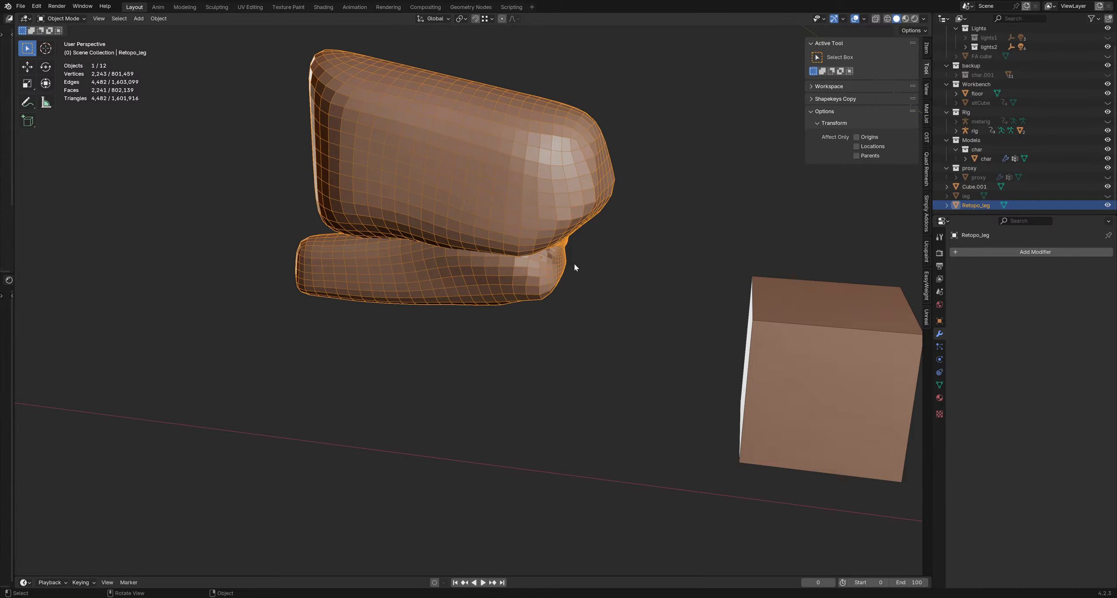
click(574, 264)
click(507, 208)
middle_drag(506, 204, 446, 230)
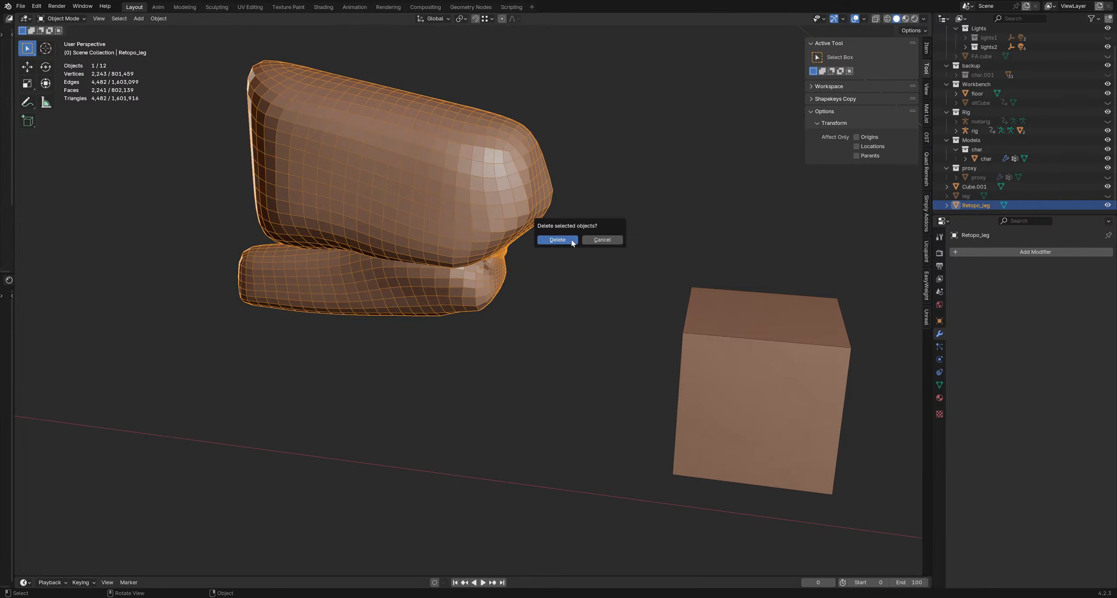
click(557, 240)
click(1108, 205)
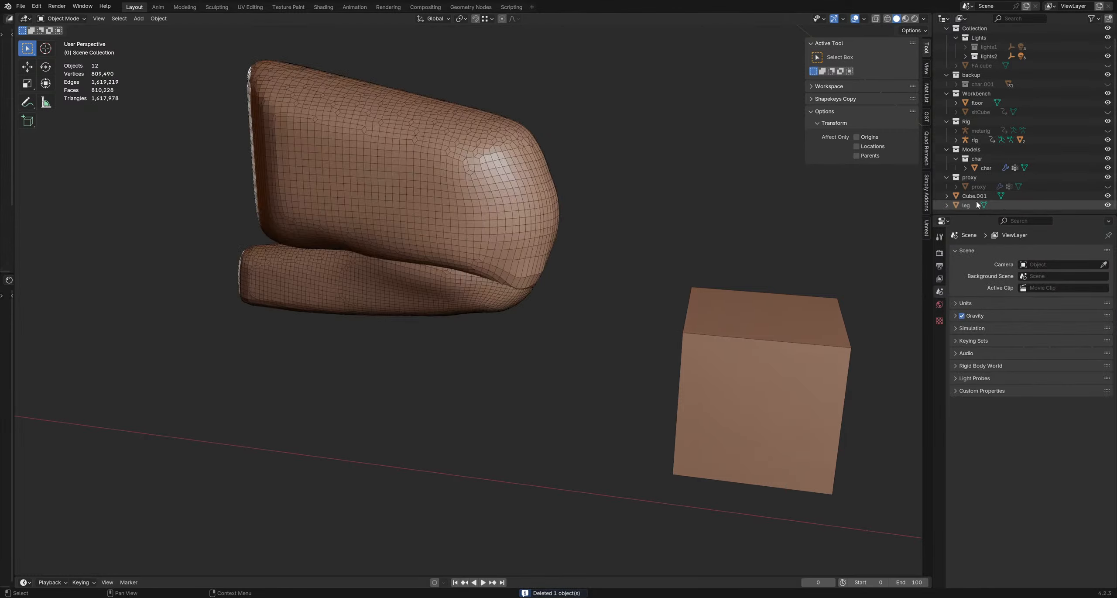
Step: Select the leg object and move it about 1.98 m along the Y axis
click(524, 226)
mouse_move(519, 237)
middle_down()
mouse_move(530, 230)
mouse_move(525, 249)
mouse_move(536, 239)
middle_up()
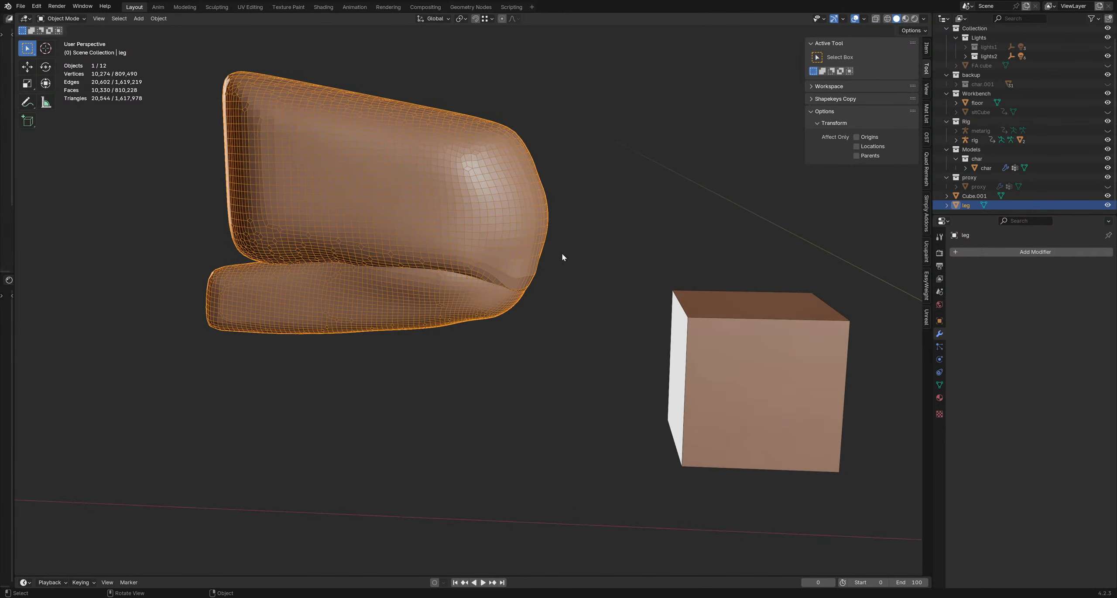
click(562, 253)
click(527, 217)
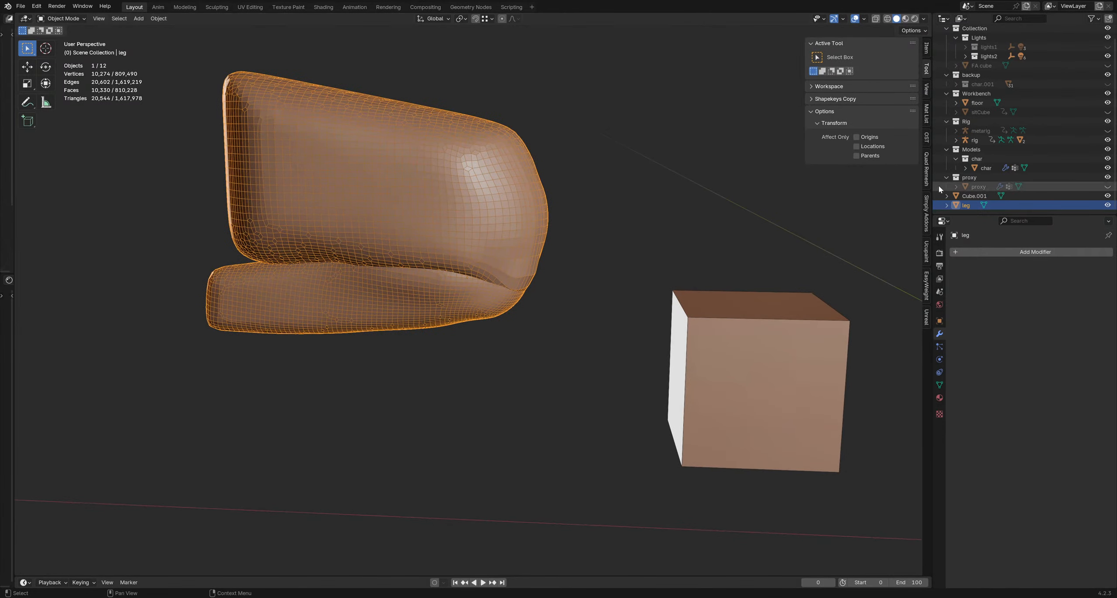
click(563, 222)
click(531, 219)
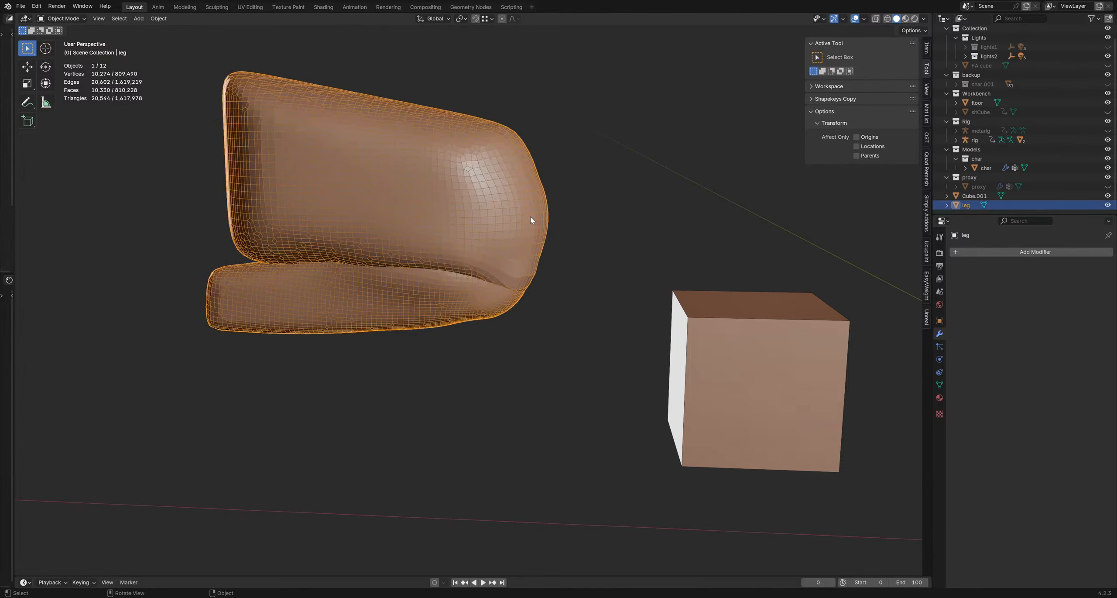
middle_drag(531, 219, 580, 216)
key(g)
key(y)
click(671, 209)
middle_drag(476, 271, 562, 274)
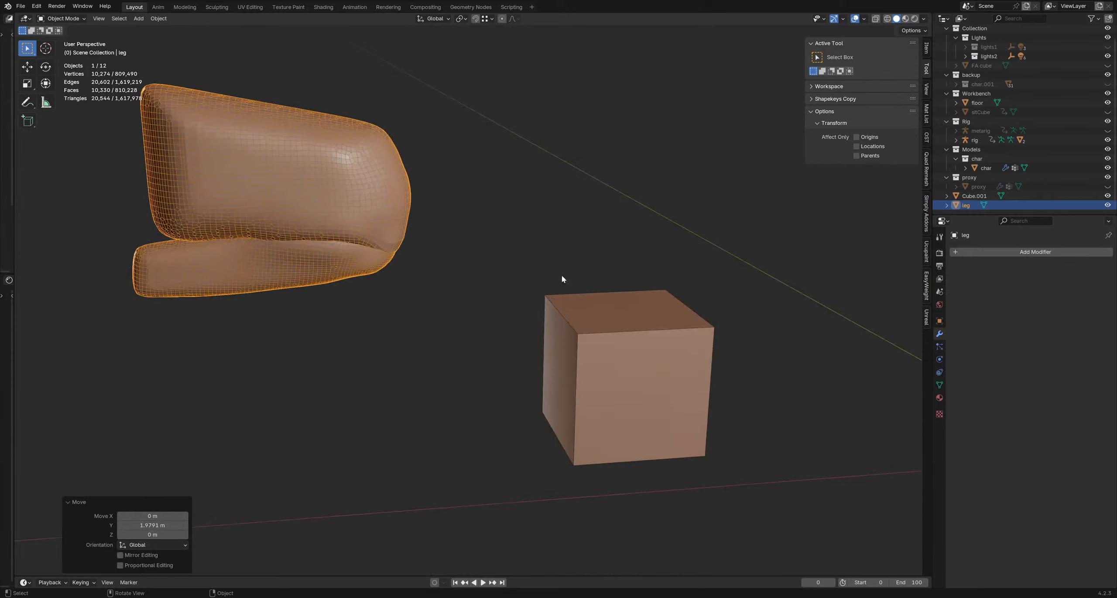
Step: Duplicate the cube and place the copy in front of the leg's open end
click(581, 315)
scroll(503, 250, down, 2)
shift+middle_drag(438, 279, 506, 245)
key(shift+d)
click(231, 187)
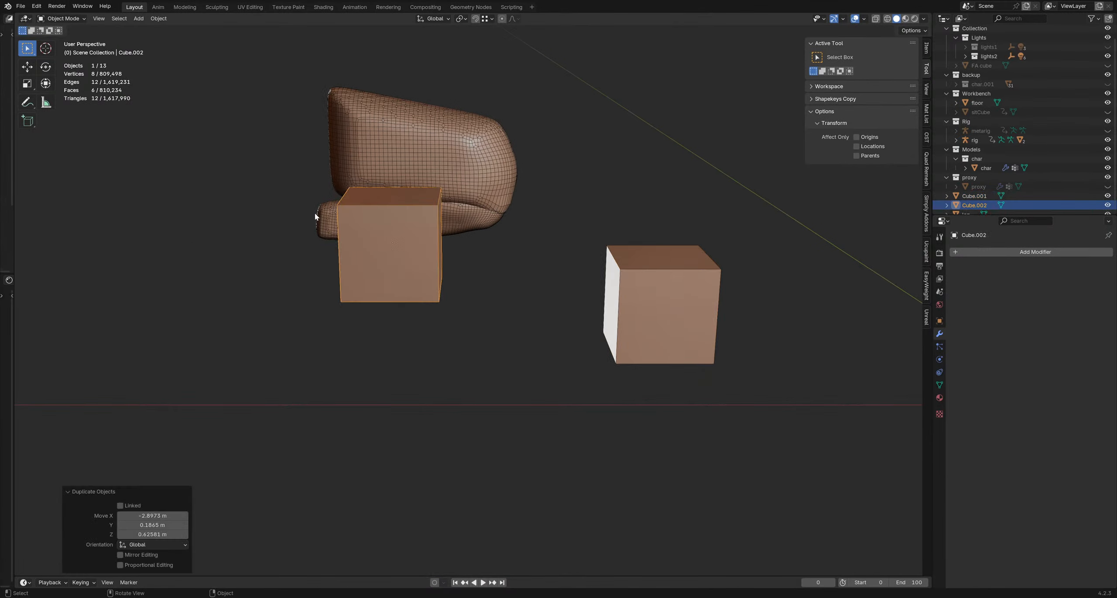
key(g)
click(292, 171)
Step: Adjust the cube copy's height along the Z axis to line it up with the leg
scroll(347, 179, up, 2)
shift+middle_drag(349, 182, 413, 204)
key(g)
key(z)
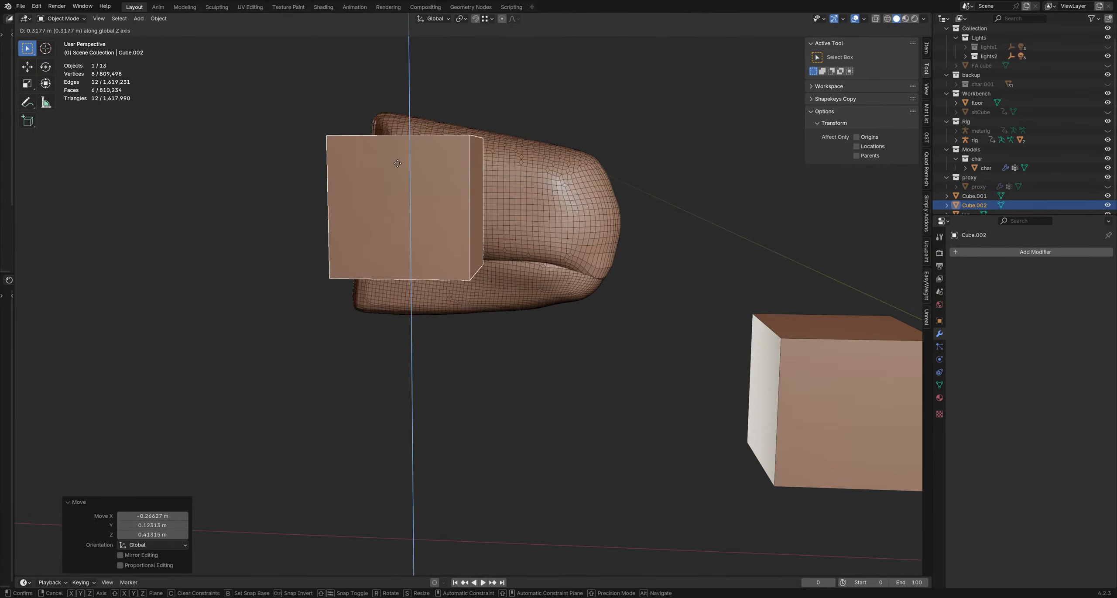
click(453, 205)
click(476, 213)
shift+middle_drag(485, 221, 453, 227)
Step: In Edit Mode with face selection, extrude the cube copy's knee-side face about 1.14 m outward
key(Tab)
key(3)
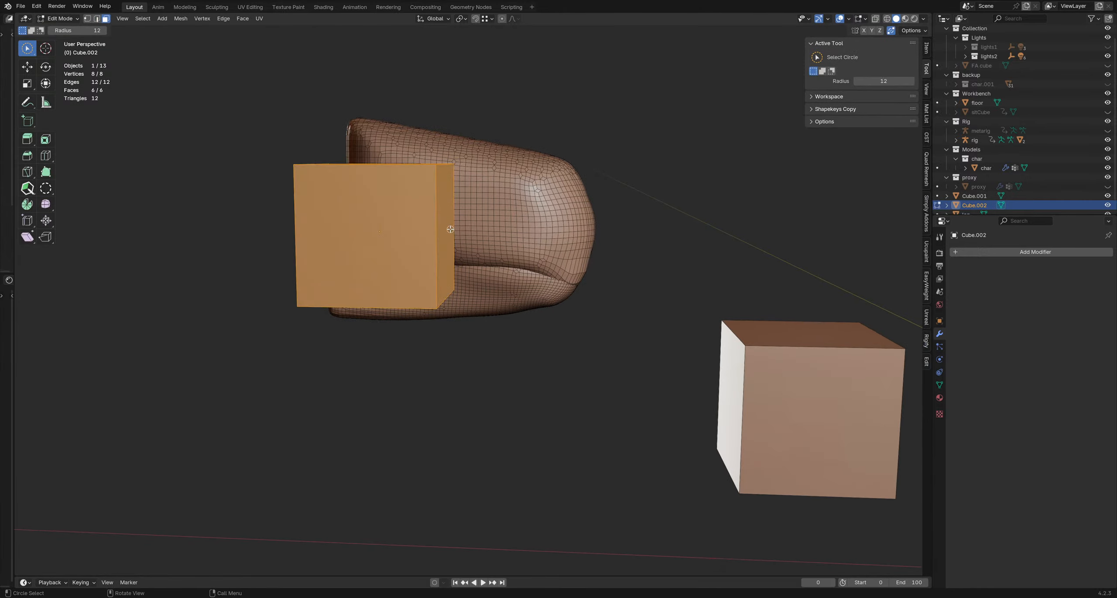
click(450, 227)
key(e)
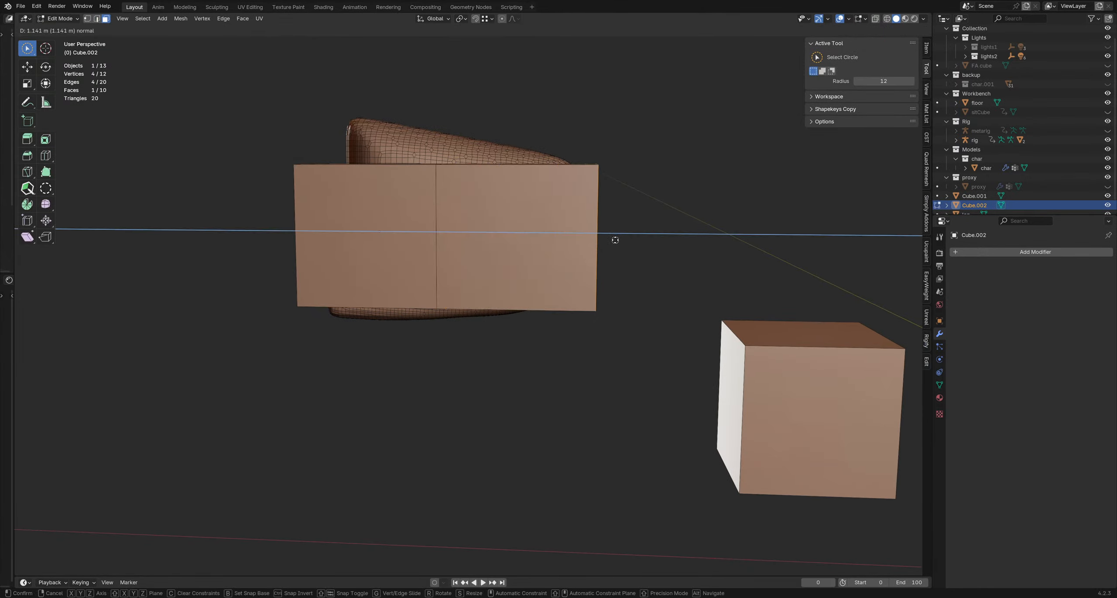
click(614, 240)
Step: Tilt the extruded end face by 31.6° and fine-tune it by -6.8° in a second rotation
key(r)
click(635, 242)
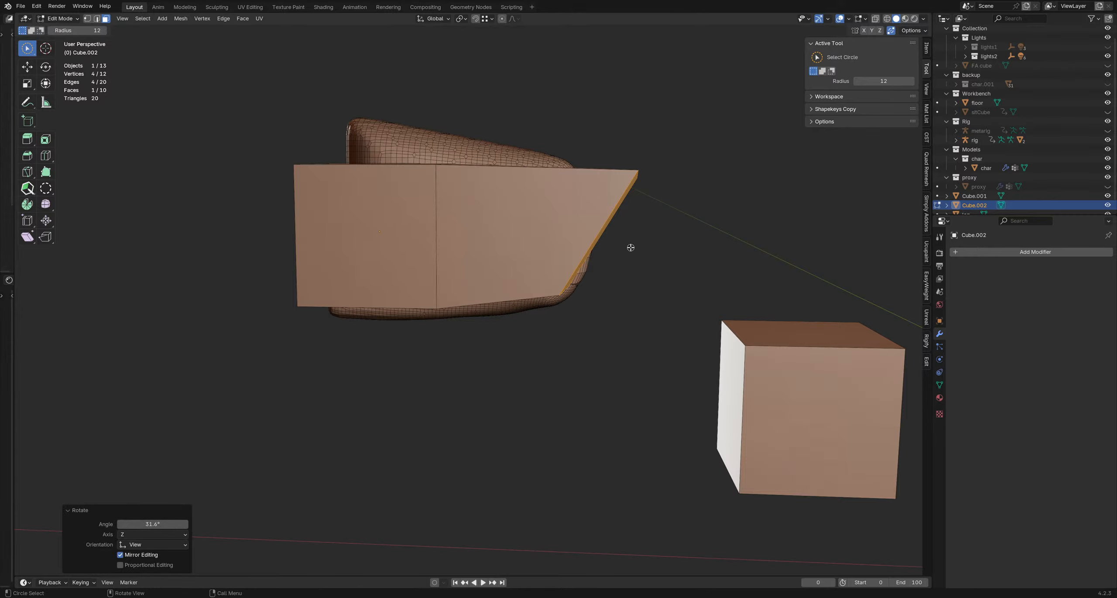
middle_drag(628, 244, 531, 254)
key(r)
click(612, 235)
middle_drag(611, 234, 640, 214)
Step: Extrude the tilted end face past the knee, move it -0.162 m in X and -0.285 m in Z, and rotate it downward
key(e)
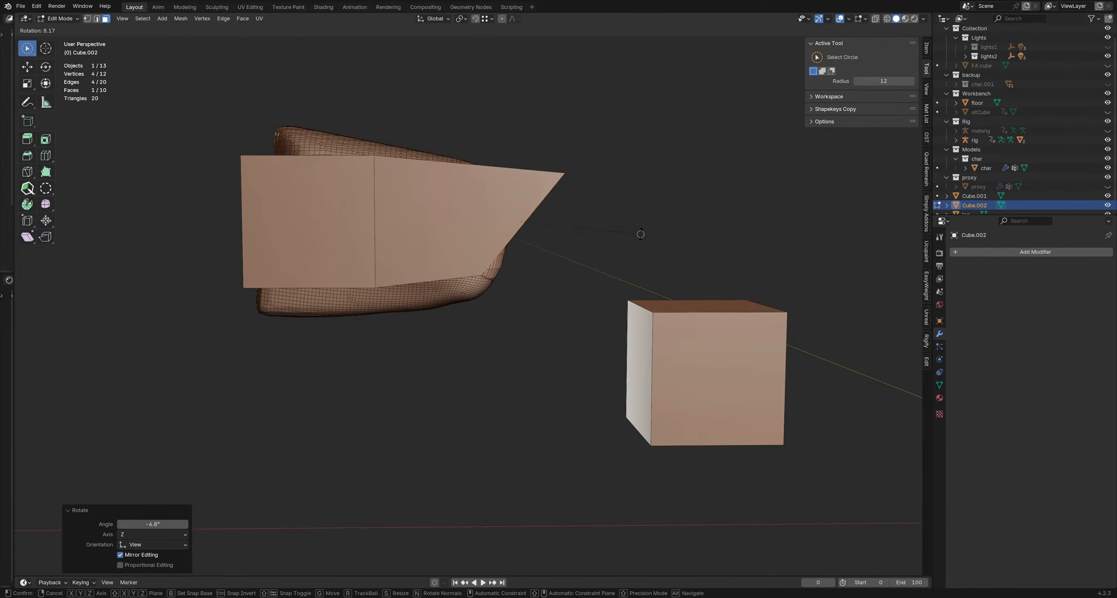
click(640, 282)
key(g)
click(617, 313)
key(r)
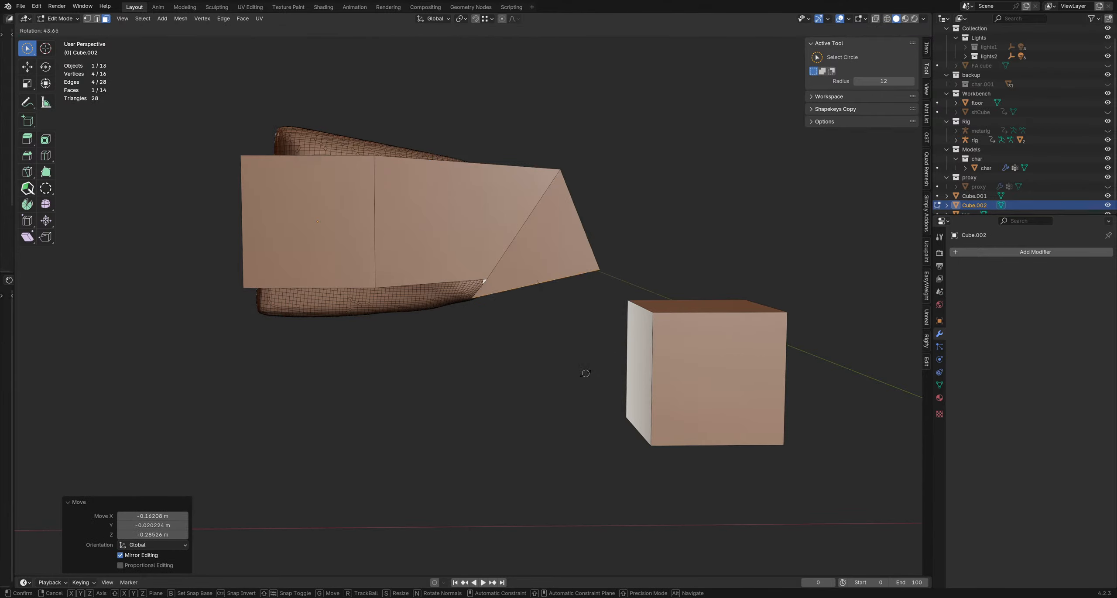
click(569, 366)
Step: Fine-tune the new face with small moves and a rotation of about 10° until it lies nearly horizontal below the knee
key(g)
click(575, 369)
key(r)
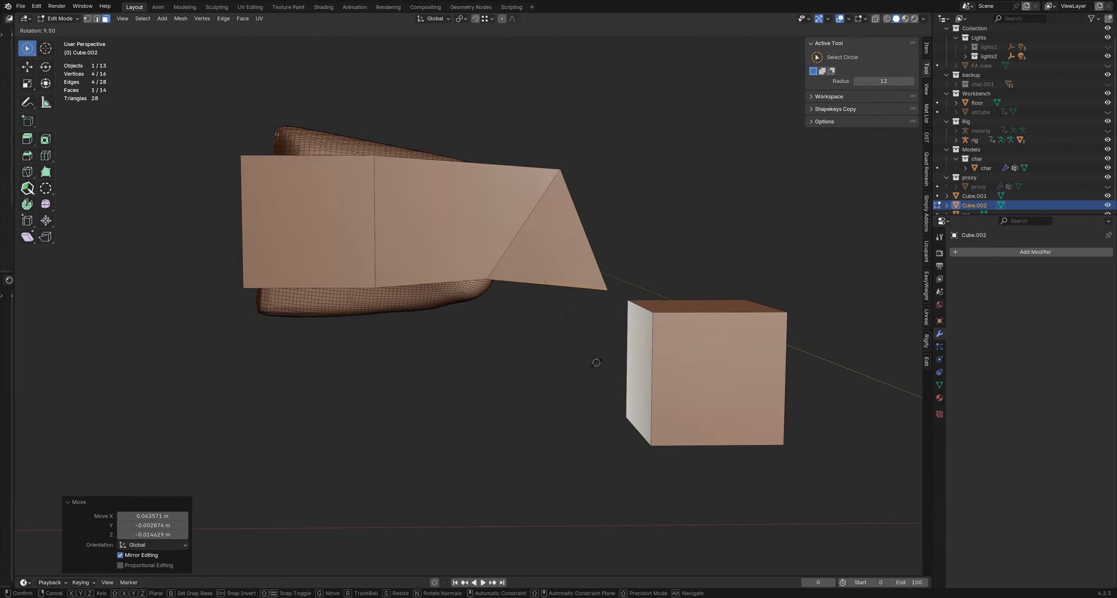
click(597, 358)
key(g)
click(599, 344)
shift+middle_drag(577, 297, 569, 300)
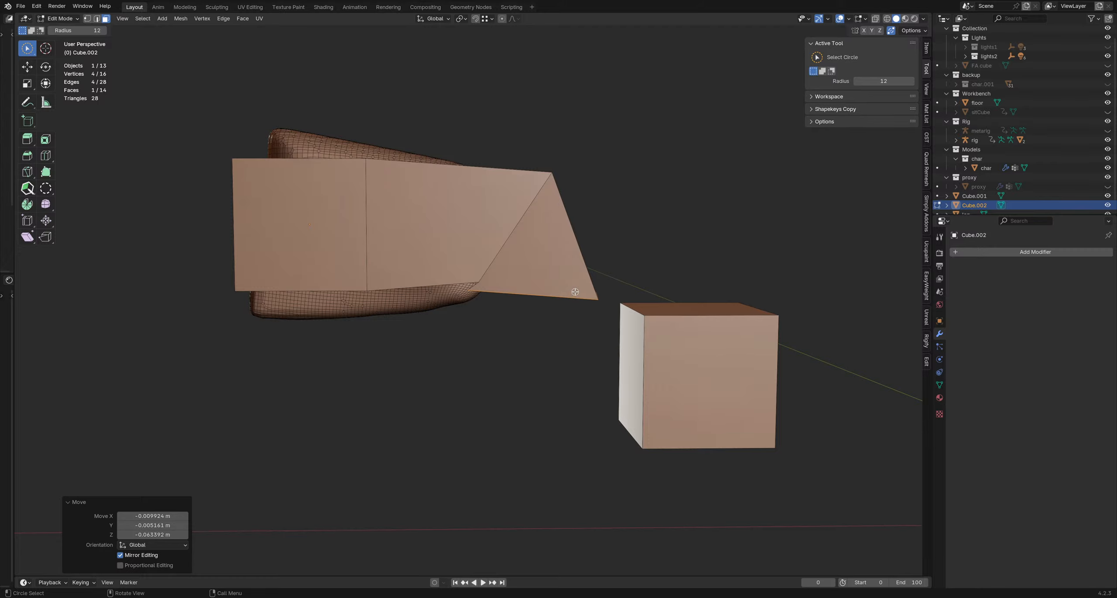
Step: Extrude the underside face again, shift it -0.215 m in X and 0.423 m in Z towards the crease, and rotate it 76.2°
key(e)
click(521, 331)
key(g)
click(491, 274)
key(r)
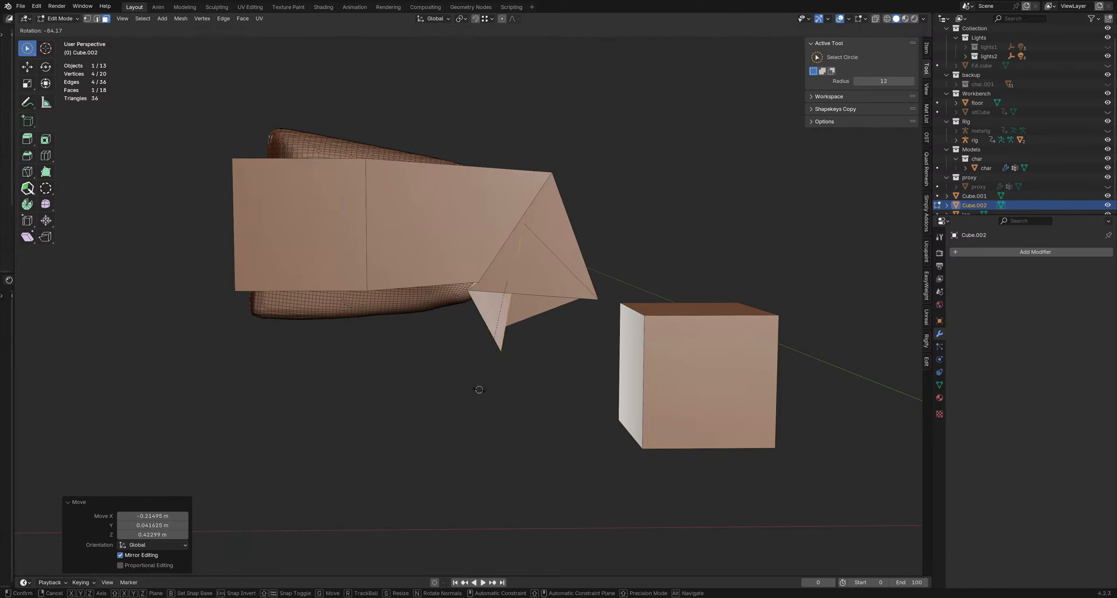
right_click(490, 211)
middle_drag(537, 288, 715, 406)
key(r)
click(499, 378)
Step: Refine the extruded face with further rotations from different view angles and shift it -0.116 m in X and 0.116 m in Z
key(r)
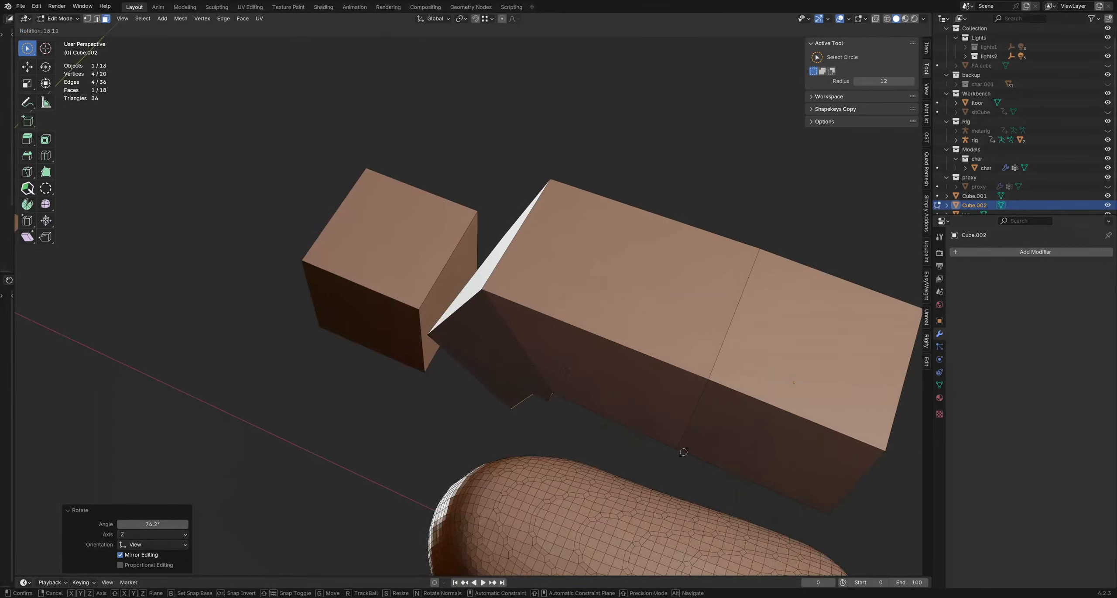
click(684, 451)
middle_drag(628, 406, 526, 217)
key(r)
click(563, 227)
key(g)
click(586, 286)
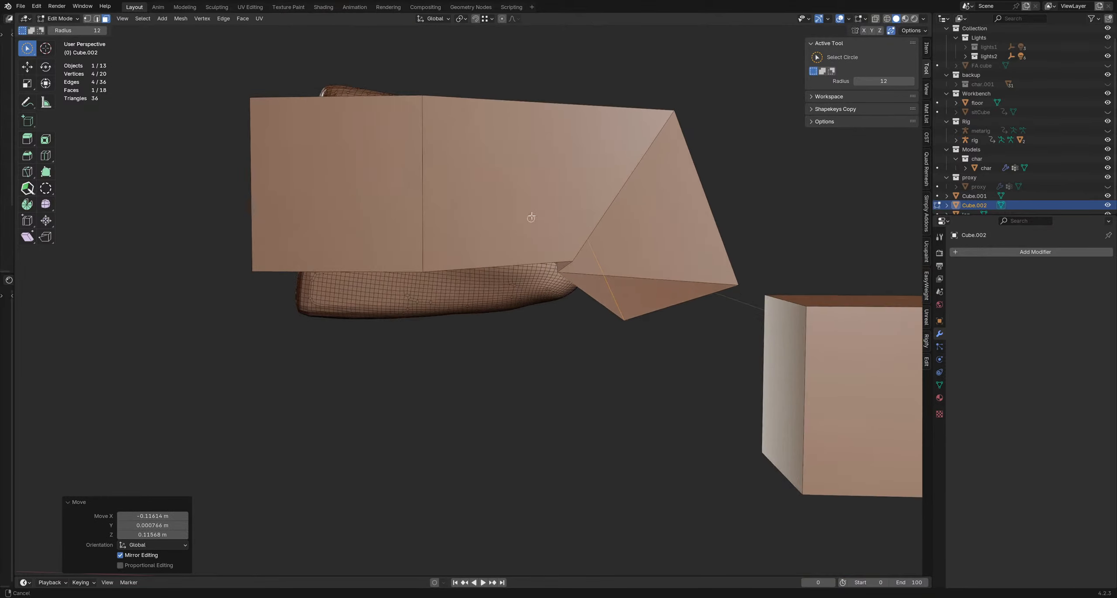
key(r)
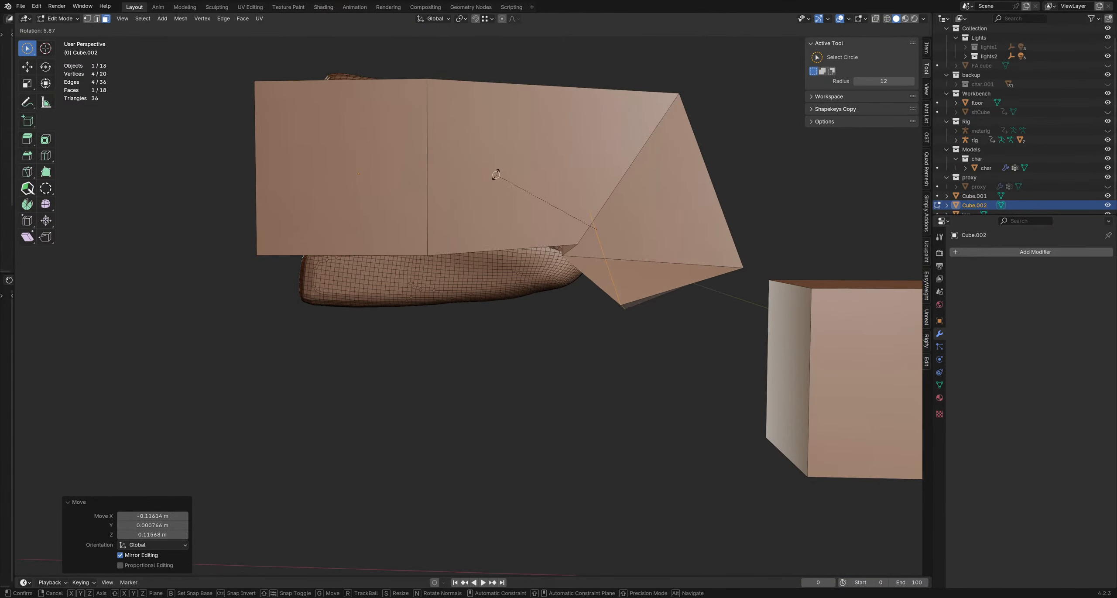
click(497, 174)
Step: Extrude the face back beneath the thigh as the lower leg, position it, and scale its end to about 0.56
key(e)
click(406, 253)
scroll(406, 253, down, 3)
middle_drag(406, 253, 518, 294)
key(g)
click(352, 249)
key(g)
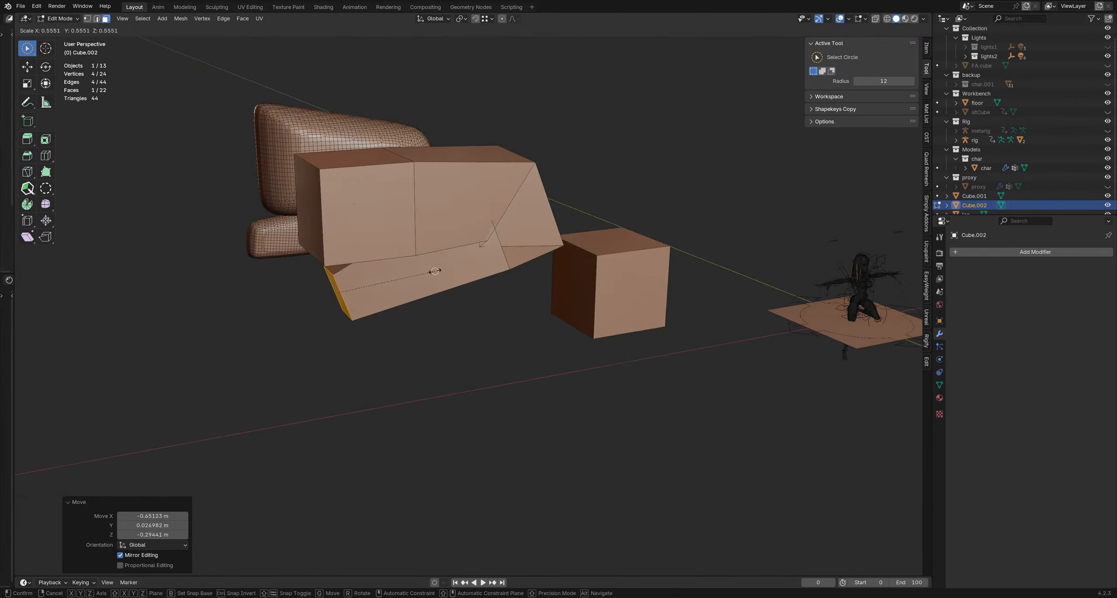
click(435, 271)
Step: Reposition the lower leg's end face and rotate it 4.72°
middle_drag(435, 271, 524, 244)
key(g)
click(376, 228)
key(r)
click(445, 253)
Step: Straighten the lower leg's end face with another rotation from the leg's open end and a 6.55° rotation in side view
middle_drag(445, 253, 418, 304)
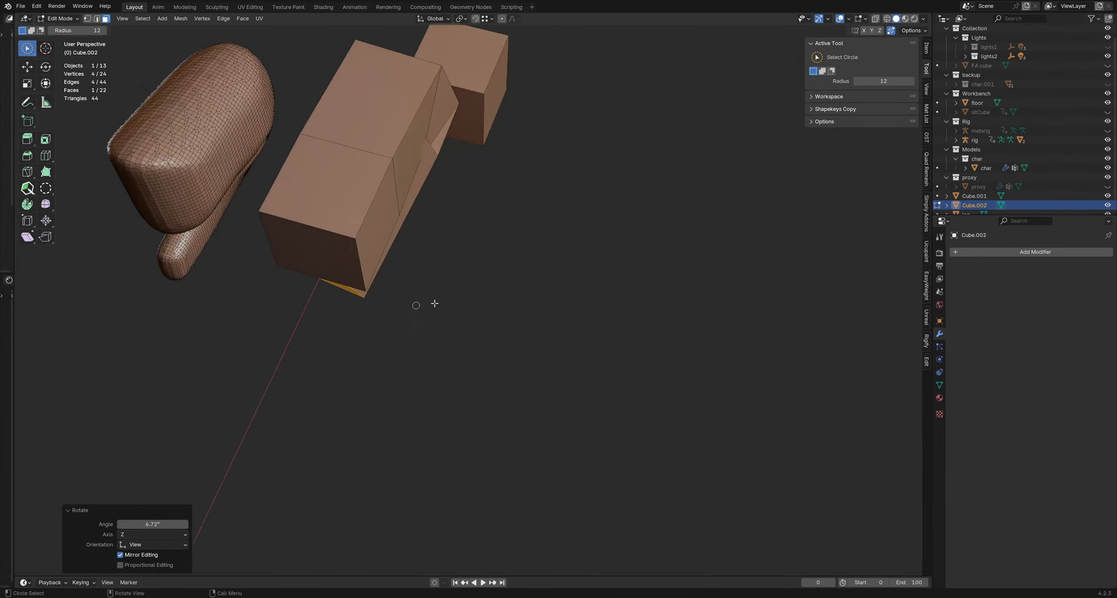
key(r)
click(478, 264)
middle_drag(479, 264, 347, 205)
scroll(454, 231, up, 2)
scroll(454, 231, up, 2)
middle_drag(454, 231, 427, 247)
key(r)
click(454, 222)
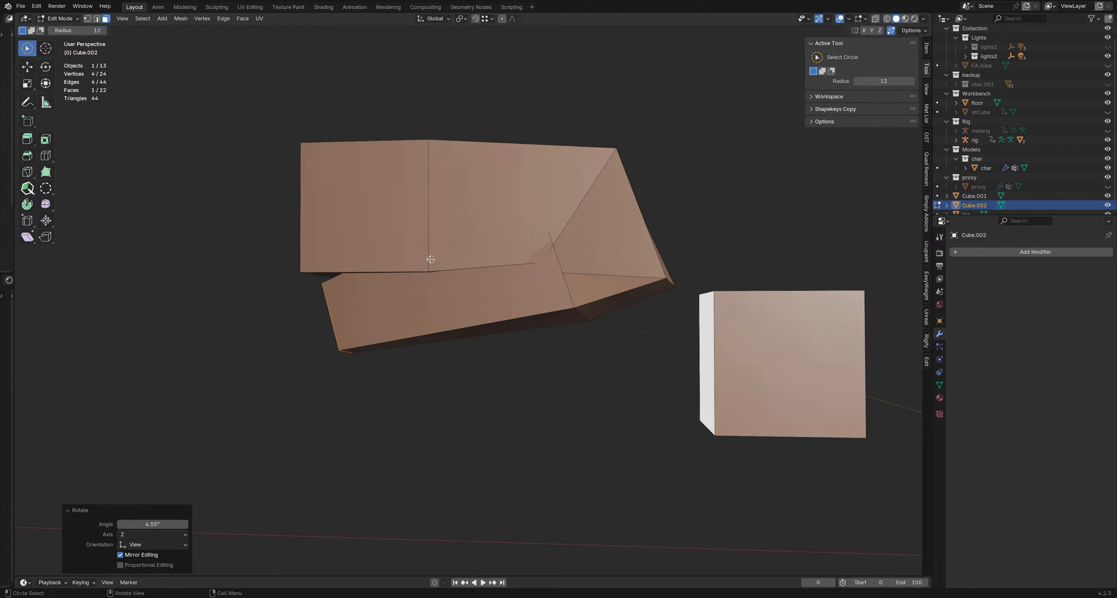
Step: Add a loop cut close to each open end, sliding the lower leg's by -0.904 and the thigh's by -0.815
middle_drag(425, 260, 406, 266)
key(ctrl+r)
click(415, 332)
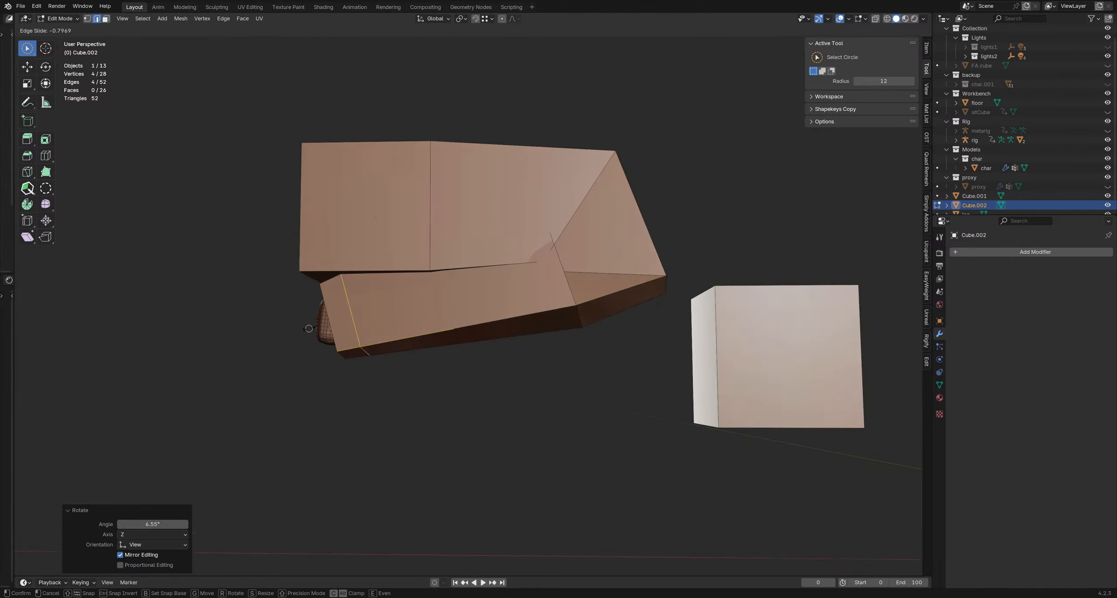
click(299, 329)
key(ctrl+r)
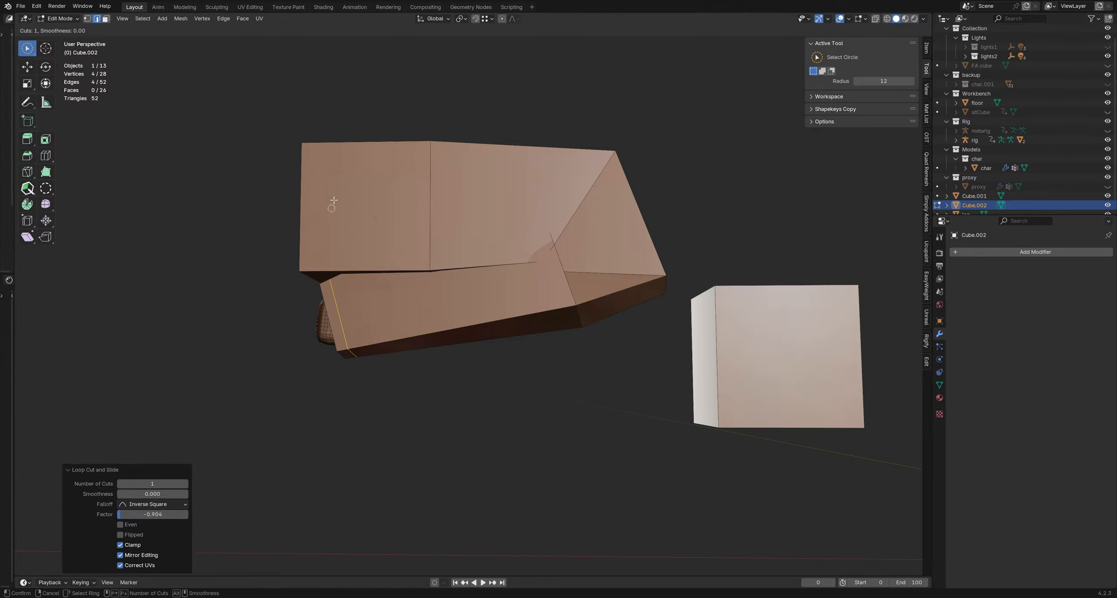
click(357, 147)
click(305, 146)
Step: Add a centred lengthwise loop cut around the whole leg and scale it by 1.278 in X-ray view to round the profile
middle_drag(401, 203, 444, 237)
key(ctrl+r)
click(429, 221)
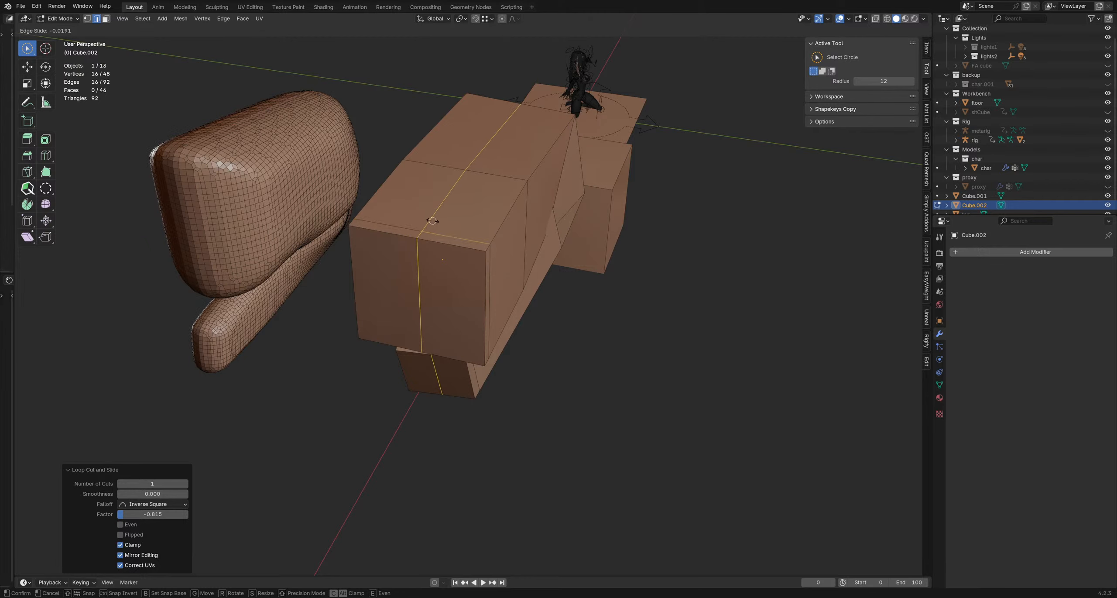
click(430, 220)
key(alt+z)
middle_drag(535, 249, 584, 240)
key(s)
click(549, 228)
Step: In Object Mode, add a level 2 Subdivision modifier to the blocky leg and apply it
key(ctrl+Tab)
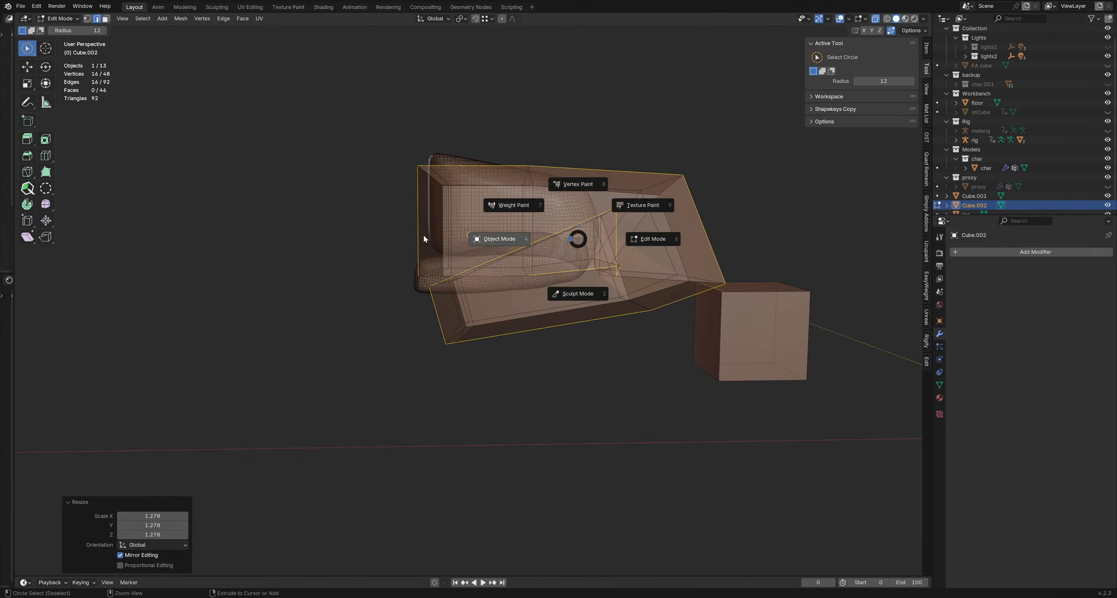
click(523, 225)
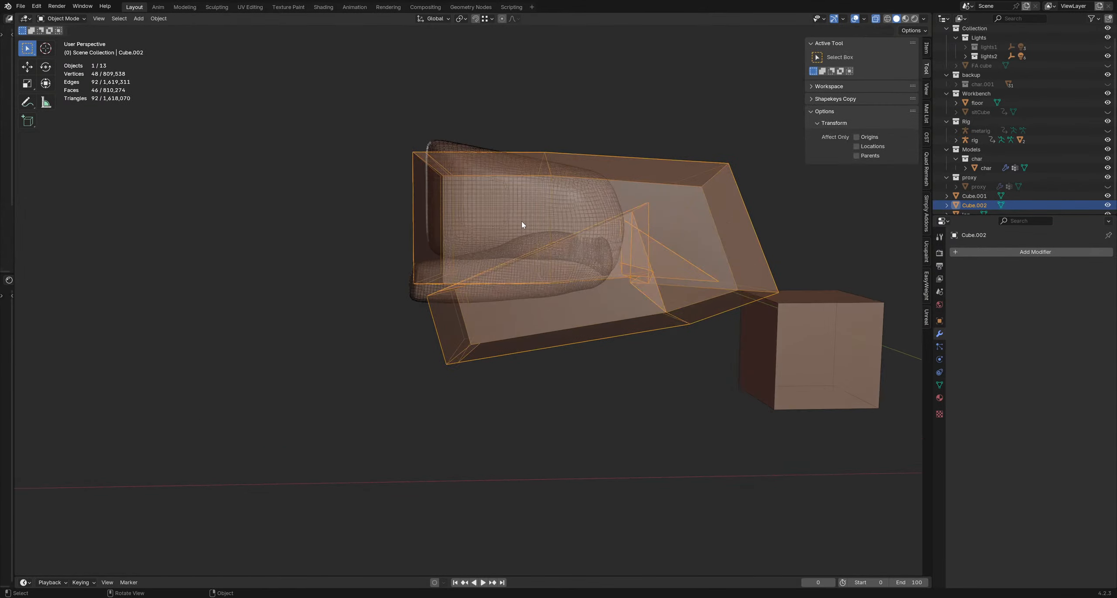
middle_drag(524, 229, 469, 265)
key(ctrl+2)
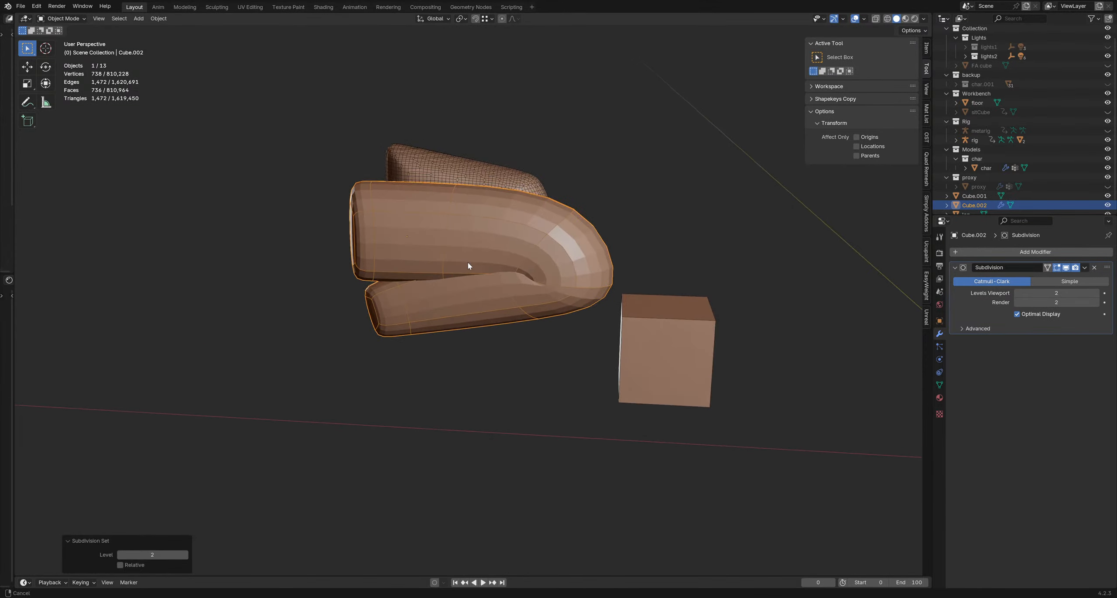
click(1085, 268)
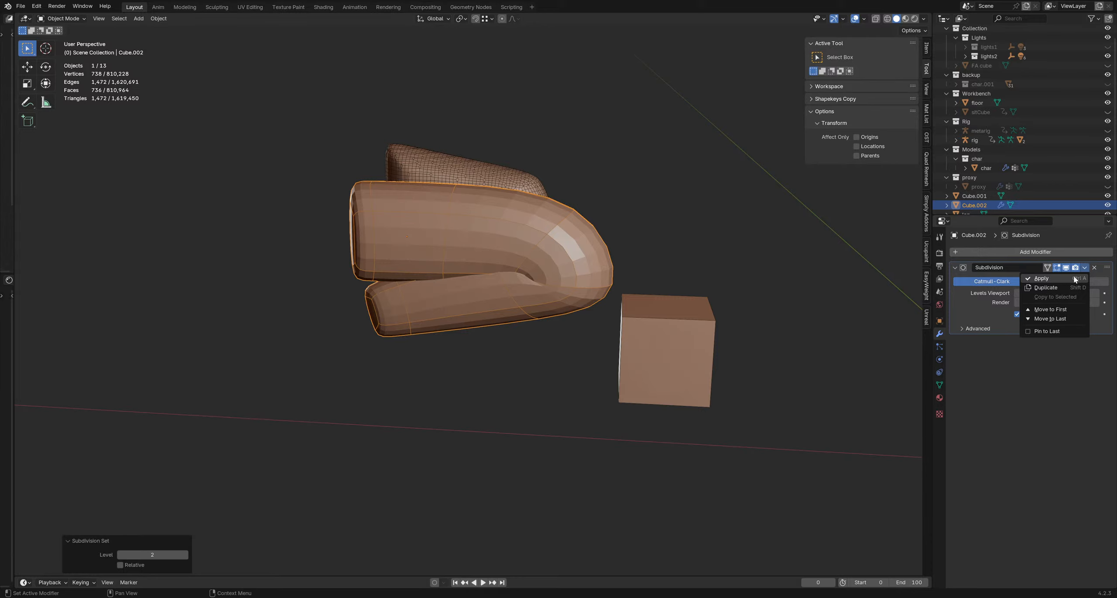
click(1075, 279)
middle_drag(554, 240, 536, 254)
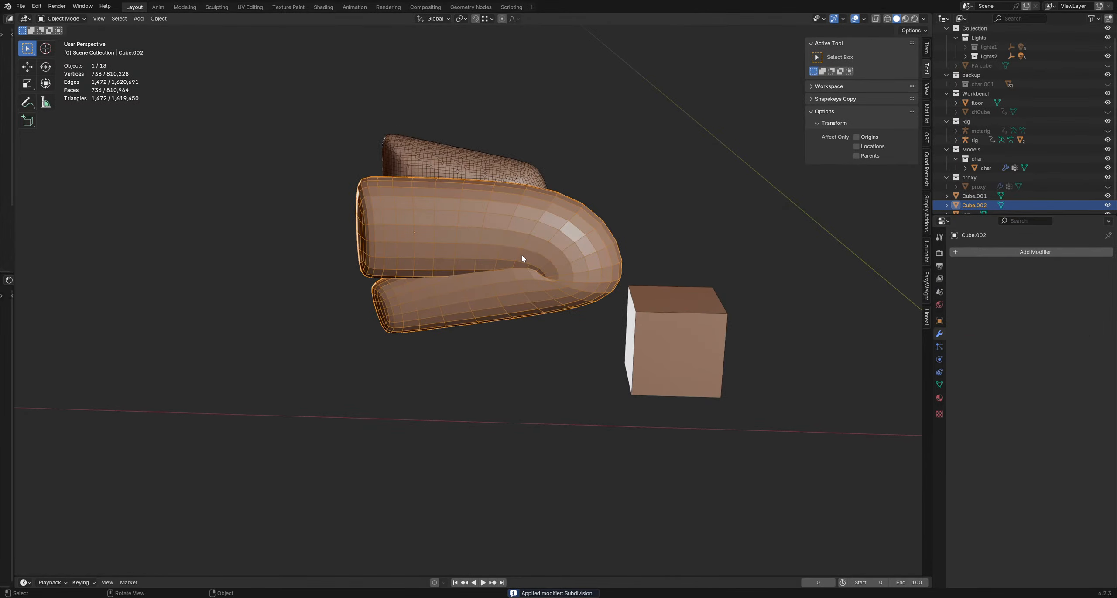
key(ctrl+Tab)
click(518, 318)
key(f)
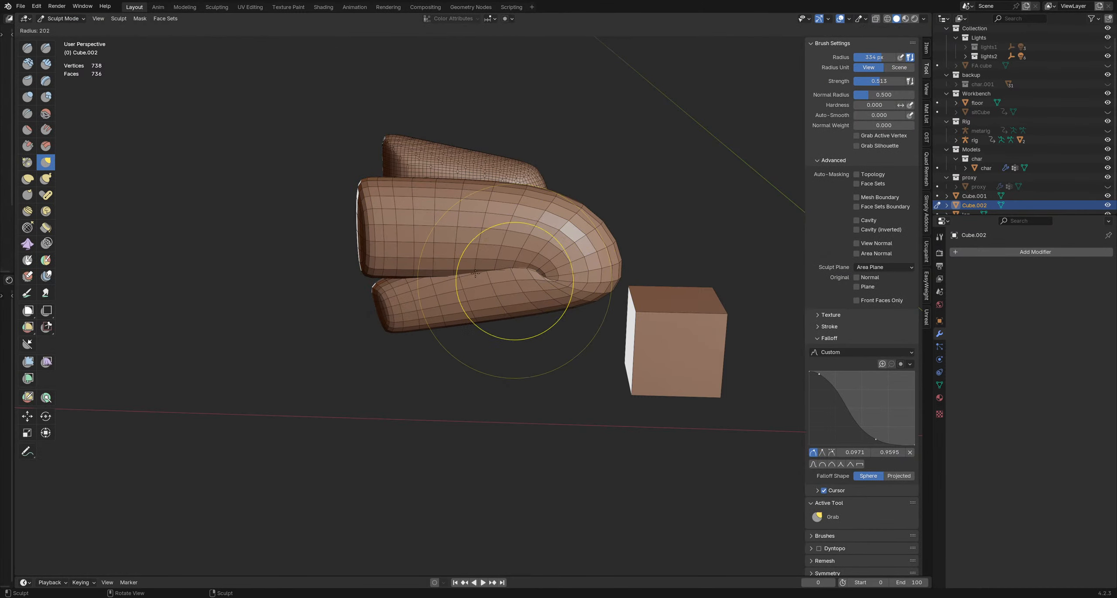
click(476, 273)
scroll(529, 275, up, 2)
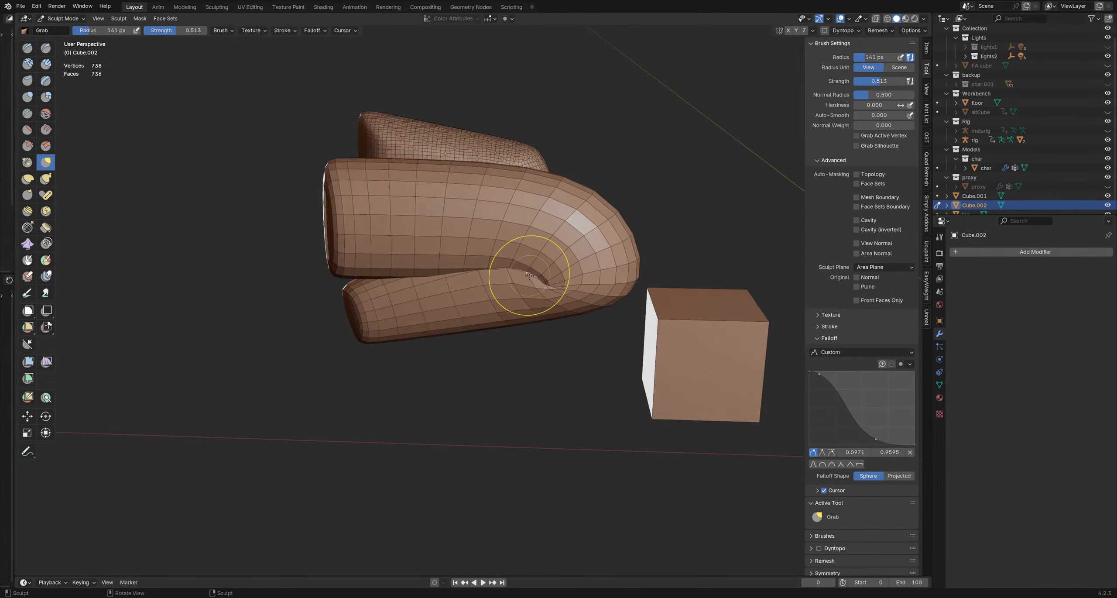
scroll(529, 275, up, 2)
scroll(458, 268, down, 3)
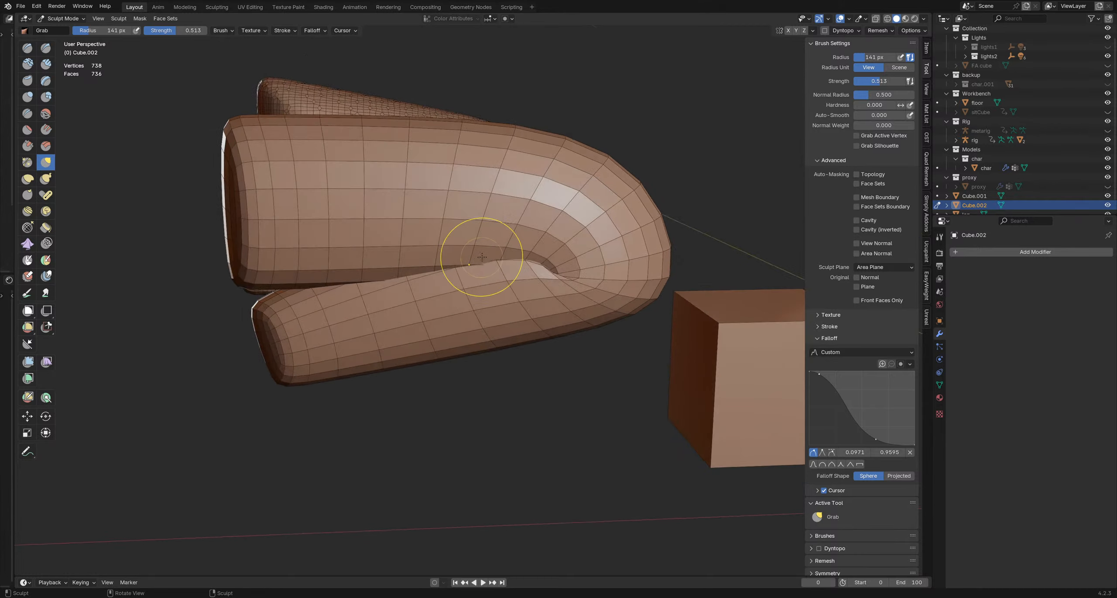
key(ctrl+Tab)
click(473, 252)
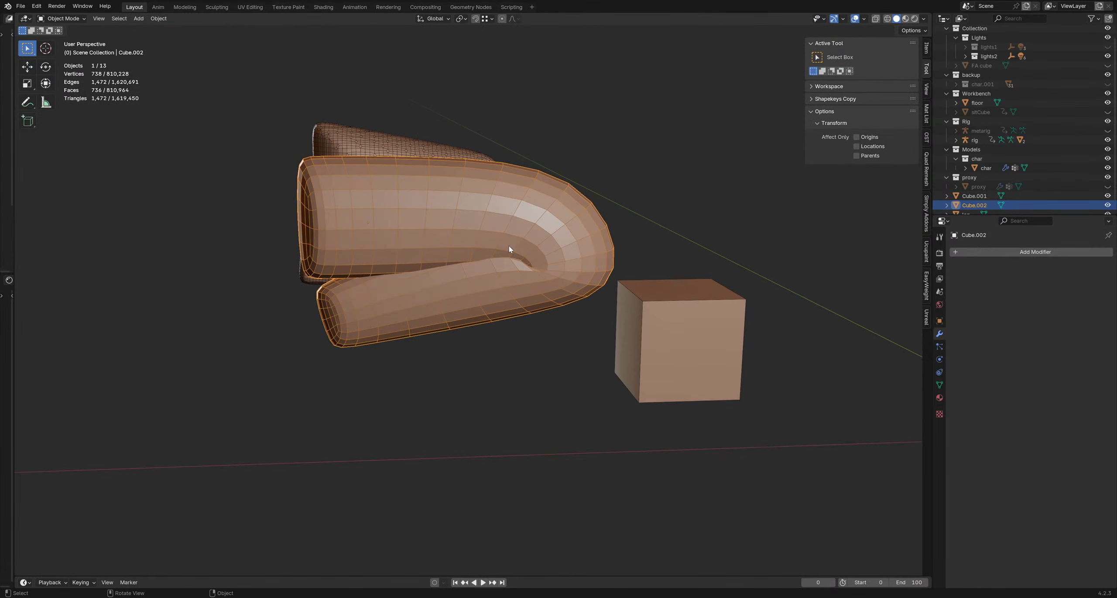
scroll(519, 212, up, 2)
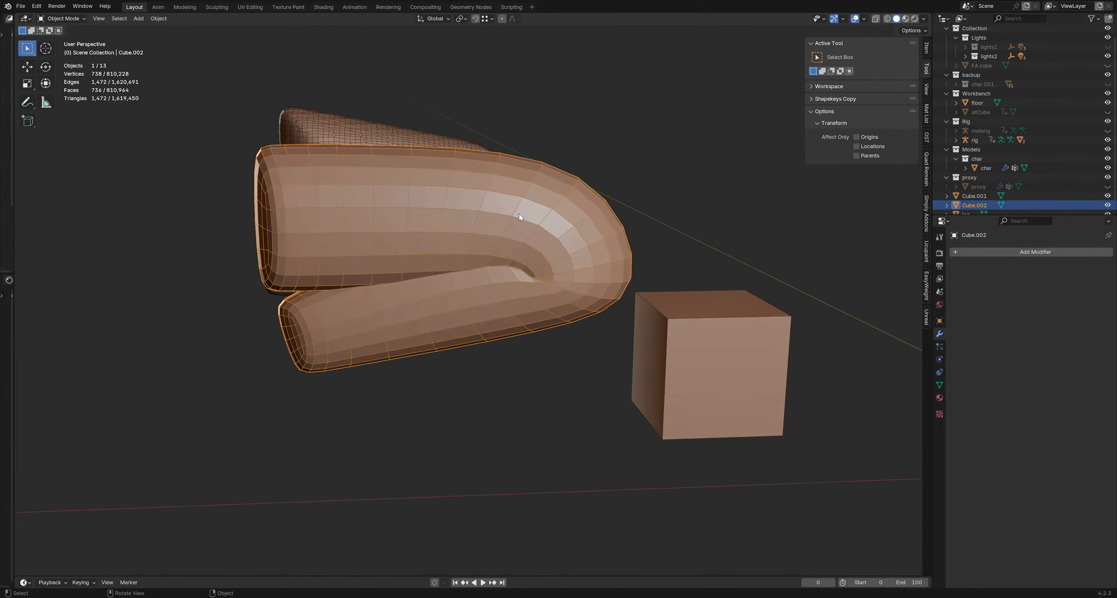
Step: In Sculpt Mode, enlarge the Grab brush radius to 369 px and reshape the outer curve of the knee
key(ctrl+Tab)
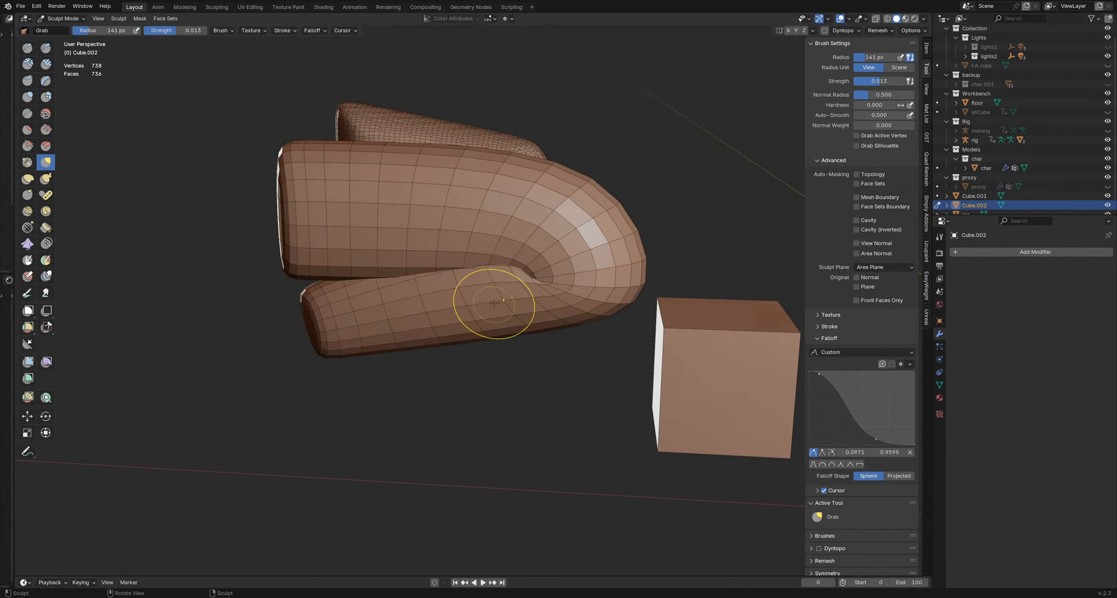
key(f)
click(502, 282)
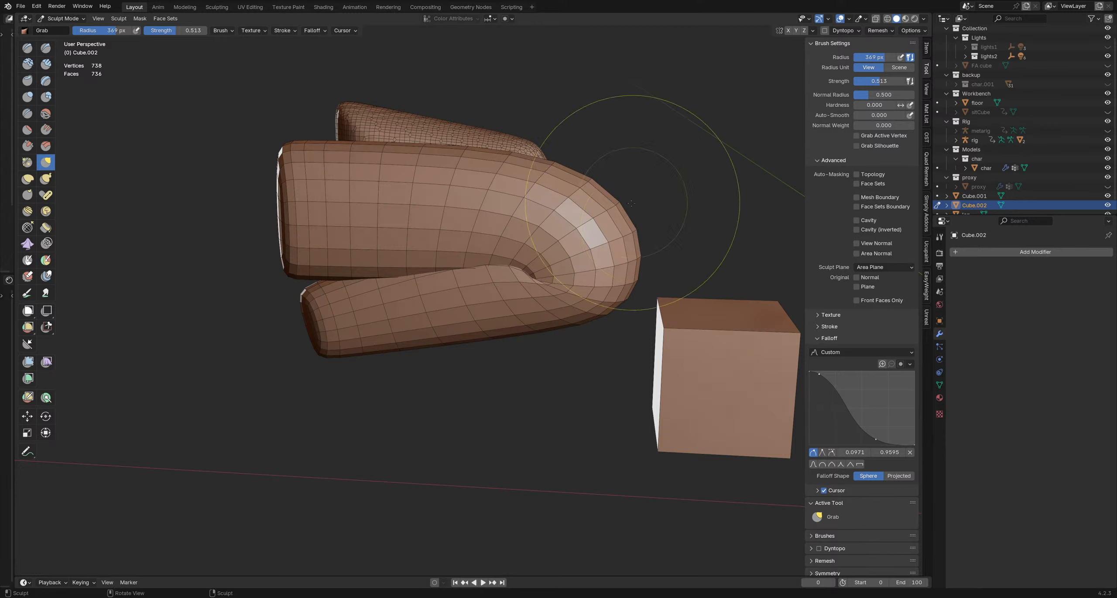
mouse_move(619, 274)
middle_down()
mouse_move(638, 264)
mouse_move(553, 279)
middle_up()
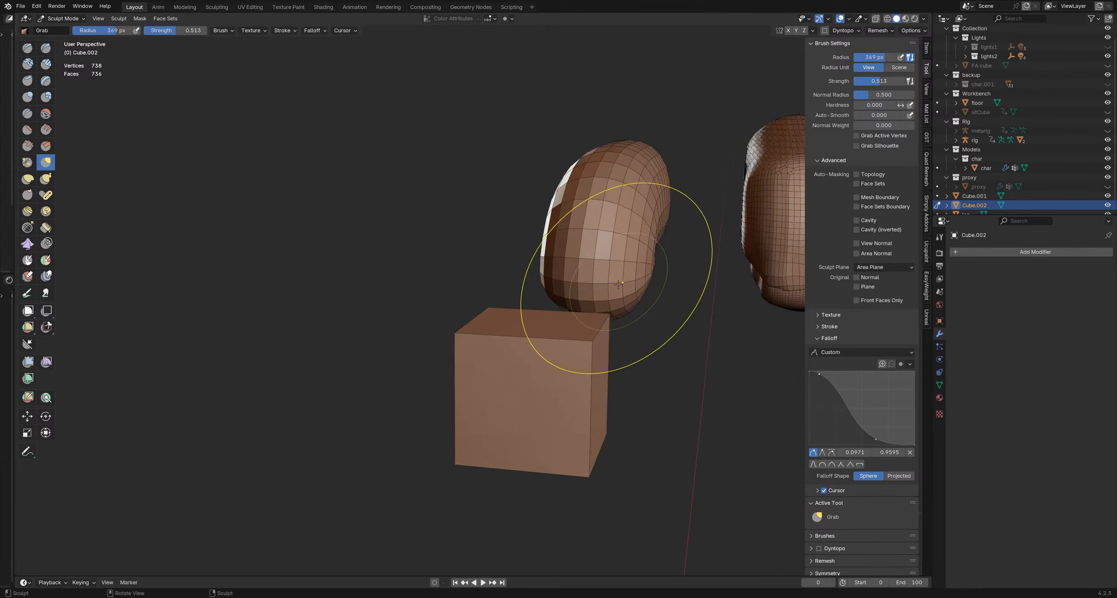
mouse_move(658, 277)
middle_down()
mouse_move(614, 257)
mouse_move(648, 273)
mouse_move(695, 250)
mouse_move(624, 258)
mouse_move(544, 305)
mouse_move(501, 293)
middle_up()
Step: Swell the crease behind the knee using the Inflate/Deflate brush with a radius of 232 px
key(f)
click(649, 270)
key(i)
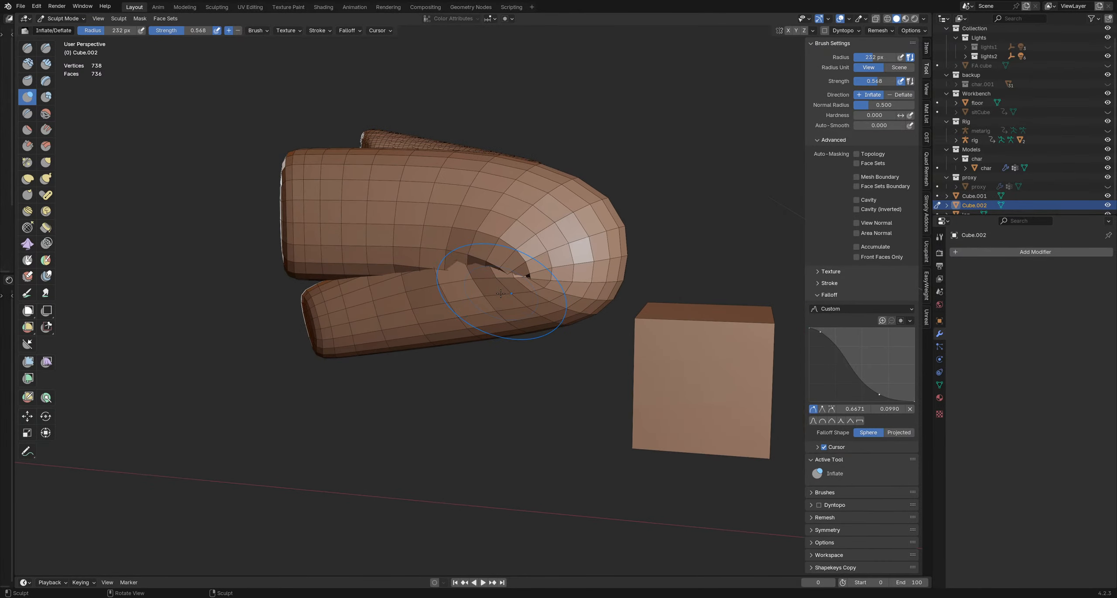
Step: In Edit Mode with face selection, box-select the faces at the lower leg's open end
key(Tab)
key(3)
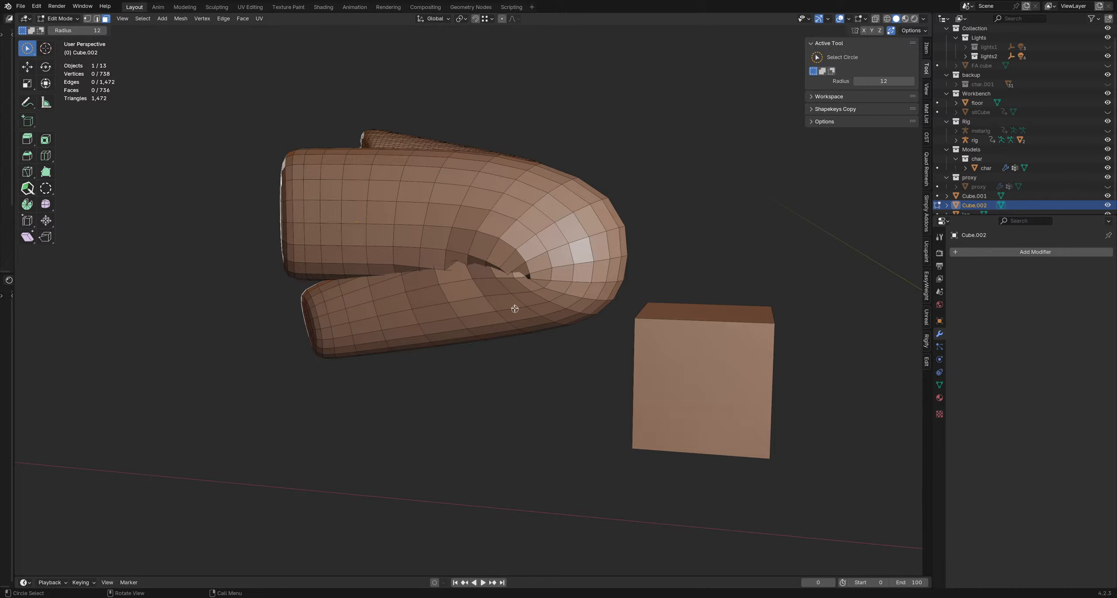
alt+click(505, 280)
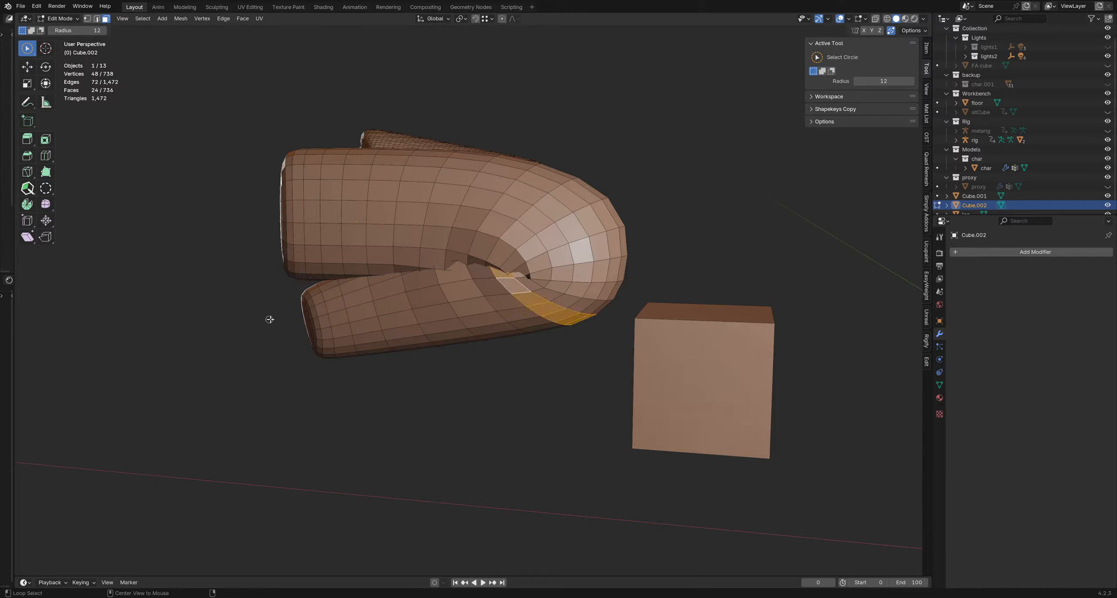
alt+click(303, 308)
key(w)
key(w)
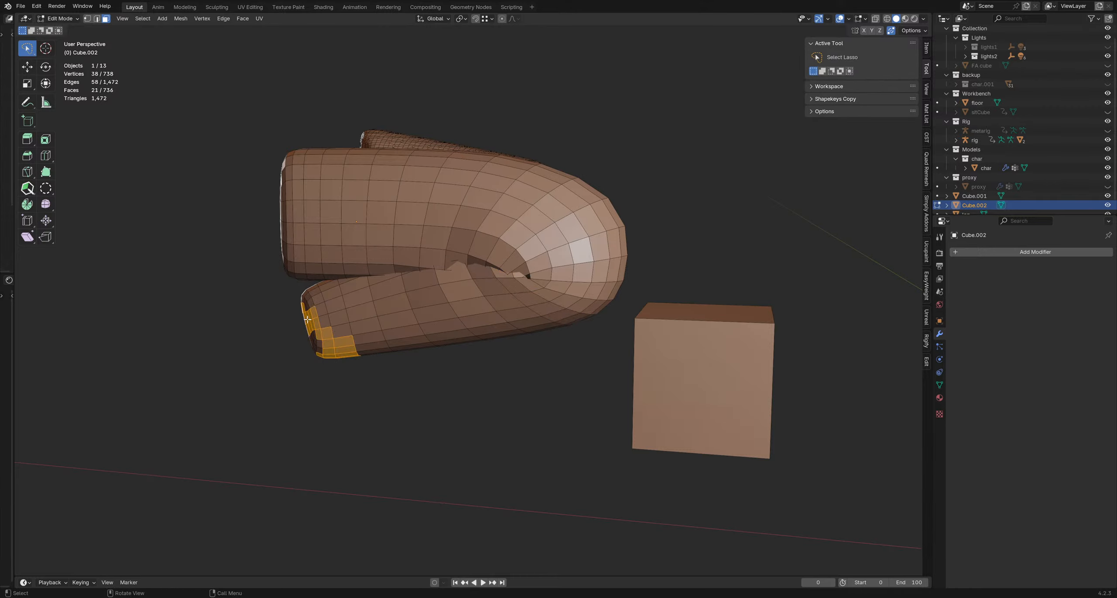
key(w)
middle_drag(306, 321, 325, 311)
drag(274, 293, 319, 382)
Step: Grow the face selection along the lower leg up to the knee crease and add the missed face on the inner side
key(ctrl+KP_Add)
key(ctrl+KP_Add)
key(ctrl+KP_Add)
key(ctrl+KP_Add)
key(ctrl+KP_Add)
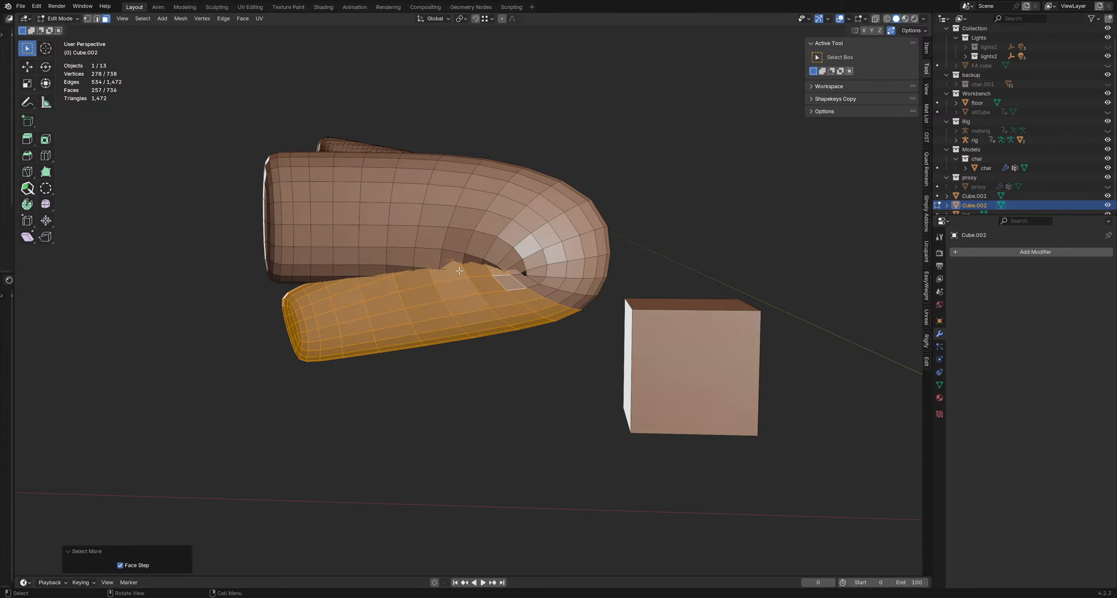
key(ctrl+KP_Add)
middle_drag(464, 270, 484, 339)
shift+drag(442, 325, 526, 307)
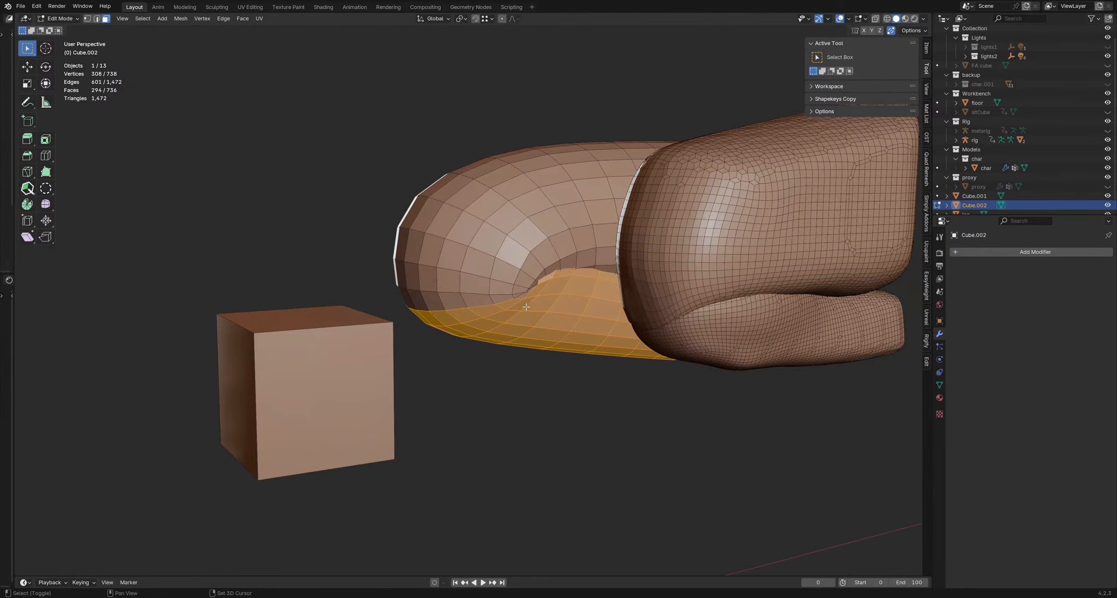
Step: In Sculpt Mode, create a face set from the faces selected along the lower leg
middle_drag(496, 304, 528, 315)
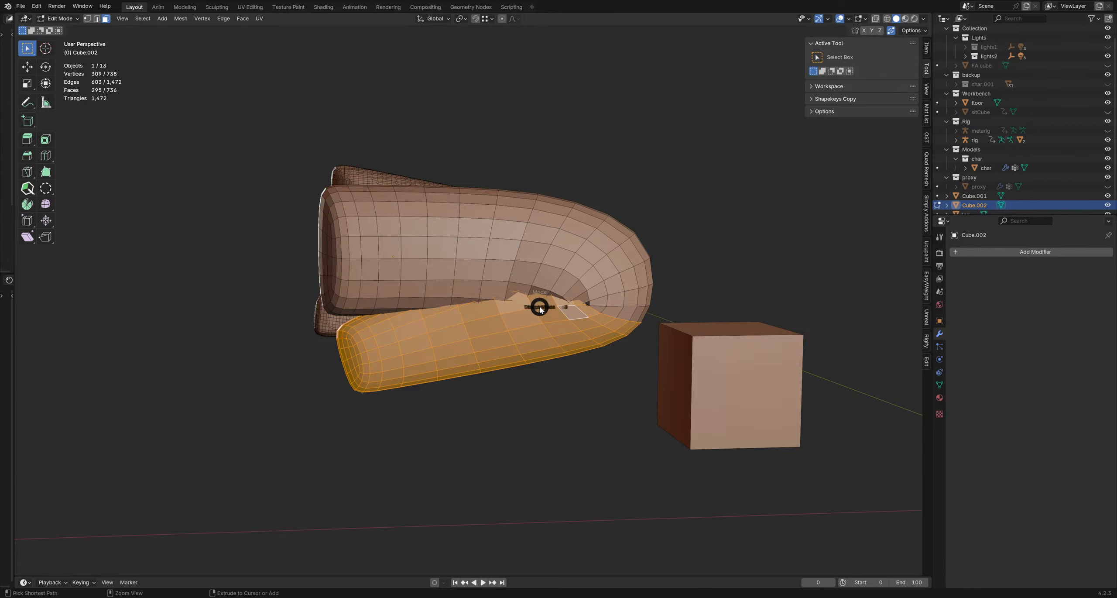
click(533, 362)
key(ctrl+w)
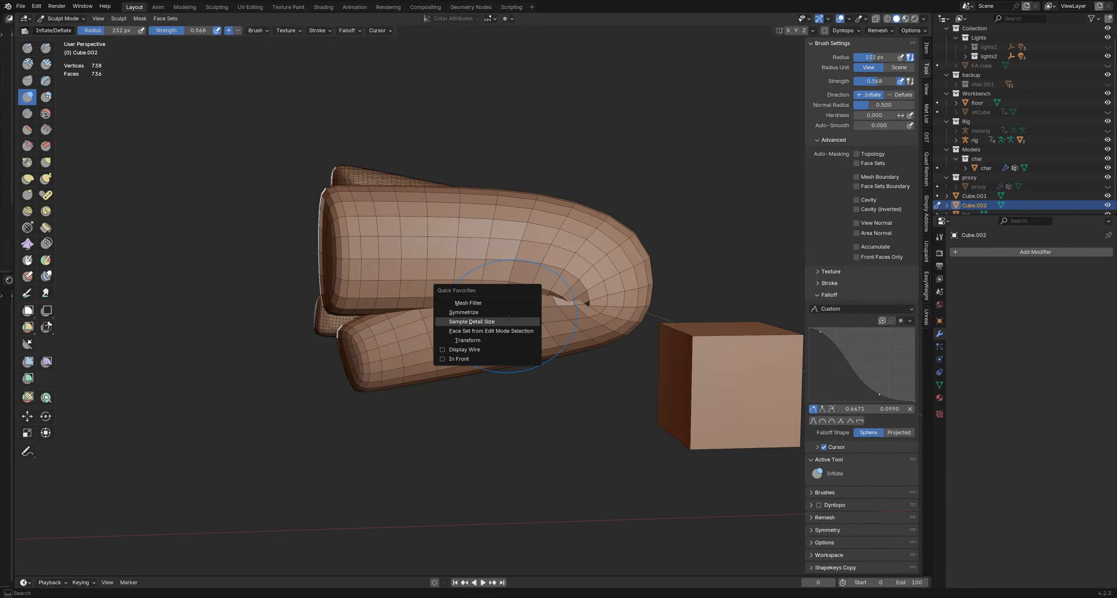
click(510, 361)
Step: Check the lower leg's face set by hiding it, restore its visibility, and mask the upper leg so only the lower leg is editable
middle_drag(518, 320, 501, 290)
key(h)
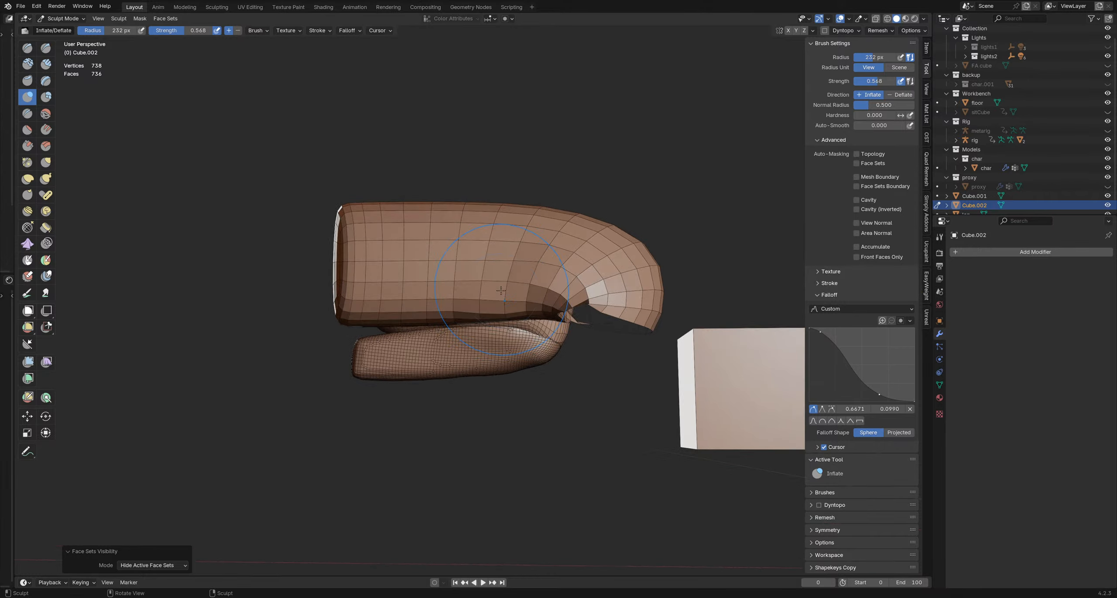
key(ctrl+i)
key(h)
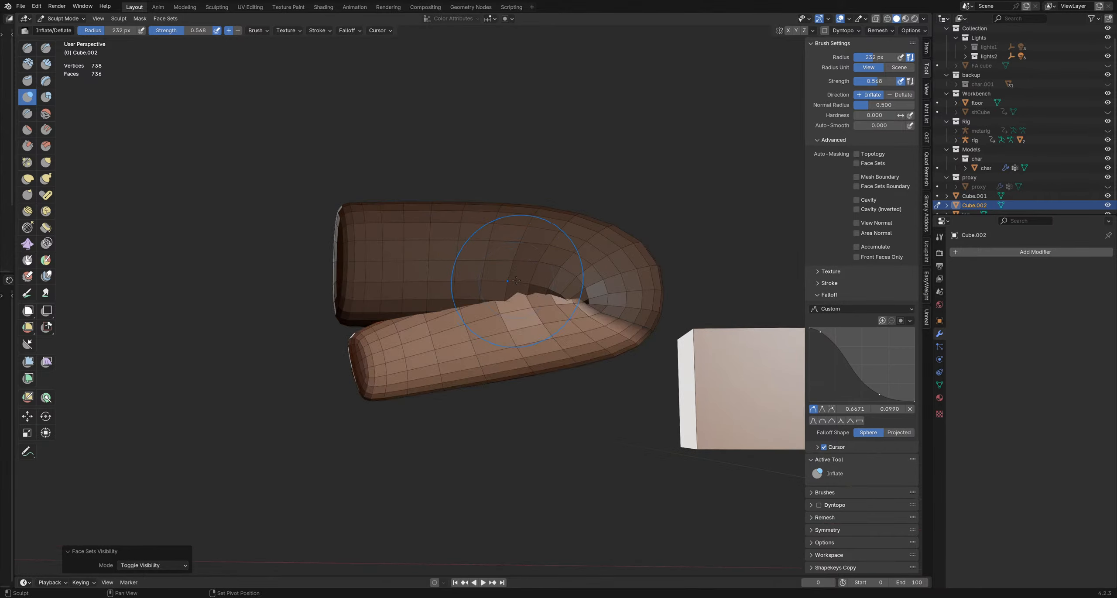
Step: Reduce the brush radius to 183 px and smooth the jagged edge of the lower leg behind the knee
middle_drag(516, 280, 521, 309)
key(f)
click(505, 302)
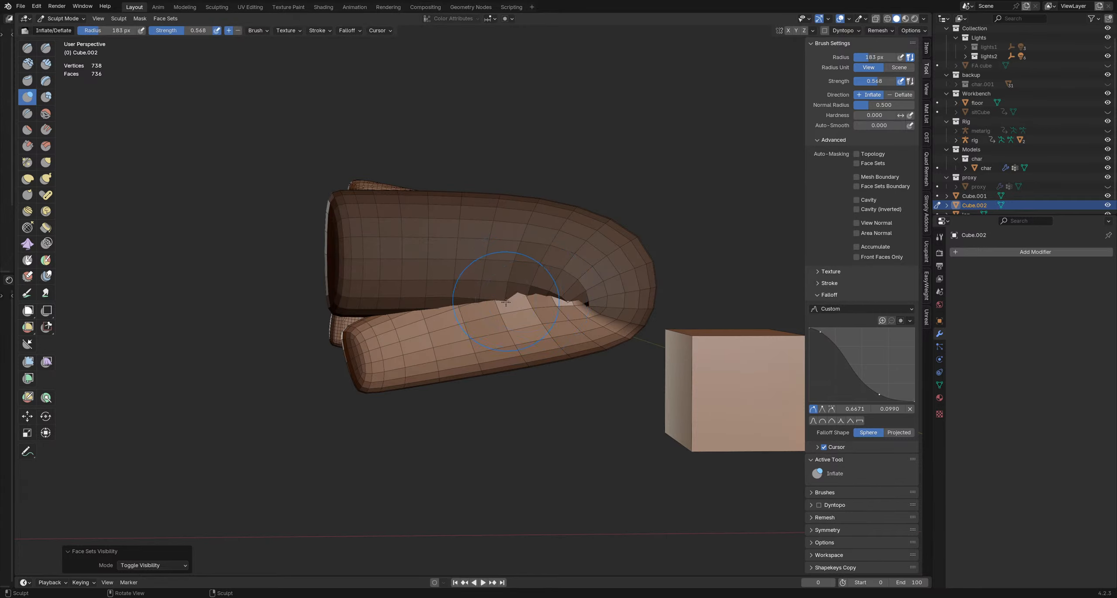
shift+drag(508, 304, 543, 301)
mouse_move(520, 303)
shift+mouse_down()
mouse_move(561, 297)
mouse_move(559, 305)
shift+mouse_up()
Step: Enlarge the Inflate/Deflate brush radius to 251 px and swell the surfaces meeting at the inner side of the knee crease
key(f)
click(533, 309)
mouse_move(493, 308)
middle_down()
mouse_move(476, 320)
mouse_move(537, 310)
mouse_move(517, 325)
mouse_move(545, 378)
middle_up()
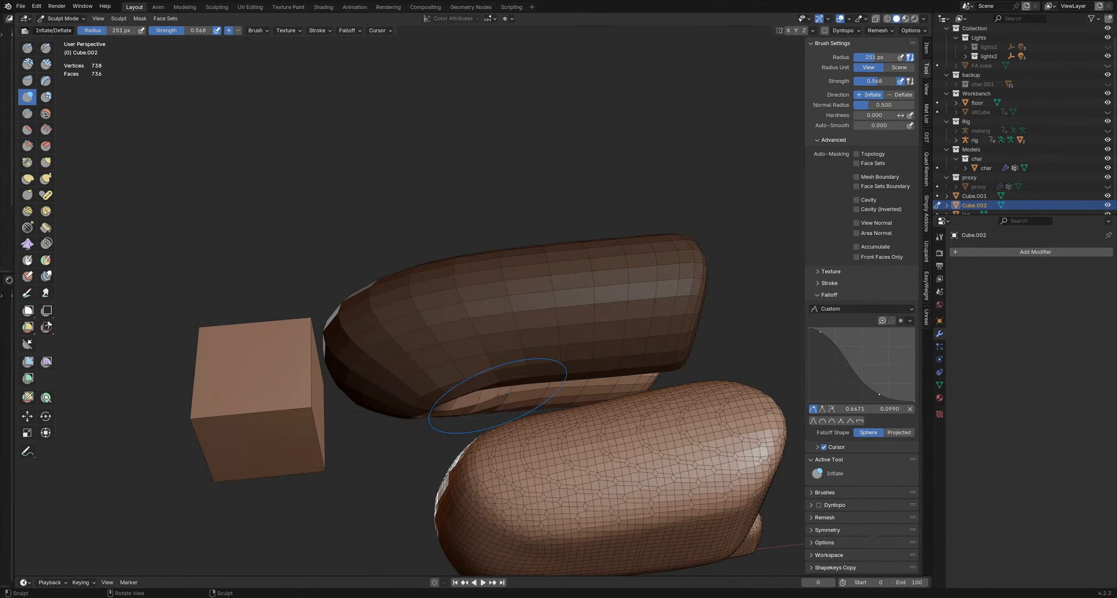
mouse_move(448, 409)
middle_down()
mouse_move(483, 417)
mouse_move(499, 407)
mouse_move(466, 389)
middle_up()
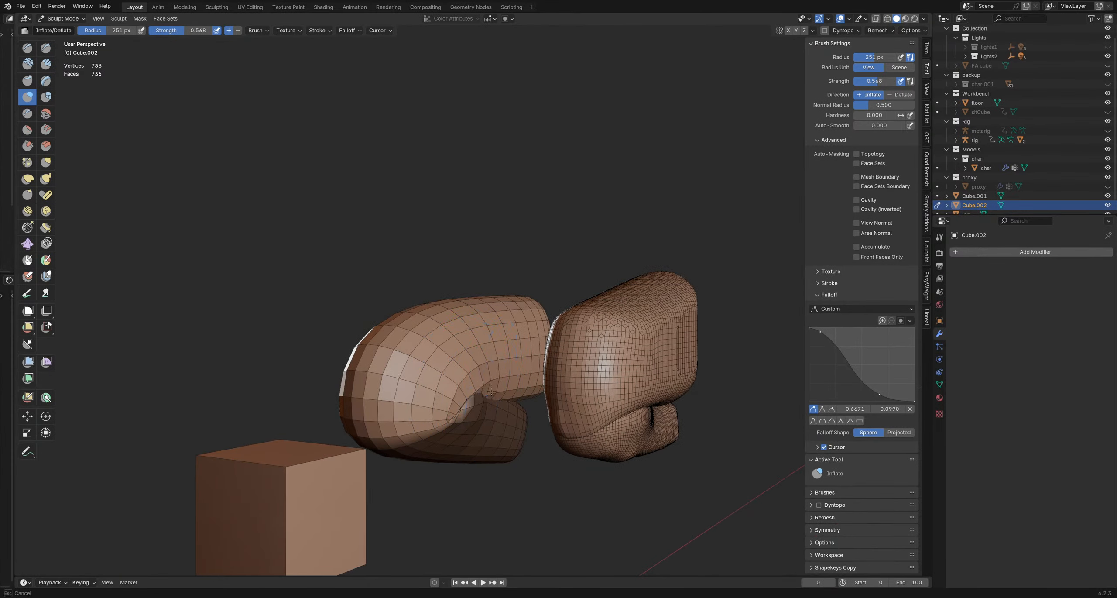
drag(473, 395, 475, 400)
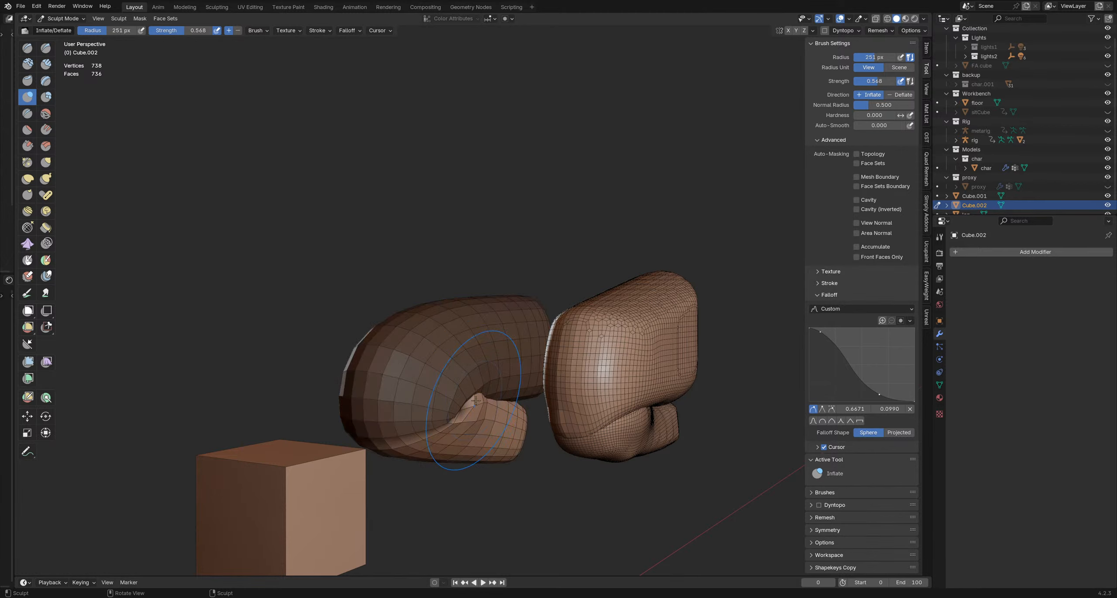
key(g)
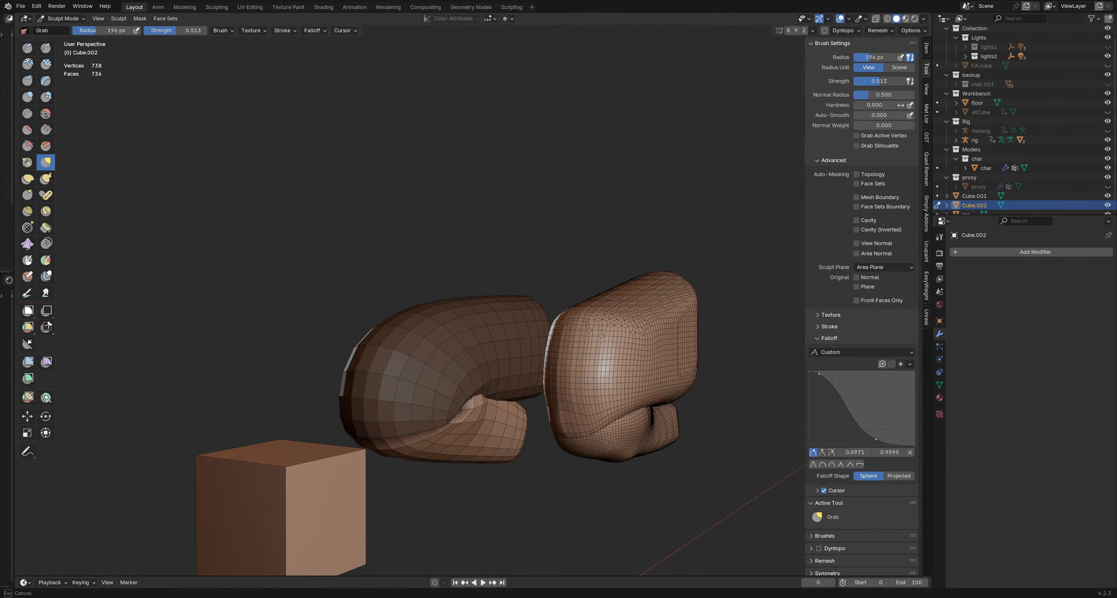
mouse_move(483, 394)
middle_down()
mouse_move(447, 389)
mouse_move(461, 424)
mouse_move(445, 405)
mouse_move(455, 385)
mouse_move(526, 382)
mouse_move(498, 373)
middle_up()
Step: Activate the Transform tool for the unmasked lower leg, make a trial move and undo it
key(i)
key(q)
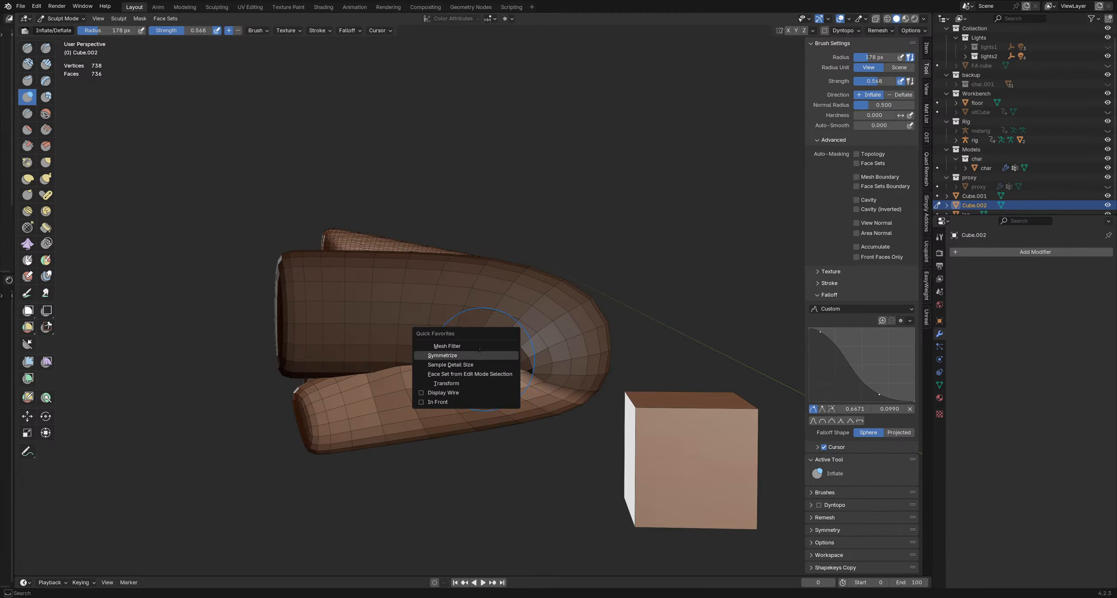
click(456, 384)
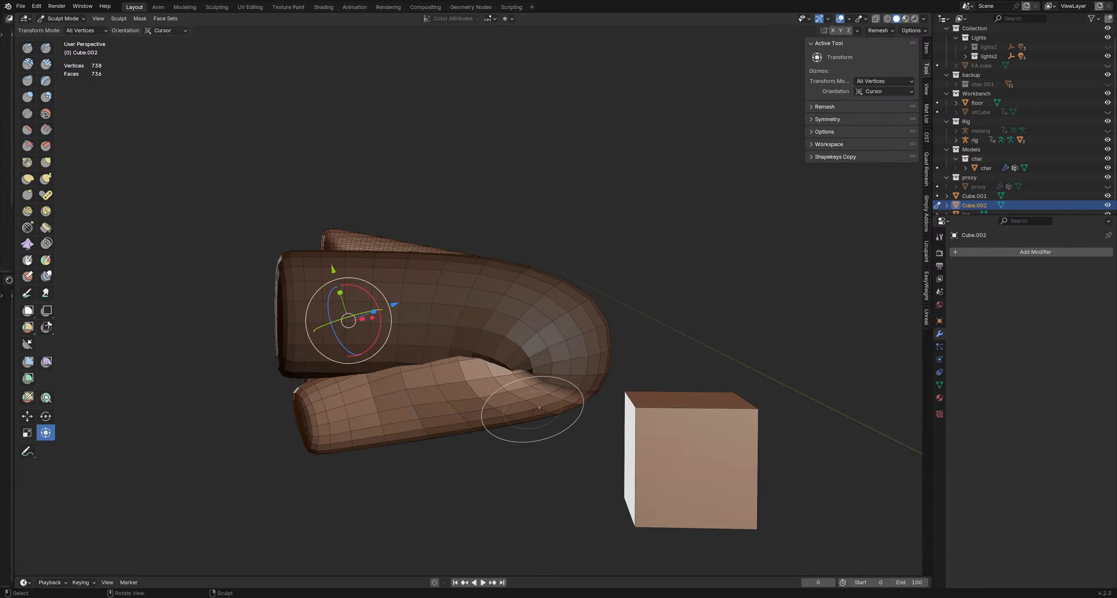
middle_drag(523, 403, 485, 324)
drag(374, 249, 379, 251)
key(ctrl+z)
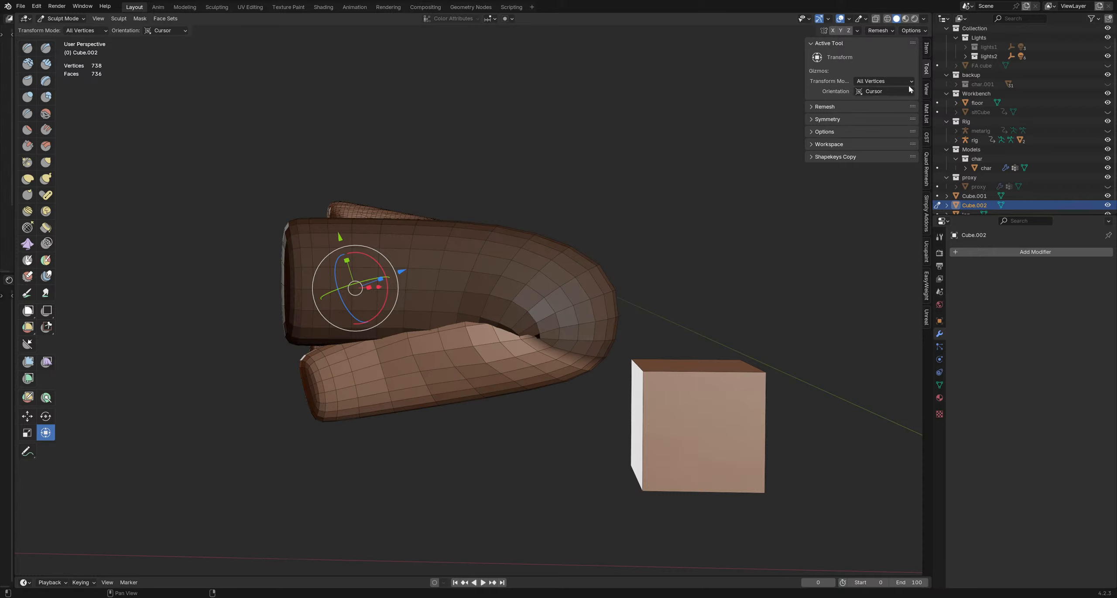
Step: Look through the transform options, try the origins-only transform setting in Object Mode, and return to Sculpt Mode
click(927, 49)
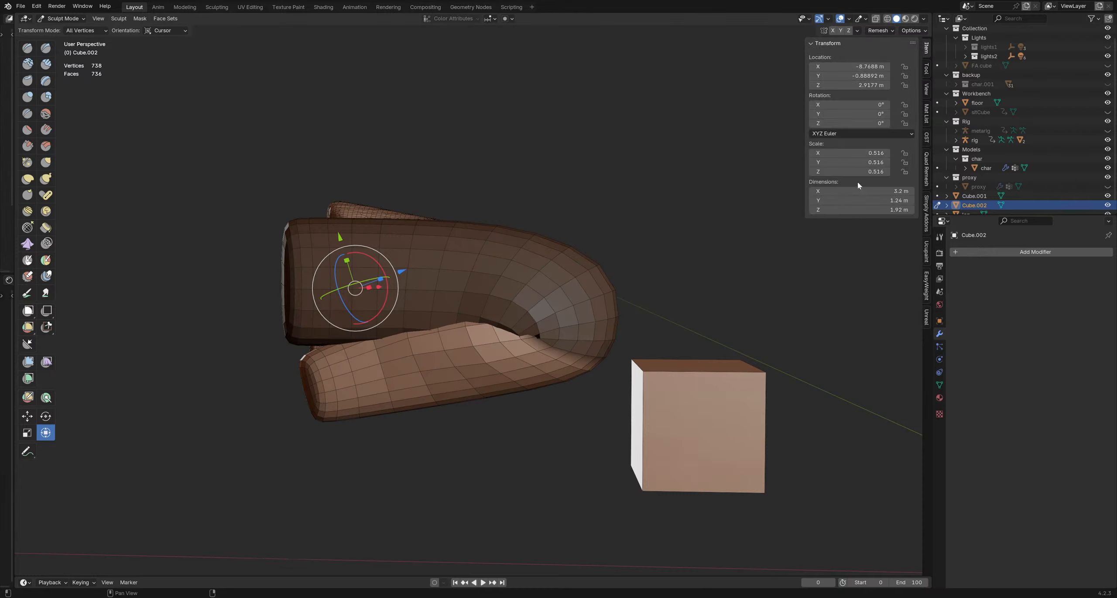
click(927, 70)
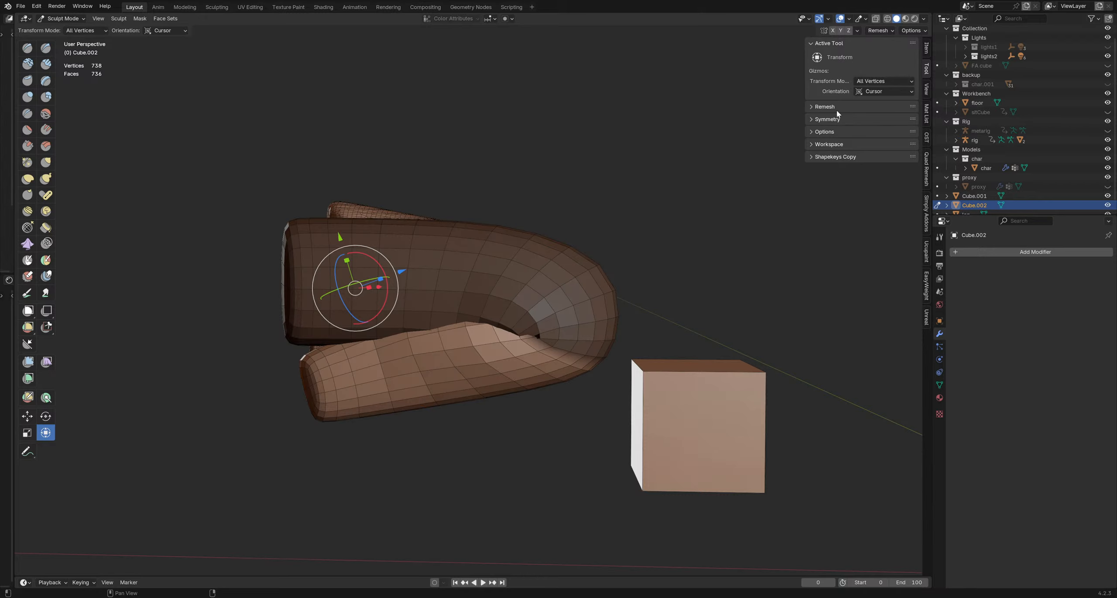
click(825, 132)
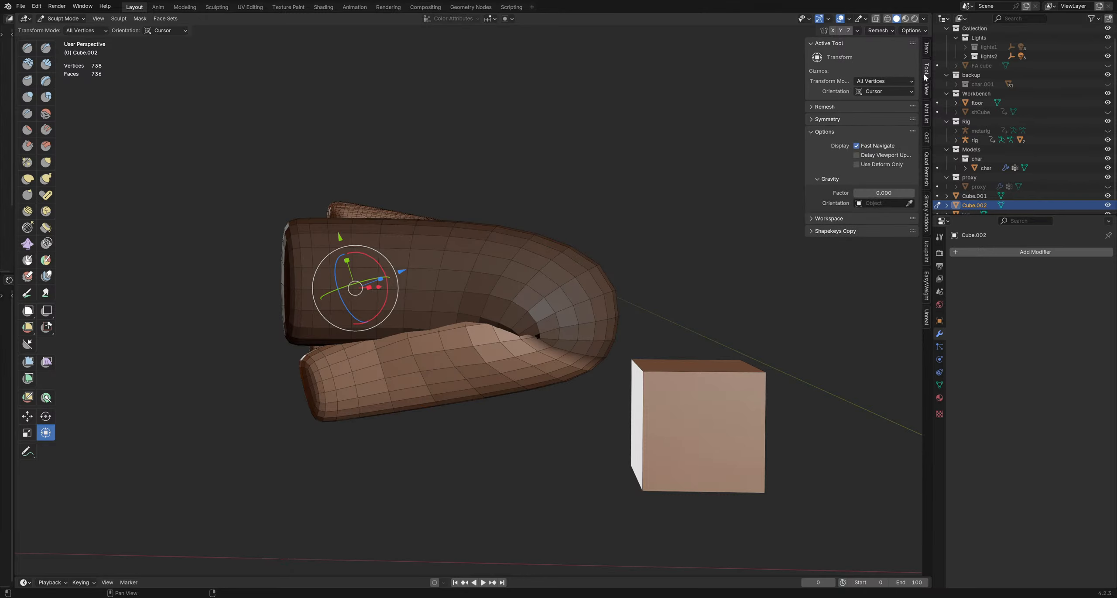
key(ctrl+Tab)
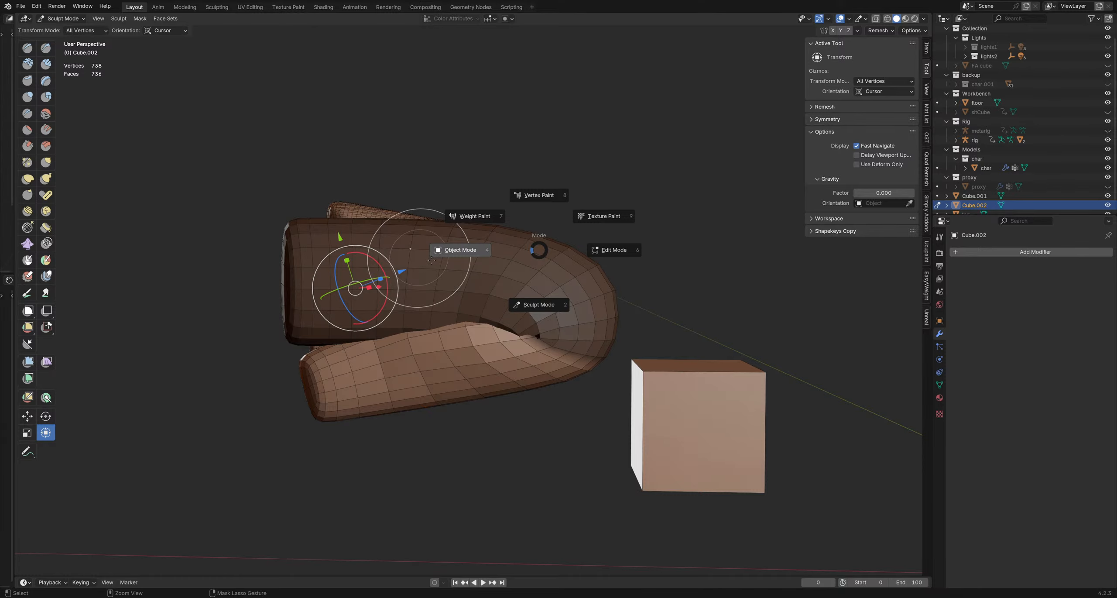
click(431, 261)
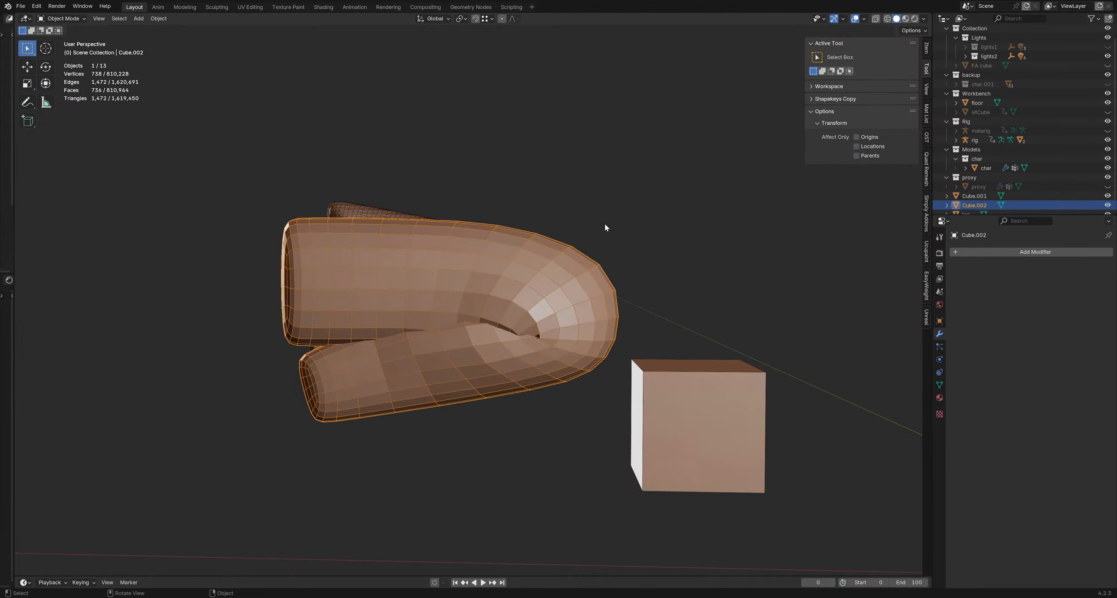
click(869, 139)
mouse_move(353, 268)
middle_down()
mouse_move(424, 291)
mouse_move(498, 289)
mouse_move(410, 255)
middle_up()
key(ctrl+Tab)
click(523, 304)
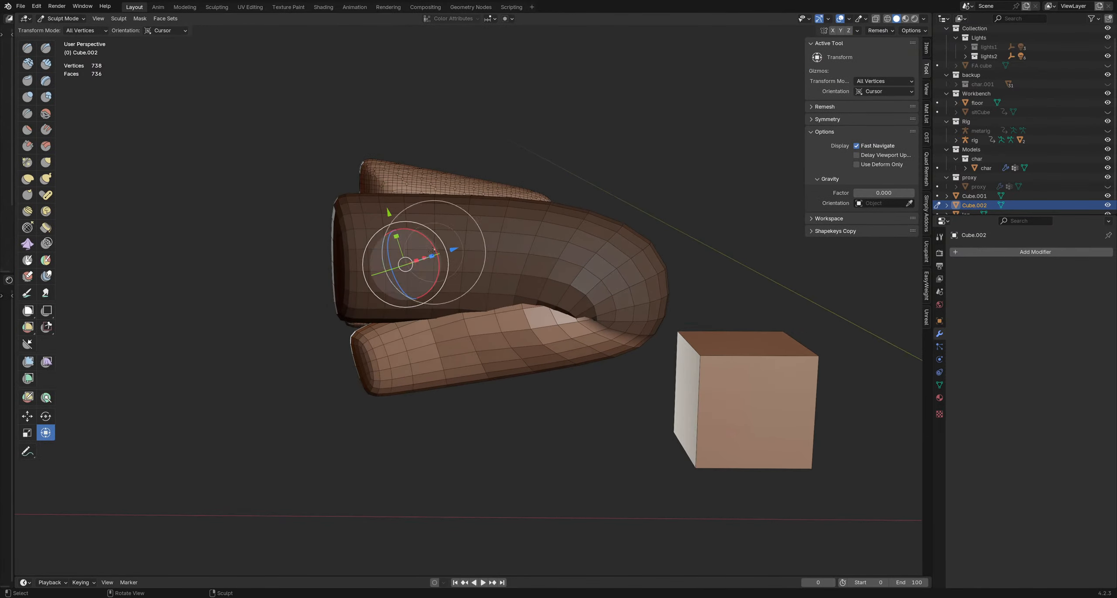
Step: Move the unmasked lower leg along the Y axis with the Transform tool, by about 0.06 m and a further 0.02 m
drag(390, 214, 462, 255)
drag(399, 216, 398, 211)
mouse_move(577, 315)
middle_down()
mouse_move(564, 315)
mouse_move(558, 288)
mouse_move(568, 231)
middle_up()
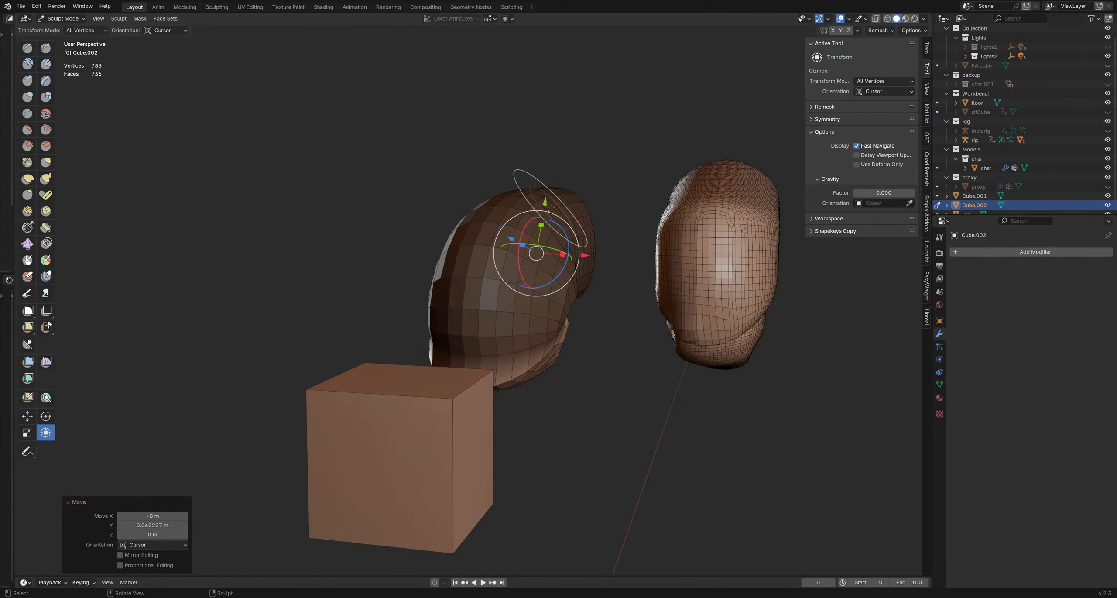
drag(569, 225, 546, 196)
middle_drag(546, 195, 583, 386)
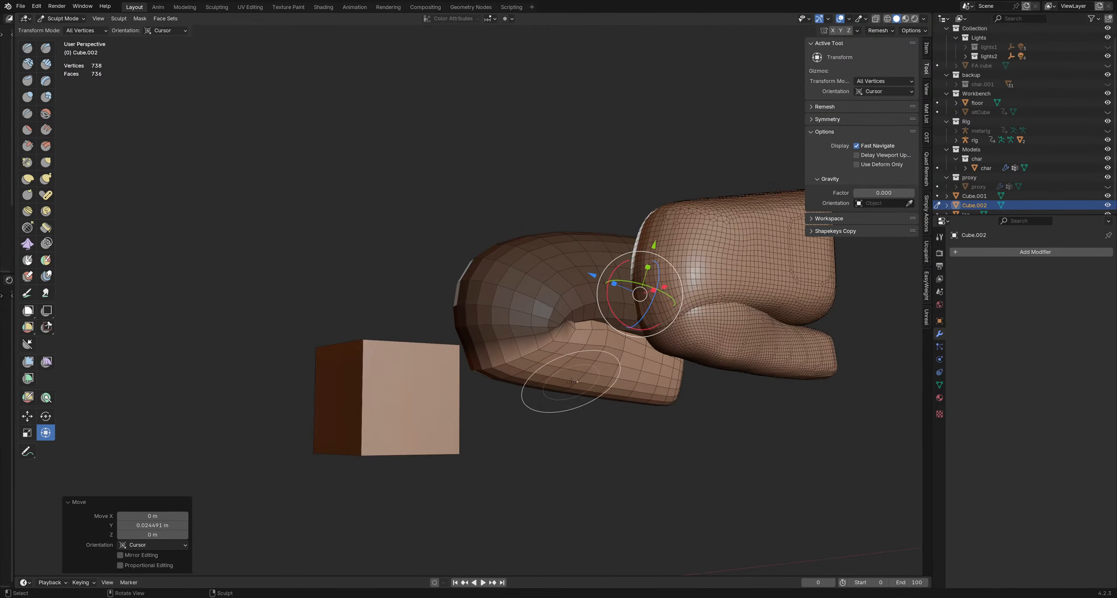
Step: Set the Grab brush's falloff shape to Projected and reshape the lower leg with a radius of 375 px
key(g)
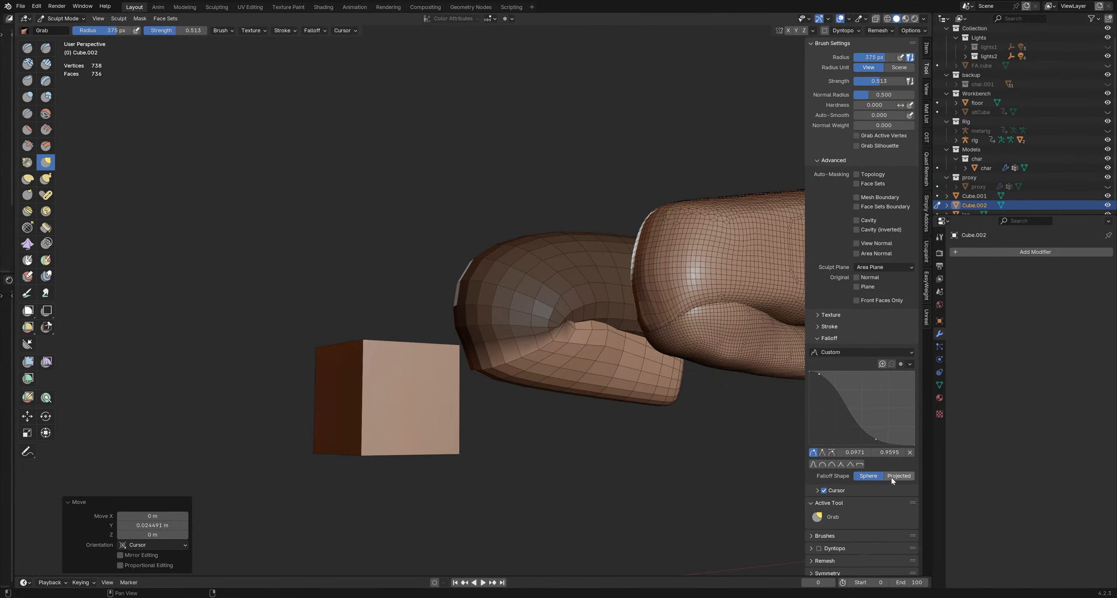
click(892, 476)
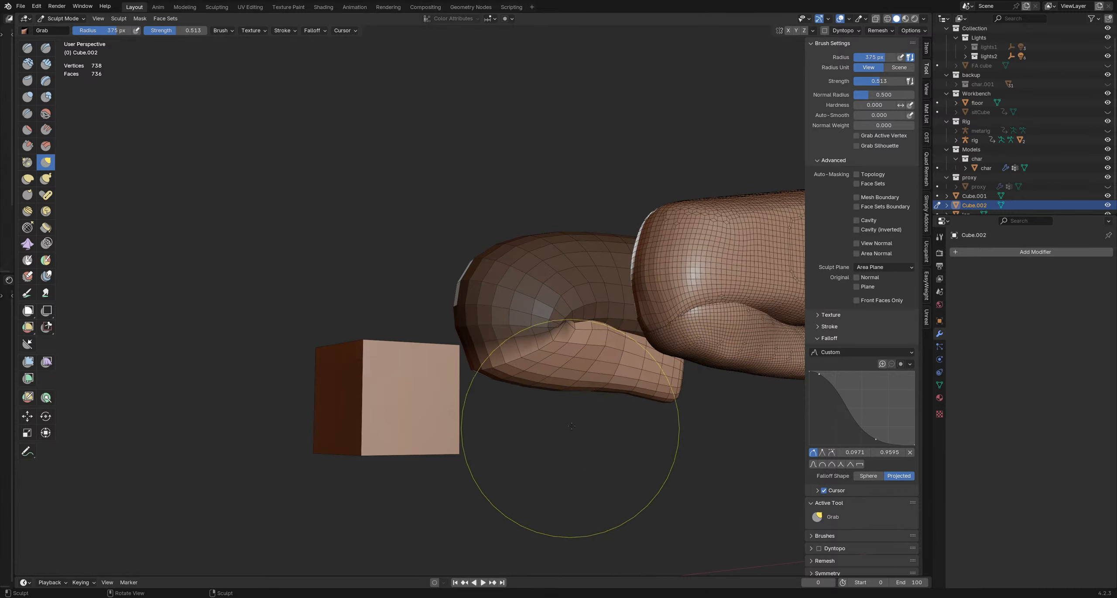
mouse_move(660, 423)
middle_down()
mouse_move(686, 483)
mouse_move(457, 478)
middle_up()
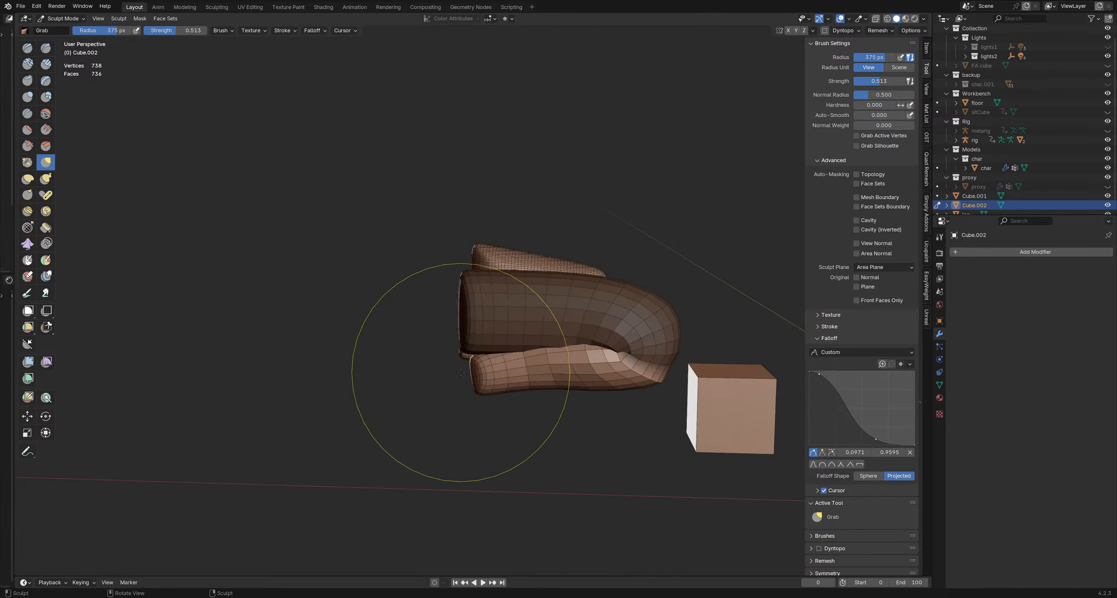
middle_drag(478, 325, 499, 319)
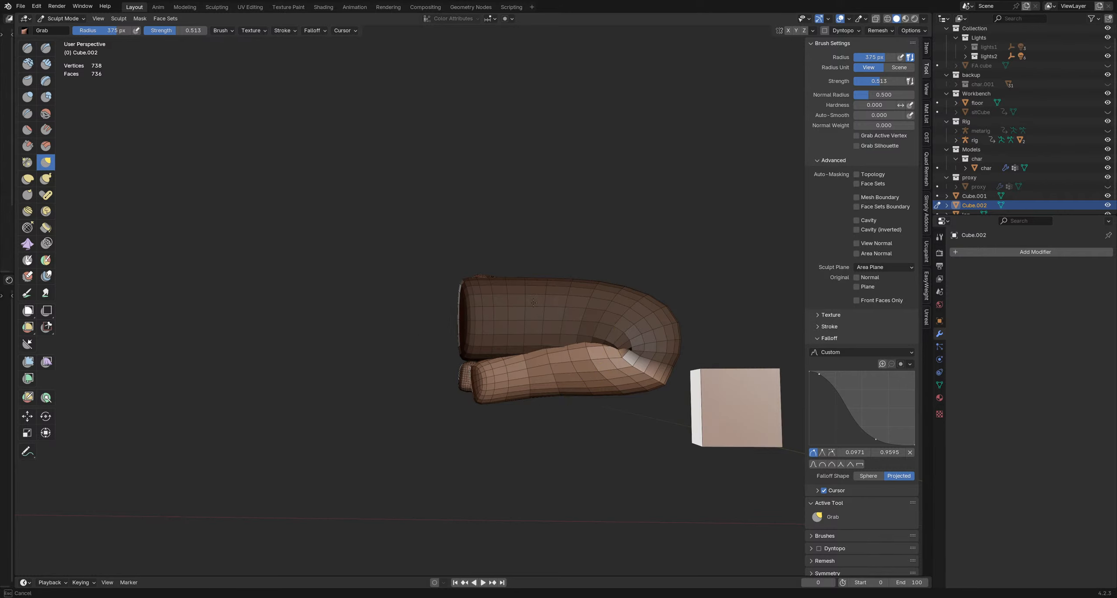
drag(474, 322, 473, 328)
middle_drag(579, 374, 633, 398)
Step: Reduce the Grab brush radius to 240 px and refine the lower leg's contour around the calf and knee crease
key(f)
click(486, 354)
mouse_move(517, 370)
middle_down()
mouse_move(536, 345)
mouse_move(501, 346)
mouse_move(552, 344)
middle_up()
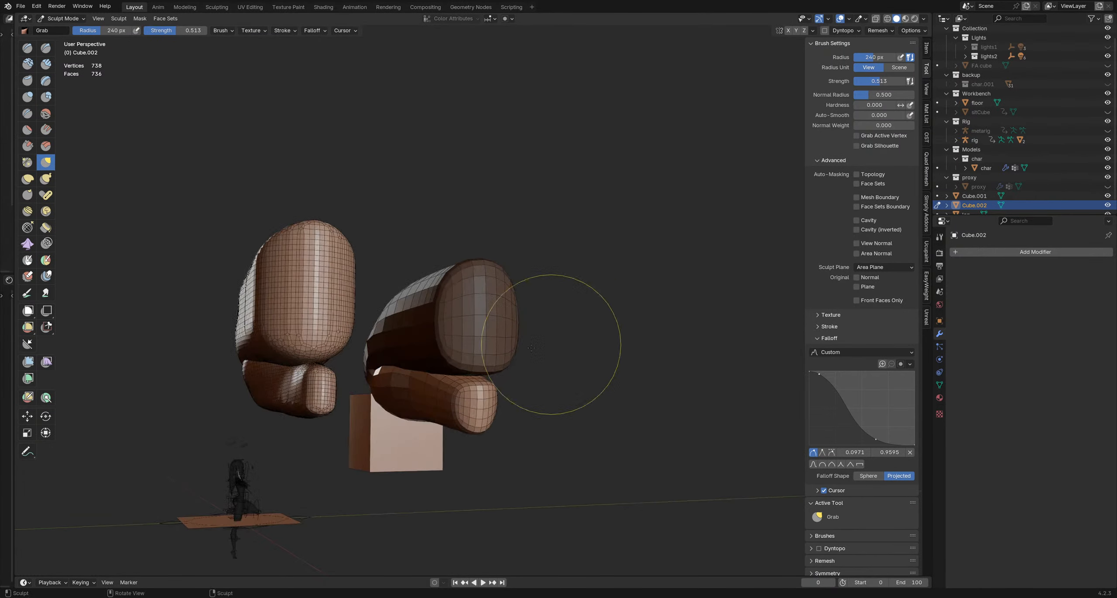
mouse_move(371, 354)
middle_down()
mouse_move(455, 359)
mouse_move(471, 306)
middle_up()
drag(335, 359, 337, 371)
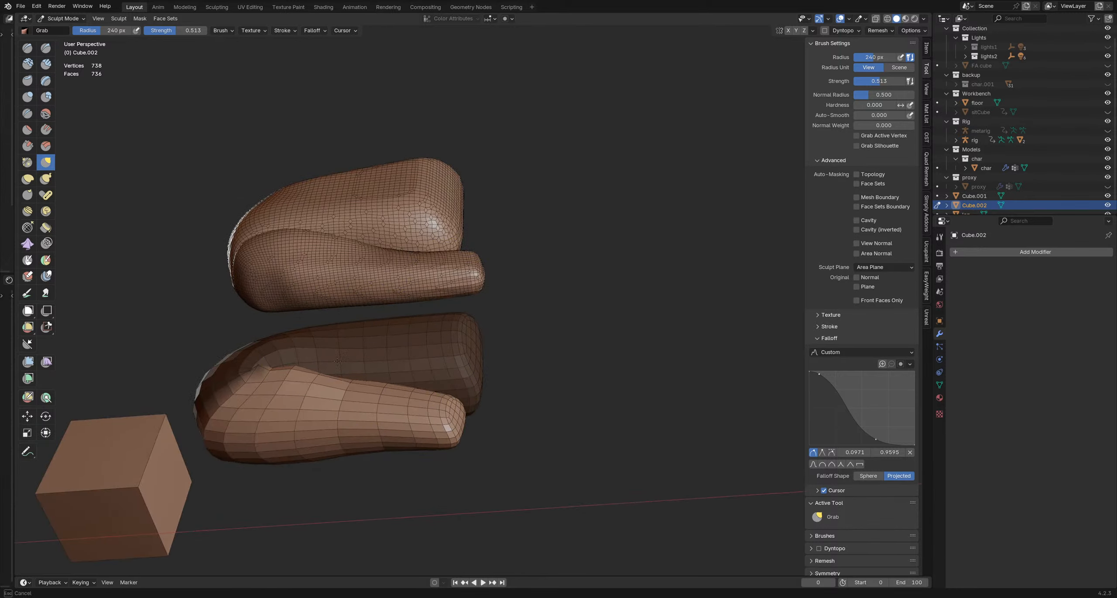
drag(409, 359, 412, 369)
middle_drag(413, 369, 393, 386)
middle_drag(412, 384, 414, 384)
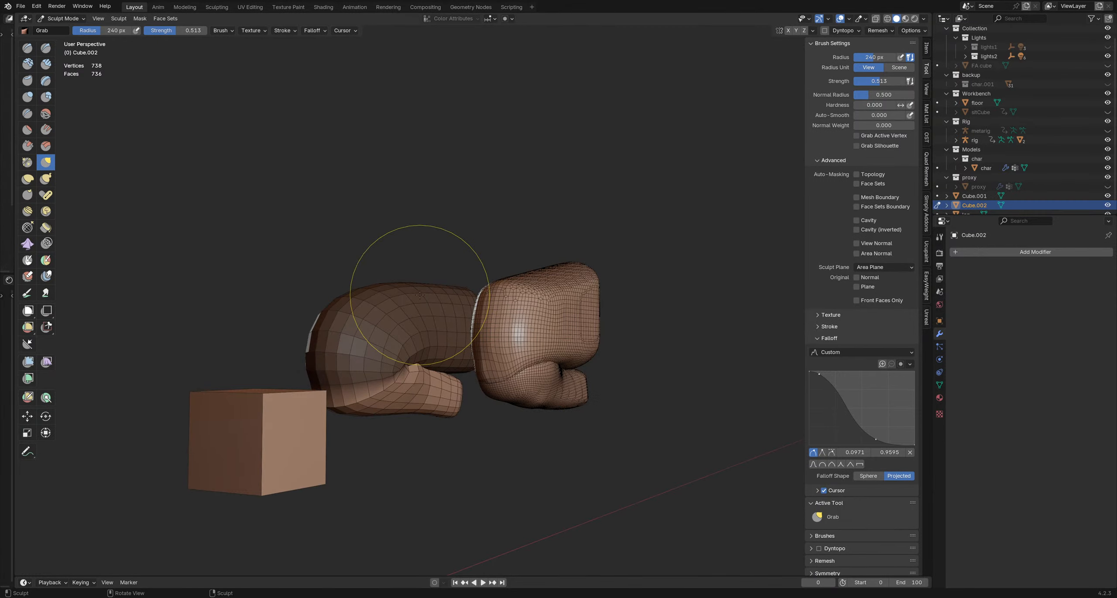
Step: In Object Mode, add a Subdivision modifier with viewport level 2 to the bent leg and apply it
scroll(401, 344, up, 1)
mouse_move(393, 346)
shift+middle_down()
mouse_move(451, 337)
mouse_move(448, 358)
shift+middle_up()
scroll(475, 369, up, 1)
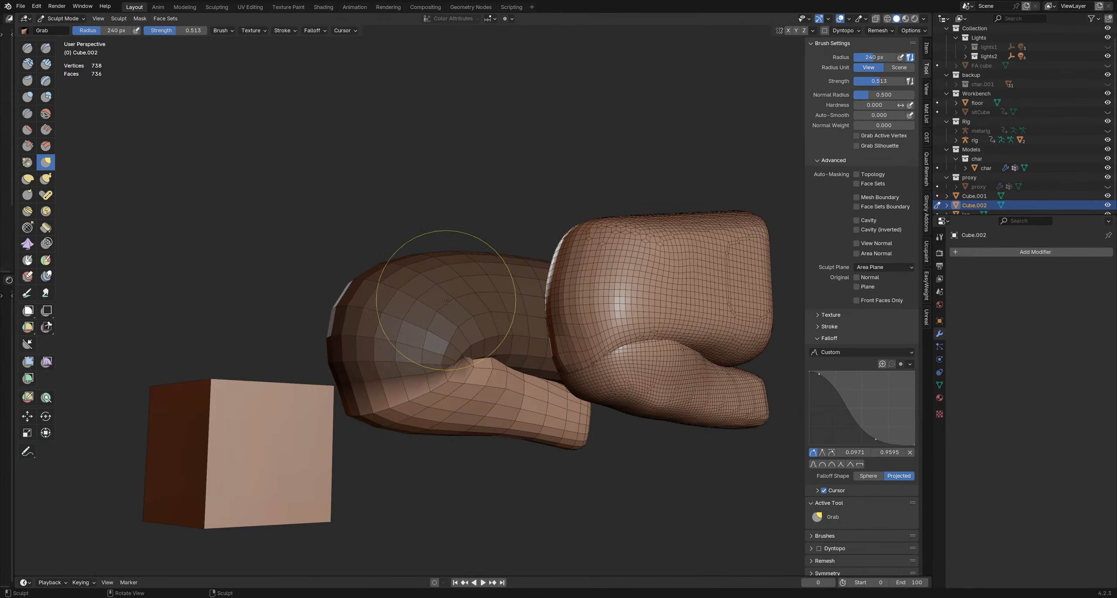
mouse_move(457, 299)
middle_down()
mouse_move(442, 336)
mouse_move(467, 303)
middle_up()
key(ctrl+Tab)
click(345, 333)
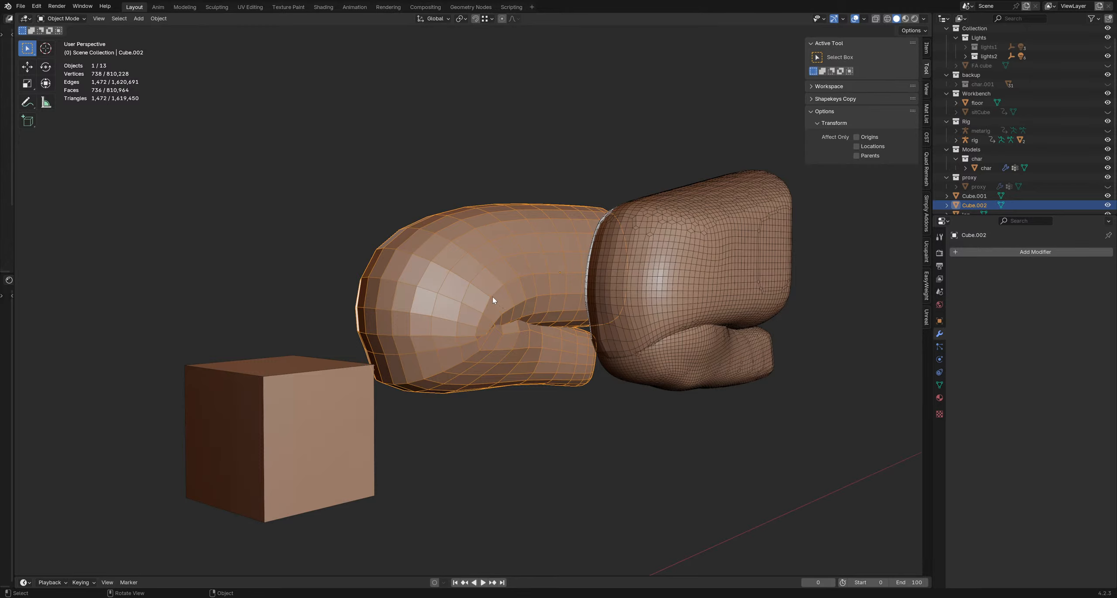
middle_drag(494, 300, 562, 295)
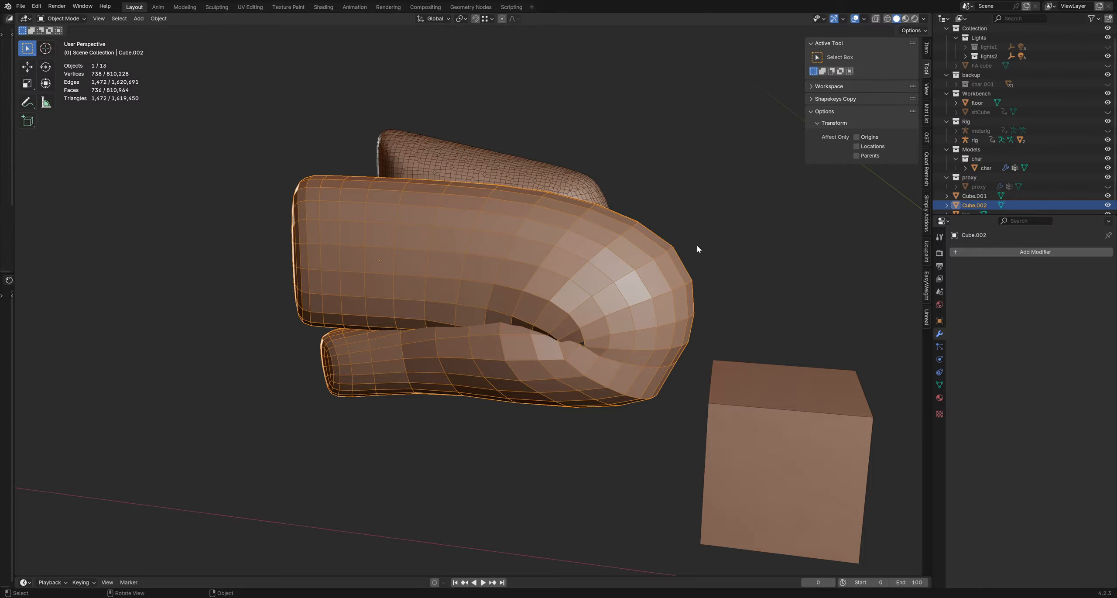
key(ctrl+1)
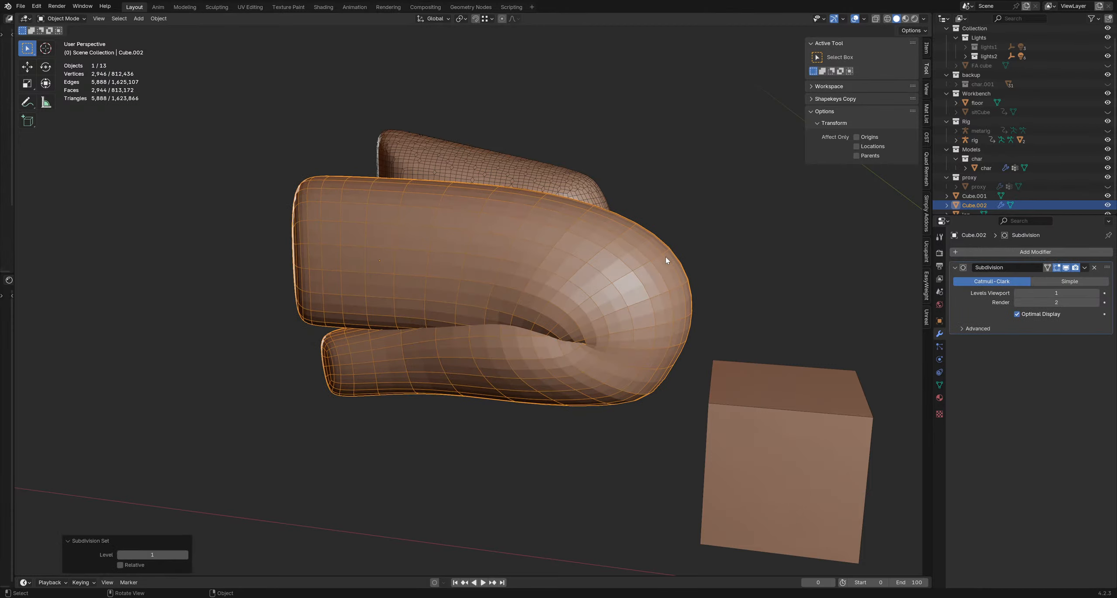
key(ctrl+2)
shift+middle_drag(808, 273, 790, 254)
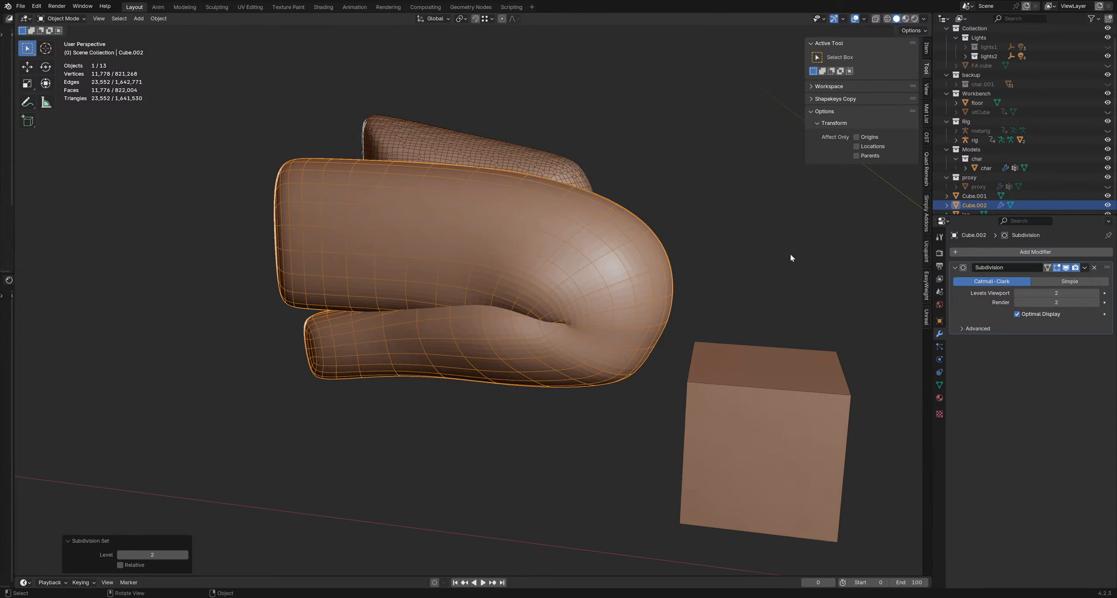
click(1085, 268)
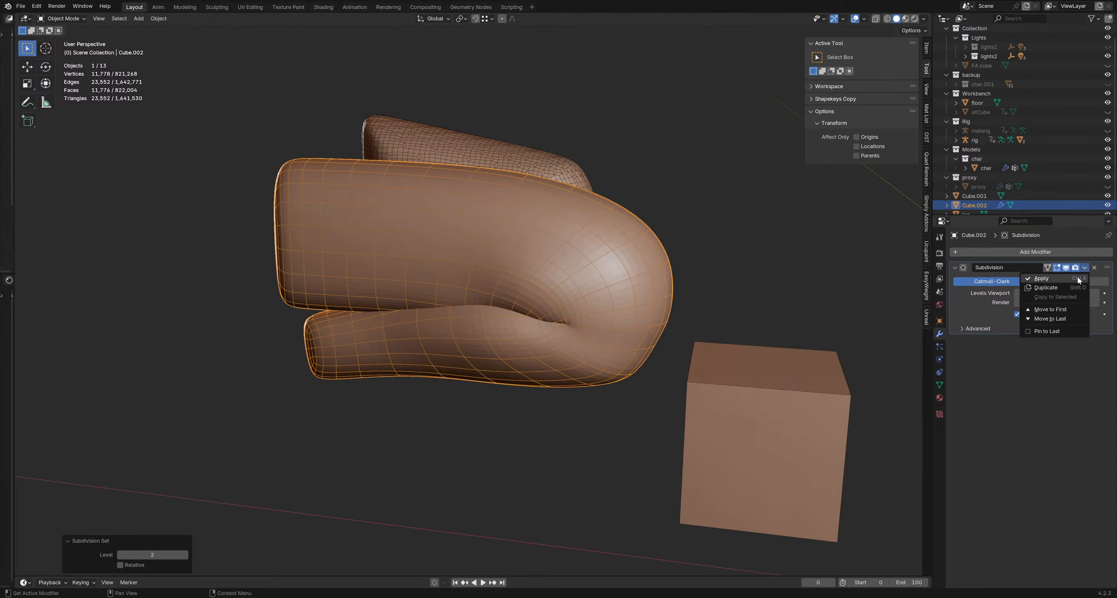
click(1079, 278)
Step: Return the subdivided leg to Sculpt Mode and set the Grab brush radius to 268 px
middle_drag(507, 259, 545, 273)
key(ctrl+Tab)
click(547, 308)
key(f)
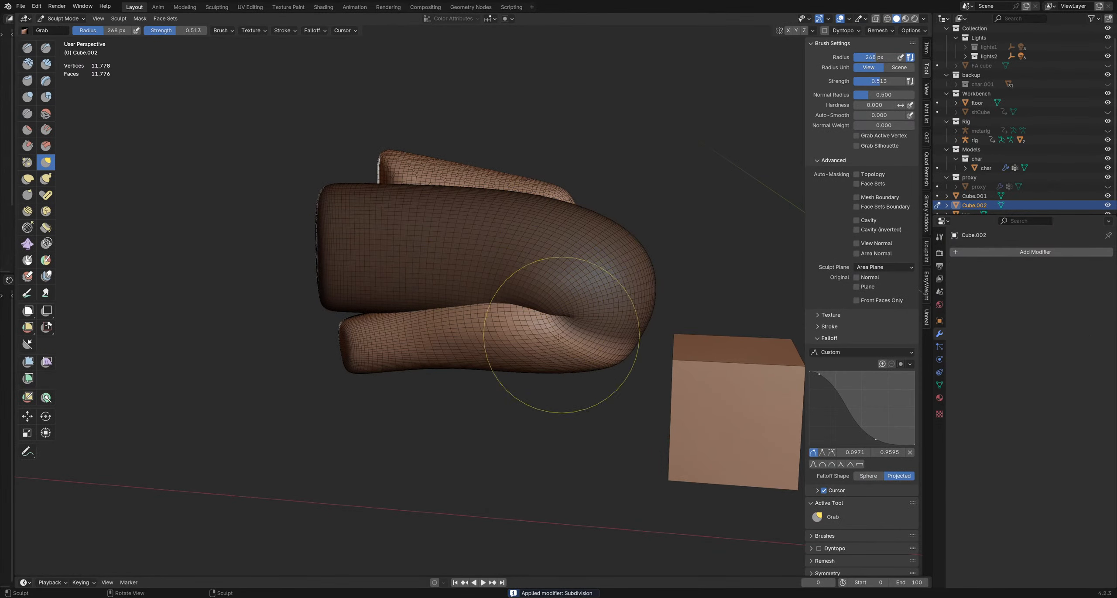
click(436, 301)
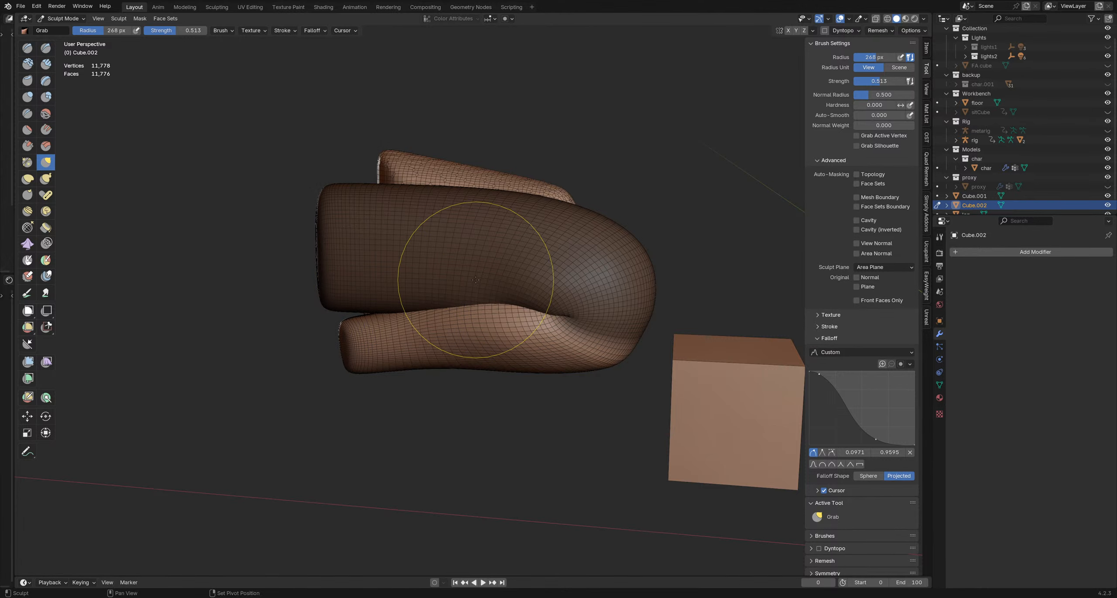
Step: Try hiding the upper leg's face set, undo that, and set the Grab brush radius to 225 px
key(h)
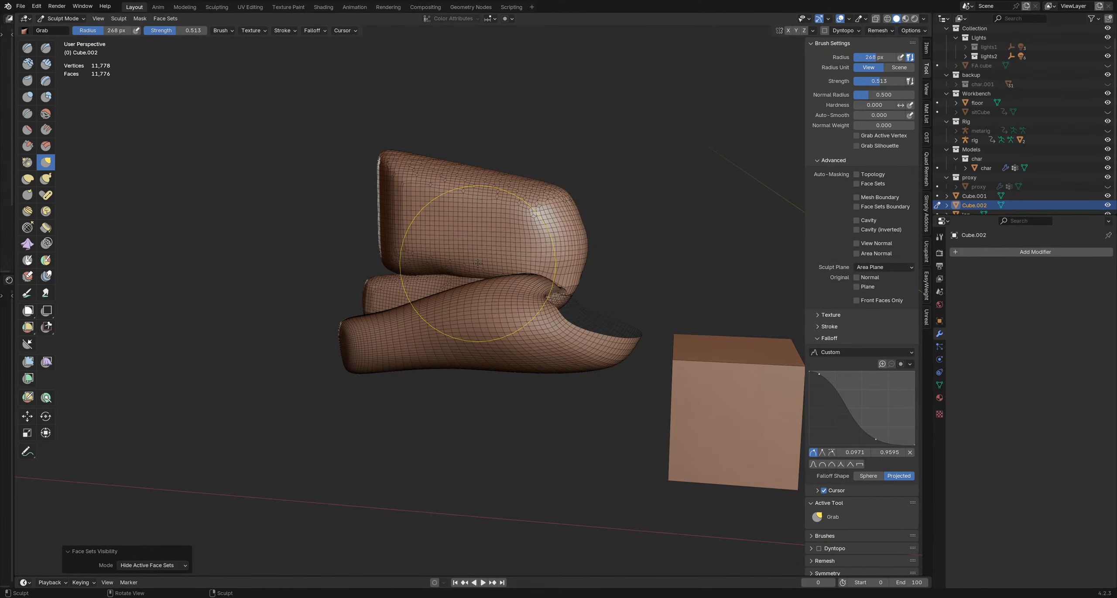
key(ctrl+z)
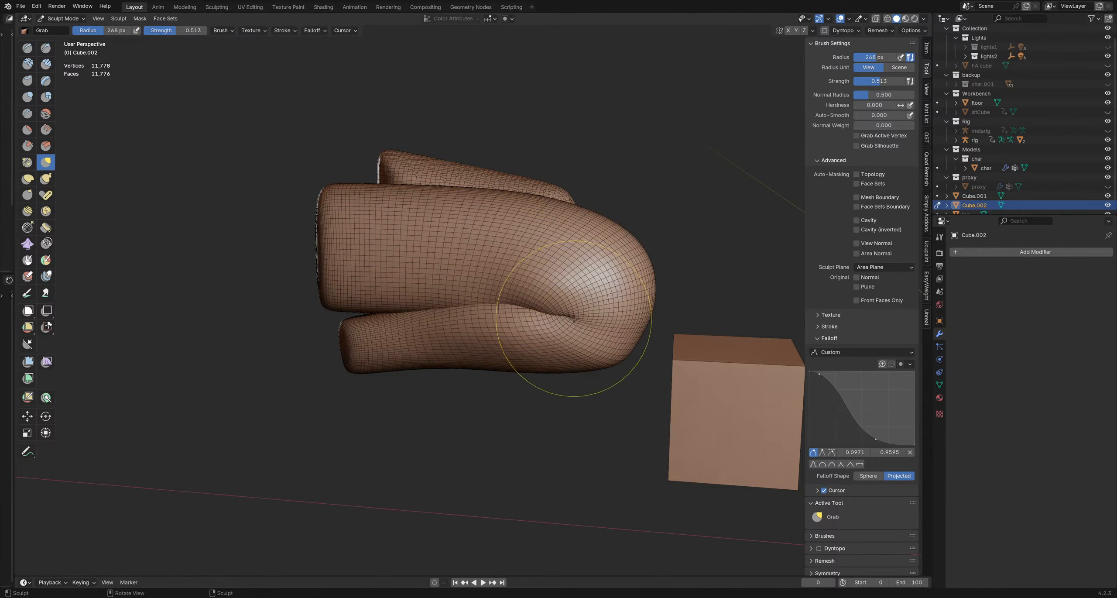
key(f)
click(560, 315)
scroll(560, 315, up, 3)
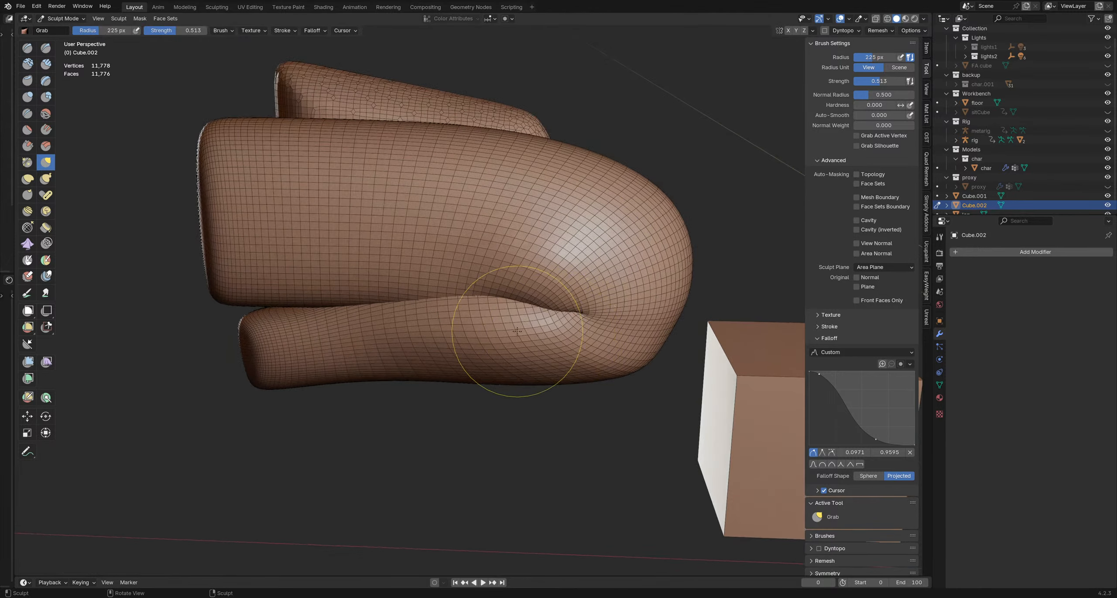
Step: Hide the upper leg's face set, invert the mask so the lower leg is masked, and reveal the upper leg again
scroll(538, 328, down, 1)
key(h)
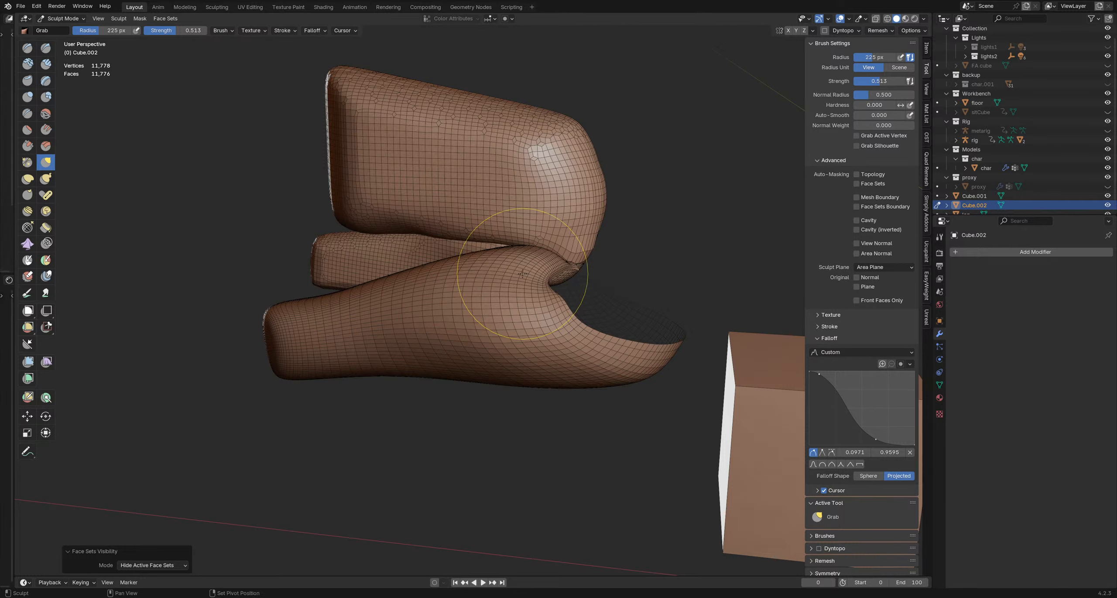
key(ctrl+i)
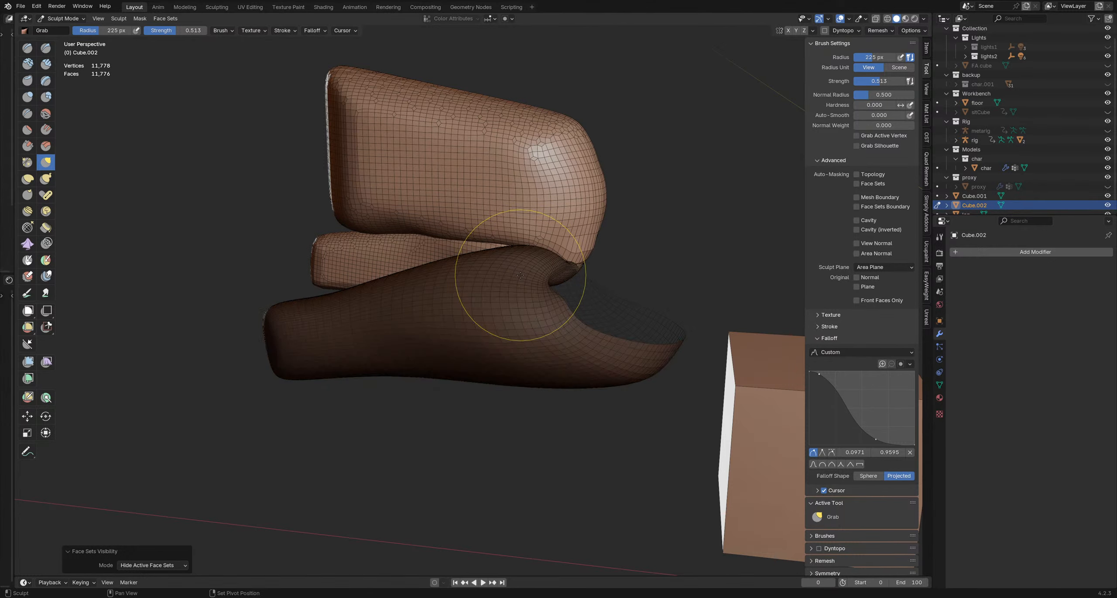
key(ctrl+i)
key(ctrl+i)
key(h)
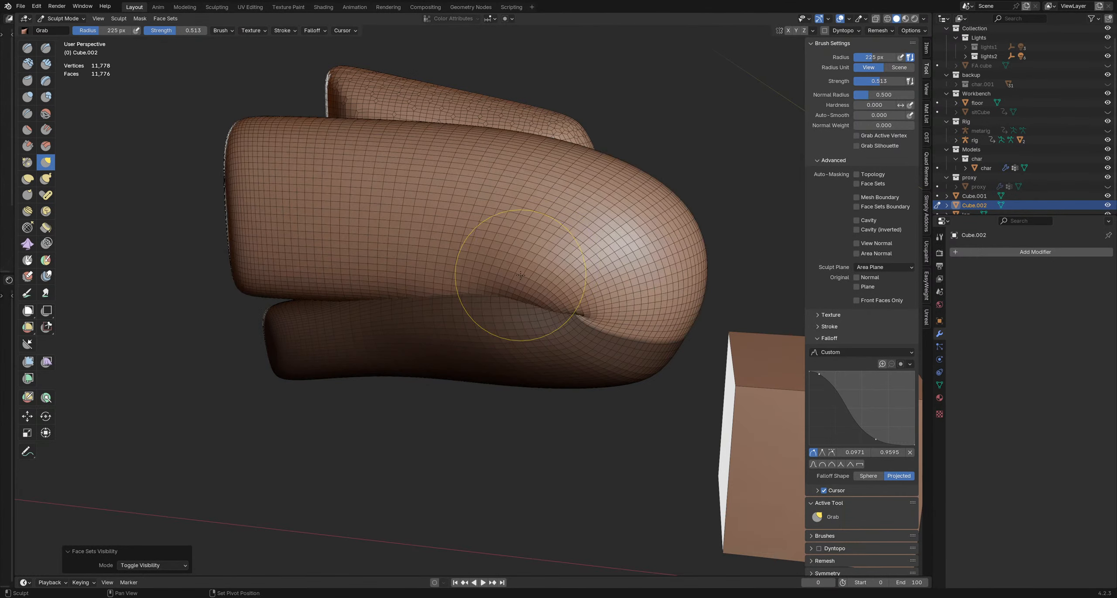
Step: Set the Grab brush radius to 260 px and nudge the unmasked upper leg at the knee crease
key(f)
click(567, 281)
middle_drag(577, 306, 581, 298)
drag(561, 311, 563, 309)
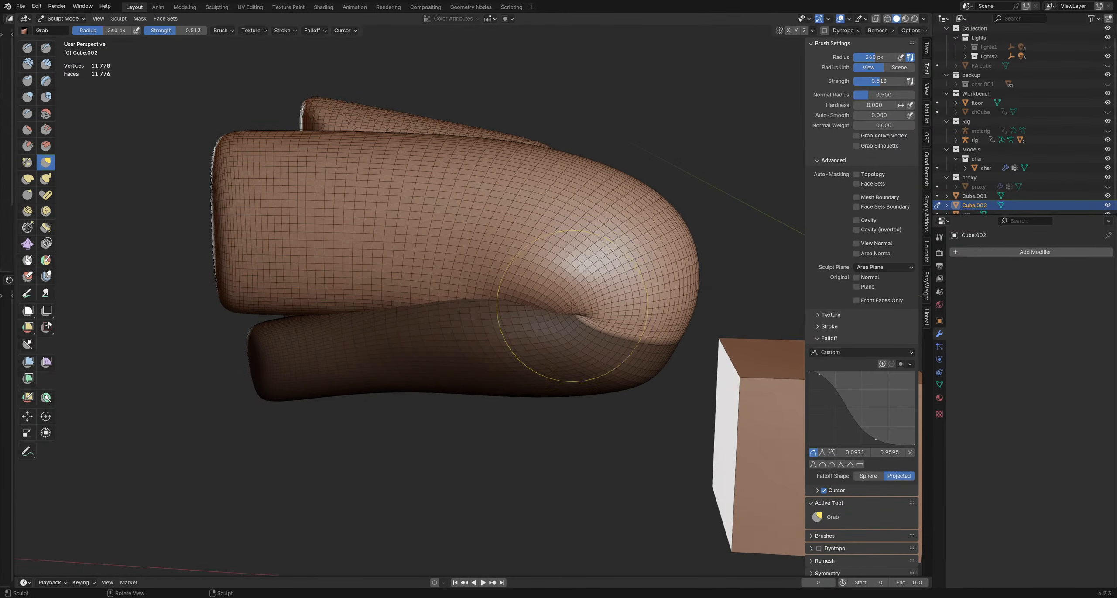
Step: Enlarge the Grab brush radius to 345 px and reshape the underside of the upper leg behind the knee
key(f)
click(514, 286)
middle_drag(497, 286, 511, 301)
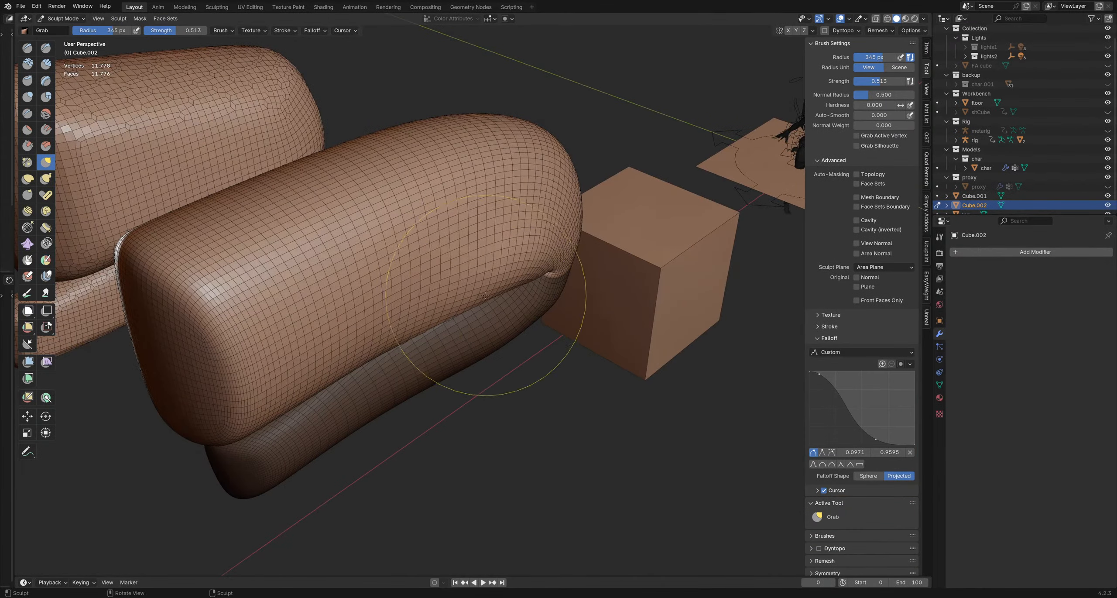
drag(438, 312, 431, 322)
drag(490, 305, 496, 315)
drag(497, 275, 508, 267)
Step: Enlarge the Grab brush radius to 392 px and pull the upper leg's surface outward near the knee
middle_drag(492, 283, 350, 262)
middle_drag(446, 288, 598, 277)
key(f)
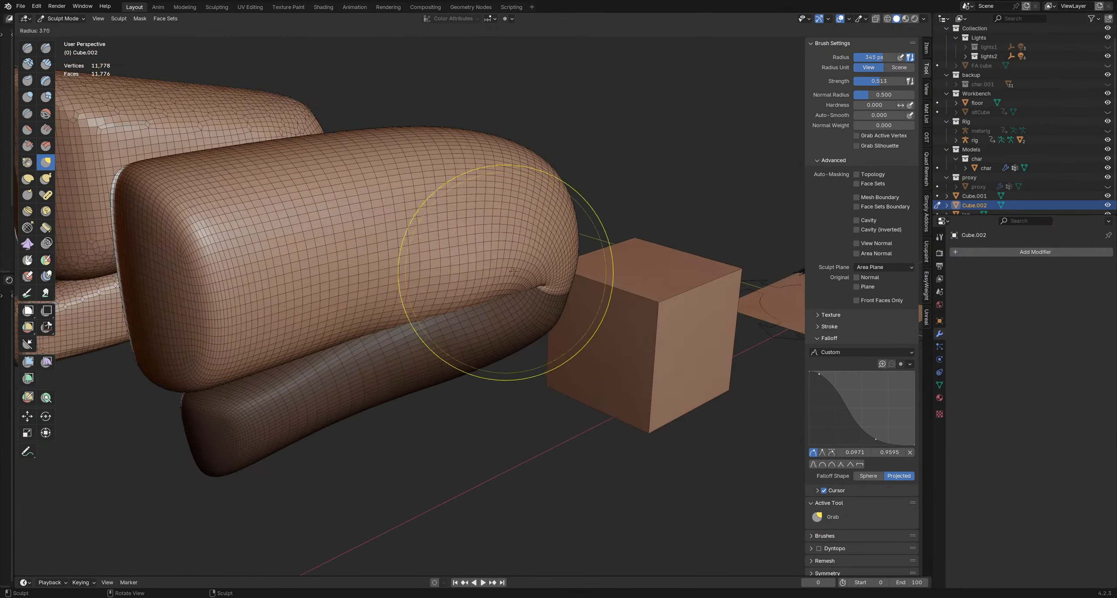
click(617, 273)
drag(528, 264, 555, 255)
drag(556, 256, 561, 260)
middle_drag(561, 261, 439, 272)
Step: Reduce the Grab brush radius to 233 px and refine the upper leg's edge along the knee crease
key(f)
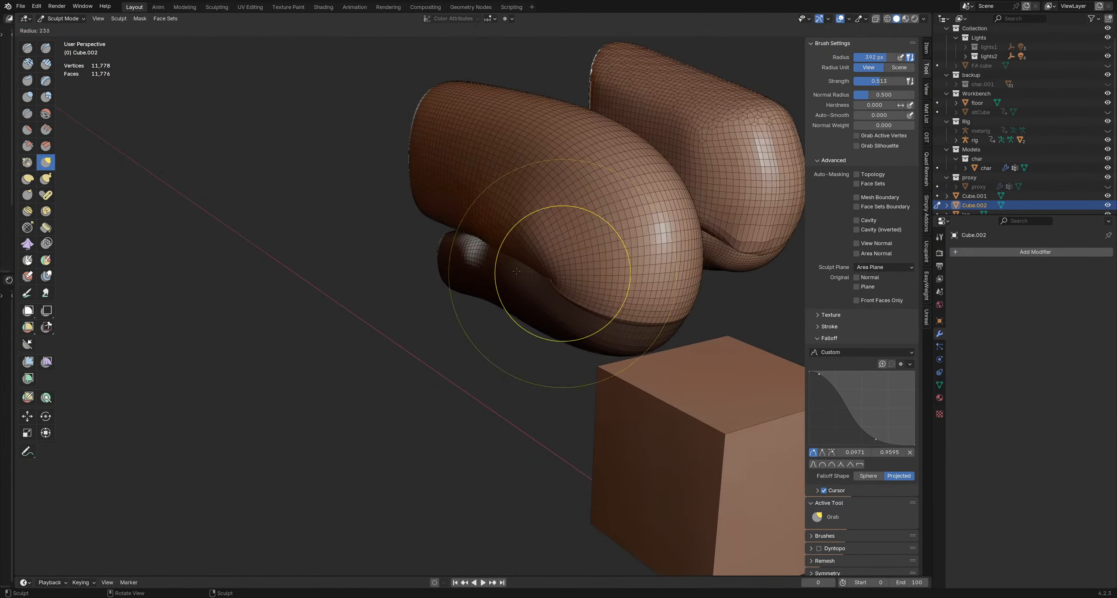
click(631, 274)
drag(555, 277, 546, 269)
middle_drag(511, 266, 563, 244)
drag(577, 275, 584, 278)
middle_drag(585, 277, 628, 293)
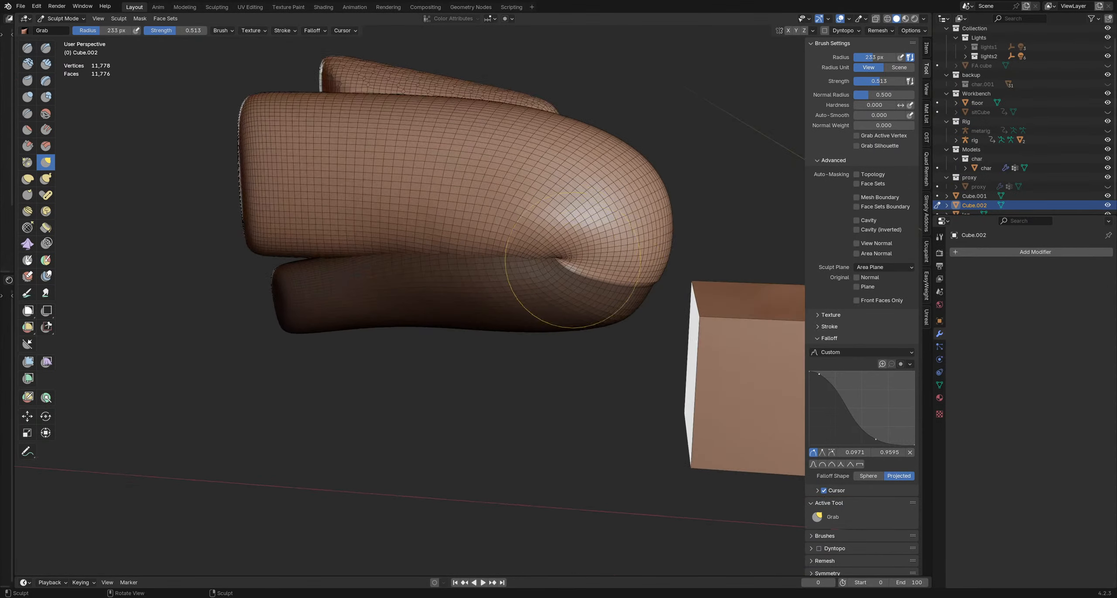
Step: Reduce the Grab brush radius to 191 px and pull the inner end of the knee crease slightly toward the thigh
key(f)
click(614, 252)
mouse_move(486, 251)
middle_down()
mouse_move(516, 250)
mouse_move(527, 269)
mouse_move(550, 253)
mouse_move(531, 254)
middle_up()
key(f)
click(529, 244)
shift+middle_drag(618, 253, 585, 293)
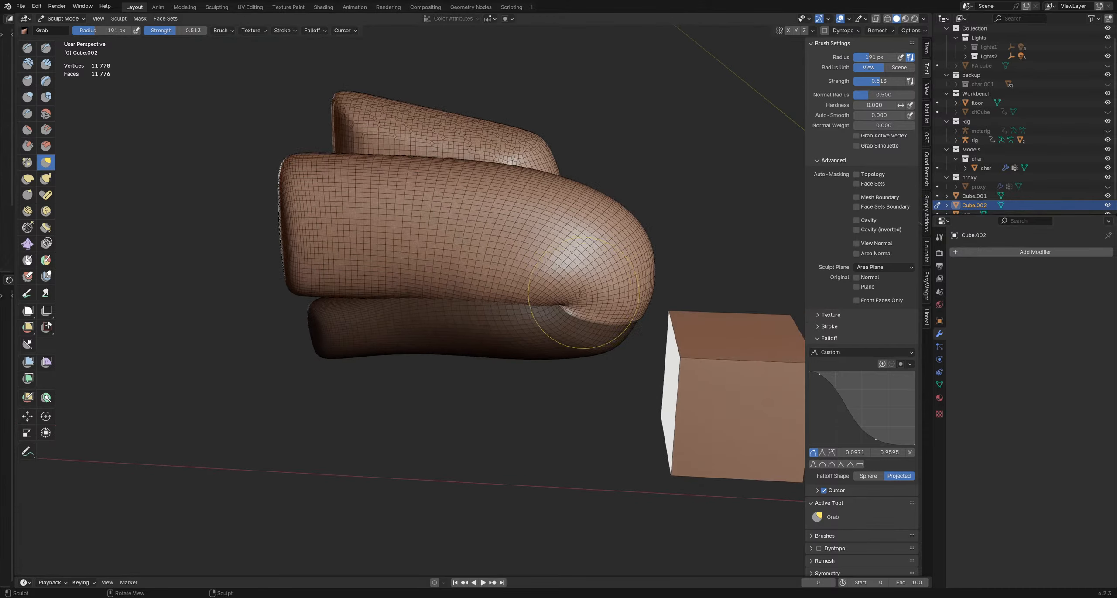
drag(584, 300, 567, 299)
Step: In Object Mode, add a Multiresolution modifier to the bent leg and unsubdivide it twice
key(ctrl+Tab)
mouse_move(488, 278)
middle_down()
mouse_move(556, 229)
mouse_move(482, 286)
mouse_move(429, 293)
mouse_move(490, 283)
middle_up()
click(578, 233)
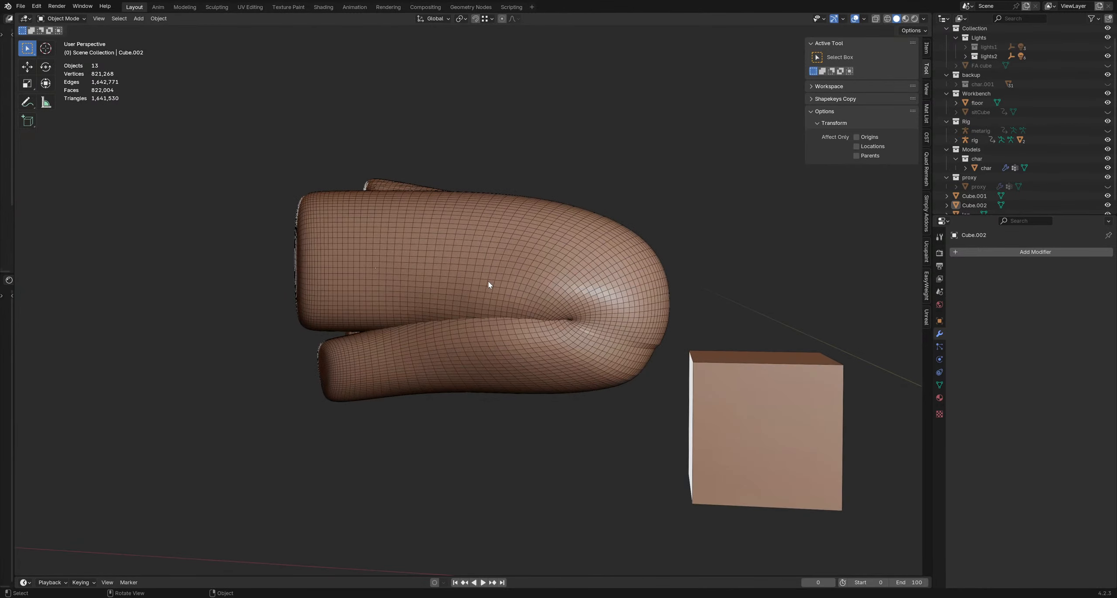
click(489, 283)
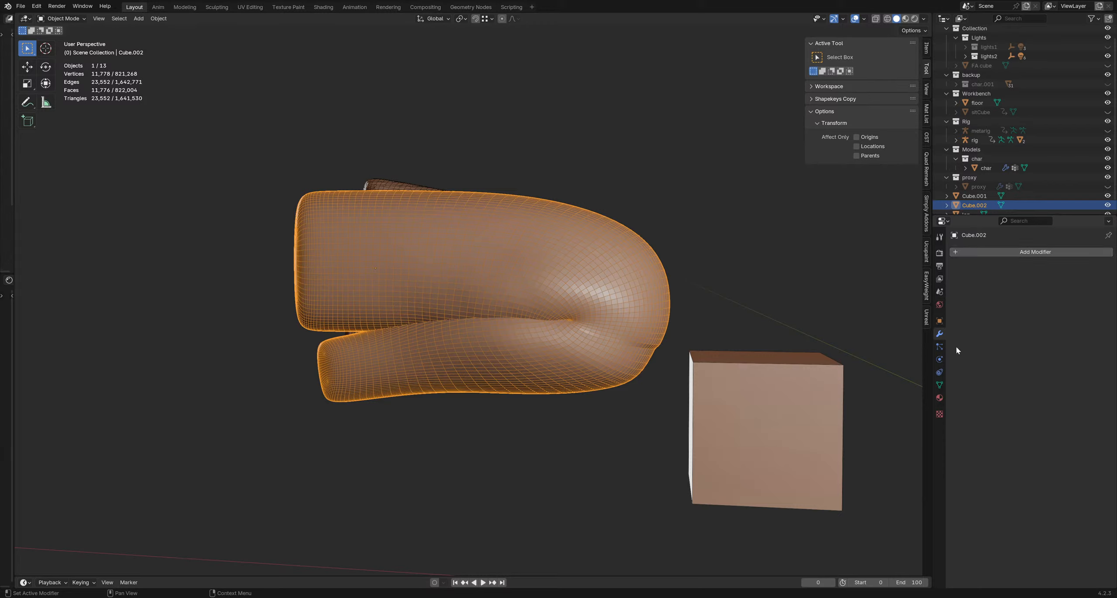
click(1004, 252)
mouse_move(993, 253)
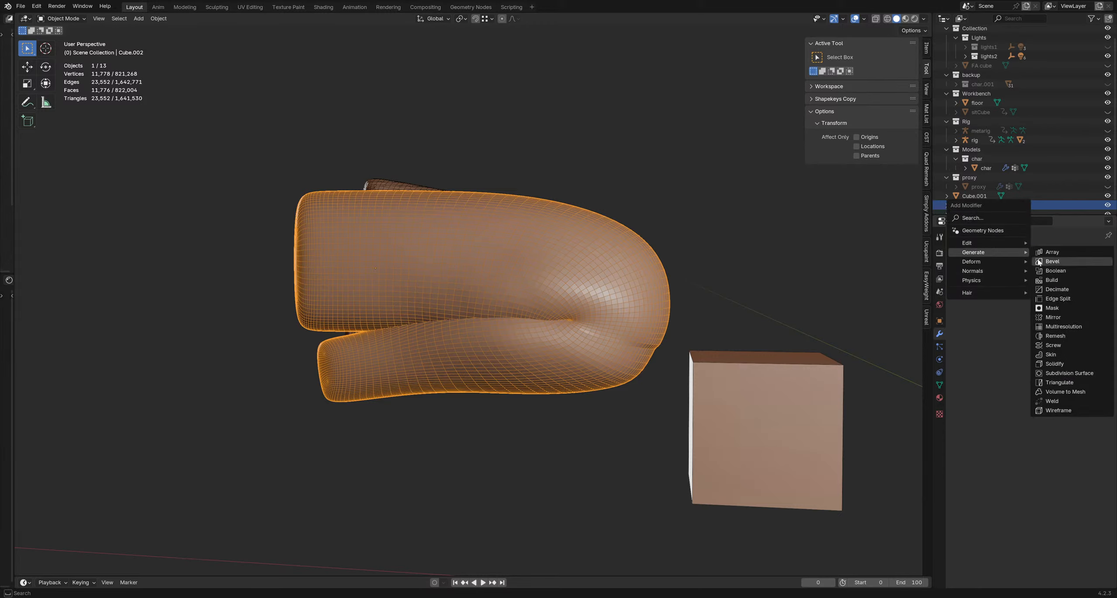
click(1059, 327)
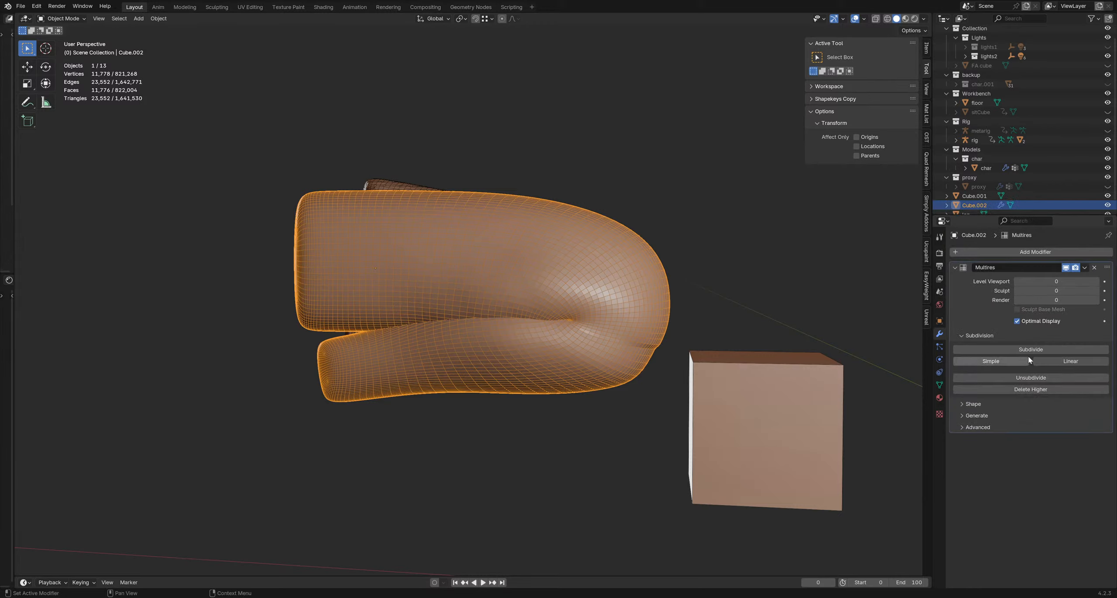
click(1029, 378)
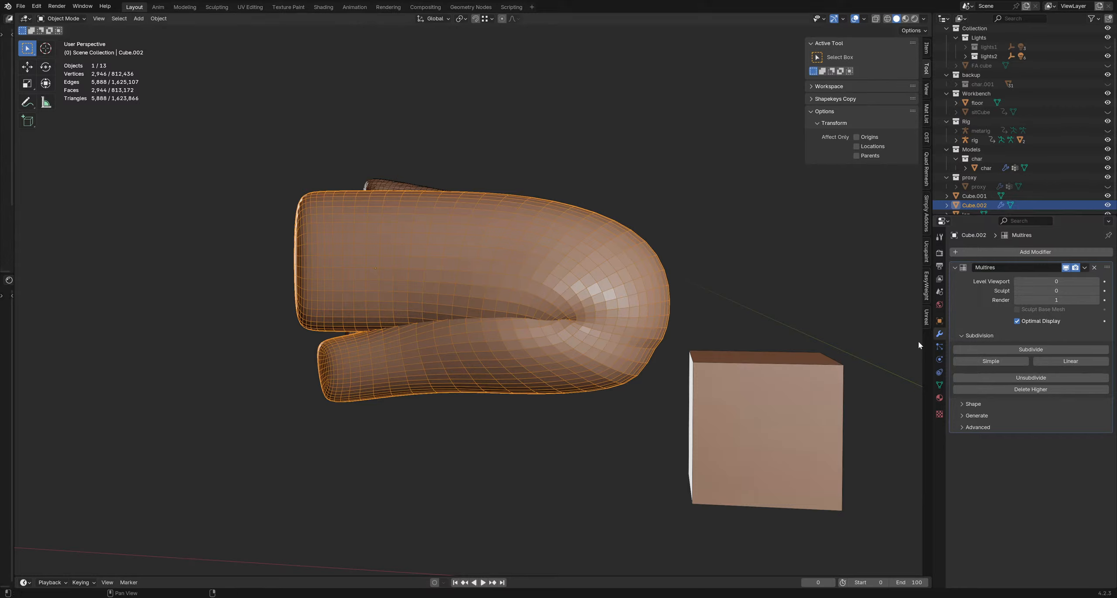
click(1032, 378)
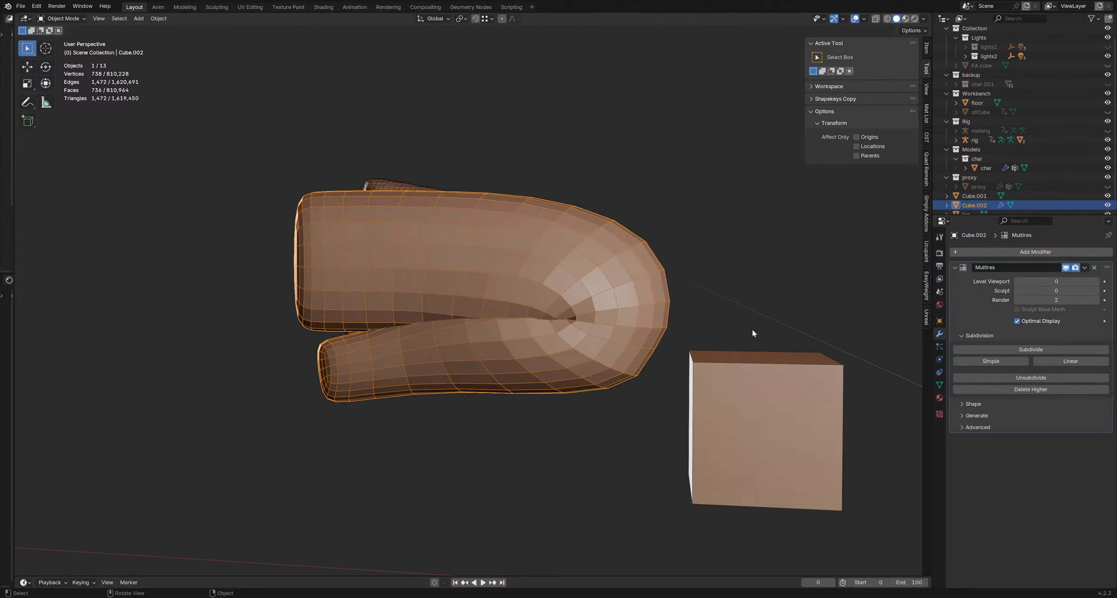
Step: Set the Multiresolution modifier's viewport and sculpt levels to 2 after undoing an extra subdivision
click(1026, 350)
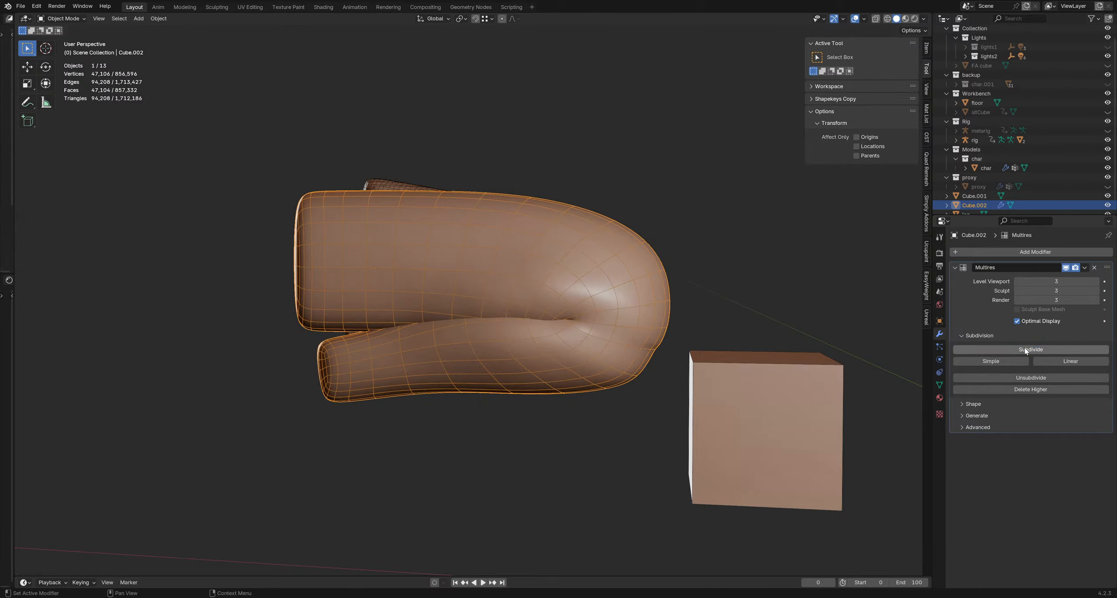
key(ctrl+z)
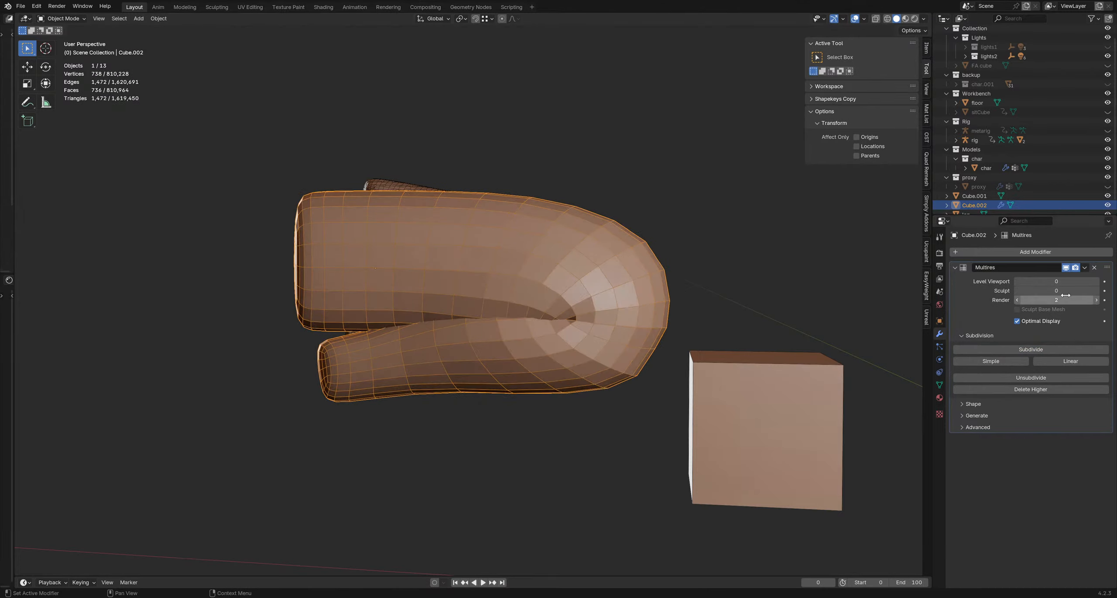
click(1094, 281)
click(1094, 282)
click(1096, 290)
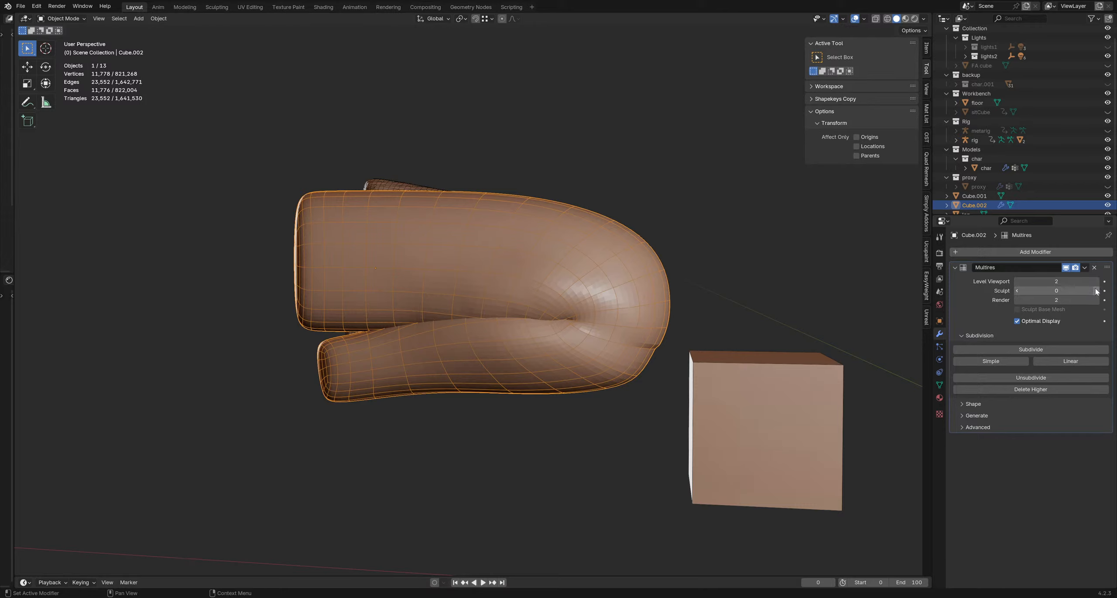
click(1095, 291)
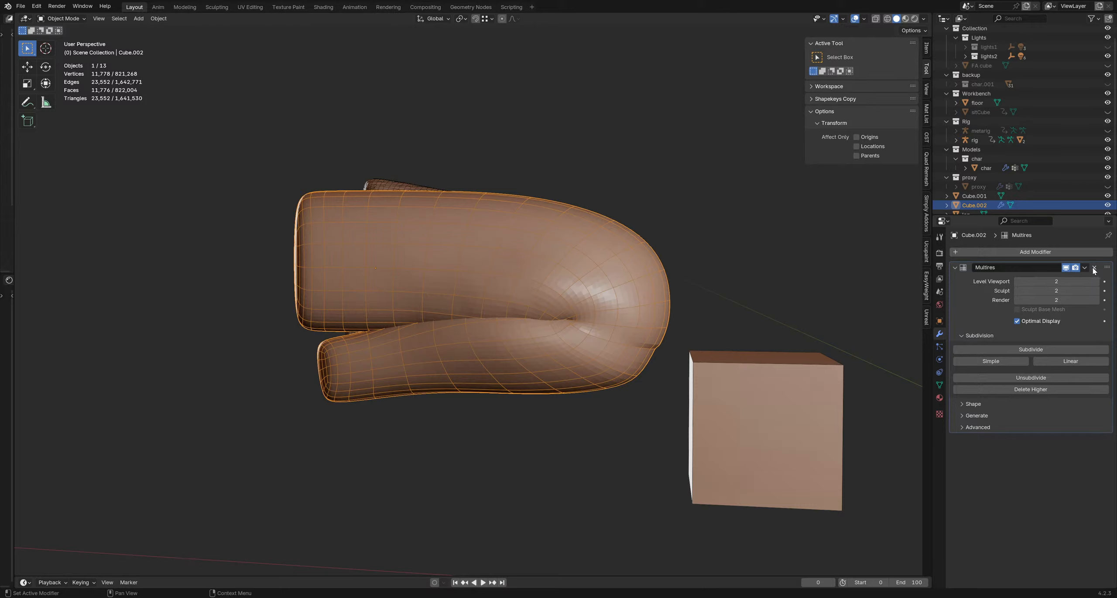
Step: Replace the Multiresolution modifier with a Subdivision modifier at viewport level 2 and apply it
click(1094, 268)
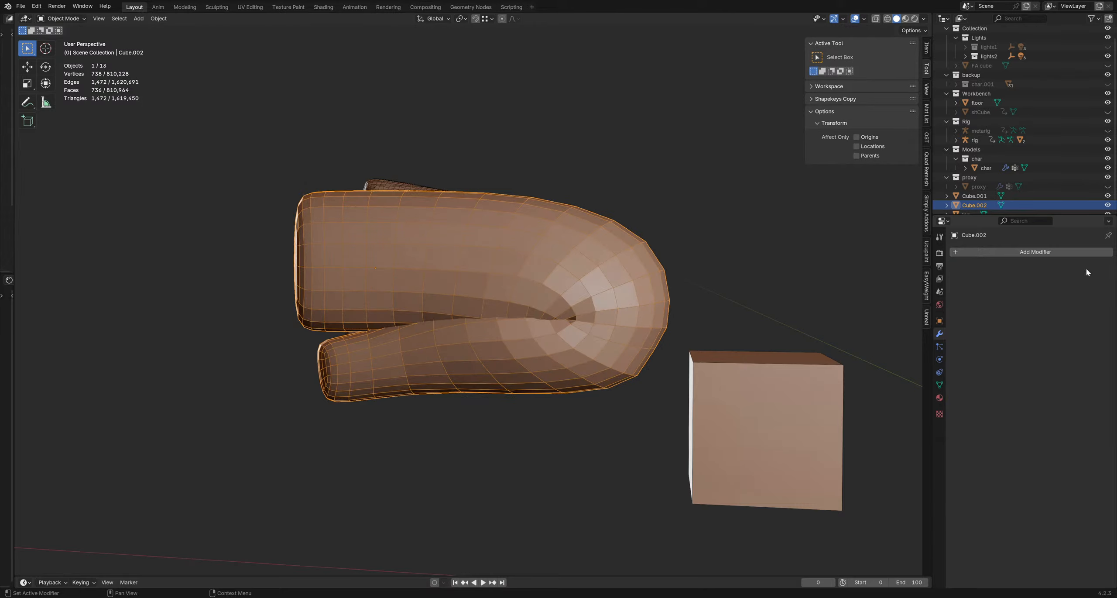
mouse_move(568, 238)
middle_down()
mouse_move(581, 278)
mouse_move(576, 253)
middle_up()
click(1034, 252)
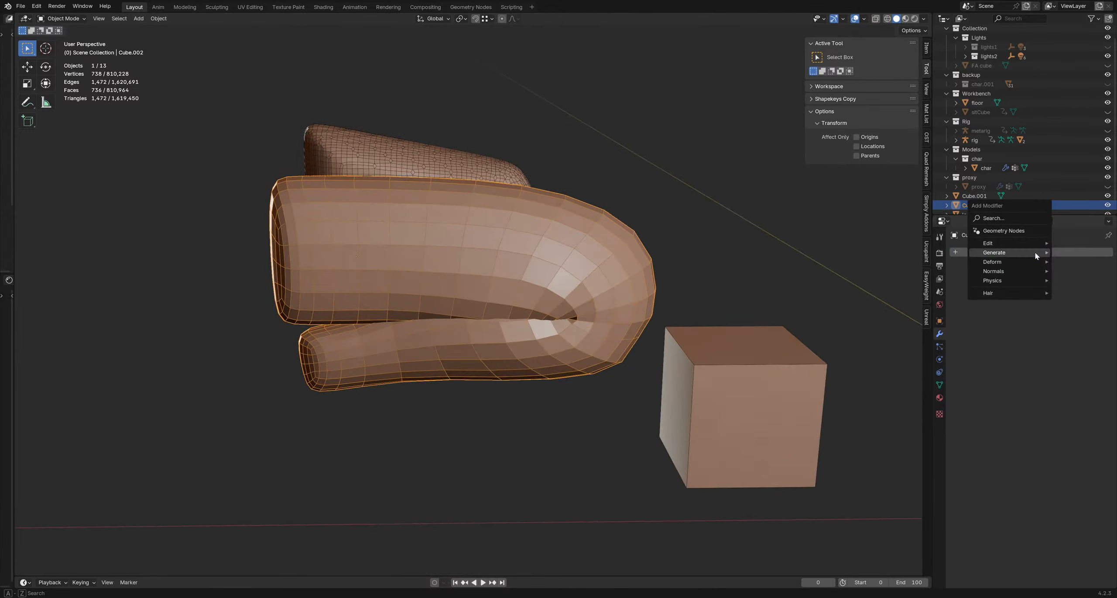
mouse_move(1018, 254)
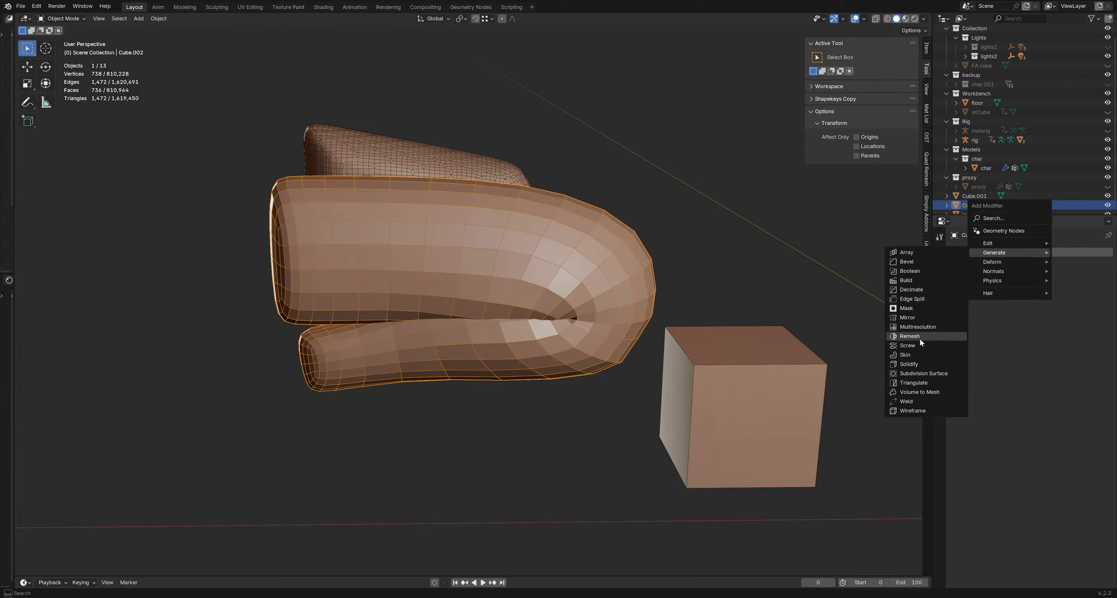
click(921, 373)
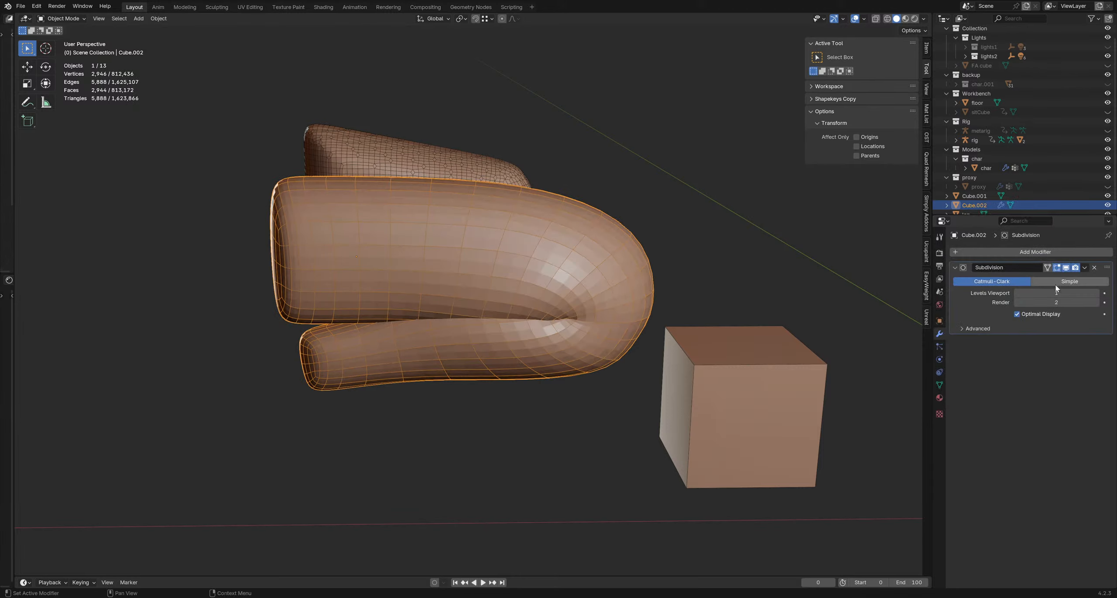
click(1097, 294)
middle_drag(664, 274, 631, 267)
click(1084, 268)
click(1042, 278)
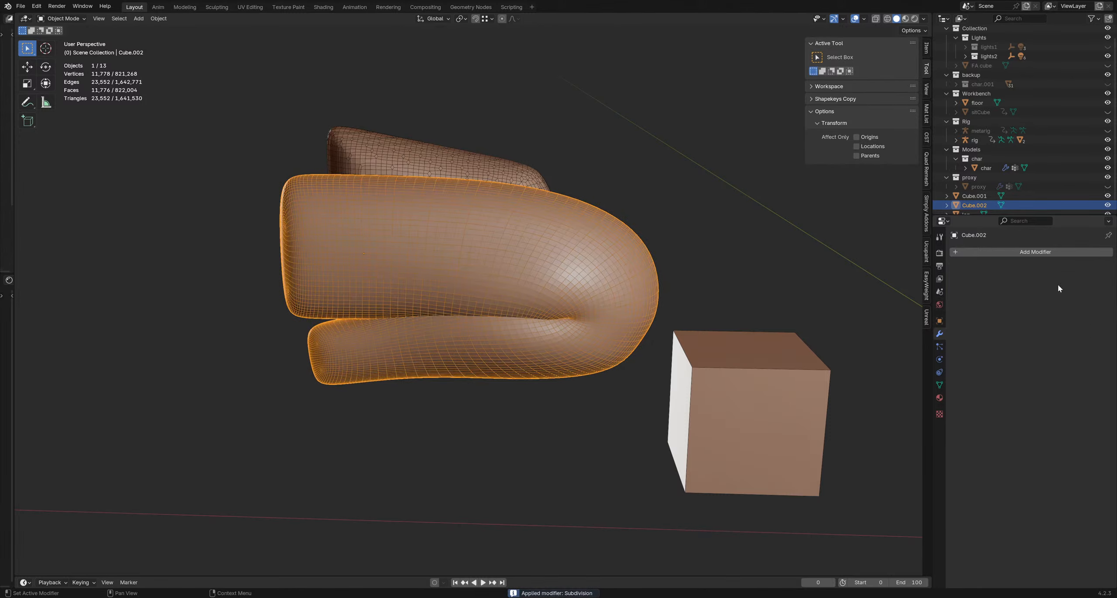
mouse_move(512, 236)
middle_down()
mouse_move(543, 233)
mouse_move(509, 238)
middle_up()
key(ctrl+Tab)
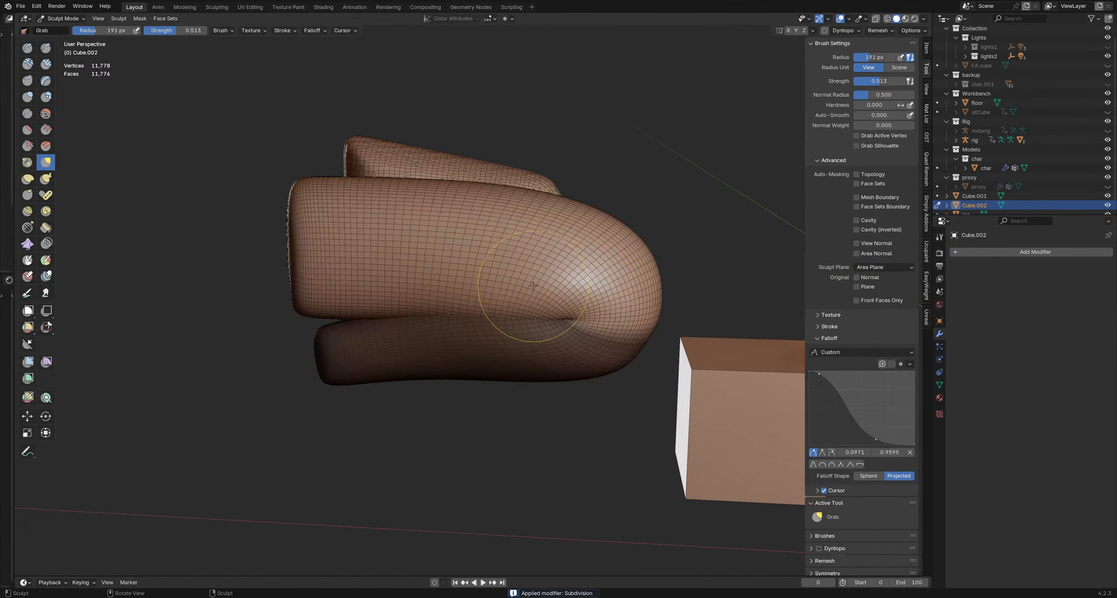
mouse_move(521, 292)
middle_down()
mouse_move(606, 299)
mouse_move(528, 308)
mouse_move(468, 297)
mouse_move(537, 288)
mouse_move(567, 267)
middle_up()
key(f)
click(642, 295)
key(ctrl+Tab)
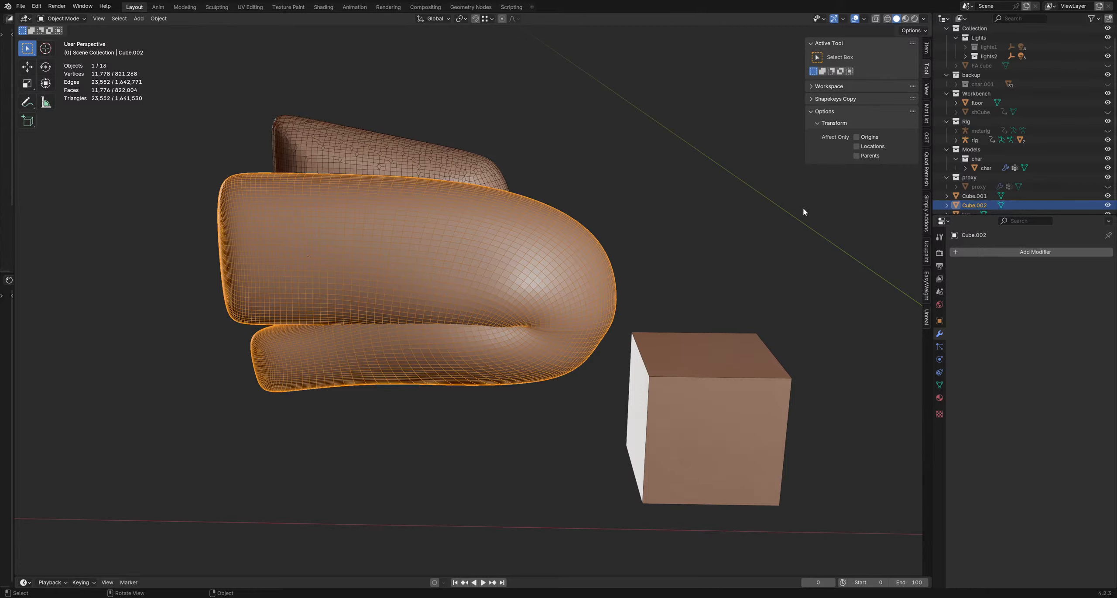
Step: Remesh the bent leg with Quad Remesher using a quad count of 1500
click(926, 168)
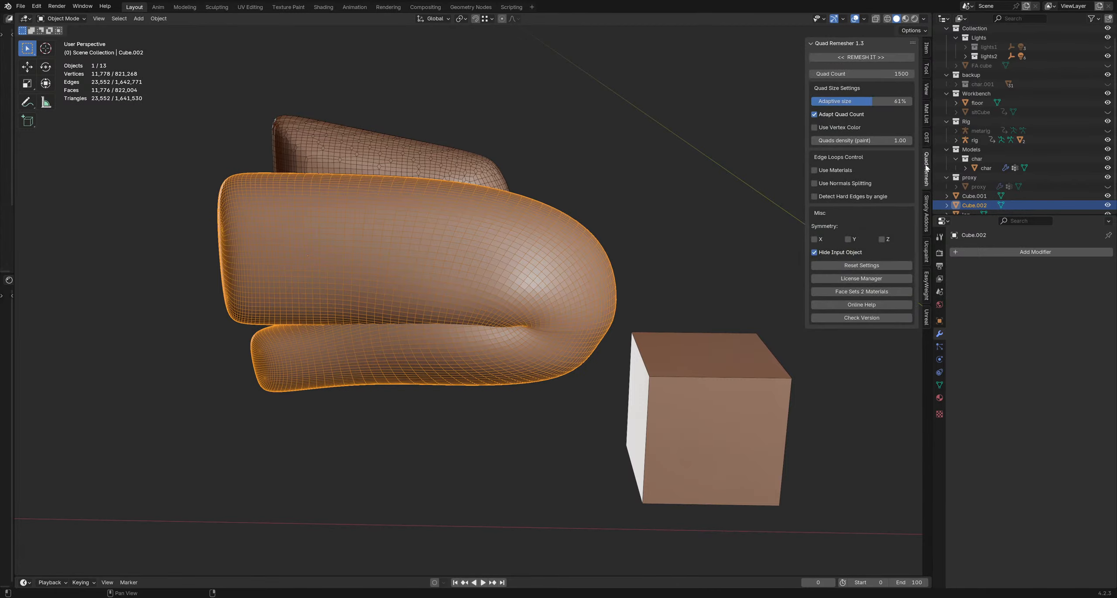
click(867, 60)
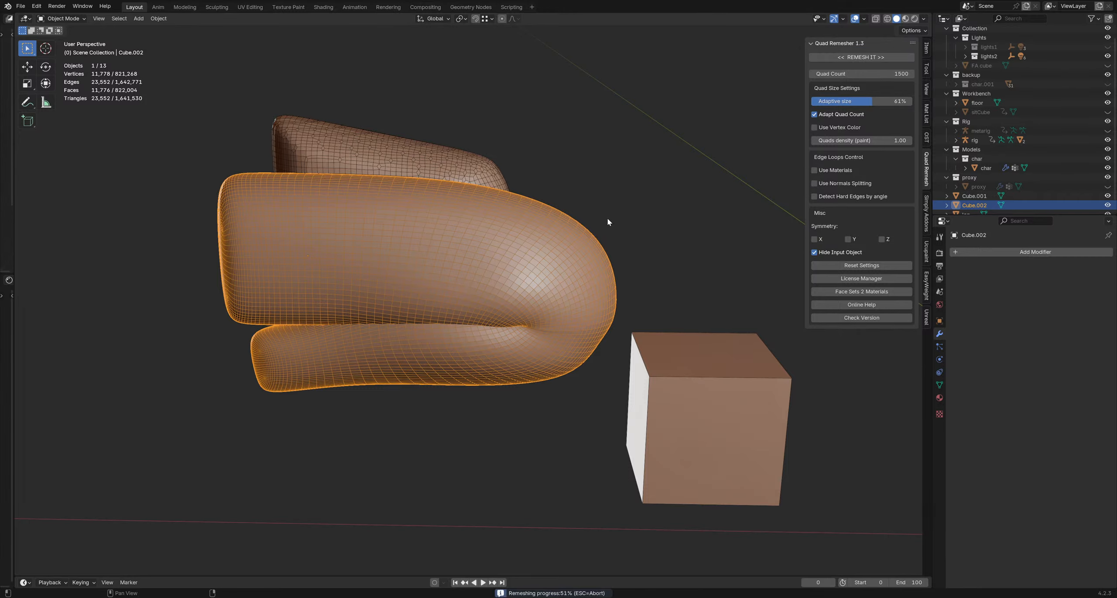
middle_drag(561, 281, 524, 267)
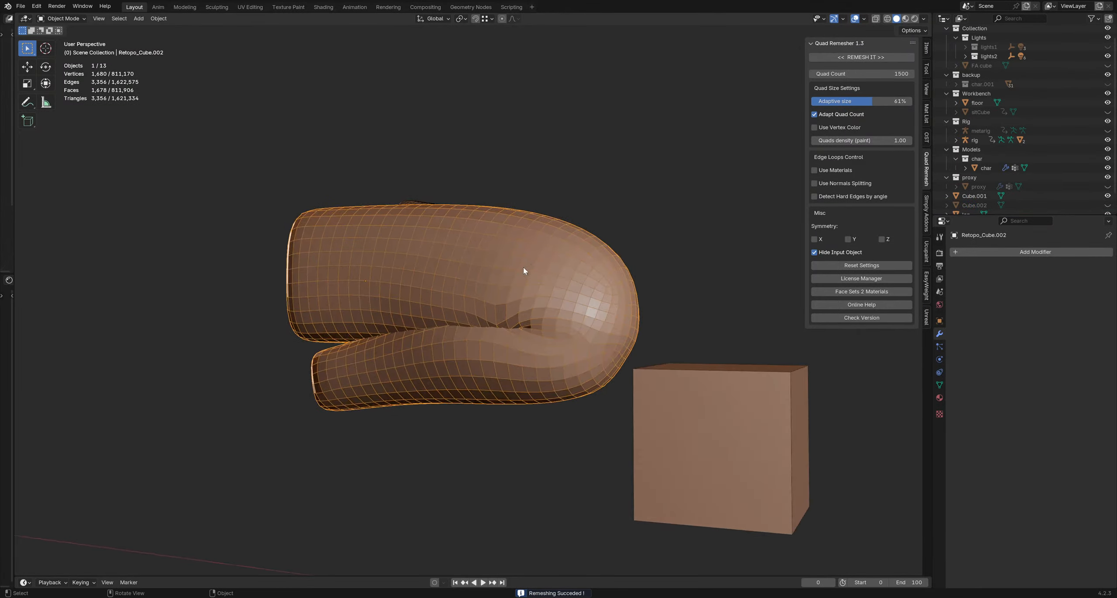
Step: Turn off the wireframe overlay and examine the remeshed leg's topology around the knee crease
scroll(502, 321, up, 2)
key(shift+w)
middle_drag(500, 326, 566, 286)
key(alt+z)
scroll(506, 327, up, 2)
scroll(513, 332, down, 1)
key(alt+z)
alt+scroll(519, 322, down, 1)
scroll(519, 322, down, 3)
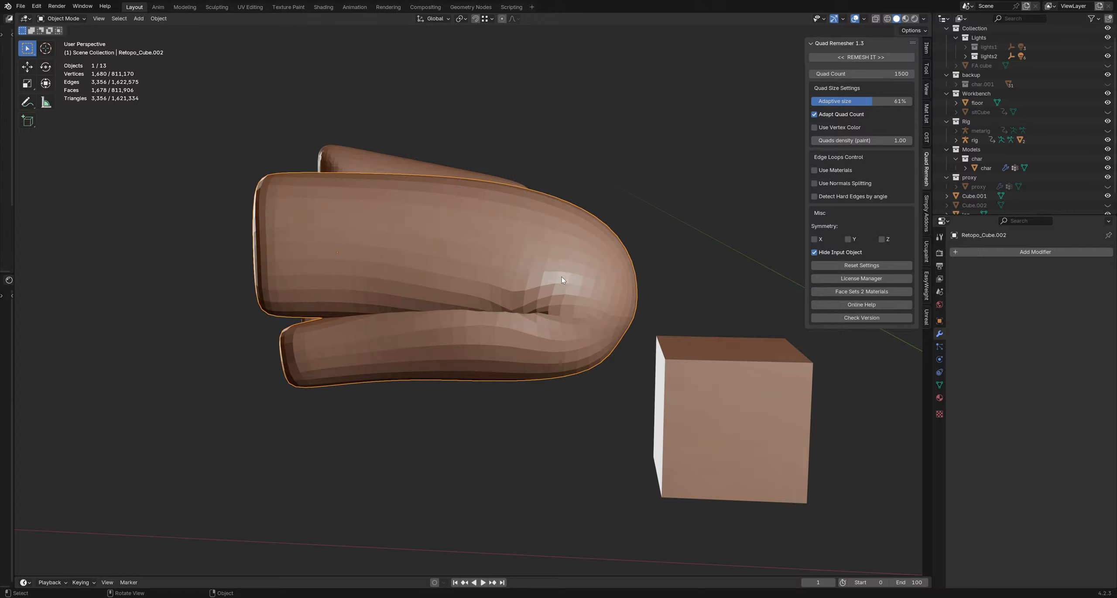
Step: Unhide the original Cube.002 leg and select it
scroll(1026, 149, down, 2)
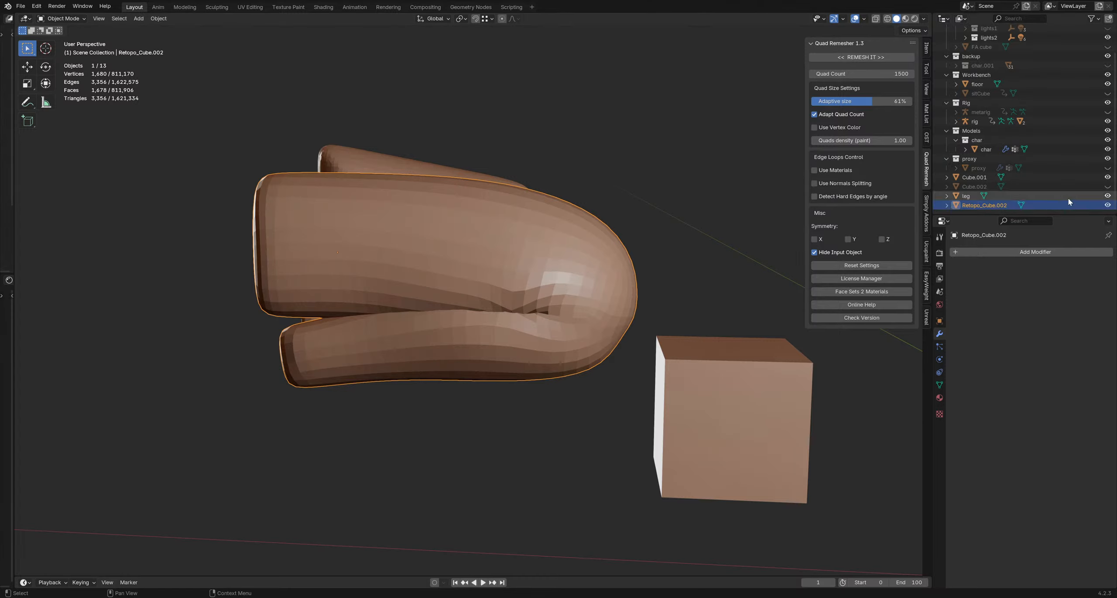
click(1108, 186)
click(1037, 188)
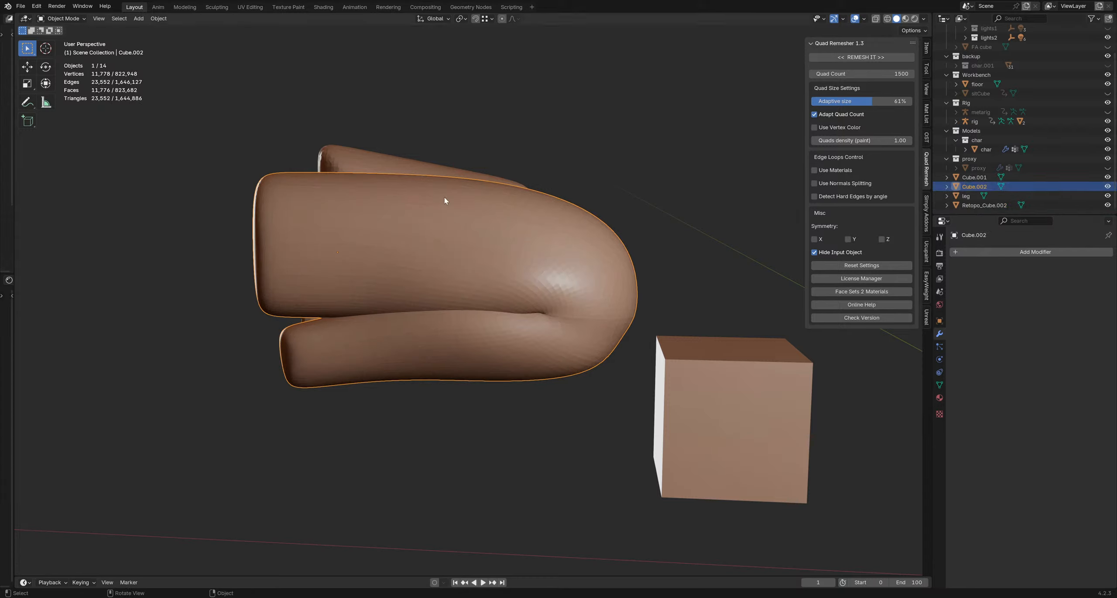
Step: Hide the original Cube.002 leg and switch the remeshed Retopo_Cube.002 leg to Sculpt Mode
click(979, 206)
middle_drag(533, 256, 522, 289)
click(1107, 187)
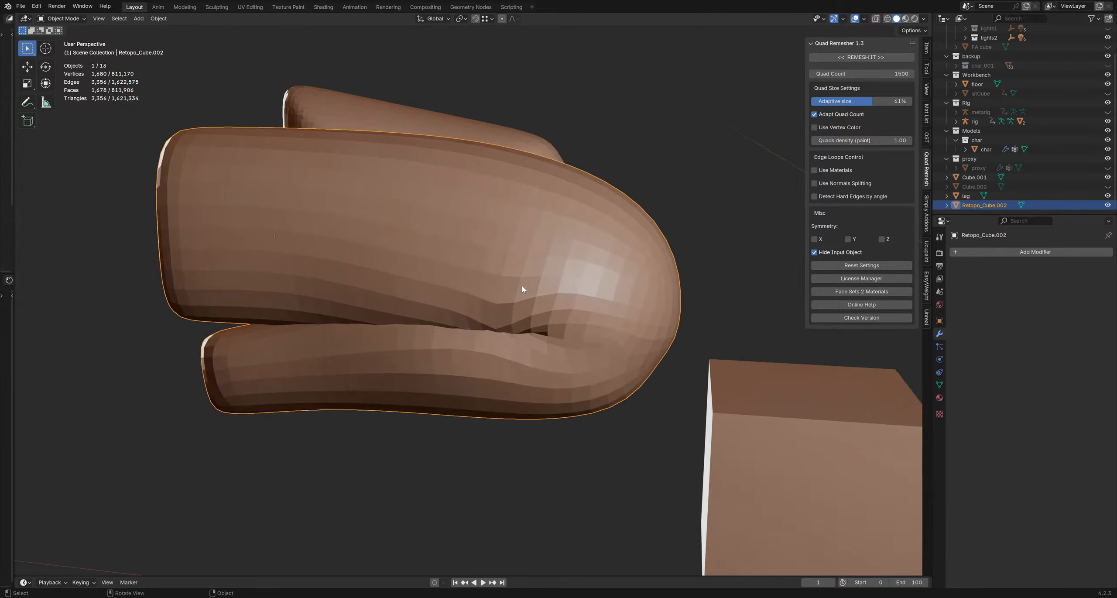
scroll(523, 289, down, 1)
key(ctrl+Tab)
click(519, 331)
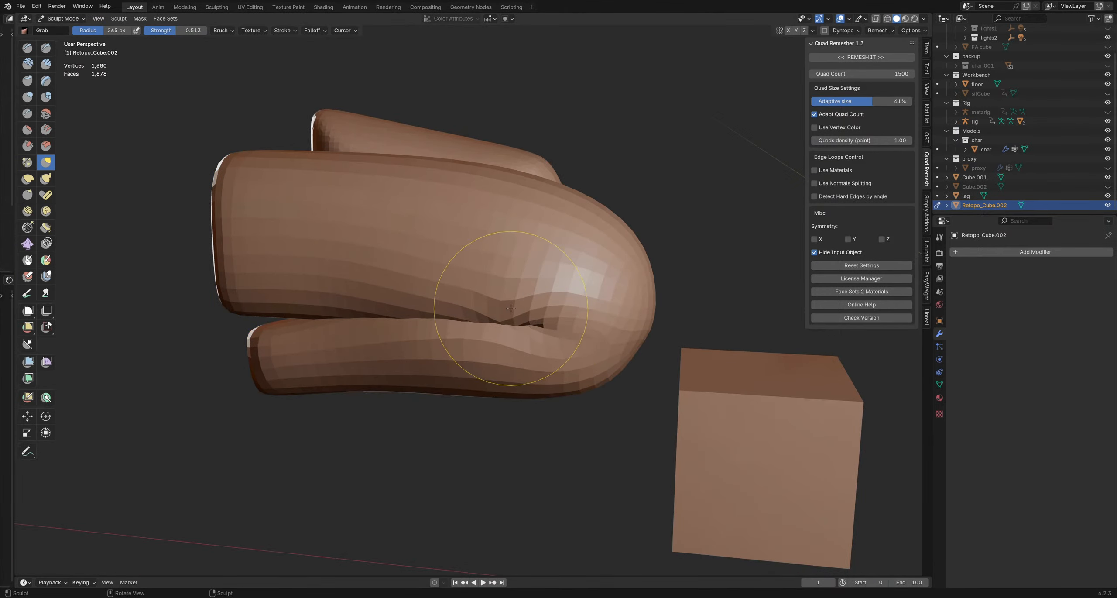
key(h)
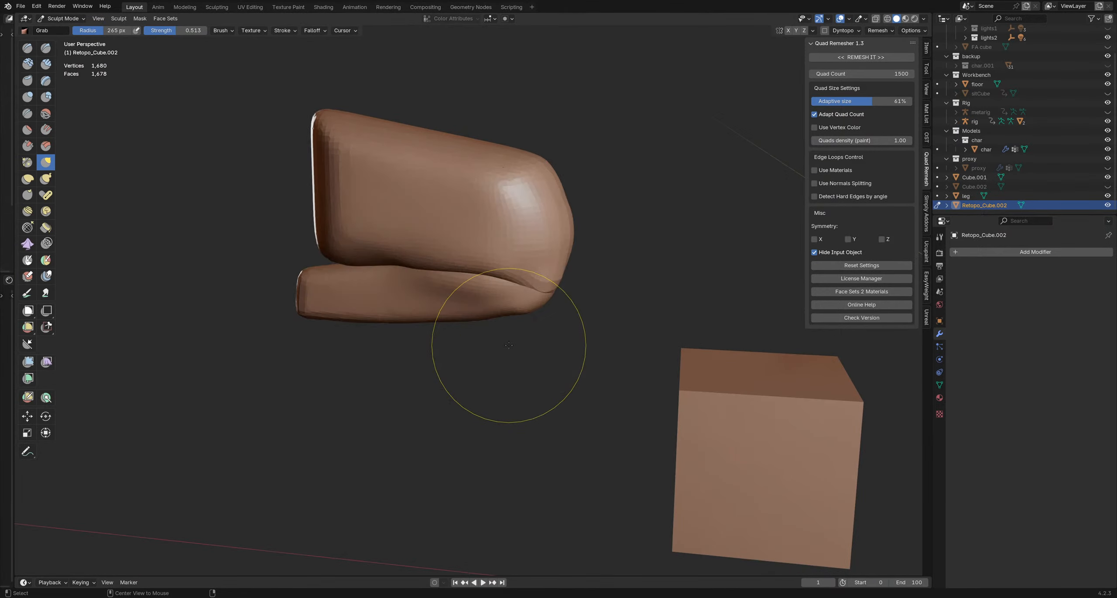
key(alt+h)
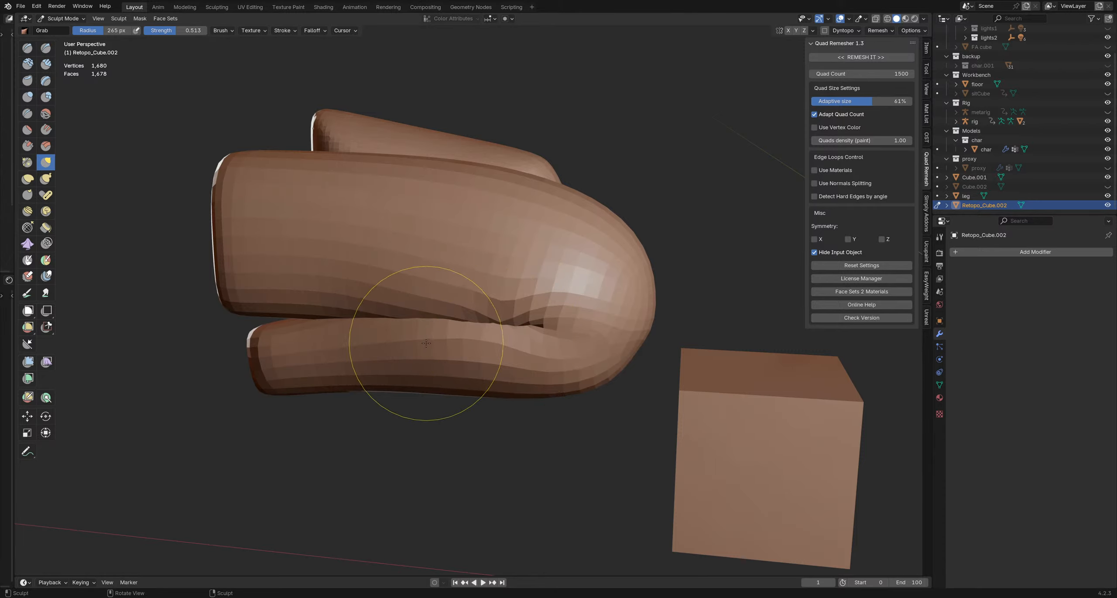
key(h)
key(alt+h)
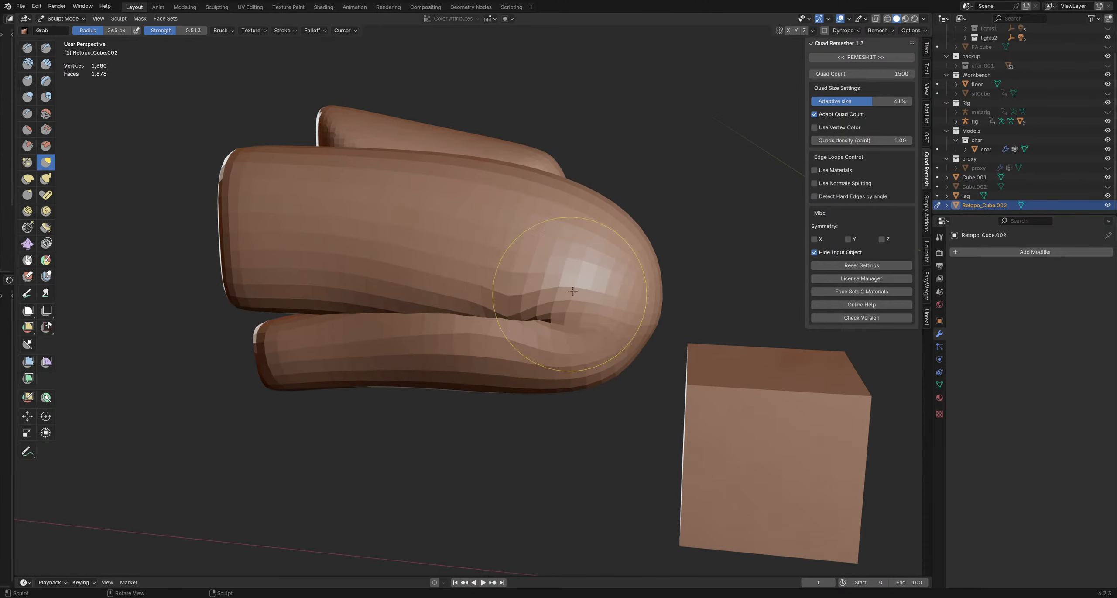
Step: Set the Grab brush radius to 219 px for the remeshed leg
mouse_move(499, 274)
middle_down()
mouse_move(524, 284)
mouse_move(540, 274)
mouse_move(529, 295)
middle_up()
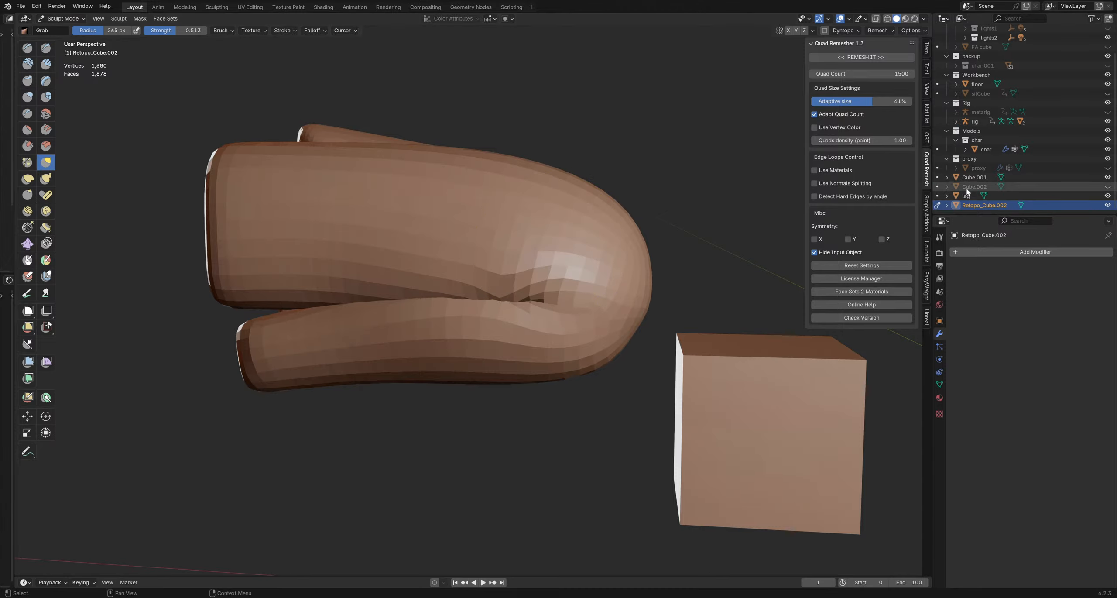
key(f)
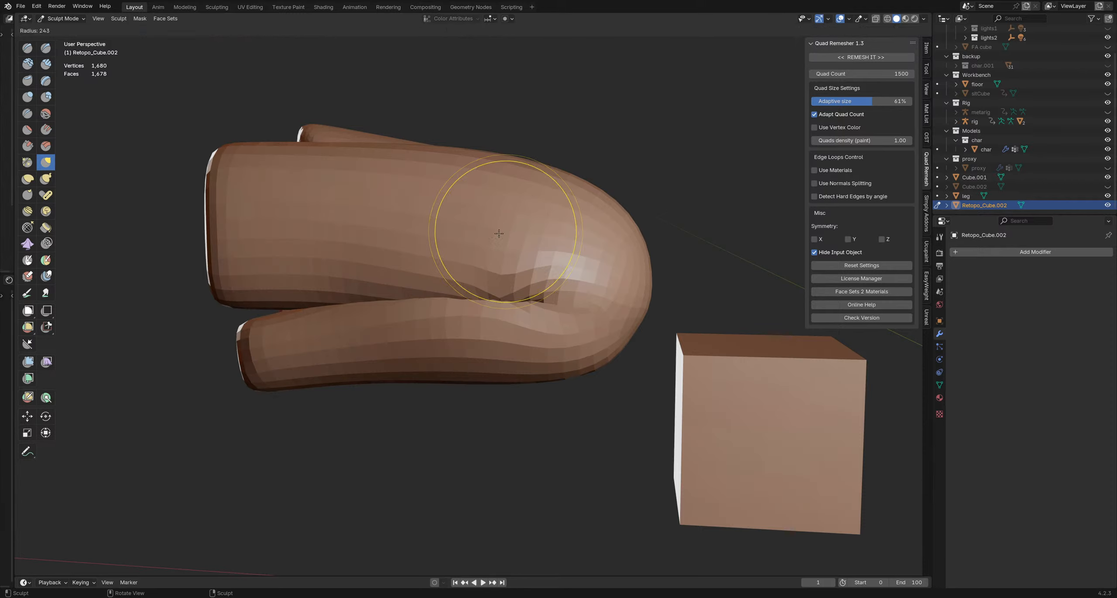
click(492, 234)
shift+middle_drag(505, 280, 512, 291)
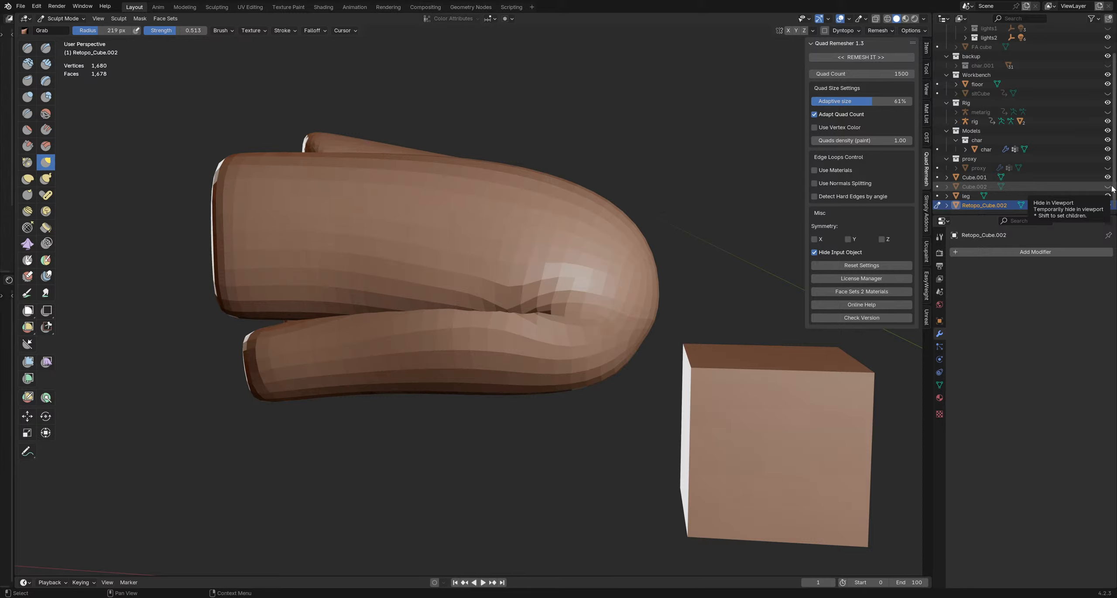
shift+middle_drag(306, 369, 444, 358)
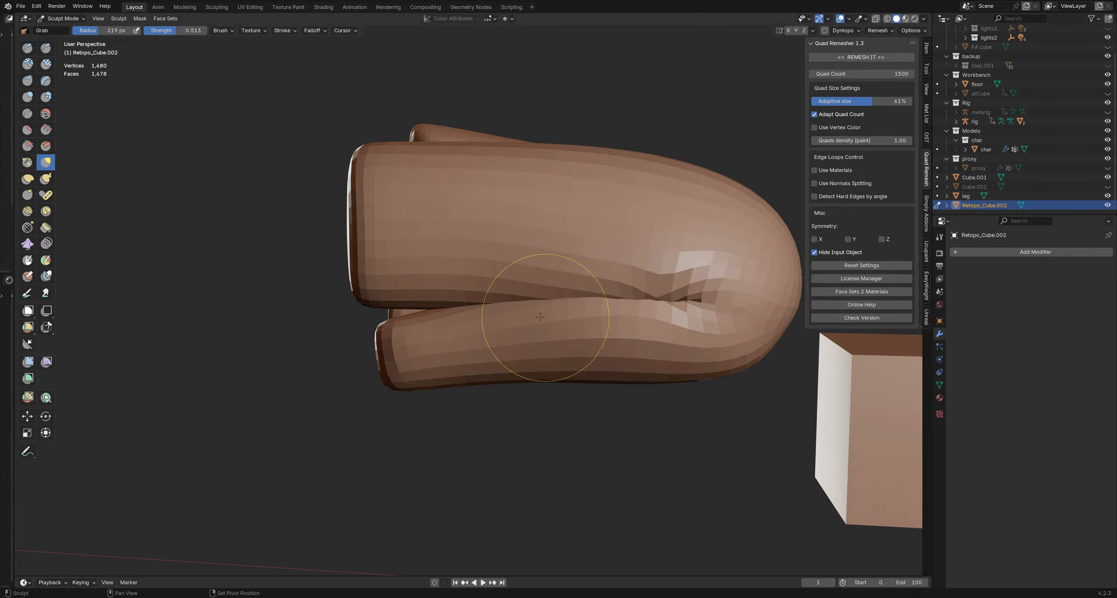
shift+middle_drag(375, 335, 350, 378)
mouse_move(356, 346)
ctrl+shift+mouse_down()
mouse_move(389, 434)
mouse_move(329, 392)
ctrl+shift+mouse_up()
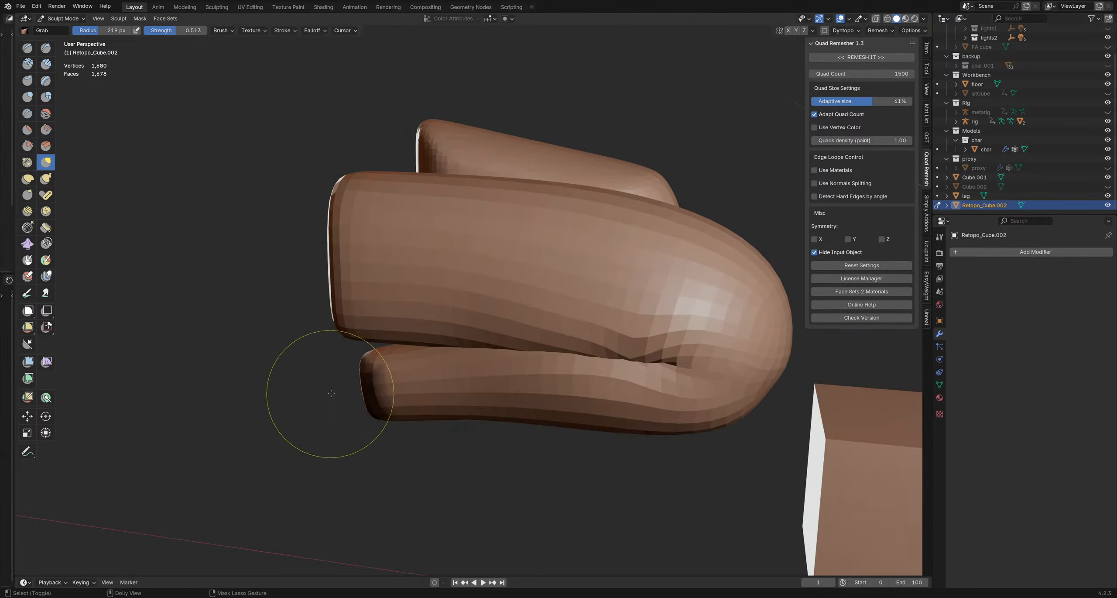
middle_drag(366, 383, 369, 377)
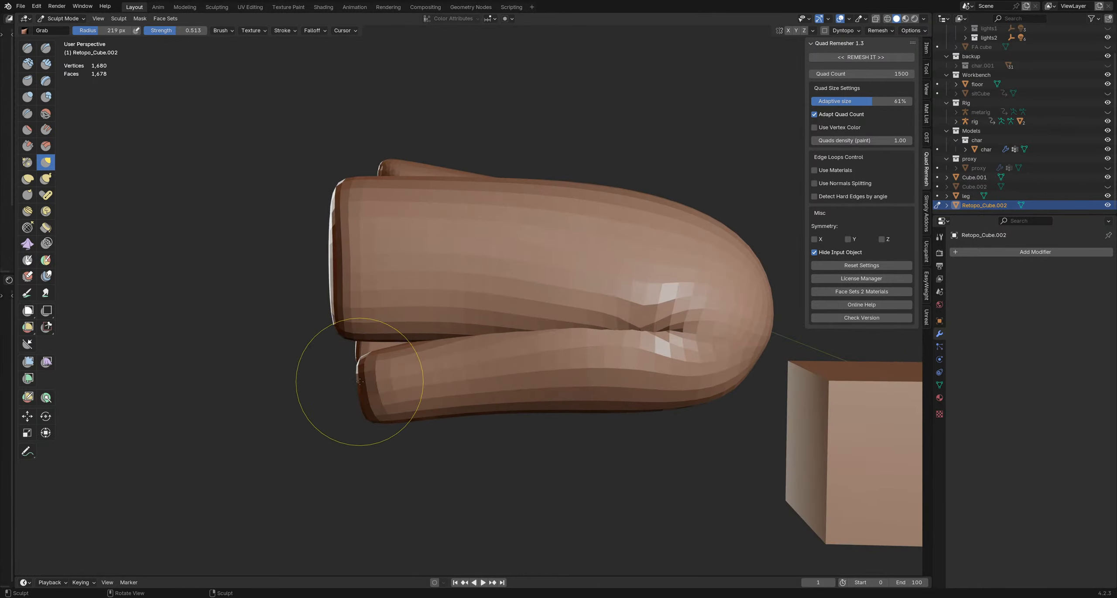
Step: Switch the remeshed leg to Edit Mode, enable X-ray and box-select the faces at the end of the lower leg
key(Tab)
click(340, 377)
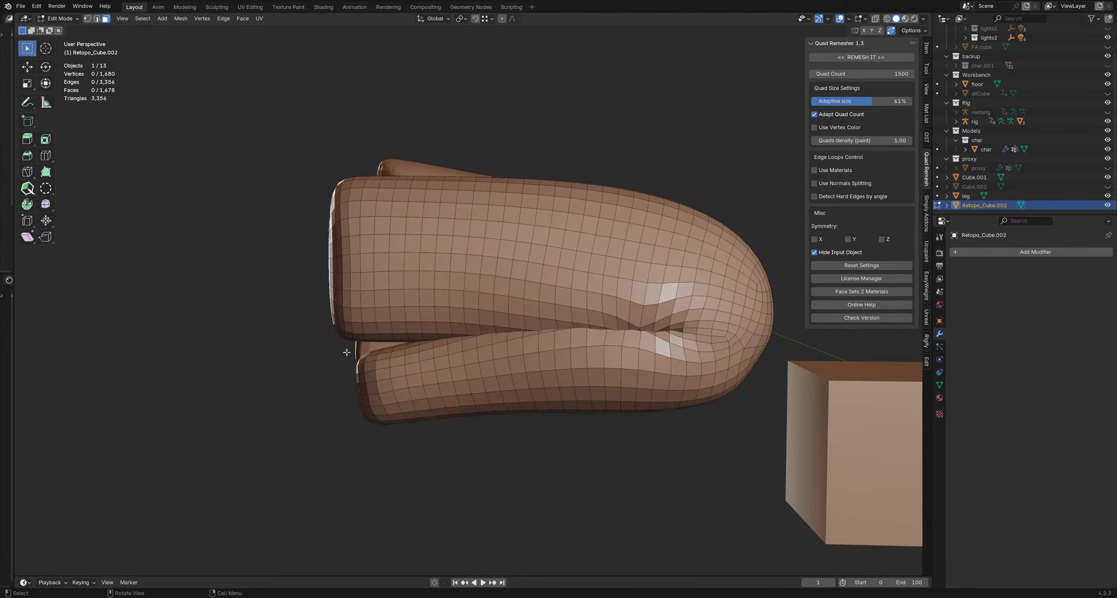
drag(351, 349, 363, 454)
middle_drag(363, 454, 349, 384)
key(alt+z)
drag(336, 372, 362, 406)
Step: Grow the face selection from the lower leg's end along the whole lower leg up to the knee crease
key(ctrl+KP_Add)
key(ctrl+KP_Add)
key(ctrl+KP_Add)
key(ctrl+KP_Add)
key(ctrl+KP_Add)
key(ctrl+KP_Add)
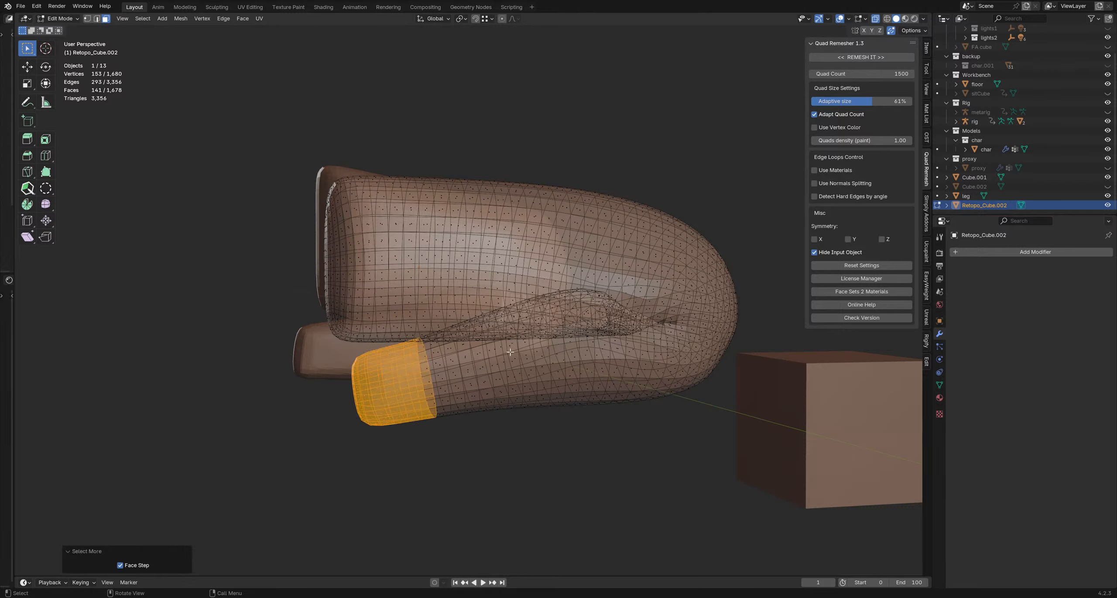
key(ctrl+KP_Add)
key(ctrl+KP_Add)
key(ctrl+KP_Add)
key(ctrl+KP_Add)
key(ctrl+KP_Add)
key(ctrl+KP_Add)
key(ctrl+KP_Add)
key(ctrl+KP_Add)
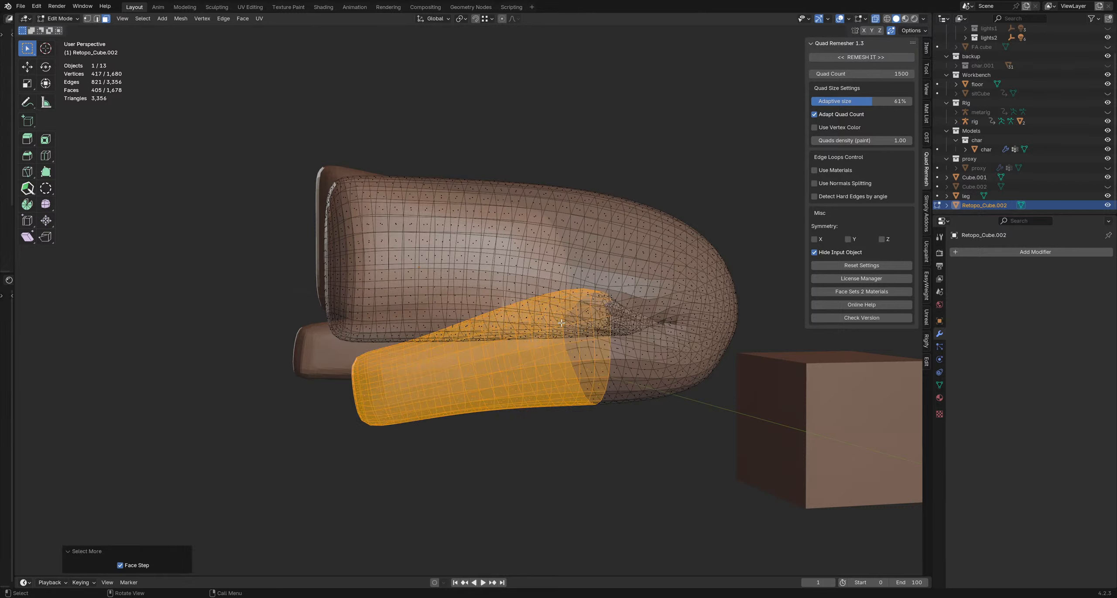
key(ctrl+KP_Add)
key(ctrl+KP_Add)
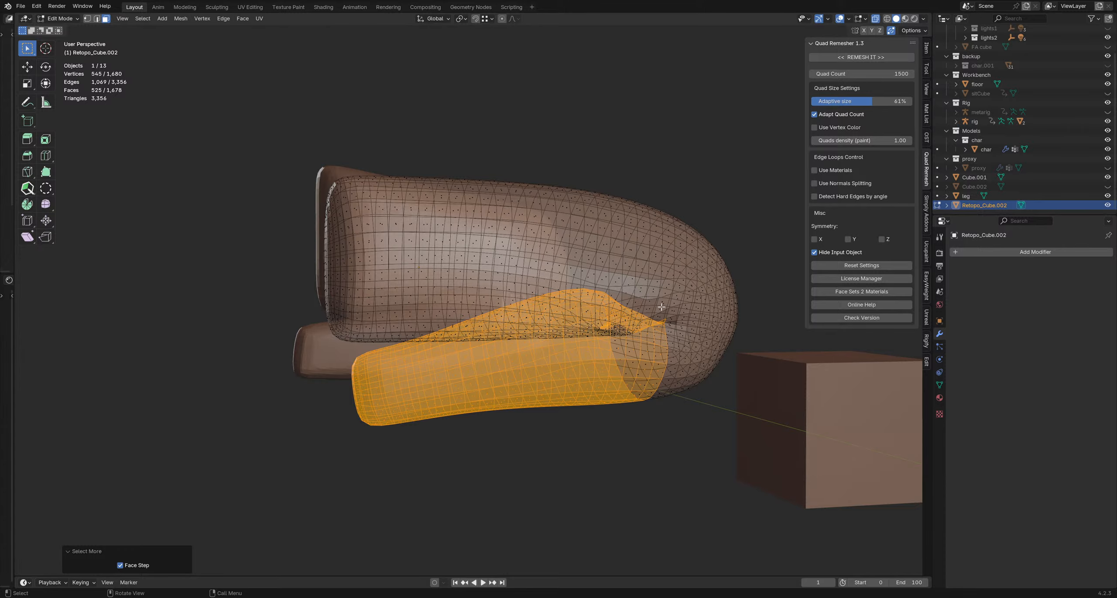
middle_drag(661, 307, 618, 308)
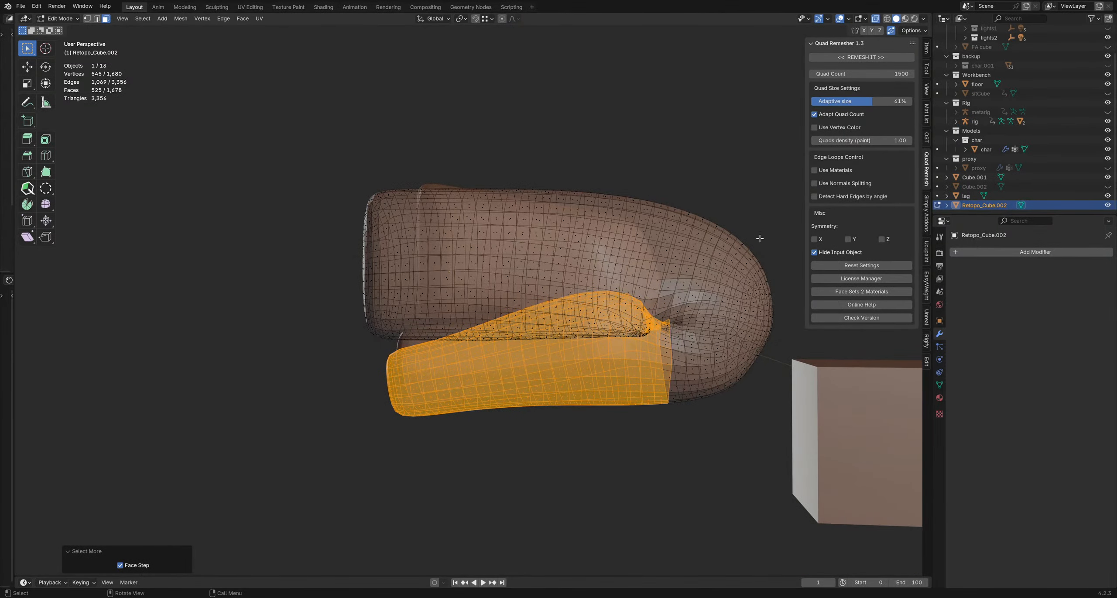
Step: Switch Retopo_Cube.002 to Sculpt Mode and create a face set from the lower-leg faces selected in Edit Mode
shift+middle_drag(543, 333, 512, 319)
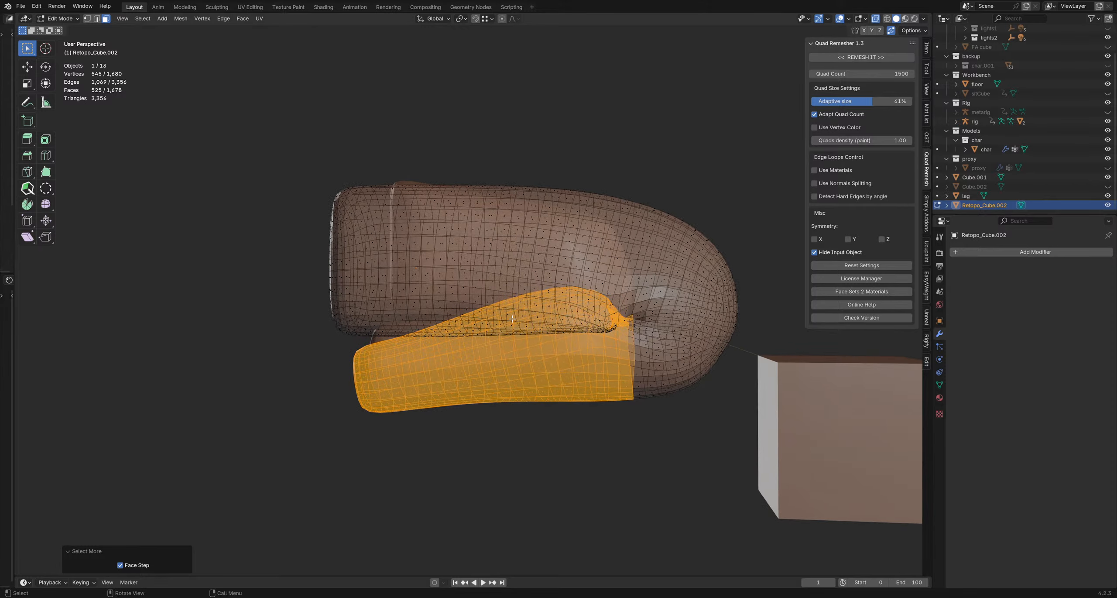
key(ctrl+Tab)
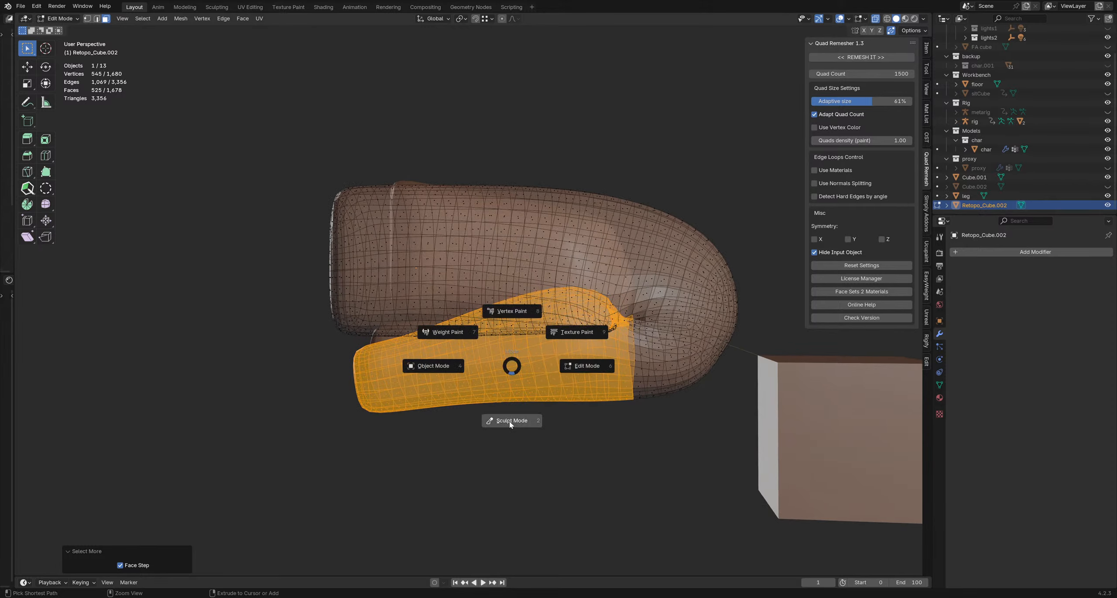
click(511, 422)
key(ctrl+w)
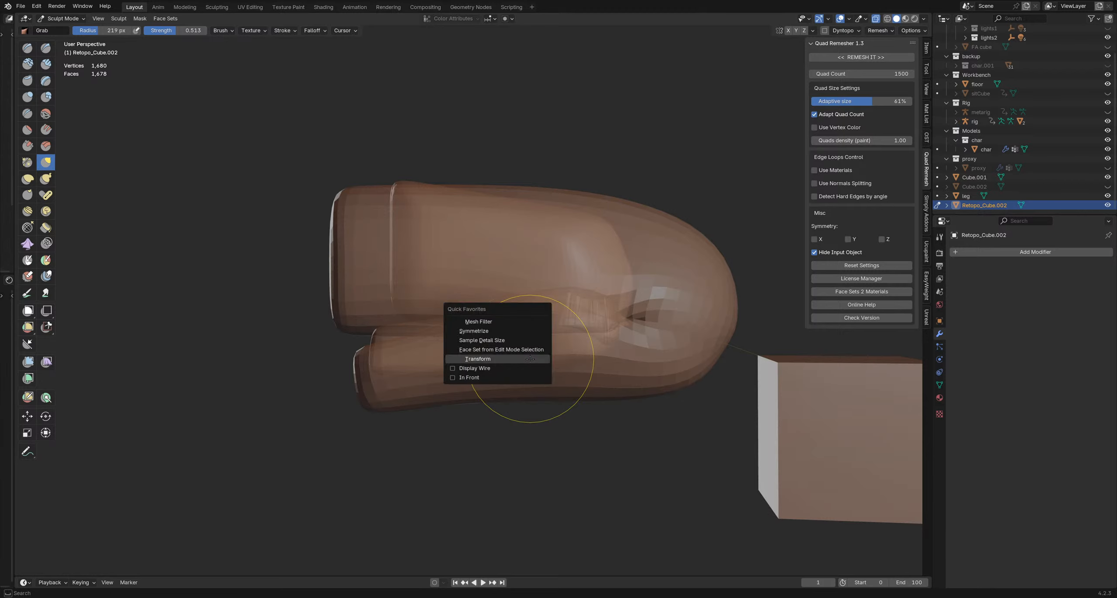
click(523, 353)
Step: Re-enter Sculpt Mode from Object Mode, hide the lower-leg face set, and restore its visibility
mouse_move(525, 359)
shift+middle_down()
mouse_move(432, 334)
mouse_move(482, 347)
shift+middle_up()
key(ctrl+Tab)
click(365, 343)
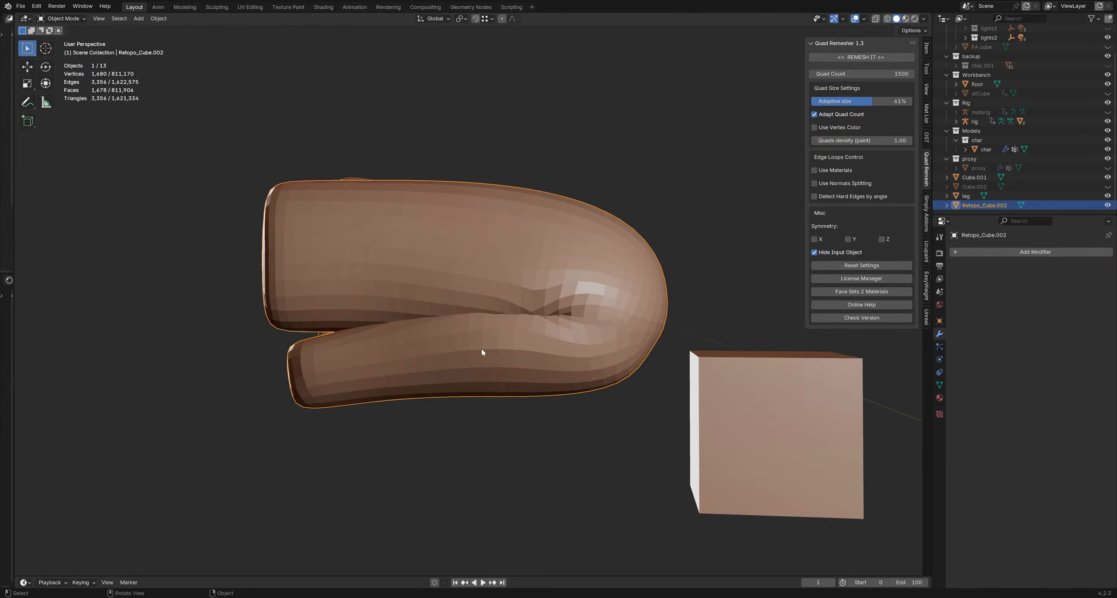
key(ctrl+Tab)
click(471, 366)
key(h)
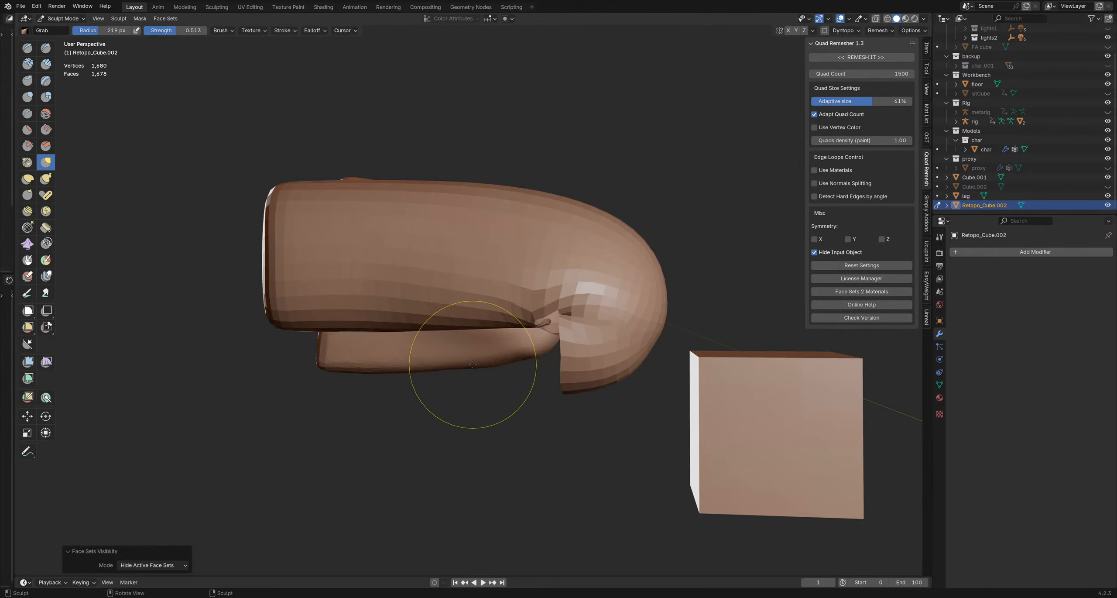
key(h)
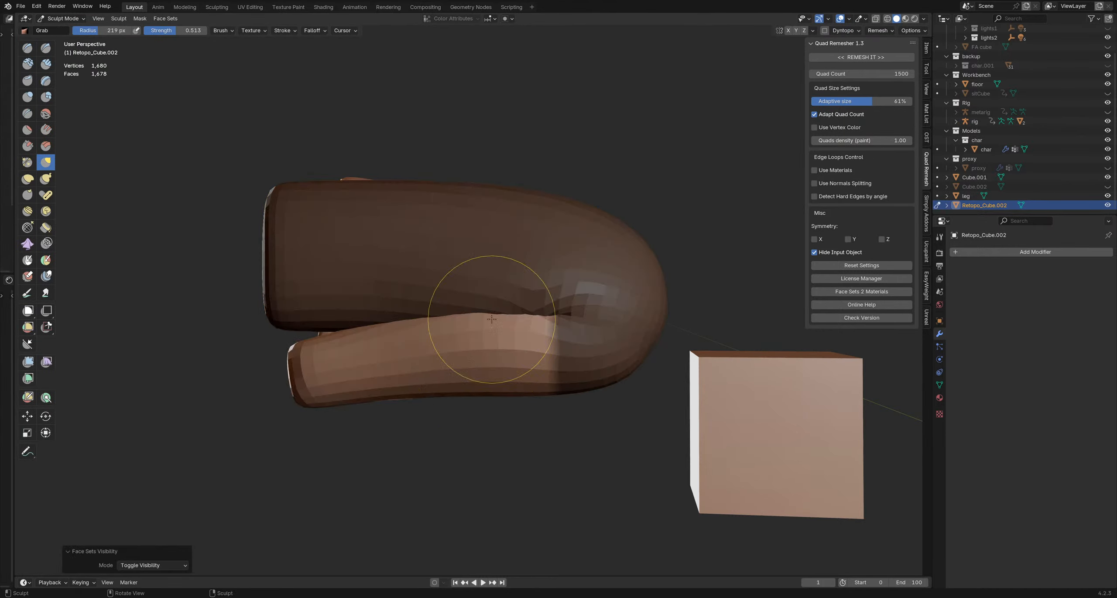
Step: Invert the mask to protect the lower leg and enlarge the Grab brush radius to 293 px
middle_drag(511, 336, 585, 355)
key(f)
click(522, 310)
key(ctrl+i)
middle_drag(510, 313, 527, 295)
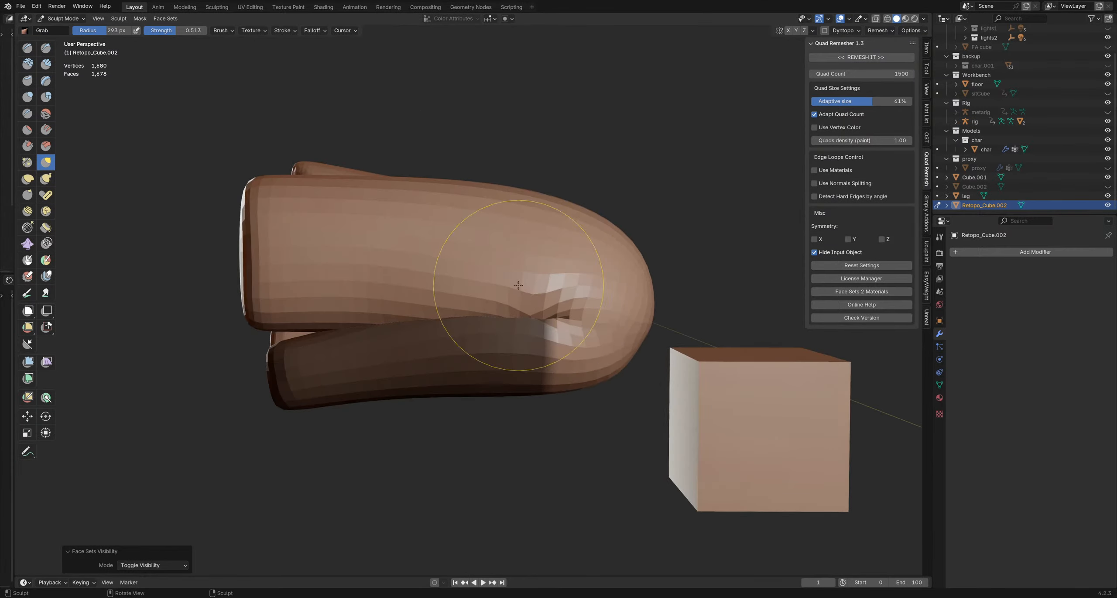
Step: Reshape the unmasked thigh around the knee fold with the Grab brush, adjusting the radius to 226 px
drag(526, 305, 522, 306)
mouse_move(473, 304)
middle_down()
mouse_move(518, 306)
mouse_move(514, 337)
mouse_move(474, 373)
mouse_move(469, 333)
mouse_move(483, 322)
mouse_move(568, 339)
mouse_move(488, 294)
middle_up()
key(f)
click(500, 306)
key(f)
click(504, 311)
key(f)
click(554, 310)
drag(491, 293, 515, 285)
middle_drag(516, 284, 459, 286)
key(f)
click(448, 283)
mouse_move(551, 264)
middle_down()
mouse_move(497, 267)
mouse_move(497, 258)
middle_up()
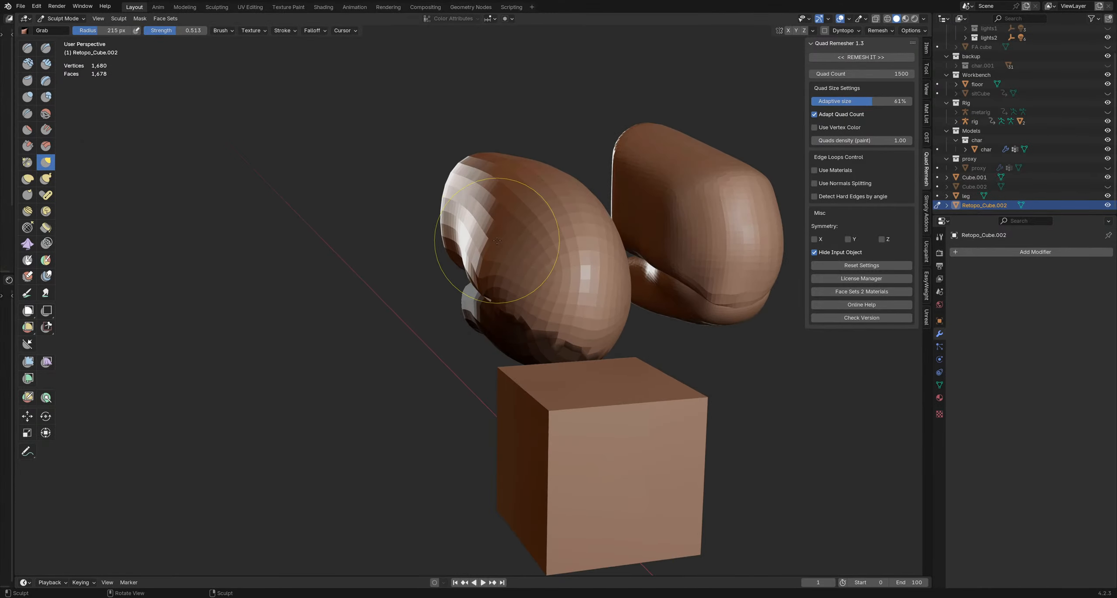
key(f)
drag(498, 252, 494, 255)
Step: Invert the mask to protect the thigh and deflate the lower leg near the knee with Inflate/Deflate
mouse_move(458, 275)
middle_down()
mouse_move(539, 296)
mouse_move(523, 305)
middle_up()
key(ctrl+i)
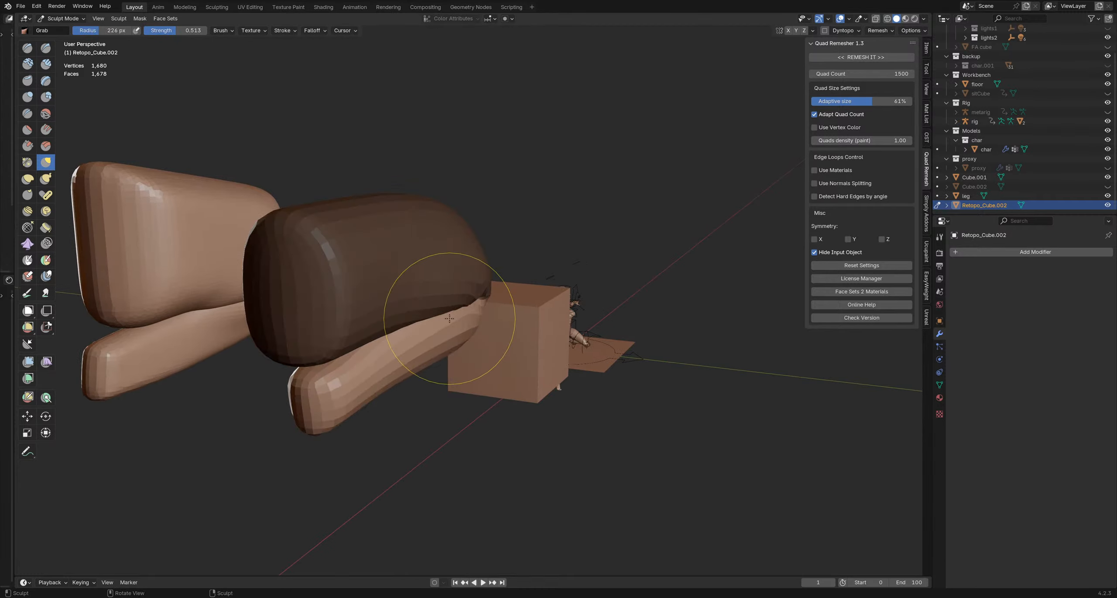
key(i)
mouse_move(438, 312)
middle_down()
mouse_move(396, 312)
mouse_move(502, 315)
mouse_move(459, 315)
middle_up()
mouse_move(459, 316)
ctrl+mouse_down()
mouse_move(452, 328)
mouse_move(423, 327)
ctrl+mouse_up()
mouse_move(423, 327)
middle_down()
mouse_move(607, 323)
mouse_move(511, 325)
middle_up()
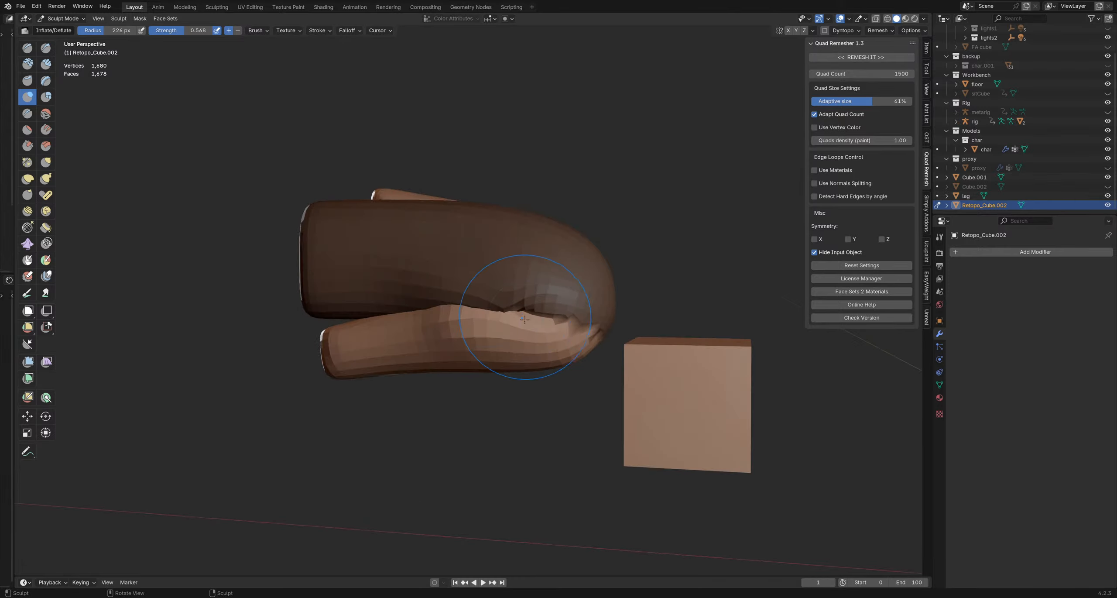
Step: Smooth the mask edge and soften the surface along the knee fold
key(a)
click(540, 333)
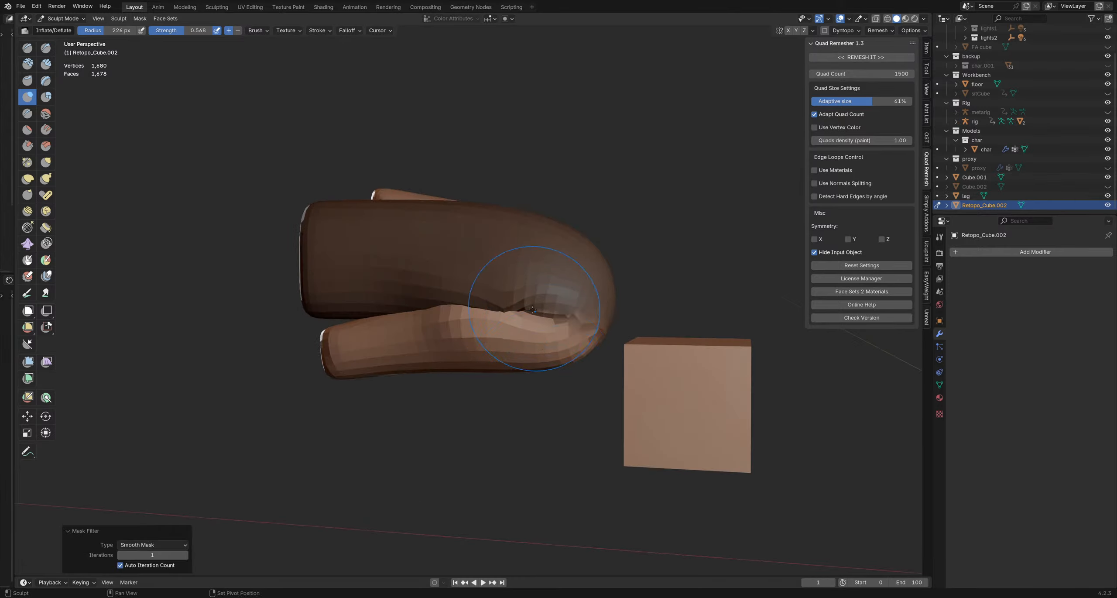
shift+drag(530, 309, 524, 316)
Step: Display the wireframe over the meshes and turn off Adapt Quad Count for Quad Remesher
middle_drag(524, 317, 535, 317)
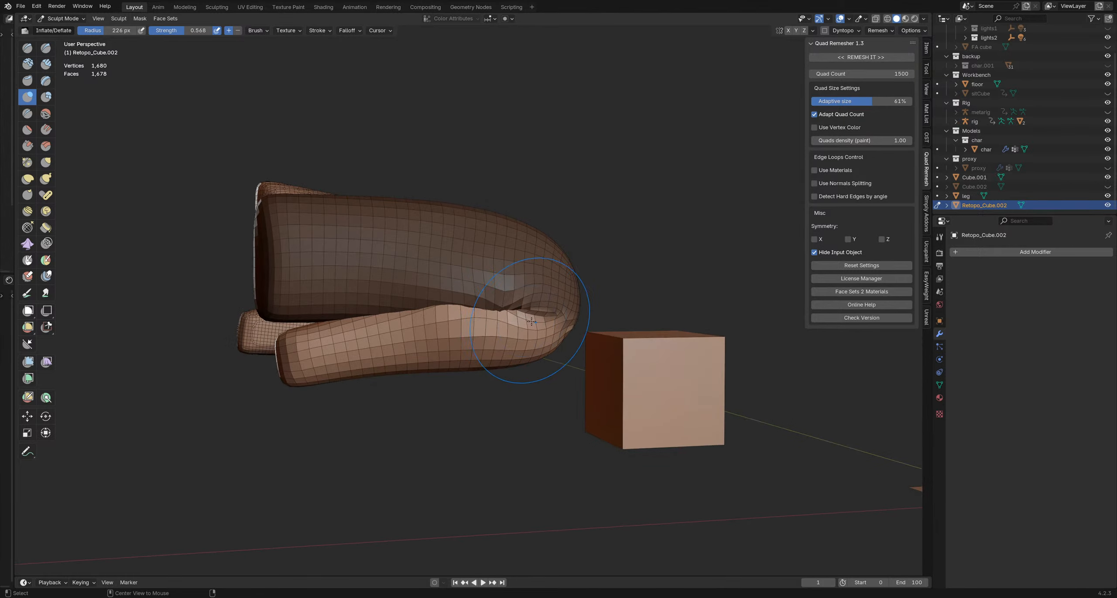
key(alt+w)
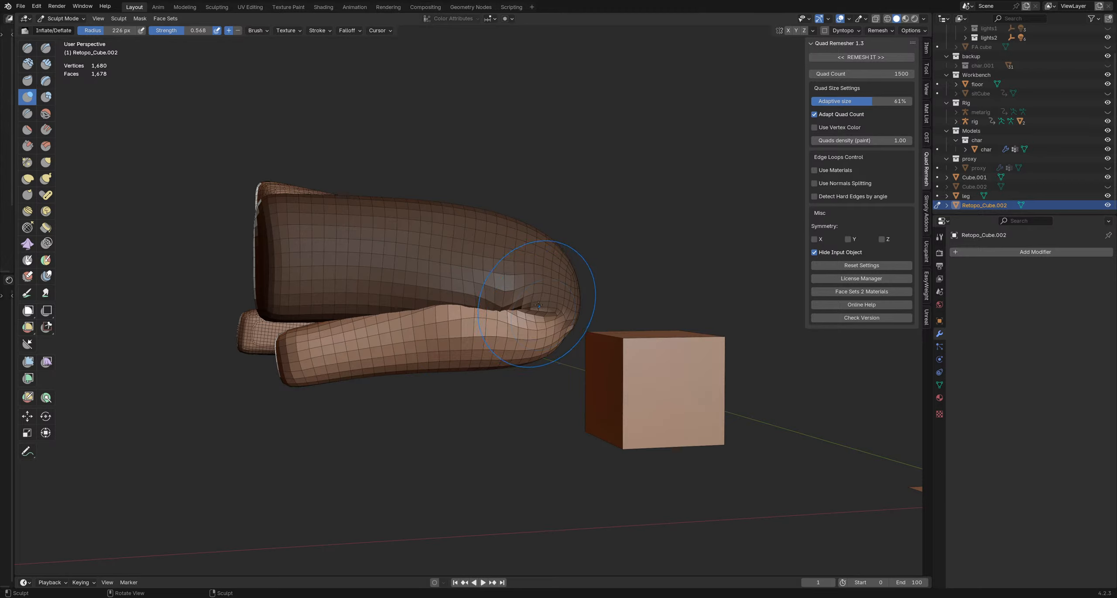
click(829, 116)
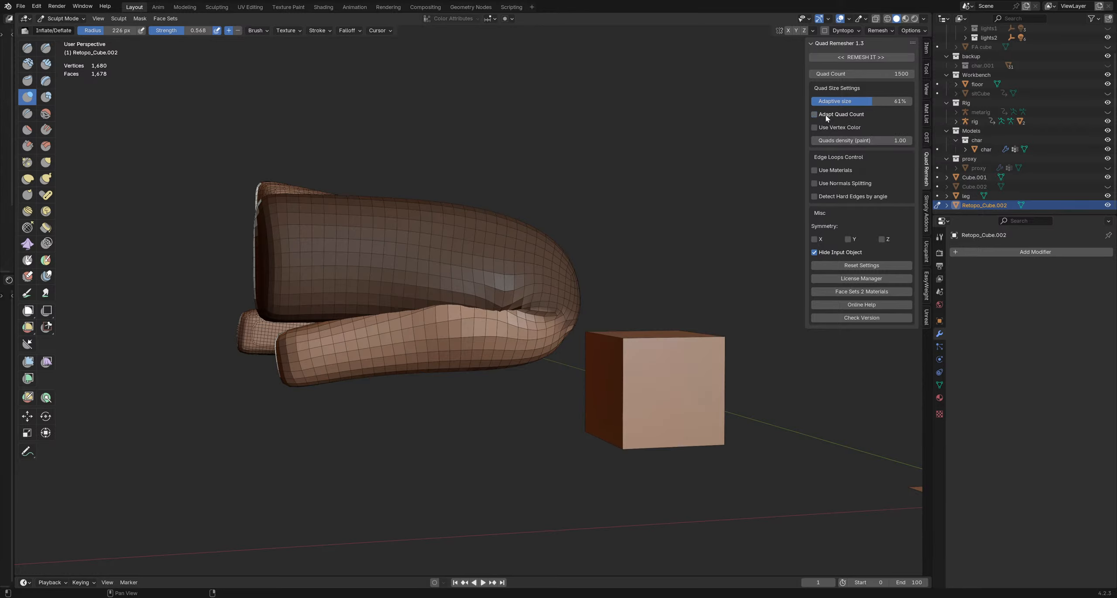
Step: Return to Object Mode and delete the remeshed leg Retopo_Cube.002
middle_drag(529, 262, 514, 280)
key(ctrl+Tab)
click(431, 278)
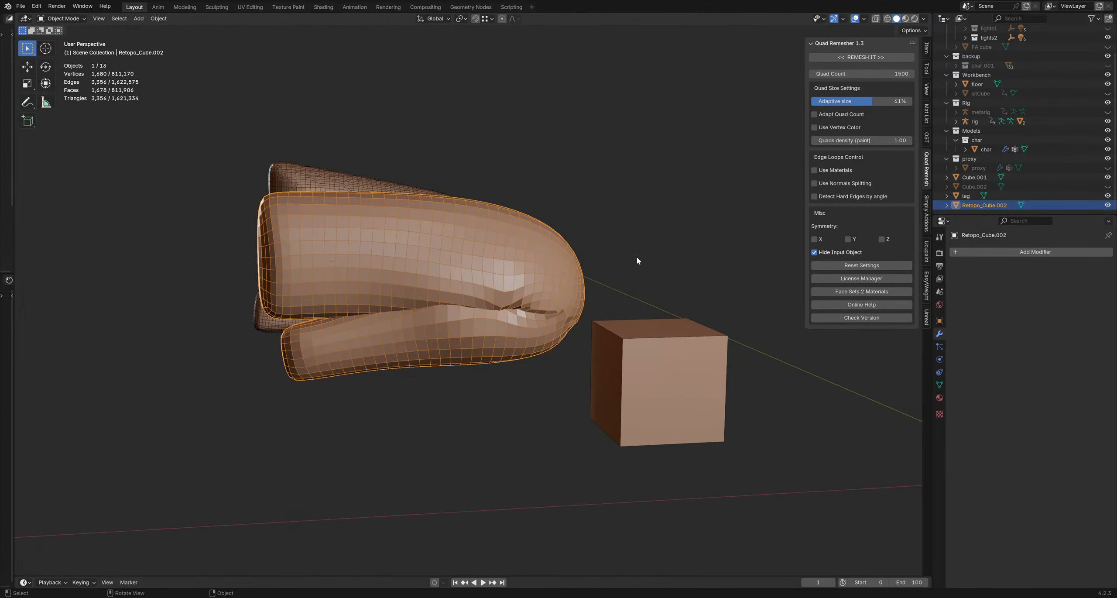
click(637, 260)
click(580, 265)
click(582, 266)
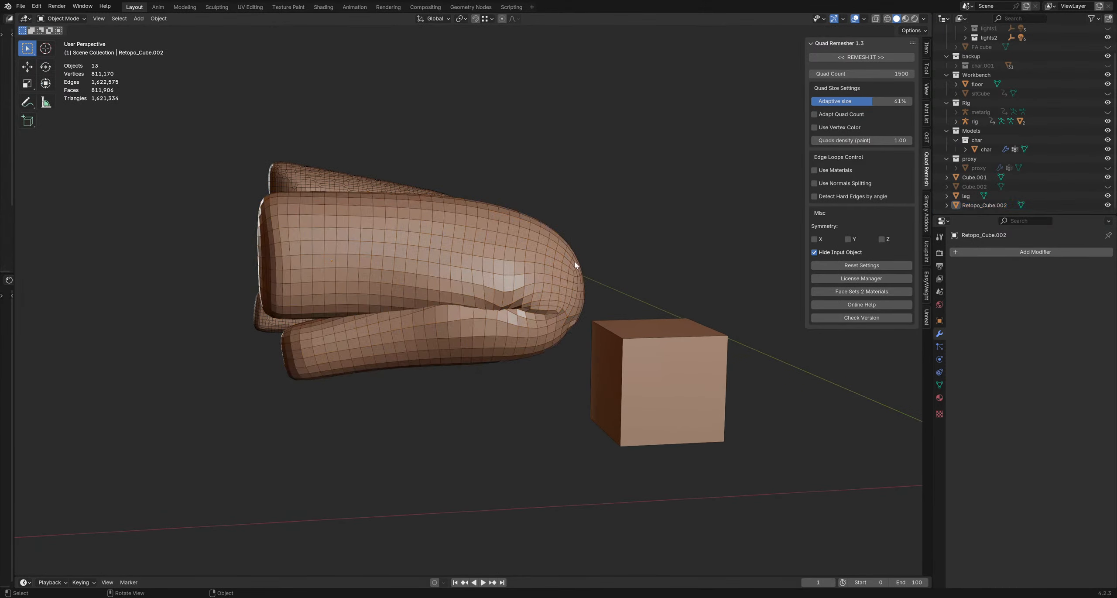
click(571, 263)
key(x)
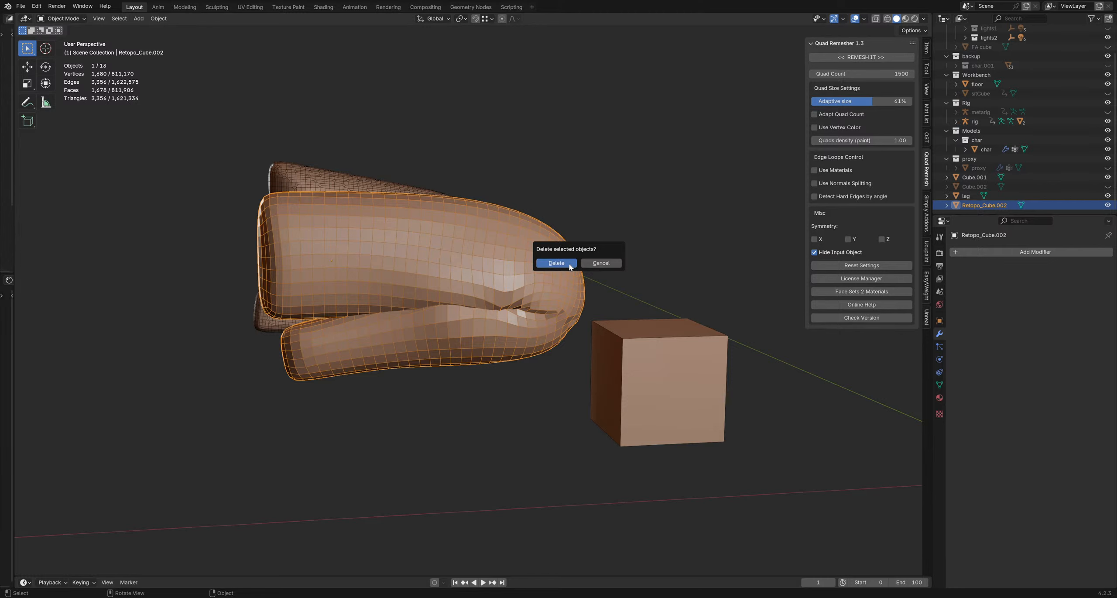
click(556, 263)
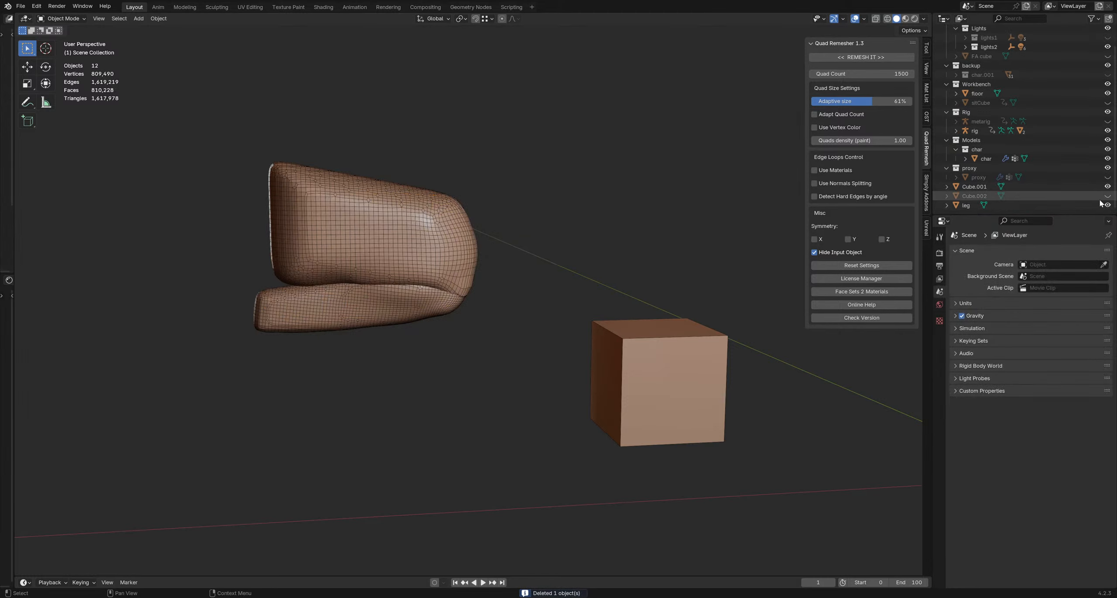
Step: Unhide Cube.002 and remesh it with Quad Remesher at a quad count of 1500 and adaptive size of 61%
click(1107, 196)
click(554, 262)
scroll(553, 262, up, 3)
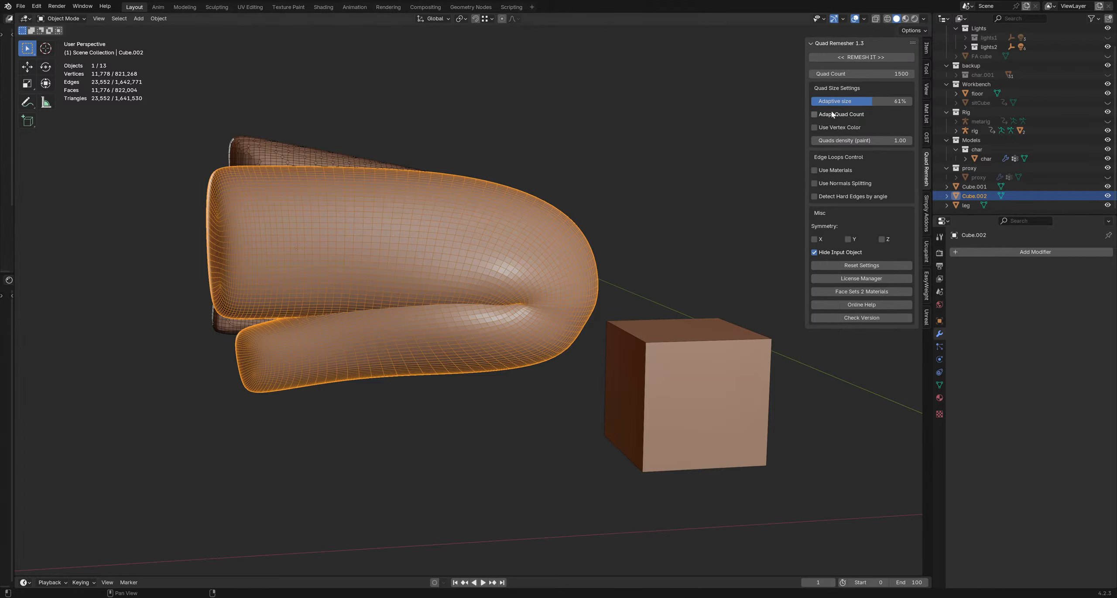
click(860, 58)
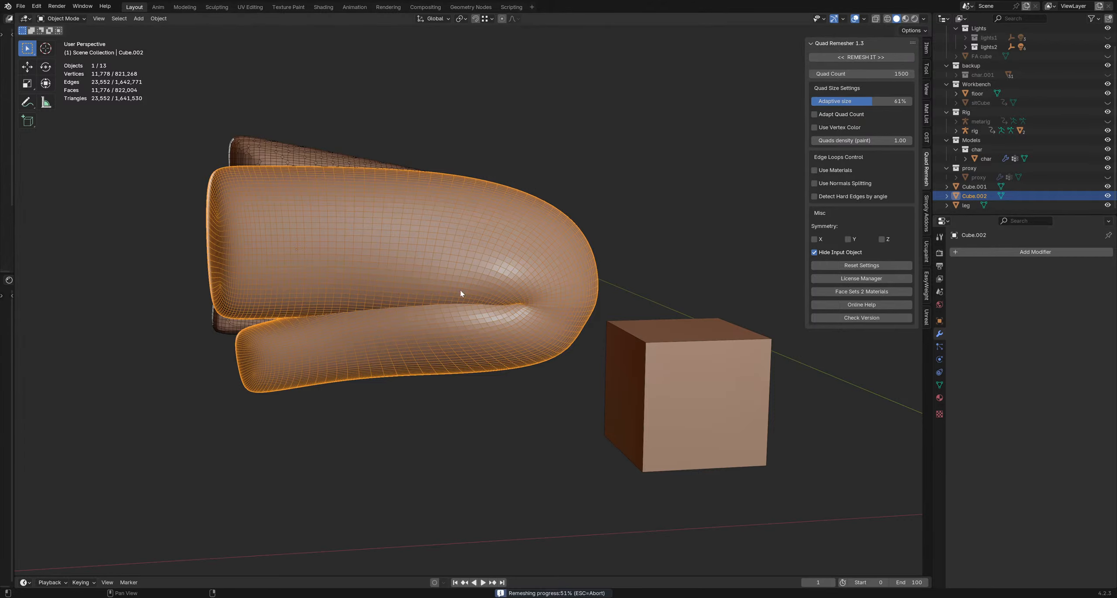
Step: Examine the new mesh's edge loops around the knee fold in Edit Mode and with X-ray, returning to Object Mode
middle_drag(494, 311, 476, 269)
key(Tab)
alt+click(492, 294)
scroll(494, 294, up, 1)
key(alt+z)
key(alt+z)
scroll(503, 299, down, 2)
key(ctrl+Tab)
click(570, 238)
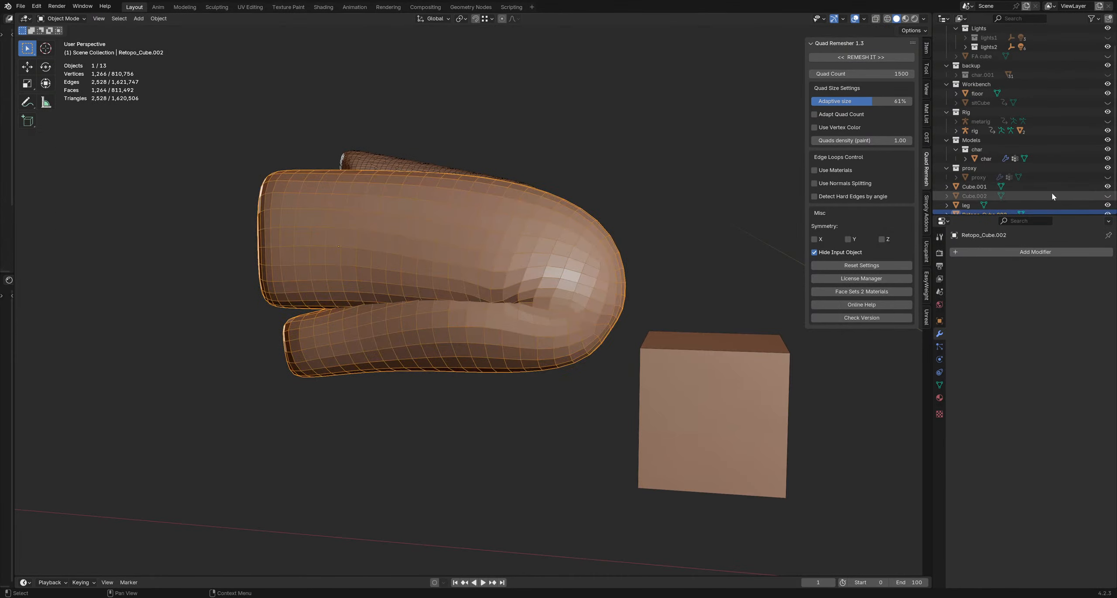
Step: Compare the topology of Retopo_Cube.002 with the original Cube.002 by showing and hiding the original
click(1108, 196)
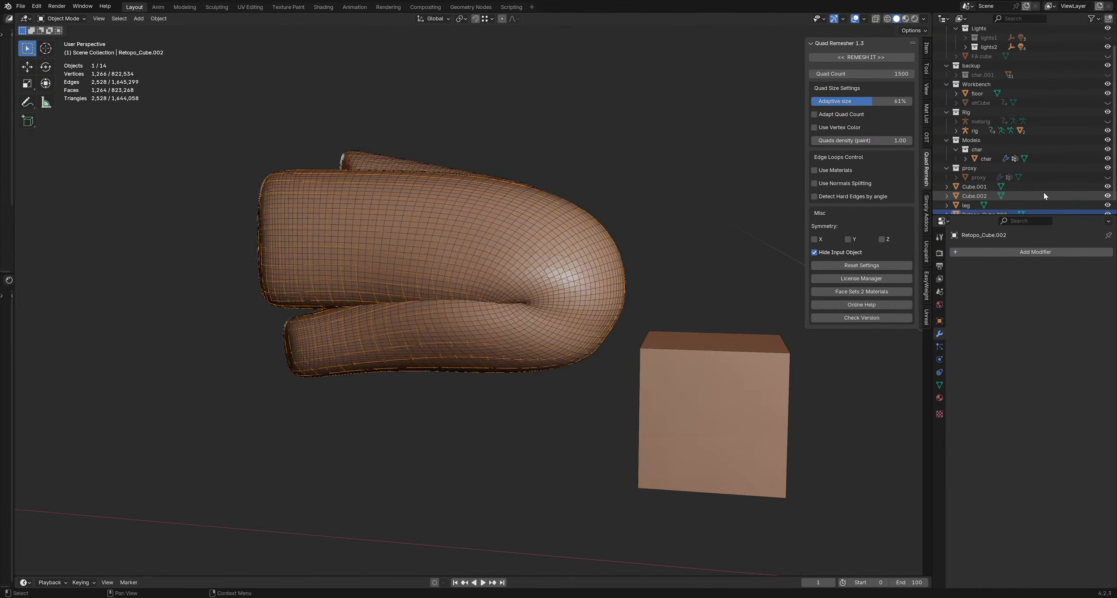
click(967, 197)
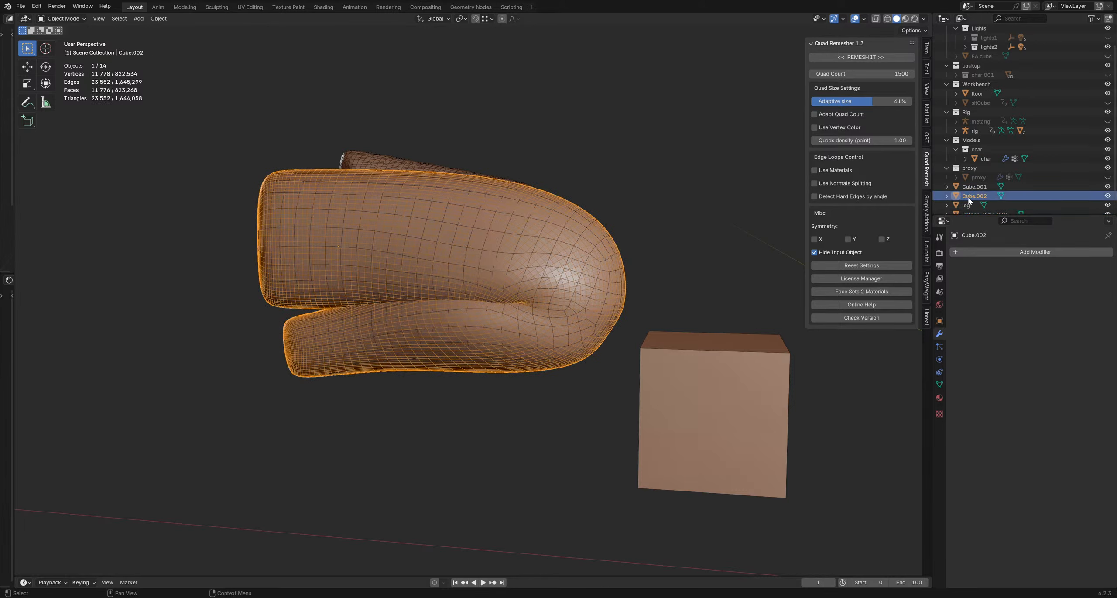
click(1107, 196)
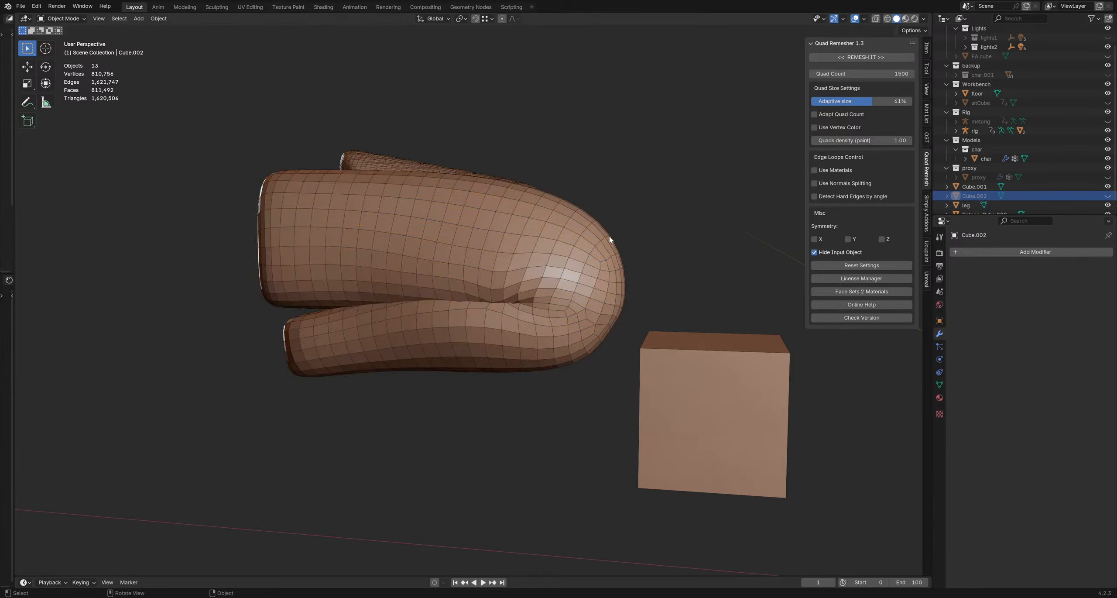
middle_drag(610, 239, 566, 265)
click(581, 262)
scroll(1080, 199, down, 1)
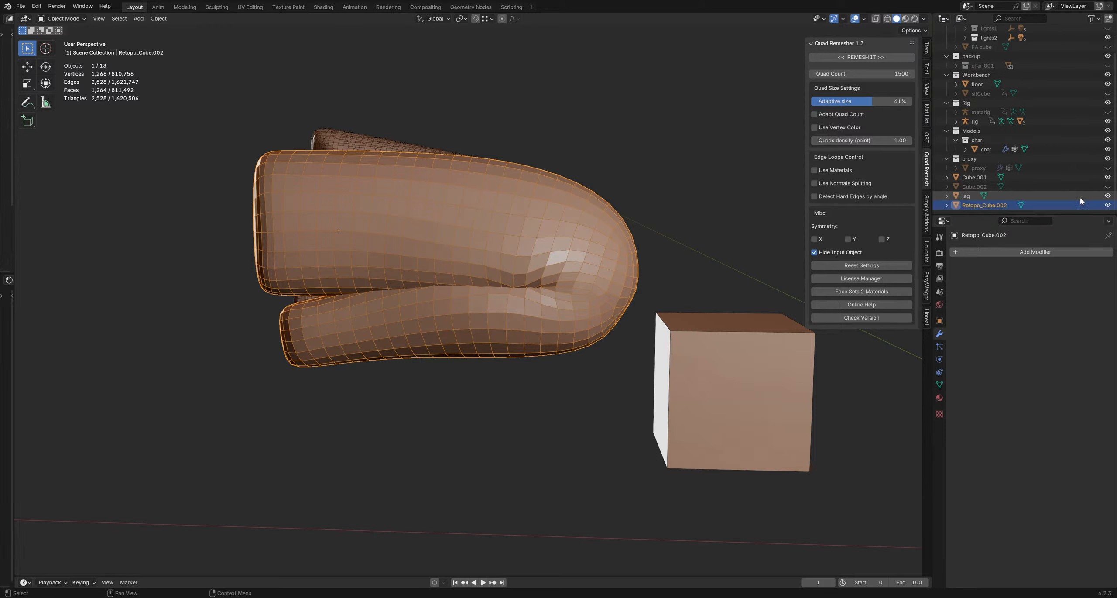
click(1107, 205)
click(1108, 187)
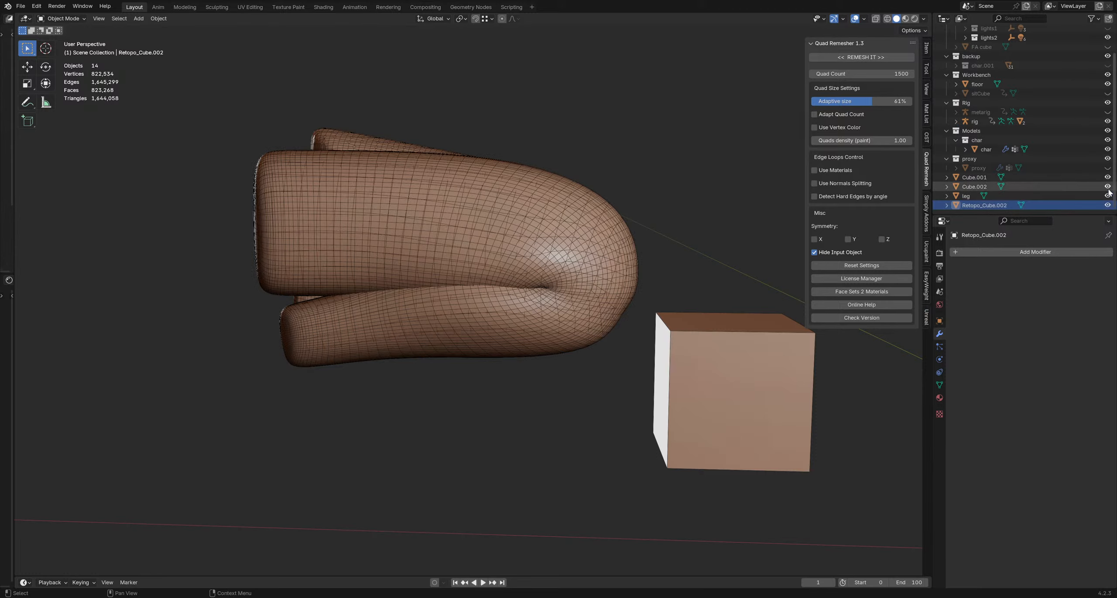
click(1108, 187)
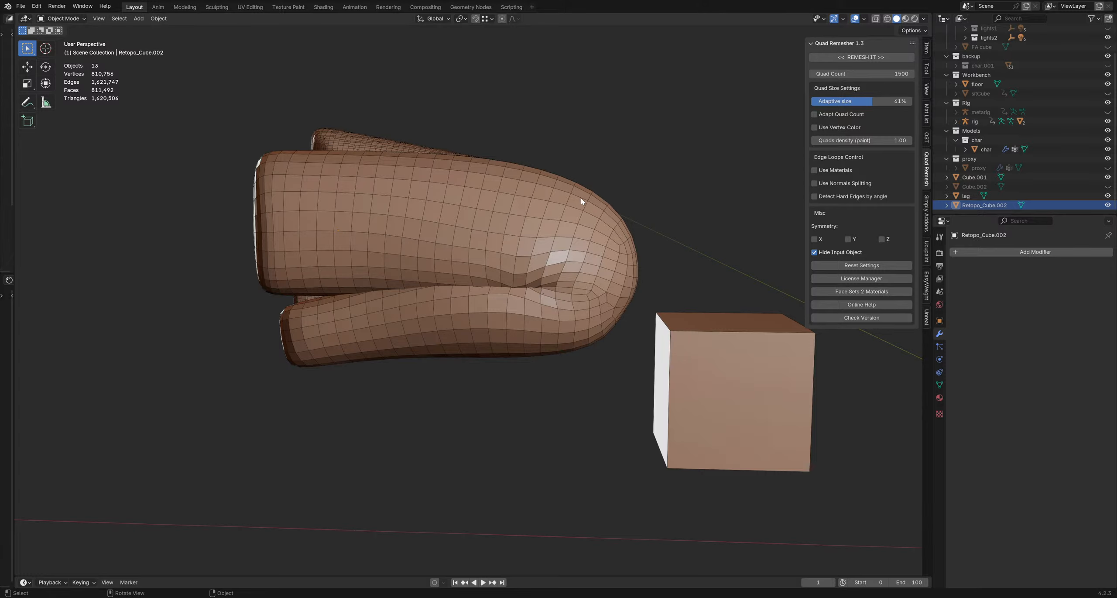
middle_drag(648, 276, 540, 260)
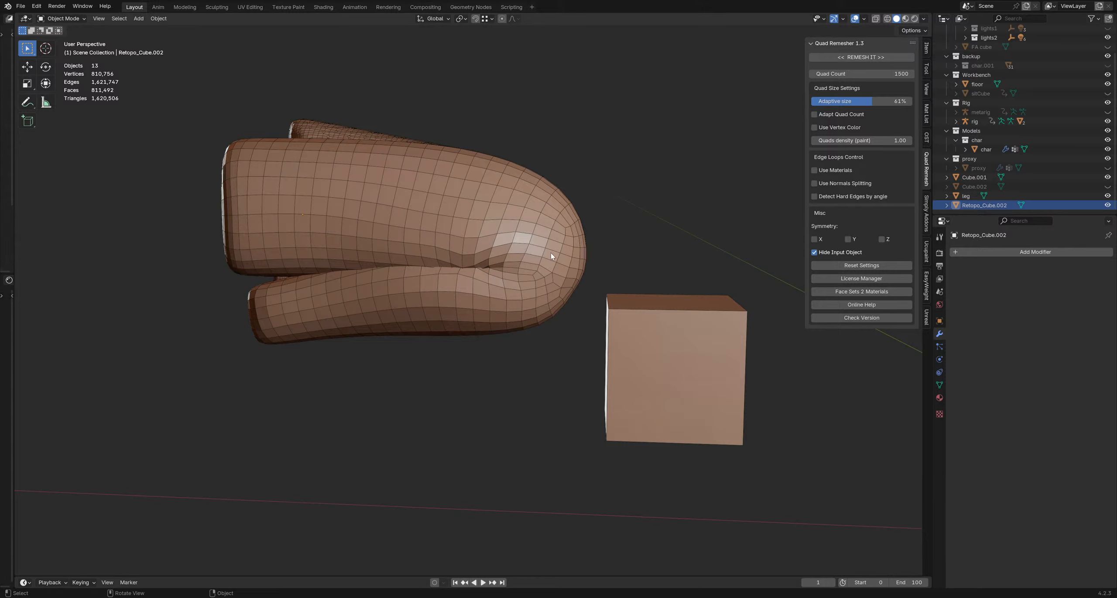
click(555, 236)
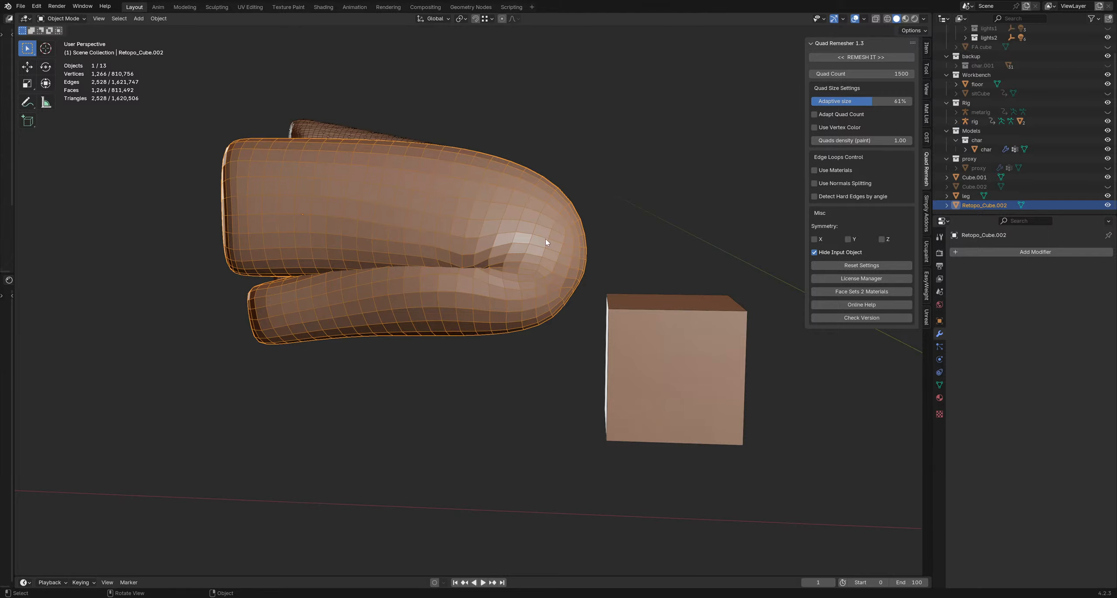
middle_drag(535, 224, 536, 248)
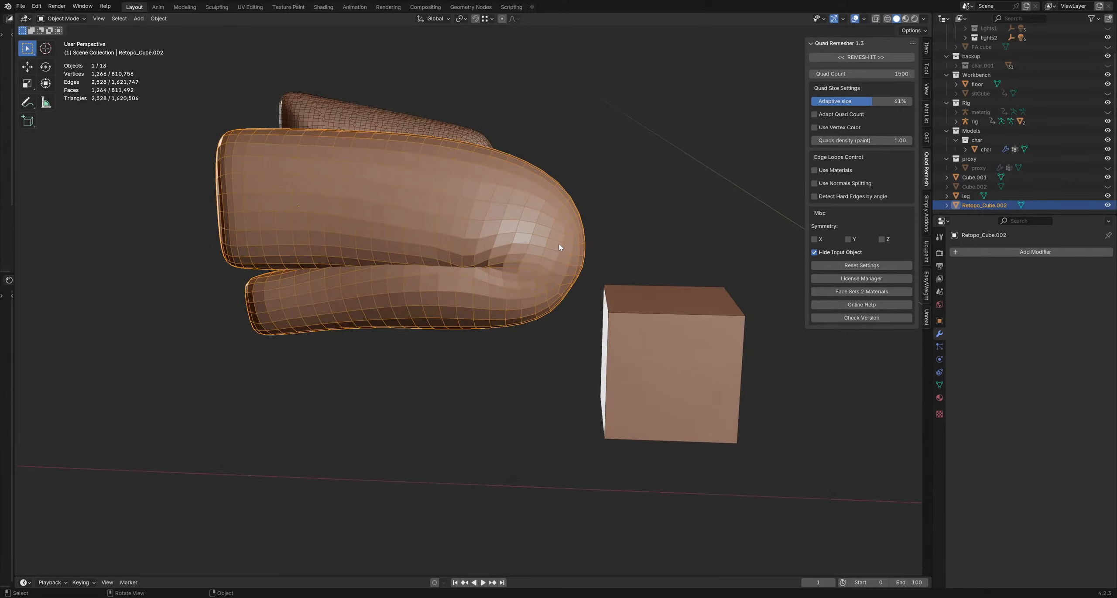
click(597, 242)
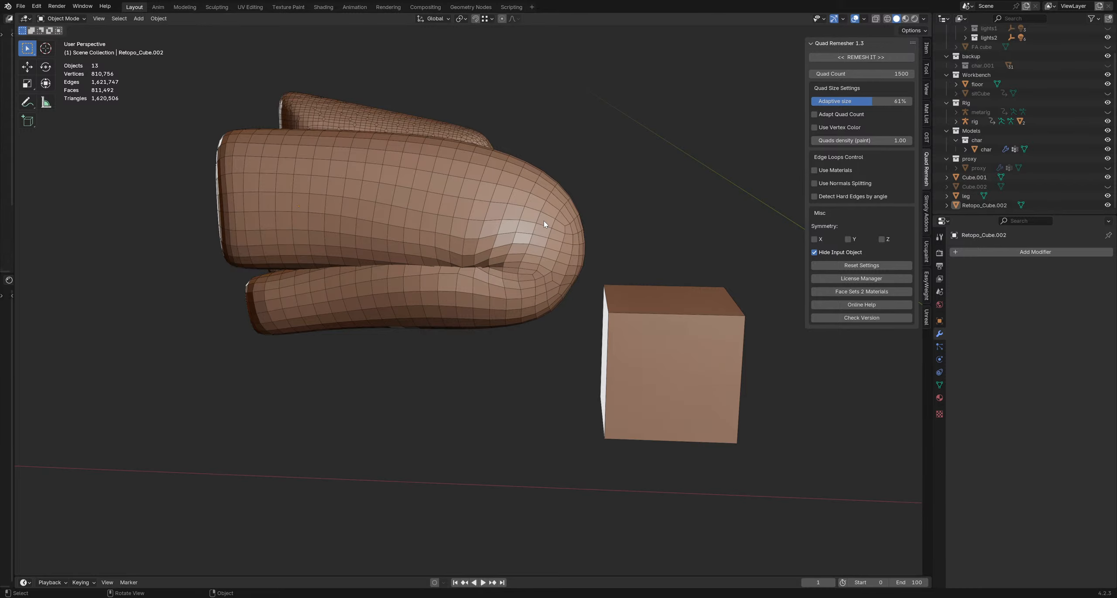
click(544, 221)
click(590, 222)
click(580, 224)
click(590, 224)
click(582, 230)
click(605, 234)
click(577, 234)
click(595, 230)
click(584, 237)
click(591, 235)
click(584, 240)
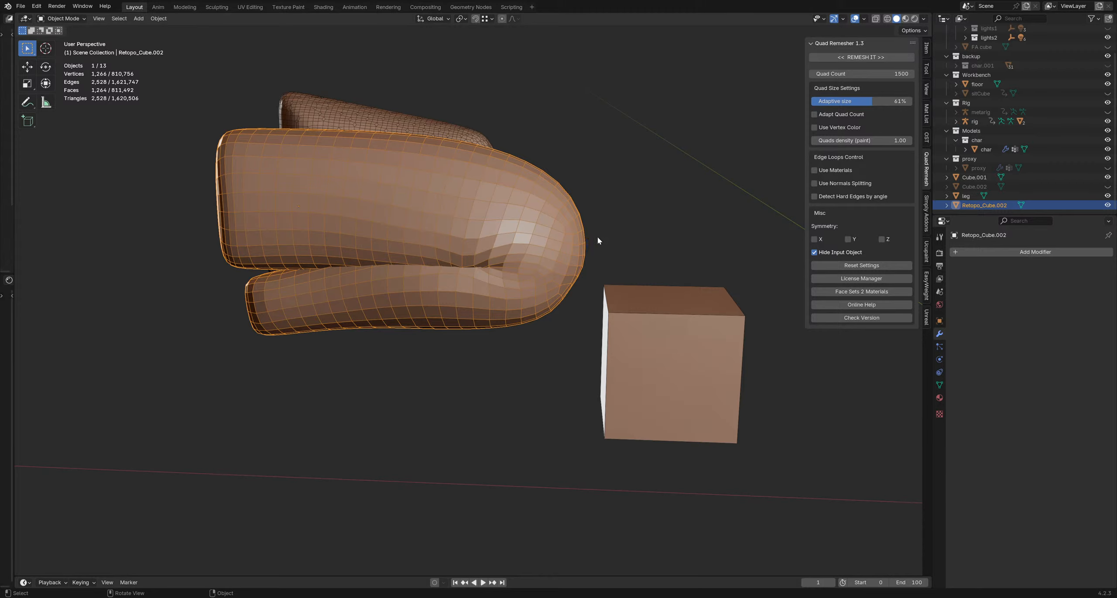
click(610, 232)
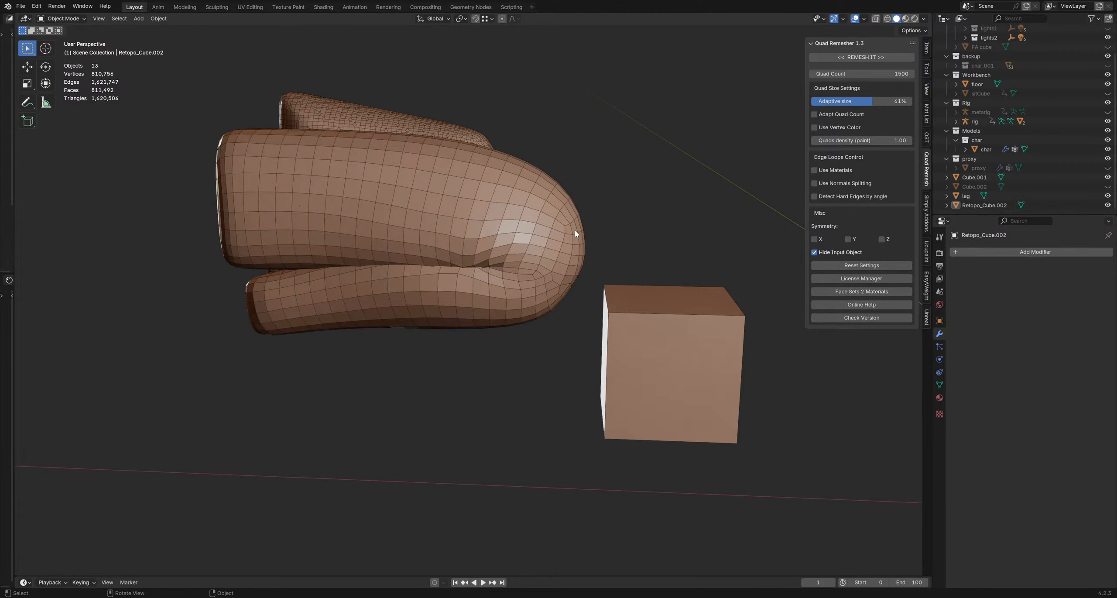
click(574, 233)
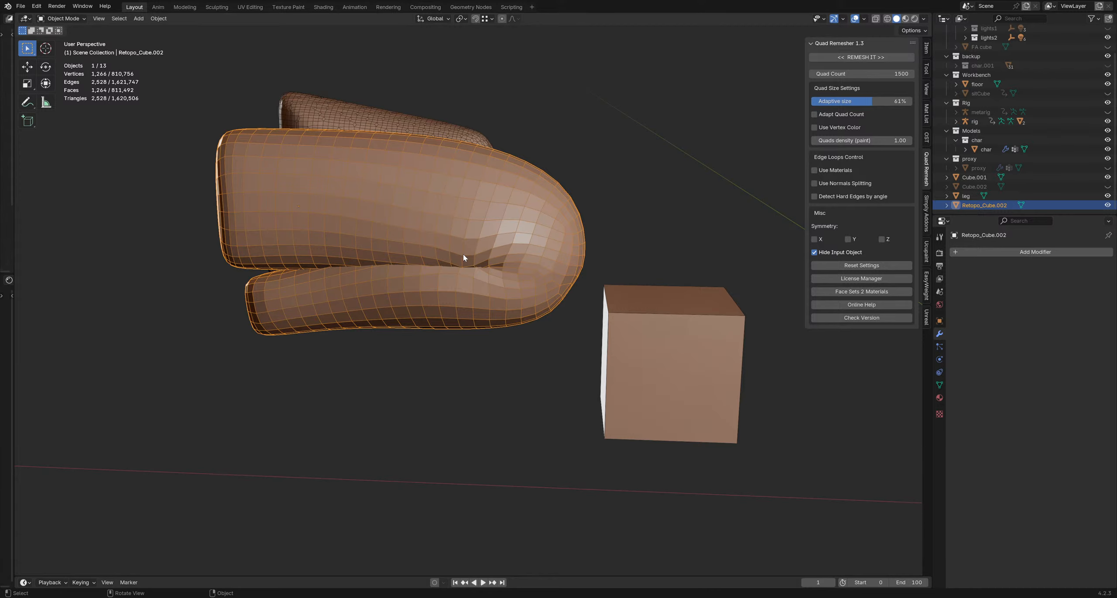
middle_drag(605, 223, 562, 234)
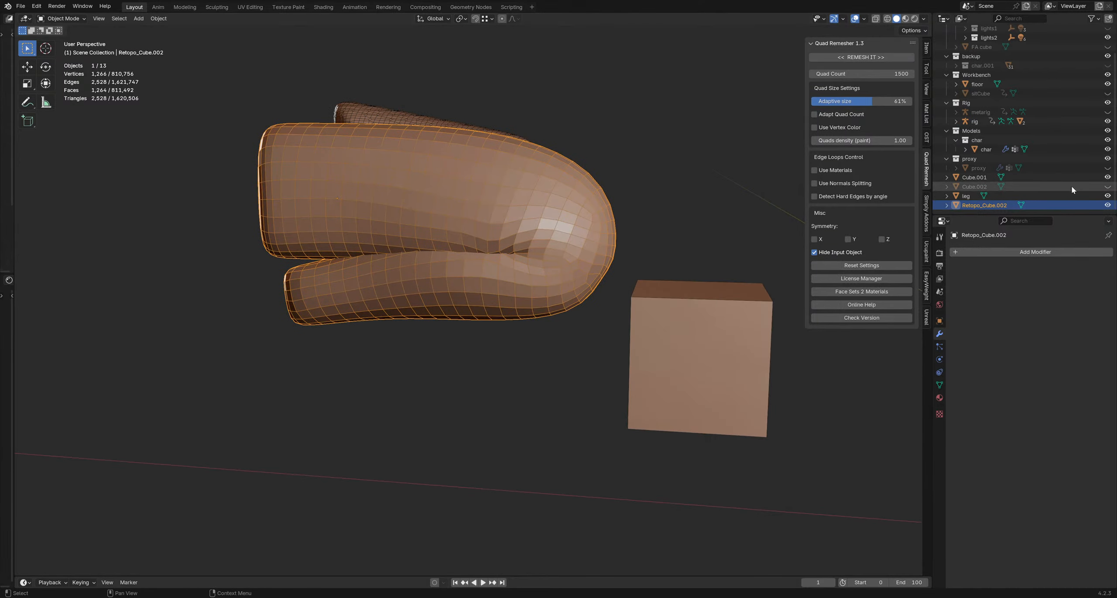
Step: Show Cube.002 and add a Shrinkwrap modifier to Retopo_Cube.002 with Cube.002 as its target
click(1108, 187)
scroll(546, 266, up, 1)
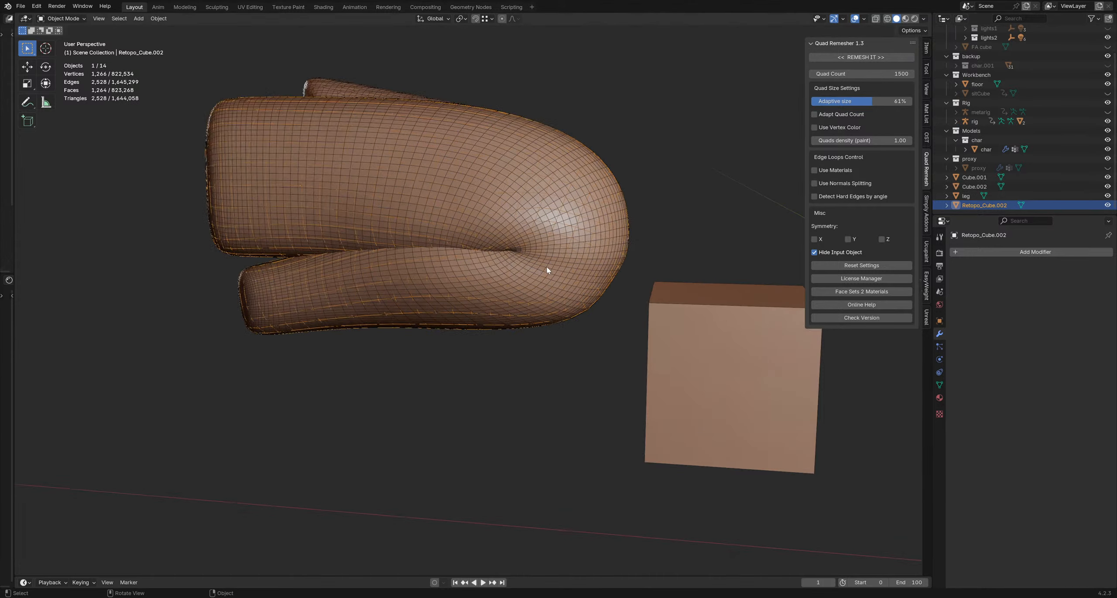
middle_drag(546, 267, 546, 239)
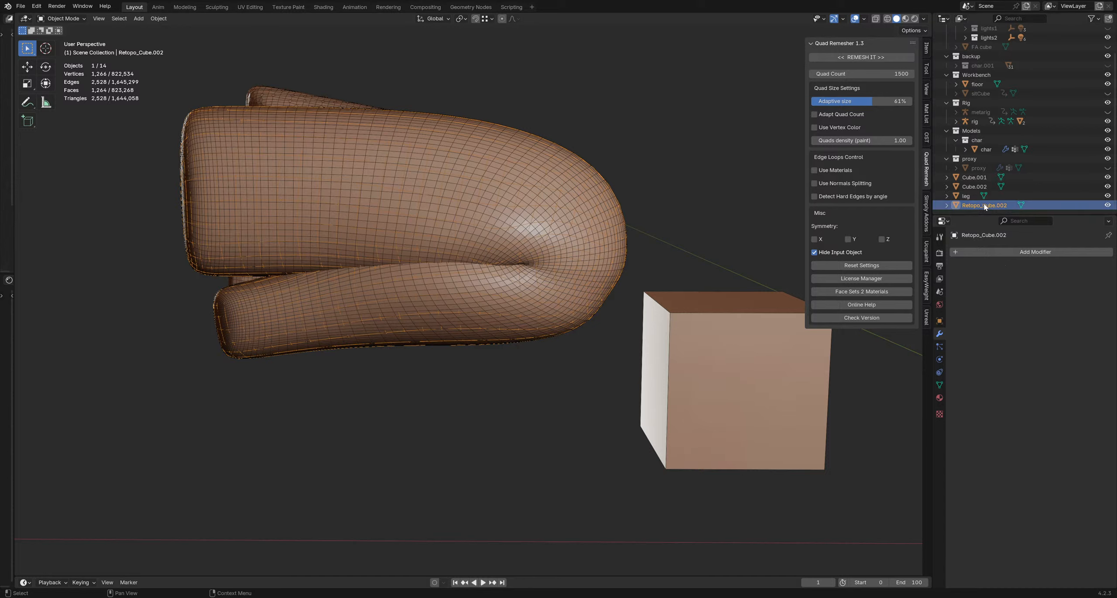
click(1004, 256)
mouse_move(978, 263)
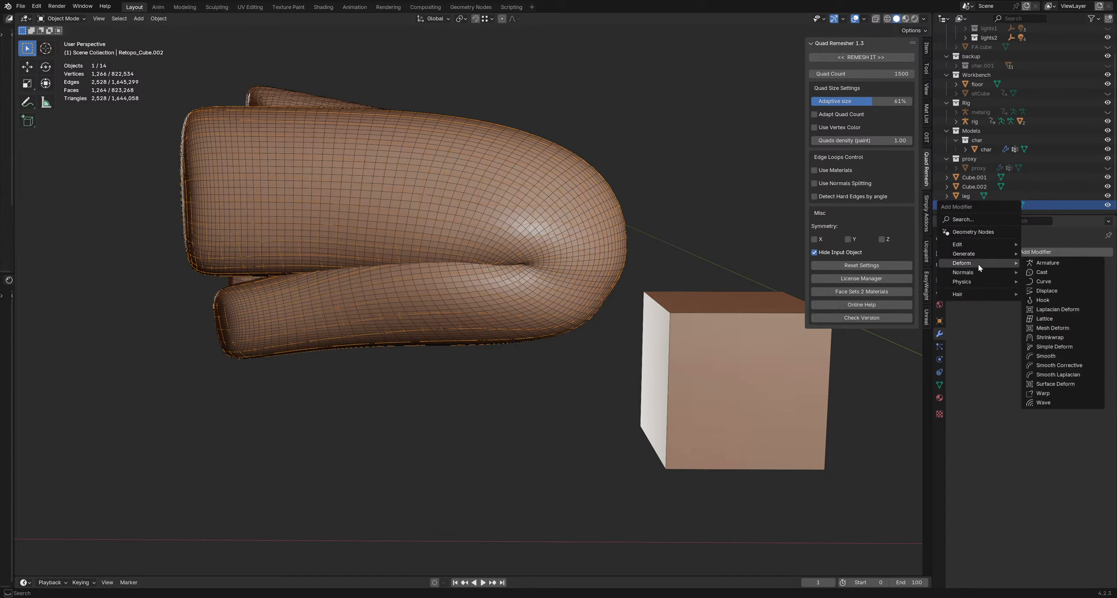
click(1052, 338)
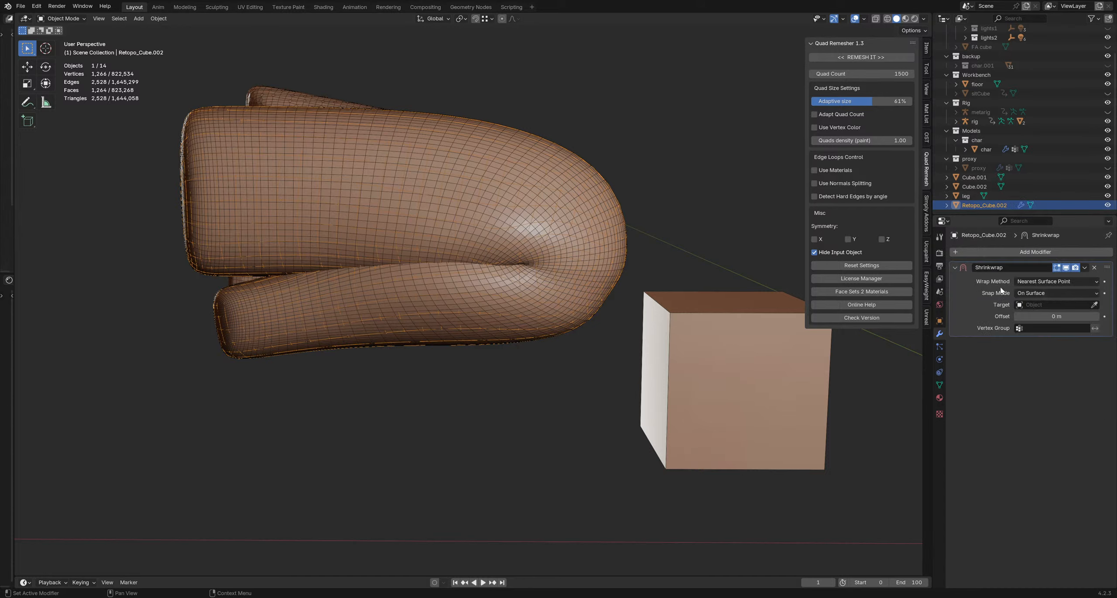
click(1095, 305)
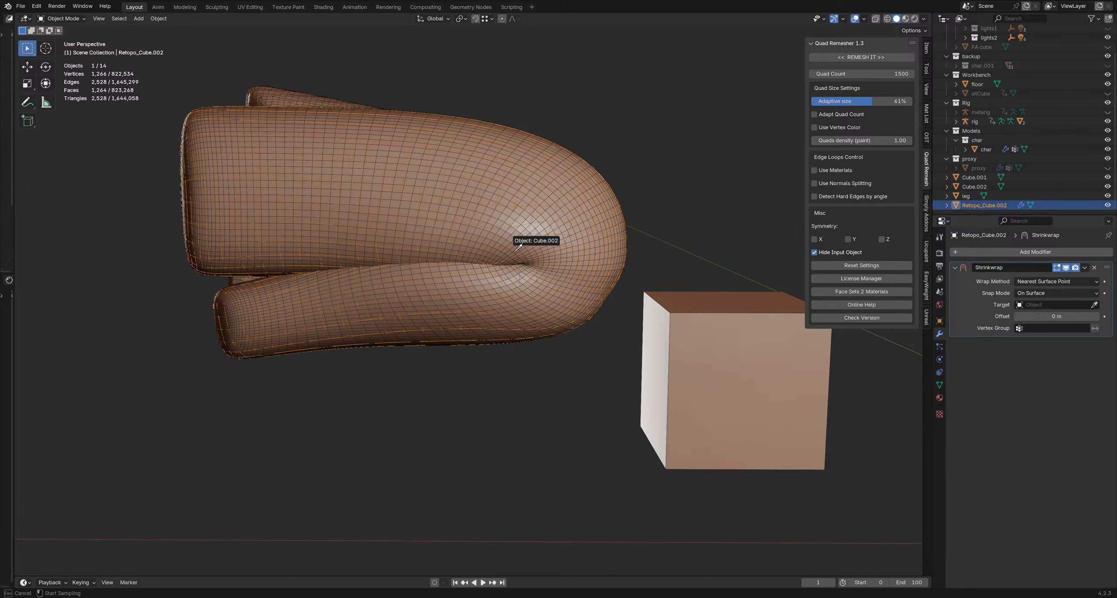
click(515, 247)
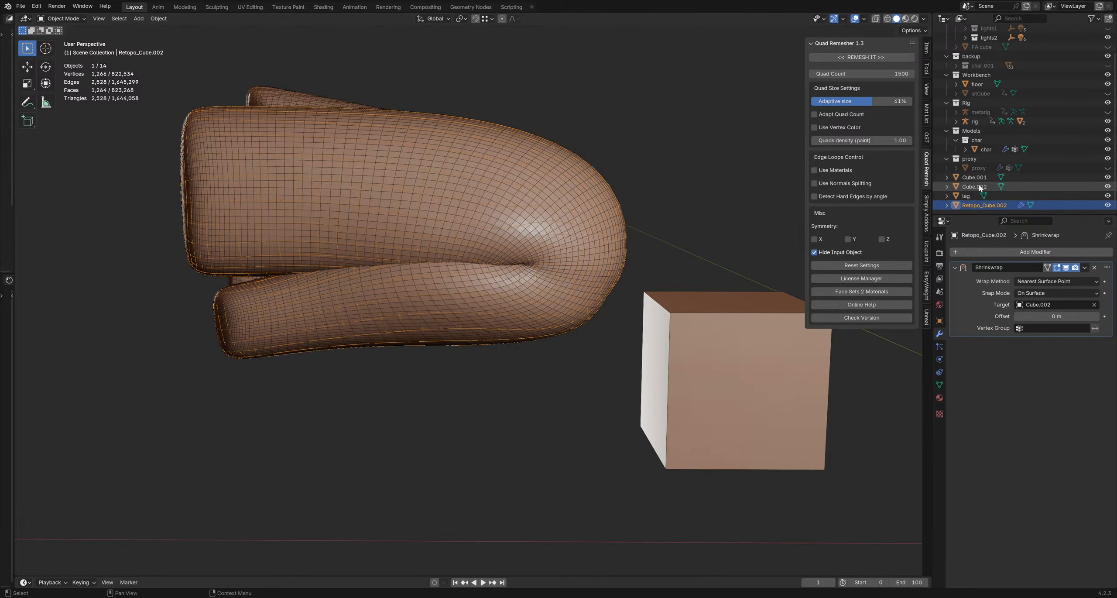
Step: Hide Cube.002 and turn off the wireframe display on the remeshed leg
click(1109, 187)
click(1108, 187)
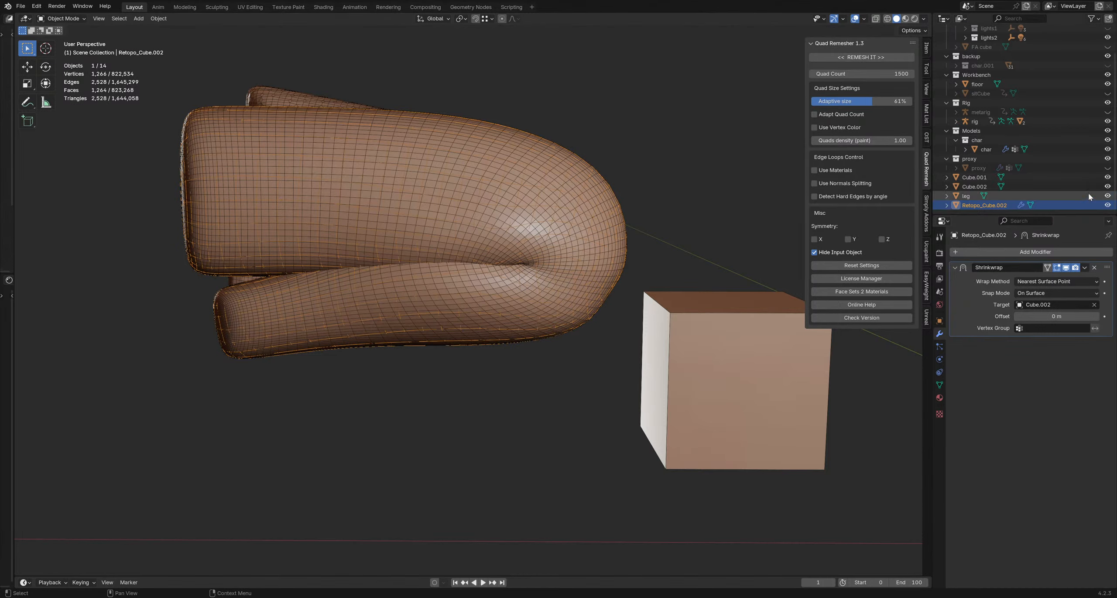
click(1108, 186)
scroll(492, 307, up, 1)
key(shift+z)
middle_drag(516, 257, 484, 258)
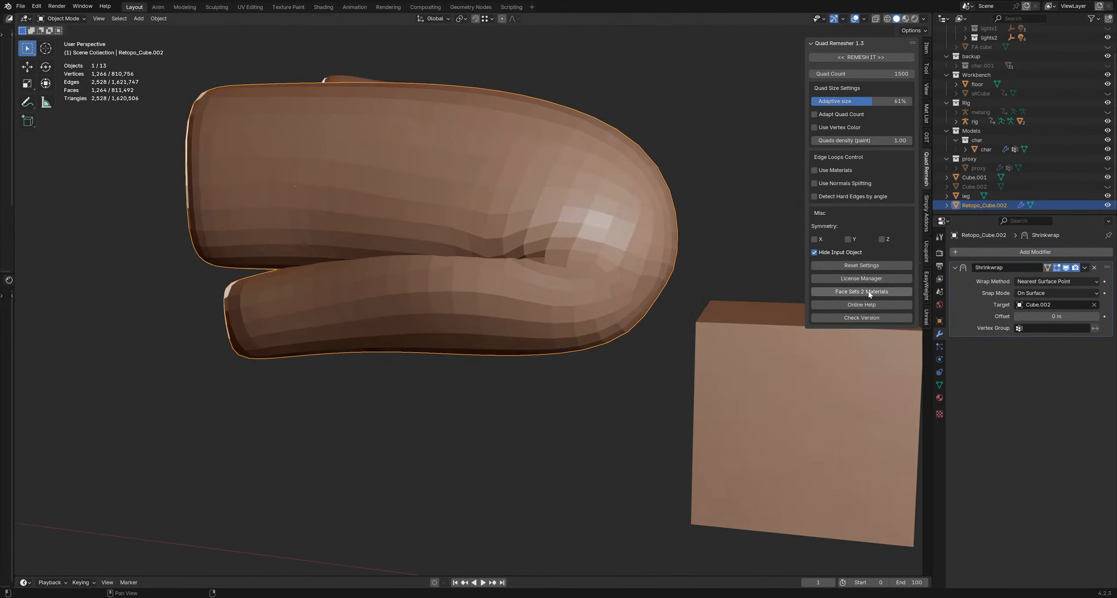
Step: Compare the knee fold with the Shrinkwrap modifier disabled and enabled in the viewport
click(1067, 268)
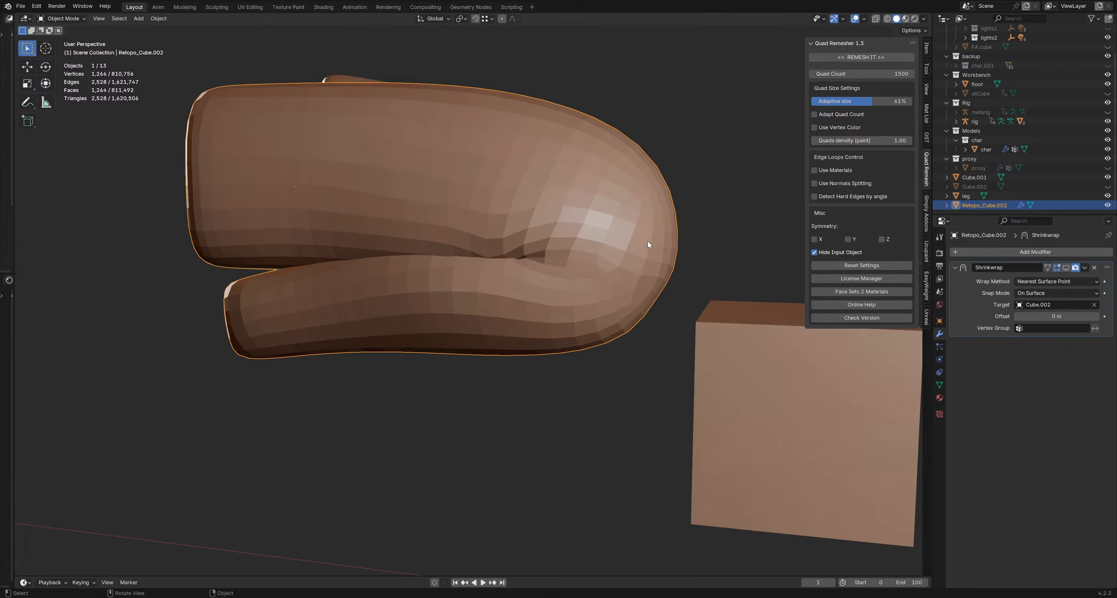
middle_drag(648, 242, 700, 245)
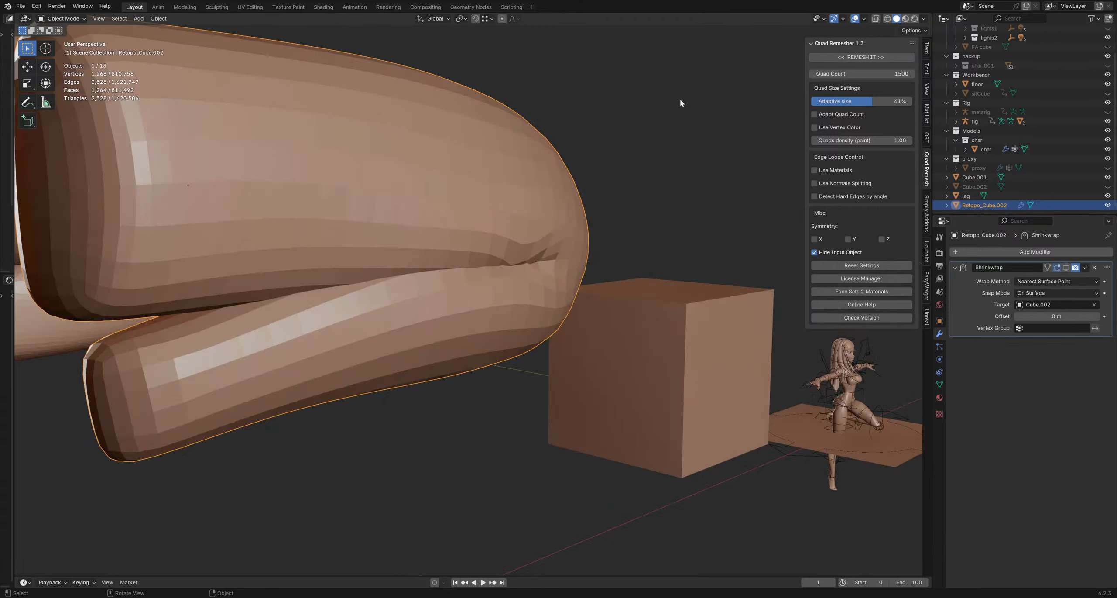
middle_drag(680, 101, 616, 201)
click(1067, 268)
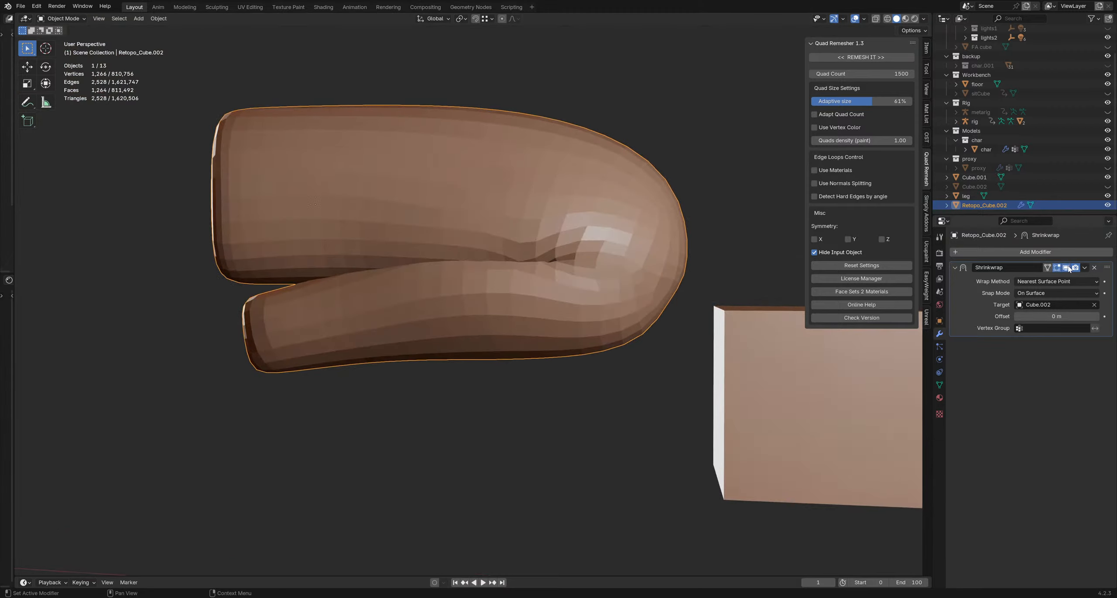
middle_drag(589, 214, 633, 251)
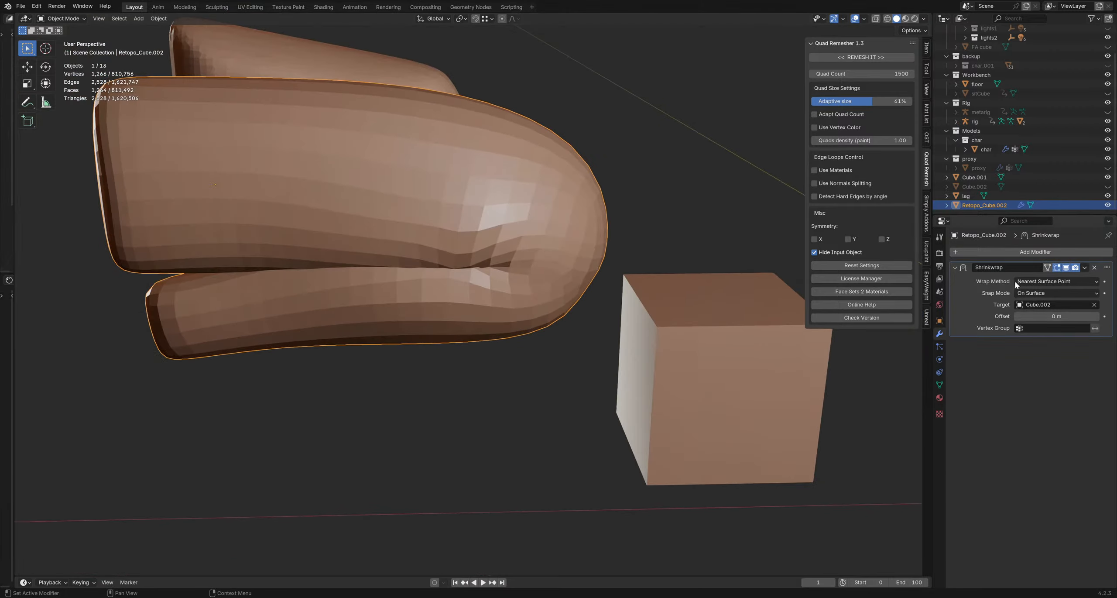
Step: Remove the Shrinkwrap modifier from Retopo_Cube.002 and reselect the remeshed leg
click(1094, 268)
middle_drag(561, 212, 612, 202)
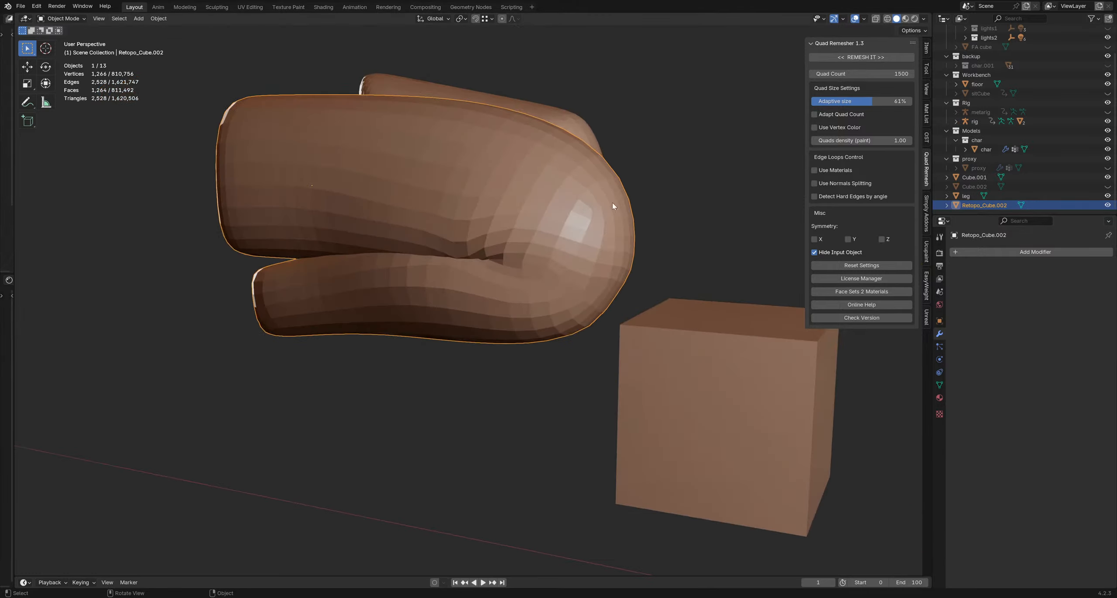
key(alt+a)
click(593, 221)
middle_drag(573, 236, 568, 238)
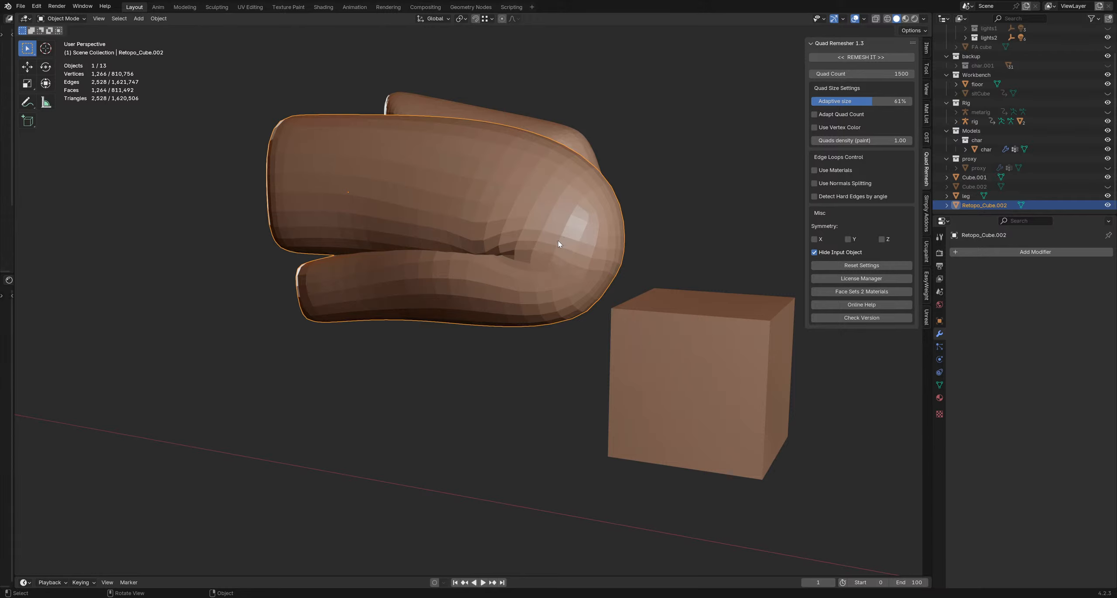
middle_drag(562, 242, 655, 180)
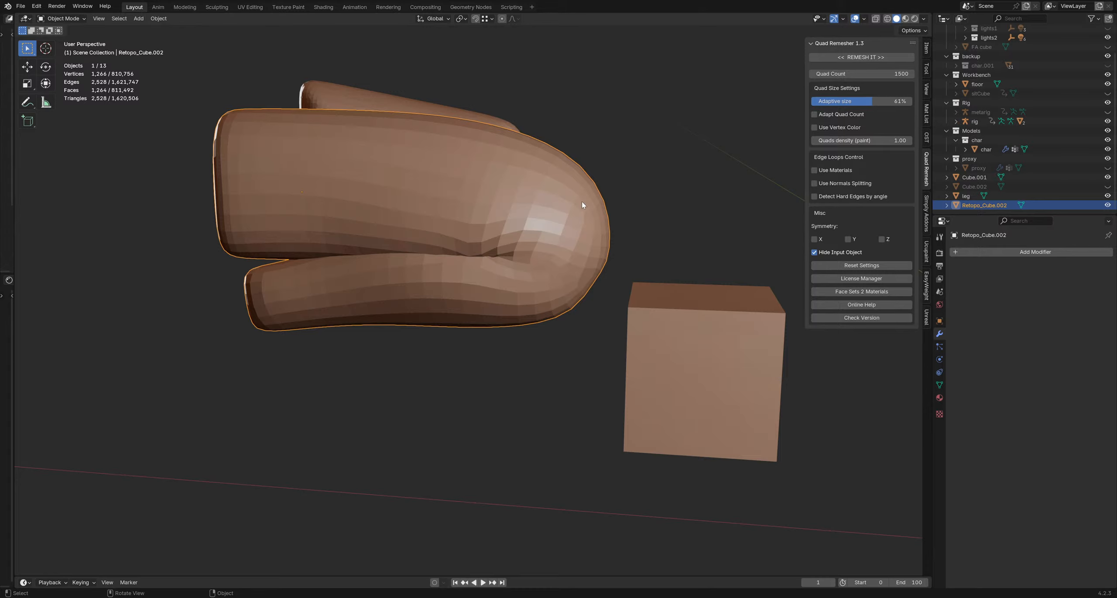
Step: Add a Multires modifier to Retopo_Cube.002 and subdivide it twice
click(1016, 253)
mouse_move(1004, 247)
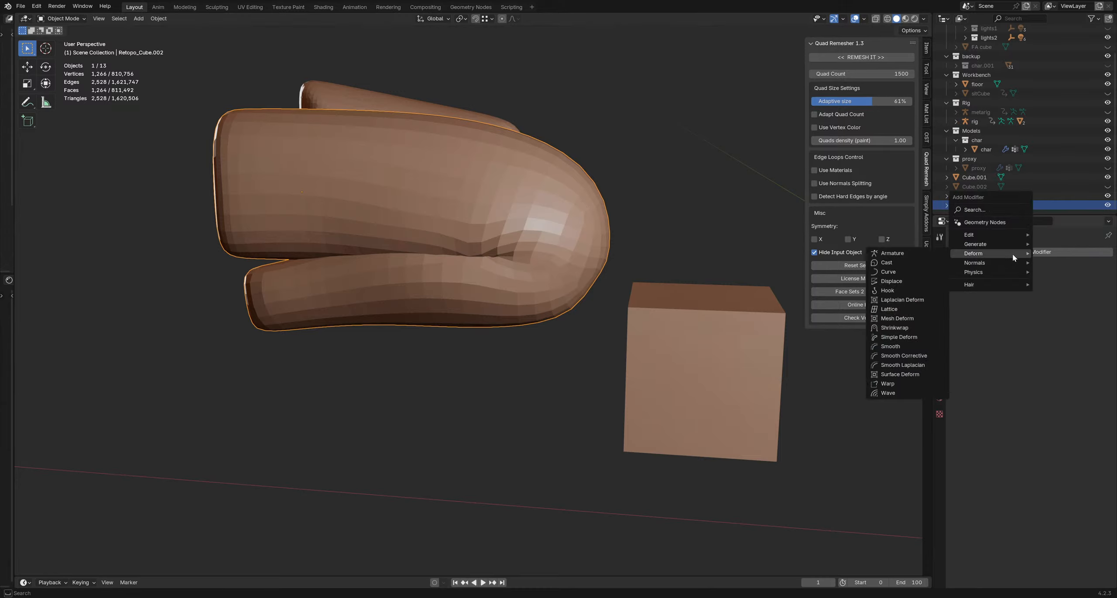
click(899, 318)
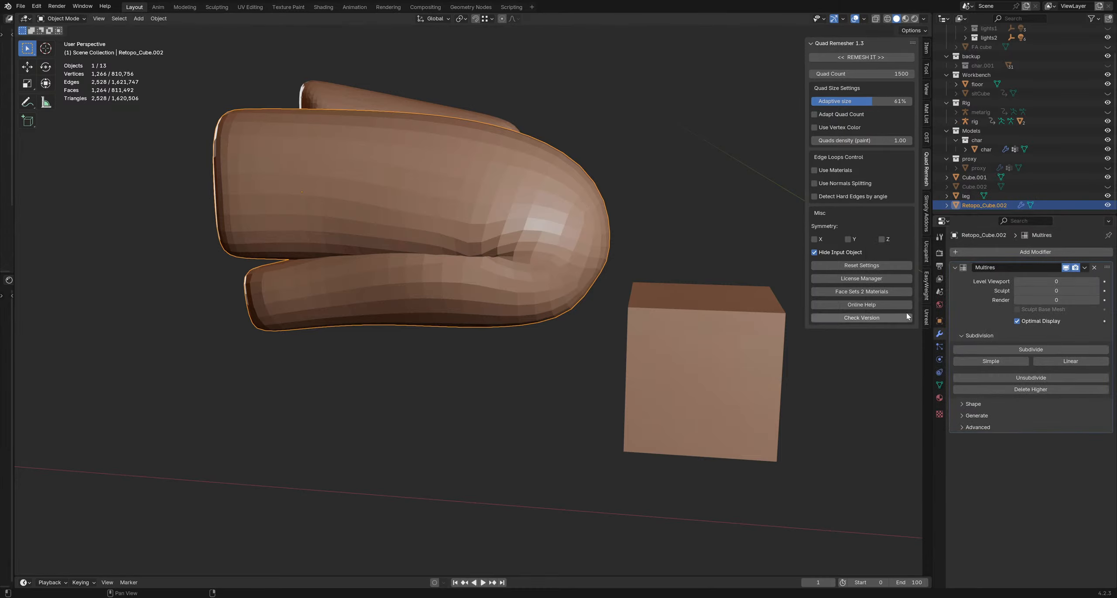
click(1000, 349)
click(999, 349)
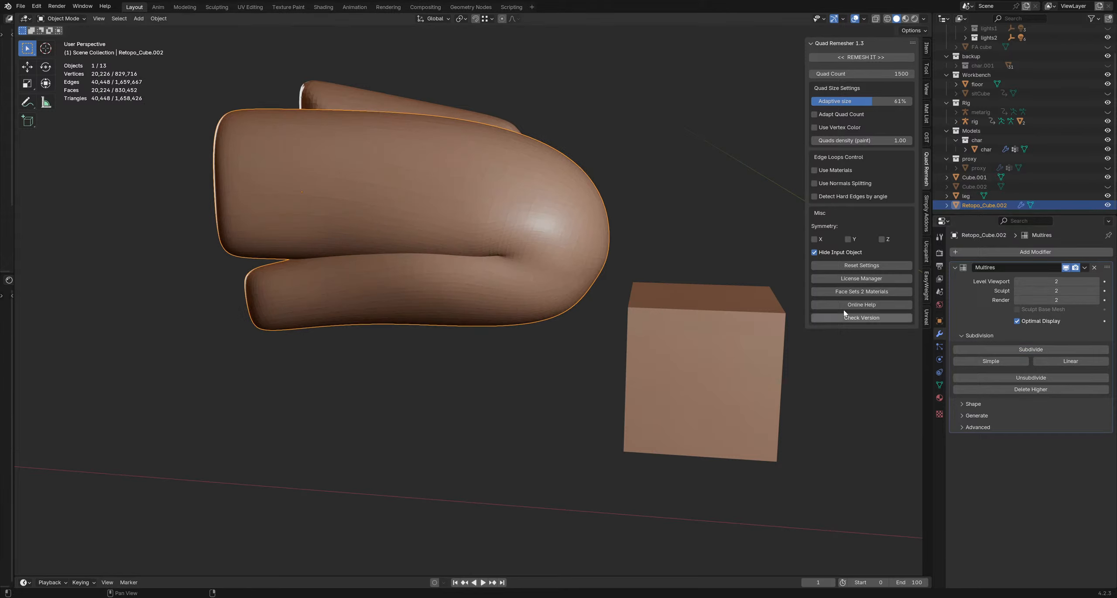
Step: Switch to Sculpt Mode and carve a small sharp crease at the inner end of the knee fold with the Draw Sharp brush
mouse_move(768, 305)
middle_down()
mouse_move(520, 254)
mouse_move(489, 262)
mouse_move(549, 252)
mouse_move(518, 260)
middle_up()
key(ctrl+Tab)
click(519, 308)
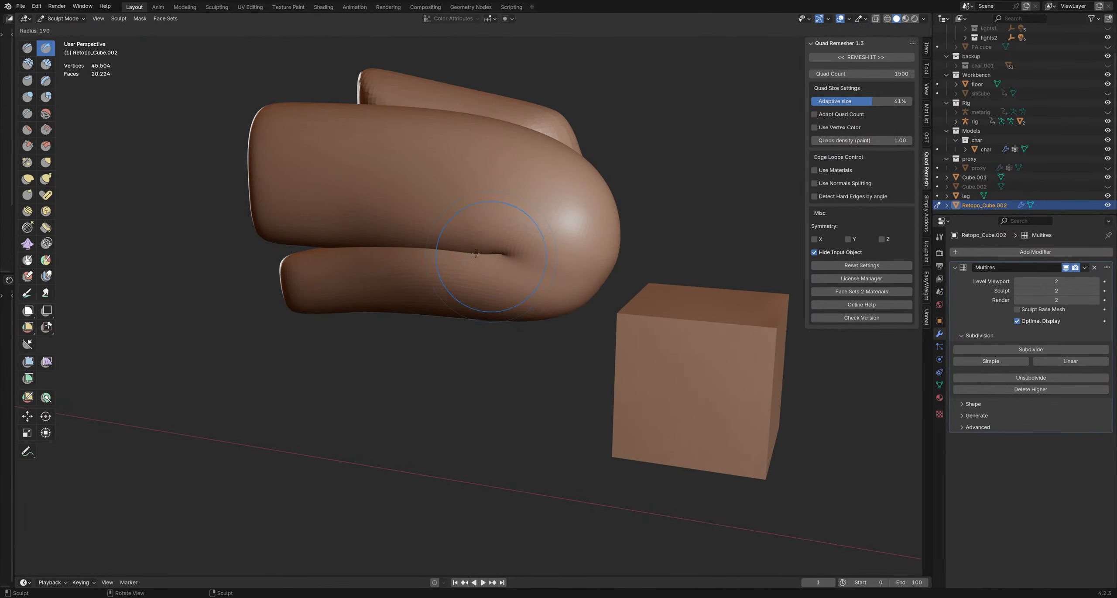
ctrl+drag(504, 254, 519, 251)
key(ctrl+z)
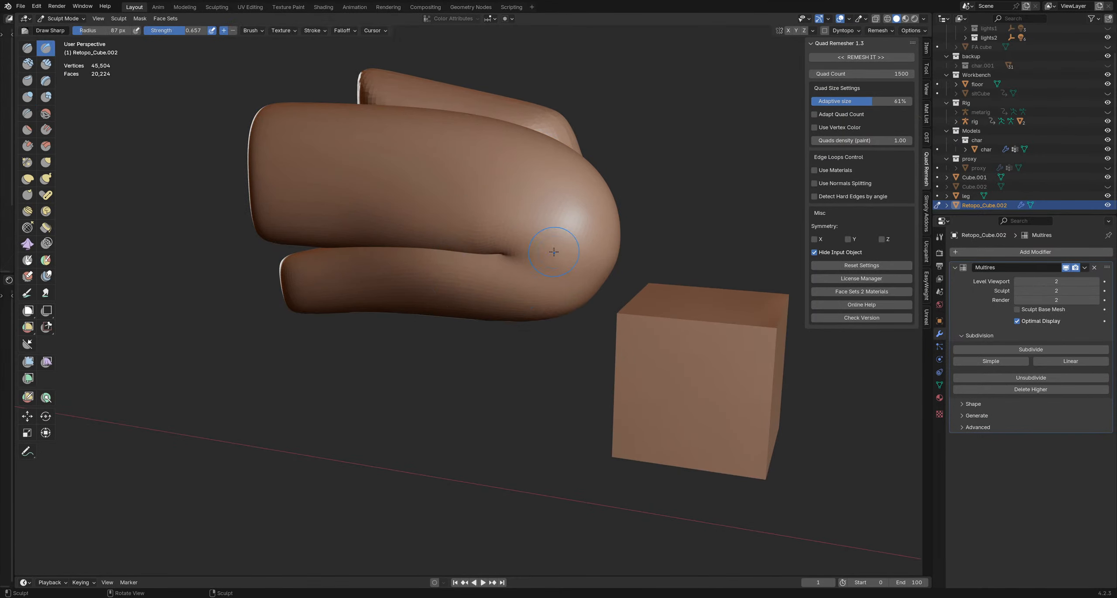
key(f)
click(499, 256)
ctrl+drag(502, 254, 519, 257)
Step: Extend the crease just above the end of the knee fold with short Draw Sharp strokes at a small radius
middle_drag(485, 263, 519, 233)
key(f)
click(501, 248)
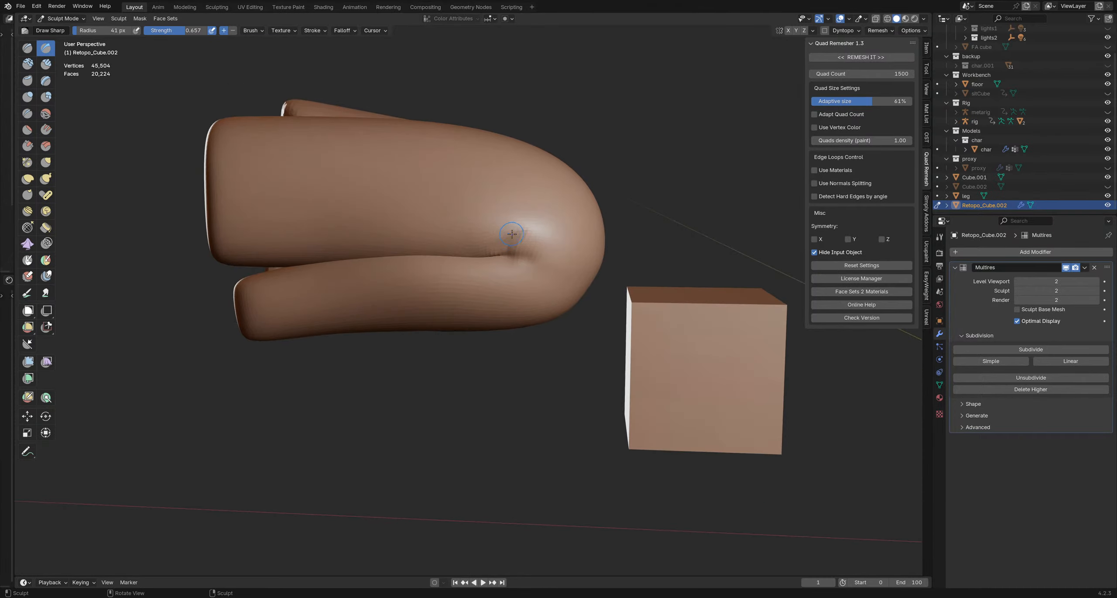
ctrl+drag(521, 231, 515, 251)
middle_drag(516, 250, 533, 241)
key(f)
click(541, 241)
ctrl+drag(527, 230, 514, 255)
Step: Try the Smooth brush at strength 0.398 on the knee crease with different radii and undo the last stroke
mouse_move(528, 233)
middle_down()
mouse_move(559, 233)
mouse_move(522, 246)
mouse_move(507, 235)
mouse_move(541, 222)
middle_up()
key(shift+s)
key(shift+f)
click(472, 252)
key(f)
click(534, 214)
key(f)
click(534, 218)
drag(534, 220, 536, 217)
key(f)
click(536, 214)
middle_drag(542, 212, 545, 254)
key(ctrl+z)
Step: Smooth the carved crease at the knee fold with short Smooth strokes at a radius of 66 px
key(f)
click(517, 241)
shift+drag(517, 241, 518, 237)
shift+drag(518, 237, 526, 244)
middle_drag(540, 253, 561, 250)
key(f)
click(547, 249)
mouse_move(525, 250)
shift+mouse_down()
mouse_move(515, 248)
mouse_move(525, 238)
shift+mouse_up()
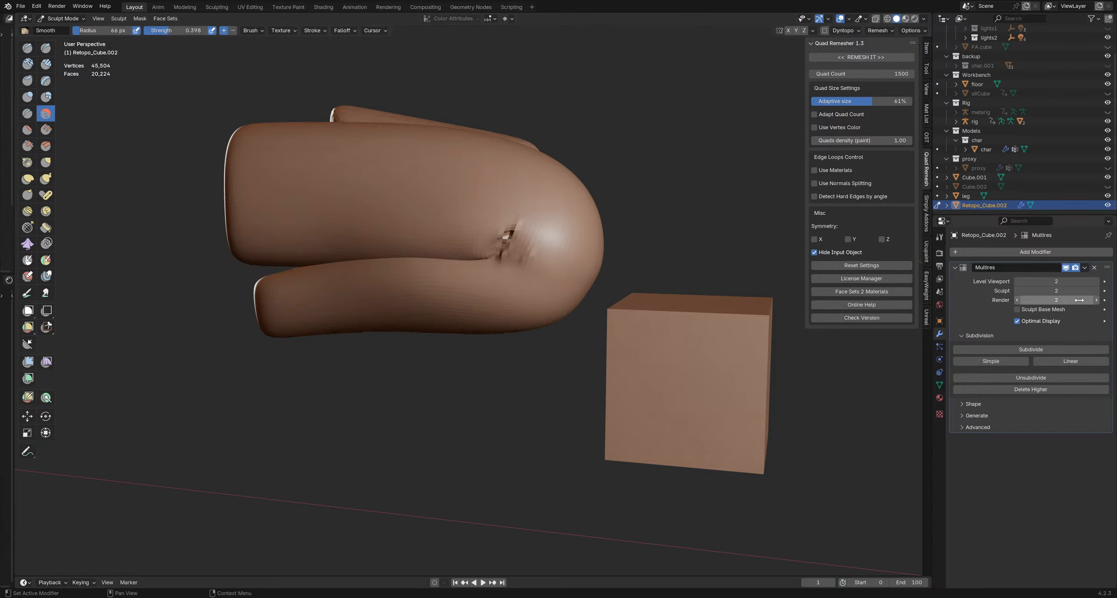
Step: Lower the Multires viewport and sculpt levels to 0 and inspect the base mesh at the knee
mouse_move(531, 224)
middle_down()
mouse_move(556, 239)
mouse_move(543, 231)
middle_up()
scroll(555, 239, down, 3)
scroll(556, 239, up, 2)
click(1020, 282)
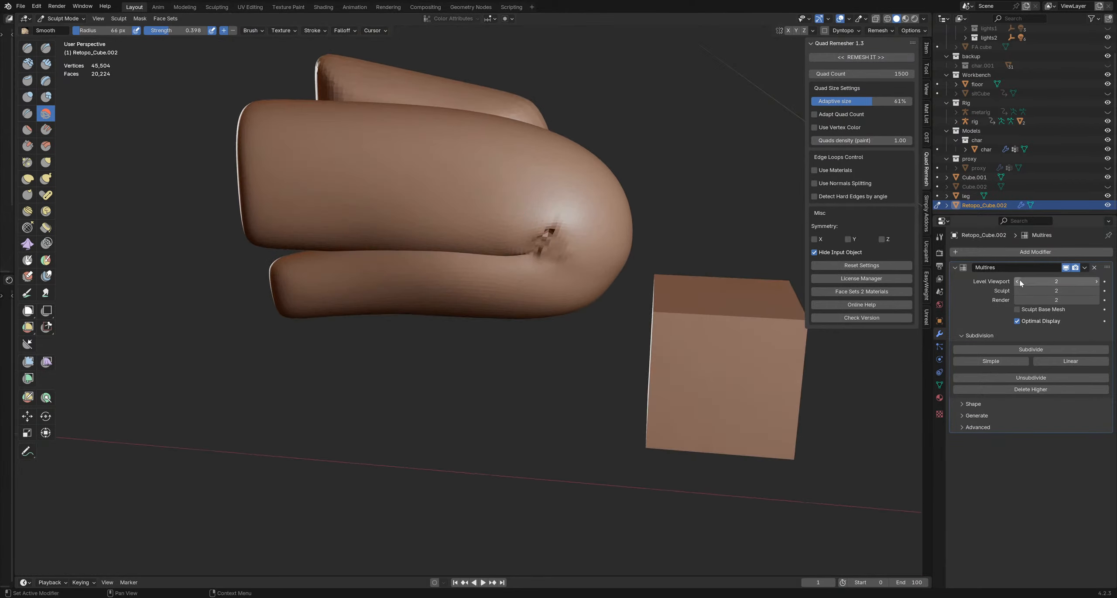
click(1020, 283)
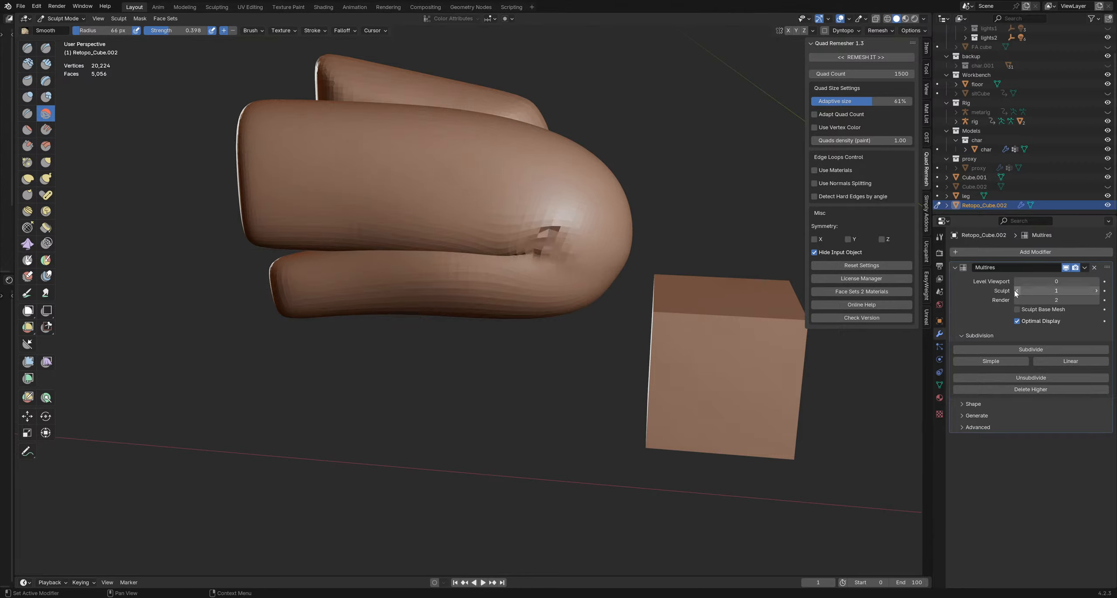
click(1017, 291)
click(1017, 291)
scroll(550, 234, up, 2)
middle_drag(550, 234, 541, 217)
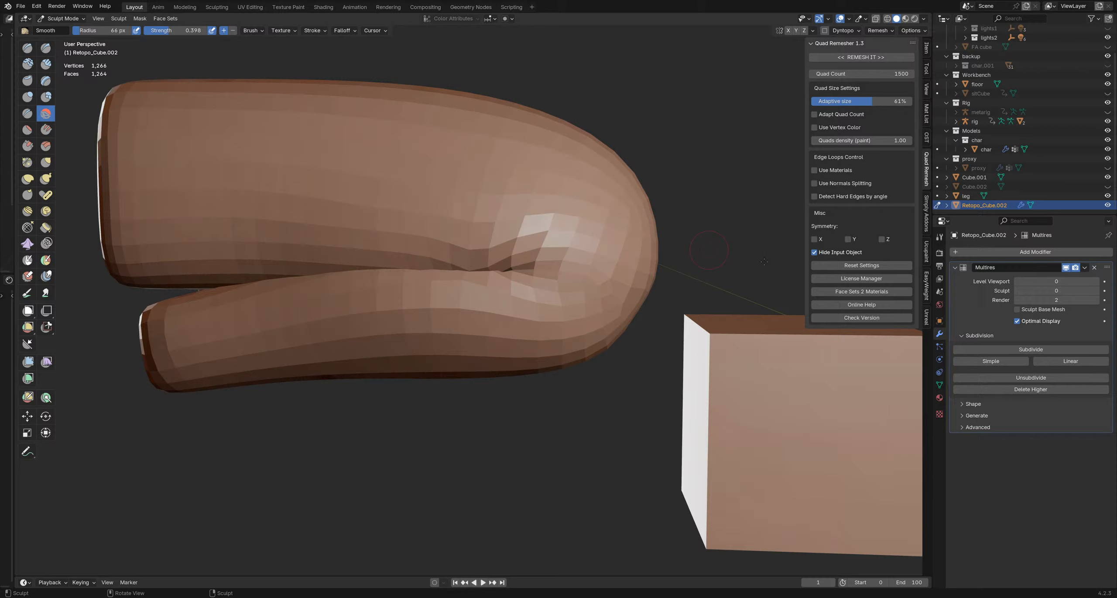
Step: Set the Multires viewport and sculpt levels to 2 and subdivide the mesh once more
click(1096, 281)
click(1097, 282)
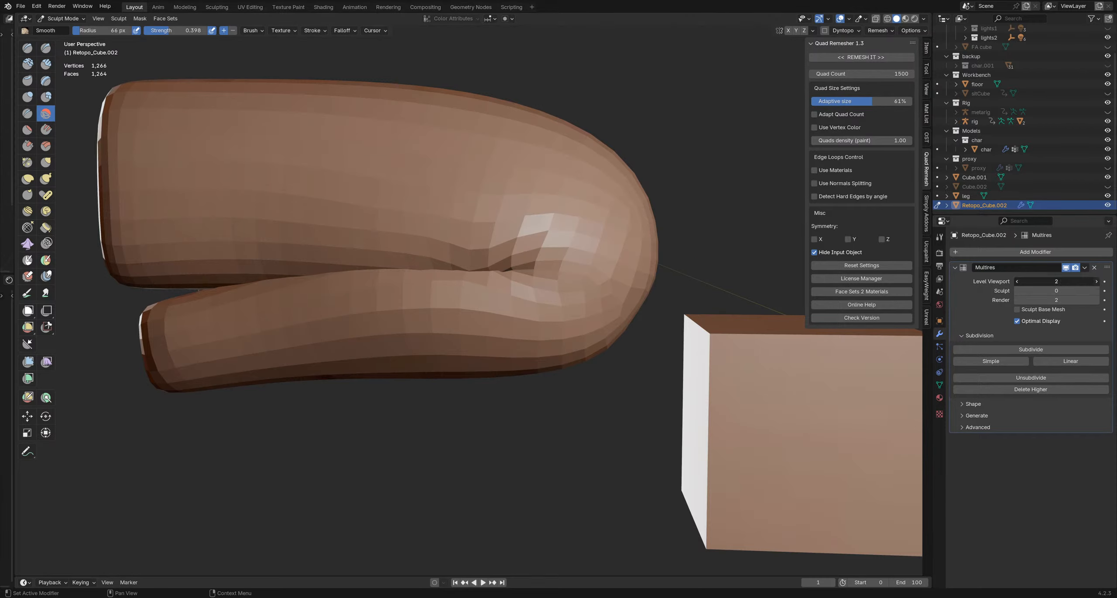
click(1096, 291)
click(1097, 290)
middle_drag(541, 244, 532, 238)
click(1031, 349)
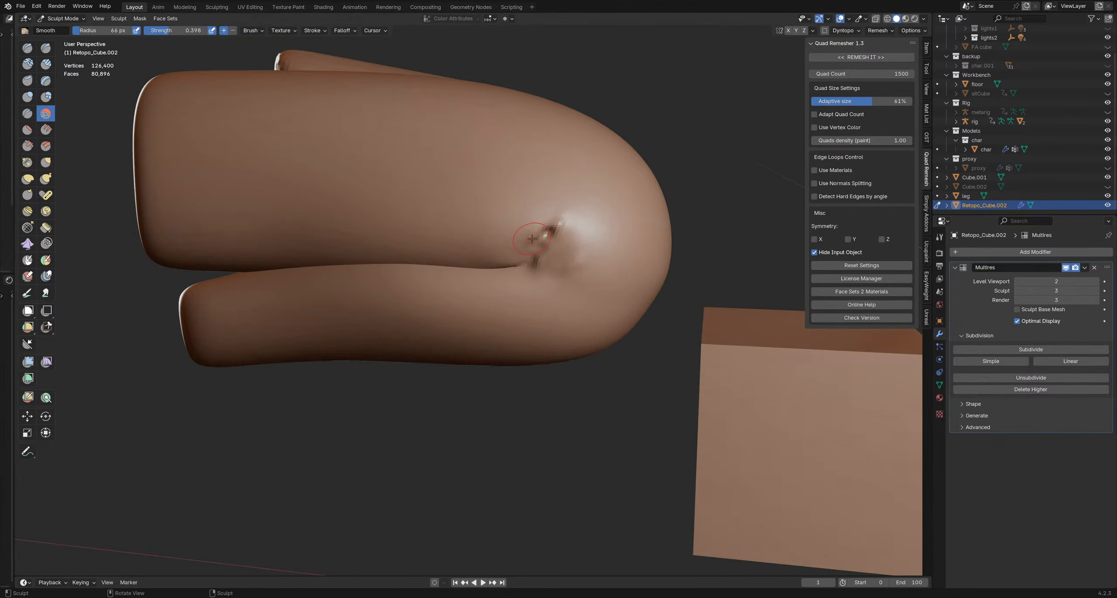
Step: Smooth out the rough crease at the end of the knee fold with the Smooth brush
key(f)
click(546, 241)
drag(544, 243, 541, 254)
middle_drag(519, 255, 535, 254)
key(f)
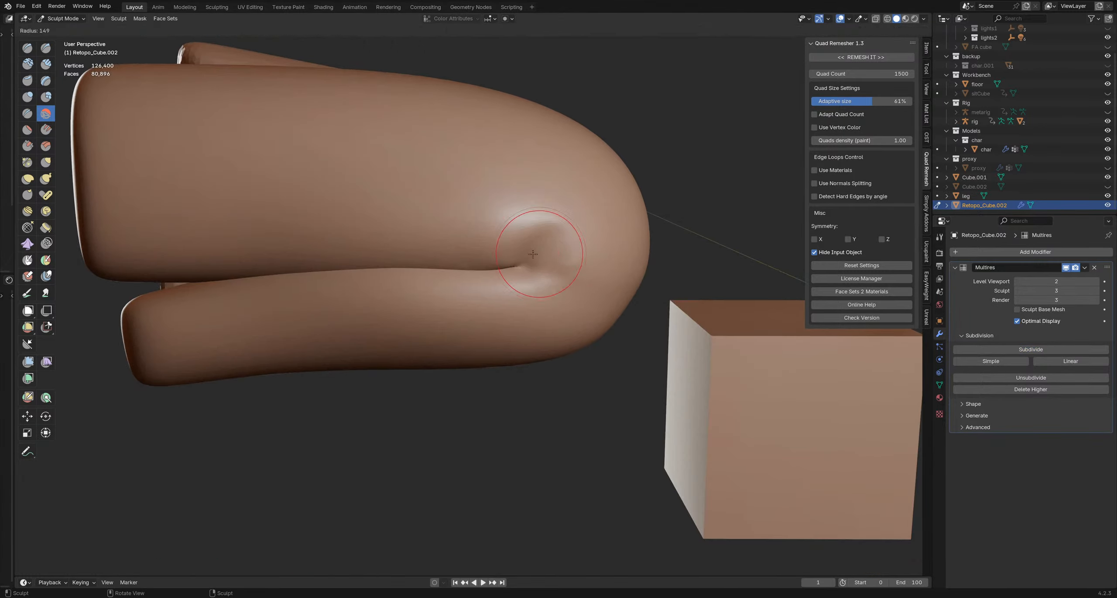
click(529, 247)
Step: Mask the knee end of the leg beyond the fold and invert the mask
key(f)
click(521, 274)
mouse_move(524, 269)
mouse_down()
mouse_move(531, 258)
mouse_move(674, 271)
mouse_move(489, 344)
mouse_up()
key(f)
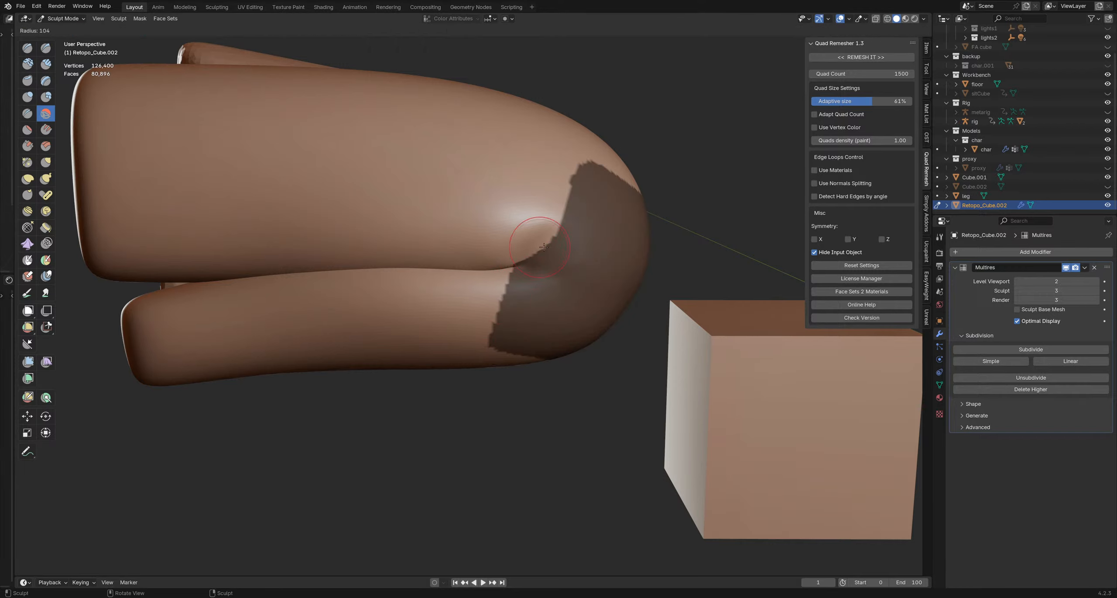
click(546, 239)
middle_drag(523, 244, 547, 259)
key(ctrl+i)
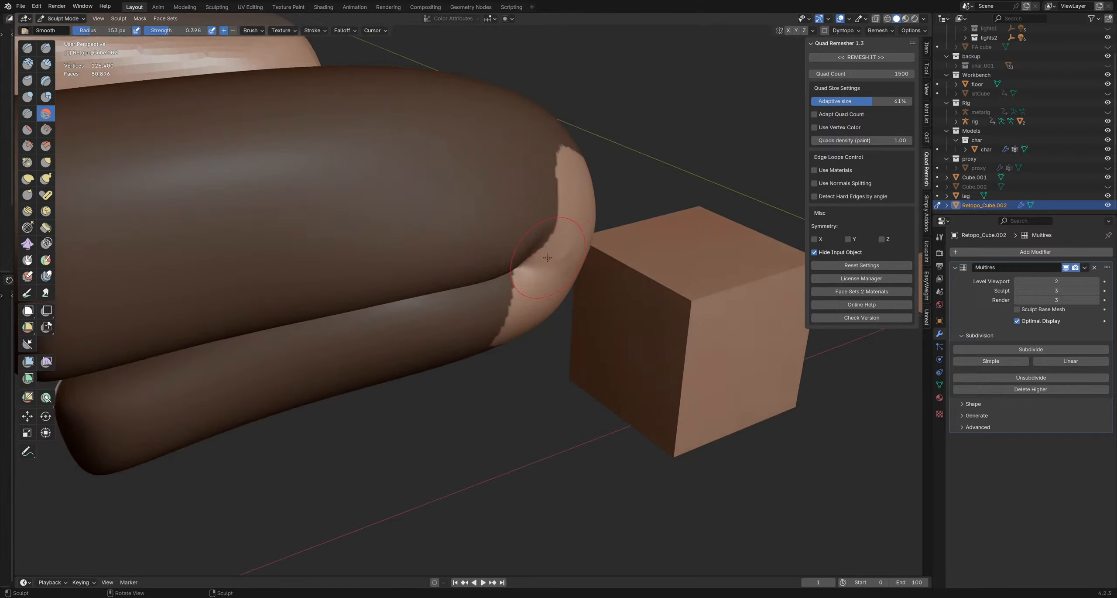
key(f)
click(551, 257)
Step: Pull the unmasked knee surface into the fold with the Grab brush to form an overlapping crease, and clear the mask
key(g)
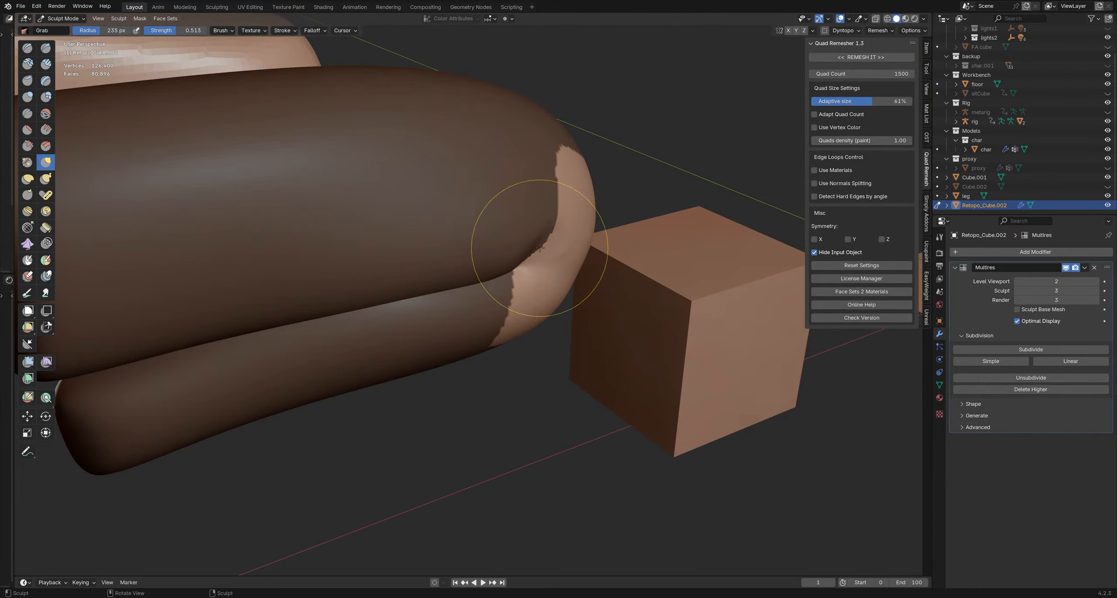
drag(560, 223, 557, 259)
middle_drag(557, 259, 544, 247)
key(f)
click(597, 262)
drag(562, 256, 567, 253)
mouse_move(567, 253)
middle_down()
mouse_move(487, 219)
mouse_move(525, 235)
mouse_move(515, 245)
mouse_move(538, 230)
middle_up()
key(f)
click(524, 234)
Step: Sculpt the area around the knee crease with the Inflate/Deflate brush
key(i)
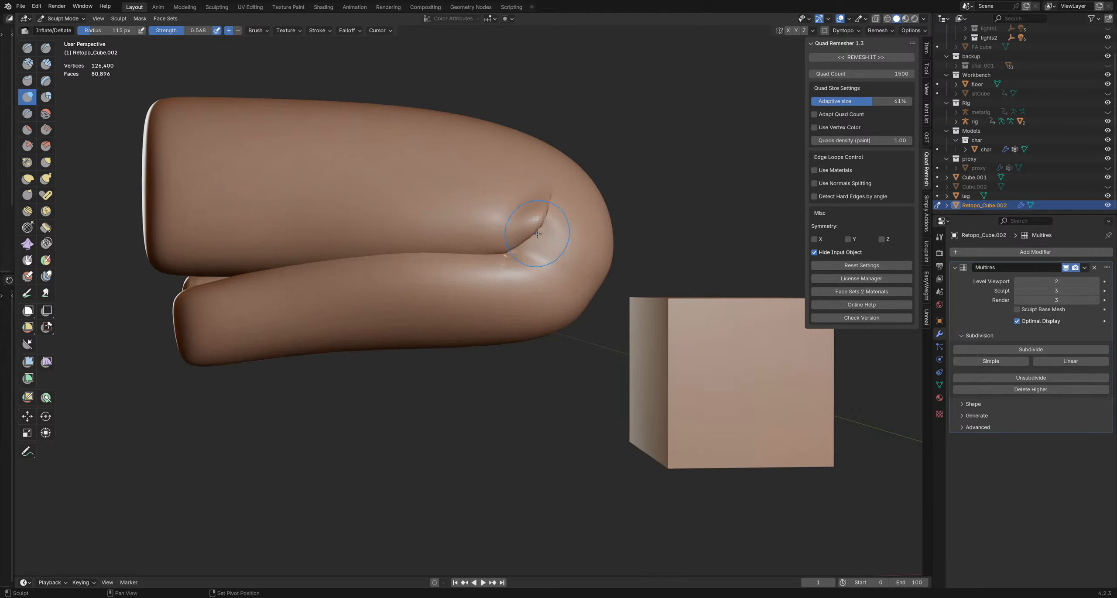
mouse_move(514, 244)
middle_down()
mouse_move(556, 256)
mouse_move(537, 231)
middle_up()
scroll(545, 256, down, 5)
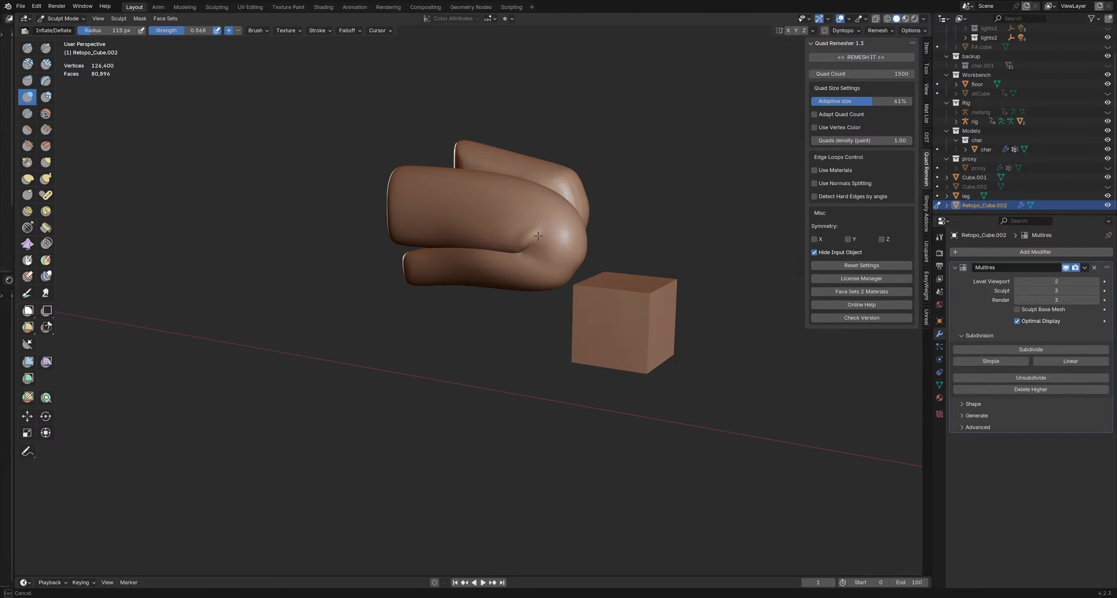
drag(538, 235, 538, 236)
mouse_move(536, 237)
middle_down()
mouse_move(549, 241)
mouse_move(537, 243)
middle_up()
scroll(530, 241, up, 4)
Step: Return to Object Mode and delete the sculpted leg Retopo_Cube.002
key(ctrl+Tab)
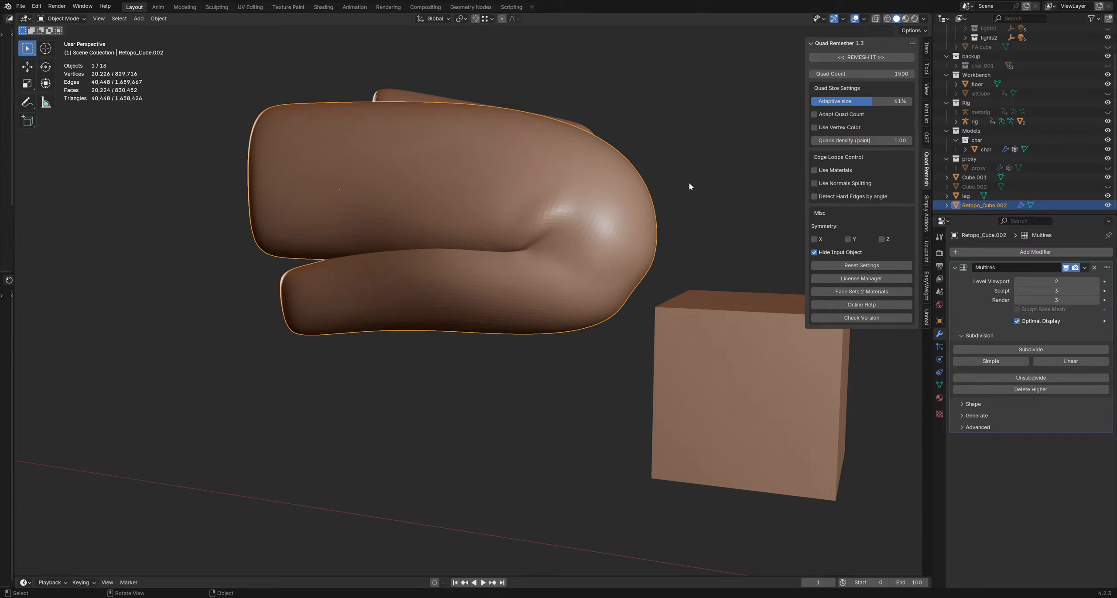
click(687, 184)
click(611, 199)
click(968, 197)
click(973, 205)
key(x)
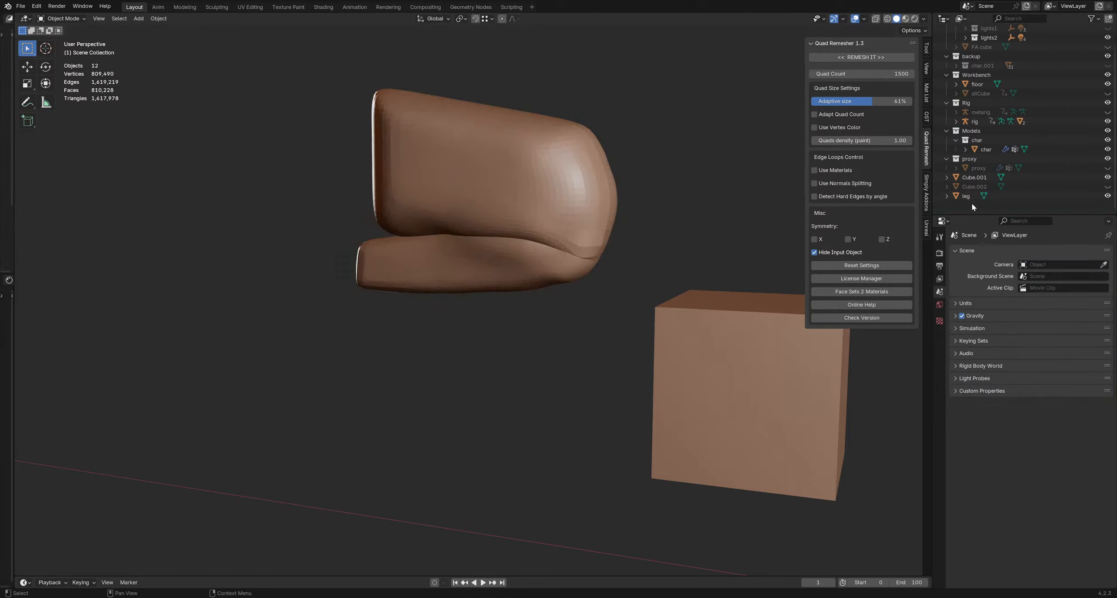
Step: Unhide the backup leg Cube.002, duplicate it in place, and hide the original
click(1108, 196)
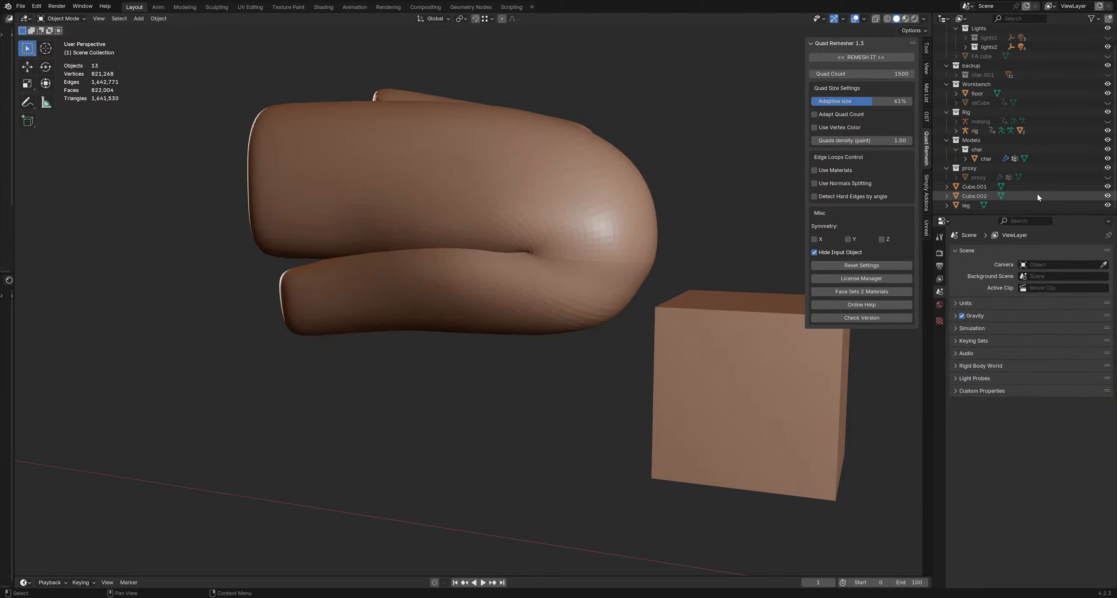
click(973, 198)
mouse_move(518, 230)
middle_down()
mouse_move(553, 251)
mouse_move(541, 265)
mouse_move(536, 226)
middle_up()
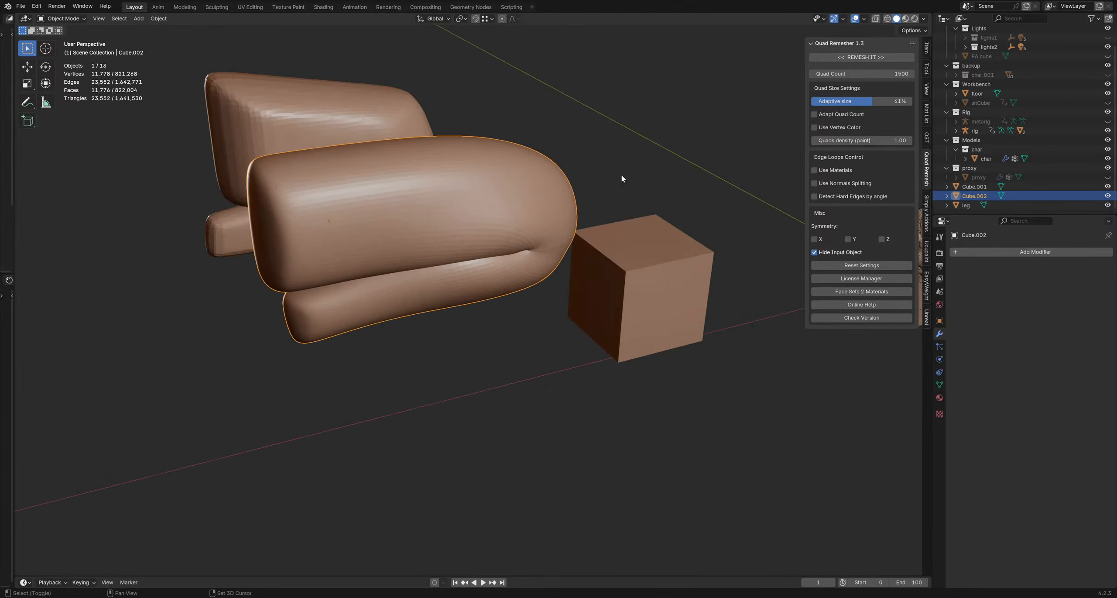
key(shift+d)
key(Escape)
click(1107, 196)
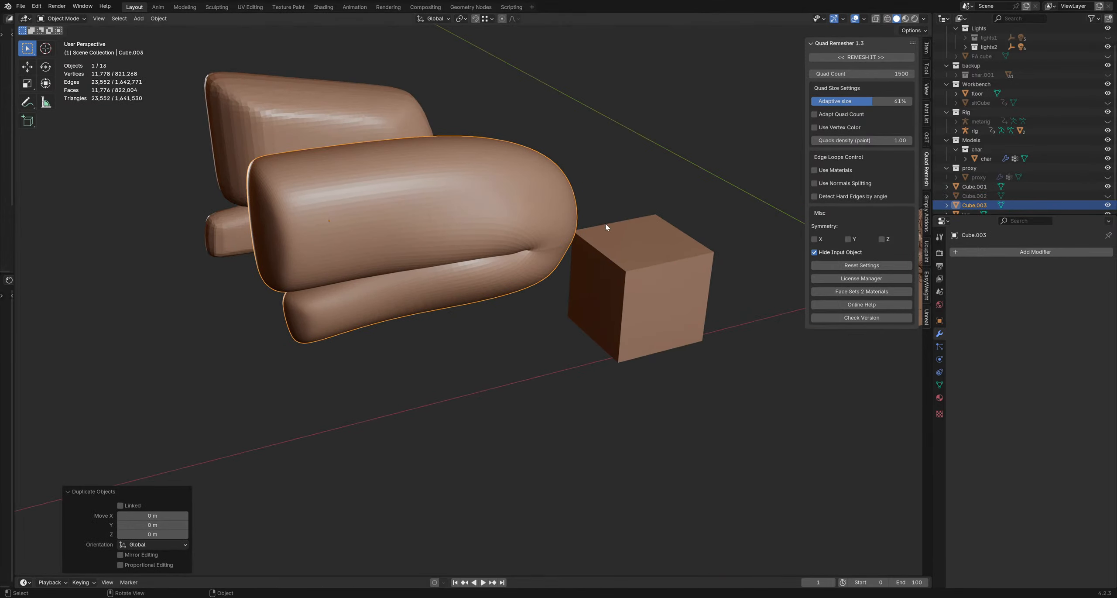
Step: Enter Sculpt Mode on the duplicated leg and set the brush radius to 132 px at the knee fold
scroll(563, 208, up, 2)
middle_drag(561, 207, 501, 244)
key(ctrl+Tab)
click(499, 258)
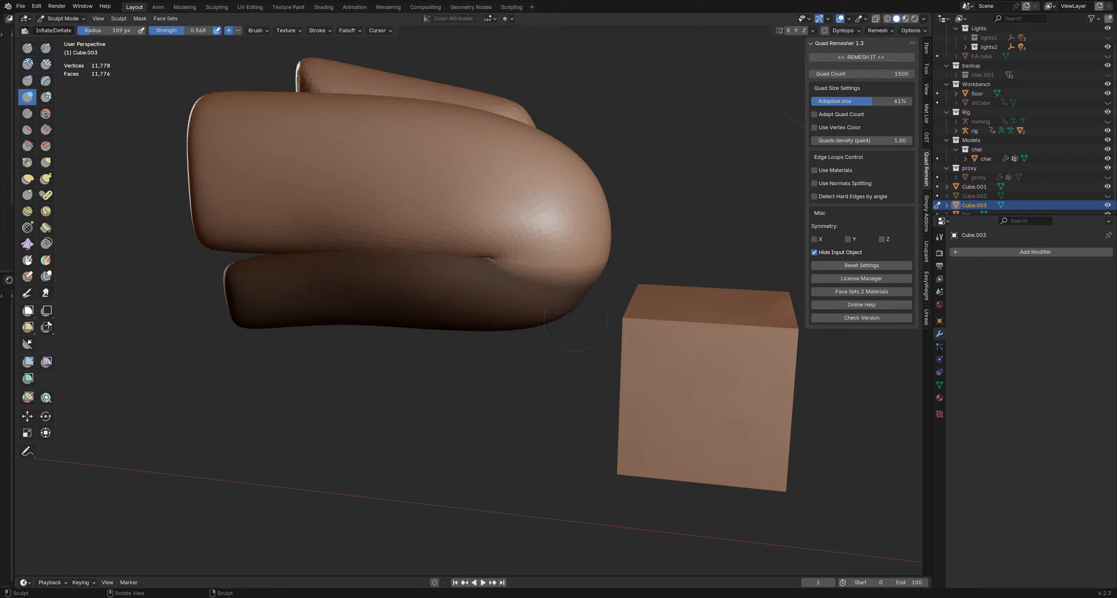
shift+middle_drag(492, 271, 521, 339)
middle_drag(521, 339, 519, 318)
key(f)
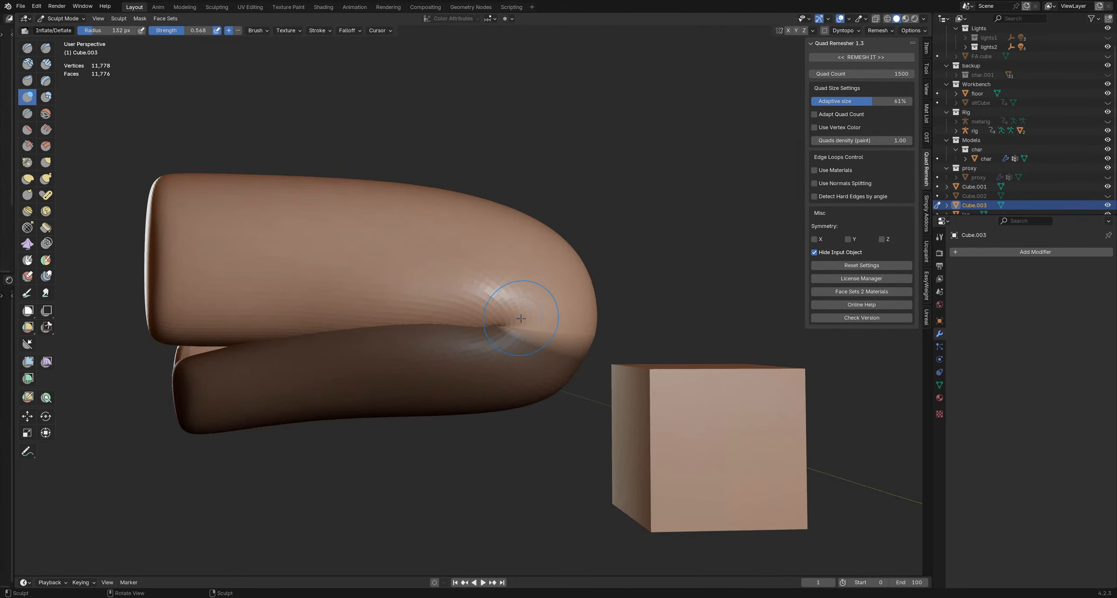
click(518, 319)
Step: Carve the inner knee crease with the Draw Sharp brush, enlarging the brush radius to 191 px
middle_drag(454, 303, 485, 321)
key(shift+c)
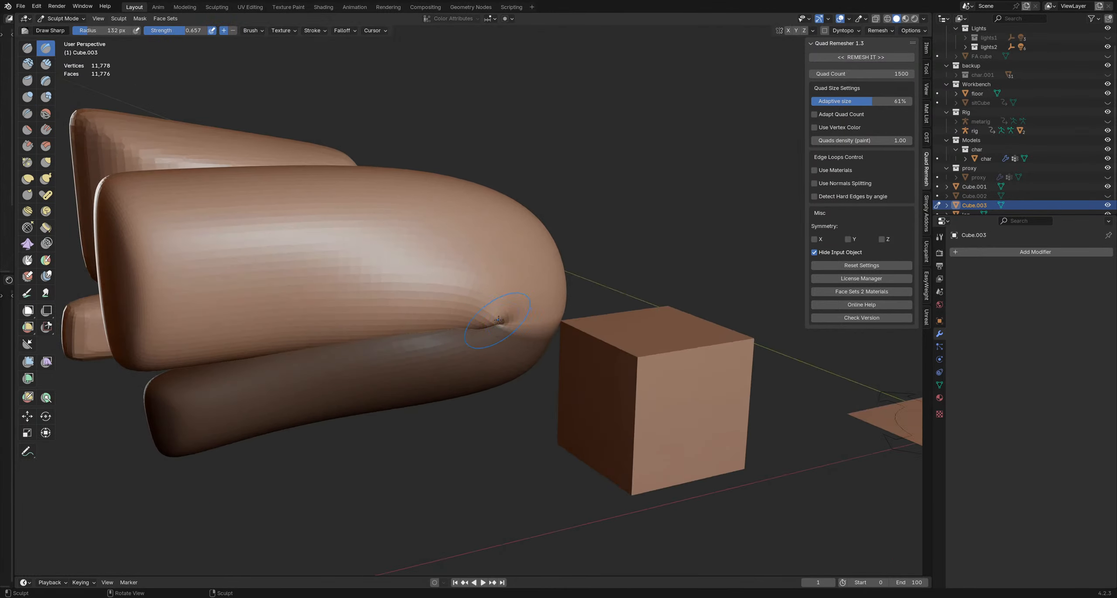
drag(502, 322, 516, 315)
middle_drag(546, 317, 515, 298)
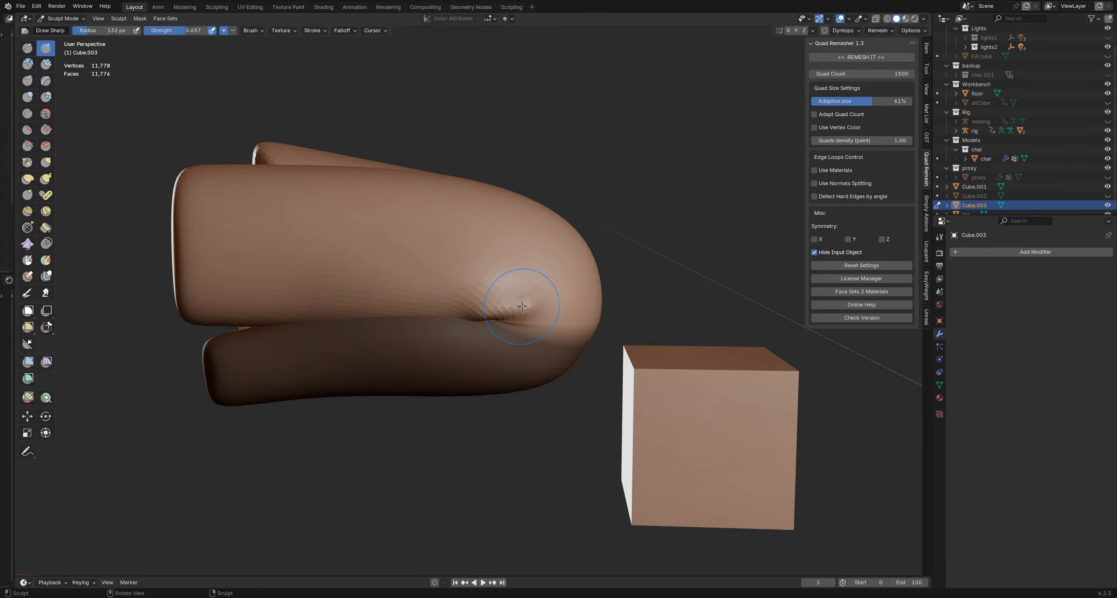
mouse_move(522, 305)
middle_down()
mouse_move(445, 321)
mouse_move(504, 318)
mouse_move(521, 310)
mouse_move(514, 302)
mouse_move(526, 313)
mouse_move(459, 321)
mouse_move(526, 322)
mouse_move(506, 302)
middle_up()
key(f)
click(521, 308)
key(f)
click(545, 306)
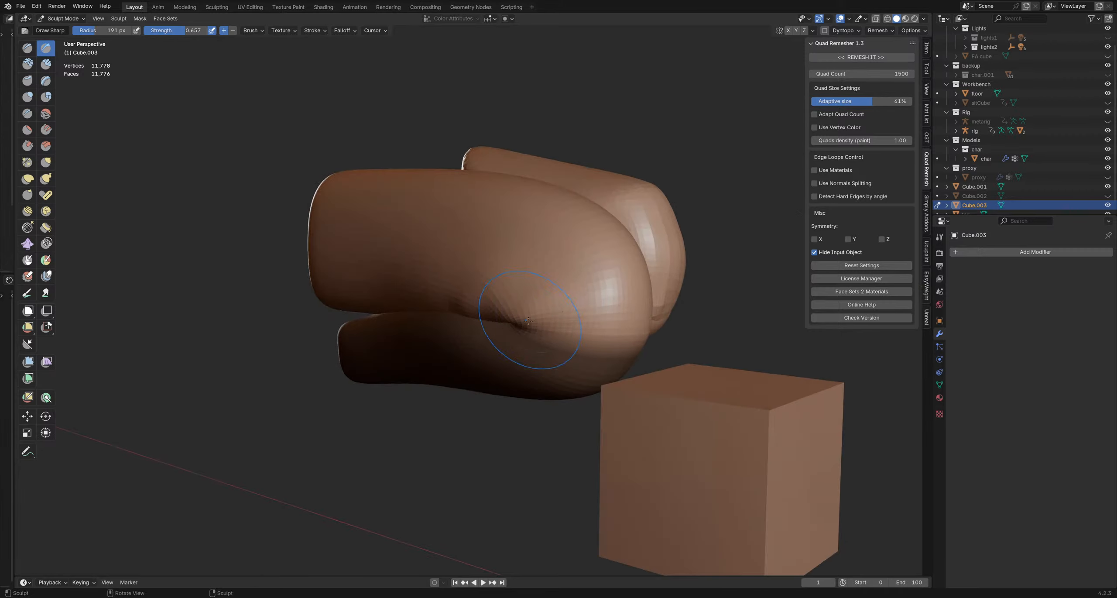
Step: Pull the surface around the inner knee into the fold with a larger Grab brush
mouse_move(515, 344)
middle_down()
mouse_move(531, 301)
mouse_move(512, 322)
mouse_move(511, 374)
mouse_move(483, 335)
middle_up()
key(g)
key(f)
click(501, 318)
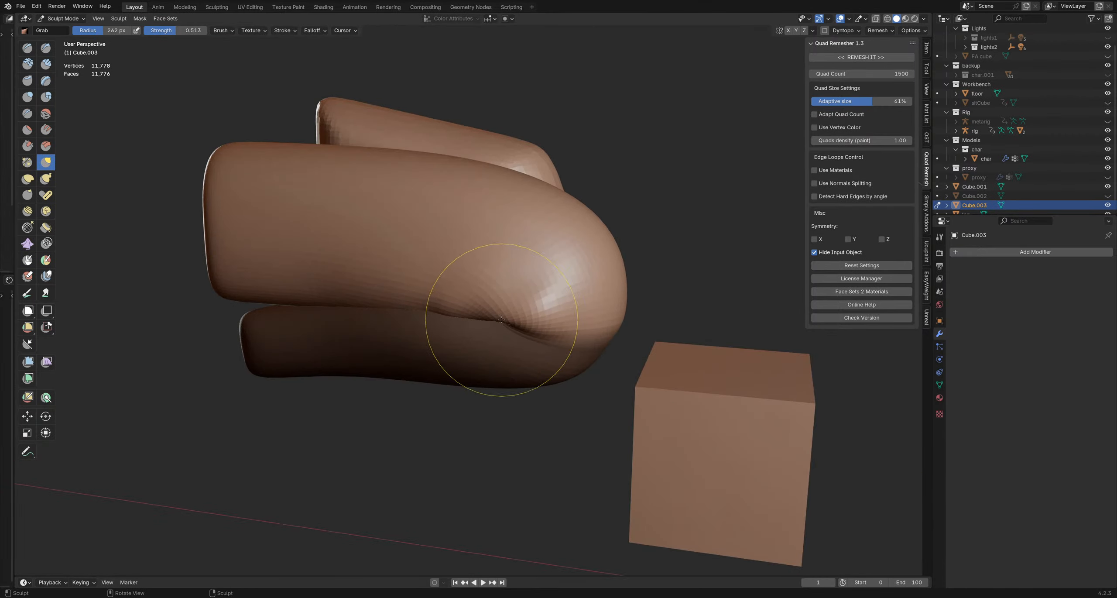
drag(525, 323, 493, 319)
middle_drag(493, 319, 479, 323)
drag(479, 323, 469, 322)
middle_drag(469, 322, 487, 318)
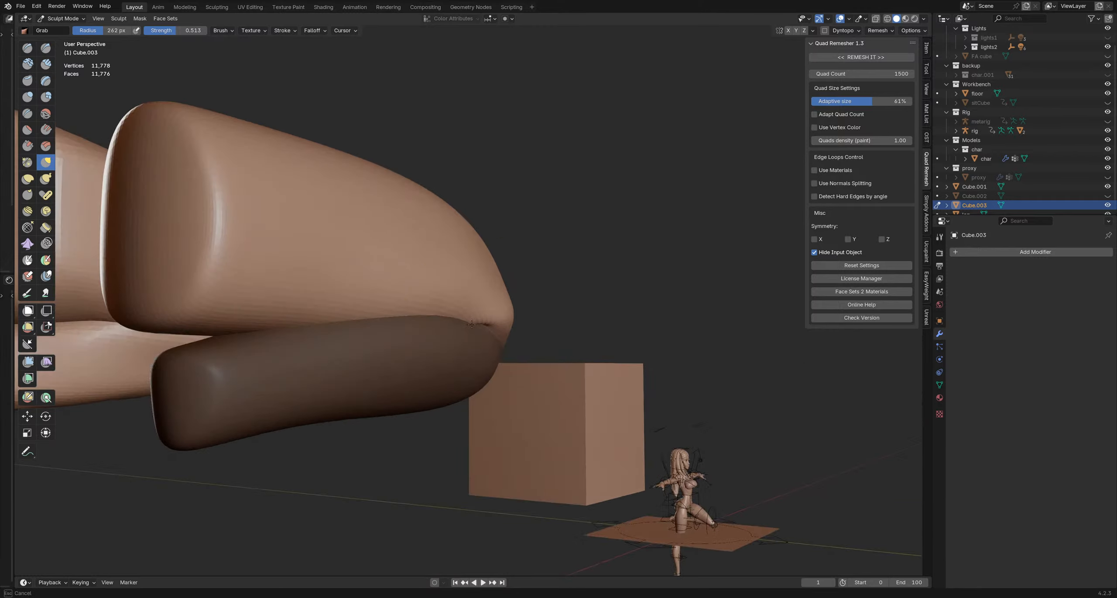
drag(487, 319, 475, 322)
mouse_move(490, 320)
middle_down()
mouse_move(476, 325)
mouse_move(519, 296)
middle_up()
Step: Deepen the end of the knee crease with the Draw Sharp brush, working at radii of 237 px and 171 px
key(x)
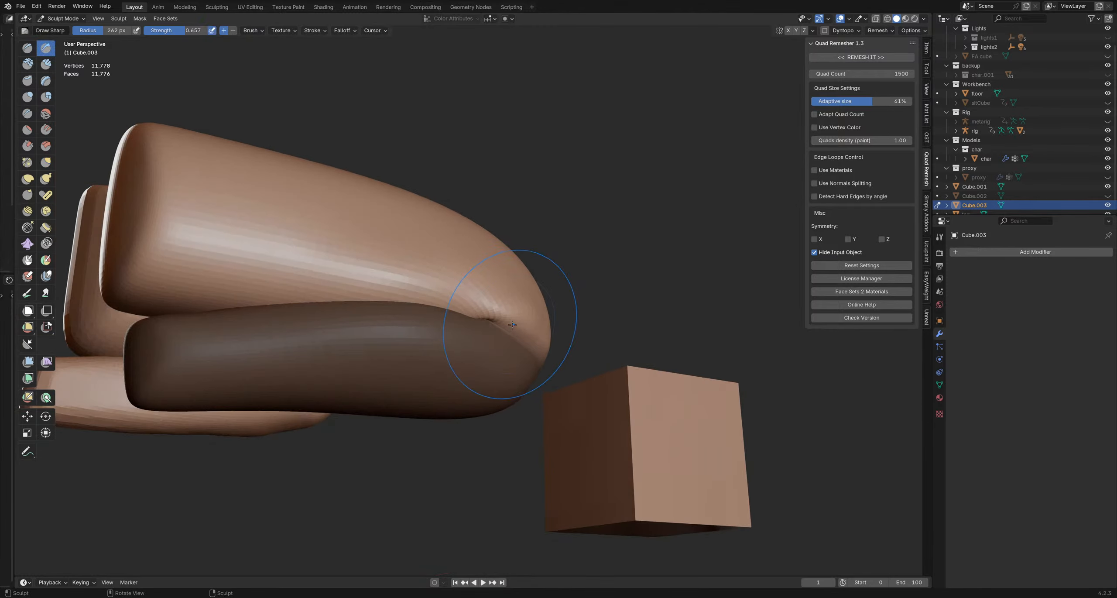
key(f)
click(511, 325)
drag(510, 325, 517, 331)
middle_drag(517, 331, 541, 327)
key(alt+a)
click(559, 313)
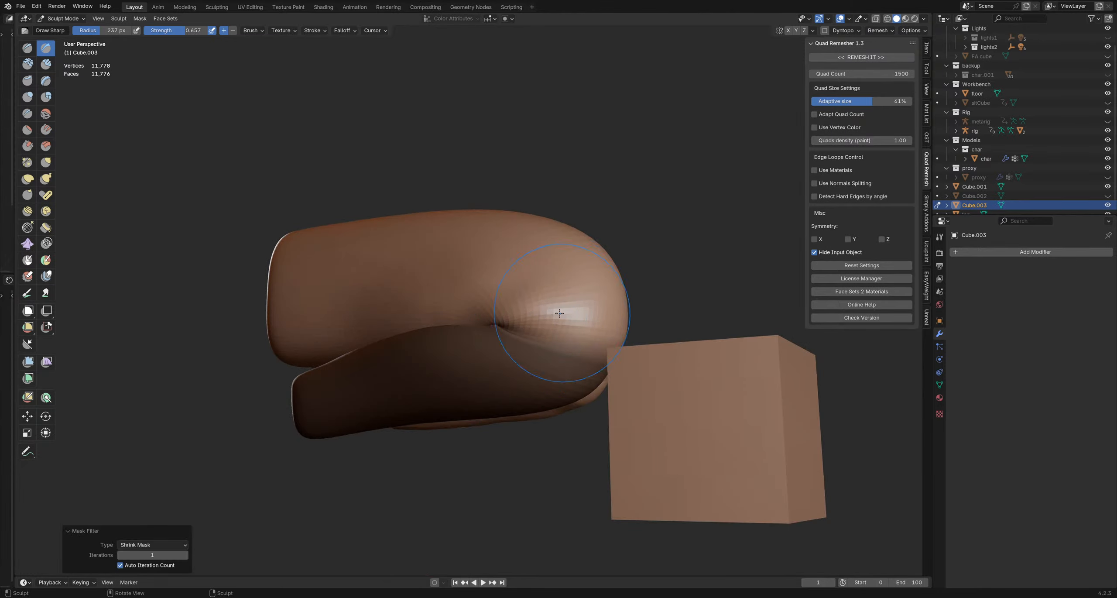
drag(503, 329, 535, 333)
key(f)
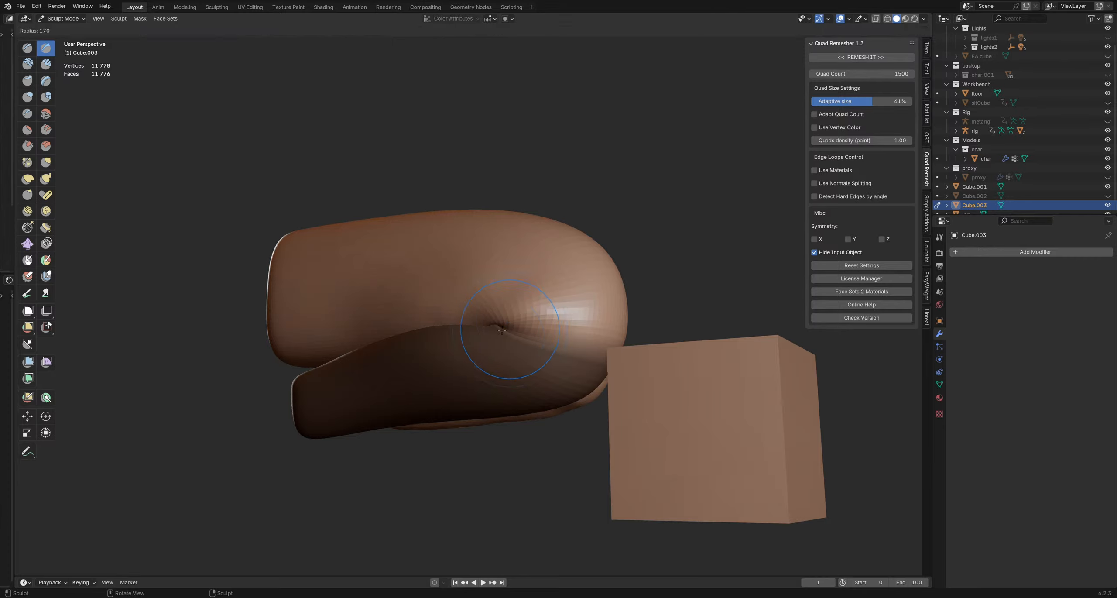
click(556, 332)
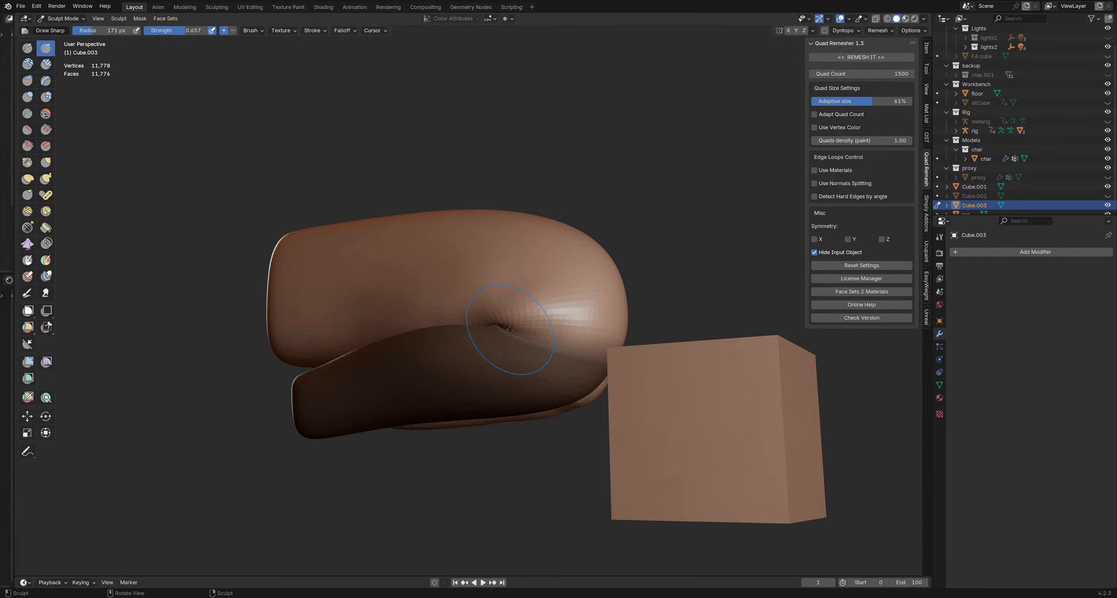
mouse_move(510, 328)
middle_down()
mouse_move(520, 331)
mouse_move(501, 318)
mouse_move(561, 240)
middle_up()
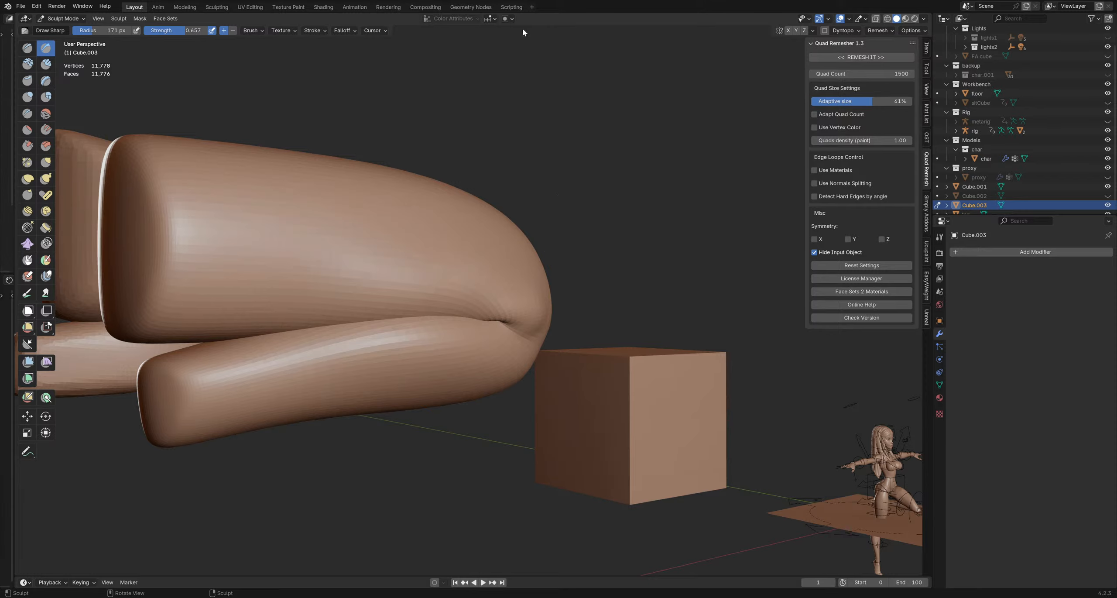
Step: Switch to the Smooth brush and set its falloff shape to Sphere for the knee crease
mouse_move(611, 273)
middle_down()
mouse_move(531, 257)
mouse_move(577, 292)
mouse_move(512, 270)
mouse_move(541, 286)
middle_up()
key(shift+s)
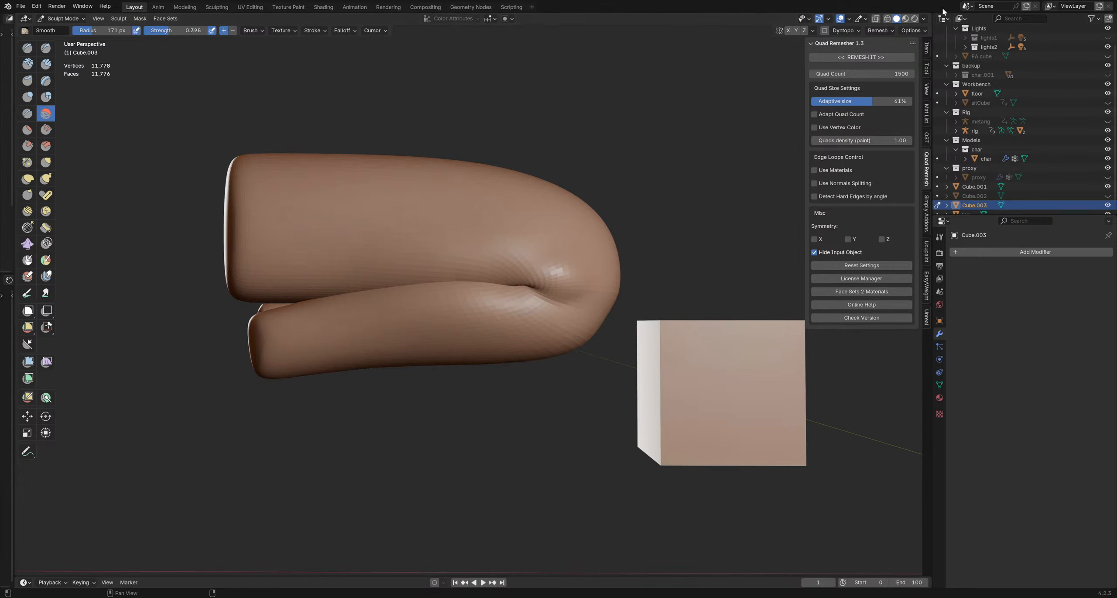
click(927, 72)
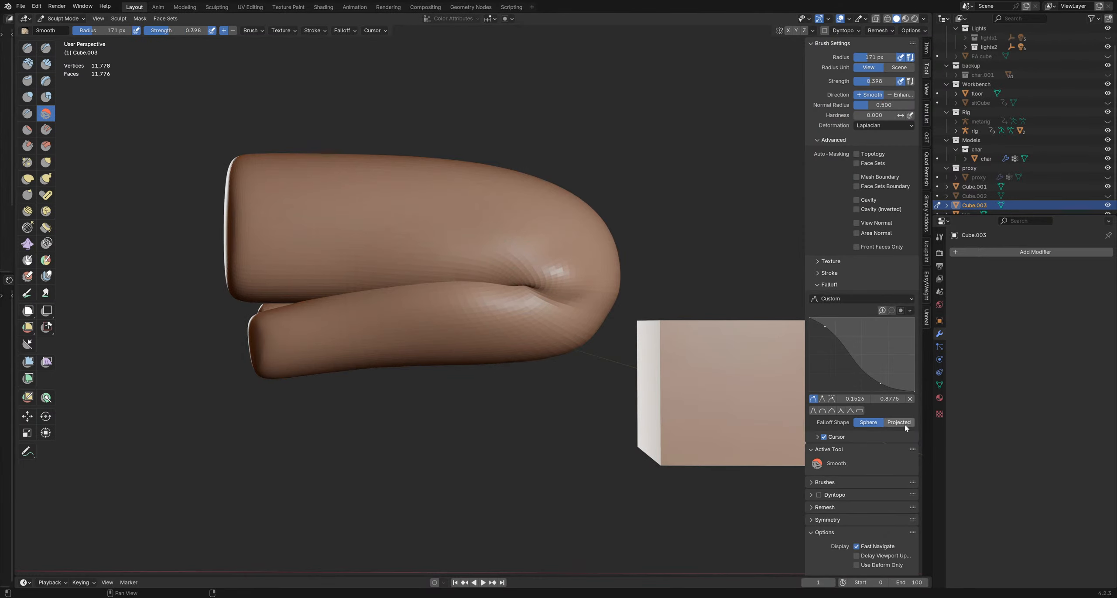
click(868, 422)
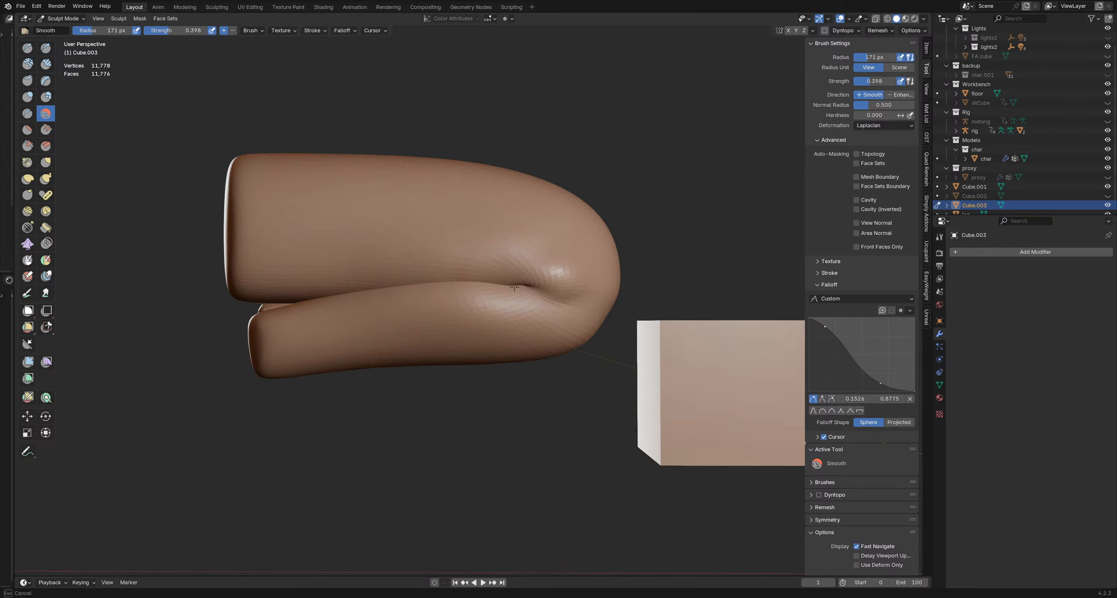
Step: Try an Inflate/Deflate stroke along the knee crease, and undo it
key(i)
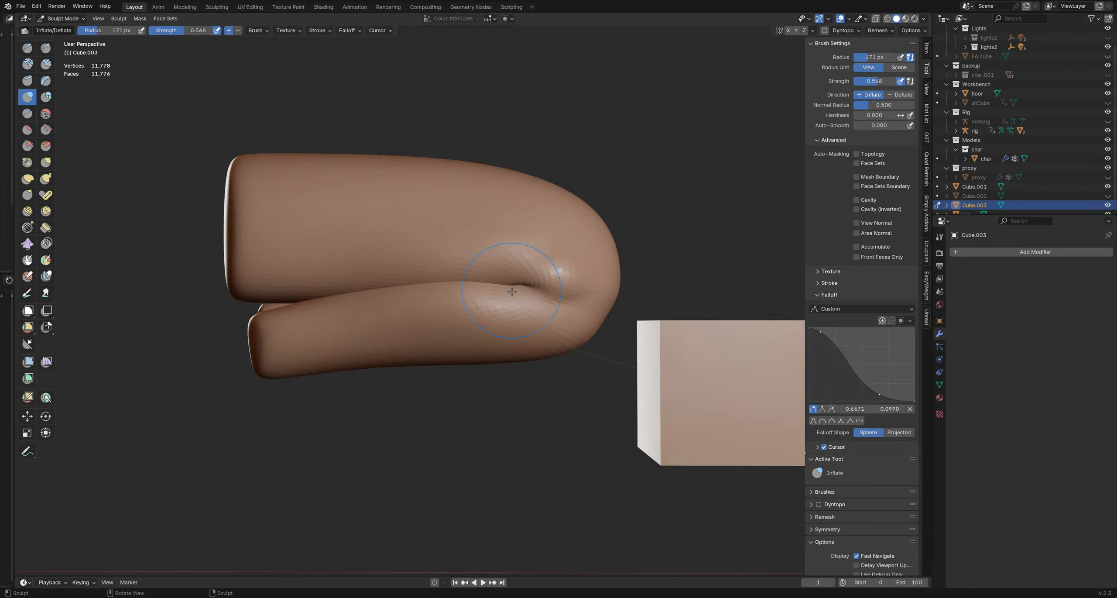
drag(512, 291, 526, 294)
key(ctrl+z)
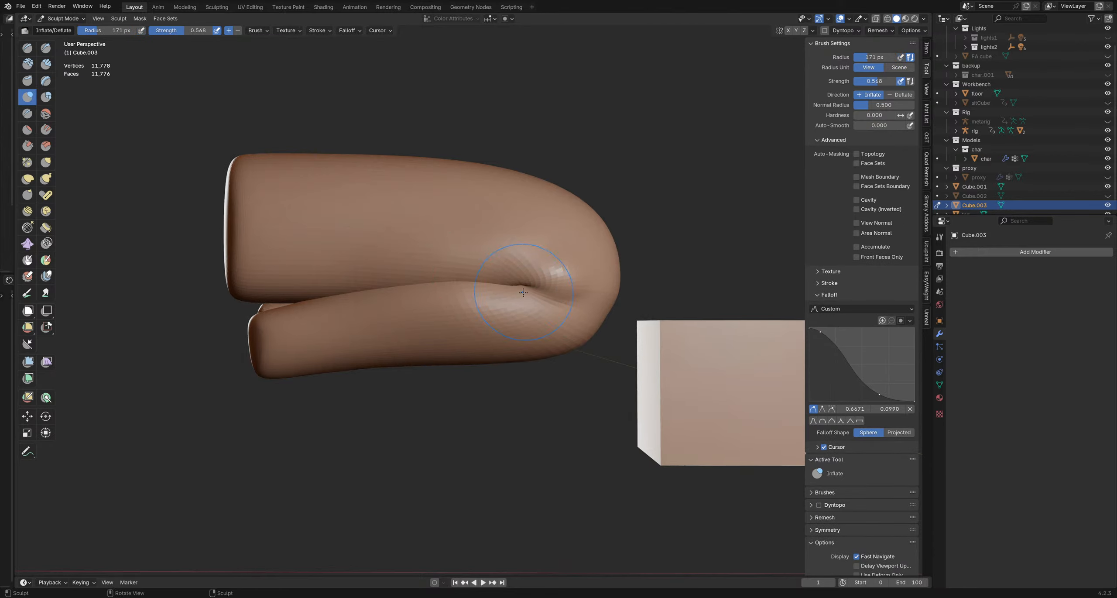
Step: Add a Multiresolution modifier to the leg copy and subdivide it once
mouse_move(537, 251)
middle_down()
mouse_move(486, 261)
mouse_move(549, 249)
mouse_move(523, 262)
mouse_move(569, 261)
mouse_move(531, 255)
middle_up()
scroll(569, 260, up, 2)
click(1012, 251)
mouse_move(1012, 250)
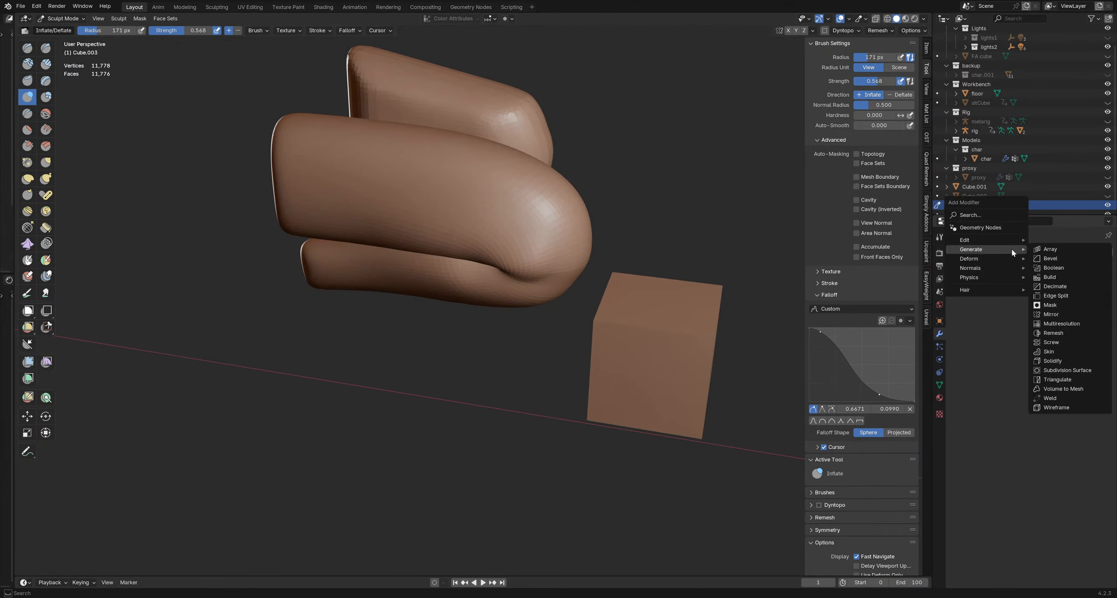
click(1062, 324)
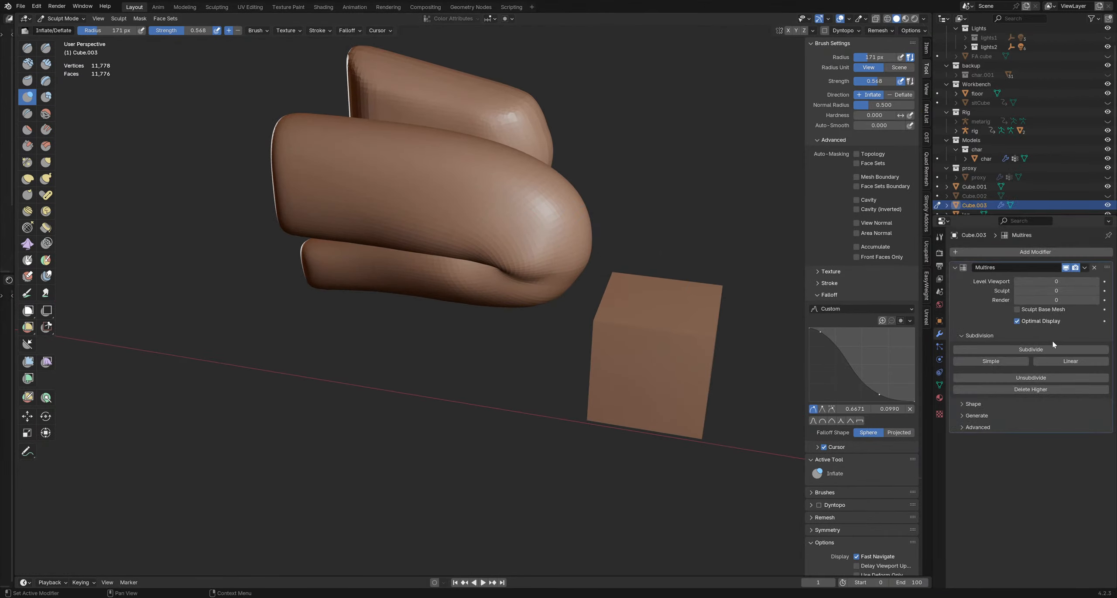
click(1030, 349)
Step: Nudge the front outline of the knee with the Grab brush and reduce its radius to 167 px
mouse_move(524, 212)
middle_down()
mouse_move(514, 242)
mouse_move(543, 238)
middle_up()
key(g)
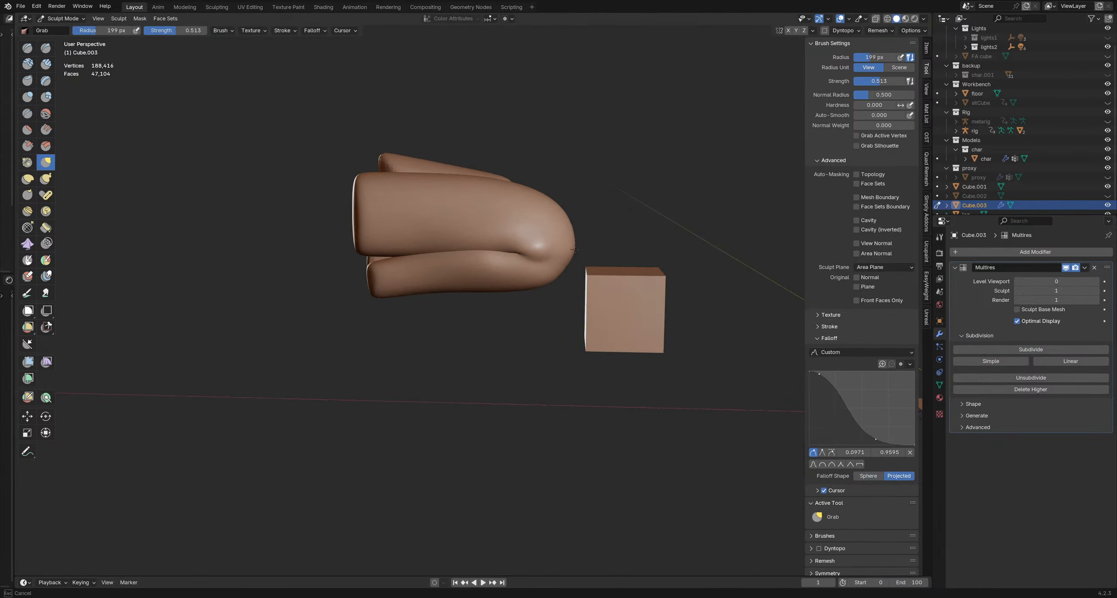
drag(578, 250, 576, 248)
key(f)
click(567, 224)
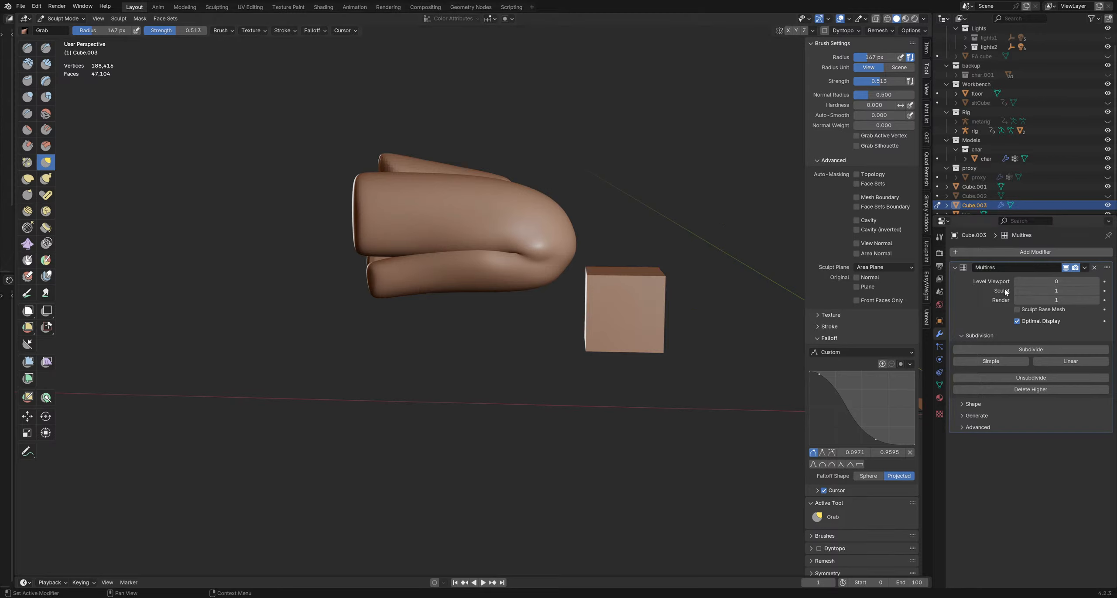
Step: Set the Multires sculpt level to 0 and reshape the underside of the knee with the Grab brush
click(1017, 291)
key(f)
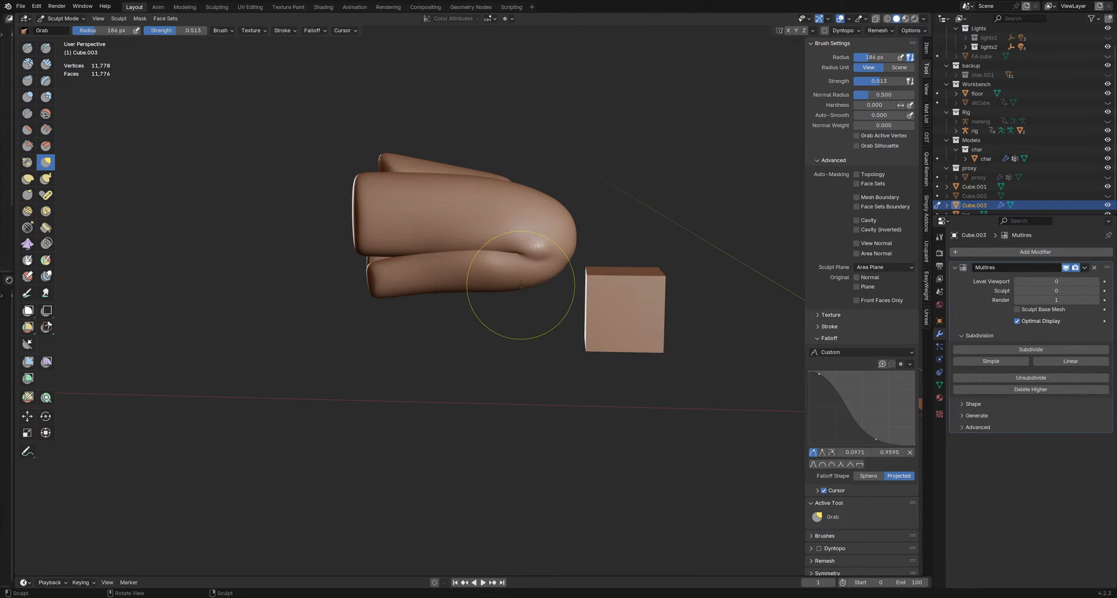
drag(510, 288, 506, 287)
middle_drag(505, 286, 538, 286)
drag(539, 286, 537, 283)
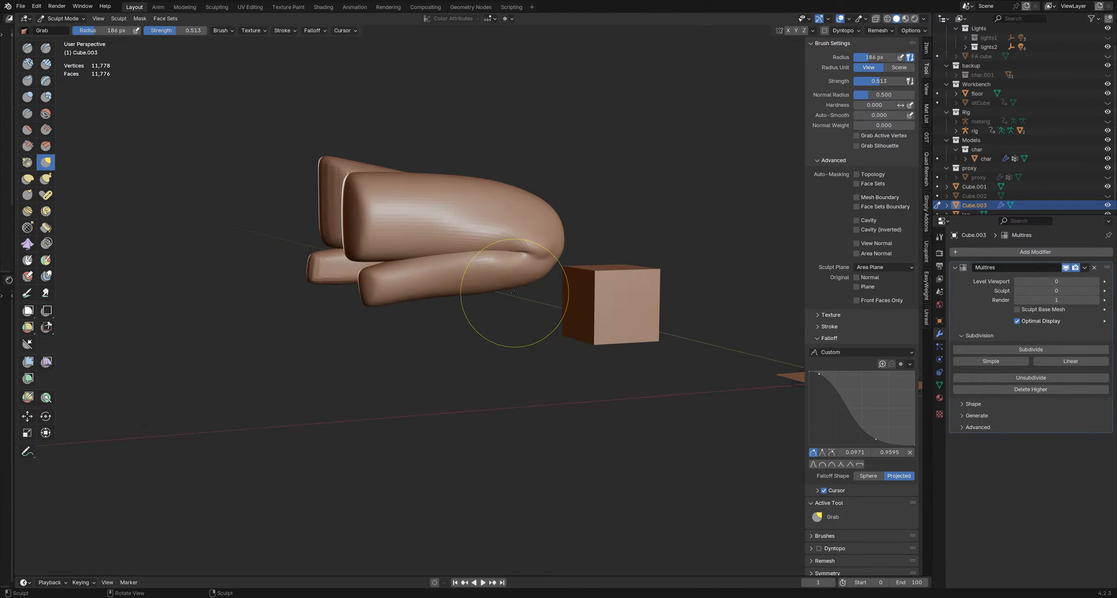
key(f)
middle_drag(512, 293, 500, 250)
click(485, 238)
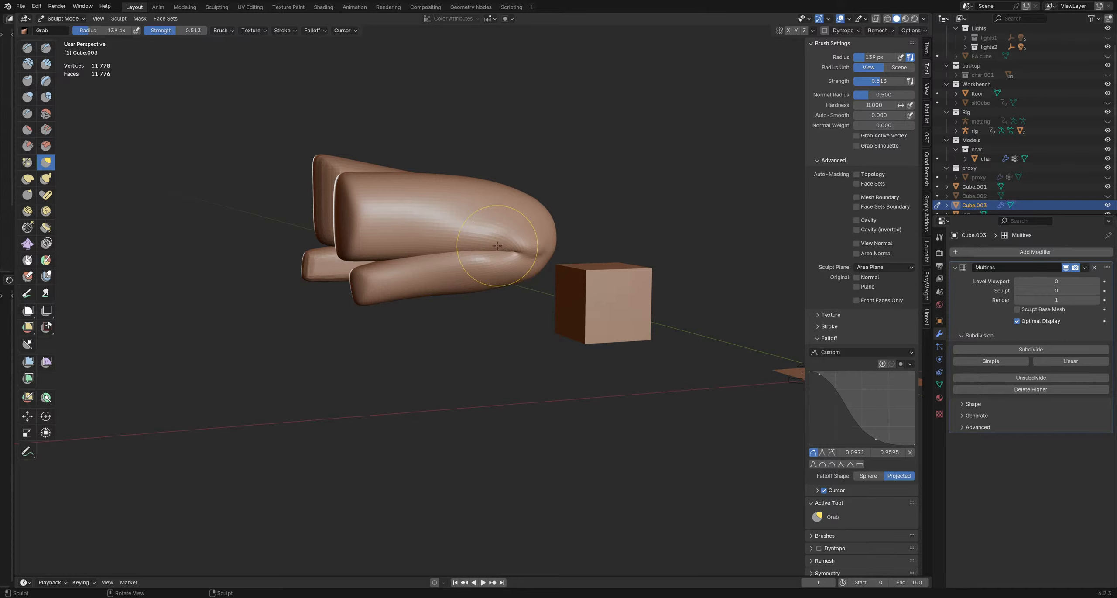
Step: Inflate the inner knee fold, and reshape the knee's profile from the side and front with the Grab brush
key(i)
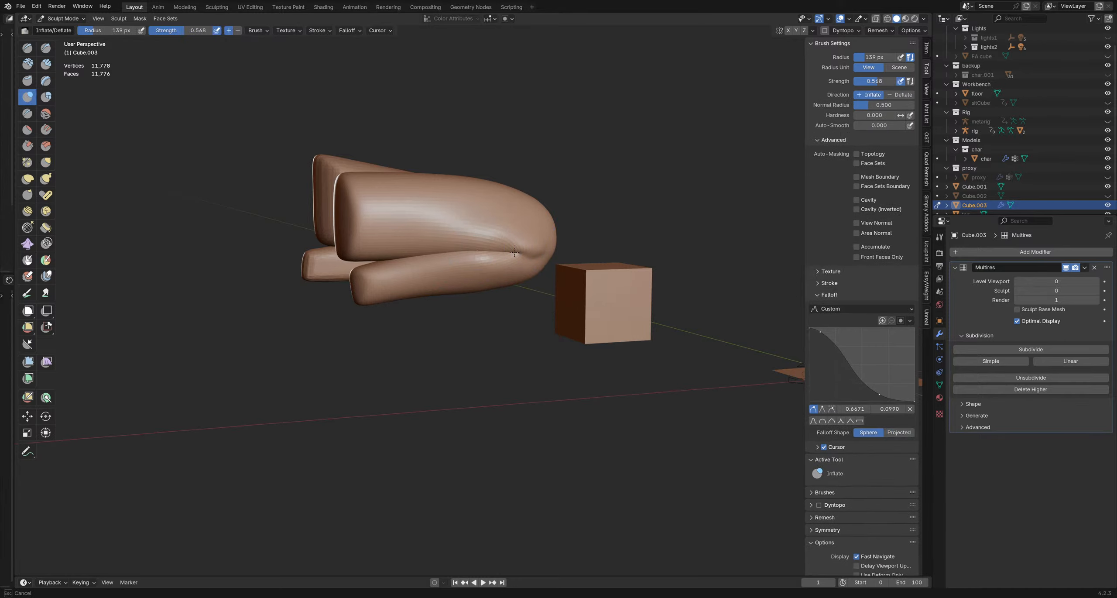
middle_drag(511, 253, 581, 267)
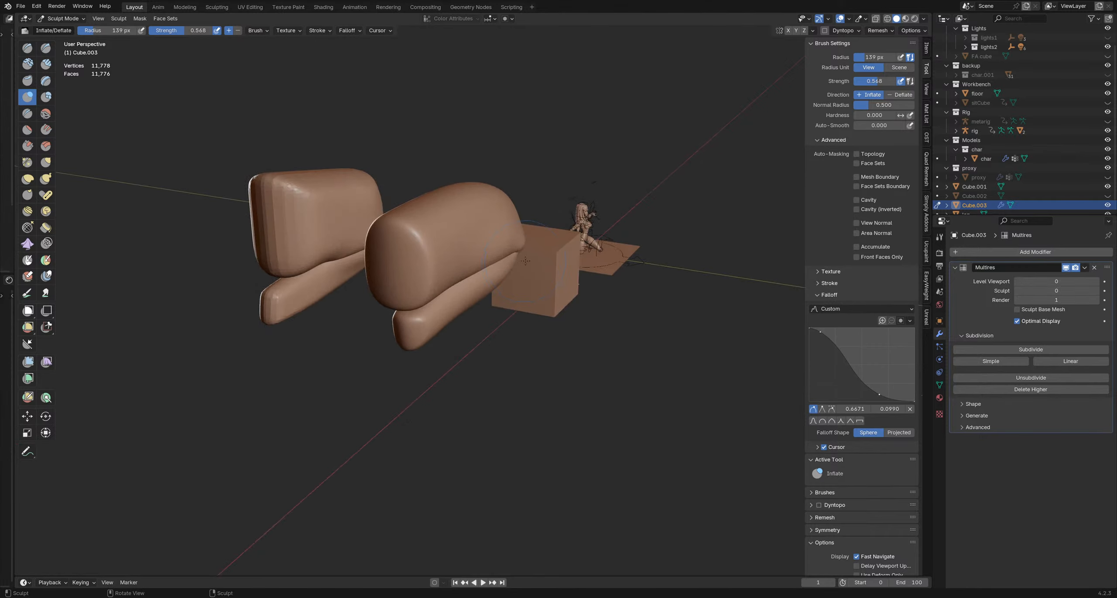
key(g)
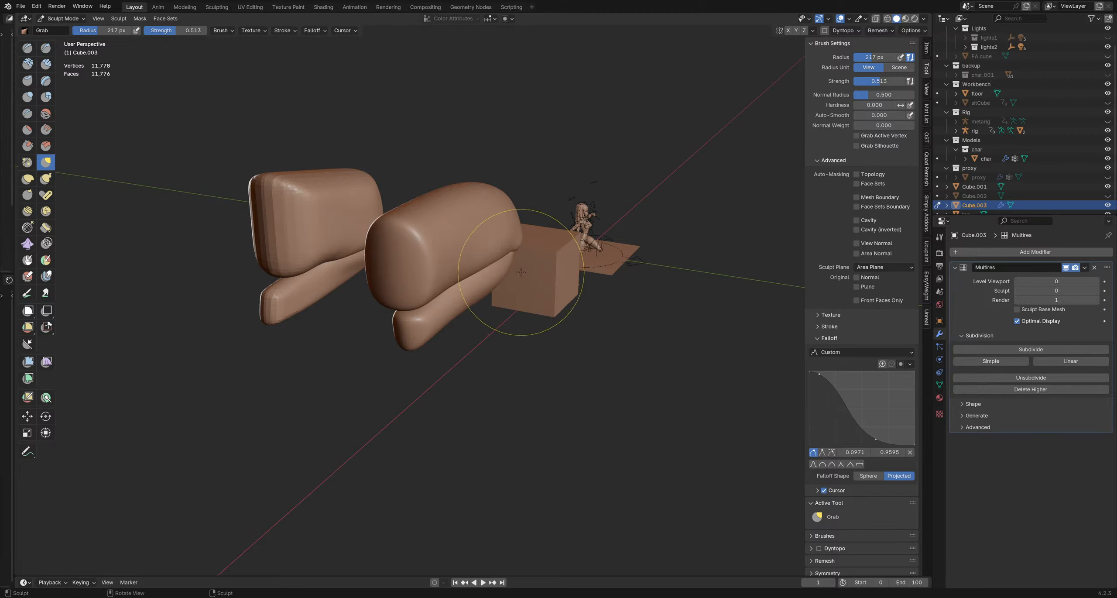
mouse_move(511, 287)
middle_down()
mouse_move(530, 289)
mouse_move(512, 300)
mouse_move(521, 274)
middle_up()
key(f)
click(489, 268)
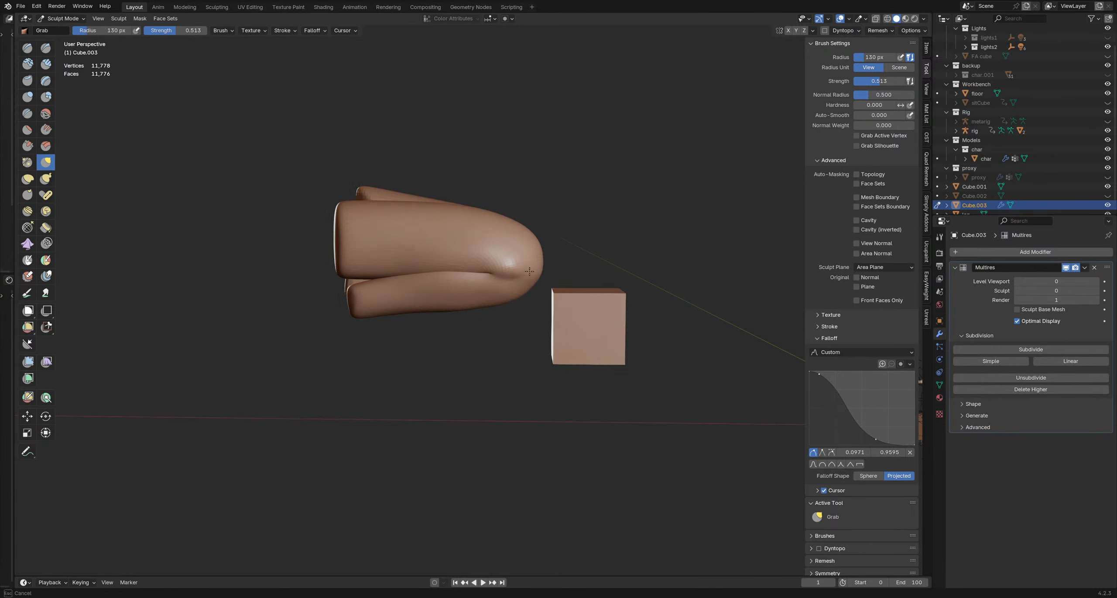
scroll(532, 271, up, 1)
mouse_move(532, 272)
middle_down()
mouse_move(527, 283)
mouse_move(508, 260)
middle_up()
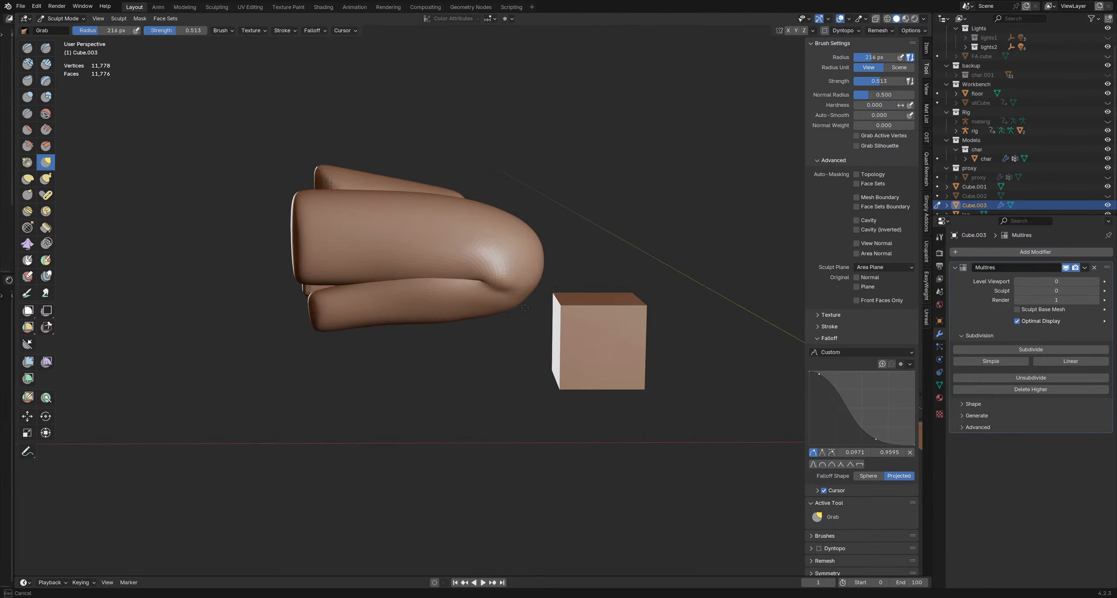
mouse_move(523, 308)
middle_down()
mouse_move(530, 282)
mouse_move(587, 345)
middle_up()
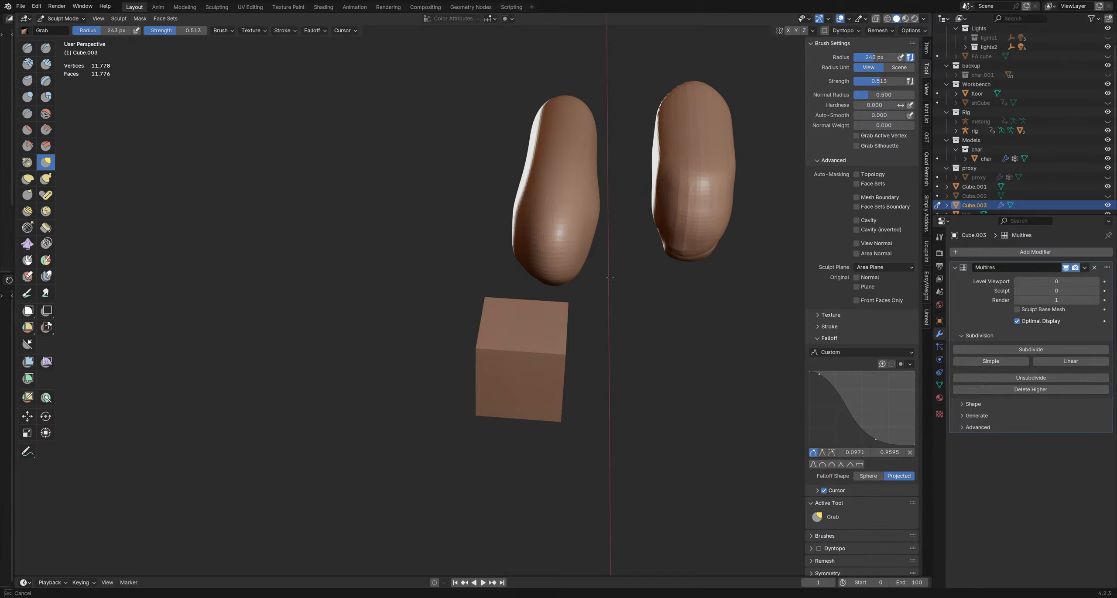
middle_drag(504, 268, 514, 265)
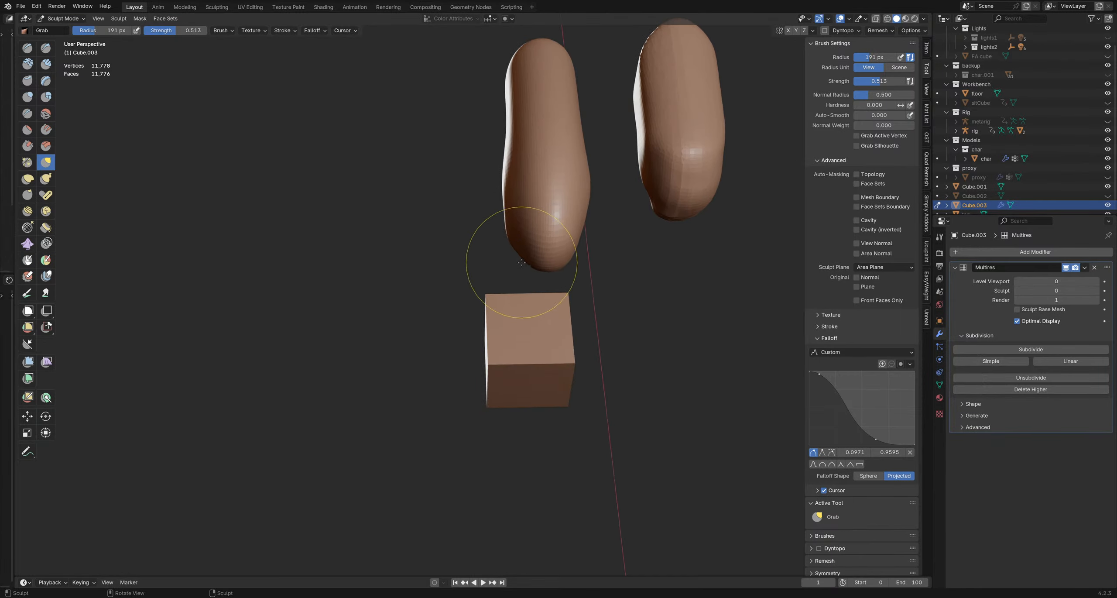
mouse_move(590, 272)
middle_down()
mouse_move(592, 254)
mouse_move(518, 222)
middle_up()
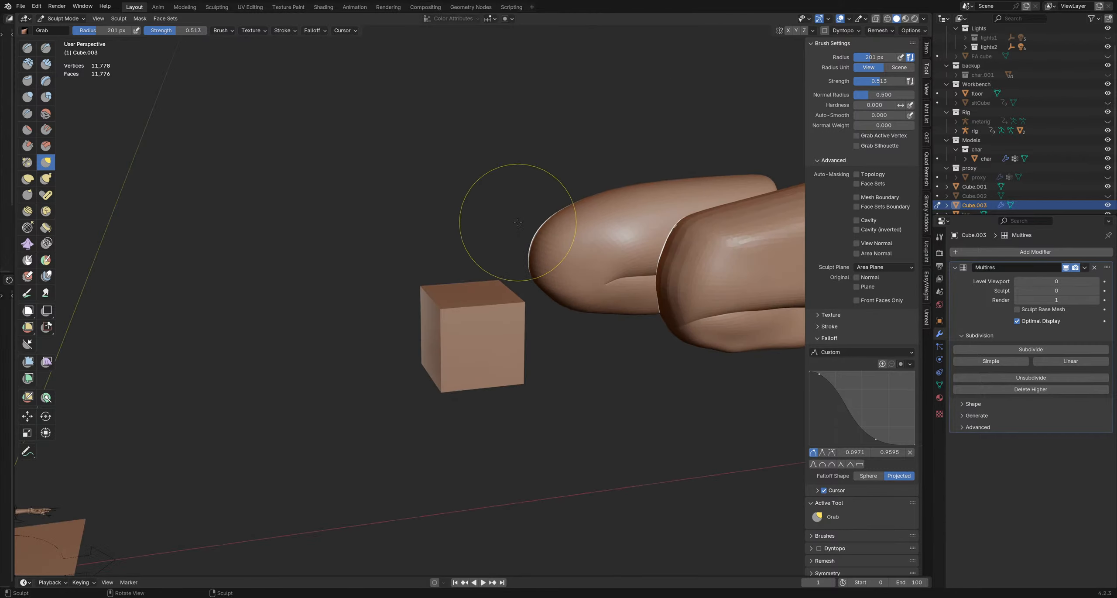
Step: Set the Grab brush radius to 248 px and nudge the rounded knee tip of the leg copy inward
mouse_move(542, 258)
middle_down()
mouse_move(536, 296)
mouse_move(544, 285)
mouse_move(583, 293)
mouse_move(474, 274)
mouse_move(508, 286)
mouse_move(509, 272)
middle_up()
key(bracketleft)
key(bracketleft)
key(bracketleft)
key(bracketleft)
key(bracketleft)
key(bracketleft)
key(bracketleft)
key(bracketleft)
key(bracketleft)
key(bracketright)
key(bracketright)
key(bracketright)
key(bracketright)
key(bracketright)
key(bracketright)
key(f)
click(574, 295)
key(f)
click(525, 264)
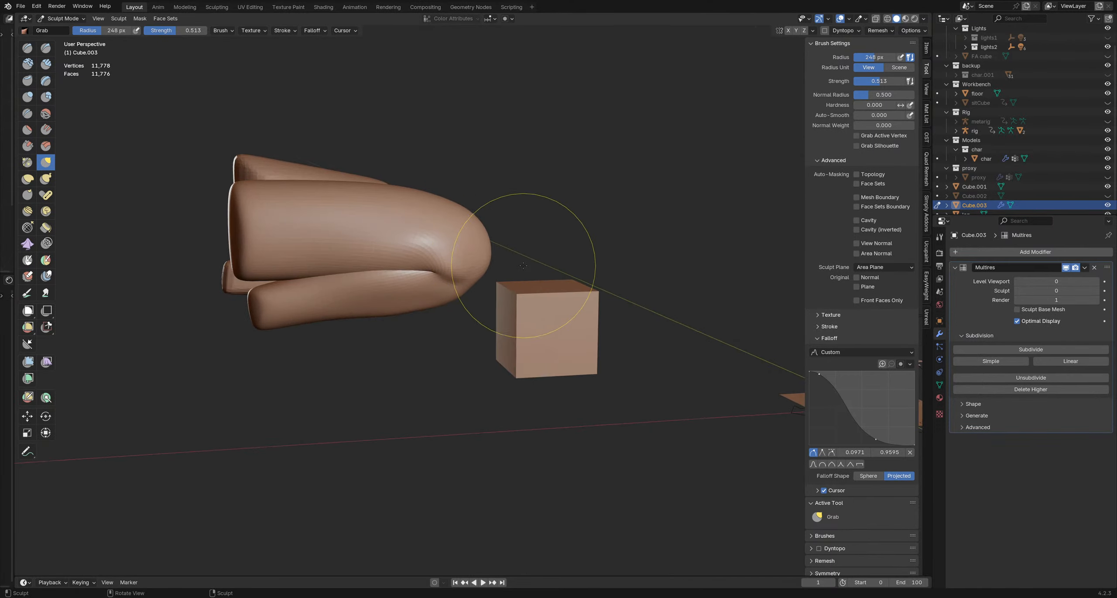
drag(519, 266, 501, 268)
middle_drag(510, 257, 546, 267)
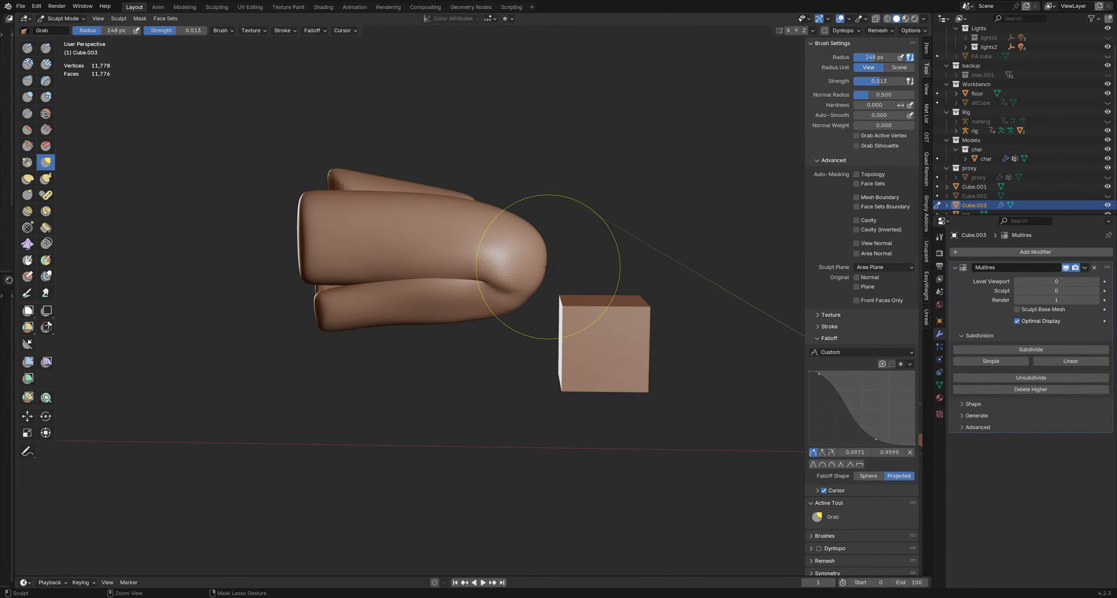
Step: Return to Object Mode and compare the Multires leg copy with the original folded leg from several angles
key(ctrl+Tab)
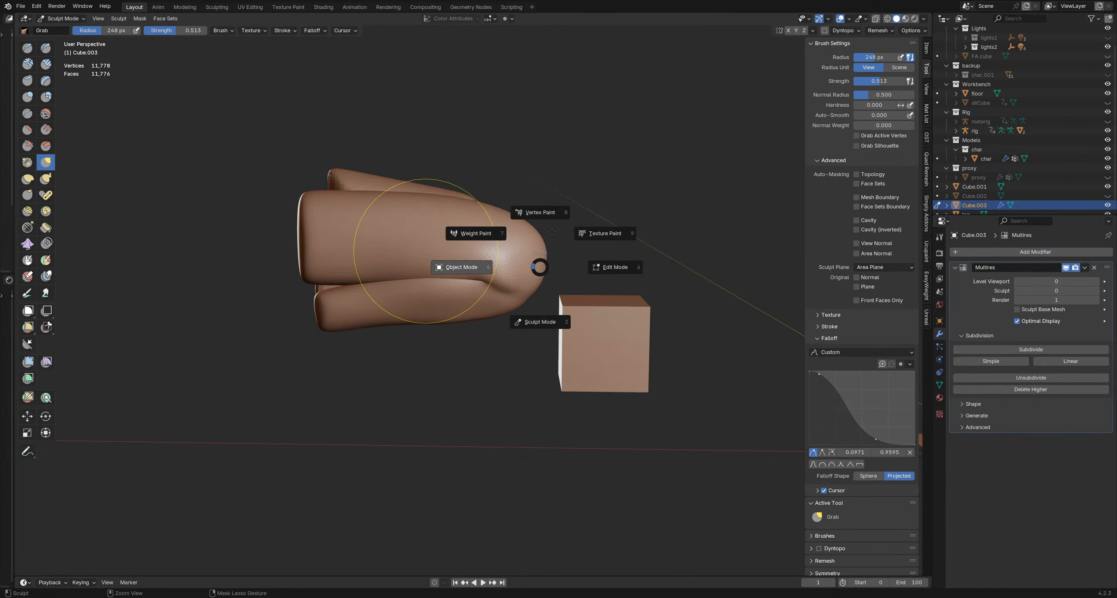
click(426, 251)
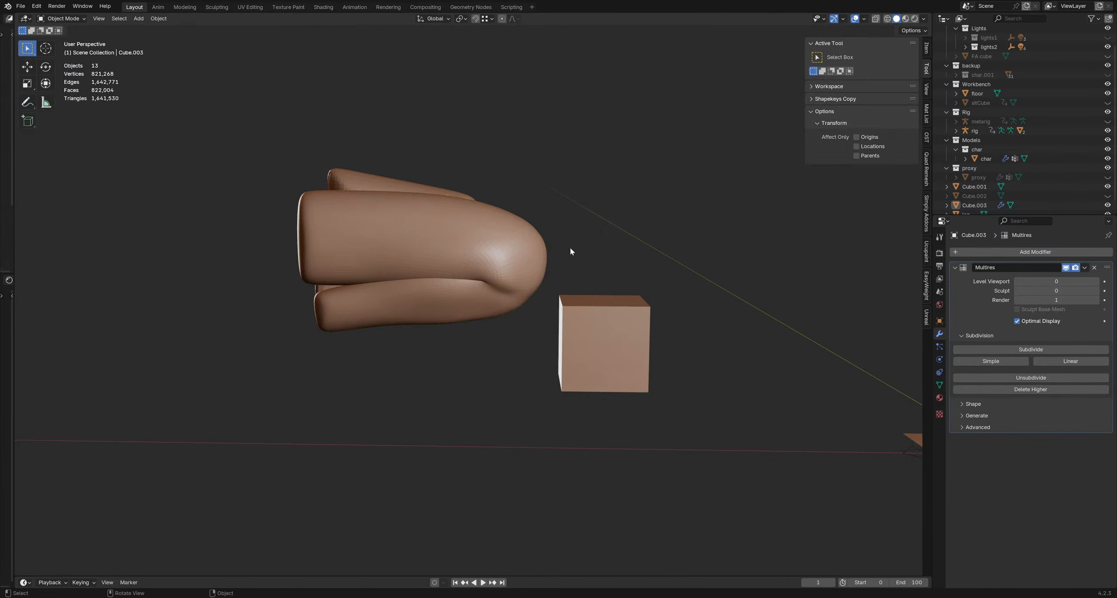
middle_drag(570, 249, 468, 267)
key(g)
click(650, 244)
middle_drag(651, 245, 648, 192)
click(627, 217)
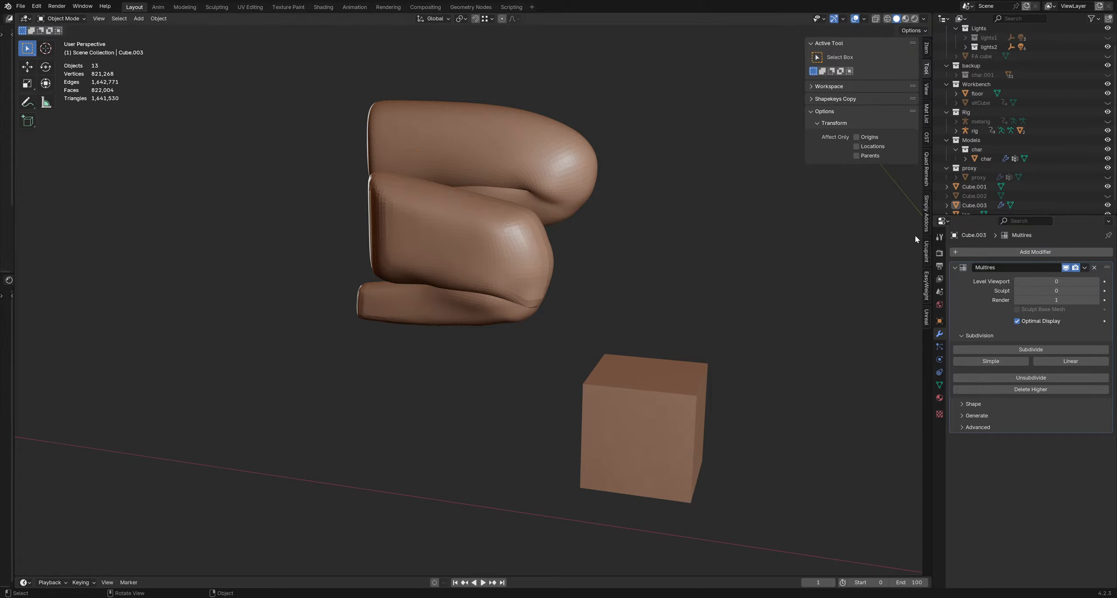
click(580, 192)
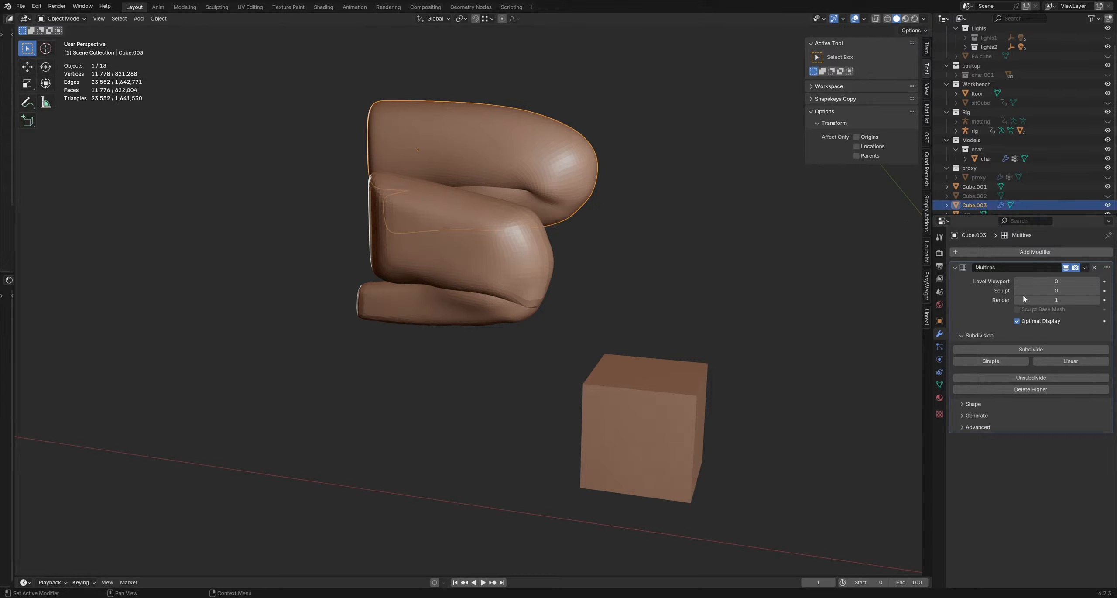
middle_drag(658, 240, 707, 248)
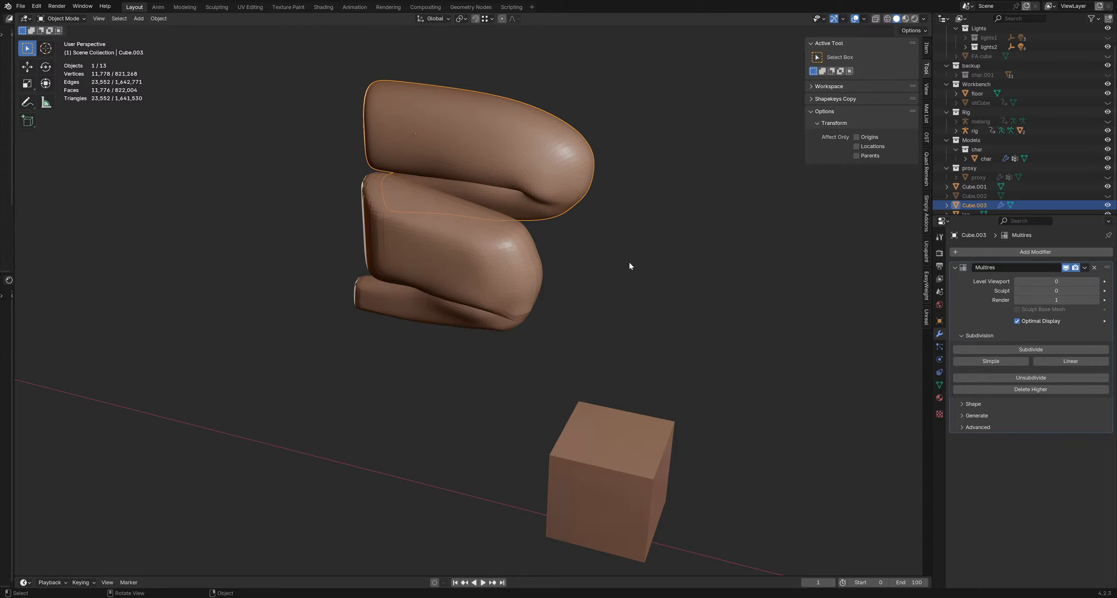
middle_drag(556, 281, 589, 296)
click(554, 299)
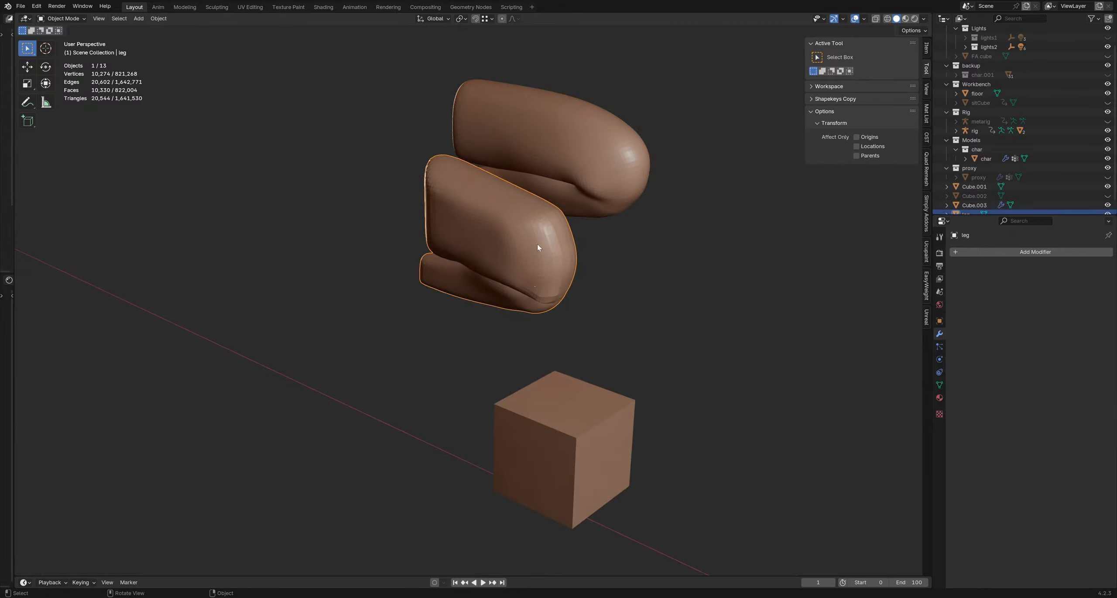
middle_drag(664, 238, 648, 355)
Step: Duplicate the plain cube and place the copy in front of the folded legs
click(610, 376)
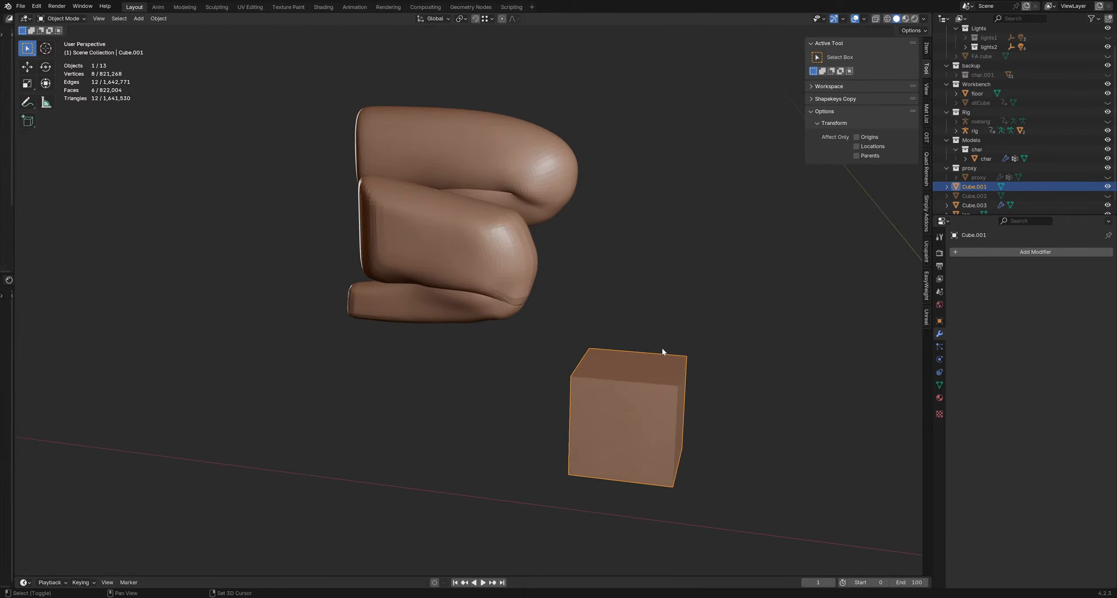
key(shift+d)
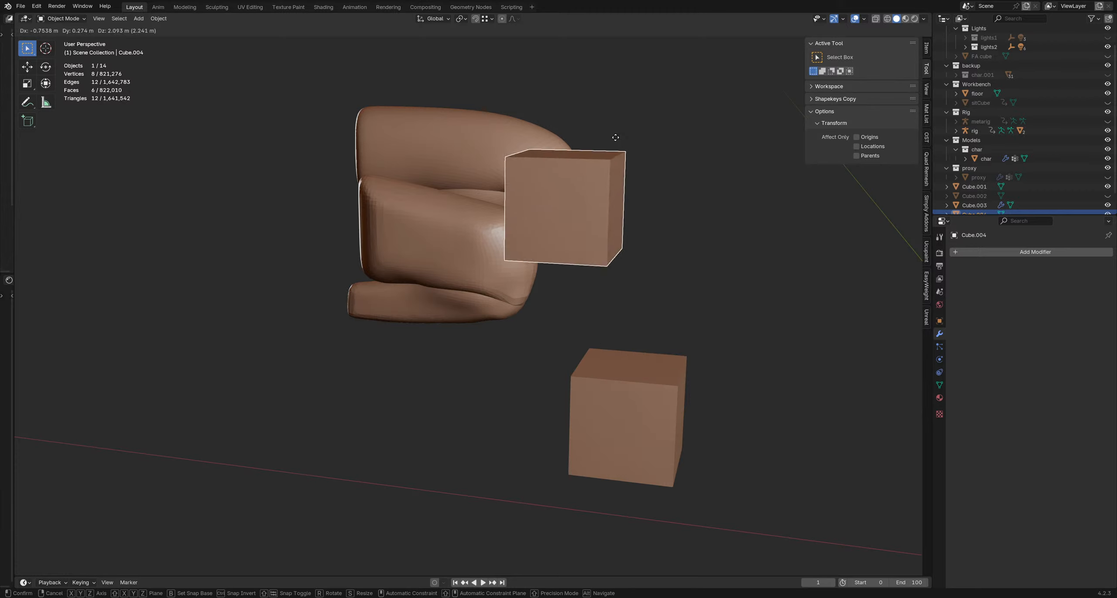
click(590, 141)
key(g)
click(729, 213)
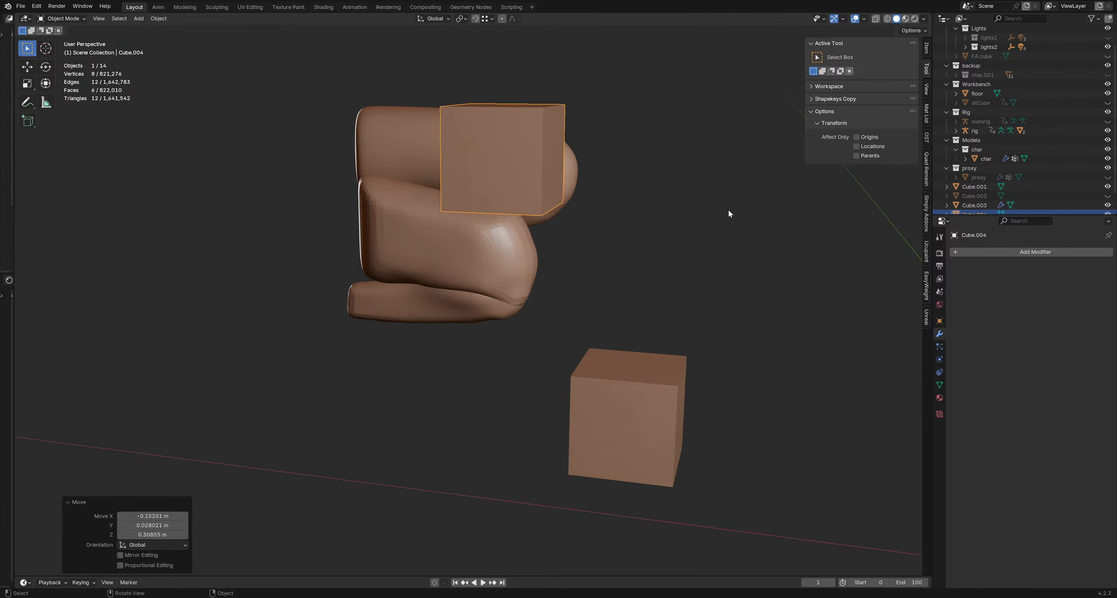
Step: Extrude the bottom face of the cube copy downward twice, by about 1.61 m and 0.99 m, into a tall column
middle_drag(589, 192, 720, 218)
key(Tab)
scroll(552, 241, up, 2)
key(3)
click(597, 231)
key(e)
click(723, 444)
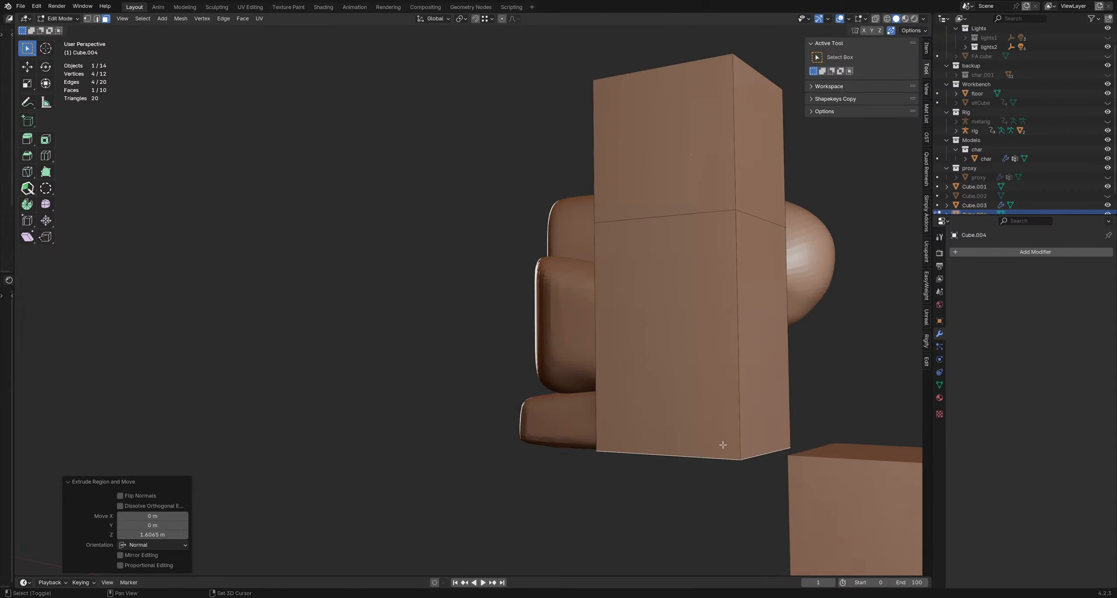
shift+middle_drag(723, 444, 484, 357)
middle_drag(485, 358, 605, 365)
scroll(619, 379, down, 2)
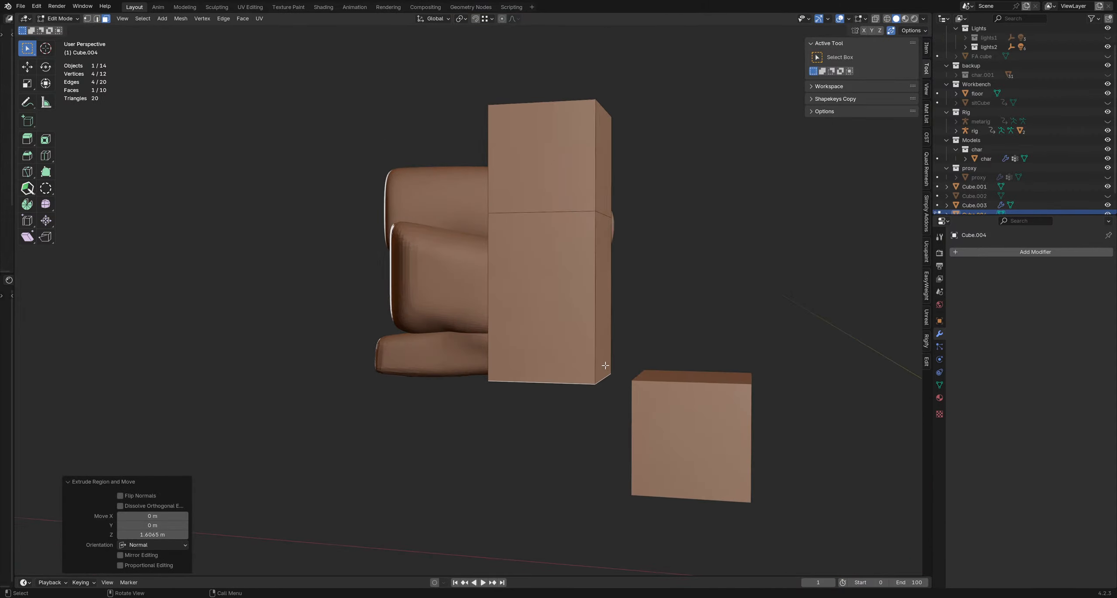
key(e)
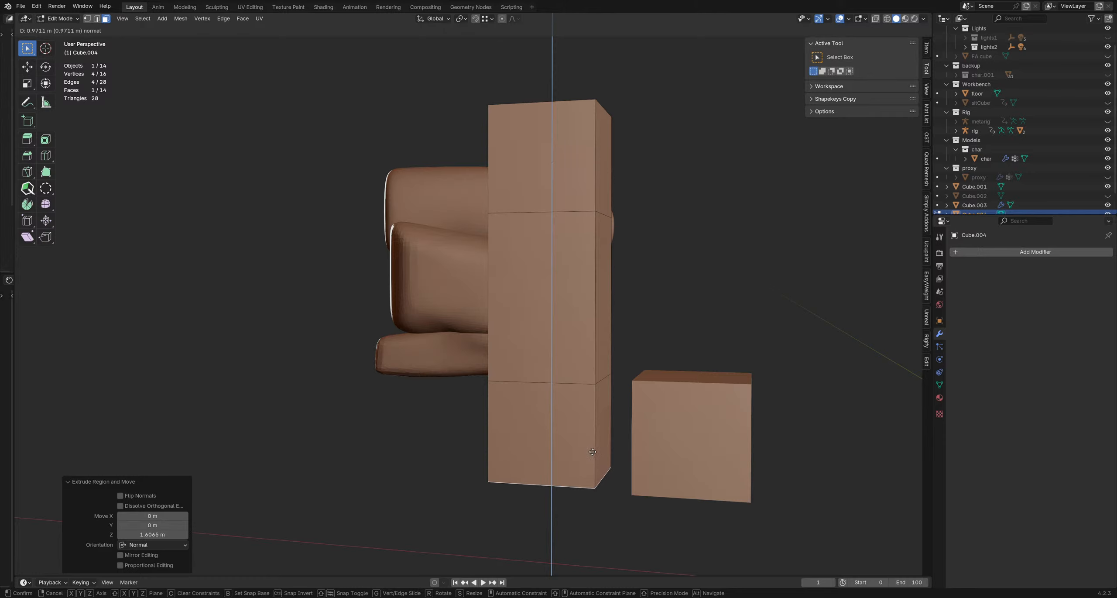
click(597, 437)
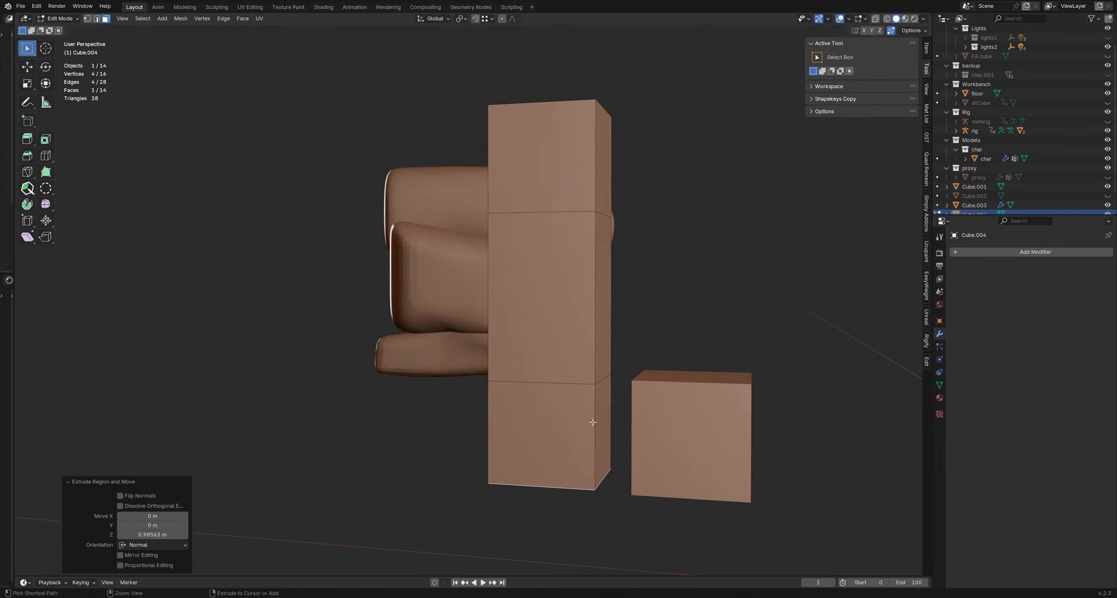
Step: In Sculpt Mode, taper the column's lower end from the front and adjust its top with the Grab brush, setting the radius to 408 px
key(ctrl+Tab)
key(Escape)
key(ctrl+Tab)
click(575, 323)
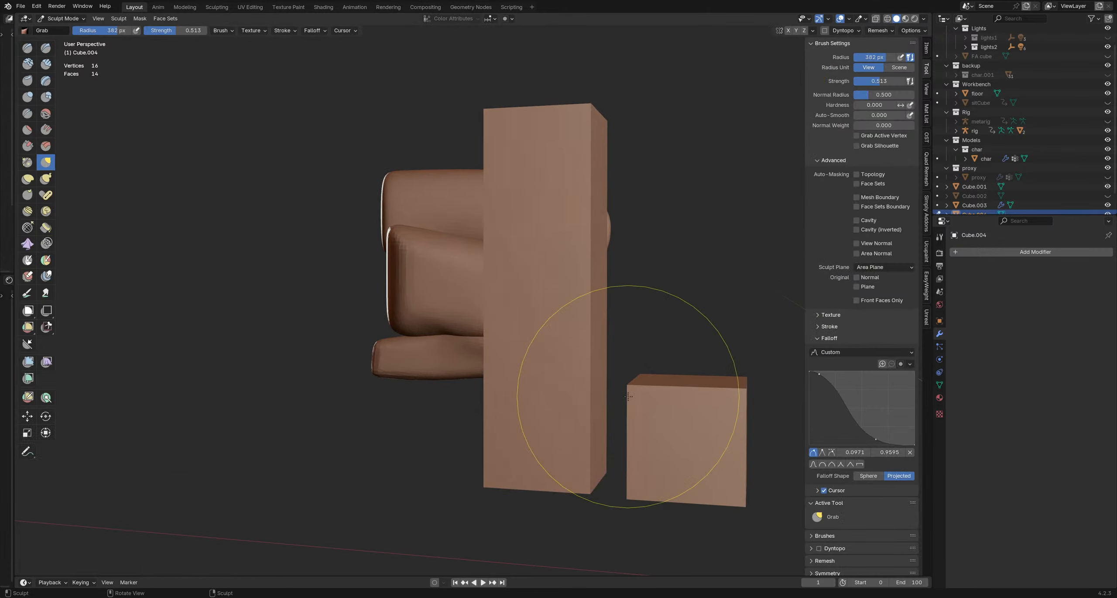
drag(602, 480, 589, 471)
scroll(584, 451, down, 2)
middle_drag(584, 438, 587, 414)
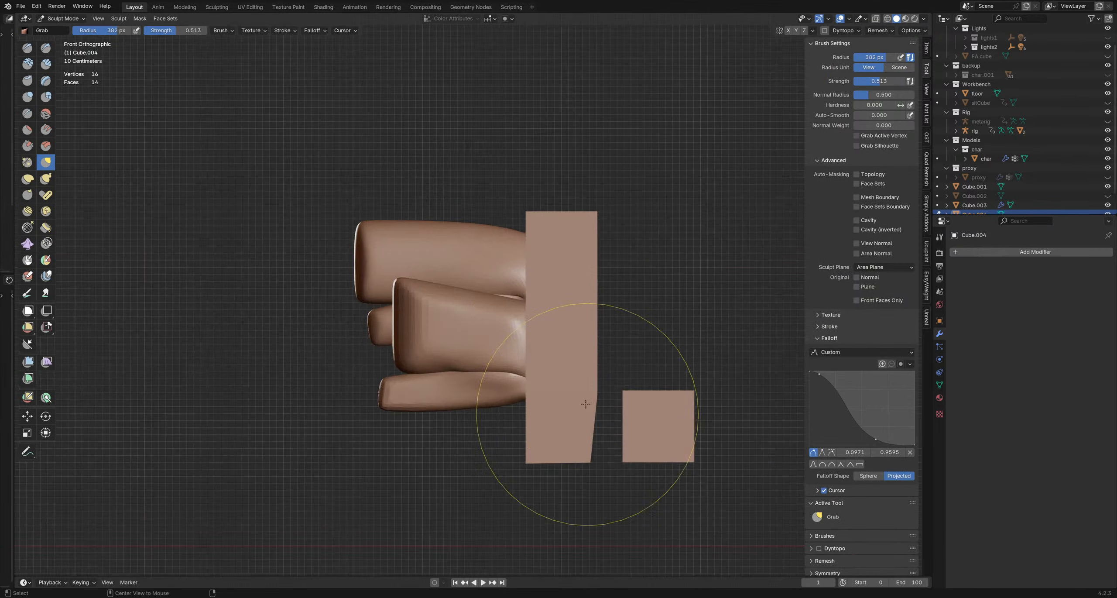
key(f)
click(540, 396)
drag(516, 437, 522, 437)
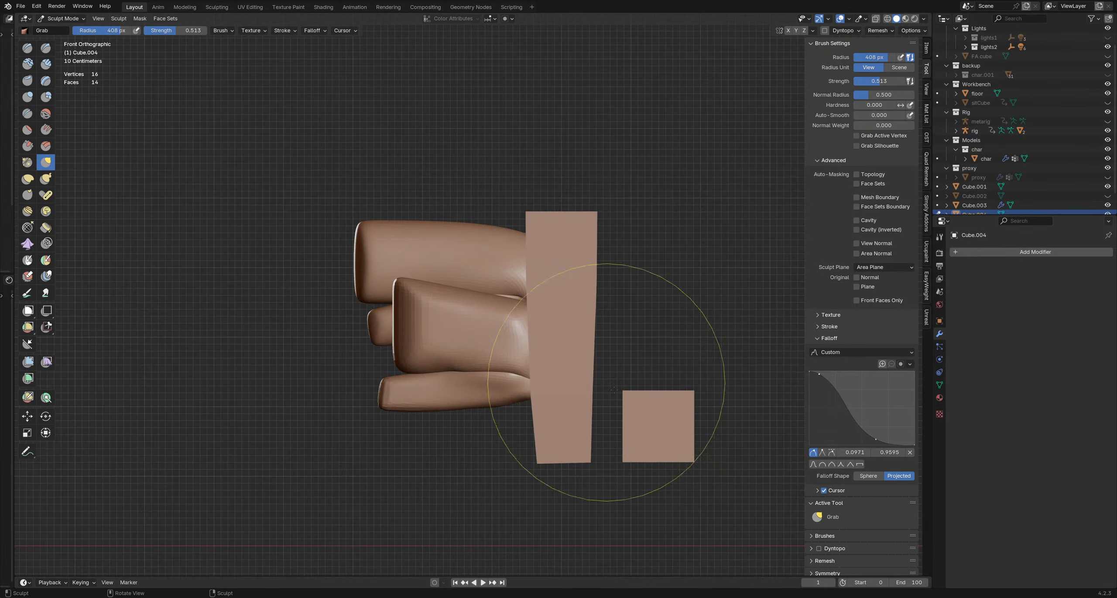
drag(638, 279, 599, 210)
drag(573, 208, 573, 204)
Step: Taper the column toward its lower end from the side view and even out its outline with the Grab brush
mouse_move(665, 342)
middle_down()
mouse_move(570, 308)
mouse_move(571, 288)
middle_up()
drag(559, 361, 580, 356)
drag(576, 413, 581, 416)
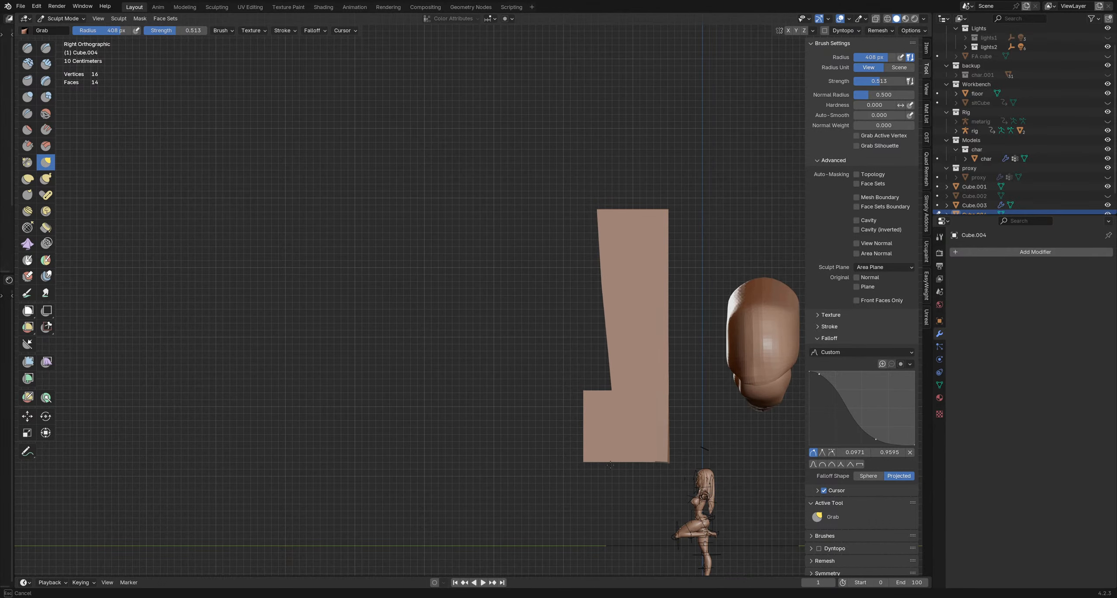
drag(610, 465, 611, 465)
drag(695, 448, 692, 447)
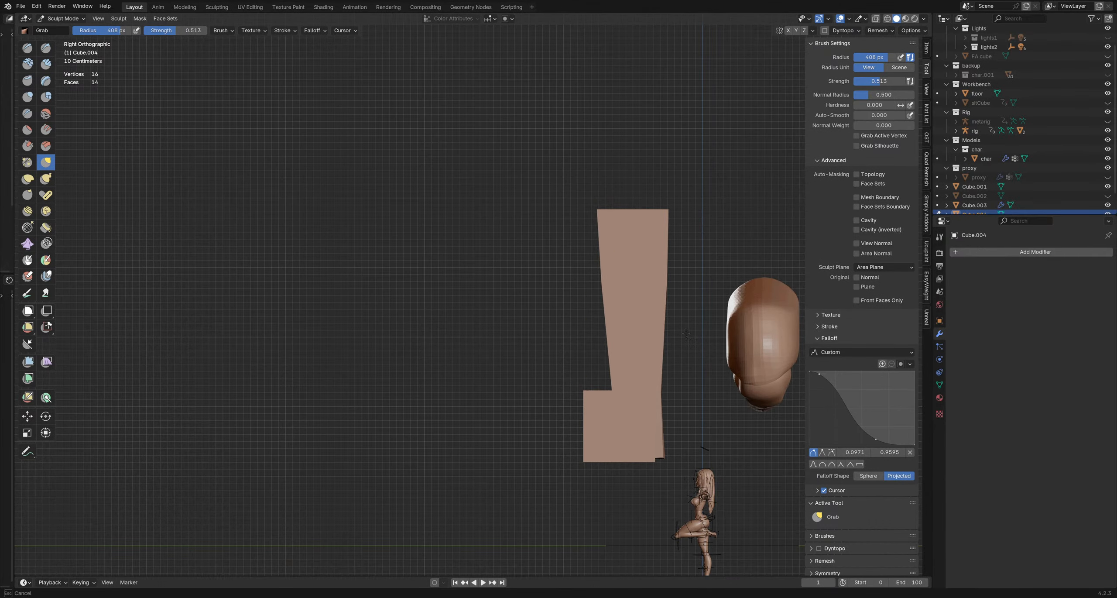
middle_drag(643, 254, 569, 268)
drag(574, 471, 563, 478)
drag(563, 480, 555, 469)
drag(588, 290, 582, 286)
Step: In Edit Mode, add lengthwise loop cuts down the middle of the column's front and side faces
scroll(531, 286, up, 2)
key(ctrl+Tab)
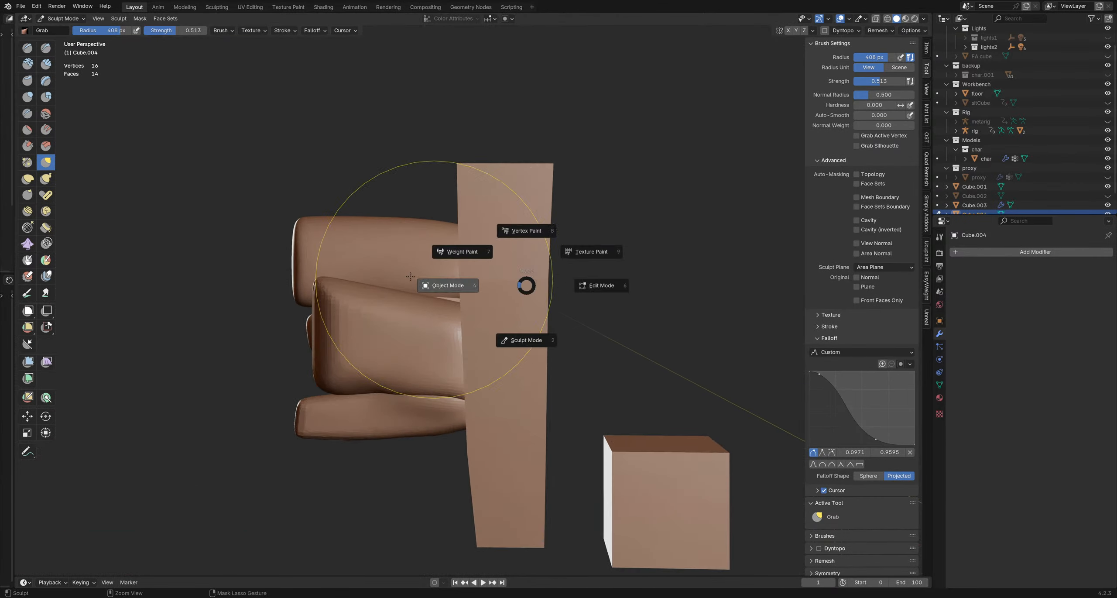
click(441, 283)
mouse_move(499, 279)
middle_down()
mouse_move(438, 280)
mouse_move(608, 260)
mouse_move(542, 218)
middle_up()
key(Tab)
key(ctrl+r)
click(514, 276)
click(515, 274)
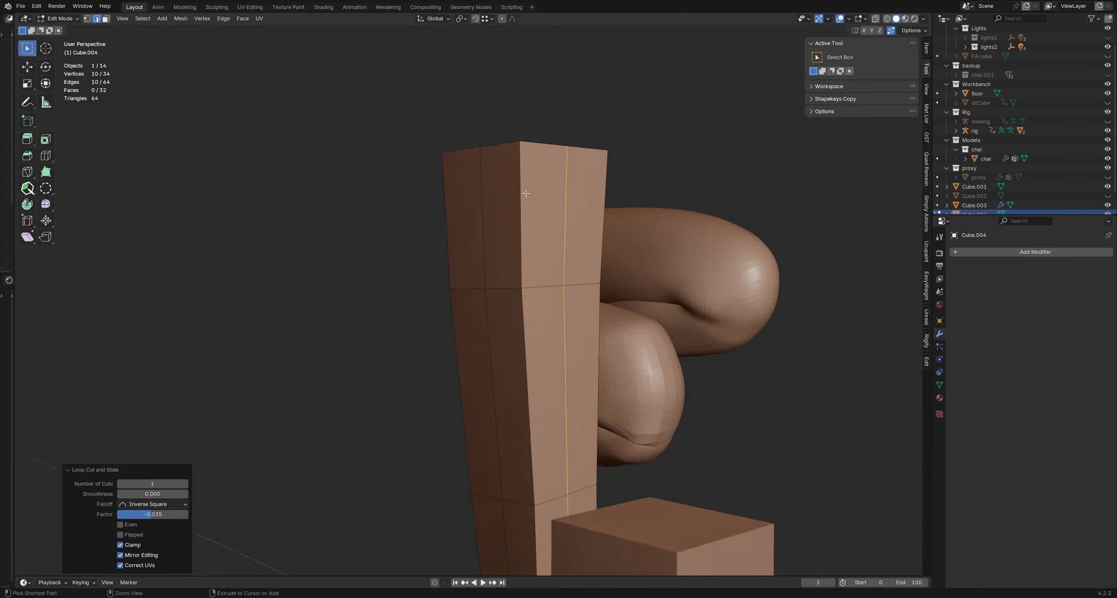
Step: Add one horizontal loop cut close to the column's top end and another close to its bottom end
key(ctrl+r)
click(524, 192)
click(523, 133)
middle_drag(562, 335, 554, 423)
key(ctrl+r)
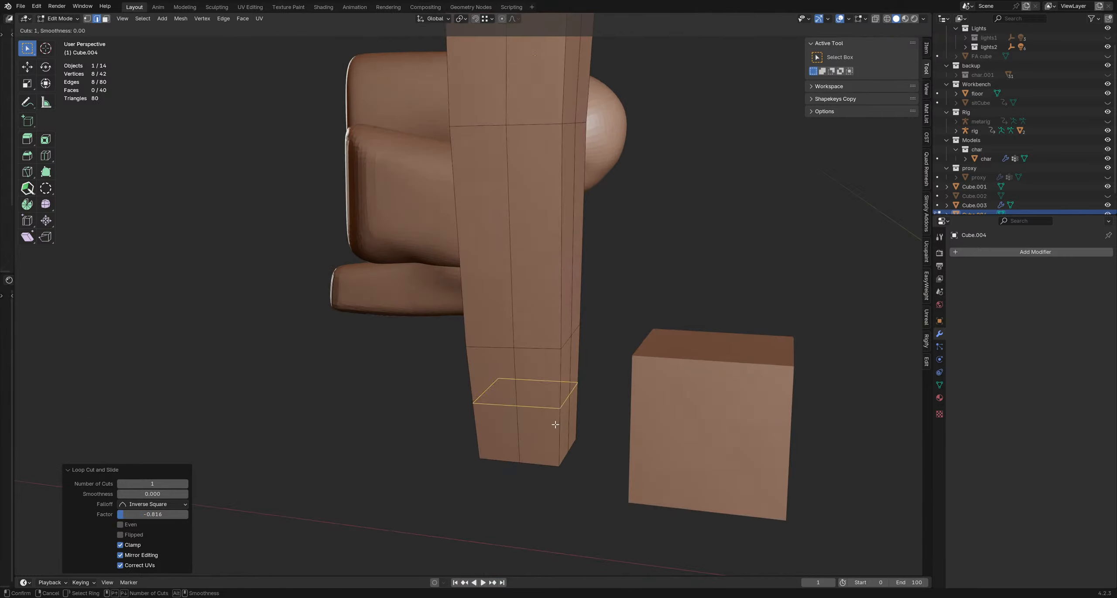
click(553, 432)
click(539, 472)
Step: Select the column's front-right vertical corner edges and move them inward to start rounding its cross-section
scroll(540, 472, down, 3)
middle_drag(542, 364, 531, 419)
scroll(537, 288, up, 1)
click(547, 260)
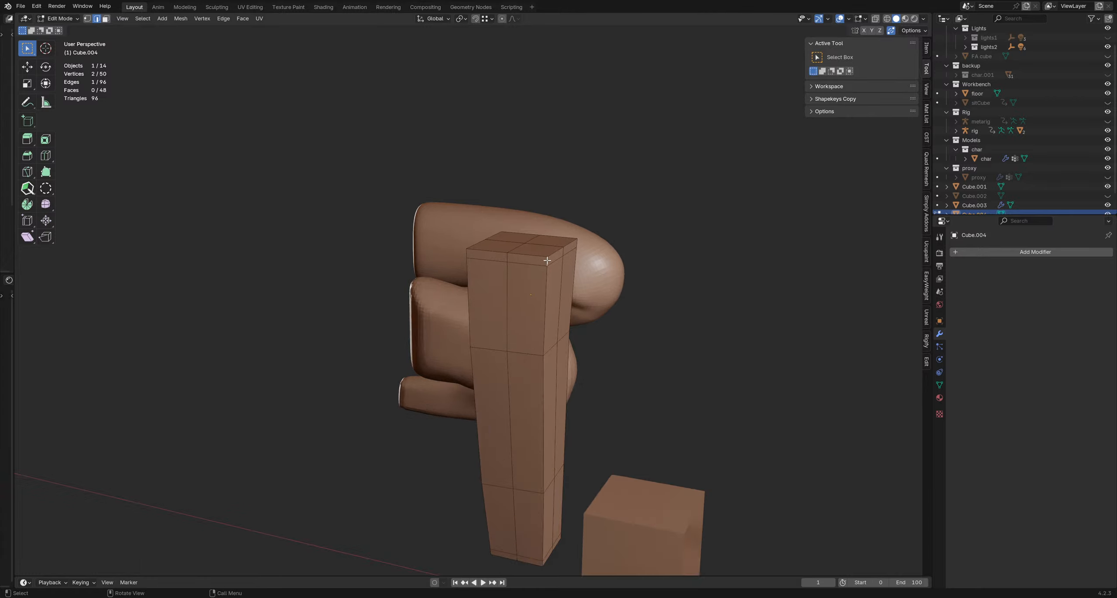
middle_drag(548, 308, 576, 404)
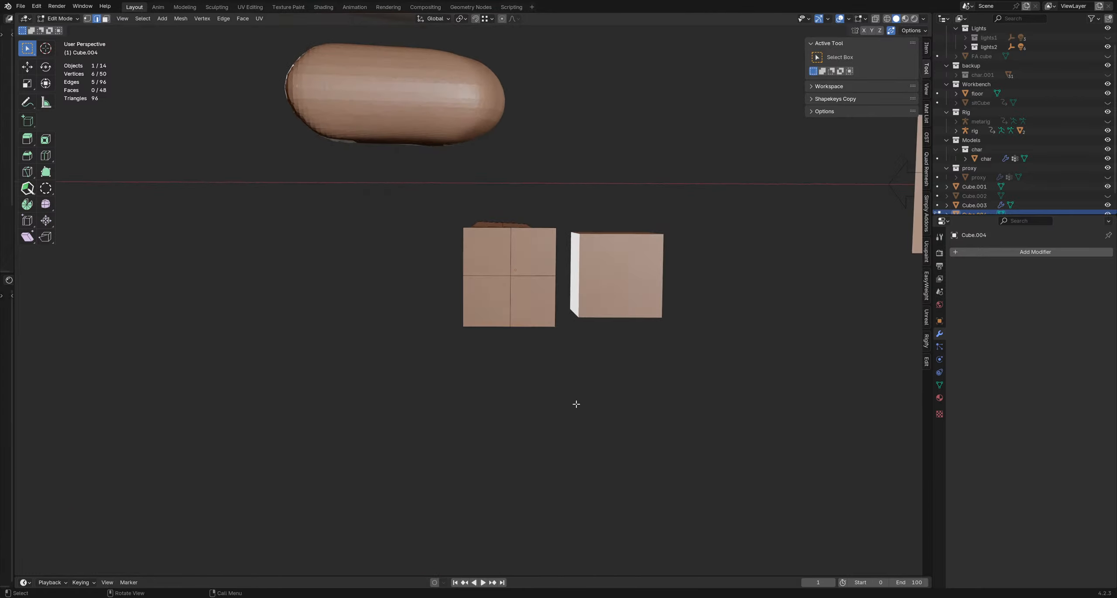
key(g)
click(564, 335)
middle_drag(564, 336, 472, 288)
Step: Select the full front-left vertical corner edge path and move it inward by about 0.097 m in X and 0.118 m in Y
click(480, 331)
middle_drag(481, 332, 491, 305)
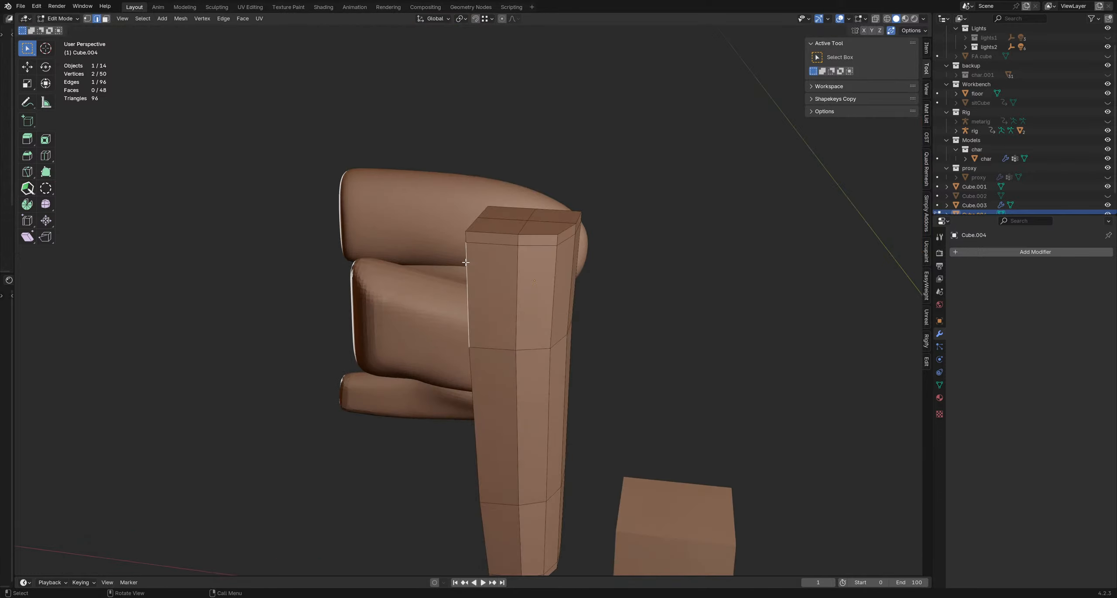
click(465, 238)
shift+middle_drag(522, 399, 527, 294)
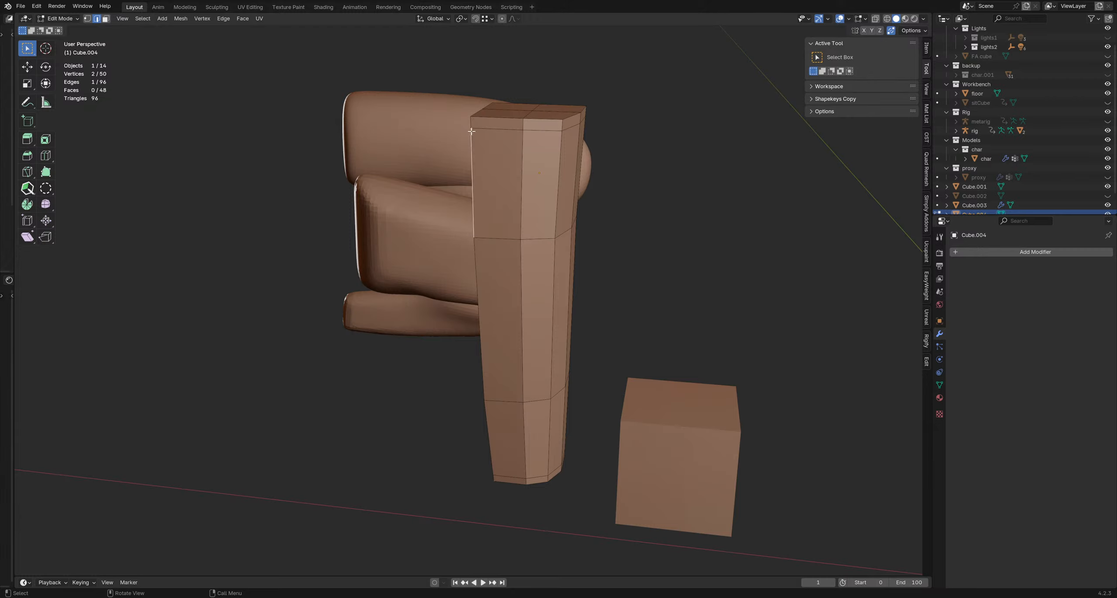
ctrl+click(494, 478)
middle_drag(494, 479, 580, 352)
key(g)
click(603, 341)
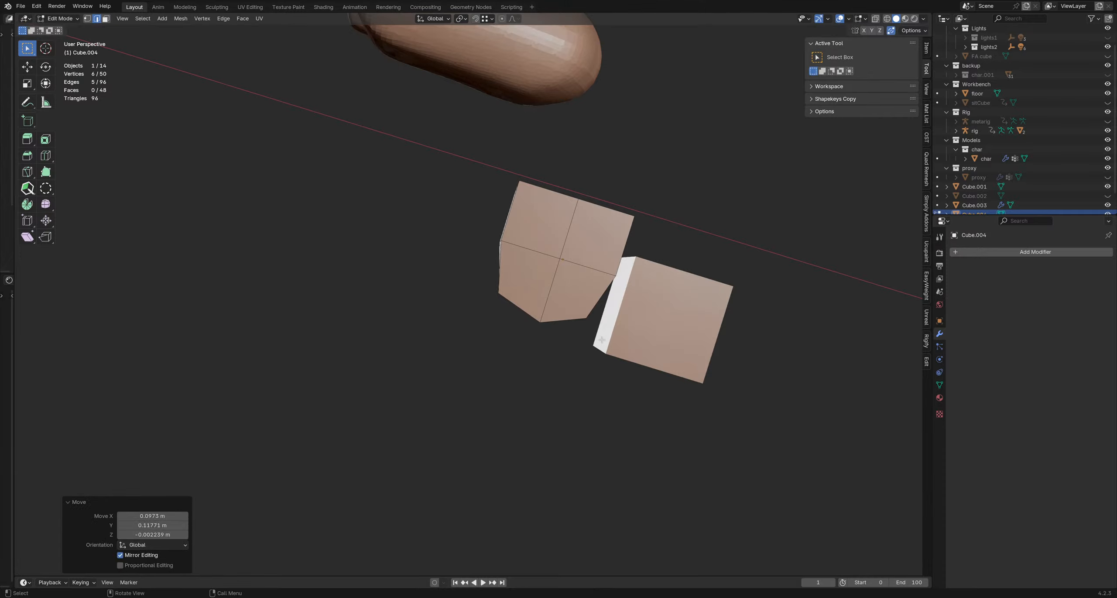
Step: Select the column's back-right vertical corner edge path and move it inward to round that corner
middle_drag(491, 222, 495, 323)
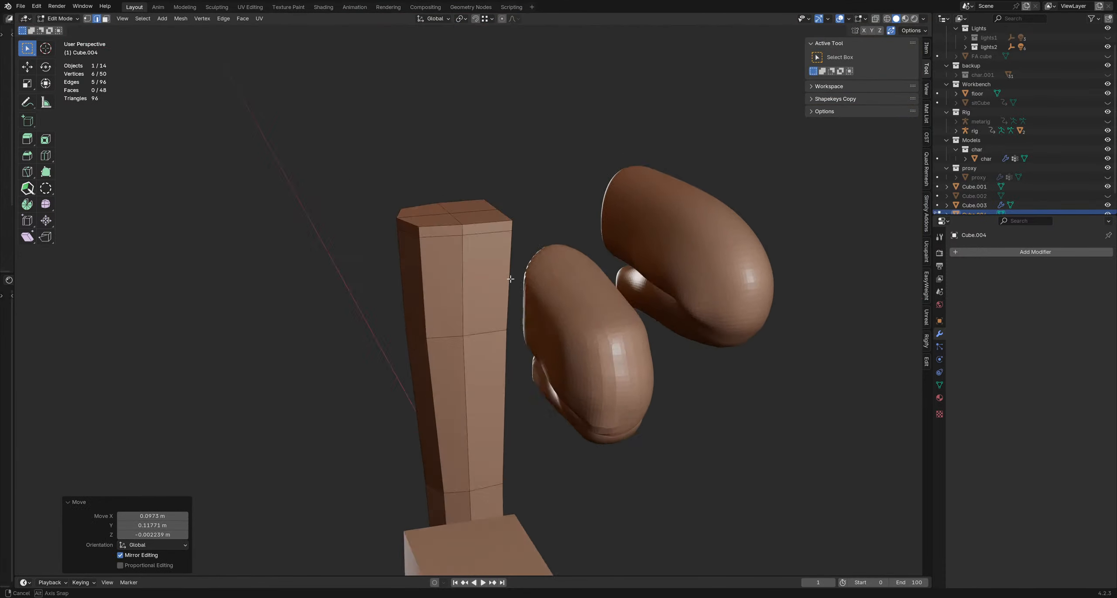
middle_drag(513, 276, 513, 219)
click(512, 220)
middle_drag(445, 410, 497, 462)
shift+middle_drag(497, 502, 470, 177)
ctrl+click(520, 498)
key(g)
click(526, 466)
Step: Select the back-left vertical corner edge path and move it inward by about 0.071 m in X and -0.104 m in Y
click(471, 177)
middle_drag(509, 444, 482, 377)
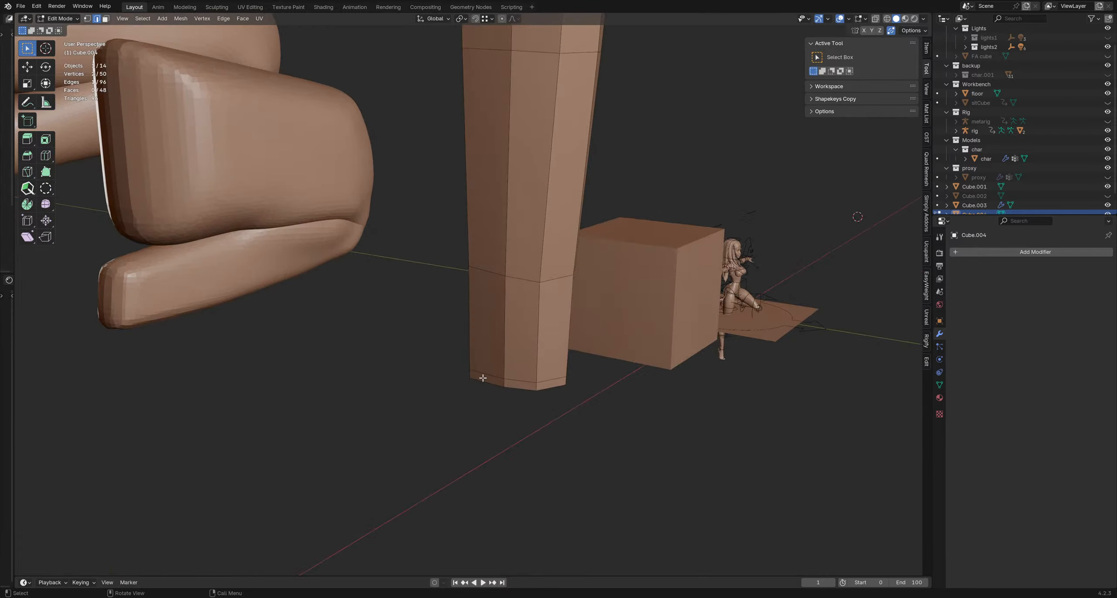
ctrl+click(468, 372)
middle_drag(449, 247, 506, 364)
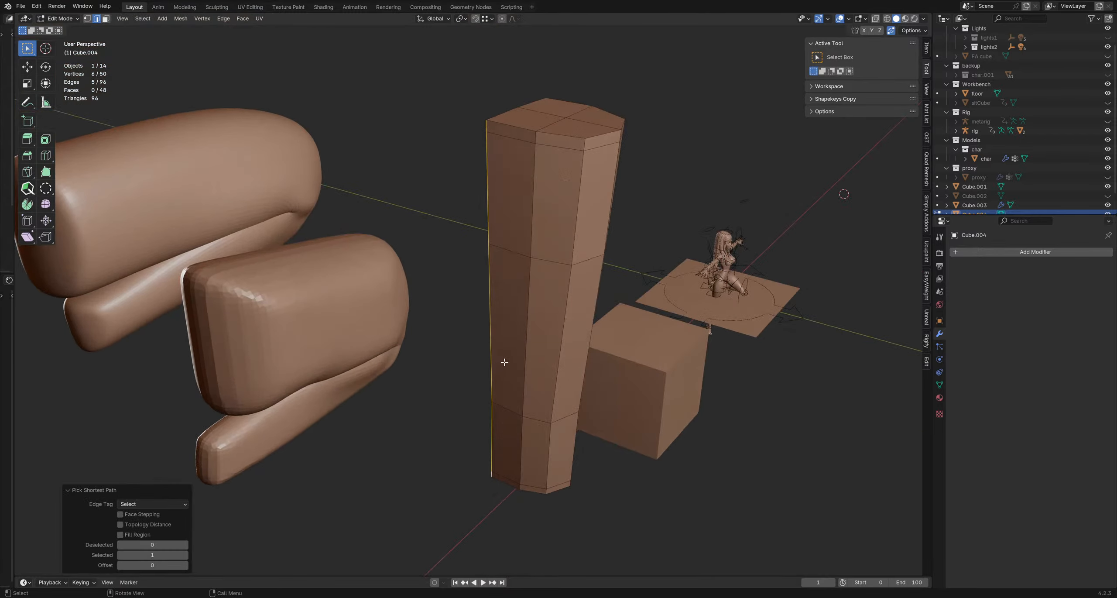
key(g)
click(519, 363)
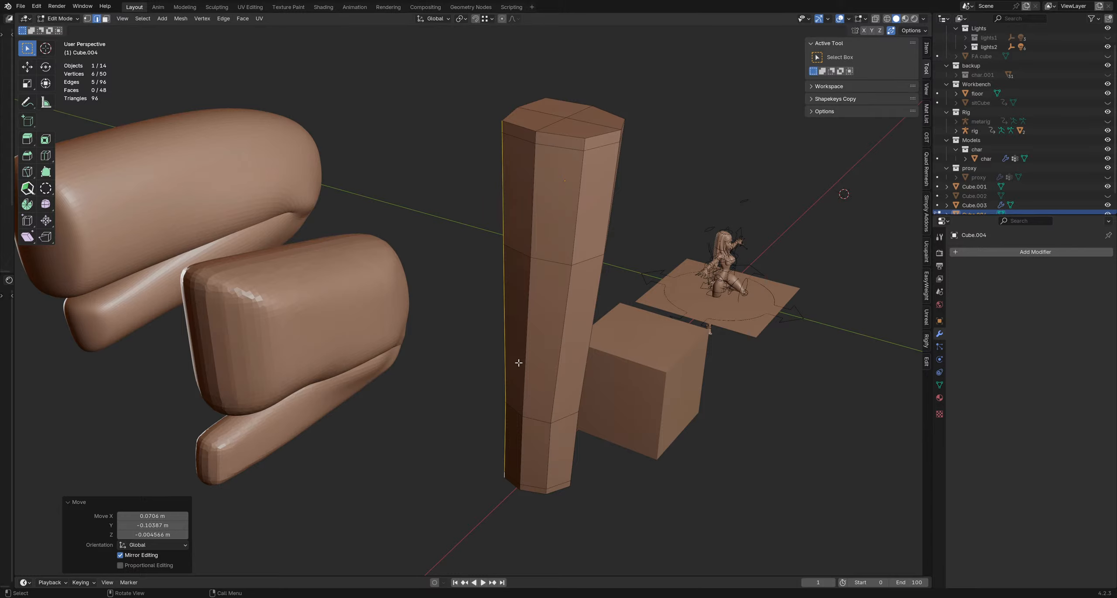
Step: In Sculpt Mode, set the Grab brush radius to 339 px and nudge the outline of the column's upper section
middle_drag(435, 263, 510, 199)
key(ctrl+Tab)
click(513, 253)
middle_drag(512, 235, 516, 220)
key(f)
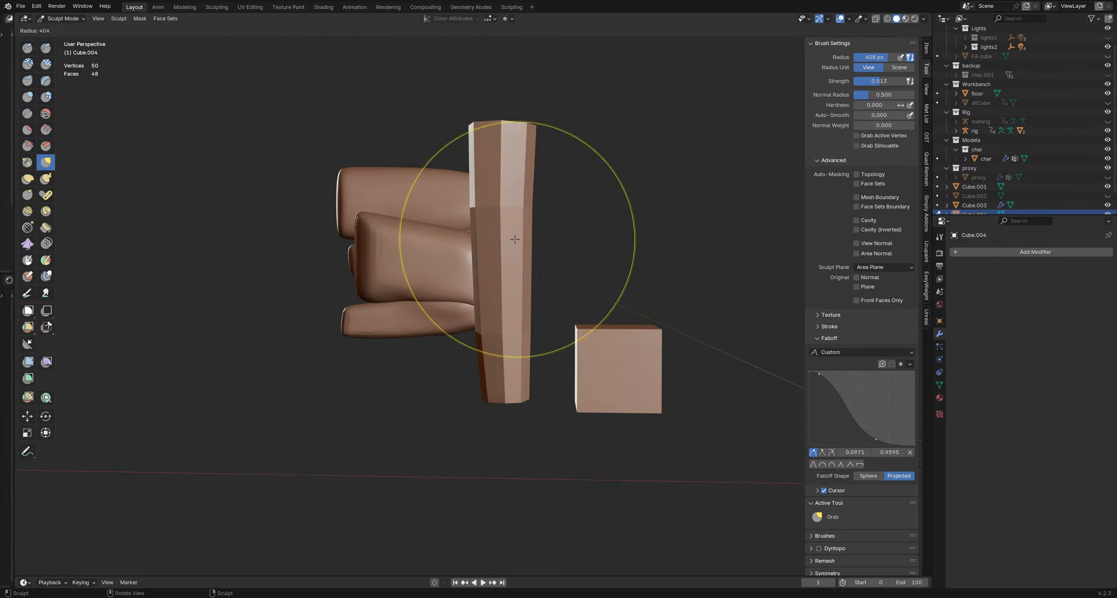
click(518, 239)
drag(480, 216, 482, 212)
scroll(505, 280, up, 1)
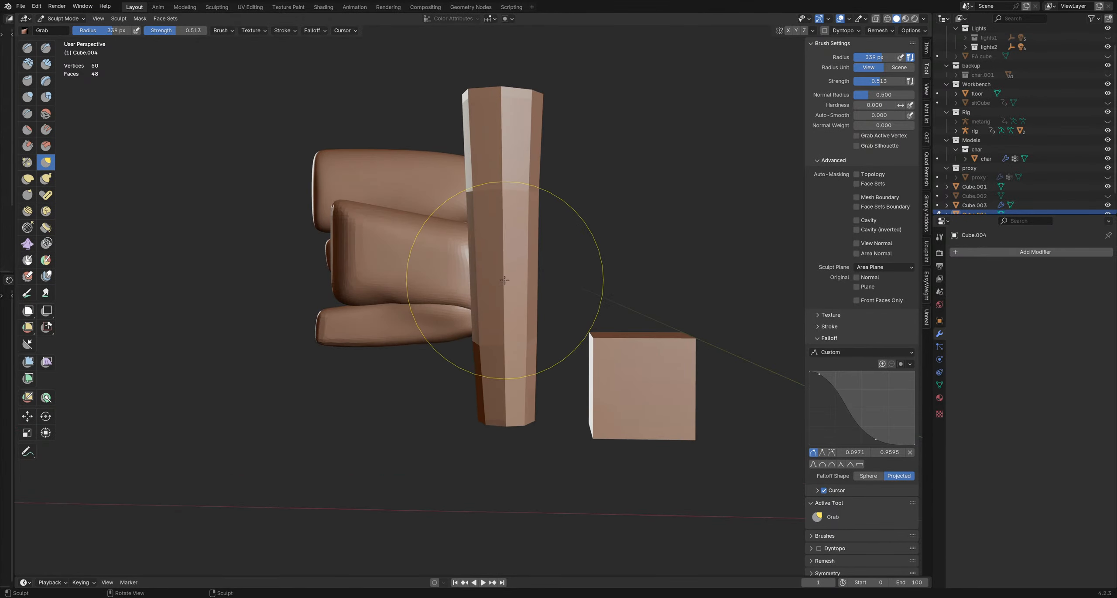
key(ctrl+Tab)
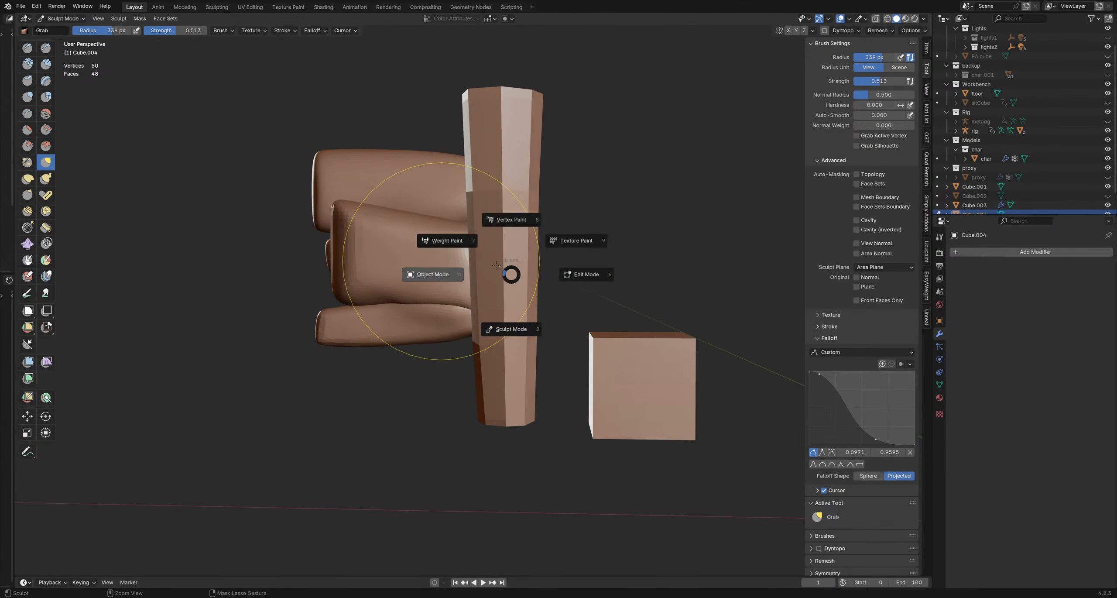
Step: In Object Mode, add a Multiresolution modifier to the leg column and subdivide it once
click(495, 268)
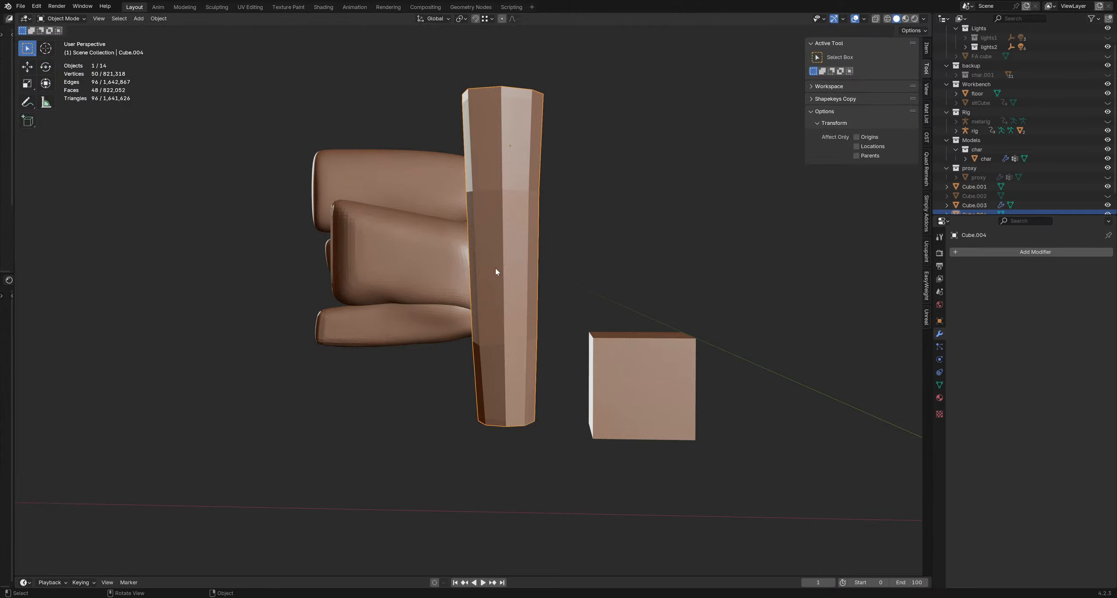
click(990, 252)
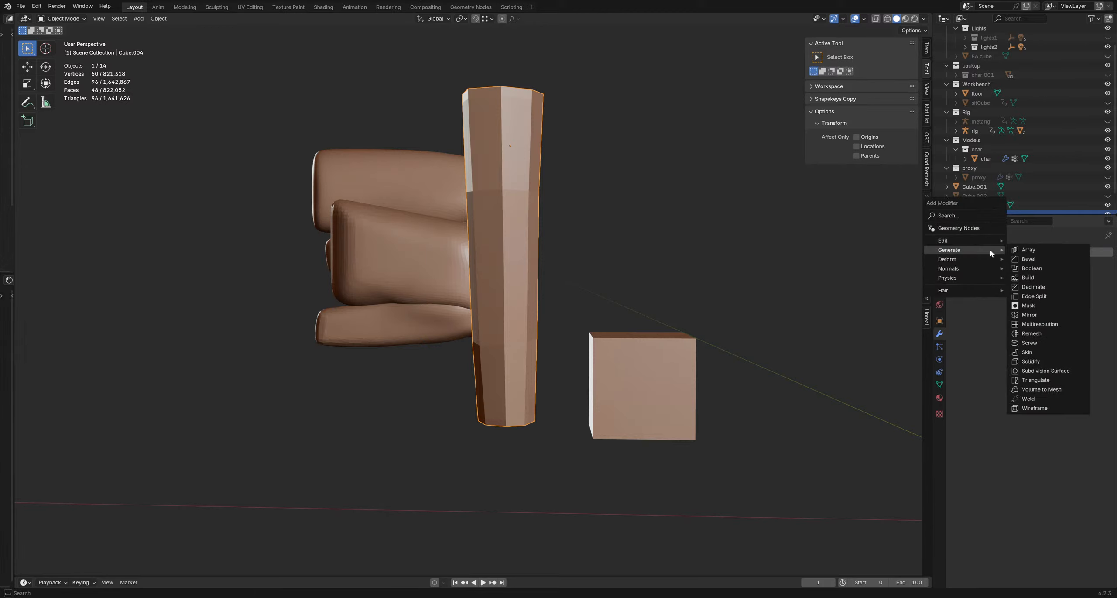
click(1034, 325)
click(1032, 349)
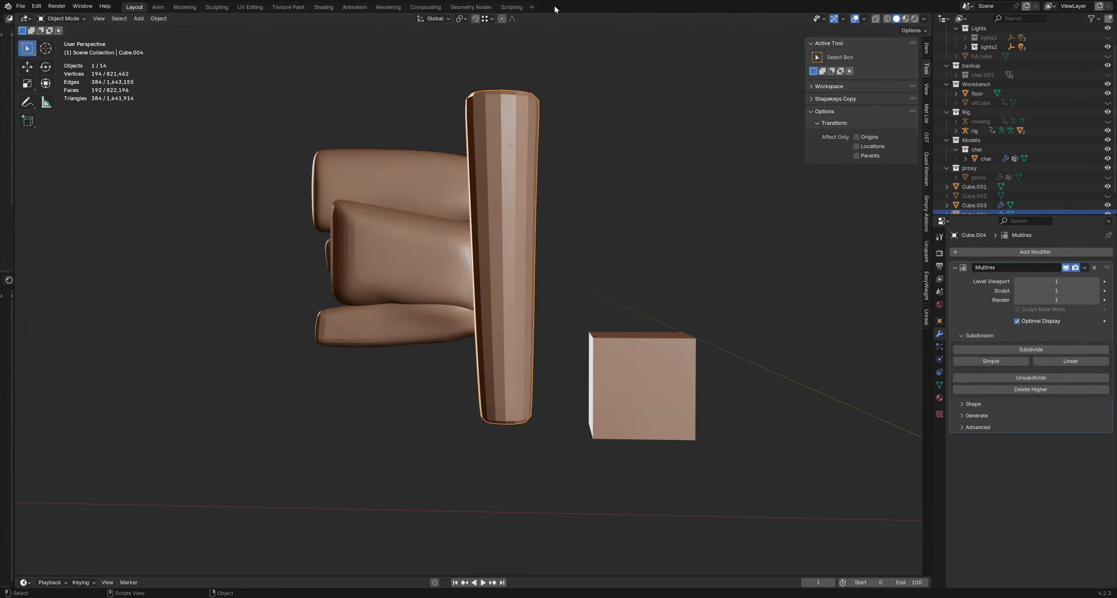
Step: In Sculpt Mode, pull in the leg's outline at the knee and thigh with Grab, enlarging the brush radius to 470 px
mouse_move(552, 189)
middle_down()
mouse_move(553, 227)
mouse_move(536, 227)
middle_up()
key(ctrl+Tab)
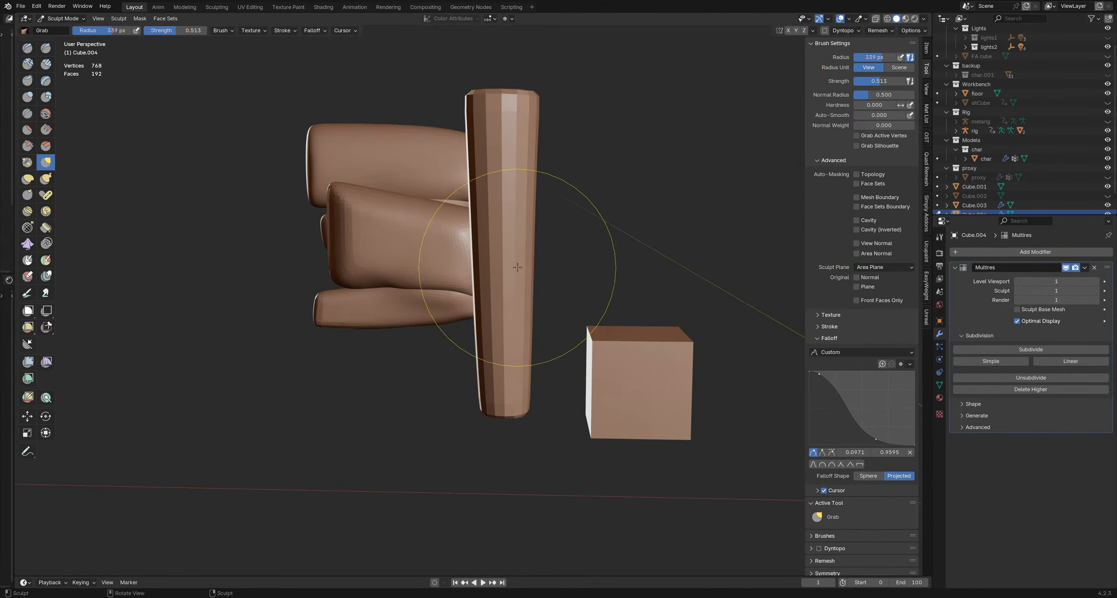
drag(484, 258, 536, 255)
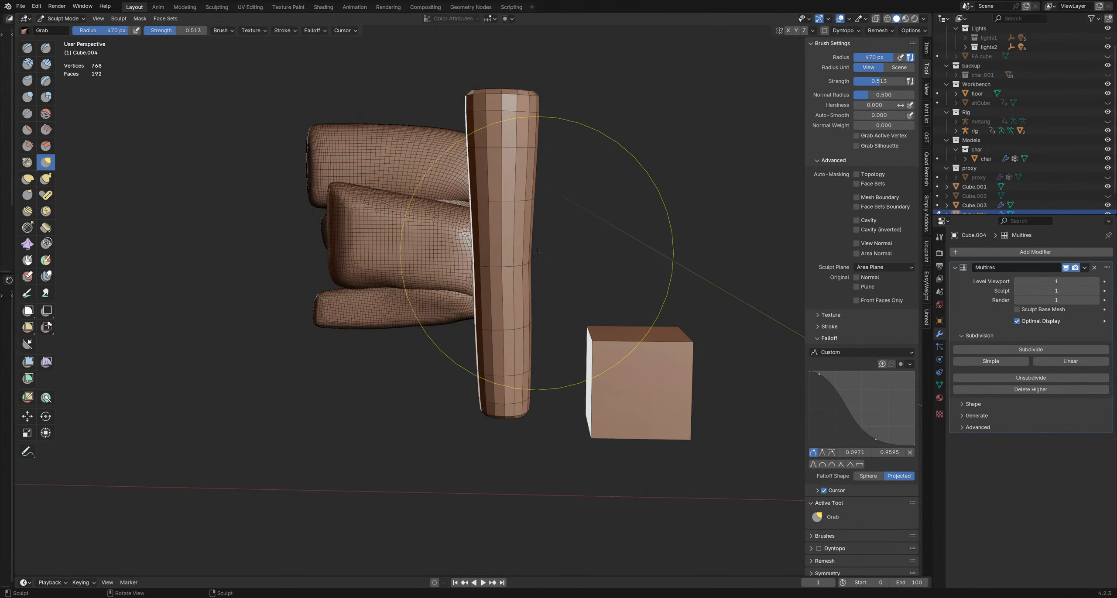
drag(541, 158, 534, 159)
Step: Bend the leg in side profile with Grab, starting at radius 355 px, by pulling the thigh outward and shifting the knee
middle_drag(622, 193, 577, 198)
key(f)
click(558, 189)
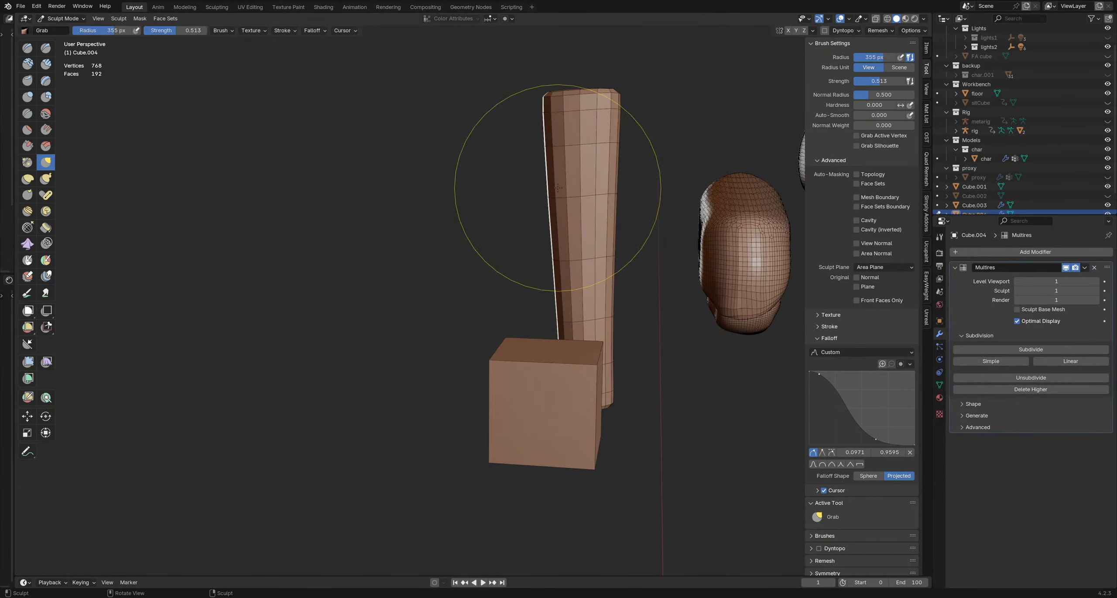
drag(607, 173, 620, 168)
key(f)
click(525, 240)
drag(545, 254, 535, 265)
drag(626, 251, 613, 253)
Step: Set the Grab brush radius to 293 px and adjust the side profile of the lower leg and upper thigh
middle_drag(693, 322, 687, 338)
key(f)
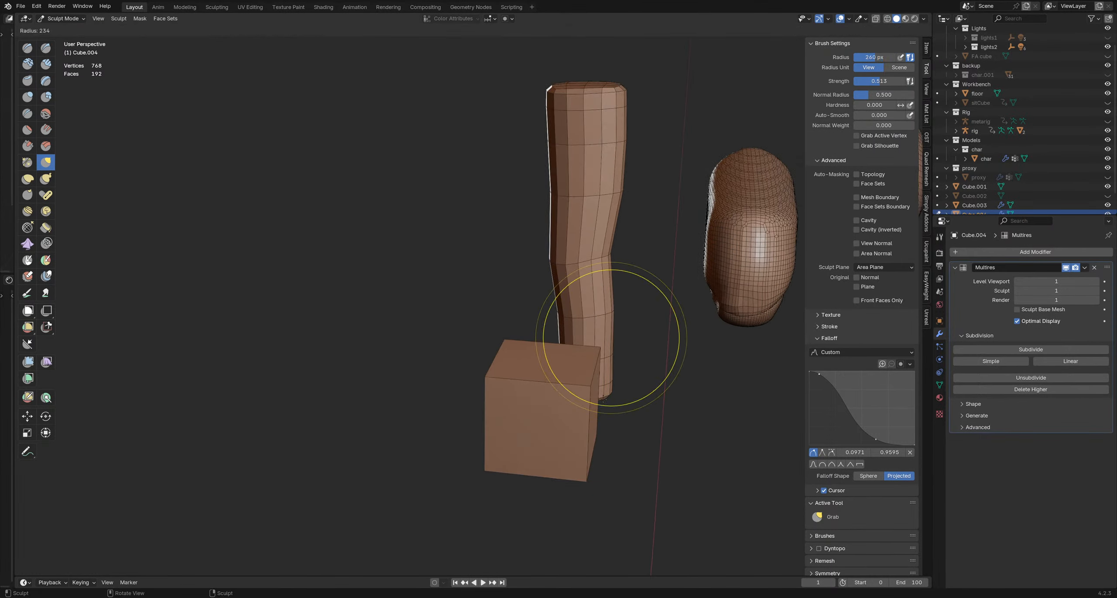
click(674, 338)
key(f)
click(696, 380)
drag(559, 380, 572, 377)
middle_drag(573, 377, 583, 386)
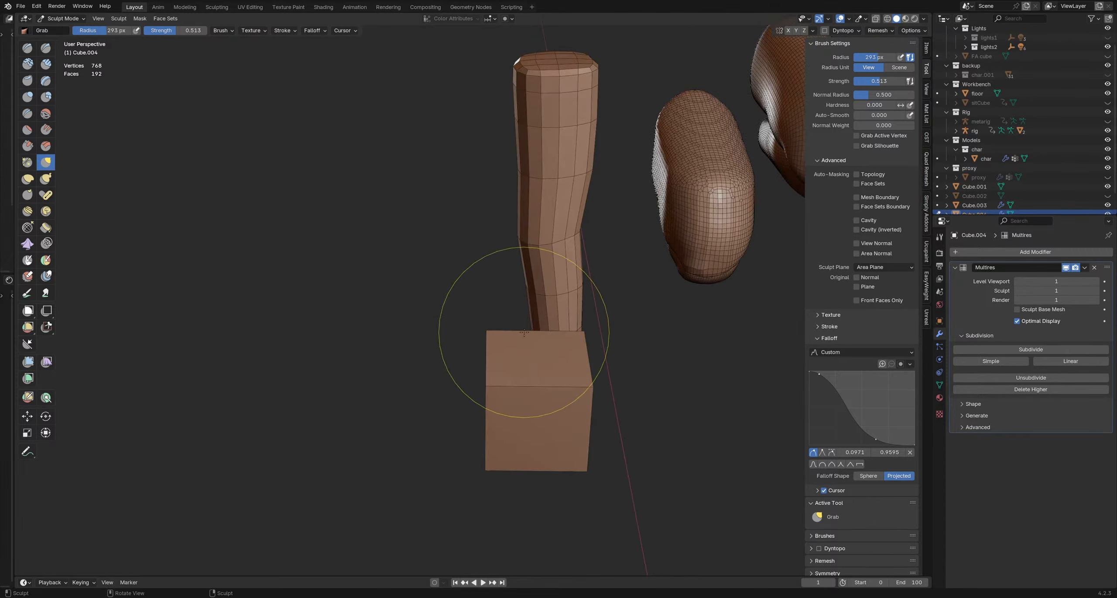
middle_drag(531, 319, 523, 297)
drag(600, 109, 599, 108)
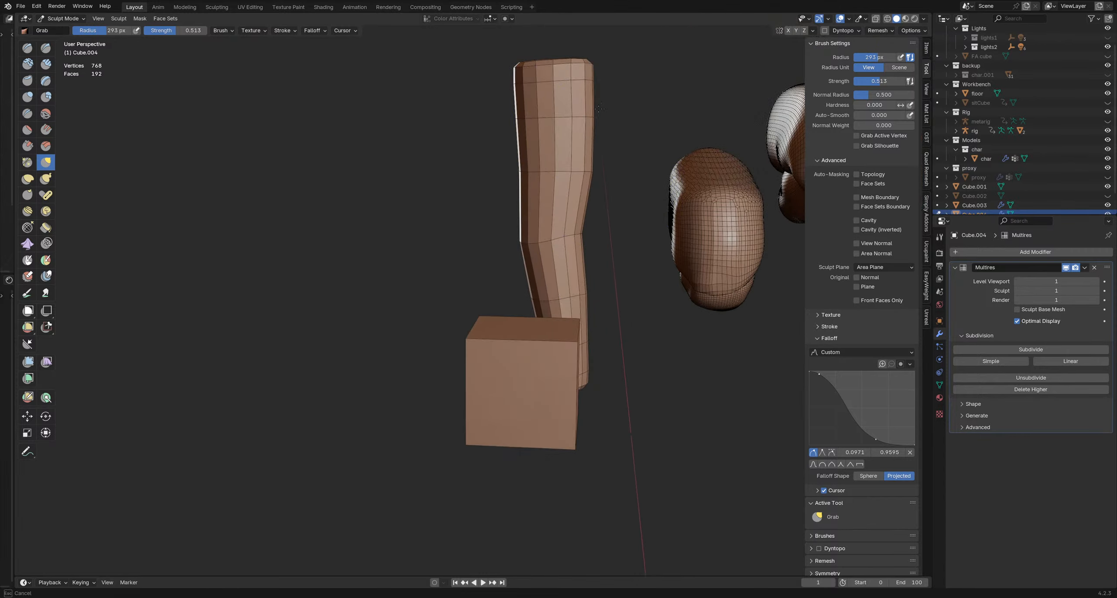
Step: Set the brush radius to 353 px and narrow the lower end of the leg with the Pinch brush
middle_drag(502, 261, 561, 259)
key(f)
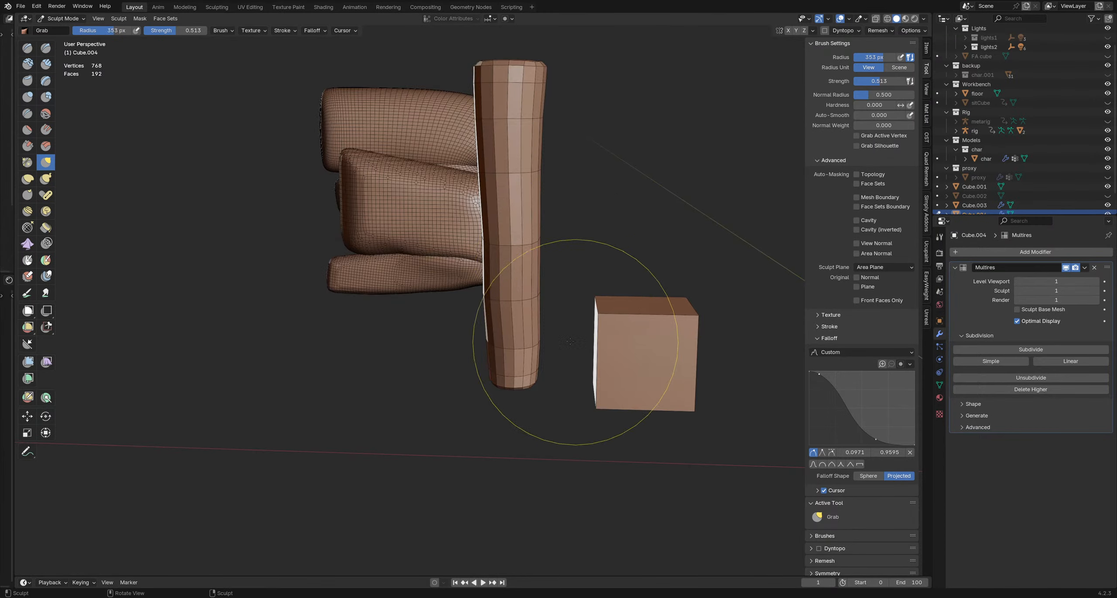
click(675, 344)
middle_drag(611, 342, 619, 333)
key(p)
mouse_move(511, 349)
mouse_down()
mouse_move(518, 370)
mouse_move(515, 284)
mouse_up()
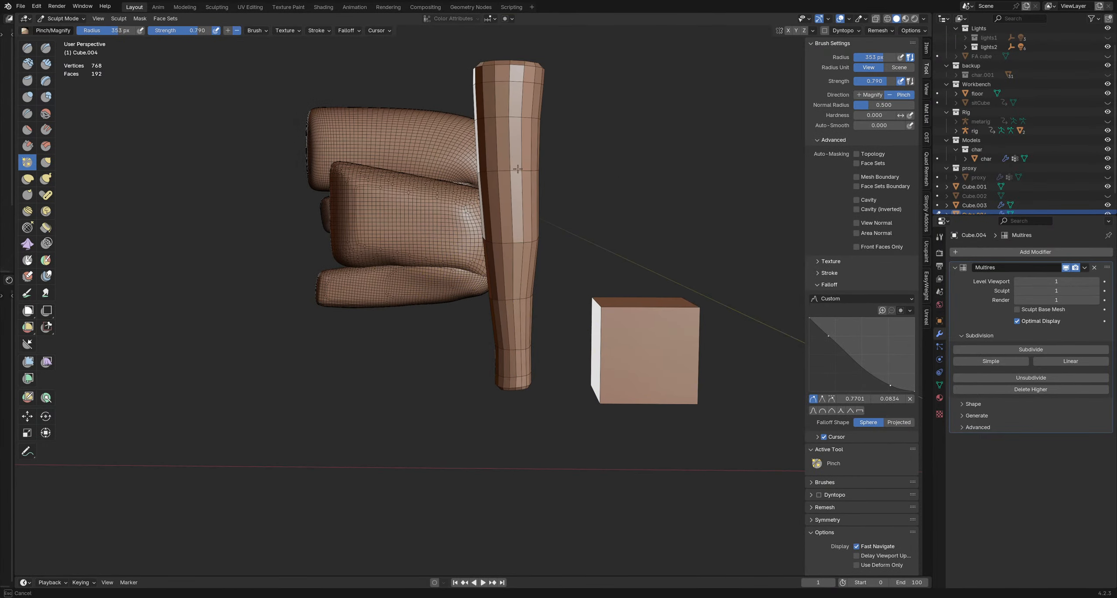
Step: Switch back to Grab, reduce the radius to 336 px, and nudge the knee and thigh outline in the front view
key(g)
key(f)
click(558, 227)
middle_drag(546, 242, 541, 237)
mouse_move(541, 237)
mouse_down()
mouse_move(519, 235)
mouse_move(535, 232)
mouse_up()
key(bracketleft)
key(bracketleft)
key(bracketleft)
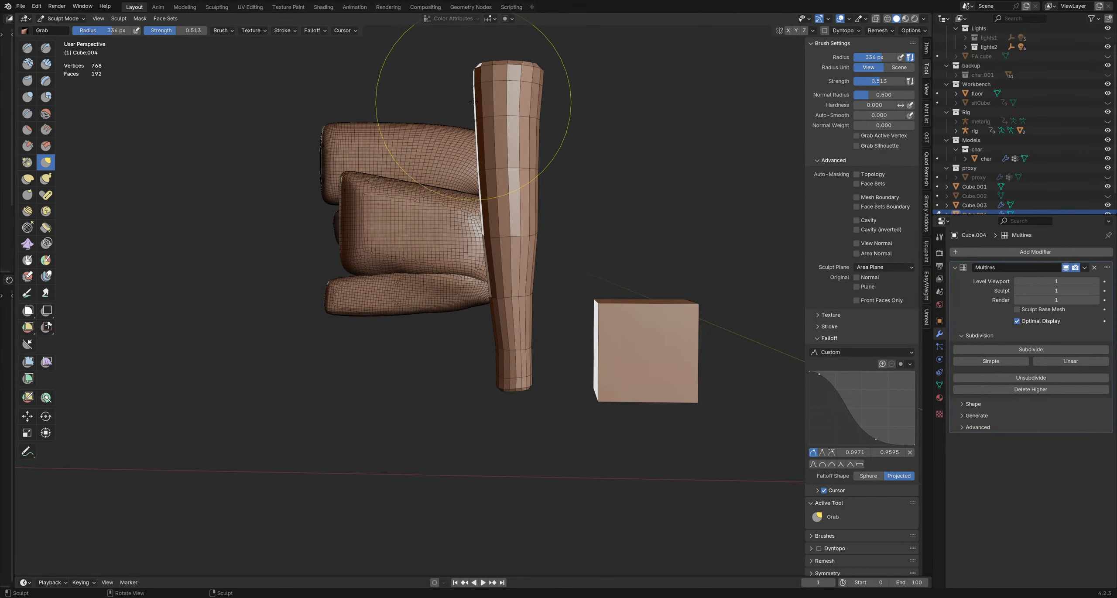
drag(475, 121, 548, 145)
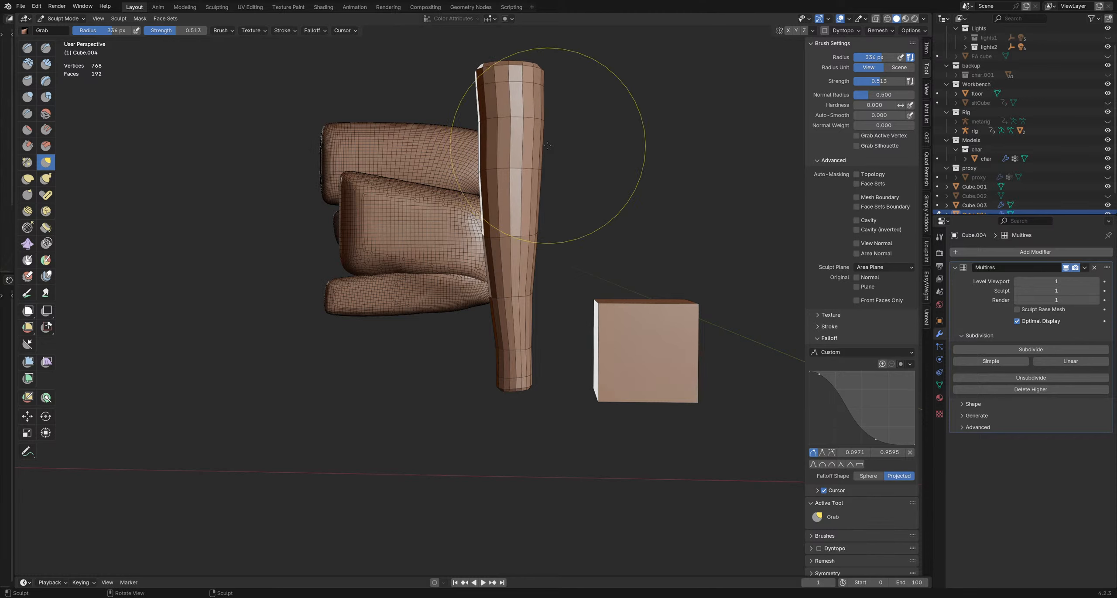
Step: Set the Grab brush radius to 399 px and pull the ankle, shin and knee sideways to taper the lower leg
key(f)
click(489, 349)
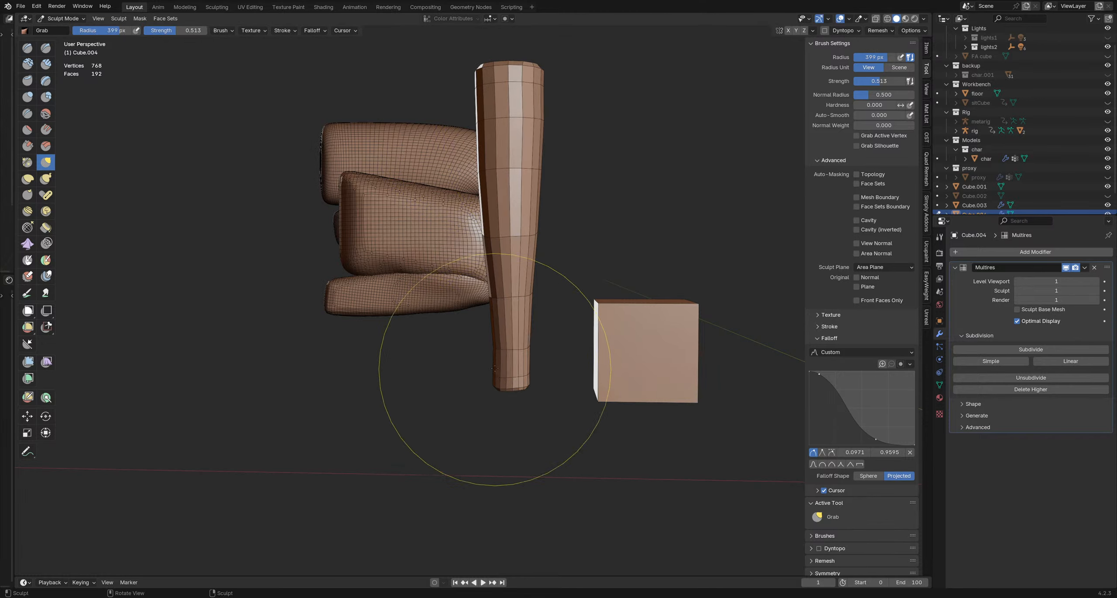
drag(507, 387, 489, 388)
drag(523, 378, 508, 379)
drag(529, 306, 515, 305)
drag(534, 267, 526, 267)
Step: Reduce the Grab brush radius to 269 px for the side profile of the knee
middle_drag(548, 264, 567, 192)
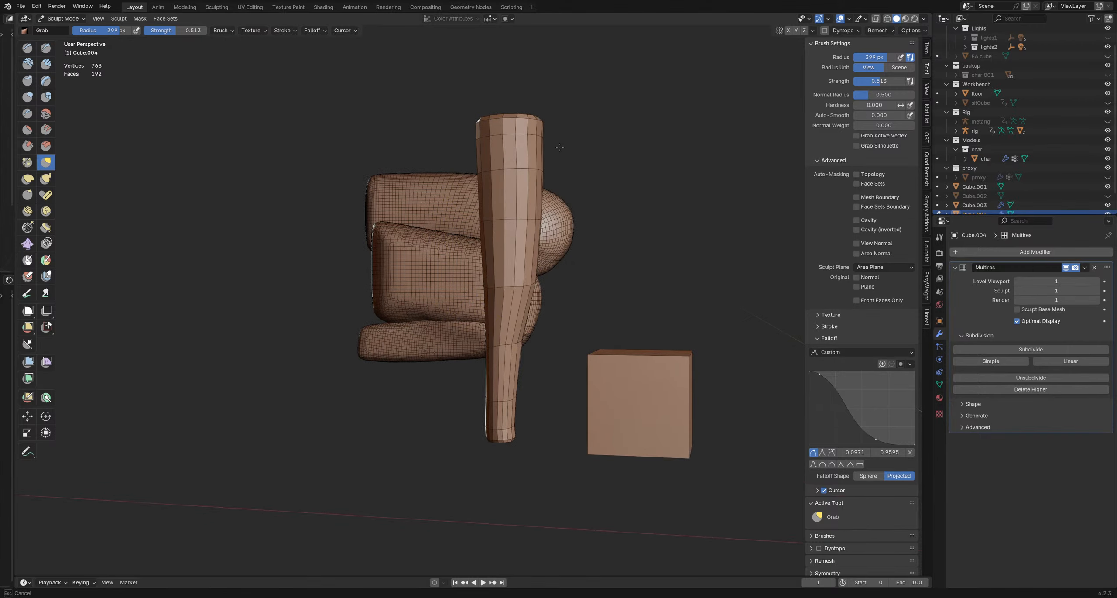
key(f)
click(546, 320)
key(f)
click(510, 351)
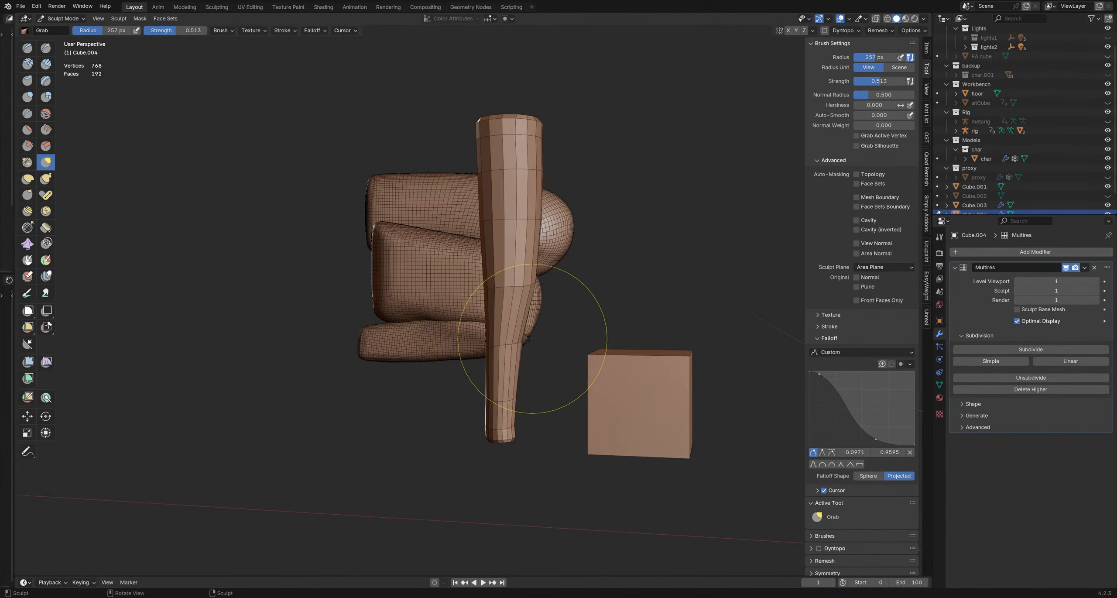
middle_drag(533, 342, 432, 347)
key(f)
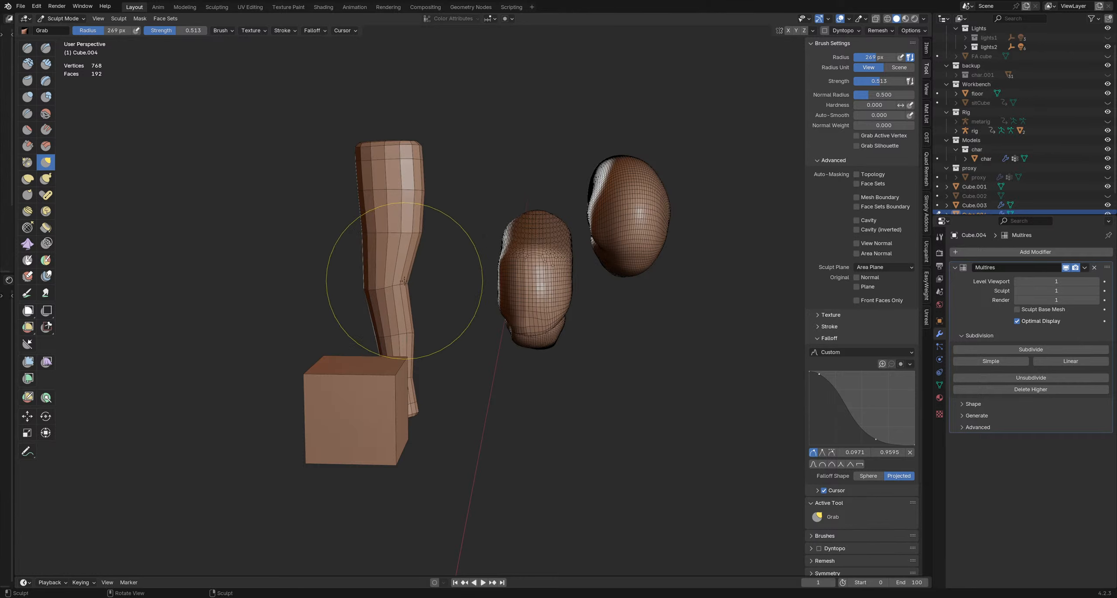
Step: In Object Mode, subdivide the leg's Multires modifier to level 2 and apply it
mouse_move(429, 199)
middle_down()
mouse_move(508, 300)
mouse_move(540, 317)
mouse_move(503, 292)
middle_up()
key(ctrl+Tab)
click(492, 309)
scroll(506, 322, up, 1)
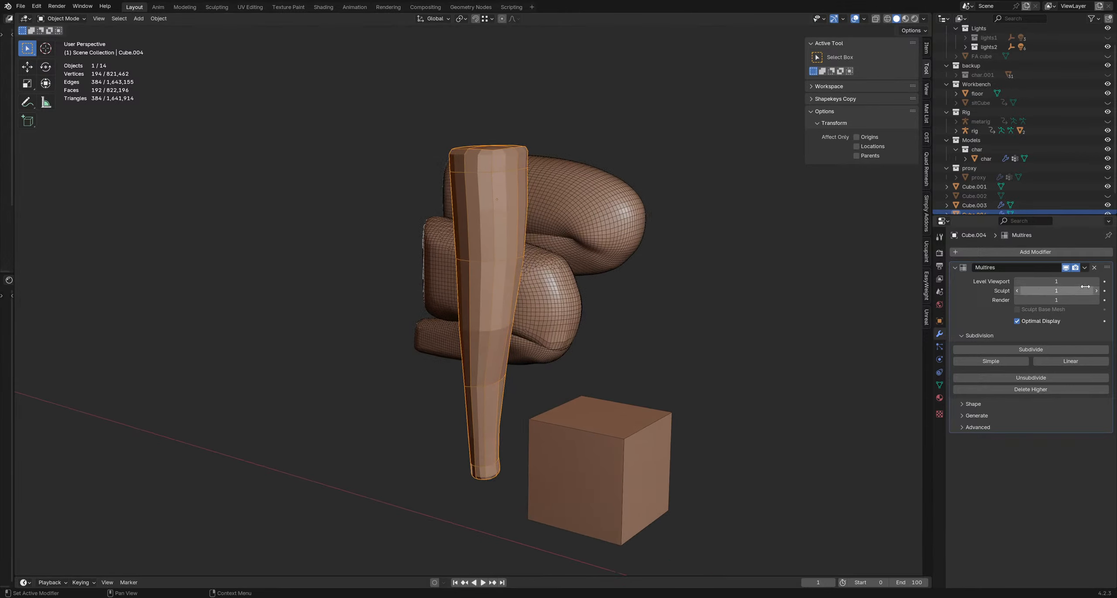
click(1037, 350)
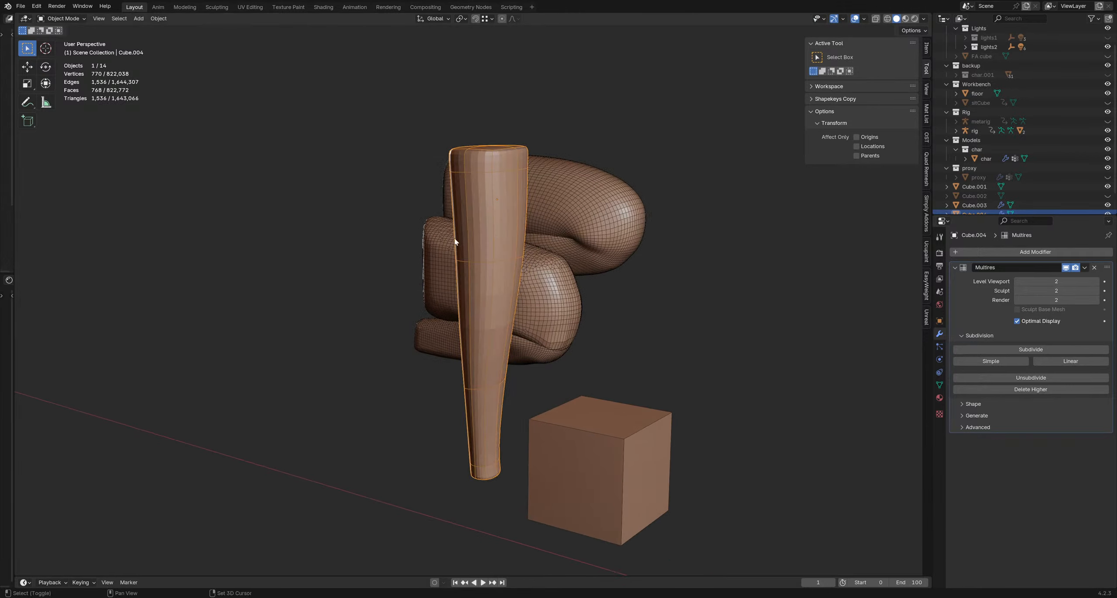
click(1083, 267)
click(1076, 278)
middle_drag(613, 243, 512, 241)
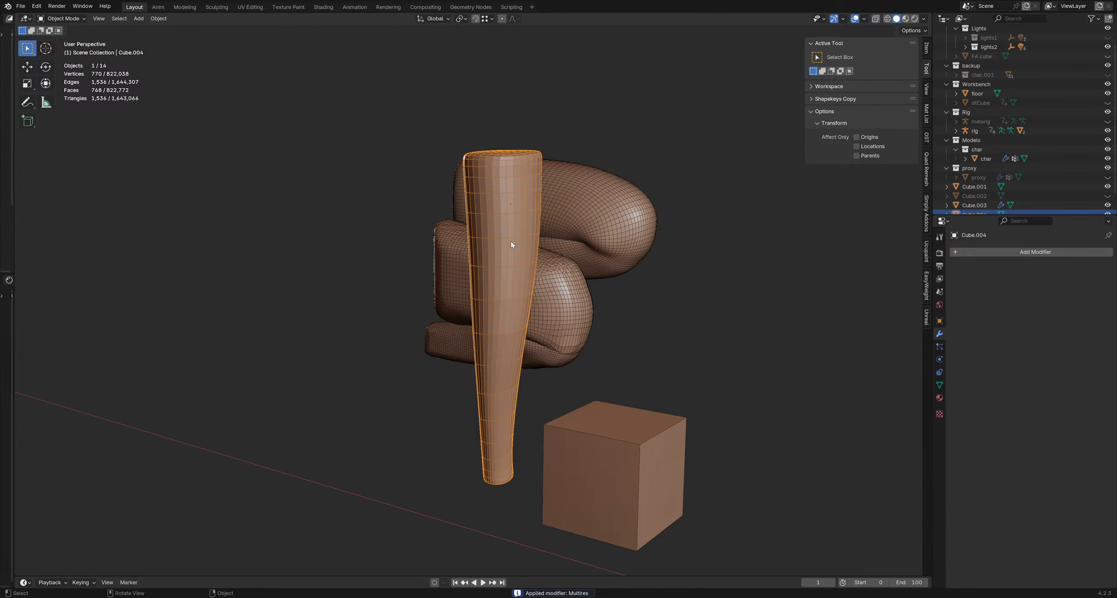
Step: In Sculpt Mode, set the leg's voxel size to 0.082 m and voxel remesh it
key(ctrl+Tab)
click(513, 273)
key(r)
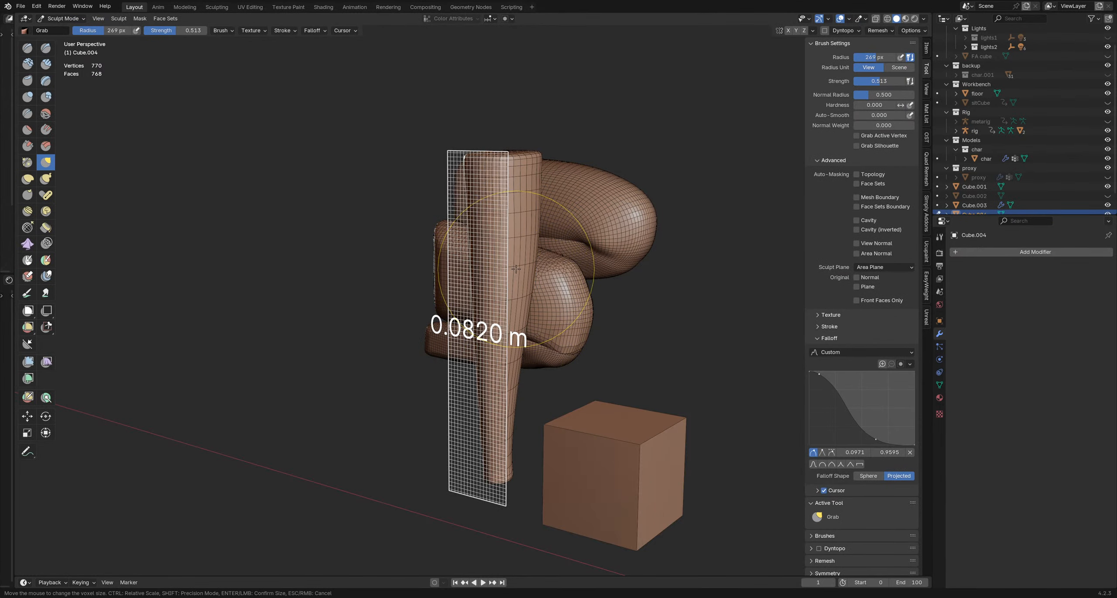
click(515, 268)
key(ctrl+r)
mouse_move(515, 268)
middle_down()
mouse_move(488, 270)
mouse_move(520, 286)
middle_up()
Step: Try a Draw Sharp stroke across the back of the knee
key(f)
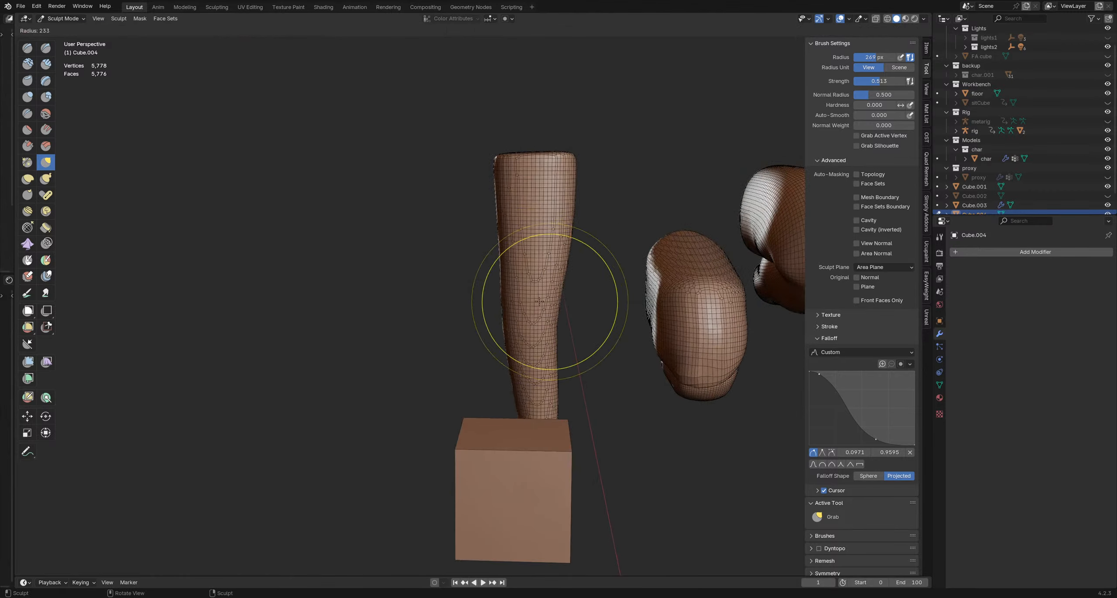
click(615, 301)
middle_drag(555, 327, 517, 339)
key(f)
click(539, 334)
scroll(541, 335, up, 1)
scroll(564, 349, up, 2)
key(x)
drag(549, 324, 571, 323)
key(ctrl+z)
Step: Set Draw Sharp to radius 109 px and strength 0.213, and stroke a crease across the back of the knee
key(f)
click(613, 323)
key(shift+f)
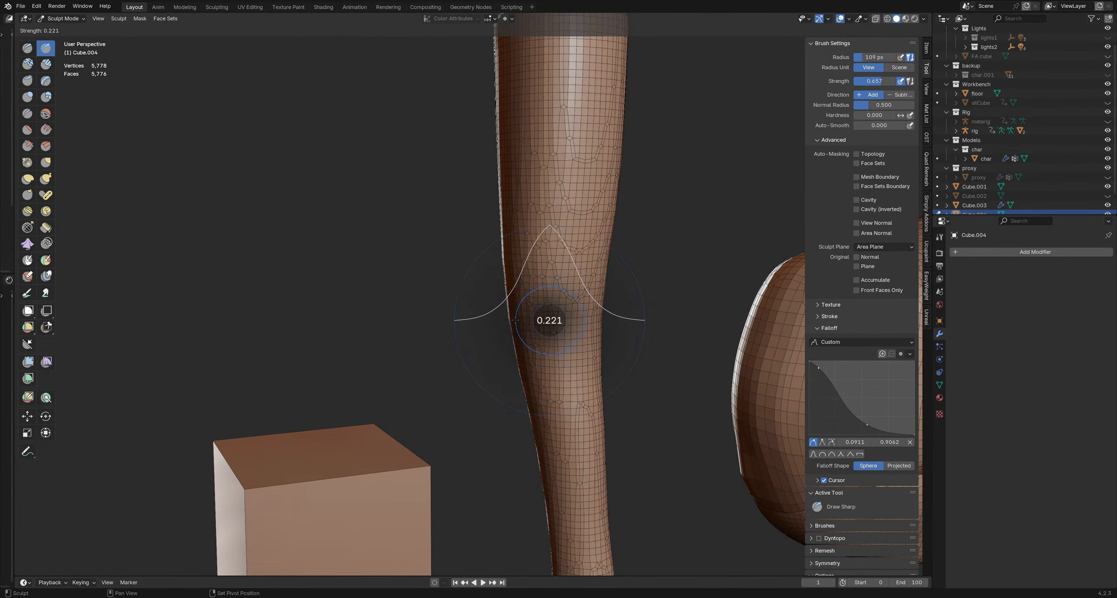
click(562, 330)
drag(567, 324, 589, 323)
mouse_move(571, 317)
middle_down()
mouse_move(533, 301)
mouse_move(542, 286)
middle_up()
Step: Isolate the leg in local view from Object Mode and return to Sculpt Mode
key(ctrl+Tab)
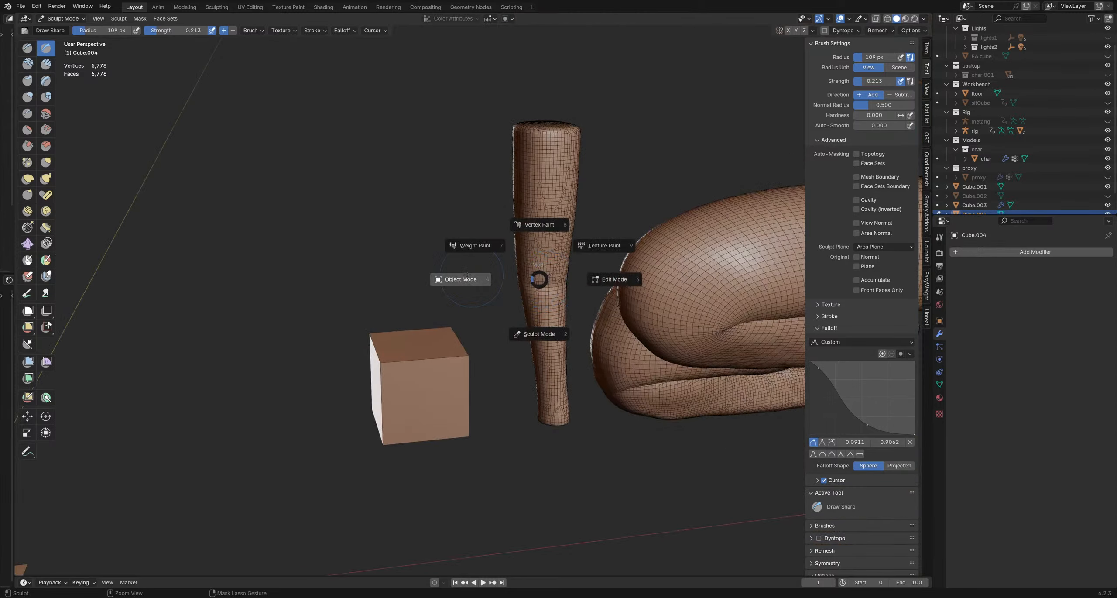
key(4)
key(KP_Divide)
key(ctrl+Tab)
click(467, 345)
Step: Set the brush radius to 114 px and swell the calf just below the knee crease with Inflate
mouse_move(467, 344)
middle_down()
mouse_move(497, 307)
mouse_move(472, 292)
mouse_move(432, 307)
mouse_move(404, 280)
mouse_move(474, 325)
middle_up()
key(f)
click(515, 306)
scroll(403, 283, down, 2)
key(i)
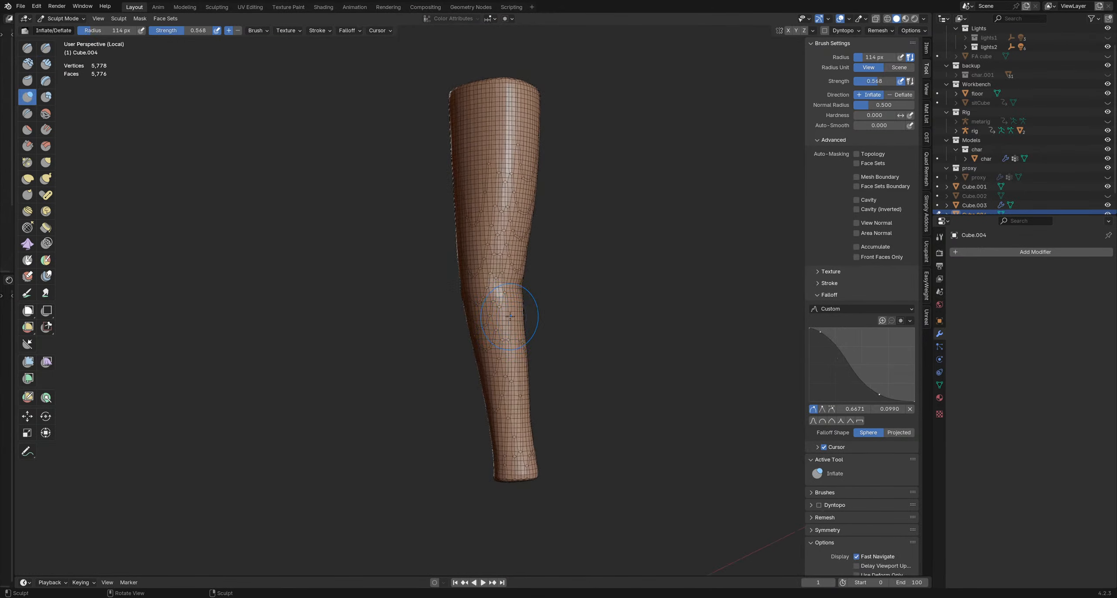
drag(520, 353, 514, 348)
Step: Set Inflate to radius 195 px and strength 0.280, and fill out the lower leg down to the ankle
middle_drag(489, 340, 528, 335)
key(f)
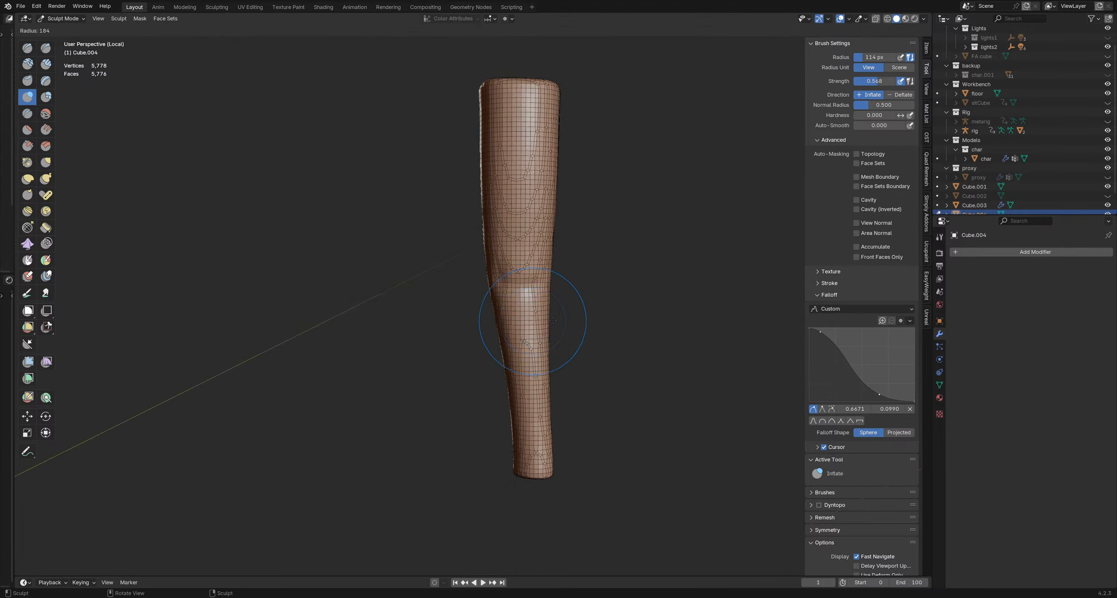
click(541, 321)
key(shift+f)
click(519, 319)
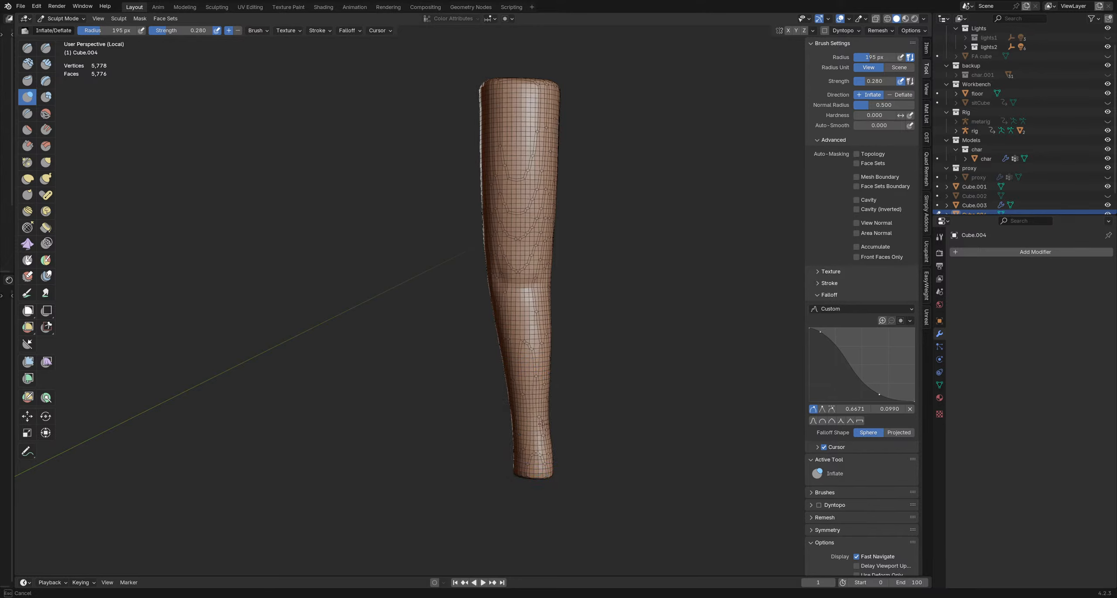
middle_drag(526, 404, 524, 408)
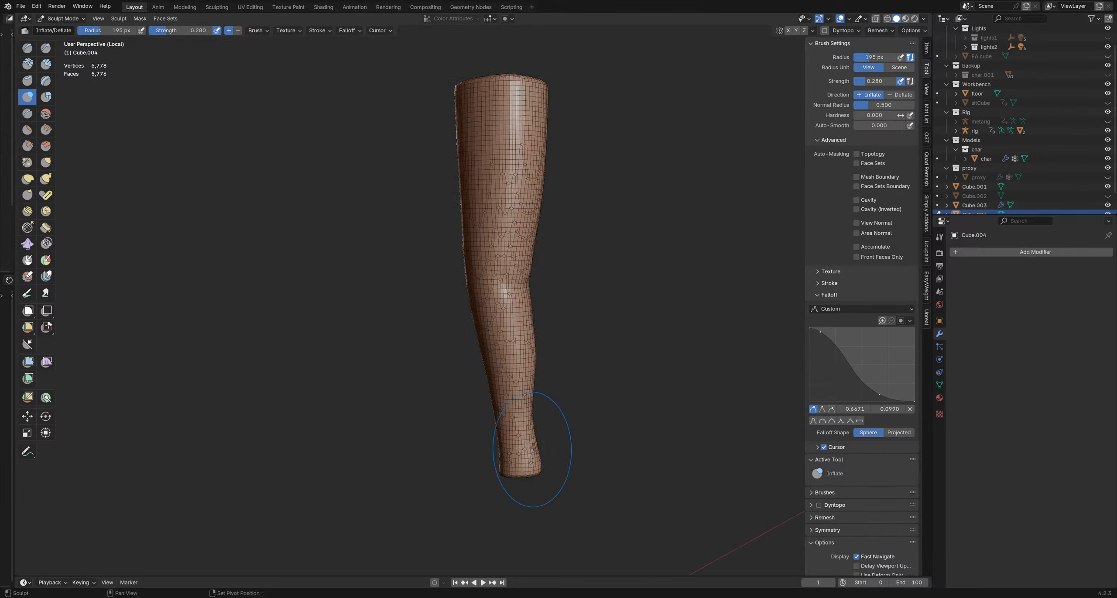
Step: Switch to Grab with a 231 px radius and reshape the lower thigh and knee profile
mouse_move(533, 448)
middle_down()
mouse_move(545, 452)
mouse_move(517, 365)
middle_up()
key(g)
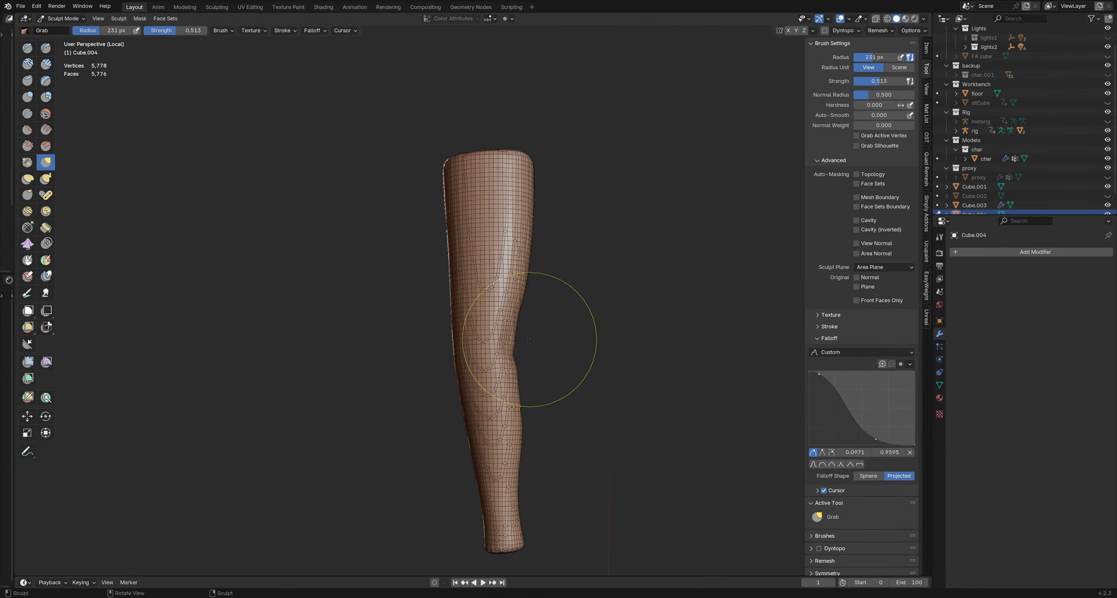
drag(536, 274, 533, 276)
middle_drag(538, 288, 470, 305)
drag(483, 309, 508, 318)
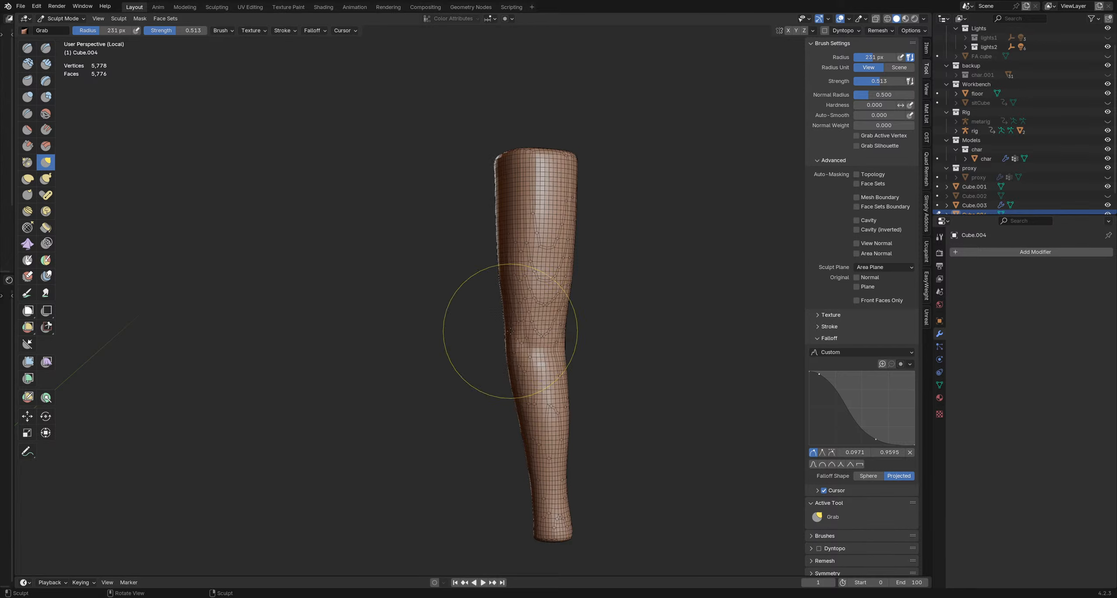
Step: Pull in the side of the knee and calf with Grab, and enlarge the brush radius to 287 px
middle_drag(513, 329, 608, 320)
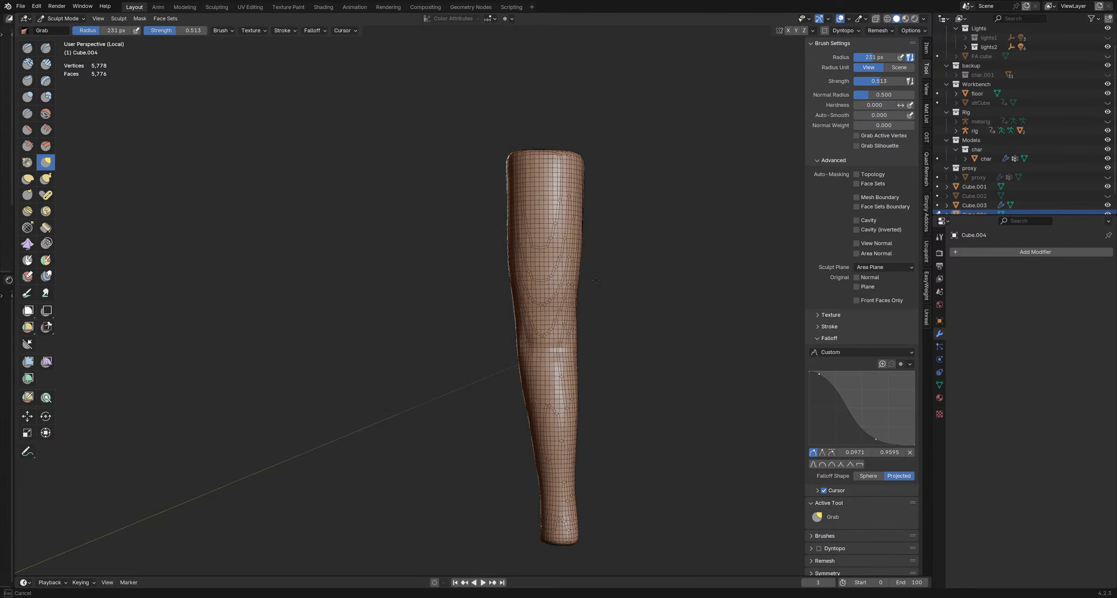
drag(499, 327, 509, 328)
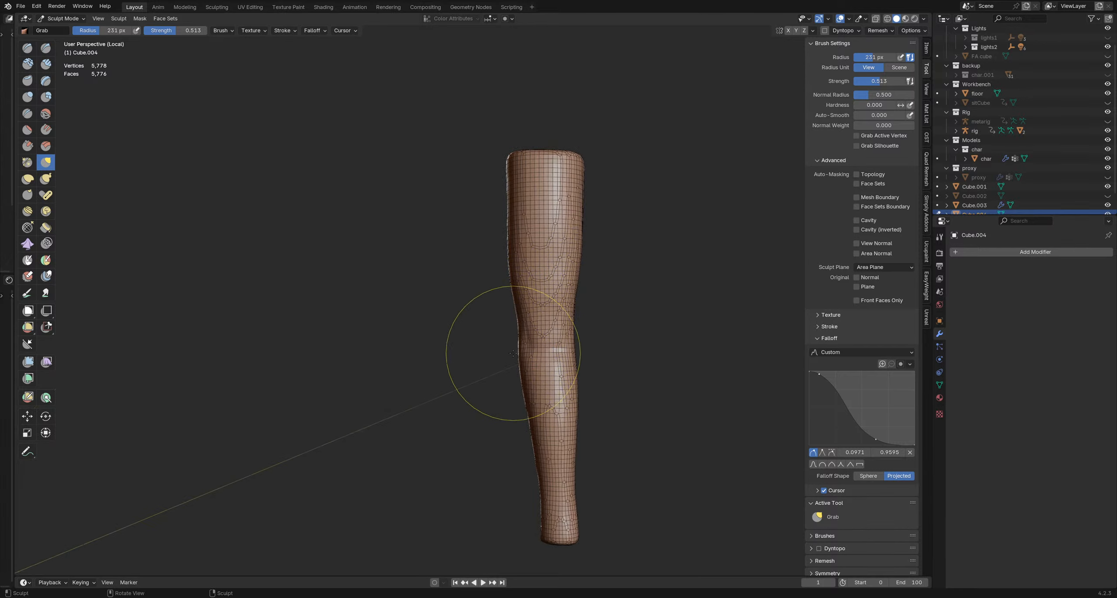
drag(510, 368, 517, 371)
drag(527, 413, 529, 420)
key(f)
click(546, 422)
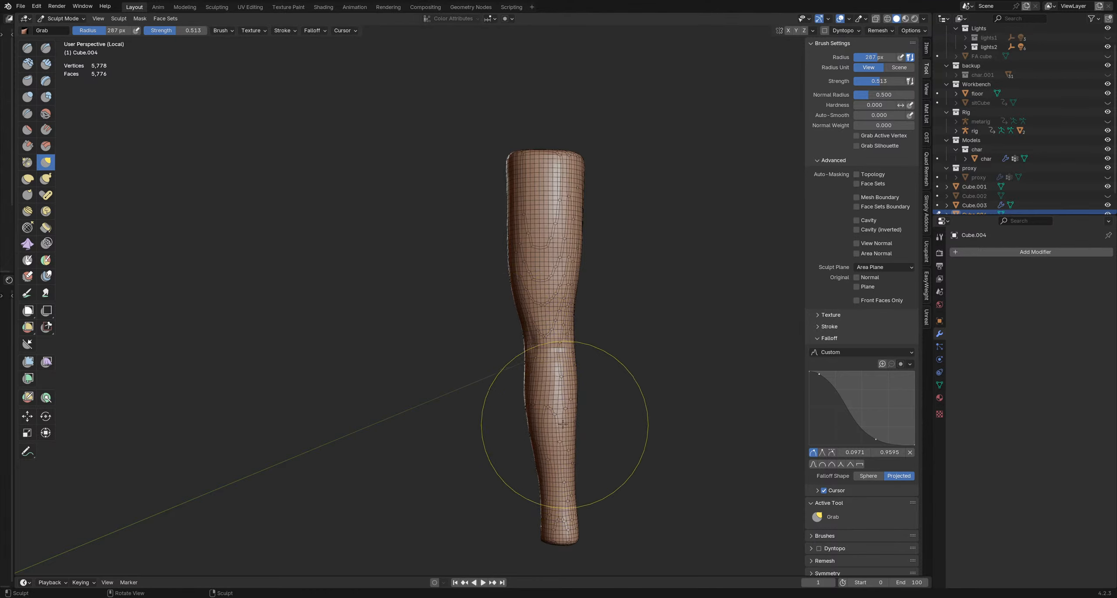
Step: Fill out the calf with Inflate at radius 287 px and return the leg to Object Mode
middle_drag(553, 436, 561, 471)
key(i)
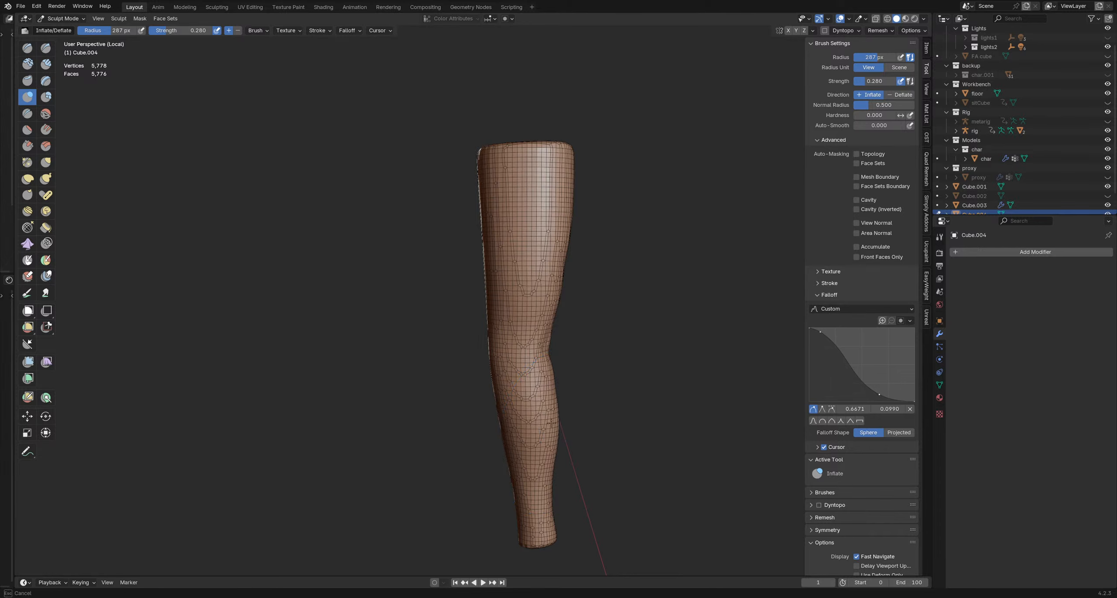
middle_drag(547, 258, 499, 271)
key(ctrl+Tab)
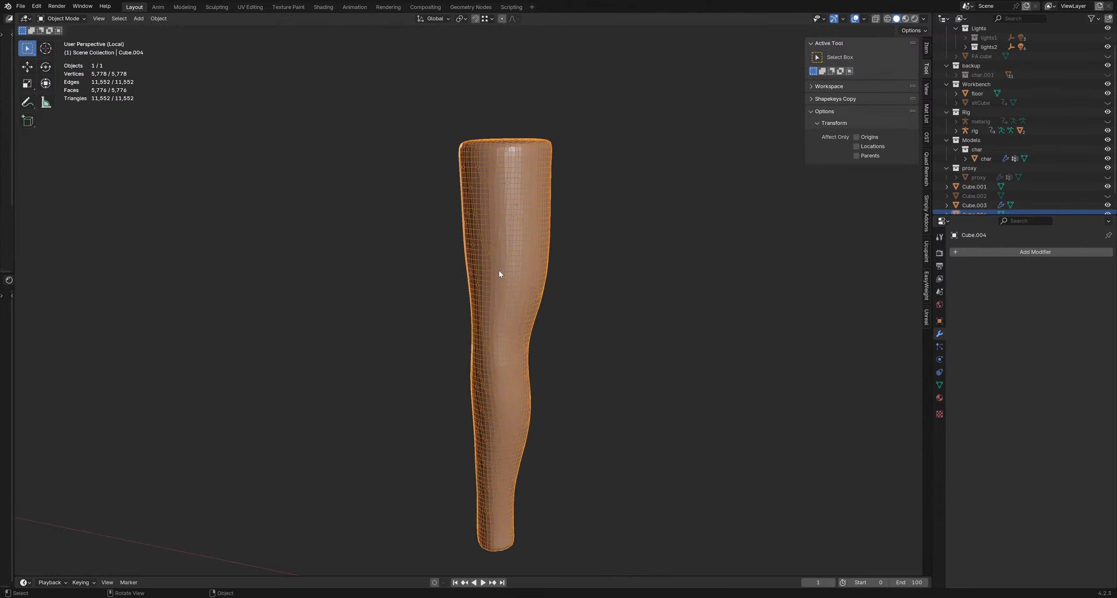
Step: Bring up the Quad Remesher settings for the selected leg mesh
click(570, 328)
middle_drag(570, 328, 528, 302)
click(539, 305)
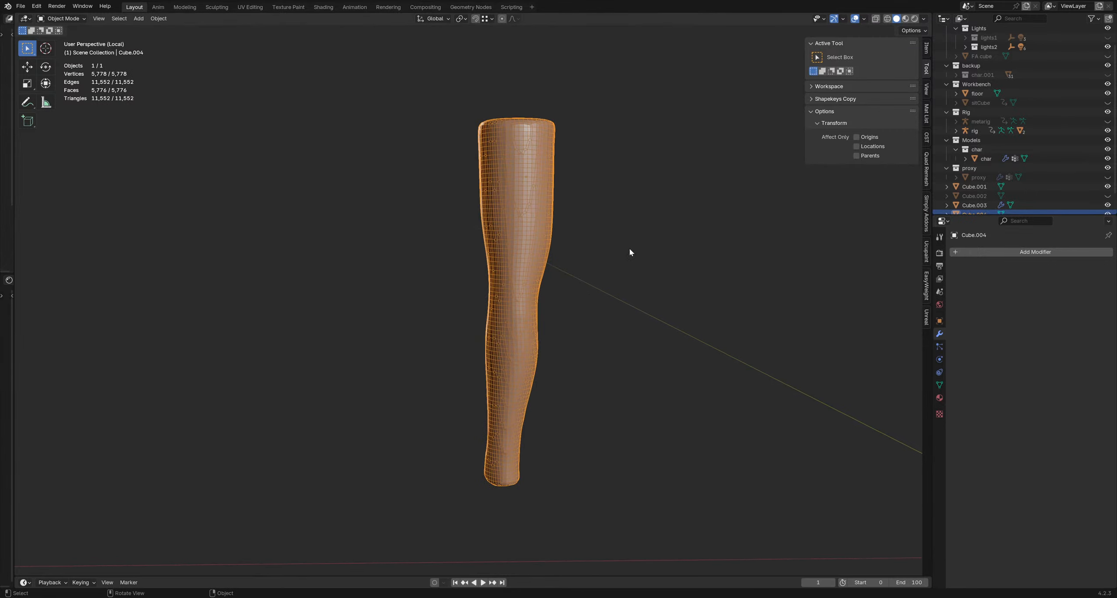
scroll(633, 245, up, 2)
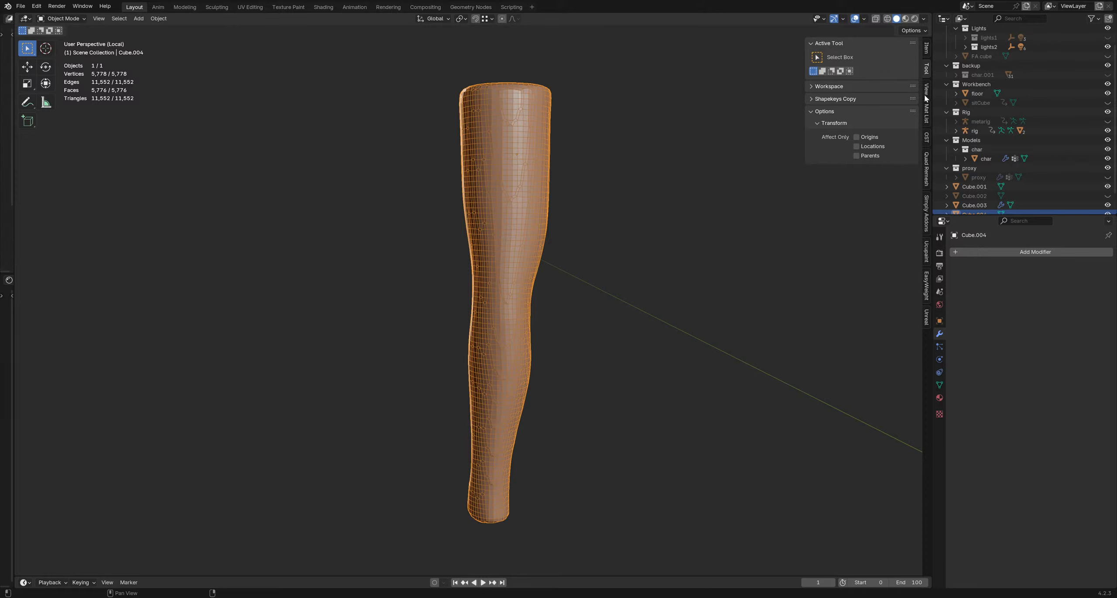
click(927, 173)
shift+middle_drag(620, 193, 614, 195)
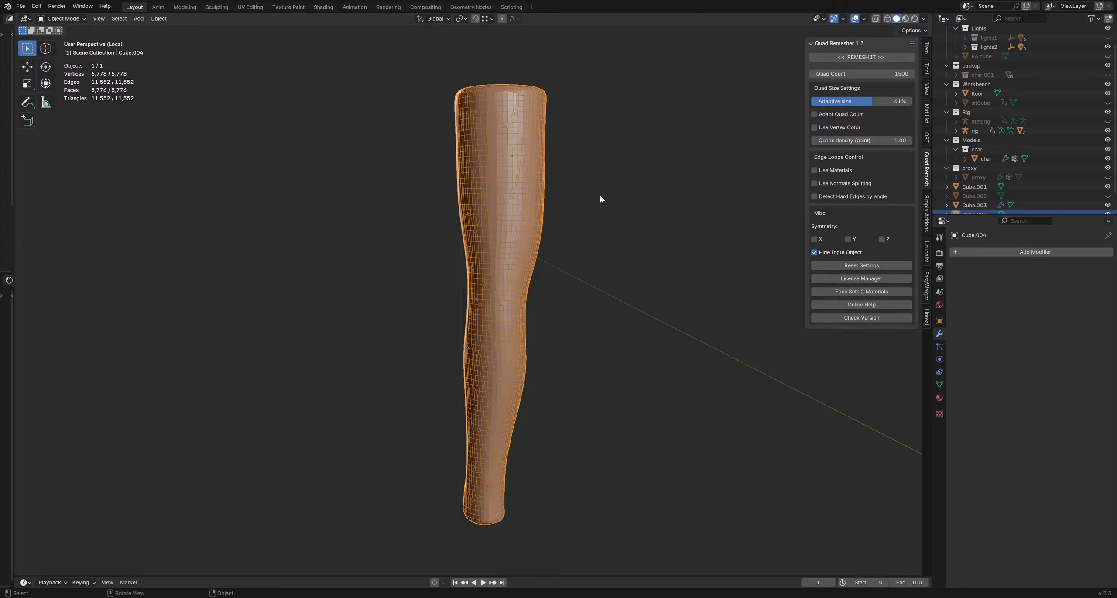
middle_drag(582, 244, 556, 263)
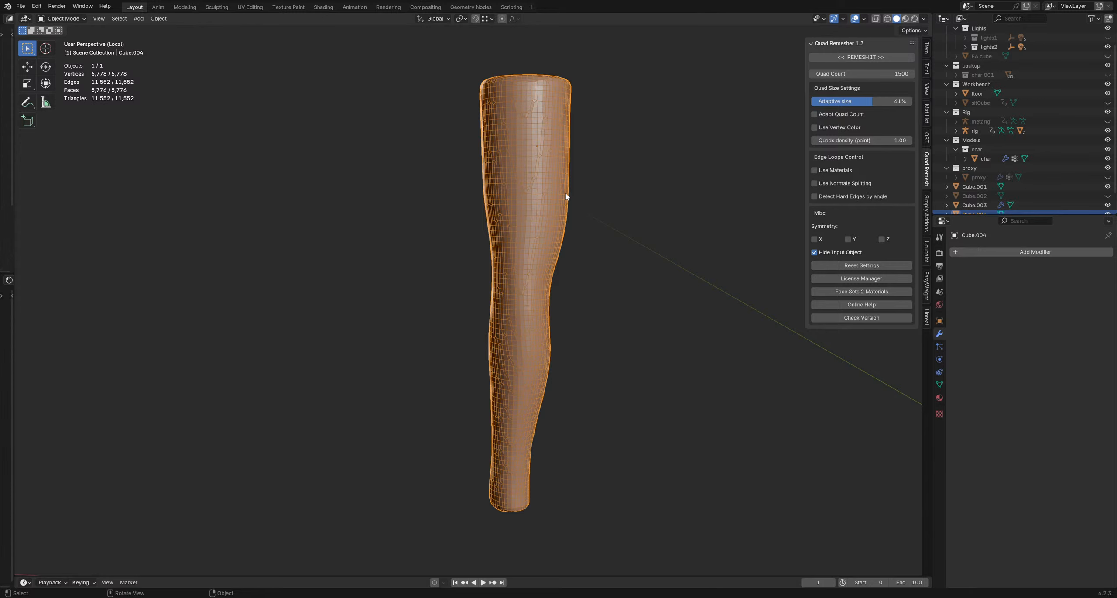
Step: Return to Sculpt Mode with Grab at a 400 px radius and pull in both sides of the upper thigh
key(ctrl+Tab)
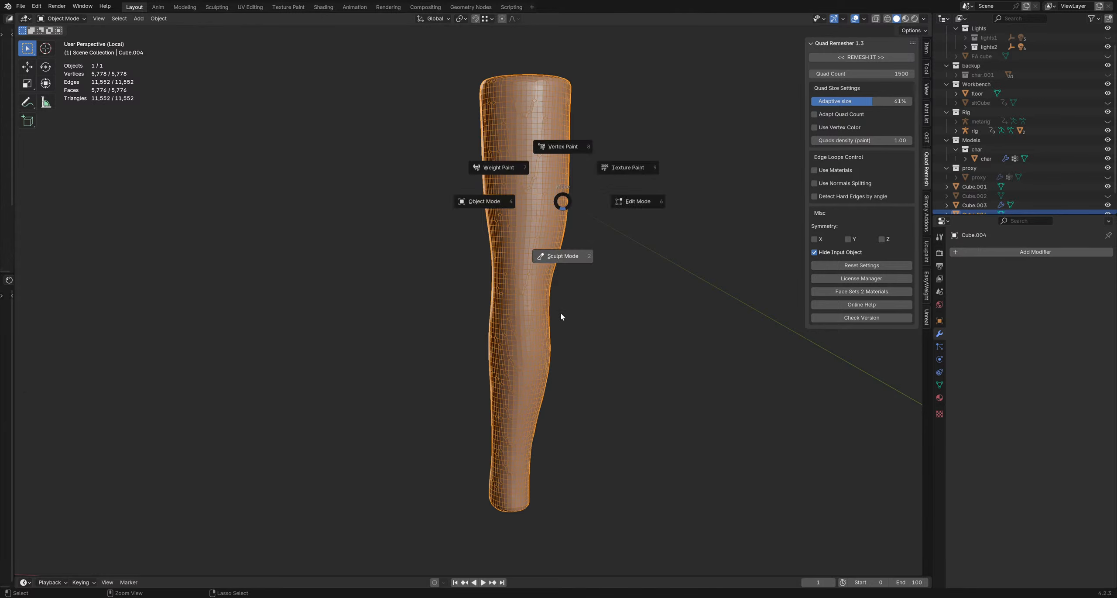
click(561, 317)
key(f)
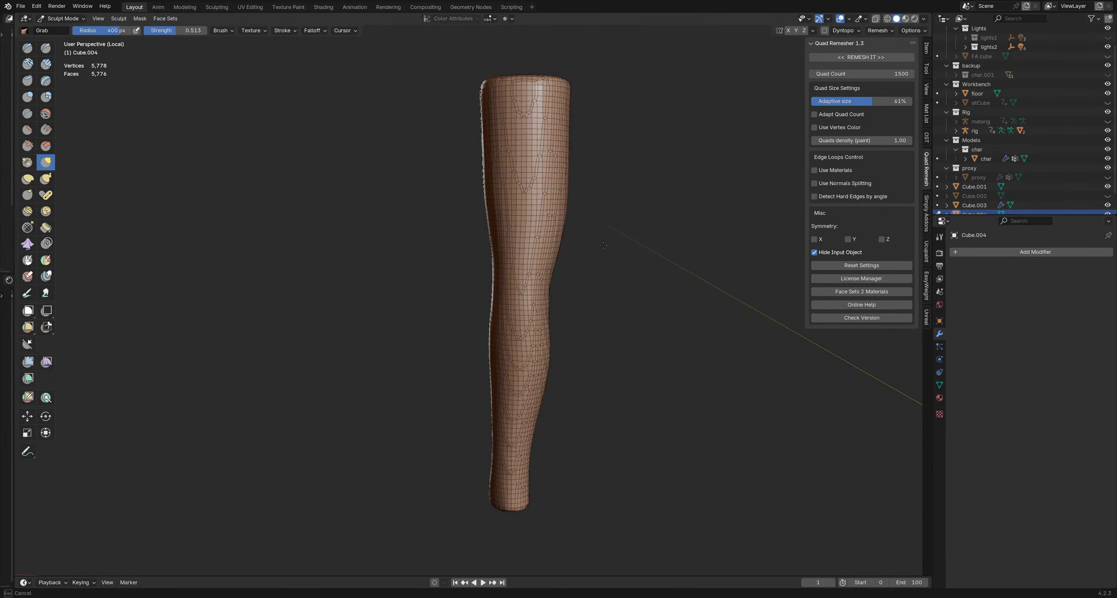
drag(596, 232, 596, 232)
drag(604, 104, 599, 102)
drag(607, 92, 605, 77)
drag(451, 78, 460, 95)
drag(455, 104, 460, 106)
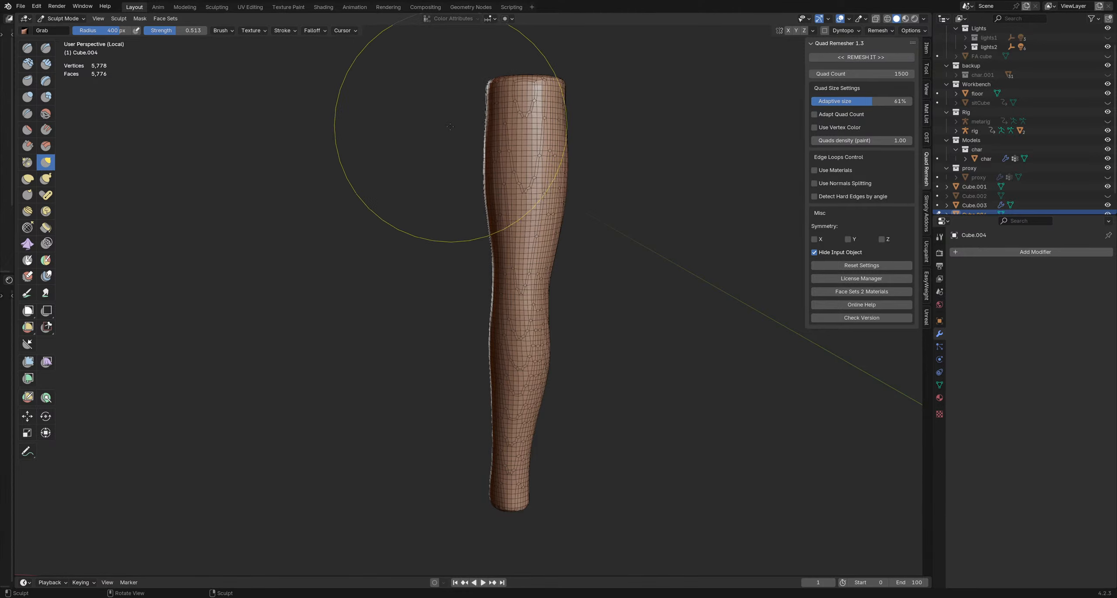
drag(448, 161, 452, 163)
Step: Reduce the Grab radius to 323 px and return the leg to Object Mode
key(f)
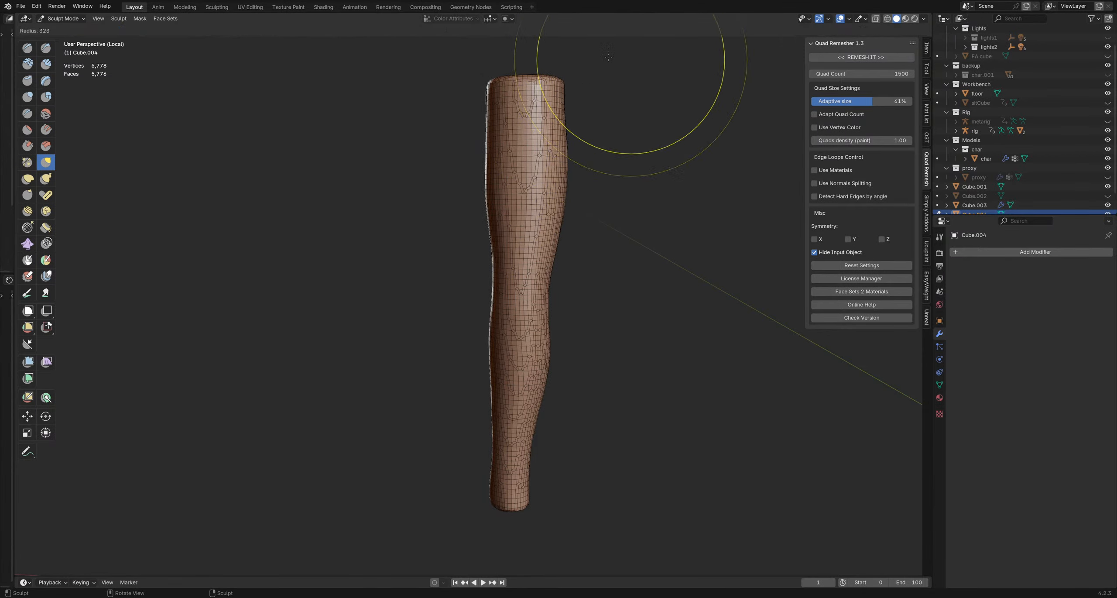
click(605, 57)
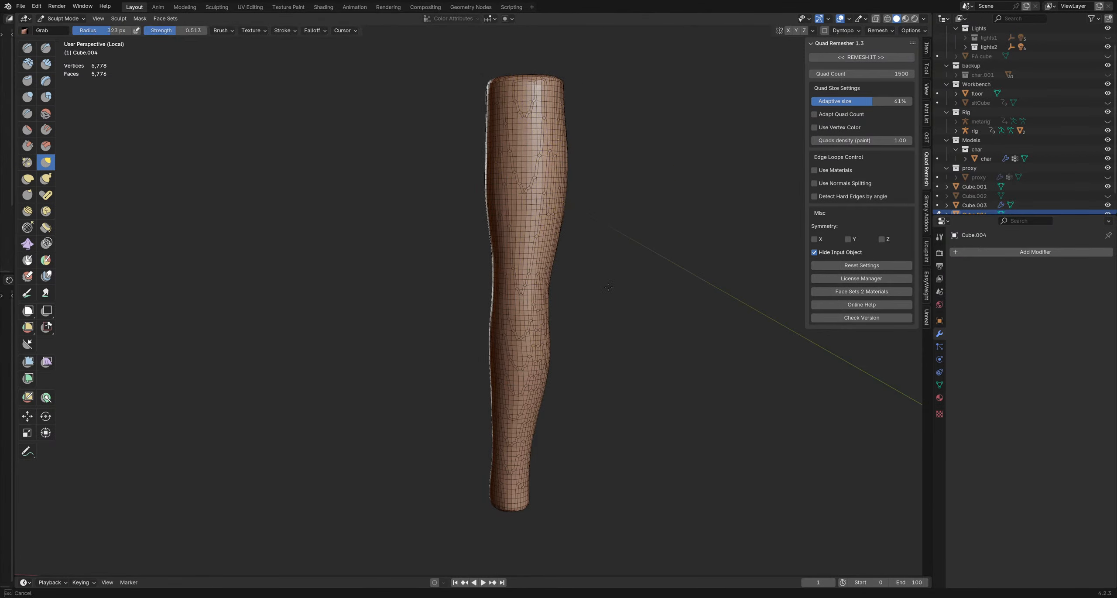
key(ctrl+Tab)
click(491, 200)
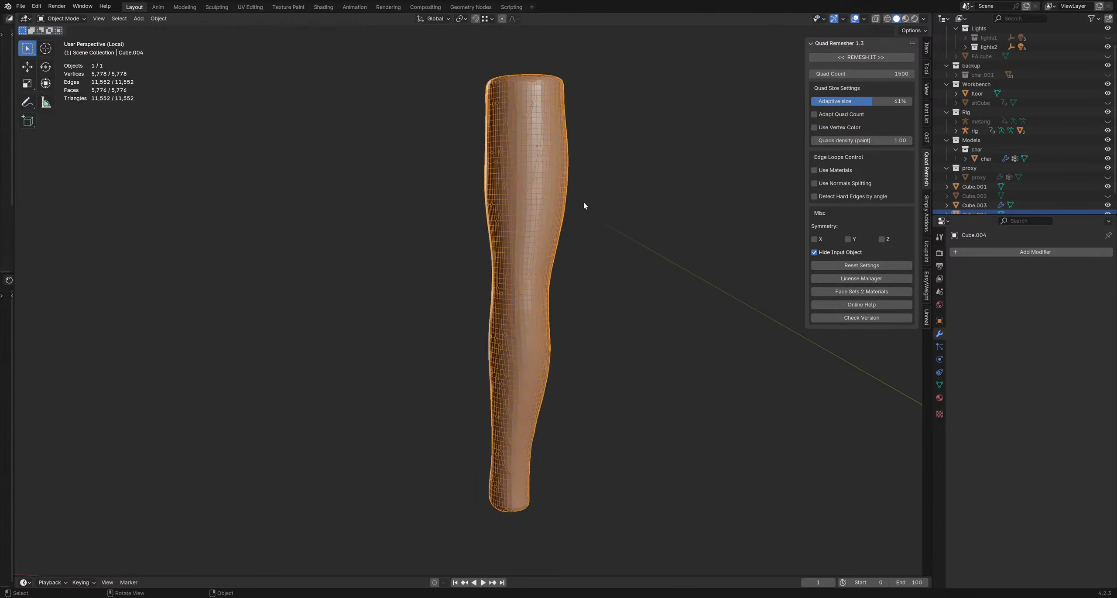
Step: Remesh the selected leg with Quad Remesher at a quad count of 1500 and 61% adaptive size
click(583, 202)
click(563, 205)
mouse_move(563, 205)
shift+middle_down()
mouse_move(551, 201)
mouse_move(563, 218)
shift+middle_up()
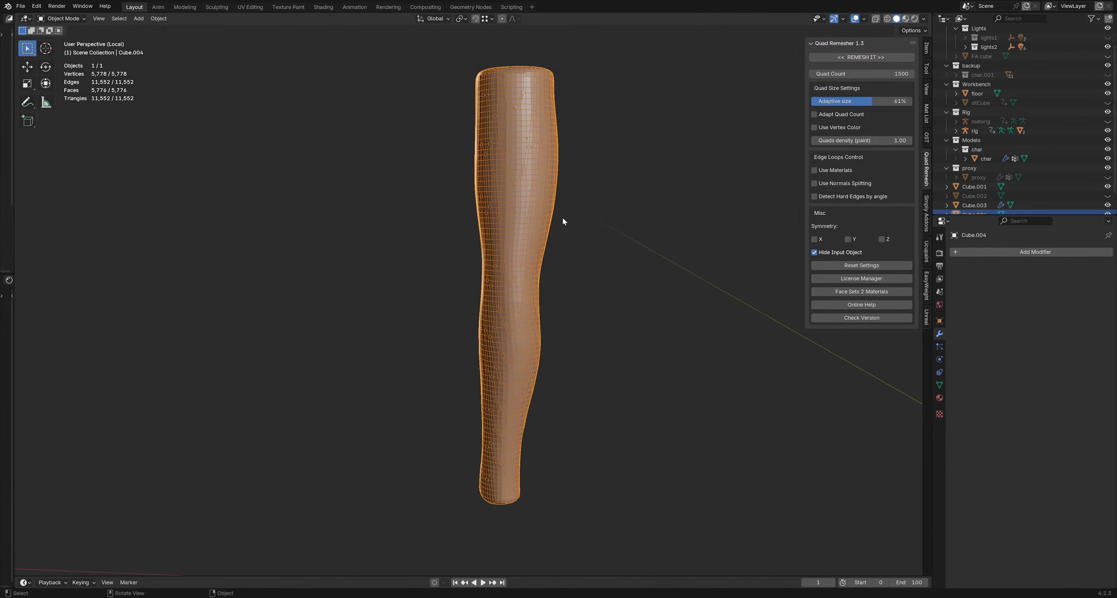
click(565, 274)
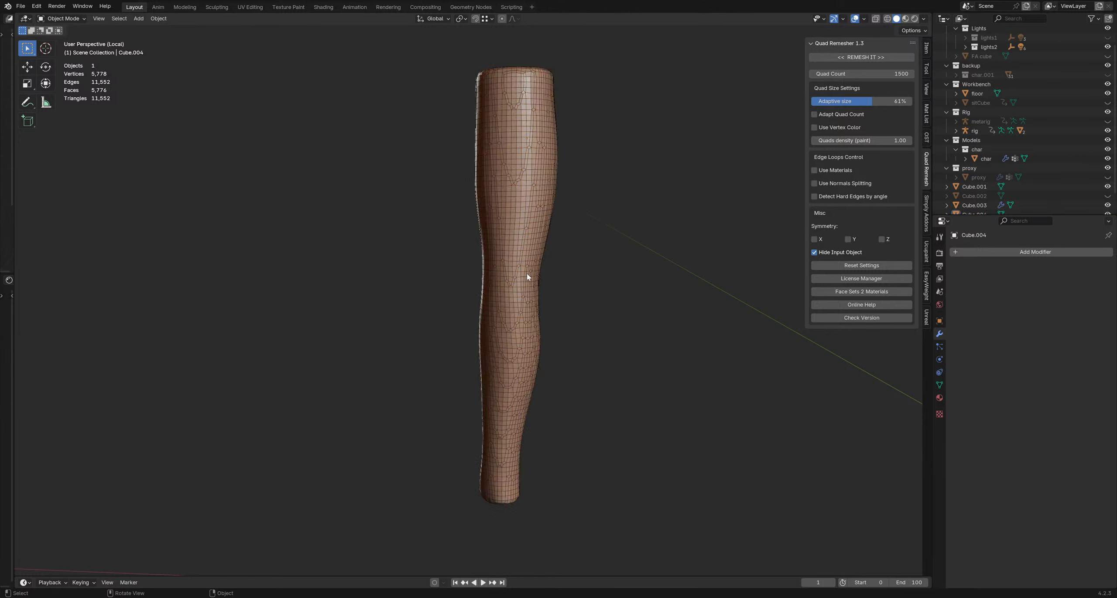
click(527, 274)
shift+middle_drag(554, 275, 560, 276)
scroll(572, 273, down, 1)
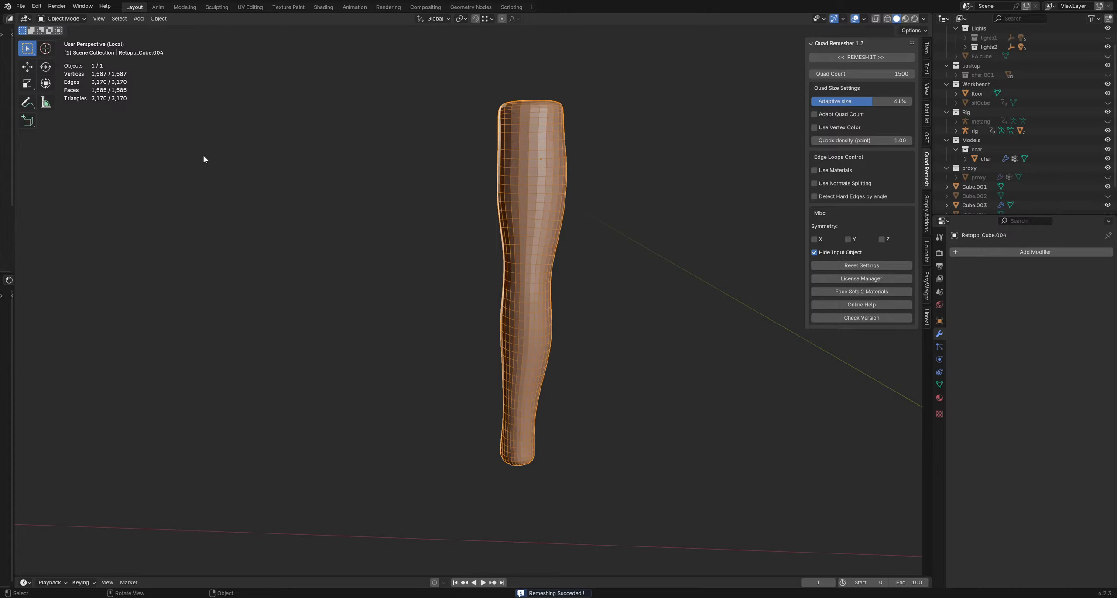
Step: Show the hidden Cube.004 to compare it with Retopo_Cube.004, and hide it again with the retopologized leg selected
scroll(975, 200, down, 2)
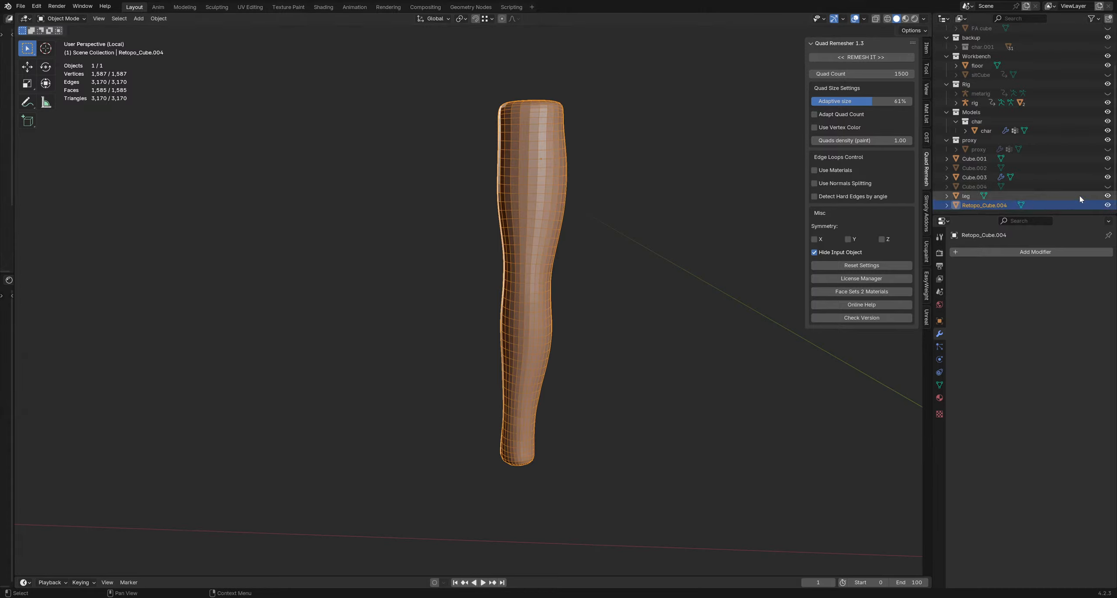
click(1108, 186)
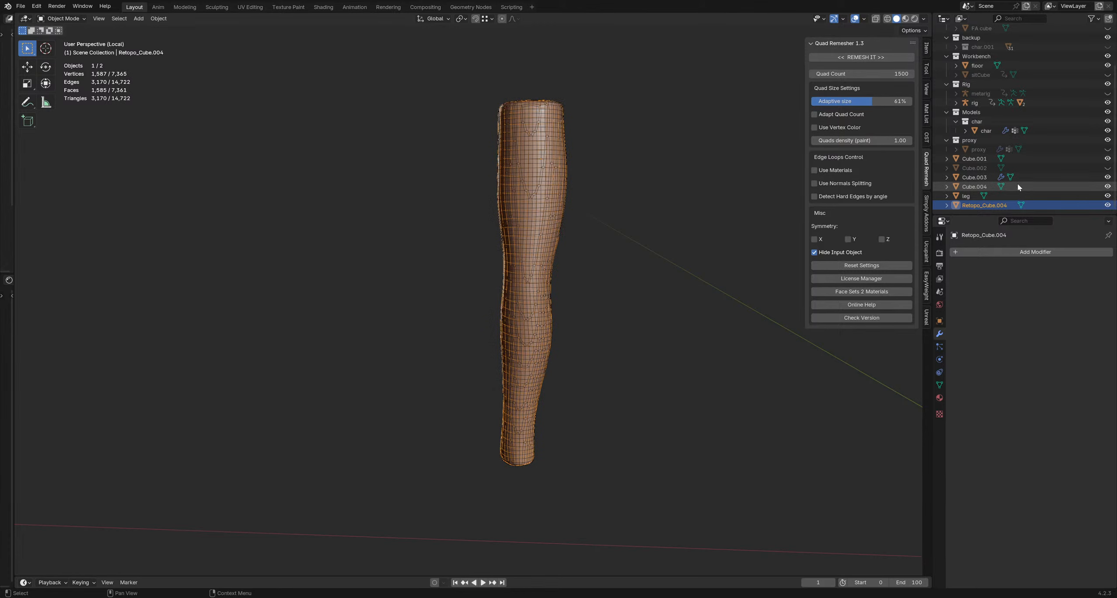
click(978, 187)
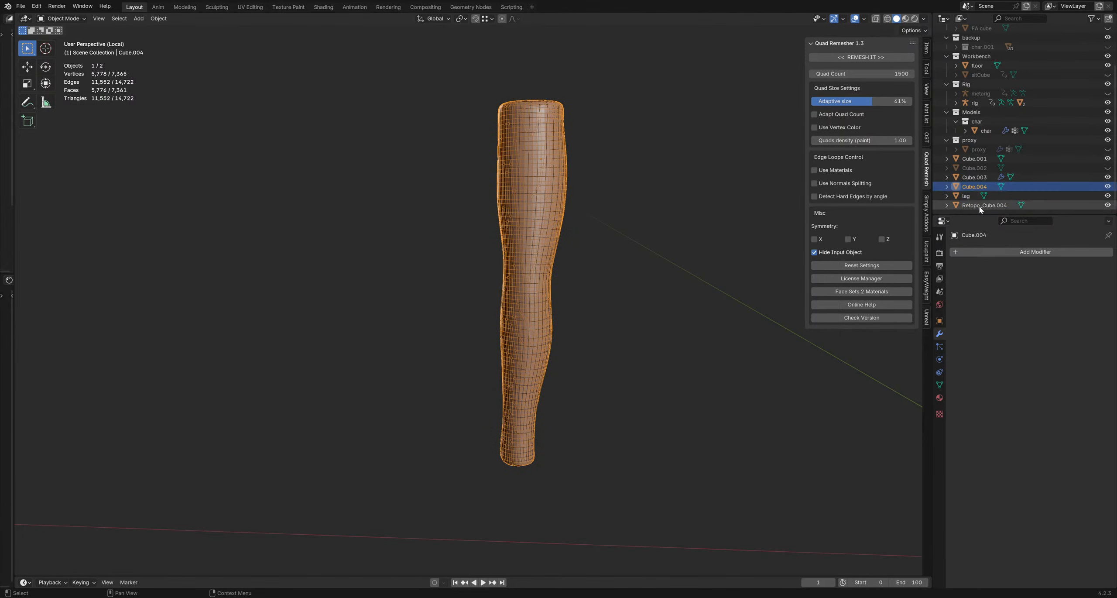
click(979, 206)
scroll(548, 208, up, 1)
shift+middle_drag(562, 215, 540, 208)
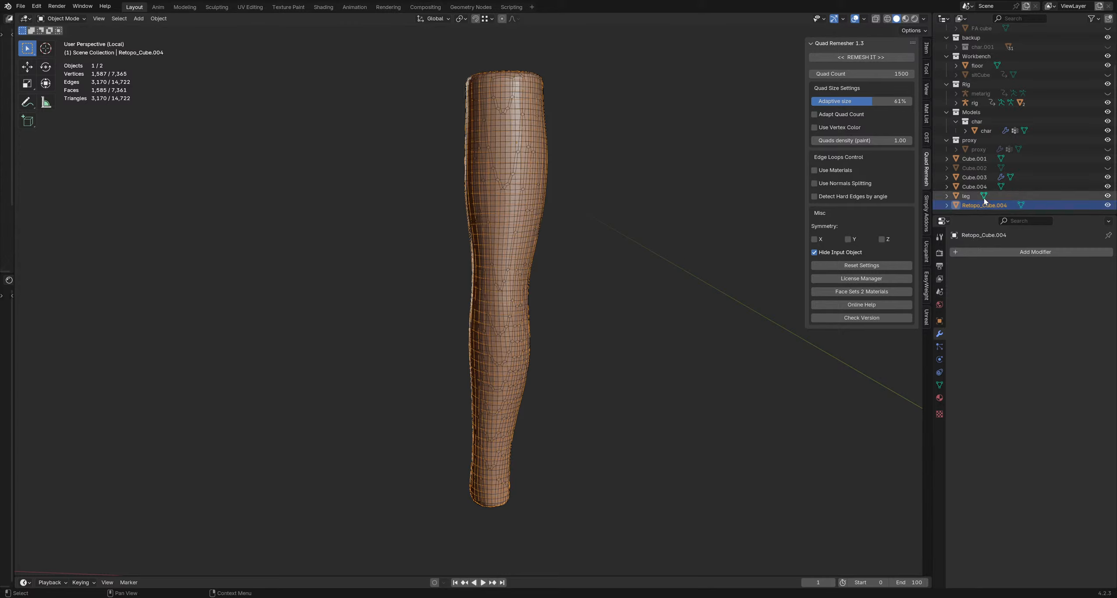
click(1107, 187)
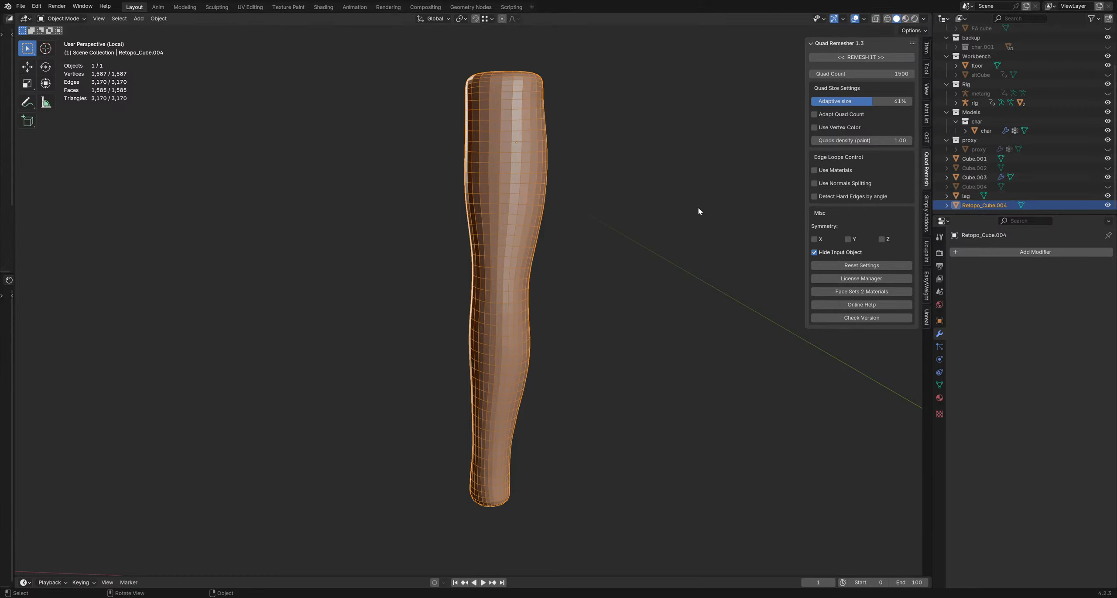
Step: Put Retopo_Cube.004 in Sculpt Mode and mask the entire thigh down to the knee
middle_drag(546, 247, 549, 125)
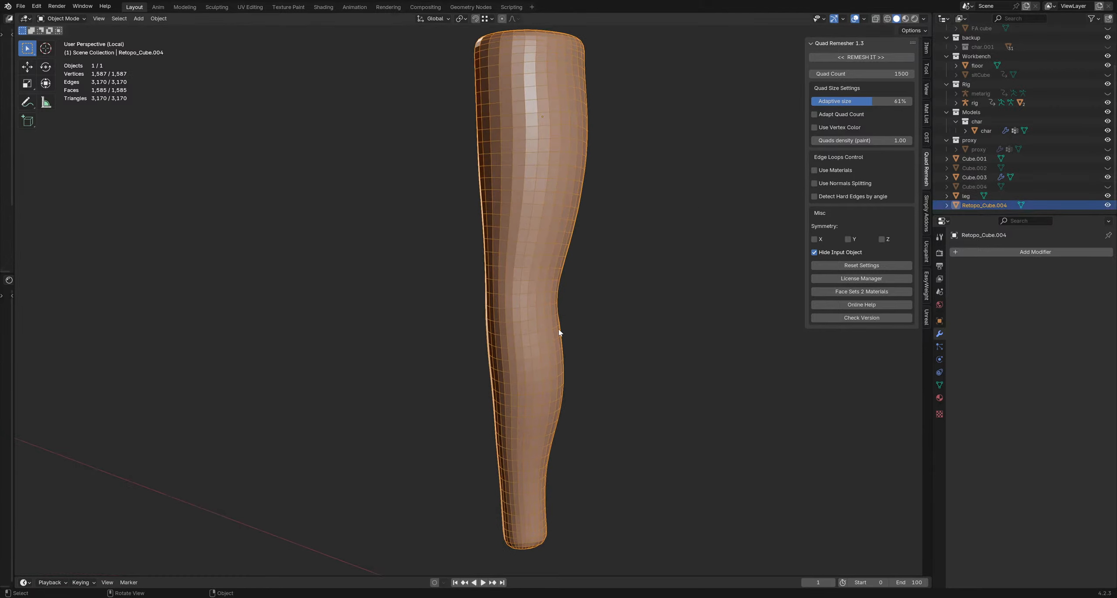
middle_drag(559, 333, 478, 289)
key(ctrl+Tab)
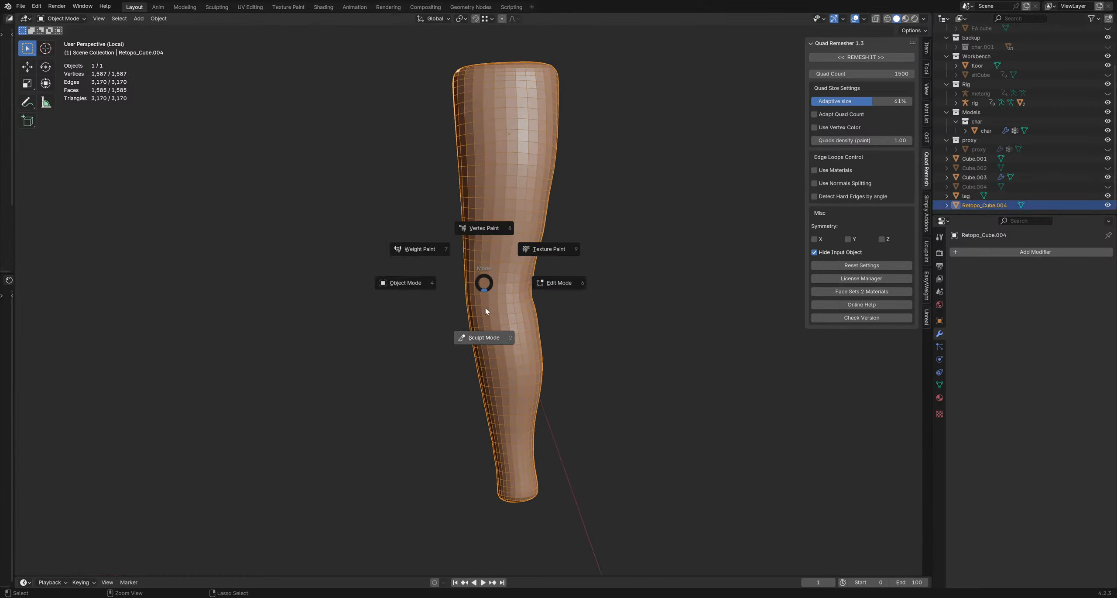
click(486, 311)
mouse_move(515, 46)
mouse_down()
mouse_move(587, 237)
mouse_move(551, 285)
mouse_move(402, 284)
mouse_up()
shift+middle_drag(524, 289, 511, 241)
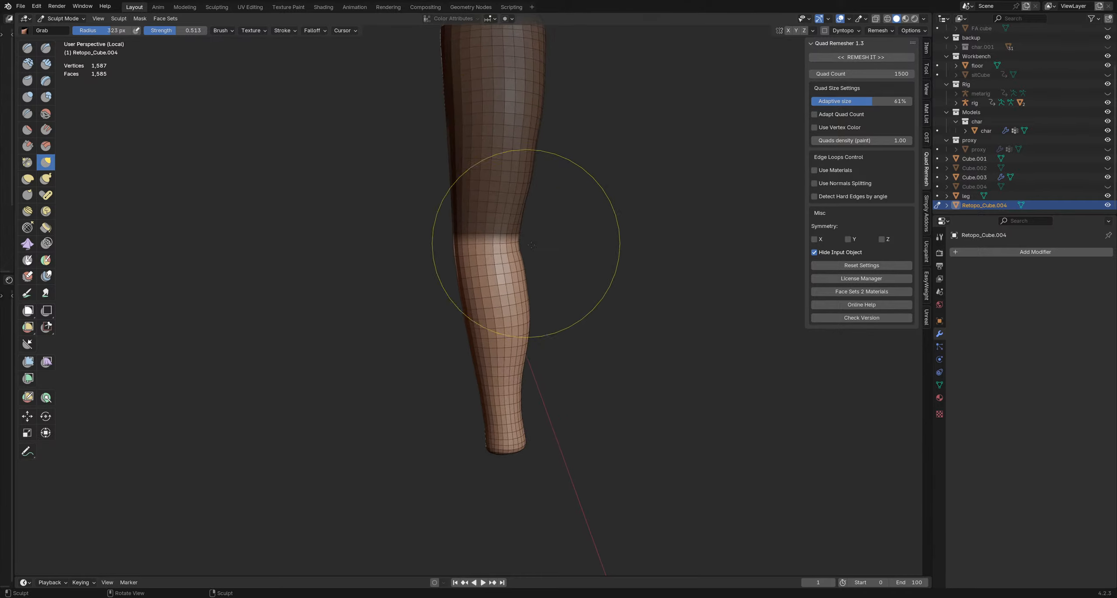
Step: Cancel the voxel size adjustment and activate the Transform tool for the masked leg
key(r)
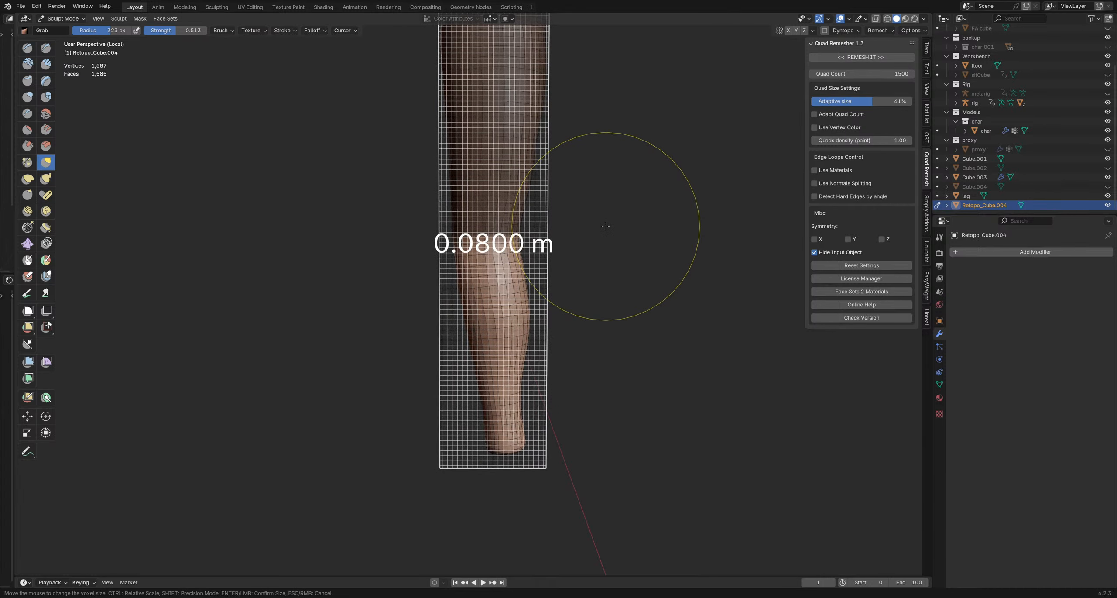
click(609, 227)
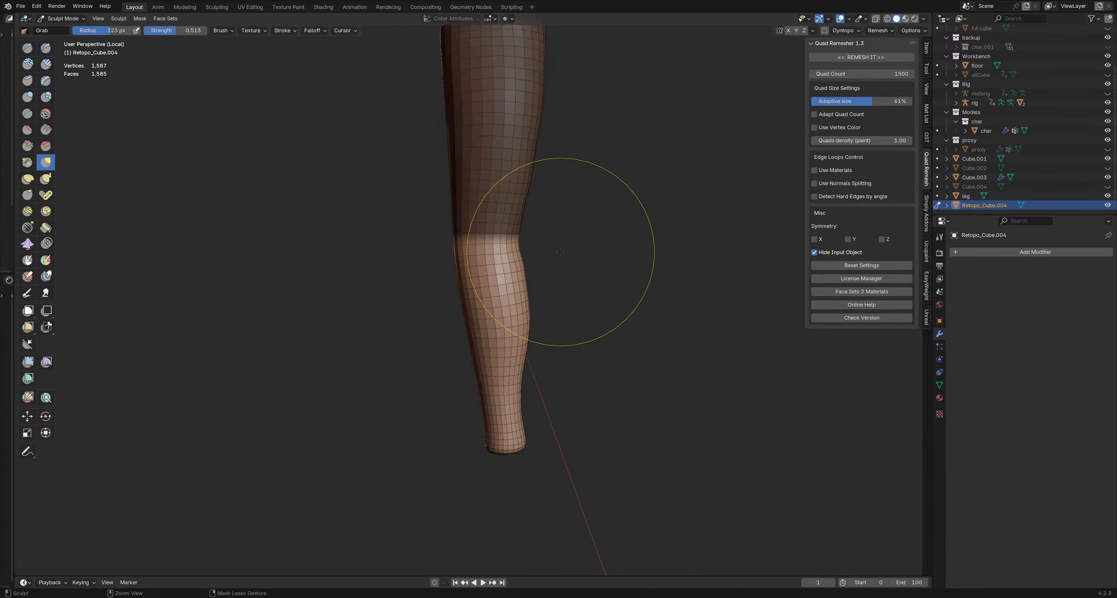
key(q)
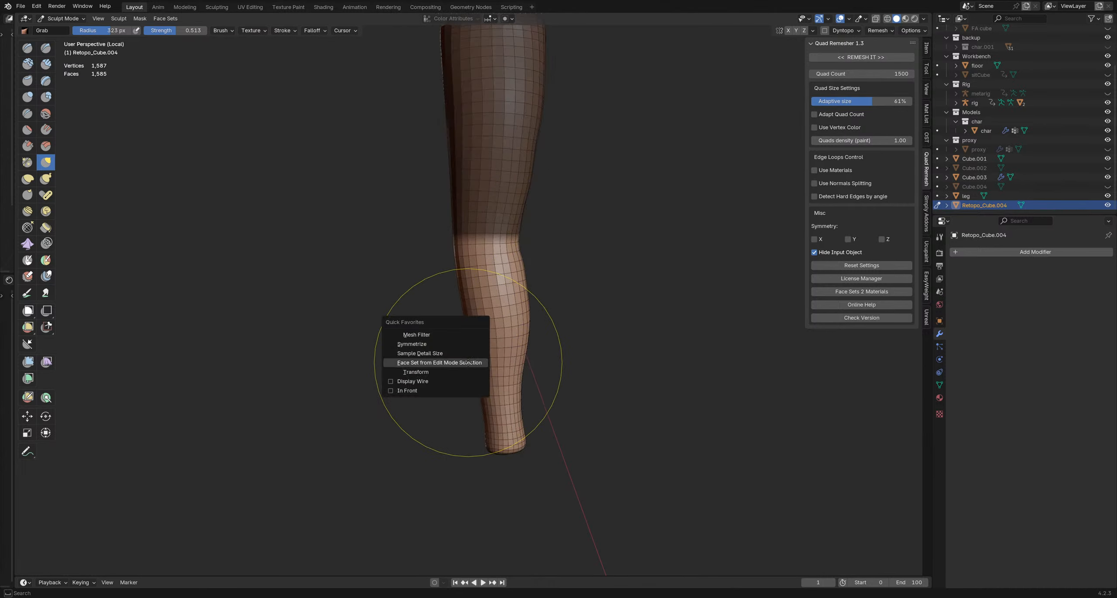
click(417, 371)
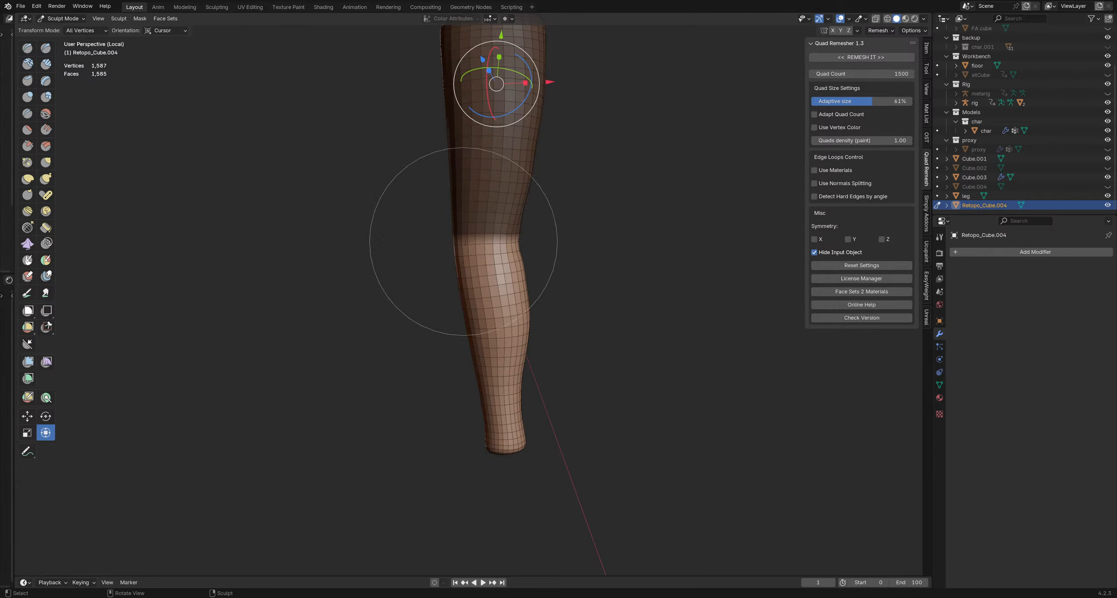
shift+middle_drag(505, 236, 501, 251)
mouse_move(579, 136)
middle_down()
mouse_move(620, 137)
mouse_move(579, 135)
middle_up()
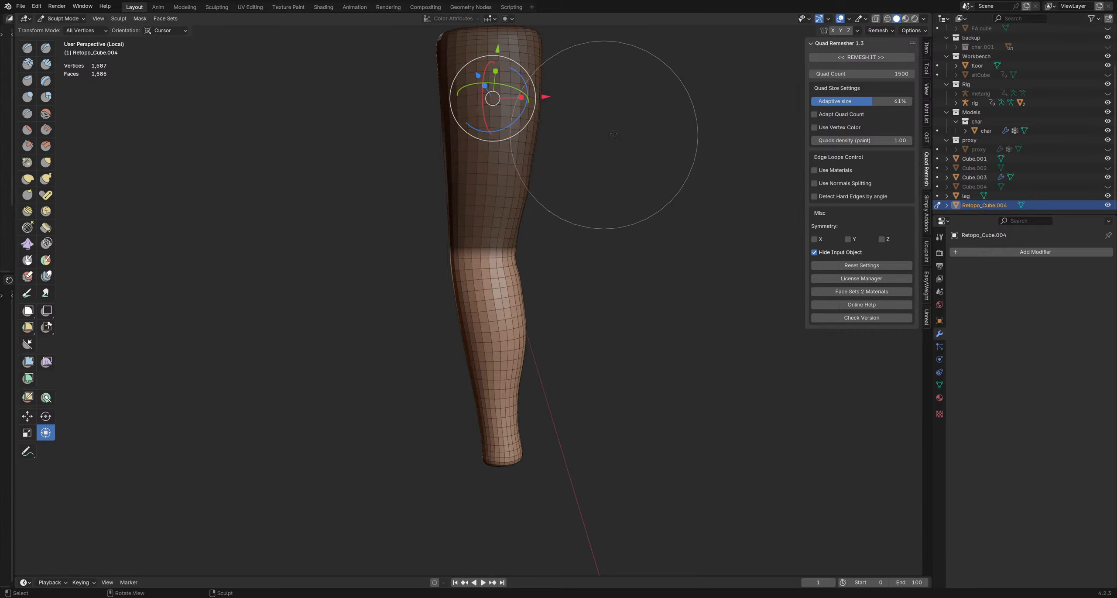
Step: Return to Object Mode, restrict transforms to Origins, and move the leg's origin down to the knee
click(926, 50)
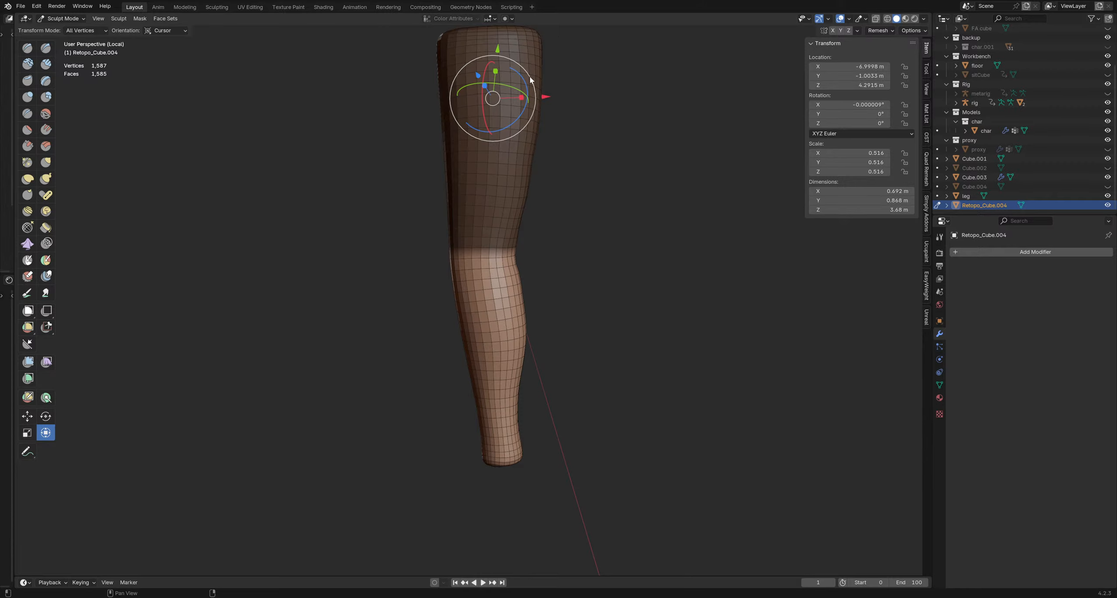
key(ctrl+Tab)
click(437, 63)
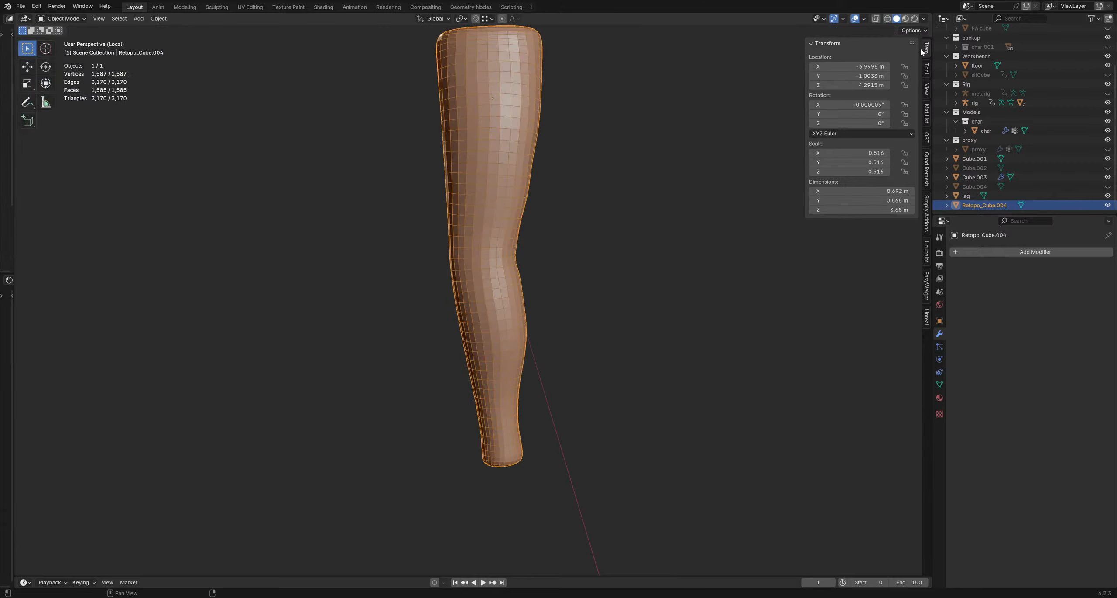
click(927, 69)
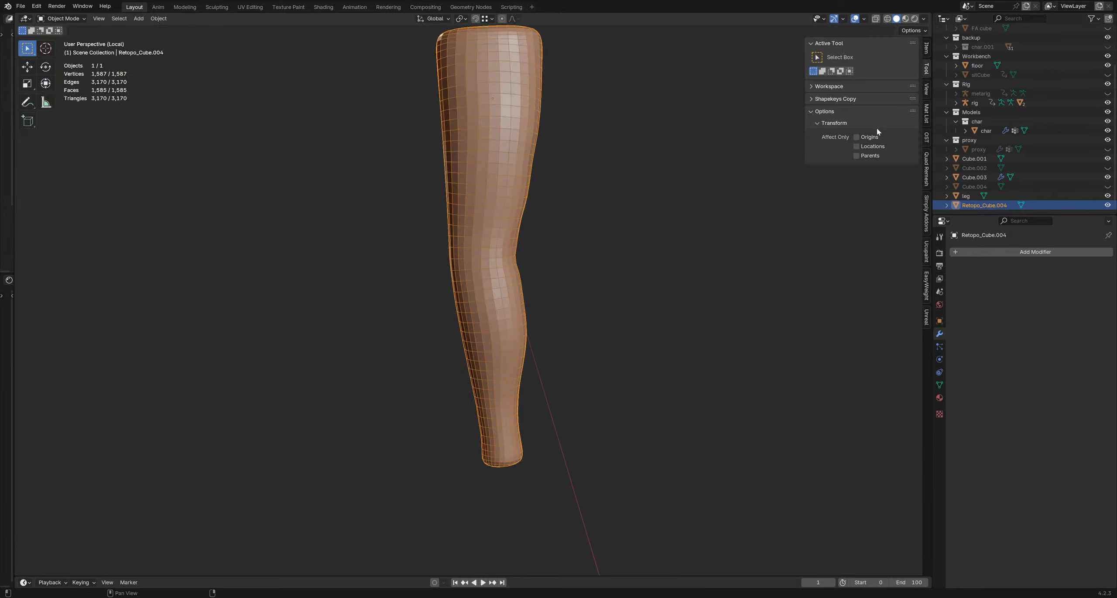
key(g)
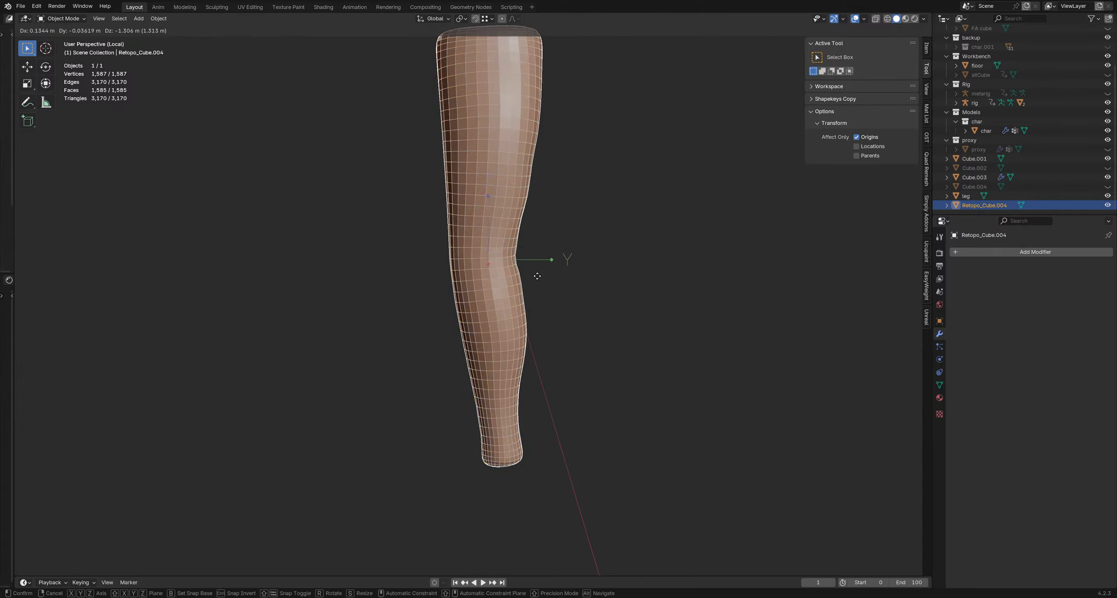
click(537, 275)
Step: Lower the origin slightly and center it across the knee's width, moving it about -0.265 m in X
key(g)
middle_drag(574, 279, 462, 296)
click(573, 288)
key(g)
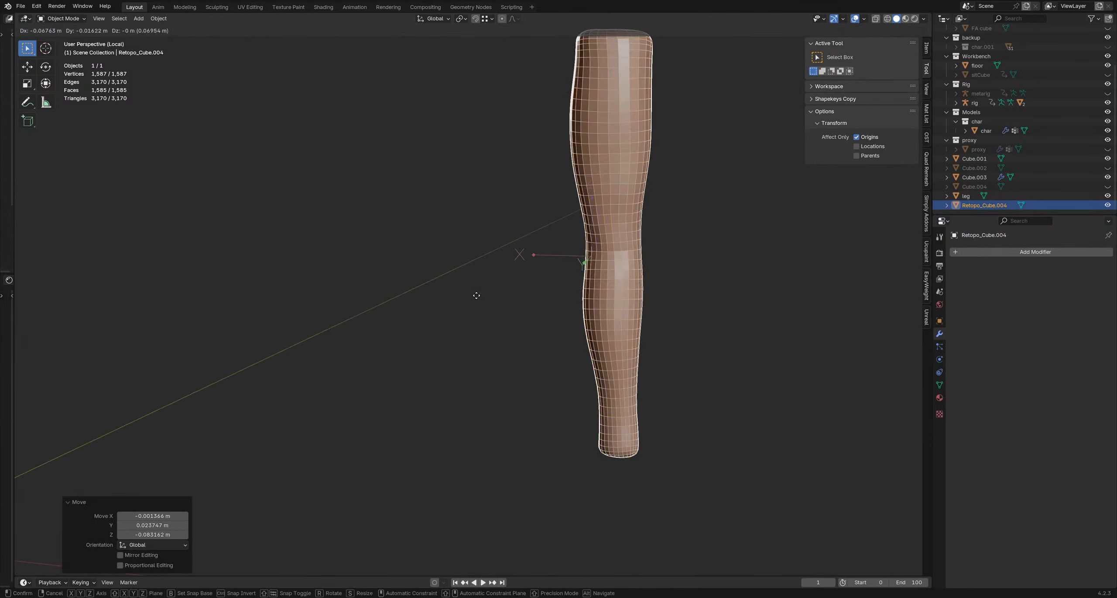
click(534, 292)
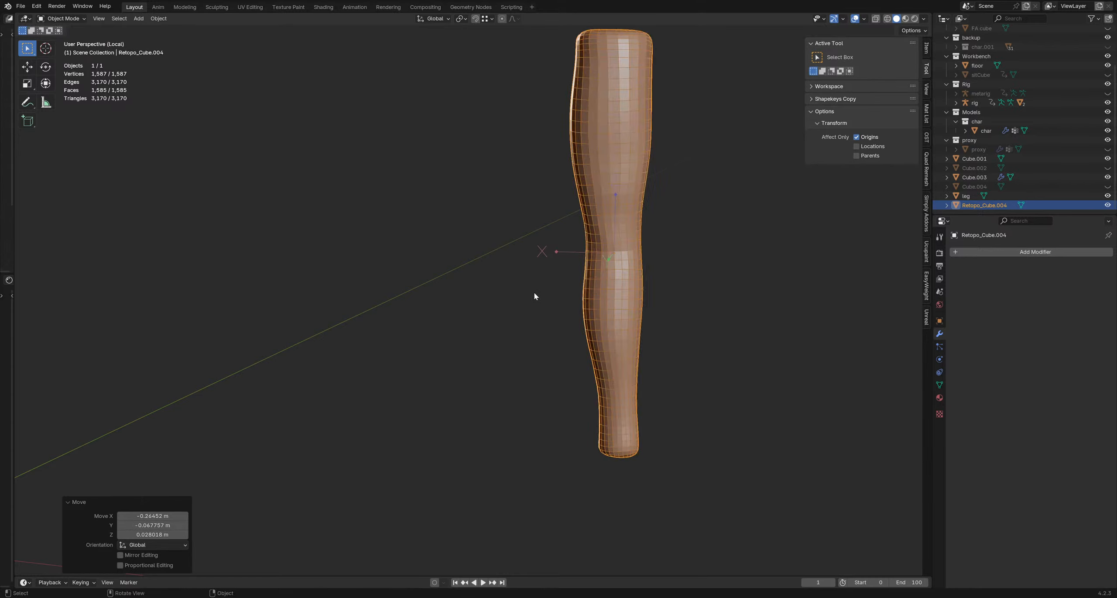
Step: Fine-tune the origin's depth and height at the knee joint from the side, finishing with about 0.032 m in Y
middle_drag(535, 291, 597, 265)
key(g)
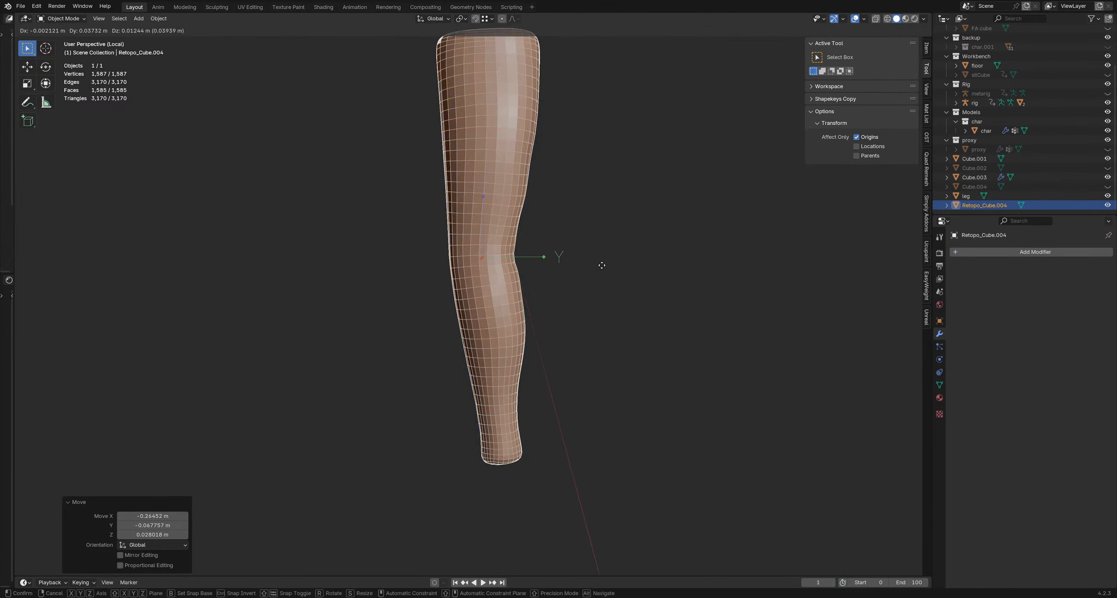
click(587, 268)
key(g)
click(592, 265)
scroll(593, 264, up, 1)
middle_drag(593, 263, 656, 250)
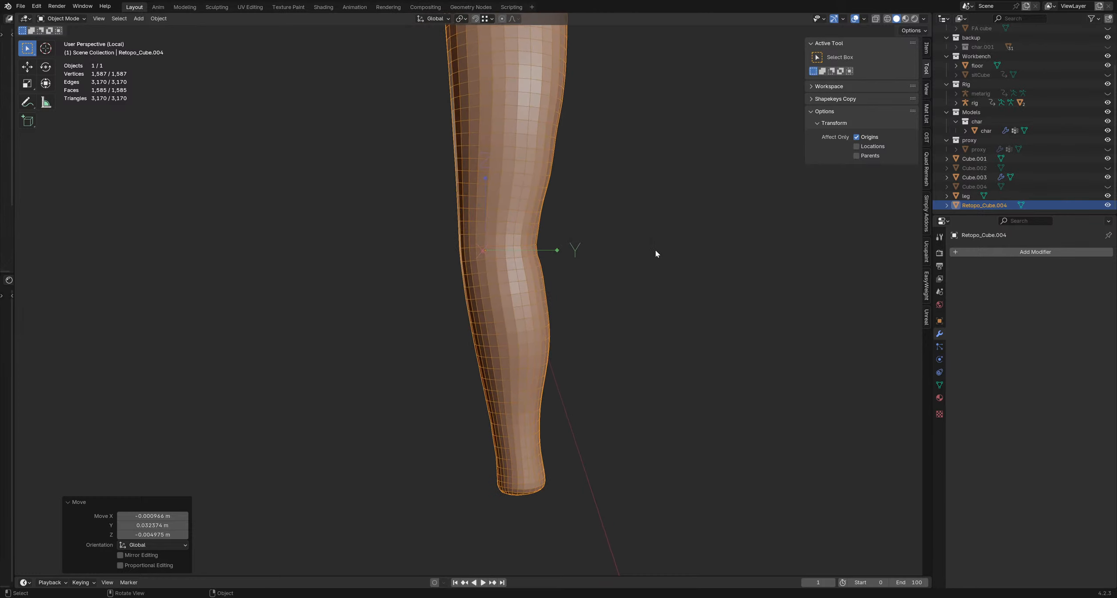
Step: Return to Sculpt Mode and rotate the unmasked lower leg about the knee until it folds up behind the thigh
key(ctrl+Tab)
drag(526, 247, 312, 237)
drag(538, 252, 507, 210)
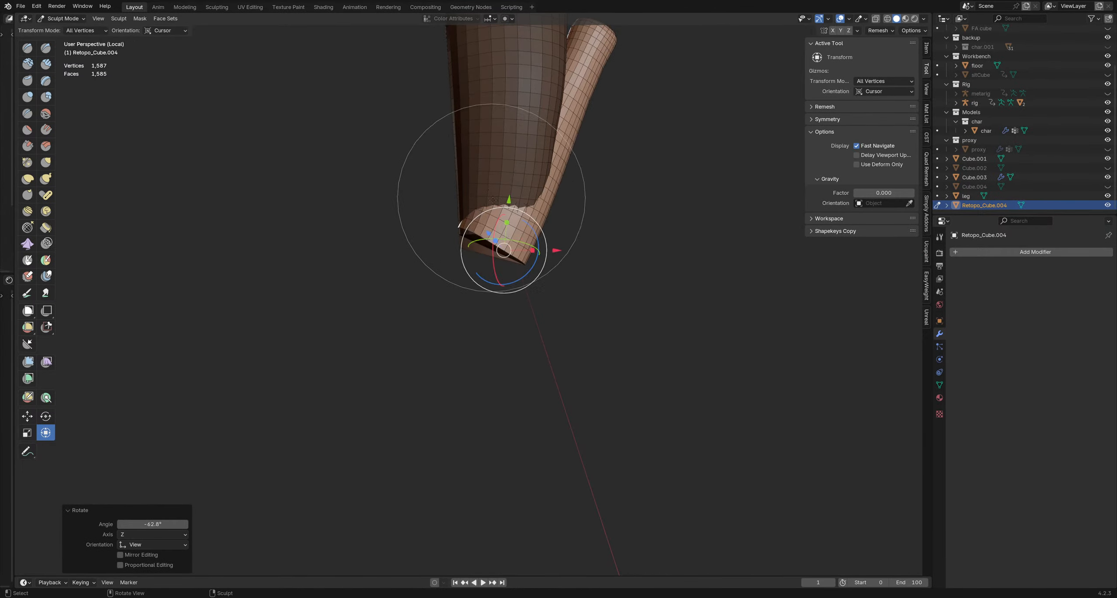
Step: Undo the last fold rotation and shift the unmasked lower leg backward in X, the last move about 0.13 m
key(ctrl+z)
mouse_move(508, 250)
mouse_down()
mouse_move(545, 226)
mouse_move(505, 204)
mouse_move(541, 259)
mouse_move(602, 255)
mouse_up()
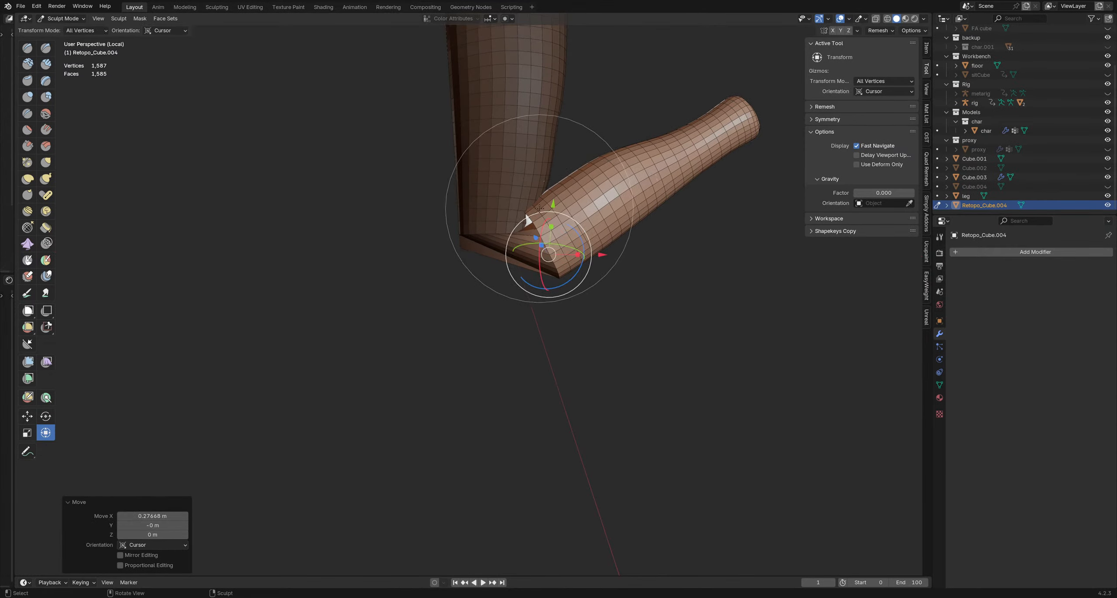
mouse_move(539, 208)
mouse_down()
mouse_move(495, 213)
mouse_move(547, 200)
mouse_move(547, 211)
mouse_up()
key(ctrl+z)
drag(597, 262, 614, 264)
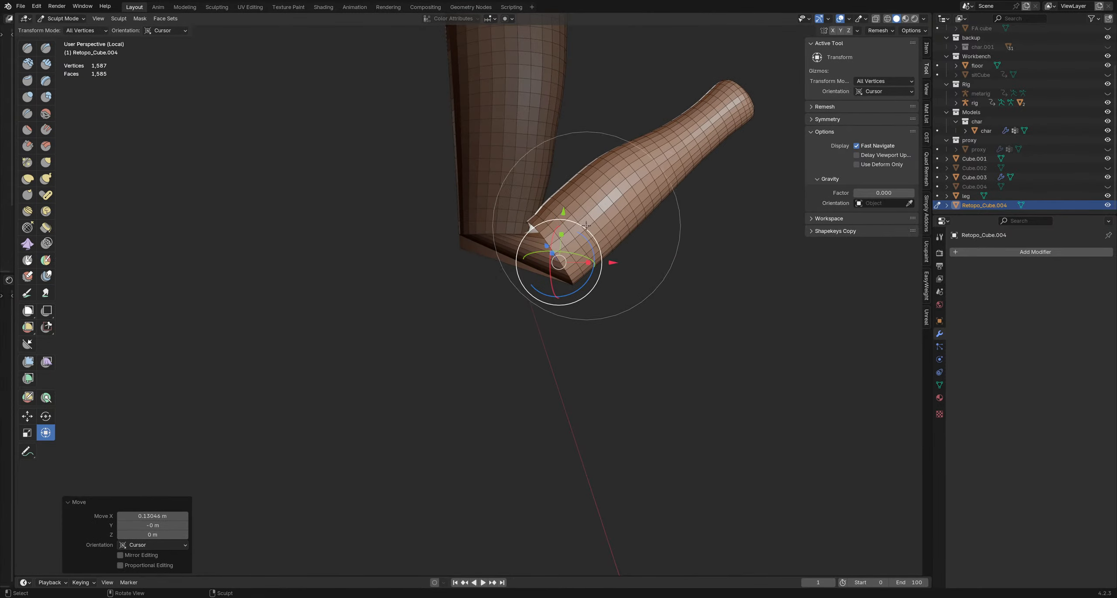
Step: Undo a trial rotation, fold the lower leg about -22.5°, and line it up from behind with about -6.4° and 0.7° rotations
drag(586, 225, 555, 223)
key(ctrl+z)
middle_drag(554, 222, 546, 266)
mouse_move(624, 285)
mouse_down()
mouse_move(615, 262)
mouse_move(621, 273)
mouse_up()
middle_drag(566, 241, 550, 282)
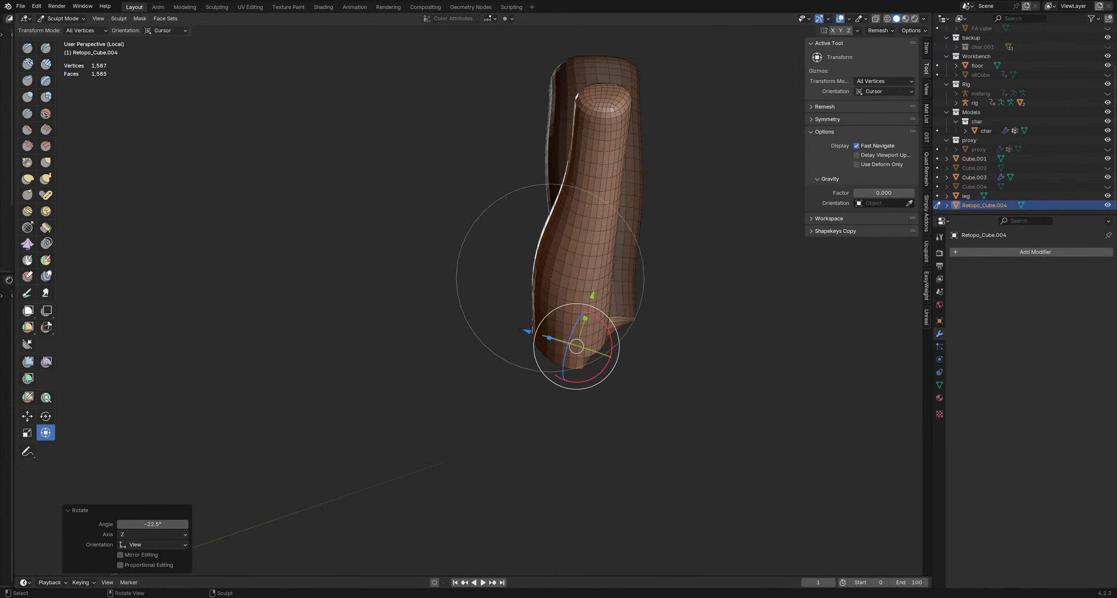
drag(558, 306, 553, 310)
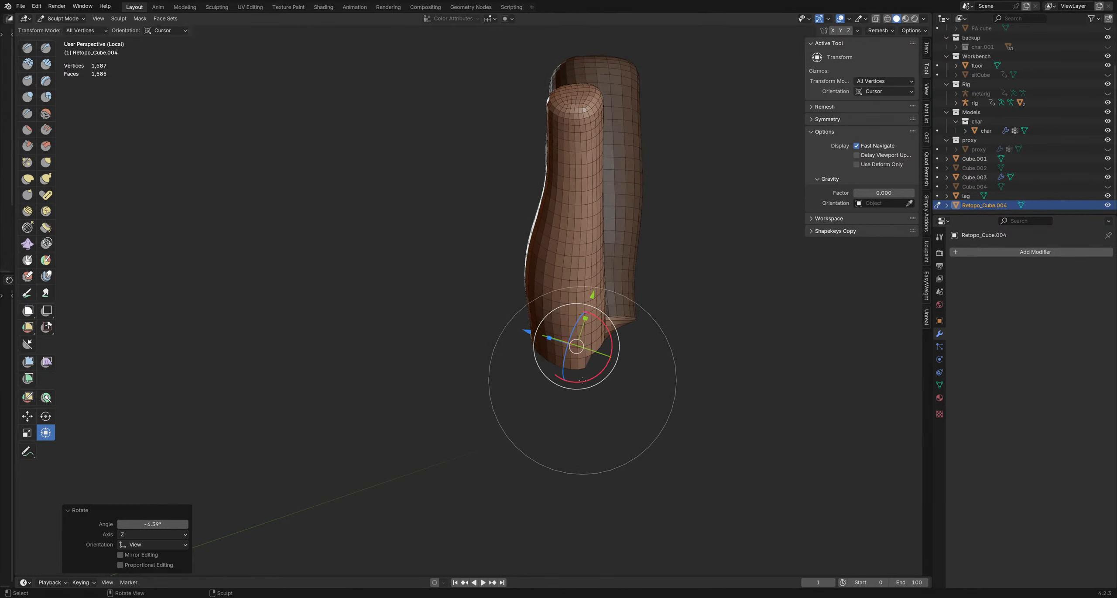
drag(574, 389, 574, 391)
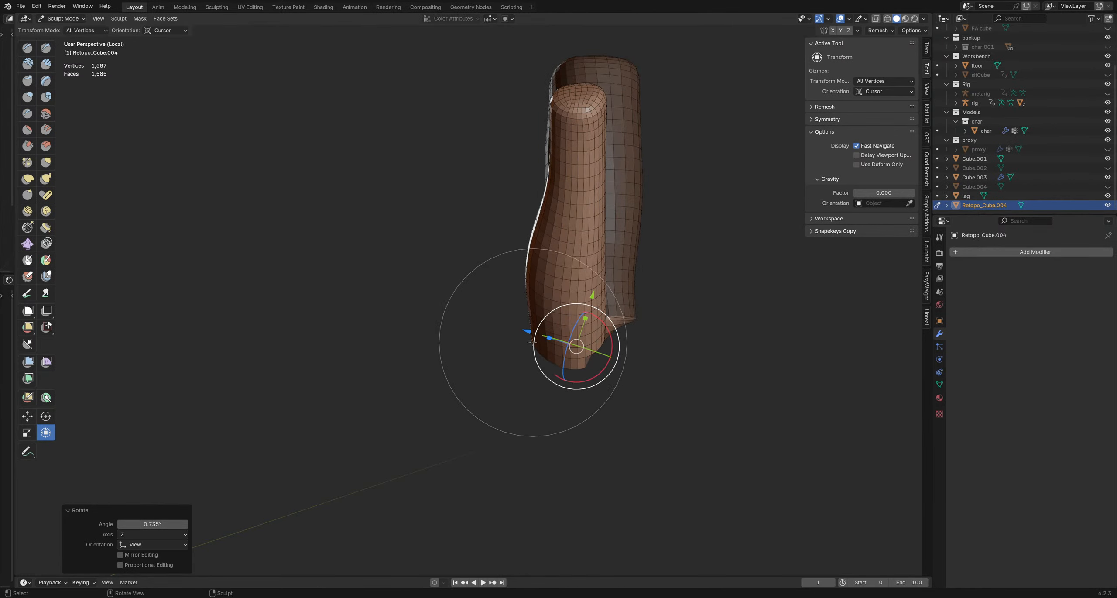
Step: Adjust the lower leg's position at the knee, finishing about 0.107 m in Z, and rotate it about -15.9° toward the thigh
drag(533, 332, 564, 336)
mouse_move(568, 324)
middle_down()
mouse_move(679, 315)
mouse_move(667, 317)
middle_up()
drag(538, 324, 543, 351)
mouse_move(501, 311)
mouse_down()
mouse_move(520, 274)
mouse_move(536, 296)
mouse_move(530, 311)
mouse_move(515, 310)
mouse_up()
mouse_move(483, 271)
mouse_down()
mouse_move(469, 256)
mouse_move(478, 257)
mouse_up()
middle_drag(484, 257, 493, 294)
drag(493, 294, 595, 274)
key(r)
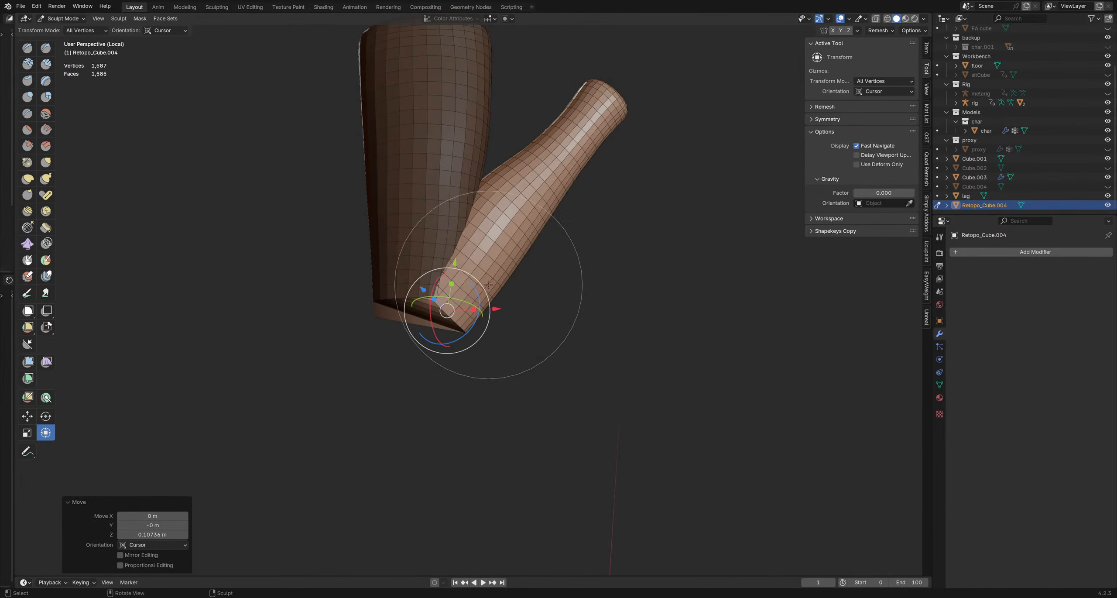
drag(479, 268, 479, 267)
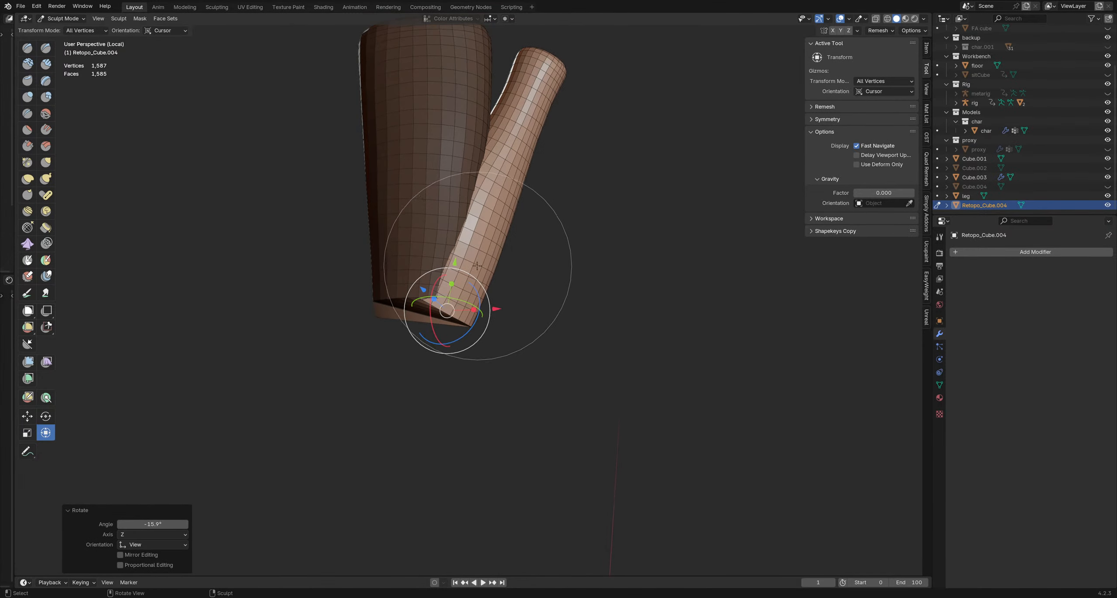
Step: Examine the folded leg in Object Mode and return to Sculpt Mode
key(ctrl+Tab)
click(375, 265)
middle_drag(539, 300, 526, 276)
mouse_move(391, 282)
shift+middle_down()
mouse_move(448, 272)
mouse_move(442, 243)
shift+middle_up()
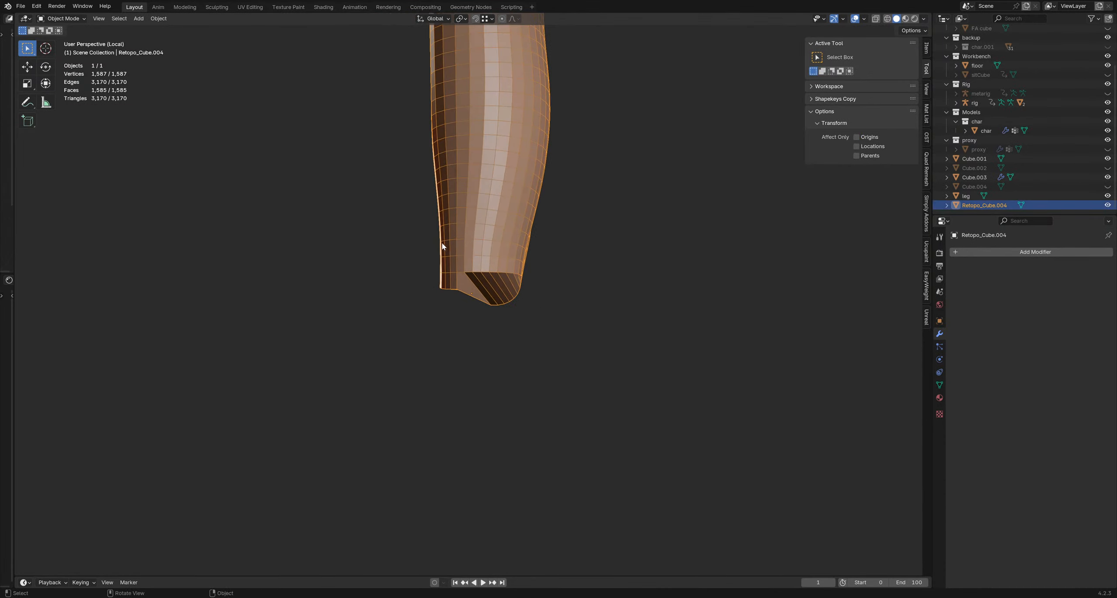
key(ctrl+Tab)
click(456, 320)
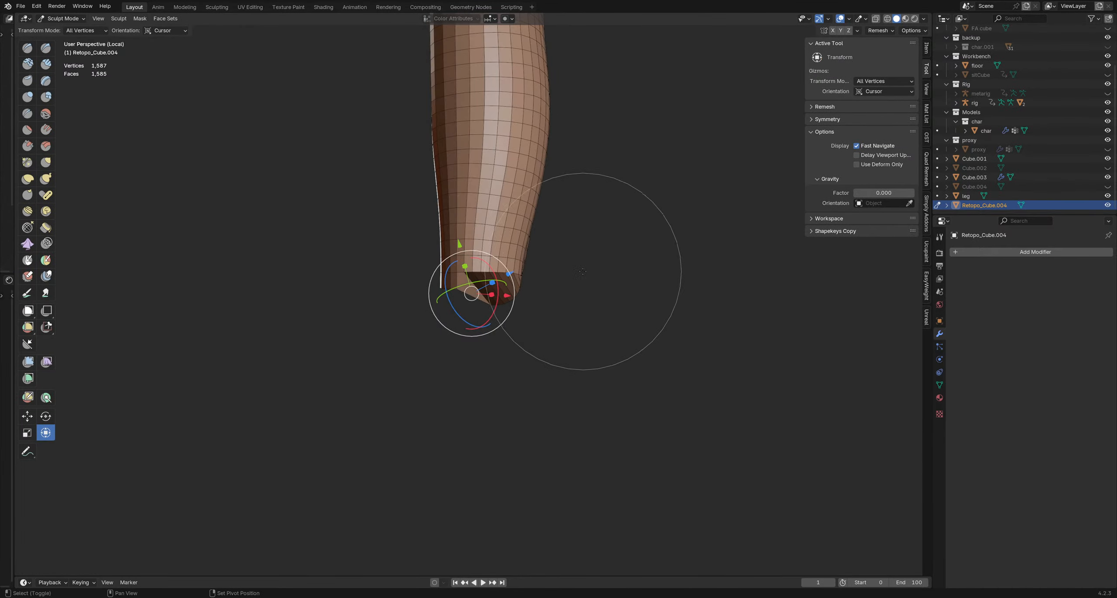
Step: Reshape the collapsed front of the knee with a resized Grab brush
key(g)
middle_drag(503, 374, 452, 277)
key(f)
click(425, 278)
drag(430, 281, 474, 271)
mouse_move(532, 274)
middle_down()
mouse_move(494, 268)
mouse_move(515, 265)
mouse_move(503, 258)
middle_up()
Step: Inflate the sunken knee area with the Inflate brush at 246 px radius and 0.280 strength
key(i)
key(shift+f)
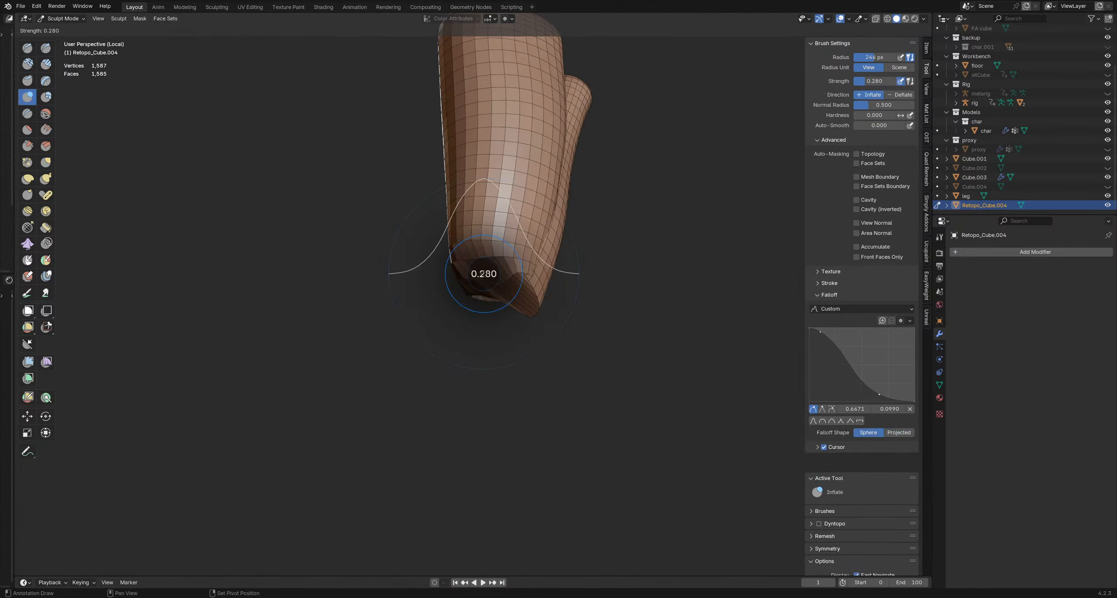
click(501, 278)
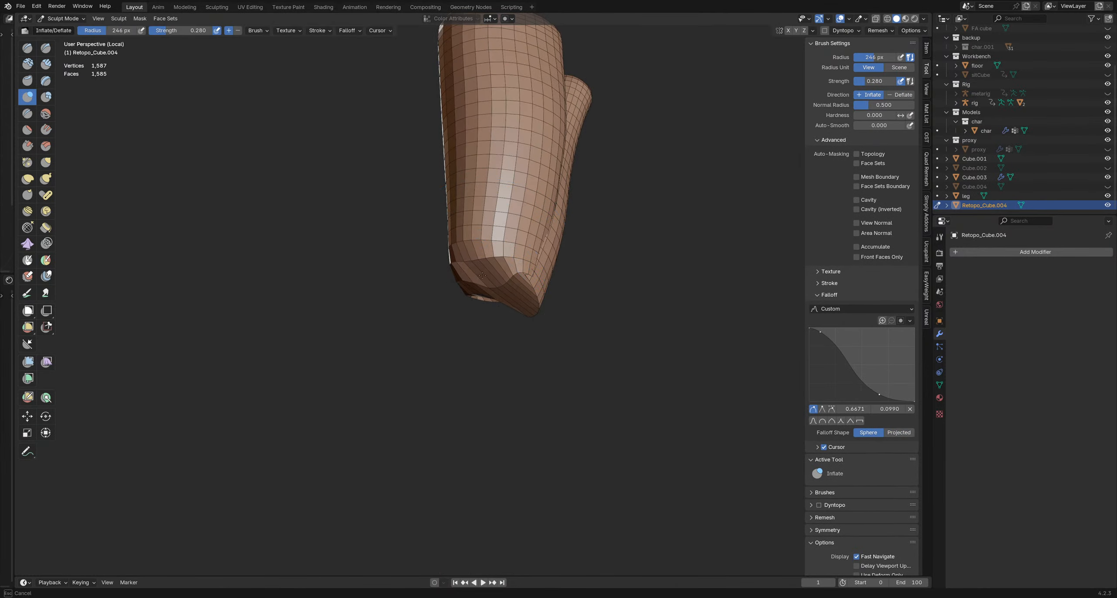
drag(482, 275, 480, 277)
middle_drag(480, 277, 504, 282)
Step: Pull the knee tip and its sides into a fuller shape with the Grab brush at 275 px radius and 0.513 strength
key(g)
drag(495, 265, 480, 288)
mouse_move(478, 292)
middle_down()
mouse_move(463, 296)
mouse_move(481, 281)
middle_up()
drag(482, 280, 486, 285)
middle_drag(518, 281, 499, 278)
drag(501, 282, 513, 311)
drag(495, 288, 498, 302)
middle_drag(499, 298, 480, 270)
drag(480, 269, 486, 279)
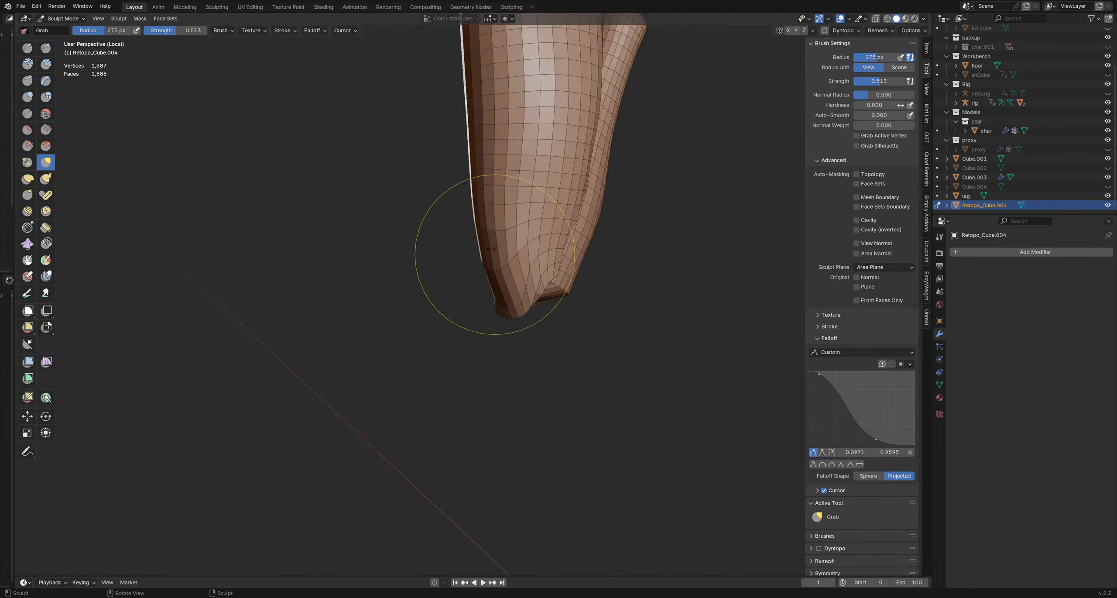
Step: Reduce the Grab brush radius to 202 px and adjust the knee tip from the opposite side
middle_drag(490, 249, 486, 243)
key(f)
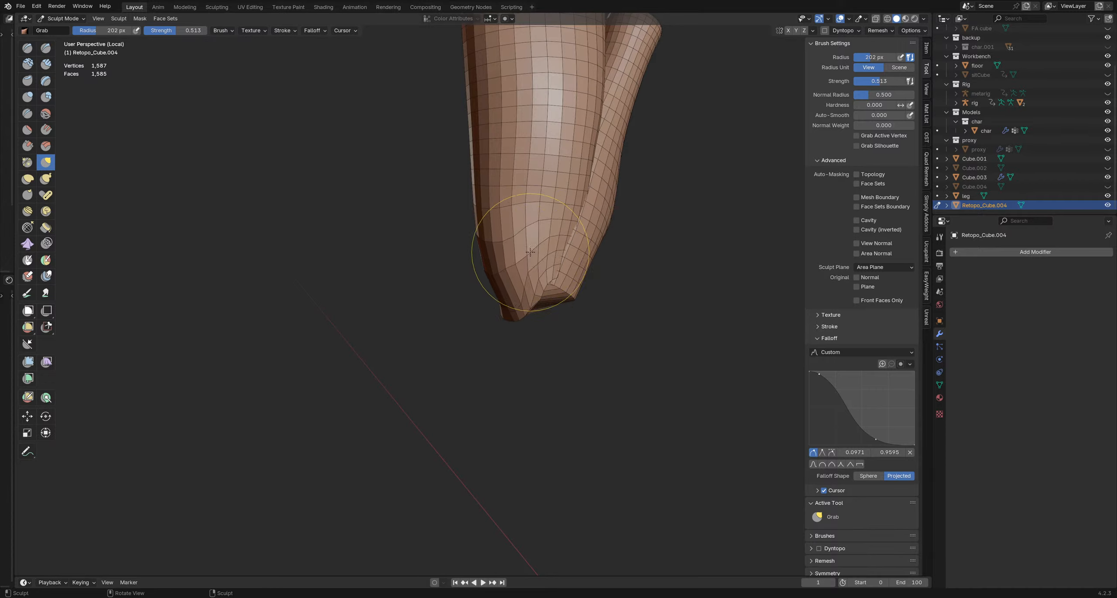
middle_drag(530, 252, 446, 268)
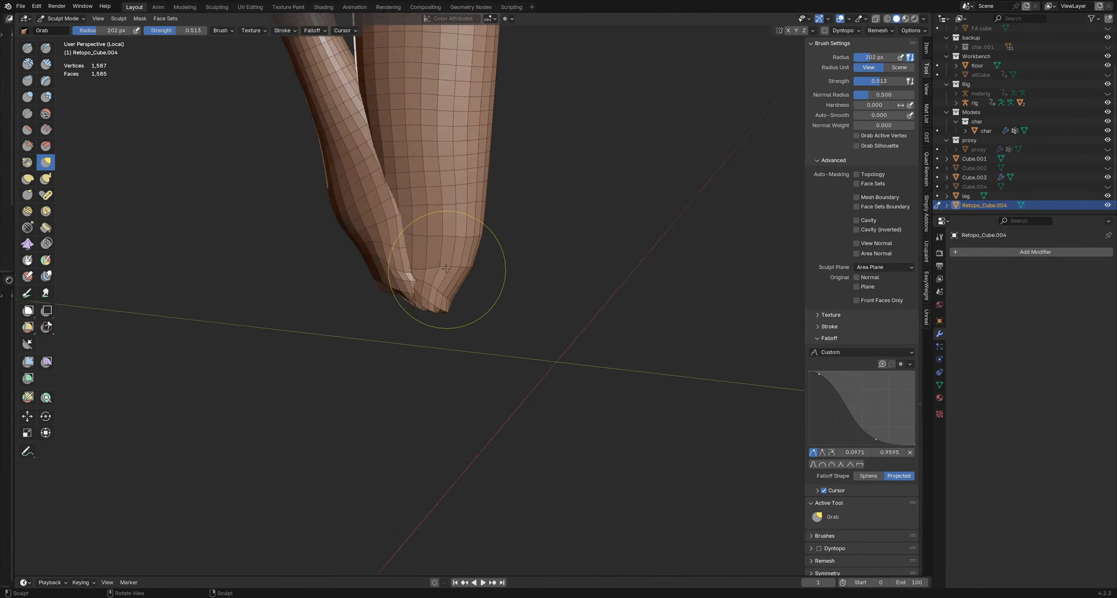
drag(442, 290, 446, 293)
middle_drag(457, 296, 393, 289)
mouse_move(479, 271)
middle_down()
mouse_move(345, 260)
mouse_move(452, 264)
middle_up()
shift+middle_drag(520, 259, 471, 308)
Step: Enter Edit Mode with face selection and select a face on the ankle end cap of the lower leg
key(Tab)
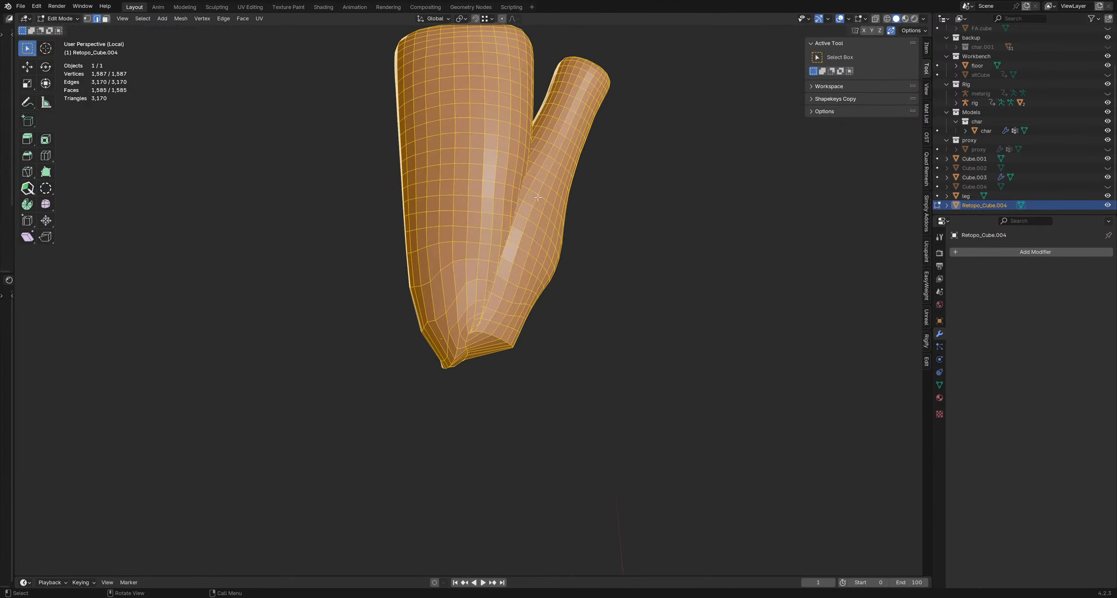
scroll(612, 148, down, 1)
click(612, 148)
middle_drag(611, 140, 542, 110)
drag(519, 97, 576, 128)
middle_drag(577, 128, 567, 169)
scroll(579, 81, up, 3)
click(596, 95)
key(3)
mouse_move(594, 96)
middle_down()
mouse_move(578, 140)
mouse_move(574, 123)
mouse_move(589, 110)
middle_up()
click(580, 78)
Step: Grow the face selection from the ankle cap until it covers the whole lower leg down to the knee
key(ctrl+KP_Add)
key(ctrl+KP_Add)
key(ctrl+KP_Add)
key(ctrl+KP_Add)
key(ctrl+KP_Add)
key(ctrl+KP_Add)
key(ctrl+KP_Add)
key(ctrl+KP_Add)
key(ctrl+KP_Add)
key(ctrl+KP_Add)
key(ctrl+KP_Add)
key(ctrl+KP_Add)
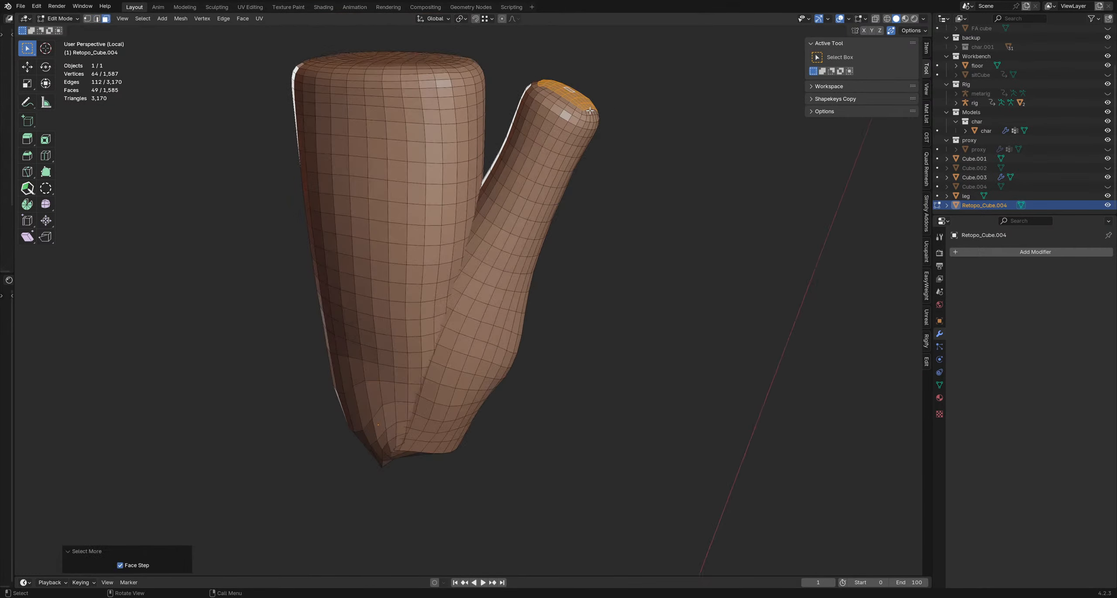
key(ctrl+KP_Add)
key(ctrl+KP_Add)
key(ctrl+KP_Add)
key(ctrl+KP_Add)
key(ctrl+KP_Add)
key(ctrl+KP_Add)
key(ctrl+KP_Add)
key(ctrl+KP_Add)
key(ctrl+KP_Add)
key(ctrl+KP_Add)
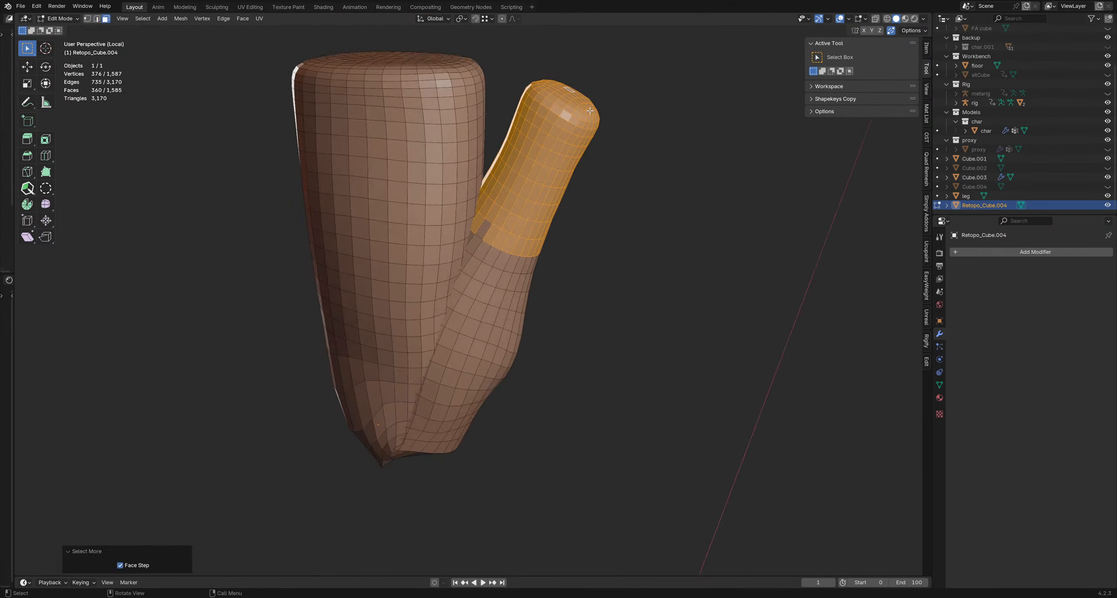
key(ctrl+KP_Add)
key(ctrl+KP_Add)
middle_drag(564, 305, 454, 328)
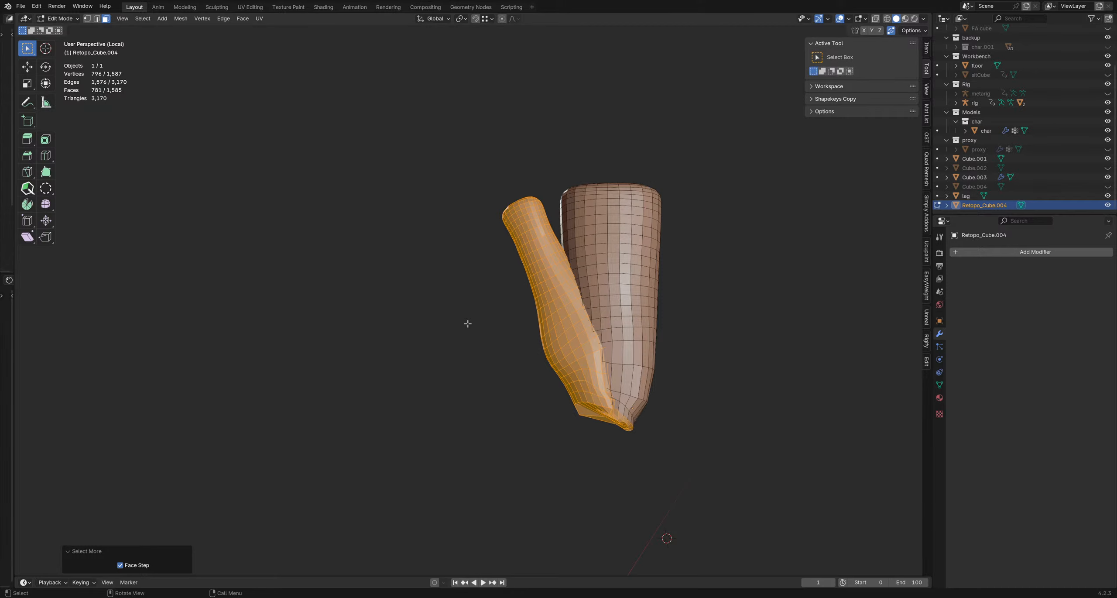
middle_drag(480, 324, 563, 338)
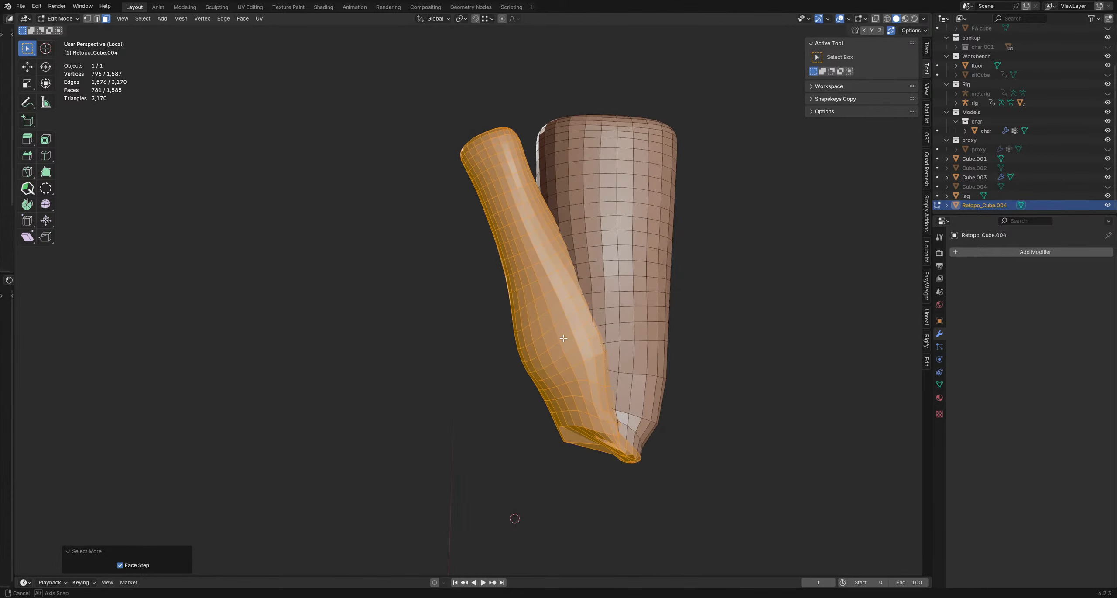
Step: Return to Sculpt Mode and create a face set from the Edit Mode selection
key(ctrl+Tab)
click(554, 391)
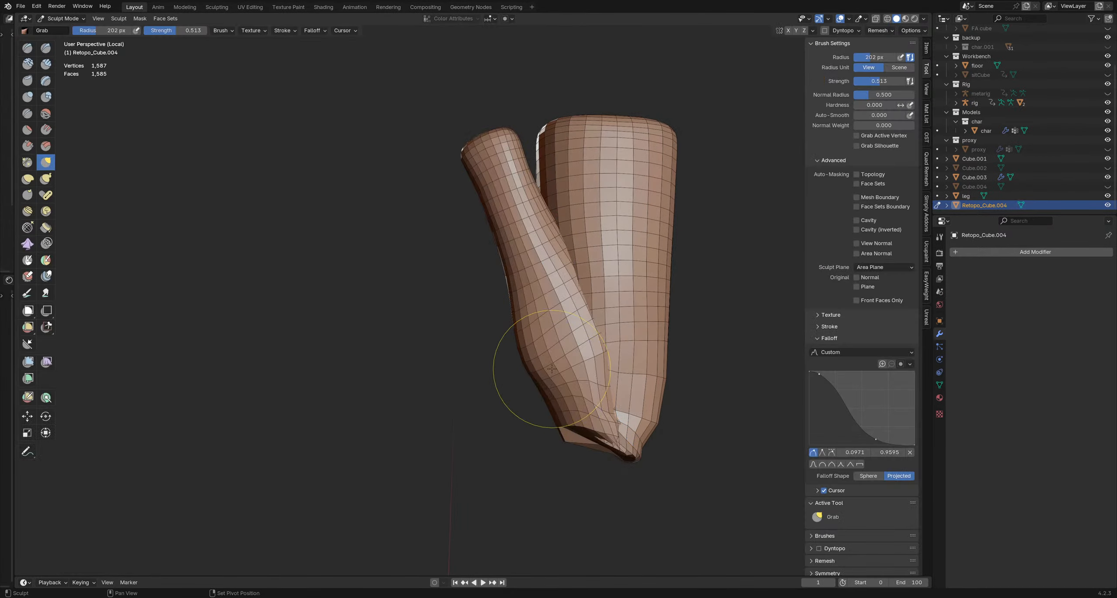
middle_drag(536, 381, 466, 403)
key(q)
click(478, 323)
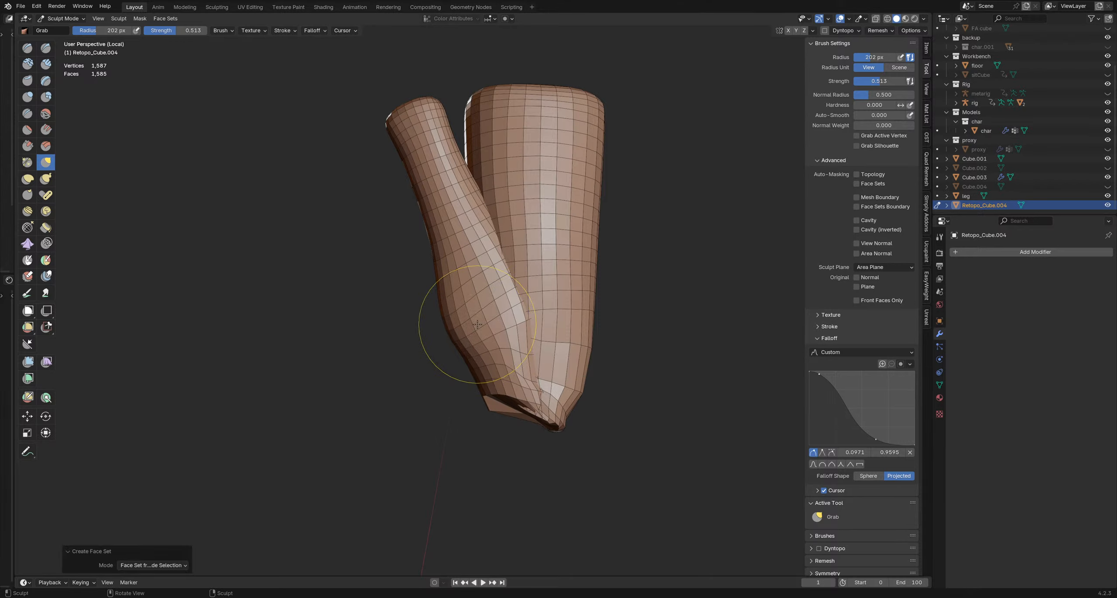
Step: Hide the lower-leg face set, invert the mask so the visible thigh is masked, and show the lower leg again
key(ctrl+Tab)
click(486, 359)
key(h)
key(ctrl+i)
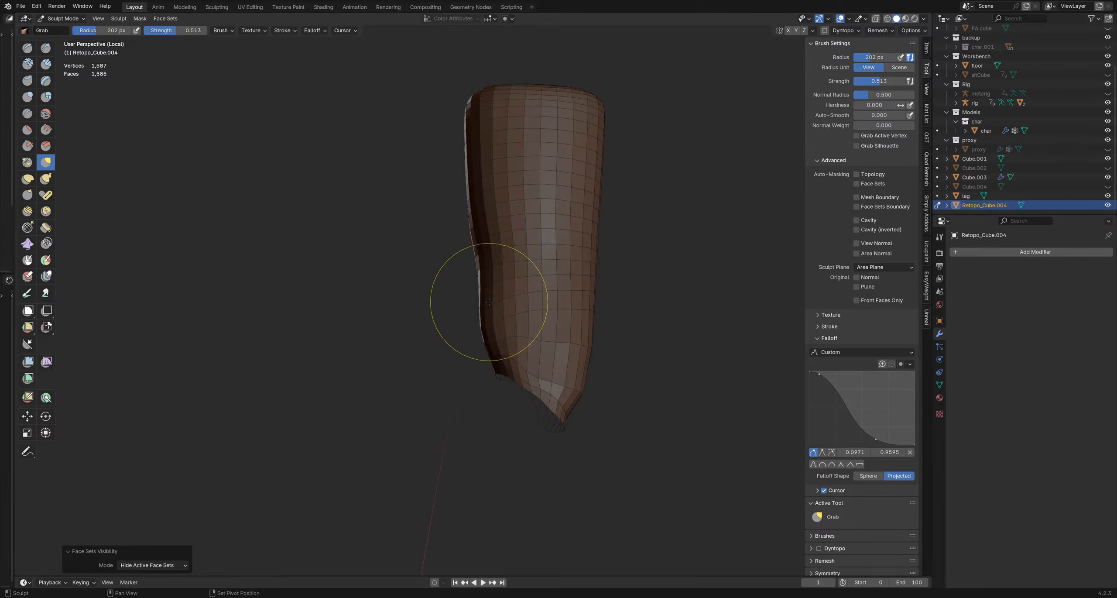
key(h)
key(ctrl+Tab)
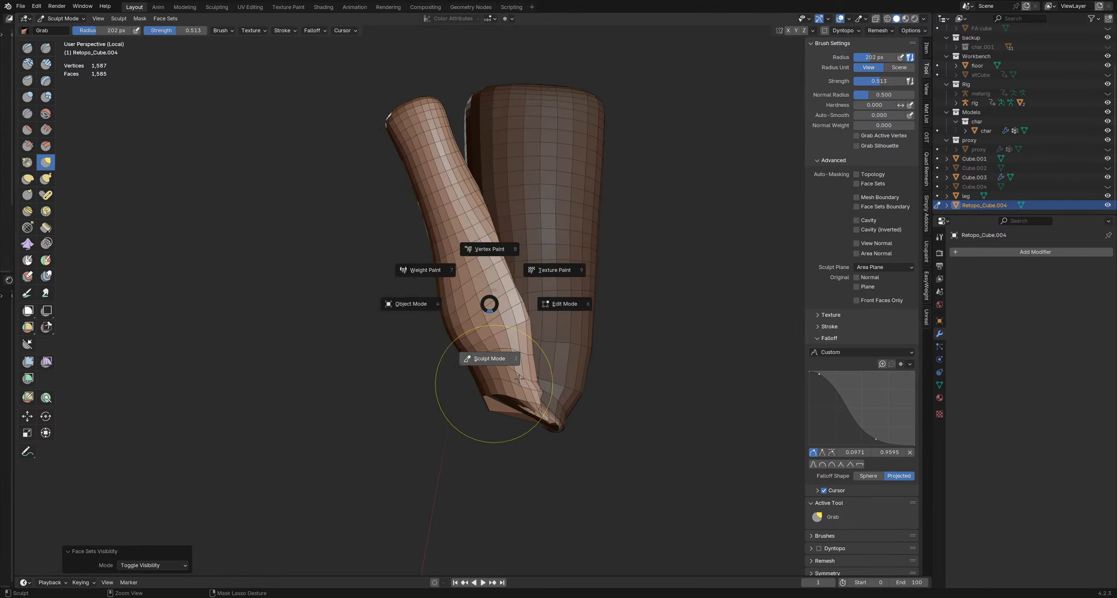
click(493, 357)
Step: Reshape the knee end of the unmasked lower leg with the Grab brush, undoing the first stroke and retrying with another radius
key(f)
click(554, 417)
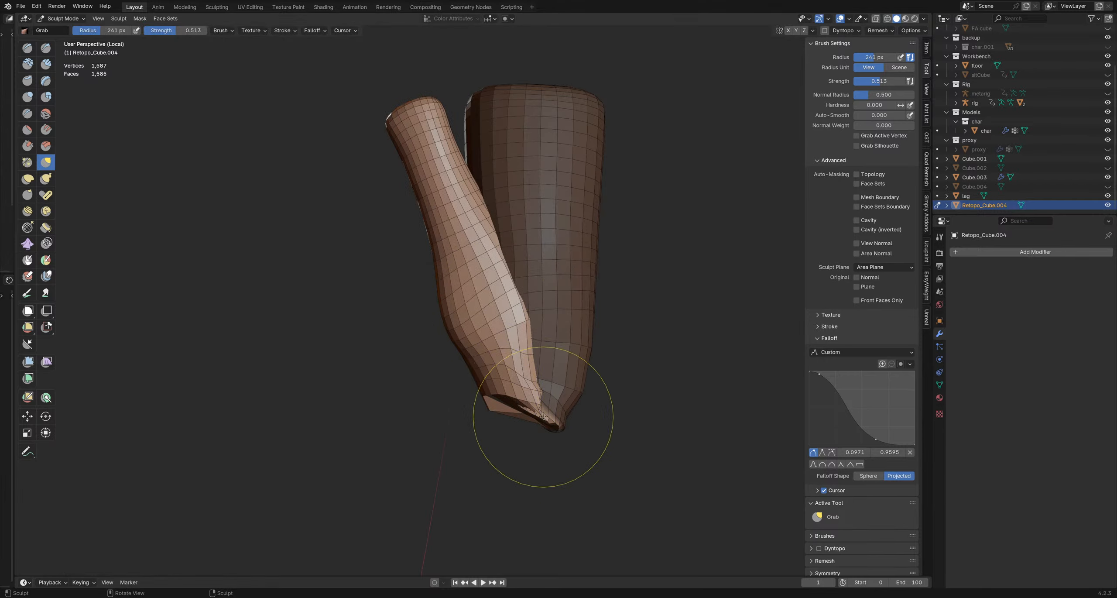
drag(545, 416, 508, 419)
key(ctrl+z)
key(f)
click(552, 414)
mouse_move(511, 414)
mouse_down()
mouse_move(531, 441)
mouse_move(538, 412)
mouse_move(554, 417)
mouse_up()
Step: Invert the mask to free the thigh and pull its knee end into shape with the Grab brush at 327 px radius
key(ctrl+i)
key(f)
click(558, 429)
drag(539, 410, 553, 418)
drag(542, 410, 555, 417)
middle_drag(567, 408, 572, 384)
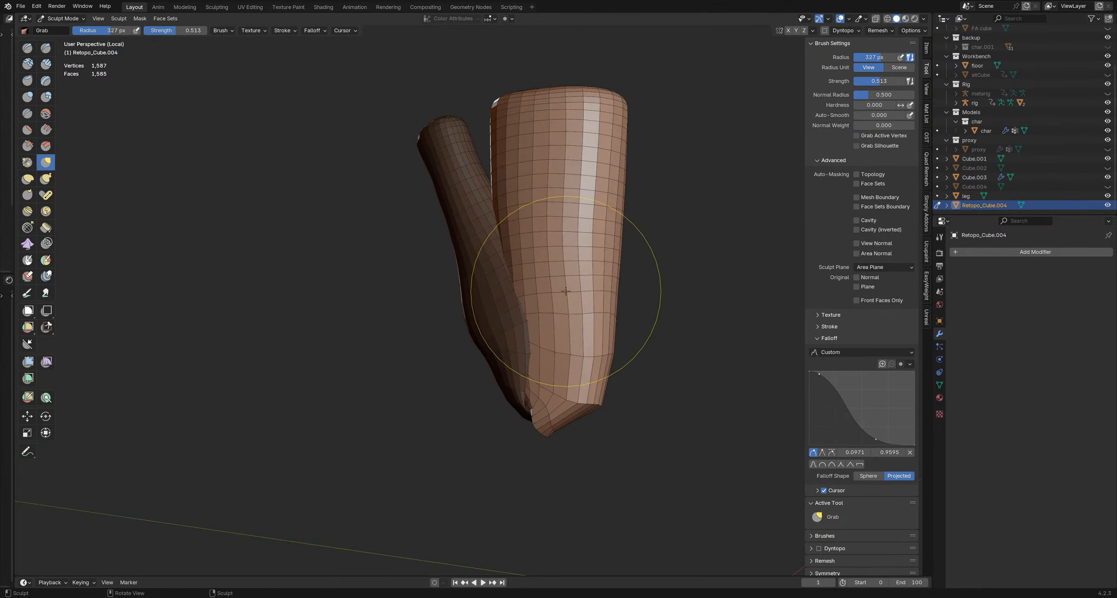
Step: Even out the stretched polygons on the lower thigh with the Slide Relax brush at 363 px radius and 1.000 strength
key(shift+g)
key(bracketright)
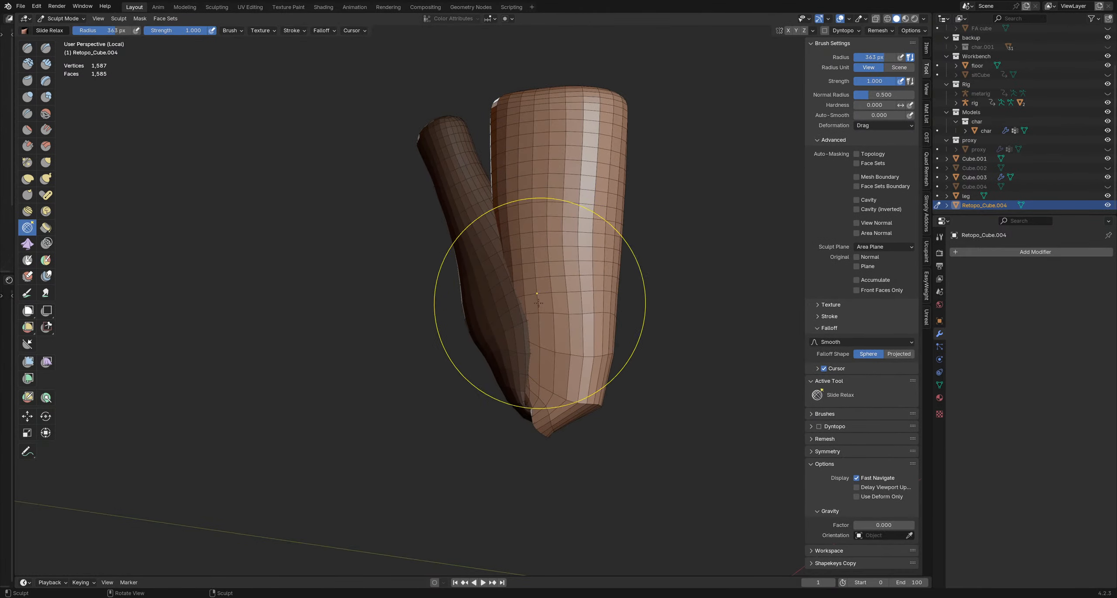
drag(550, 333, 569, 367)
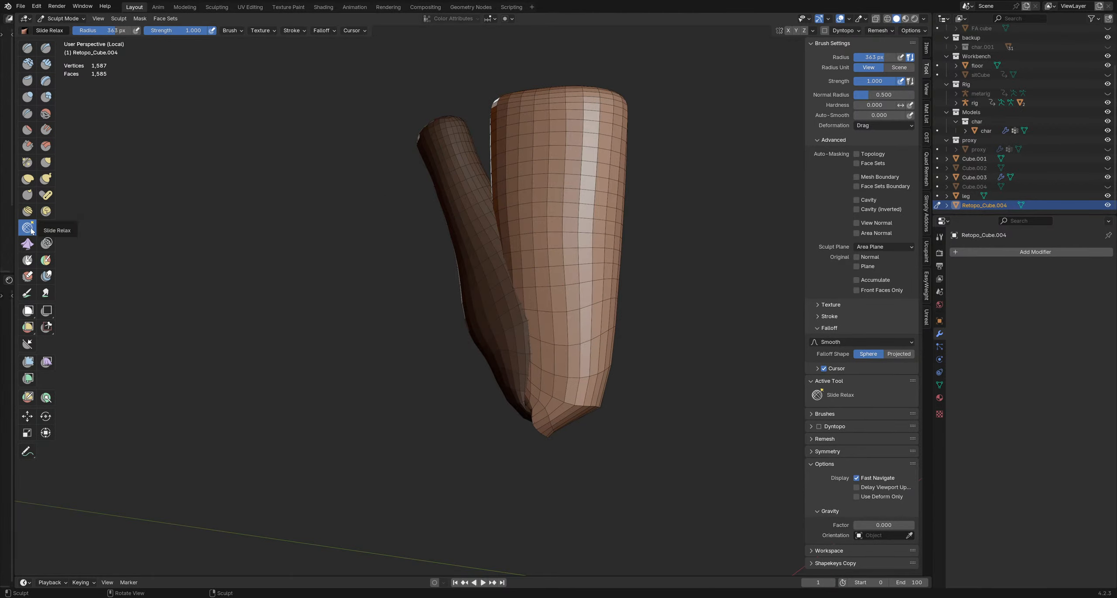
mouse_move(581, 336)
middle_down()
mouse_move(617, 336)
mouse_move(656, 406)
mouse_move(636, 399)
mouse_move(688, 374)
mouse_move(668, 398)
mouse_move(563, 374)
middle_up()
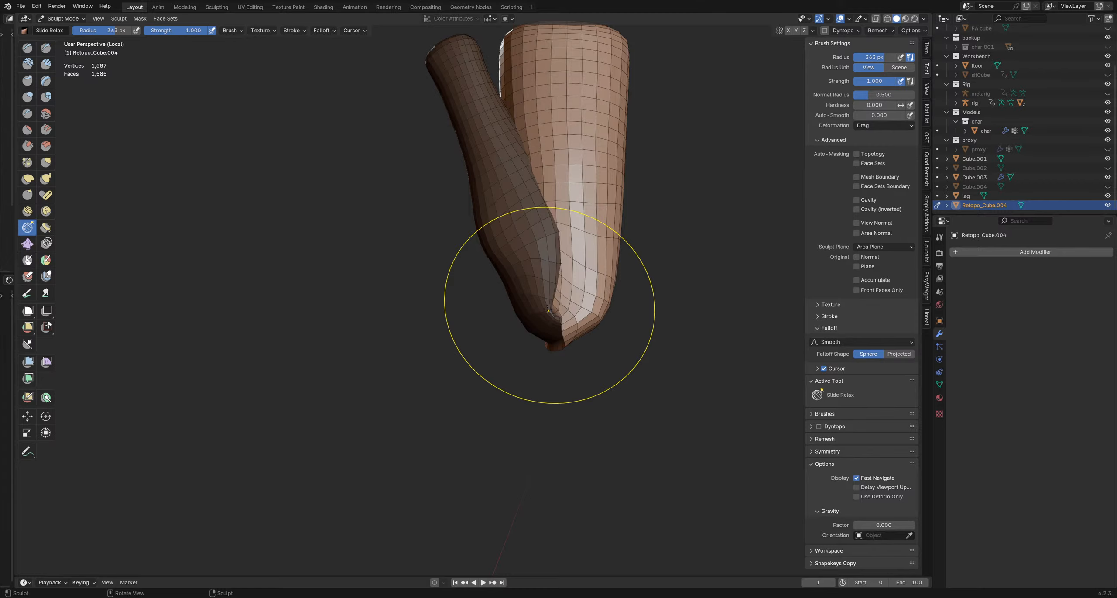
scroll(553, 323, up, 1)
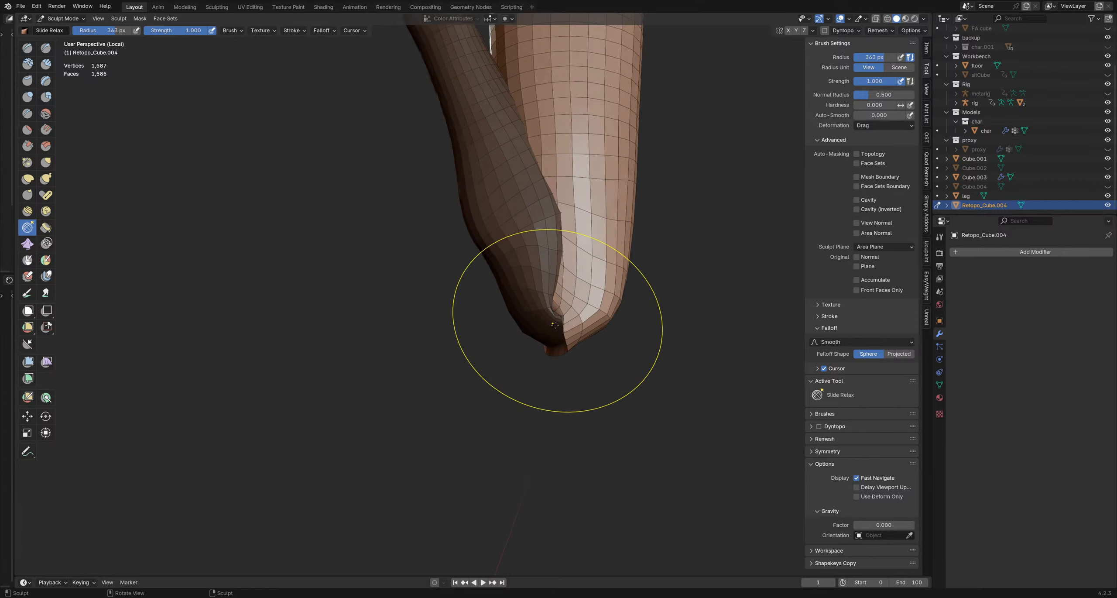
Step: Pull the thigh's knee tip in toward the joint with the Grab brush at 363 px radius
key(g)
drag(566, 333, 552, 330)
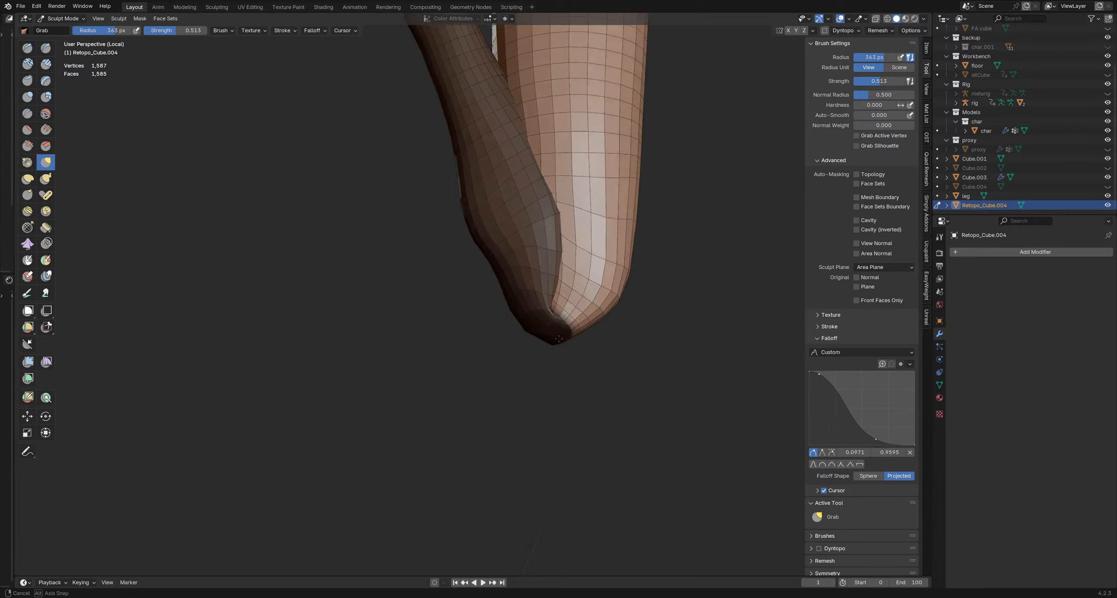
scroll(561, 334, down, 2)
middle_drag(561, 334, 573, 320)
Step: Invert the mask to free the lower leg and pull its knee end up with a resized Grab brush
key(ctrl+i)
key(f)
click(531, 330)
mouse_move(564, 334)
mouse_down()
mouse_move(535, 320)
mouse_move(559, 307)
mouse_up()
key(f)
click(529, 333)
mouse_move(561, 310)
middle_down()
mouse_move(511, 324)
mouse_move(553, 331)
mouse_move(532, 335)
mouse_move(530, 299)
middle_up()
mouse_move(491, 354)
middle_down()
mouse_move(502, 342)
mouse_move(511, 361)
mouse_move(528, 349)
mouse_move(473, 319)
mouse_move(450, 346)
mouse_move(407, 332)
mouse_move(483, 346)
mouse_move(456, 374)
mouse_move(550, 384)
middle_up()
Step: With the thigh unmasked again, pull its rounded knee outline into shape using the Grab brush at 198 px radius
key(i)
middle_drag(442, 333, 444, 302)
key(g)
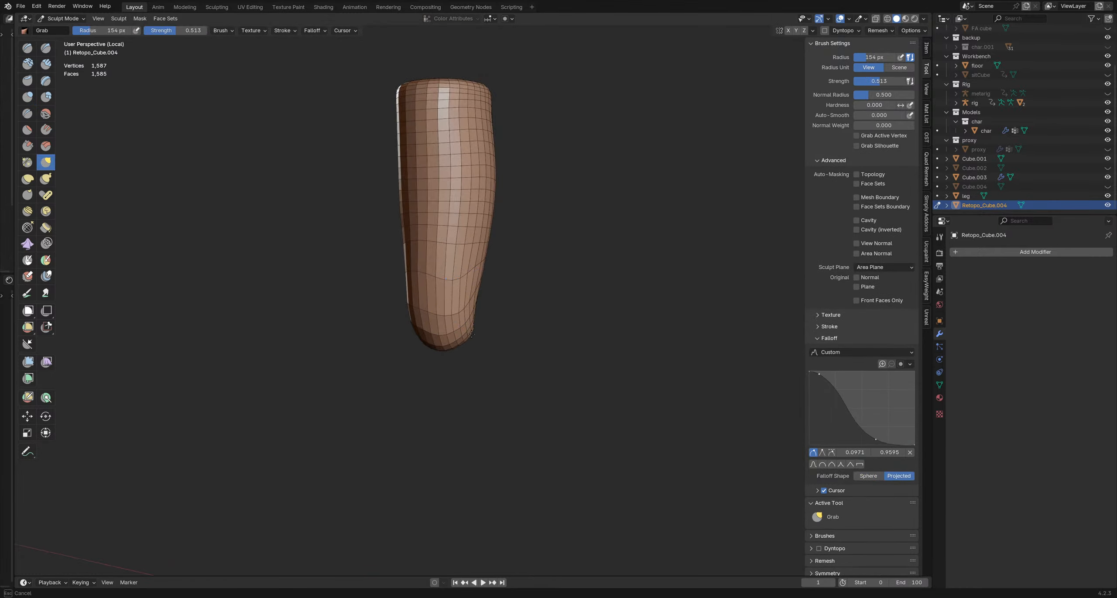
middle_drag(477, 297, 473, 308)
key(f)
click(472, 309)
mouse_move(472, 309)
mouse_down()
mouse_move(481, 248)
mouse_move(479, 341)
mouse_up()
mouse_move(478, 342)
middle_down()
mouse_move(397, 300)
mouse_move(445, 293)
middle_up()
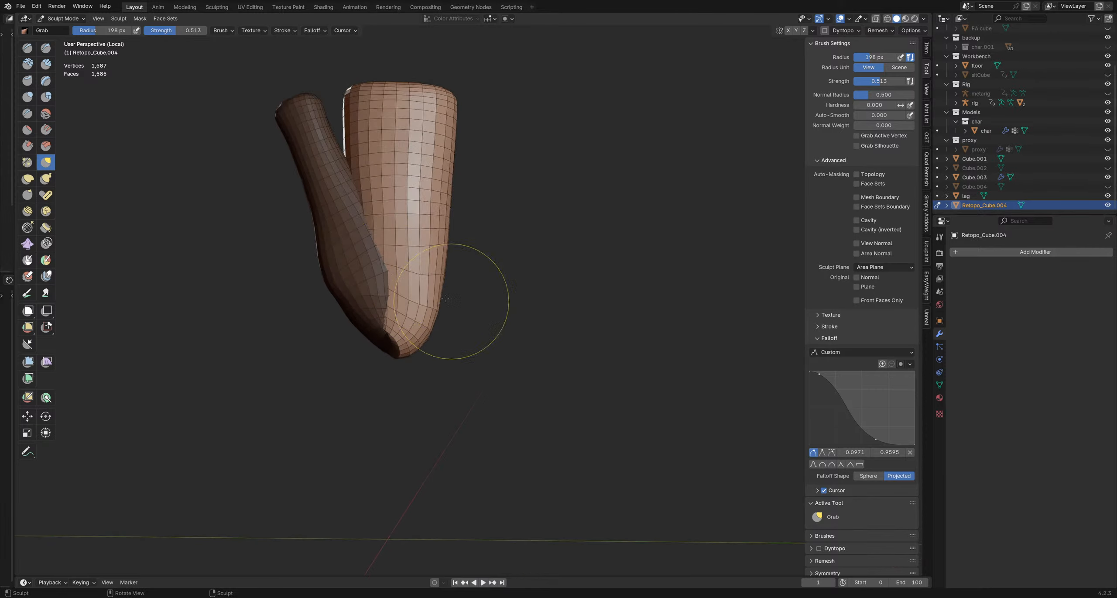
Step: Inflate the lower thigh around the knee fold with the Inflate brush at 198 px radius and 0.280 strength
key(i)
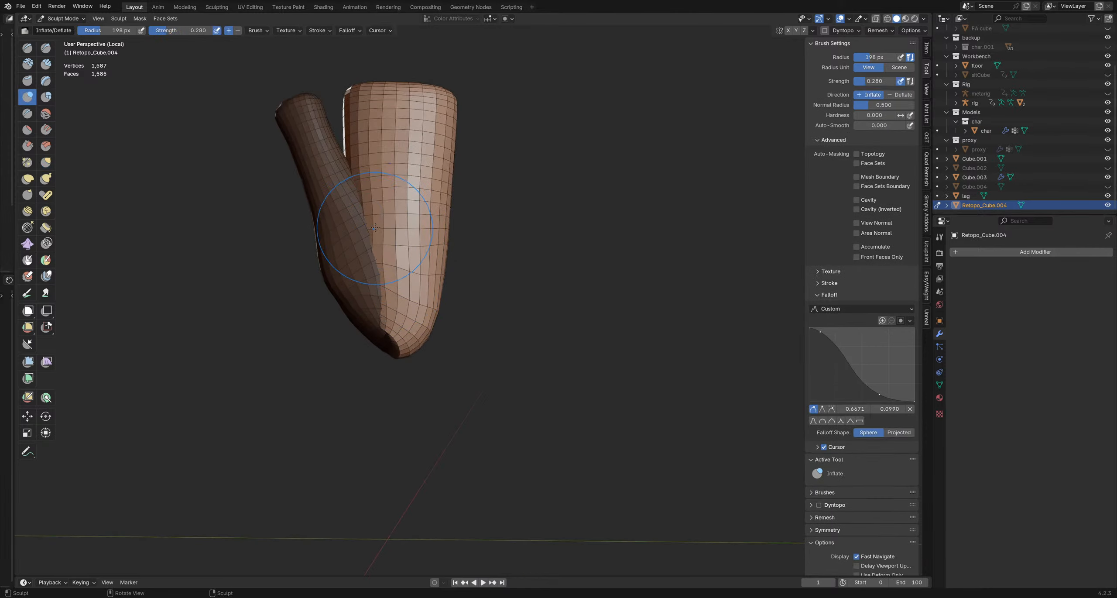
middle_drag(375, 228, 366, 258)
drag(366, 258, 374, 292)
middle_drag(374, 293, 377, 229)
middle_drag(400, 300, 465, 310)
drag(477, 266, 477, 283)
Step: Reduce the Inflate brush radius to 136 px and fill out the thigh just above the knee
mouse_move(478, 284)
middle_down()
mouse_move(494, 296)
mouse_move(505, 281)
middle_up()
scroll(484, 300, down, 1)
key(f)
click(485, 292)
drag(500, 296, 490, 320)
mouse_move(489, 320)
middle_down()
mouse_move(511, 308)
mouse_move(533, 394)
mouse_move(488, 370)
middle_up()
Step: Check the reshaped knee in Object Mode and return to Sculpt Mode
key(ctrl+Tab)
click(406, 291)
click(537, 335)
click(478, 376)
key(ctrl+Tab)
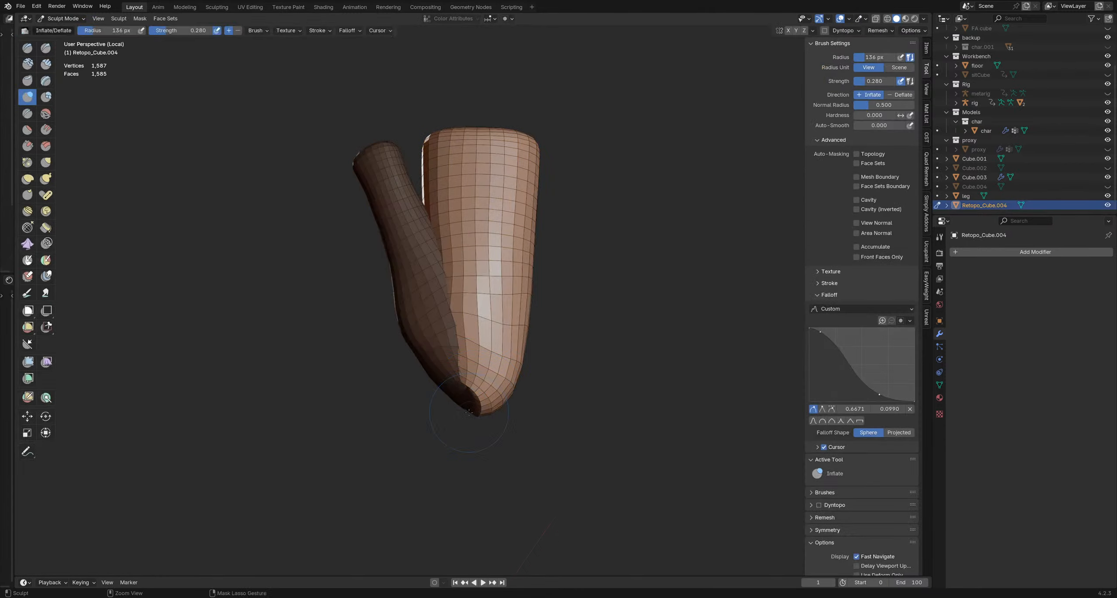
Step: Clear the mask and pull the bent knee's outline into a broader shape using the Grab brush at 286 px radius
key(f)
click(502, 404)
key(alt+m)
key(f)
click(534, 400)
drag(478, 403, 455, 406)
key(g)
drag(464, 361, 459, 359)
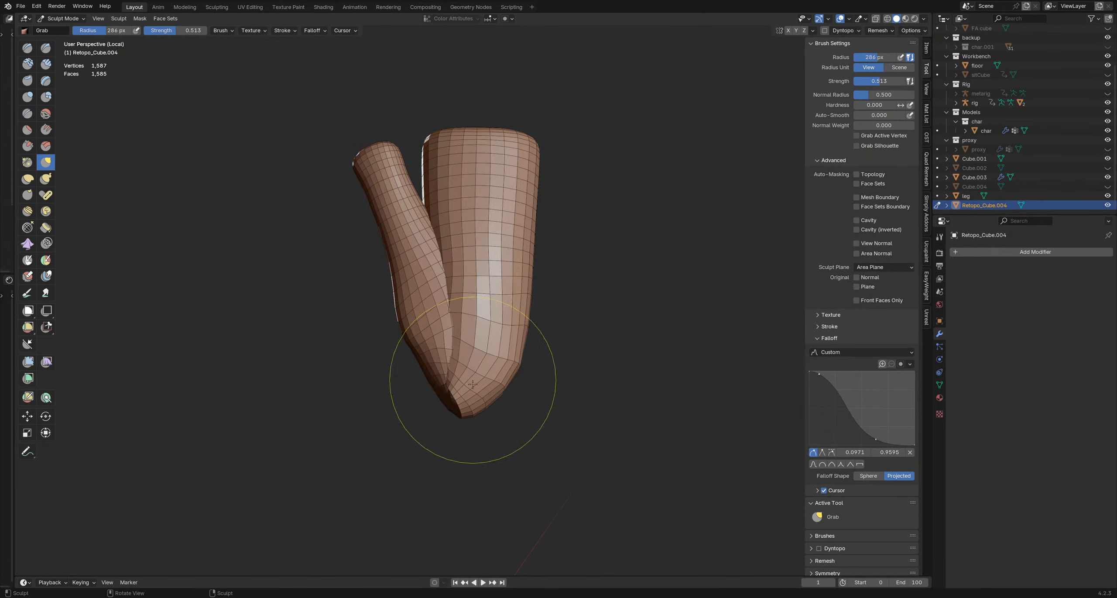
drag(454, 411, 444, 409)
drag(500, 380, 502, 391)
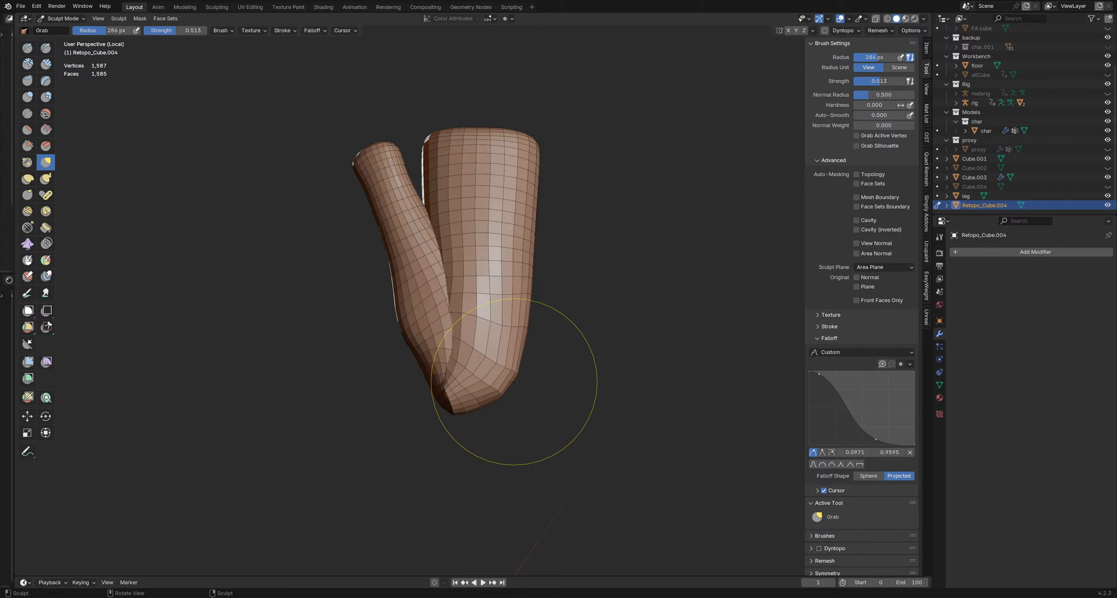
Step: Relax the stretched faces on the lower thigh with the Slide Relax brush at 286 px radius and 1.000 strength
middle_drag(505, 345, 461, 339)
key(r)
key(shift+f)
click(521, 326)
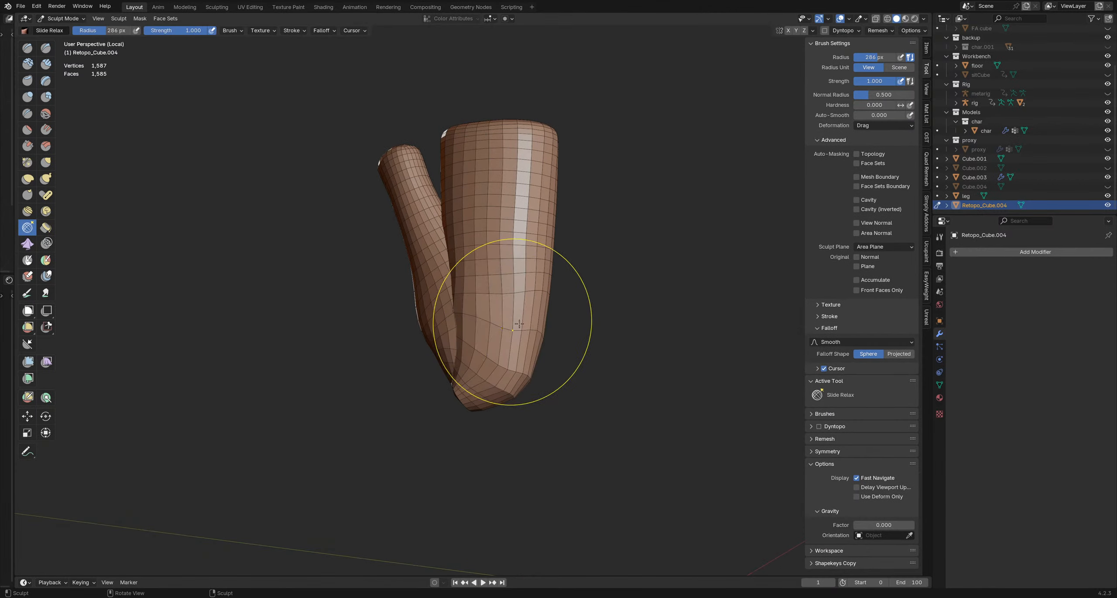
mouse_move(474, 287)
middle_down()
mouse_move(569, 313)
mouse_move(589, 342)
middle_up()
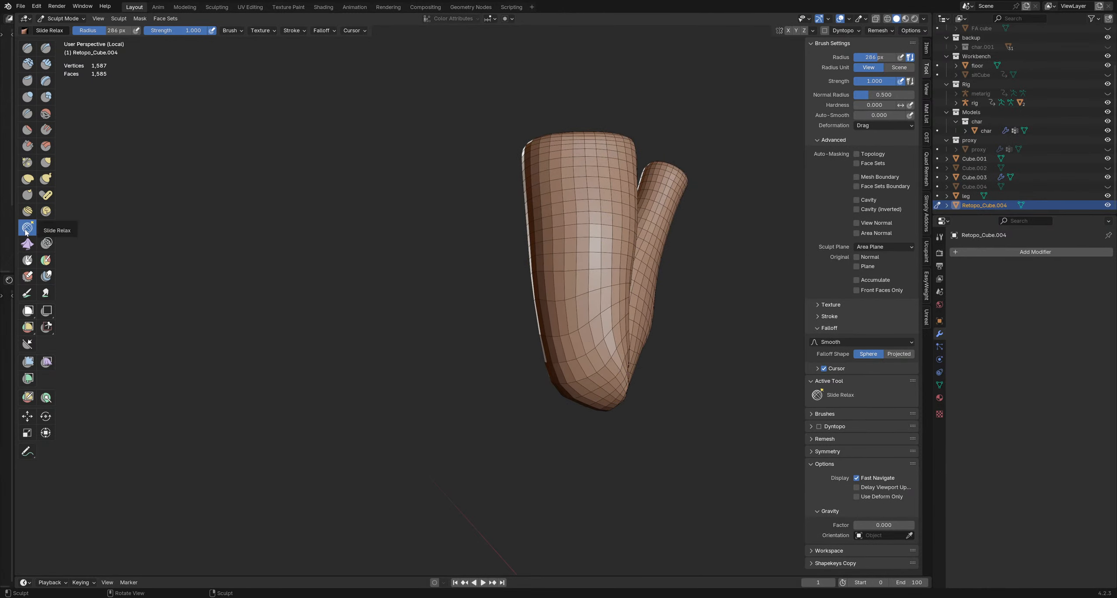
Step: Reduce the Slide Relax radius to 192 px and even out the faces around the knee fold from several sides
mouse_move(601, 356)
middle_down()
mouse_move(671, 339)
mouse_move(678, 364)
middle_up()
key(f)
click(703, 343)
drag(646, 369, 638, 386)
middle_drag(638, 386, 671, 384)
drag(659, 385, 642, 382)
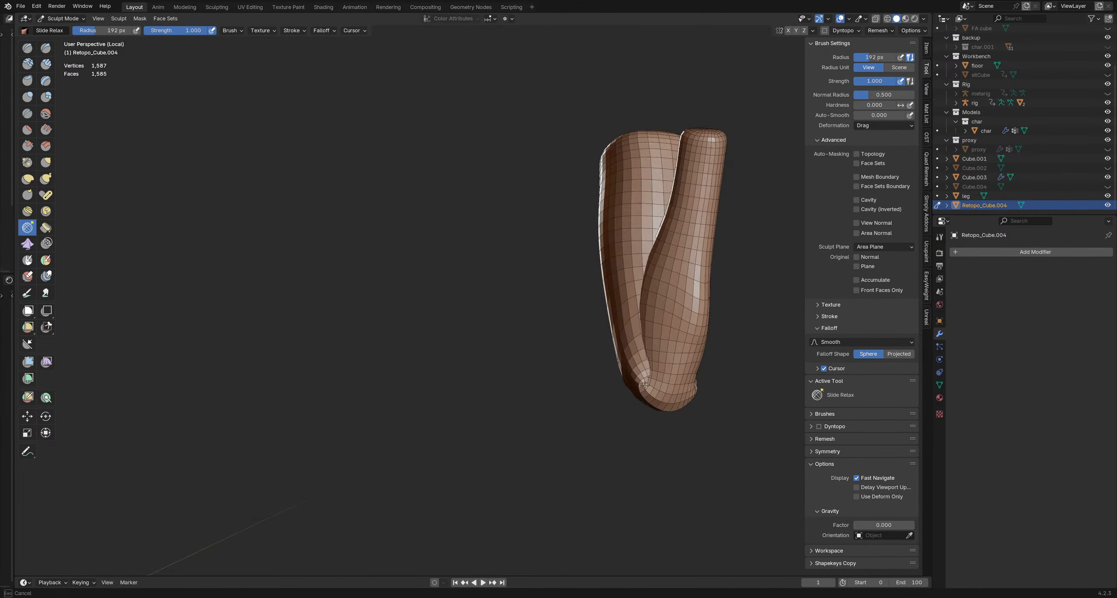
mouse_move(644, 381)
middle_down()
mouse_move(709, 384)
mouse_move(629, 389)
middle_up()
drag(629, 389, 615, 378)
Step: Switch to Object Mode, keep the leg selected and hide its wireframe overlay
scroll(611, 355, down, 3)
key(ctrl+Tab)
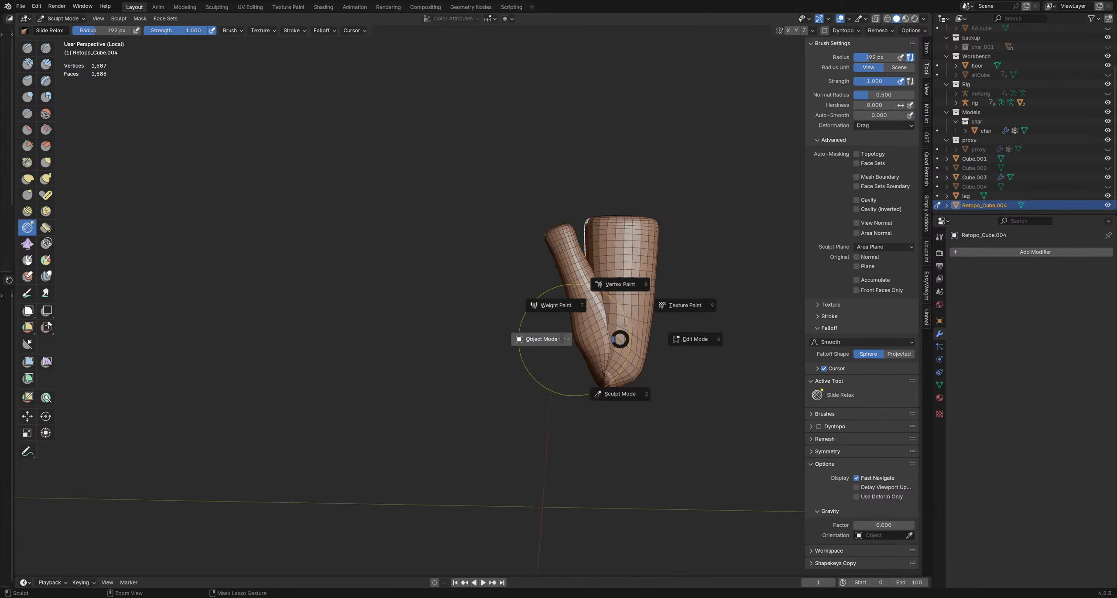
click(600, 337)
click(665, 367)
scroll(663, 367, up, 1)
middle_drag(663, 368, 686, 371)
scroll(647, 370, up, 3)
shift+middle_drag(681, 370, 592, 318)
click(594, 316)
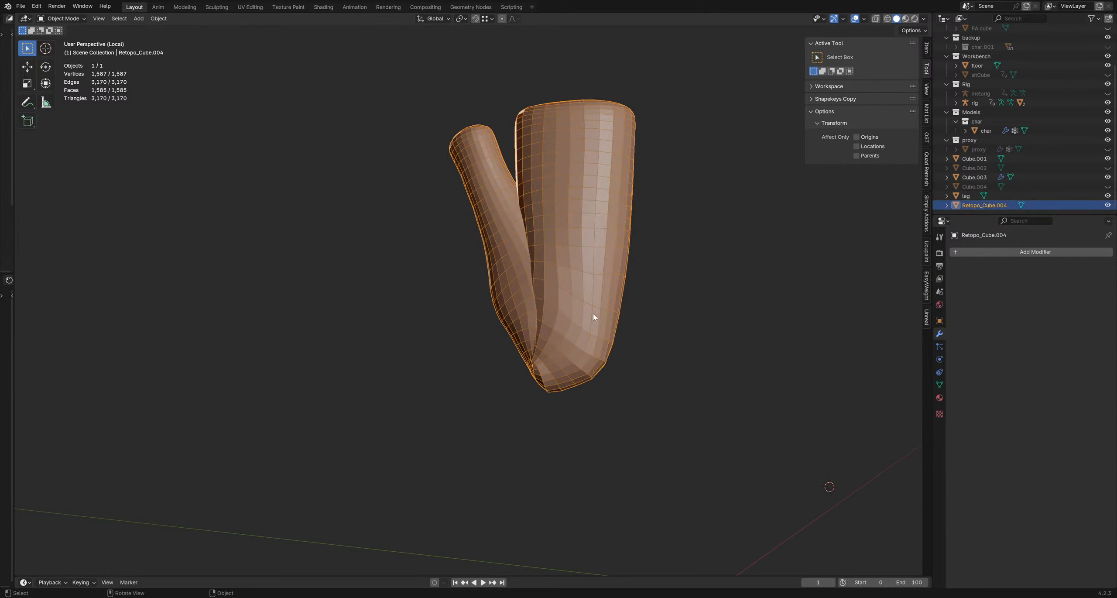
key(alt+w)
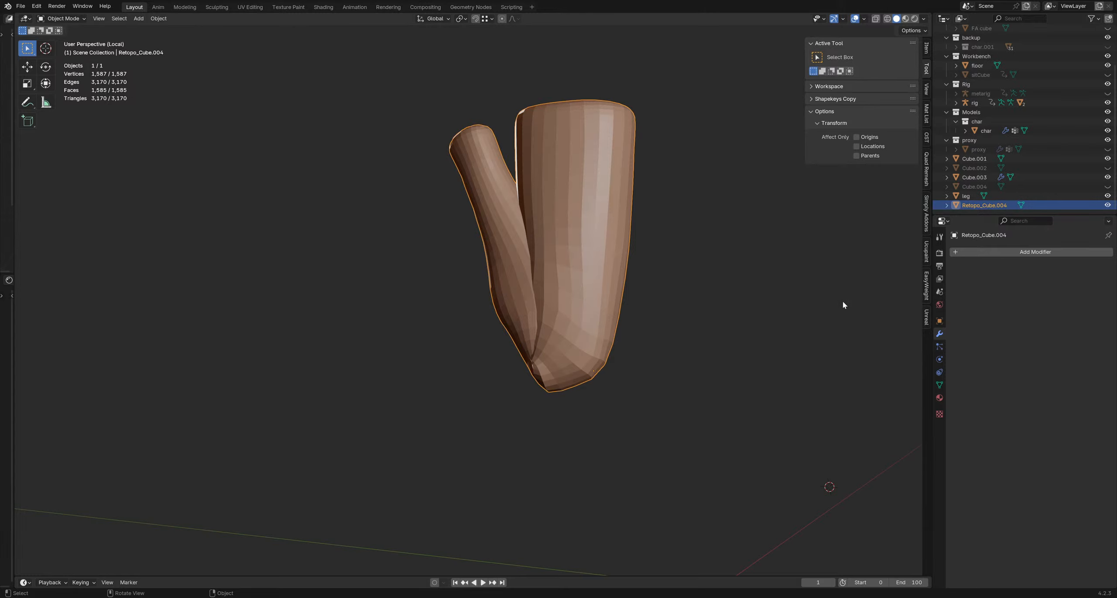
Step: Add a Multiresolution modifier to the leg and subdivide it to level 1
click(994, 252)
mouse_move(995, 256)
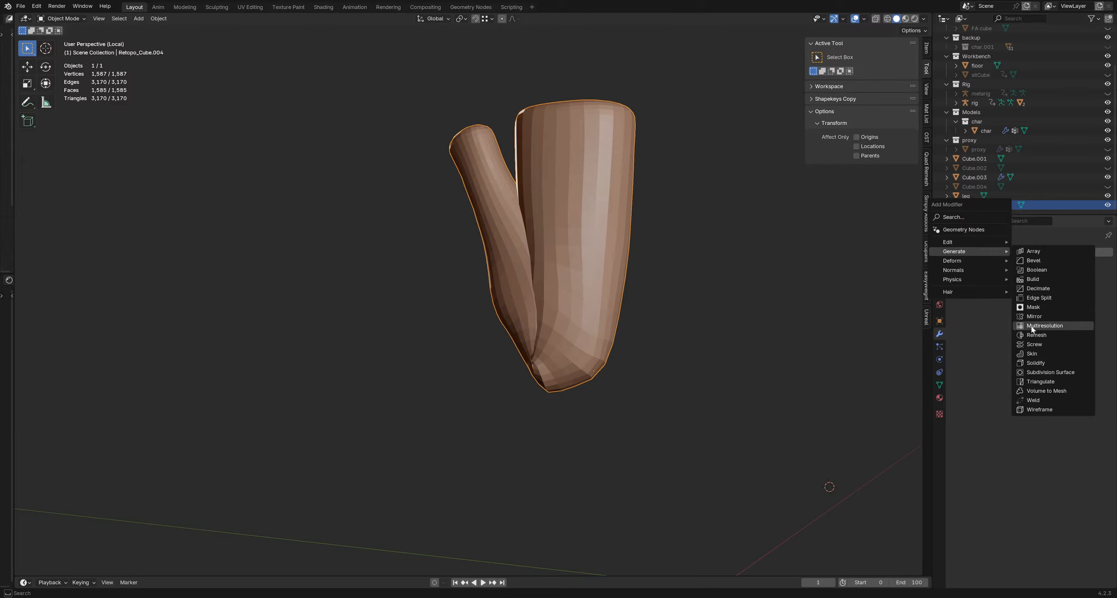
click(1045, 325)
mouse_move(679, 324)
middle_down()
mouse_move(697, 328)
mouse_move(648, 309)
mouse_move(636, 317)
mouse_move(576, 286)
mouse_move(583, 269)
mouse_move(570, 308)
mouse_move(558, 295)
mouse_move(550, 318)
middle_up()
click(1052, 348)
Step: Return to Sculpt Mode and reshape the lower end of the knee crease with the Grab brush at 131 px radius
key(ctrl+Tab)
key(g)
key(f)
click(533, 320)
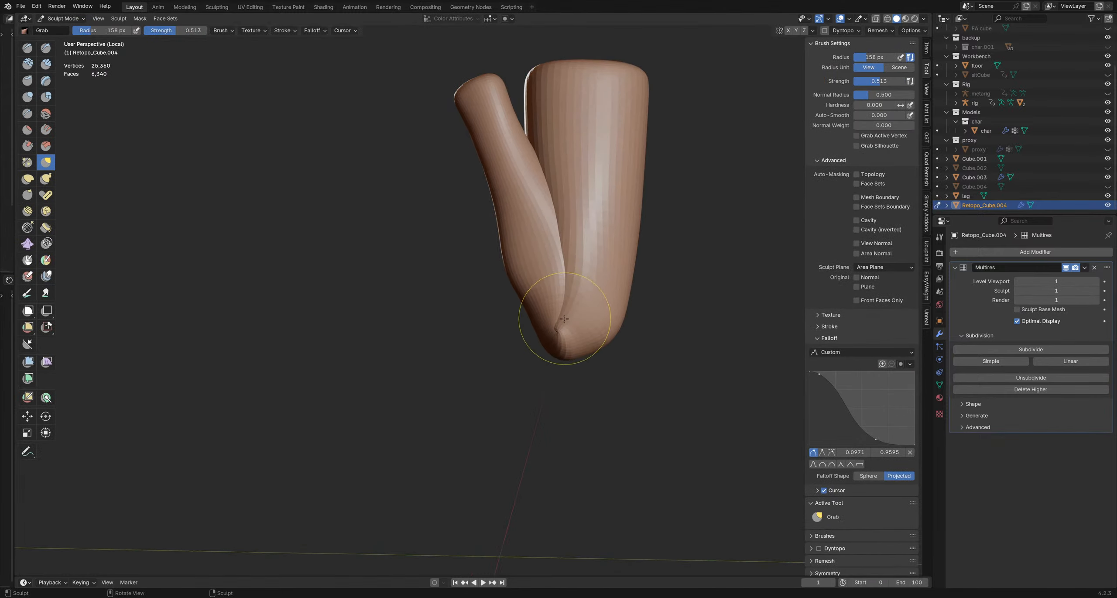
key(f)
click(540, 320)
drag(562, 328, 579, 326)
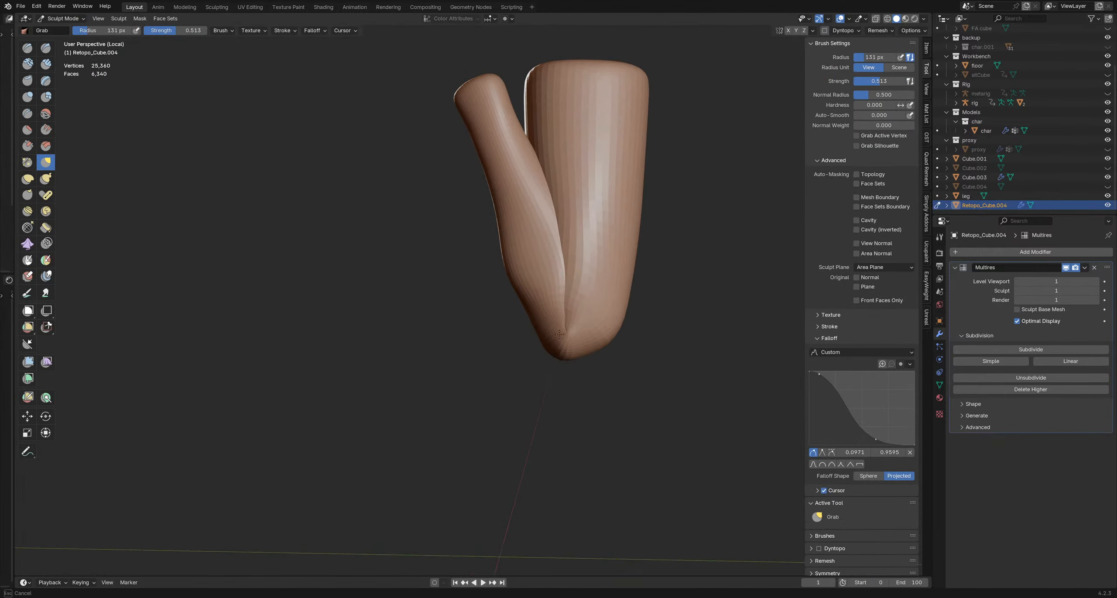
middle_drag(560, 266, 566, 318)
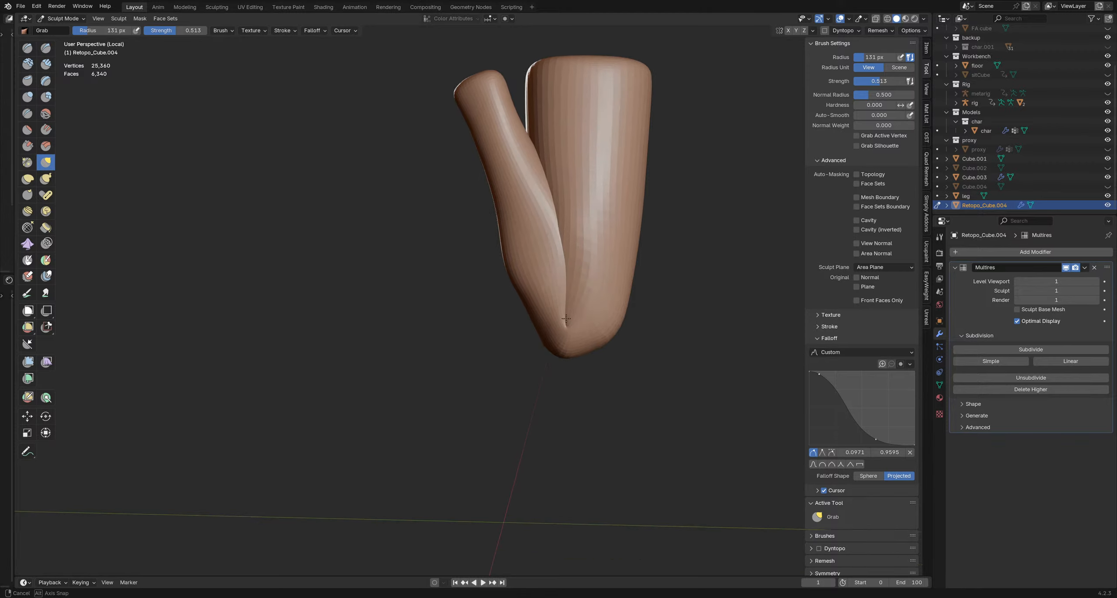
Step: Refine the knee fold on both sides of the leg with the Grab brush, ending at 137 px radius
key(f)
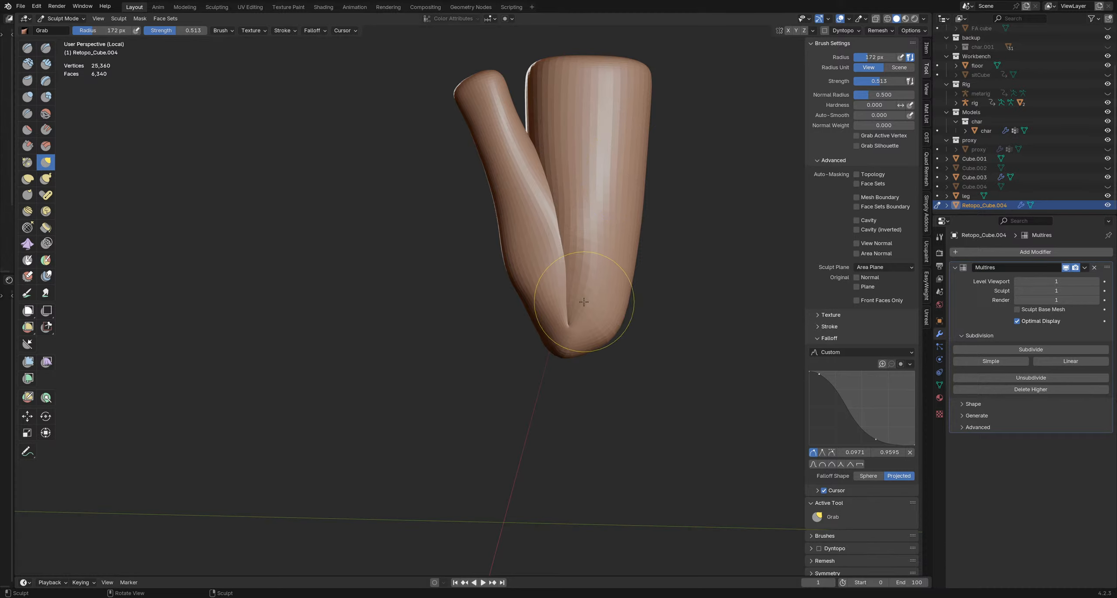
middle_drag(575, 317, 594, 231)
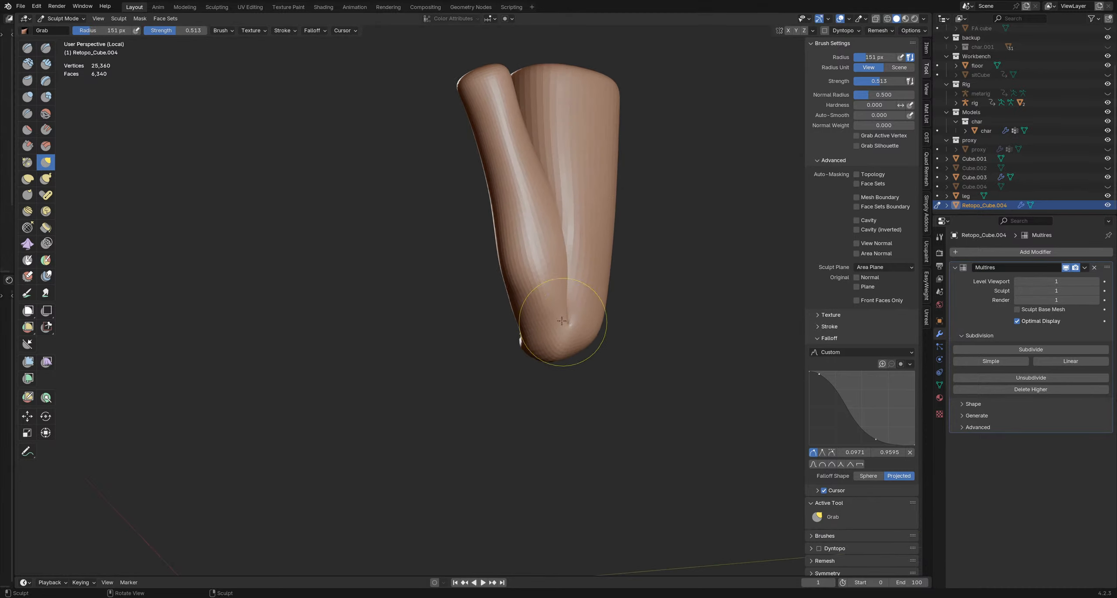
middle_drag(579, 346, 510, 325)
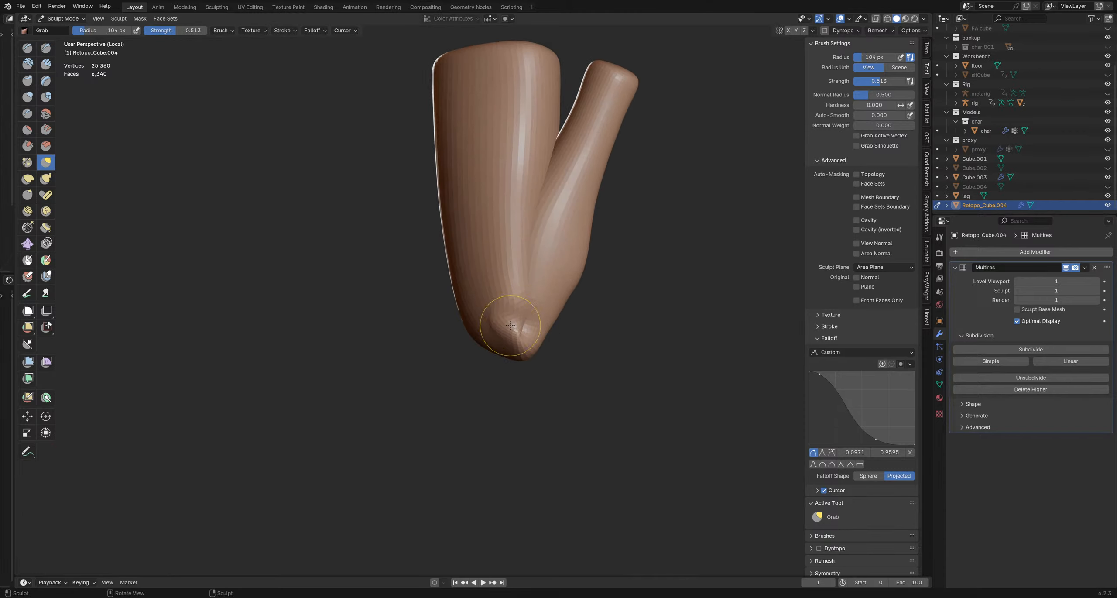
key(f)
click(525, 303)
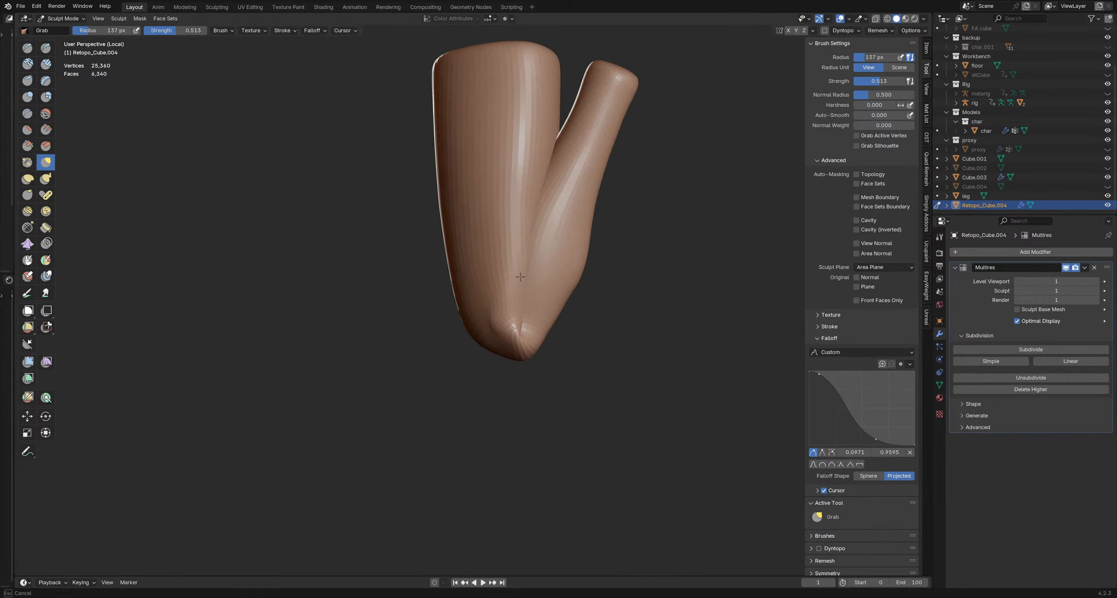
middle_drag(518, 321, 516, 324)
Step: Shape the end of the crease with Grab at 119 px, and the underside of the knee at 171 px
key(f)
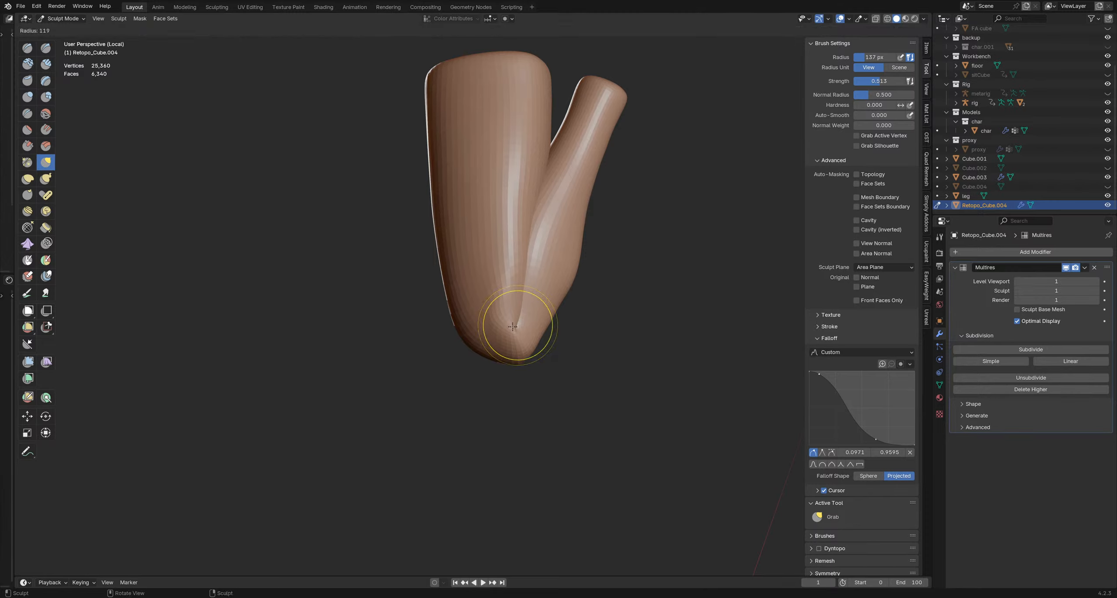
click(512, 329)
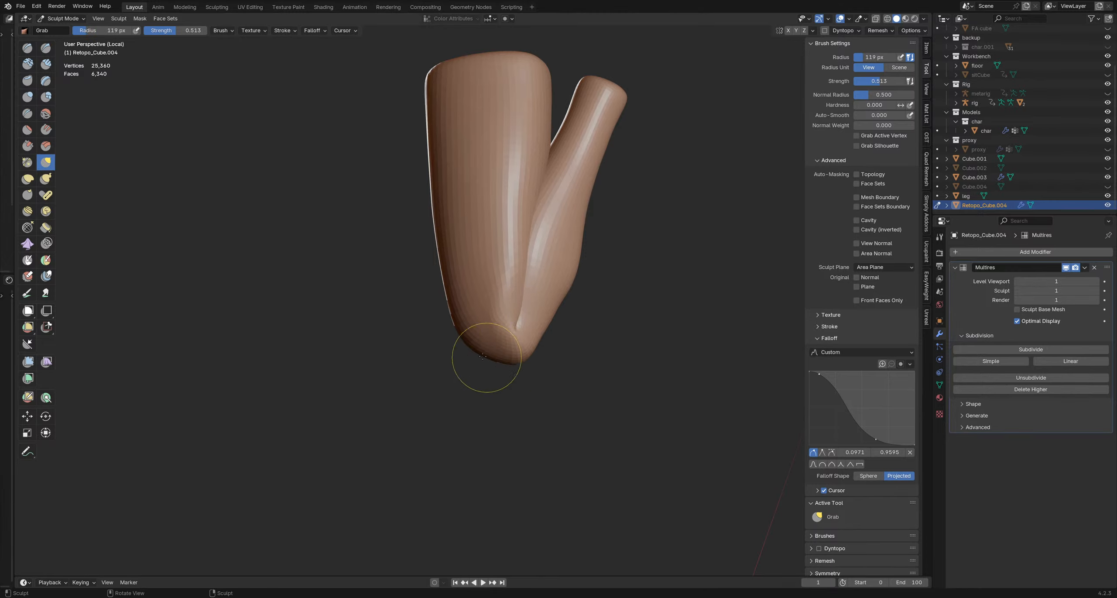
key(f)
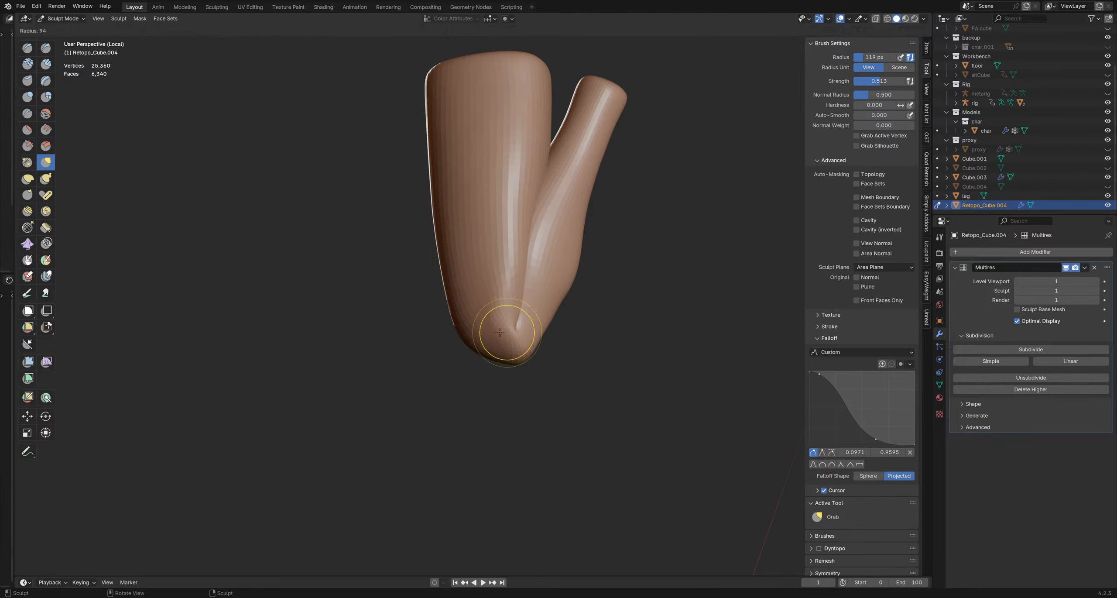
click(515, 322)
key(f)
click(540, 329)
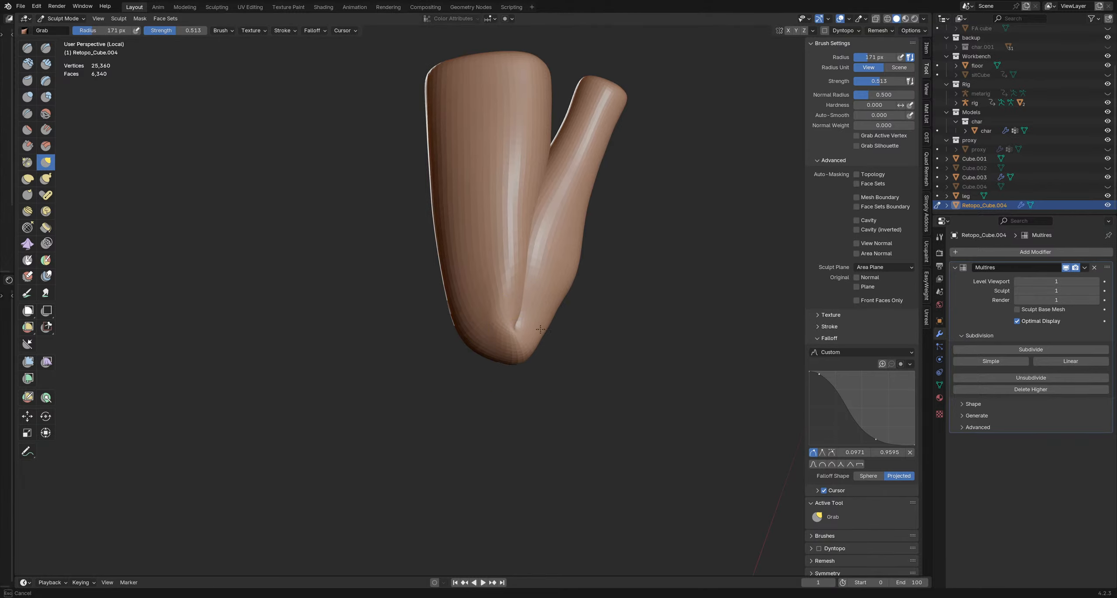
mouse_move(521, 358)
mouse_down()
mouse_move(515, 368)
mouse_move(483, 356)
mouse_move(542, 339)
mouse_up()
Step: Round out the tip and front contour of the knee with the Grab brush at 171 px radius
middle_drag(544, 328, 553, 346)
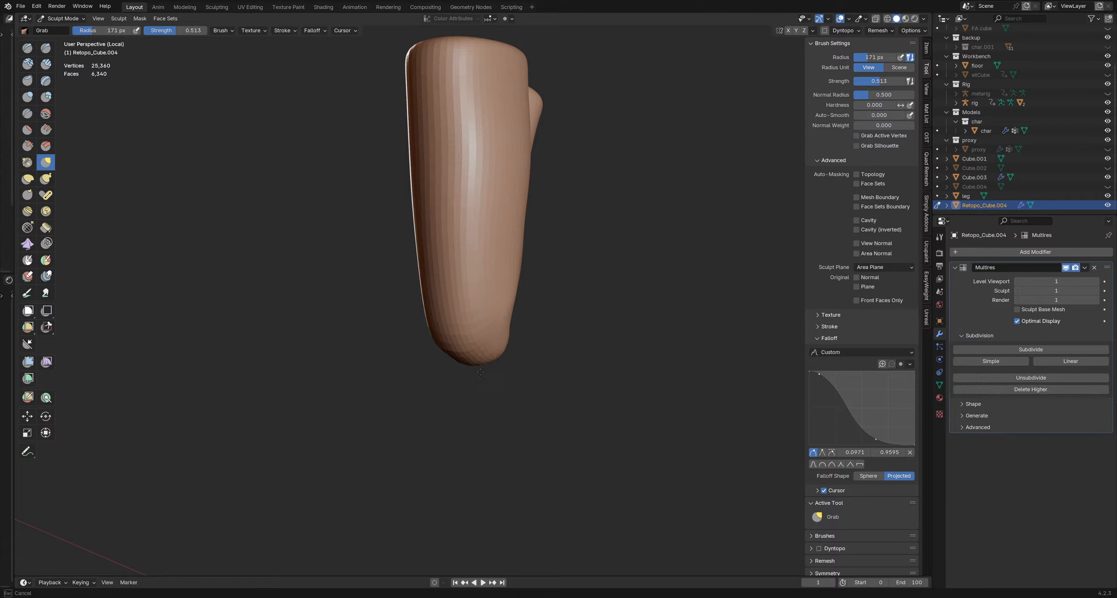
drag(480, 372, 479, 374)
middle_drag(480, 372, 509, 353)
drag(491, 355, 479, 369)
middle_drag(478, 368, 499, 362)
drag(444, 335, 439, 347)
middle_drag(439, 347, 437, 273)
Step: Fill out the leg around the knee crease with the Inflate brush at 0.280 strength, raising its radius to 239 px
key(i)
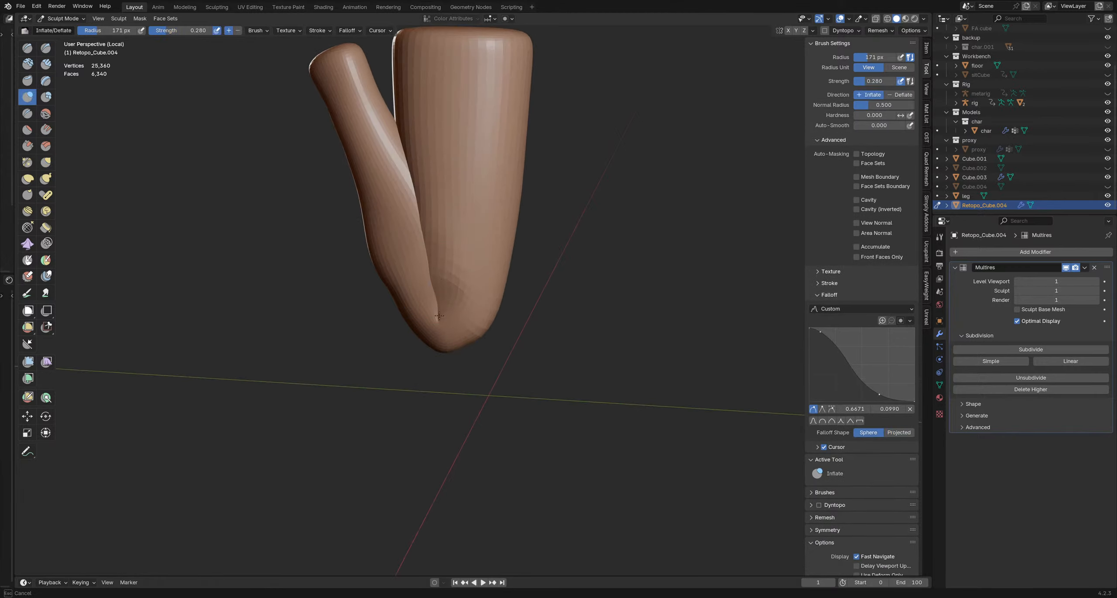
mouse_move(442, 308)
middle_down()
mouse_move(426, 238)
mouse_move(455, 267)
mouse_move(500, 278)
mouse_move(439, 238)
middle_up()
key(f)
click(456, 250)
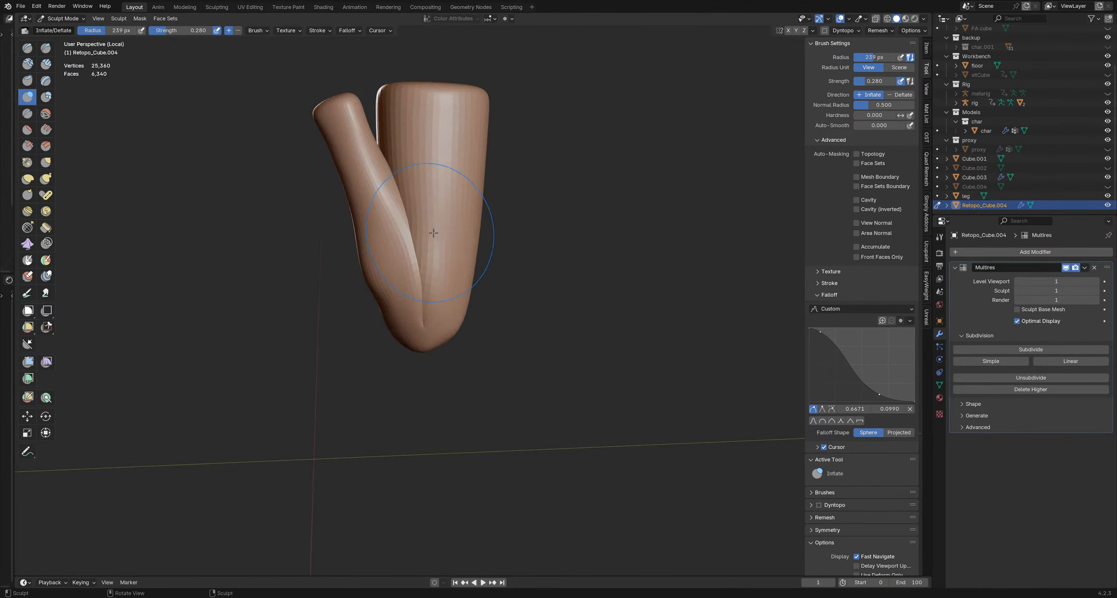
Step: Switch to Object Mode, deselect the leg and examine the folded shape
key(ctrl+Tab)
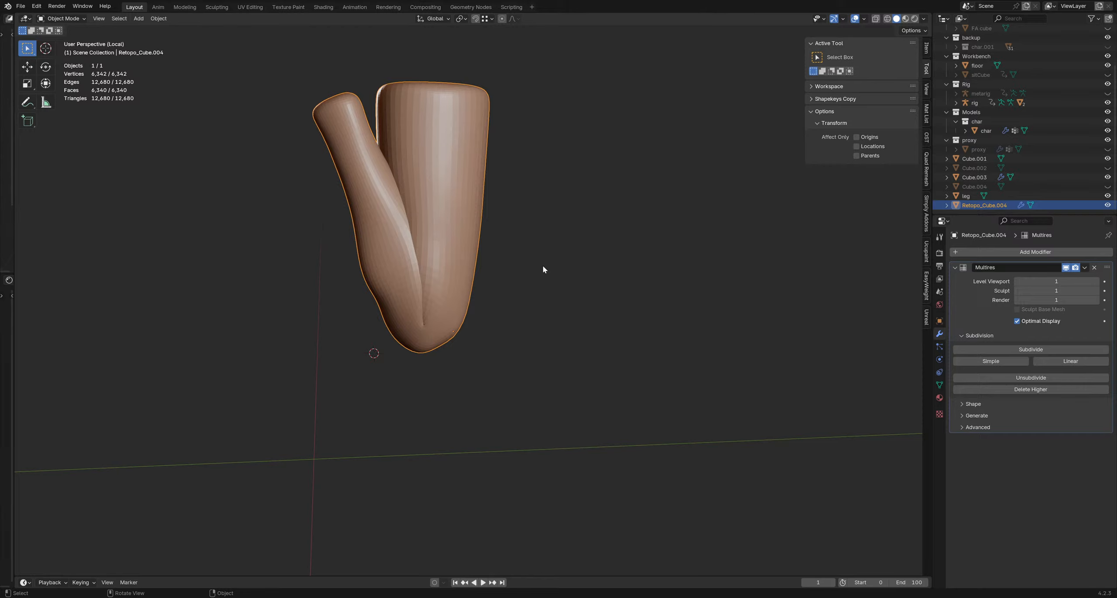
scroll(486, 253, up, 1)
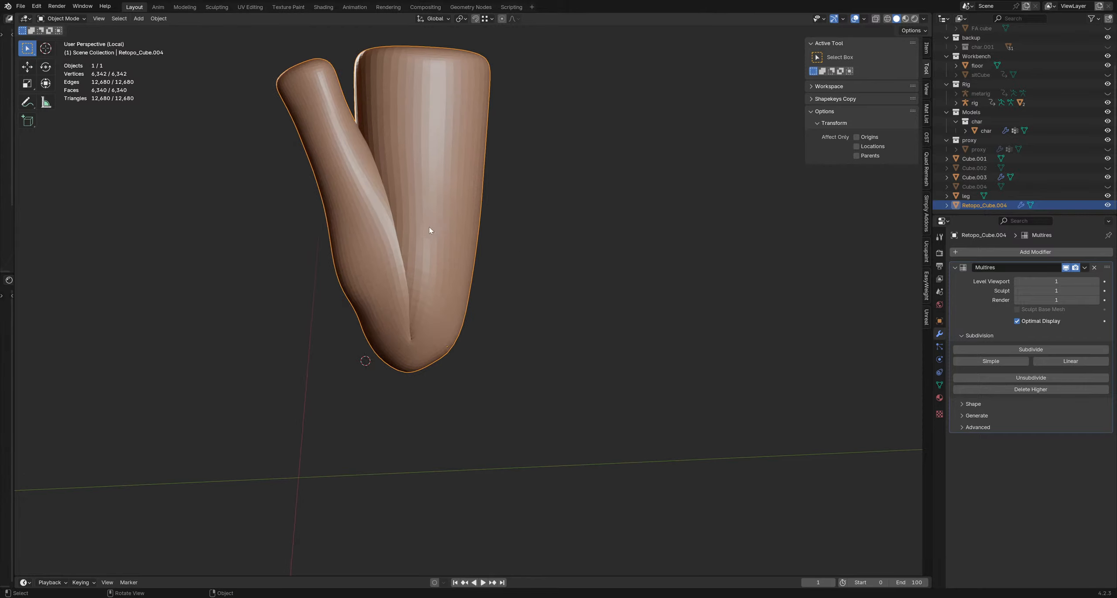
scroll(430, 227, down, 1)
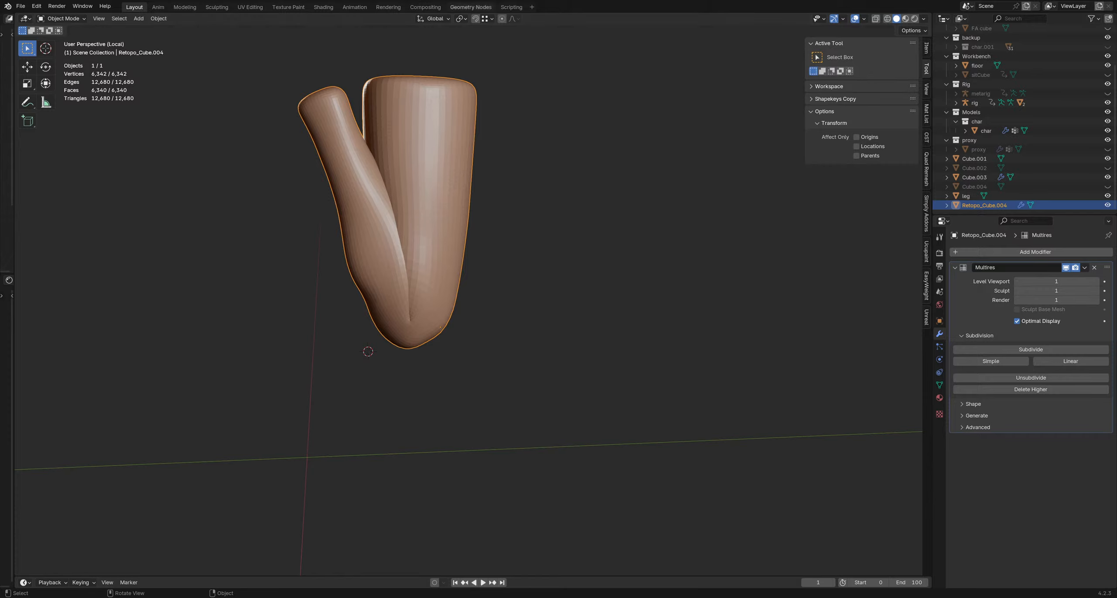
click(471, 257)
scroll(485, 254, up, 1)
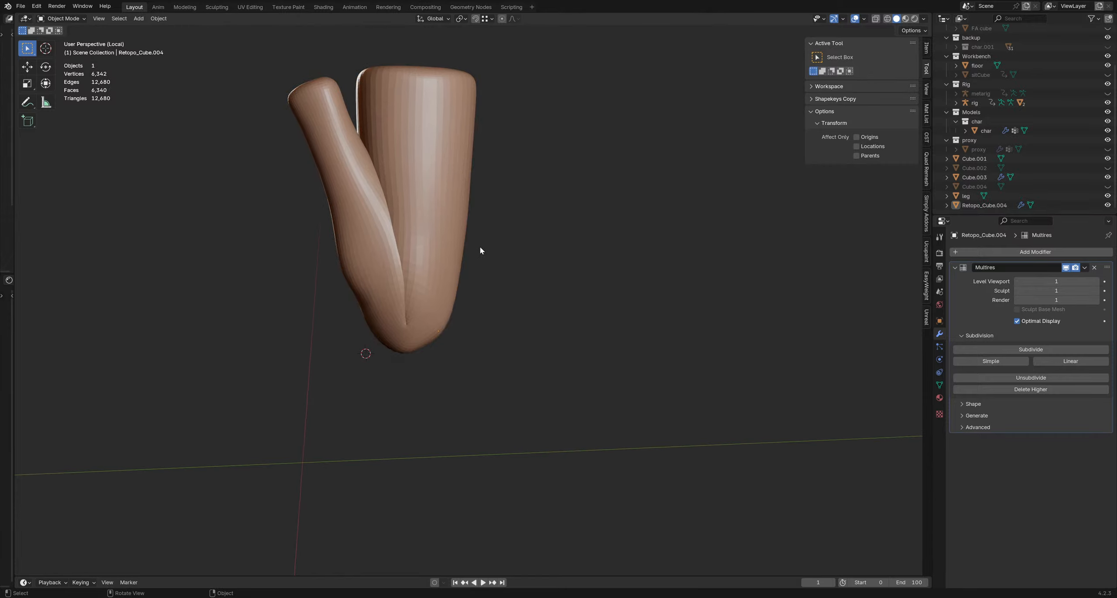
shift+middle_drag(475, 255, 570, 291)
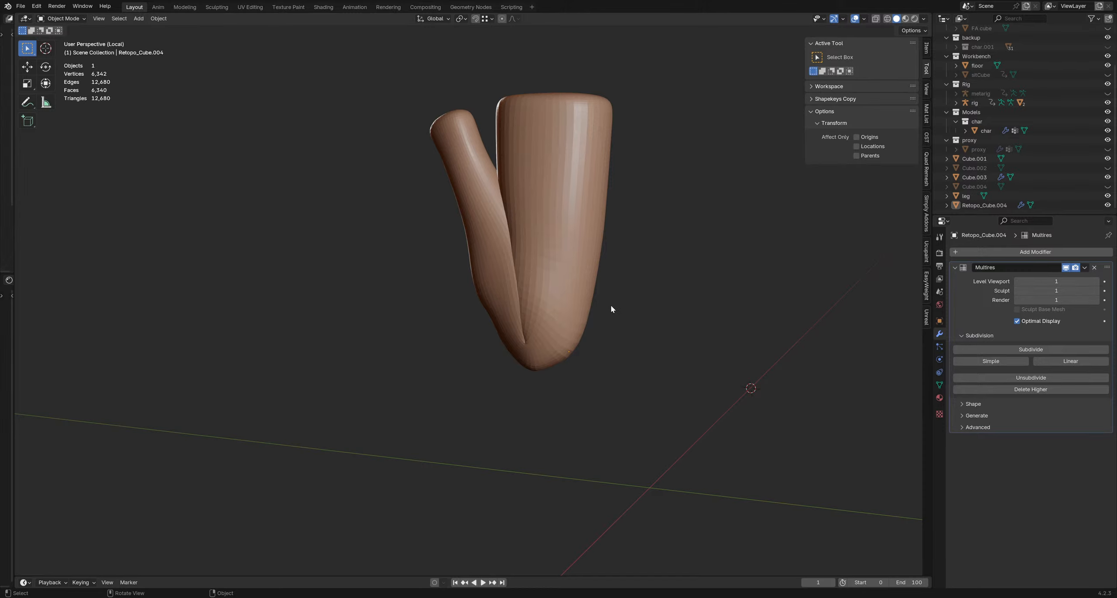
Step: Leave local view and rotate the new leg 74.8° about the global Z axis
key(KP_Divide)
middle_drag(541, 290, 667, 295)
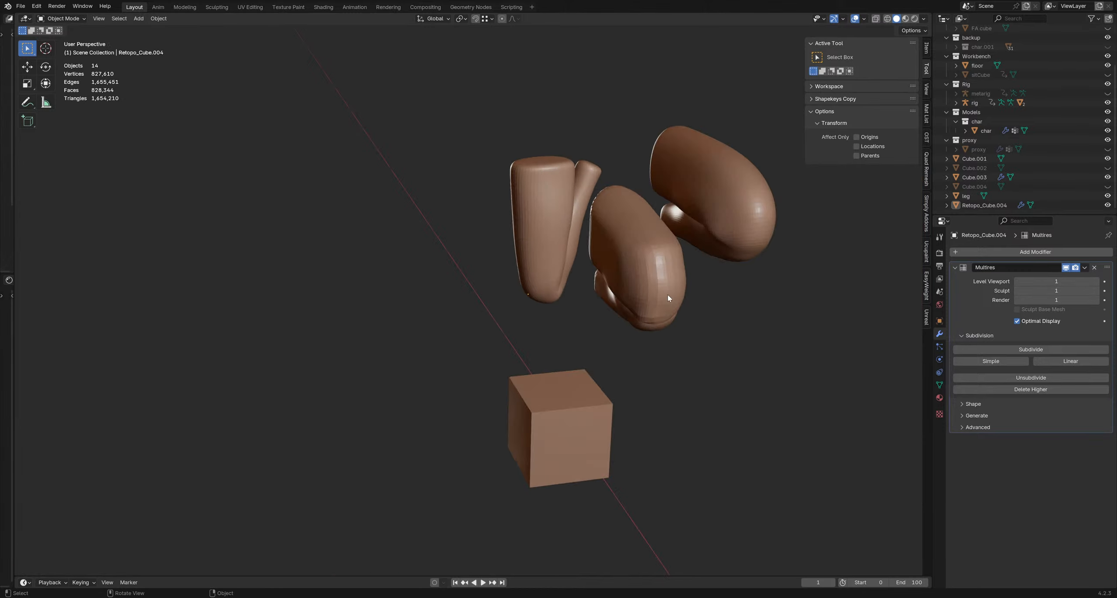
click(549, 254)
middle_drag(549, 253, 574, 312)
key(r)
key(z)
click(607, 196)
shift+middle_drag(606, 196, 466, 312)
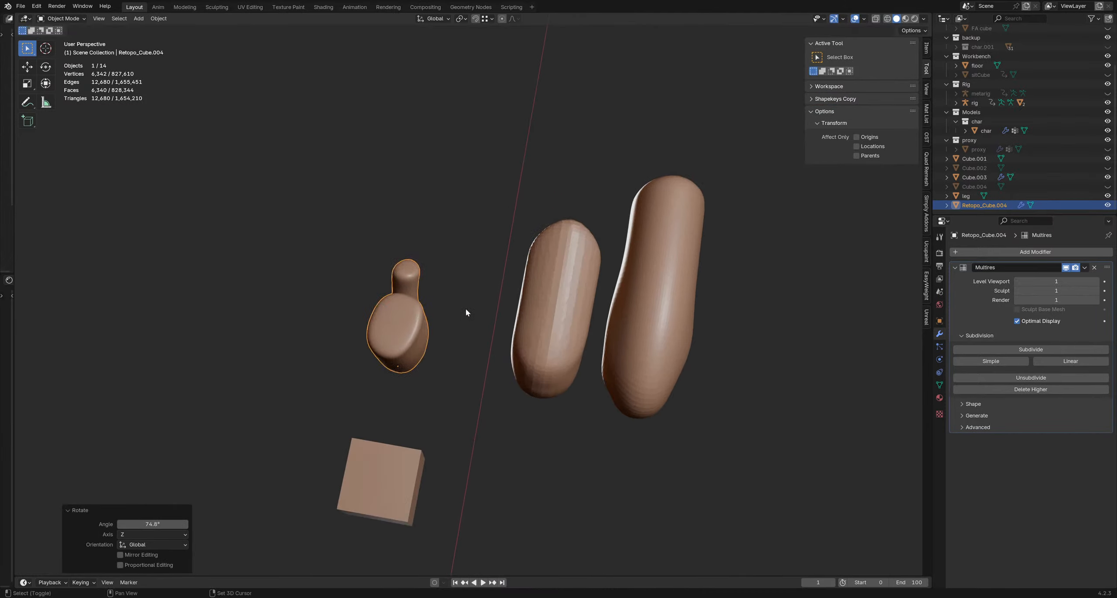
Step: Move the new leg beside the other two bent legs and rotate it to lie horizontally like them
key(g)
click(573, 147)
middle_drag(524, 222, 522, 340)
key(g)
click(660, 134)
key(r)
click(590, 262)
key(alt+z)
middle_drag(522, 336, 605, 308)
key(r)
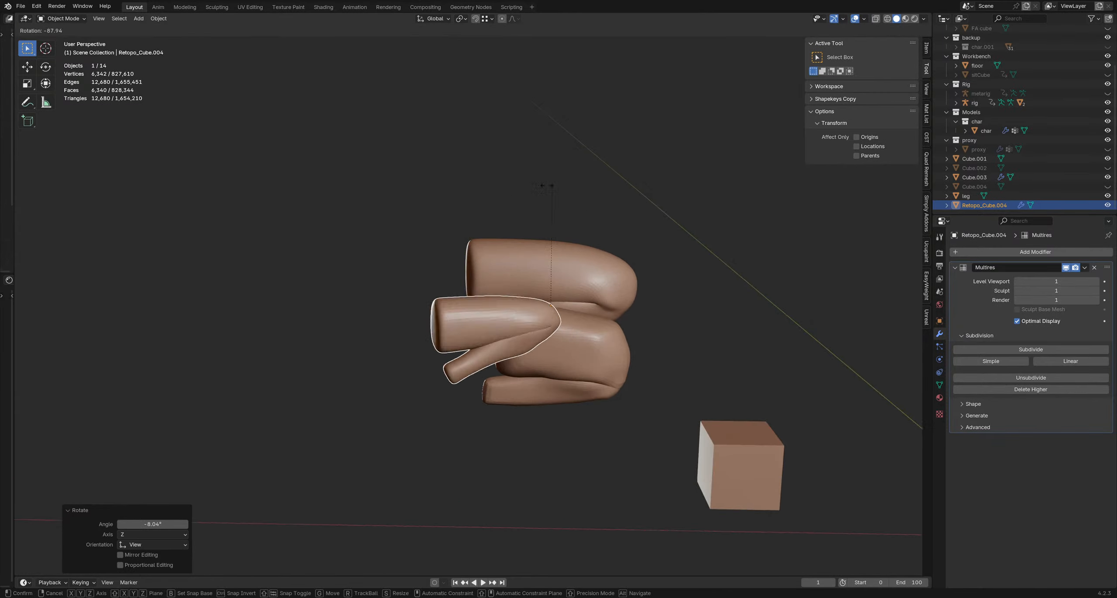
click(546, 187)
Step: Deselect everything, save the file SittingSculpt_Pose1_12.blend and compare the three bent legs
middle_drag(546, 188, 480, 297)
click(499, 244)
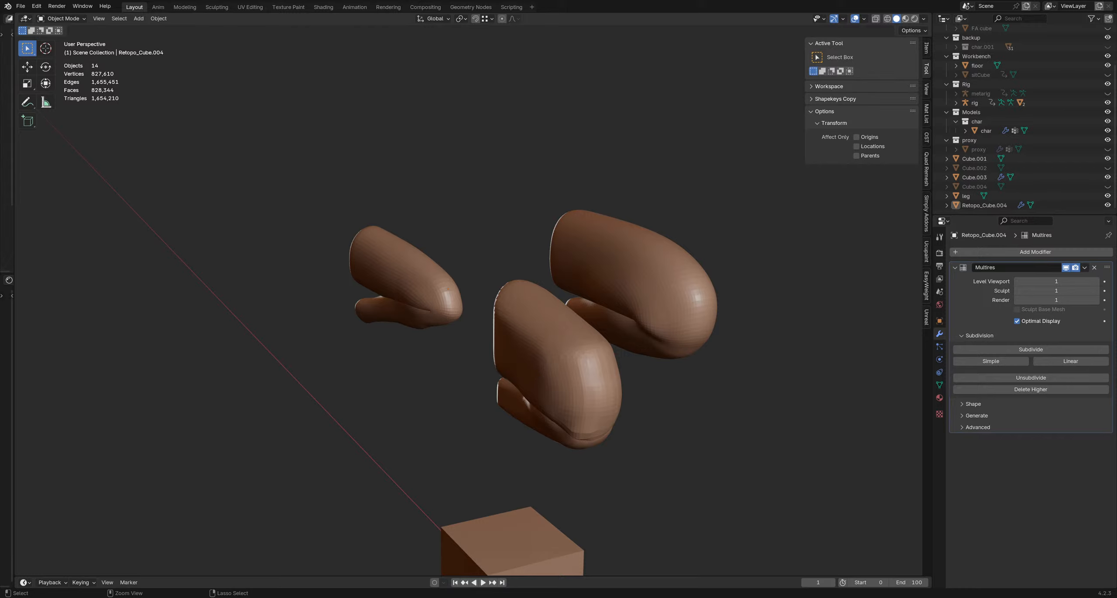
click(555, 360)
key(ctrl+s)
click(433, 369)
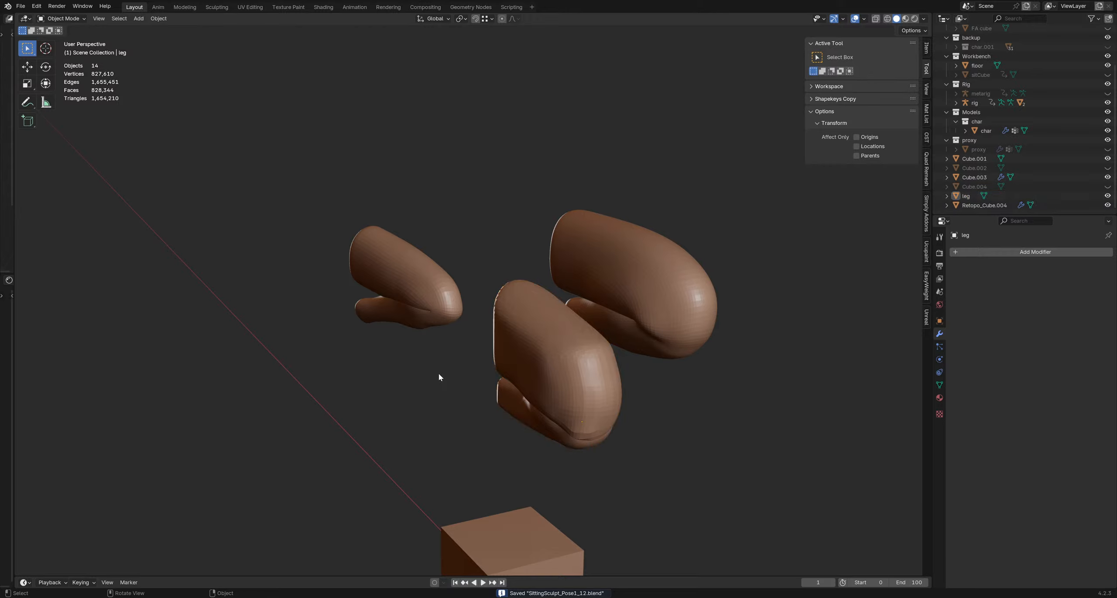
middle_drag(438, 372, 471, 365)
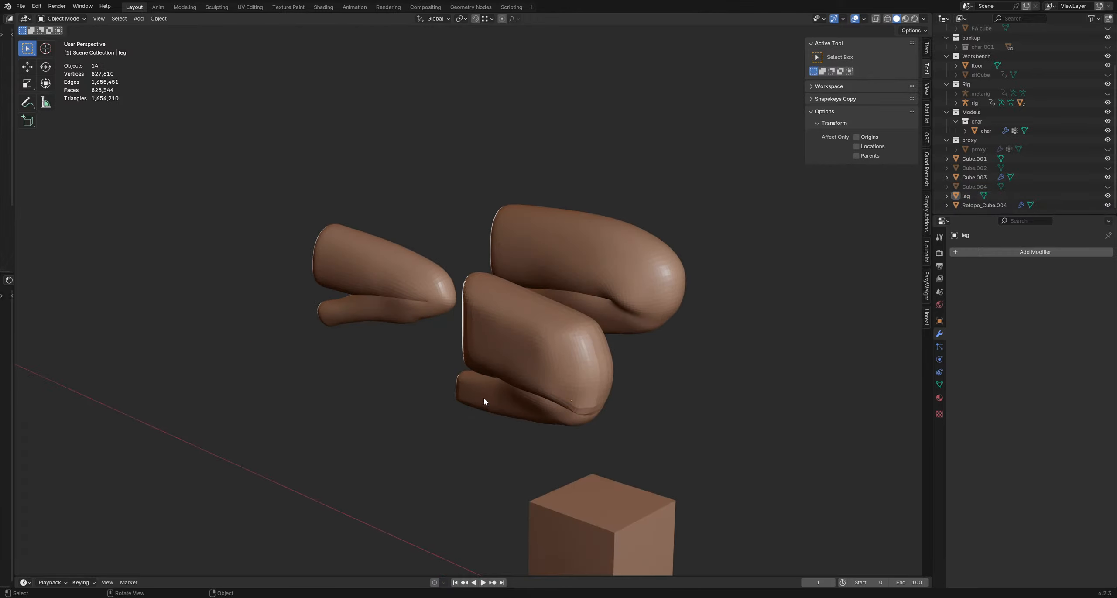
shift+middle_drag(506, 400, 532, 388)
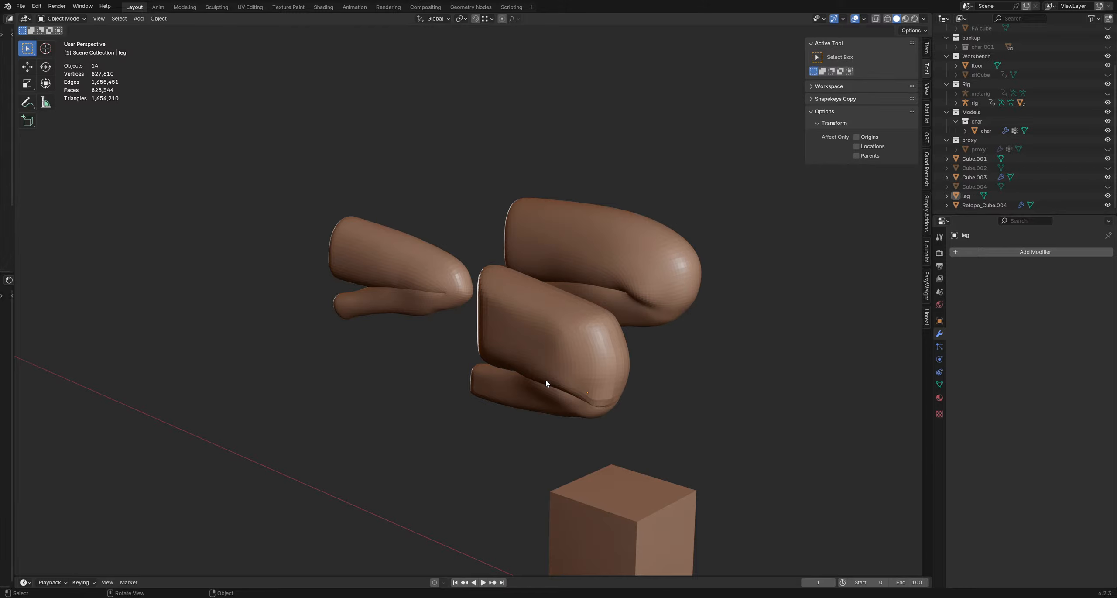
Step: Compare the three bent legs, and move the new leg about 0.87 m down and away from the other two
middle_drag(588, 396, 594, 397)
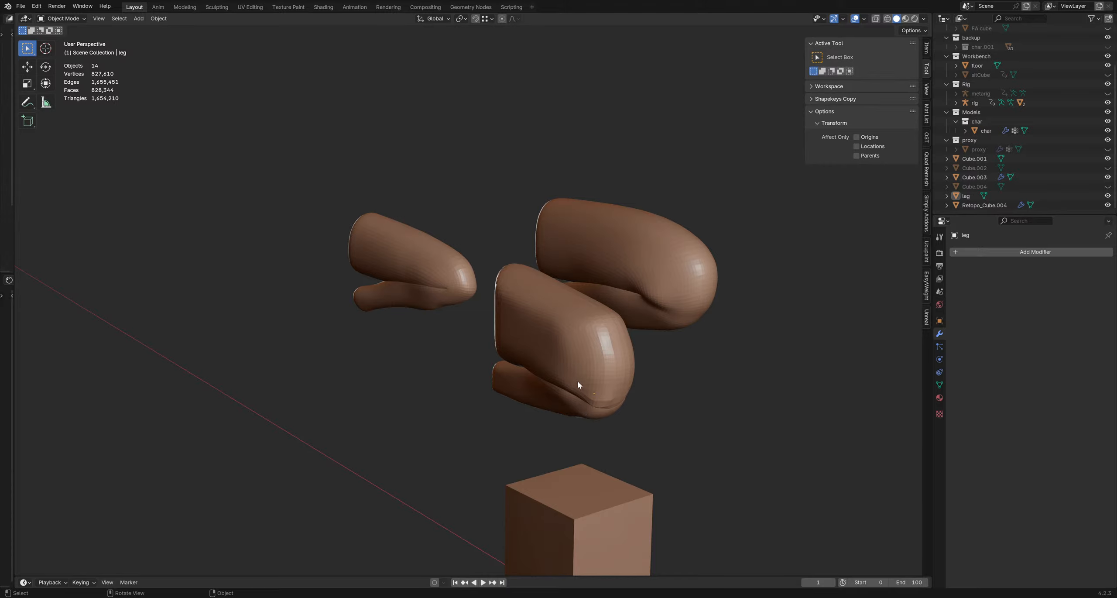
mouse_move(577, 381)
middle_down()
mouse_move(518, 376)
mouse_move(569, 374)
middle_up()
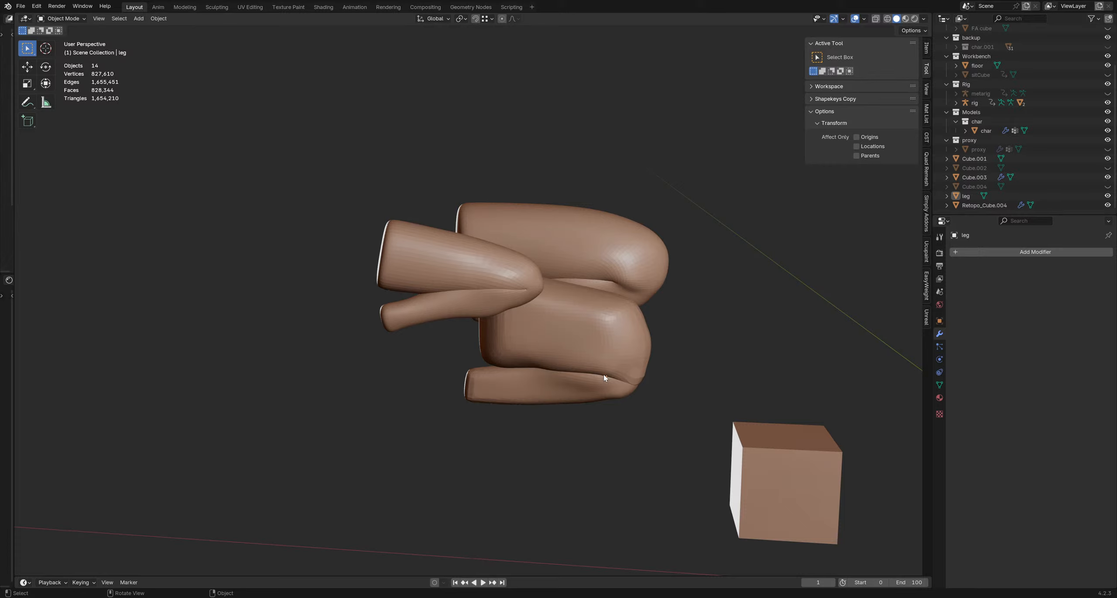
middle_drag(604, 378, 560, 384)
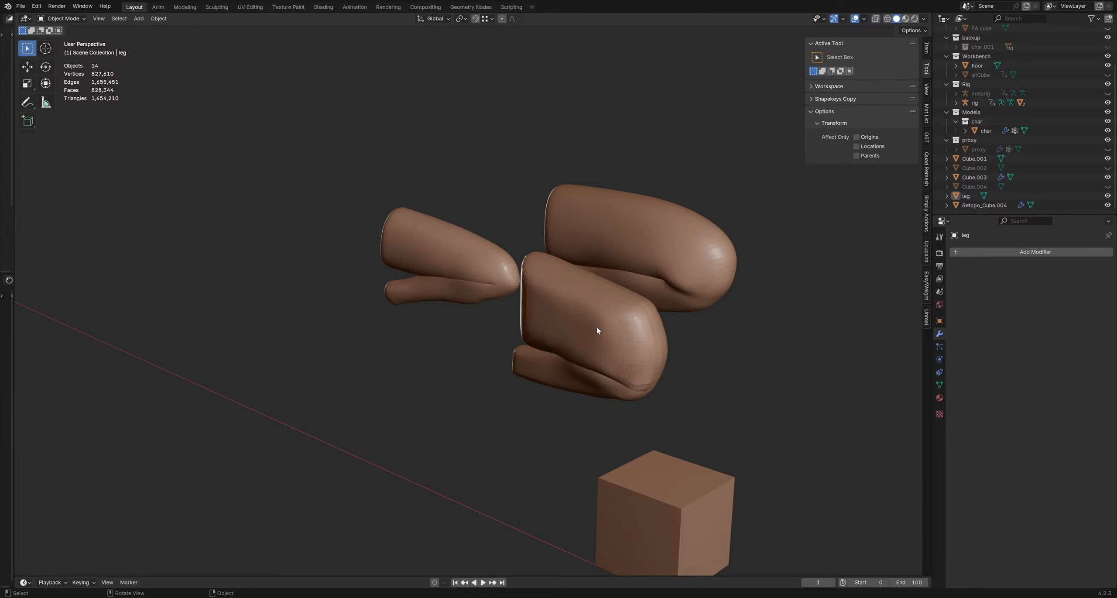
shift+middle_drag(598, 330, 565, 363)
click(565, 361)
key(g)
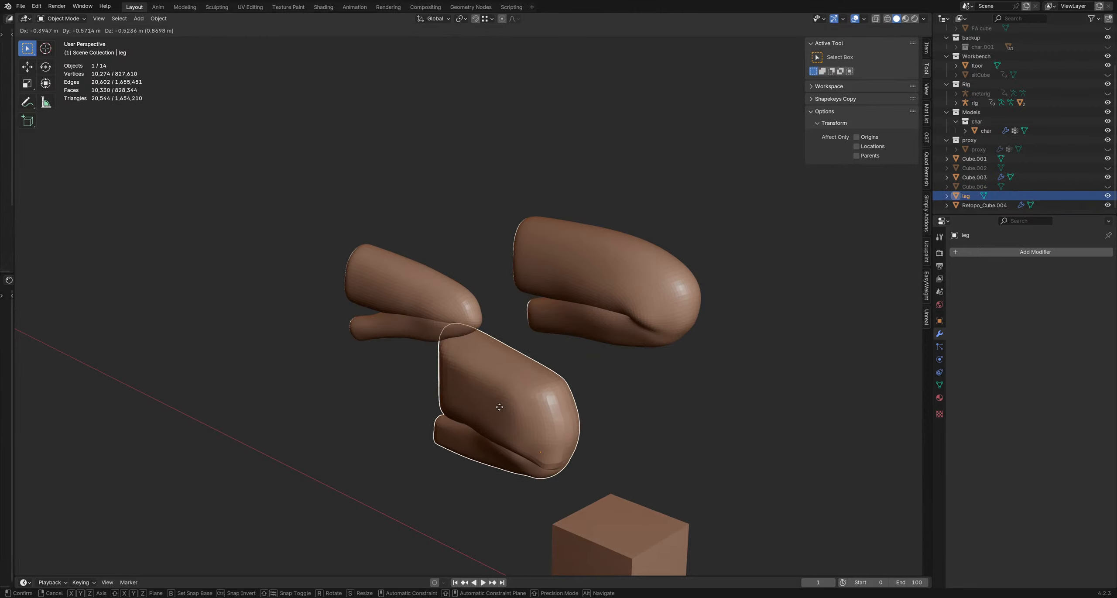
click(499, 406)
Step: Select the large bent leg Cube.003 and display wireframes over the models to examine their mesh density
click(570, 325)
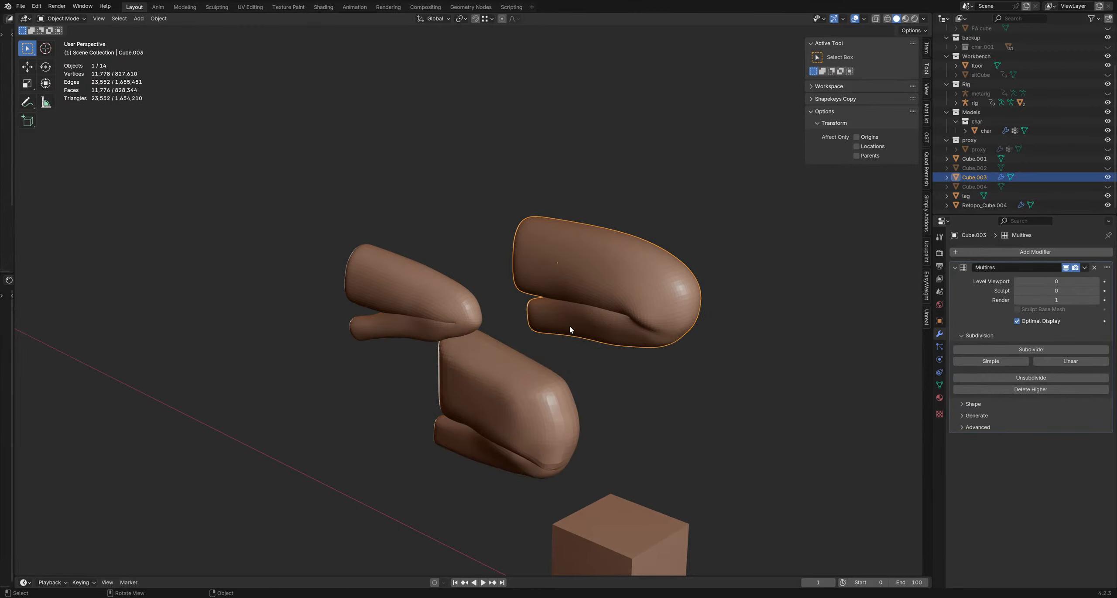
middle_drag(570, 326, 574, 314)
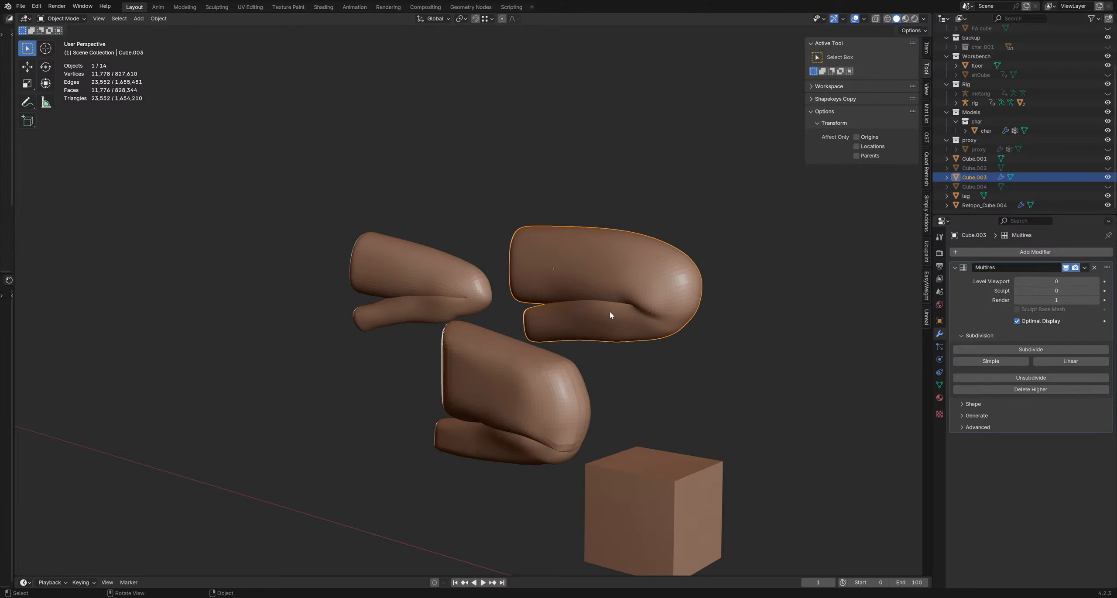
middle_drag(610, 314, 687, 310)
scroll(641, 313, up, 3)
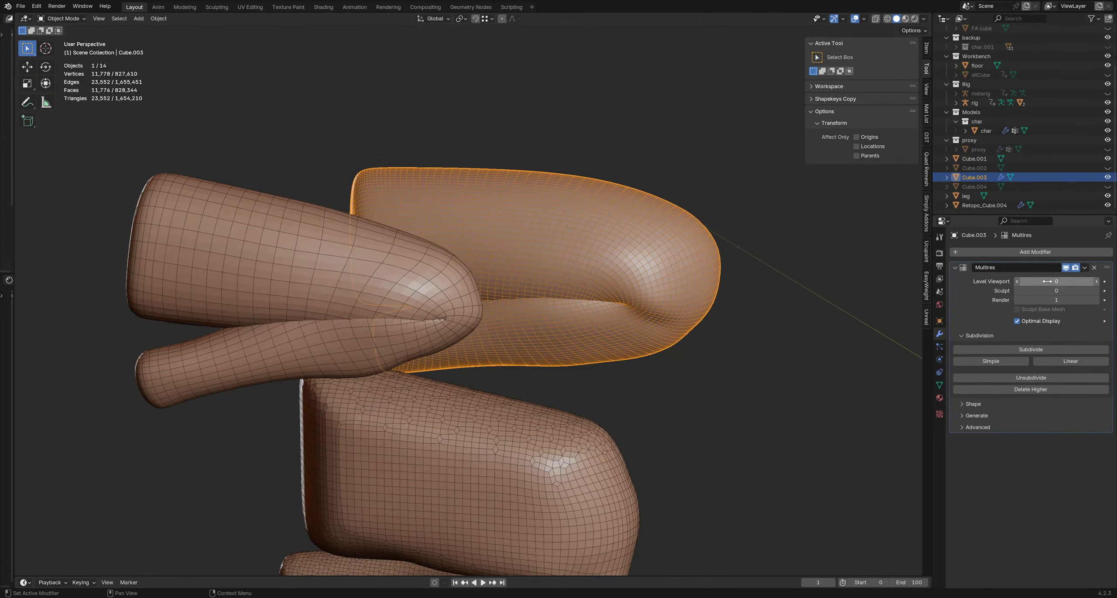
scroll(676, 278, down, 2)
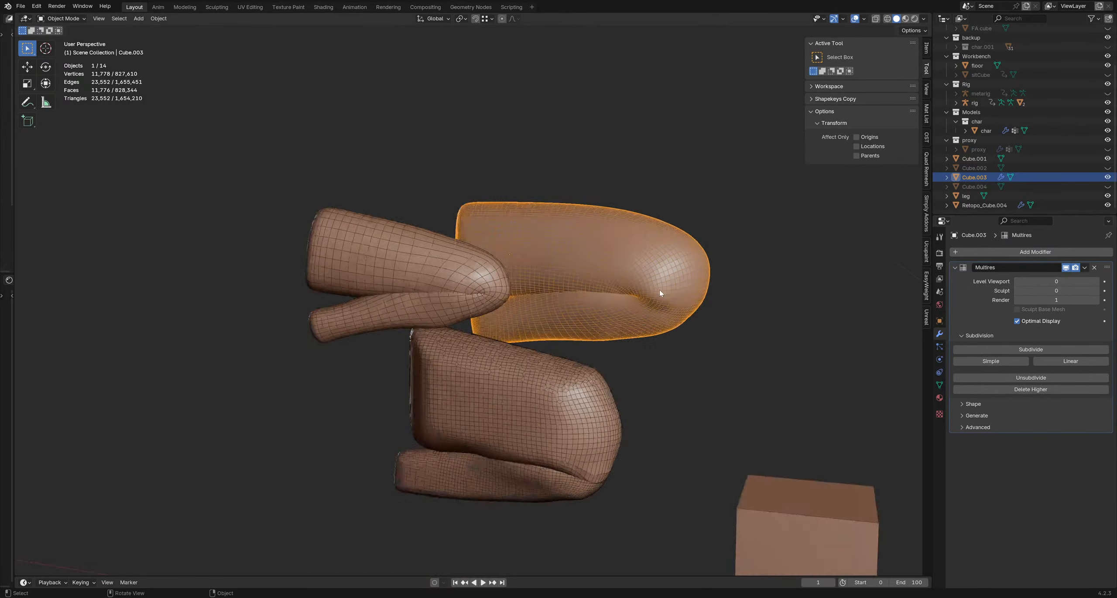
scroll(660, 292, down, 1)
scroll(659, 299, up, 4)
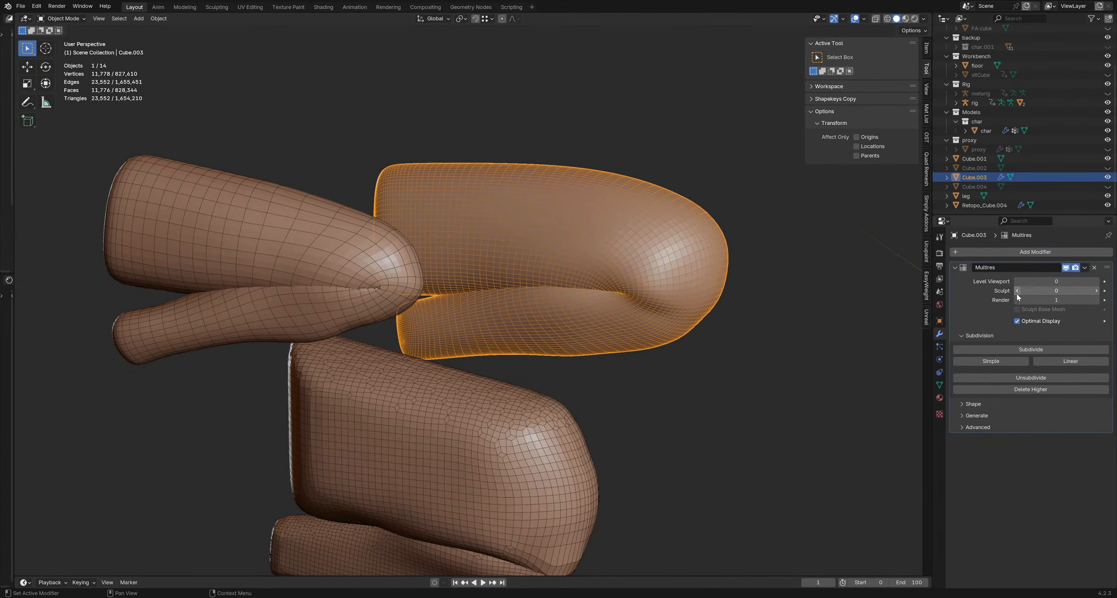
Step: Toggle Cube.003's multiresolution viewport level between 0 and 1 to compare the shapes, leaving it at 1
click(1097, 291)
click(1017, 291)
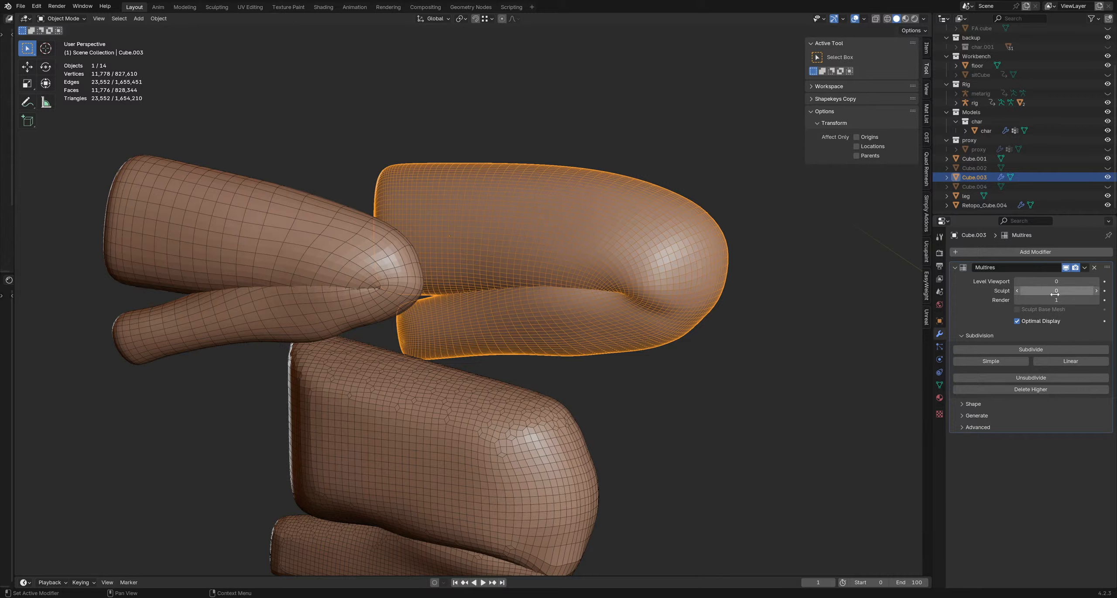
click(1097, 282)
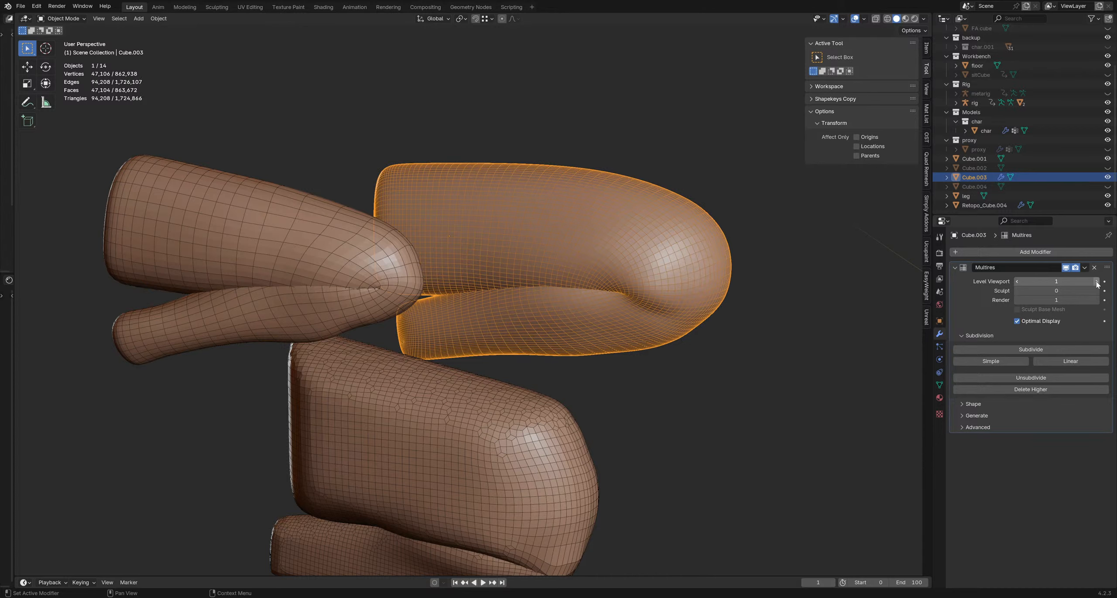
click(1017, 282)
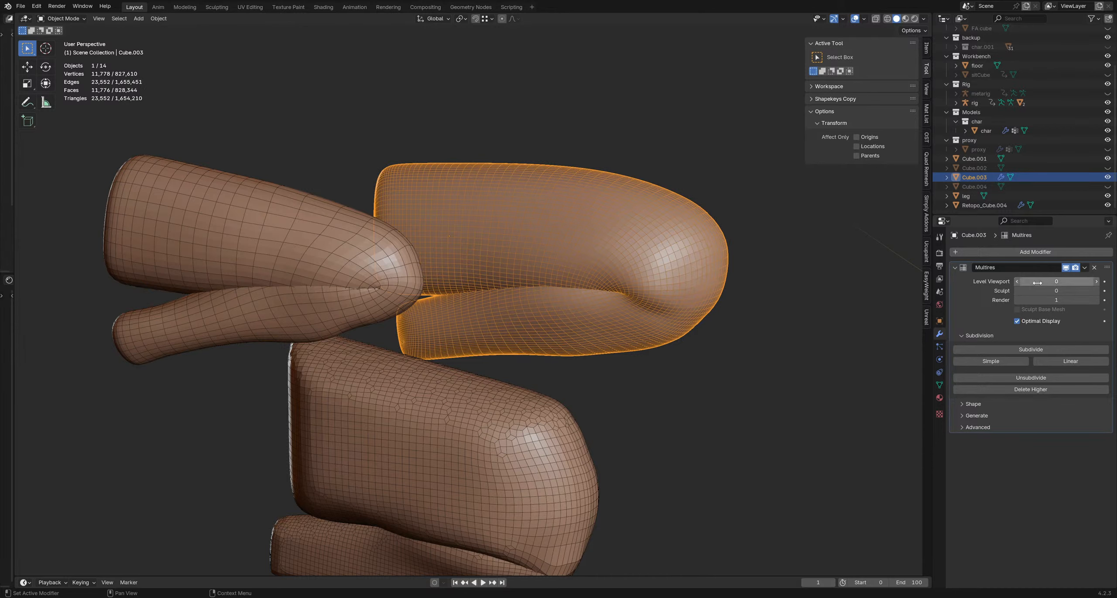
click(1097, 281)
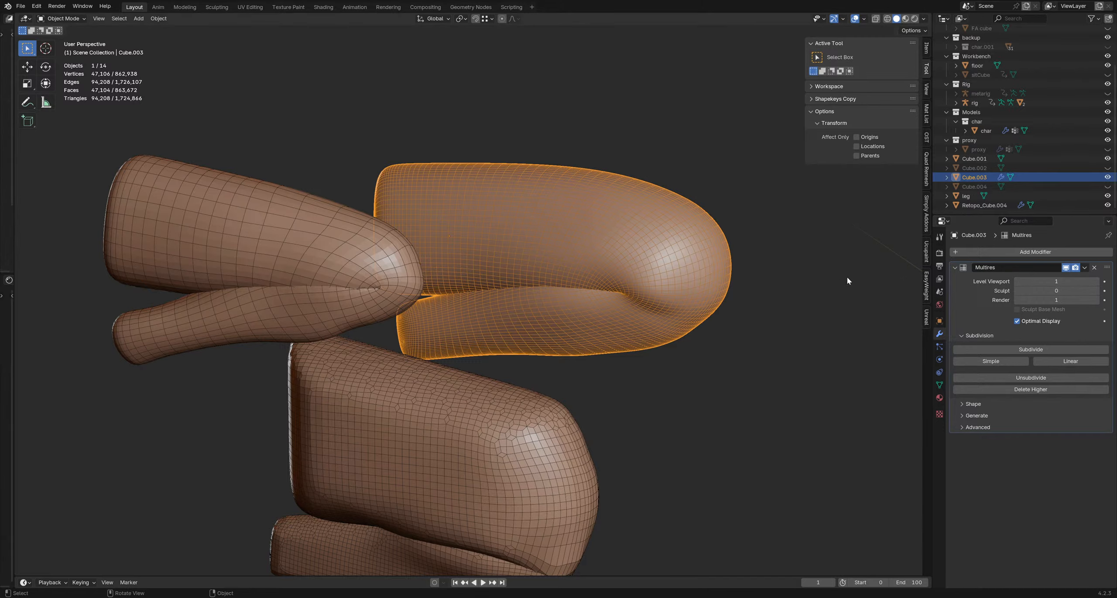
Step: Examine the mesh flow around Cube.003's knee fold from several angles, with and without the wireframe
click(778, 279)
scroll(674, 307, down, 3)
middle_drag(668, 306, 634, 299)
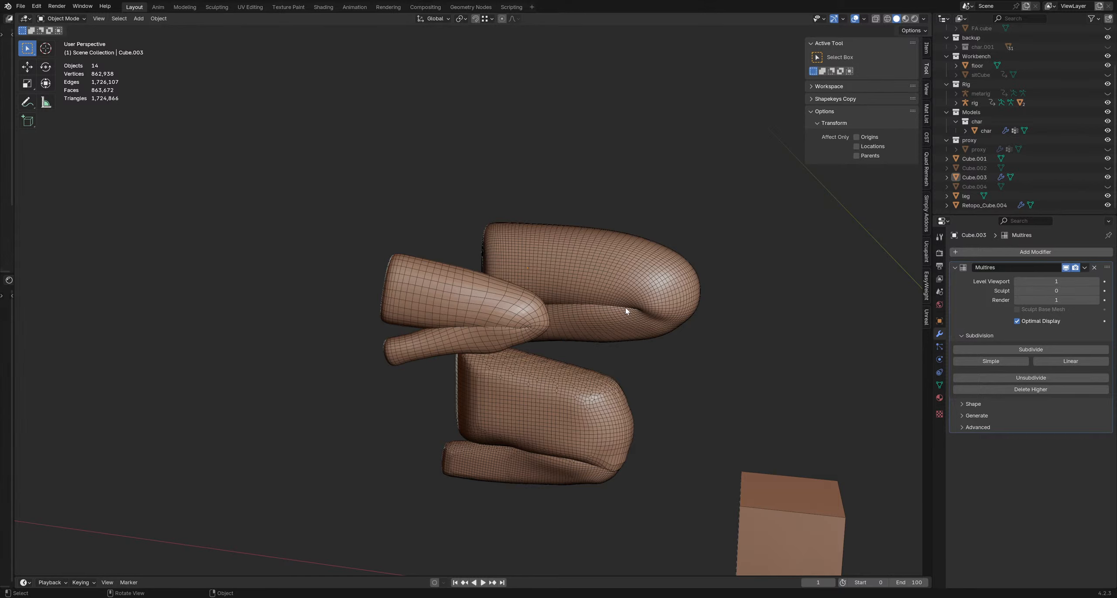
click(642, 302)
middle_drag(642, 302, 651, 276)
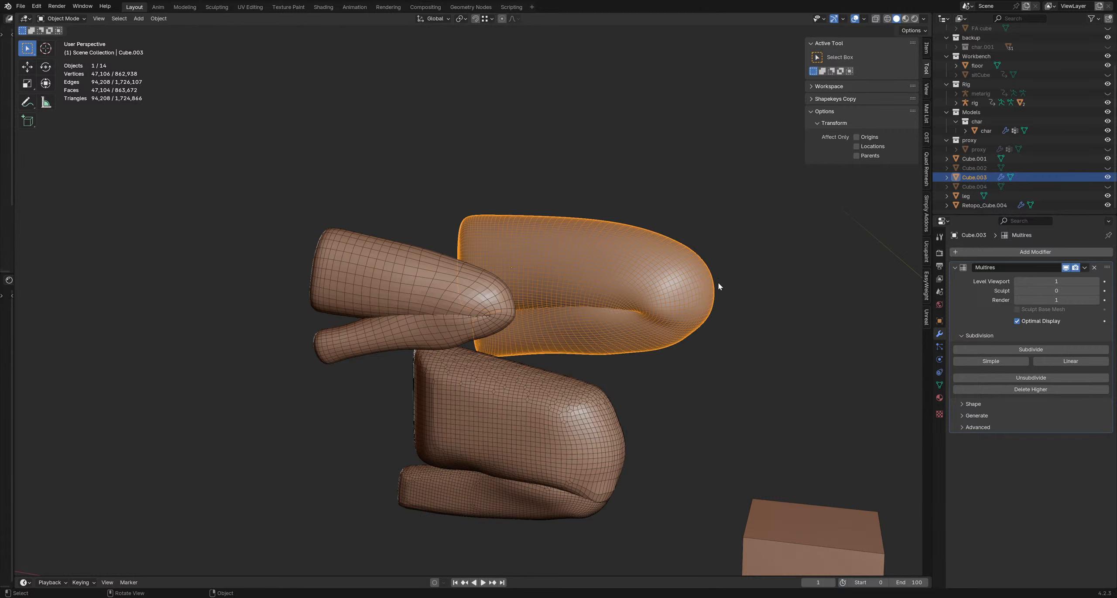
middle_drag(681, 310, 623, 319)
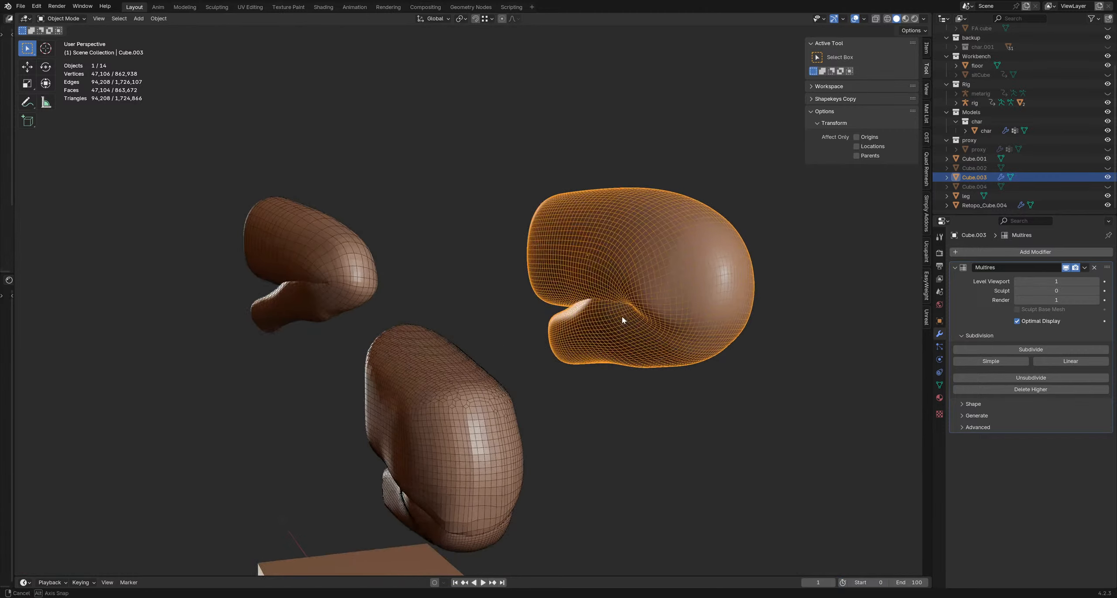
key(alt+w)
key(alt+w)
mouse_move(696, 309)
middle_down()
mouse_move(643, 304)
mouse_move(713, 231)
middle_up()
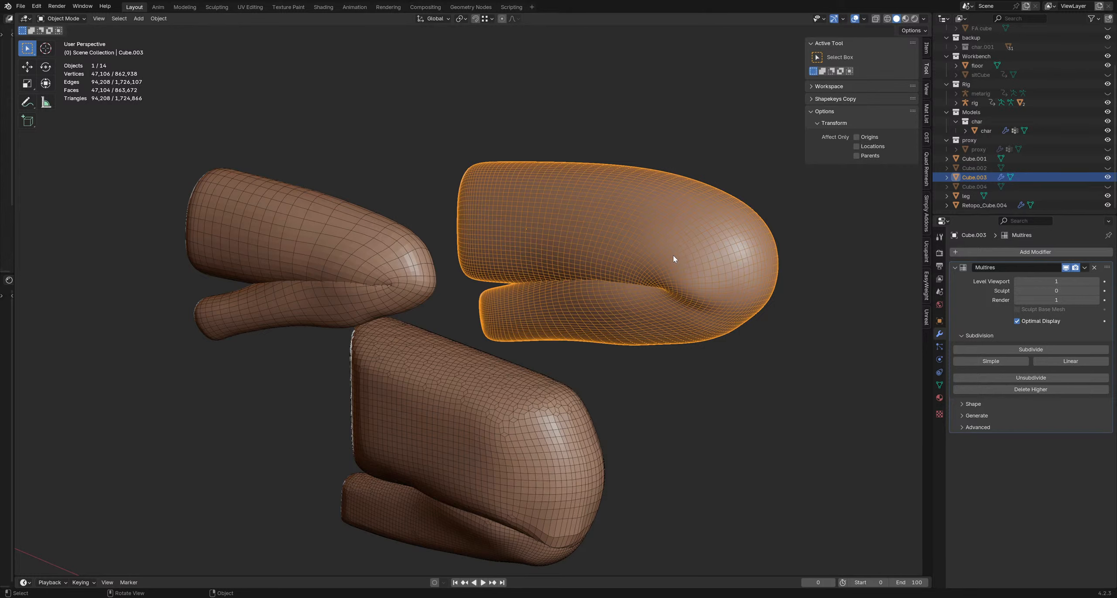
Step: Select the small retopologized leg and the new leg in turn to compare their edge flow at the knee
click(385, 285)
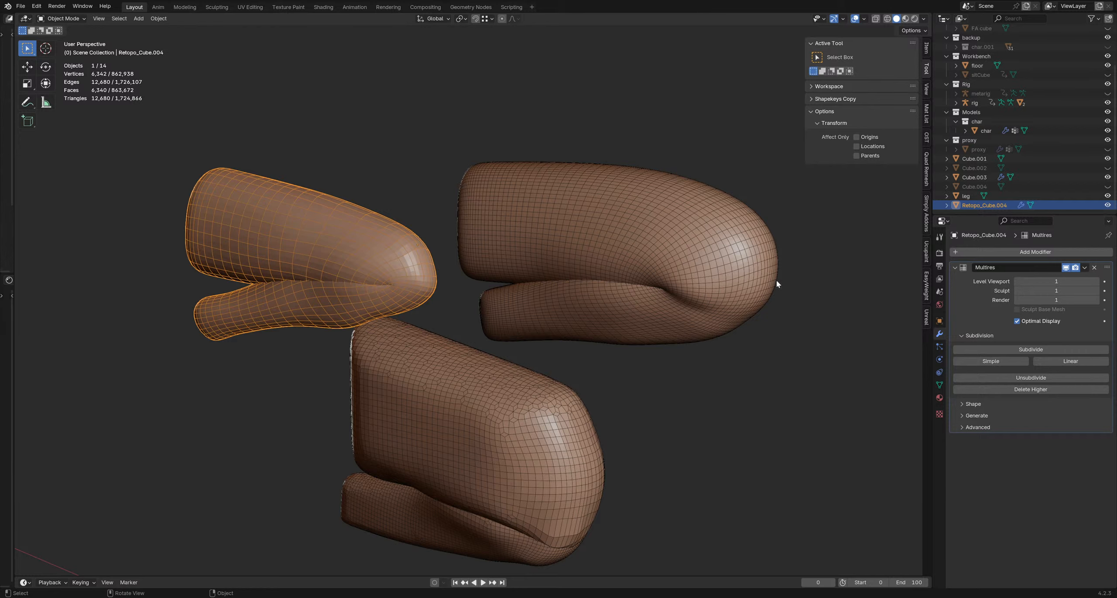
middle_drag(603, 275, 613, 279)
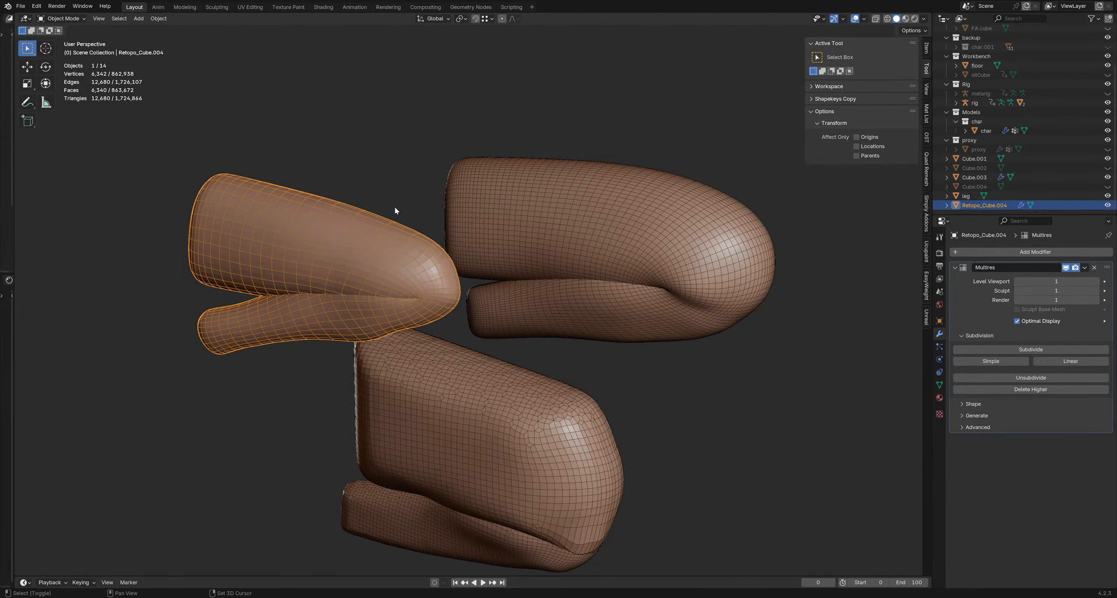
click(394, 207)
shift+middle_drag(411, 226, 448, 240)
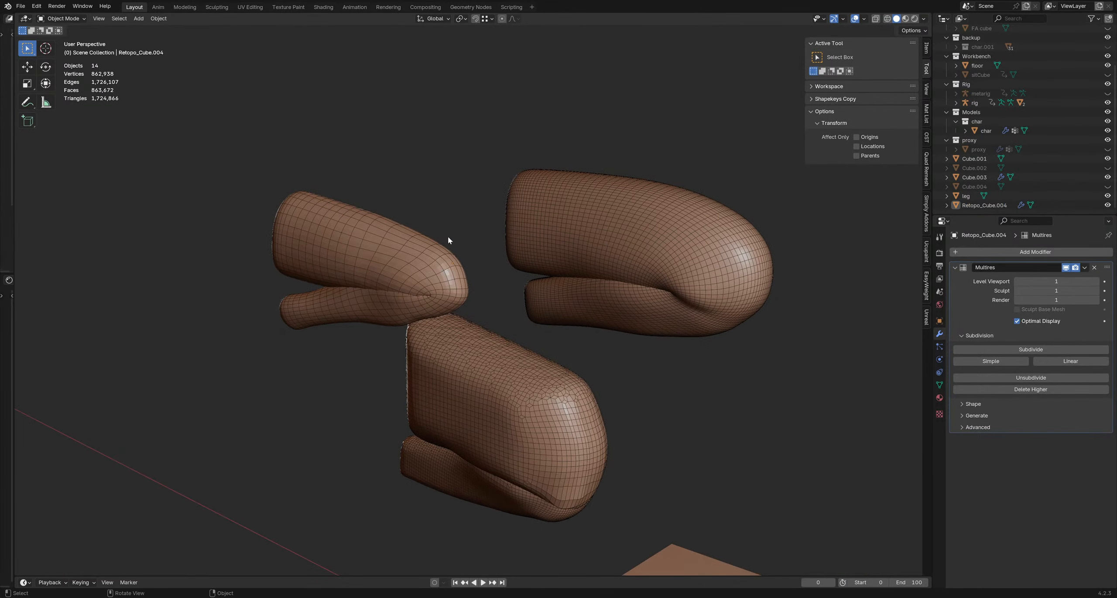
click(420, 240)
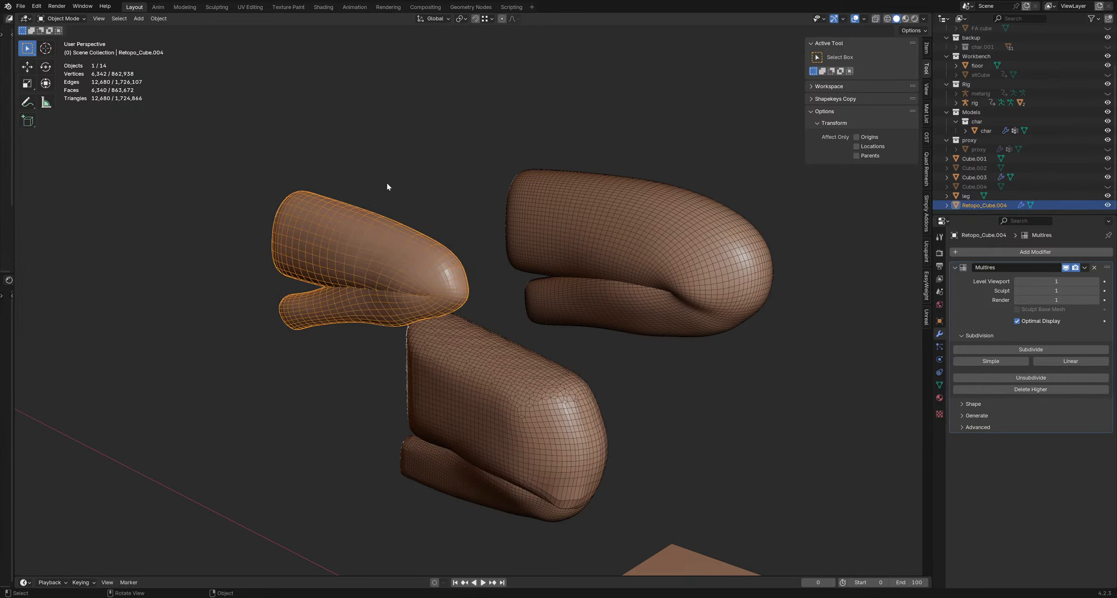
click(504, 379)
scroll(517, 401, up, 2)
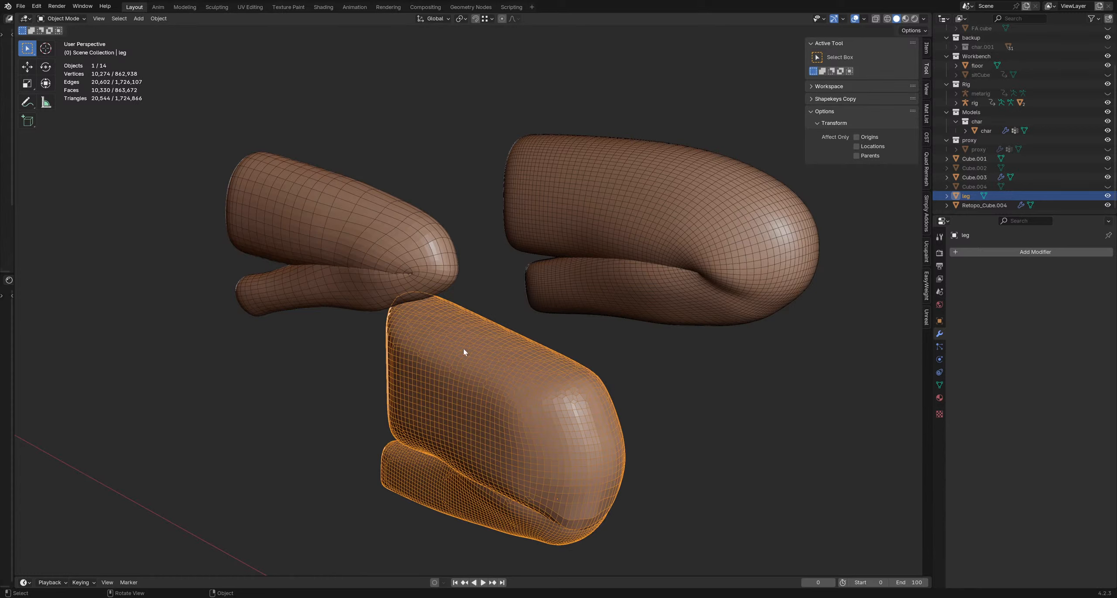
Step: Select the small retopologized leg and show the Quad Remesher settings to review them against its mesh
click(527, 327)
click(509, 351)
click(457, 244)
click(927, 165)
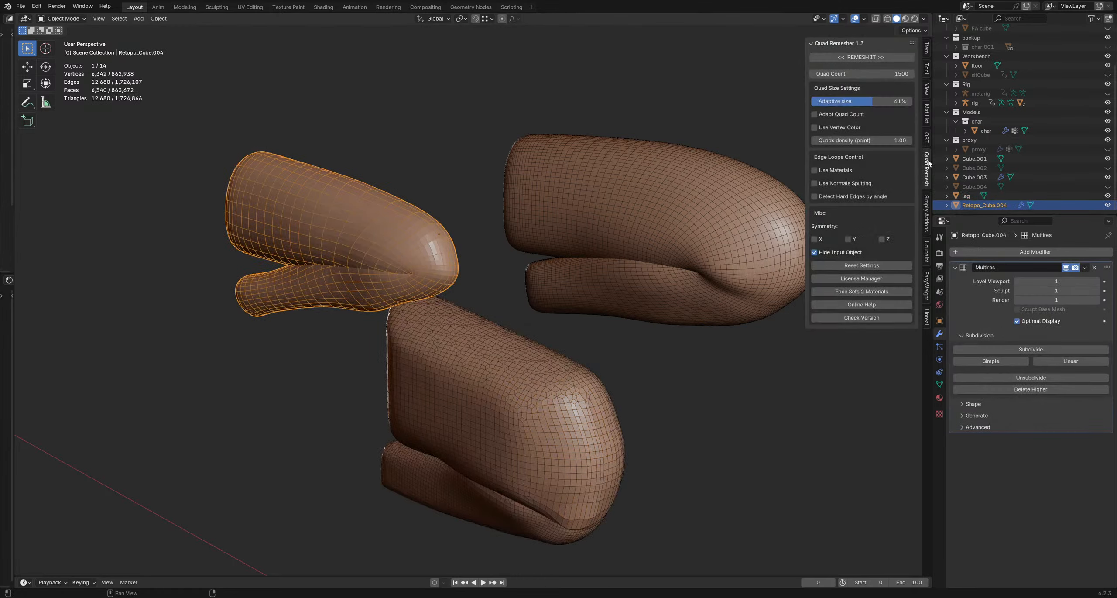
scroll(447, 244, down, 2)
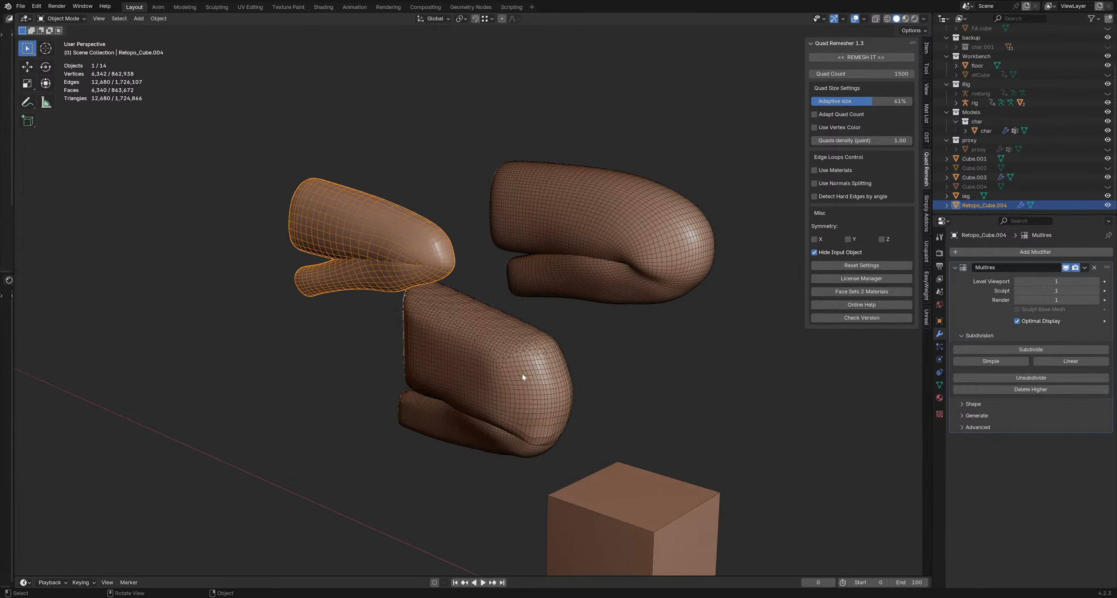
click(656, 516)
click(415, 250)
scroll(390, 240, up, 2)
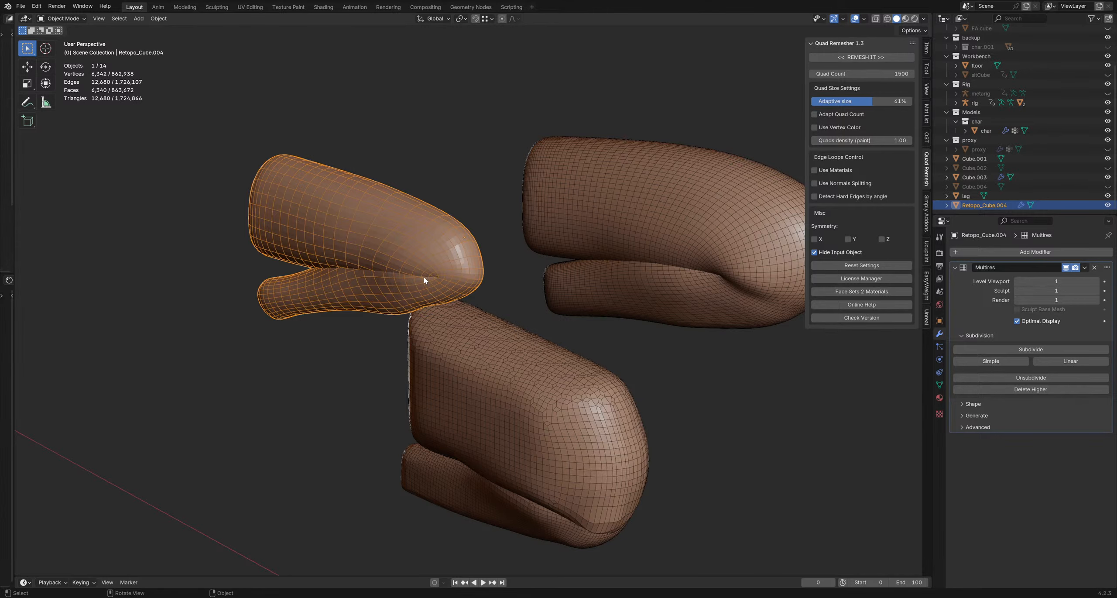
Step: Put the small retopologized leg in Sculpt Mode and brush over its knee fold with Inflate/Deflate
scroll(436, 275, up, 1)
middle_drag(418, 279, 448, 273)
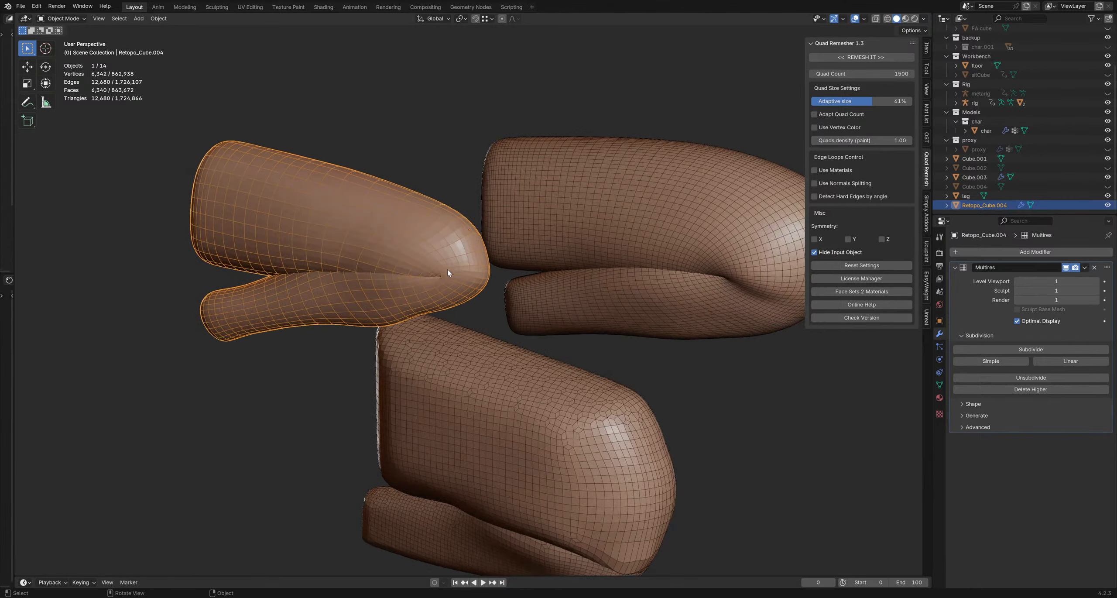
scroll(440, 273, up, 3)
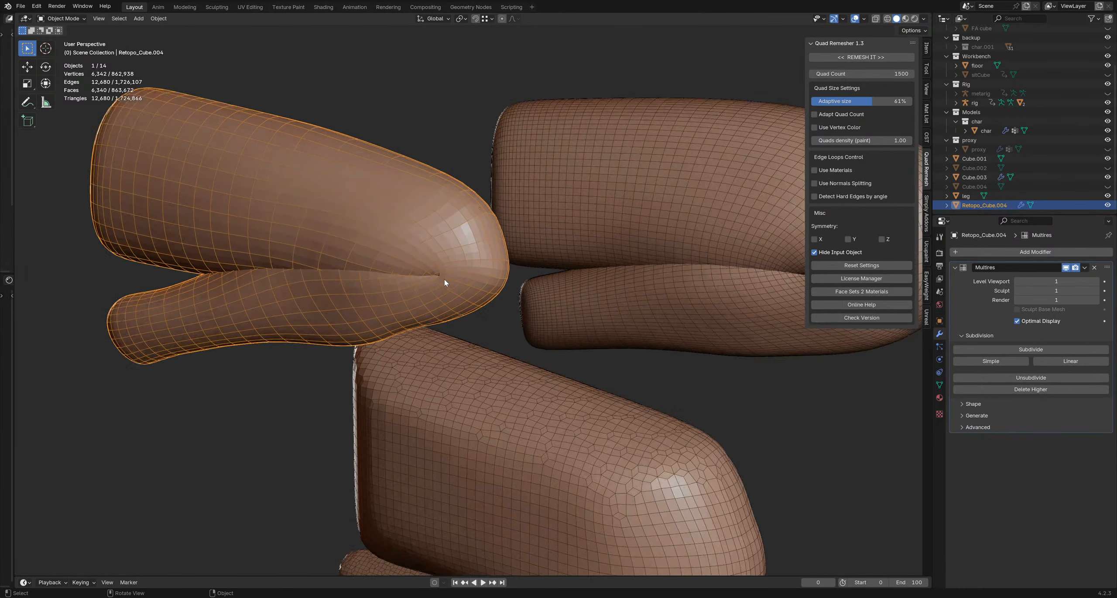
scroll(442, 273, down, 3)
key(ctrl+Tab)
click(434, 281)
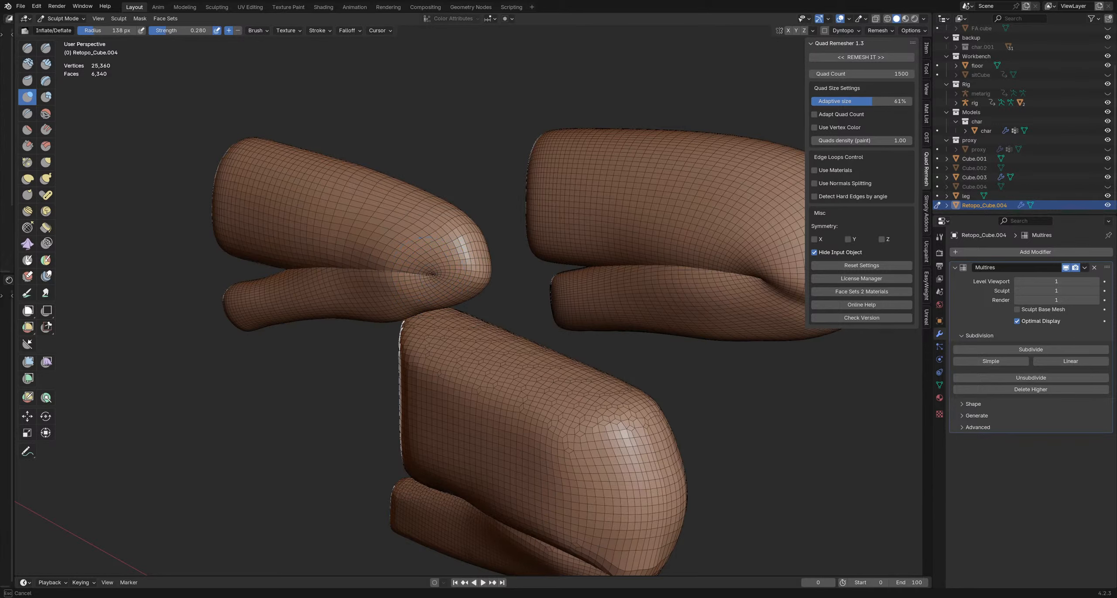
drag(419, 277, 374, 279)
mouse_move(399, 278)
middle_down()
mouse_move(446, 279)
mouse_move(410, 286)
middle_up()
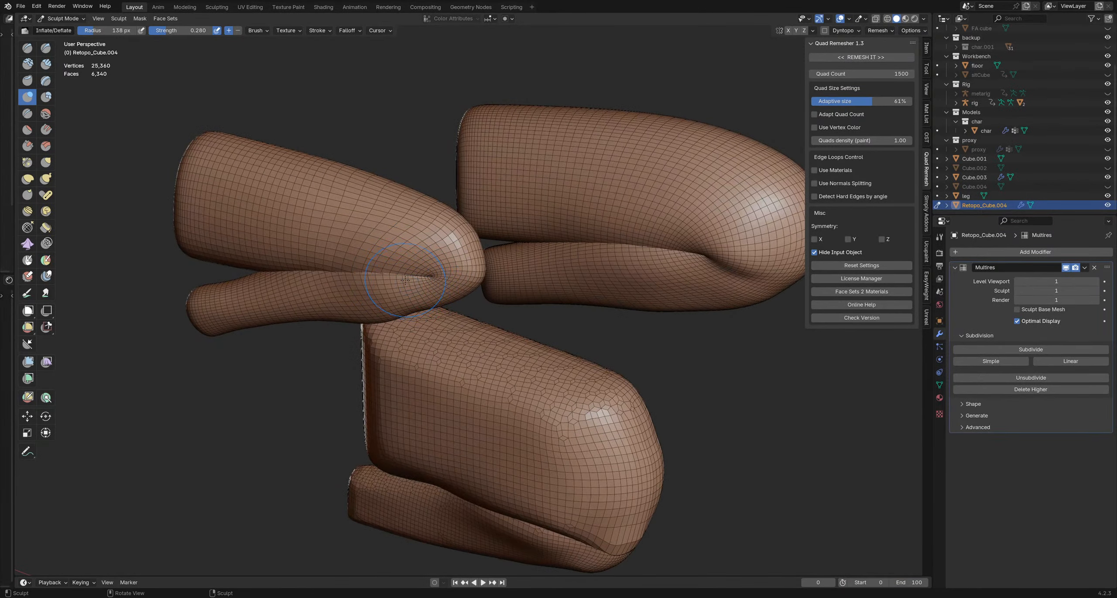
Step: Switch sculpting to the large leg Cube.003, smooth and inflate its knee fold, and check the crease from several angles
key(alt+q)
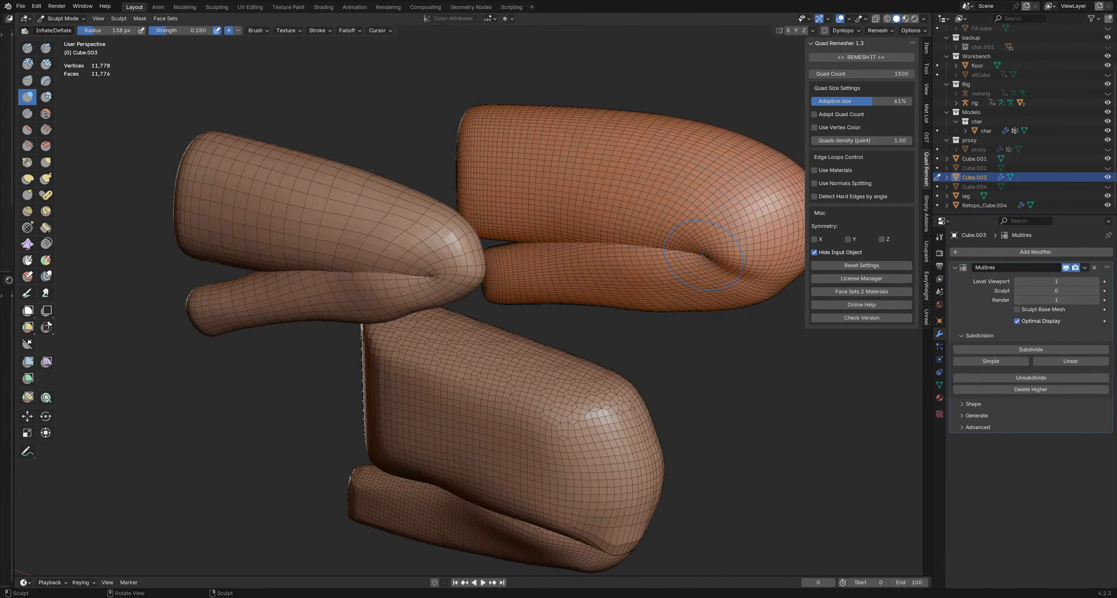
mouse_move(554, 261)
middle_down()
mouse_move(716, 248)
mouse_move(573, 254)
middle_up()
shift+drag(625, 253, 619, 255)
middle_drag(619, 255, 572, 238)
shift+middle_drag(493, 236, 619, 261)
drag(638, 281, 608, 276)
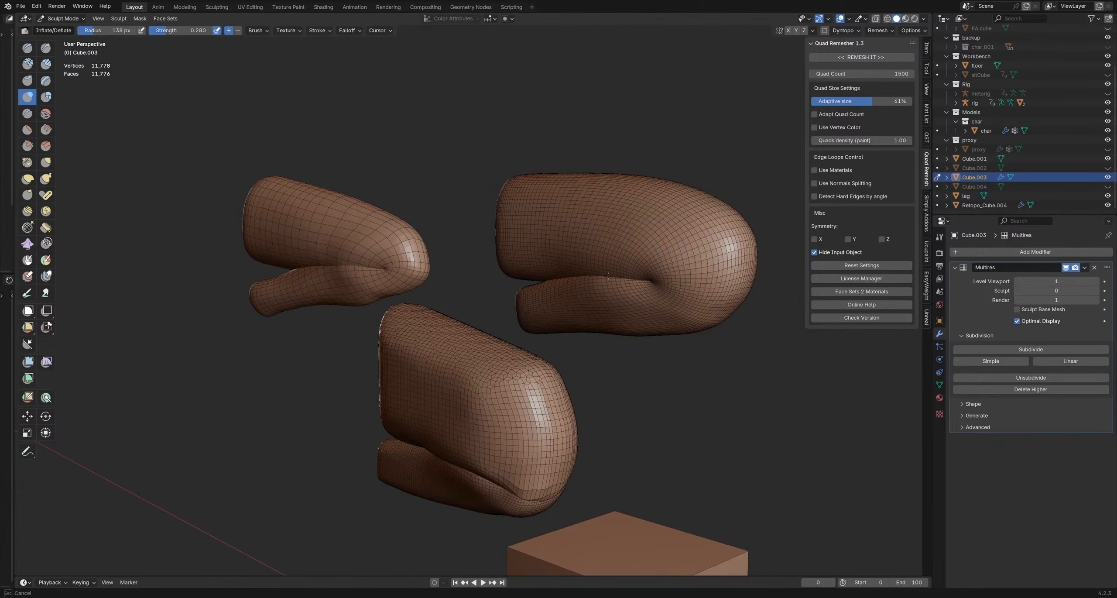
middle_drag(601, 277, 656, 275)
key(alt+w)
key(alt+w)
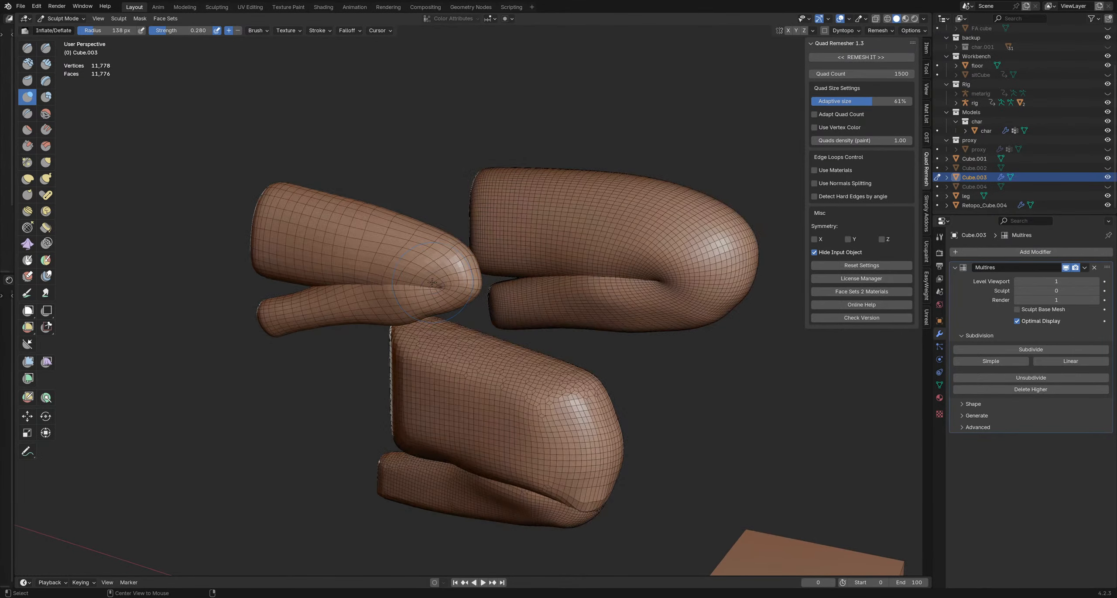
Step: Return to Object Mode, select the large and small legs in turn to compare their folds, and deselect everything
key(ctrl+Tab)
click(622, 254)
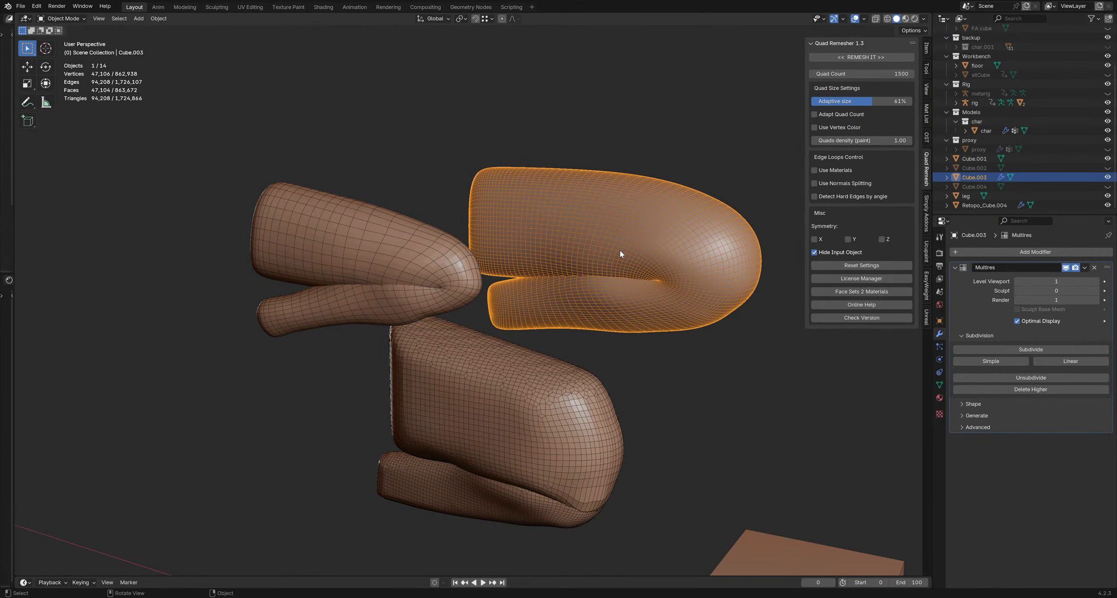
click(412, 260)
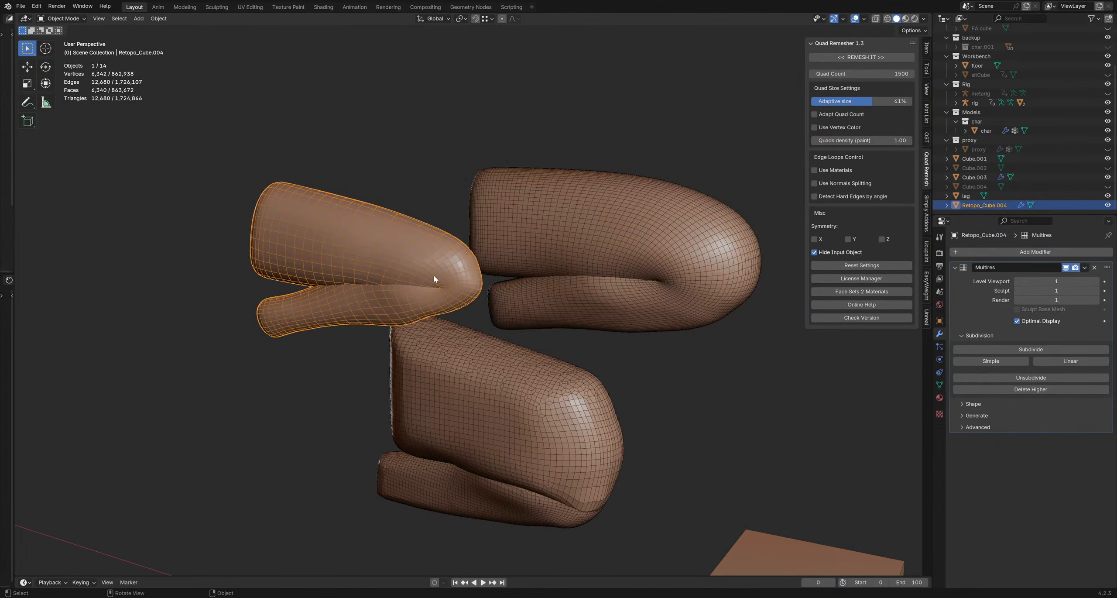
click(430, 213)
click(417, 261)
middle_drag(419, 266, 444, 261)
click(515, 246)
click(461, 273)
click(499, 239)
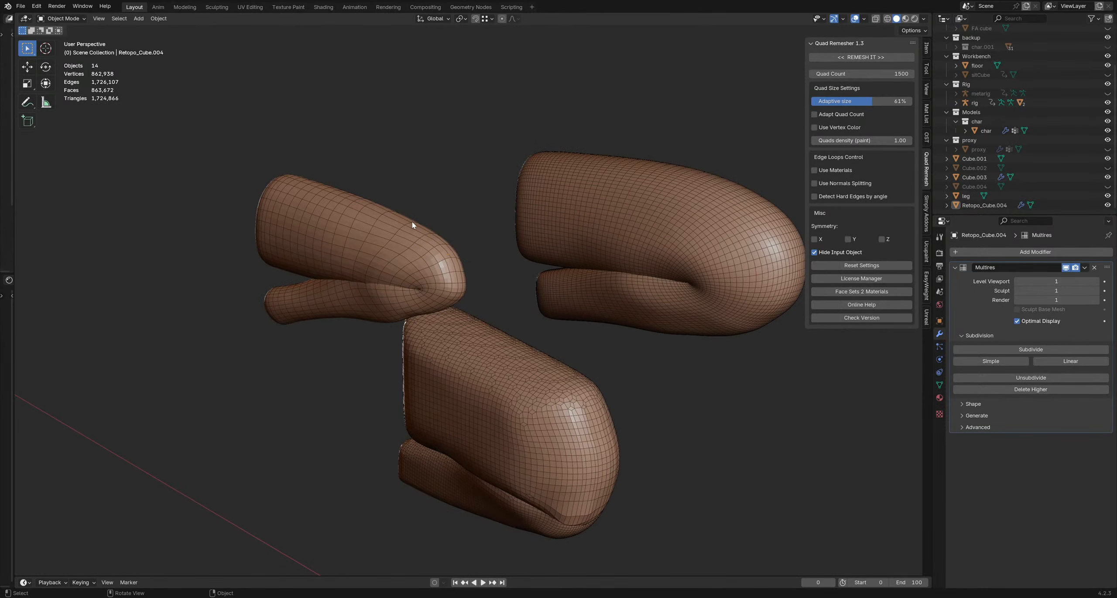
Step: Select and deselect the lower-middle leg object to examine its dense topology beside the other two bent legs
click(499, 352)
click(501, 319)
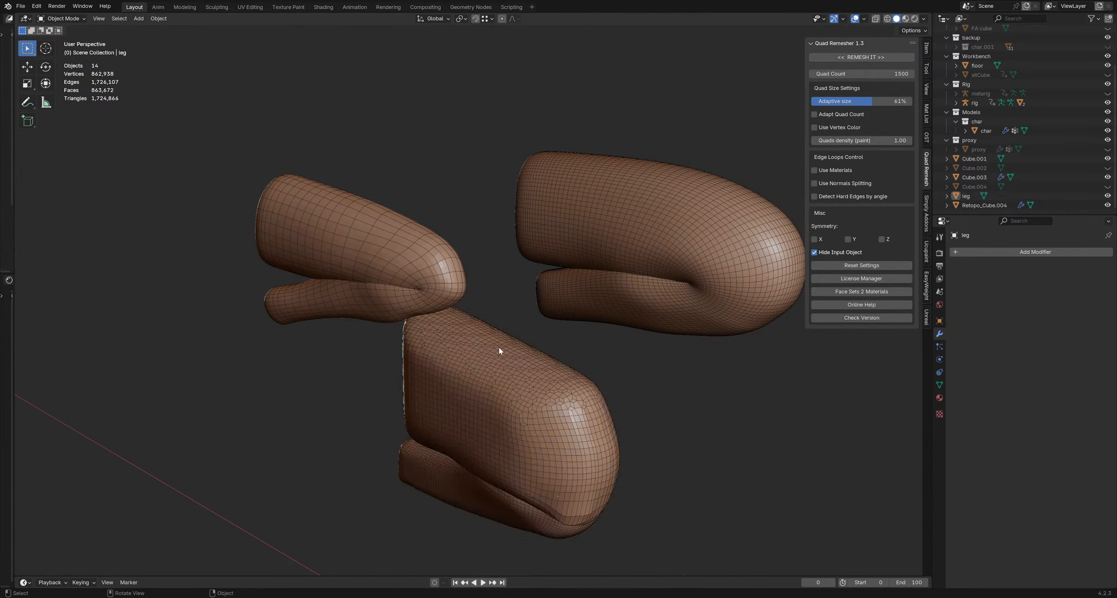
click(499, 347)
click(496, 325)
Step: Select the small retopologized leg, step its Multires viewport level down and back to 1 to compare the mesh, and deselect it
click(421, 243)
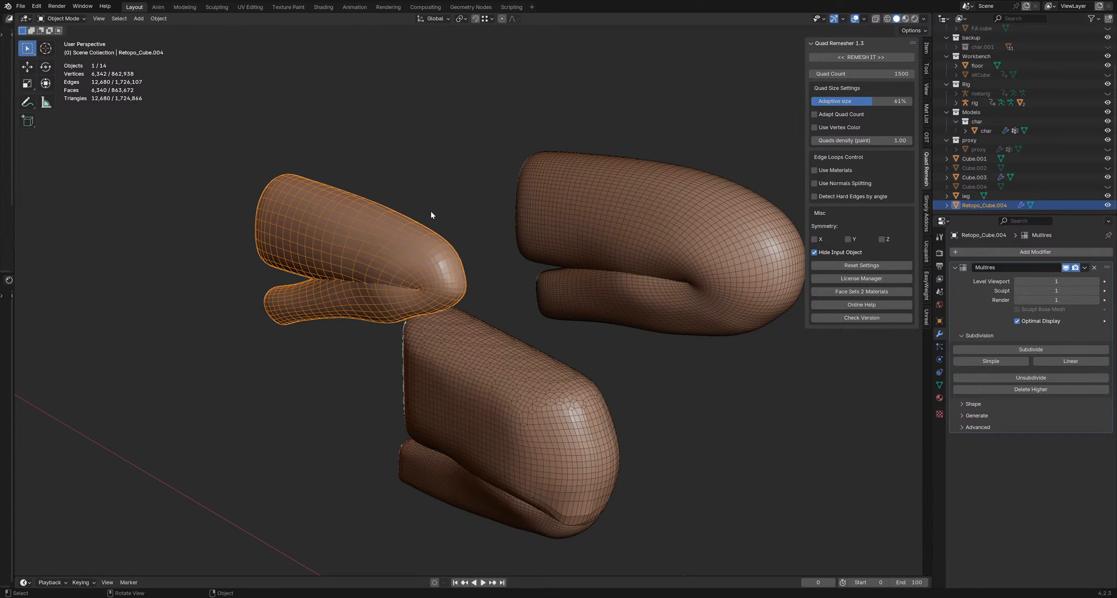
click(431, 214)
click(413, 228)
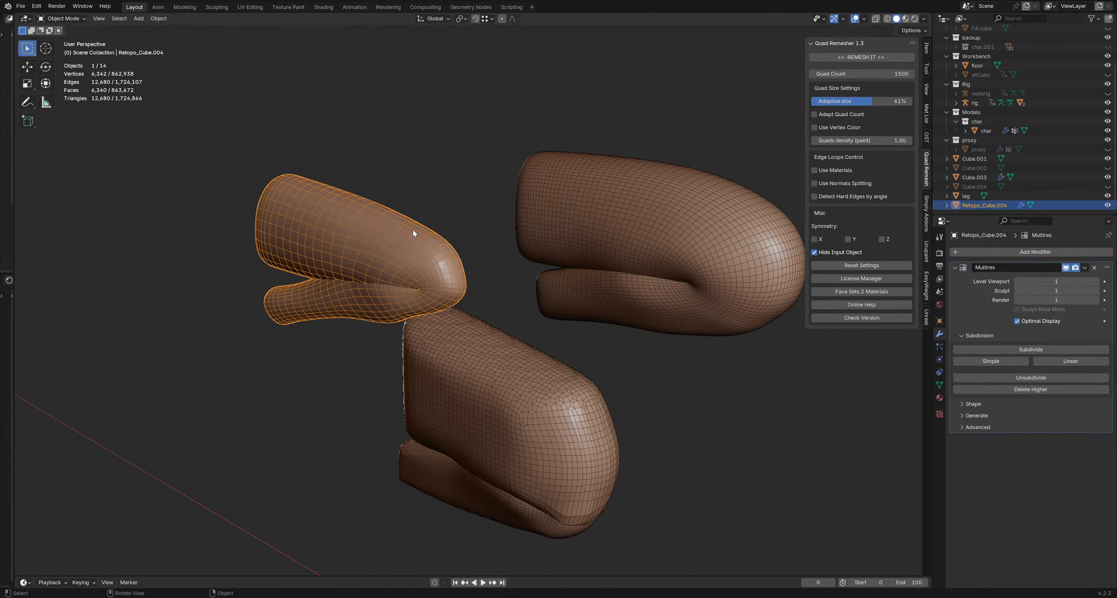
click(1017, 281)
click(1095, 282)
click(1096, 282)
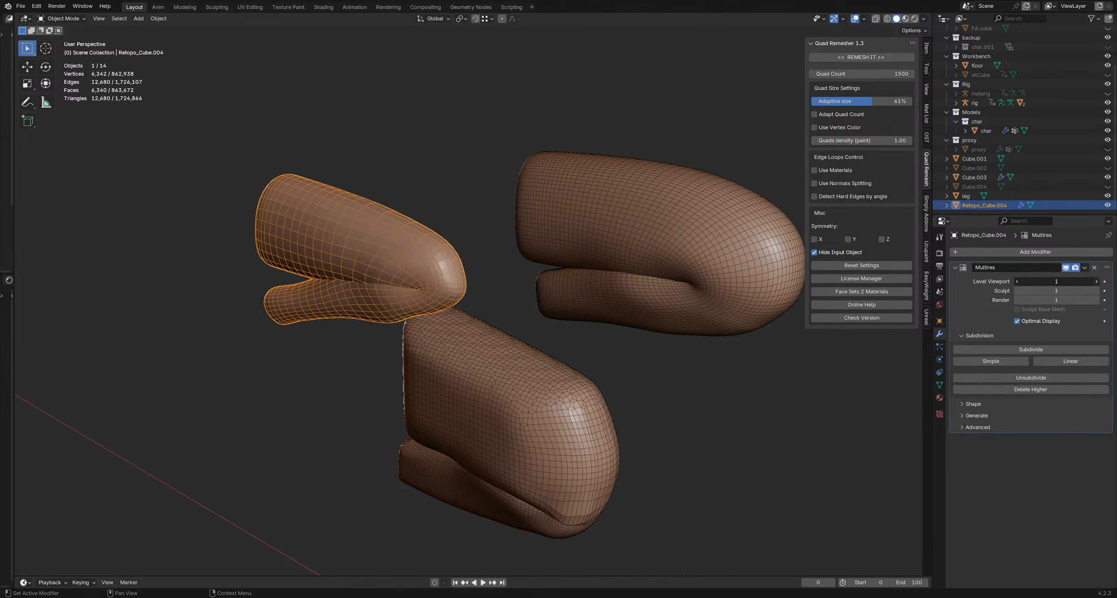
click(496, 255)
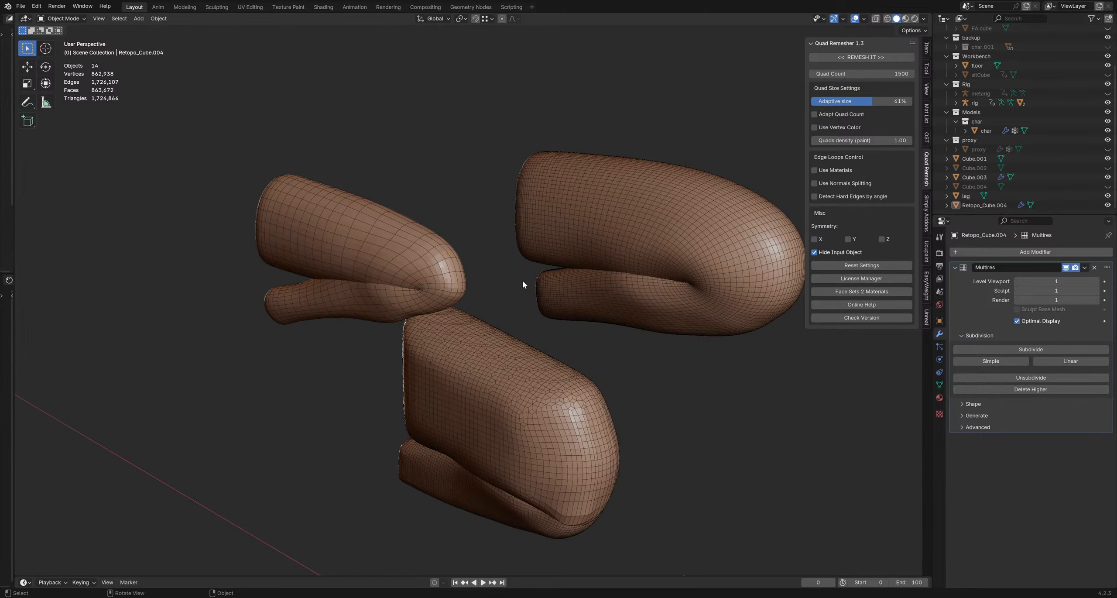
Step: Compare the small retopologized leg with the object leg from a higher angle, deselect everything, and save the blend file
middle_drag(492, 344, 492, 370)
click(448, 323)
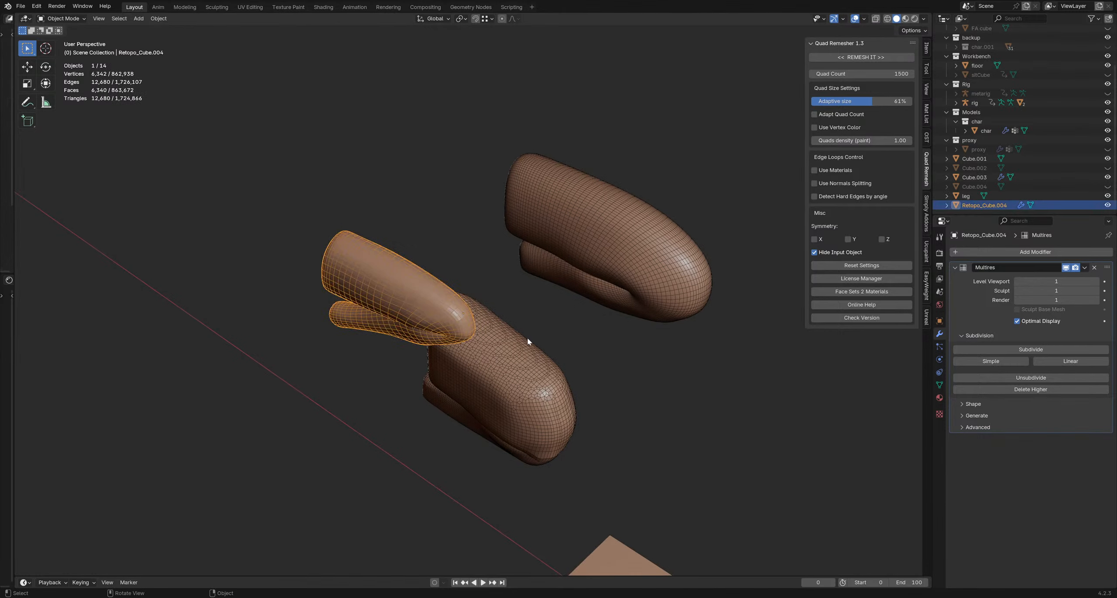
click(531, 338)
click(576, 351)
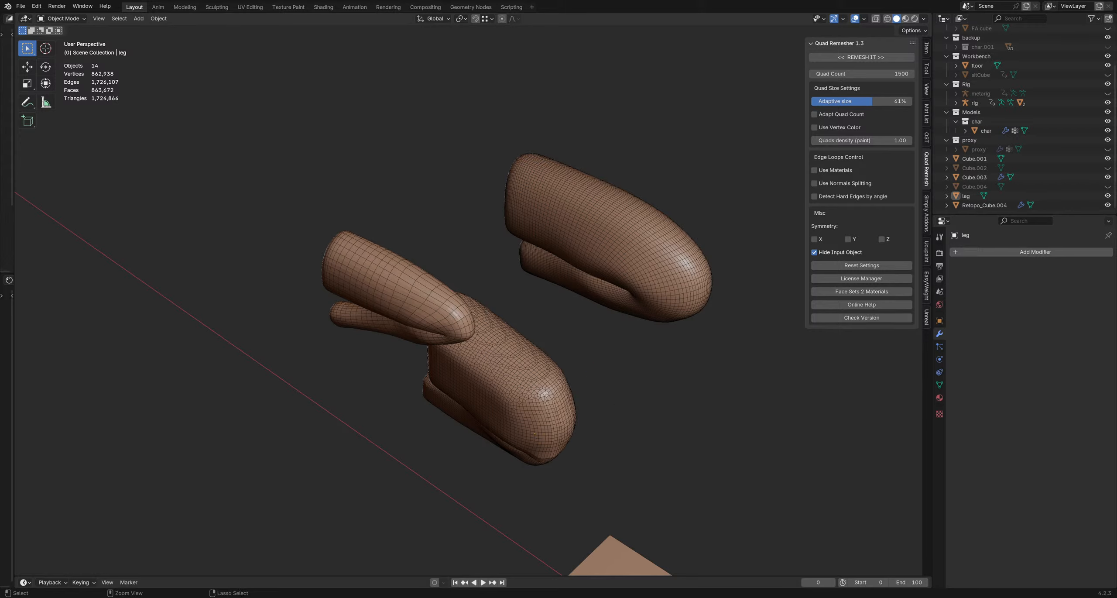
key(ctrl+s)
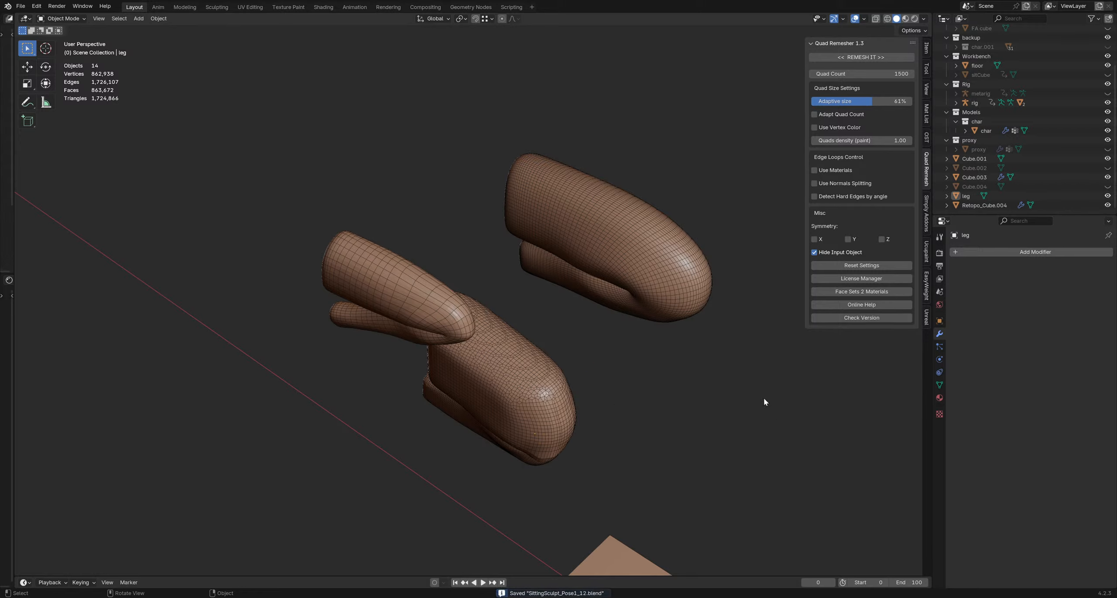